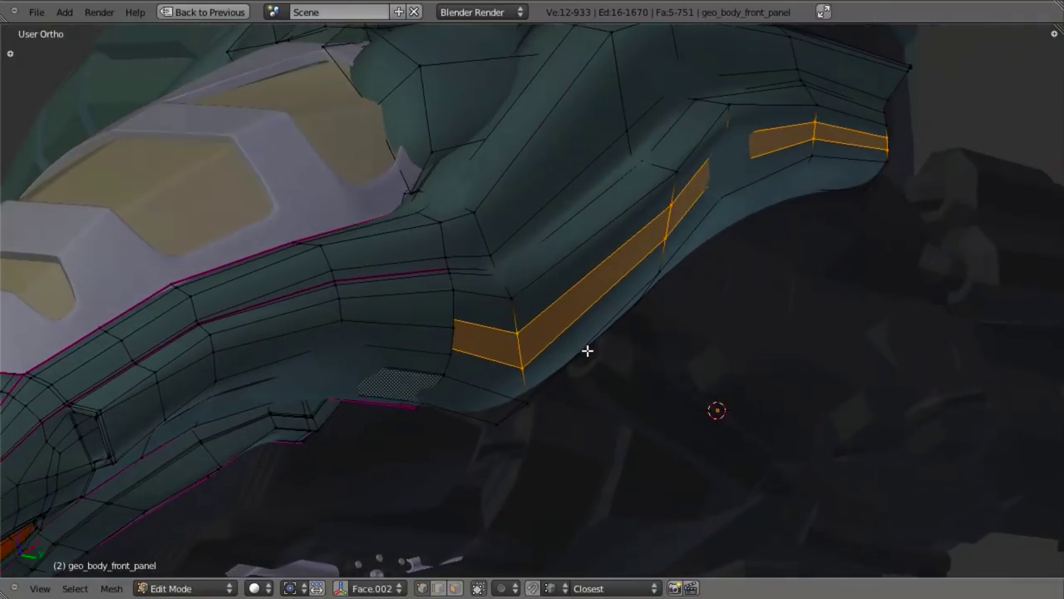
Shrink/Fatten the selected strip of faces along the panel's lower side by about 0.015
key(alt+s)
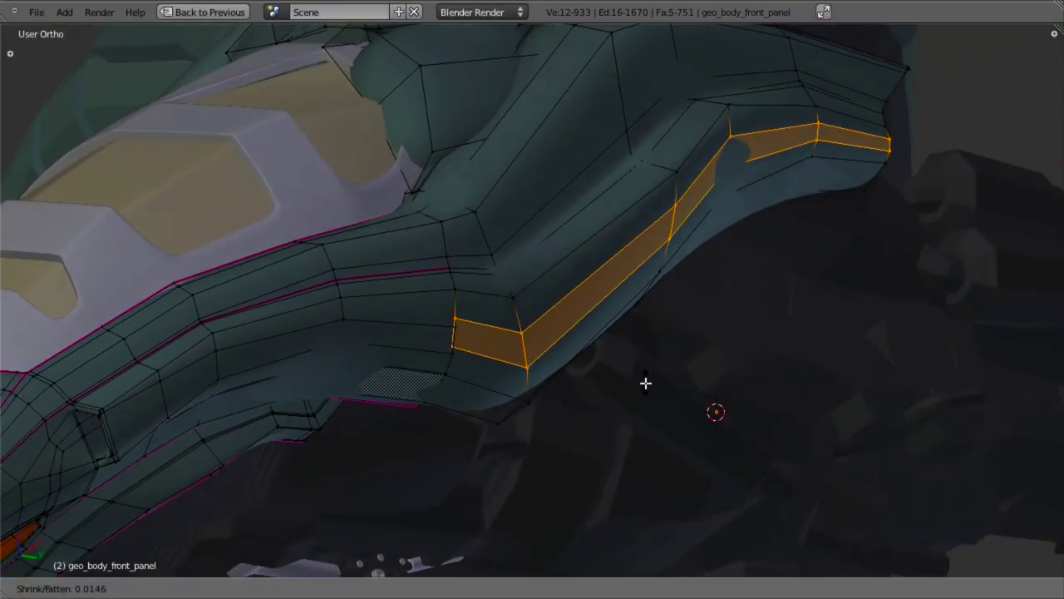
click(640, 386)
scroll(641, 385, down, 4)
middle_drag(640, 385, 708, 280)
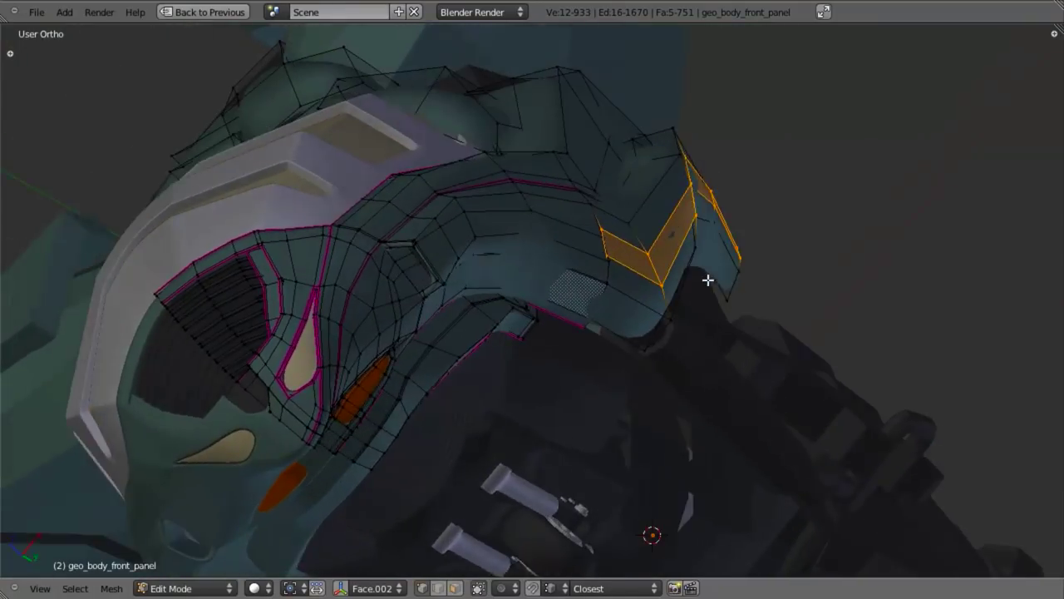
scroll(707, 281, up, 3)
middle_drag(898, 241, 839, 258)
middle_drag(699, 259, 458, 425)
scroll(453, 424, up, 3)
Snap the two vertices at the strip's front end onto the end vertices of the adjoining edges so each pair merges
key(a)
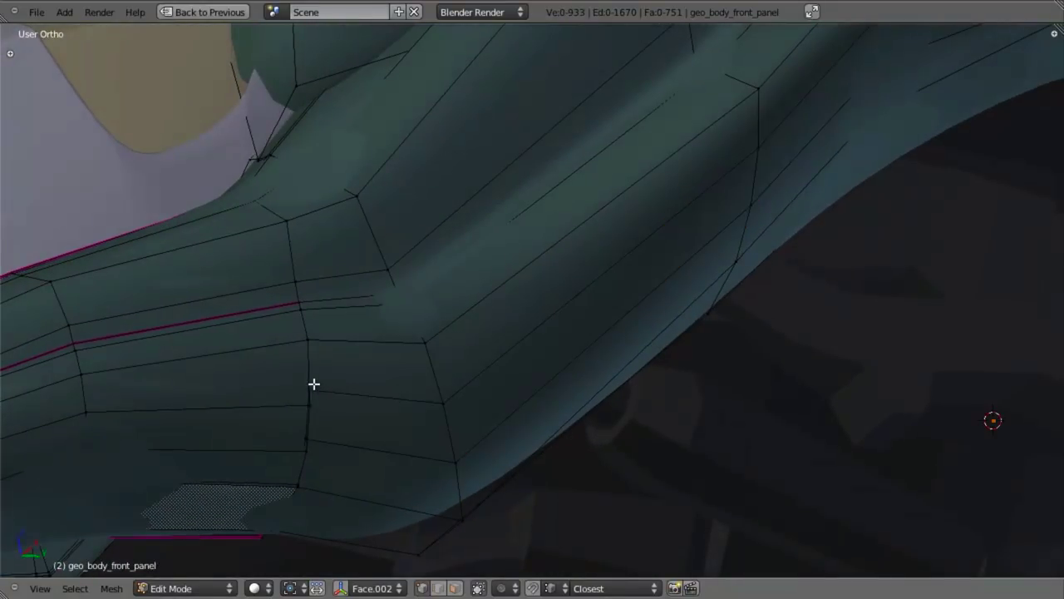
shift+right_click(307, 436)
key(g)
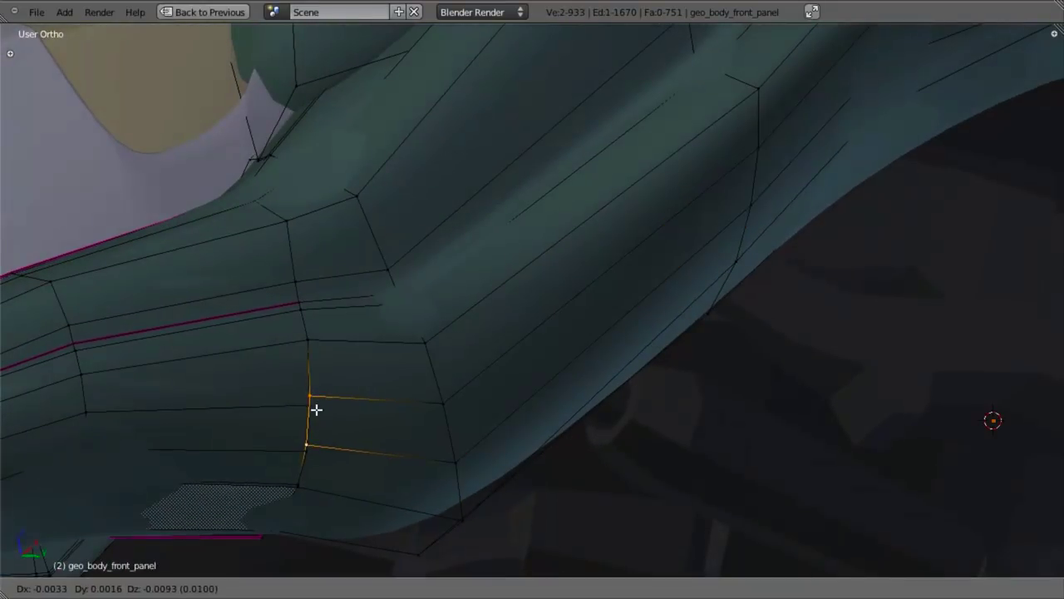
ctrl+click(309, 405)
key(b)
drag(272, 391, 348, 427)
middle_drag(348, 426, 350, 428)
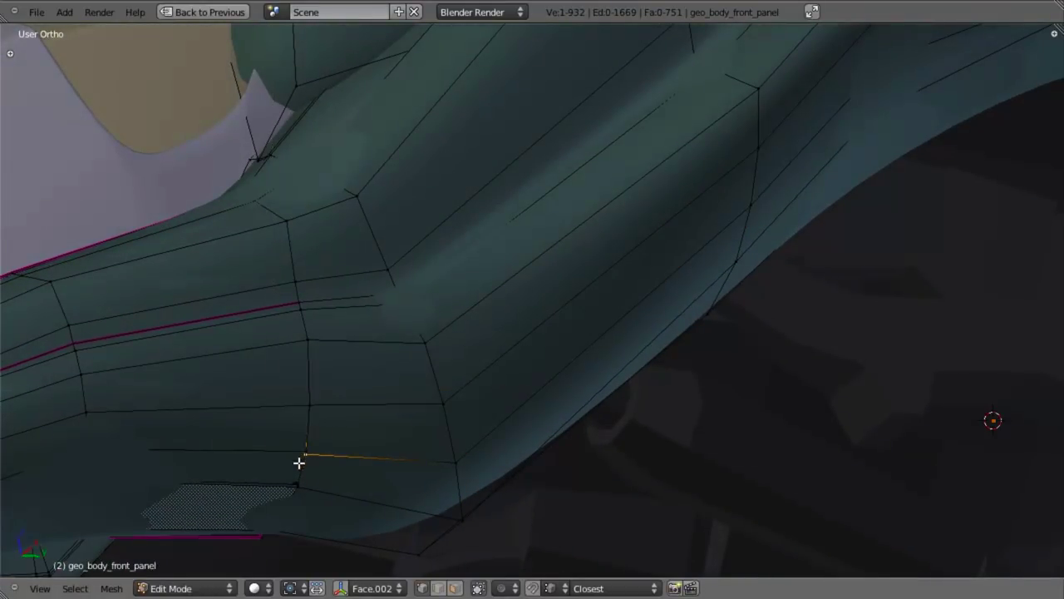
key(g)
ctrl+click(306, 452)
Add a loop cut along the panel's lowest rear strip, sliding it up beside the existing edge so it meets the front section's vertex
middle_drag(552, 488, 501, 392)
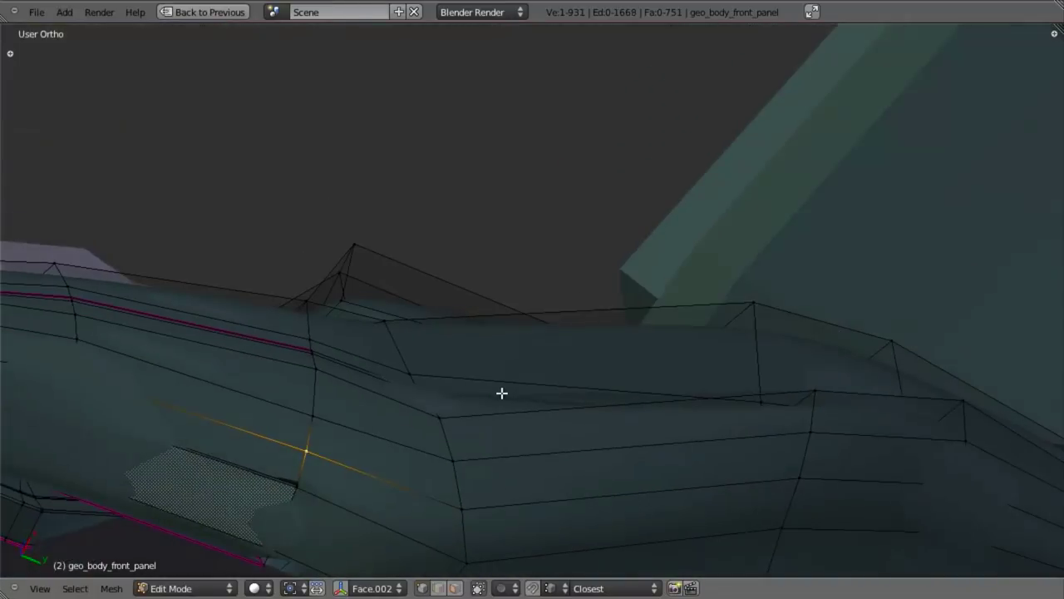
shift+middle_drag(374, 543, 460, 428)
scroll(460, 427, up, 4)
key(a)
scroll(604, 475, down, 2)
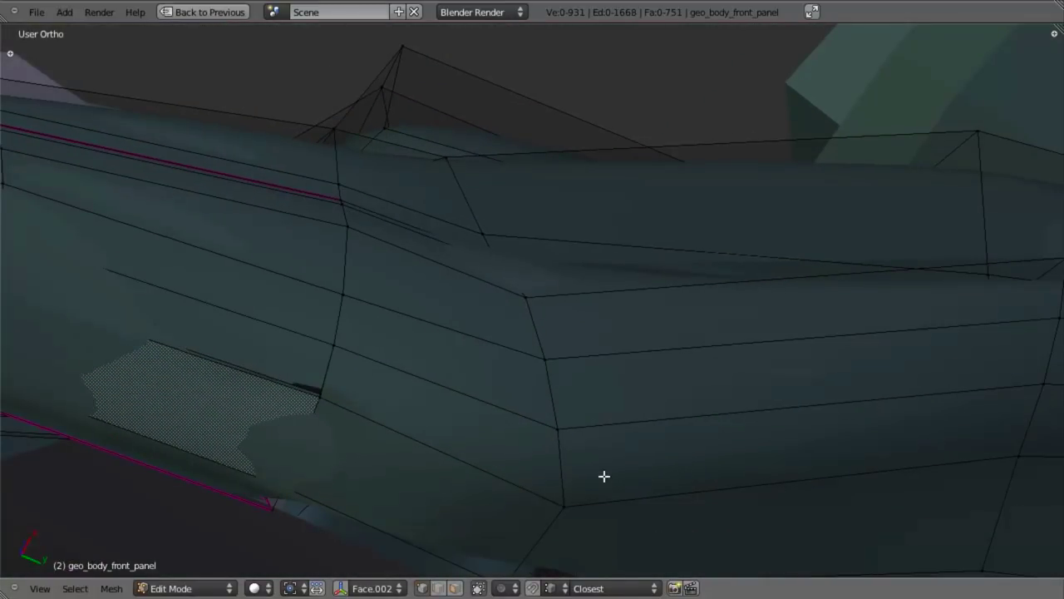
key(ctrl+r)
click(574, 470)
click(576, 497)
key(z)
key(z)
shift+middle_drag(380, 412, 489, 360)
scroll(489, 360, up, 5)
key(z)
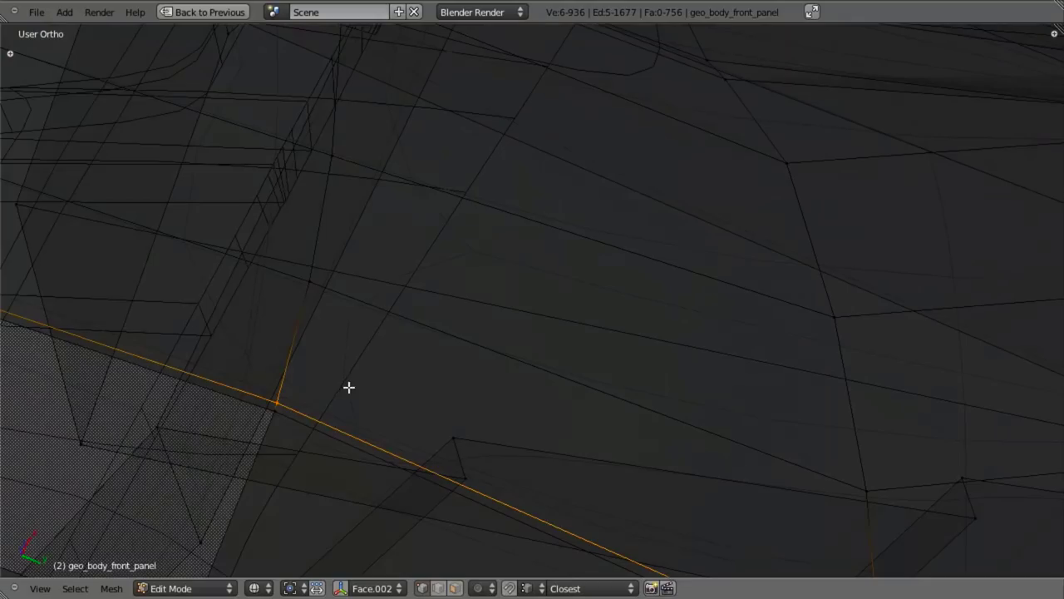
key(a)
scroll(289, 403, down, 9)
key(z)
mouse_move(574, 374)
middle_down()
mouse_move(613, 427)
mouse_move(590, 370)
middle_up()
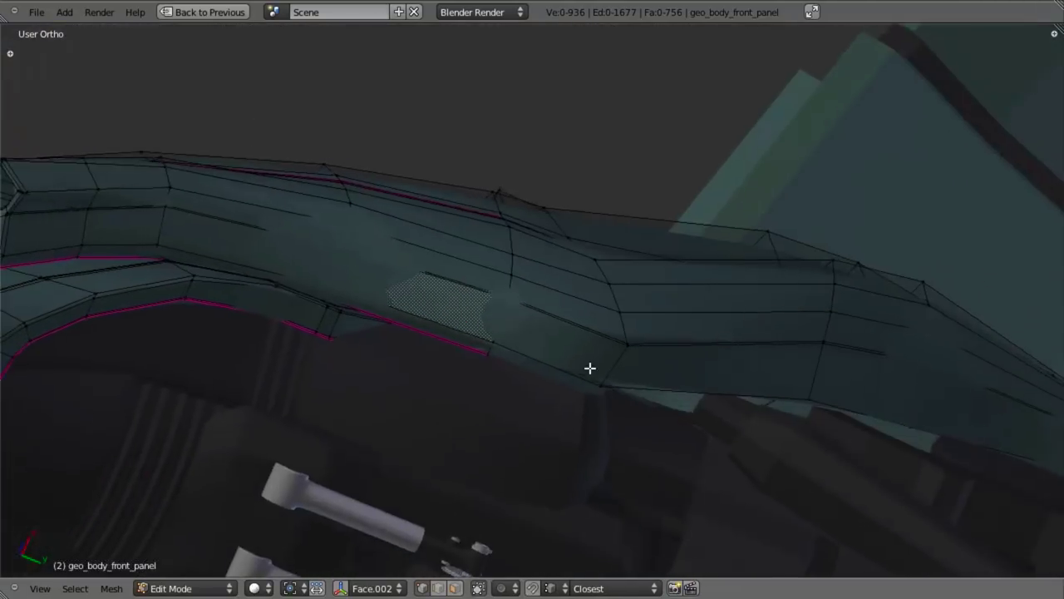
Examine the smoothed front panel in object mode from the right side view, and return to editing its mesh
key(z)
key(z)
scroll(584, 316, down, 2)
key(Tab)
mouse_move(556, 266)
middle_down()
mouse_move(527, 287)
mouse_move(457, 396)
mouse_move(502, 483)
mouse_move(575, 439)
mouse_move(613, 280)
middle_up()
key(KP_3)
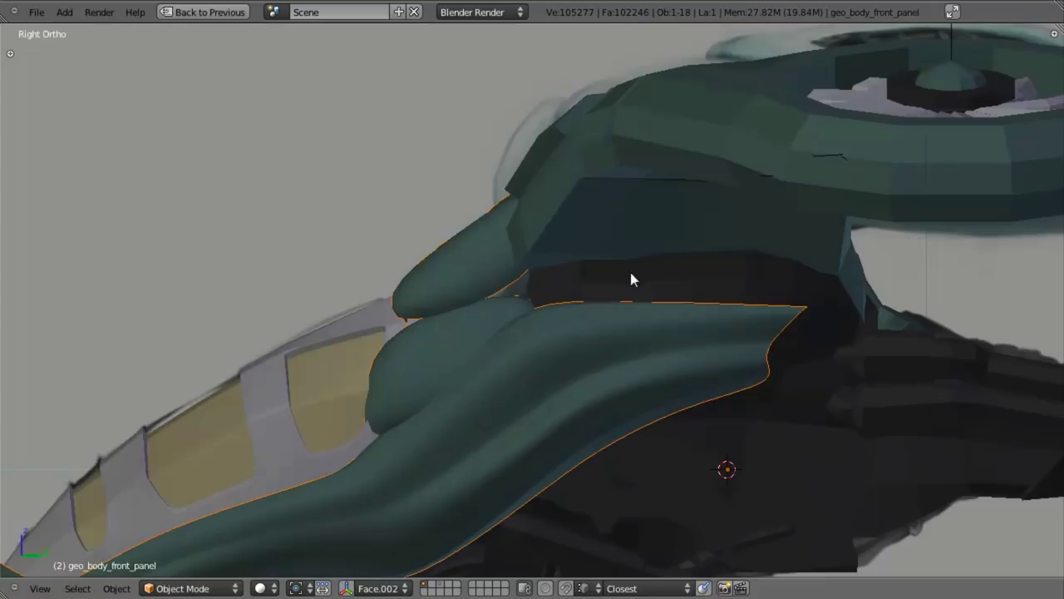
key(z)
key(z)
key(Tab)
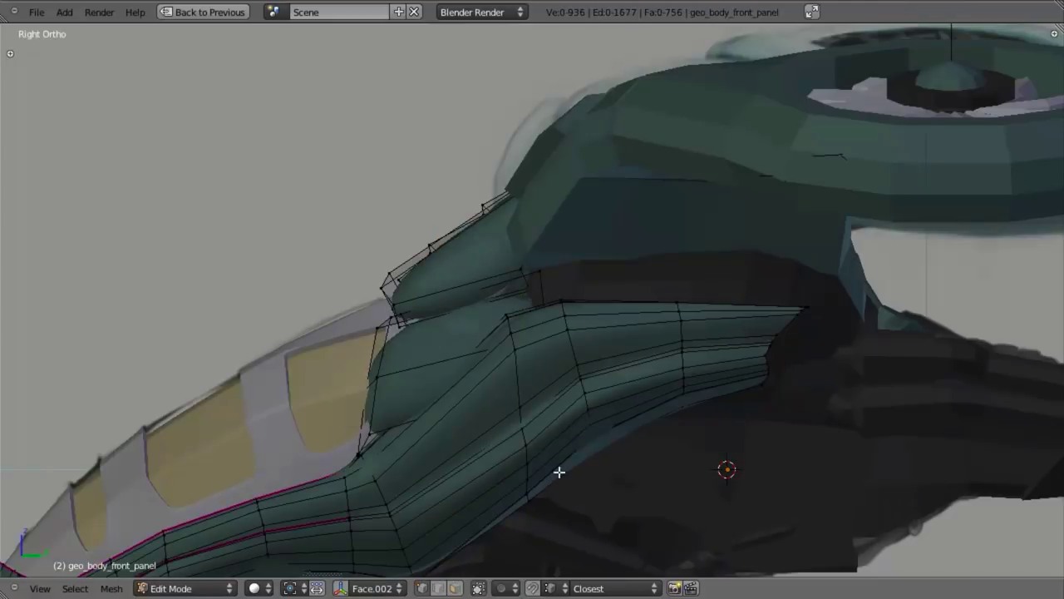
Select the panel's rear lower border edges, leaving out the front section that already has a creased lip
shift+middle_drag(554, 480, 667, 301)
scroll(615, 350, up, 1)
middle_drag(614, 350, 507, 207)
alt+right_click(534, 180)
key(z)
shift+right_click(477, 198)
shift+right_click(463, 184)
shift+middle_drag(519, 247, 390, 377)
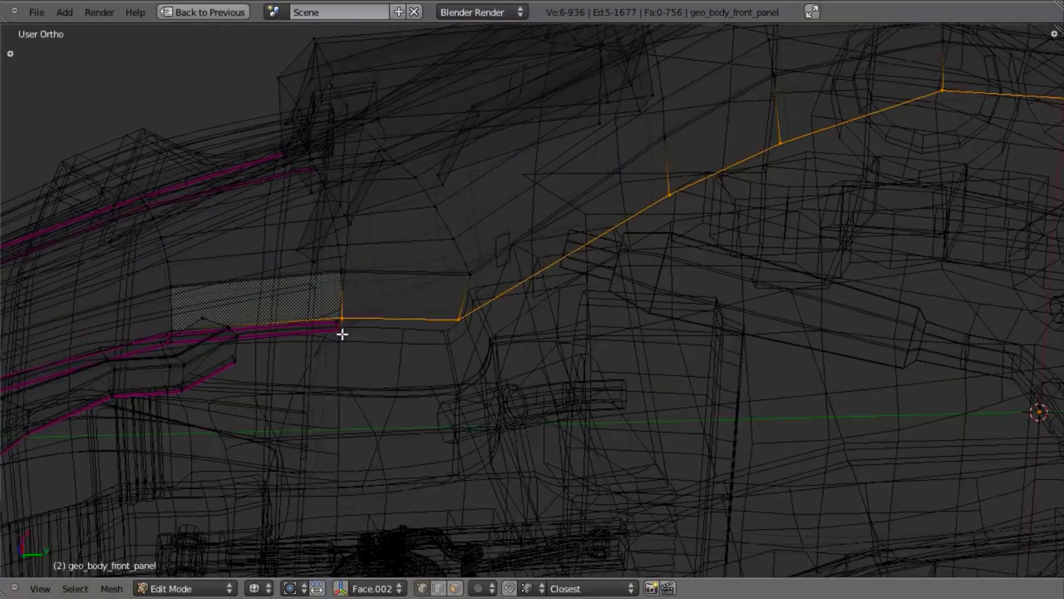
scroll(703, 309, down, 5)
key(ctrl+z)
key(ctrl+z)
scroll(399, 361, up, 9)
shift+right_click(123, 361)
shift+right_click(125, 348)
shift+middle_drag(233, 369, 278, 361)
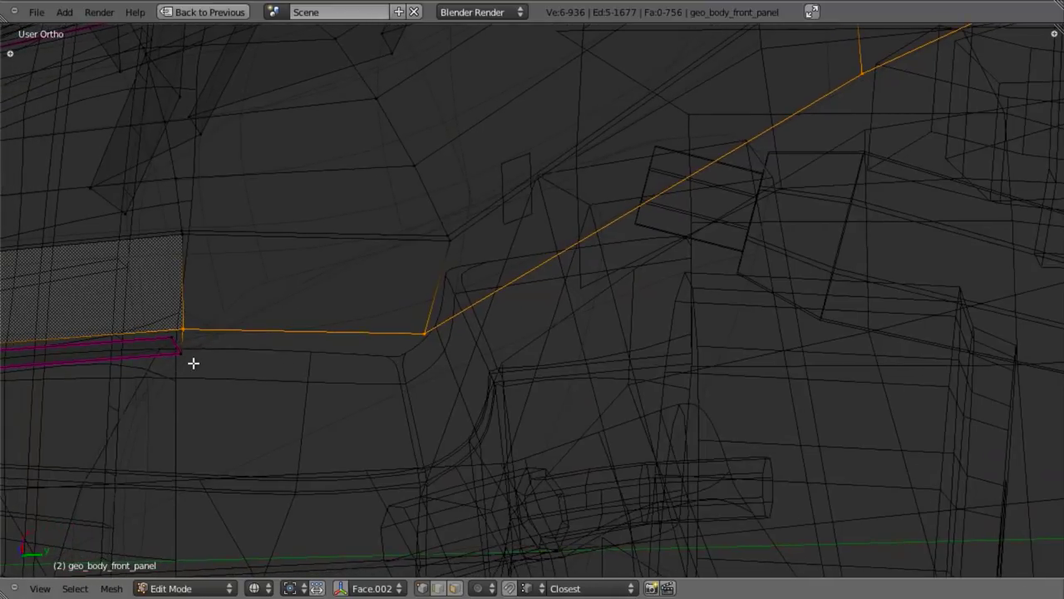
Extrude the selected border edges twice into a thin inward lip, snapping each extrusion's front end onto the existing creased lip's end vertices
key(e)
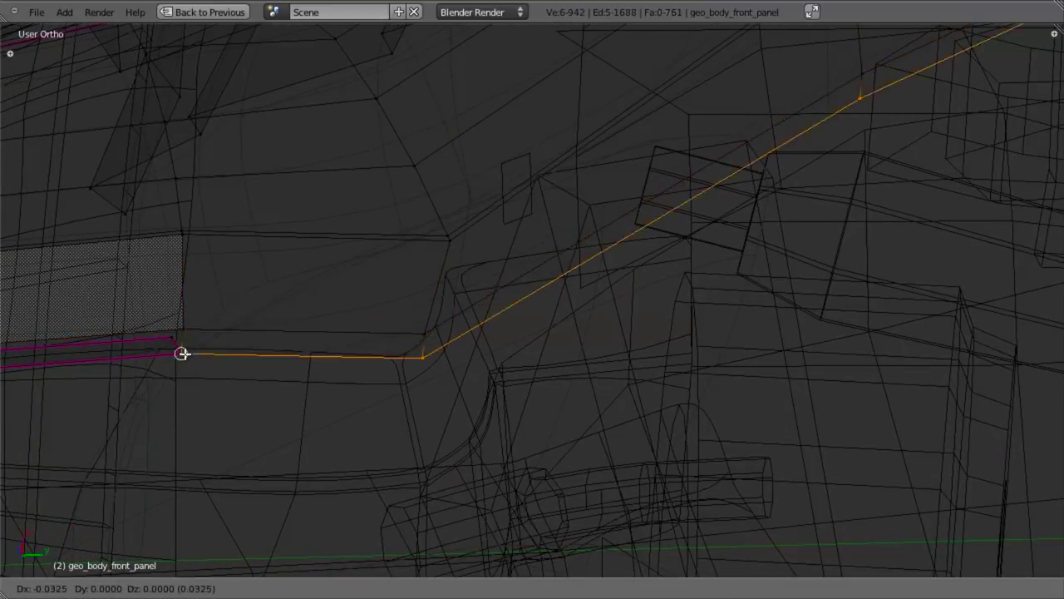
click(182, 354)
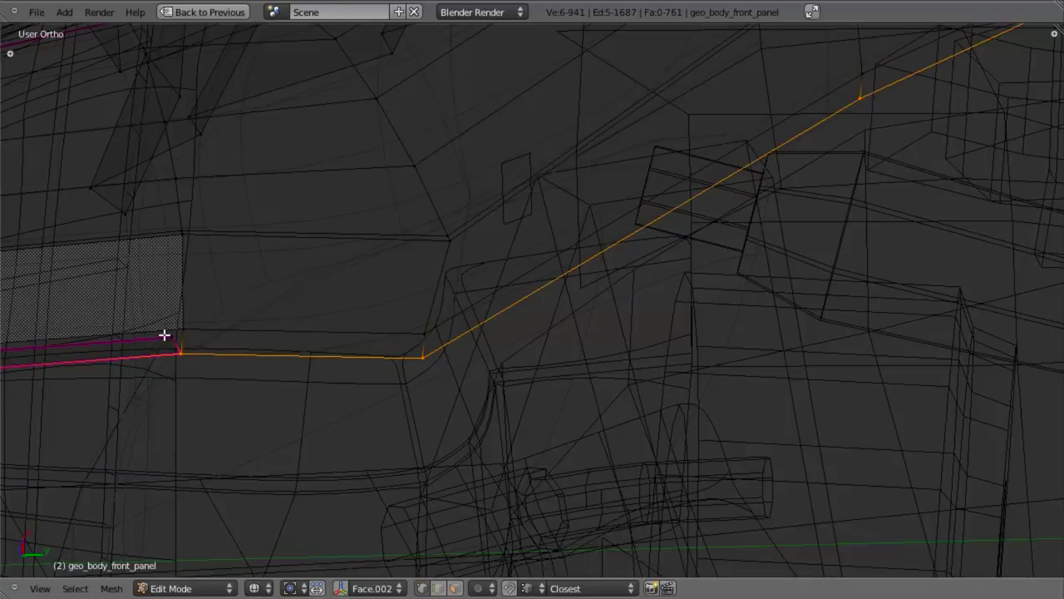
key(e)
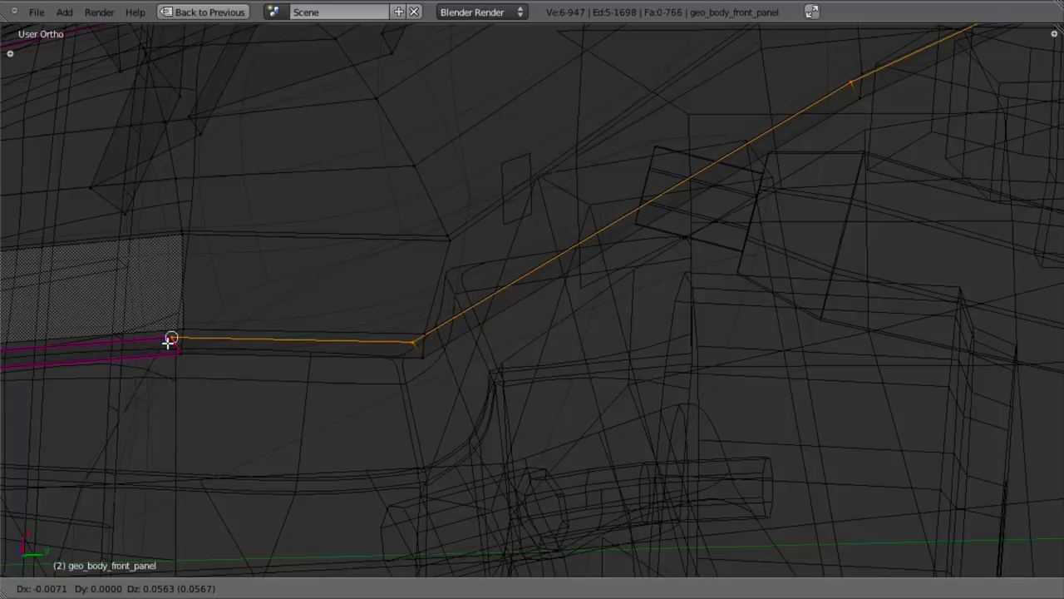
click(171, 340)
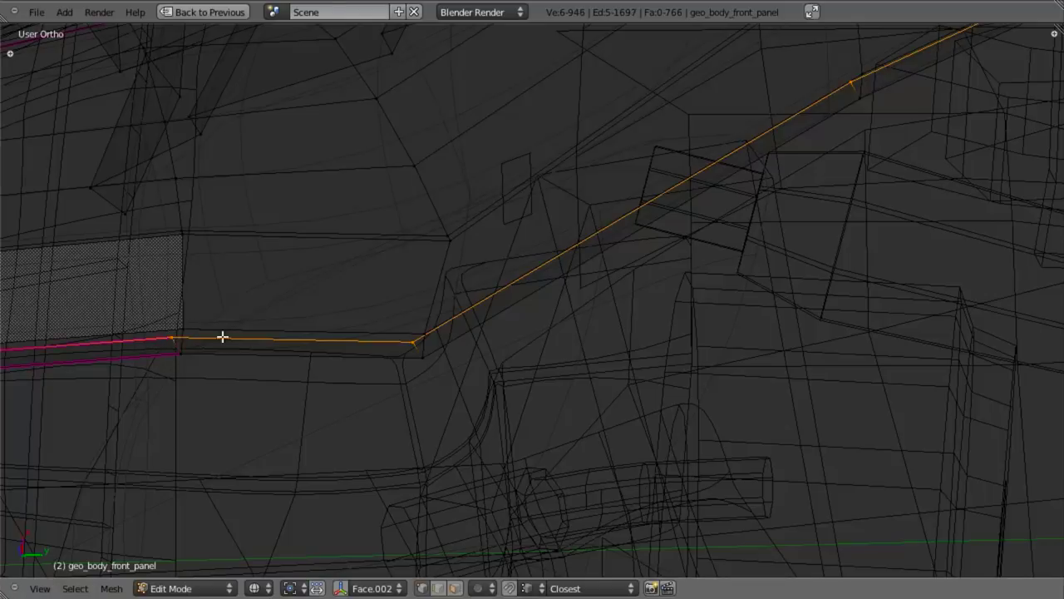
Inspect the newly extruded lower lip in solid shading and object mode, and return to editing the mesh
scroll(172, 339, down, 6)
scroll(444, 335, up, 4)
key(z)
scroll(444, 333, down, 3)
middle_drag(444, 333, 627, 231)
key(Tab)
scroll(561, 227, down, 3)
middle_drag(561, 234, 552, 254)
scroll(555, 260, up, 4)
key(Tab)
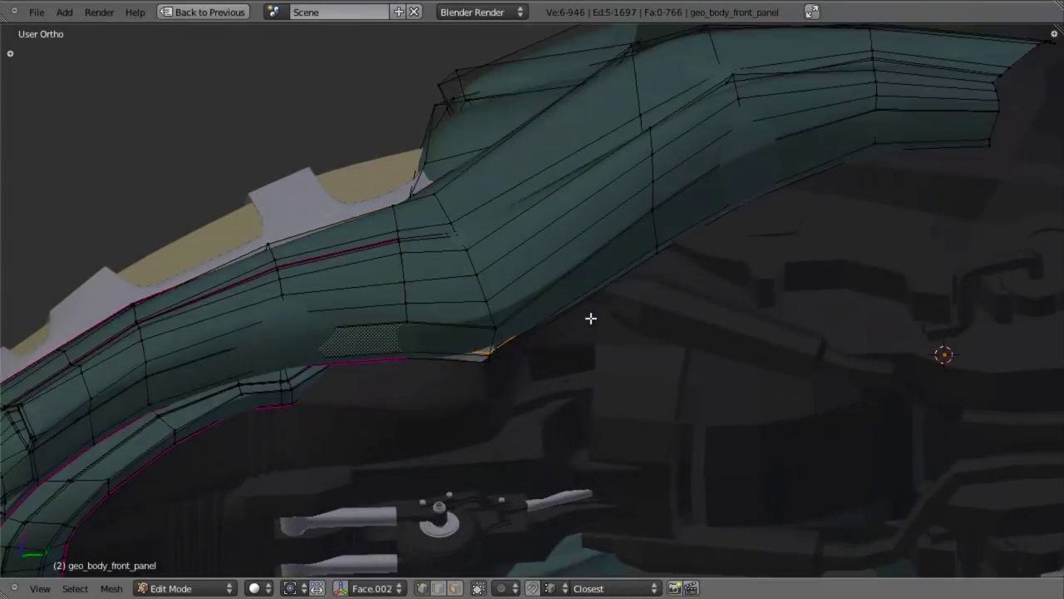
Select the vertex path between both ends of the new lip's inner edge and set its edge crease to 1
key(z)
middle_drag(590, 319, 603, 297)
scroll(590, 301, up, 3)
key(a)
middle_drag(477, 361, 366, 351)
right_click(287, 334)
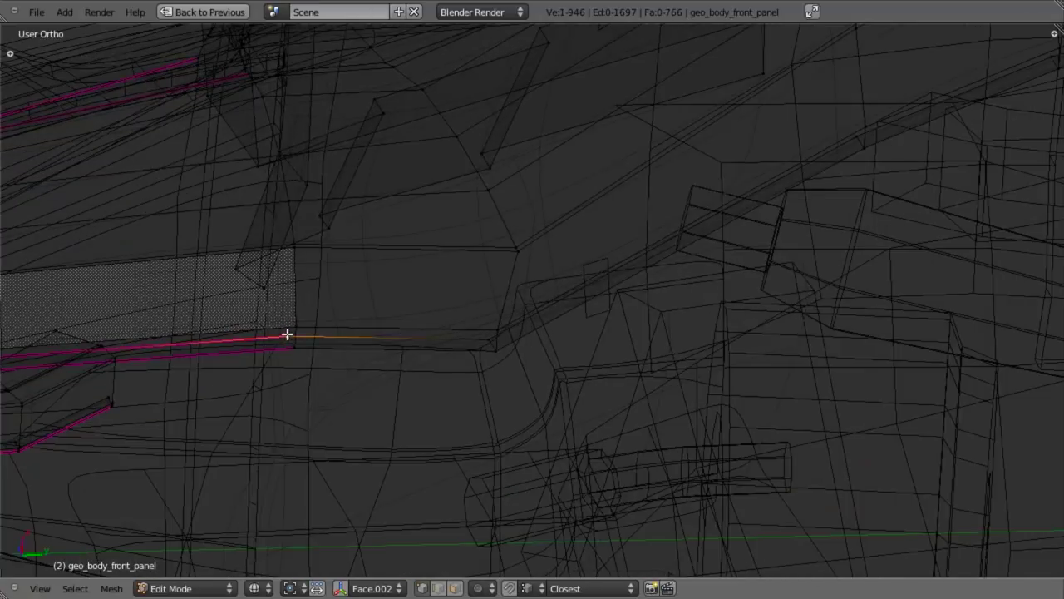
scroll(868, 207, down, 5)
shift+middle_drag(868, 207, 585, 289)
scroll(586, 289, up, 5)
shift+right_click(889, 200)
middle_drag(682, 263, 504, 309)
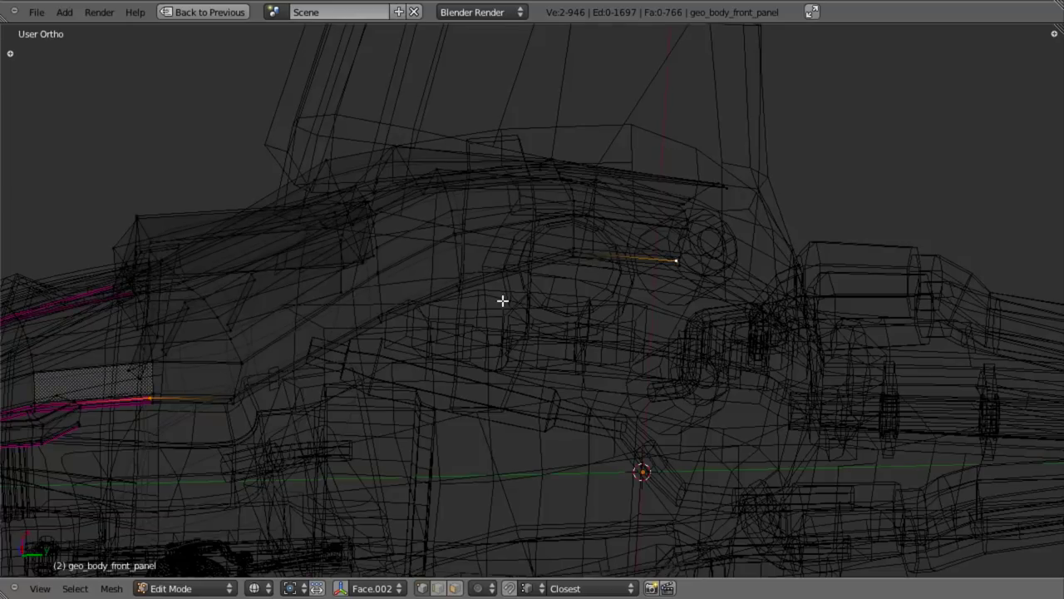
key(w)
click(489, 371)
shift+middle_drag(454, 372, 590, 328)
scroll(572, 332, up, 2)
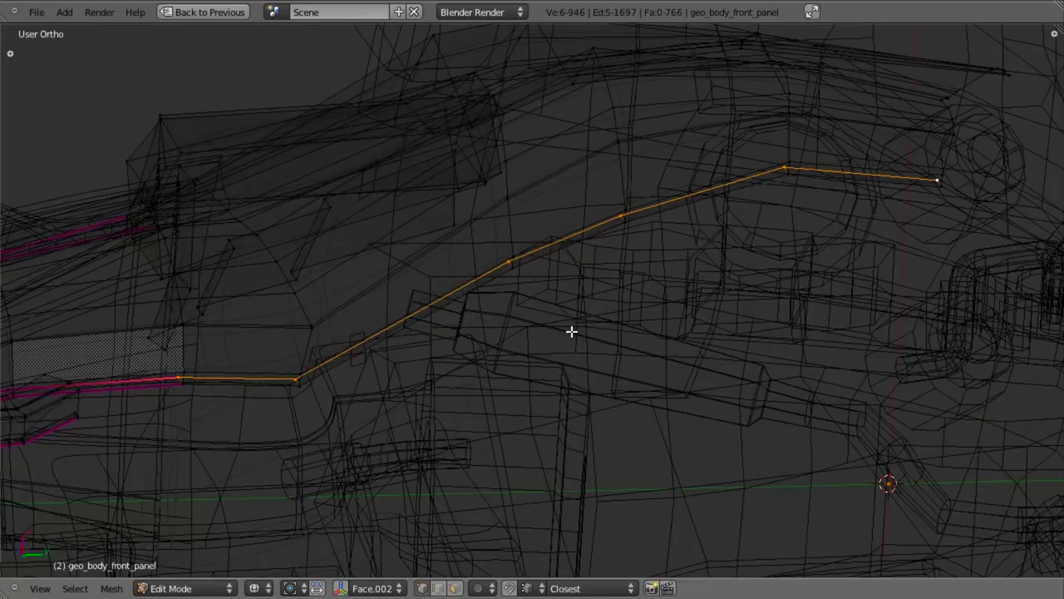
key(shift+e)
key(Escape)
key(shift+e)
text(1)
key(Return)
Select the full inner edge loop of the lower lip and set its mean crease to 0.8
alt+shift+right_click(162, 380)
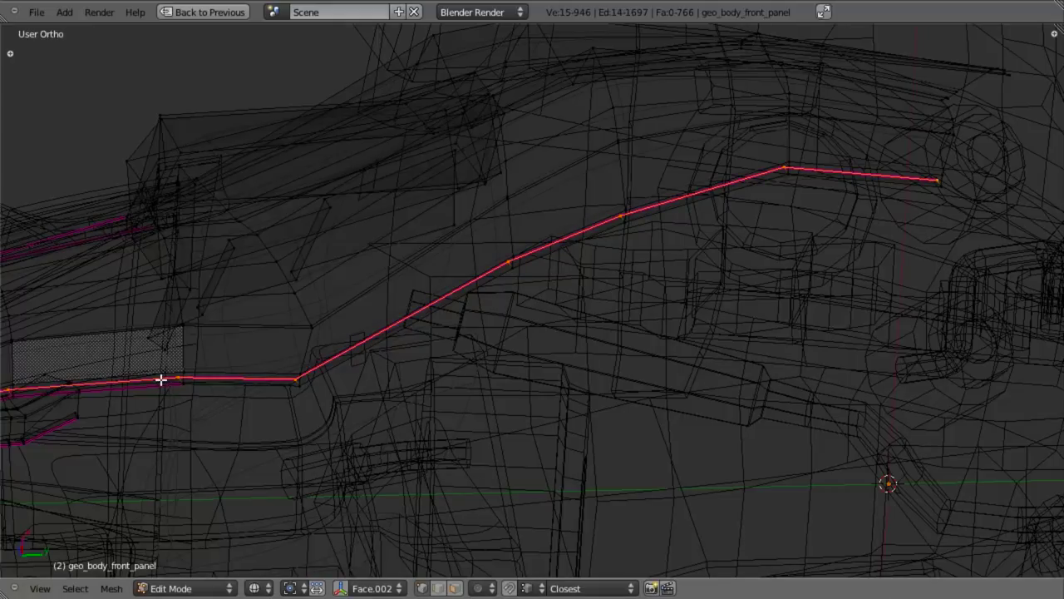
key(n)
shift+middle_drag(455, 324, 612, 279)
scroll(582, 284, up, 3)
key(z)
key(z)
key(a)
alt+right_click(262, 339)
scroll(388, 328, down, 5)
click(985, 151)
text(.8)
key(Return)
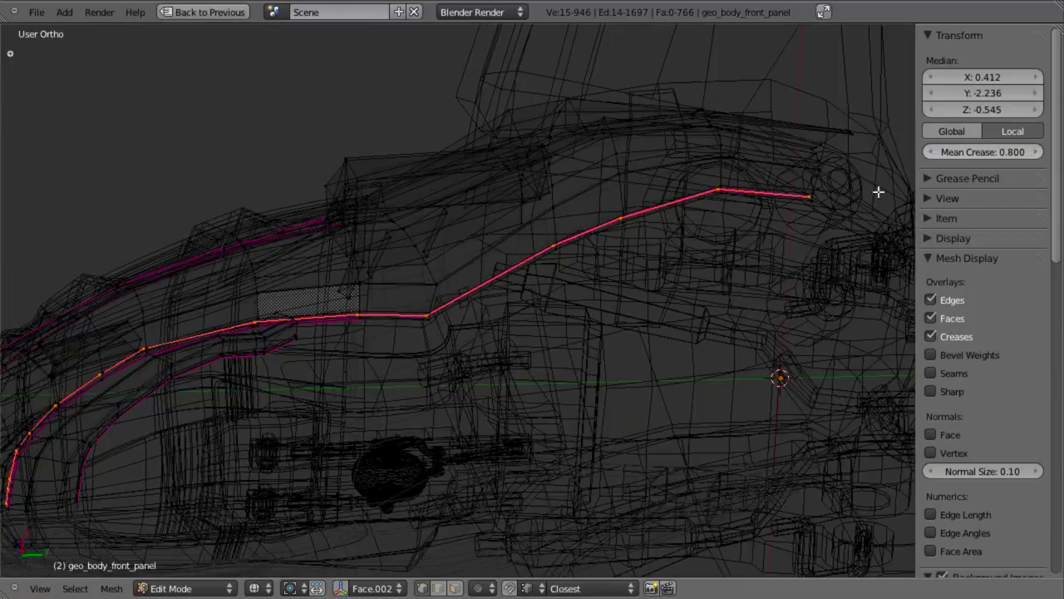
Select the lower lip's neighbouring outer edge loop and set its mean crease to 0.8
scroll(529, 273, up, 4)
key(a)
alt+right_click(337, 347)
scroll(541, 305, down, 4)
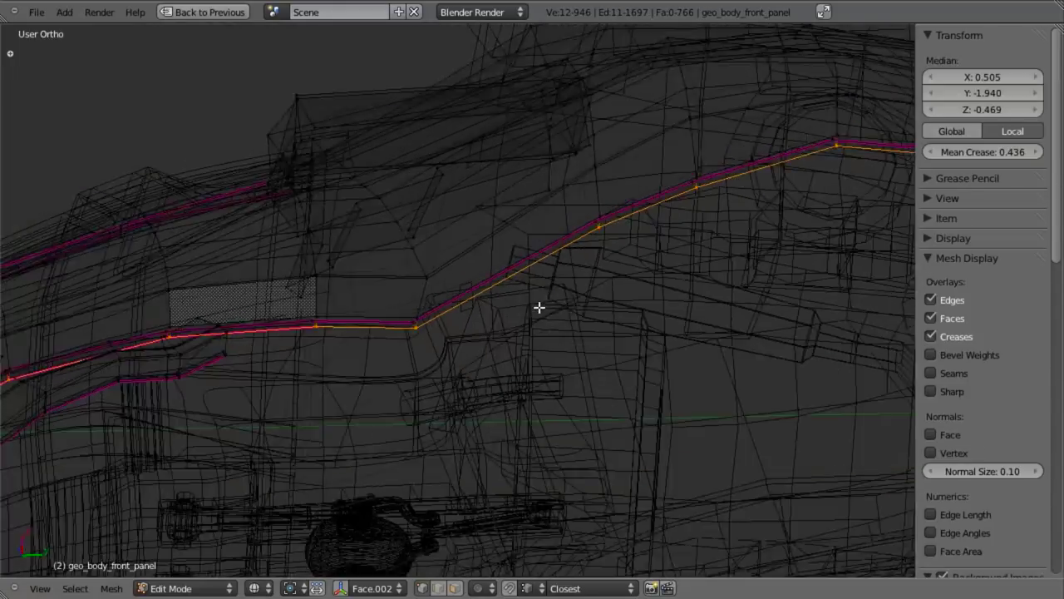
click(1013, 157)
text(0.8)
key(Return)
Select the partly creased edge loop running along the middle of the panel's side and set its mean crease to 0.8
middle_drag(454, 246, 540, 470)
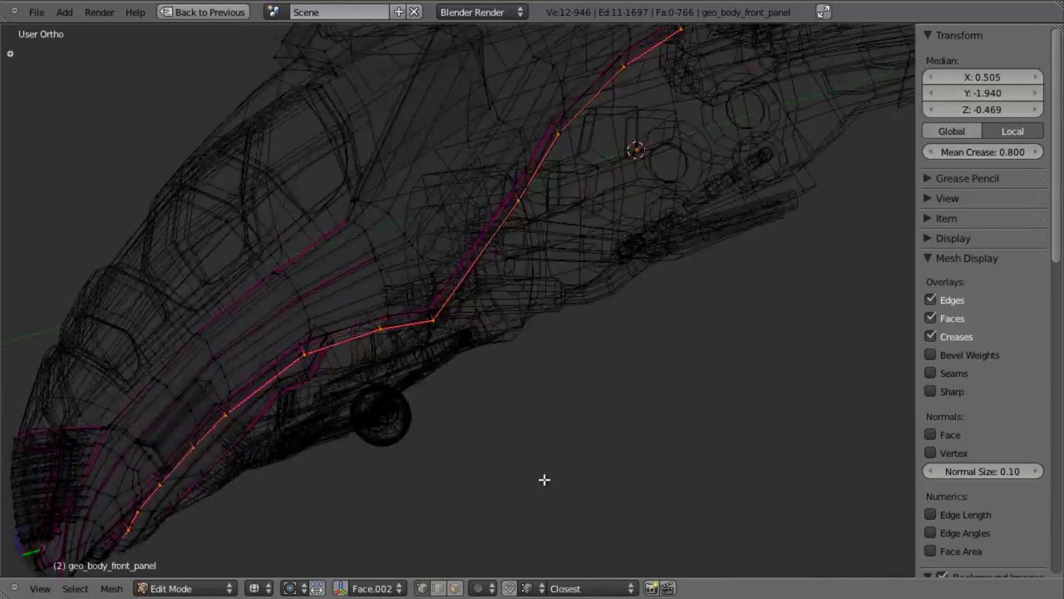
scroll(466, 408, up, 5)
key(z)
key(a)
alt+right_click(268, 253)
key(z)
key(z)
click(975, 158)
key(Escape)
scroll(446, 308, down, 4)
shift+middle_drag(525, 300, 559, 299)
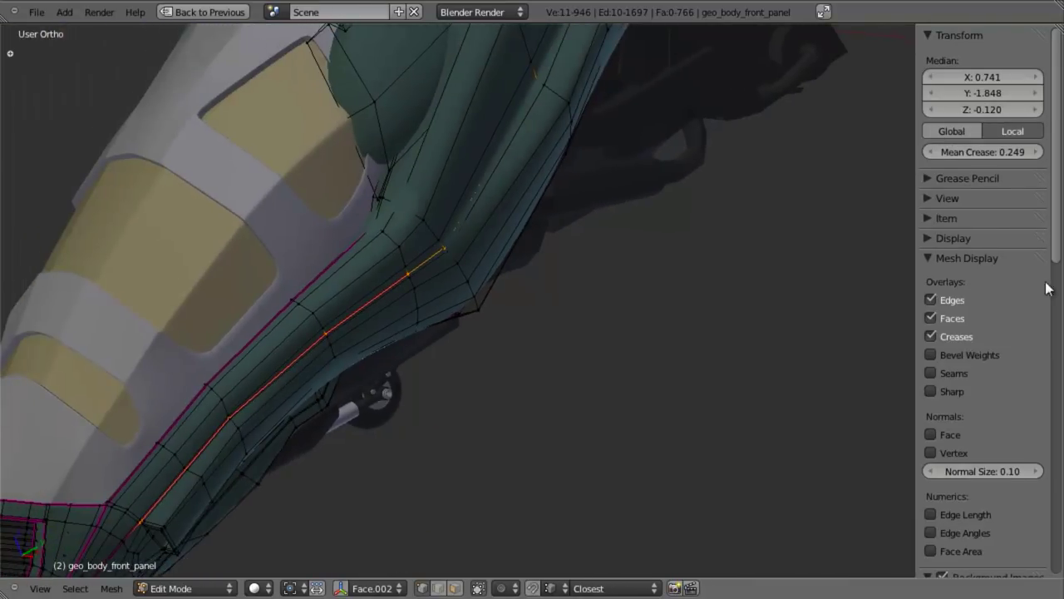
click(1012, 145)
text(.8)
key(Return)
Examine the vertices and edges where the crease on the canopy-side border ends, and clear the selection
middle_drag(646, 236, 547, 331)
middle_drag(415, 405, 419, 373)
scroll(418, 373, up, 4)
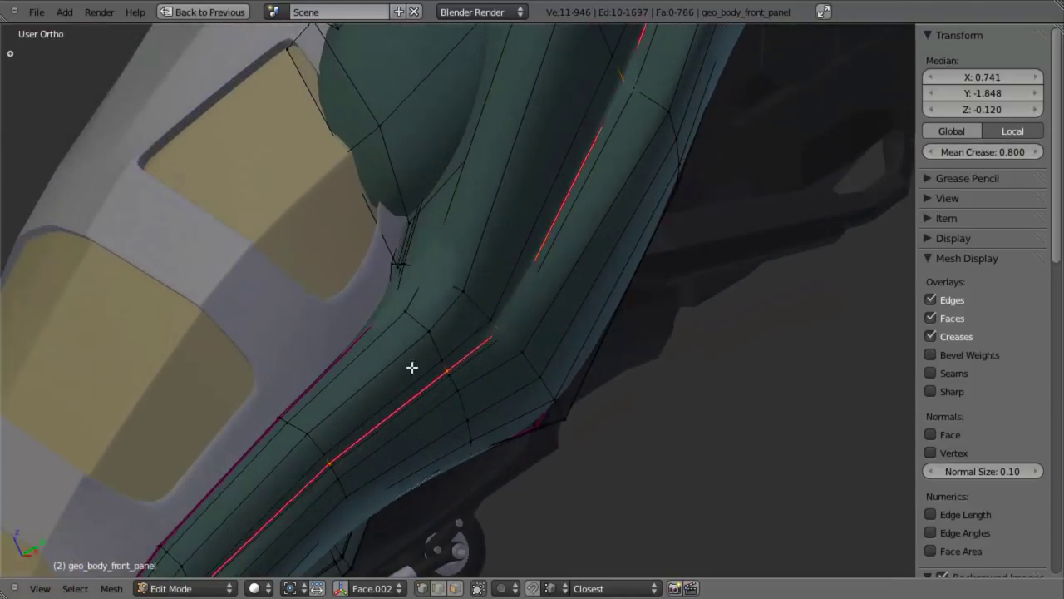
key(a)
key(z)
alt+right_click(375, 320)
alt+right_click(377, 320)
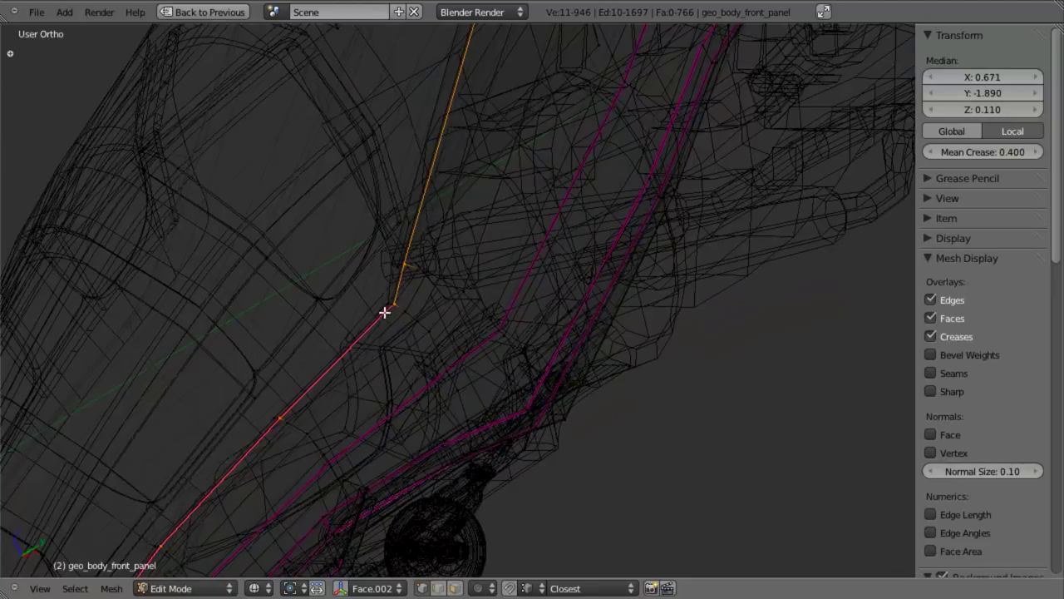
right_click(393, 308)
shift+right_click(281, 416)
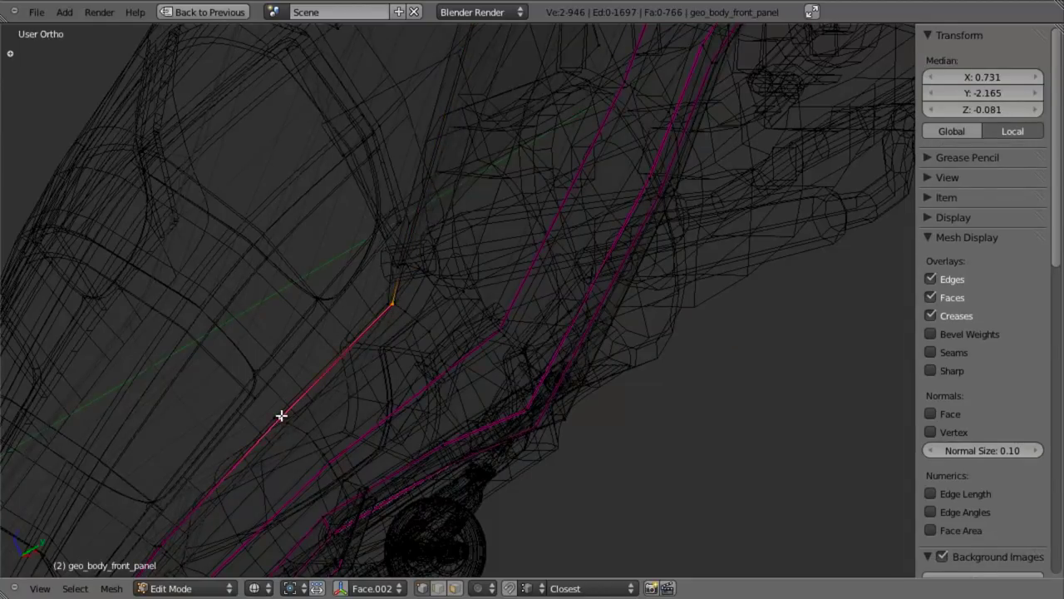
scroll(284, 413, up, 4)
shift+middle_drag(306, 400, 517, 323)
scroll(517, 324, up, 2)
shift+right_click(571, 200)
shift+right_click(564, 197)
scroll(532, 264, down, 5)
key(a)
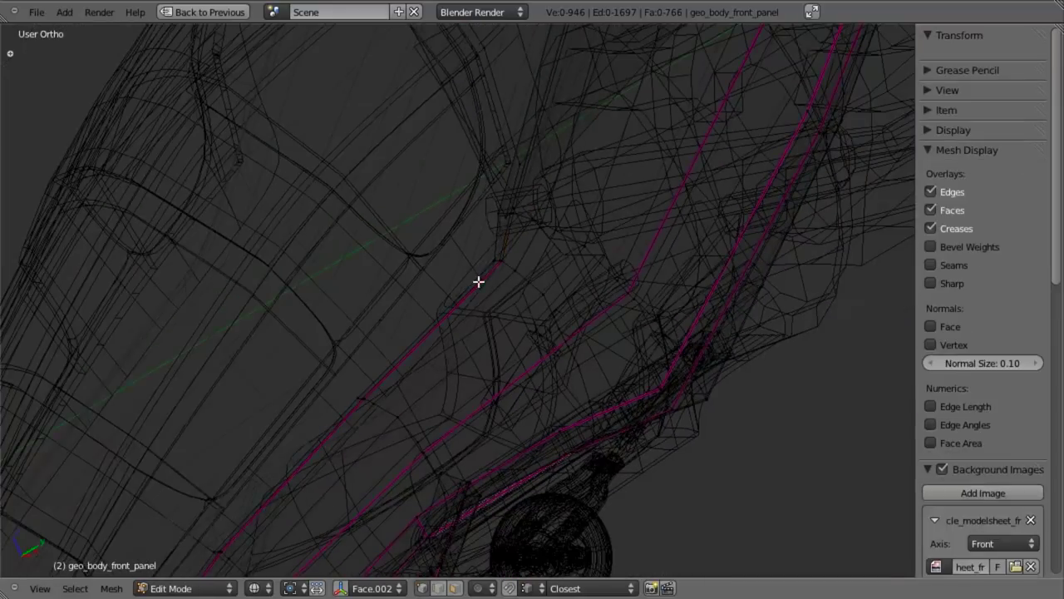
Set the mean crease of the panel's whole canopy-side border loop to 0.8 and return to object mode to check the smoothed shape
alt+right_click(484, 281)
scroll(472, 314, down, 6)
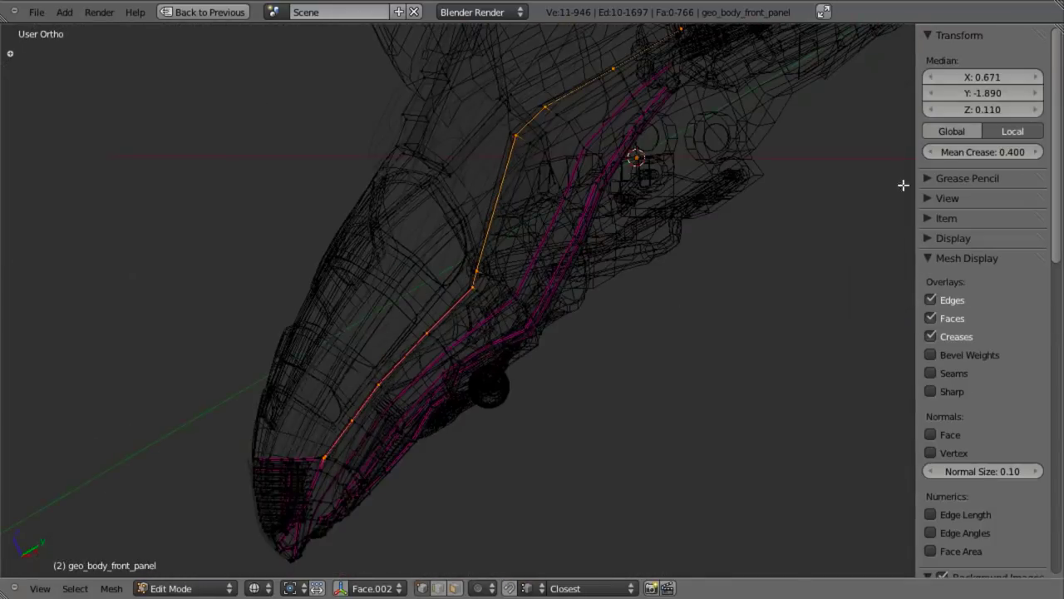
middle_drag(281, 359, 353, 270)
shift+middle_drag(601, 289, 576, 348)
scroll(573, 341, up, 3)
key(z)
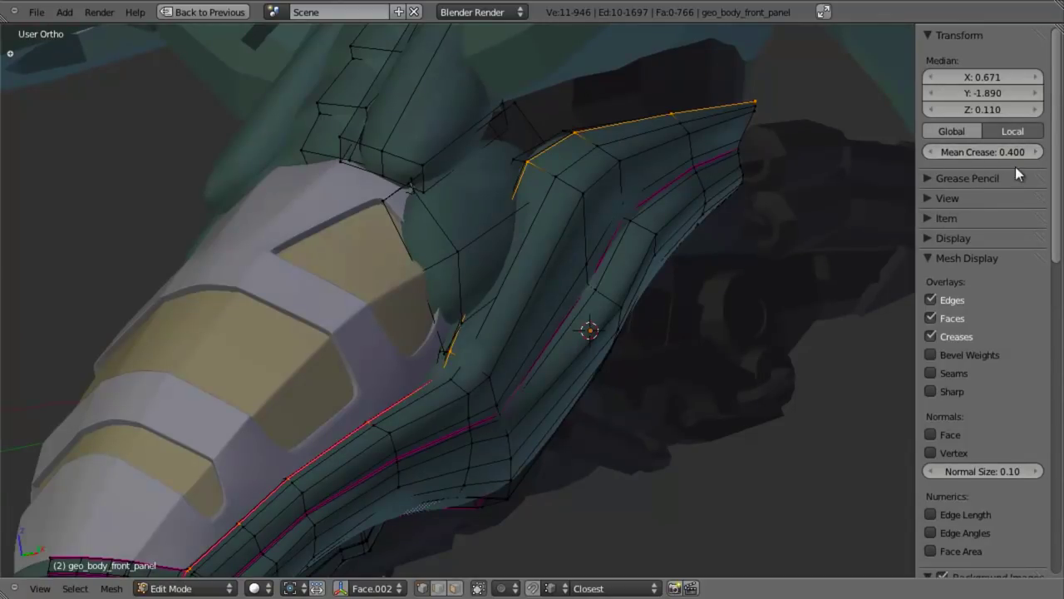
key(z)
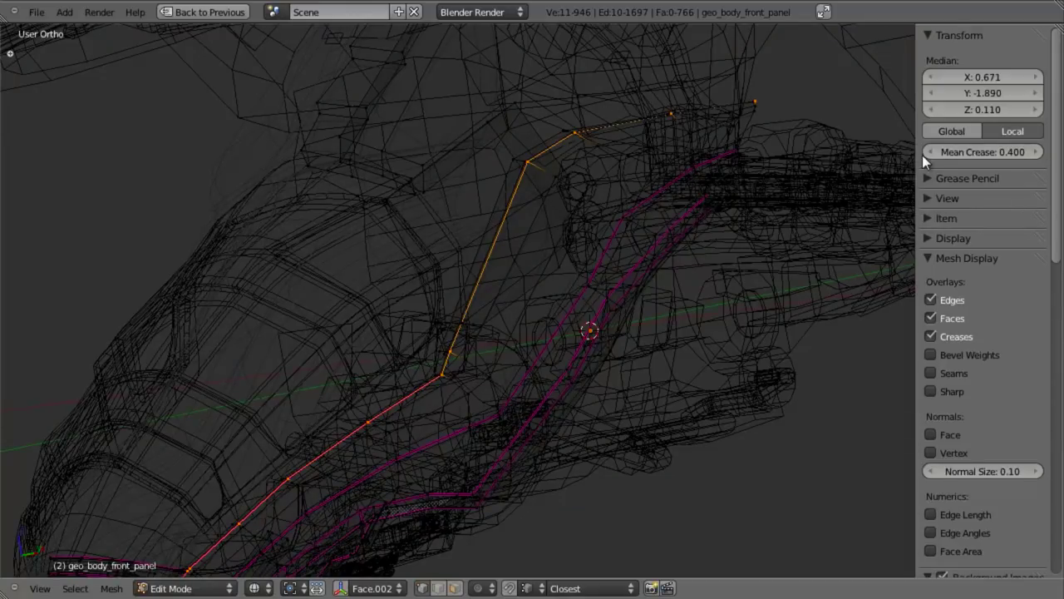
click(964, 152)
text(0.8)
key(Return)
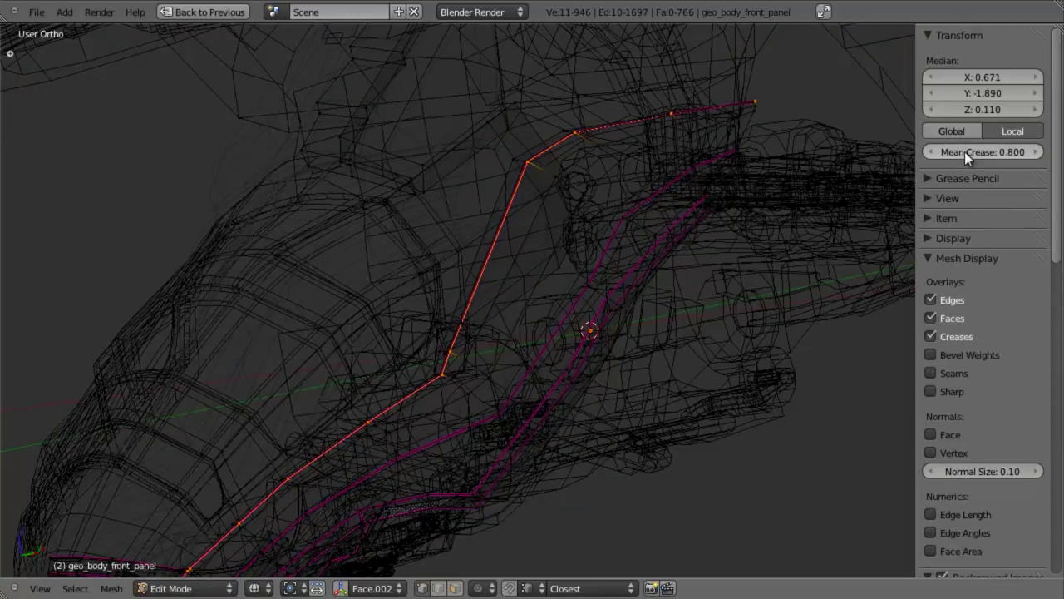
key(z)
scroll(518, 242, down, 2)
key(Tab)
middle_drag(518, 242, 617, 351)
scroll(558, 252, down, 2)
scroll(558, 252, up, 4)
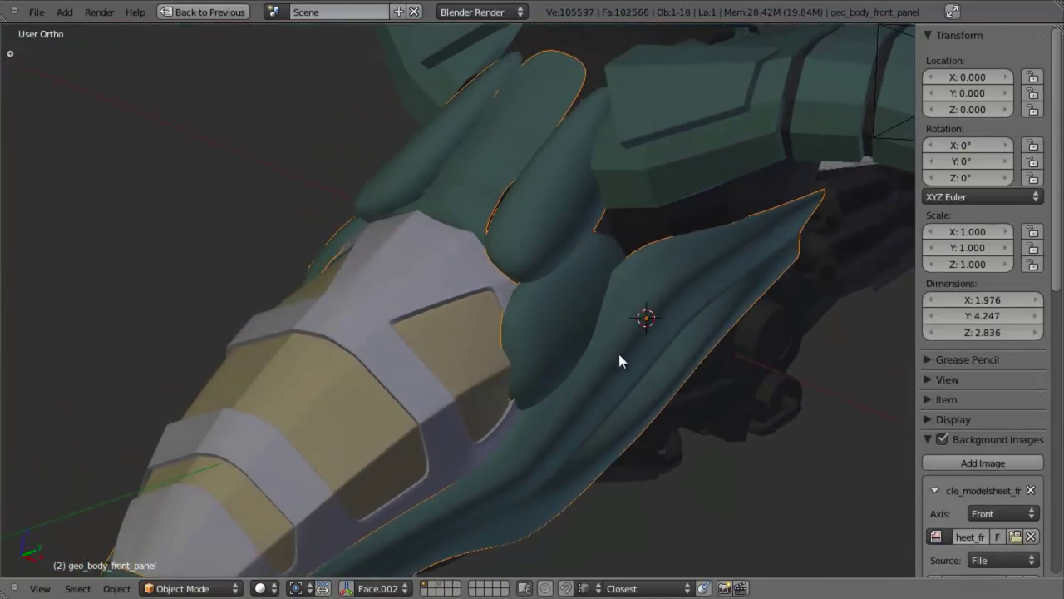
Switch to the right side view and save over the existing 04_01_mid_paneling.blend file
key(KP_3)
scroll(617, 355, down, 3)
shift+middle_drag(444, 300, 621, 298)
key(ctrl+s)
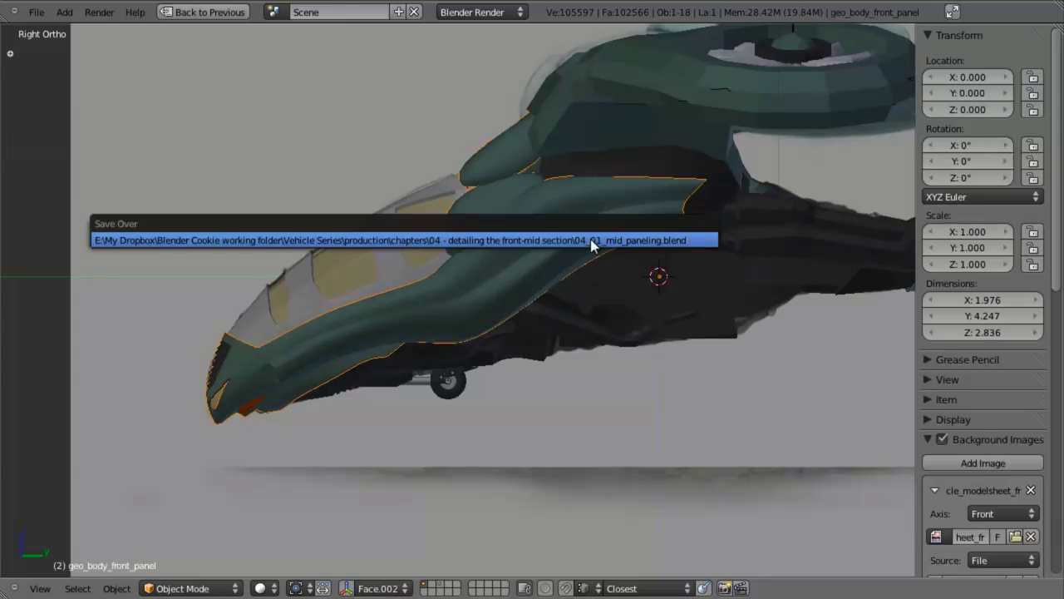
click(592, 240)
Show the model in wireframe over the side reference image and enter edit mode on the front panel
scroll(578, 274, up, 4)
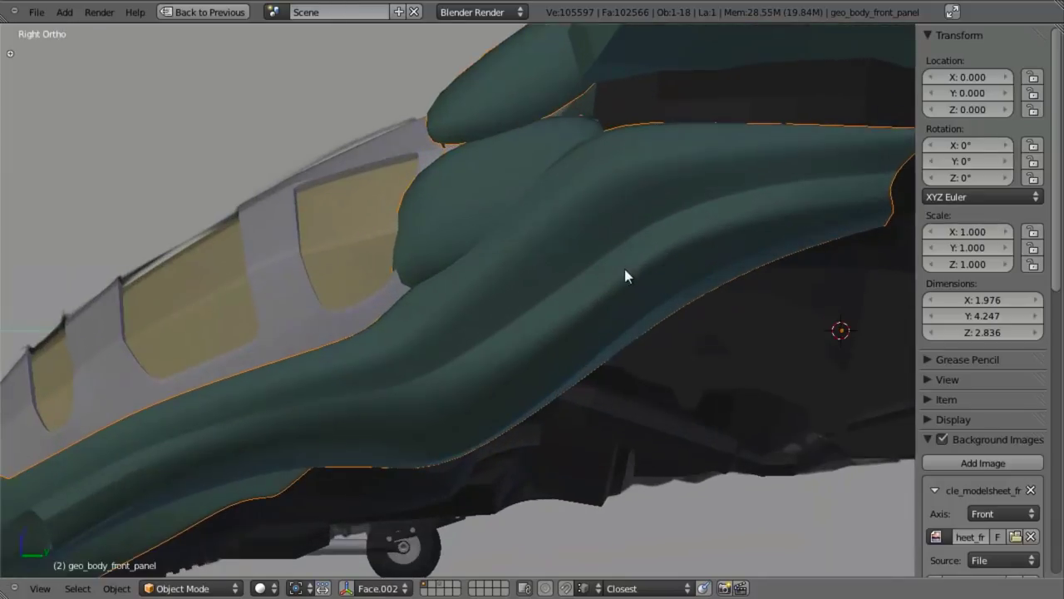
key(n)
key(z)
scroll(590, 360, down, 3)
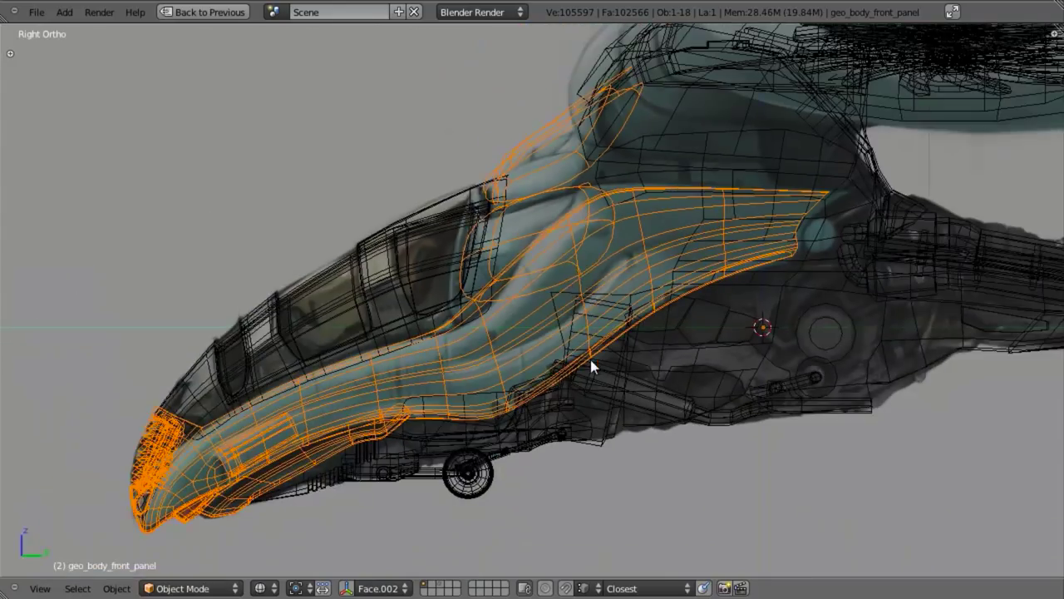
scroll(590, 359, up, 2)
key(a)
right_click(522, 353)
key(Tab)
scroll(452, 361, up, 4)
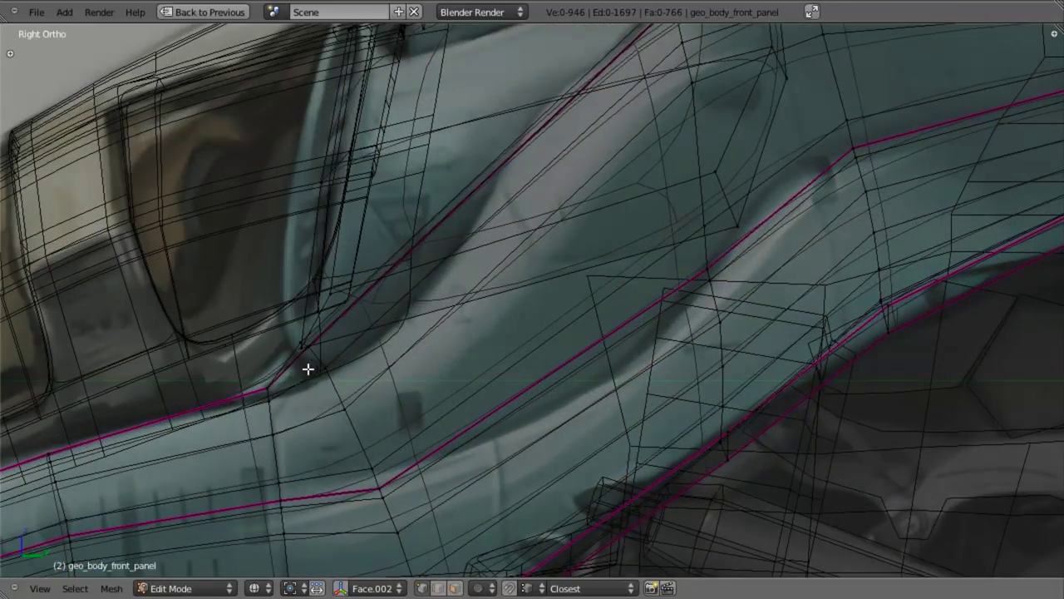
Select the four vertices at the bend of the canopy-side border behind the rear window and move them down towards the reference line
right_click(324, 372)
shift+right_click(310, 348)
shift+right_click(298, 339)
shift+middle_drag(364, 338, 504, 287)
scroll(503, 287, up, 3)
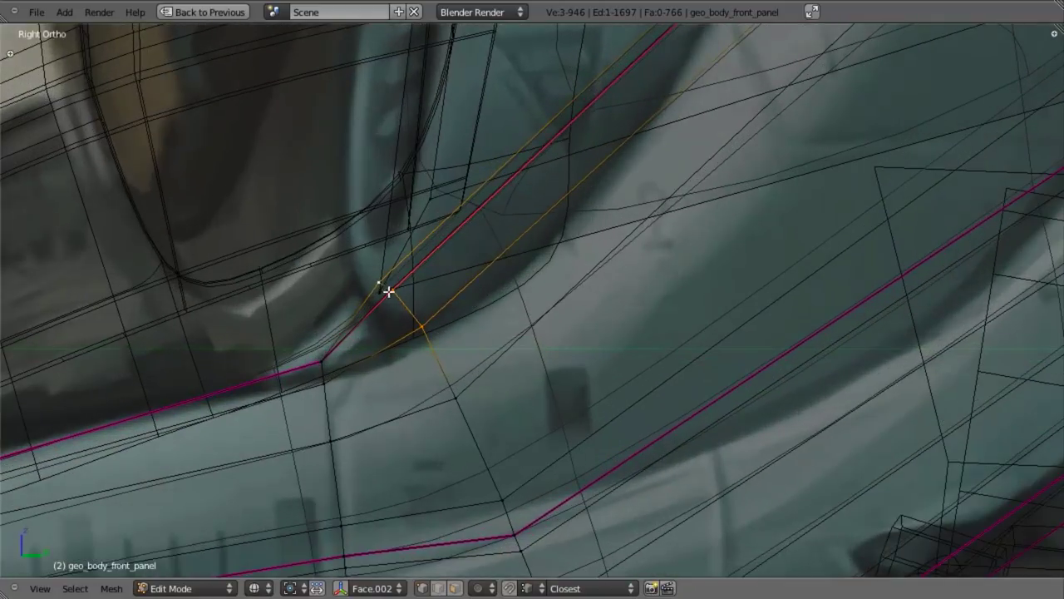
shift+right_click(390, 284)
scroll(414, 294, down, 3)
key(g)
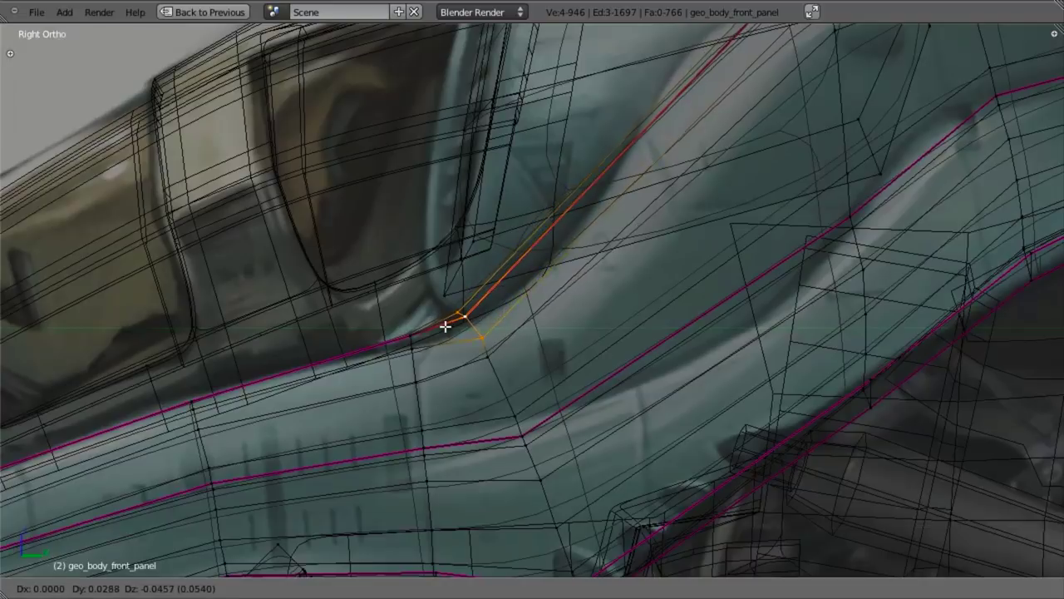
click(445, 329)
Lower the border vertices just ahead of the bend, and shift the neighbouring vertex below the bend to match the reference
key(a)
right_click(411, 331)
key(g)
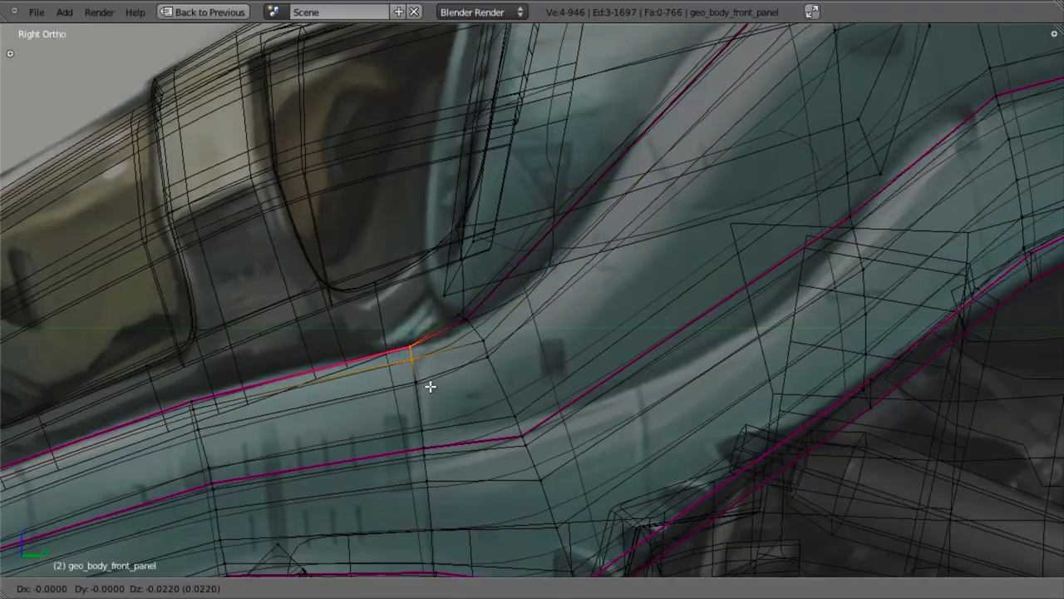
click(430, 385)
key(a)
right_click(486, 360)
key(g)
click(497, 369)
Select the cluster of vertices at the canopy-side bend and lower it slightly
key(a)
key(b)
drag(442, 306, 489, 348)
key(g)
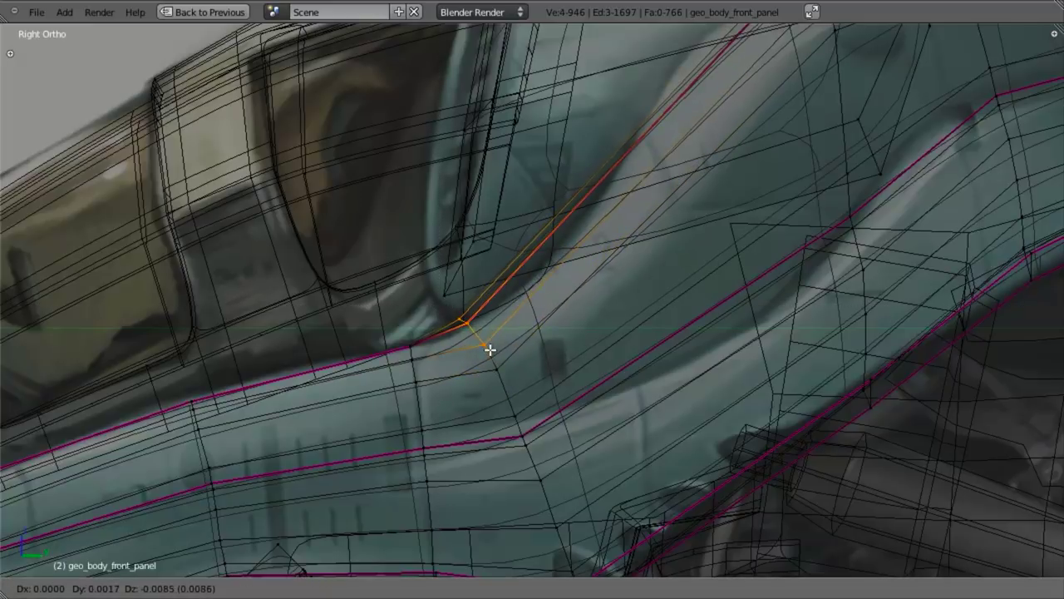
click(485, 359)
Reposition the single corner vertex at the canopy-side bend so it sits on the border line
scroll(485, 358, up, 3)
key(a)
key(b)
drag(389, 322, 430, 352)
key(g)
click(435, 350)
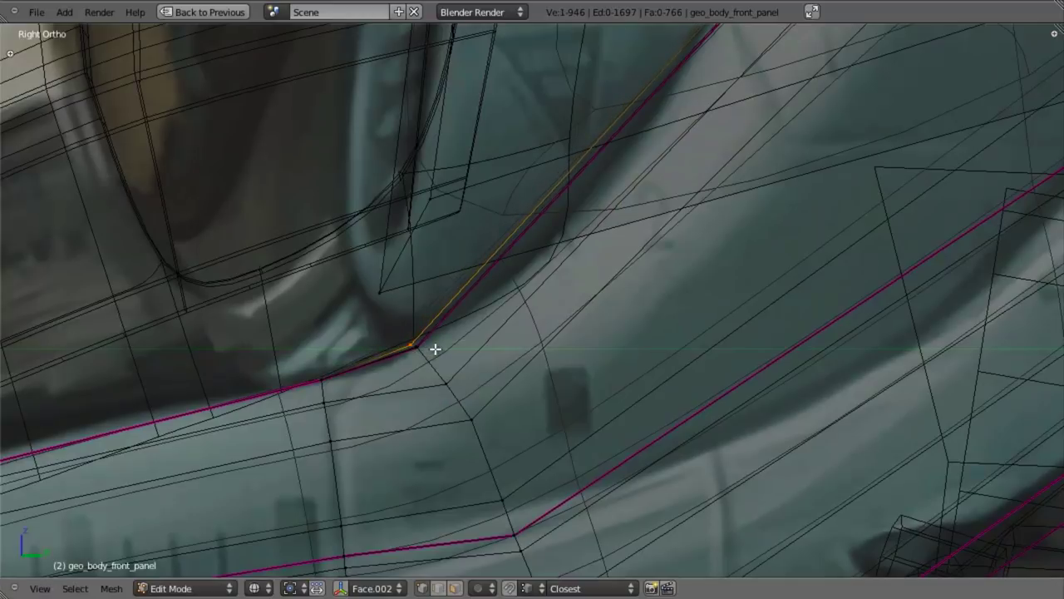
Check the adjusted bend on the smoothed, solid-shaded panel, and return to wireframe edit mode
scroll(627, 316, down, 3)
key(z)
scroll(568, 344, down, 3)
shift+middle_drag(568, 345, 499, 342)
scroll(500, 343, up, 2)
key(a)
key(Tab)
scroll(499, 343, down, 4)
key(Tab)
key(z)
scroll(440, 364, up, 4)
shift+middle_drag(451, 370, 510, 316)
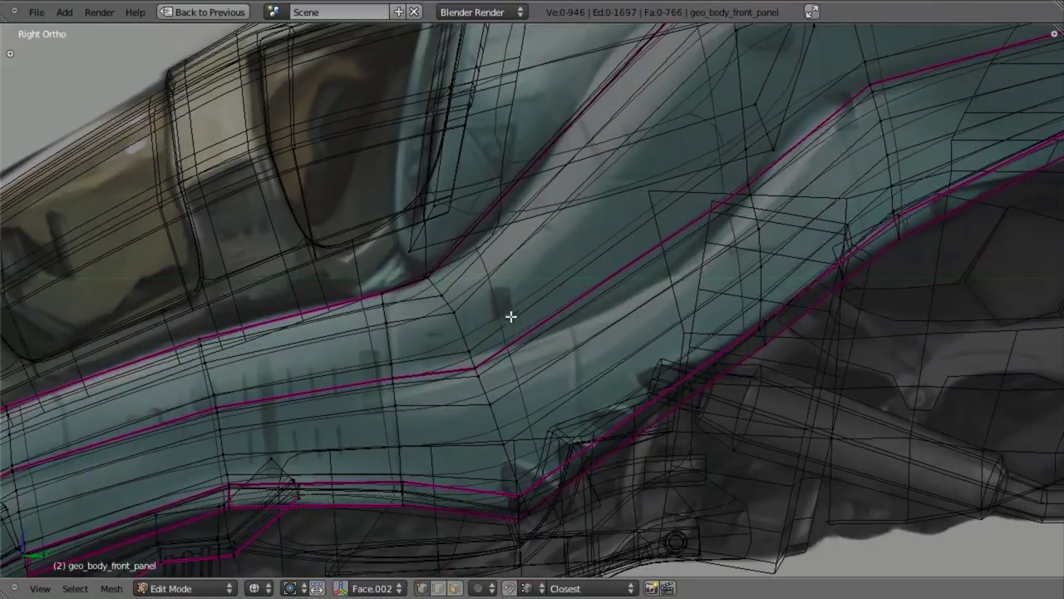
Select the crosswise edge loop running down from the canopy-side bend, rotate it, scale it along Z and move it into line
alt+right_click(495, 412)
key(r)
click(695, 430)
key(s)
key(z)
click(686, 423)
key(g)
click(684, 421)
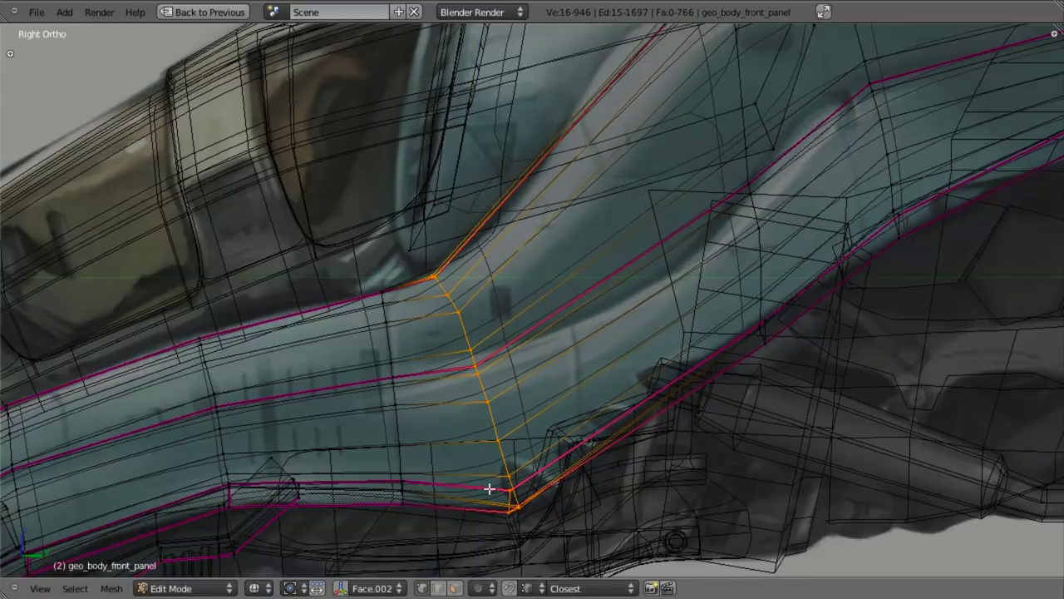
Reposition the lip vertices at the lower end of that edge loop to clean up the panel's bottom corner
key(z)
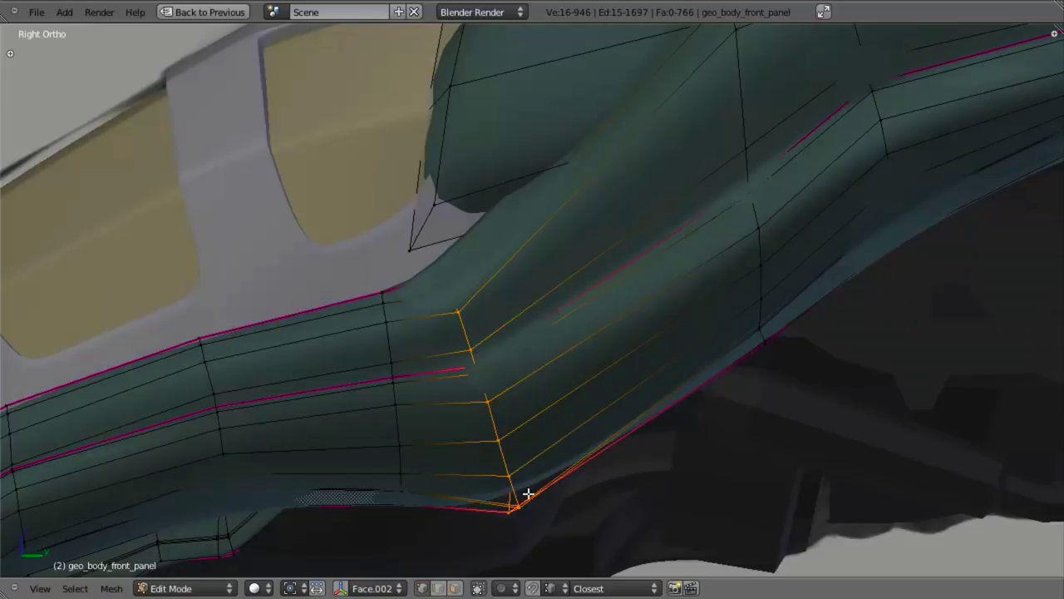
key(z)
key(a)
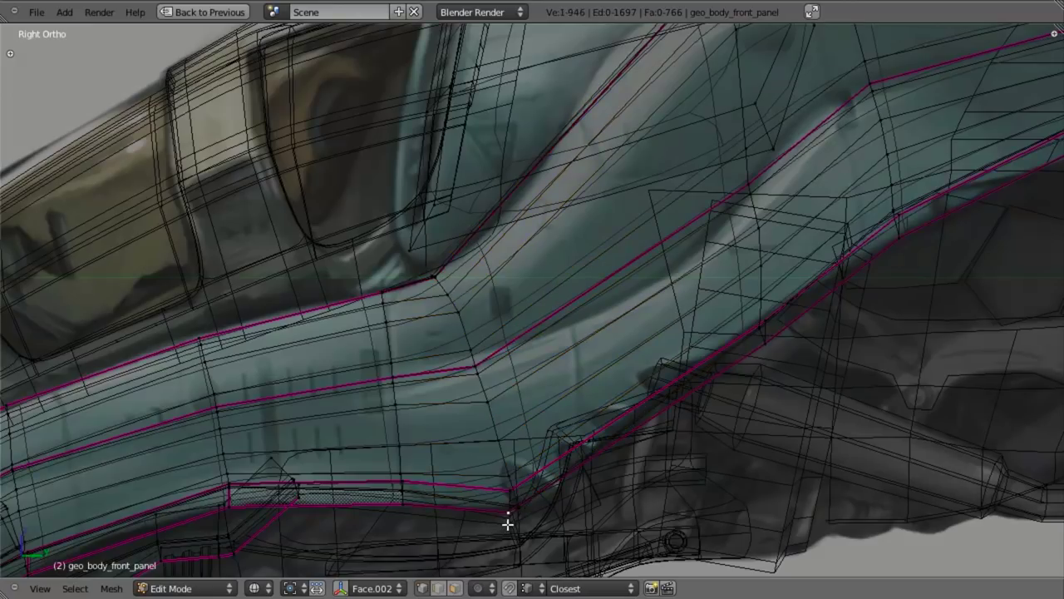
right_click(513, 521)
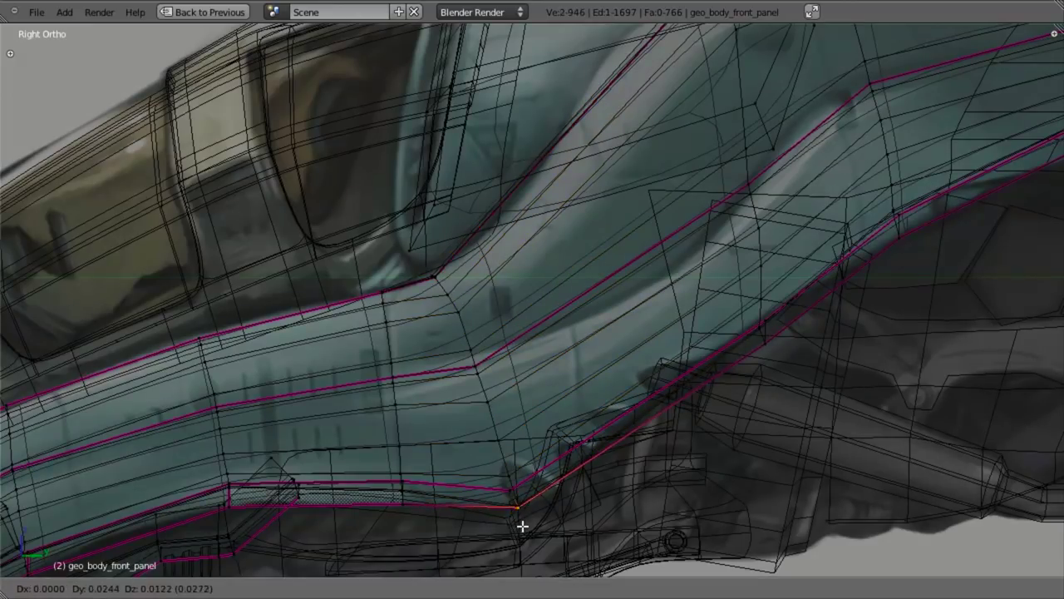
right_click(503, 487)
key(g)
click(513, 504)
key(a)
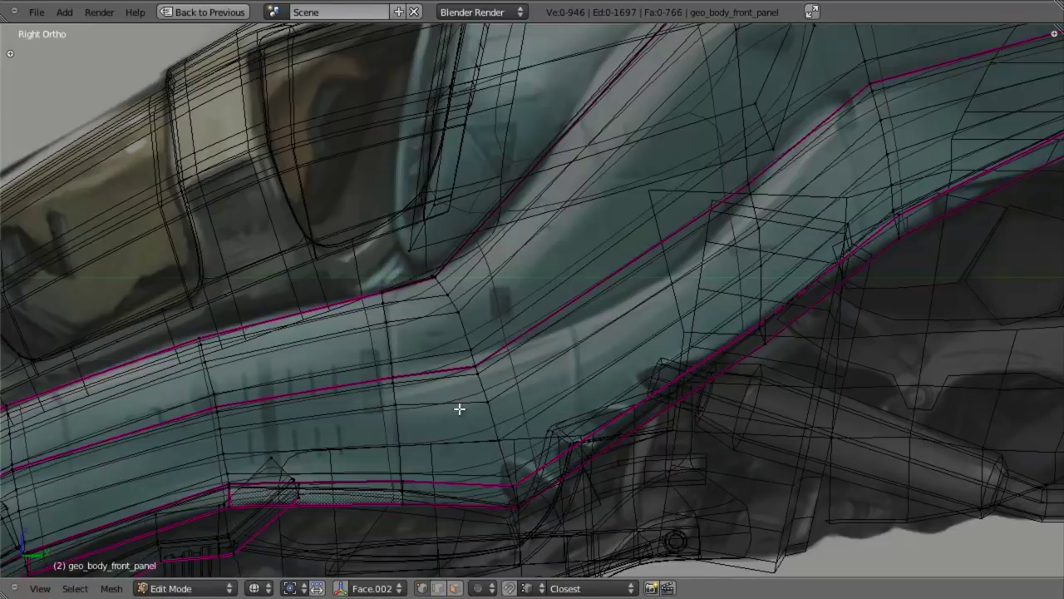
Insert two crosswise edge loops in the sloping section between the canopy-side bend and the panel's raised rear part
key(z)
shift+middle_drag(506, 308, 461, 373)
key(z)
shift+middle_drag(537, 325, 518, 350)
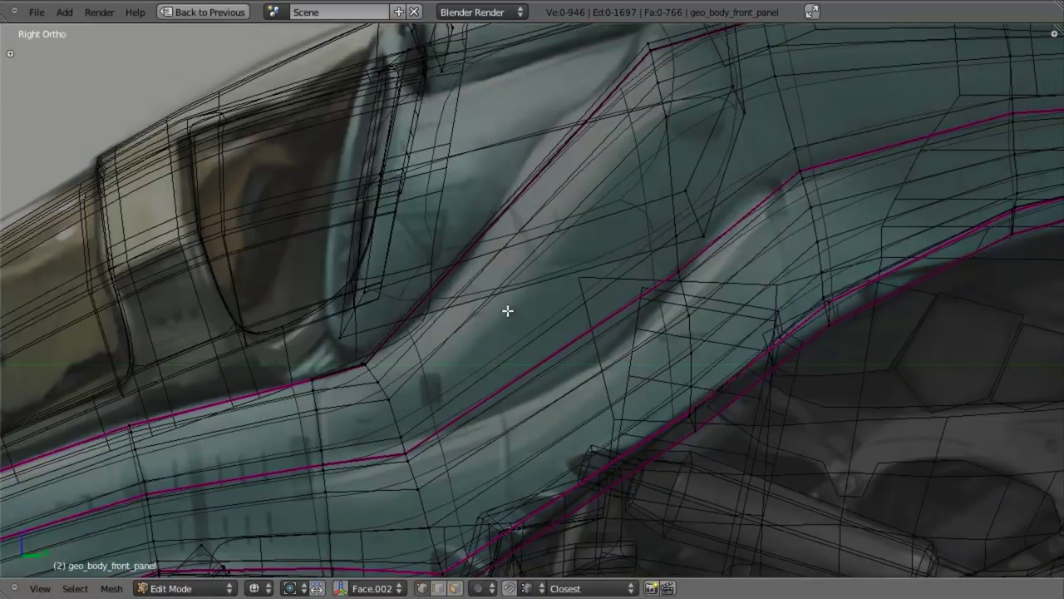
scroll(526, 272, down, 3)
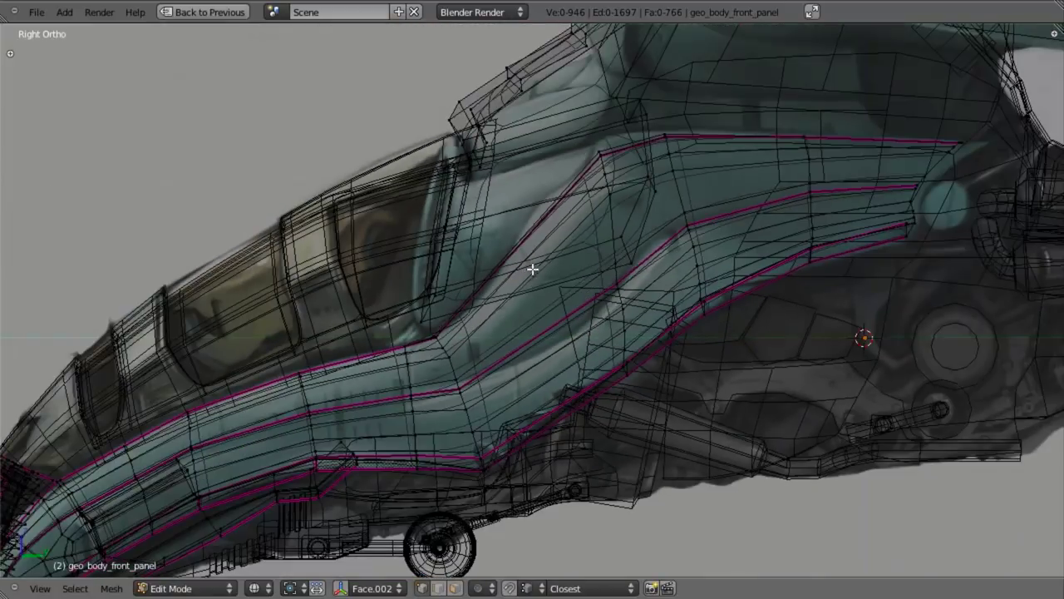
key(ctrl+r)
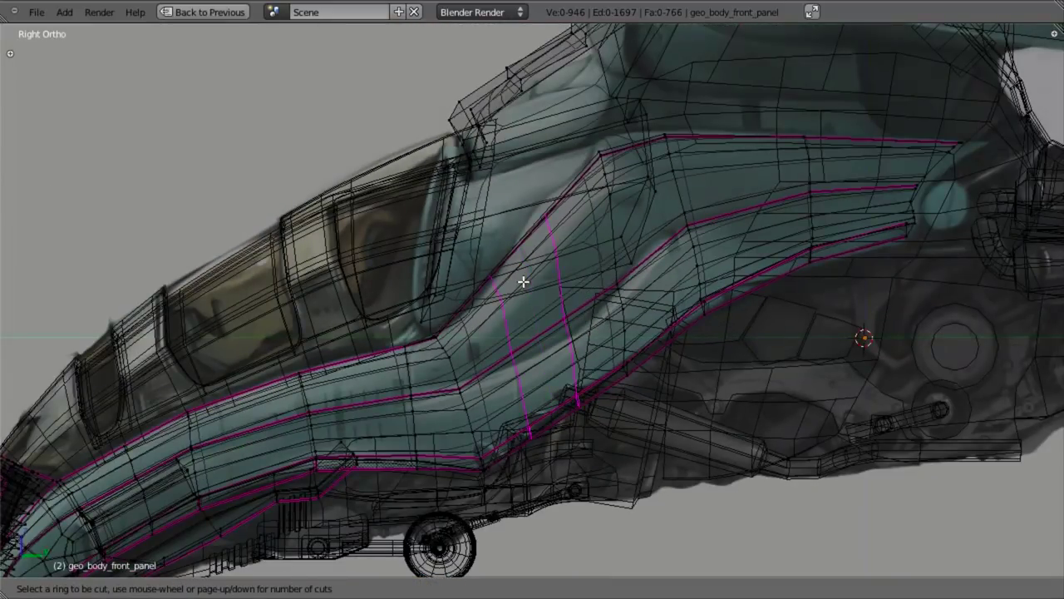
click(523, 281)
Select the front one of the two new edge loops and move it down to follow the reference curve
scroll(509, 319, up, 3)
key(a)
alt+right_click(488, 331)
shift+middle_drag(478, 349, 478, 310)
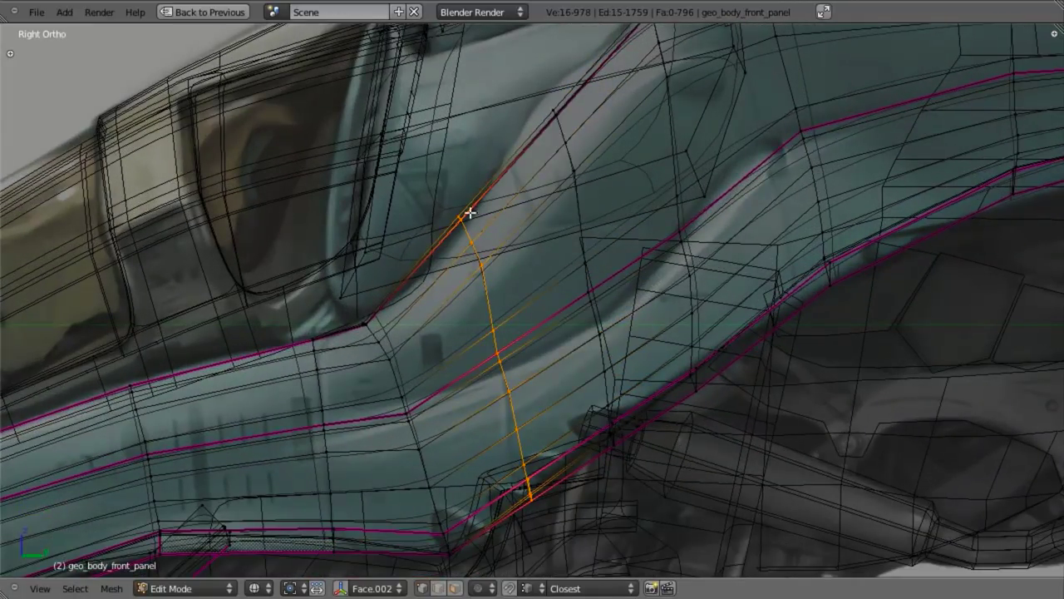
key(g)
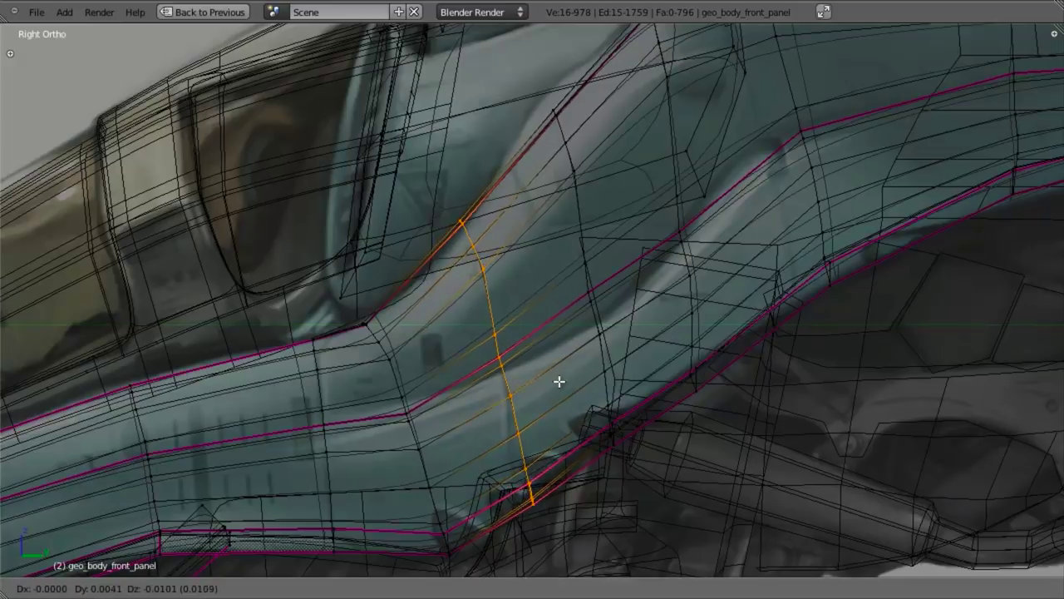
click(559, 399)
Move up the vertices where the middle creased line bends, on the edge loop ahead of the new ones
key(a)
key(b)
drag(388, 390, 432, 431)
key(g)
click(431, 422)
Adjust the position of the lower-end vertices of the front new edge loop along the panel's bottom border
key(a)
key(b)
drag(511, 479, 583, 575)
key(g)
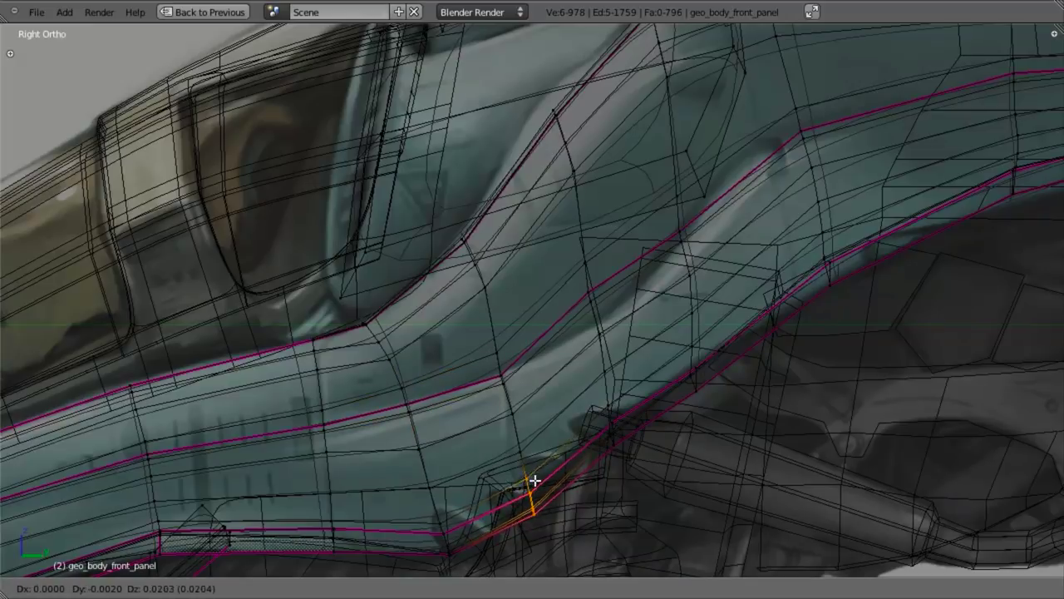
click(515, 445)
key(b)
drag(509, 436, 546, 508)
key(g)
click(520, 458)
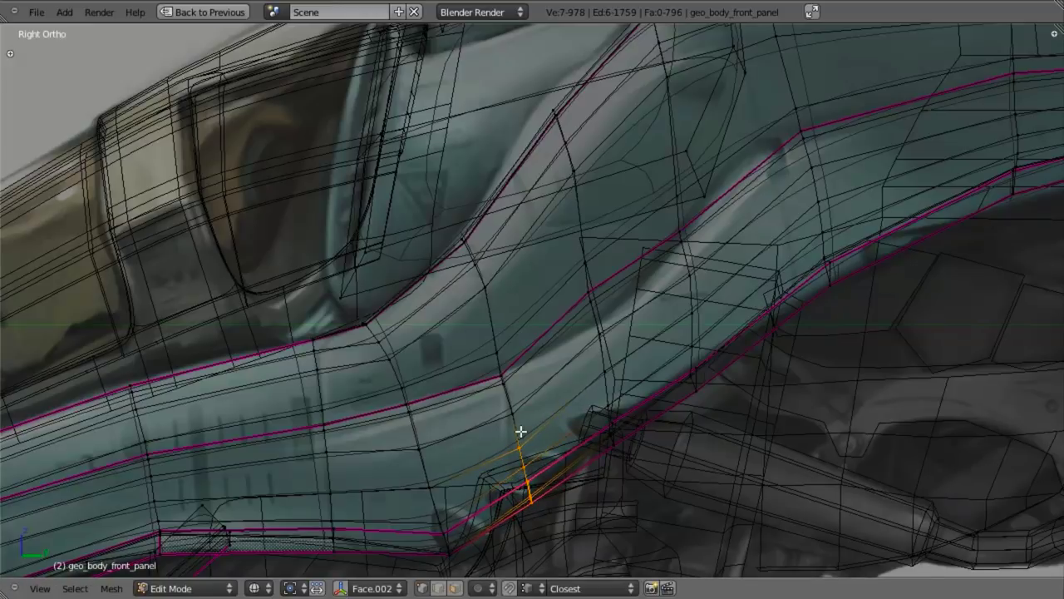
Raise the single vertex above that loop's lower end and check the result on the smoothed, solid-shaded panel
key(a)
key(b)
drag(502, 437, 531, 458)
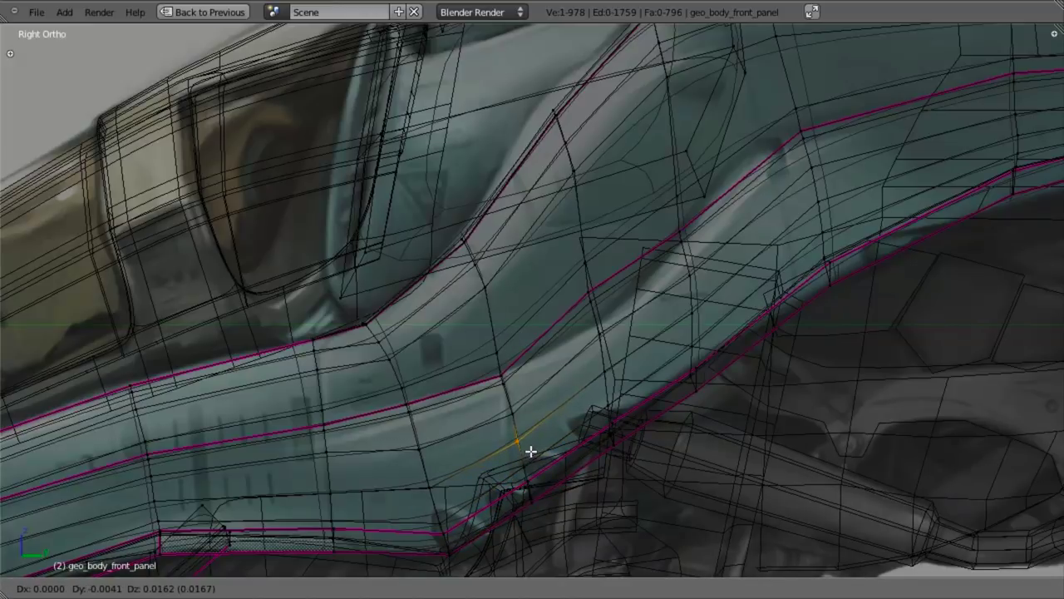
click(530, 451)
key(z)
key(Tab)
key(Tab)
key(z)
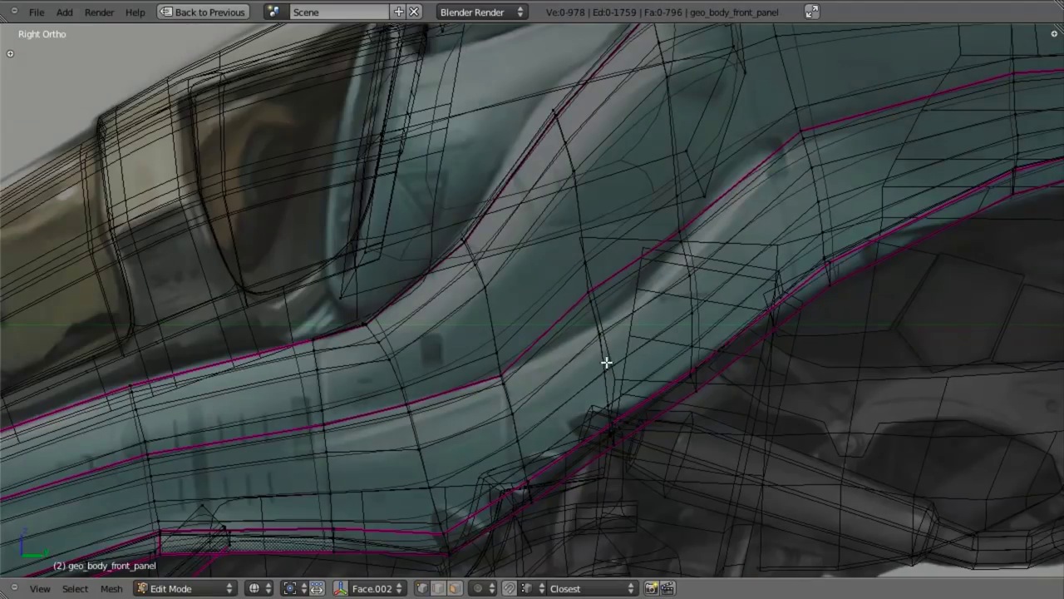
Select the rear one of the two new edge loops, move it down and shorten it along Z to fit the reference's lower curves
alt+click(588, 234)
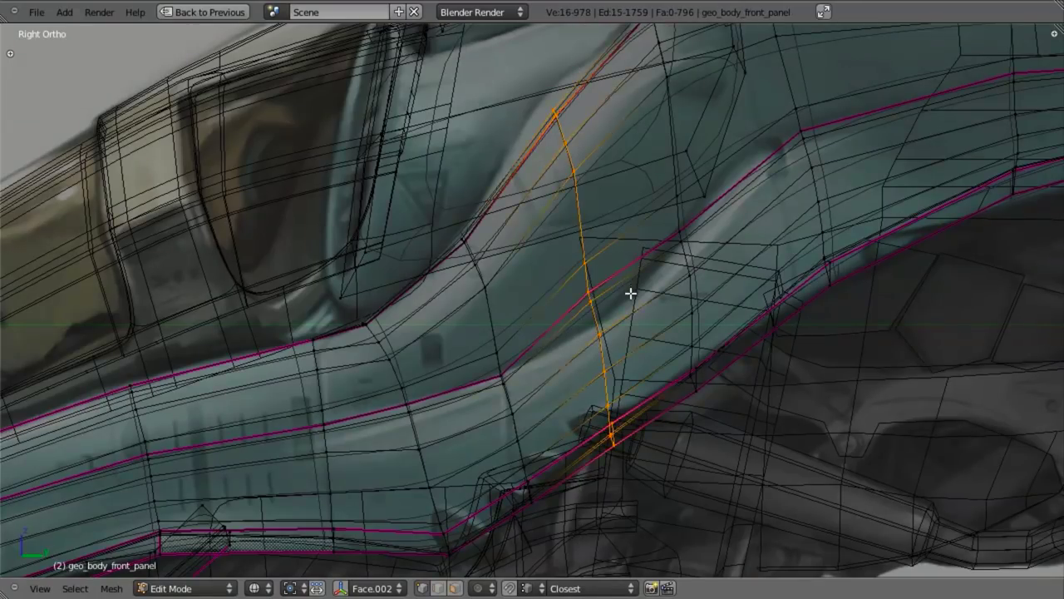
key(g)
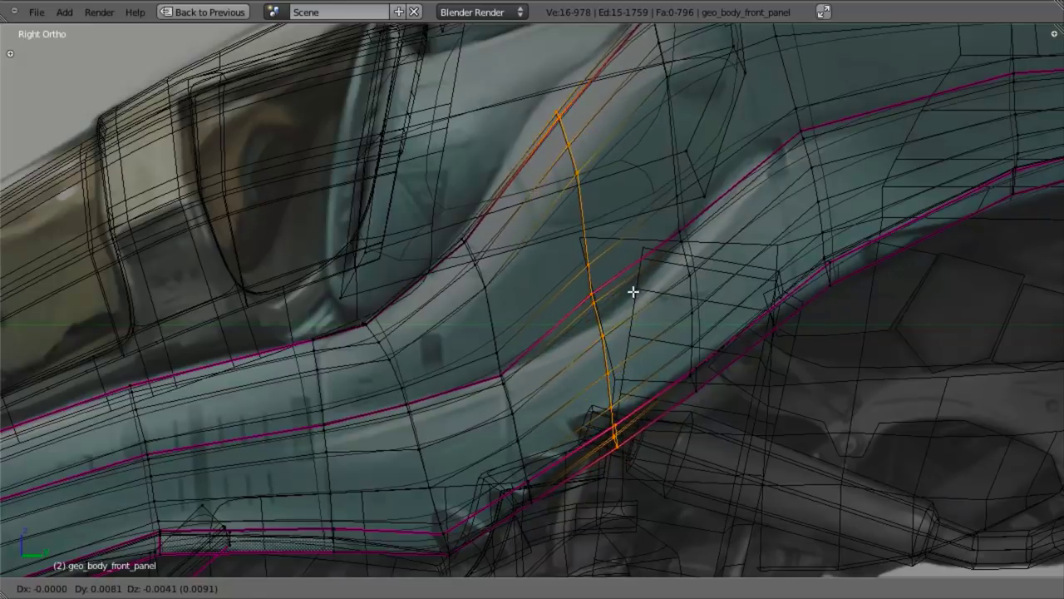
click(630, 291)
key(s)
key(z)
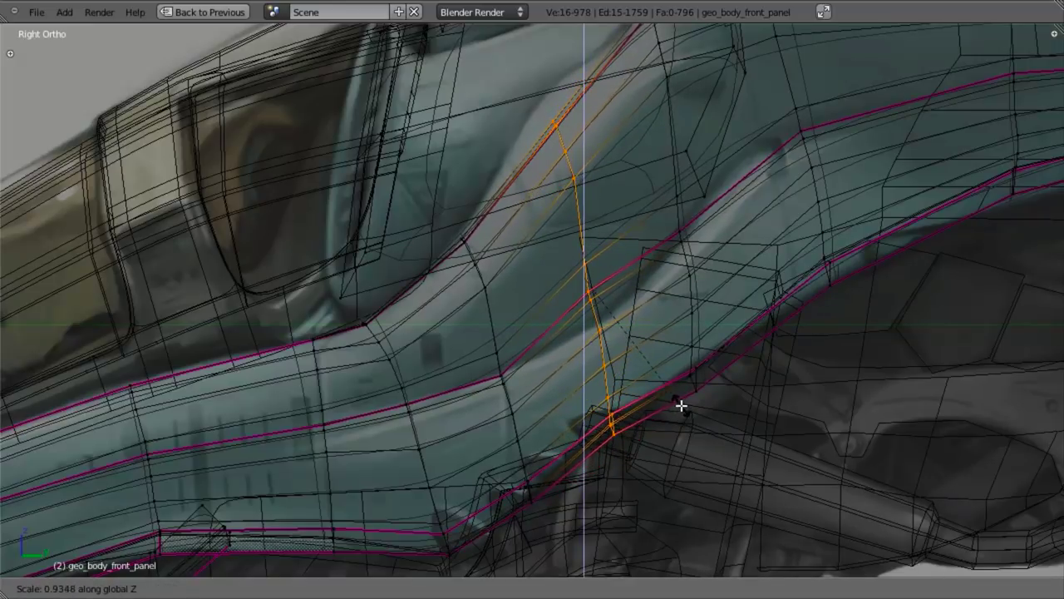
click(679, 370)
key(g)
click(684, 401)
key(s)
key(z)
click(684, 394)
key(g)
click(683, 395)
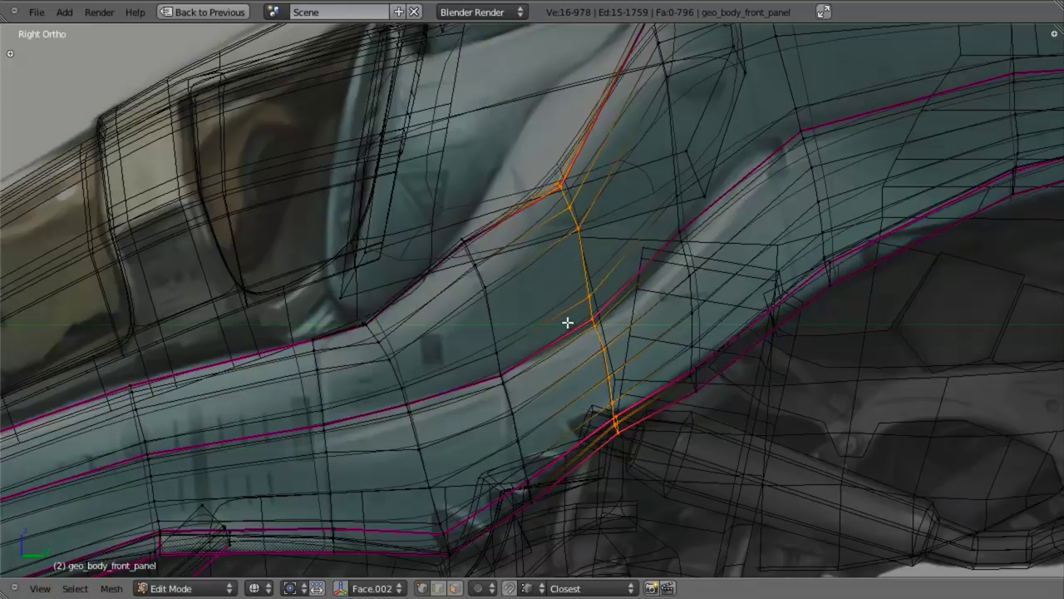
Keep only that loop's upper six vertices selected, stretch them along Z and move them up to the canopy-side reference line
key(b)
drag(560, 309, 681, 504)
middle_drag(680, 505, 680, 505)
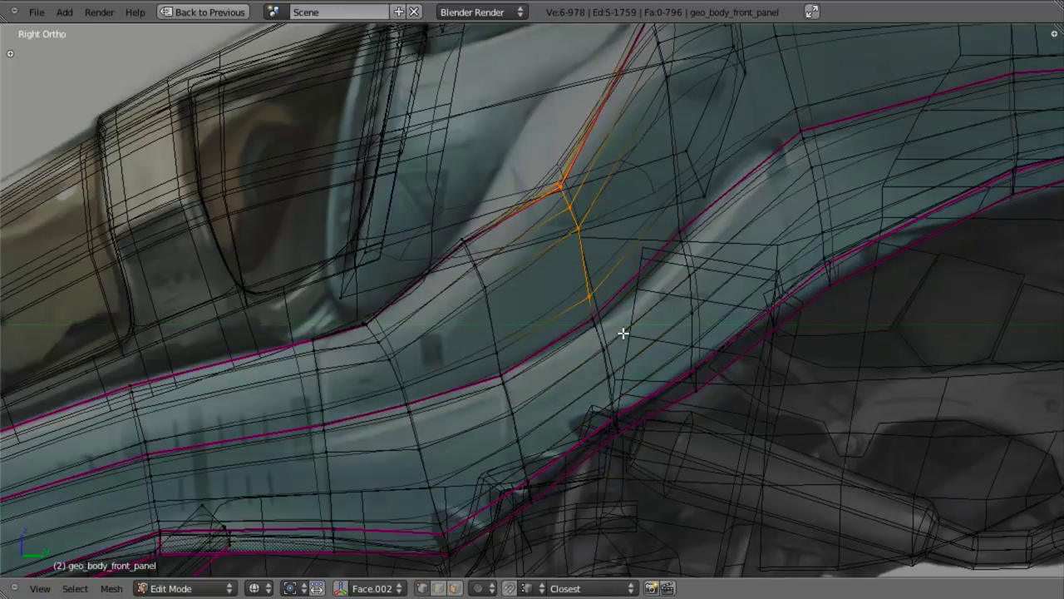
shift+middle_drag(623, 331, 622, 416)
key(s)
key(z)
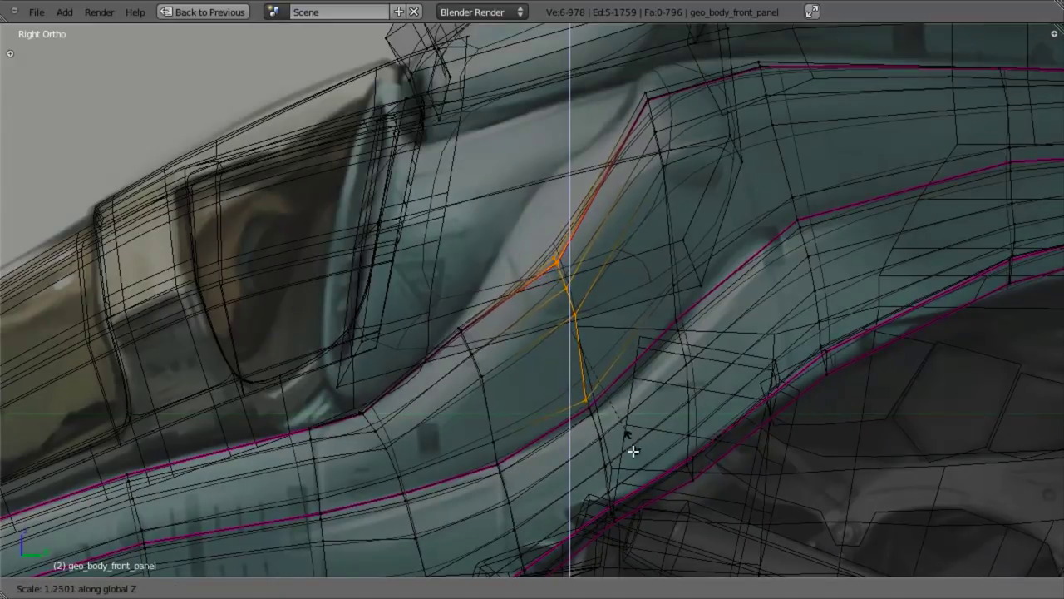
click(634, 462)
key(g)
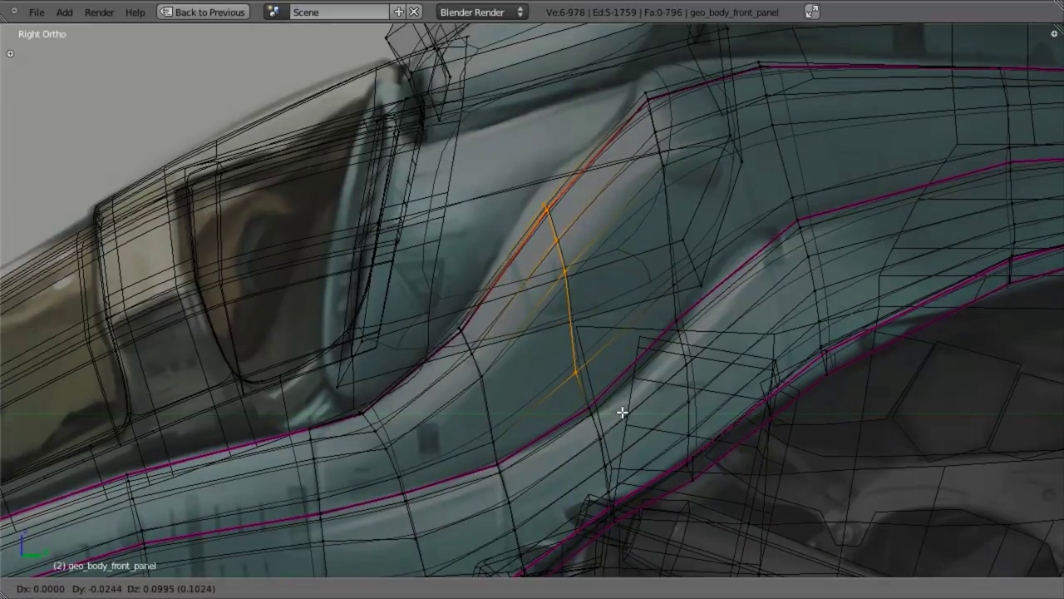
click(623, 409)
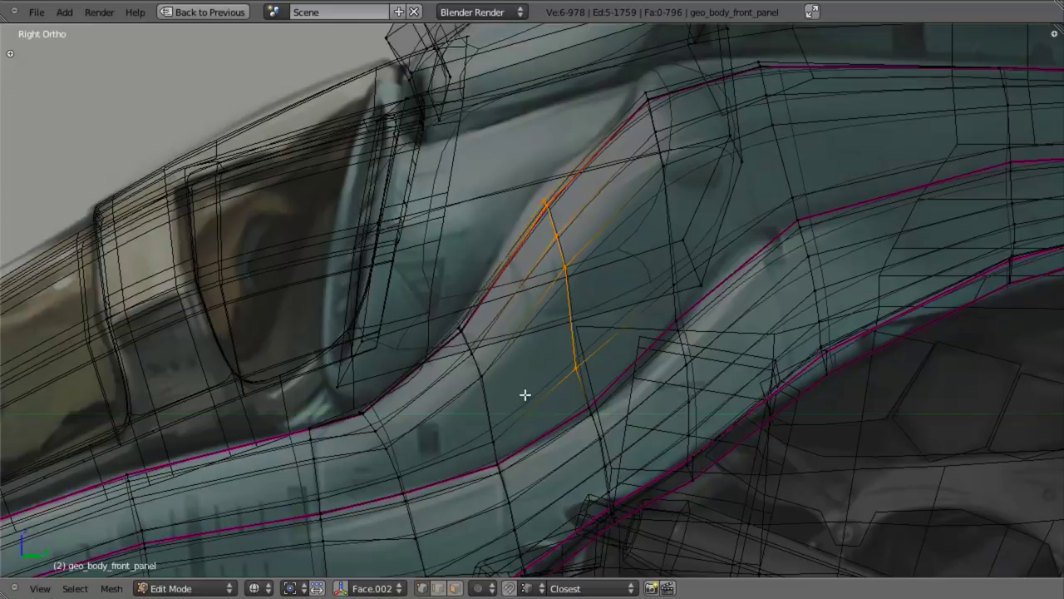
Stretch the selected upper vertices of the rear new loop about 1.18 times along Z and rotate them about -4.5 degrees
key(s)
key(z)
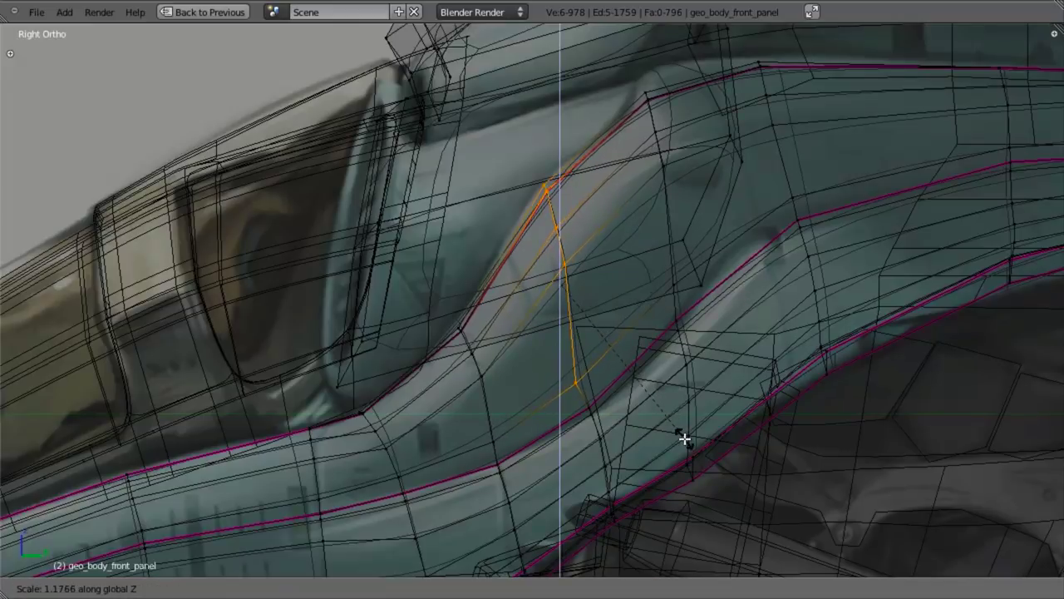
click(681, 437)
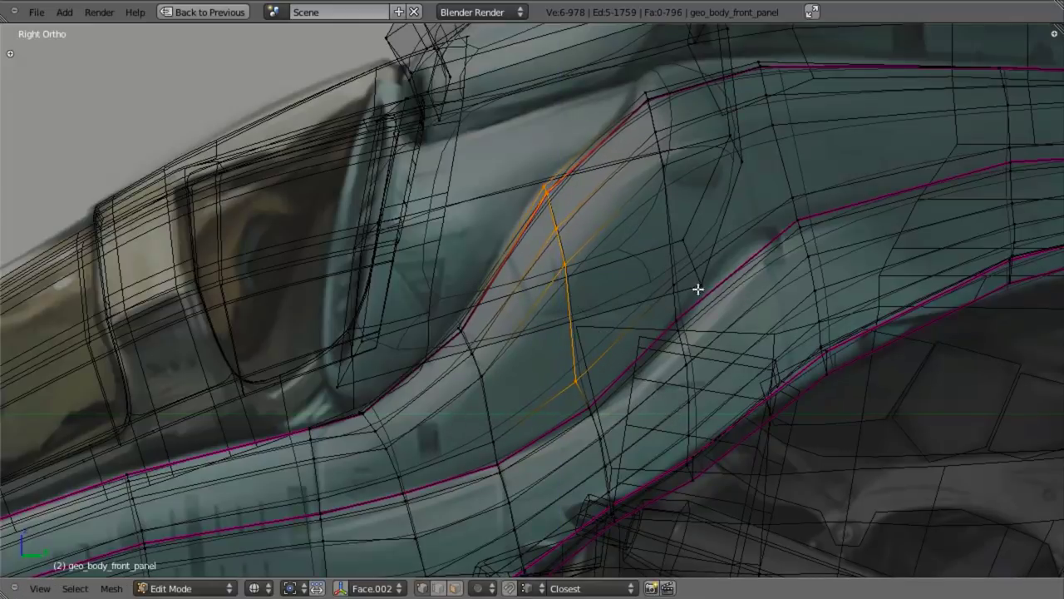
key(r)
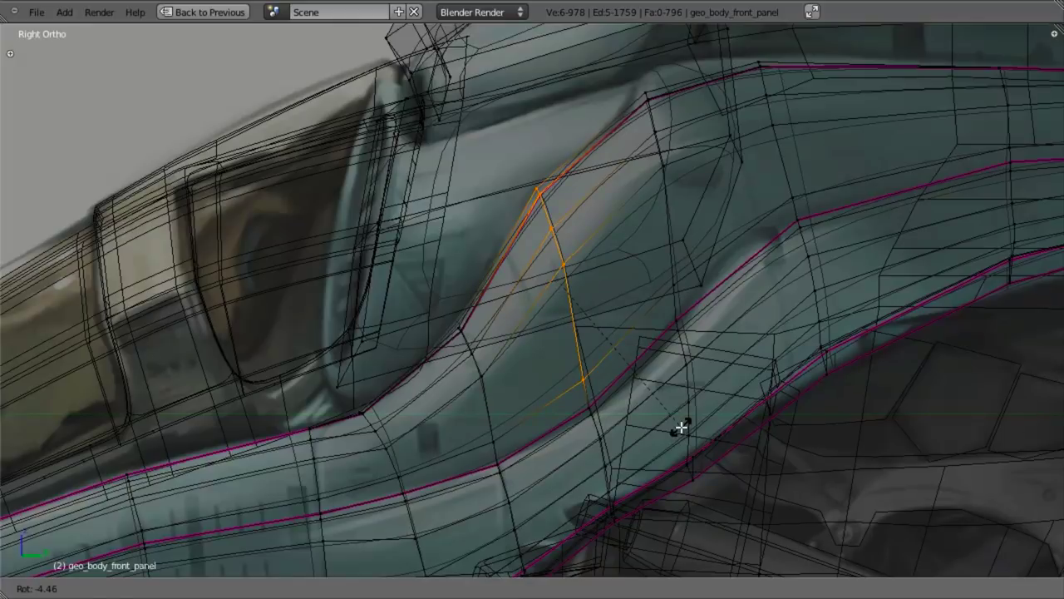
click(682, 427)
Inspect the smoothed, solid-shaded panel in Object Mode and save the file over the existing version
scroll(621, 340, down, 3)
key(z)
middle_drag(620, 340, 655, 343)
key(Tab)
scroll(535, 343, down, 3)
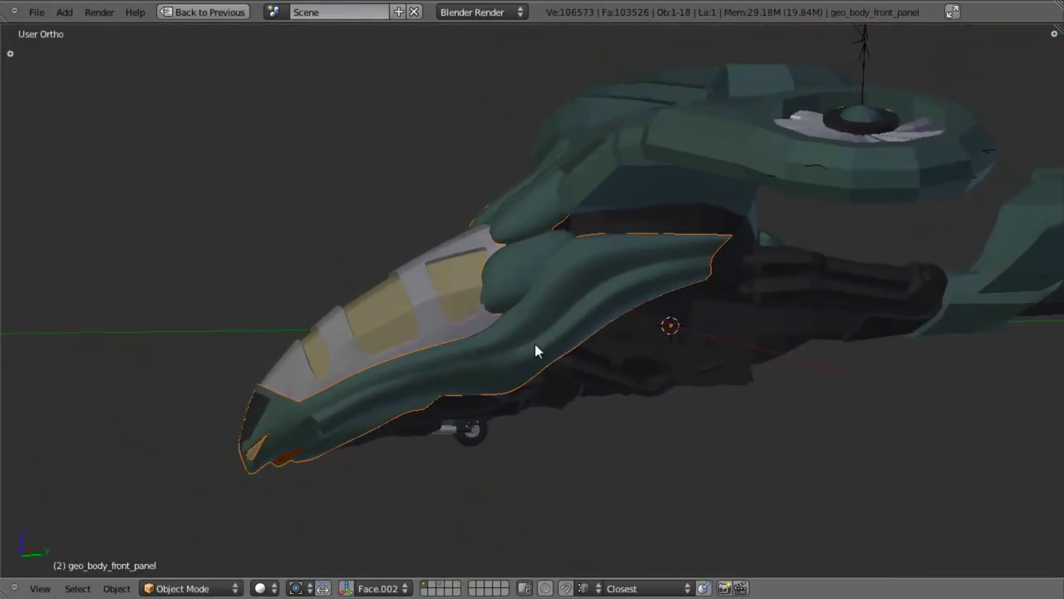
middle_drag(535, 344, 607, 332)
key(ctrl+s)
click(607, 331)
key(KP_3)
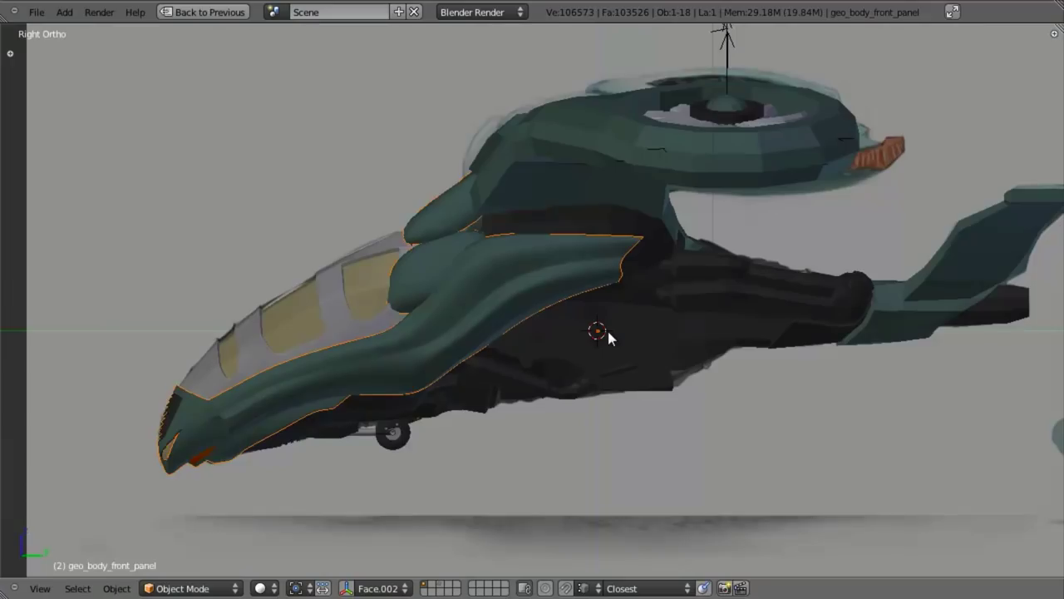
Select the vertical edge loop just behind the panel's upper bend and edge-slide it forward
key(z)
scroll(556, 329, up, 4)
shift+middle_drag(467, 318, 523, 361)
scroll(499, 372, up, 3)
key(Tab)
shift+middle_drag(434, 386, 484, 325)
key(a)
alt+right_click(608, 220)
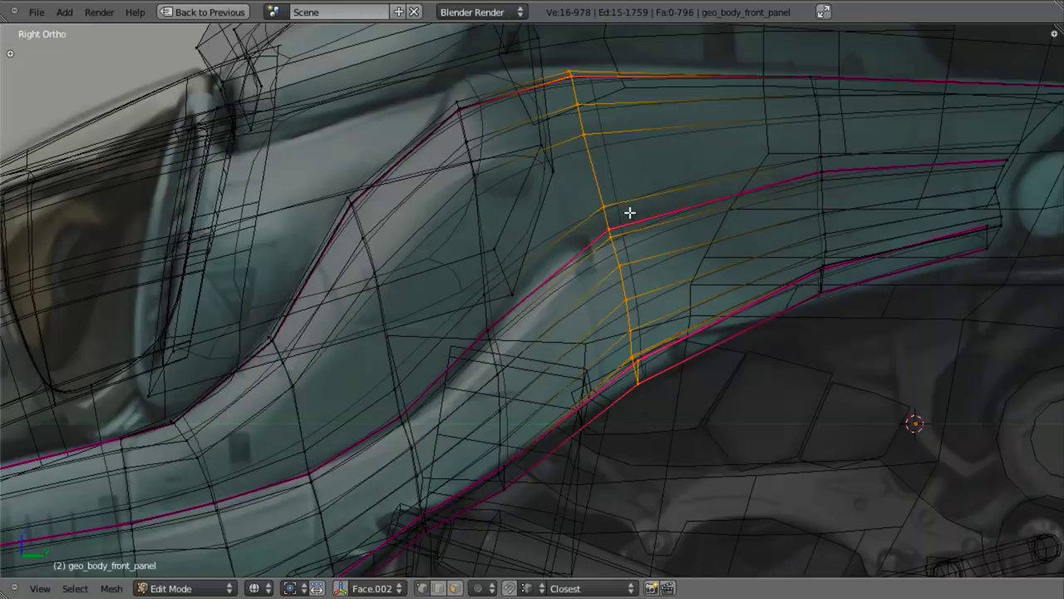
key(ctrl+e)
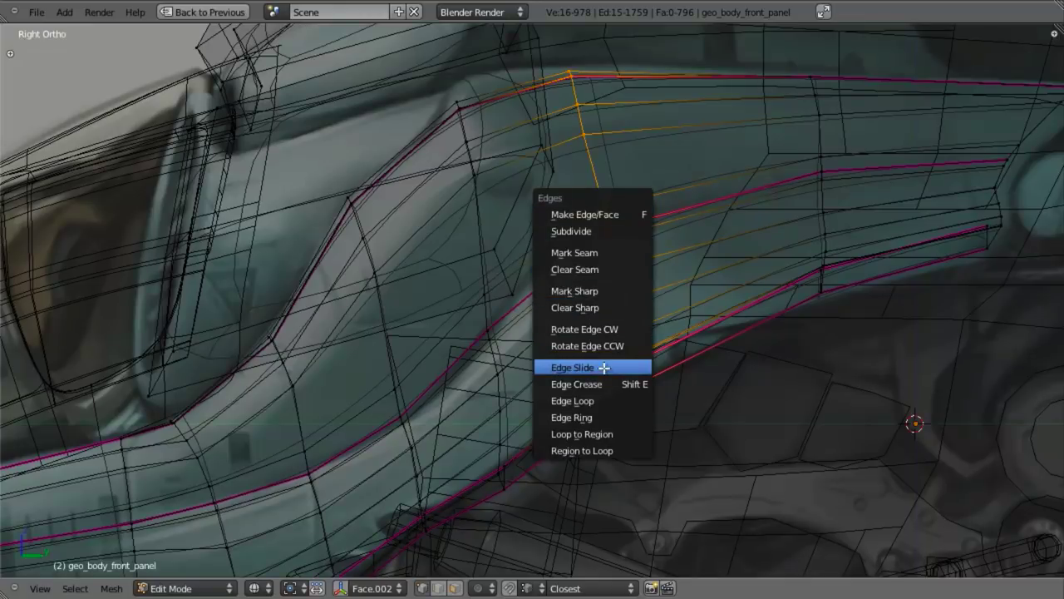
click(605, 367)
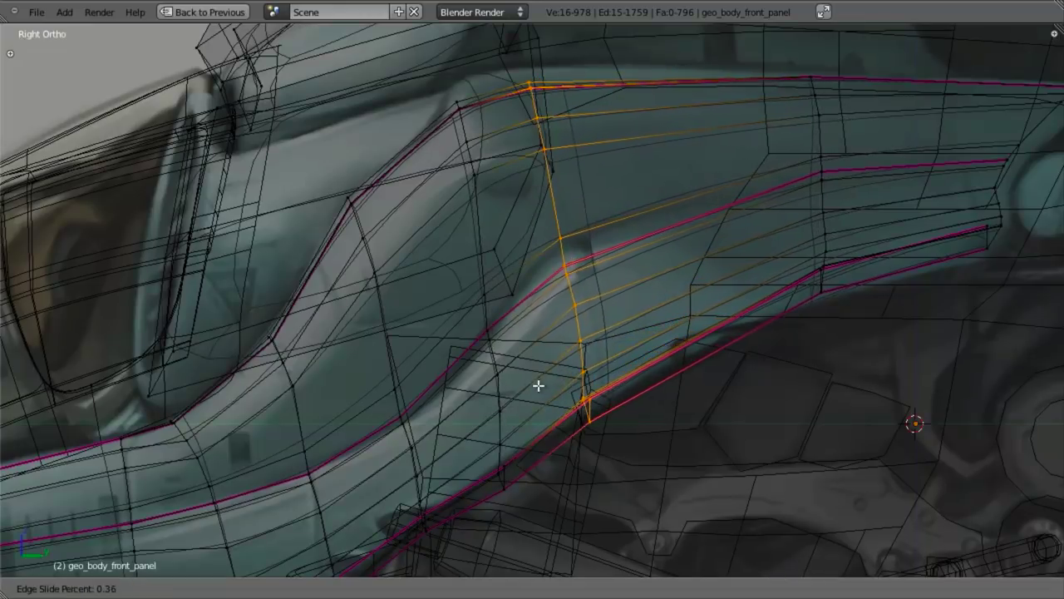
click(554, 374)
Move that loop's vertices at and just below the middle crease onto the corner of the reference's lower ridge
key(a)
key(b)
drag(541, 192, 600, 276)
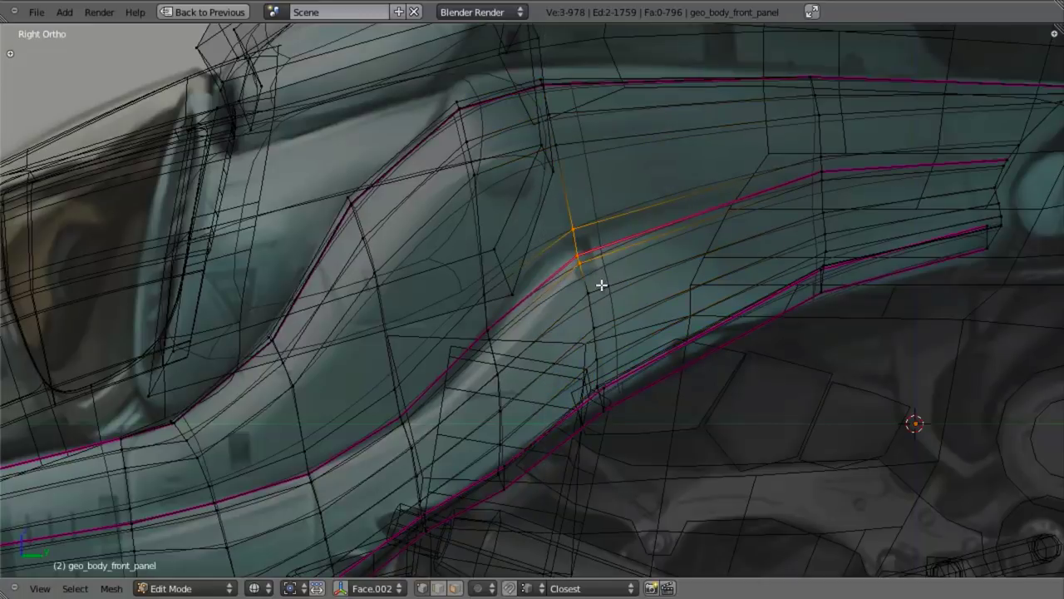
key(g)
click(587, 269)
key(a)
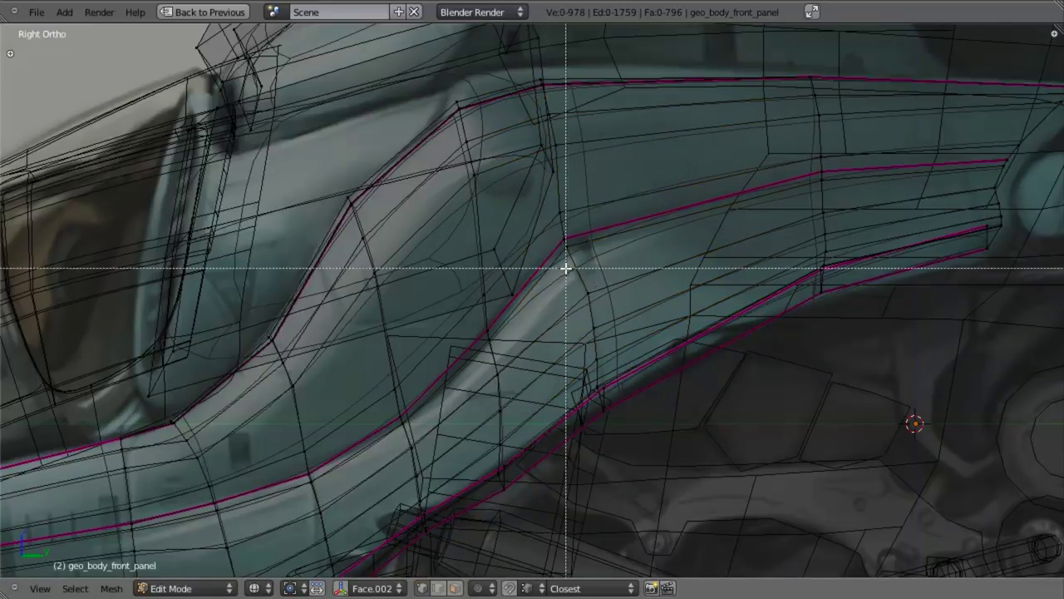
key(g)
click(597, 286)
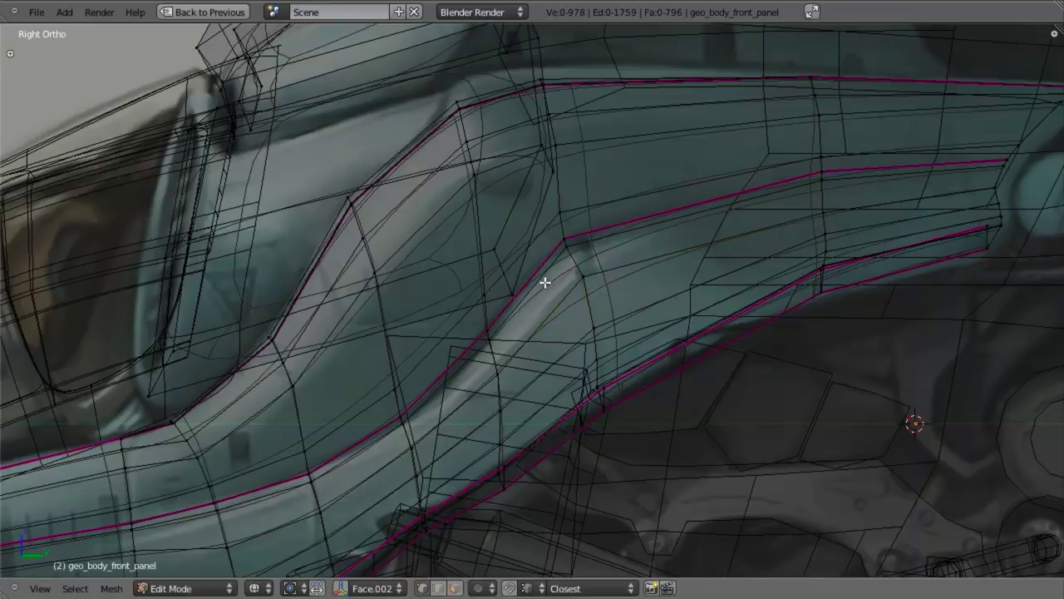
key(z)
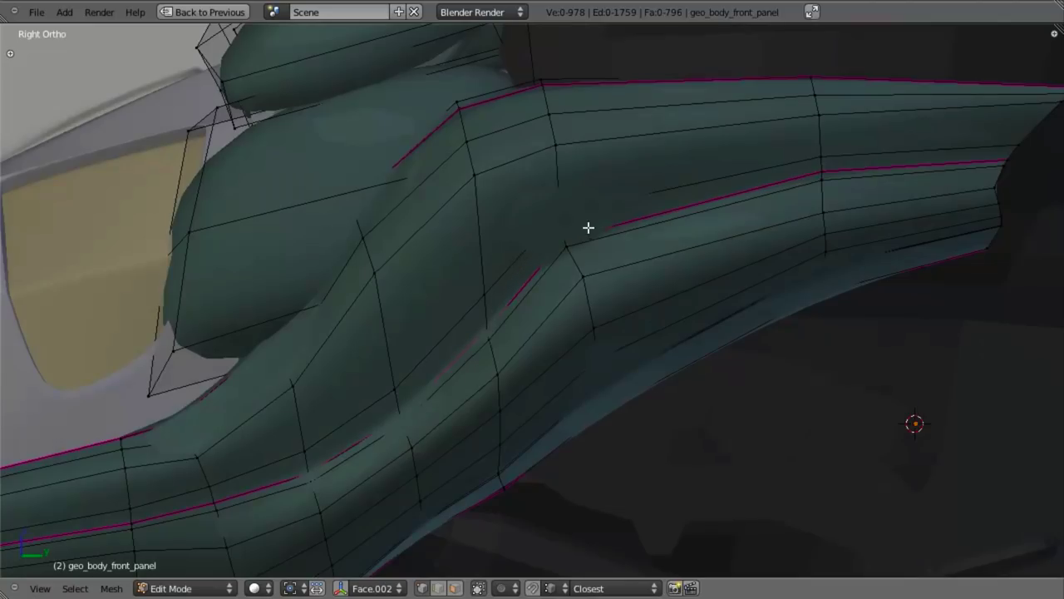
Reposition the middle-crease vertices of the next loop forward to follow the reference's sloping ridge
key(z)
key(b)
drag(479, 314, 509, 401)
key(g)
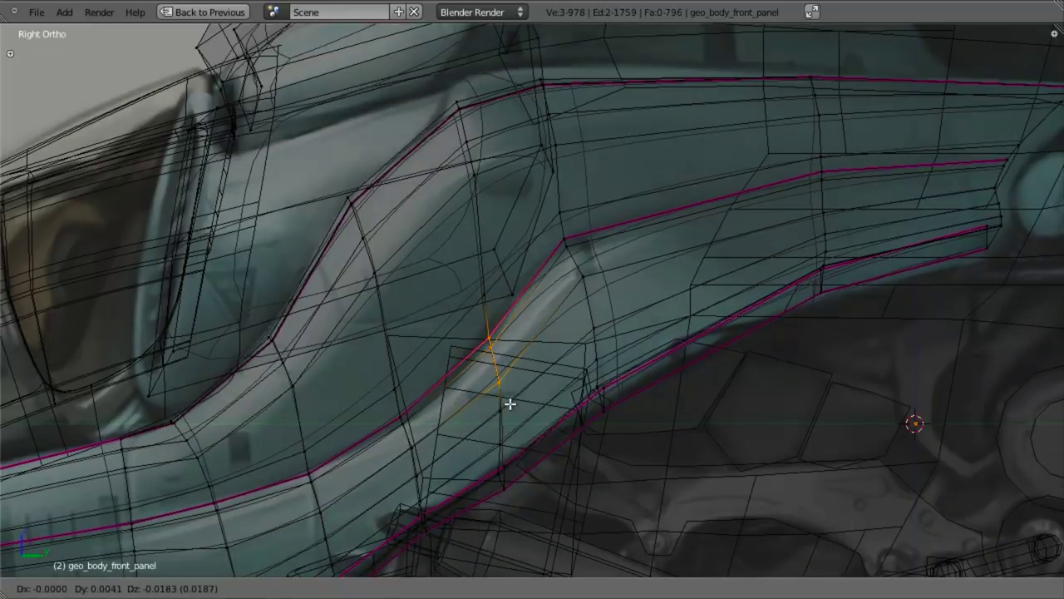
click(508, 401)
key(g)
click(506, 391)
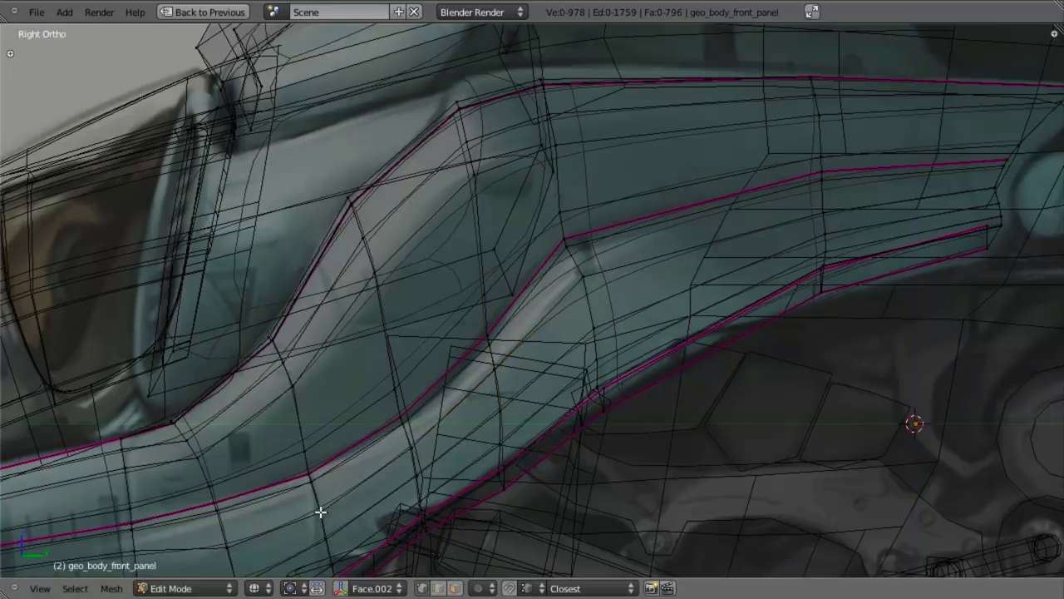
Raise the two vertices below the middle crease at the lower bend and check the smoothed panel
key(g)
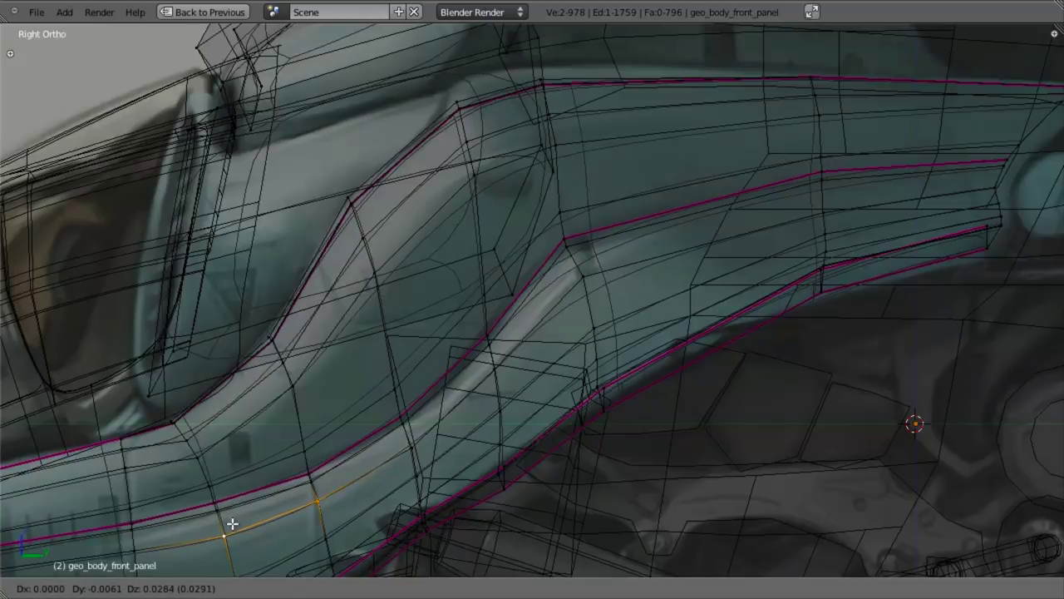
click(232, 523)
key(z)
key(Tab)
scroll(412, 411, down, 4)
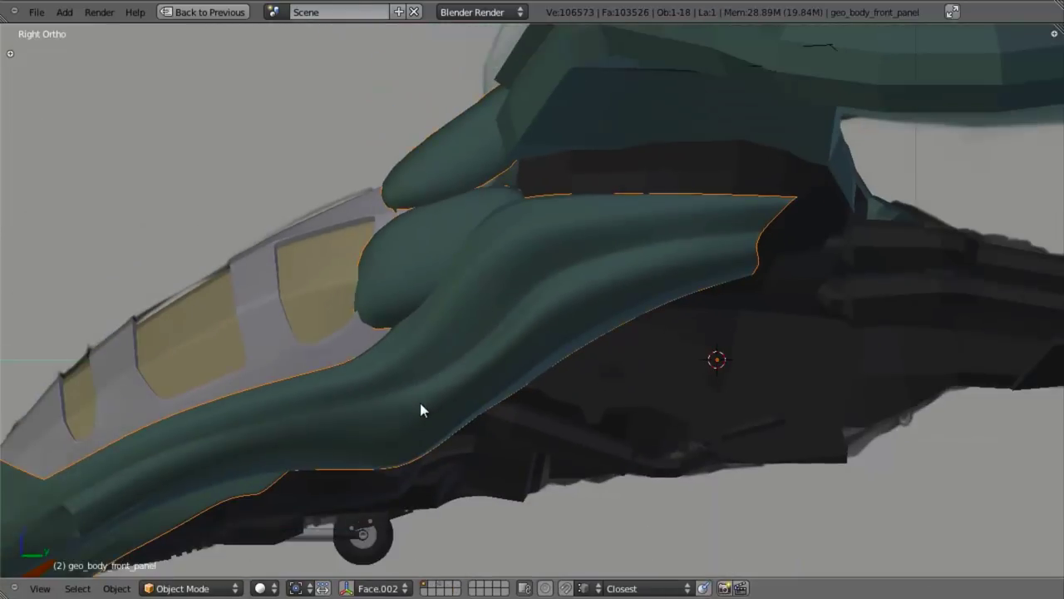
Compare the panel's wireframe and solid shading with the side reference around the lower bend
key(z)
scroll(491, 415, up, 4)
key(Tab)
mouse_move(518, 430)
shift+middle_down()
mouse_move(565, 342)
mouse_move(418, 342)
mouse_move(387, 370)
mouse_move(437, 382)
mouse_move(419, 374)
mouse_move(517, 373)
mouse_move(554, 360)
shift+middle_up()
key(z)
scroll(388, 371, down, 4)
scroll(388, 371, up, 3)
scroll(419, 374, up, 1)
key(KP_3)
key(z)
shift+middle_drag(754, 295, 562, 391)
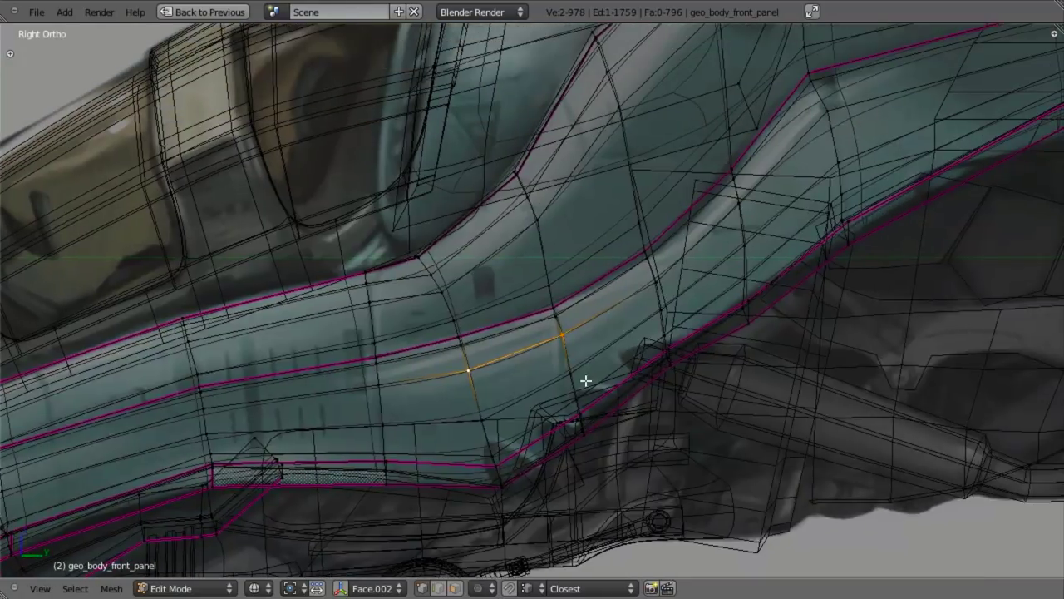
key(z)
scroll(626, 352, down, 3)
shift+middle_drag(629, 335, 572, 344)
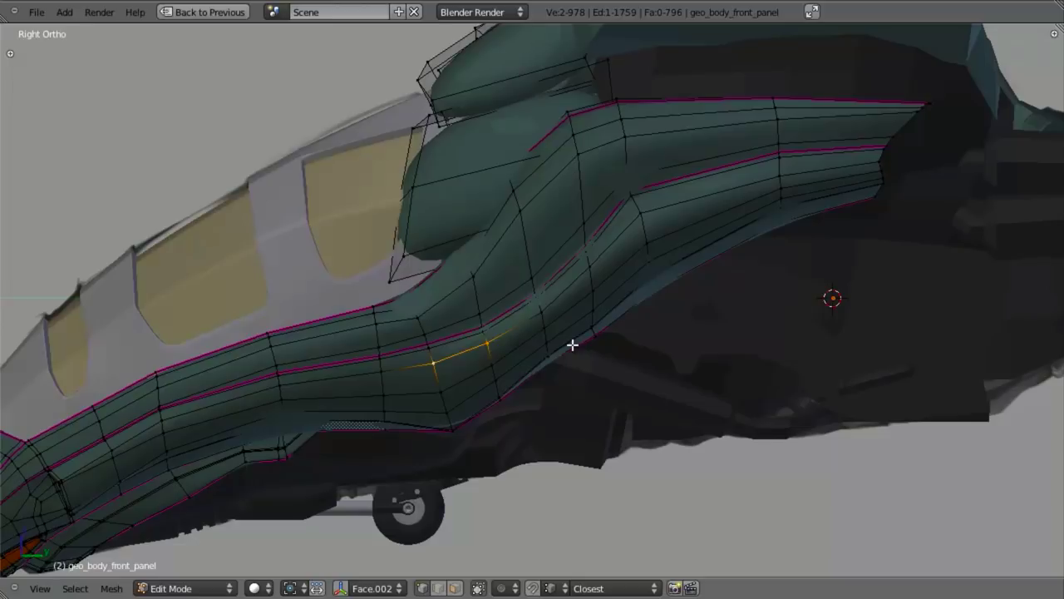
Add a centred vertical edge loop across the panel's rear section and move it slightly up
shift+middle_drag(651, 243, 522, 363)
scroll(605, 296, up, 3)
key(z)
key(a)
key(ctrl+r)
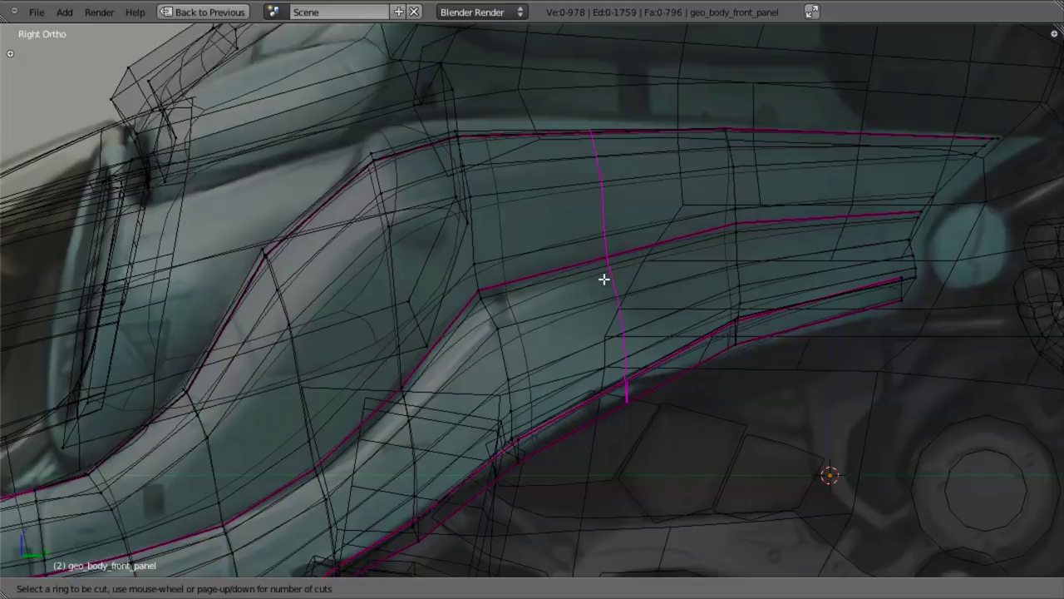
click(604, 279)
right_click(604, 277)
key(z)
key(g)
click(646, 354)
Select the loop in front of the upper bend, rotate it slightly, shorten it to about 0.95 along Z, and reposition it
key(a)
alt+right_click(397, 324)
key(z)
key(r)
click(522, 352)
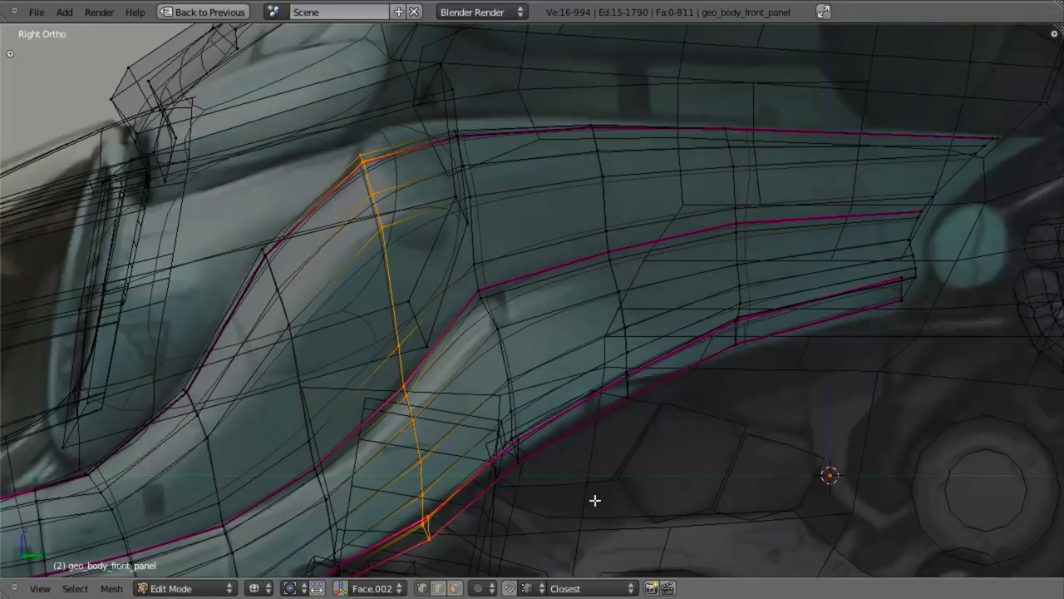
key(s)
key(z)
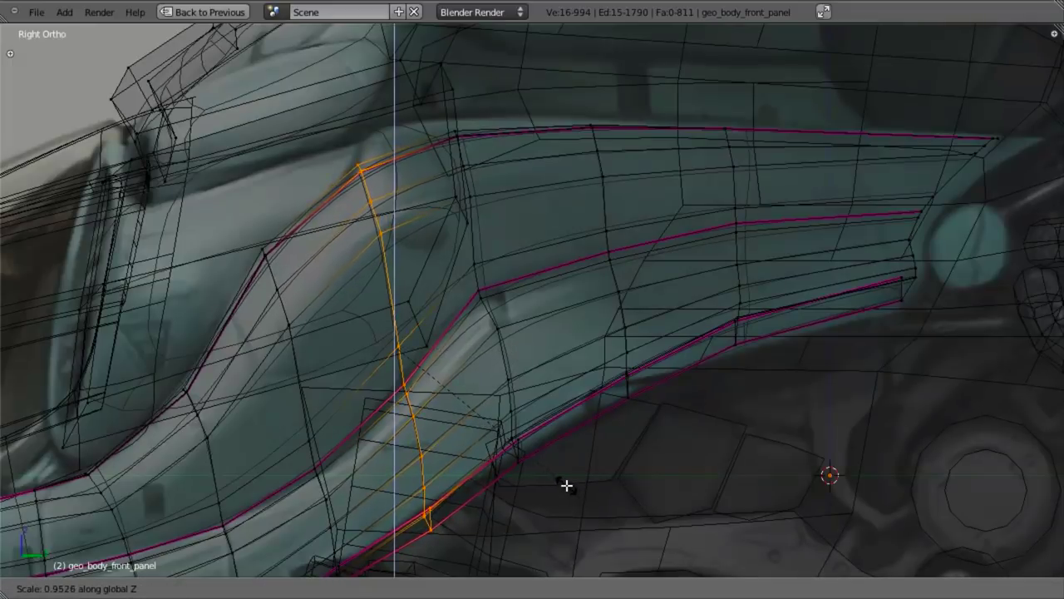
click(567, 483)
key(g)
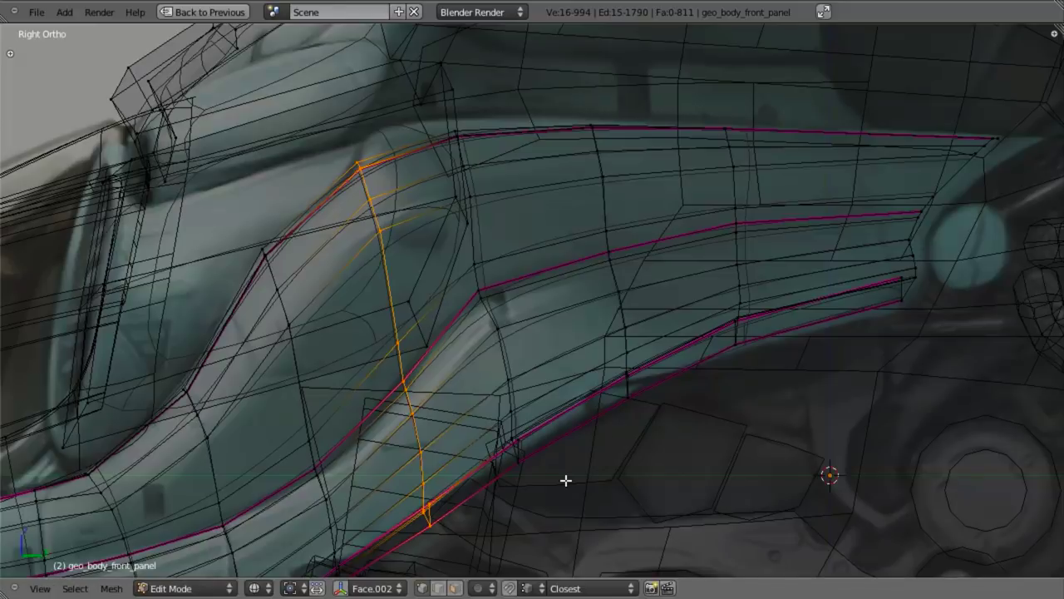
click(565, 481)
Select that loop's lower-end vertices on the bottom border and move them to the reference's lower edge
key(z)
scroll(565, 481, down, 4)
key(z)
scroll(565, 481, up, 4)
shift+middle_drag(554, 484, 599, 407)
key(a)
key(z)
shift+middle_drag(482, 470, 532, 365)
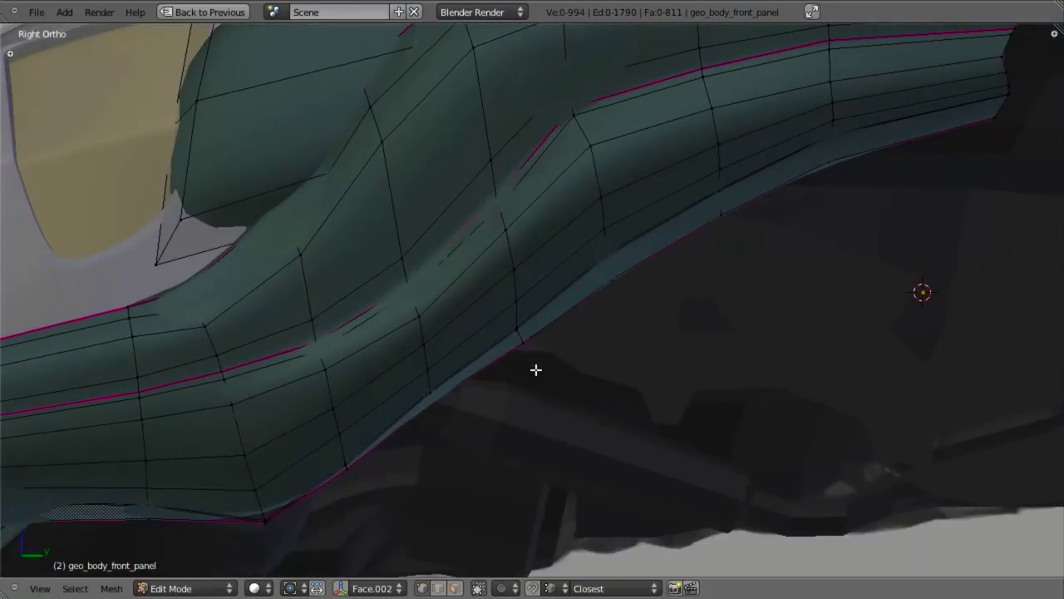
key(z)
key(b)
drag(507, 335, 522, 351)
right_click(521, 352)
scroll(533, 382, up, 4)
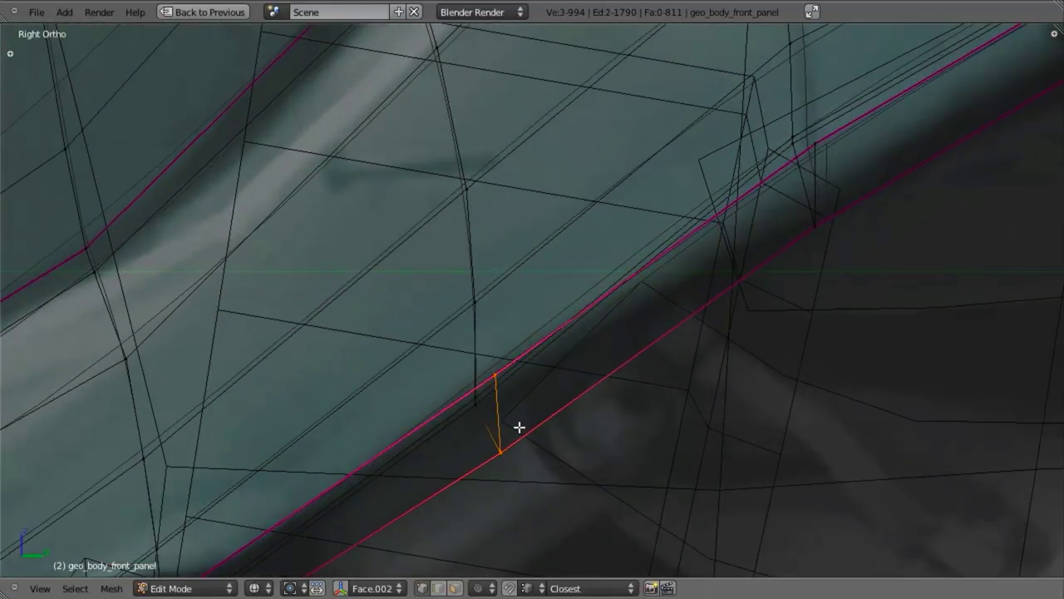
key(g)
click(496, 376)
Select the bottom-border vertices of the next loop forward and move them up to the reference edge
scroll(515, 429, down, 2)
scroll(516, 431, down, 4)
shift+middle_drag(464, 427, 566, 347)
scroll(511, 383, up, 5)
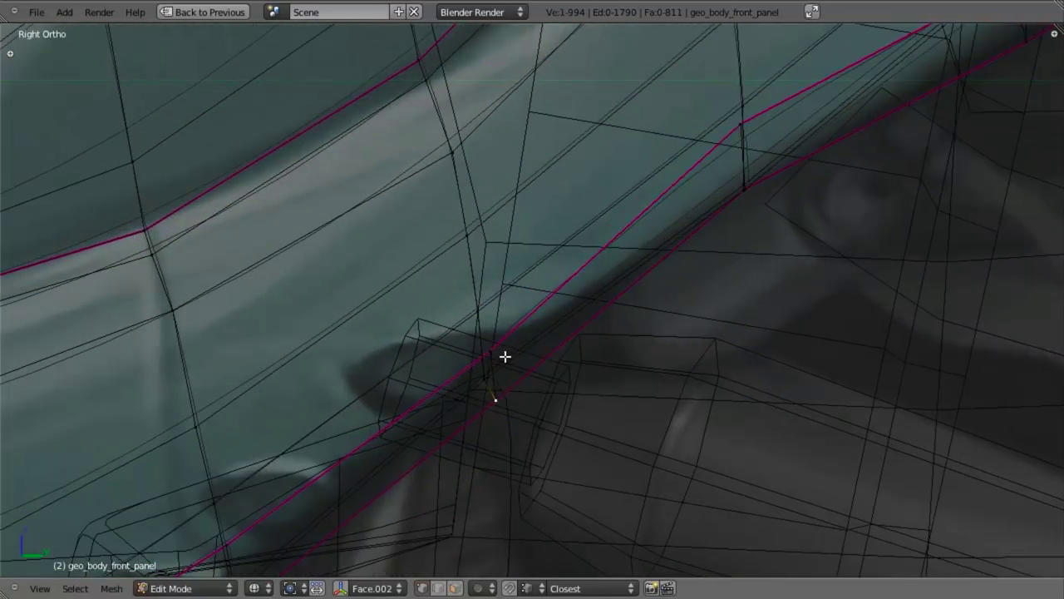
key(b)
drag(490, 335, 559, 512)
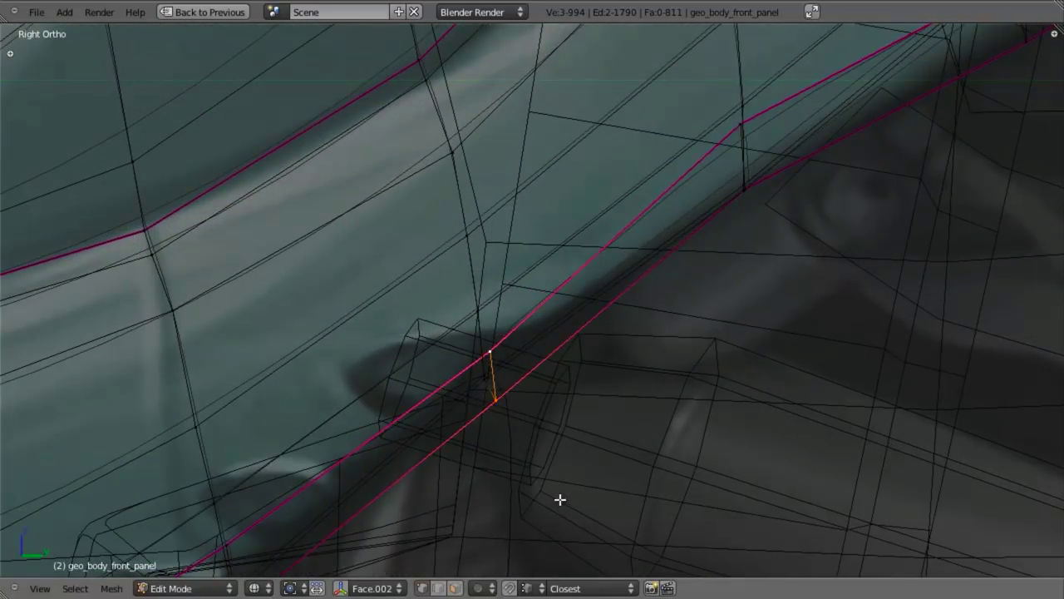
key(g)
click(550, 476)
Select the bottom-border vertices of the following loop toward the nose and fit them to the reference edge
shift+middle_drag(381, 532, 549, 326)
key(a)
key(b)
drag(394, 395, 422, 421)
key(b)
drag(363, 312, 417, 344)
key(g)
click(425, 342)
Select the bottom-border vertices of the upper-bend loop and the new loop behind it, and raise them toward the reference
key(z)
scroll(427, 406, down, 4)
shift+middle_drag(574, 291, 487, 411)
mouse_move(658, 258)
shift+middle_down()
mouse_move(523, 366)
mouse_move(438, 399)
shift+middle_up()
key(z)
drag(556, 386, 559, 390)
key(b)
drag(527, 287, 550, 335)
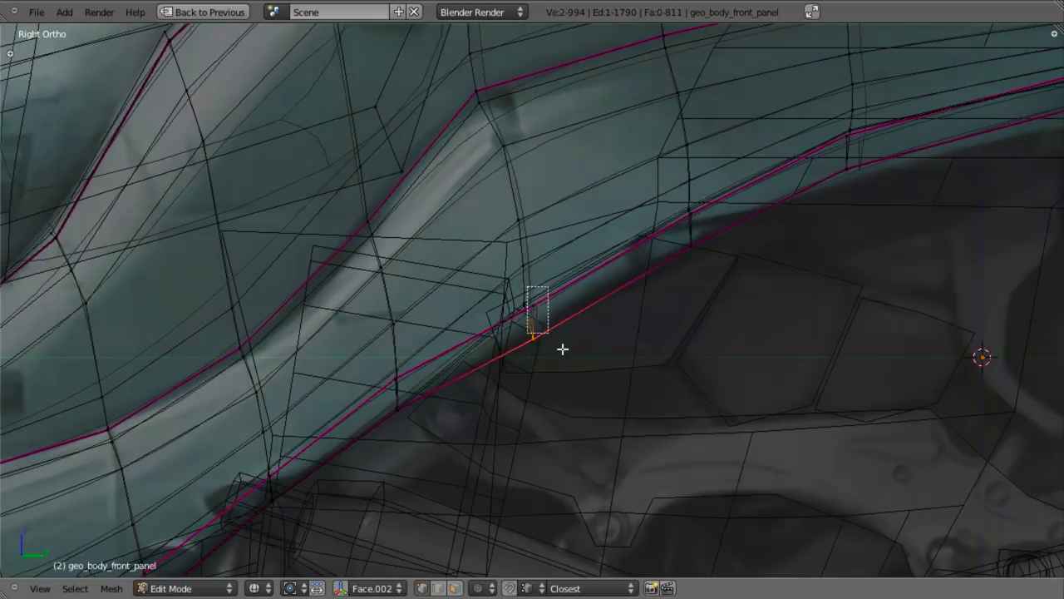
key(b)
drag(682, 196, 724, 307)
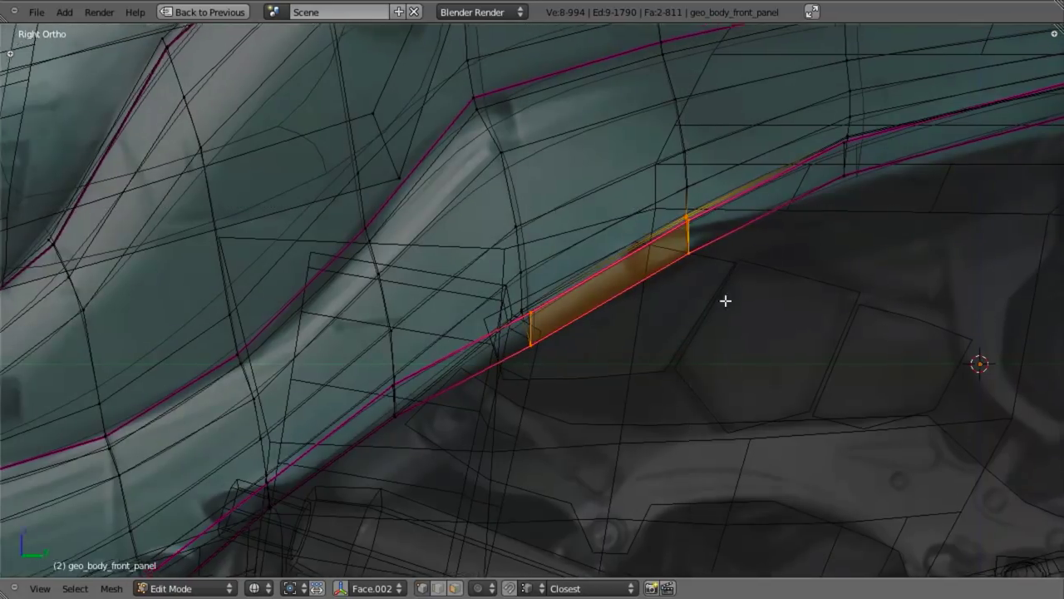
scroll(741, 243, up, 4)
shift+middle_drag(736, 158, 657, 313)
key(b)
drag(647, 311, 727, 402)
middle_drag(749, 400, 745, 366)
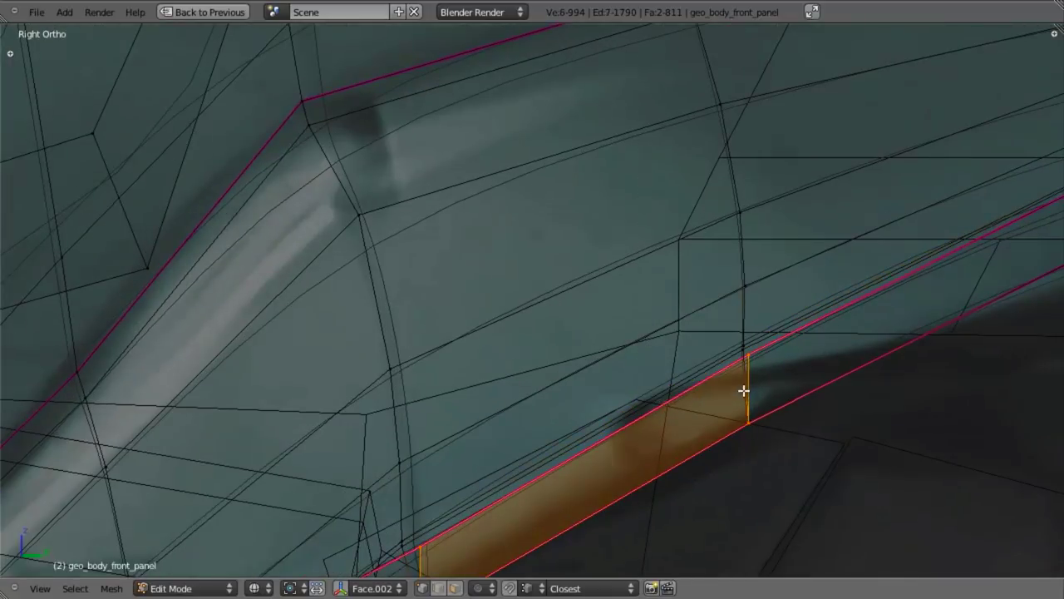
key(g)
click(738, 313)
Reduce that bottom-border selection and move the remaining vertices onto the reference's lower edge
key(b)
mouse_move(715, 247)
middle_down()
mouse_move(775, 370)
mouse_move(491, 436)
middle_up()
key(g)
click(613, 479)
Select the bottom-border vertices of the rearmost vertical loop and the panel's rear end, and move them up
scroll(647, 464, down, 2)
scroll(650, 463, down, 2)
key(a)
key(z)
key(z)
key(b)
drag(489, 369, 532, 411)
key(b)
drag(484, 347, 570, 440)
key(b)
drag(729, 265, 747, 355)
key(g)
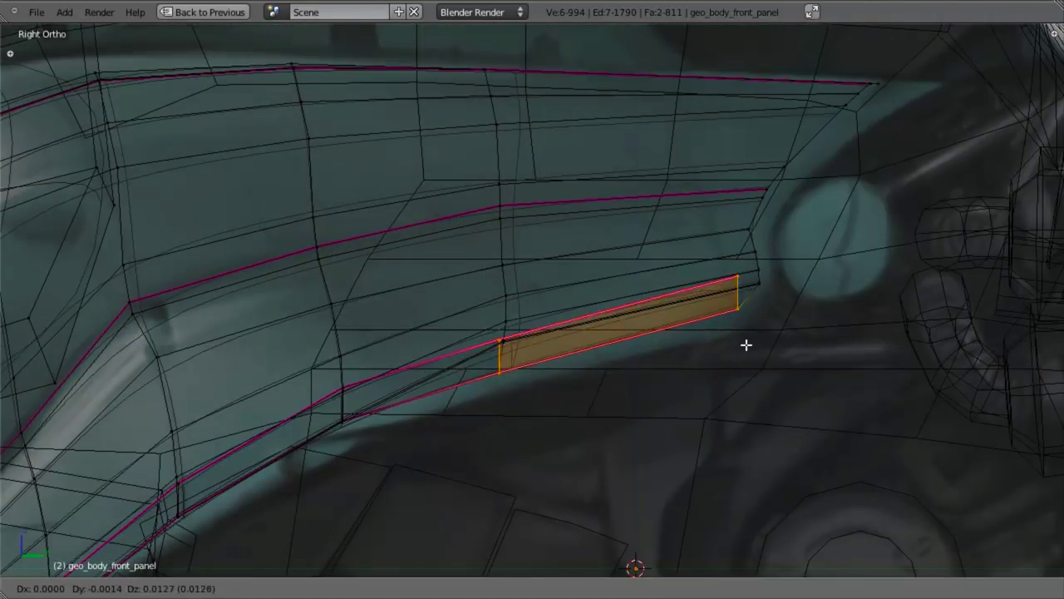
click(730, 305)
Keep only the rear-end border vertices selected, move and rotate them to fit the panel's rear corner, and check the shading
key(b)
middle_drag(670, 176, 396, 423)
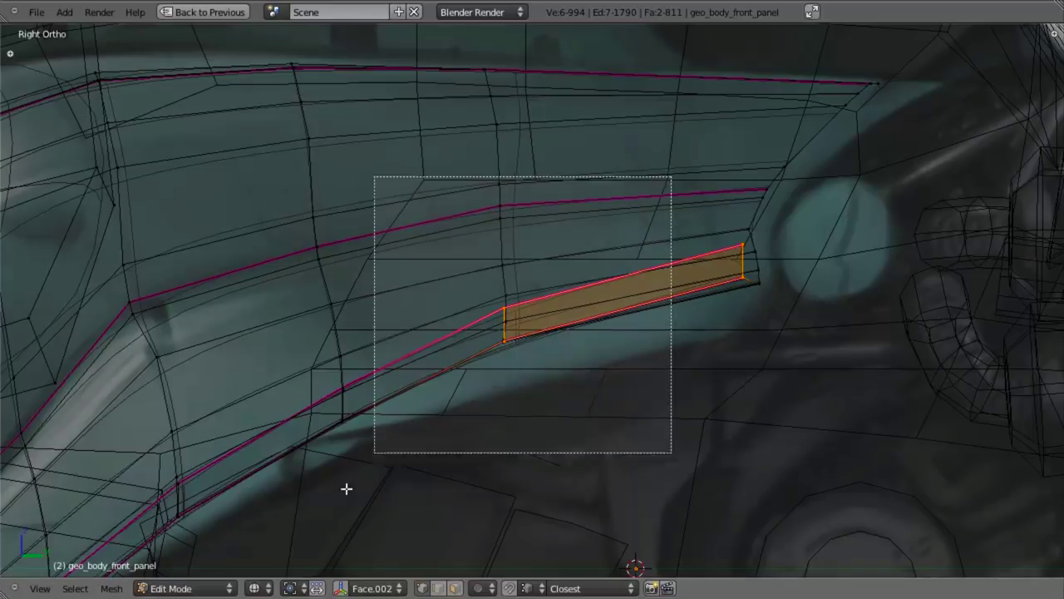
key(g)
click(807, 330)
key(r)
click(816, 324)
key(g)
click(813, 324)
key(z)
scroll(651, 318, down, 6)
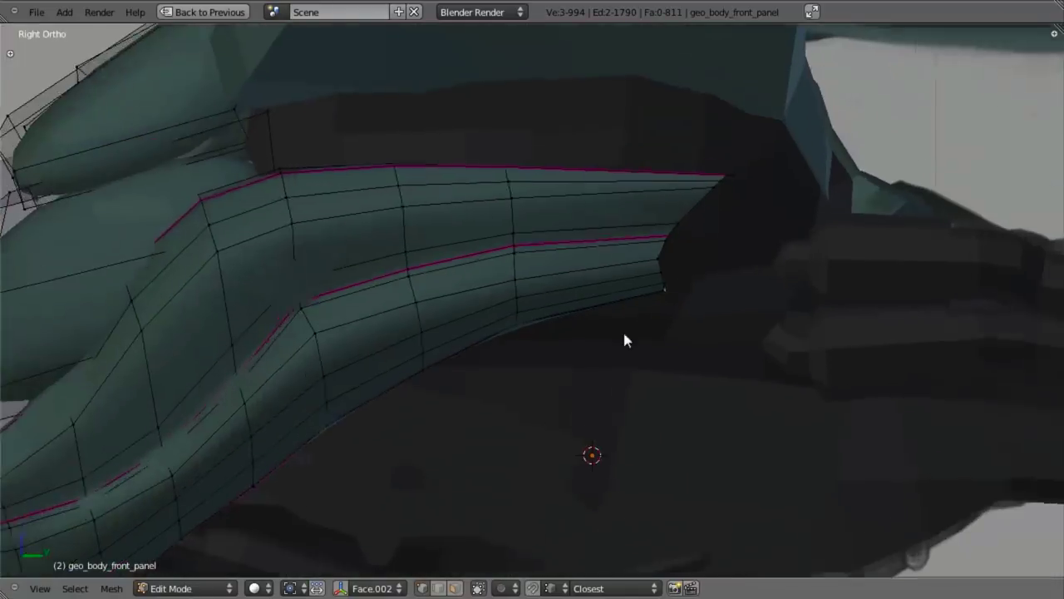
scroll(582, 365, up, 5)
key(z)
scroll(592, 396, down, 1)
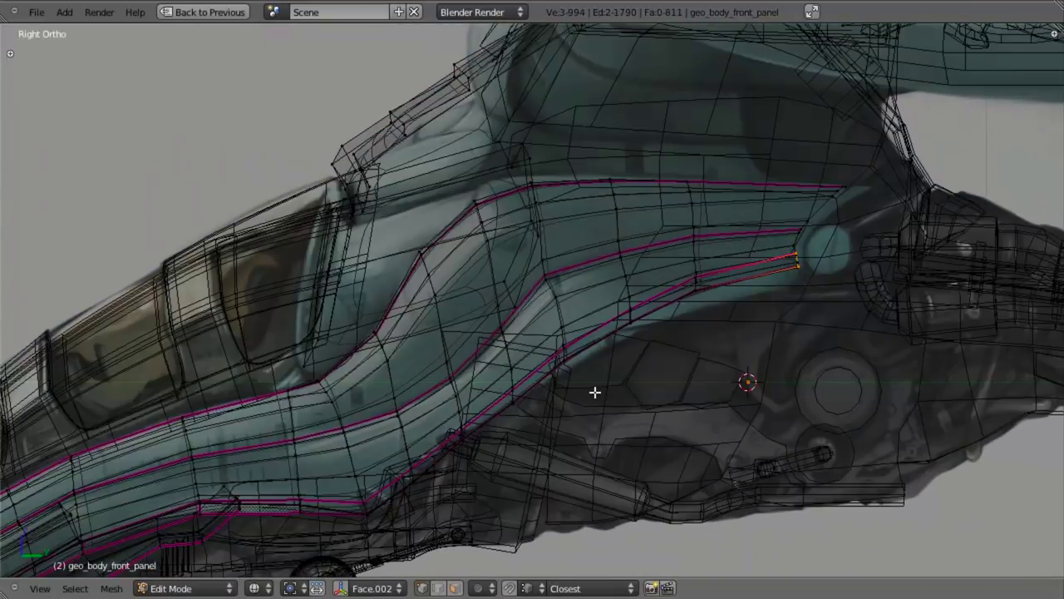
scroll(595, 391, up, 1)
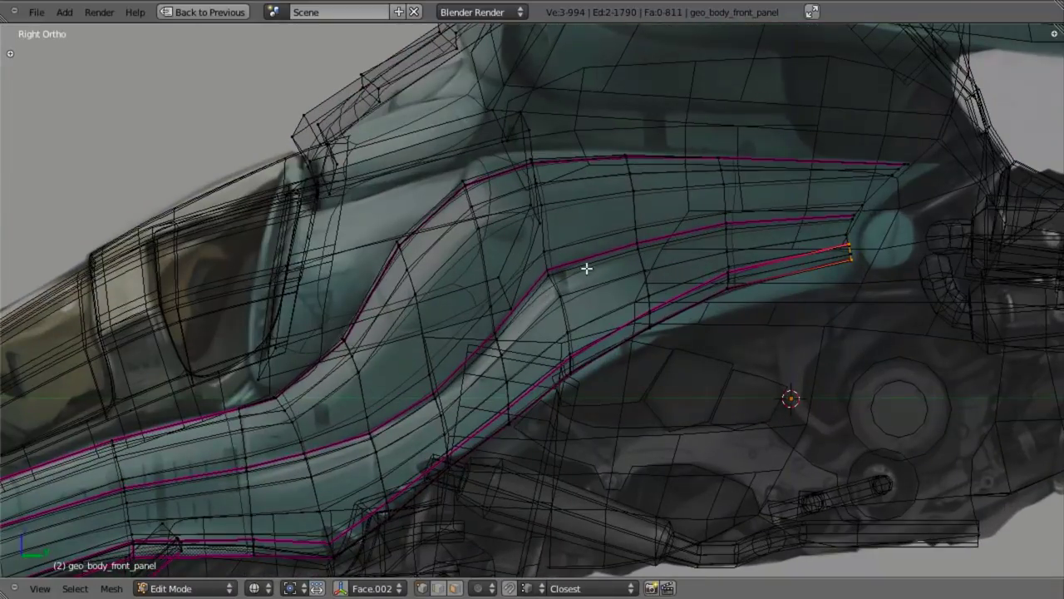
Select the vertical loop just behind the upper bend, scale it along Z, and move it up toward the side reference
alt+right_click(638, 219)
key(s)
key(z)
click(729, 316)
key(g)
click(728, 310)
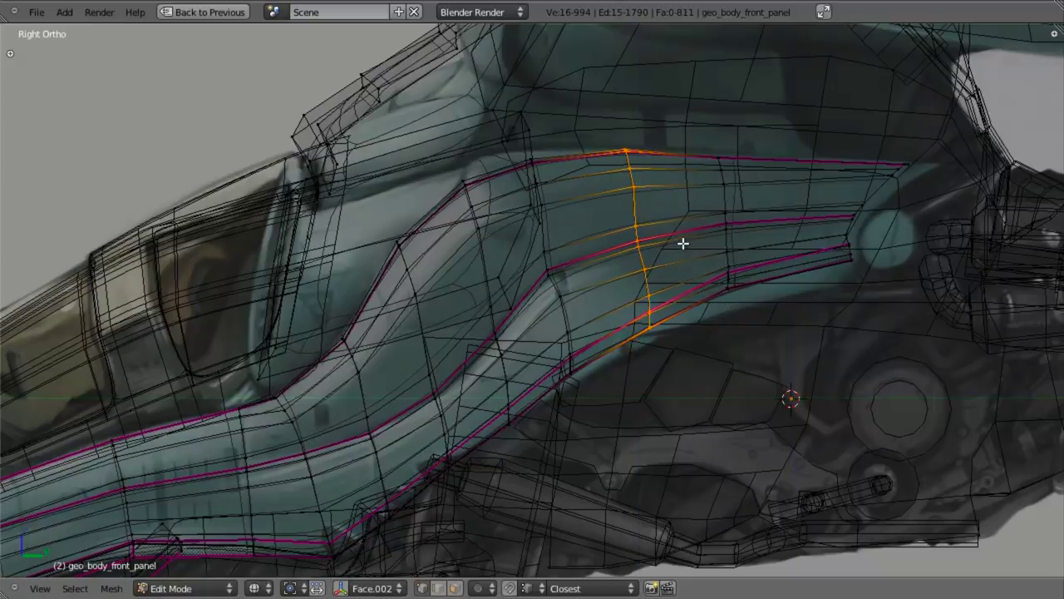
key(a)
Select the three lengthwise loops below the middle crease and compare them with the reference in side view
shift+middle_drag(891, 275, 753, 344)
mouse_move(584, 445)
shift+middle_down()
mouse_move(624, 392)
mouse_move(751, 300)
shift+middle_up()
scroll(596, 319, up, 3)
key(z)
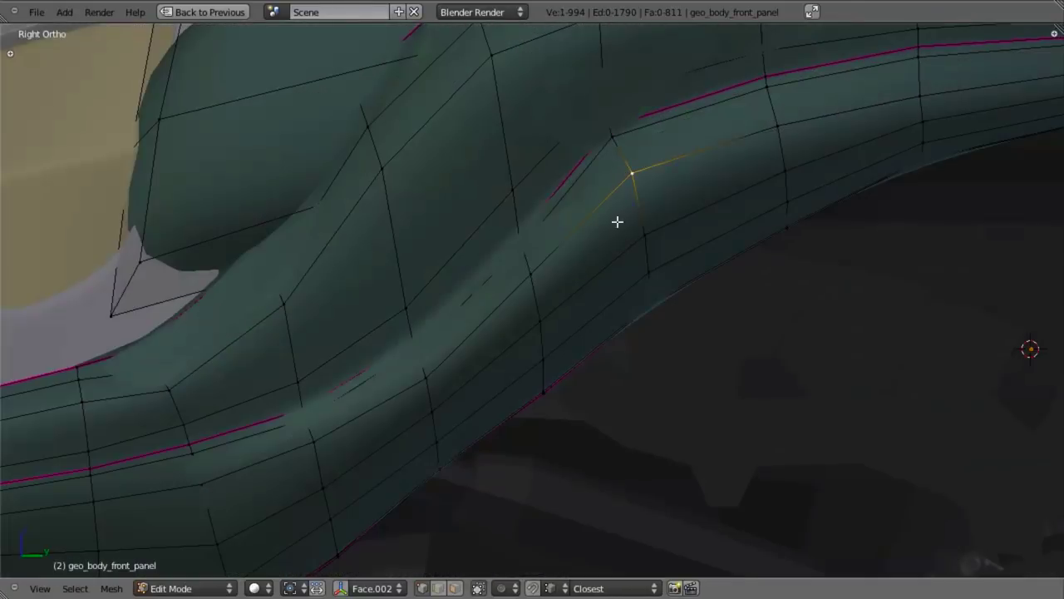
key(z)
alt+right_click(598, 196)
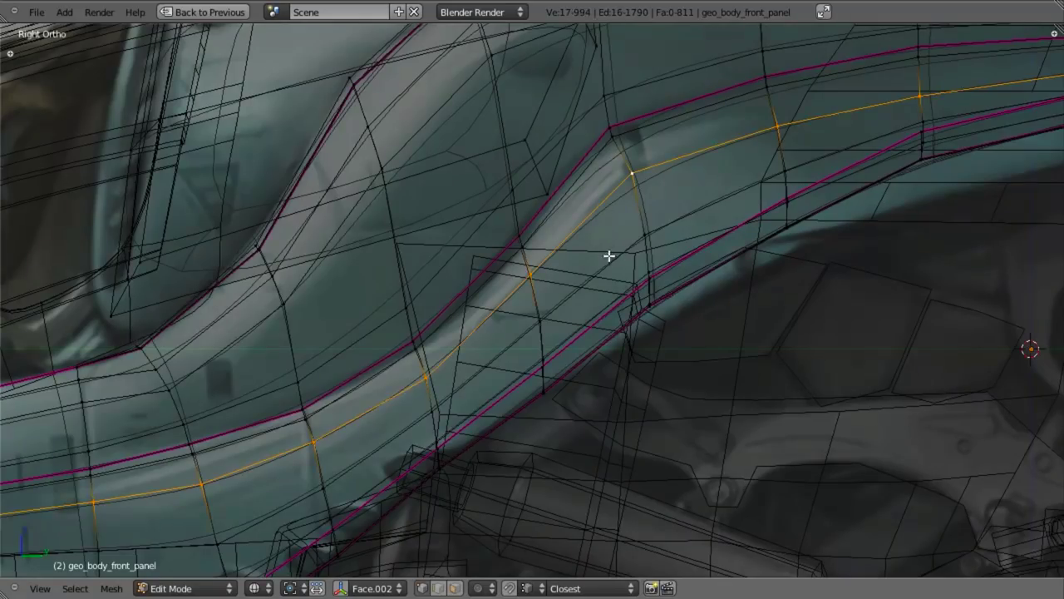
alt+shift+right_click(610, 255)
alt+shift+right_click(600, 310)
scroll(510, 366, down, 1)
key(z)
scroll(513, 364, down, 2)
middle_drag(537, 324, 635, 230)
key(KP_3)
shift+middle_drag(469, 364, 804, 75)
scroll(672, 169, down, 3)
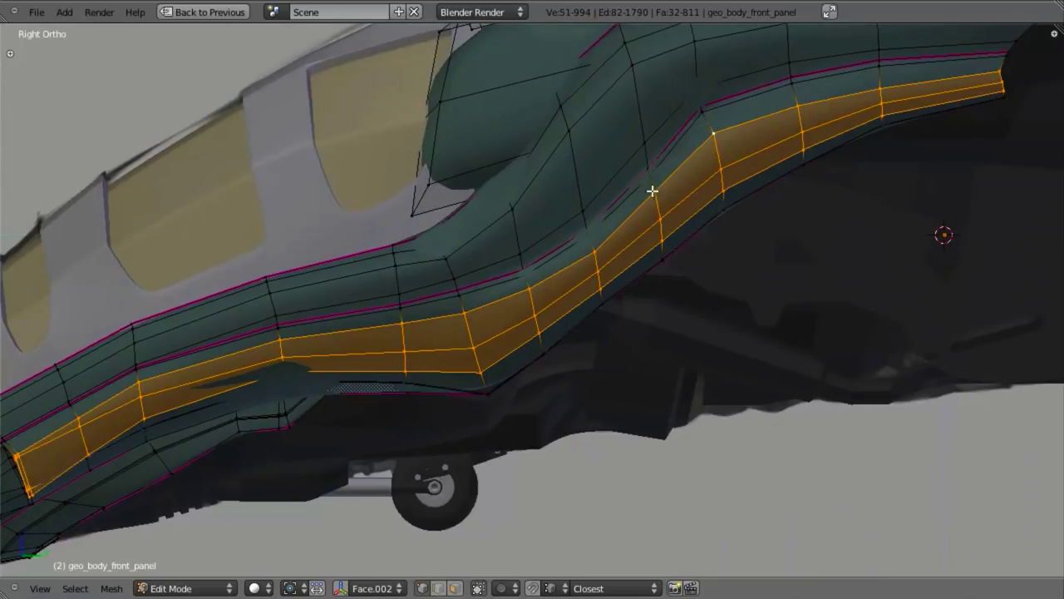
key(z)
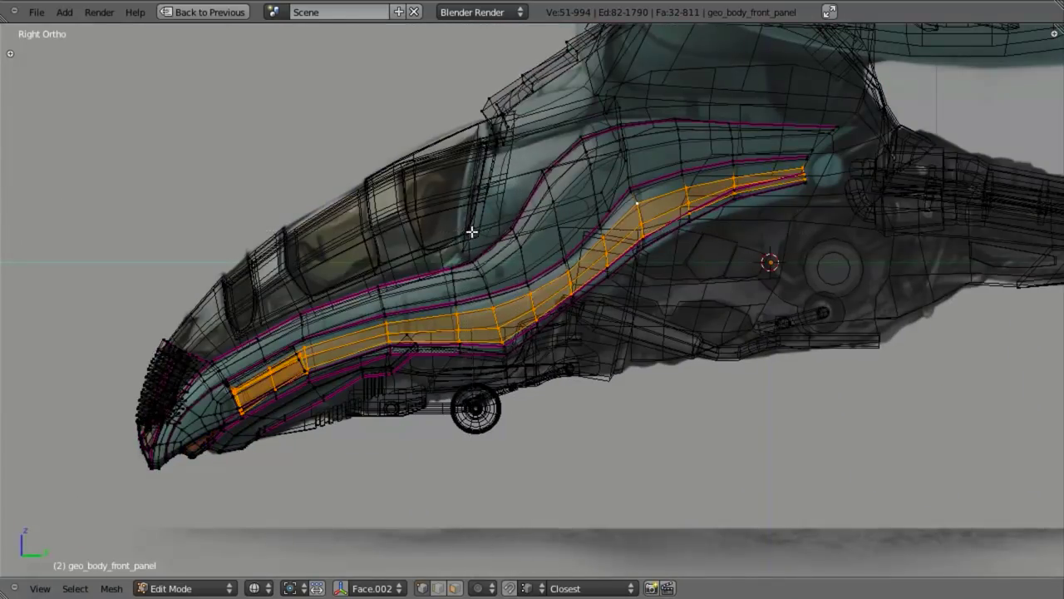
Examine the bulge of the selected lower side strip from the front and in perspective
scroll(361, 349, up, 3)
key(z)
middle_drag(366, 348, 624, 286)
scroll(679, 263, up, 3)
mouse_move(679, 264)
shift+middle_down()
mouse_move(627, 286)
mouse_move(659, 272)
shift+middle_up()
shift+middle_drag(659, 272, 720, 346)
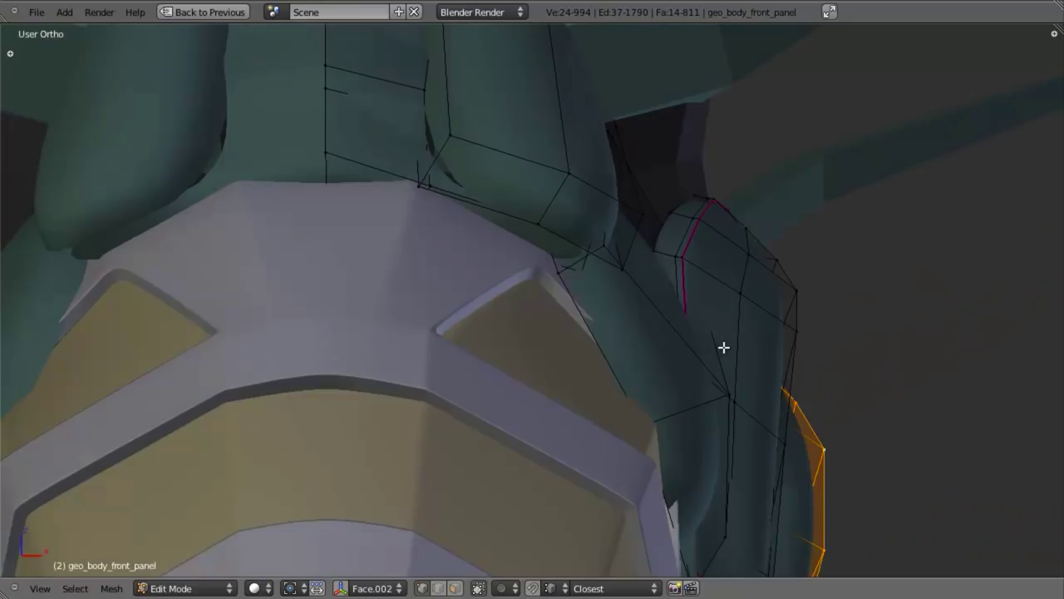
key(KP_1)
scroll(691, 257, down, 1)
shift+middle_drag(712, 436, 640, 274)
key(z)
key(z)
middle_drag(729, 282, 618, 329)
Select the second lengthwise loop below the middle crease, limit the selection to its rear part, and move it along X
key(a)
alt+right_click(687, 293)
key(a)
scroll(677, 314, down, 3)
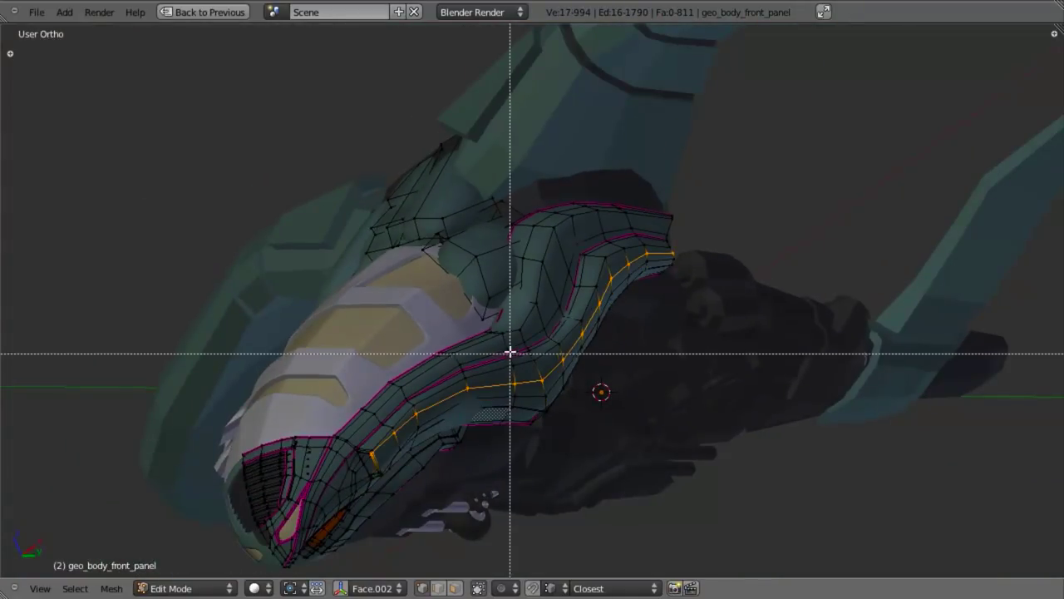
alt+shift+right_click(430, 409)
scroll(458, 349, up, 3)
middle_drag(458, 349, 501, 269)
key(KP_1)
shift+middle_drag(593, 400, 426, 389)
key(b)
key(g)
key(x)
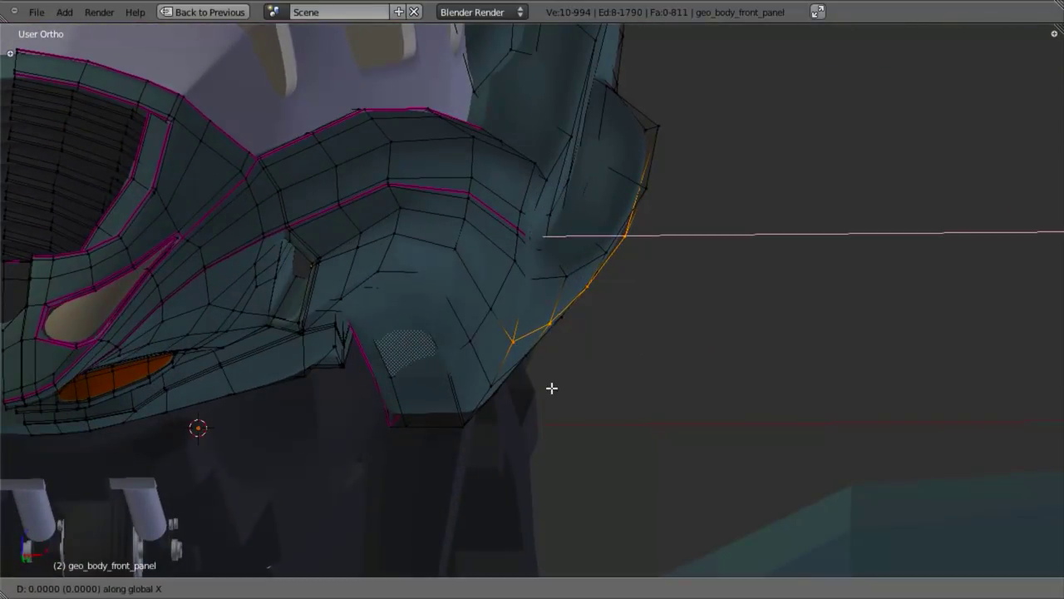
click(546, 383)
Reduce the loop selection to its eight rear vertices, dropping stray ones near the side opening, and move them along X
key(b)
middle_drag(518, 277, 423, 435)
mouse_move(627, 321)
middle_down()
mouse_move(667, 282)
mouse_move(611, 280)
middle_up()
key(z)
key(b)
middle_drag(246, 100, 38, 296)
key(ctrl+z)
key(ctrl+z)
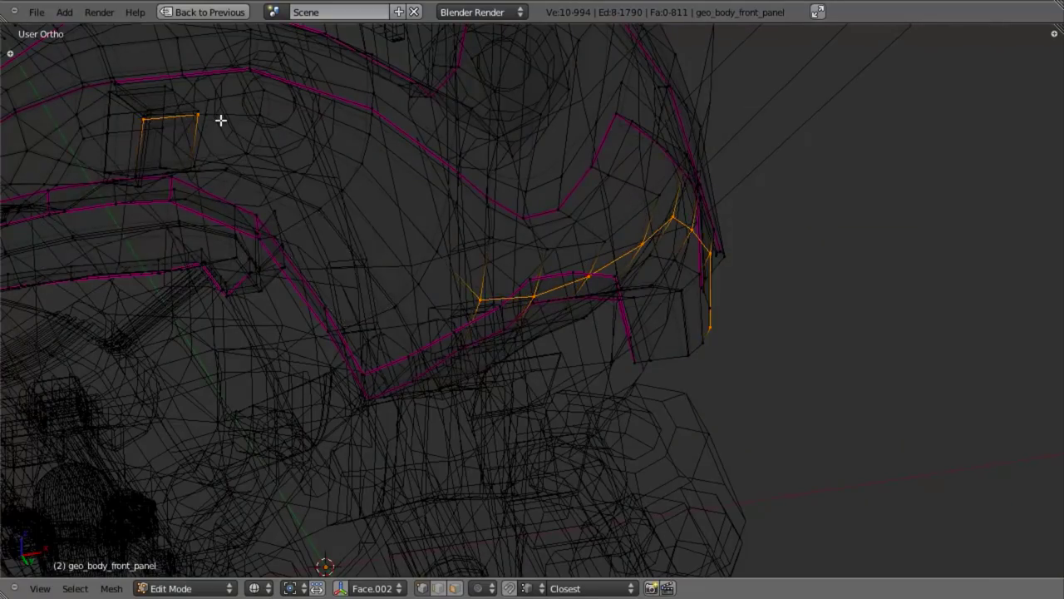
middle_drag(131, 190, 128, 194)
key(z)
key(g)
key(x)
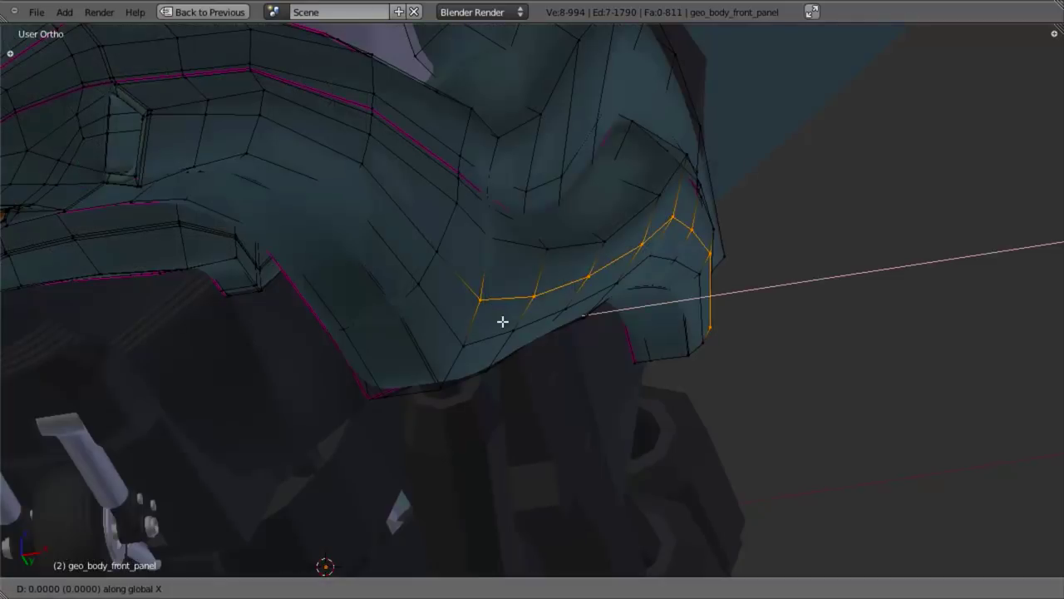
click(499, 320)
Drop the foremost vertex from the loop selection and check the remaining vertices in side view
key(b)
middle_drag(501, 254, 442, 357)
middle_drag(670, 266, 577, 309)
scroll(510, 273, down, 2)
key(KP_3)
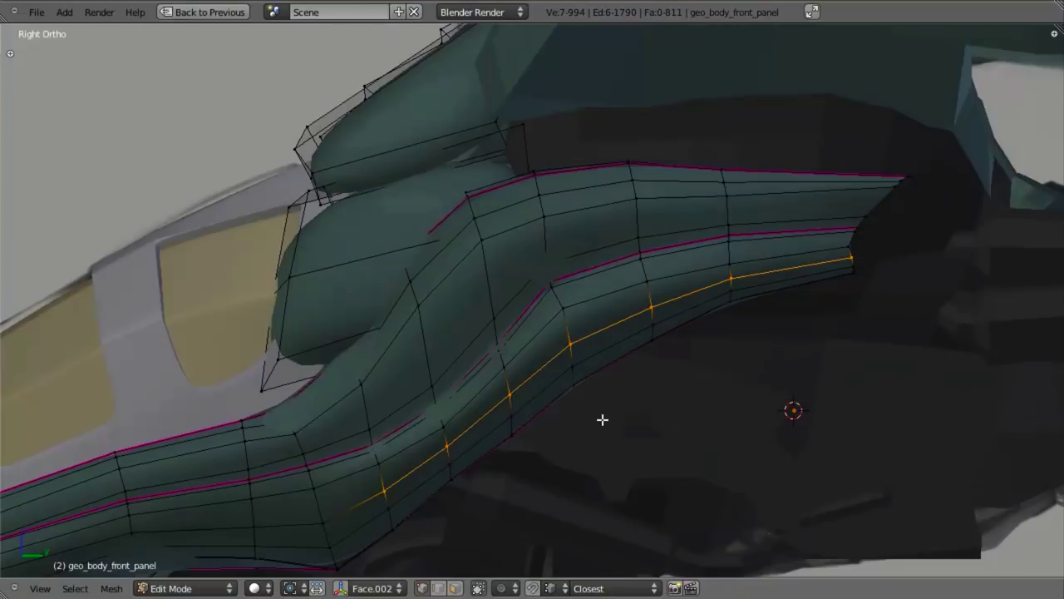
shift+middle_drag(587, 437, 680, 365)
key(z)
key(z)
scroll(482, 439, up, 1)
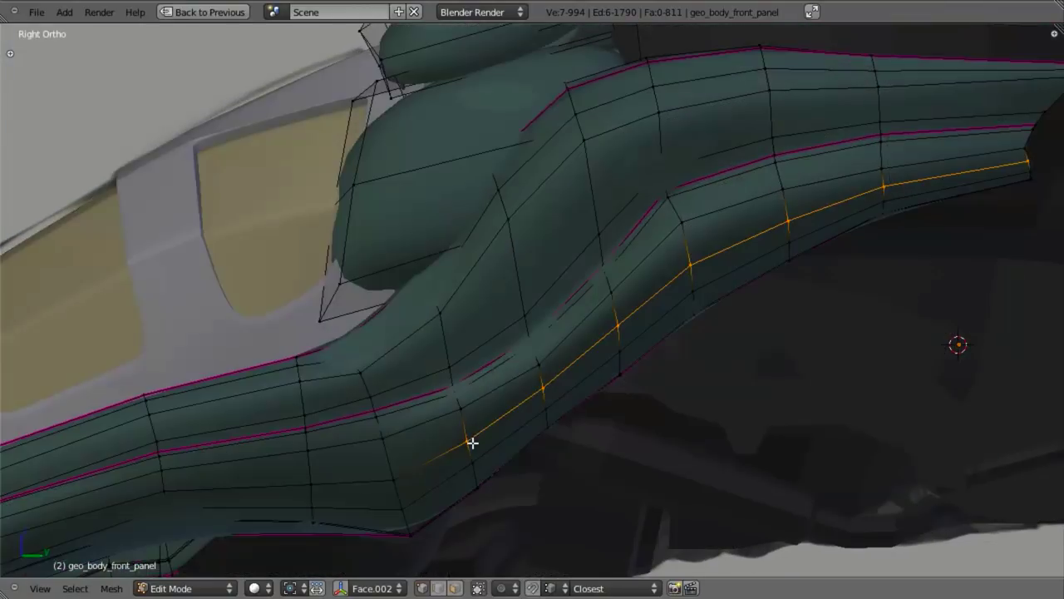
Select the whole second loop below the middle crease and edge slide it about 0.56 toward the crease
shift+middle_drag(416, 466, 516, 376)
alt+click(434, 397)
scroll(428, 395, down, 4)
key(z)
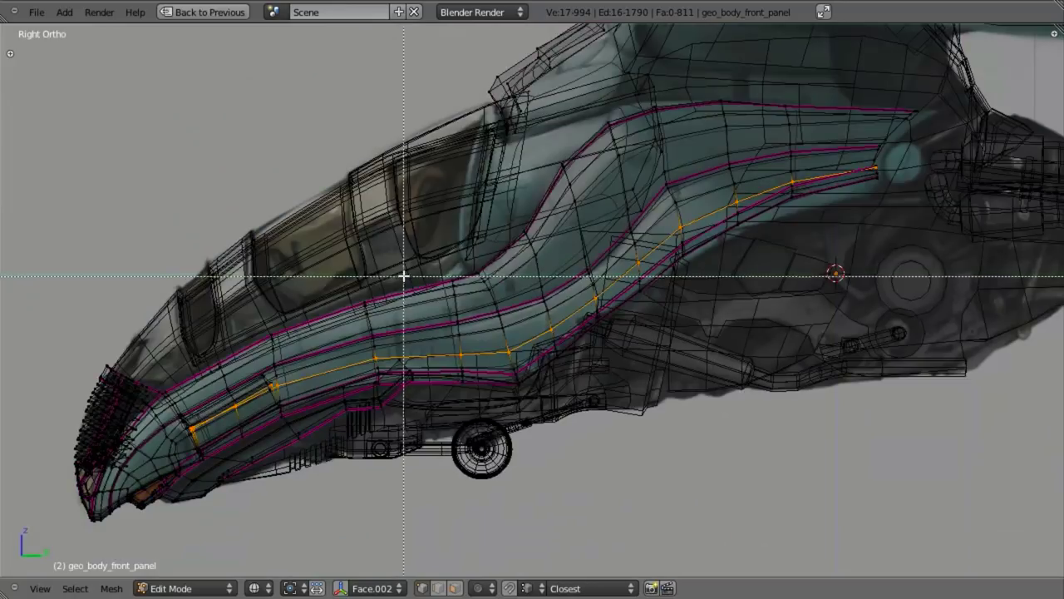
scroll(399, 358, up, 3)
key(z)
key(ctrl+e)
click(641, 268)
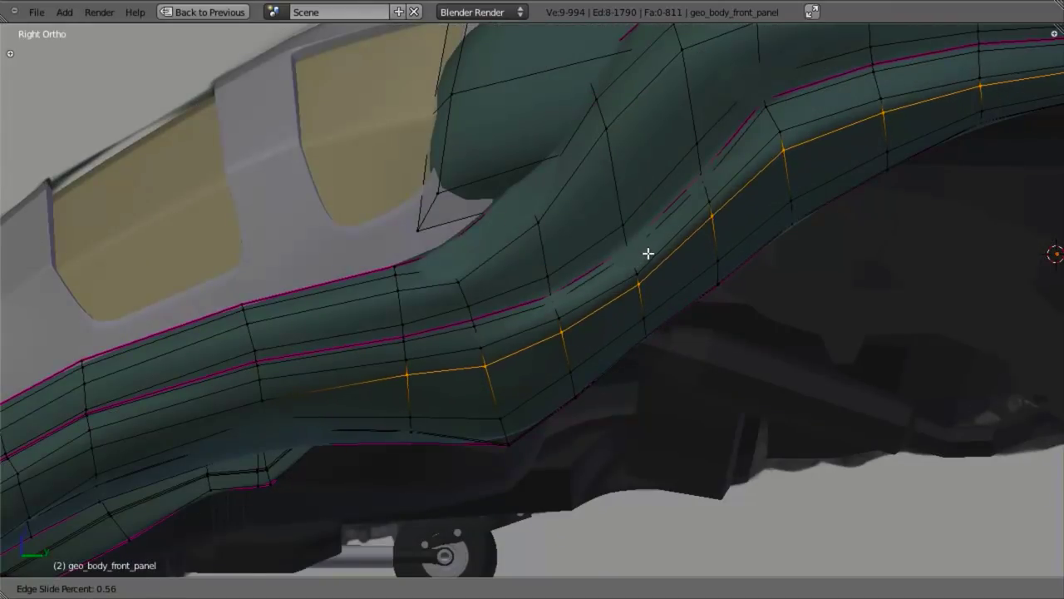
click(646, 251)
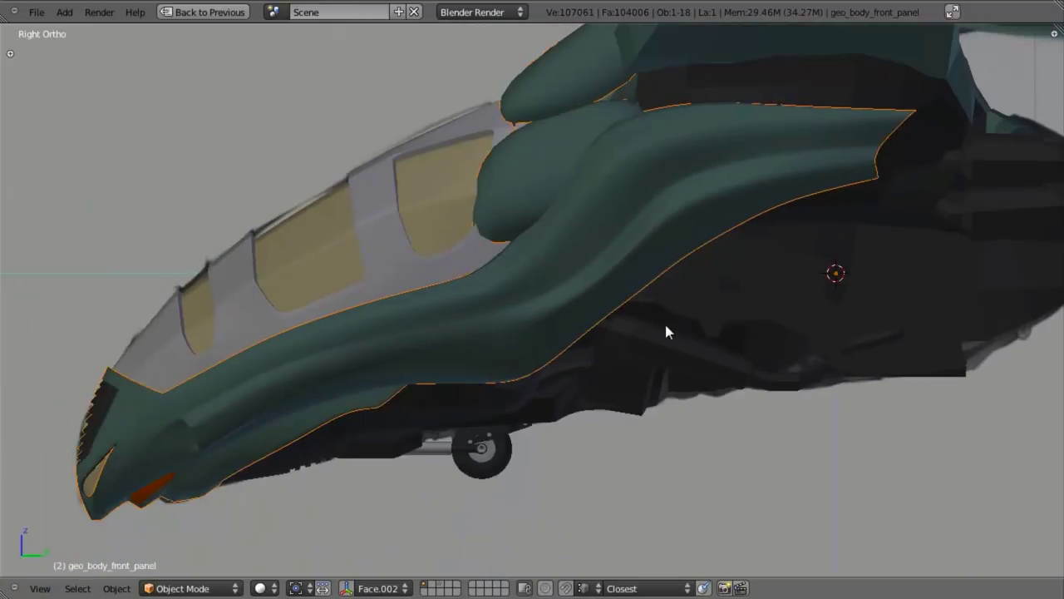
Deselect the front part of that loop, keeping its seven rear vertices, and edge slide them
scroll(665, 324, up, 4)
key(Tab)
key(z)
key(z)
key(z)
key(b)
middle_drag(526, 294, 1, 576)
key(z)
mouse_move(358, 324)
middle_down()
mouse_move(375, 305)
mouse_move(637, 257)
mouse_move(682, 230)
middle_up()
key(ctrl+e)
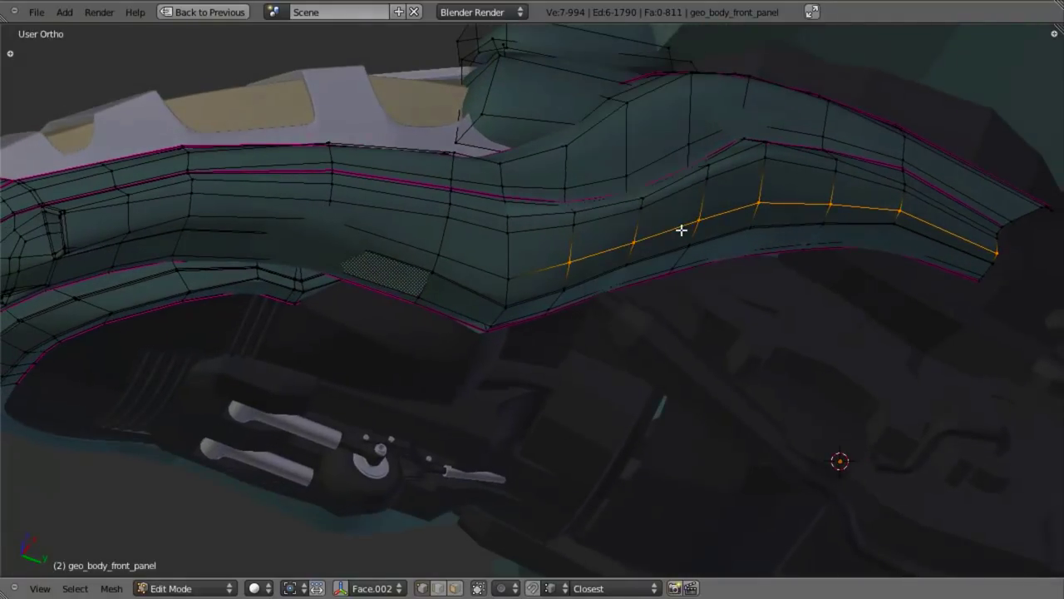
click(681, 230)
click(685, 237)
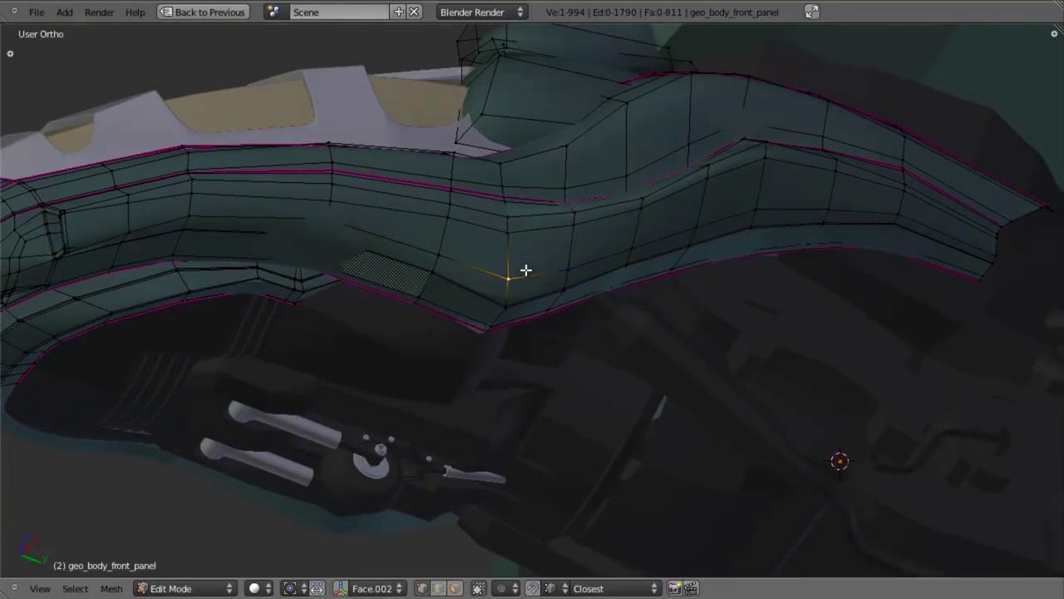
Edge slide the loop's two vertices above the panel's lower corner by about -0.18 and check the shading in Object Mode
key(ctrl+e)
click(458, 252)
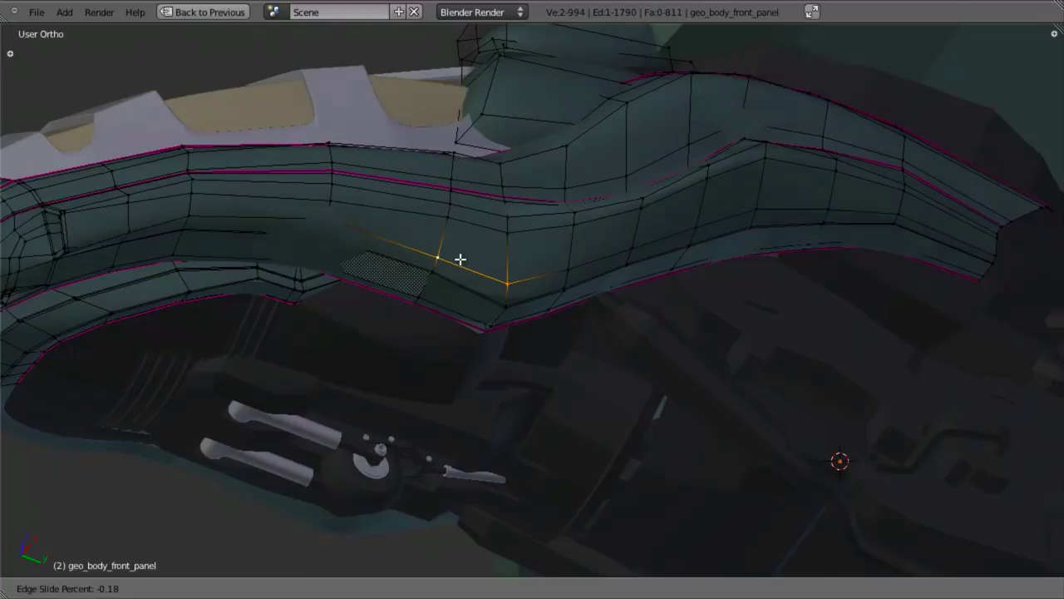
click(461, 259)
key(Tab)
scroll(589, 300, down, 4)
middle_drag(588, 301, 707, 329)
scroll(603, 339, up, 4)
key(KP_3)
key(Tab)
shift+middle_drag(515, 326, 649, 219)
alt+right_click(565, 293)
shift+middle_drag(480, 380, 679, 249)
middle_drag(679, 251, 641, 333)
key(a)
Select the second lengthwise loop below the upper border, keep only its rear section, and move it along X
alt+right_click(503, 244)
mouse_move(518, 256)
middle_down()
mouse_move(515, 299)
mouse_move(49, 595)
middle_up()
key(z)
key(b)
shift+middle_drag(307, 371, 341, 318)
key(b)
middle_drag(350, 376, 109, 587)
key(z)
mouse_move(679, 246)
middle_down()
mouse_move(498, 233)
mouse_move(430, 287)
mouse_move(541, 261)
mouse_move(570, 278)
mouse_move(523, 214)
mouse_move(483, 278)
middle_up()
key(g)
key(x)
click(559, 272)
Edge slide the rear section of the upper lengthwise loop slightly toward the panel's upper border
scroll(593, 307, down, 3)
key(ctrl+e)
click(609, 213)
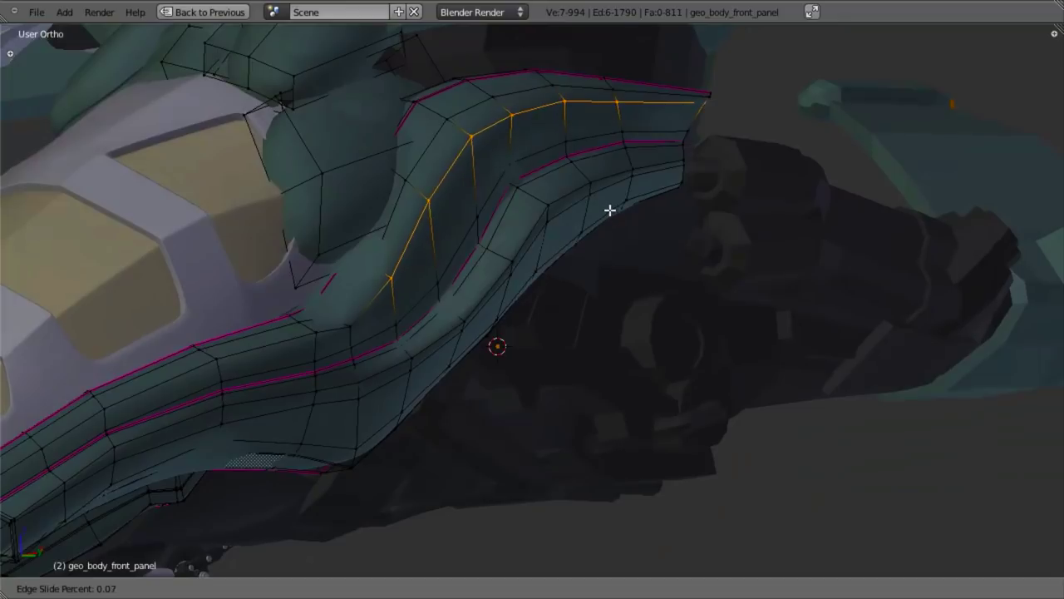
click(614, 204)
Drop the rear-end vertex from the selection, edge slide the other six about 0.12, and compare the panel with the reference
key(z)
key(b)
middle_drag(670, 34, 730, 151)
key(z)
key(ctrl+e)
click(556, 211)
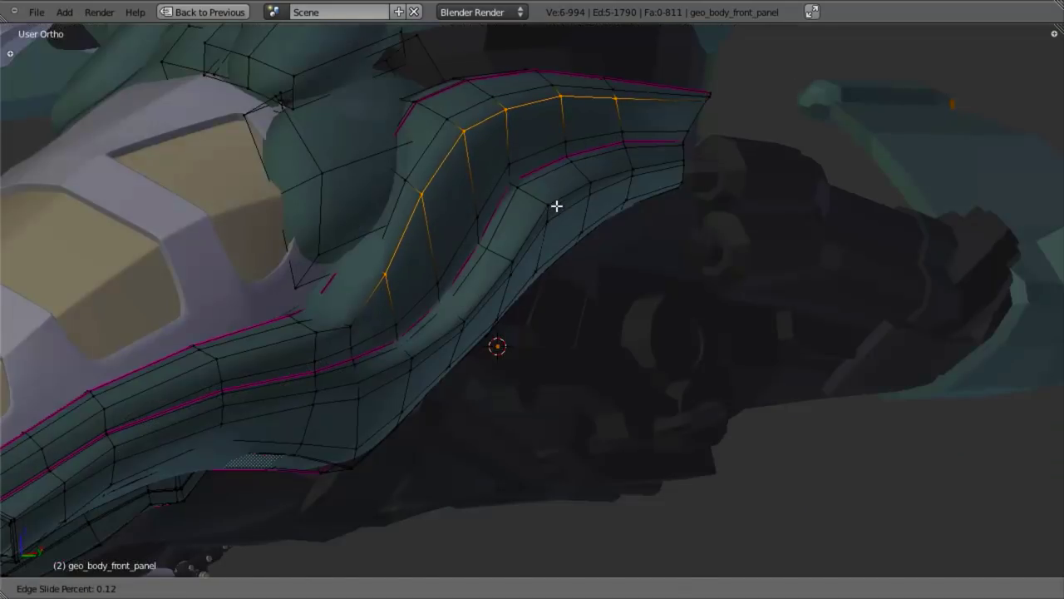
click(556, 205)
key(a)
key(KP_3)
key(z)
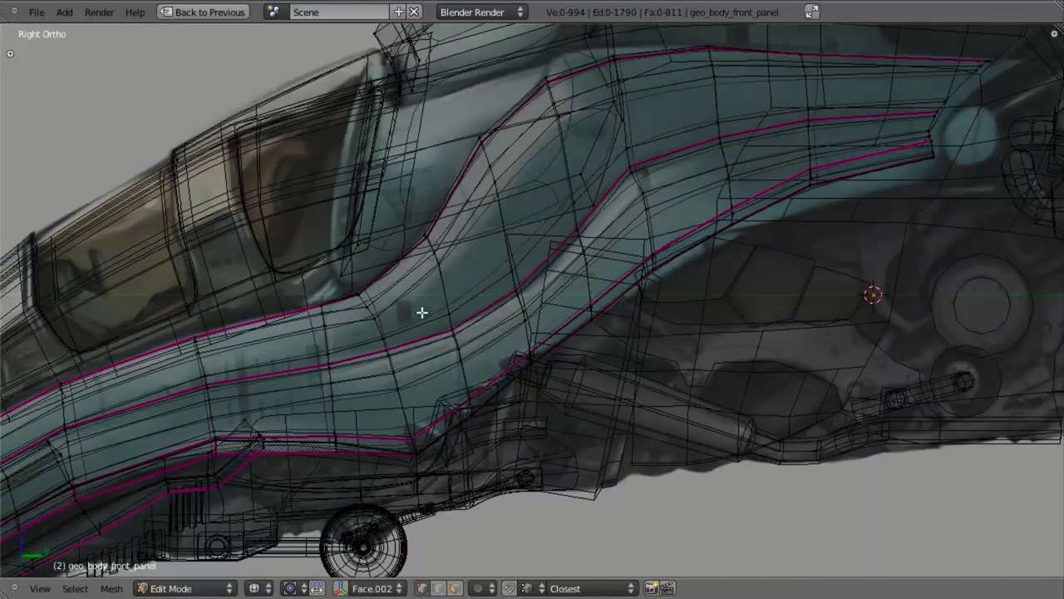
key(z)
Edge slide the upper lengthwise loop at the lower bend beside the cockpit and check the shading in Object Mode
middle_drag(427, 326, 480, 339)
scroll(360, 358, up, 3)
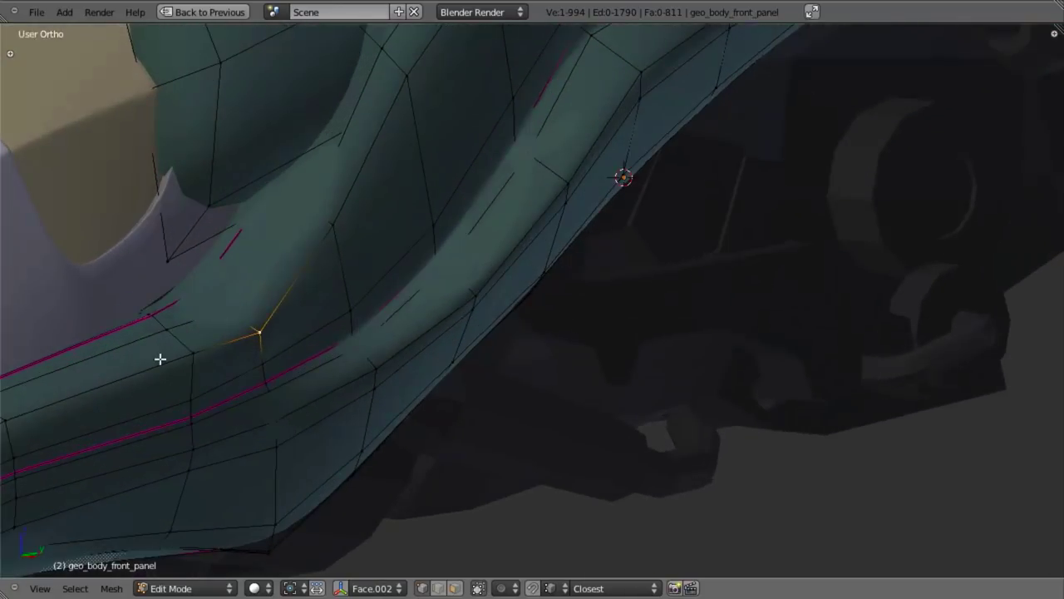
middle_drag(196, 355, 344, 349)
key(ctrl+e)
click(345, 349)
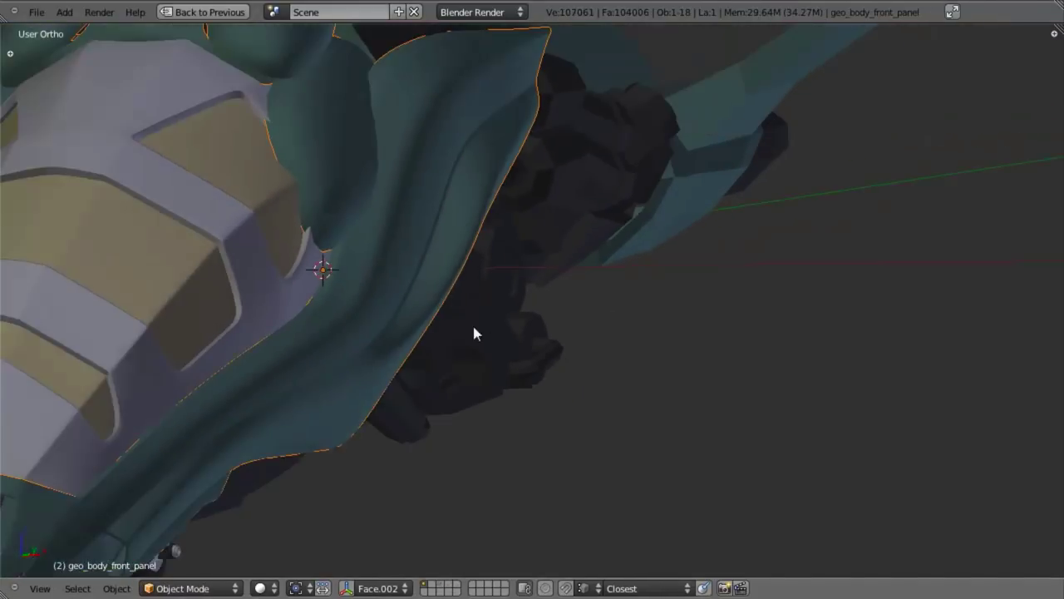
middle_drag(475, 330, 518, 285)
key(Tab)
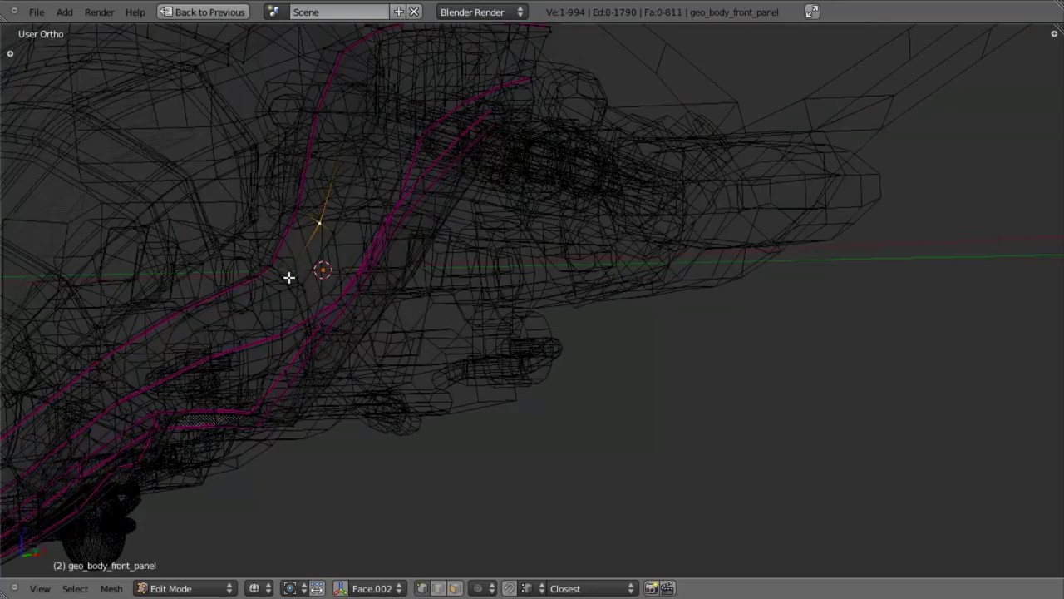
Select two neighbouring vertices just inside the upper border near the cockpit's rear corner and move them along Z
shift+right_click(288, 277)
key(z)
key(g)
key(z)
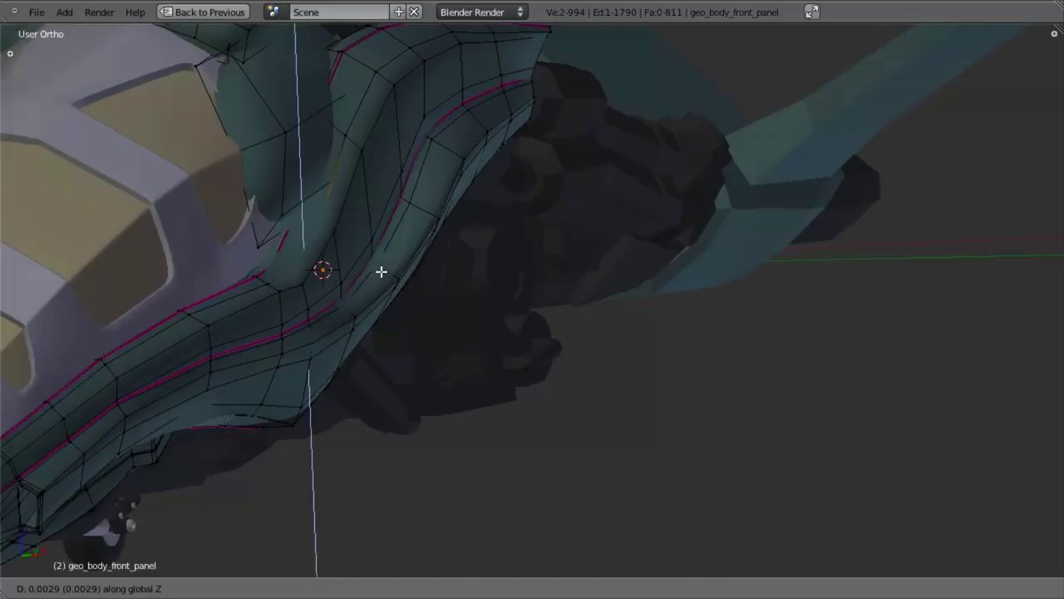
click(382, 269)
Move the two selected vertices in side view to match the reference's upper contour and check the shaded surface
key(z)
middle_drag(350, 229, 415, 332)
key(KP_3)
scroll(532, 322, up, 3)
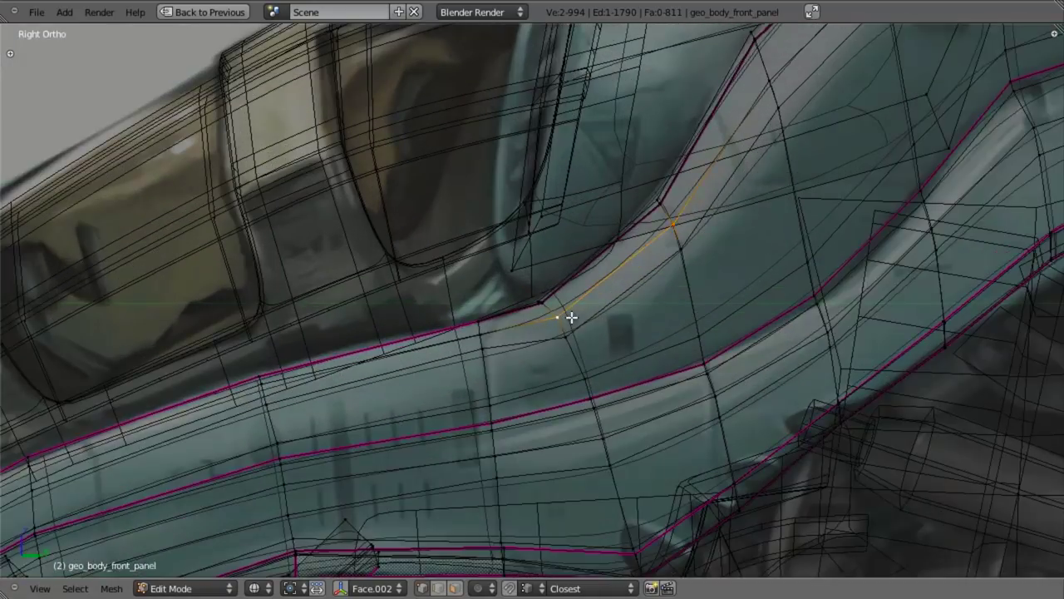
key(g)
click(565, 315)
key(z)
shift+middle_drag(715, 228, 681, 278)
key(z)
key(z)
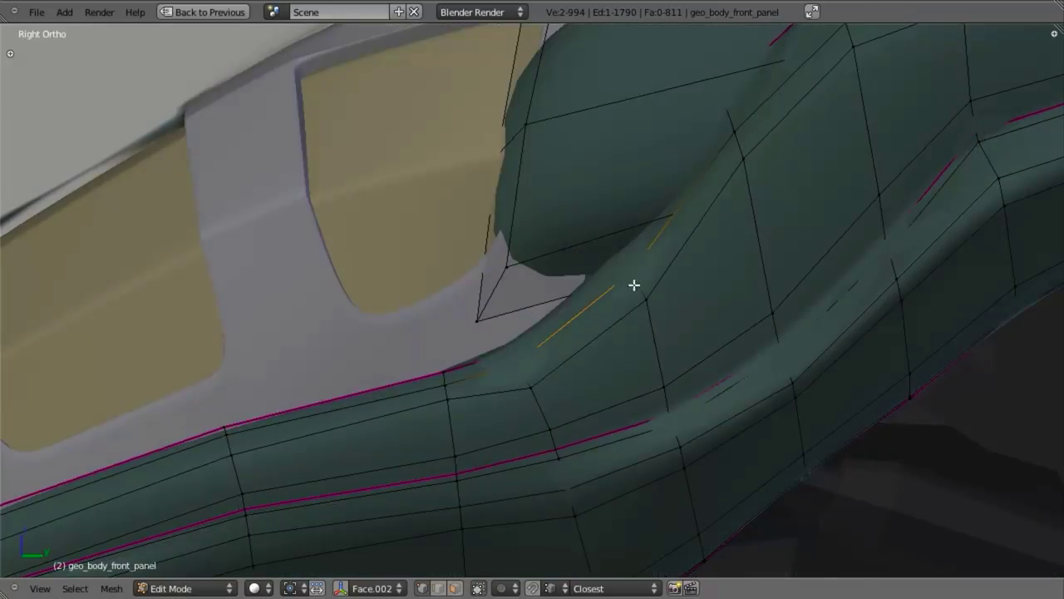
Move the rear one of those two vertices slightly up in side view and inspect the bend in perspective
key(z)
right_click(629, 275)
key(g)
click(630, 267)
key(z)
middle_drag(698, 285, 798, 299)
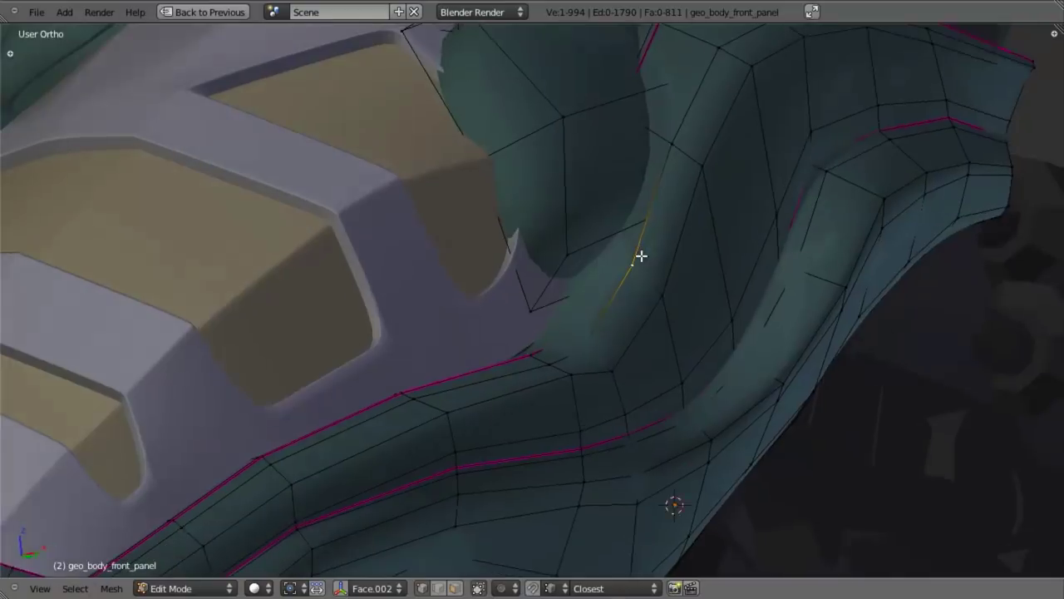
Inspect the front panel's bend and overall shading in Object Mode, in perspective and in side view
middle_drag(641, 256, 639, 255)
scroll(566, 253, down, 4)
mouse_move(565, 252)
middle_down()
mouse_move(613, 233)
mouse_move(572, 250)
mouse_move(557, 300)
mouse_move(581, 327)
mouse_move(554, 362)
middle_up()
key(z)
key(z)
key(Tab)
scroll(572, 251, up, 3)
scroll(556, 300, down, 2)
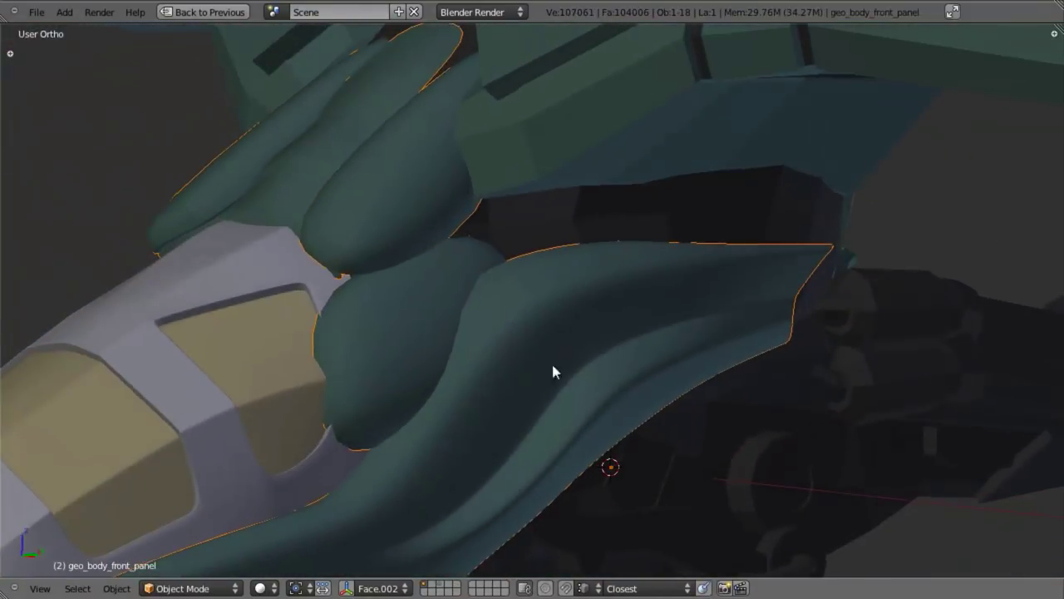
key(KP_3)
shift+middle_drag(486, 491, 556, 284)
scroll(557, 285, down, 3)
shift+middle_drag(665, 283, 561, 352)
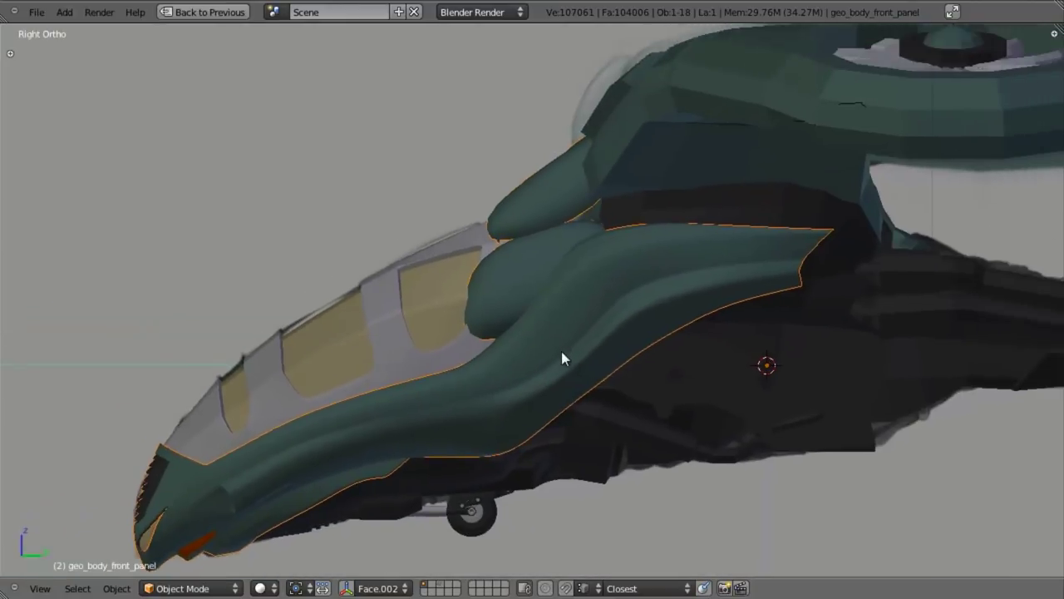
Select five vertices of the upper lengthwise loop along the bend behind the cockpit and edge slide them by about 0.29 towards the upper border
scroll(561, 351, up, 2)
key(Tab)
shift+middle_drag(728, 263, 659, 270)
key(Tab)
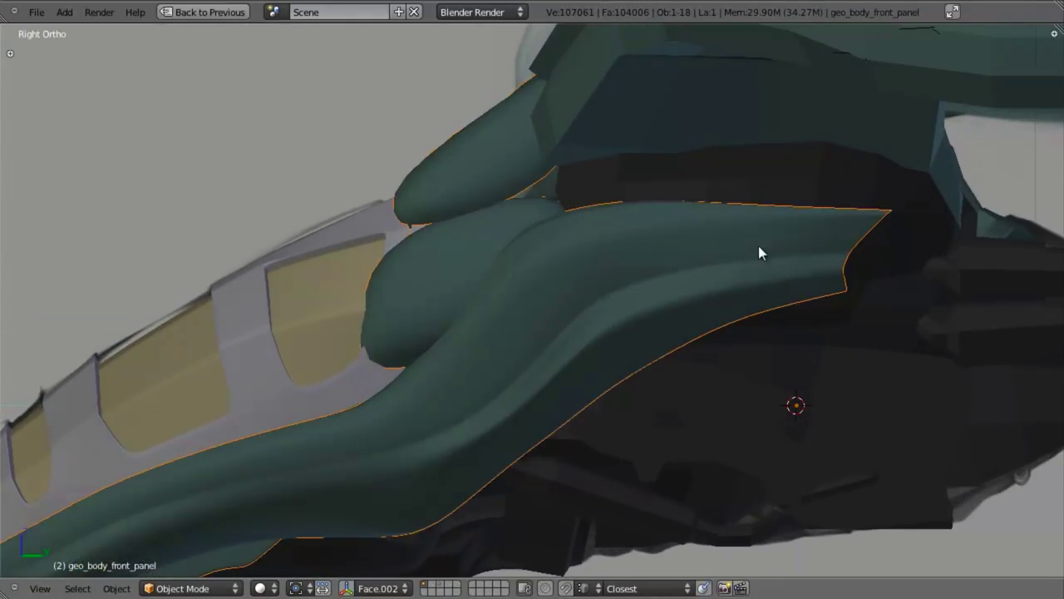
key(Tab)
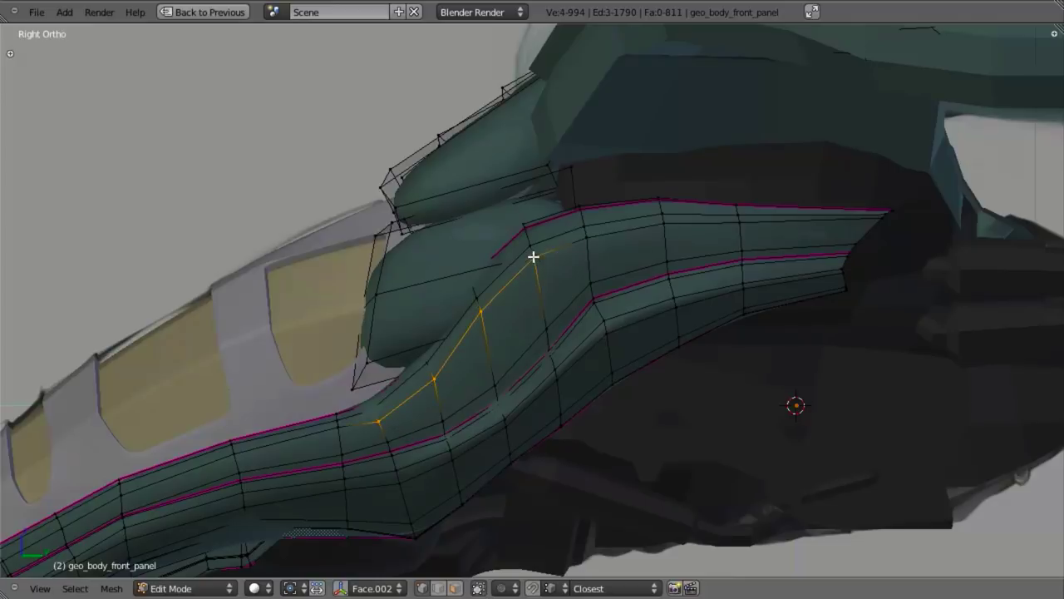
key(ctrl+e)
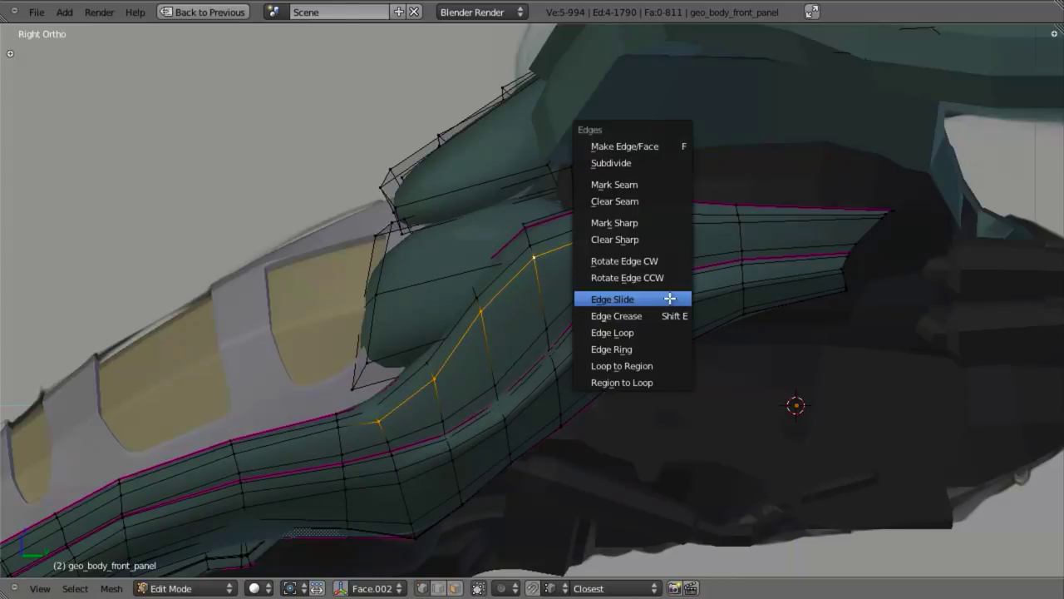
click(670, 298)
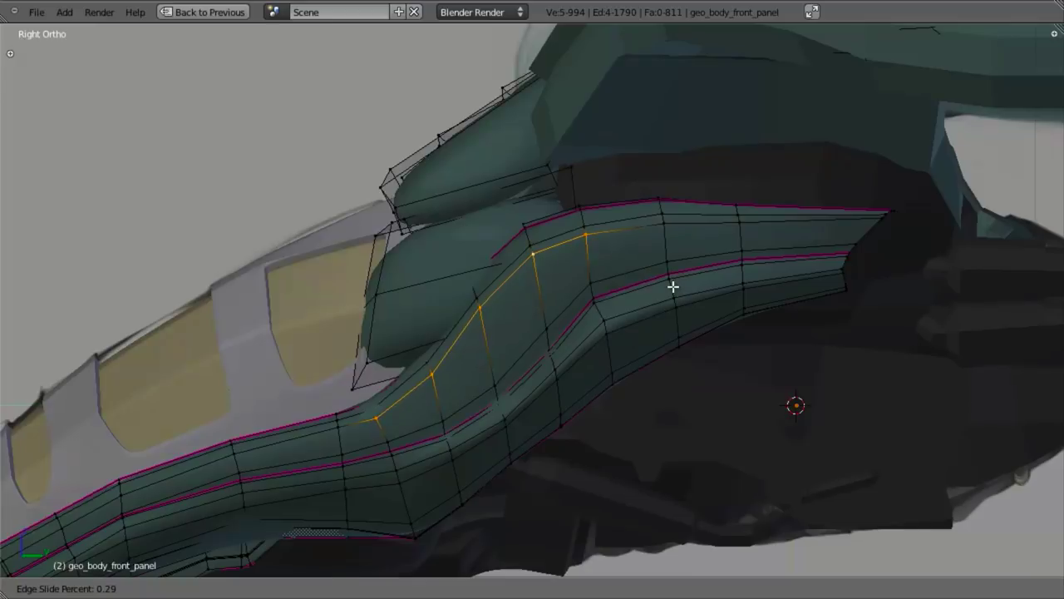
click(673, 286)
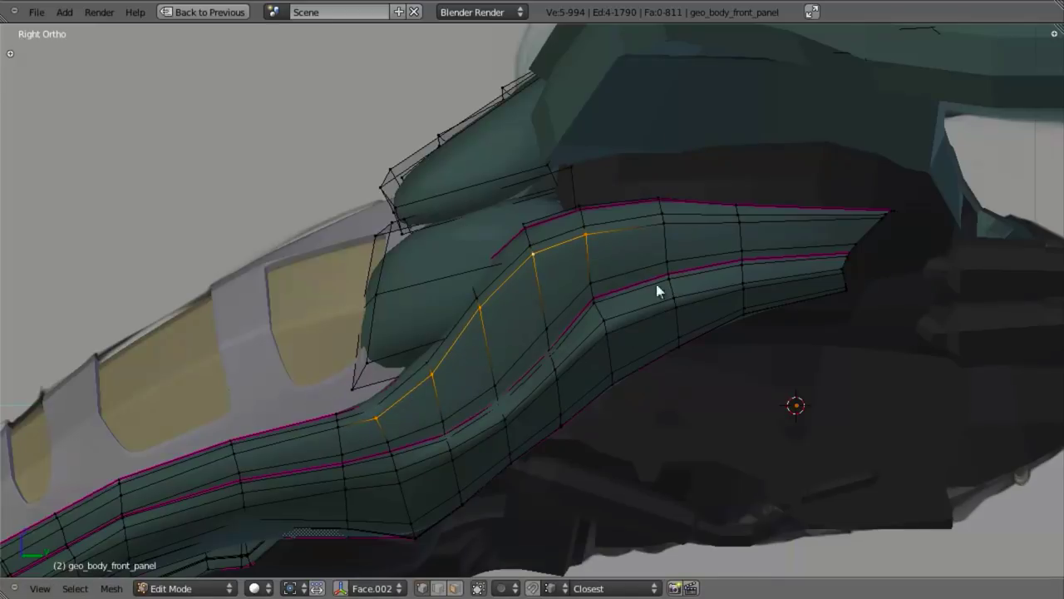
Edge slide the next two vertices of the upper loop, towards the panel's rear end, slightly towards the upper border
key(ctrl+e)
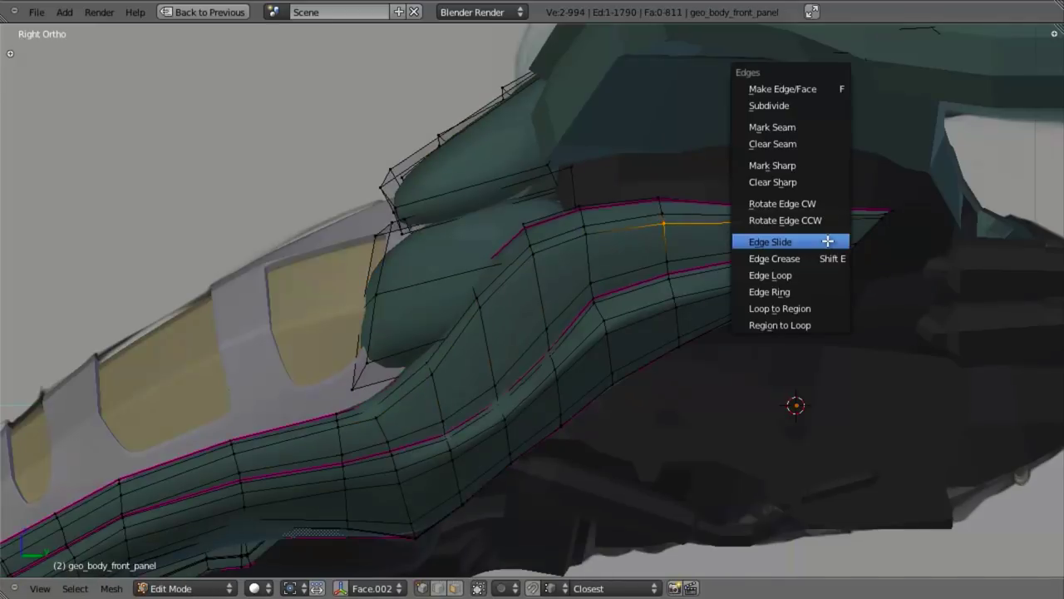
click(826, 240)
click(827, 237)
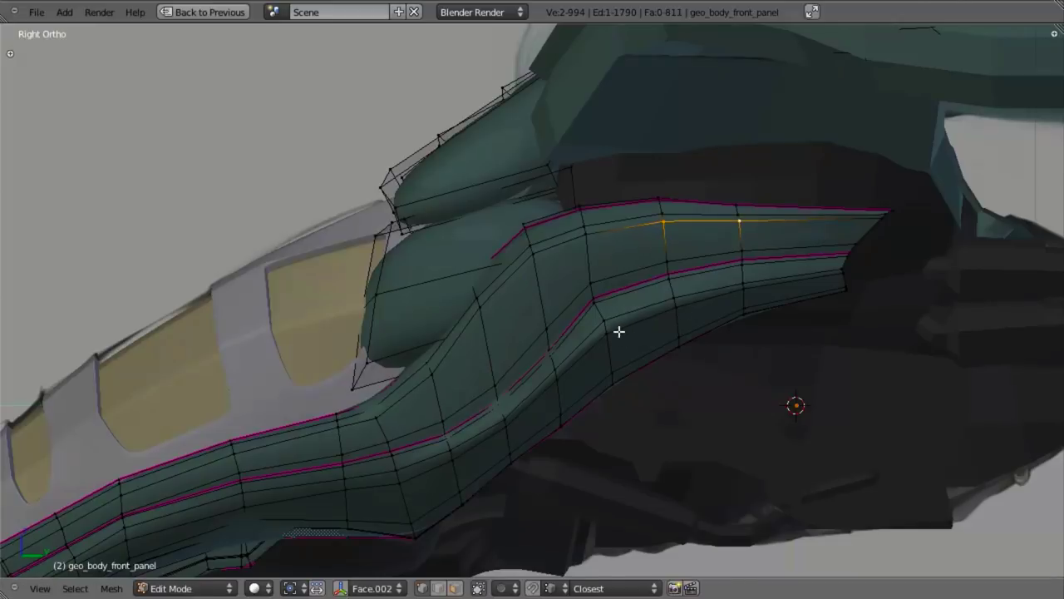
Check the panel's shading in Object Mode from a perspective angle and save the file over the existing one
key(Tab)
scroll(499, 330, down, 3)
middle_drag(466, 329, 778, 242)
scroll(530, 328, down, 5)
key(ctrl+s)
click(778, 242)
Select the upper lengthwise loop, deselect all but its front vertices beside the cockpit, and edge slide these towards the upper border
key(KP_3)
scroll(770, 303, up, 5)
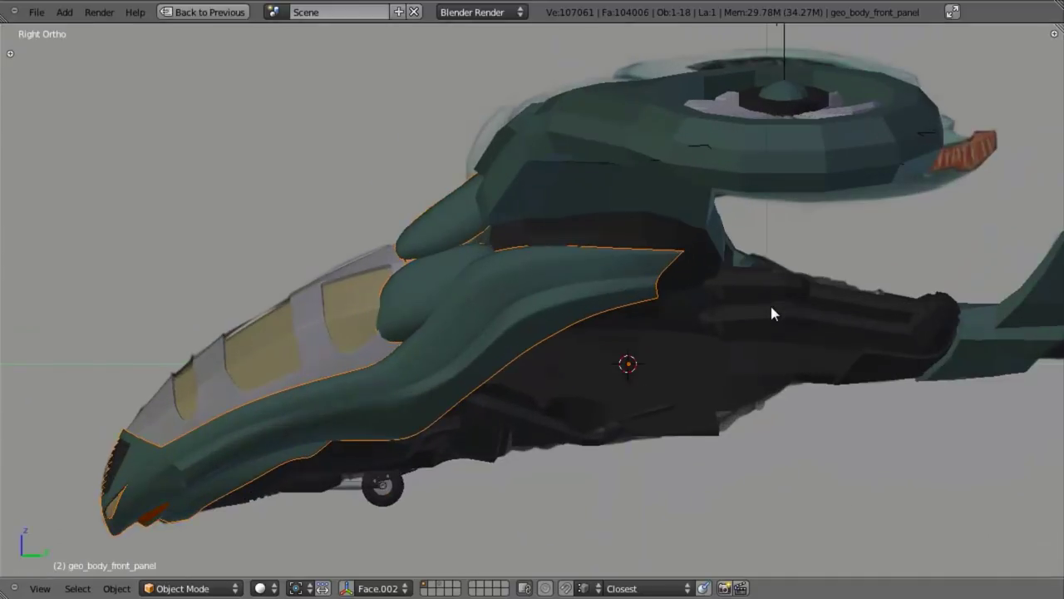
scroll(770, 305, up, 2)
shift+middle_drag(424, 371, 781, 259)
scroll(780, 262, up, 2)
key(Tab)
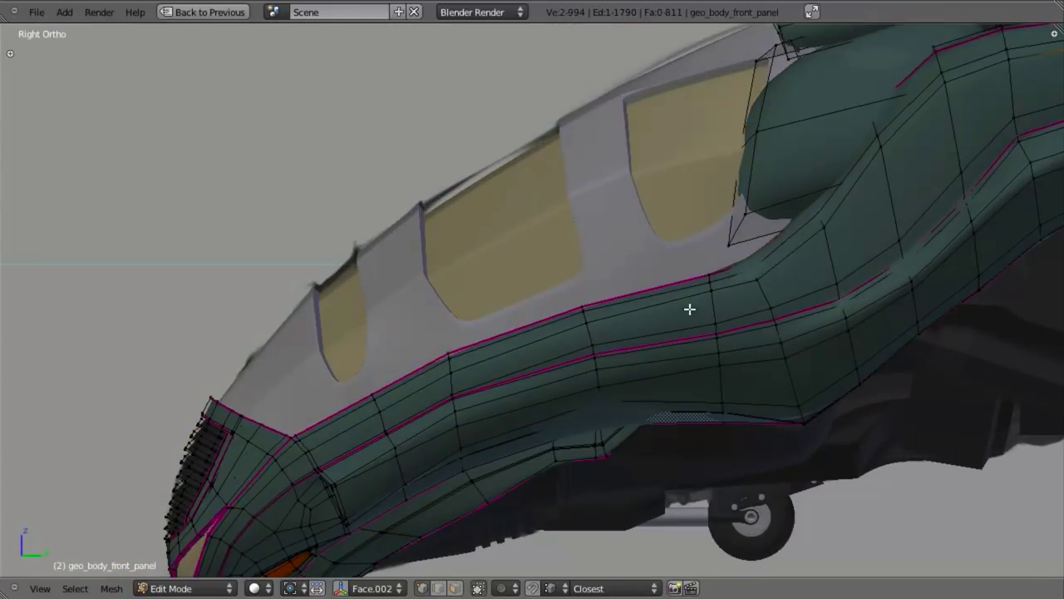
alt+right_click(638, 306)
key(b)
middle_drag(676, 224, 849, 382)
scroll(848, 383, down, 3)
key(z)
key(b)
middle_drag(679, 124, 1060, 383)
key(z)
scroll(455, 369, up, 2)
shift+middle_drag(374, 399, 355, 559)
key(z)
key(b)
key(z)
scroll(568, 352, up, 3)
key(ctrl+e)
click(579, 323)
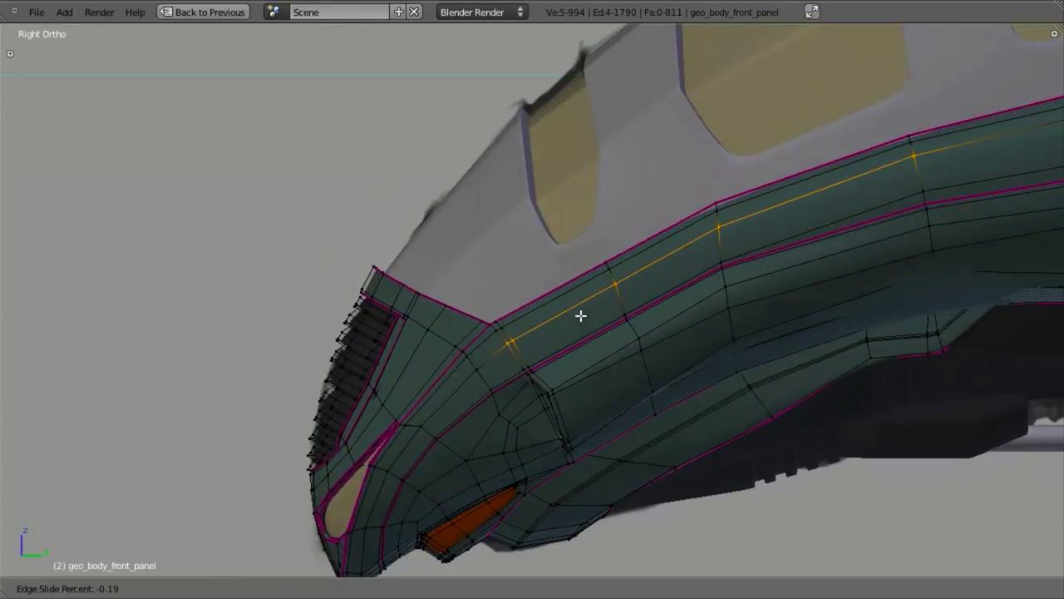
click(580, 313)
Edge slide the upper loop's two vertices at the lower bend and check the shading in Object Mode
key(a)
right_drag(478, 367, 421, 427)
right_click(421, 427)
shift+right_click(420, 428)
key(ctrl+e)
click(466, 419)
click(461, 415)
key(Tab)
scroll(460, 414, down, 3)
middle_drag(544, 311, 368, 351)
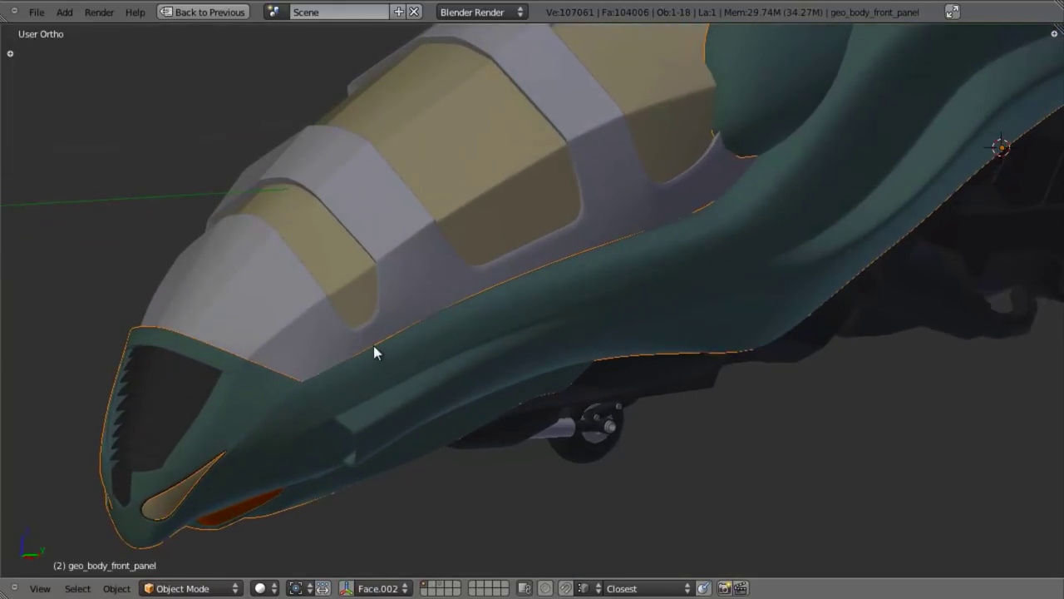
Move the two selected lower-bend vertices along X in perspective, then move a single one of them along X
key(Tab)
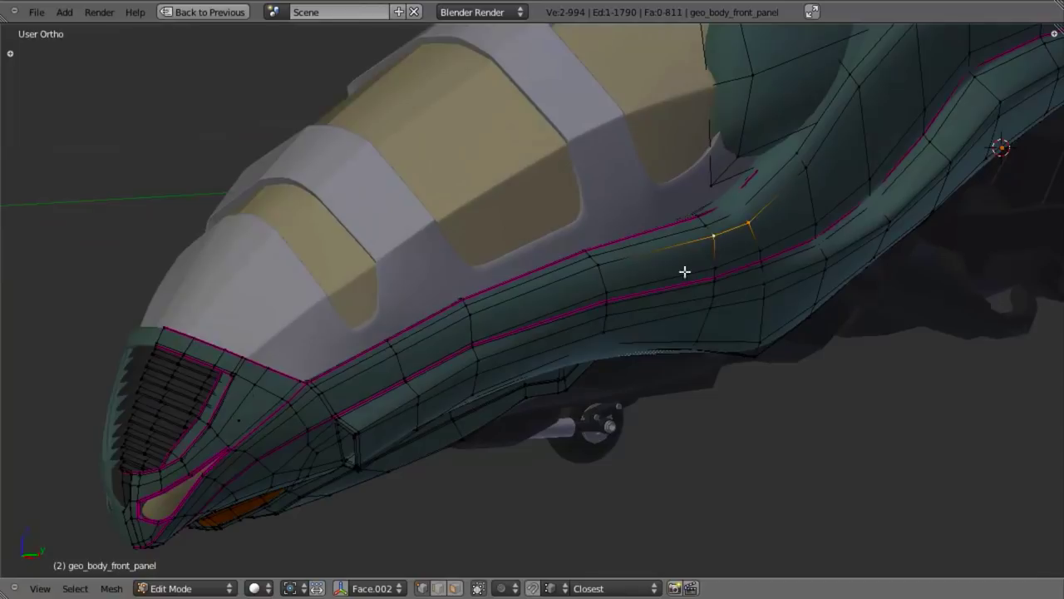
middle_drag(677, 264, 807, 302)
key(g)
key(x)
click(805, 297)
right_click(727, 236)
key(g)
key(x)
click(782, 269)
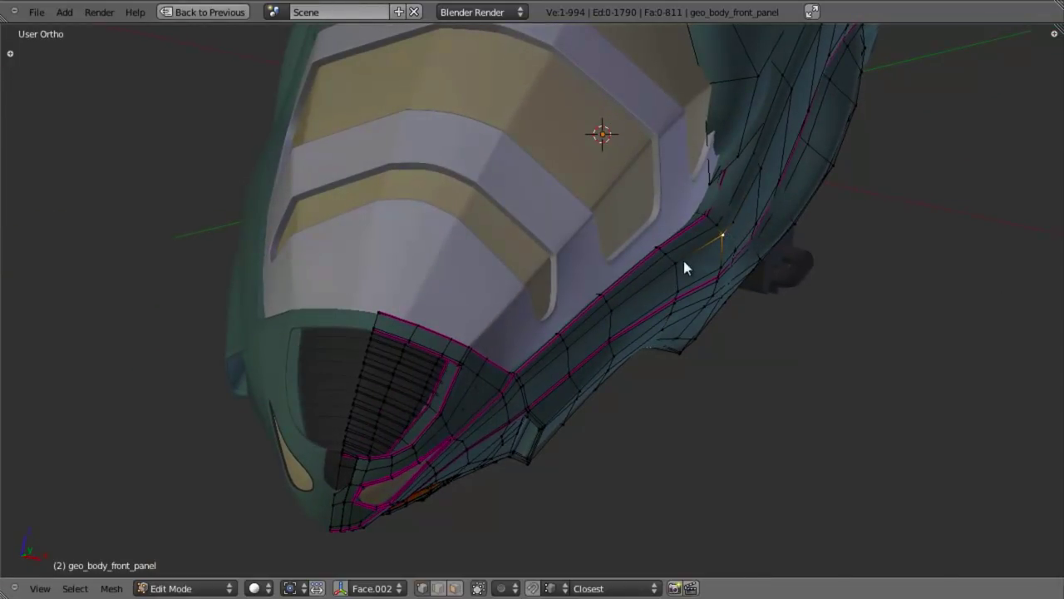
Examine the front panel's shading and edge flow in side view and perspective
key(Tab)
scroll(747, 300, down, 4)
middle_drag(747, 301, 516, 280)
key(KP_3)
key(Tab)
scroll(575, 471, up, 5)
shift+middle_drag(409, 264, 521, 210)
key(a)
shift+middle_drag(580, 288, 575, 233)
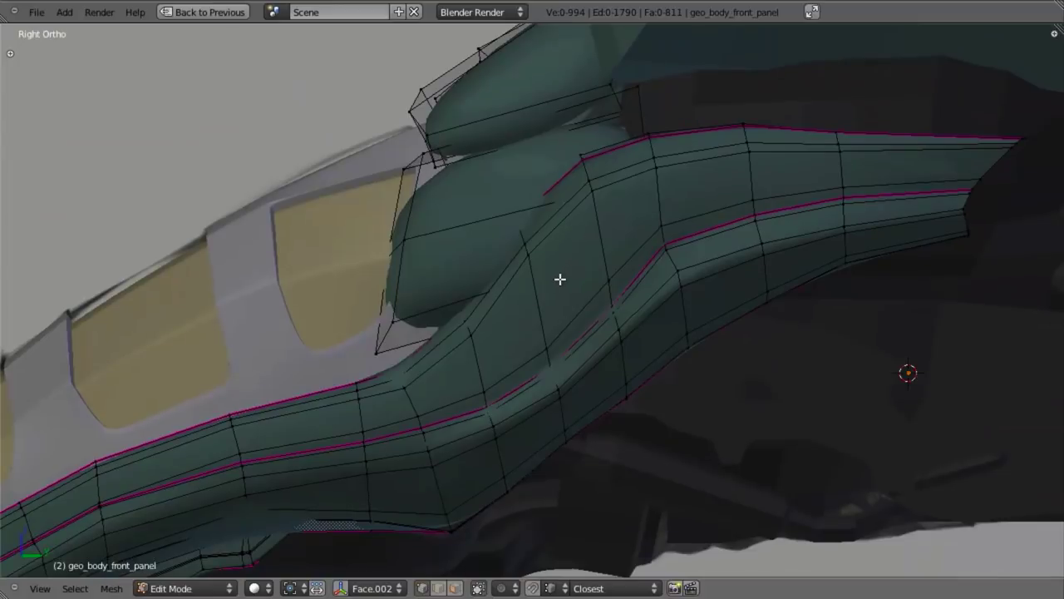
scroll(569, 311, down, 4)
key(Tab)
key(Tab)
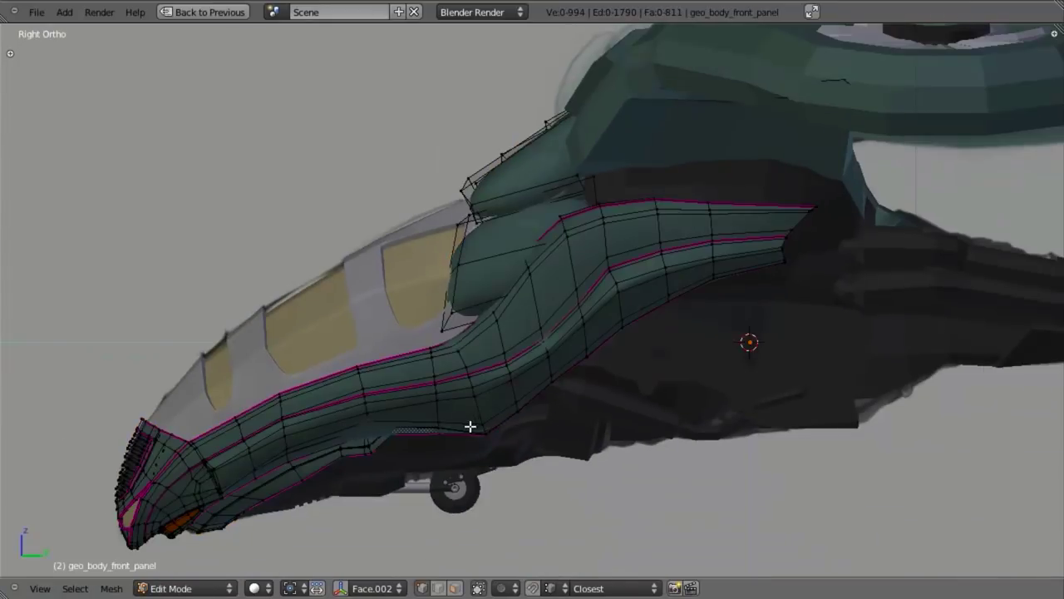
key(Tab)
alt+drag(453, 295, 468, 286)
middle_drag(467, 286, 583, 233)
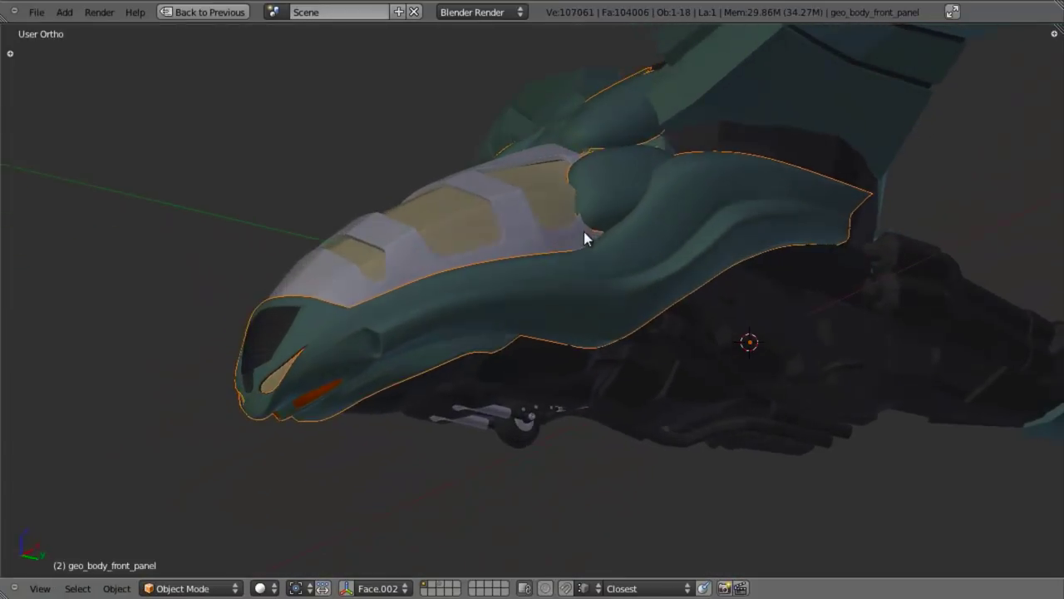
Select two front vertices of the loop below the middle crease in side view and edge slide them up towards the crease
key(KP_3)
scroll(914, 233, up, 1)
shift+middle_drag(956, 220, 693, 351)
scroll(693, 351, up, 1)
shift+middle_drag(257, 517, 689, 242)
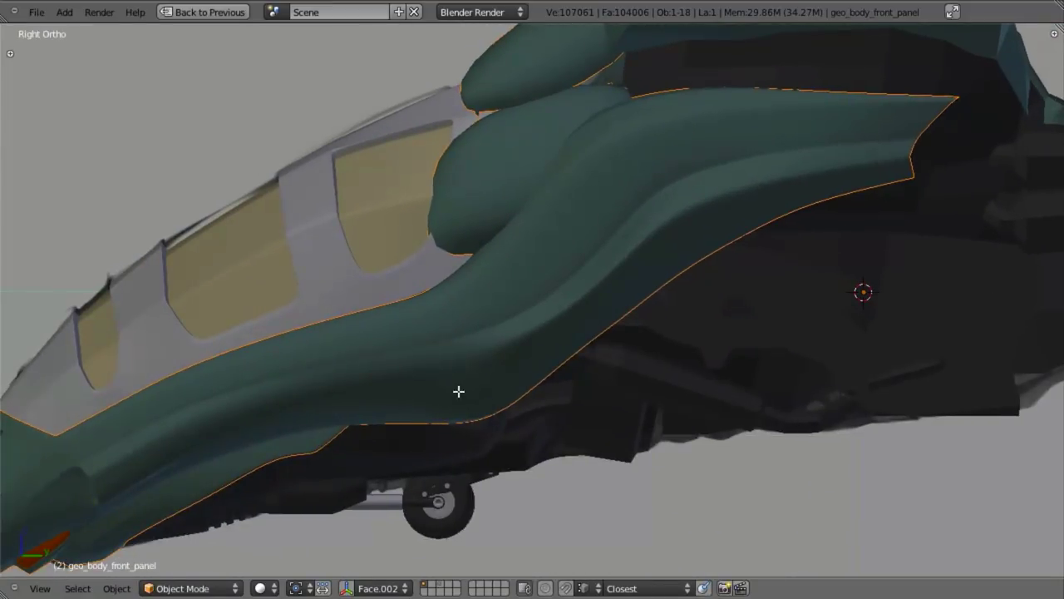
key(Tab)
alt+right_click(355, 379)
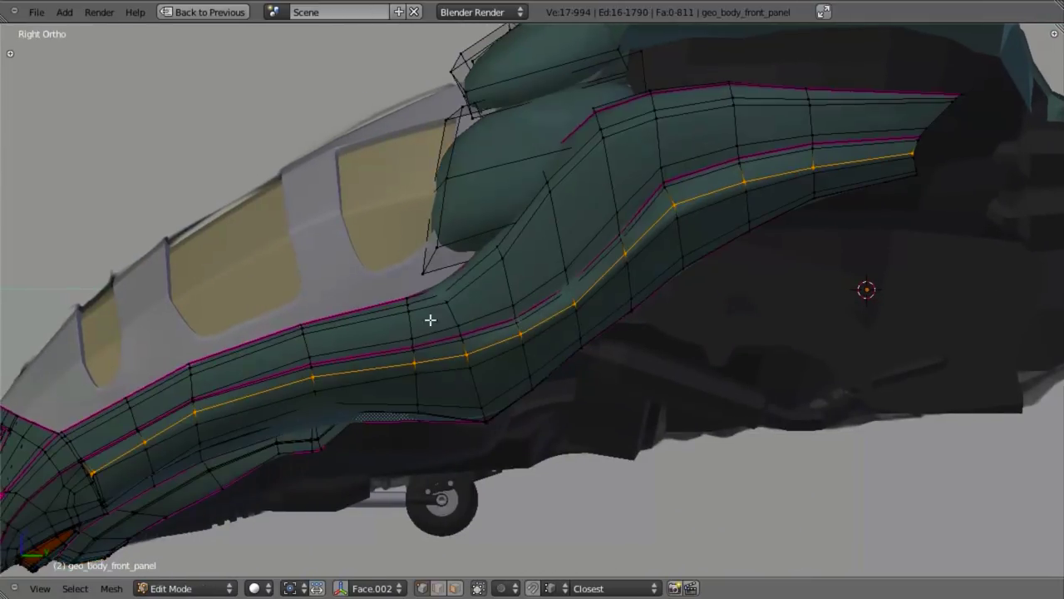
scroll(368, 367, up, 1)
shift+middle_drag(259, 453, 373, 365)
key(a)
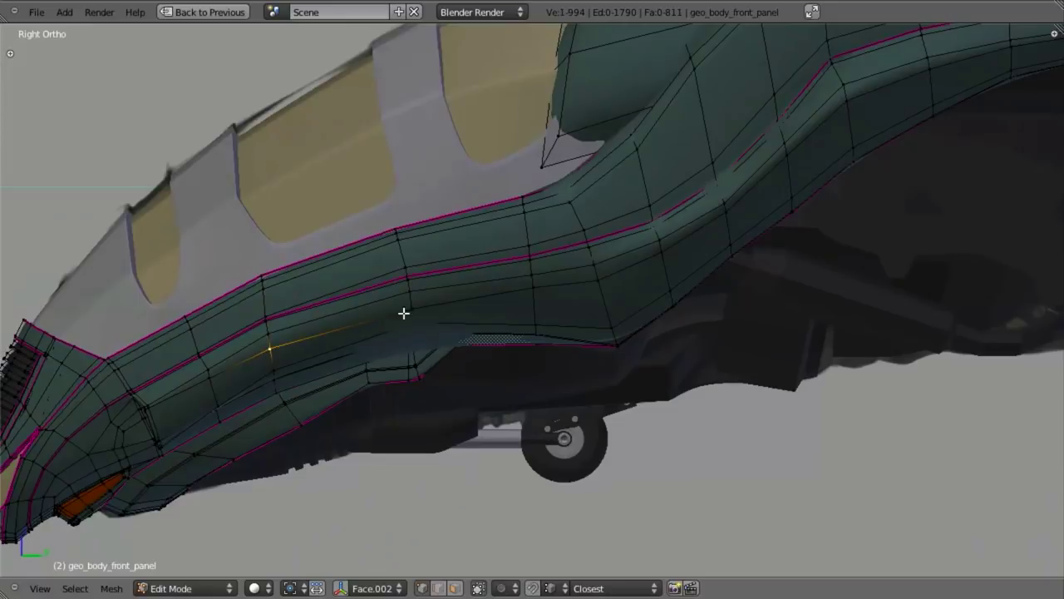
key(ctrl+e)
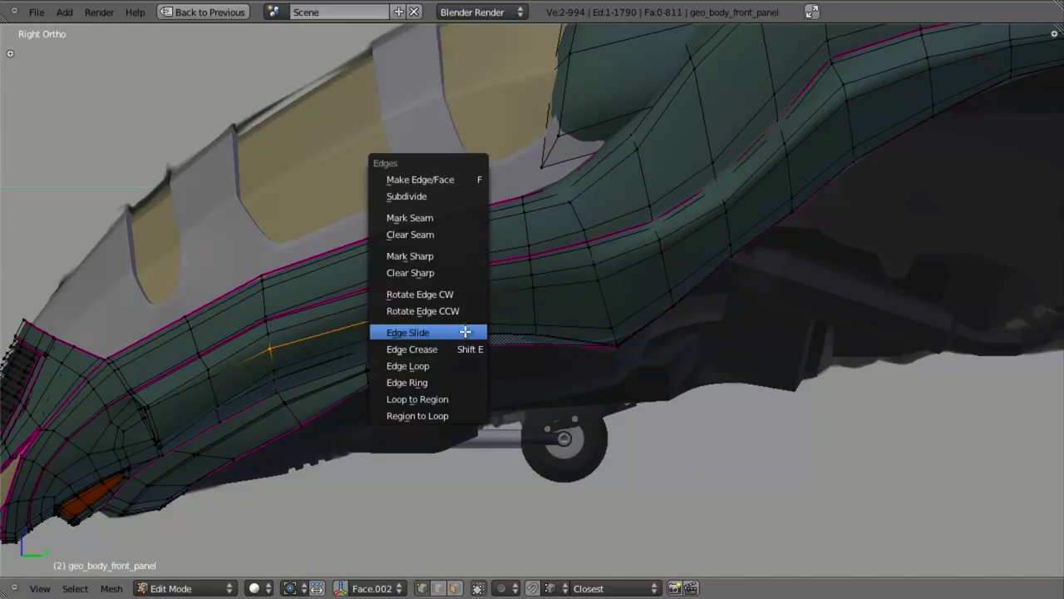
click(465, 331)
click(464, 317)
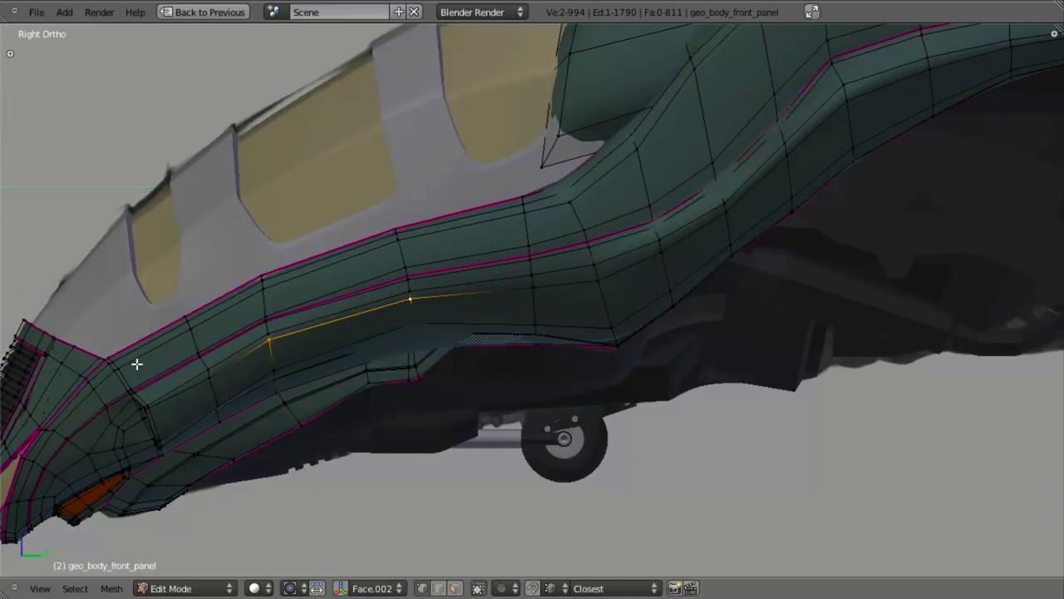
Move the loop's next vertex forward up along Z, edge slide its three lower-bend vertices towards the crease, and check the shading
key(g)
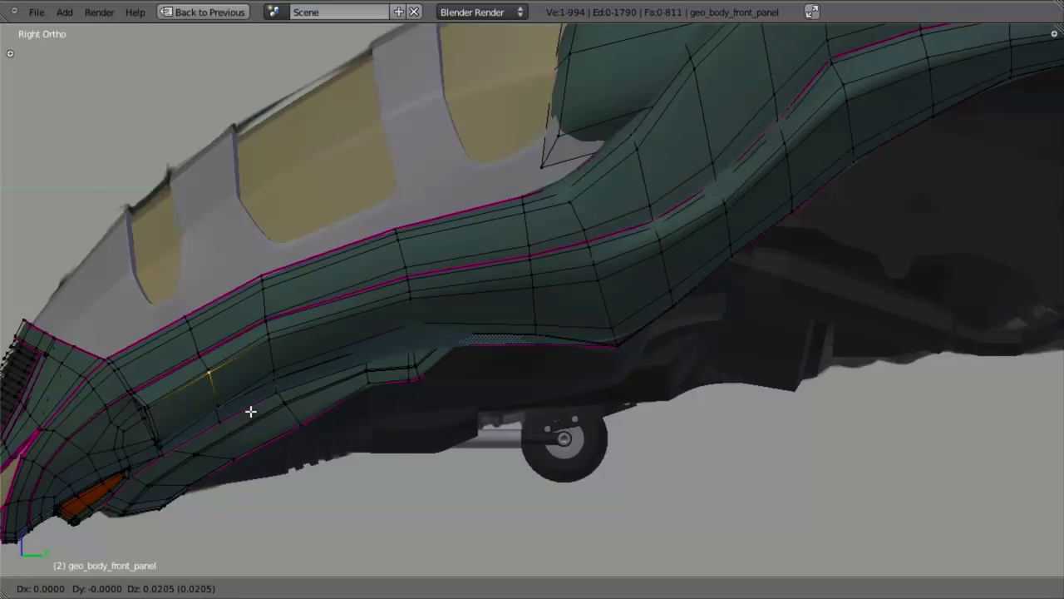
click(262, 406)
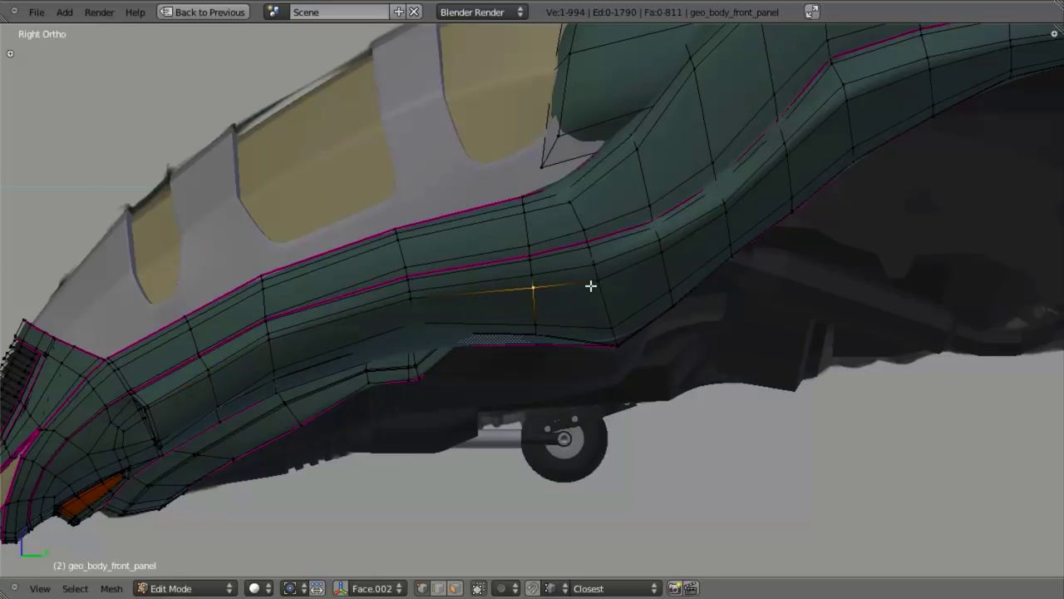
key(g)
key(g)
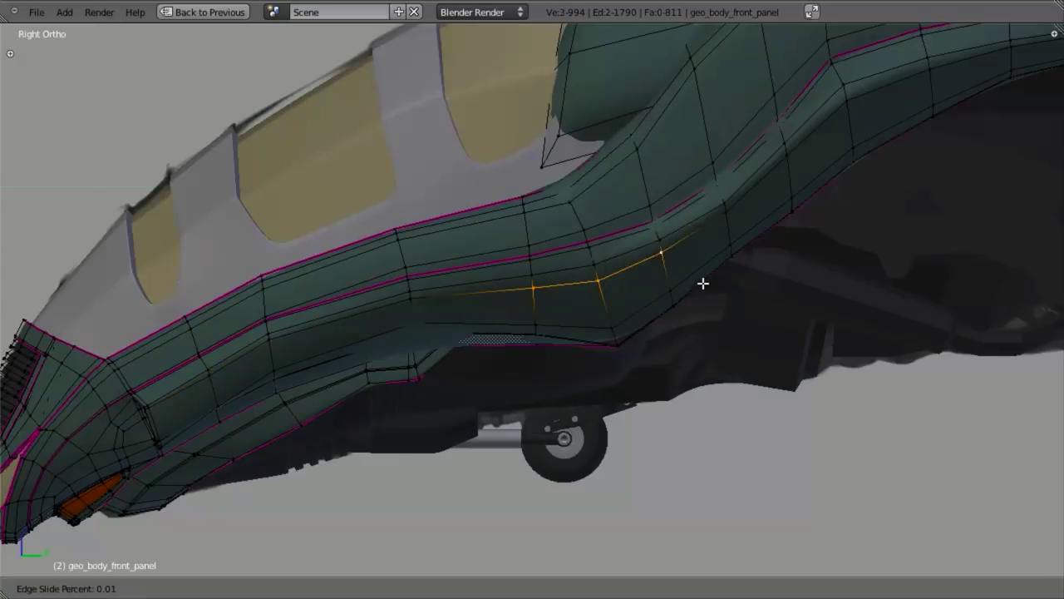
click(704, 274)
key(Tab)
scroll(427, 361, down, 4)
middle_drag(426, 361, 619, 246)
scroll(620, 247, up, 3)
Move the vertex just inside the lower border at the lower bend along X and check the shading in Object Mode
key(Tab)
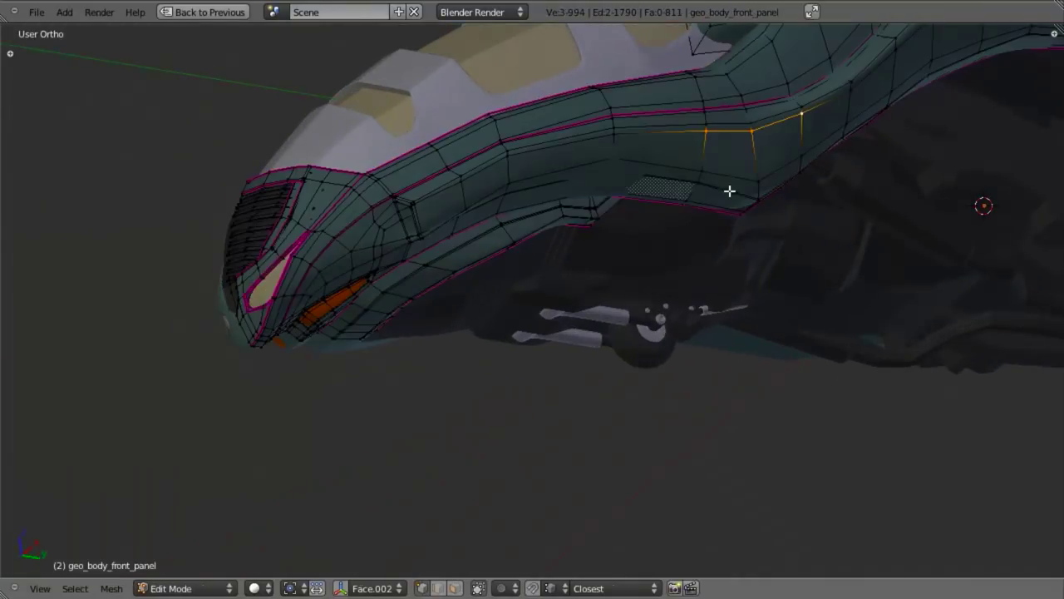
mouse_move(721, 200)
middle_down()
mouse_move(762, 252)
mouse_move(736, 149)
mouse_move(737, 205)
middle_up()
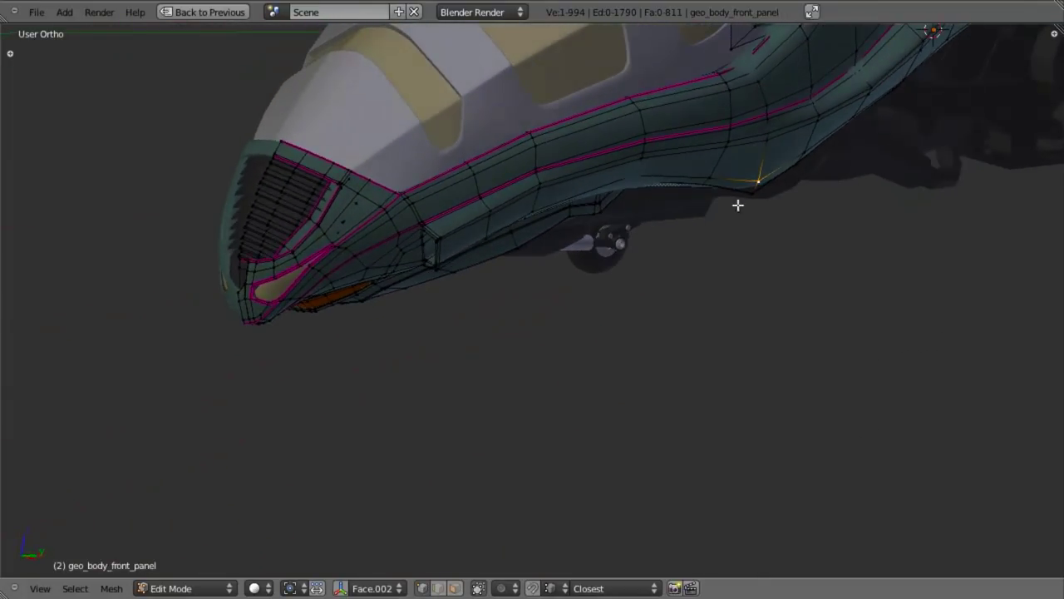
key(g)
key(x)
click(783, 165)
key(Tab)
middle_drag(690, 187, 507, 143)
scroll(506, 148, down, 4)
middle_drag(491, 266, 719, 253)
Move the lower-border vertices one column before the panel's rear end down about 0.074 in side wireframe view to match the reference contour
key(KP_3)
scroll(720, 255, up, 4)
key(z)
shift+middle_drag(898, 162, 550, 325)
scroll(550, 325, up, 4)
scroll(550, 325, up, 1)
key(Tab)
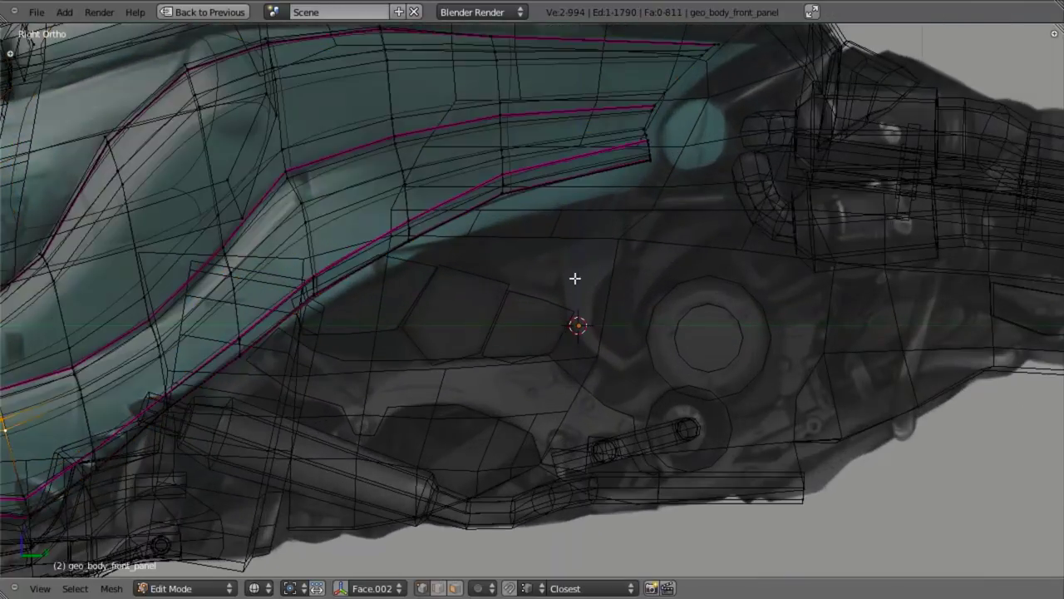
shift+middle_drag(633, 241, 611, 330)
scroll(612, 329, up, 3)
scroll(663, 236, down, 4)
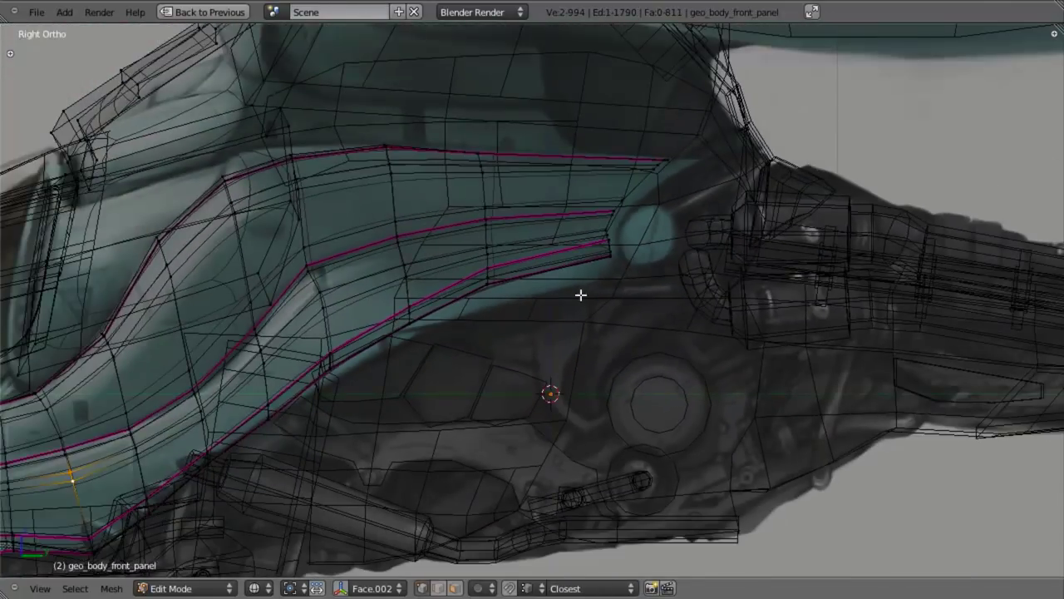
scroll(476, 308, up, 3)
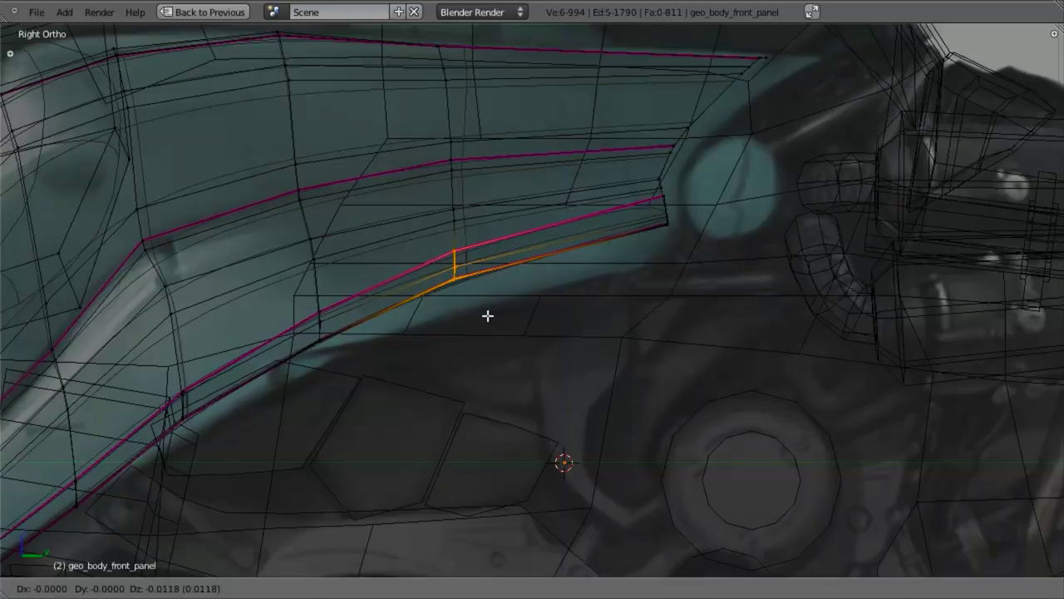
key(z)
key(z)
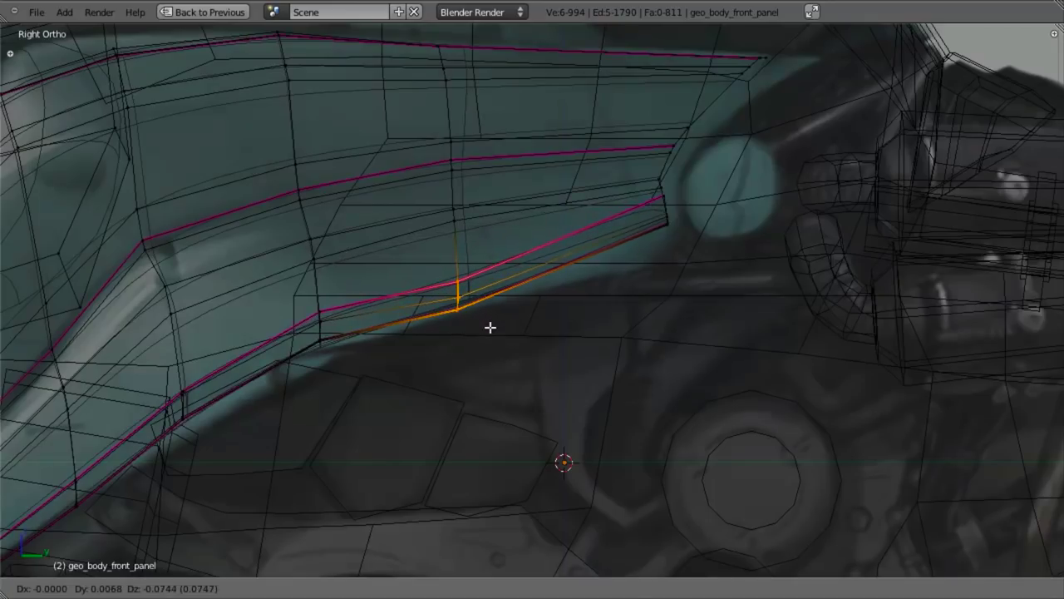
key(a)
Box select the lower-border vertices one column further forward and move them down about 0.03 along Z onto the reference contour
drag(294, 306, 353, 383)
key(g)
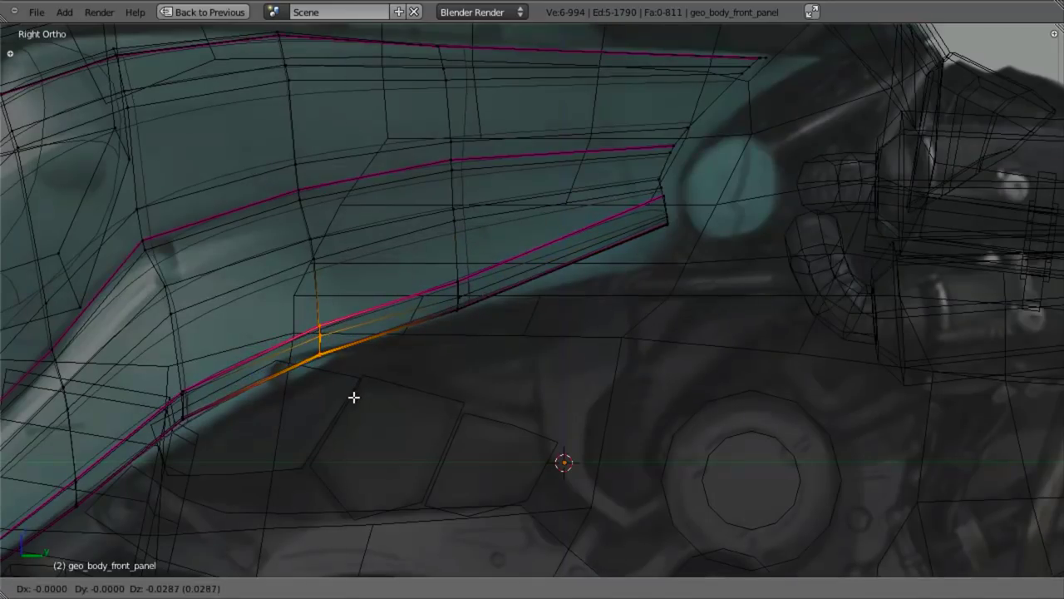
click(355, 396)
key(a)
Box select the lower-border vertices at the panel's rear corner and move them down and slightly forward to match the reference
key(b)
drag(650, 187, 723, 304)
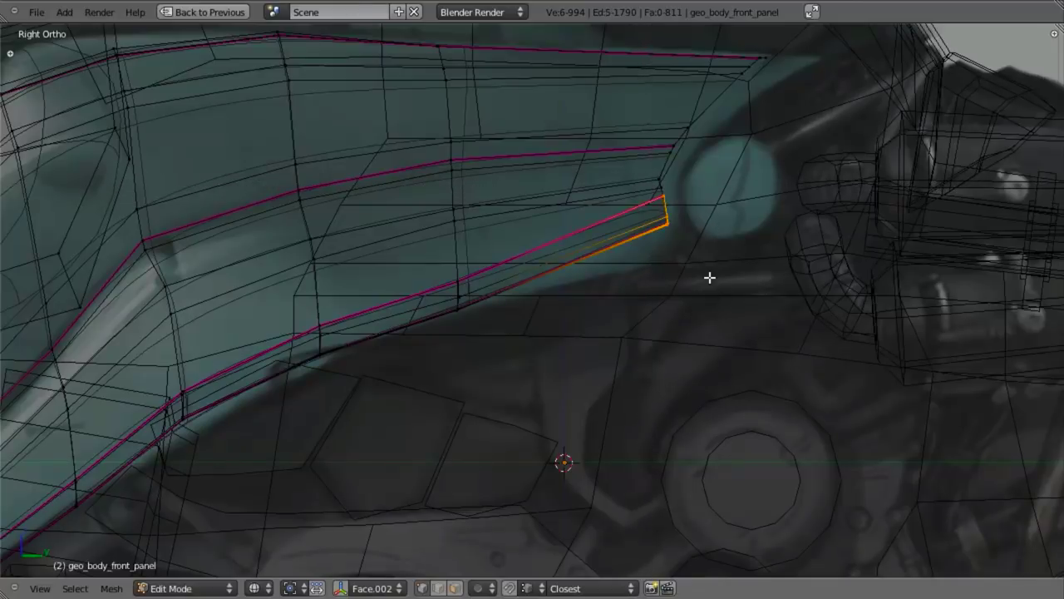
key(g)
click(691, 321)
key(a)
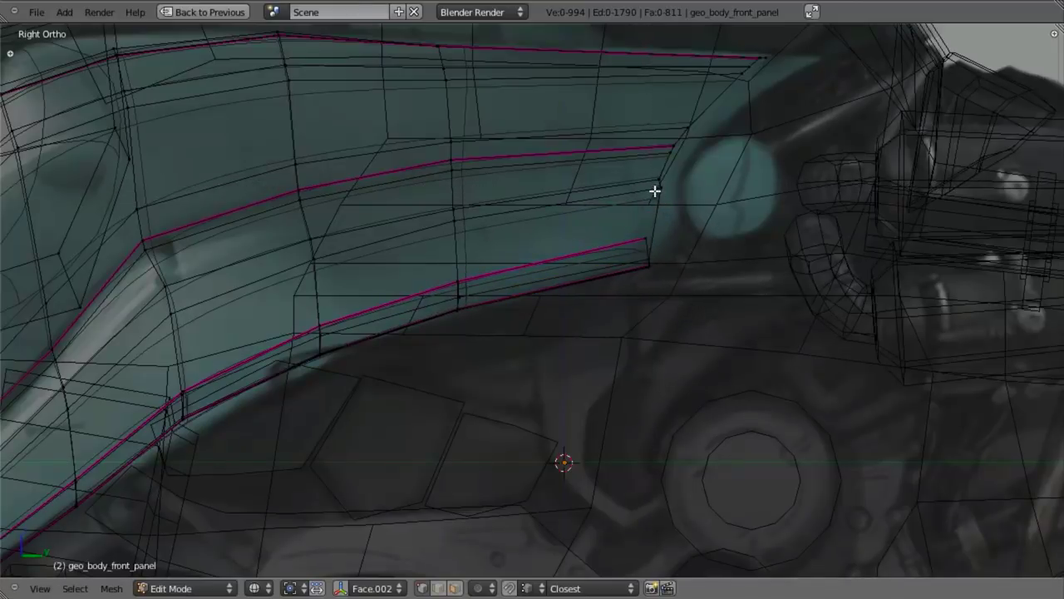
Box select the two rear-end vertices between the middle and lower creases, move them rearward, and rotate them to follow the reference edge
drag(687, 211, 688, 211)
key(g)
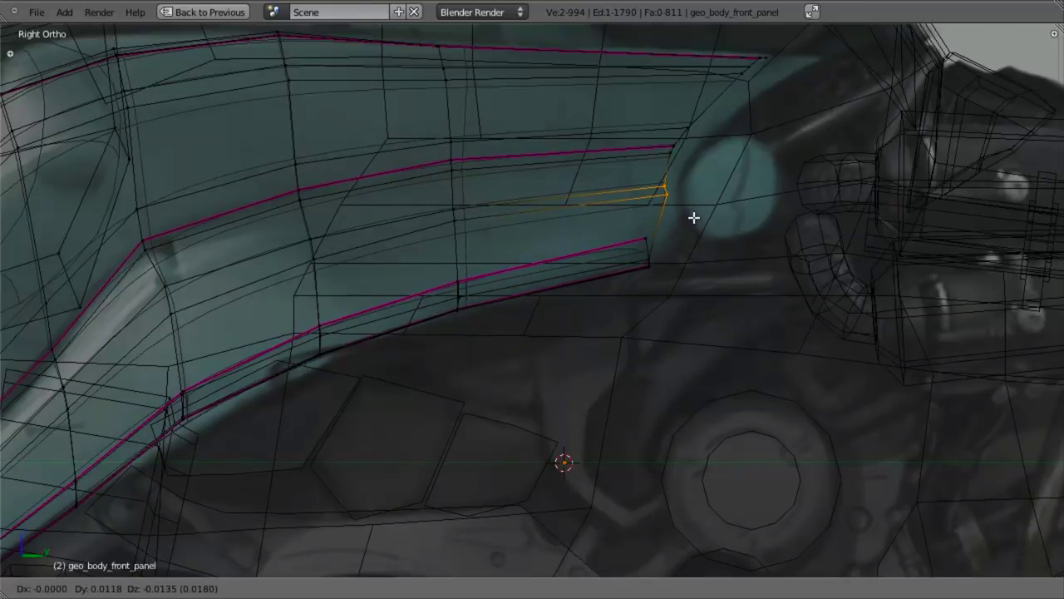
click(703, 210)
key(r)
click(685, 223)
Move the vertices at the middle crease's rear end and the vertex just above it rearward onto the reference outline
key(a)
key(b)
drag(669, 131, 717, 181)
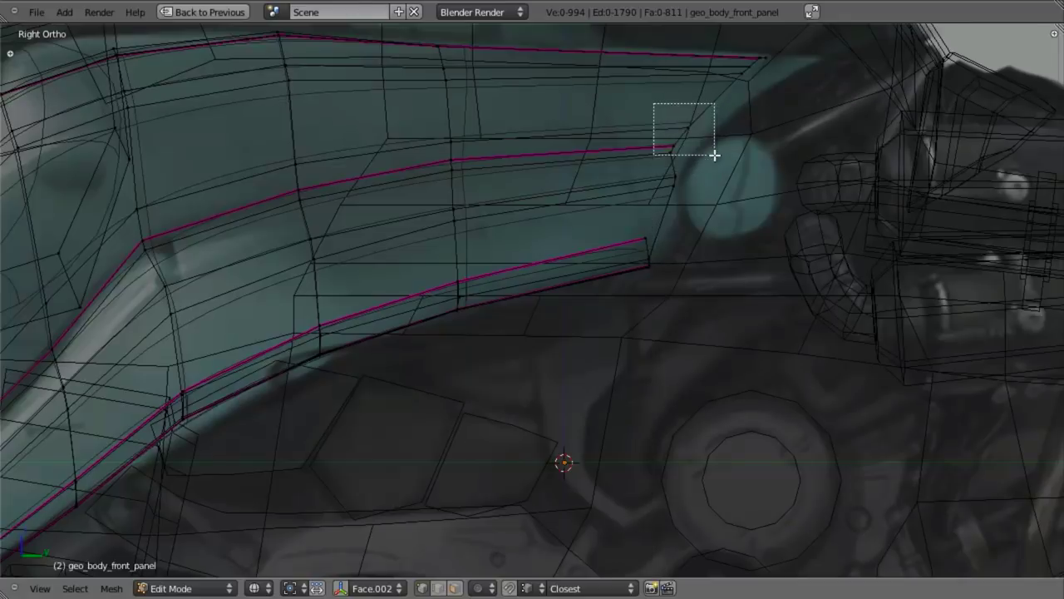
drag(715, 155, 716, 156)
key(g)
click(732, 156)
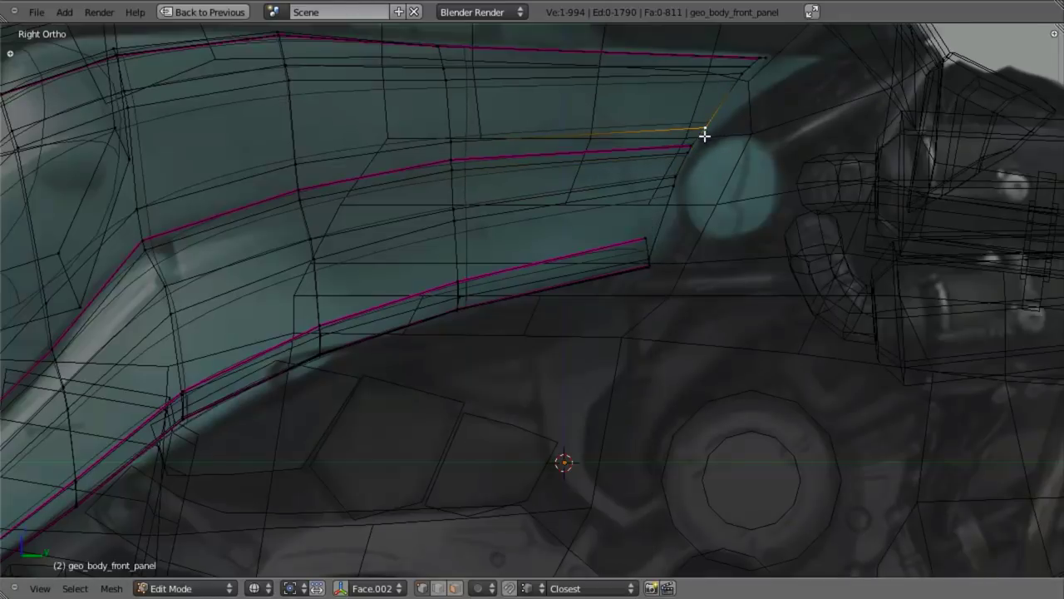
key(g)
click(723, 141)
Box select the vertices at the panel's upper rear tip, move them rearward, and rotate them towards the reference outline
key(a)
key(b)
drag(720, 41, 786, 92)
key(g)
click(900, 111)
key(r)
click(883, 135)
key(g)
click(879, 140)
Scale the upper rear tip vertices along Y and reposition them so the tip follows the reference's slanted edge
key(s)
key(y)
click(919, 149)
key(g)
click(910, 135)
key(s)
key(y)
click(891, 120)
key(g)
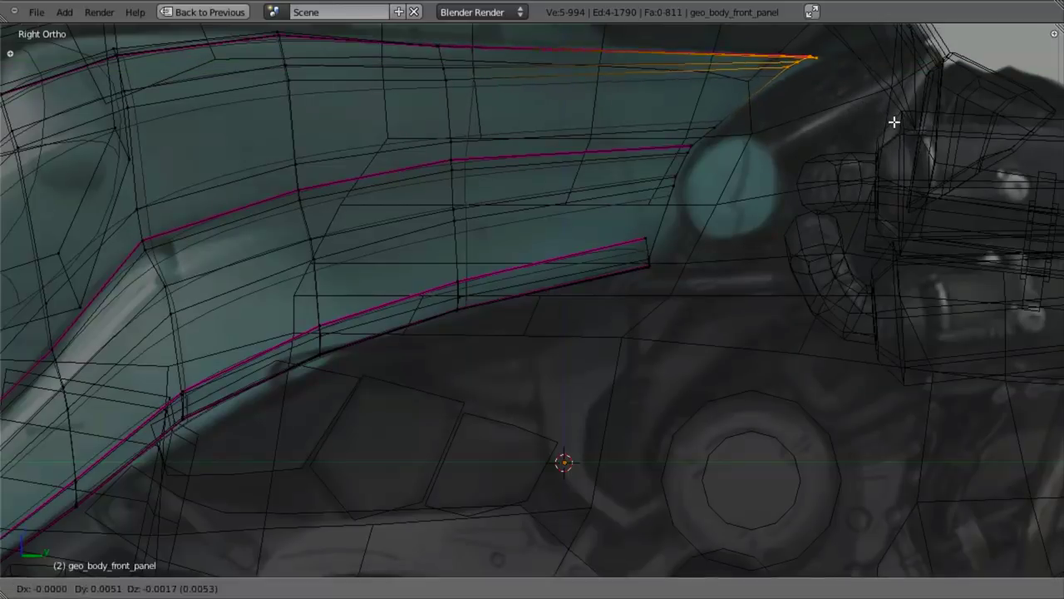
click(897, 123)
Select the two vertices just below the upper rear tip and move them about 0.006 onto the slanted outline
key(a)
shift+right_click(788, 70)
key(g)
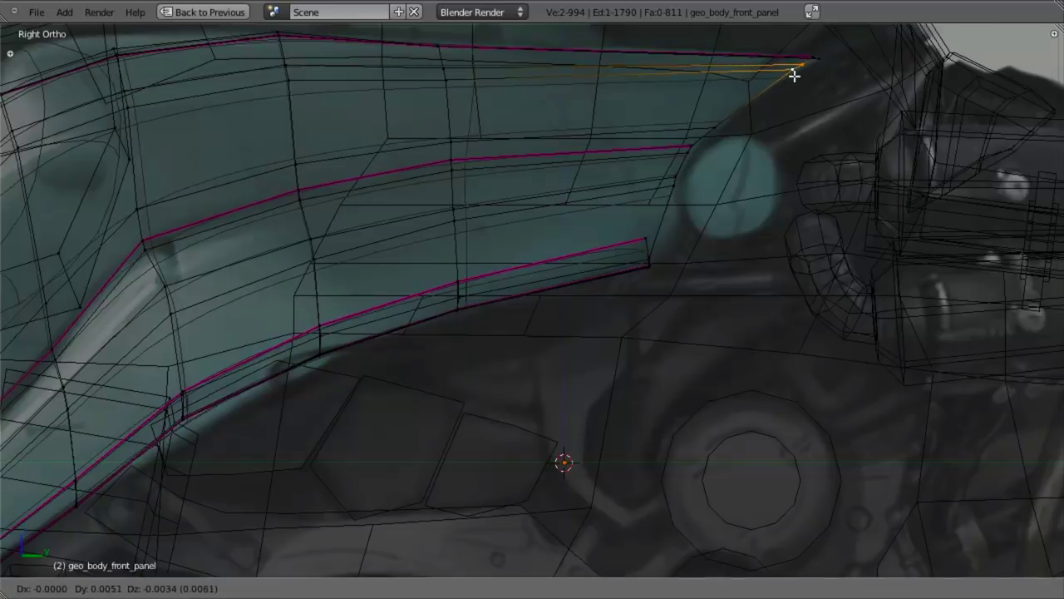
click(796, 77)
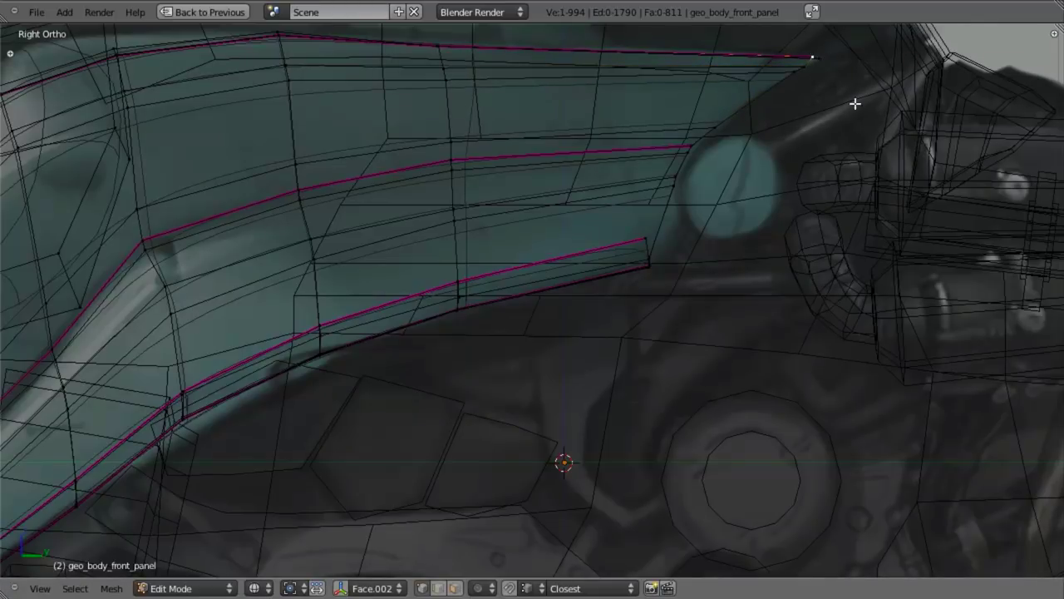
Box select the two vertices at the upper crease's rear tip and move them about 0.013 rearward
shift+middle_drag(850, 106, 727, 211)
scroll(732, 212, up, 4)
shift+middle_drag(831, 46, 765, 176)
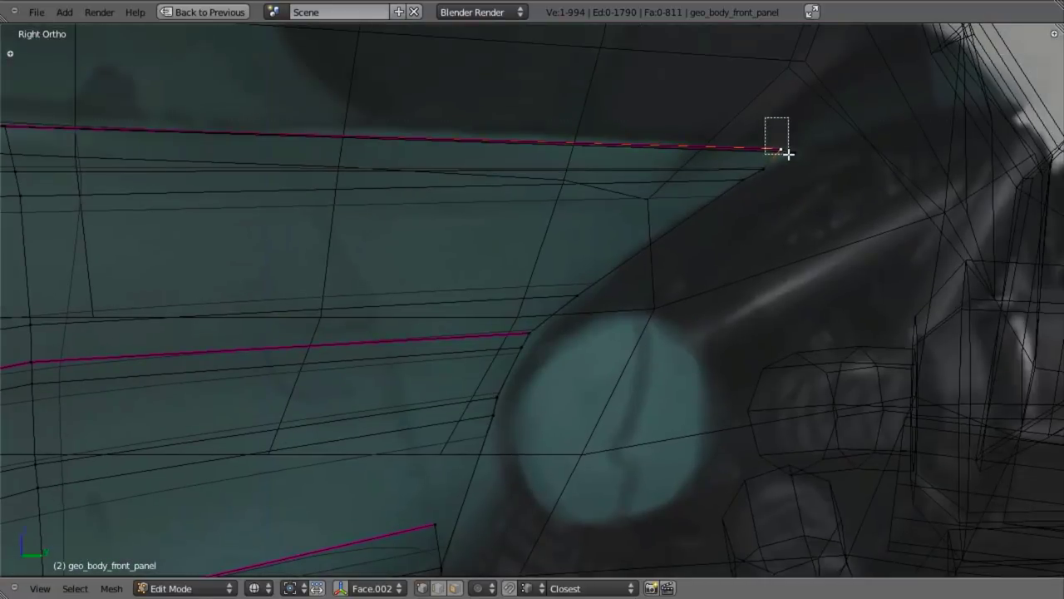
drag(789, 154, 793, 163)
key(g)
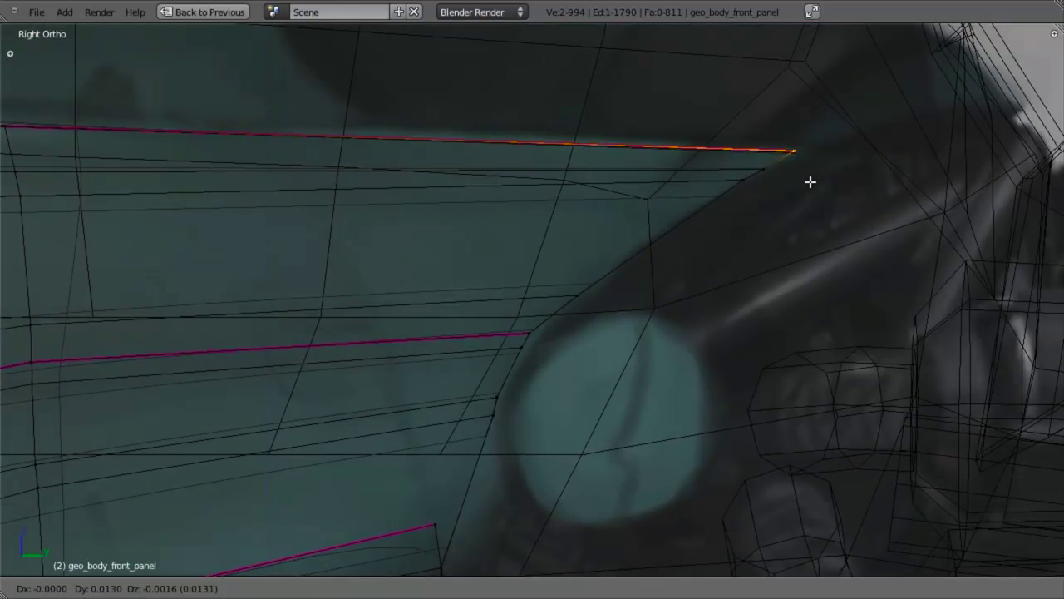
click(811, 182)
Fine-tune the rear-end vertices around the middle crease by moving and rotating them onto the reference curve beside the round light
shift+middle_drag(554, 312, 580, 227)
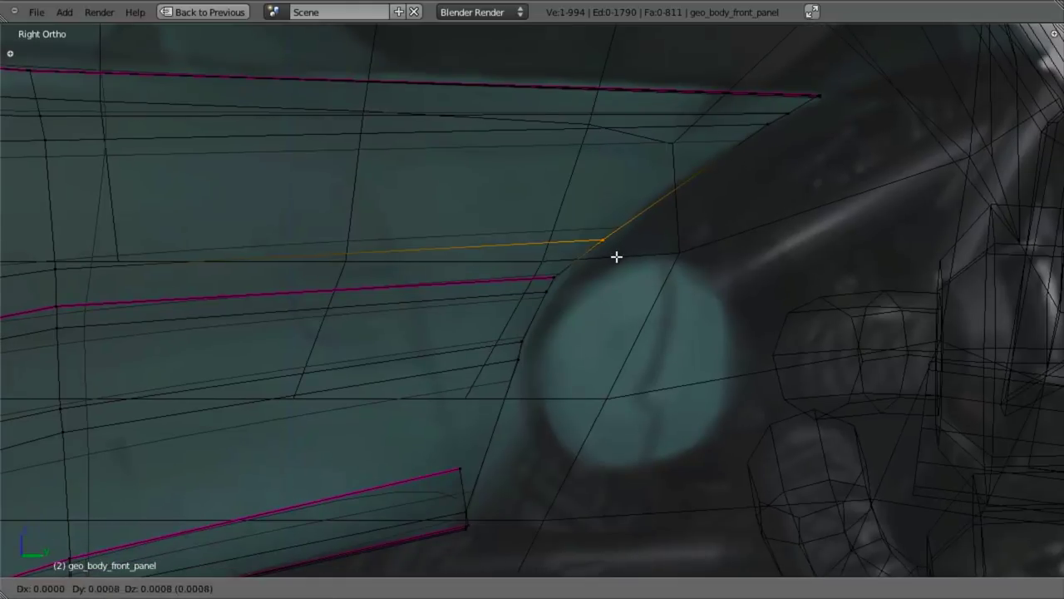
drag(555, 305, 557, 305)
key(g)
click(560, 305)
key(r)
click(555, 309)
key(g)
click(583, 349)
Compare the panel's rear outline and surface with the side reference in solid and wireframe views
mouse_move(541, 430)
shift+middle_down()
mouse_move(582, 361)
mouse_move(774, 301)
mouse_move(655, 305)
shift+middle_up()
key(z)
key(a)
key(z)
scroll(528, 377, down, 3)
key(z)
scroll(552, 373, down, 5)
scroll(602, 314, up, 3)
key(z)
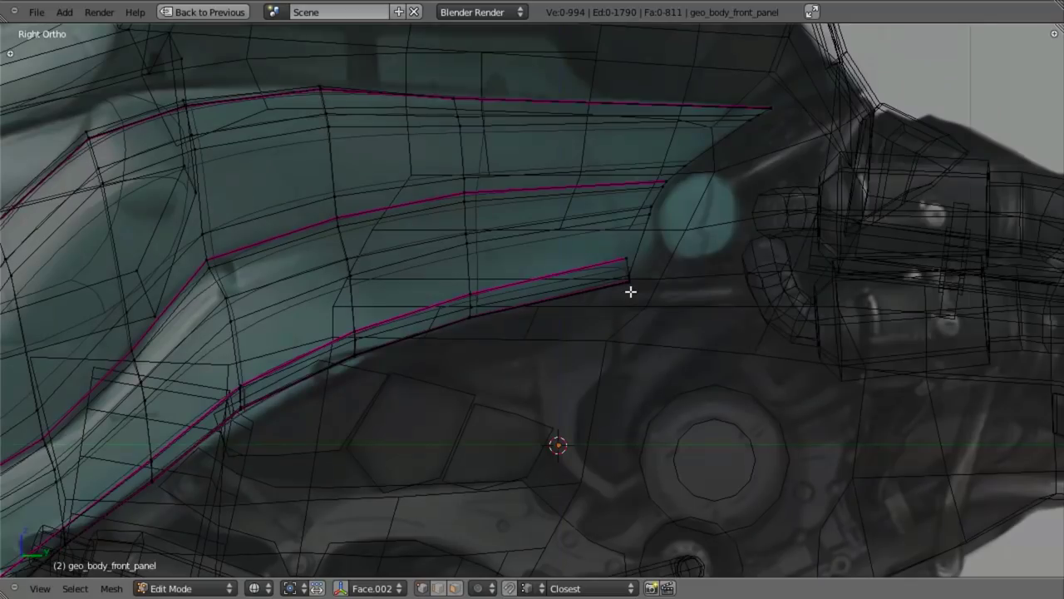
scroll(628, 293, down, 4)
key(z)
shift+middle_drag(465, 358, 744, 245)
shift+middle_drag(815, 213, 582, 319)
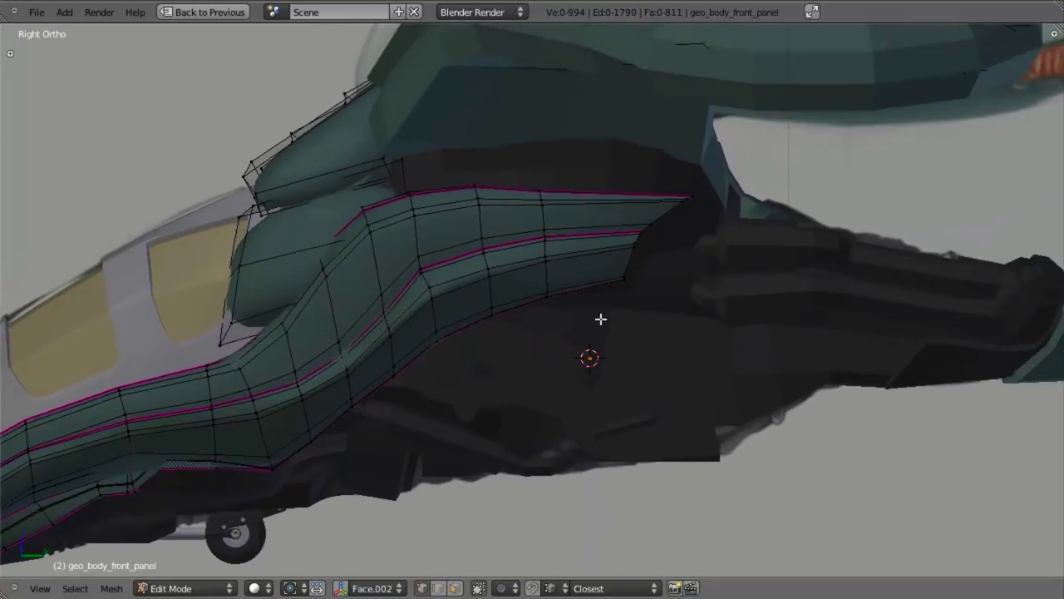
scroll(619, 307, up, 4)
scroll(732, 283, up, 4)
shift+middle_drag(918, 213, 724, 321)
key(z)
scroll(586, 293, down, 3)
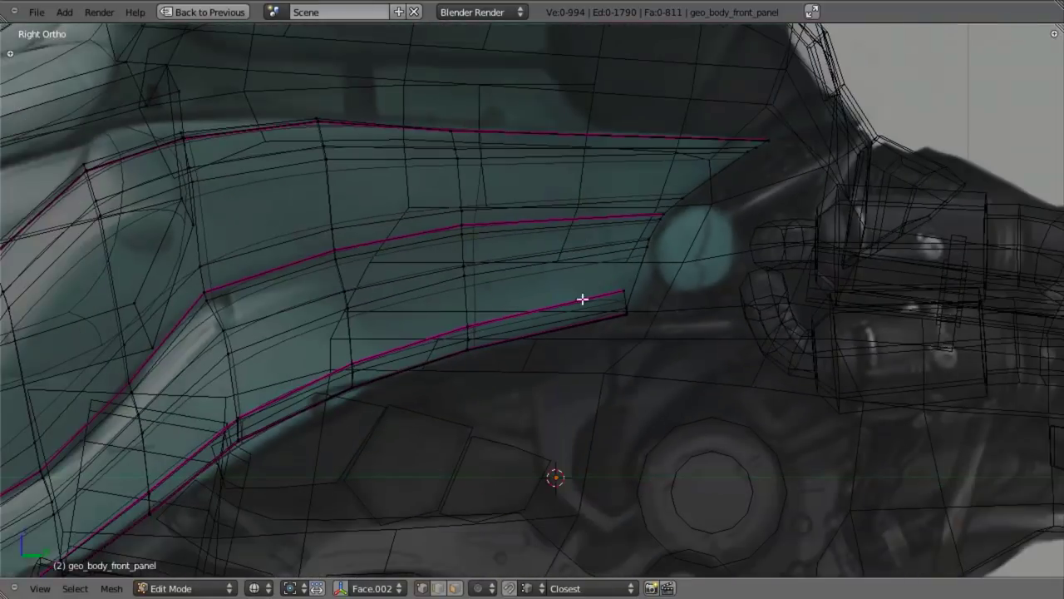
key(z)
Edge slide the loop between the middle and lower creases, and move its rear-end vertex onto the reference outline
key(ctrl+e)
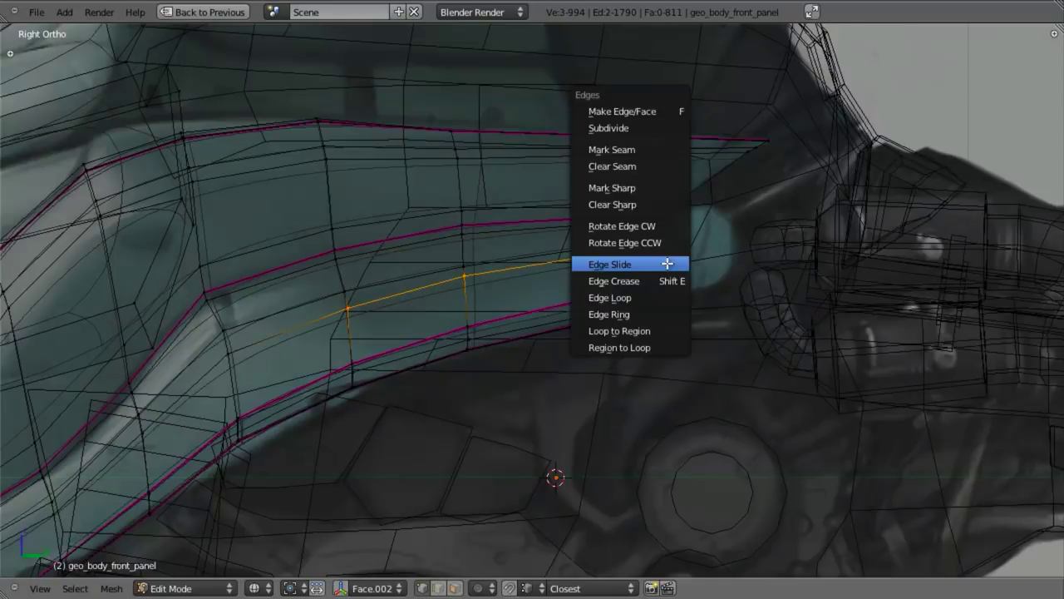
click(670, 266)
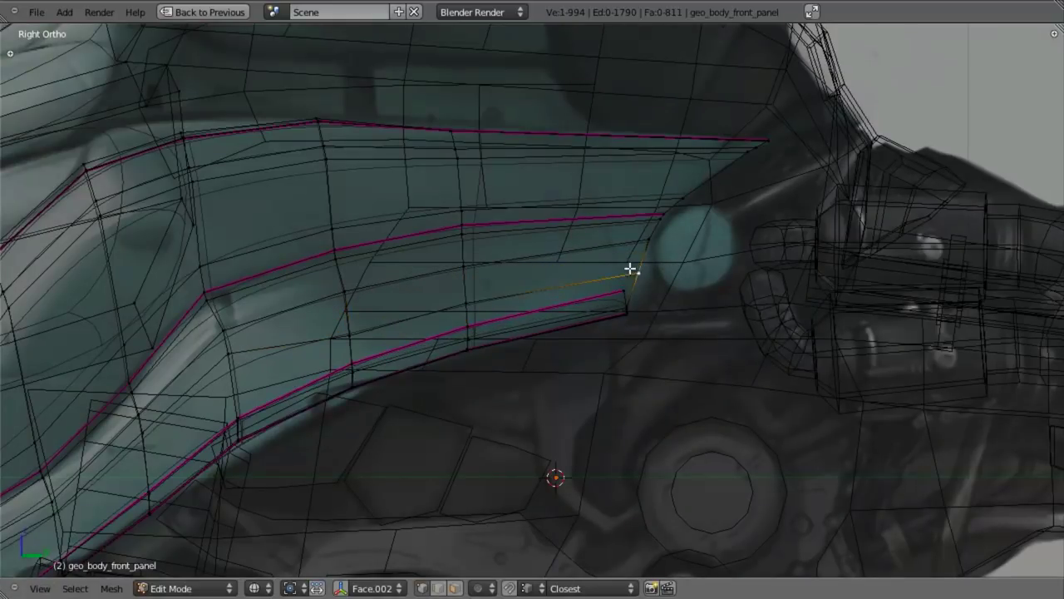
click(694, 293)
Adjust the depth of the rear-end vertex on the loop above the lower crease by moving it along global X
key(z)
key(z)
key(z)
middle_drag(530, 309, 689, 266)
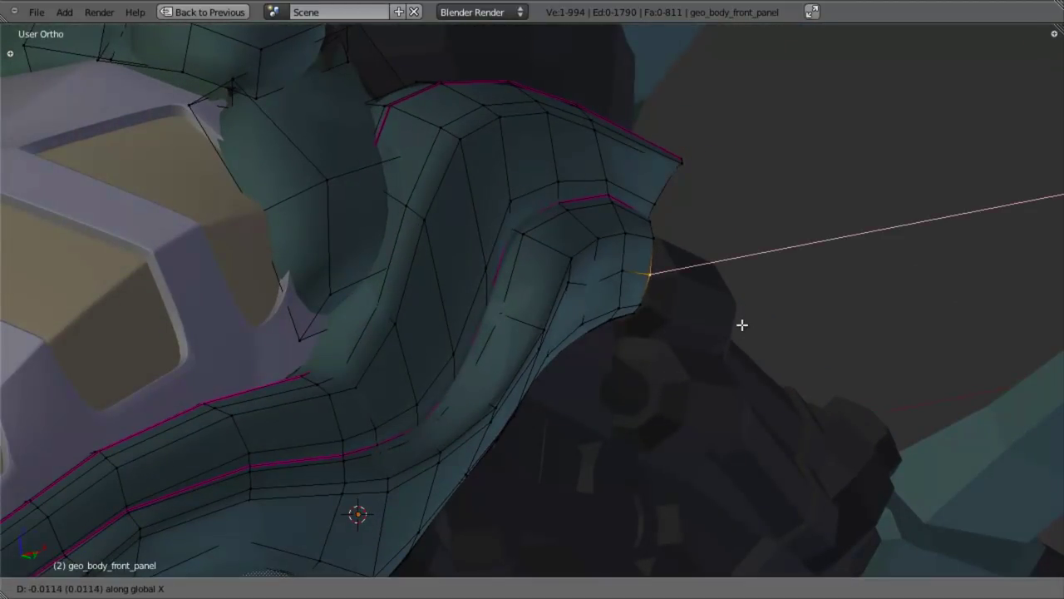
click(740, 318)
key(g)
key(x)
click(625, 272)
Move the neighbouring vertex near the panel's lower rear end along X to even out the surface
key(a)
right_click(619, 302)
key(g)
key(x)
click(618, 302)
Move another vertex near the lower rear end along X and check the panel's shading in Object Mode
key(a)
right_click(601, 285)
middle_drag(644, 290, 606, 298)
key(g)
key(x)
click(655, 290)
key(Tab)
scroll(681, 333, down, 3)
middle_drag(682, 333, 577, 342)
key(KP_3)
shift+middle_drag(493, 427, 563, 407)
key(Tab)
scroll(499, 401, up, 2)
key(z)
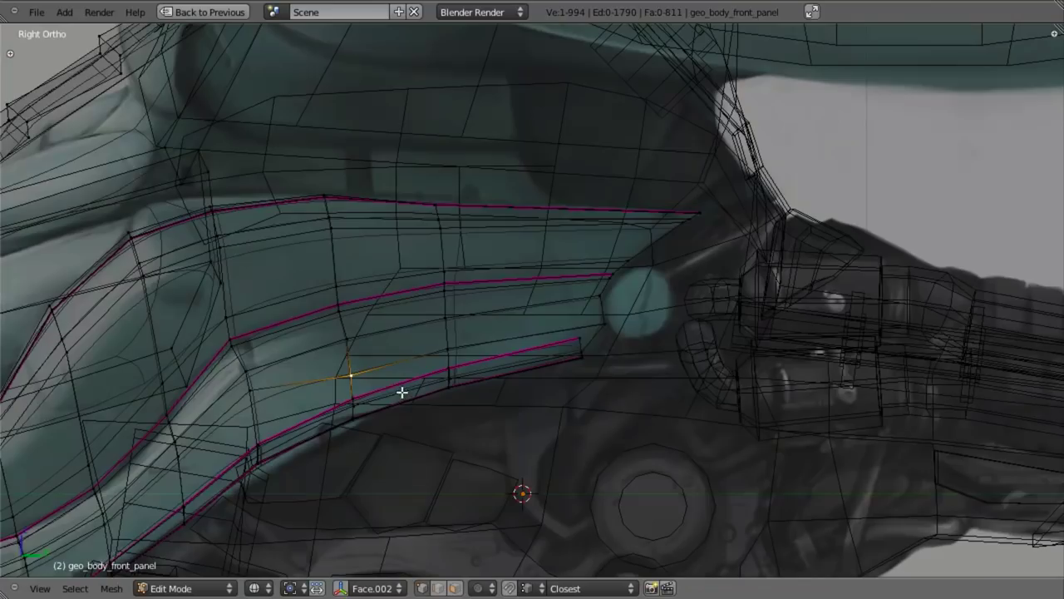
key(z)
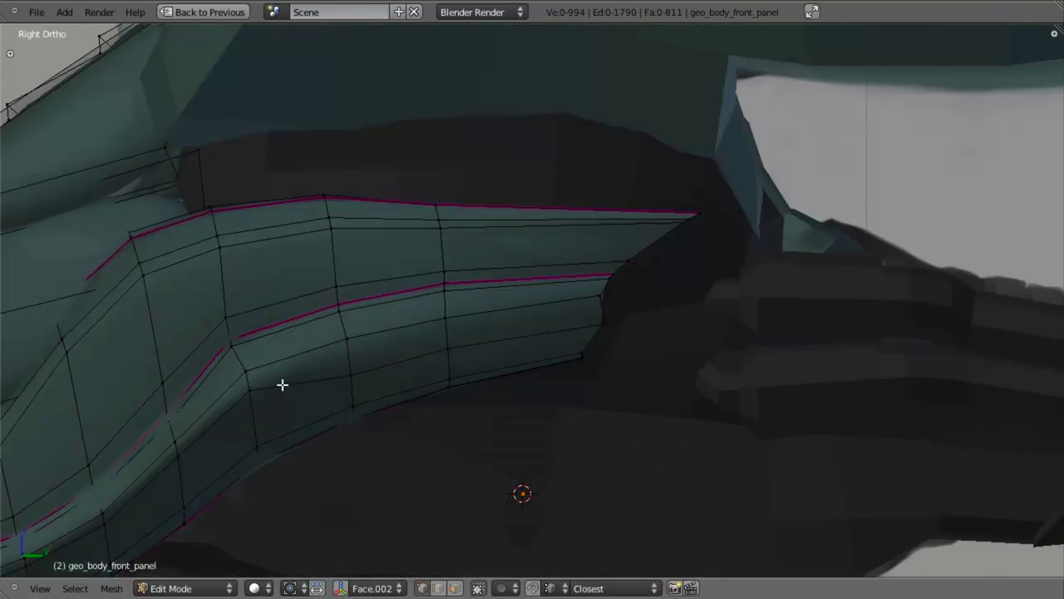
key(g)
middle_drag(366, 409, 226, 416)
key(g)
key(x)
right_click(228, 416)
Inspect the smoothed panel's rear end in Object Mode against the side reference
middle_drag(341, 414, 634, 324)
key(Tab)
scroll(320, 384, down, 5)
key(KP_3)
shift+middle_drag(617, 449, 642, 330)
scroll(642, 330, up, 4)
key(z)
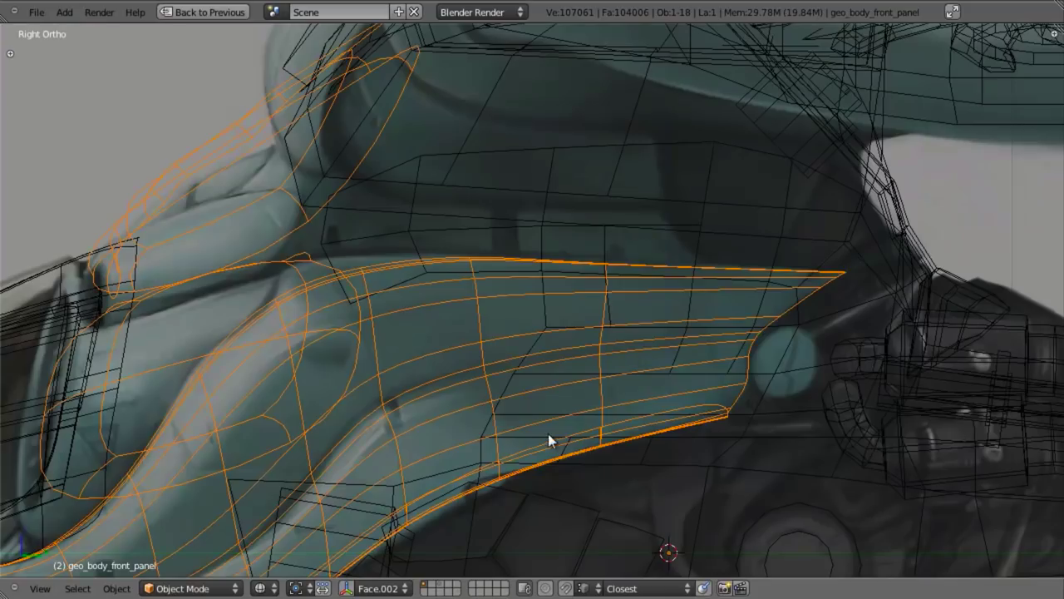
shift+middle_drag(548, 434, 565, 399)
key(z)
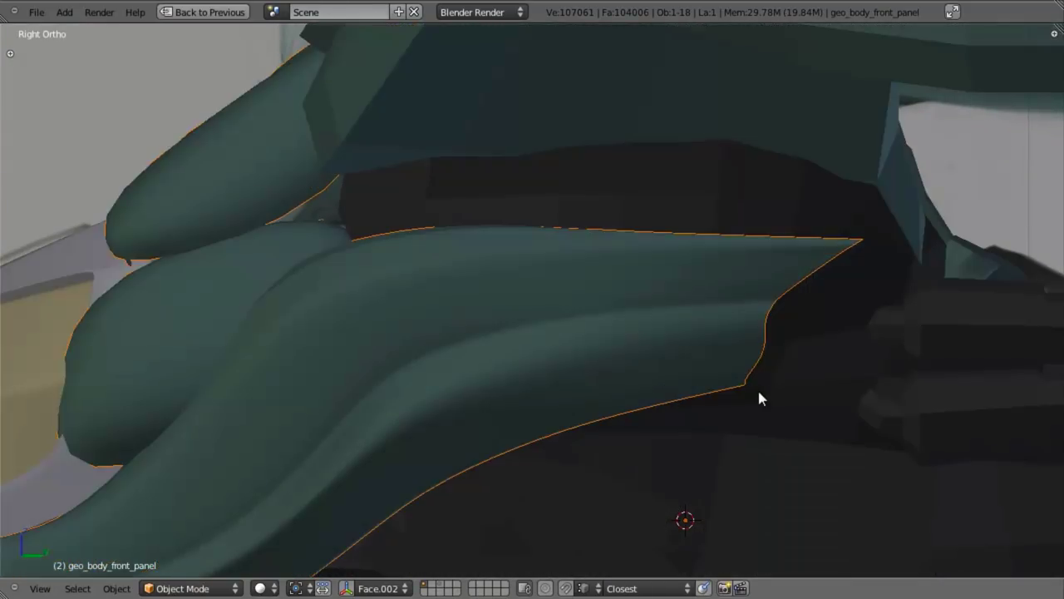
shift+middle_drag(758, 392, 691, 379)
Move the vertex at the lower crease's rear end about 0.041 rearward in side wireframe view
key(z)
scroll(691, 378, up, 3)
key(Tab)
key(z)
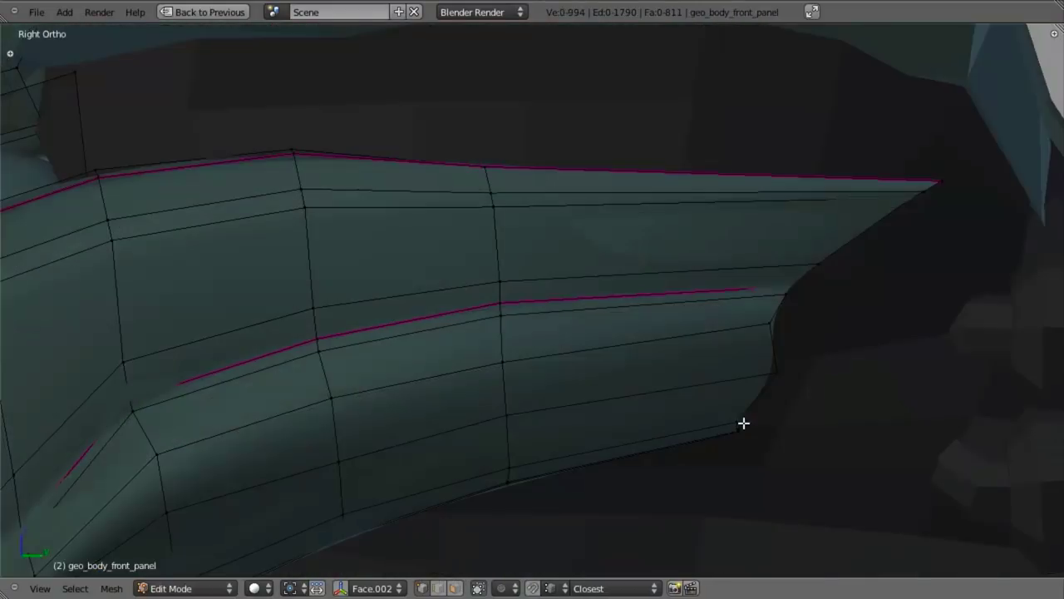
click(755, 416)
key(z)
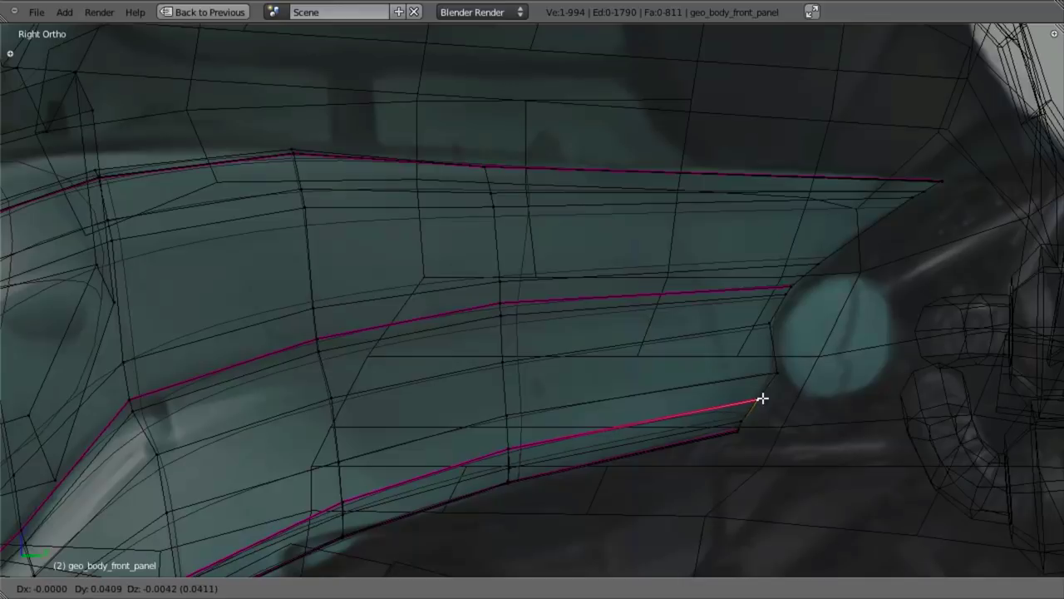
click(763, 398)
Adjust the depth of the panel's lower rear-corner vertices along X in an orbited solid view
key(z)
mouse_move(762, 407)
middle_down()
mouse_move(661, 306)
mouse_move(632, 315)
middle_up()
mouse_move(711, 361)
middle_down()
mouse_move(623, 339)
mouse_move(629, 297)
mouse_move(656, 292)
mouse_move(582, 396)
mouse_move(607, 381)
mouse_move(573, 404)
mouse_move(623, 428)
mouse_move(738, 319)
mouse_move(739, 349)
mouse_move(720, 361)
mouse_move(777, 358)
mouse_move(689, 311)
mouse_move(786, 306)
mouse_move(566, 283)
mouse_move(580, 309)
mouse_move(691, 321)
mouse_move(627, 344)
mouse_move(620, 375)
mouse_move(553, 371)
middle_up()
key(g)
key(x)
click(752, 312)
key(g)
key(x)
click(743, 352)
Edge slide the long side loop above the lower border by about 0.07 and check the shading in Object Mode
middle_drag(514, 414, 672, 221)
key(ctrl+e)
click(656, 249)
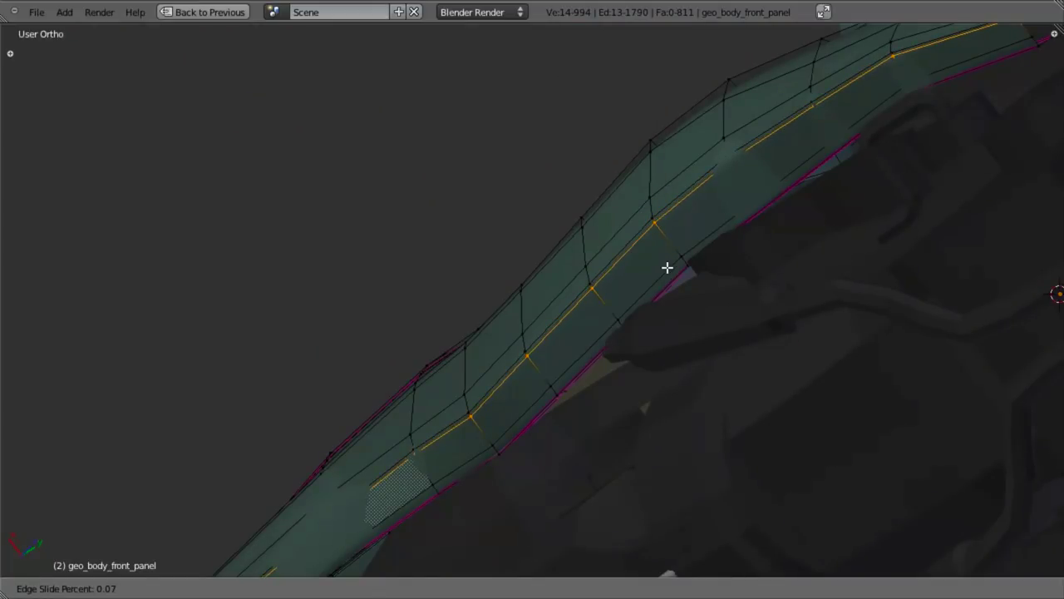
click(667, 268)
key(Tab)
scroll(517, 341, down, 6)
middle_drag(517, 342, 574, 278)
key(Tab)
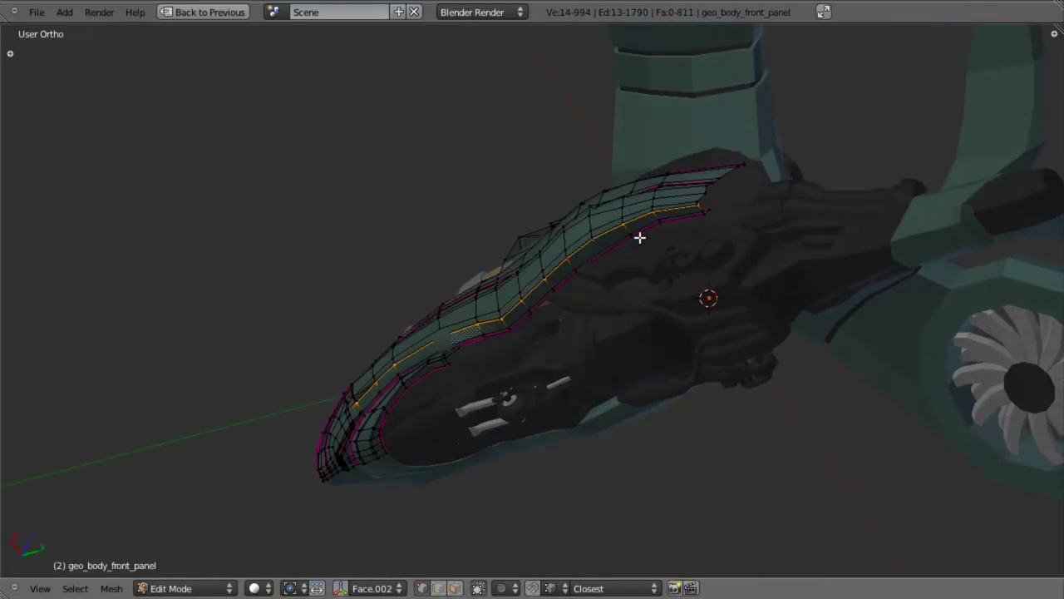
Select the rear-end border vertices from above the lower crease to the upper tip and extrude them along global X
shift+middle_drag(639, 238, 513, 316)
scroll(513, 325, up, 9)
shift+middle_drag(644, 240, 830, 59)
scroll(463, 290, up, 3)
key(a)
alt+right_click(567, 248)
scroll(387, 342, down, 7)
shift+middle_drag(401, 326, 474, 266)
middle_drag(474, 266, 549, 109)
scroll(425, 333, up, 1)
shift+middle_drag(586, 211, 497, 380)
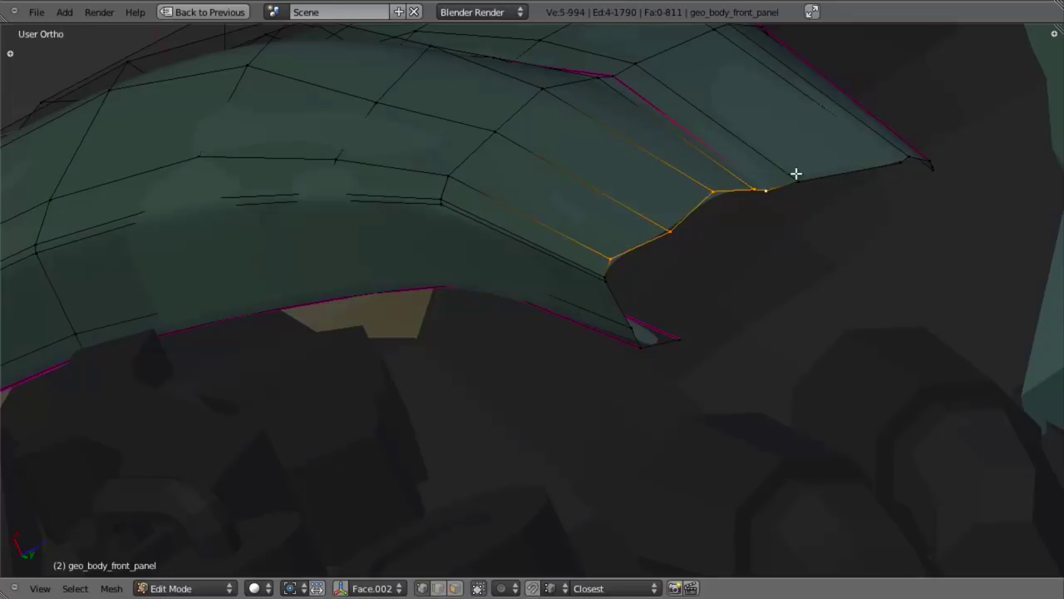
shift+right_click(906, 154)
middle_drag(856, 158, 784, 195)
middle_drag(735, 266, 736, 274)
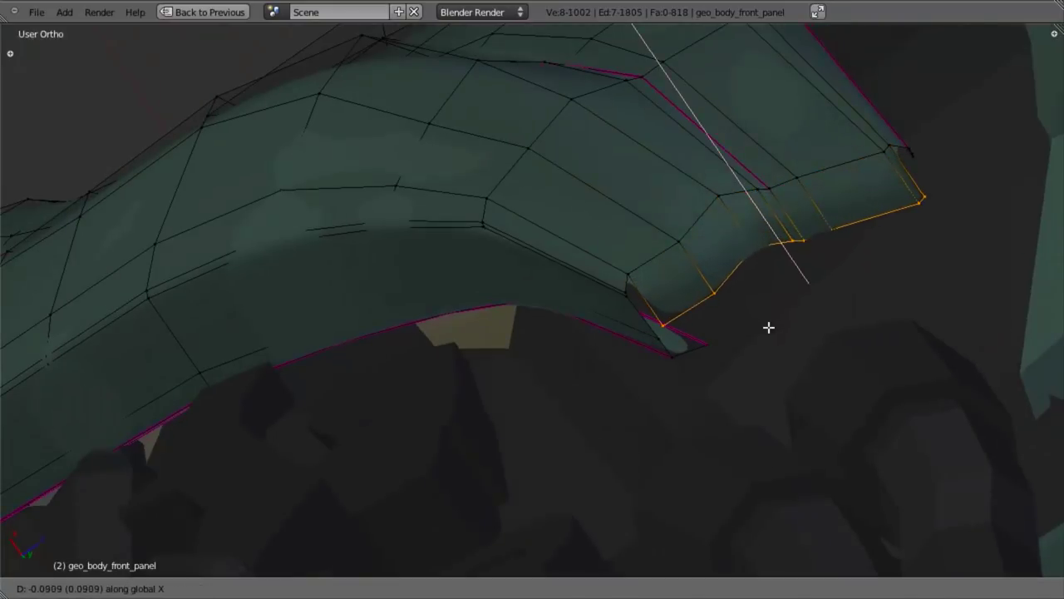
click(705, 325)
Reposition the extruded rear border vertices and display the mesh in wireframe
middle_drag(705, 325, 730, 266)
key(g)
click(647, 363)
middle_drag(648, 363, 721, 269)
key(z)
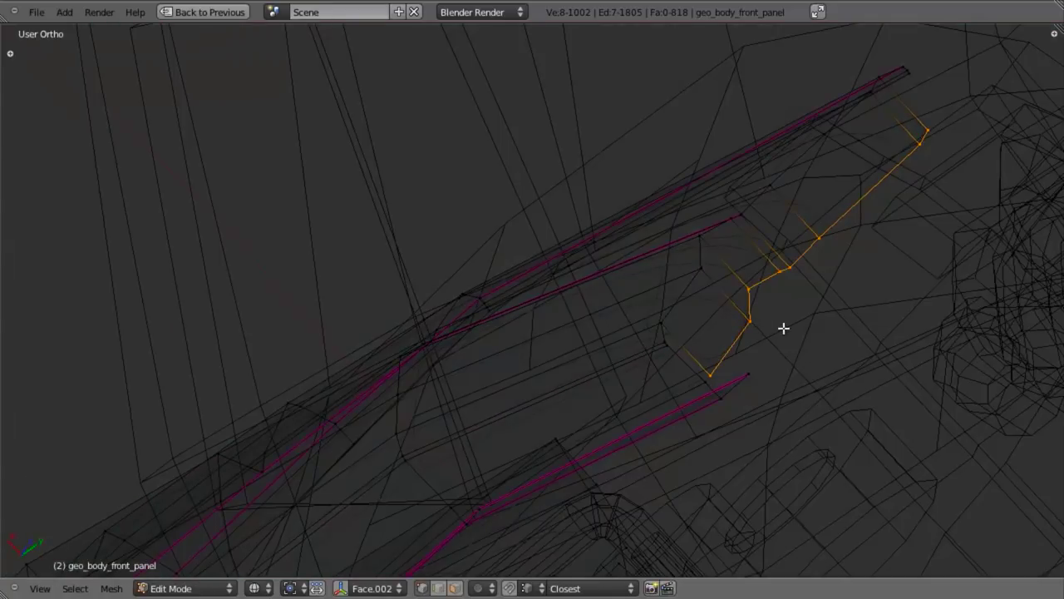
Adjust the depth of the whole extruded rear border along X in solid view, leaving nothing selected
key(Return)
key(z)
key(g)
key(x)
click(705, 383)
middle_drag(619, 306, 487, 444)
middle_drag(695, 324, 667, 378)
key(a)
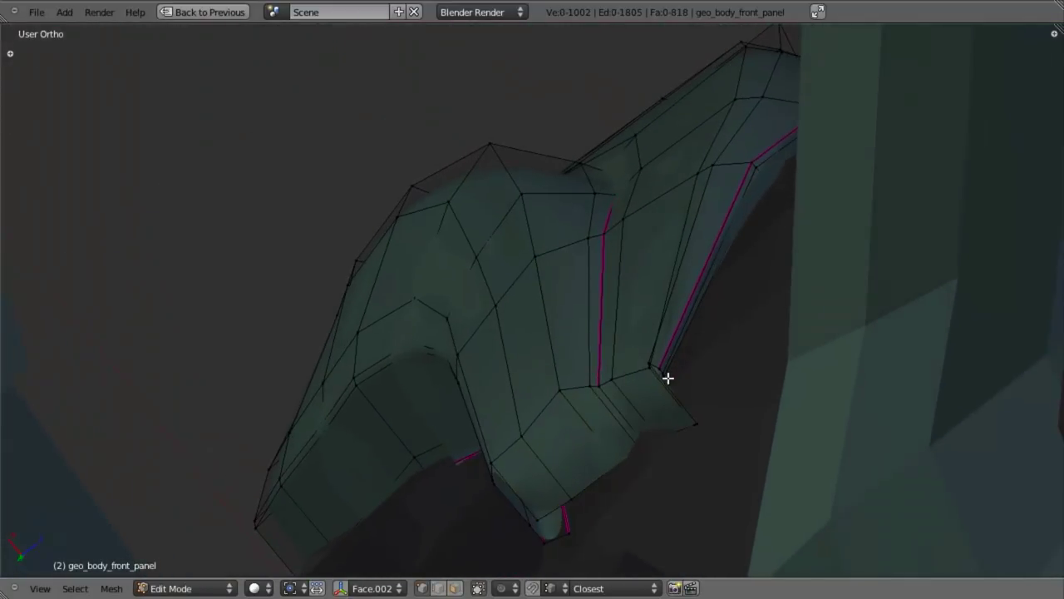
Adjust the two vertices at the extruded border's upper rear tip along X, checking them in wireframe and solid view
key(g)
key(x)
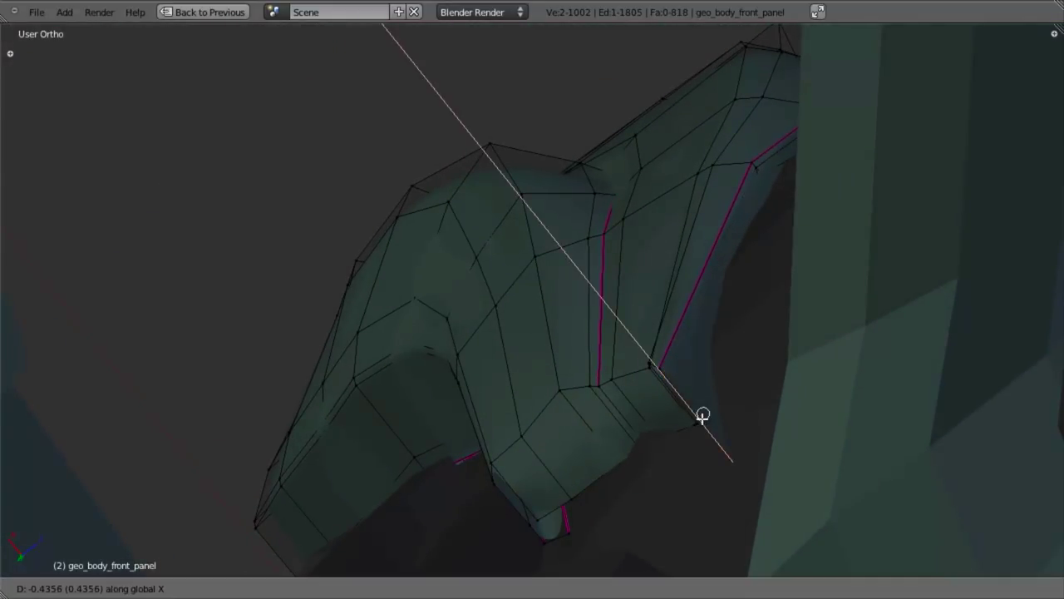
click(693, 432)
key(z)
middle_drag(734, 266, 746, 217)
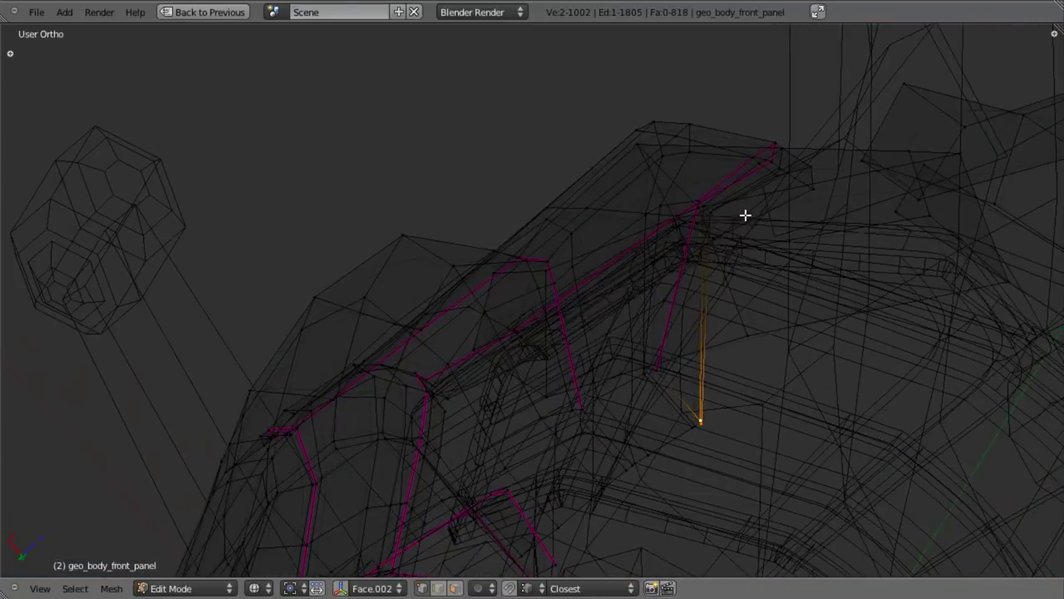
key(g)
key(x)
click(760, 250)
key(z)
middle_drag(760, 250, 679, 267)
key(a)
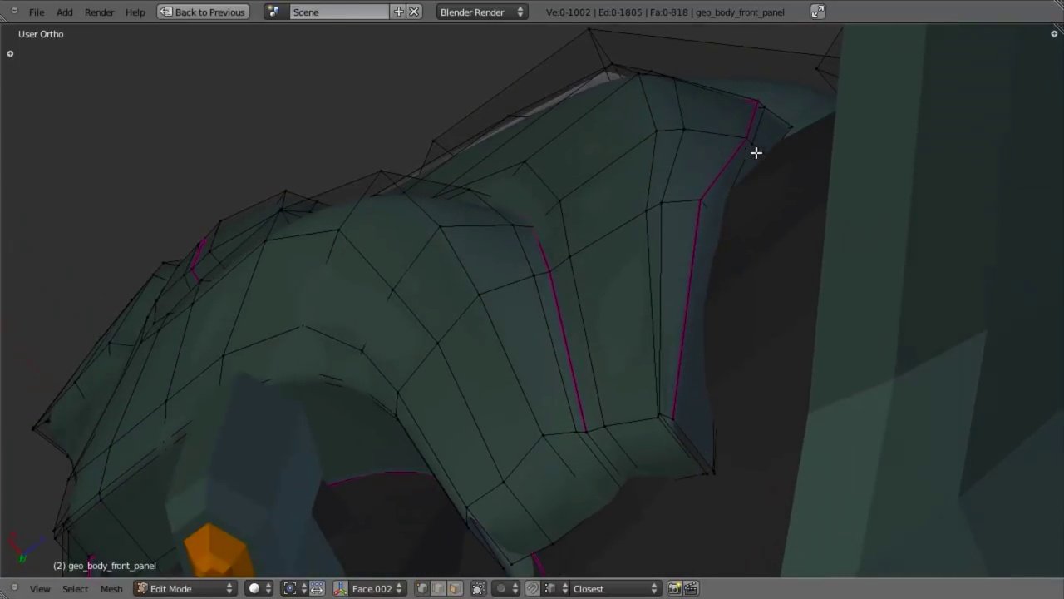
Try to edge slide the short edge at the inner end of the panel's upper rear rim
shift+right_click(771, 115)
key(ctrl+e)
click(771, 115)
key(ctrl+e)
click(786, 119)
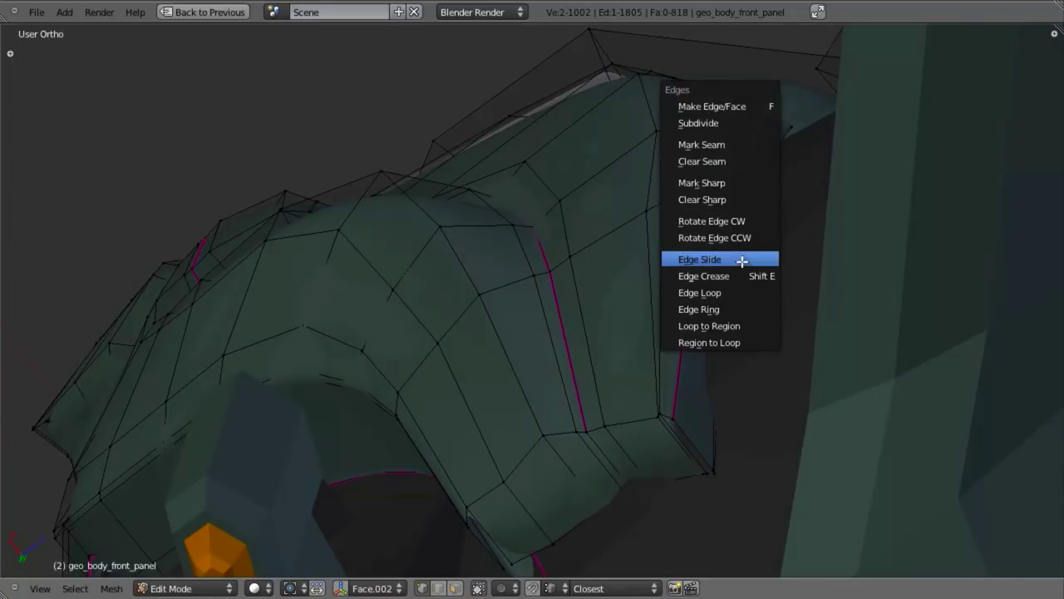
click(741, 261)
click(755, 266)
middle_drag(619, 225, 547, 437)
scroll(594, 325, down, 5)
middle_drag(594, 325, 524, 336)
key(a)
Select a stray vertex on the extruded rear border and reposition it along X
mouse_move(711, 286)
middle_down()
mouse_move(651, 254)
mouse_move(708, 174)
mouse_move(599, 95)
mouse_move(575, 169)
mouse_move(556, 138)
mouse_move(582, 148)
mouse_move(552, 233)
mouse_move(616, 247)
mouse_move(601, 252)
middle_up()
key(z)
right_click(596, 153)
key(z)
scroll(684, 353, up, 4)
right_click(835, 449)
mouse_move(835, 449)
middle_down()
mouse_move(736, 287)
mouse_move(784, 335)
mouse_move(707, 294)
mouse_move(741, 349)
mouse_move(843, 408)
middle_up()
scroll(708, 293, up, 2)
key(z)
mouse_move(991, 430)
middle_down()
mouse_move(914, 413)
mouse_move(773, 408)
mouse_move(779, 387)
mouse_move(808, 430)
mouse_move(759, 374)
mouse_move(768, 316)
middle_up()
key(g)
key(x)
click(895, 409)
key(z)
Add an edge loop along the extruded rear border, slid about 0.66 toward its outer edge, and fill the gap at the upper tip
key(ctrl+r)
click(768, 316)
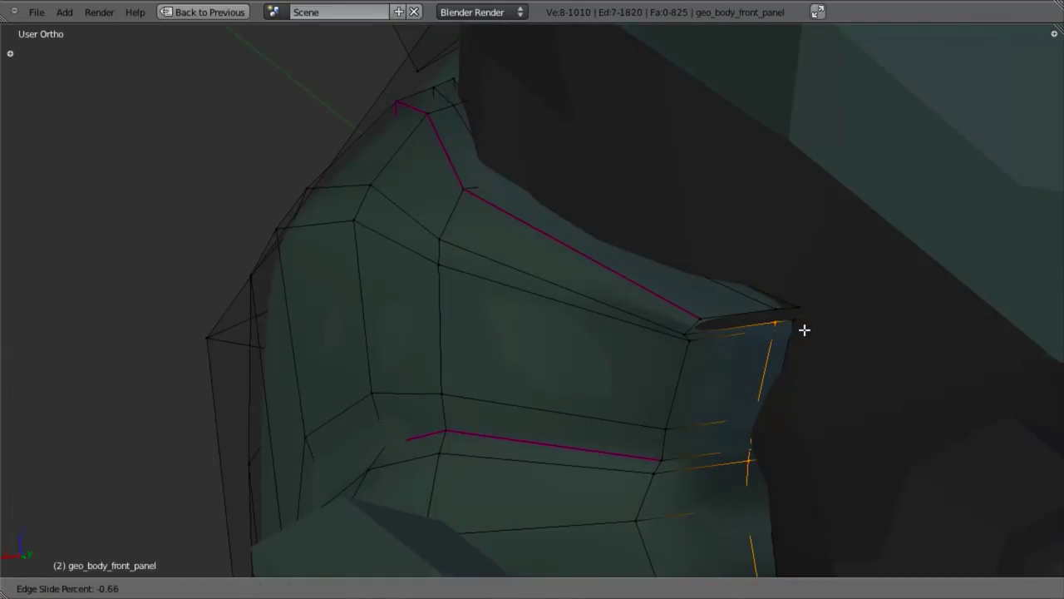
click(802, 329)
key(a)
middle_drag(631, 347, 640, 336)
alt+right_click(705, 329)
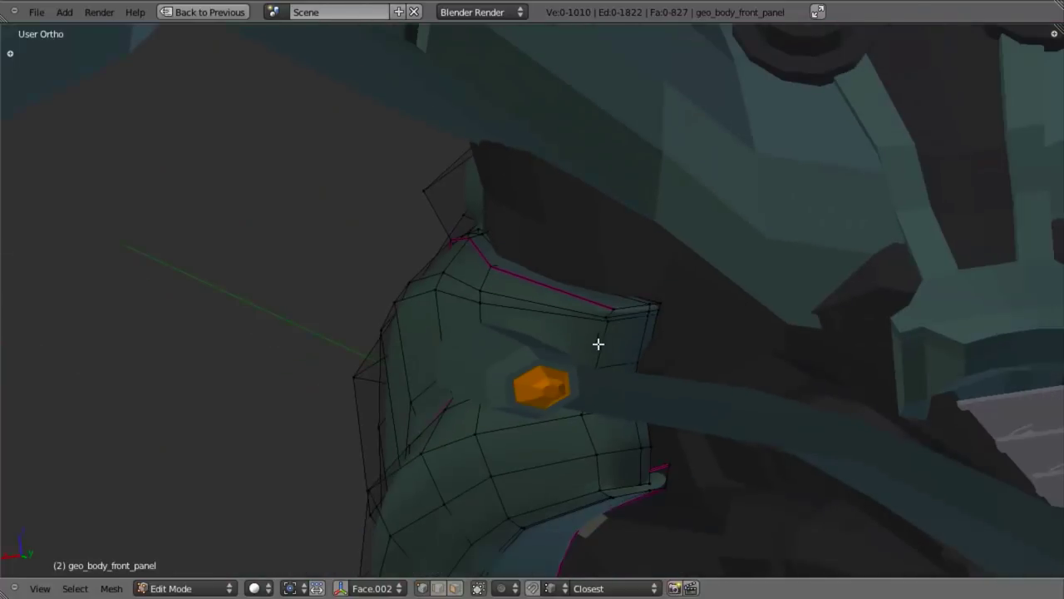
key(Tab)
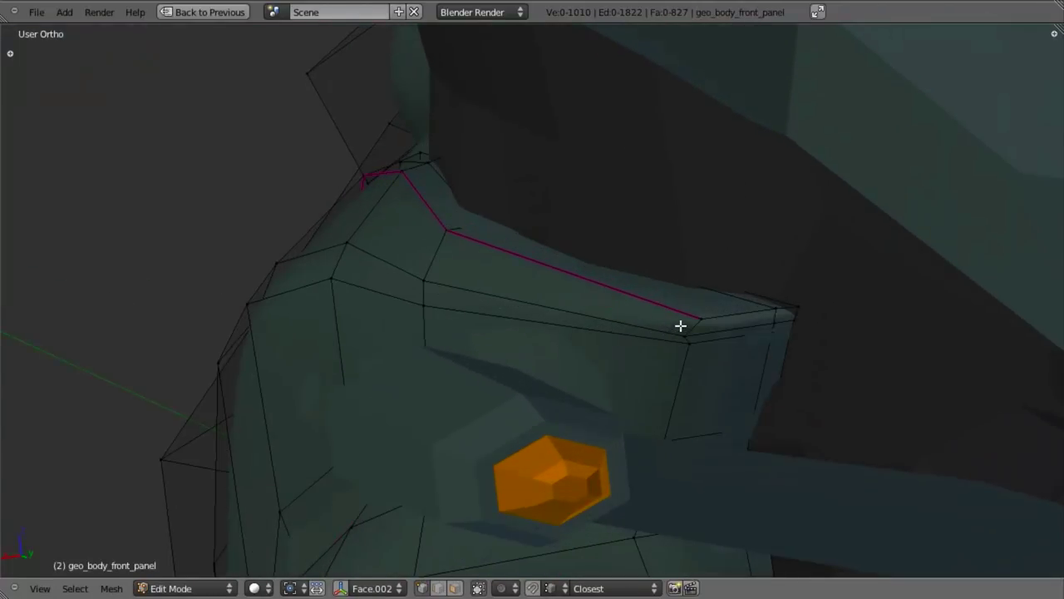
Compare the panel's smoothed rear outline with the side reference in Object Mode wireframe
right_click(685, 333)
middle_drag(685, 333, 458, 333)
key(KP_3)
scroll(721, 219, down, 3)
shift+middle_drag(721, 220, 511, 475)
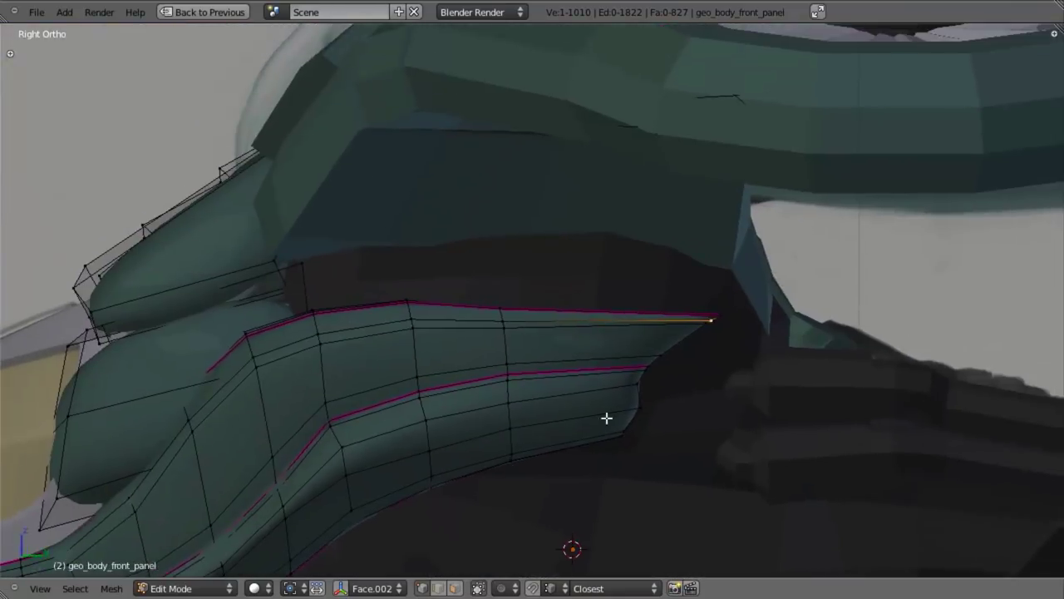
scroll(649, 393, up, 3)
key(Tab)
key(z)
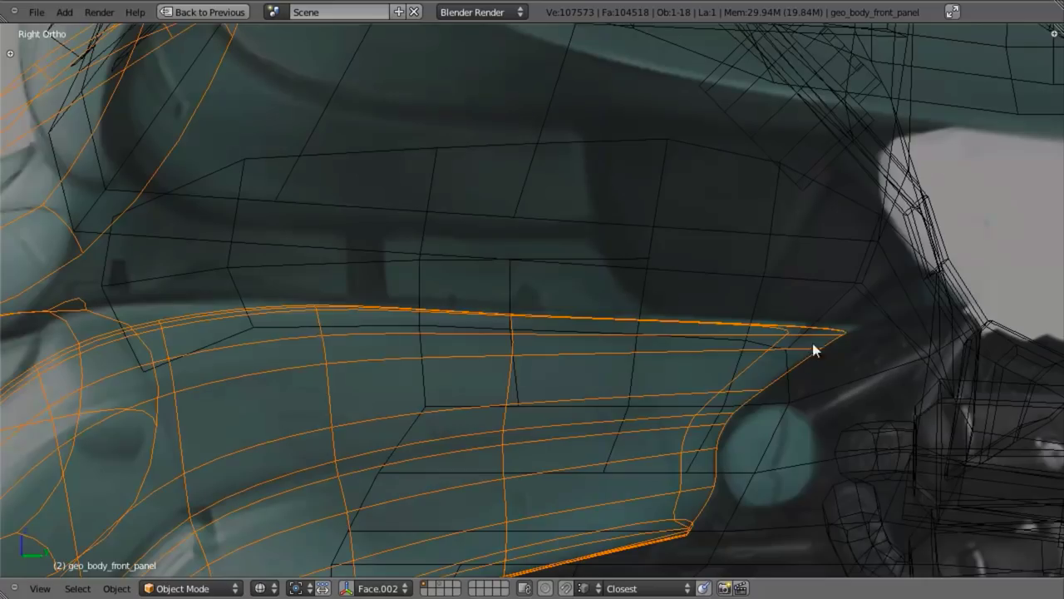
key(z)
key(Tab)
Adjust the rear border vertices just below the upper tip against the reference in the right-side wireframe
scroll(723, 341, down, 3)
middle_drag(695, 276, 624, 282)
shift+middle_drag(623, 283, 873, 337)
scroll(736, 388, up, 2)
key(KP_3)
key(z)
shift+middle_drag(917, 442, 449, 256)
shift+middle_drag(1035, 324, 601, 304)
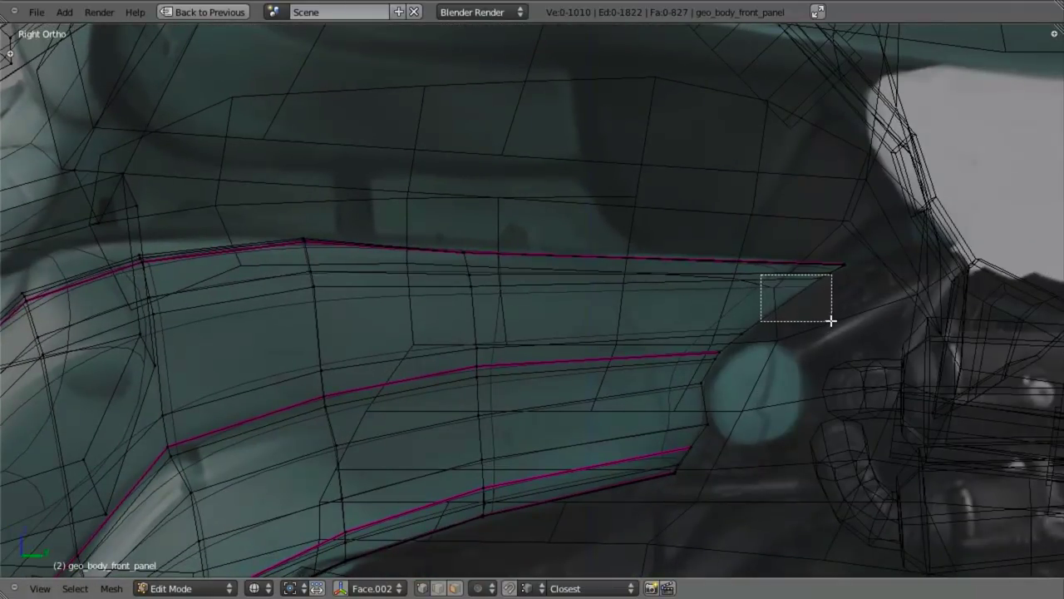
key(ctrl+e)
click(833, 290)
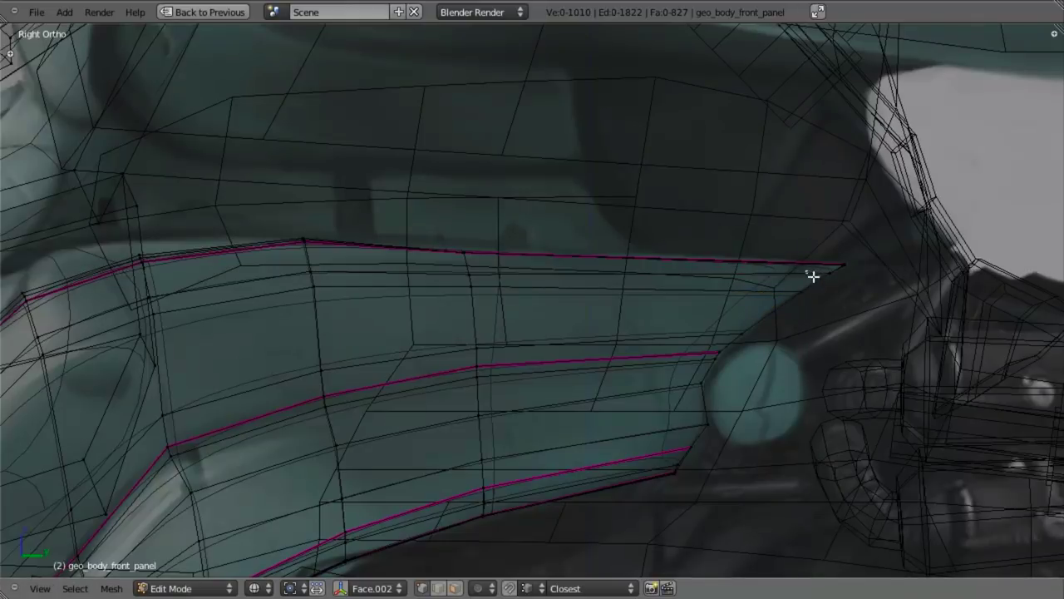
key(ctrl+e)
click(835, 283)
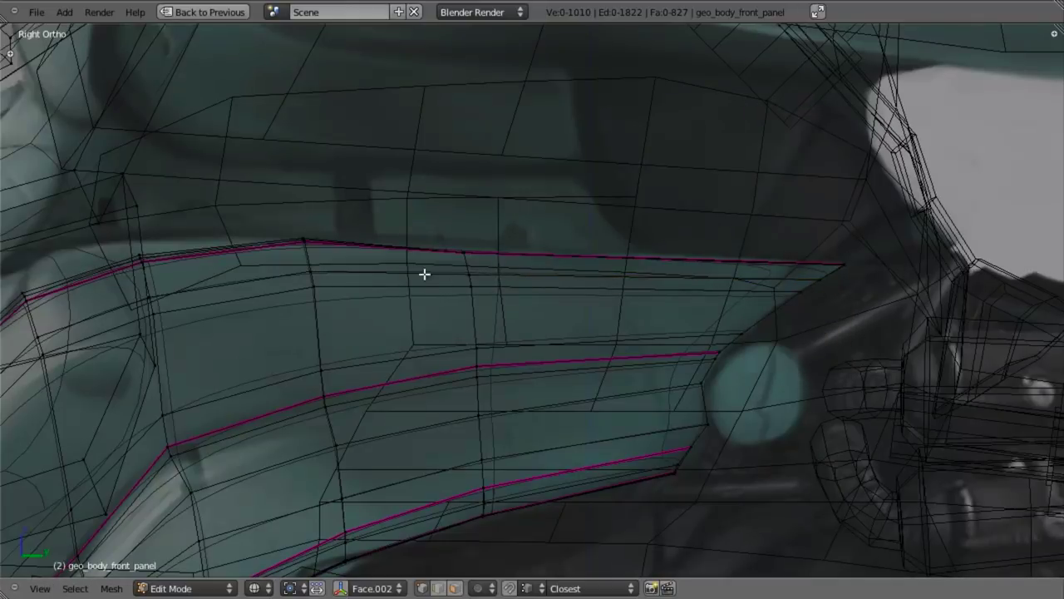
Nudge the two side-loop vertices below the upper crease and check the panel's shading in Object Mode
drag(524, 340, 525, 341)
key(z)
key(z)
key(g)
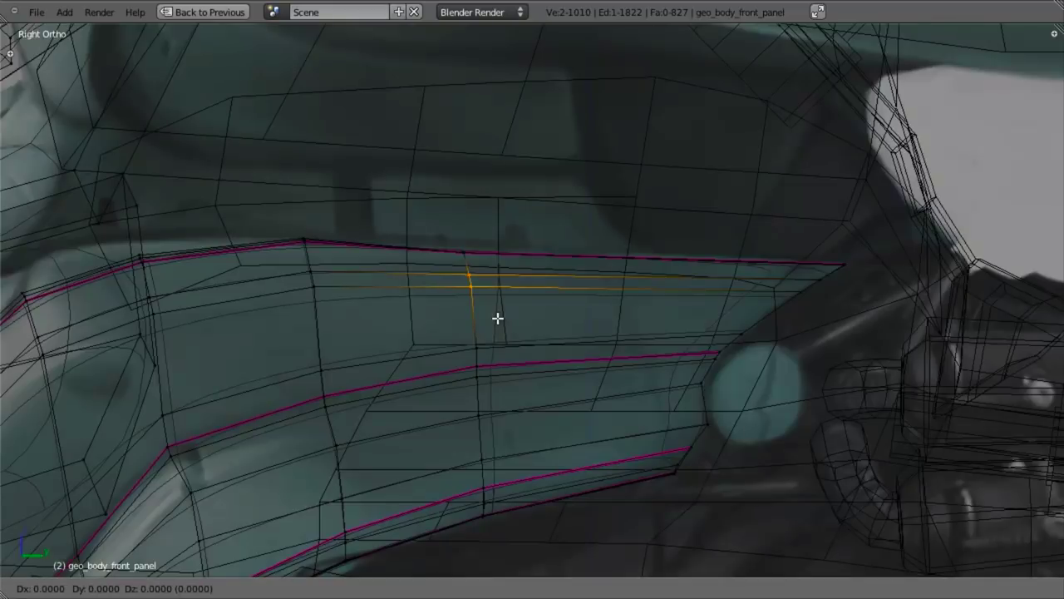
key(z)
scroll(675, 341, down, 4)
key(Tab)
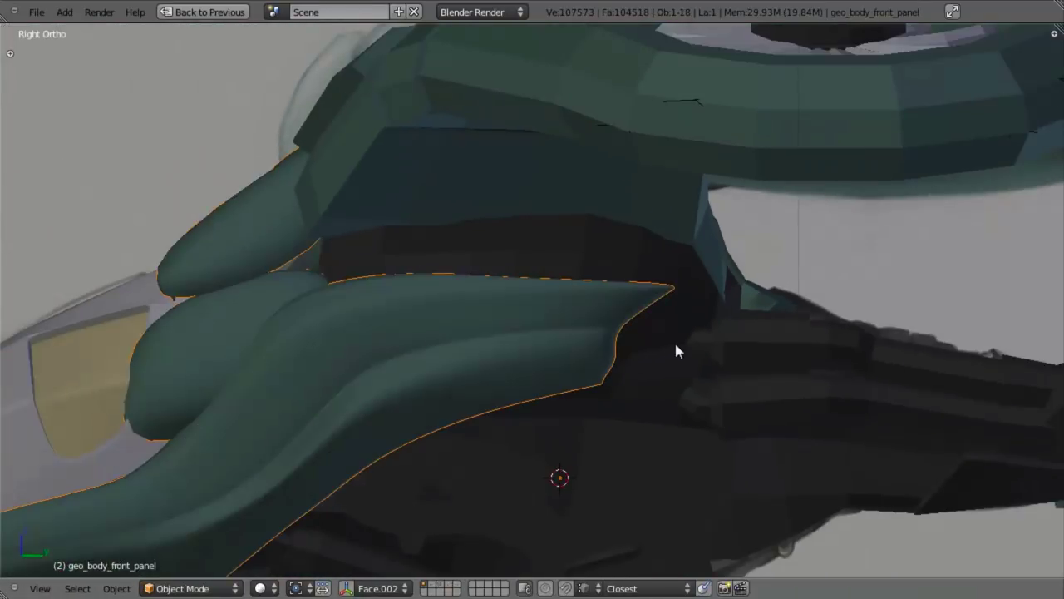
scroll(674, 341, up, 3)
key(Tab)
shift+middle_drag(664, 312, 621, 309)
key(z)
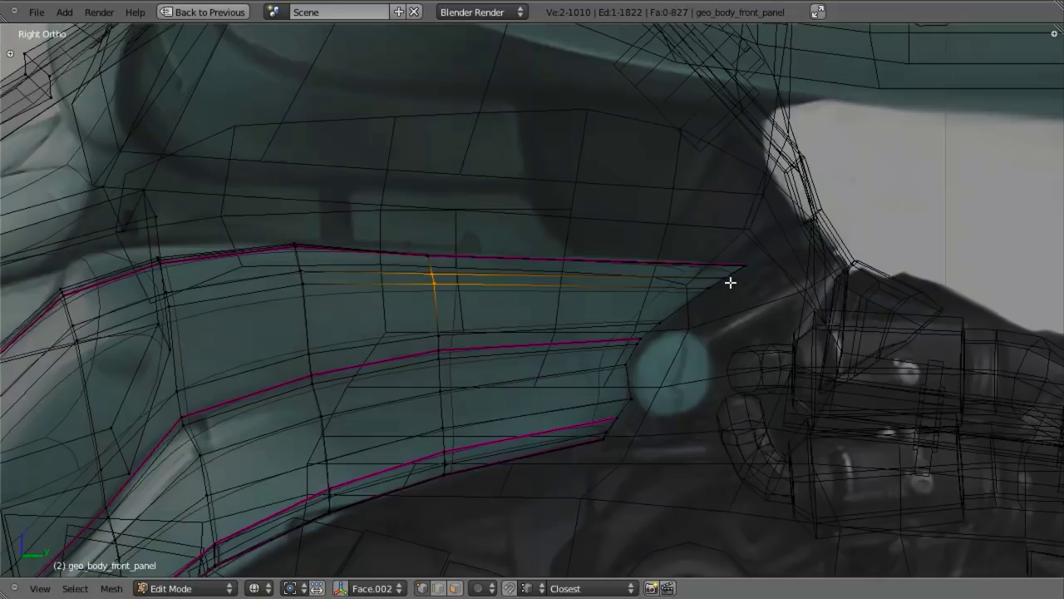
Try to add an edge loop around the extruded rim beside the upper crease and trace it along the panel
key(z)
mouse_move(651, 278)
middle_down()
mouse_move(465, 309)
mouse_move(517, 325)
middle_up()
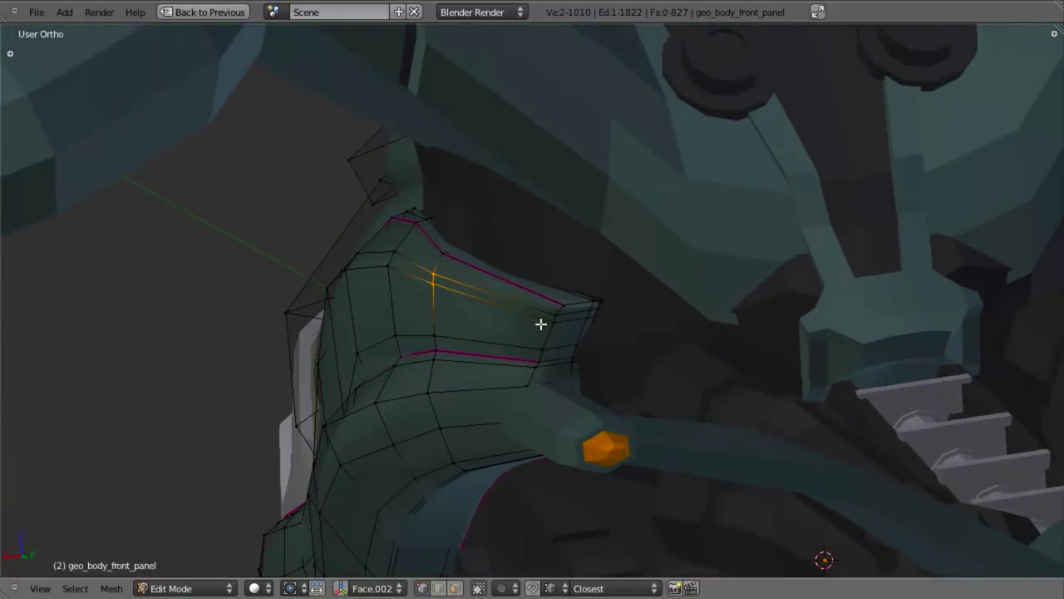
key(ctrl+r)
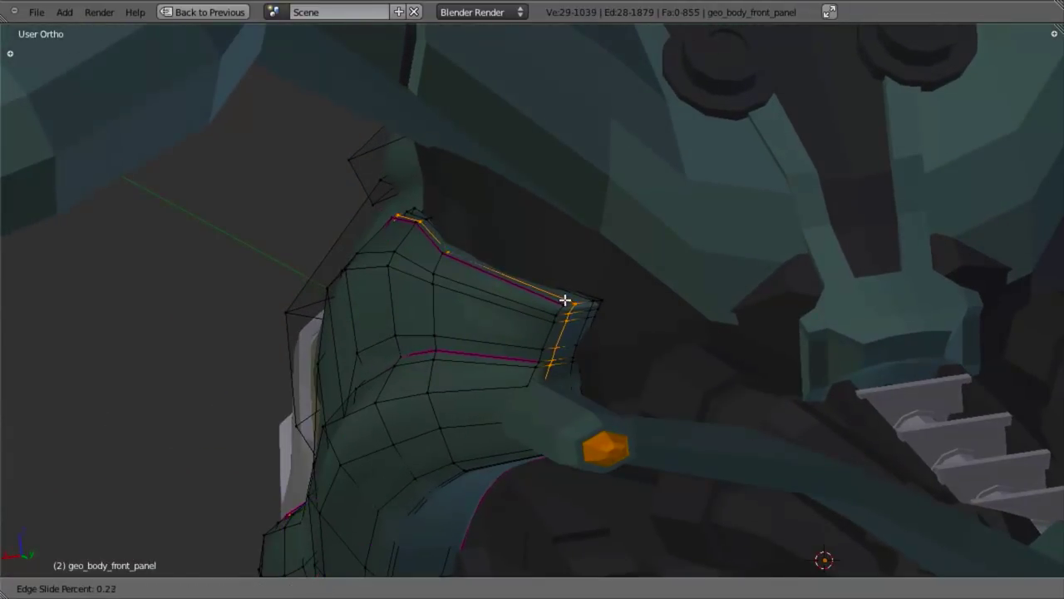
click(556, 298)
scroll(294, 368, down, 2)
middle_drag(295, 368, 458, 399)
shift+middle_drag(257, 473, 612, 205)
scroll(574, 209, up, 3)
key(z)
scroll(444, 230, down, 4)
middle_drag(620, 241, 499, 252)
shift+middle_drag(630, 222, 653, 324)
scroll(585, 326, up, 4)
middle_drag(585, 326, 644, 406)
scroll(643, 406, up, 5)
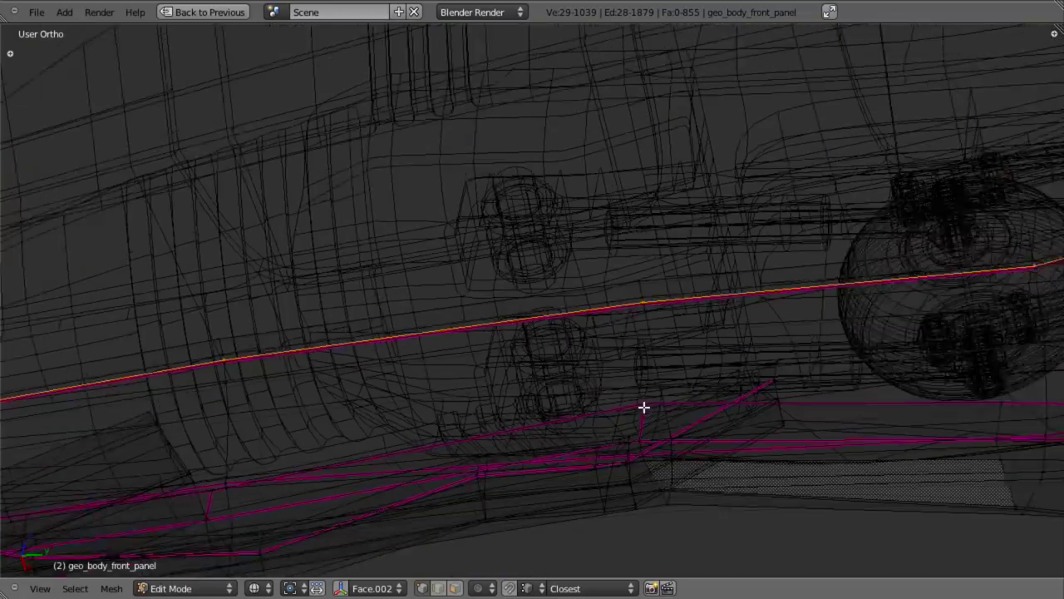
key(z)
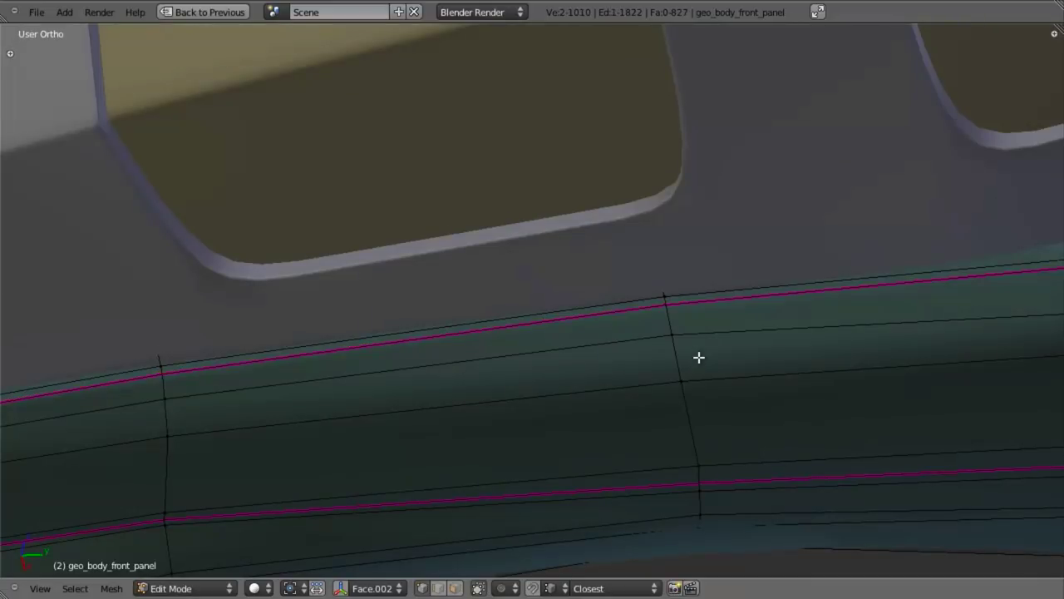
Select the three vertices at the panel's upper rear tip and crease the edges between them
scroll(699, 357, down, 6)
shift+middle_drag(694, 366, 374, 429)
scroll(694, 330, down, 3)
shift+middle_drag(693, 331, 562, 352)
key(KP_3)
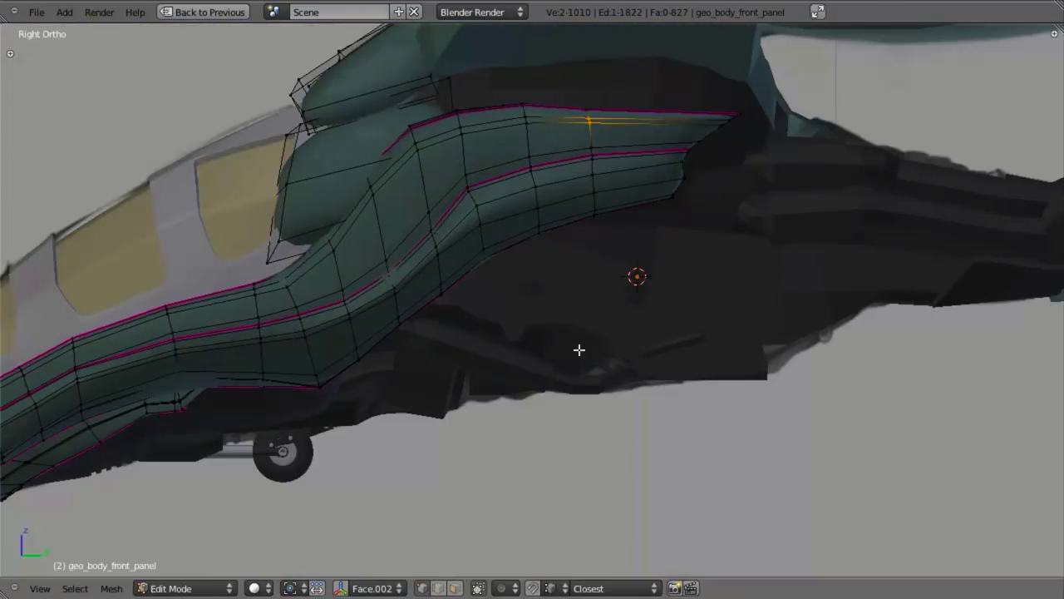
shift+middle_drag(637, 276, 461, 380)
scroll(556, 274, up, 4)
key(z)
scroll(516, 269, up, 3)
shift+middle_drag(516, 269, 540, 375)
scroll(532, 316, up, 1)
key(a)
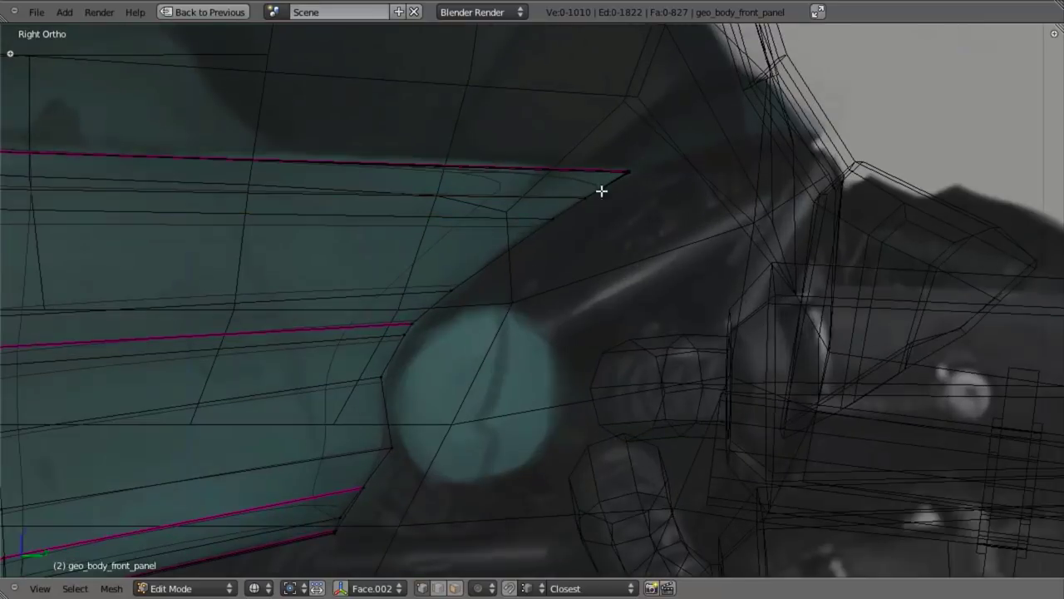
drag(682, 213, 684, 217)
mouse_move(655, 219)
middle_down()
mouse_move(598, 228)
mouse_move(584, 274)
mouse_move(587, 179)
middle_up()
key(z)
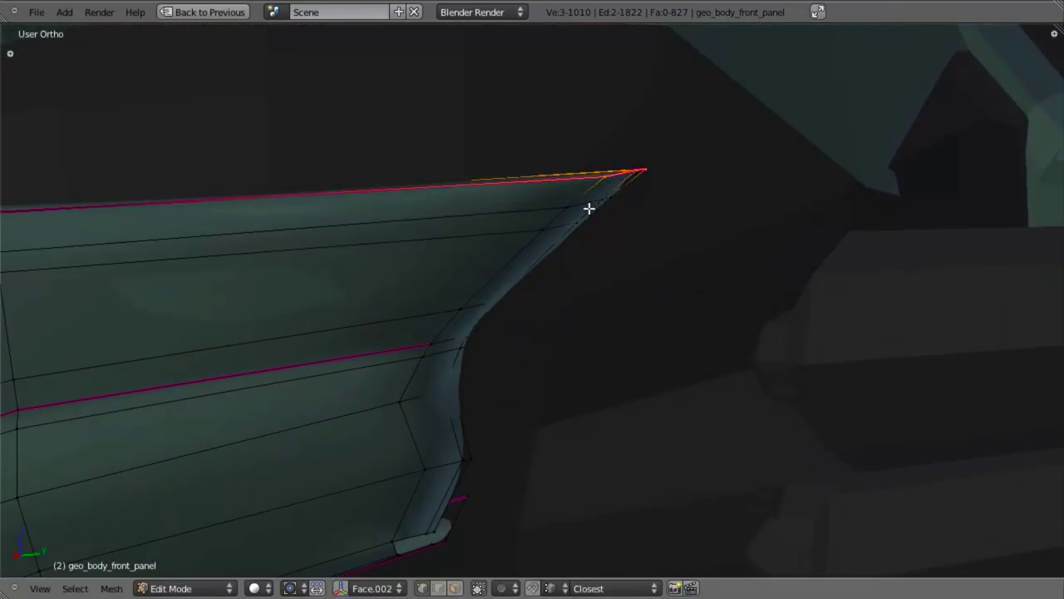
Crease the edge loop along the panel's outer rear end with a value of 1 and check it in Object Mode
key(Tab)
key(KP_3)
key(Tab)
key(z)
scroll(637, 291, up, 3)
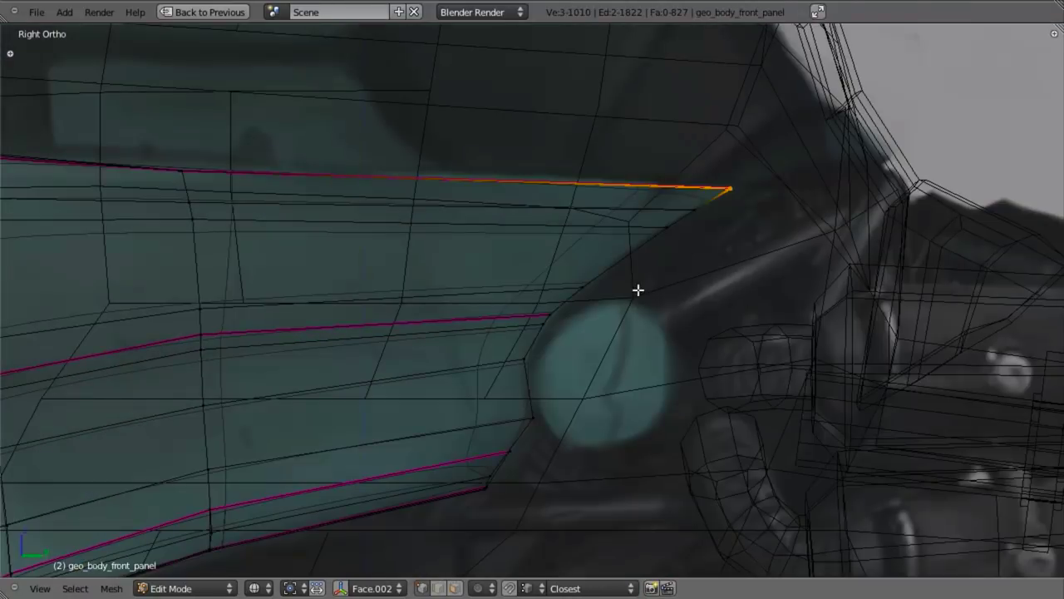
mouse_move(625, 260)
middle_down()
mouse_move(554, 271)
mouse_move(504, 259)
middle_up()
key(z)
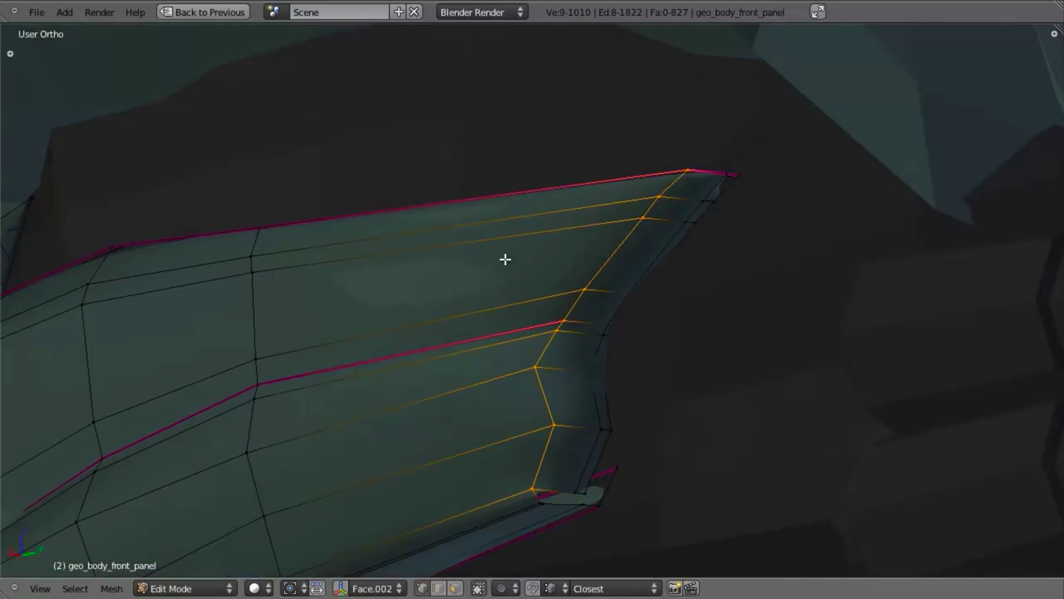
key(shift+e)
key(1)
key(Return)
key(Tab)
key(Tab)
Add an edge loop just ahead of the creased rear end and compare the smoothed outline with the side reference
scroll(532, 304, down, 4)
mouse_move(533, 303)
middle_down()
mouse_move(478, 338)
mouse_move(539, 309)
middle_up()
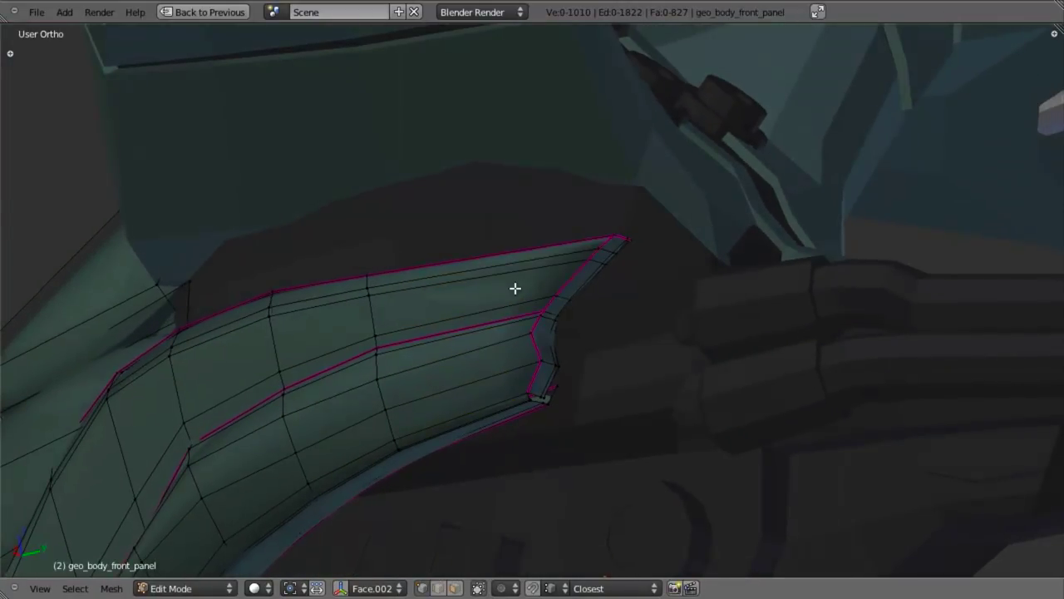
click(565, 293)
key(Tab)
mouse_move(489, 294)
middle_down()
mouse_move(584, 285)
mouse_move(636, 304)
middle_up()
key(KP_3)
key(z)
shift+middle_drag(705, 358, 692, 337)
scroll(693, 339, up, 4)
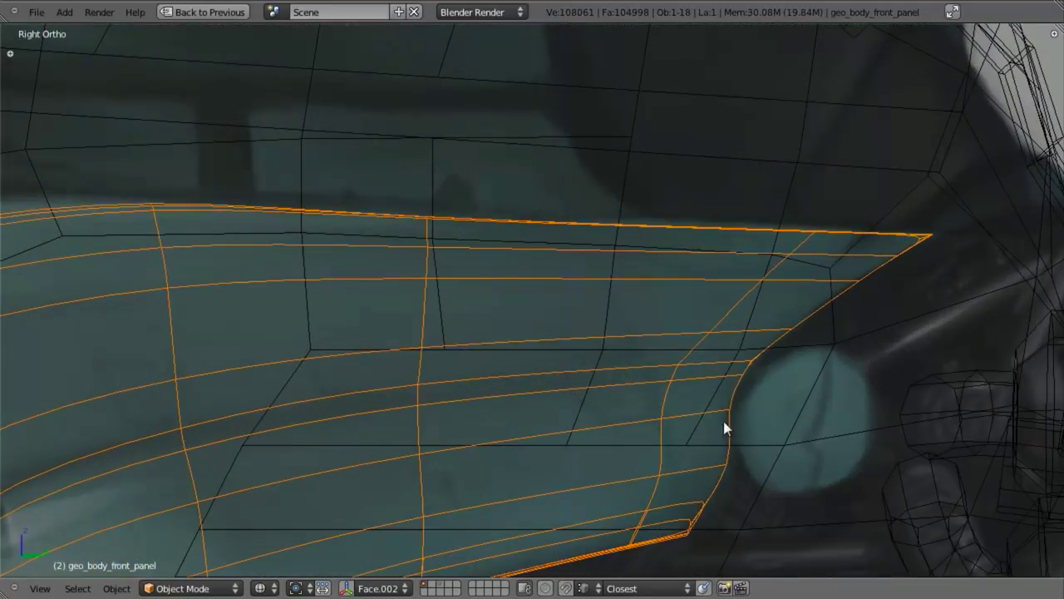
Crease the edge running across the border's thickness at the rear end's lower corner and check it in Object Mode
key(Tab)
shift+middle_drag(736, 480, 680, 438)
key(z)
key(a)
key(z)
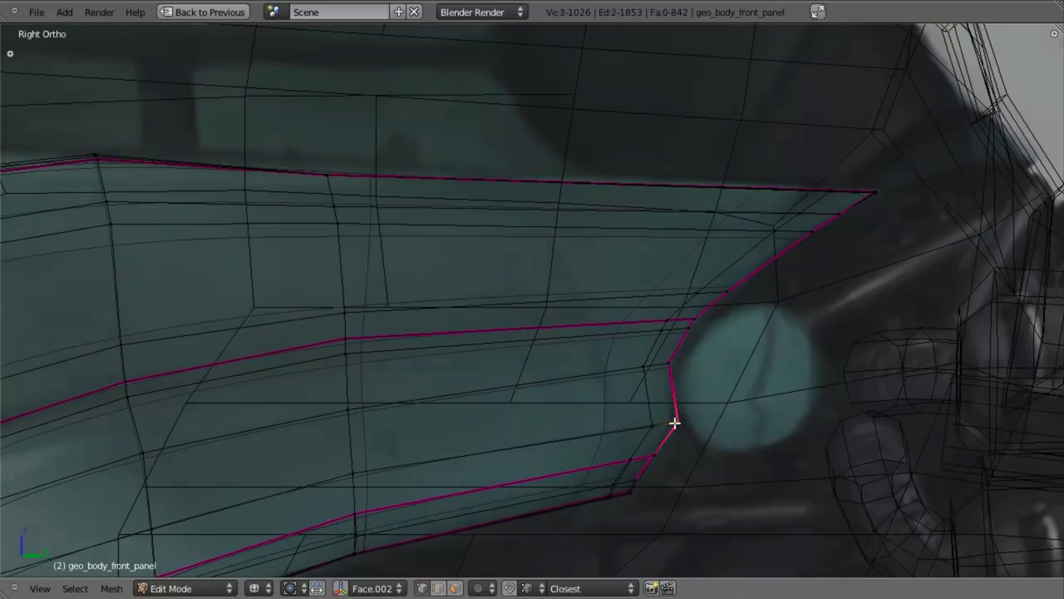
key(z)
key(Tab)
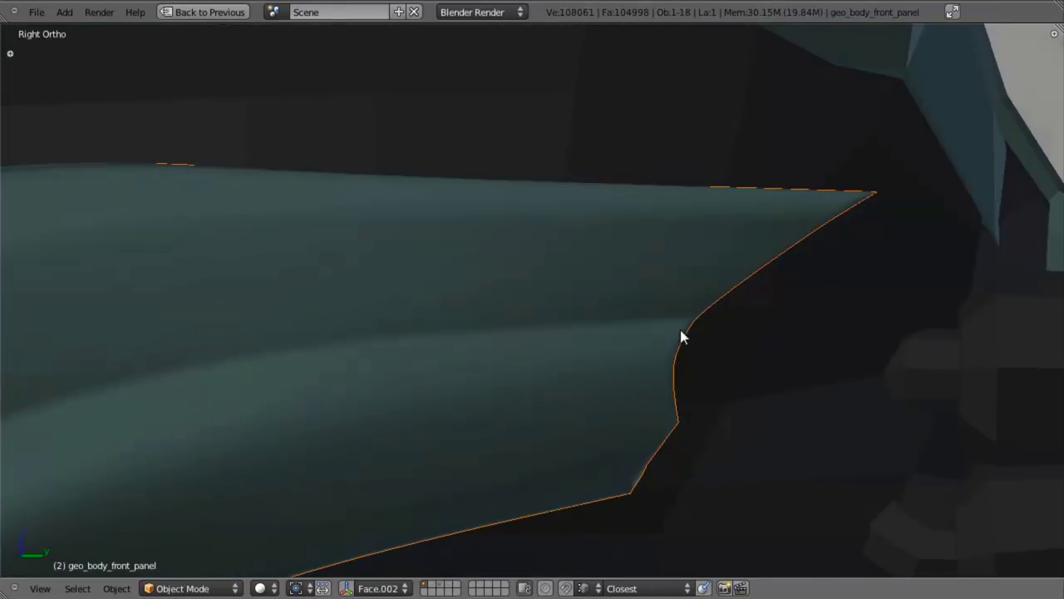
Select the edge loop running along the underside strip beside the panel's lower crease
middle_drag(684, 330, 636, 324)
key(KP_3)
shift+middle_drag(634, 414, 602, 304)
scroll(651, 324, up, 3)
key(Tab)
scroll(644, 296, down, 4)
key(a)
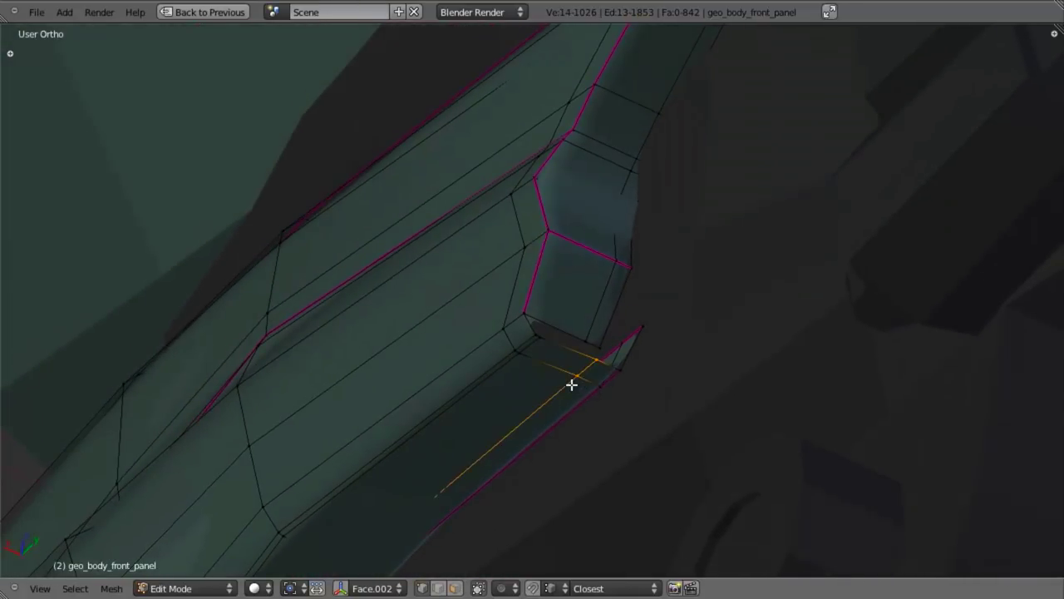
Deselect the front part of the underside strip's edge loop, keeping only the stretch toward the panel's rear end selected
scroll(572, 384, down, 5)
shift+middle_drag(571, 378, 537, 280)
shift+middle_drag(598, 399, 685, 222)
shift+middle_drag(499, 341, 599, 216)
mouse_move(556, 316)
shift+middle_down()
mouse_move(587, 225)
mouse_move(518, 391)
mouse_move(616, 218)
shift+middle_up()
key(z)
middle_drag(541, 258, 646, 212)
scroll(479, 281, up, 5)
shift+middle_drag(357, 328, 573, 187)
key(z)
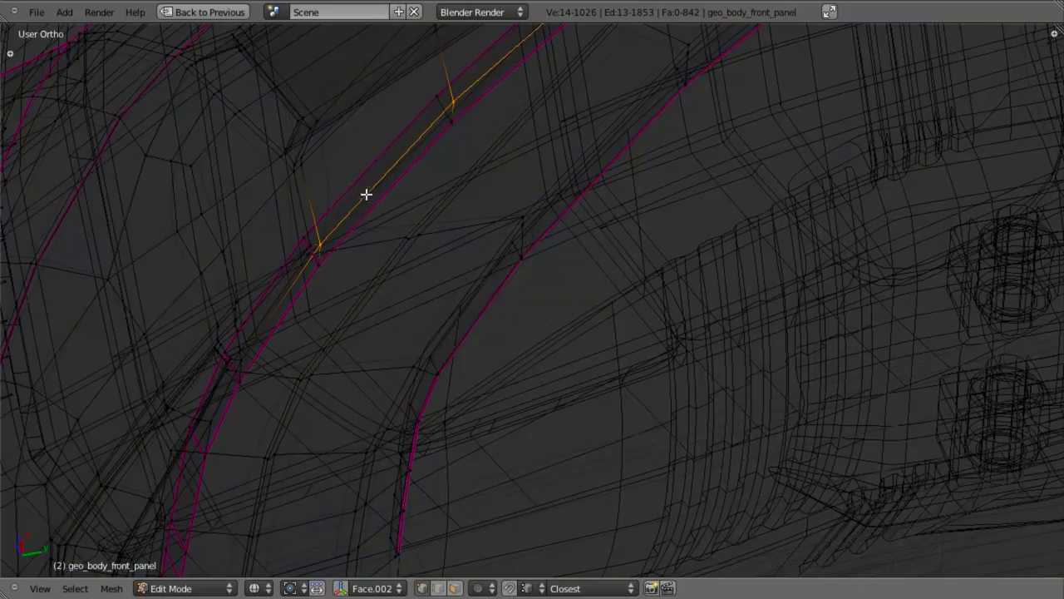
key(z)
scroll(375, 391, down, 5)
mouse_move(374, 390)
middle_down()
mouse_move(803, 321)
mouse_move(706, 325)
middle_up()
key(KP_3)
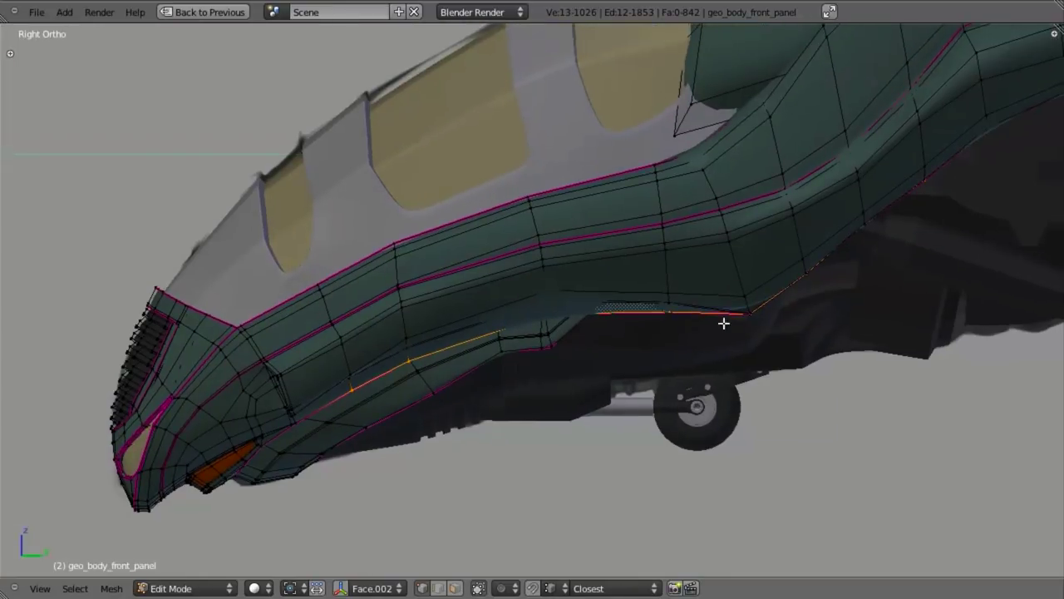
key(z)
key(b)
middle_drag(730, 268, 142, 549)
key(z)
middle_drag(532, 373, 599, 264)
shift+middle_drag(792, 314, 476, 349)
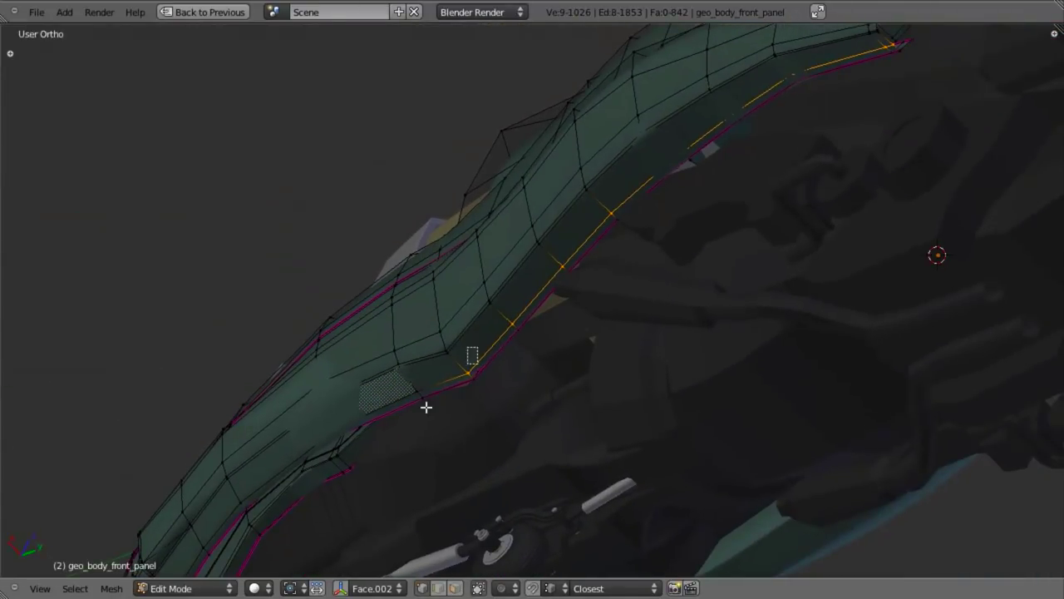
Drop one more front vertex from the underside loop selection and slide the remaining edges slightly away from the creased outer rim
middle_drag(438, 395, 433, 399)
shift+middle_drag(603, 324, 589, 353)
key(ctrl+e)
click(608, 351)
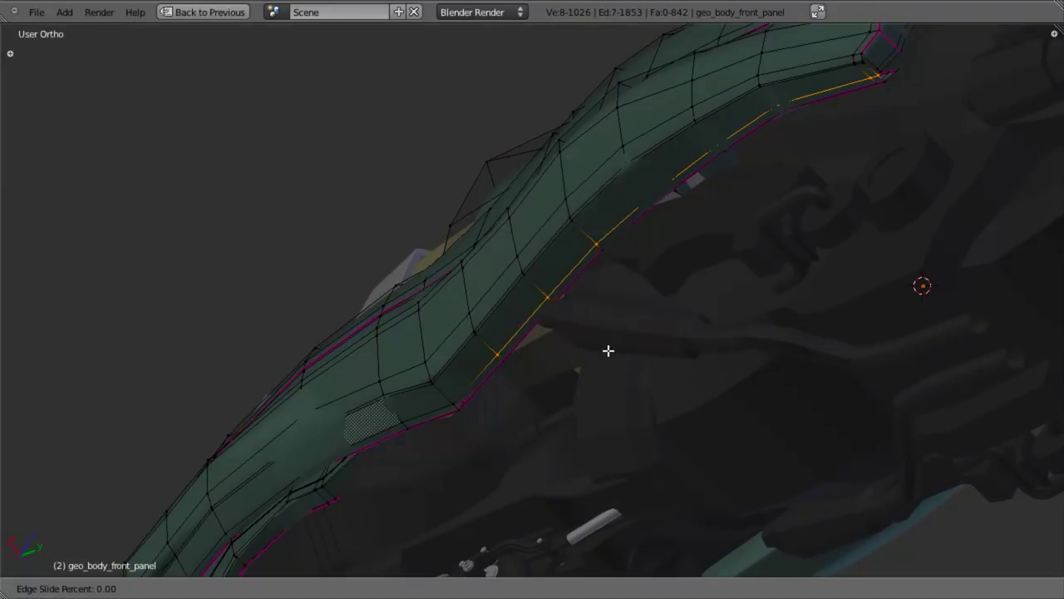
click(607, 346)
Remove the next front vertex from the selection, edge-slide the rest of the underside loop again and adjust it along global X
key(b)
middle_drag(476, 309, 535, 414)
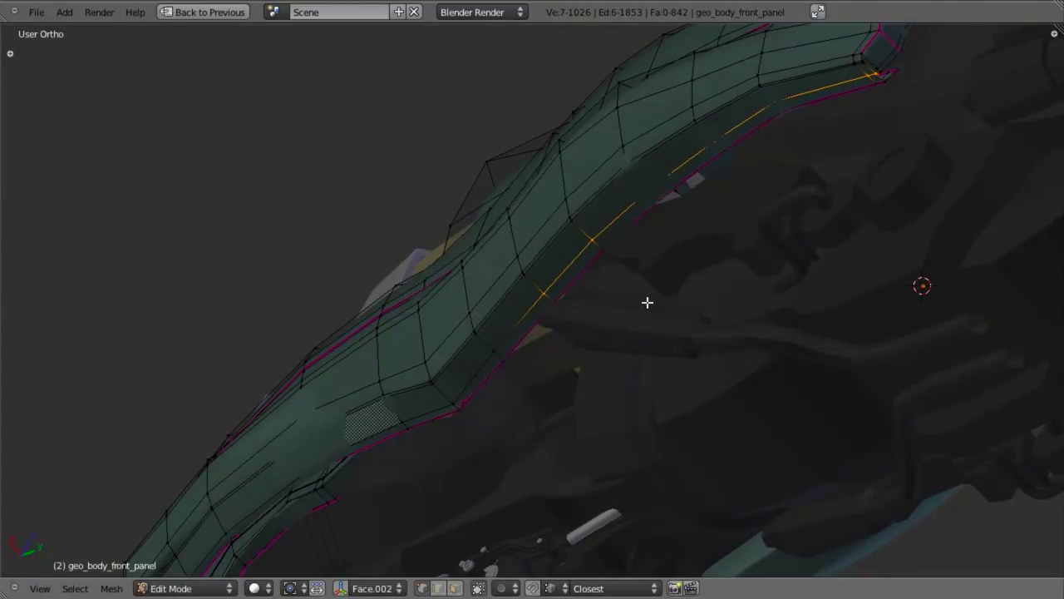
shift+middle_drag(721, 266, 570, 425)
scroll(570, 425, up, 3)
key(ctrl+e)
click(761, 269)
click(761, 262)
key(g)
key(x)
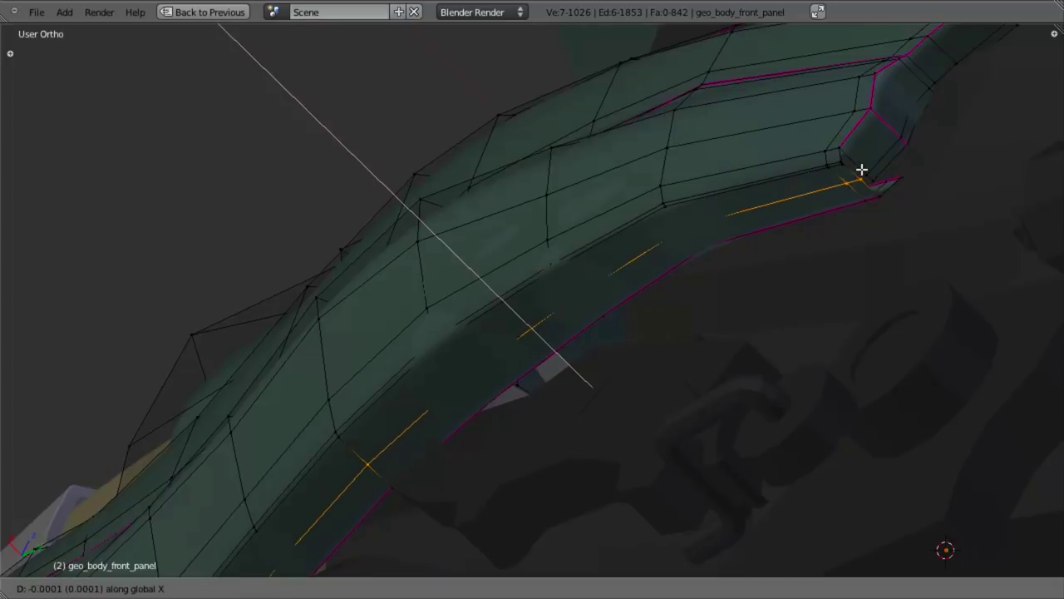
click(867, 176)
Select the panel's creased lower rim and exclude its front part, keeping the stretch up to the rear end
shift+middle_drag(730, 255, 436, 385)
scroll(437, 385, up, 3)
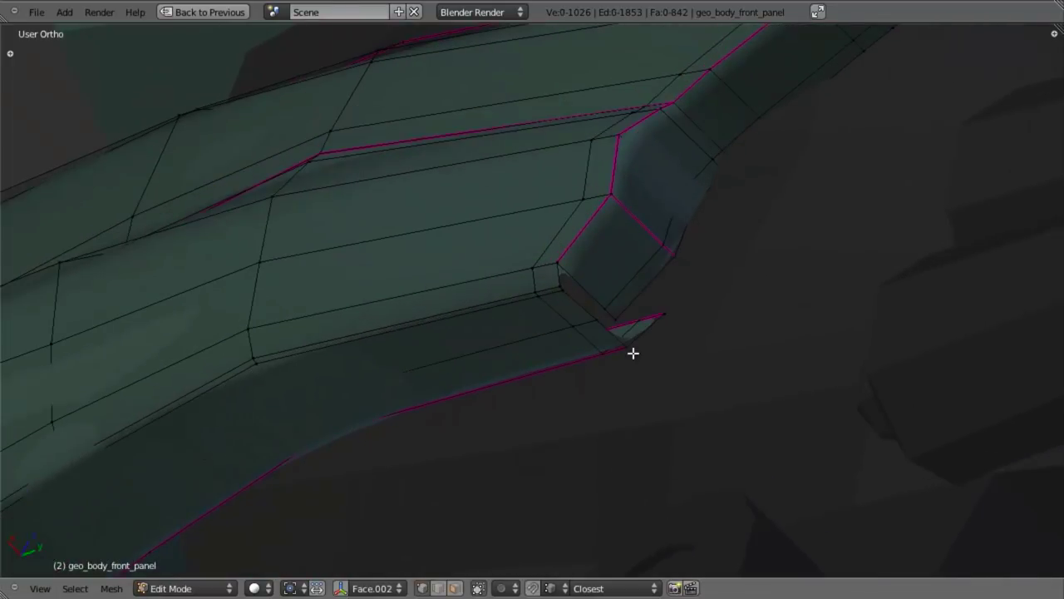
scroll(625, 348, down, 7)
shift+middle_drag(266, 497, 521, 222)
key(z)
key(b)
middle_drag(430, 310, 131, 556)
scroll(349, 278, down, 4)
key(b)
middle_drag(388, 288, 199, 578)
key(z)
scroll(480, 249, up, 4)
shift+middle_drag(559, 262, 431, 412)
Move the selected stretch of the lower rim about 0.018 along global X
key(g)
key(x)
right_click(711, 156)
key(g)
key(x)
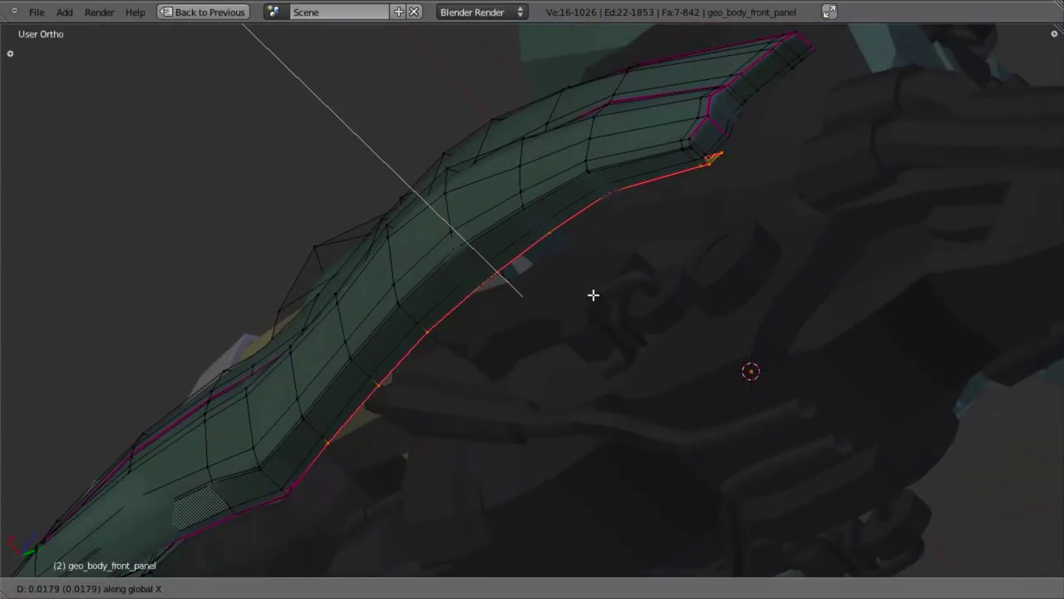
click(592, 296)
Deselect the frontmost vertices of the rim stretch and shift the remaining rear part slightly along global X
key(z)
key(b)
middle_drag(391, 355, 270, 499)
key(z)
key(g)
key(x)
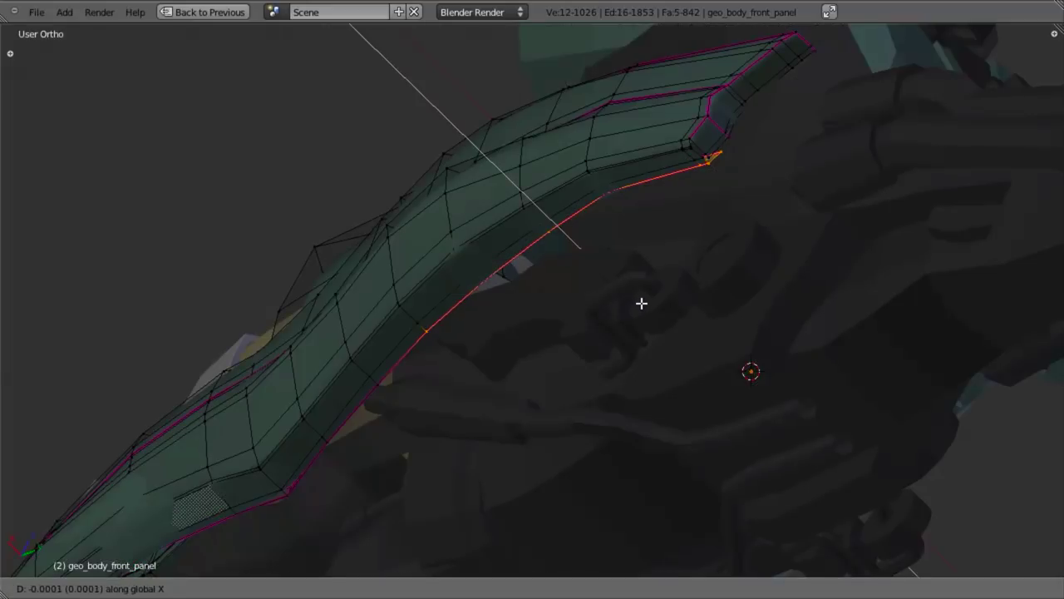
click(632, 289)
Shift the same rear part of the lower rim along global X once more, judging it at the rear corner
shift+middle_drag(778, 214, 582, 356)
scroll(582, 357, up, 3)
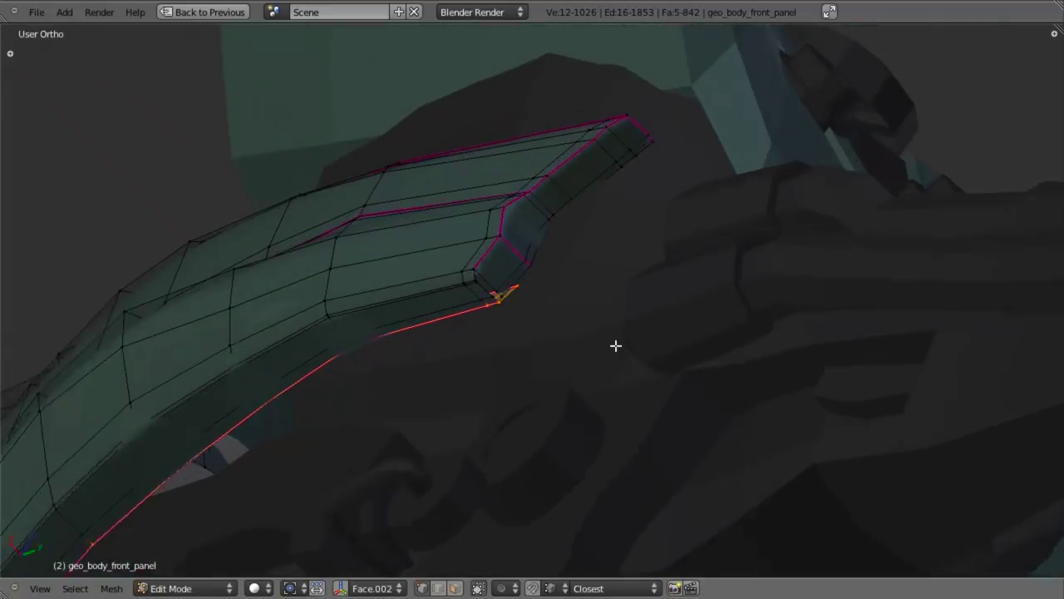
key(g)
key(x)
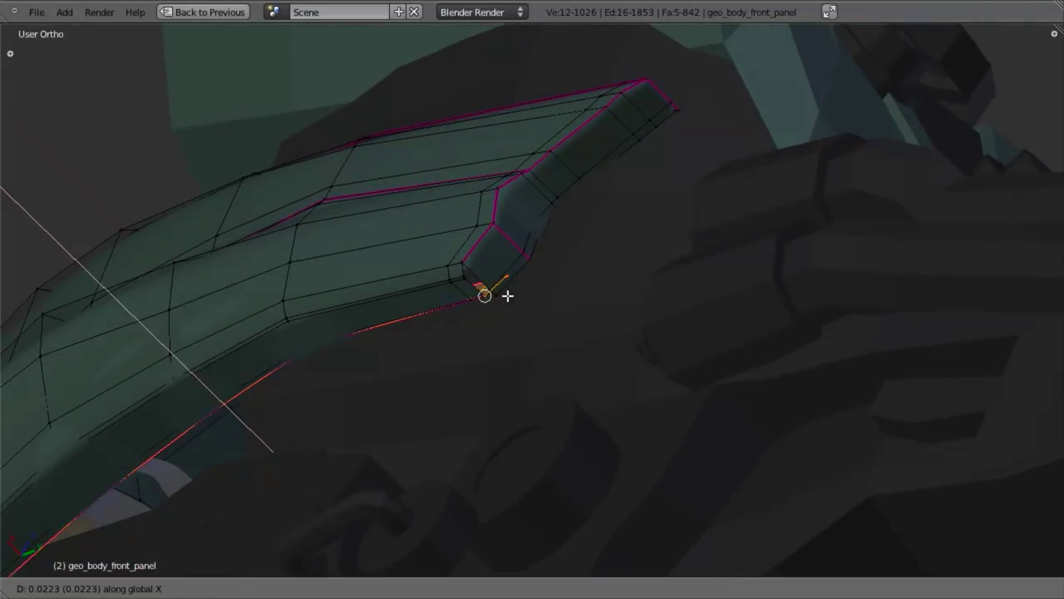
right_click(509, 293)
key(g)
key(x)
click(517, 294)
Try to merge the border's stray lower corner vertex with the neighbouring rim vertex and move it along Y, then undo the merge
scroll(518, 342, up, 5)
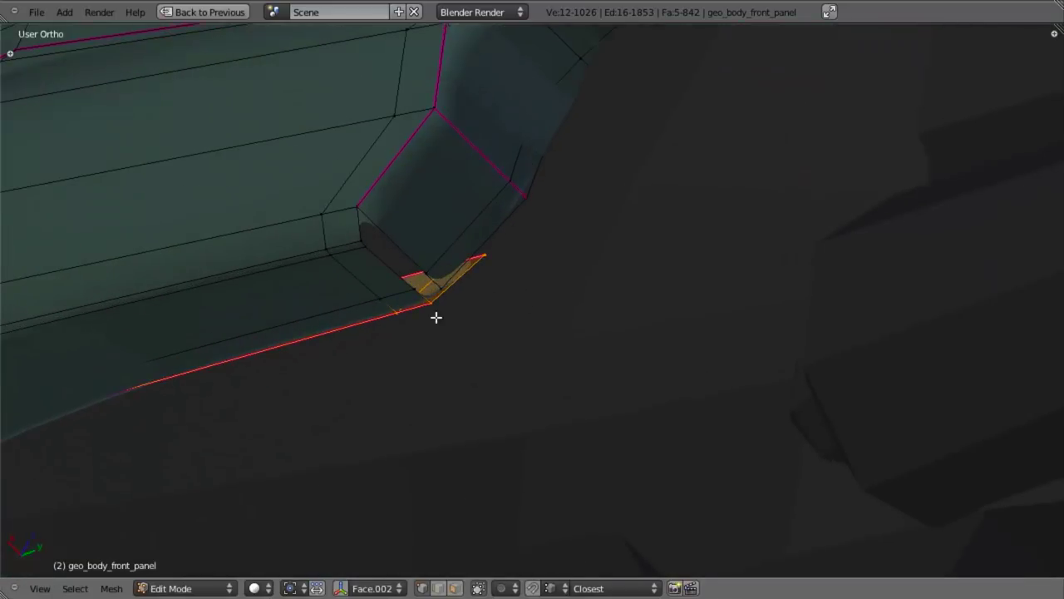
scroll(435, 316, up, 3)
shift+middle_drag(461, 261, 520, 282)
key(z)
key(a)
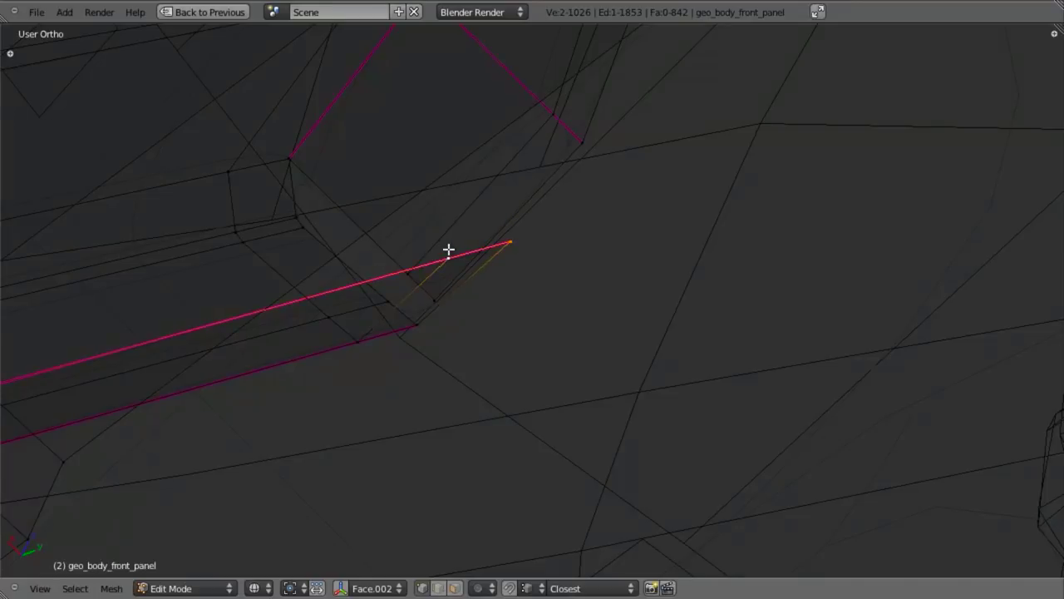
key(z)
key(g)
click(435, 300)
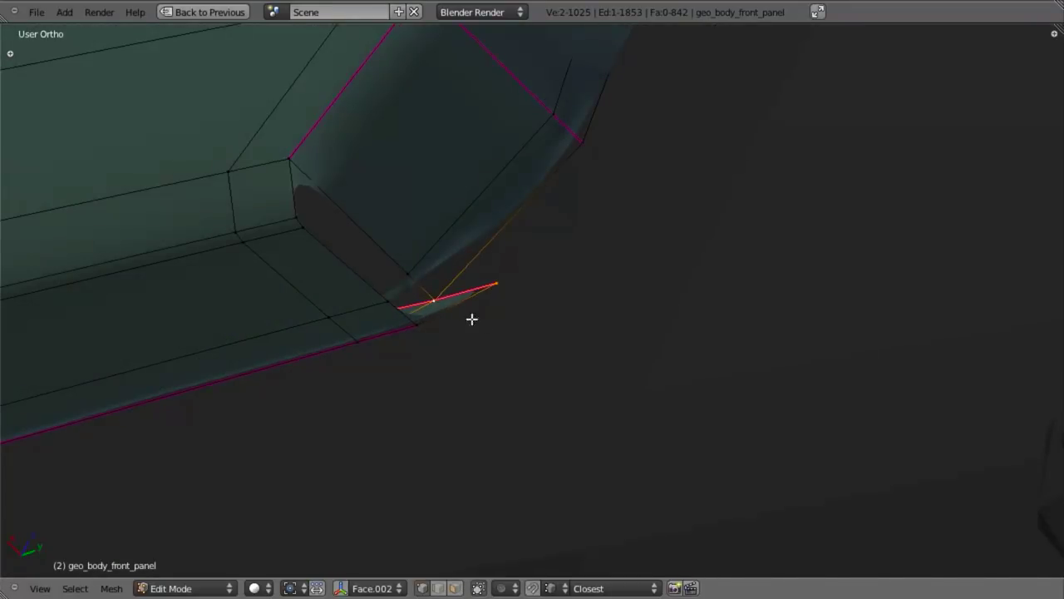
middle_drag(449, 308, 499, 331)
key(g)
key(y)
right_click(488, 325)
key(ctrl+z)
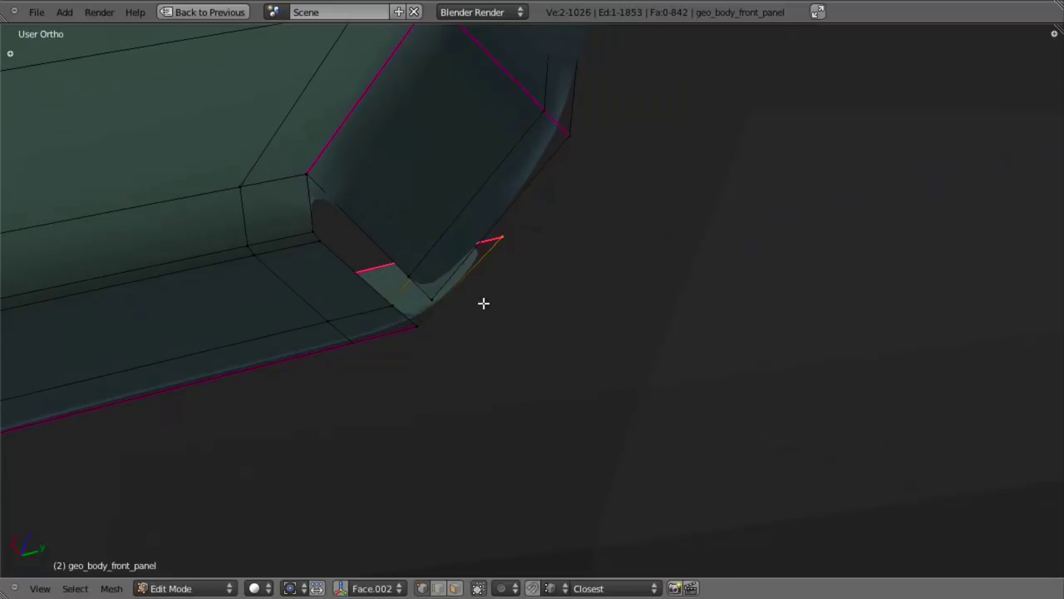
Move the creased edge at the rear lower corner down along Z and merge its end vertex with the adjacent border vertex
key(g)
key(z)
click(438, 358)
key(g)
click(417, 321)
key(g)
click(433, 300)
Fill the opening at the border's lower rear corner with a face between the surrounding vertices and clear the selection
scroll(421, 354, down, 7)
key(z)
middle_drag(363, 283, 470, 364)
middle_drag(541, 301, 490, 283)
scroll(456, 292, up, 5)
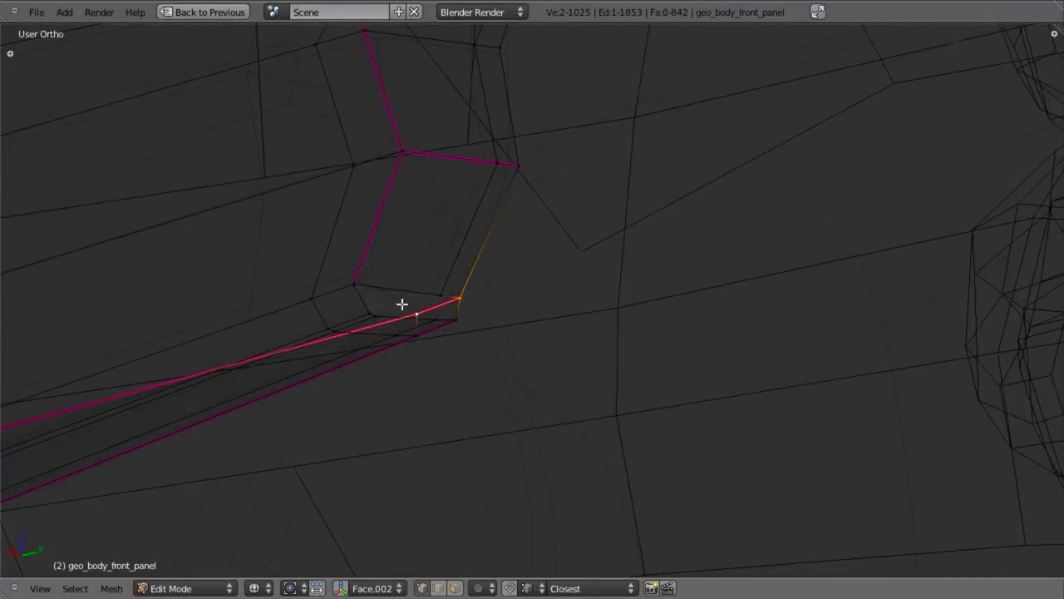
scroll(383, 326, down, 6)
scroll(537, 304, up, 6)
key(z)
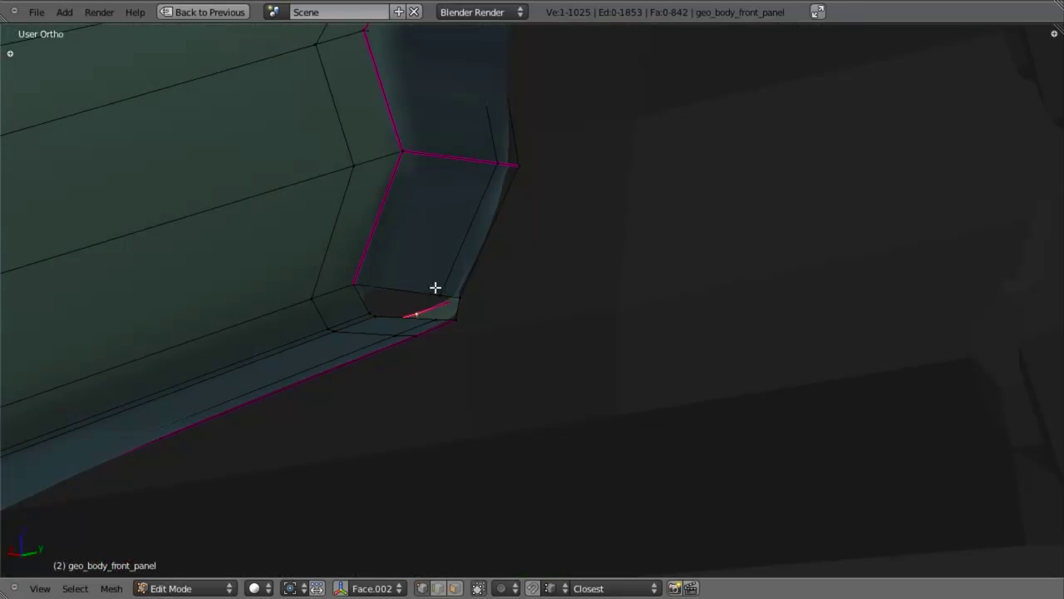
key(f)
scroll(460, 295, down, 5)
shift+middle_drag(492, 313, 581, 314)
key(a)
scroll(580, 314, up, 3)
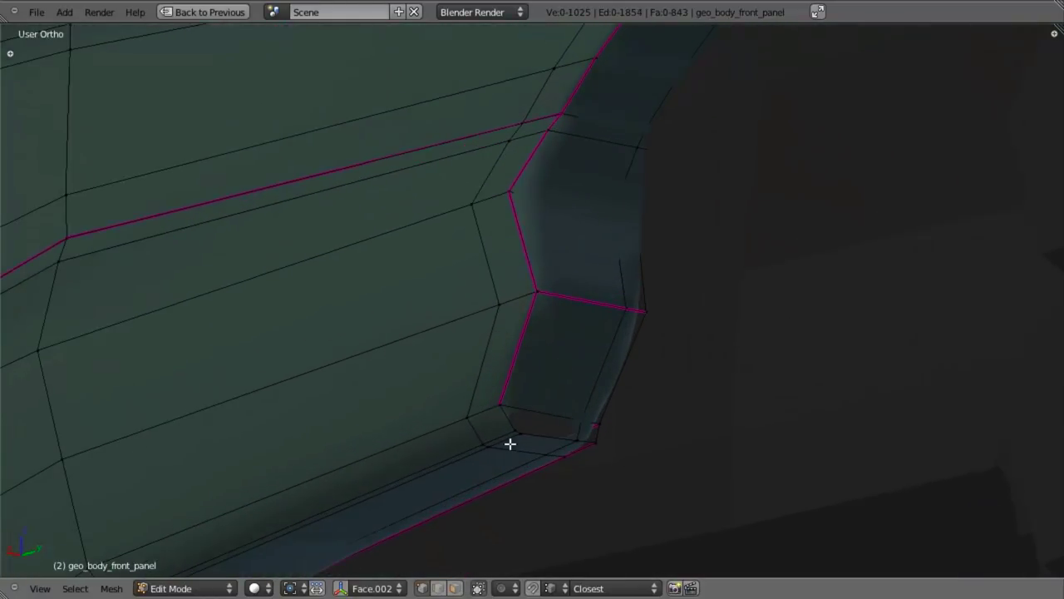
Select the extra edge loop running along the panel's lower bend and delete it with the Edge Loop option
scroll(515, 361, down, 4)
middle_drag(520, 446, 582, 284)
alt+right_click(528, 335)
scroll(499, 349, down, 3)
middle_drag(281, 428, 627, 207)
scroll(537, 230, up, 5)
scroll(606, 256, up, 5)
key(z)
key(a)
alt+right_click(465, 289)
scroll(532, 303, down, 7)
shift+middle_drag(706, 176, 687, 231)
key(z)
key(x)
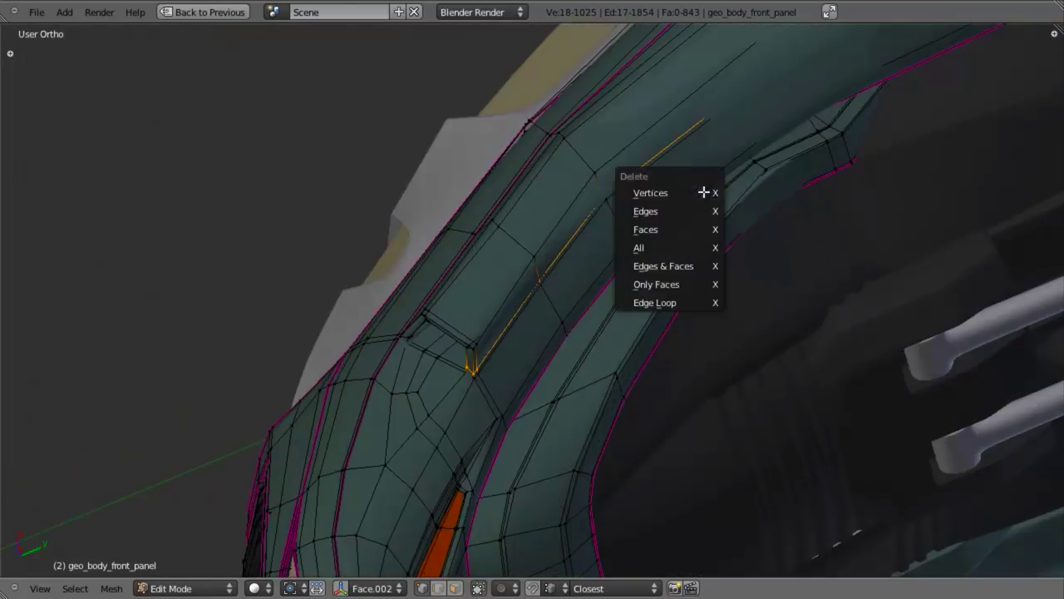
click(687, 298)
scroll(528, 325, up, 4)
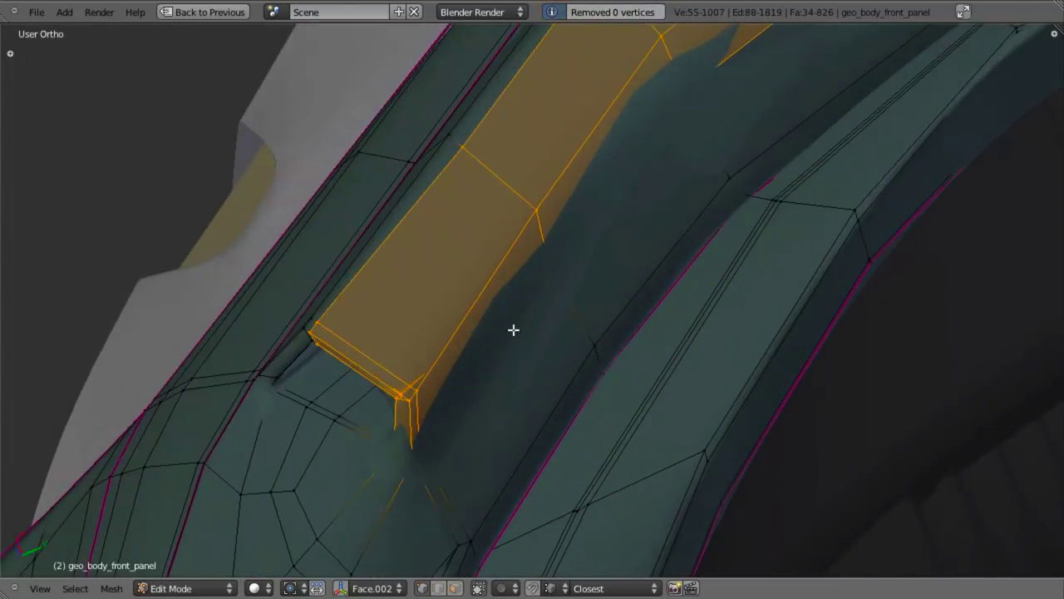
Select the remaining edge loop along the panel's lower bend and crease it by 0.1 and again by 0.8
middle_drag(496, 391, 515, 358)
key(z)
key(a)
alt+right_click(492, 346)
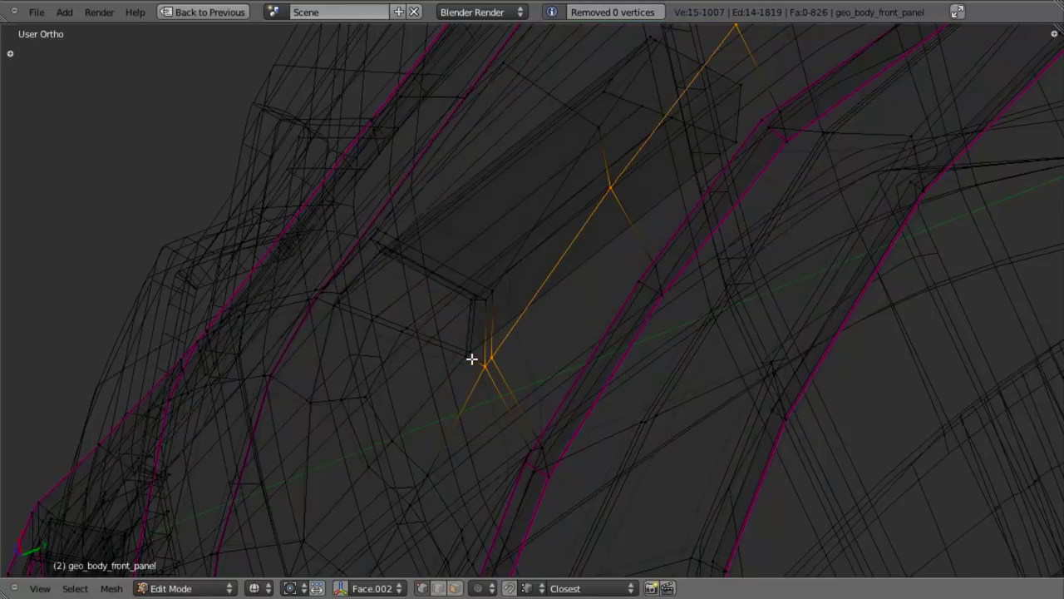
scroll(540, 327, down, 6)
shift+middle_drag(722, 240, 579, 377)
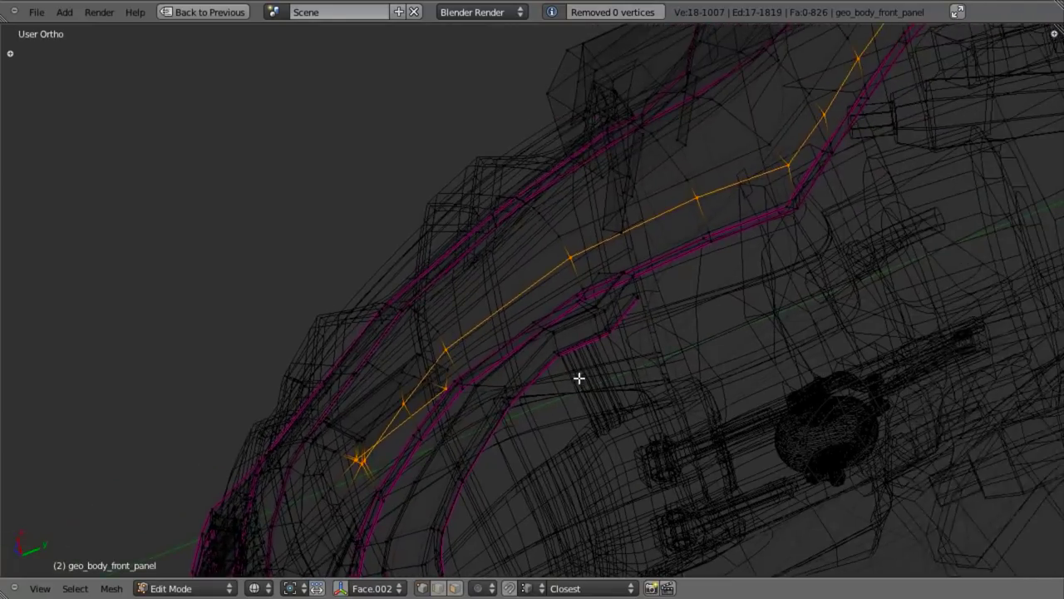
key(z)
mouse_move(741, 211)
shift+middle_down()
mouse_move(621, 303)
mouse_move(580, 281)
shift+middle_up()
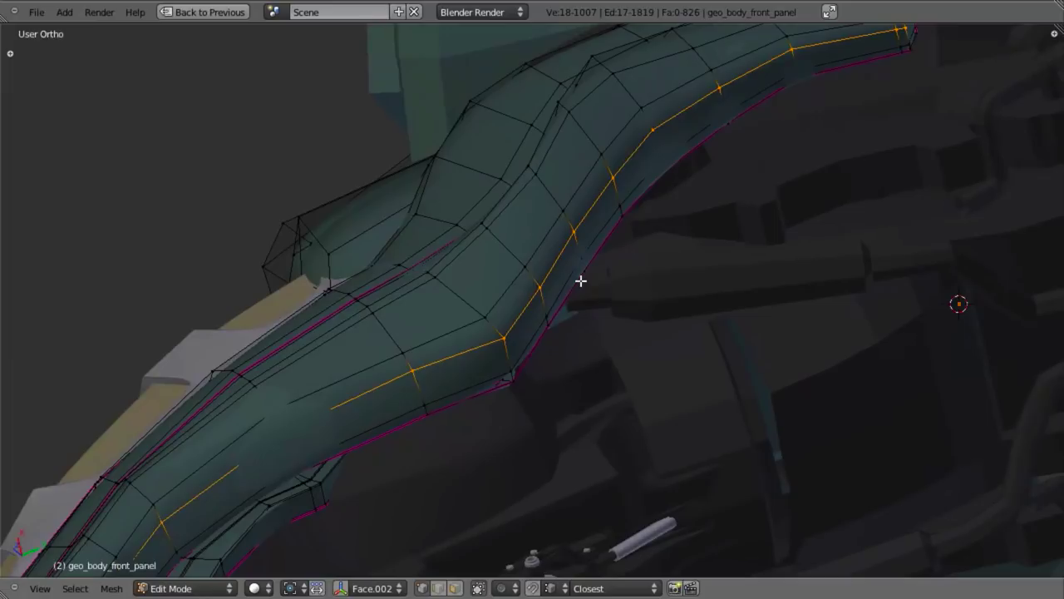
key(shift+e)
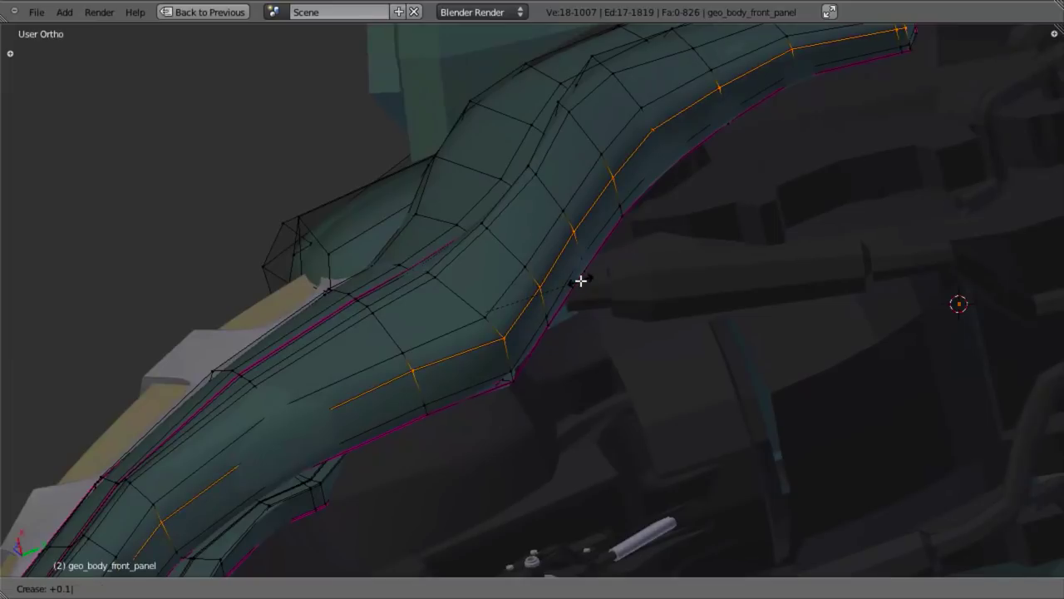
key(Return)
key(shift+e)
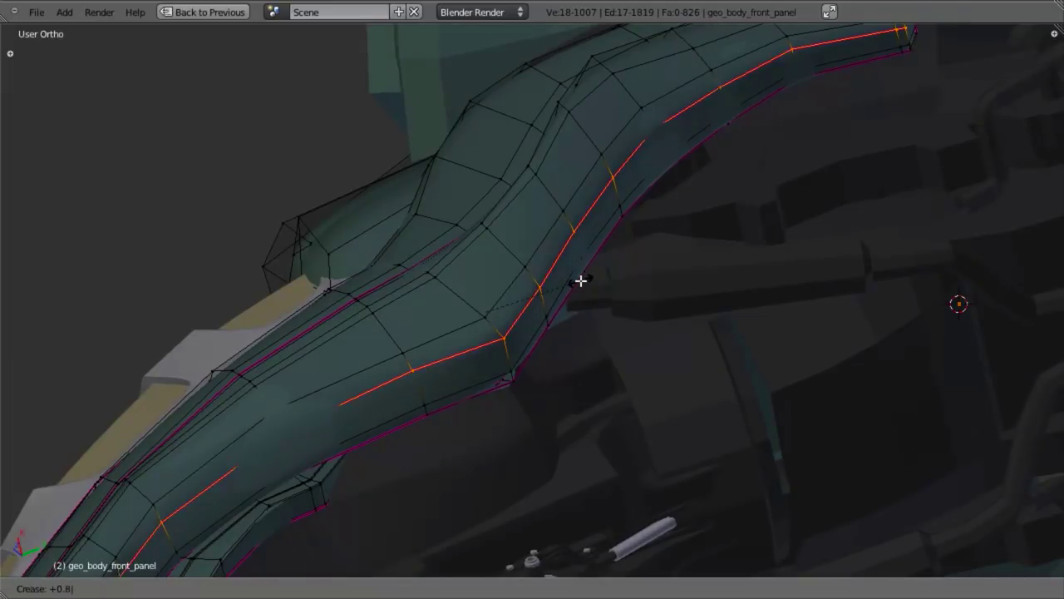
key(Return)
Check the creased lower bend in Object Mode and examine the mesh around the panel's lower rear corner
key(Tab)
scroll(581, 280, down, 4)
middle_drag(580, 280, 590, 251)
scroll(590, 251, up, 3)
shift+middle_drag(667, 253, 747, 250)
scroll(748, 250, up, 4)
key(Tab)
middle_drag(658, 305, 565, 418)
middle_drag(654, 250, 741, 213)
scroll(741, 213, up, 1)
scroll(409, 435, up, 2)
shift+middle_drag(831, 199, 430, 365)
scroll(430, 365, up, 1)
shift+middle_drag(614, 317, 444, 247)
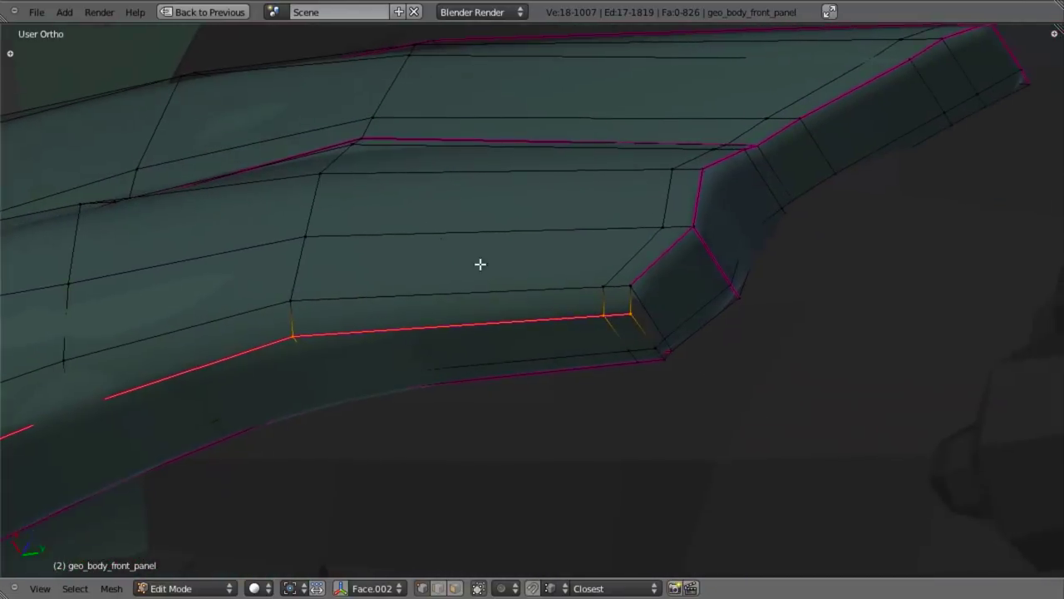
Try an edge loop just beside the creased lower bend at the rear corner and check its path in wireframe
scroll(444, 247, up, 4)
key(a)
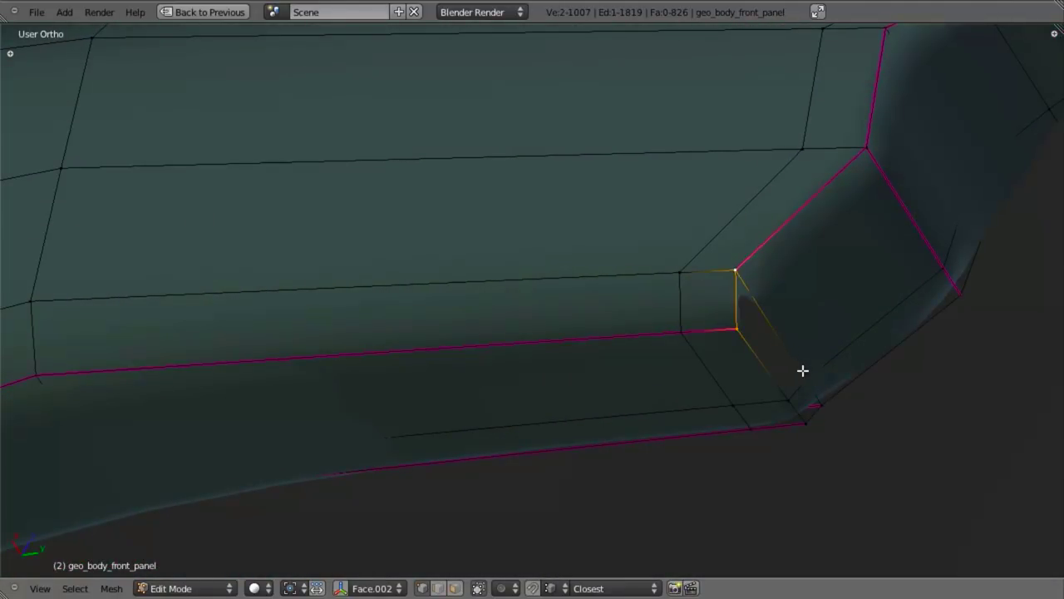
key(ctrl+r)
click(743, 301)
click(740, 328)
key(z)
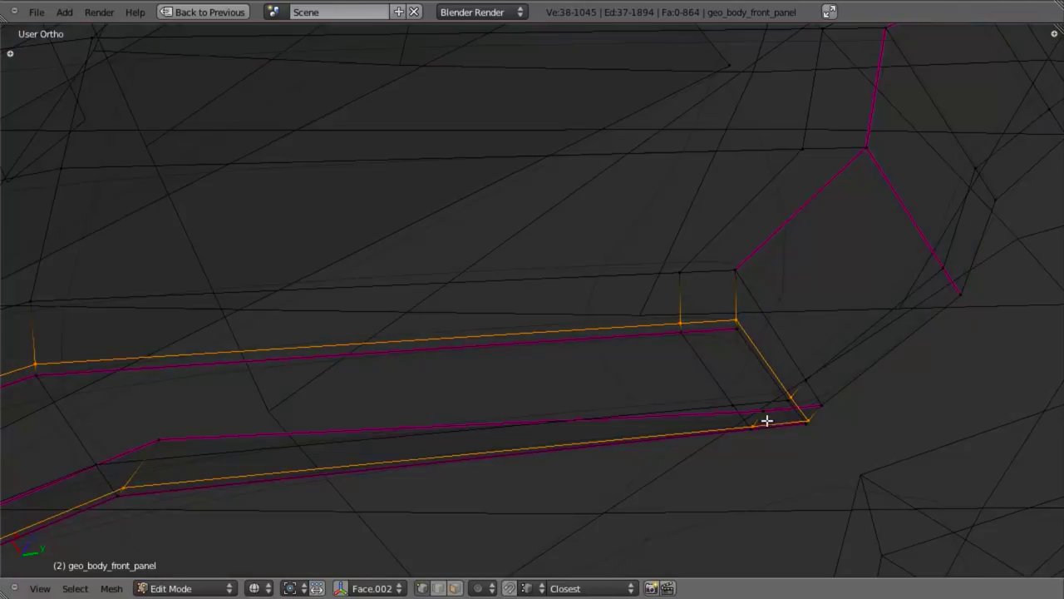
scroll(832, 440, down, 6)
shift+middle_drag(444, 468, 734, 364)
scroll(709, 369, down, 6)
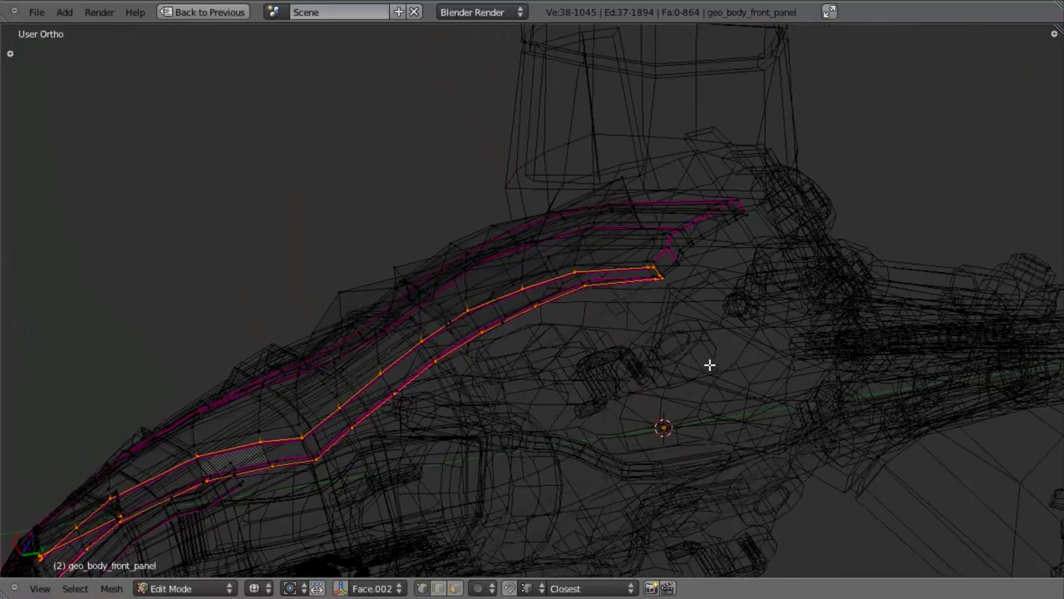
scroll(713, 345, up, 5)
shift+middle_drag(777, 300, 680, 302)
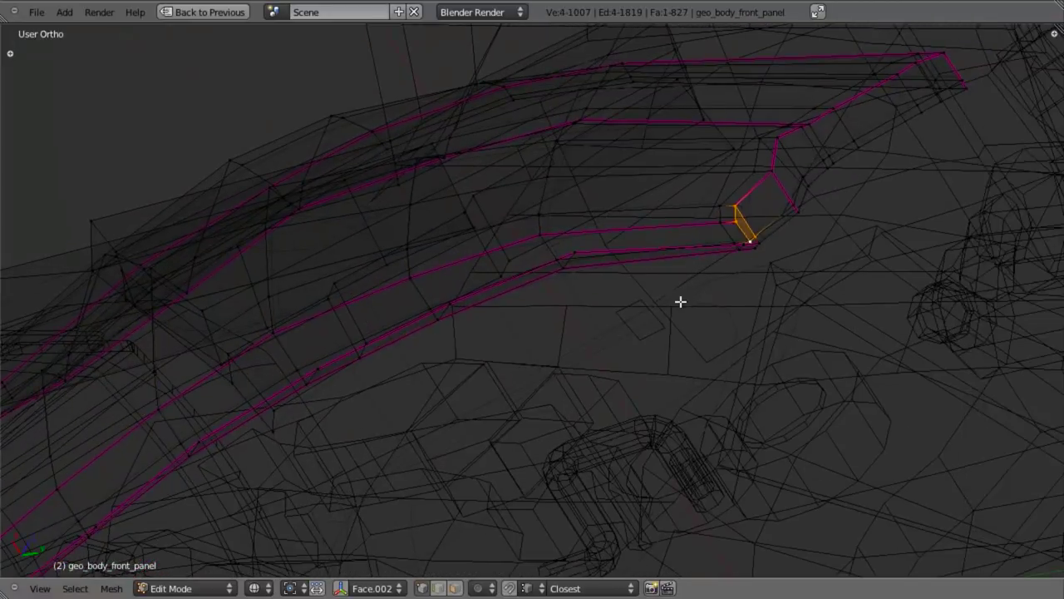
Examine the edge loops along the panel's lower bend and rear corner in wireframe and solid shading
scroll(732, 278, up, 3)
key(a)
right_click(604, 216)
key(z)
scroll(499, 336, down, 5)
shift+middle_drag(326, 345, 406, 266)
mouse_move(469, 287)
middle_down()
mouse_move(553, 314)
mouse_move(471, 346)
mouse_move(474, 302)
mouse_move(345, 355)
mouse_move(615, 290)
mouse_move(582, 314)
mouse_move(574, 296)
mouse_move(665, 300)
middle_up()
key(z)
key(z)
key(z)
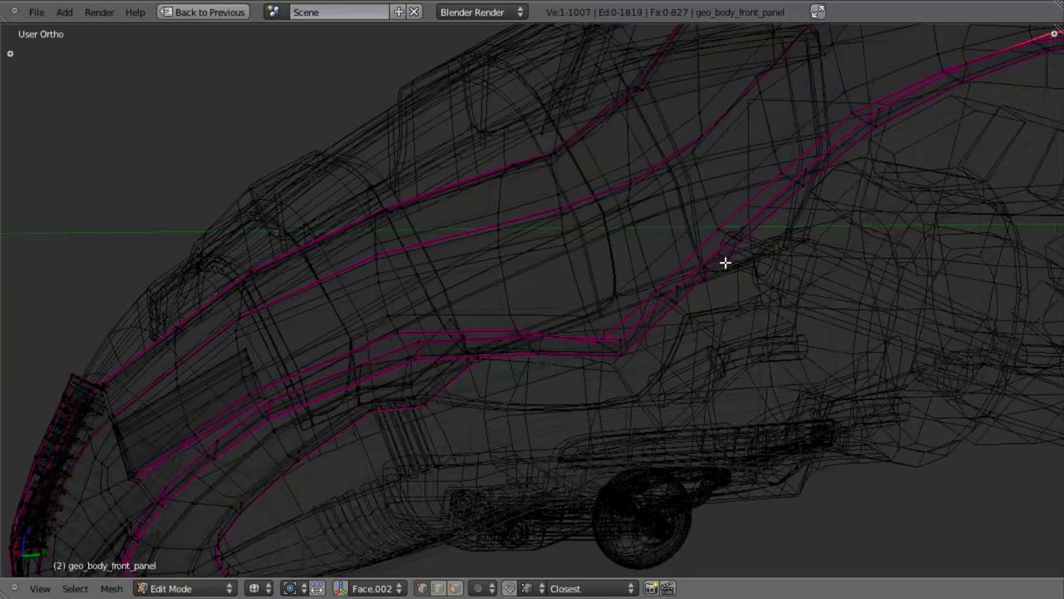
mouse_move(637, 230)
middle_down()
mouse_move(641, 288)
mouse_move(442, 308)
mouse_move(656, 291)
mouse_move(542, 299)
mouse_move(554, 291)
mouse_move(482, 278)
mouse_move(657, 261)
mouse_move(637, 275)
mouse_move(637, 266)
mouse_move(551, 271)
mouse_move(522, 230)
middle_up()
key(z)
key(z)
scroll(637, 275, up, 5)
key(z)
key(z)
key(z)
Narrow the selected lower-bend edge loop by box-deselecting its stretch along the panel's upper edge
shift+middle_drag(528, 394, 563, 114)
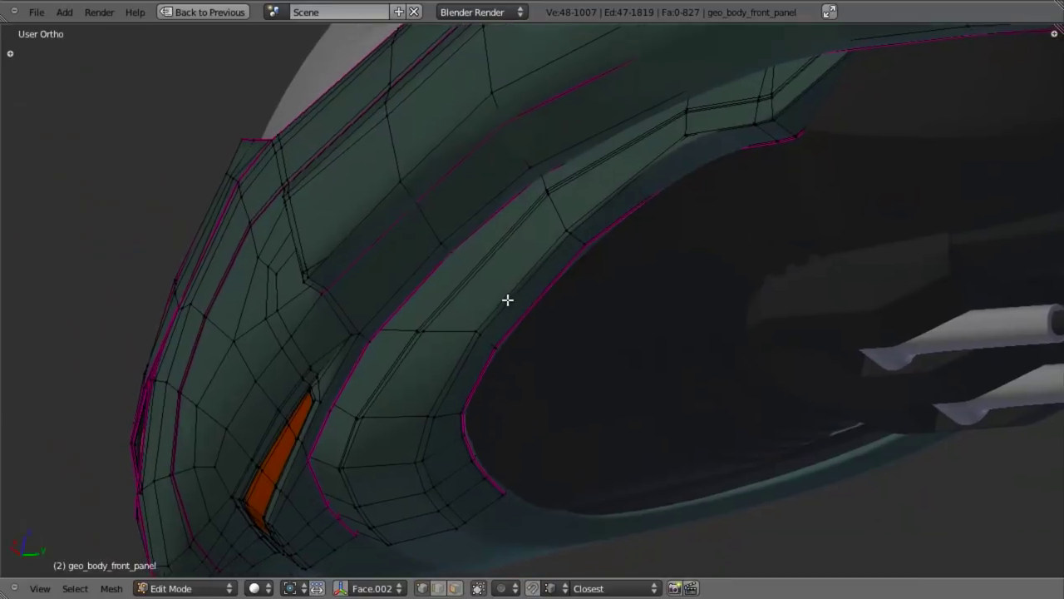
scroll(502, 303, down, 3)
key(z)
scroll(499, 306, down, 3)
mouse_move(499, 306)
middle_down()
mouse_move(643, 251)
mouse_move(580, 237)
middle_up()
drag(198, 149, 607, 301)
middle_drag(602, 297, 602, 296)
key(b)
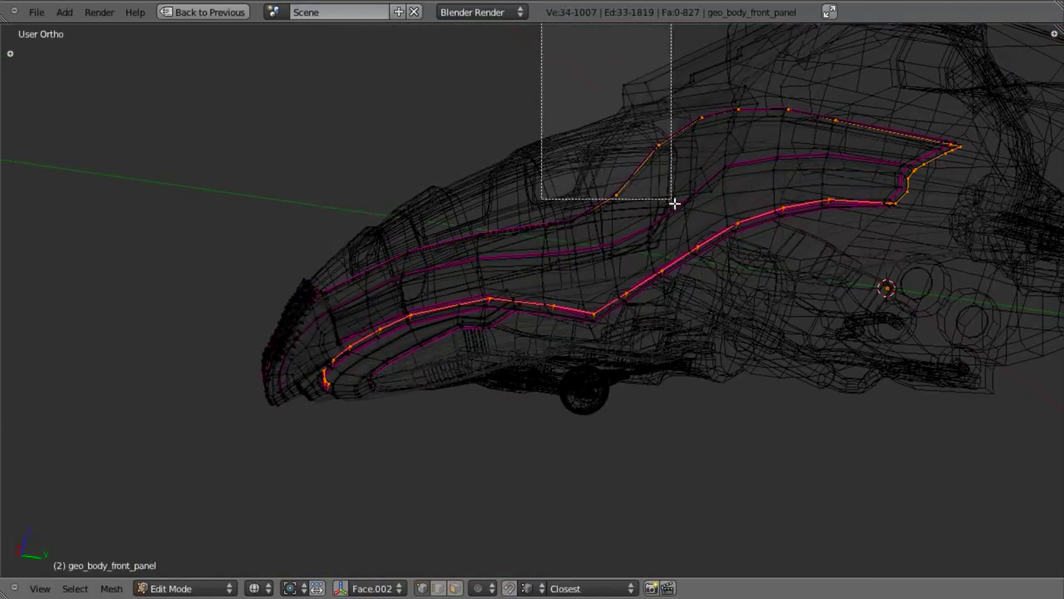
middle_drag(1031, 172, 1031, 172)
shift+middle_drag(973, 198, 610, 305)
scroll(594, 264, up, 6)
scroll(610, 305, up, 5)
Box-deselect the loop's vertices around the rear corner and delete the remaining stretch along the lower bend
key(b)
middle_drag(517, 61, 648, 220)
scroll(640, 215, down, 5)
key(b)
middle_drag(530, 151, 543, 172)
scroll(511, 241, up, 4)
key(b)
middle_drag(468, 158, 535, 294)
key(x)
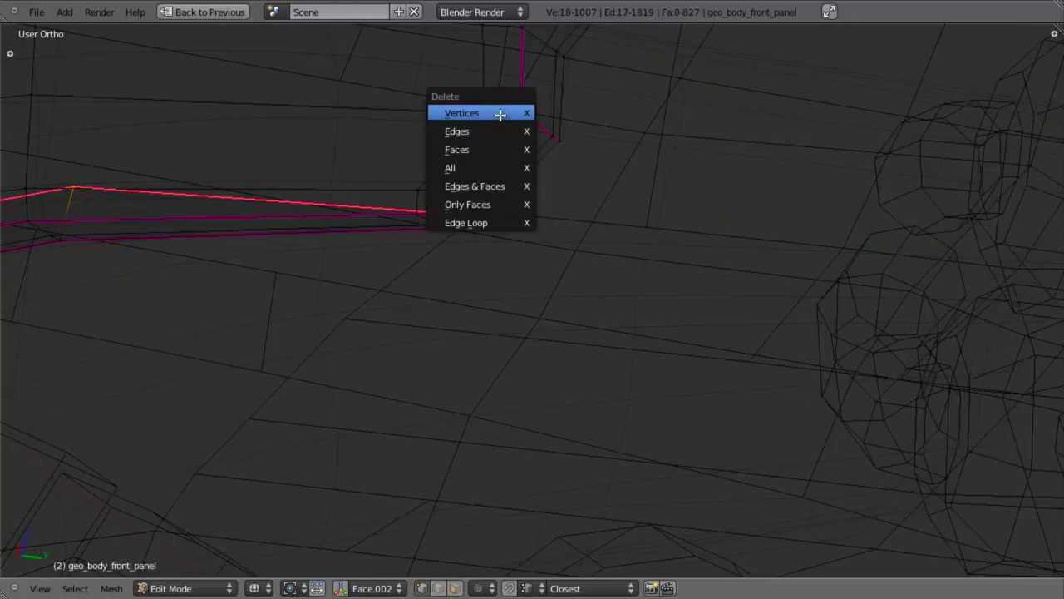
click(500, 114)
scroll(511, 205, down, 9)
key(z)
shift+middle_drag(228, 415, 685, 256)
shift+middle_drag(333, 164, 411, 247)
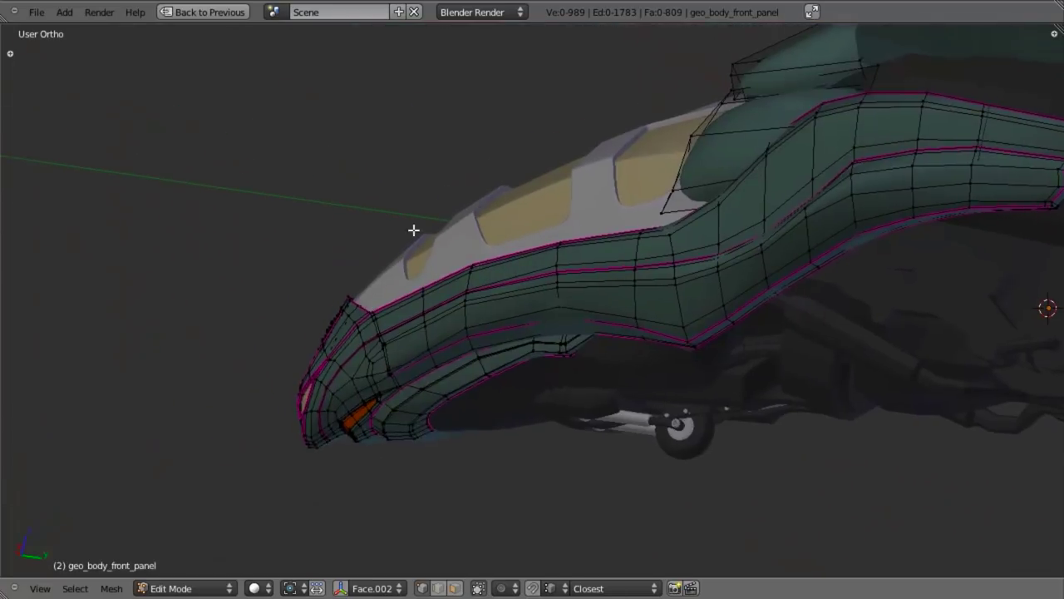
Insert an edge loop beside the panel's creased lower bend, slide it to 0.66, and check the smoothed rim
scroll(411, 246, up, 8)
key(Tab)
key(Tab)
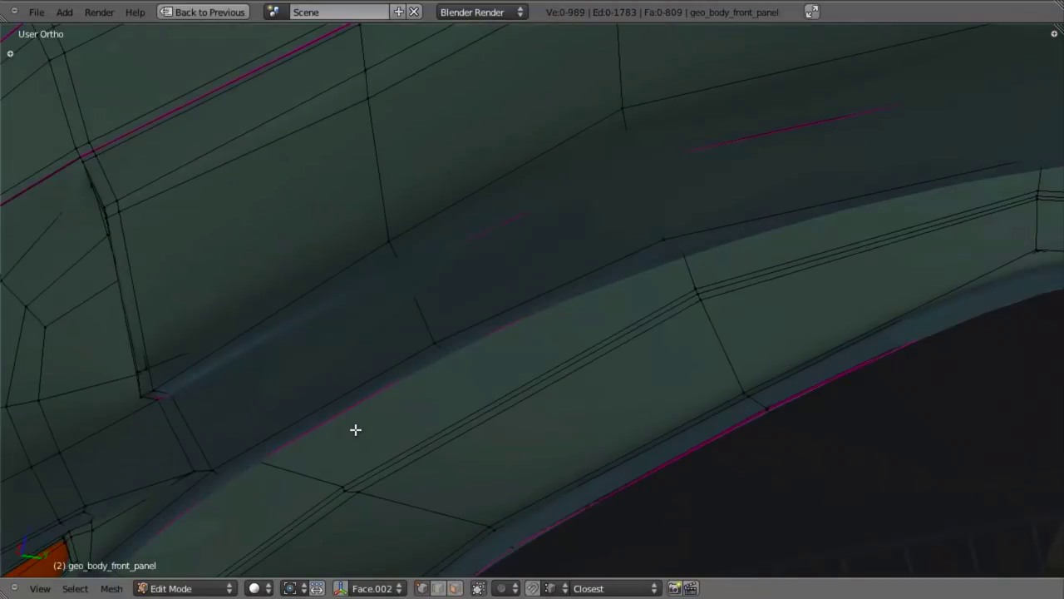
scroll(331, 429, down, 5)
shift+middle_drag(831, 280, 593, 330)
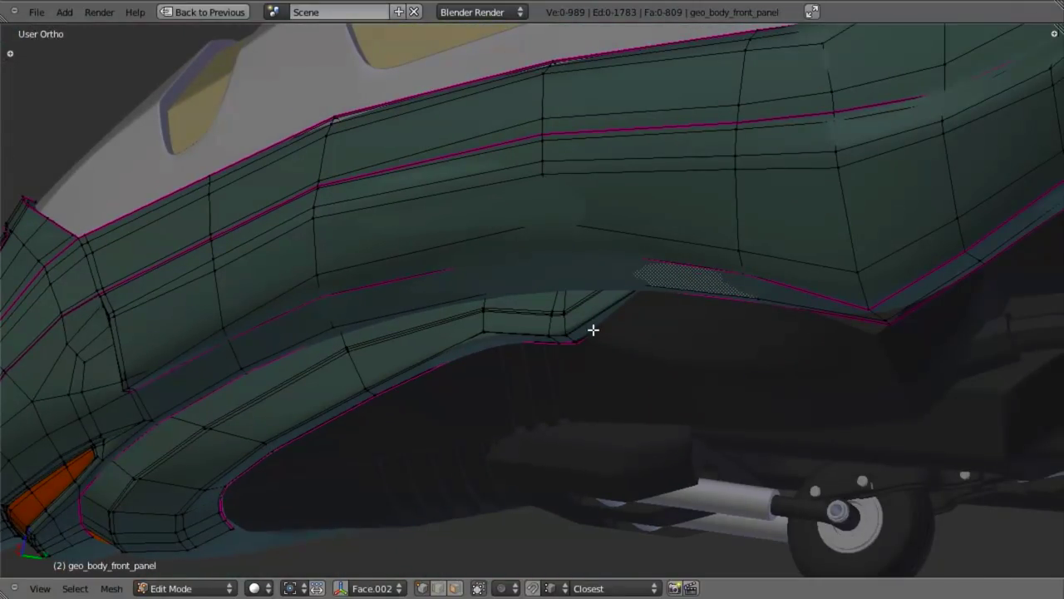
scroll(593, 331, down, 5)
scroll(655, 305, up, 5)
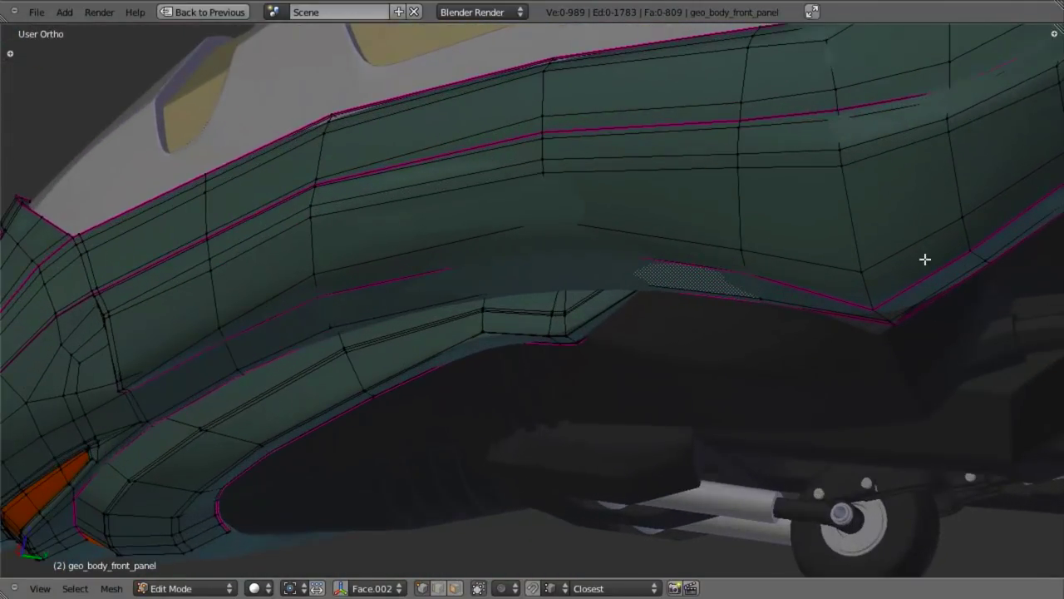
scroll(924, 259, down, 3)
key(ctrl+r)
click(782, 263)
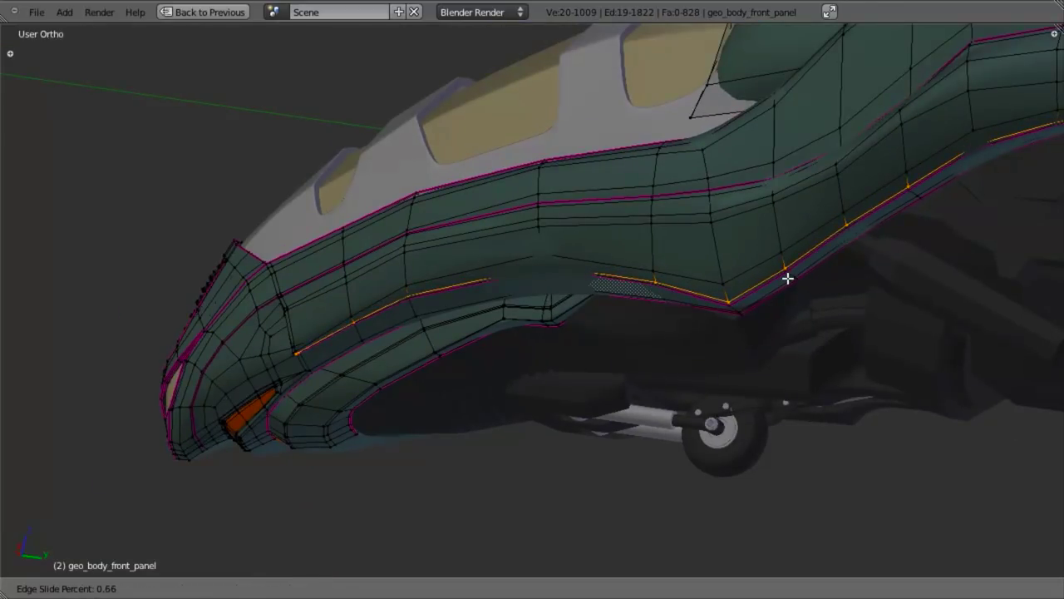
click(787, 278)
middle_drag(397, 286, 617, 296)
scroll(623, 339, up, 4)
key(Tab)
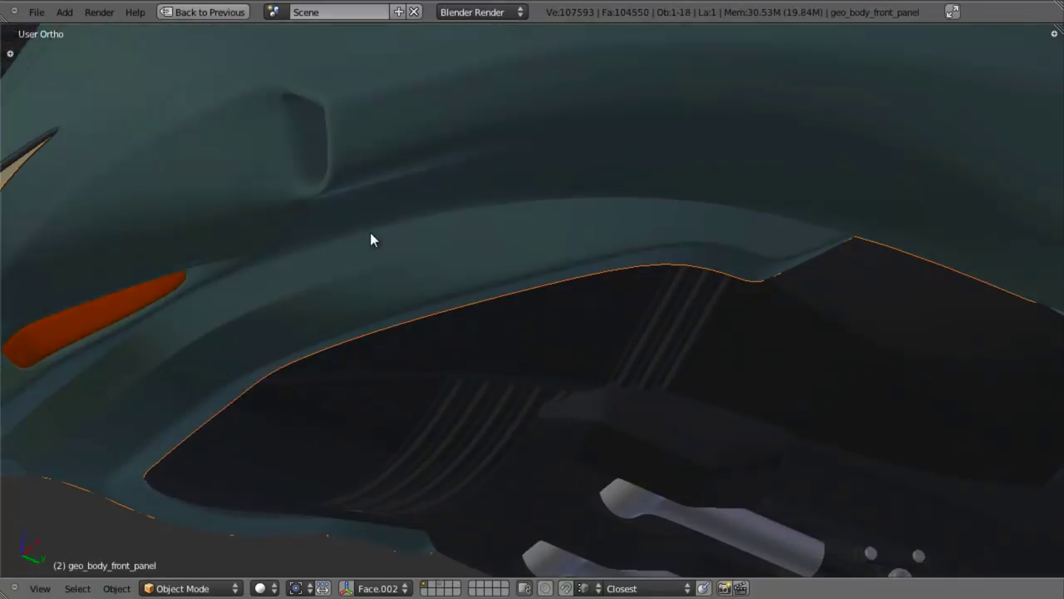
scroll(370, 231, down, 5)
shift+middle_drag(989, 258, 607, 339)
middle_drag(736, 299, 557, 230)
Replace the selection with the creased edge loop along the panel's lower bend and adjust its crease
key(Tab)
shift+middle_drag(619, 296, 524, 304)
scroll(525, 304, up, 10)
key(a)
scroll(485, 423, down, 9)
shift+middle_drag(343, 380, 673, 316)
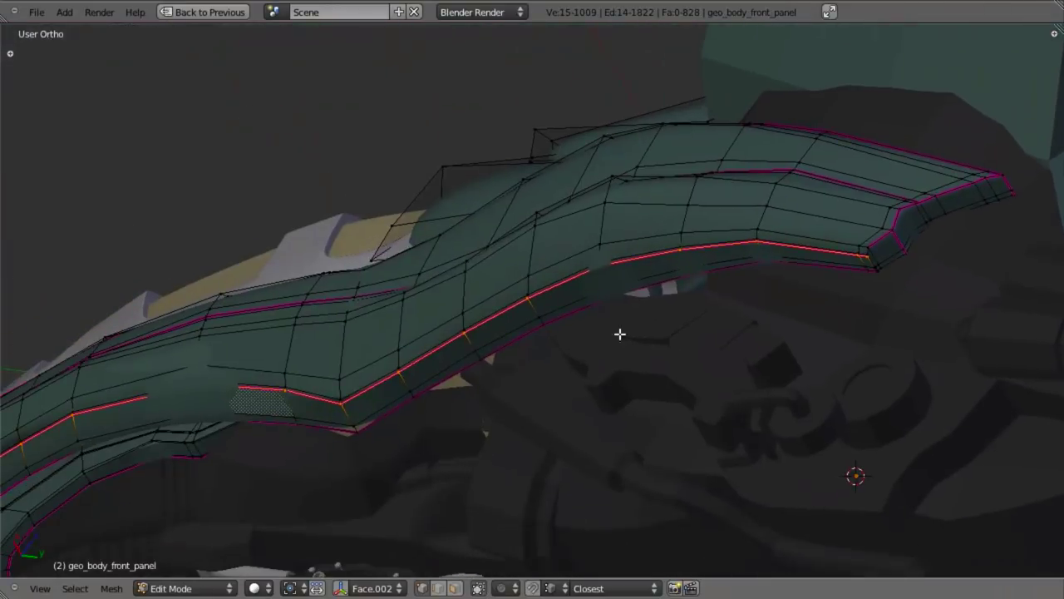
shift+middle_drag(328, 355, 739, 247)
scroll(385, 289, up, 5)
shift+middle_drag(325, 342, 660, 264)
scroll(660, 264, up, 4)
key(z)
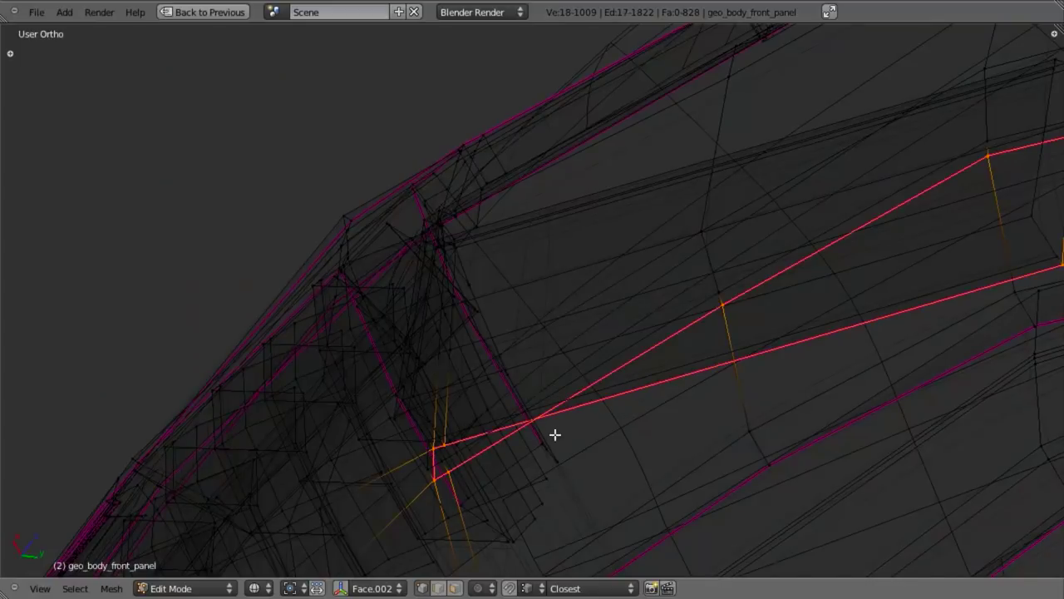
key(shift+e)
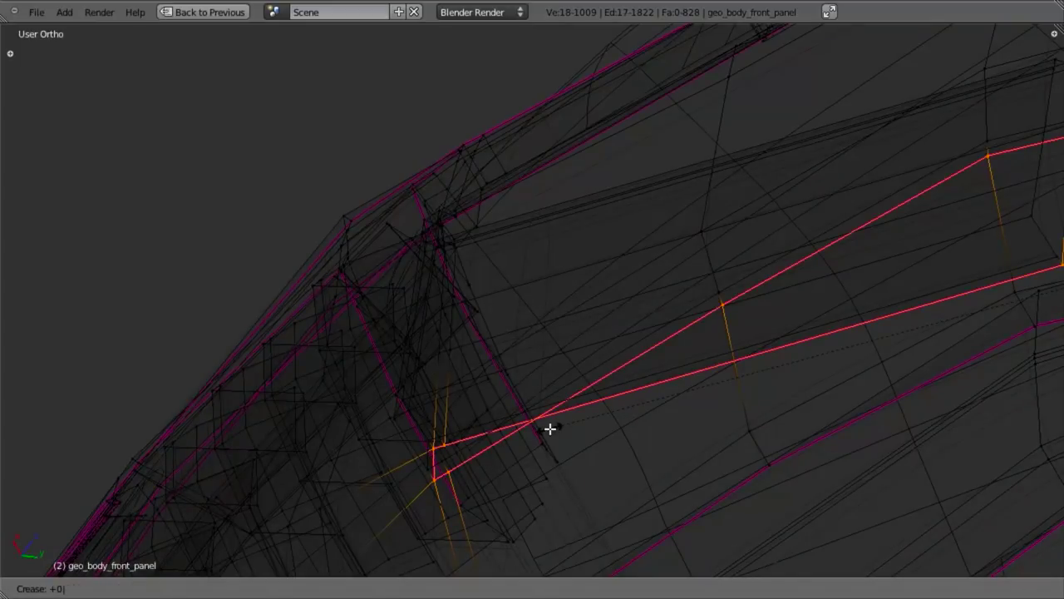
key(Return)
Check the smoothed lower bend in Object Mode along the panel from its front towards the rear corner
key(z)
key(Tab)
scroll(613, 399, down, 7)
mouse_move(677, 337)
shift+middle_down()
mouse_move(410, 361)
mouse_move(558, 307)
mouse_move(644, 244)
mouse_move(490, 373)
shift+middle_up()
key(Tab)
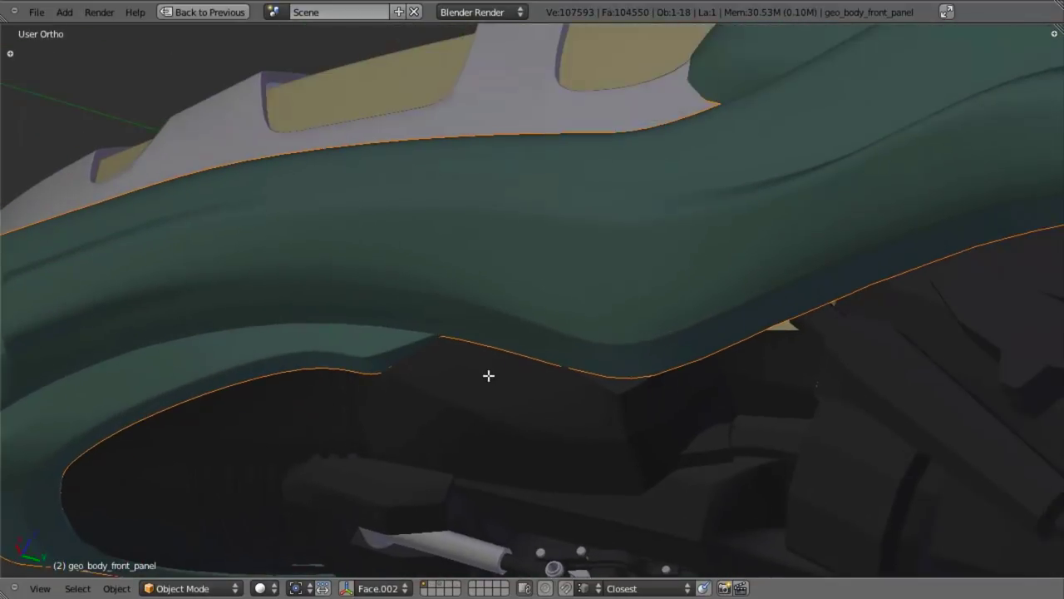
scroll(572, 328, down, 5)
key(Tab)
middle_drag(572, 329, 497, 302)
scroll(571, 334, up, 5)
shift+middle_drag(678, 356, 427, 411)
Box-select the panel's lower rear corner vertices in the right side view and move them about -0.0011 along Y
key(KP_3)
mouse_move(518, 354)
shift+middle_down()
mouse_move(482, 400)
mouse_move(561, 371)
shift+middle_up()
key(z)
shift+middle_drag(505, 336, 569, 376)
scroll(569, 376, up, 7)
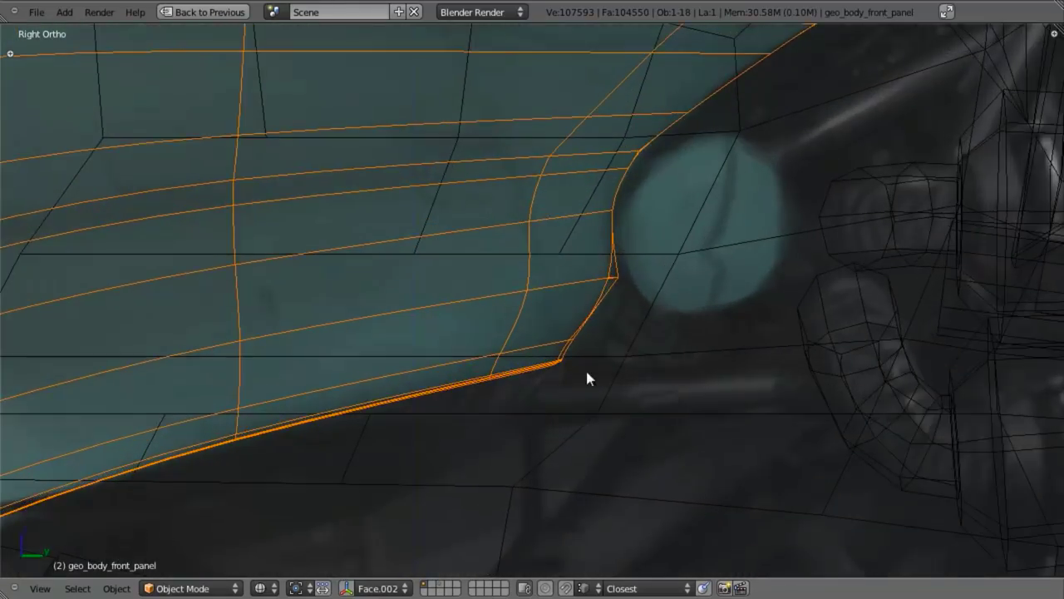
key(Tab)
key(a)
key(b)
drag(552, 395, 630, 439)
key(g)
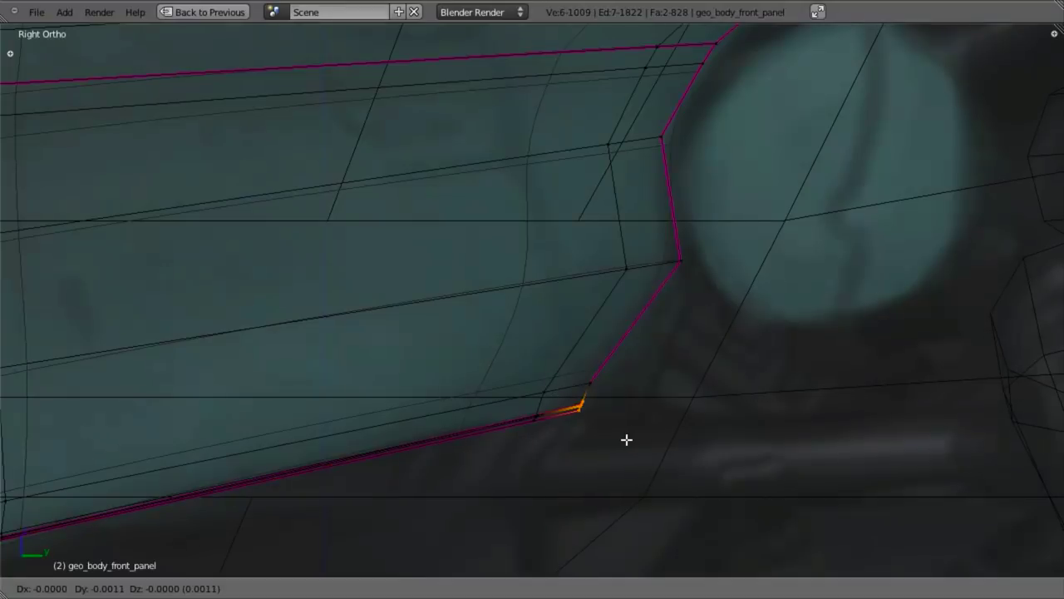
click(625, 440)
key(z)
middle_drag(624, 437, 529, 342)
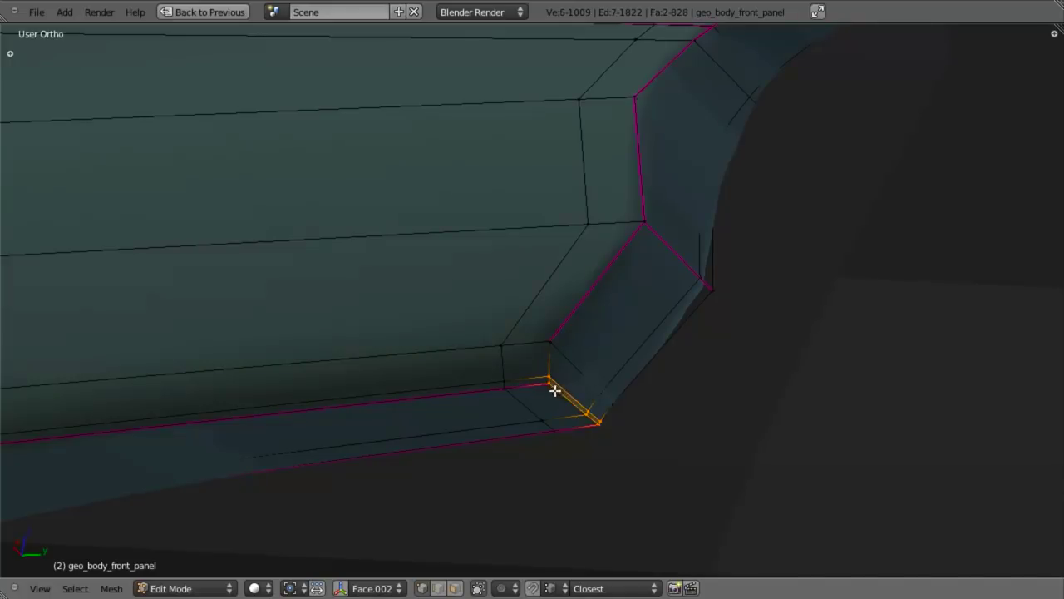
Crease the edge across the rim at the lower rear corner by 1 and check the smoothed corner
key(shift+e)
text(1)
key(Return)
key(Tab)
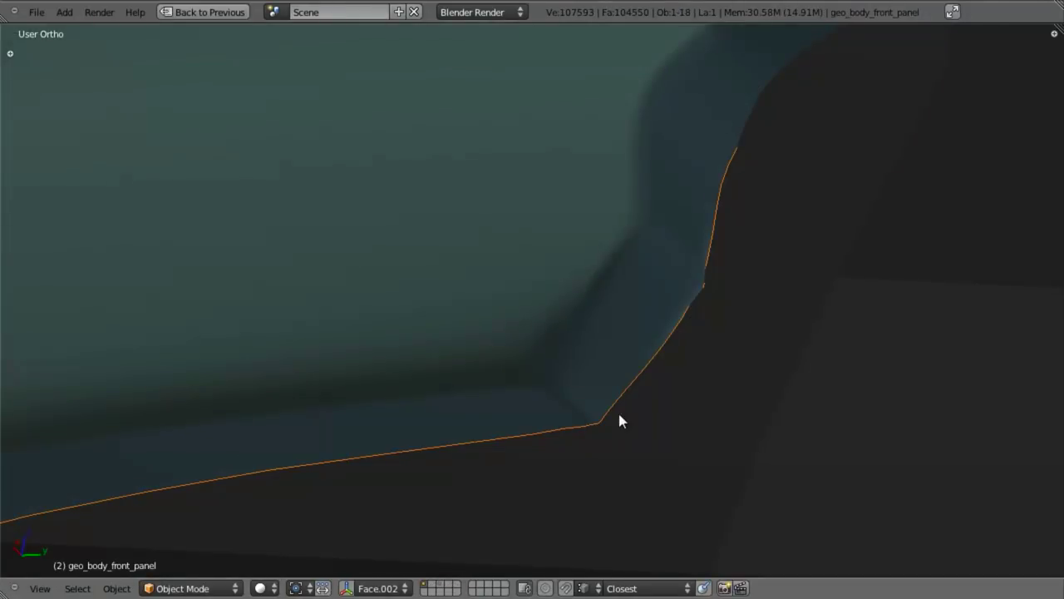
scroll(619, 414, down, 4)
middle_drag(618, 414, 537, 326)
scroll(537, 326, up, 4)
Crease the short edges joining the lower rear corner to the creased rear edge
key(Tab)
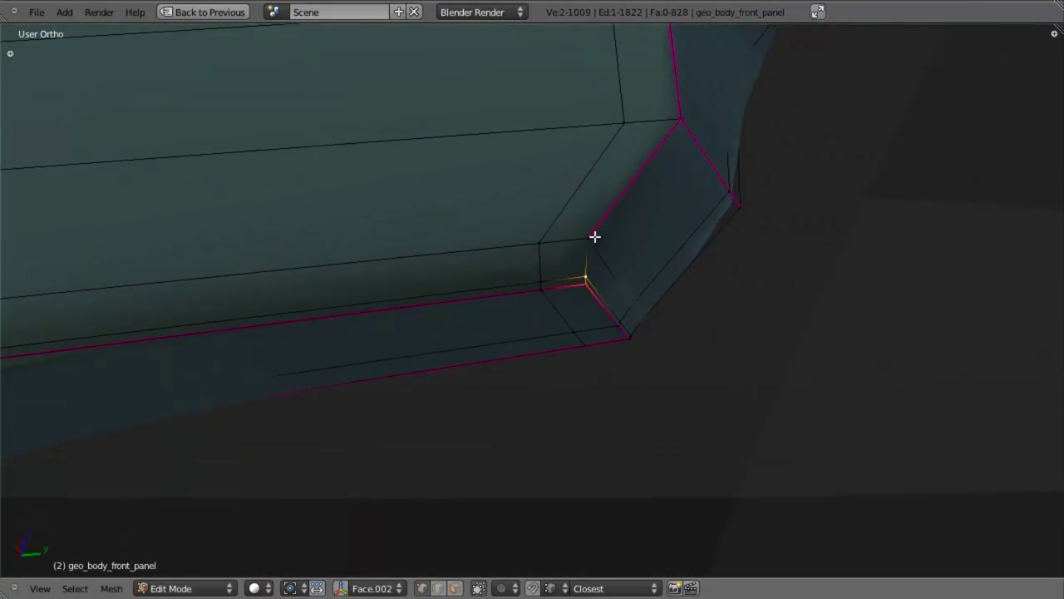
key(shift+e)
key(Return)
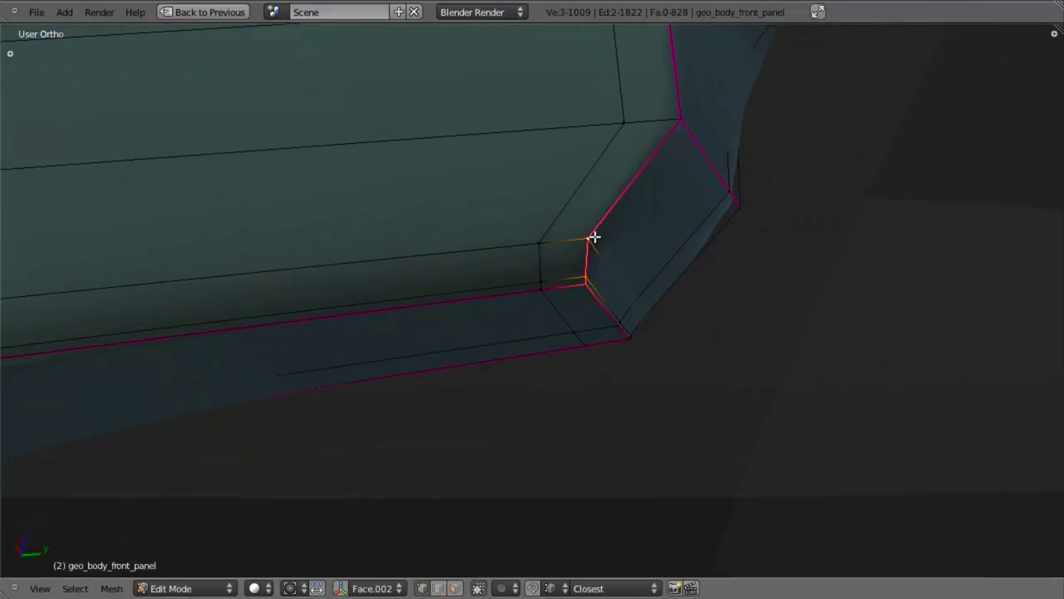
Select the edge loop along the panel's rear end, give it one common crease value and check the result
alt+right_click(627, 203)
scroll(627, 328, down, 6)
shift+middle_drag(625, 293, 586, 347)
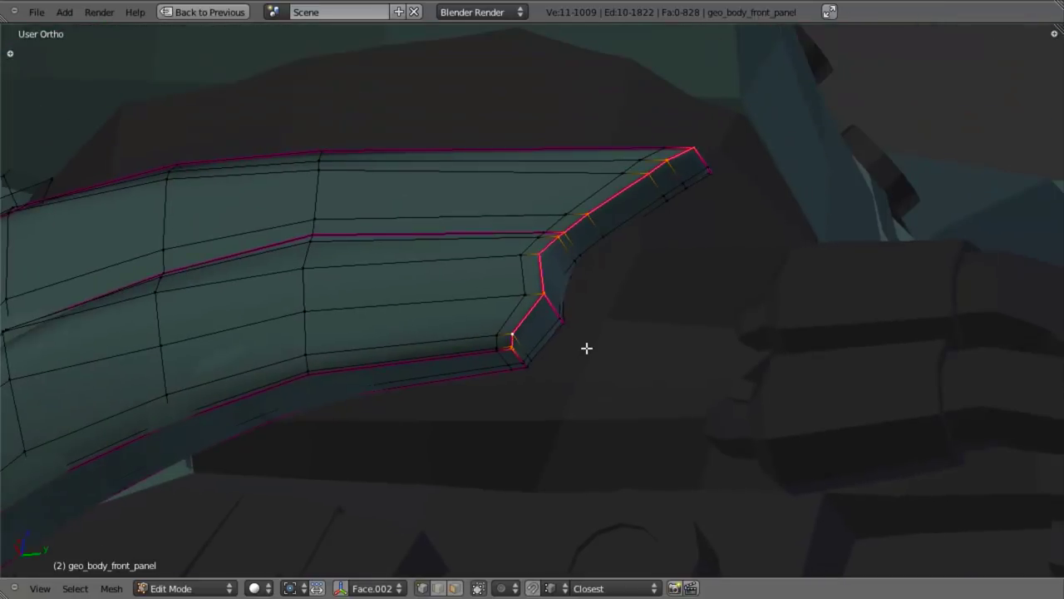
key(n)
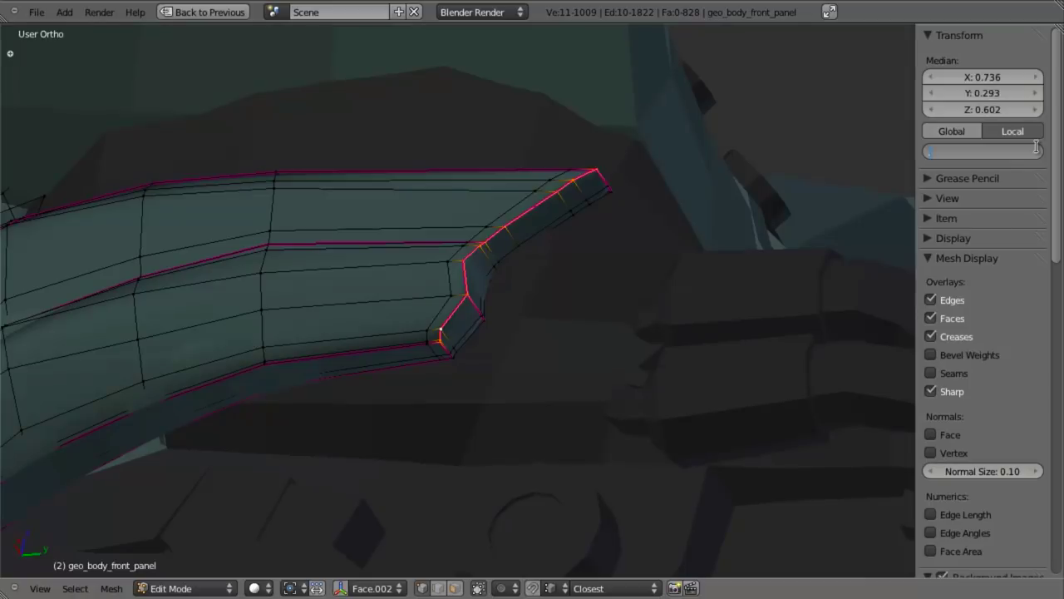
key(n)
key(Tab)
scroll(575, 271, up, 2)
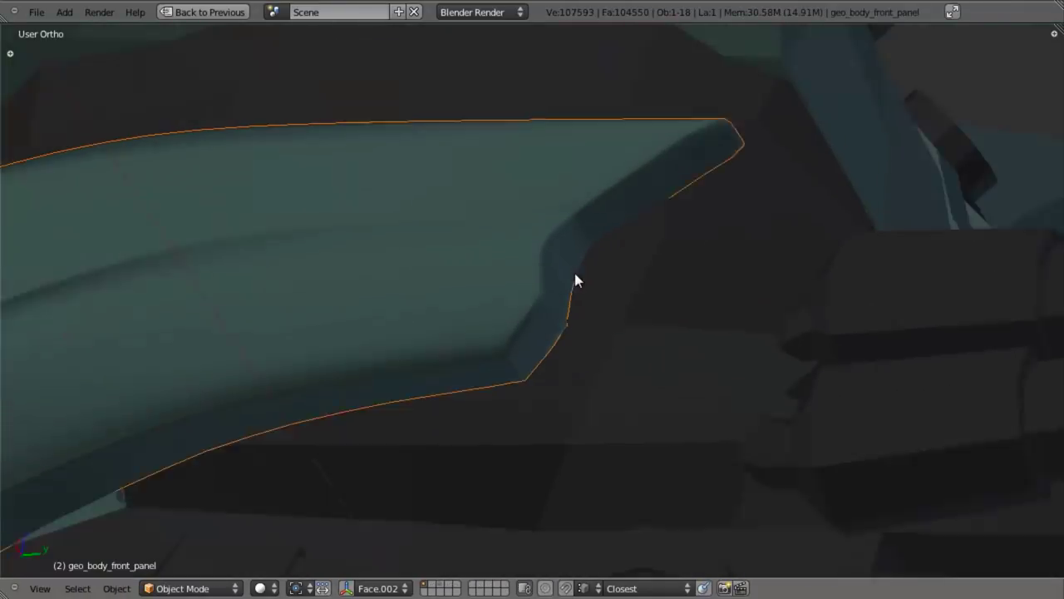
Check the smoothed rear end of the panel from the right side and at an angle
scroll(575, 273, down, 4)
middle_drag(489, 283, 671, 361)
key(KP_3)
scroll(672, 361, up, 4)
key(Tab)
scroll(615, 324, up, 1)
middle_drag(549, 279, 437, 202)
key(a)
key(Tab)
key(Tab)
Crease the edges crossing the rear rim at the end of the panel's middle crease line by 1
shift+middle_drag(572, 189, 518, 261)
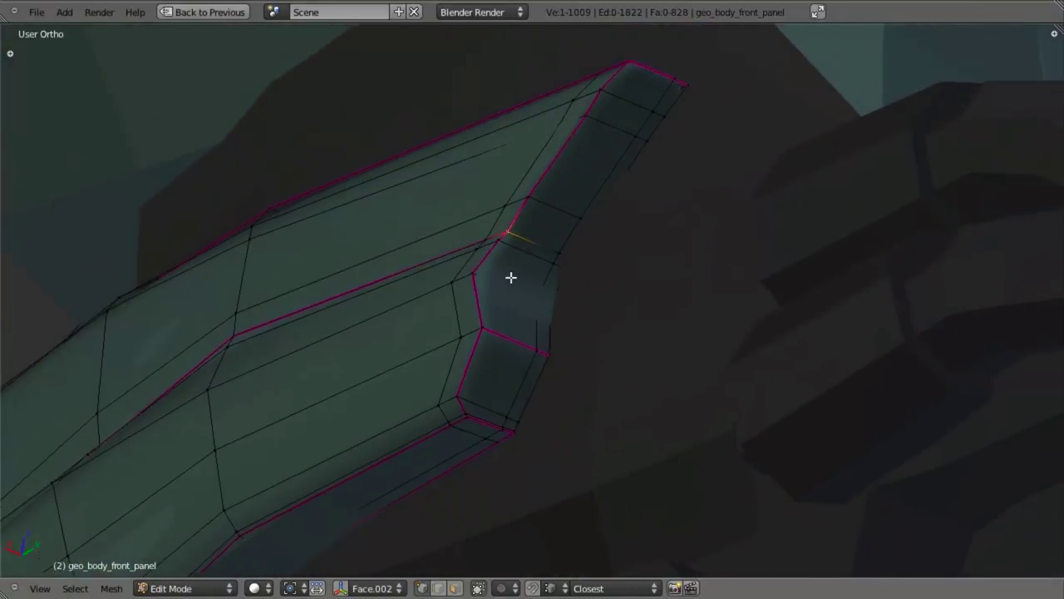
scroll(532, 271, up, 4)
key(z)
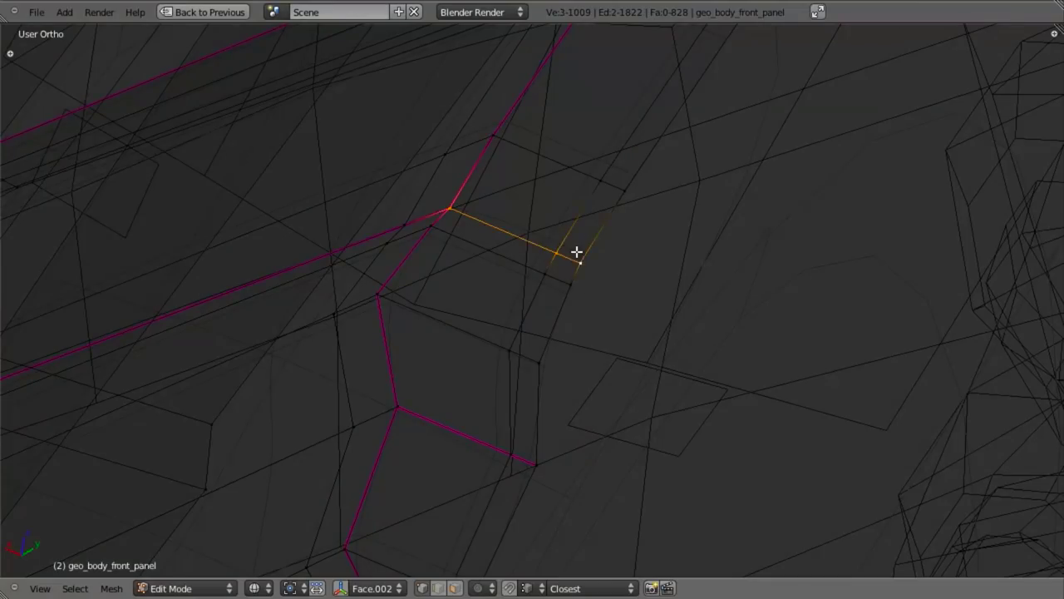
key(shift+e)
text(1)
key(Return)
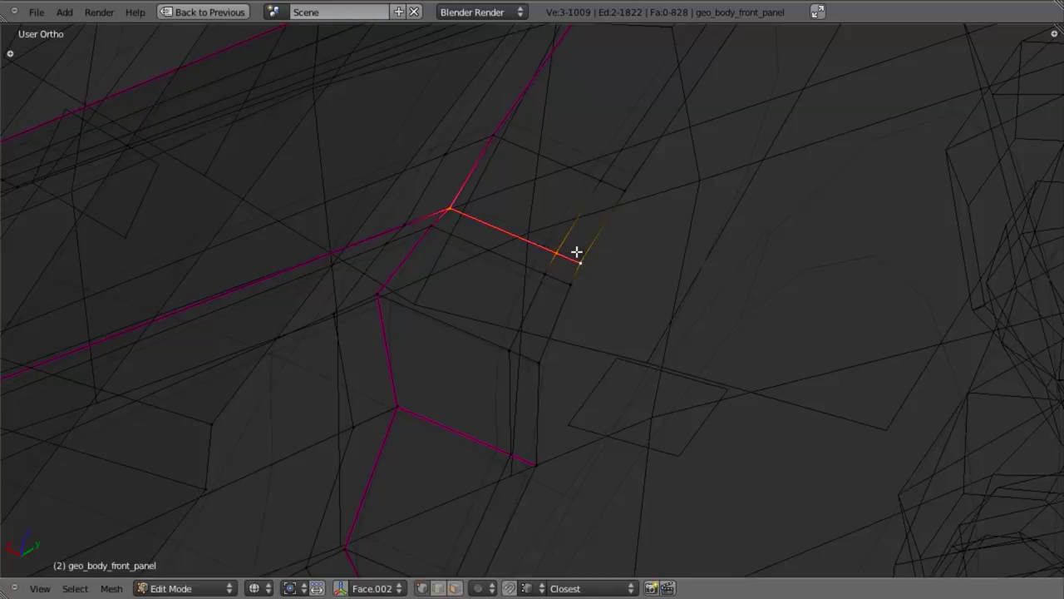
key(z)
key(Tab)
Check the newly creased rear rim in Object Mode and examine its mesh up close
scroll(575, 252, down, 4)
middle_drag(559, 293, 811, 389)
scroll(817, 391, down, 4)
middle_drag(825, 408, 631, 260)
key(KP_3)
key(Tab)
middle_drag(390, 245, 271, 189)
shift+middle_drag(271, 189, 347, 265)
scroll(346, 265, up, 3)
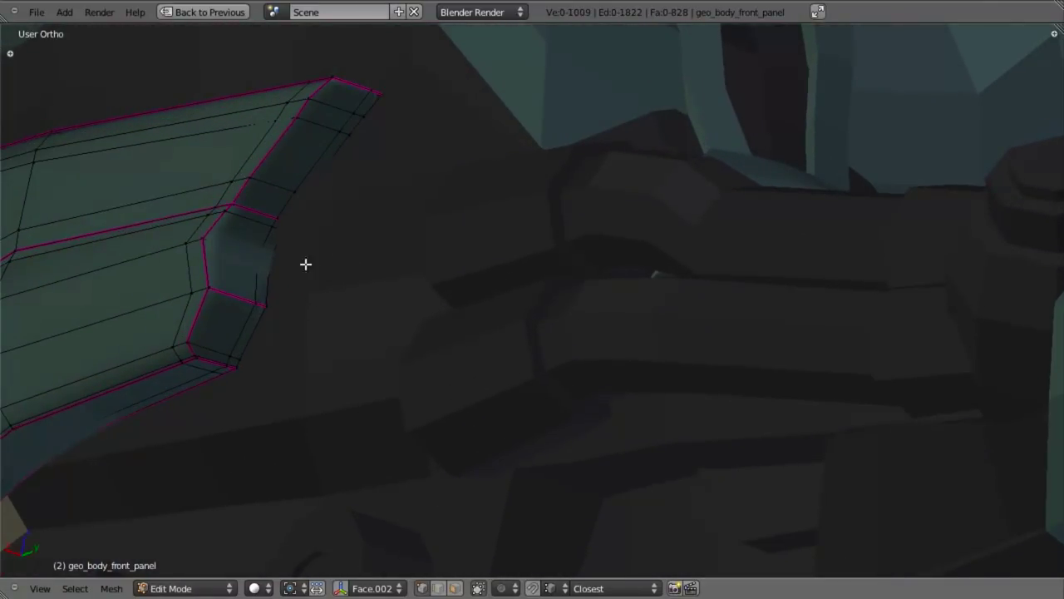
Select the edge loop along the panel's rear rim and trace its path around the panel in wireframe
key(z)
alt+right_click(315, 152)
shift+middle_drag(242, 394, 534, 295)
key(z)
scroll(482, 312, down, 4)
middle_drag(409, 336, 582, 161)
key(z)
key(z)
middle_drag(528, 236, 675, 299)
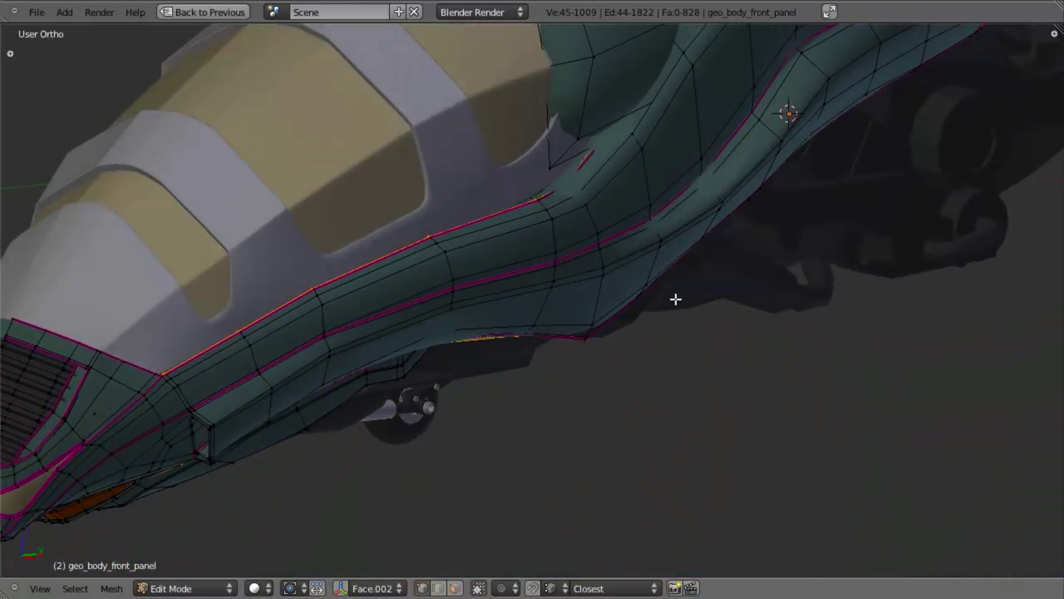
Check the smoothed panel in the right side view and save the file over the existing version
key(KP_3)
scroll(677, 300, down, 3)
key(Tab)
shift+middle_drag(922, 268, 683, 284)
scroll(682, 284, up, 3)
key(ctrl+s)
click(684, 287)
Select the rear section of the edge loop running below the panel's middle crease and edge-slide it to a new position
key(Tab)
shift+middle_drag(703, 233, 613, 309)
scroll(612, 309, up, 4)
key(a)
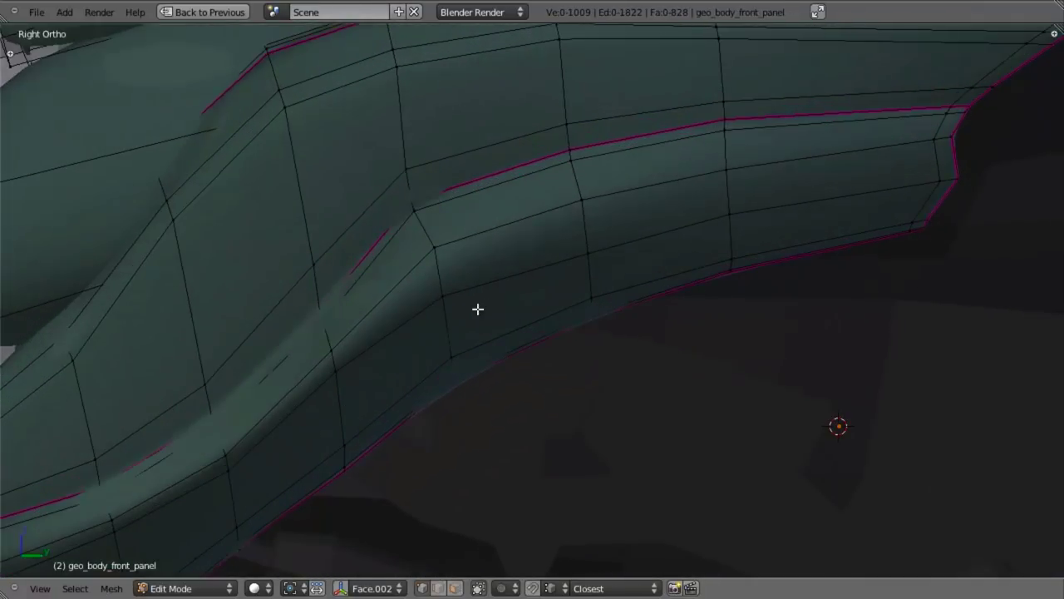
key(z)
key(z)
alt+right_click(639, 240)
scroll(434, 340, down, 4)
scroll(439, 334, down, 3)
key(z)
key(b)
middle_drag(494, 302, 69, 551)
key(z)
scroll(530, 319, up, 4)
key(ctrl+e)
click(530, 319)
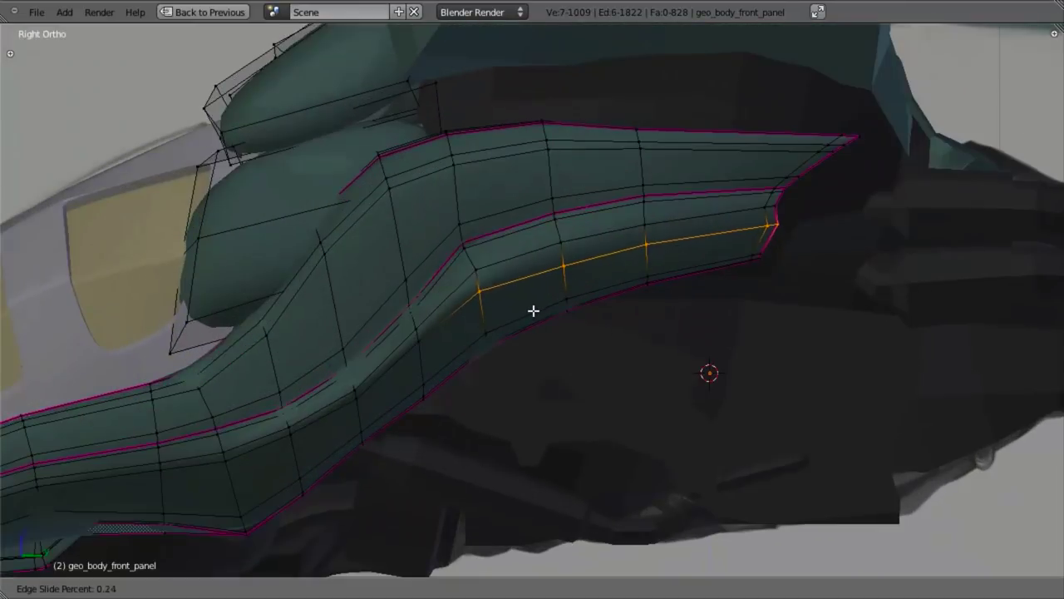
click(540, 305)
Select the vertices of the rear rim notch just below the middle crease and move them inward to deepen the notch
shift+middle_drag(563, 333, 295, 436)
key(z)
scroll(457, 385, up, 6)
shift+middle_drag(449, 386, 560, 351)
key(a)
key(b)
drag(490, 283, 615, 325)
key(b)
drag(493, 255, 602, 305)
key(z)
key(g)
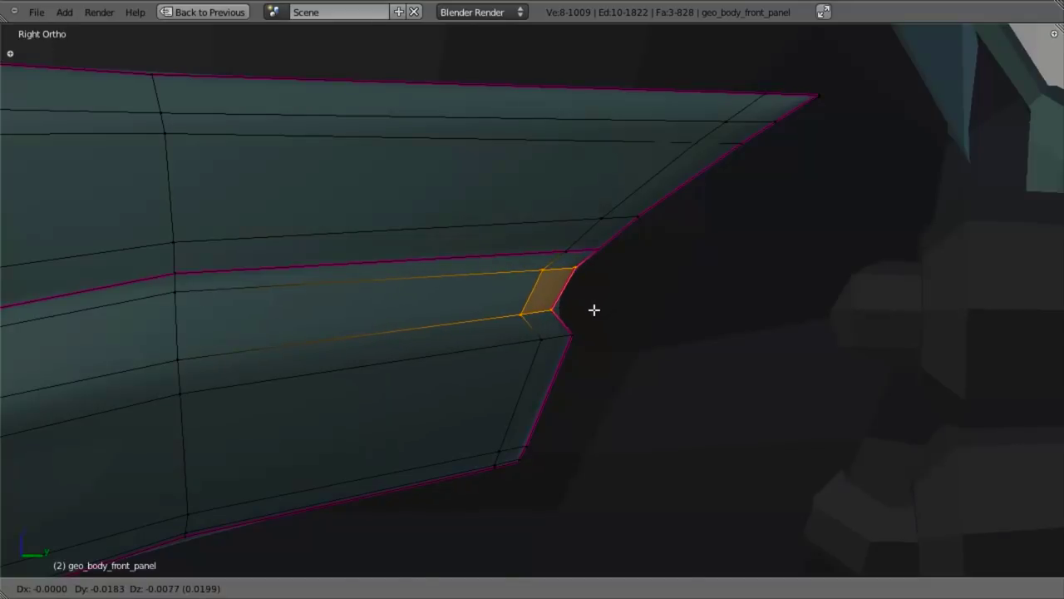
click(593, 309)
key(z)
key(g)
click(583, 302)
Move the rear end vertices of the middle crease and the rim vertices just above it slightly toward the rear
key(a)
key(b)
drag(552, 239, 608, 264)
key(g)
click(615, 254)
key(z)
key(z)
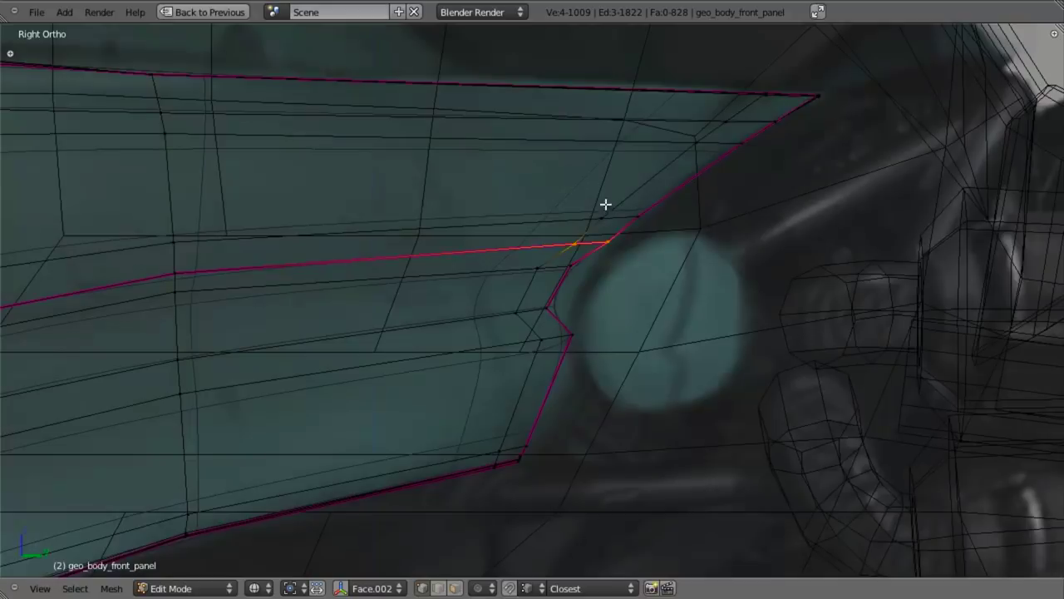
right_click(608, 216)
drag(655, 221, 656, 221)
key(g)
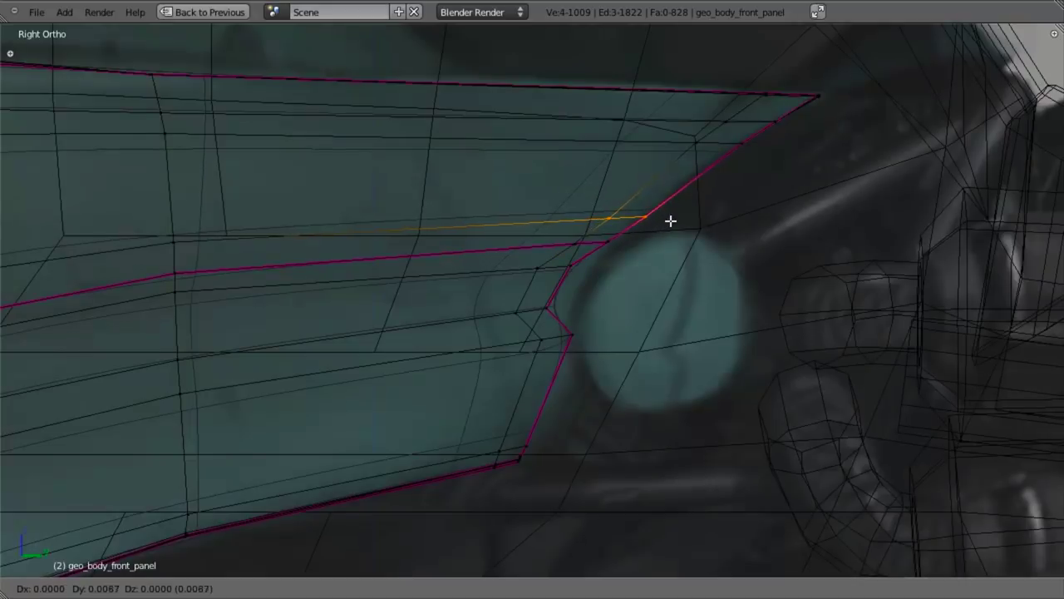
click(670, 222)
Readjust the middle crease's rear end and the rim vertices above it to follow the curve around the round reference shape
key(a)
key(b)
drag(542, 226, 623, 256)
key(g)
click(615, 252)
key(a)
key(b)
drag(582, 184, 672, 228)
key(g)
click(657, 226)
Reposition the rim vertices directly below the middle crease's rear end to smooth the upper part of the notch
key(z)
key(z)
key(a)
key(b)
drag(515, 258, 595, 298)
key(g)
click(584, 298)
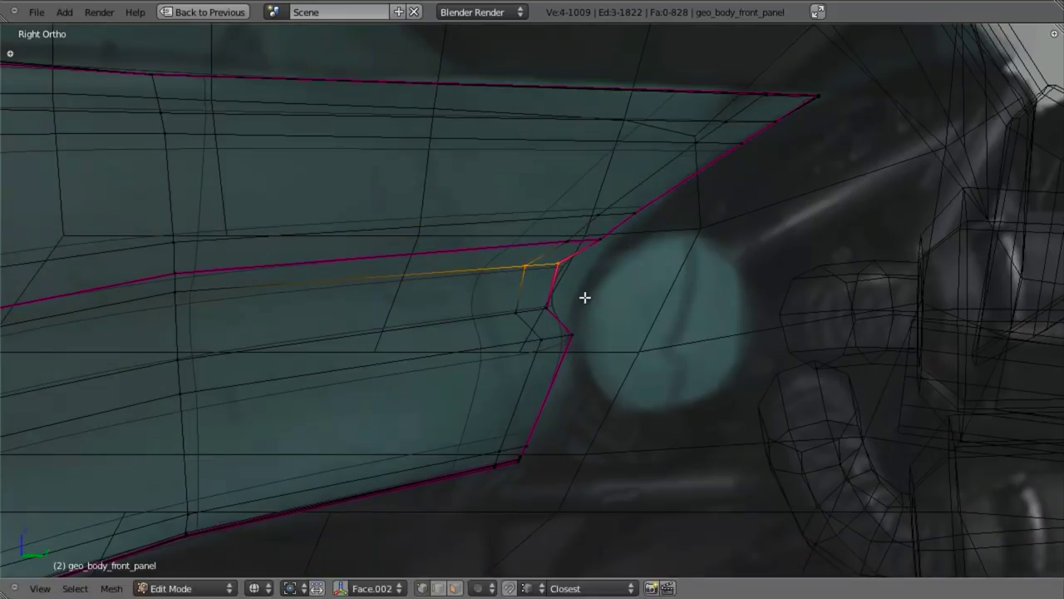
key(z)
key(g)
click(630, 313)
Lower the vertices at the notch's lower corner and its deepest point, and check the smoothed rear end in Object Mode
key(z)
key(a)
key(b)
drag(515, 319, 590, 378)
key(g)
click(585, 381)
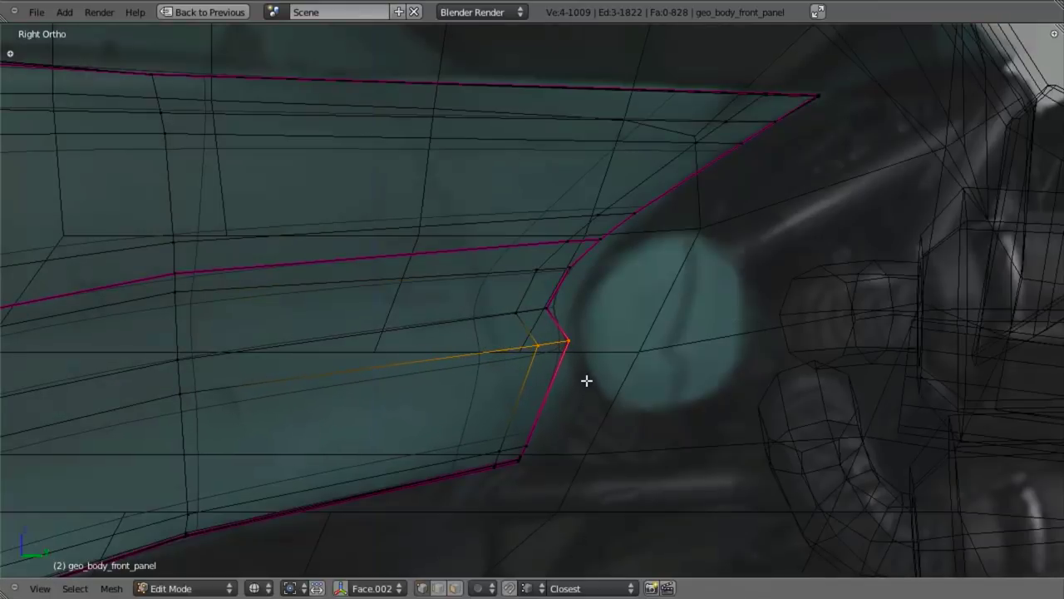
key(a)
key(b)
drag(494, 290, 575, 331)
key(g)
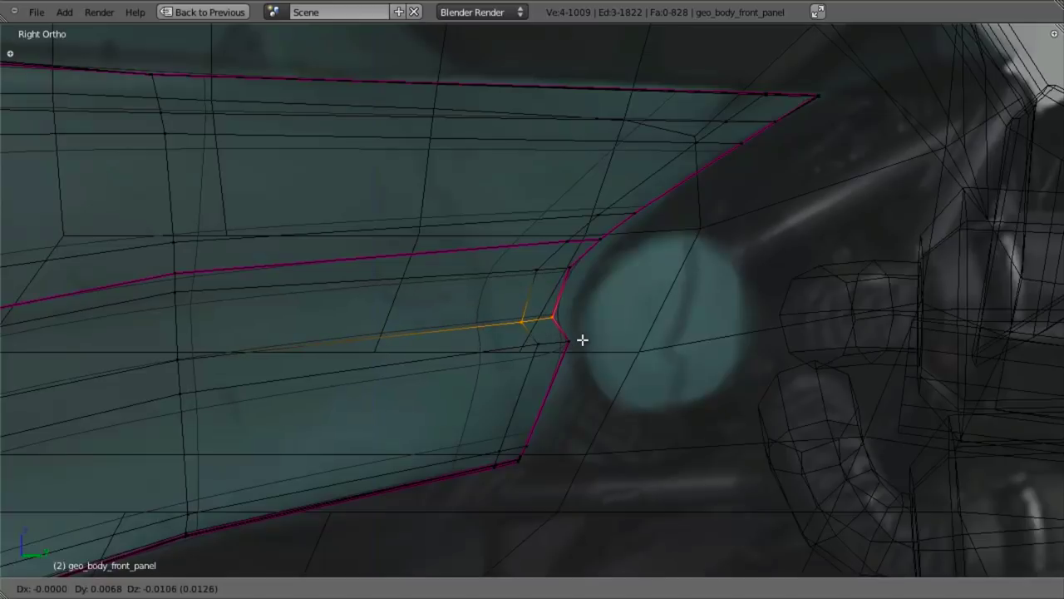
click(582, 340)
key(z)
key(Tab)
scroll(657, 375, down, 10)
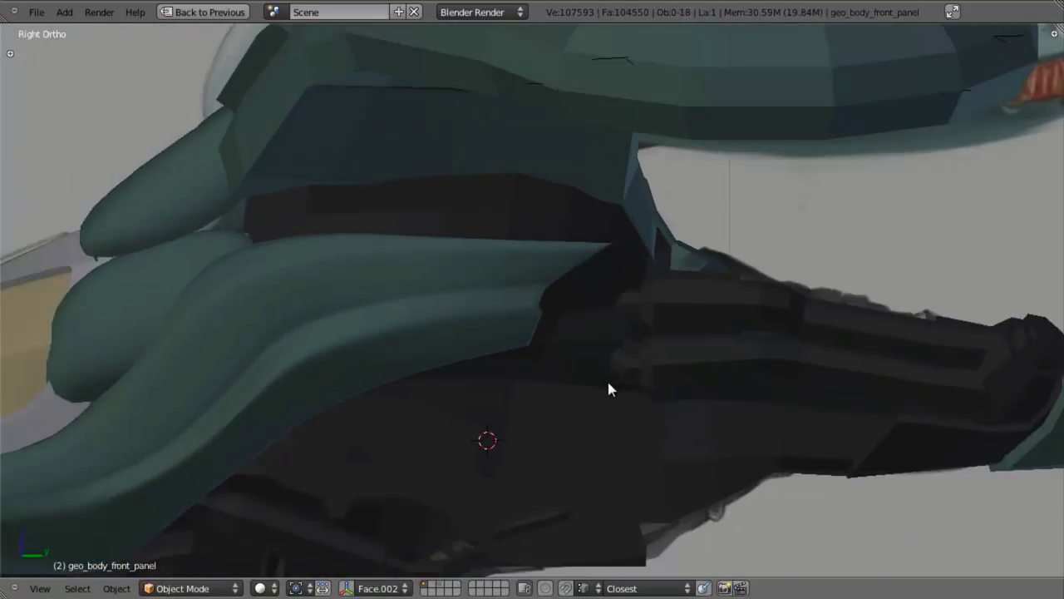
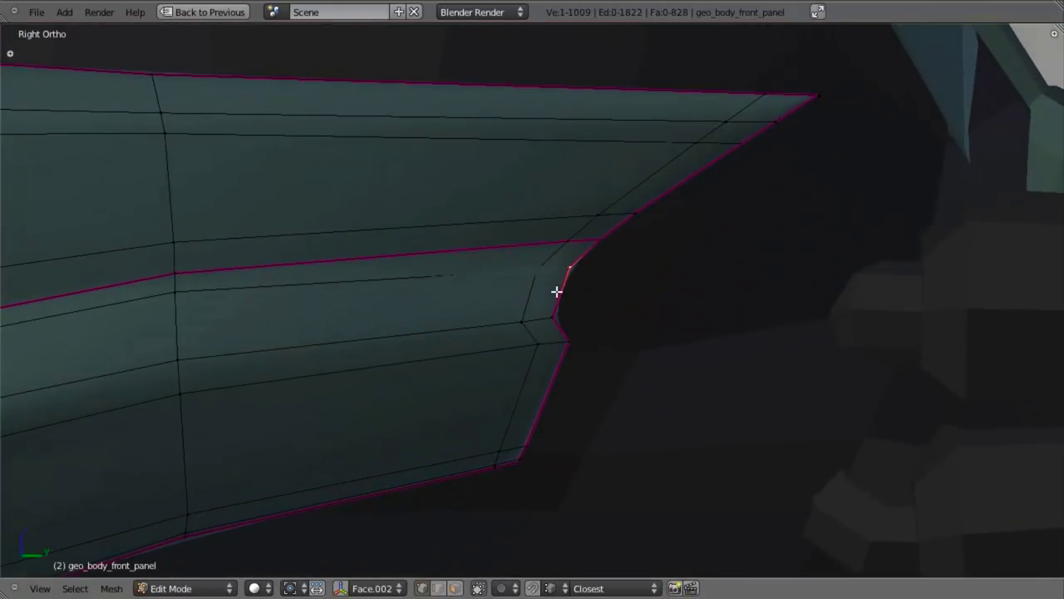
Snap the 3D cursor to the selected notch edge, centre it on the round reference shape, and save over the existing file
key(shift+s)
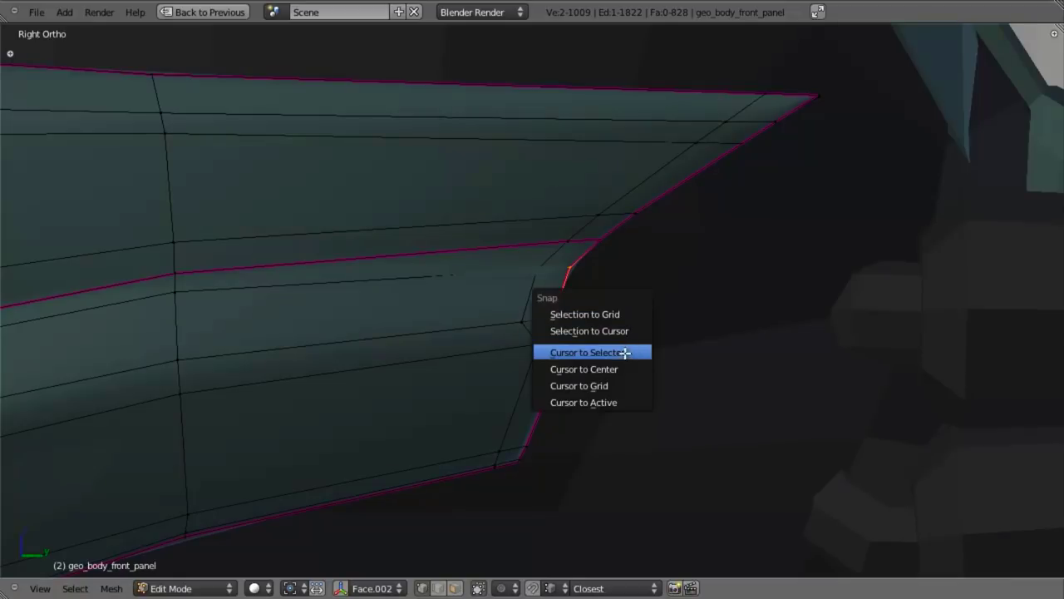
click(623, 352)
scroll(582, 341, down, 8)
key(KP_7)
key(KP_1)
key(z)
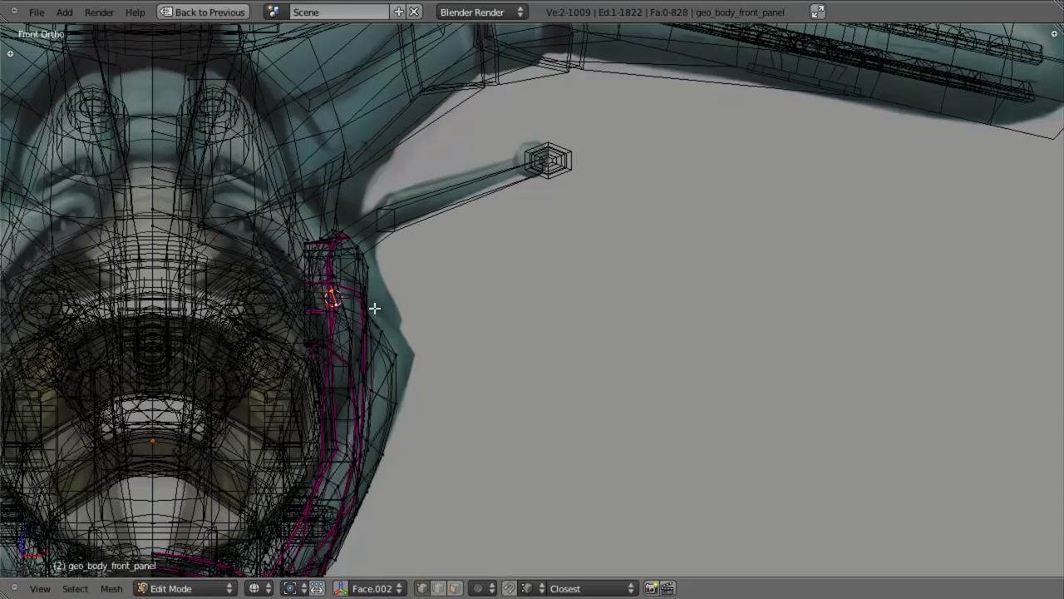
key(KP_3)
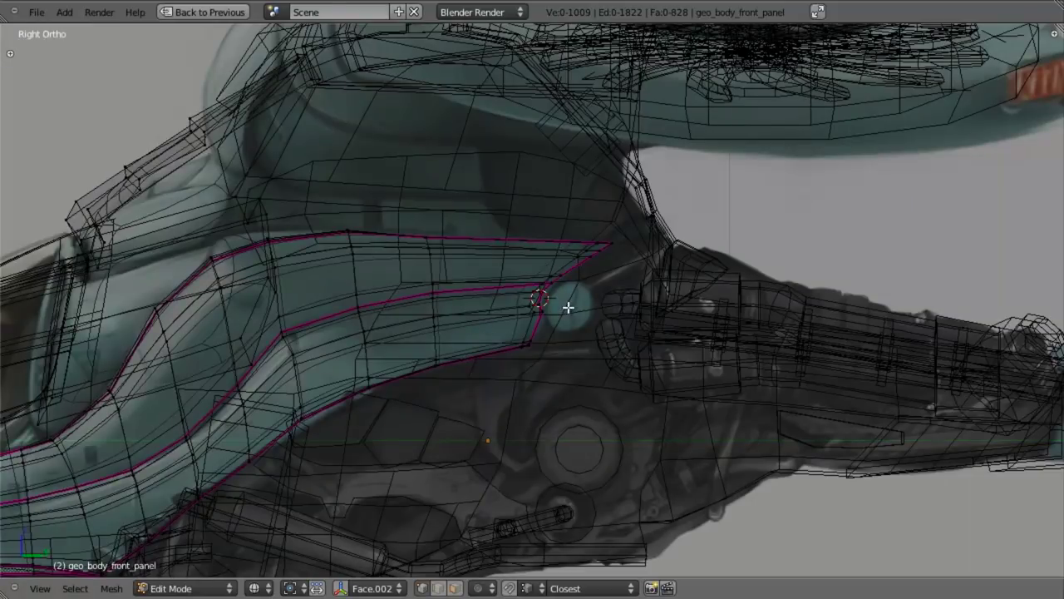
key(z)
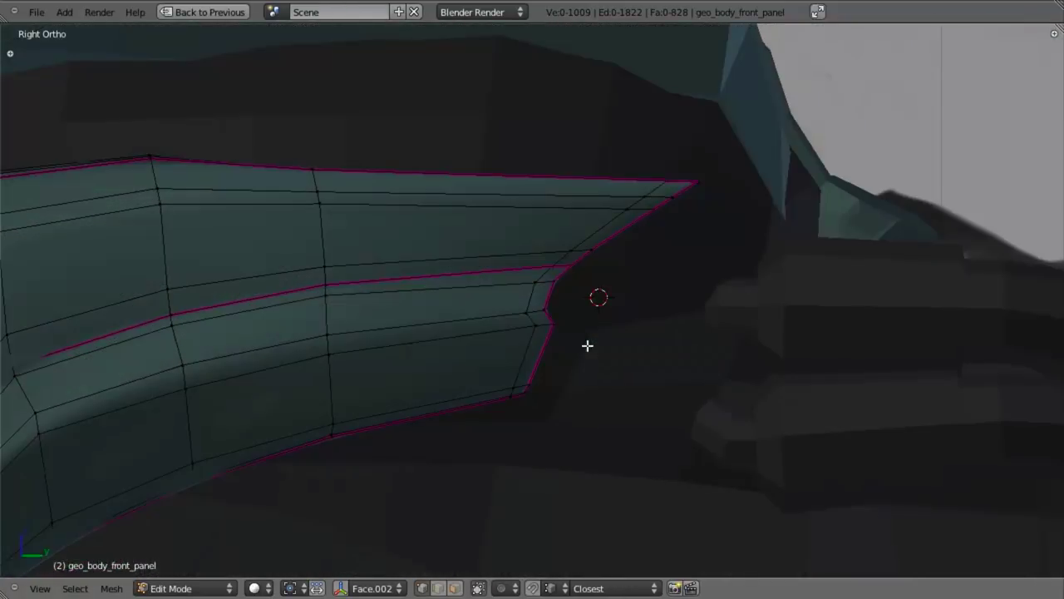
key(ctrl+s)
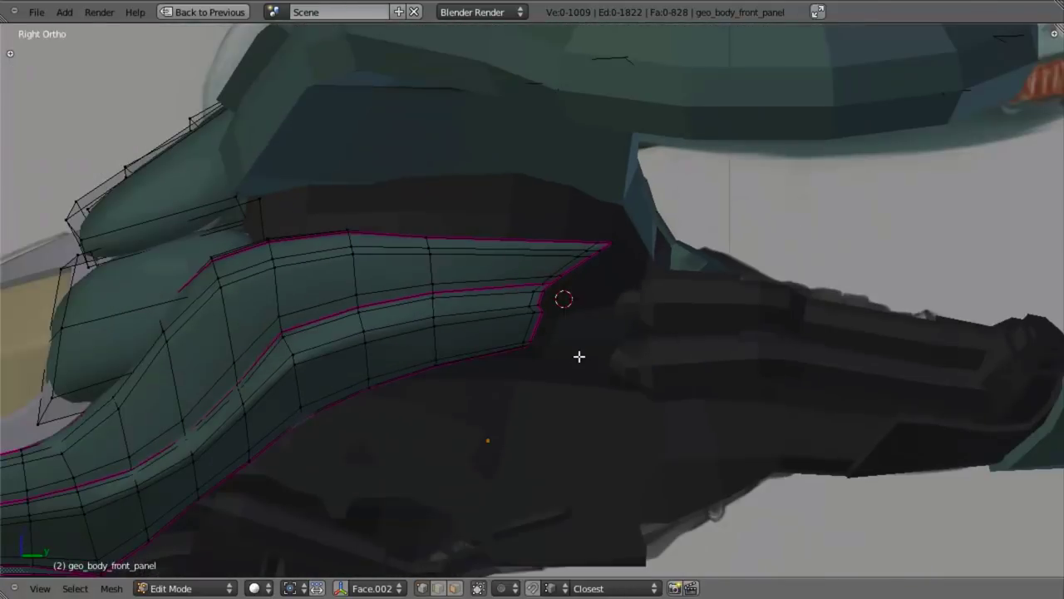
click(579, 357)
Add a mesh circle at the 3D cursor and align it to the right side view
scroll(592, 351, up, 4)
shift+middle_drag(613, 341, 568, 338)
key(shift+a)
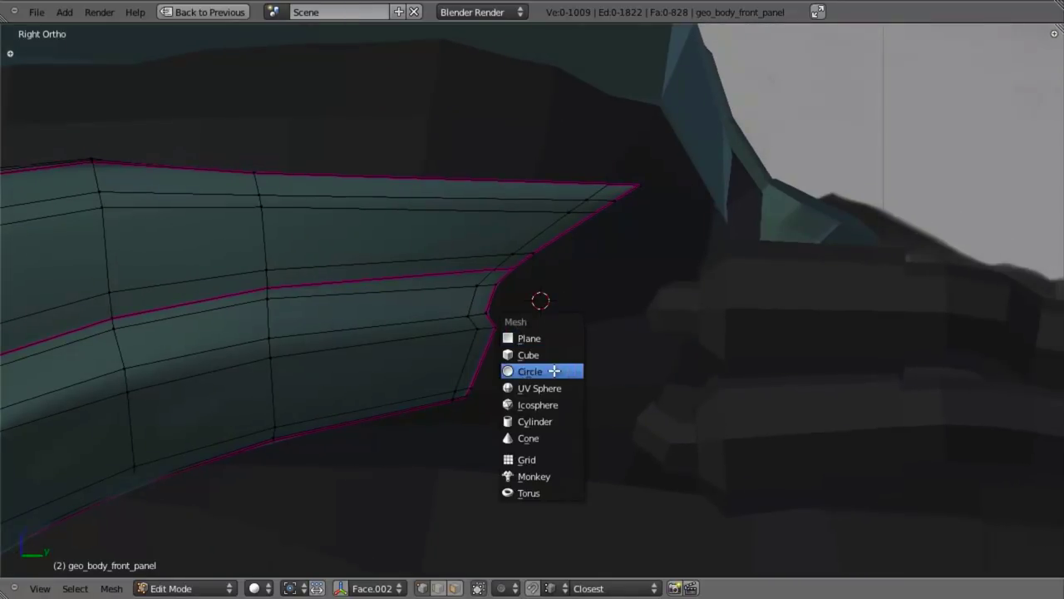
click(555, 371)
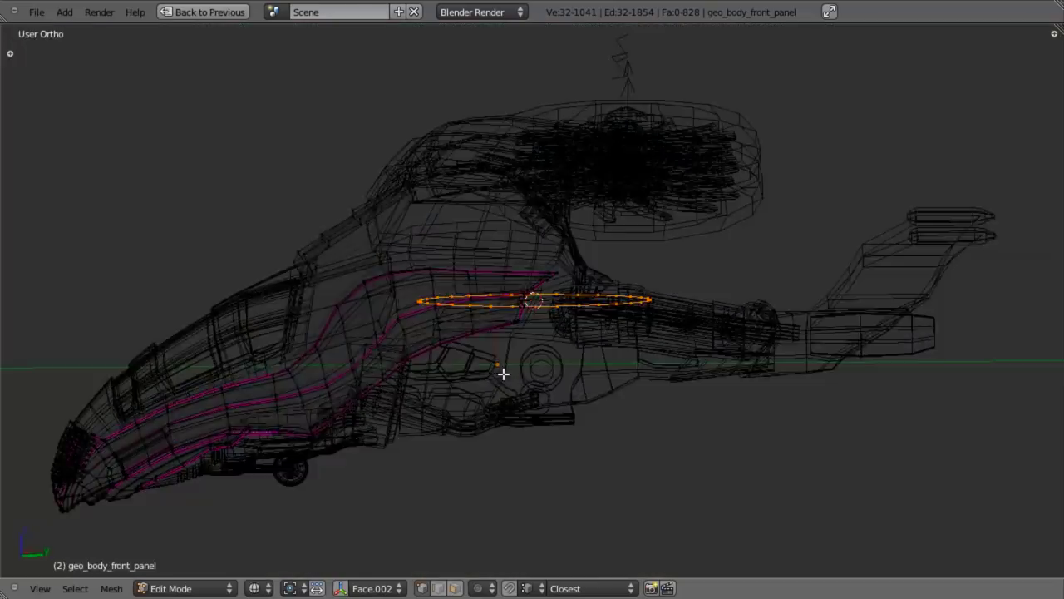
middle_drag(504, 373, 567, 414)
key(F6)
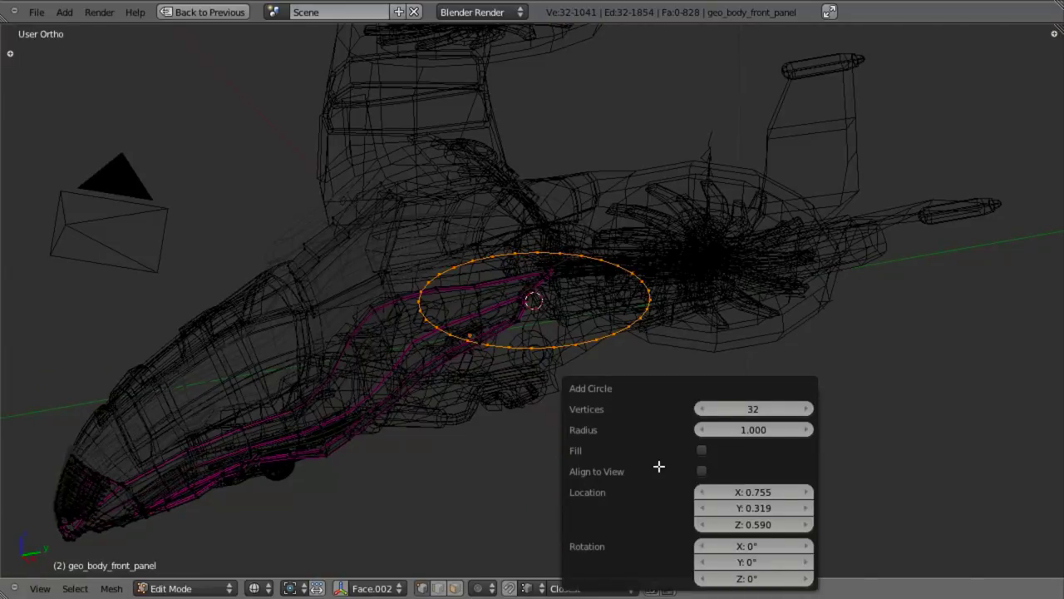
click(701, 470)
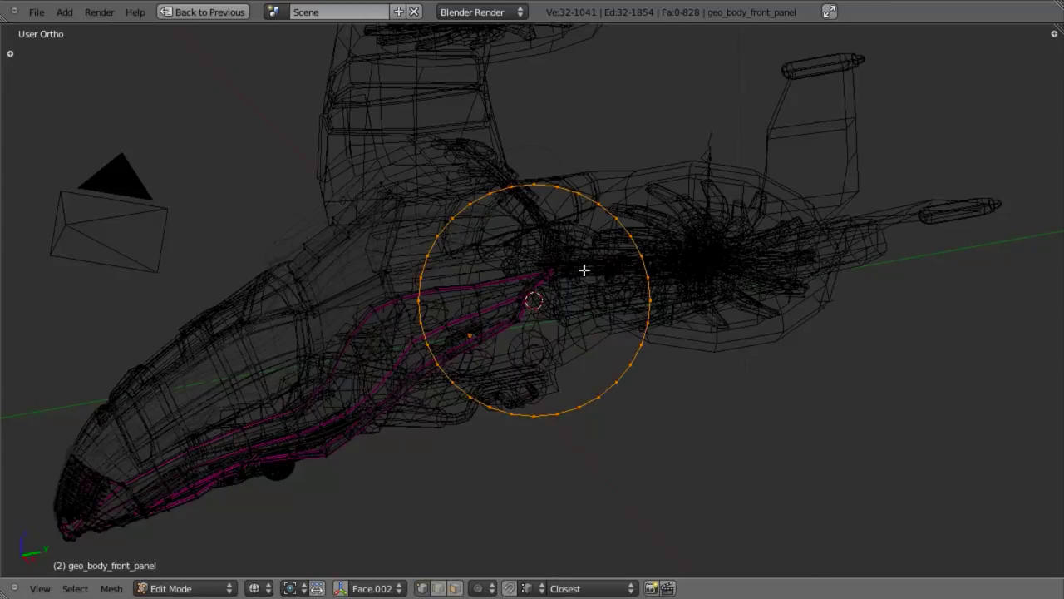
key(KP_3)
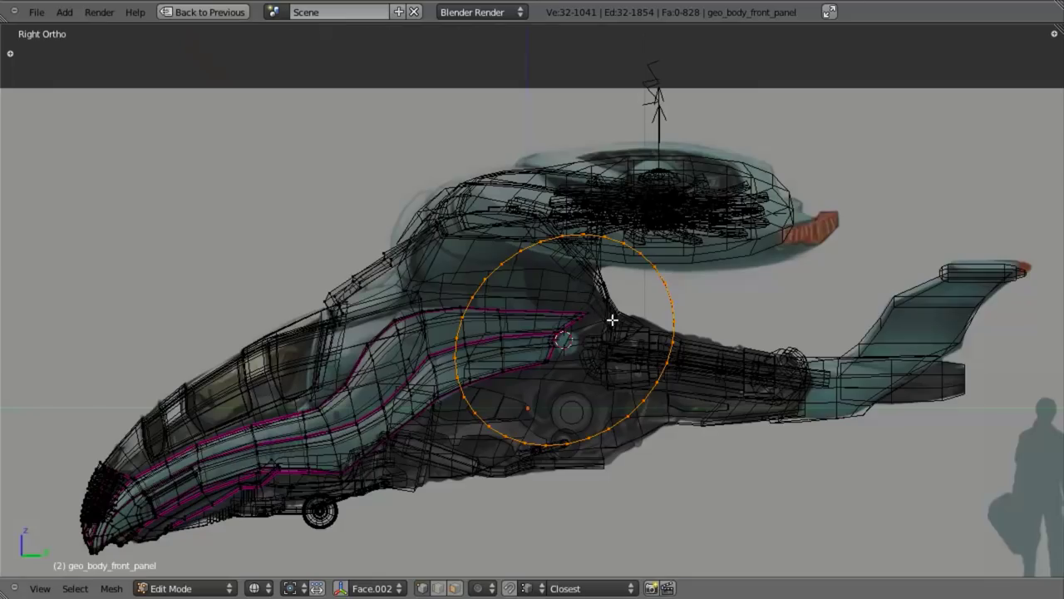
key(F6)
click(750, 410)
click(747, 411)
click(747, 411)
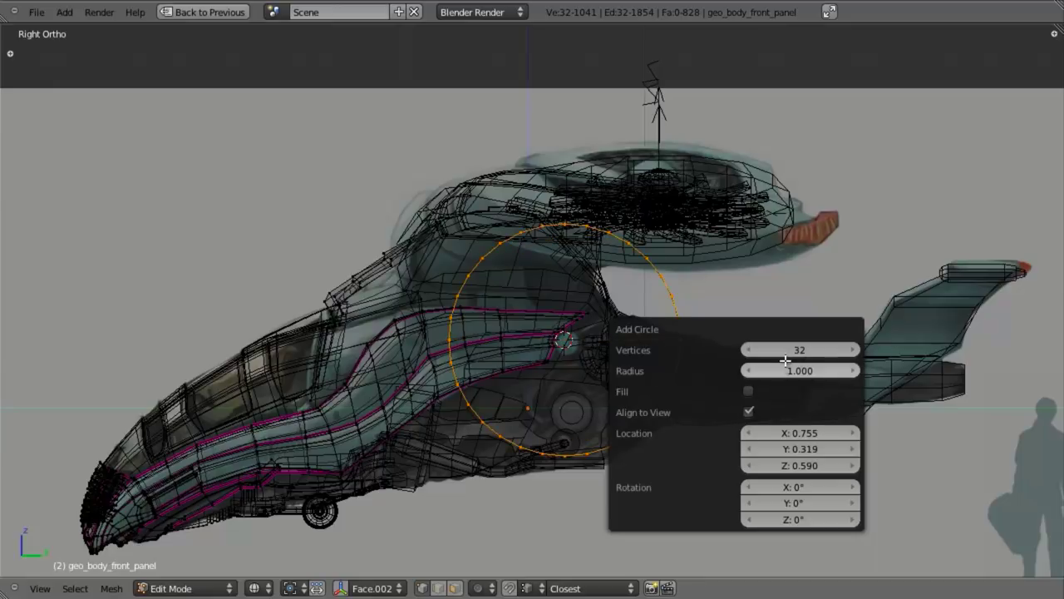
Set the new circle to 8 vertices with a radius of 0.2
click(787, 350)
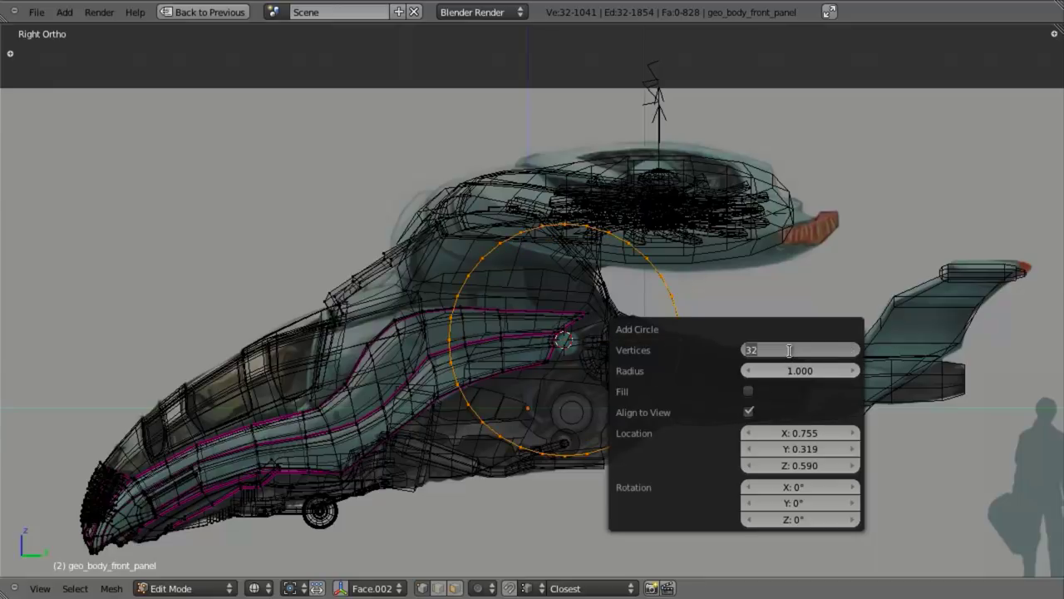
text(8)
key(Tab)
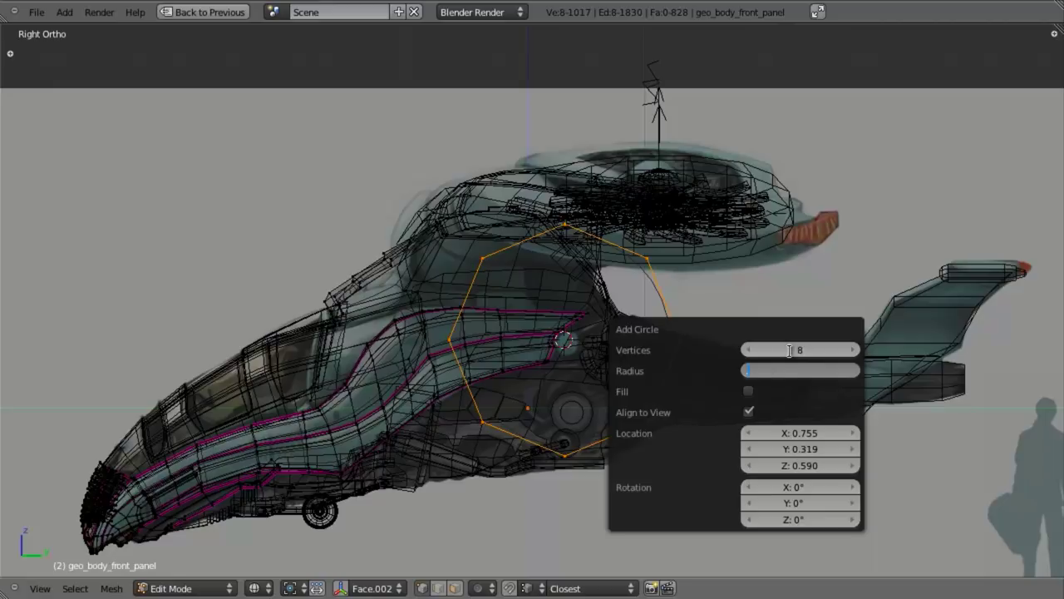
text(.2)
key(Tab)
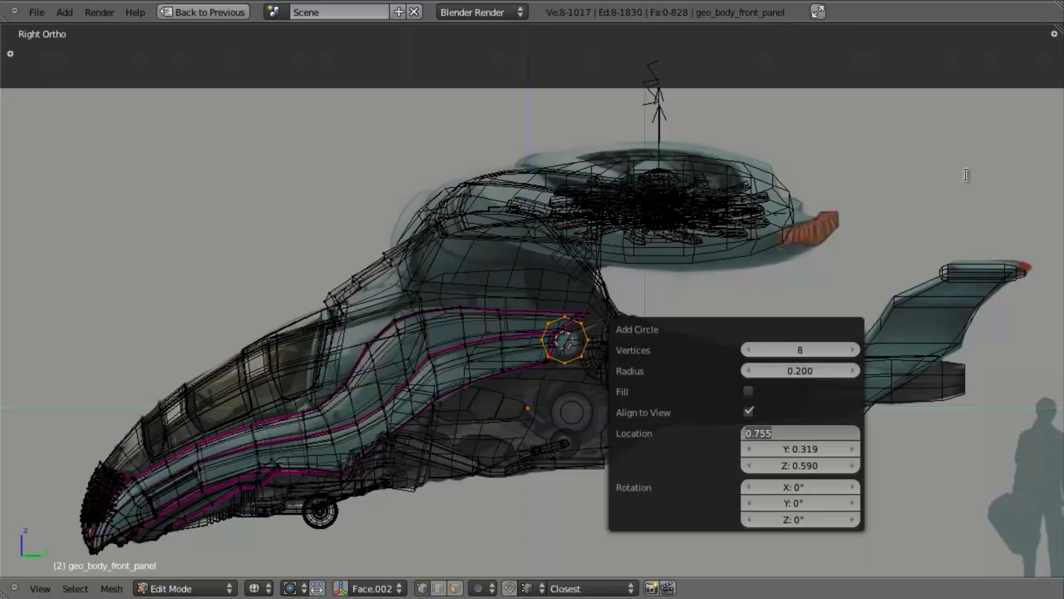
key(Return)
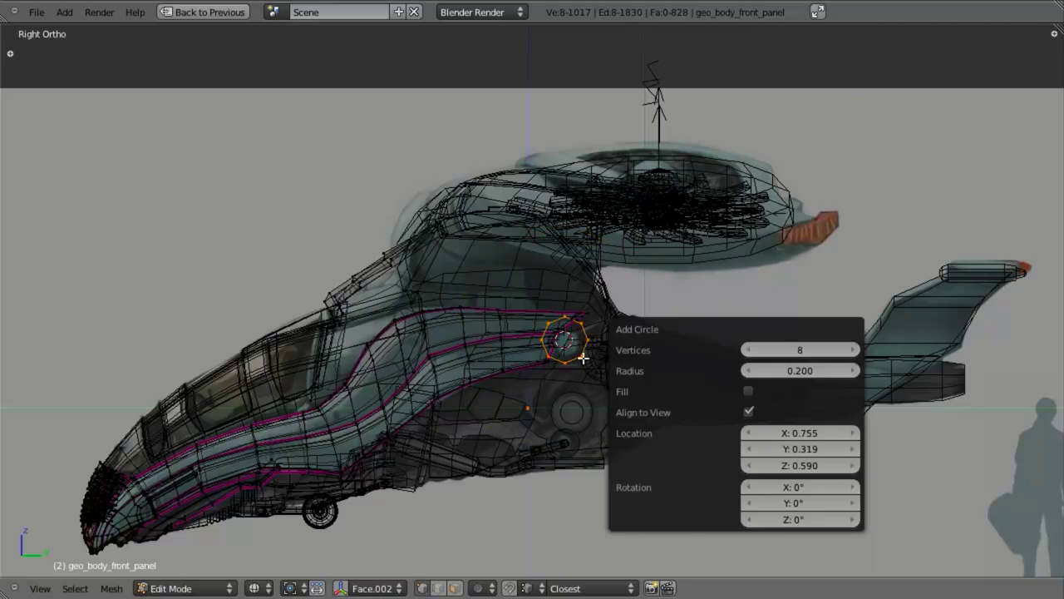
key(Return)
Scale down the circle and move it onto the round reference shape beside the panel's rear notch
scroll(620, 374, up, 5)
shift+middle_drag(667, 477, 574, 407)
scroll(573, 407, up, 4)
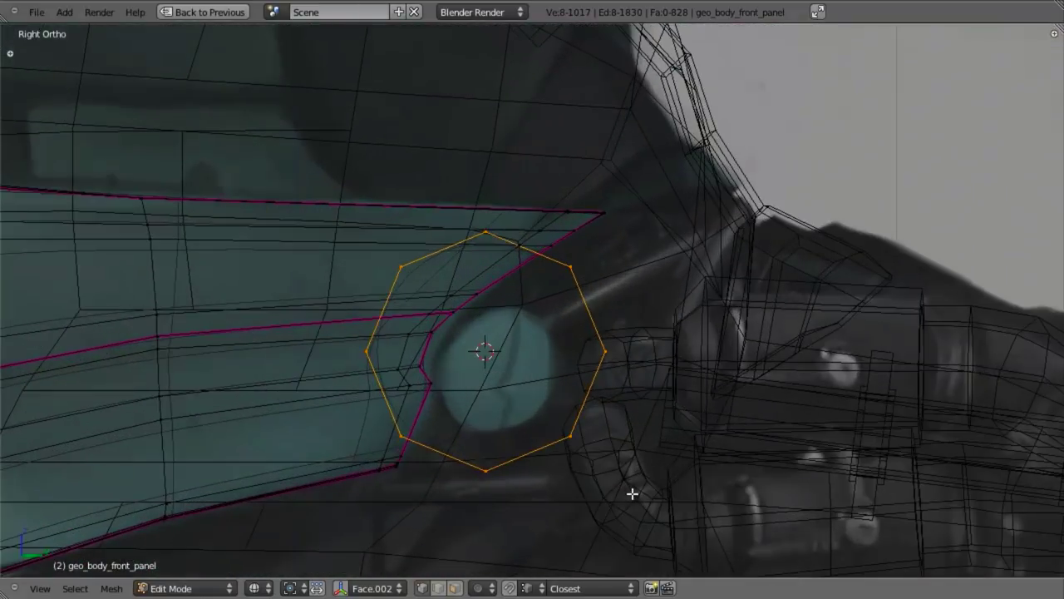
key(s)
click(559, 416)
key(g)
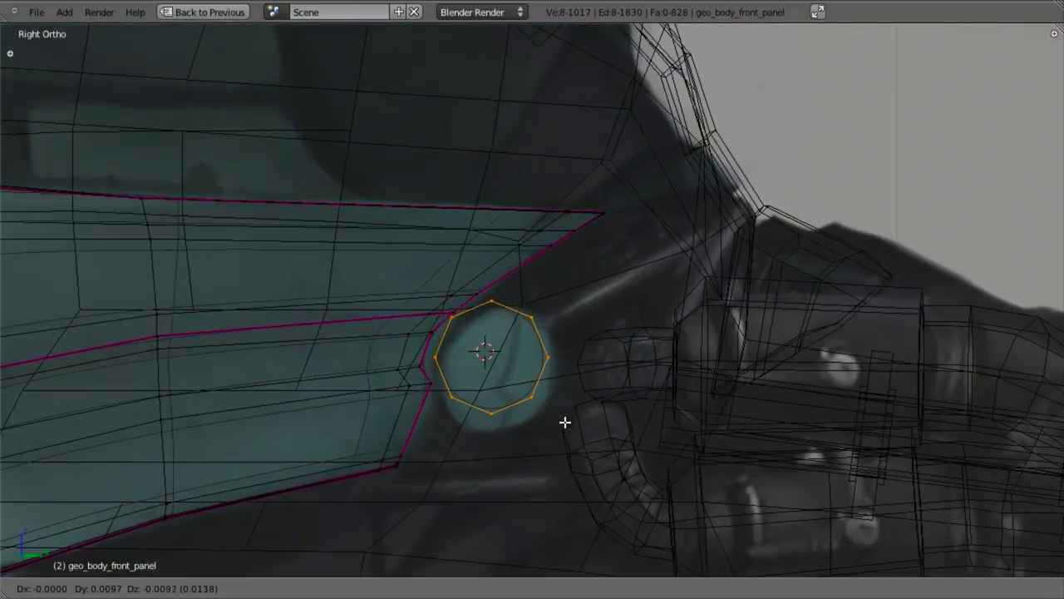
click(574, 430)
key(z)
scroll(618, 442, up, 3)
key(s)
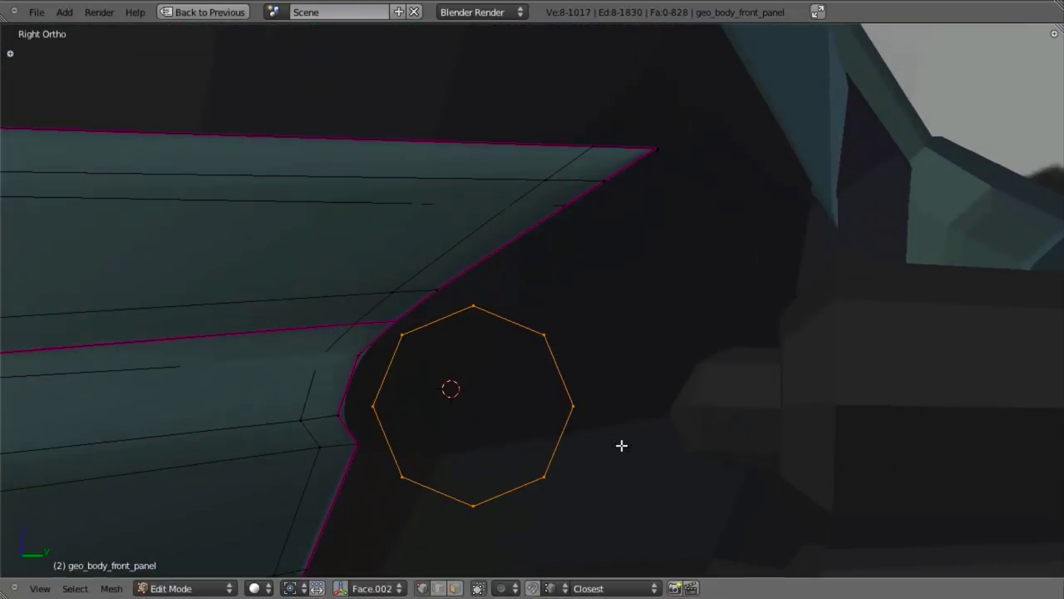
Shift the front panel's end vertices beside the eight-sided circle so its notch edge follows the reference outline
click(622, 446)
key(z)
key(a)
key(b)
drag(304, 341, 366, 387)
key(g)
click(369, 377)
key(a)
key(b)
drag(291, 396, 341, 434)
key(g)
click(349, 427)
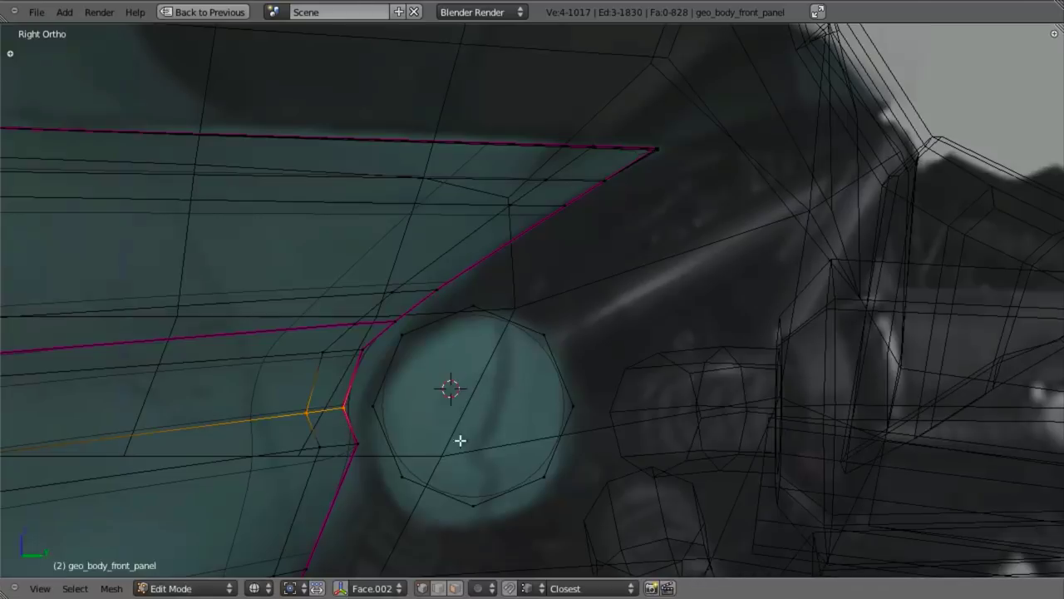
Extrude the circle inwards twice, first as a narrow rim scaled to about 0.91, then as a ring roughly half that size
key(a)
key(l)
key(s)
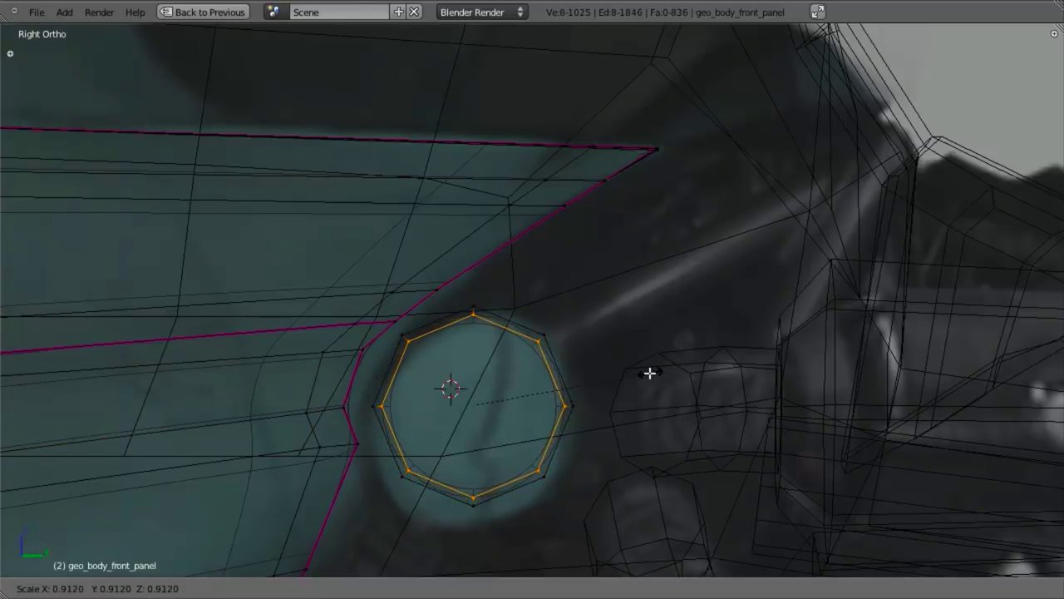
click(646, 373)
key(e)
key(s)
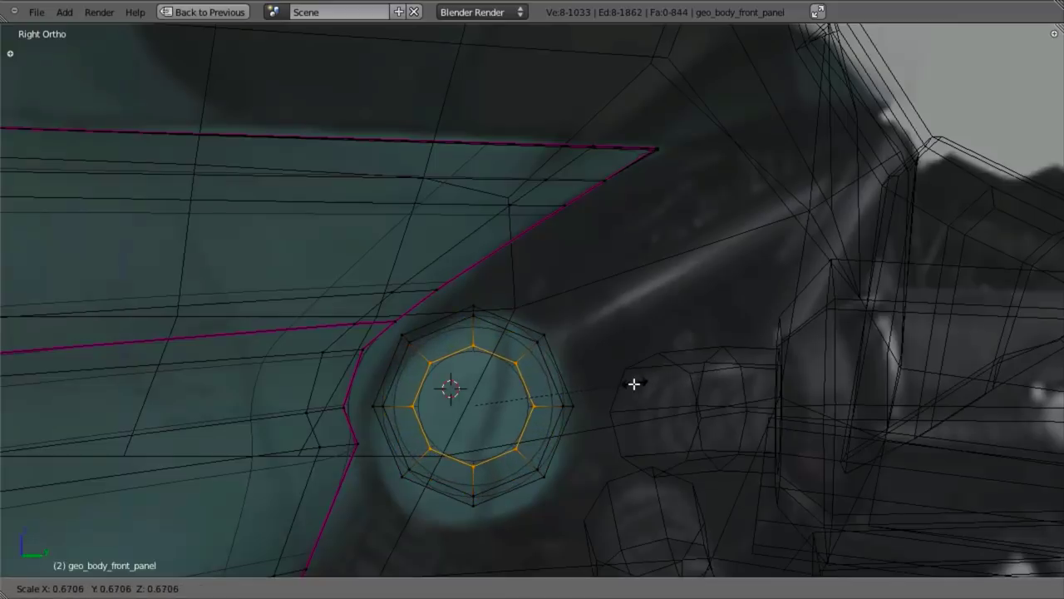
click(604, 383)
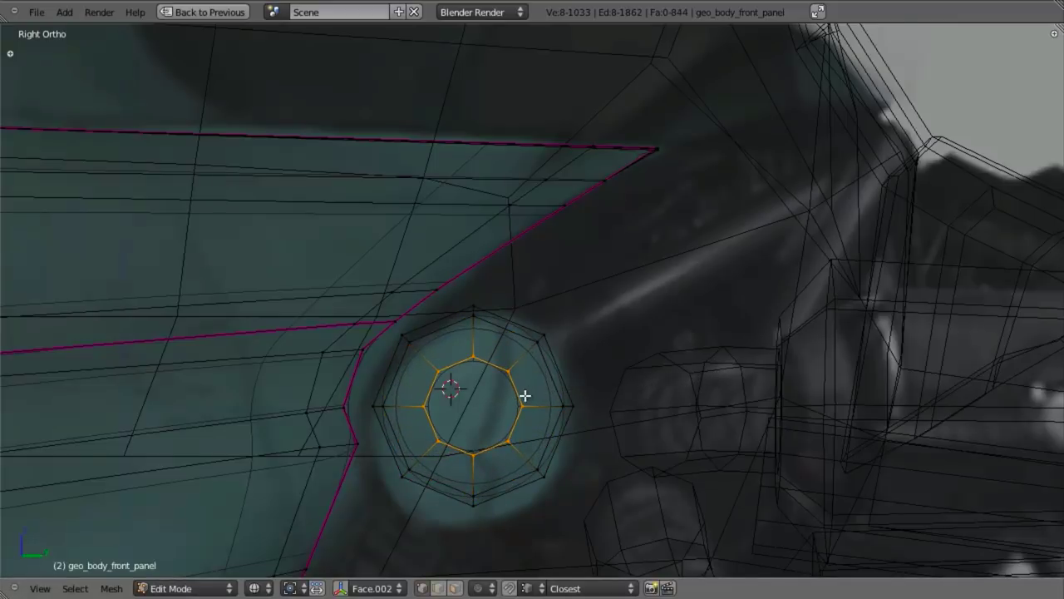
Try cutting two edge loops across one segment of the circular ring
scroll(526, 394, up, 2)
key(a)
shift+middle_drag(565, 395, 607, 279)
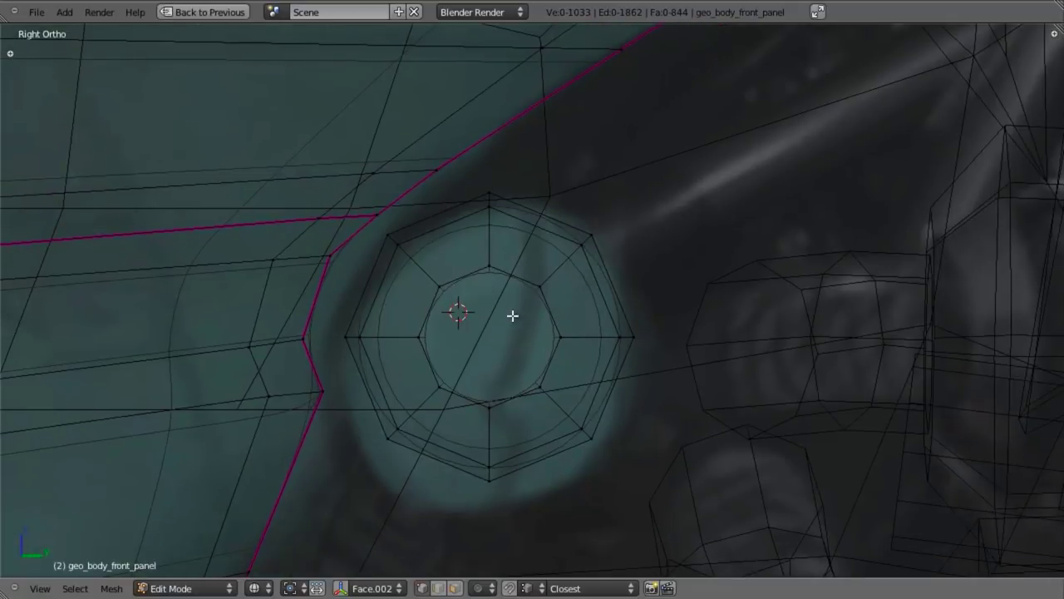
key(ctrl+r)
click(541, 223)
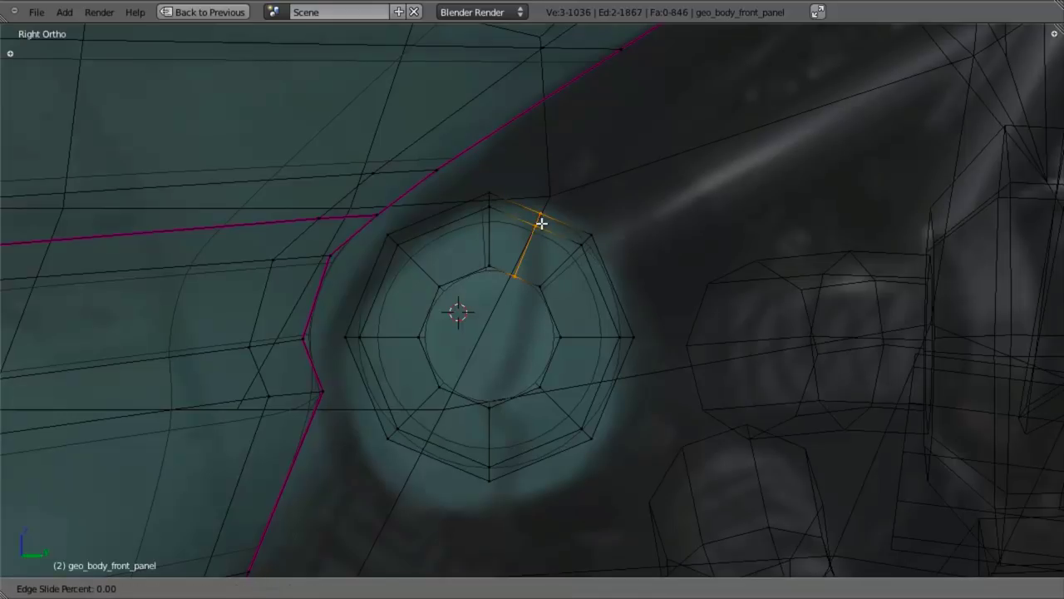
click(541, 222)
key(ctrl+z)
key(ctrl+r)
scroll(541, 222, up, 1)
click(542, 223)
click(541, 223)
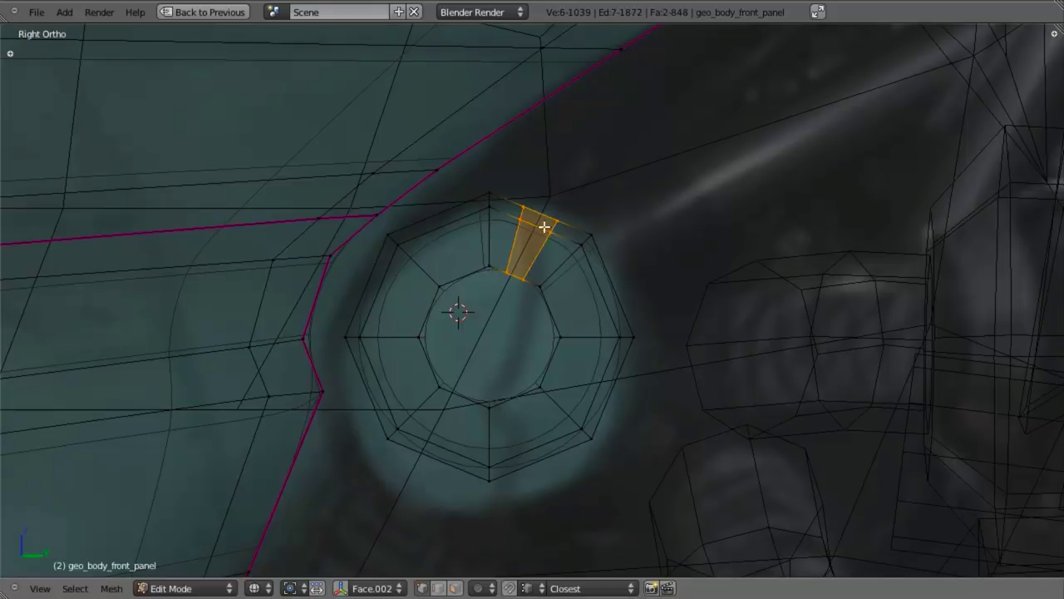
Try moving the newly cut ring segment outwards to round the contour, and check the smoothed shape
key(g)
click(635, 275)
key(z)
key(g)
click(635, 287)
key(Tab)
scroll(629, 316, down, 3)
scroll(628, 313, up, 2)
key(Tab)
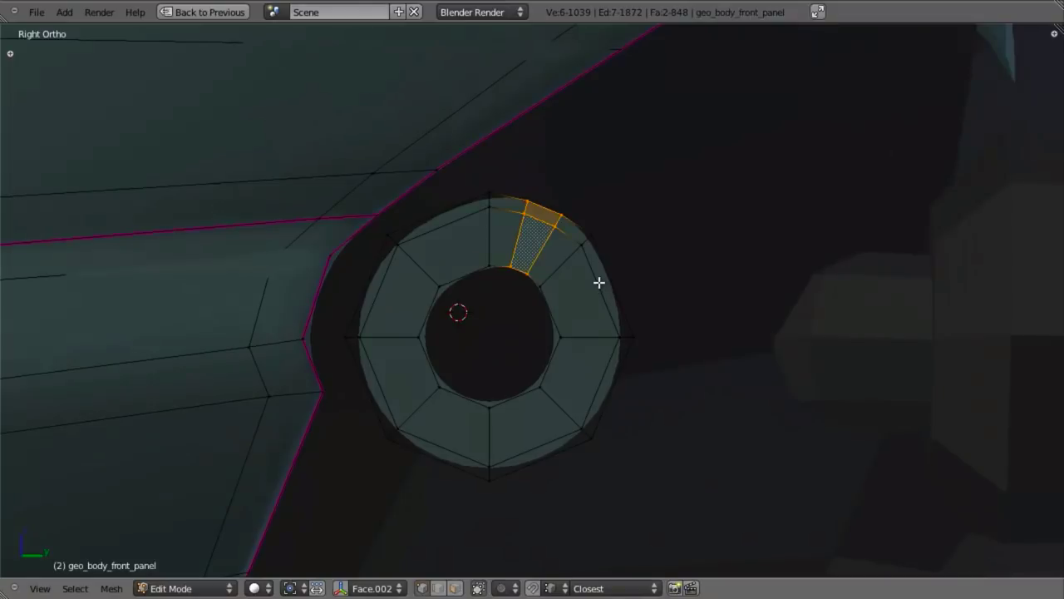
Undo the segment moves and the loop cuts on the circular ring
key(ctrl+z)
key(ctrl+z)
key(ctrl+z)
key(ctrl+z)
key(z)
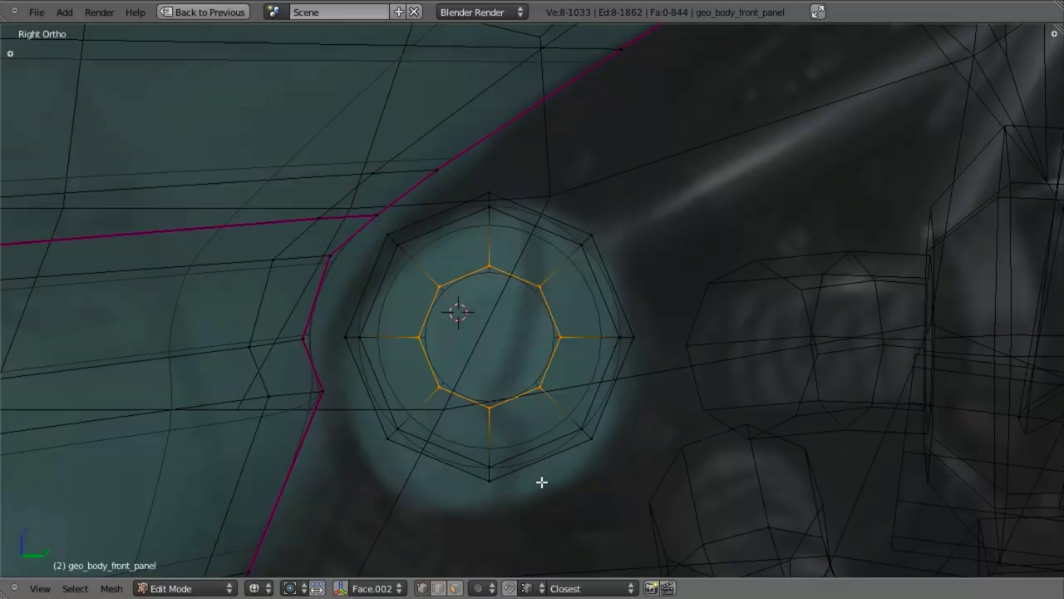
Extrude the ring's innermost edge loop and scale it inwards to form another, smaller ring
key(a)
alt+right_click(517, 281)
key(e)
key(s)
click(553, 311)
Close the hole at the circle's centre with three faces spanning the inner loop's vertices
key(a)
key(b)
drag(444, 296, 490, 386)
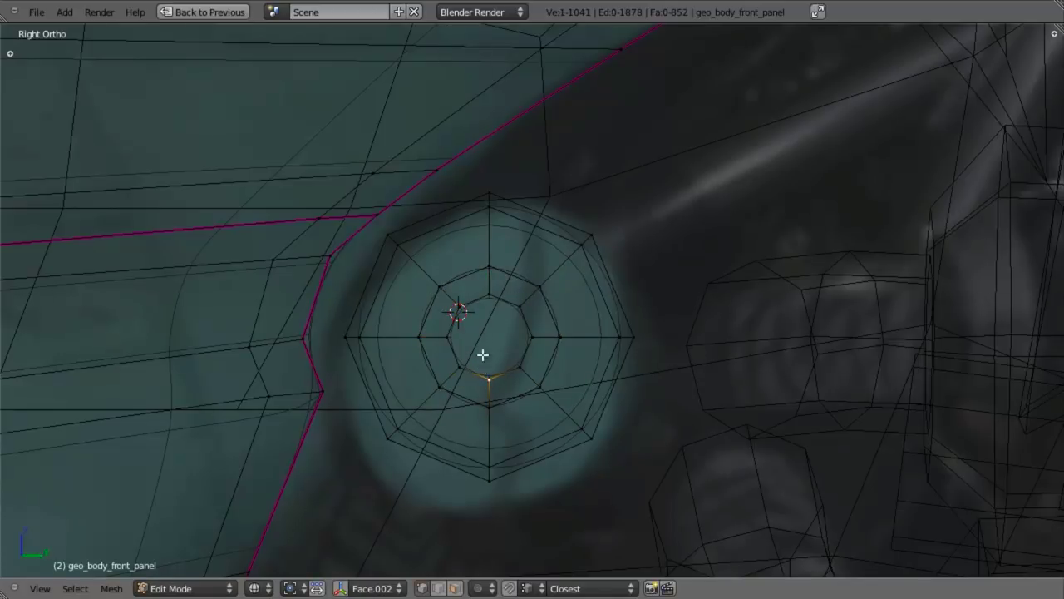
key(f)
key(f)
key(a)
key(b)
drag(482, 286, 529, 373)
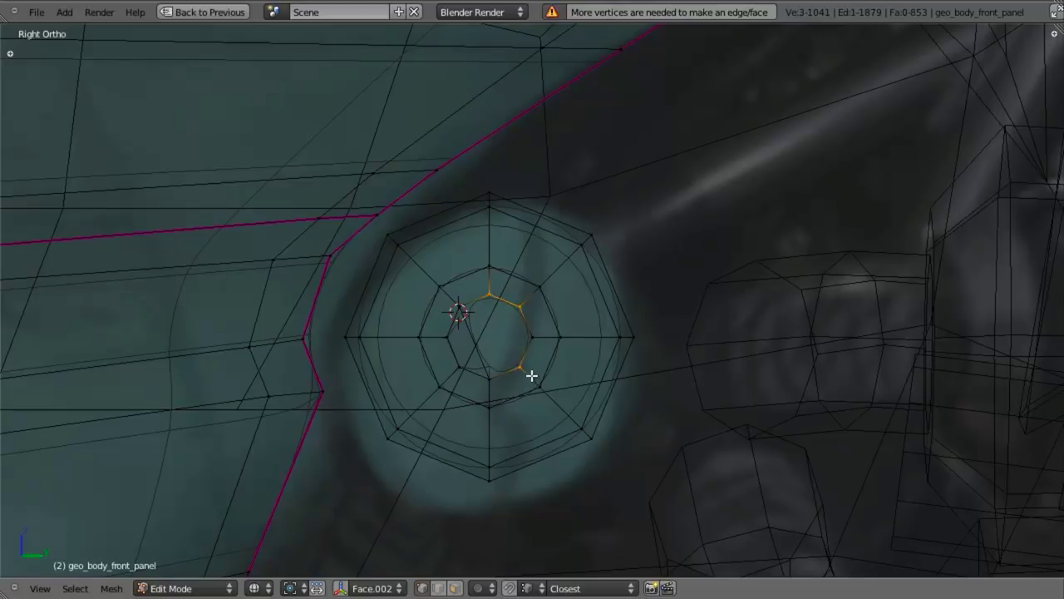
key(f)
key(ctrl+z)
shift+right_click(531, 336)
key(f)
key(a)
key(f)
Enlarge the two innermost loops together with the centre faces to about 1.48 times their size
key(a)
key(b)
drag(400, 250, 577, 428)
key(s)
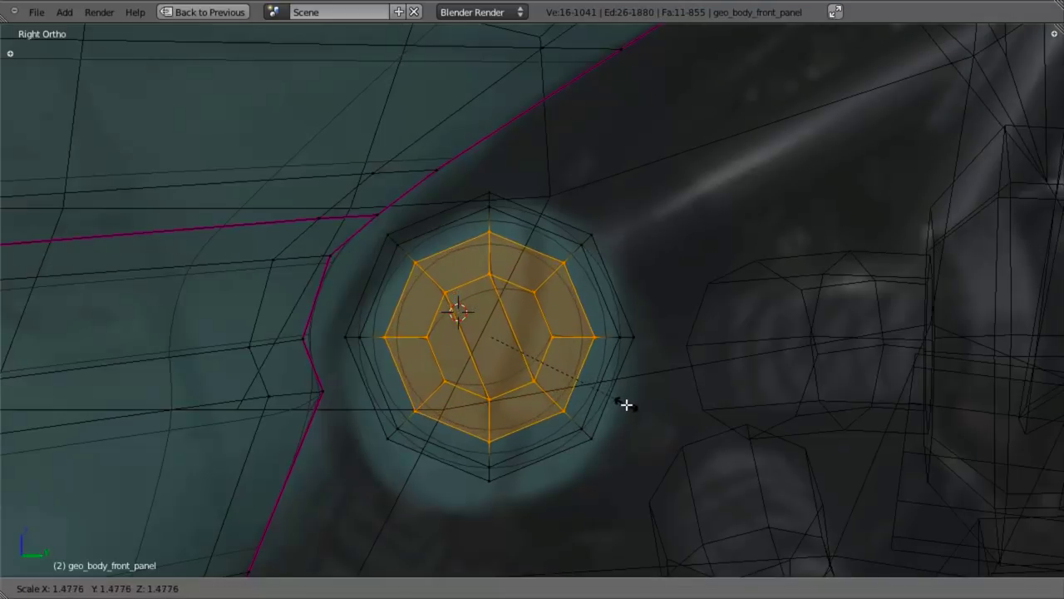
click(624, 400)
Add the narrow rim loop to the cap selection and offset it all slightly along the X axis
alt+shift+right_click(589, 264)
mouse_move(542, 329)
middle_down()
mouse_move(631, 348)
mouse_move(617, 316)
middle_up()
key(z)
key(g)
key(x)
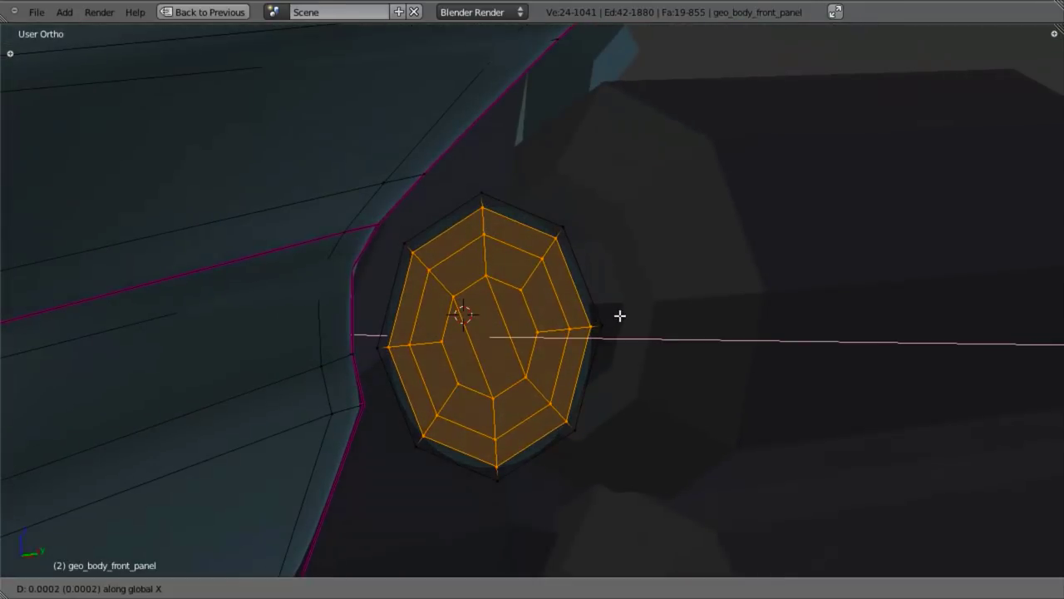
click(638, 318)
Shrink the selection to the cap's inner loops and offset them slightly further along X
key(ctrl+KP_Subtract)
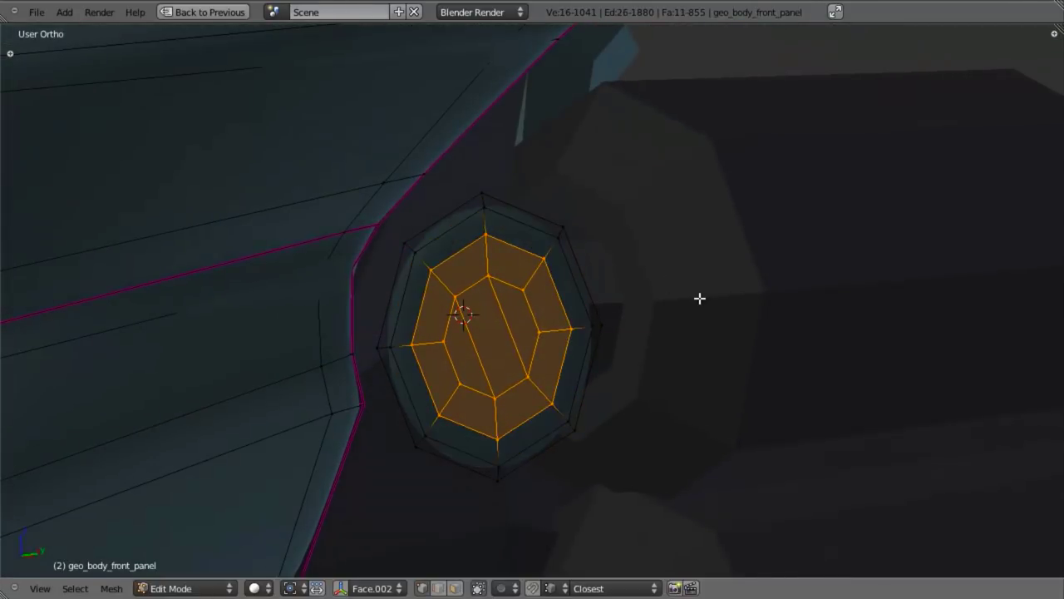
key(g)
key(x)
click(707, 301)
Scale up the cap's three centre faces and check the smoothed result in Object Mode
key(a)
key(b)
drag(440, 266, 542, 398)
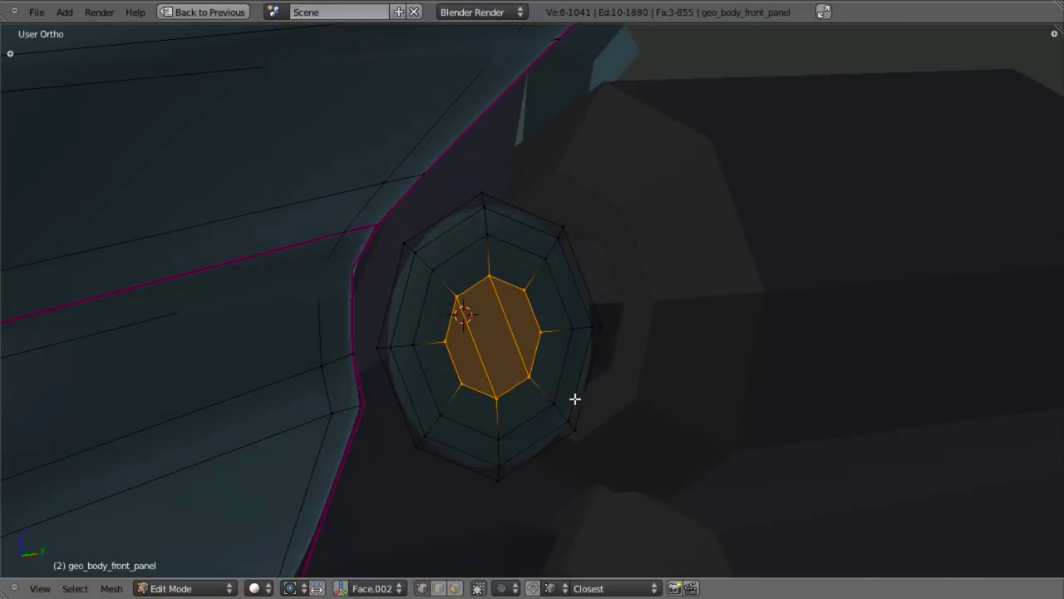
key(s)
click(613, 457)
key(Tab)
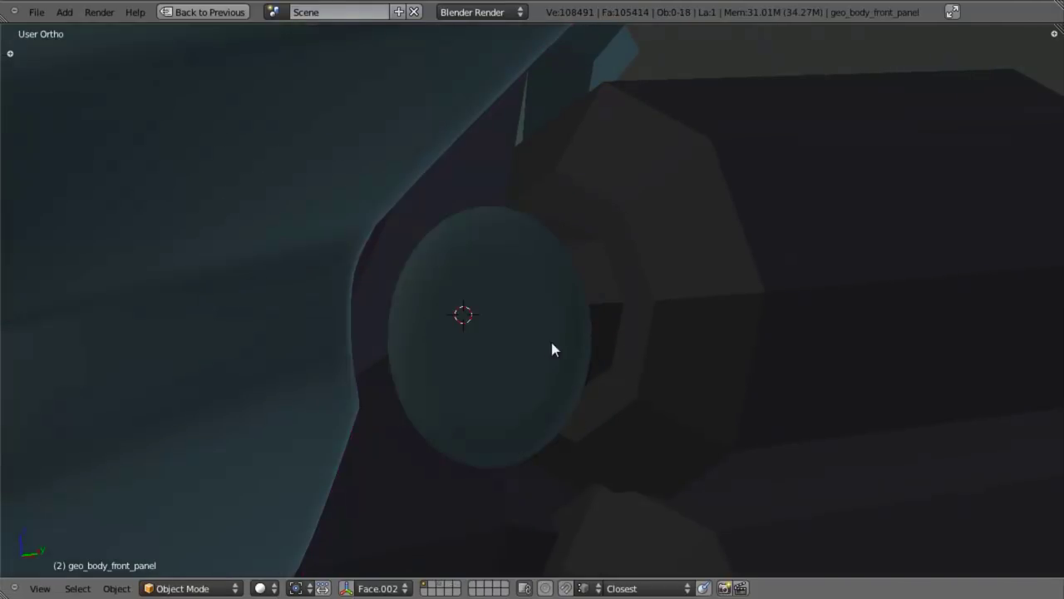
Extrude the cap's outer edge loop twice backwards along X, a short edge support followed by a deeper side wall
key(Tab)
alt+right_click(509, 202)
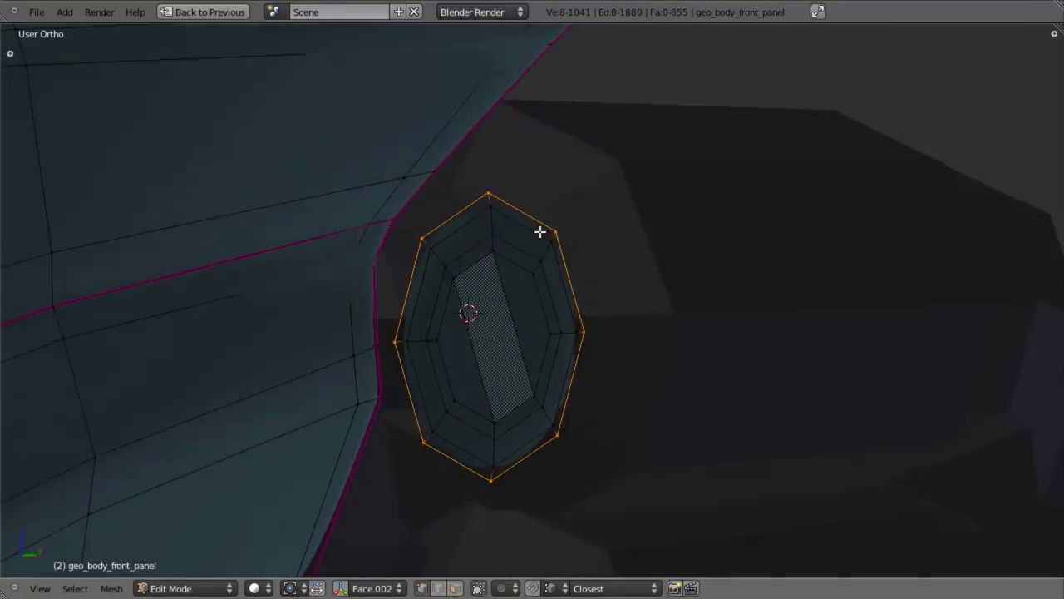
middle_drag(525, 238, 582, 270)
key(e)
key(x)
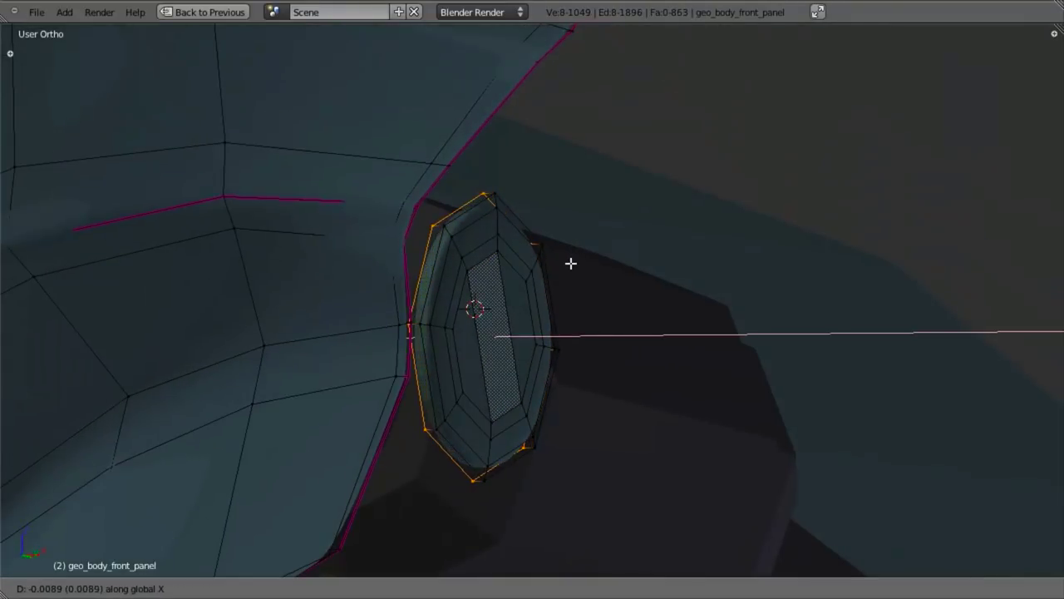
click(566, 260)
key(e)
key(x)
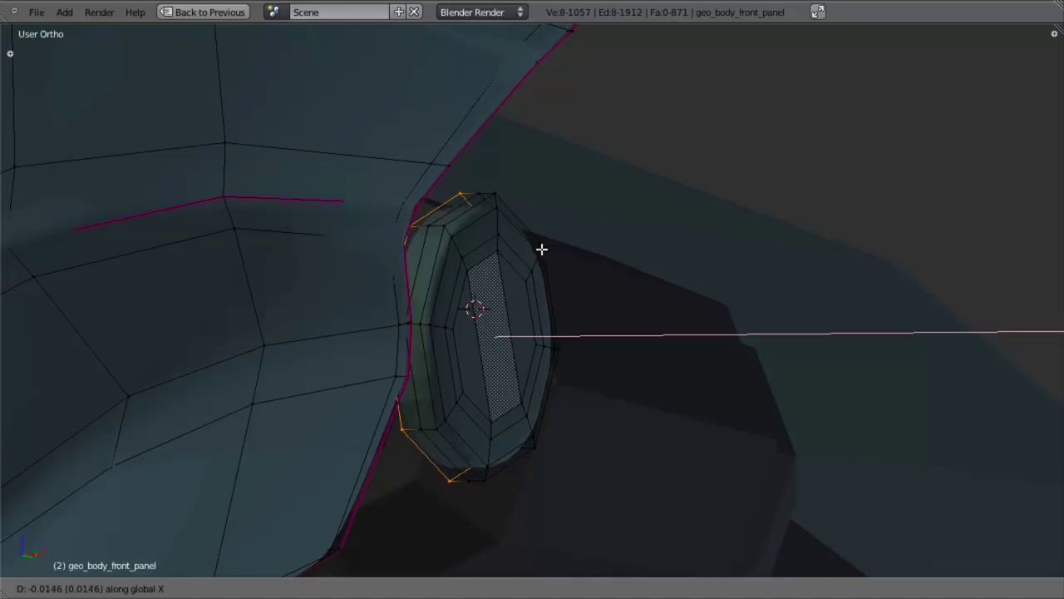
click(502, 255)
Move the cylinder's rear edge loop along X to adjust the depth of its side wall
middle_drag(502, 256, 582, 273)
key(g)
key(x)
click(543, 304)
key(a)
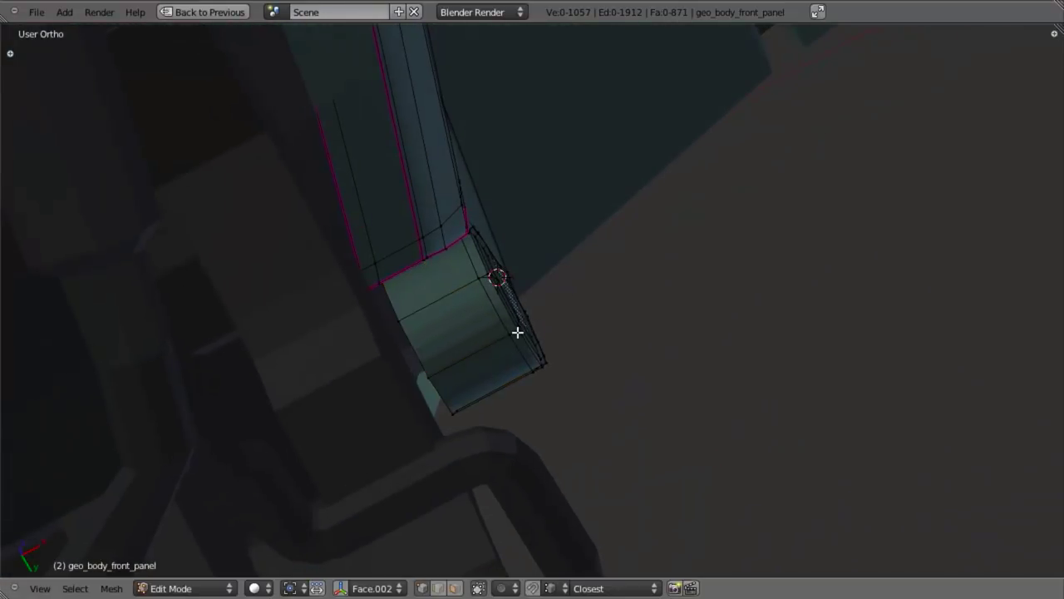
Move the whole round cap about 0.04 in negative X so it sits deeper beside the panel's end
key(l)
key(g)
key(x)
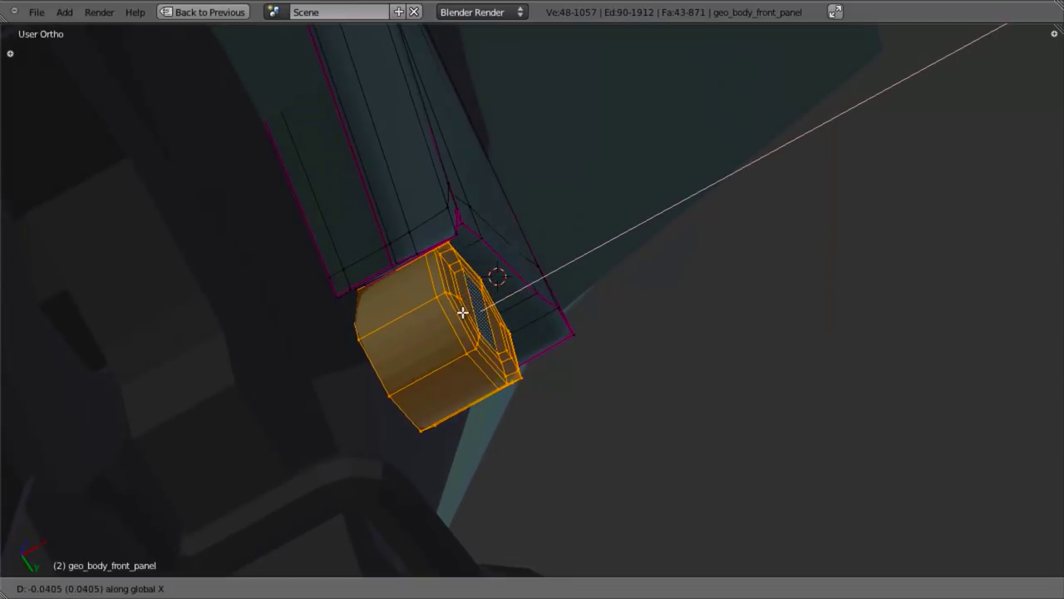
click(462, 312)
Apply smooth shading to the entire front panel mesh
middle_drag(463, 312, 506, 236)
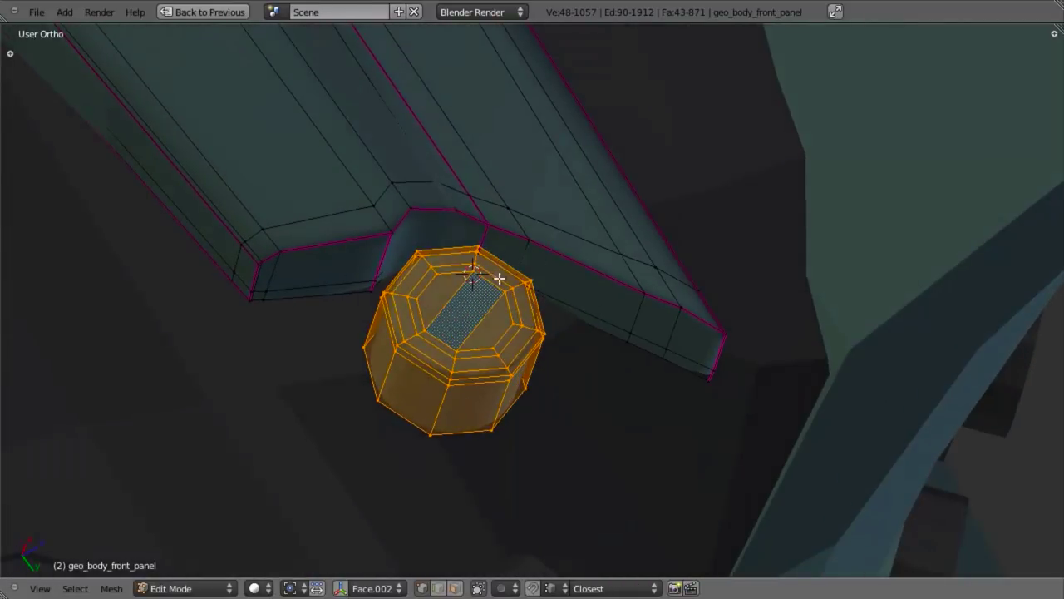
key(KP_3)
scroll(580, 321, down, 4)
key(a)
key(a)
key(w)
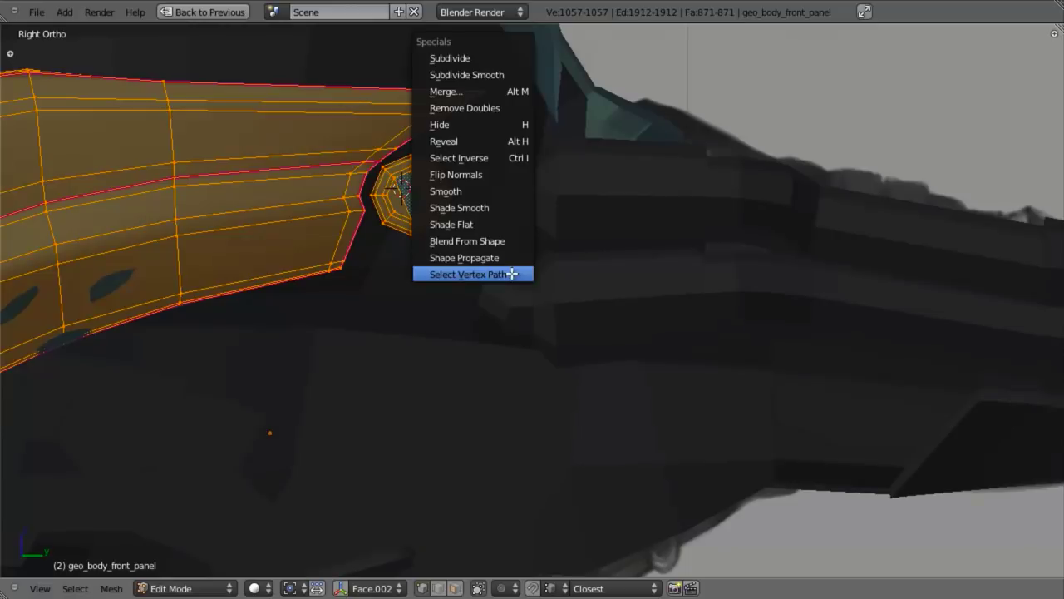
click(491, 206)
Compare the smoothed front panel and round cap with the reference image in side view
key(Tab)
scroll(465, 282, down, 5)
scroll(465, 336, up, 6)
scroll(482, 233, down, 2)
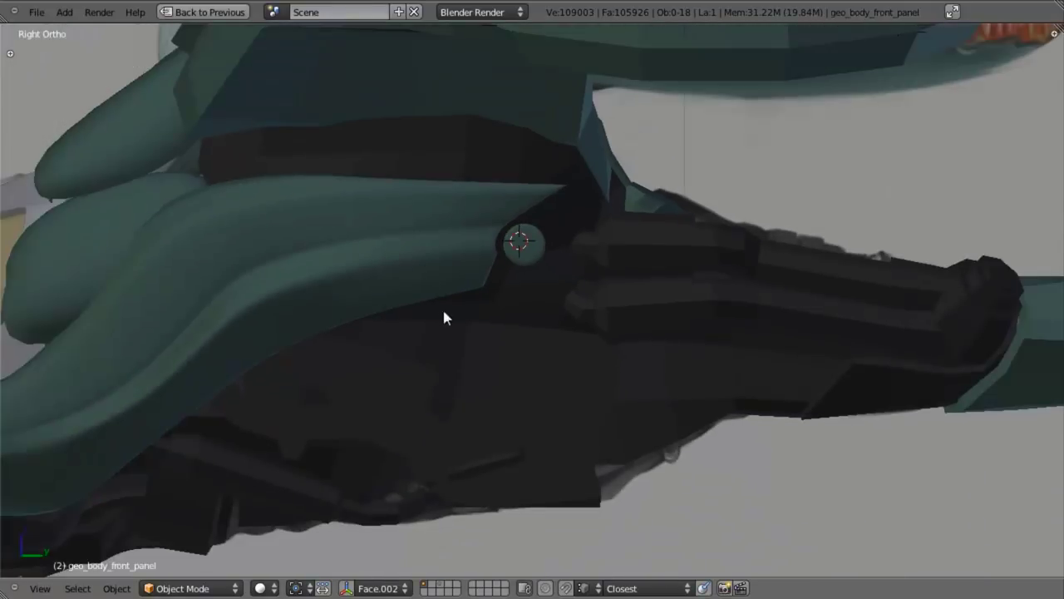
key(z)
shift+middle_drag(550, 357, 812, 365)
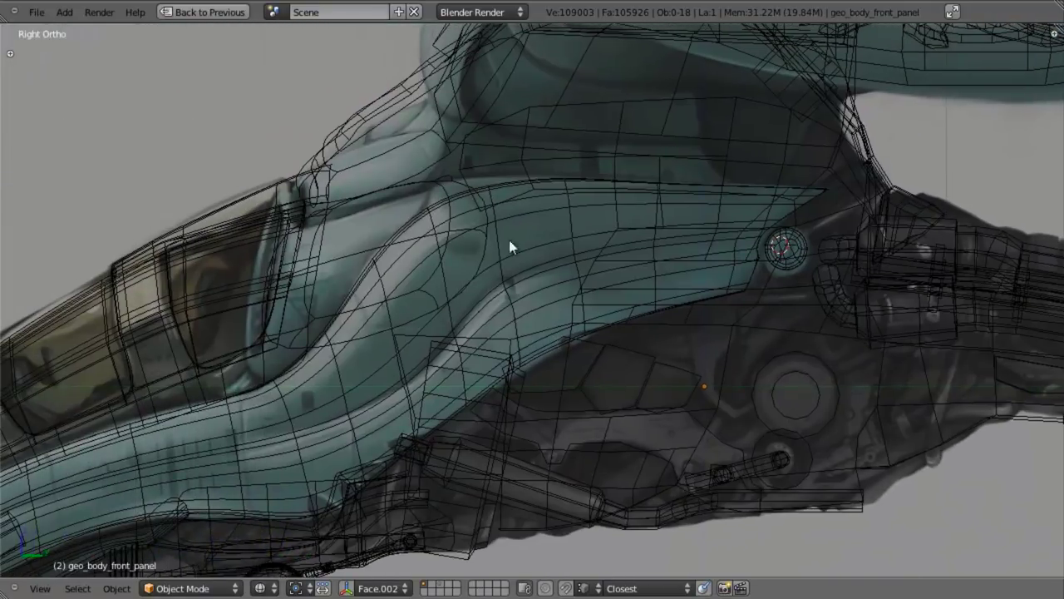
shift+middle_drag(524, 252, 572, 311)
key(z)
key(z)
shift+middle_drag(418, 286, 518, 218)
Add an edge loop to the panel behind the canopy and slide it close to its front edge, at about -0.94
key(Tab)
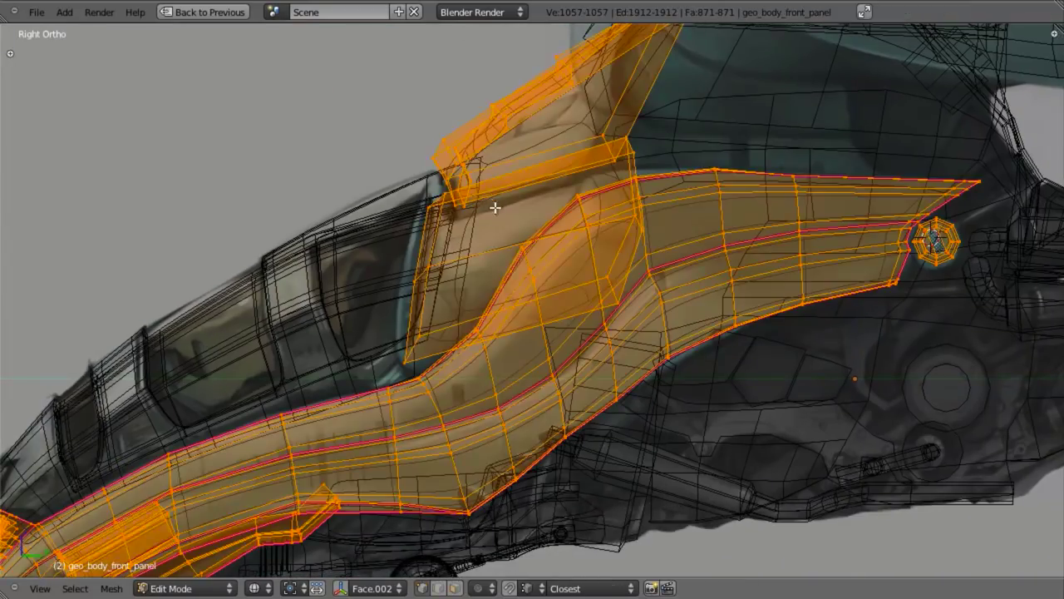
scroll(491, 229, up, 3)
key(z)
key(a)
key(z)
scroll(433, 267, down, 3)
key(ctrl+r)
click(482, 252)
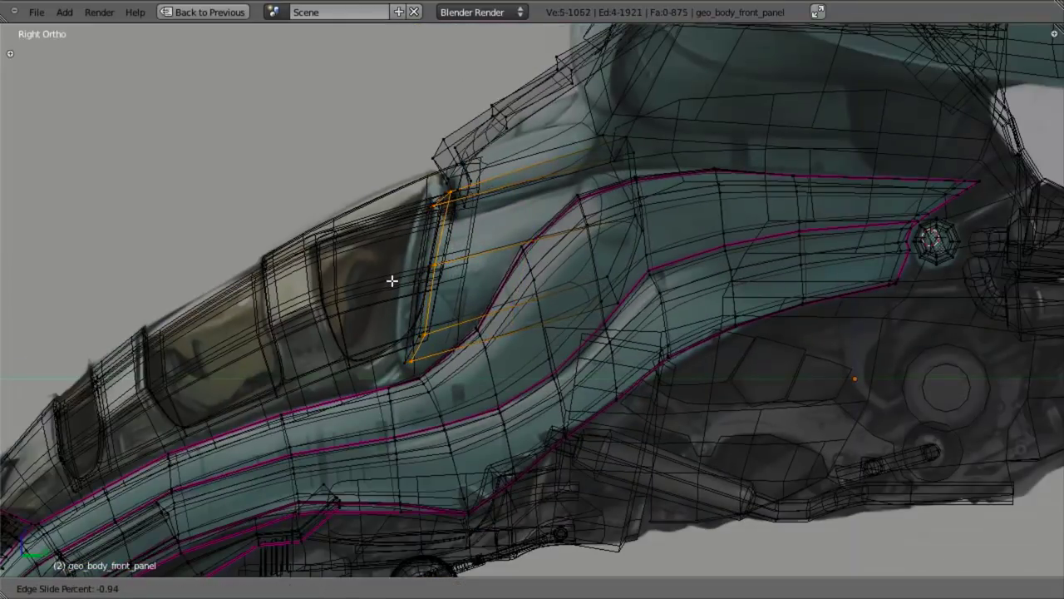
click(396, 283)
Add a second edge loop across the panel behind the canopy and slide it towards the front, at about -0.44
key(z)
scroll(436, 277, up, 3)
scroll(455, 283, down, 3)
scroll(506, 243, up, 3)
key(ctrl+r)
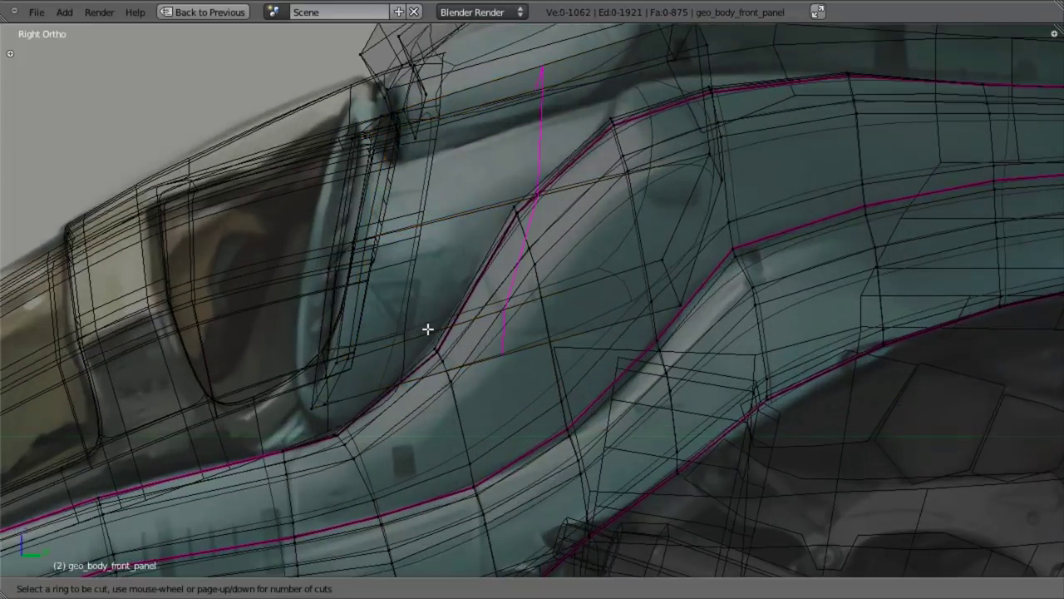
click(420, 329)
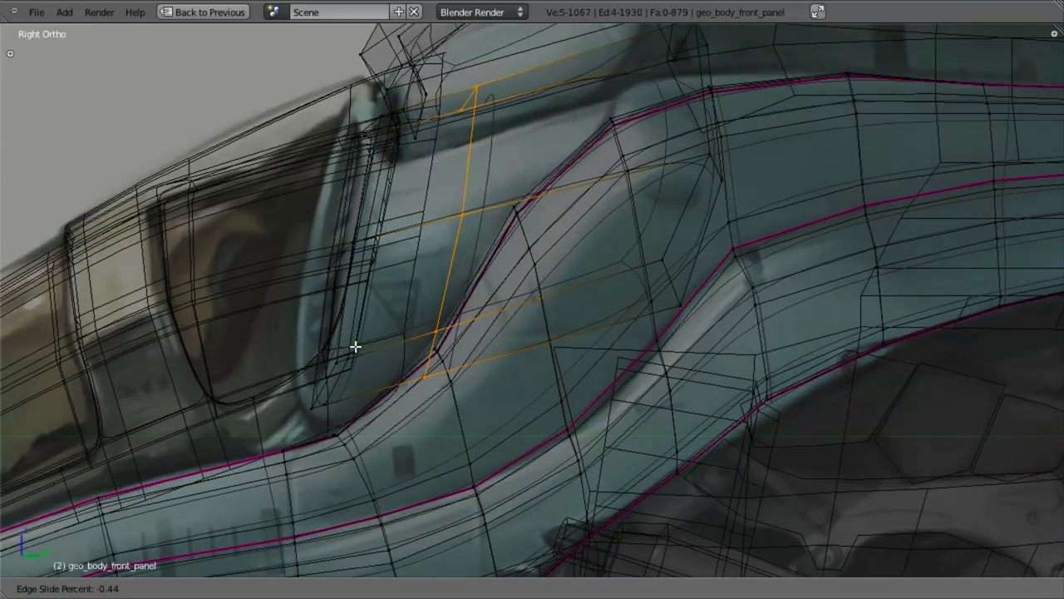
click(354, 346)
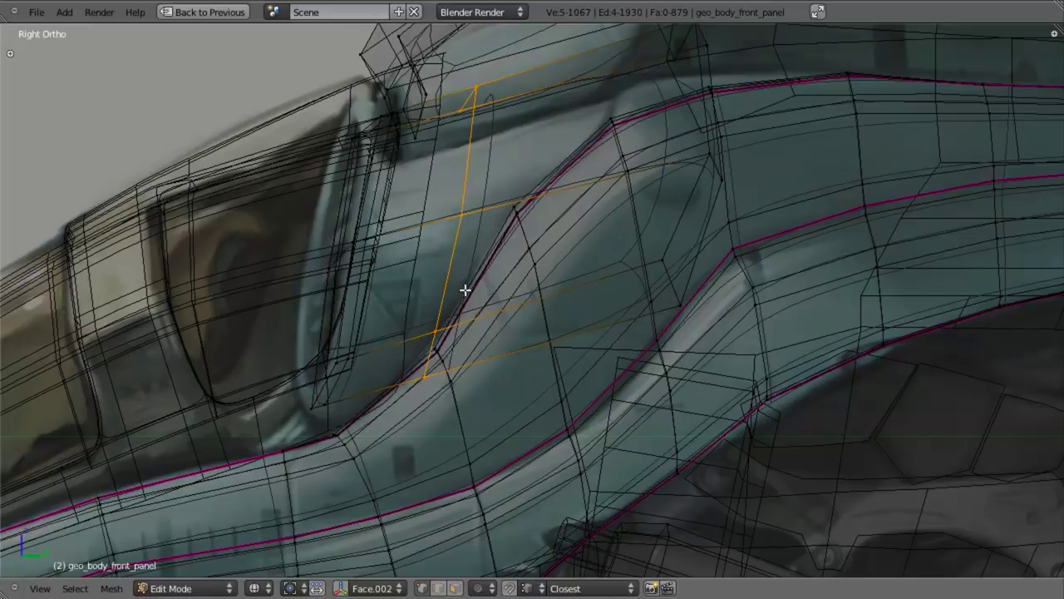
Lower the lower front vertices of the panel behind the canopy by about 0.035 along Z
key(z)
scroll(461, 314, down, 3)
mouse_move(461, 313)
middle_down()
mouse_move(596, 302)
mouse_move(558, 312)
mouse_move(488, 292)
middle_up()
scroll(596, 301, up, 4)
key(KP_3)
key(z)
key(a)
key(b)
drag(447, 316, 532, 408)
key(b)
drag(534, 288, 598, 385)
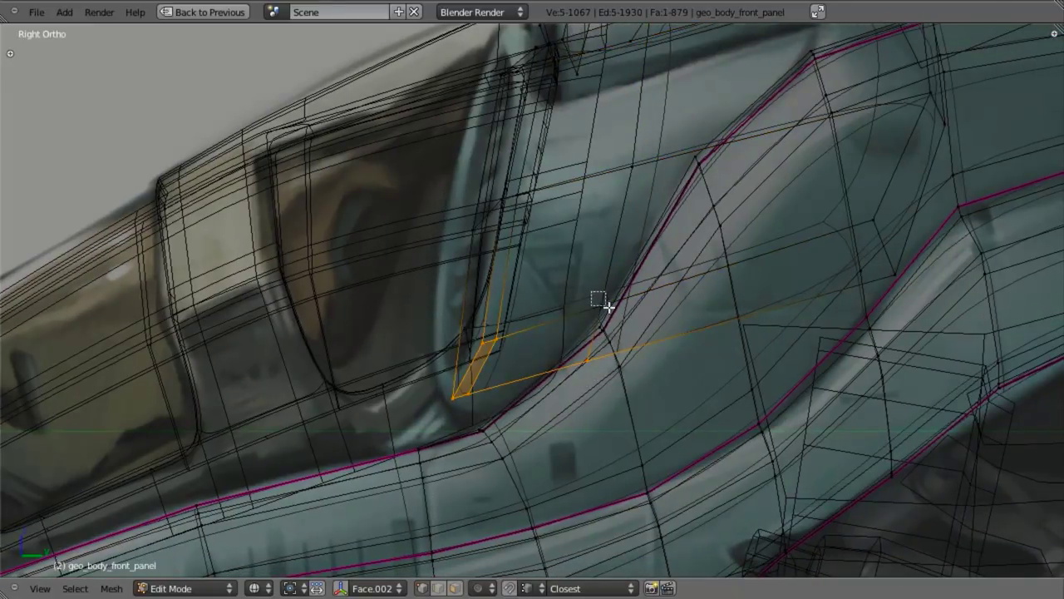
drag(625, 318, 627, 319)
key(g)
key(z)
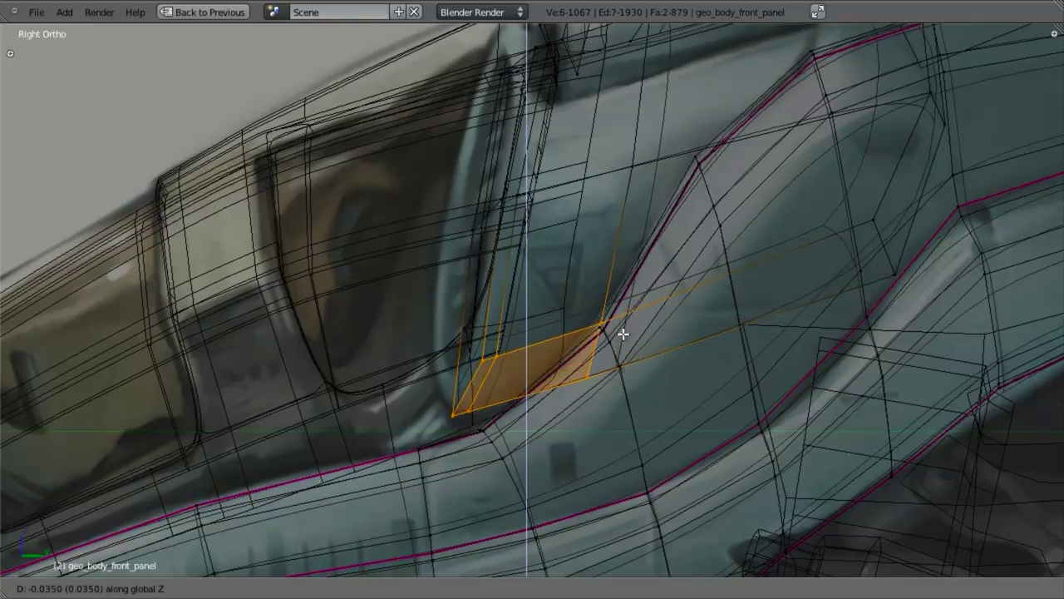
click(623, 336)
Select the lower front corner vertices of the panel behind the canopy in front view, then move and rotate them to follow the body contour
key(z)
middle_drag(588, 289, 665, 361)
key(KP_1)
scroll(540, 337, down, 1)
shift+middle_drag(466, 342, 547, 333)
key(a)
key(z)
key(b)
drag(455, 263, 463, 274)
middle_drag(513, 386, 515, 391)
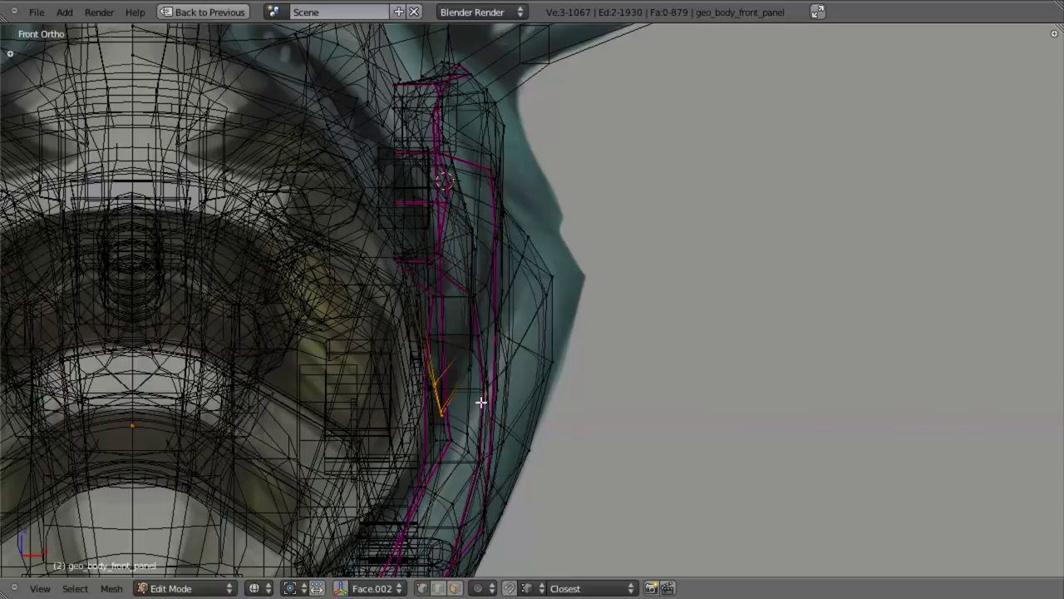
key(g)
click(468, 403)
key(r)
click(512, 417)
Shift the selected lower corner vertices of the panel behind the canopy along X
key(z)
mouse_move(508, 299)
middle_down()
mouse_move(427, 310)
mouse_move(416, 328)
middle_up()
middle_drag(470, 409, 491, 413)
key(g)
key(x)
click(503, 414)
key(z)
mouse_move(461, 361)
middle_down()
mouse_move(511, 316)
mouse_move(477, 332)
middle_up()
Add two parallel edge loops around the front rim of the panel behind the canopy
key(a)
key(z)
key(KP_3)
key(z)
scroll(535, 353, up, 2)
key(ctrl+r)
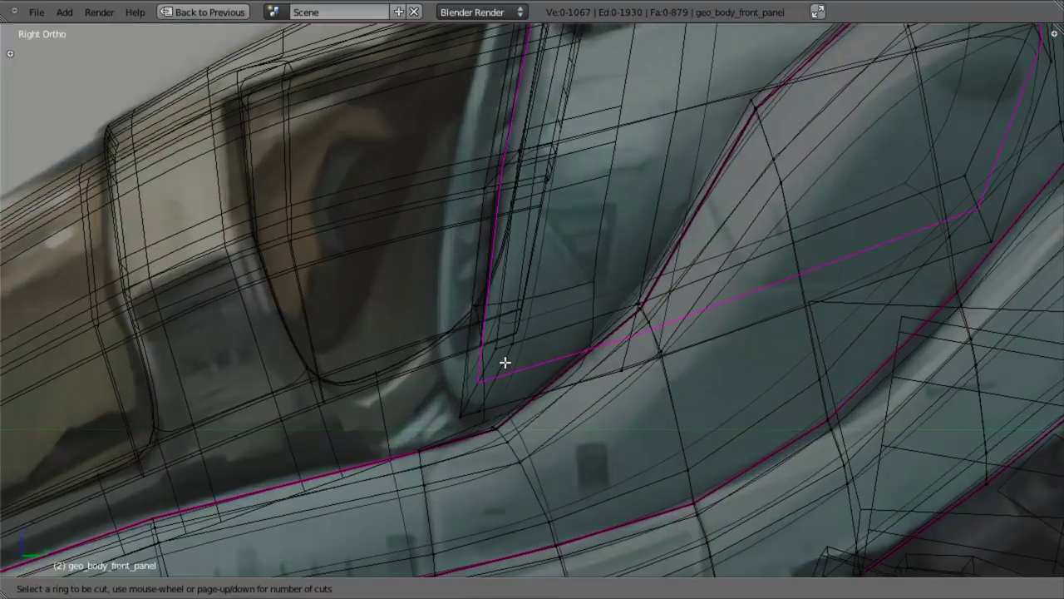
click(500, 367)
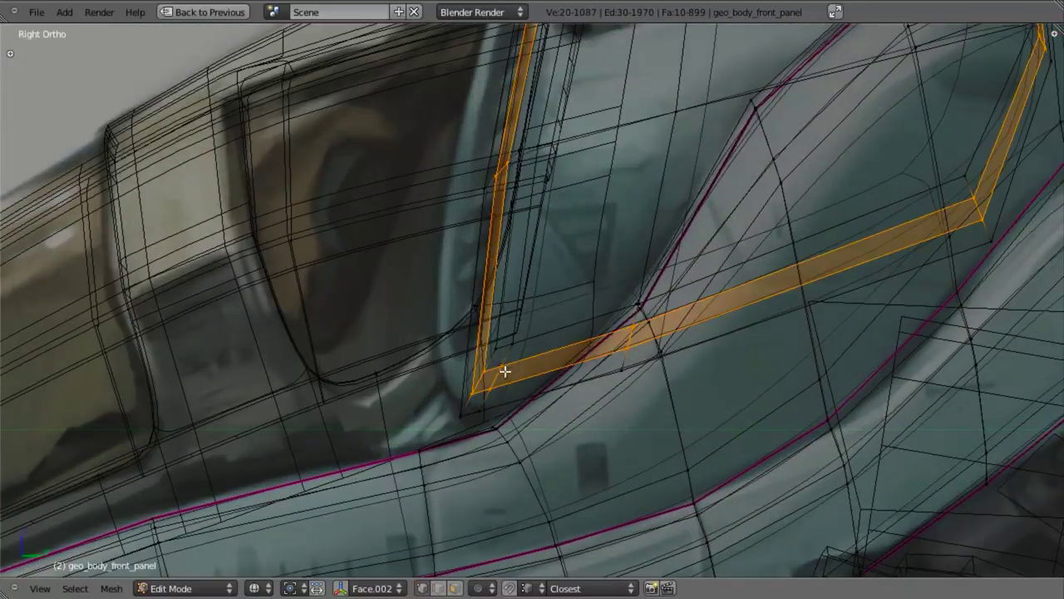
key(z)
Scale the new pair of edge loops to about 1.065 with the Y axis locked
scroll(540, 340, down, 4)
mouse_move(608, 295)
middle_down()
mouse_move(698, 312)
mouse_move(680, 357)
middle_up()
scroll(679, 357, up, 3)
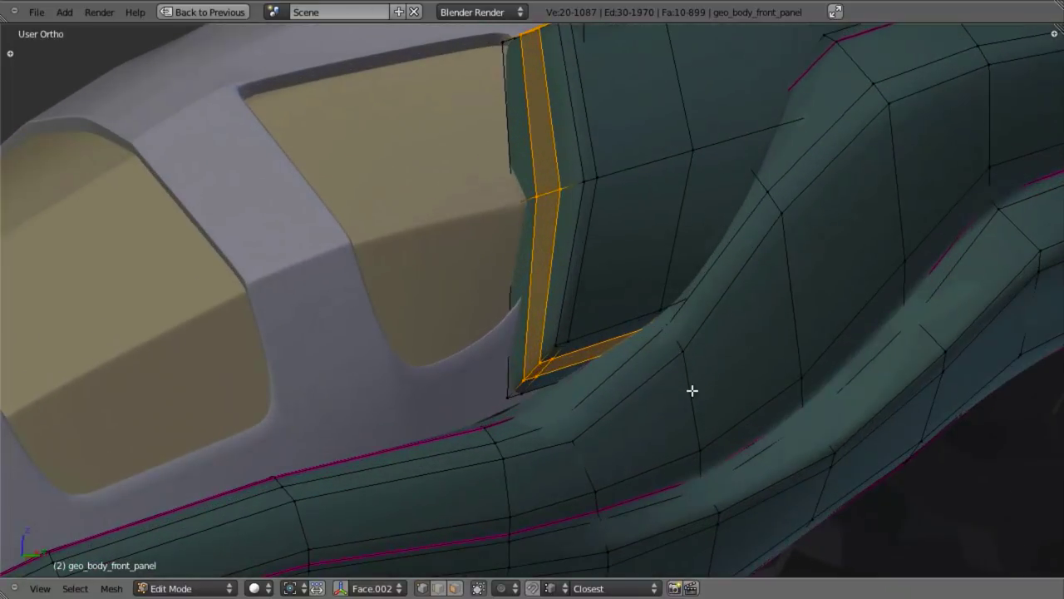
scroll(670, 374, down, 3)
scroll(671, 373, up, 3)
key(s)
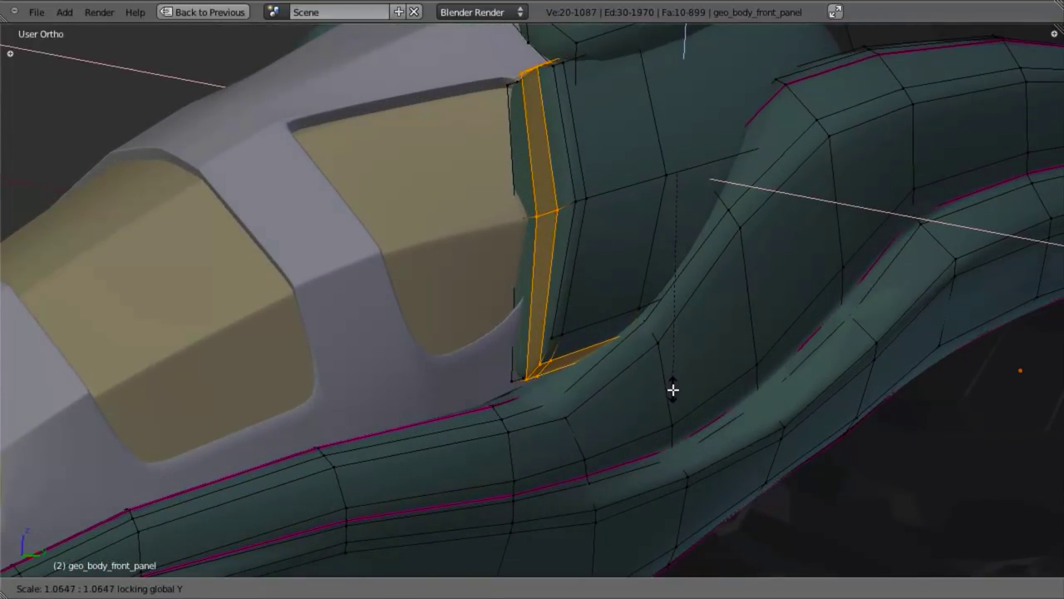
click(672, 390)
Compare the widened rim behind the canopy with the reference in side and front views, and examine the smoothed panel in Object Mode
middle_drag(599, 349, 700, 271)
key(KP_3)
key(z)
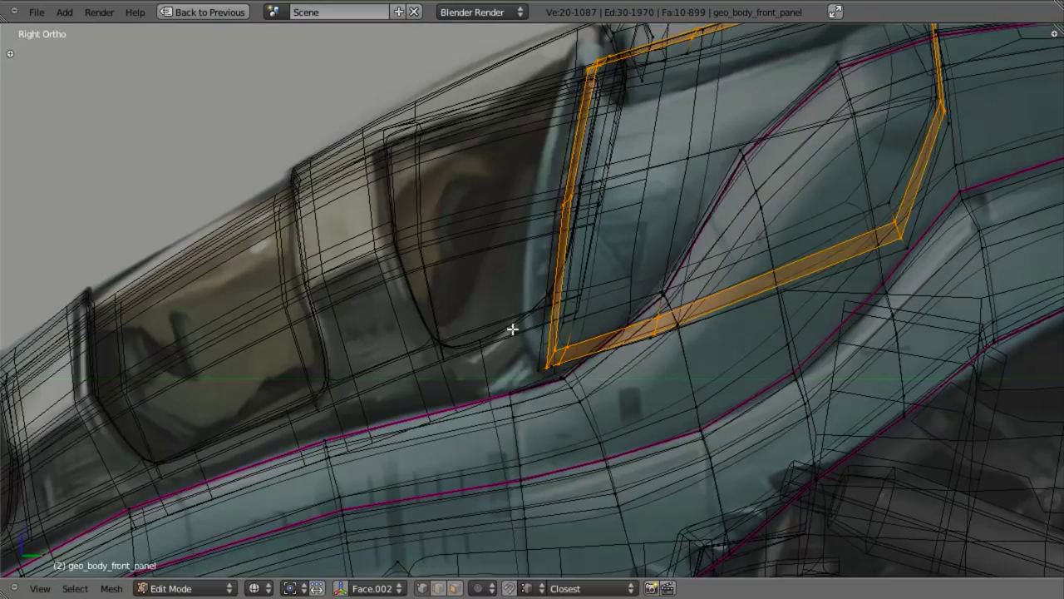
key(z)
scroll(663, 292, down, 2)
shift+middle_drag(617, 223, 608, 260)
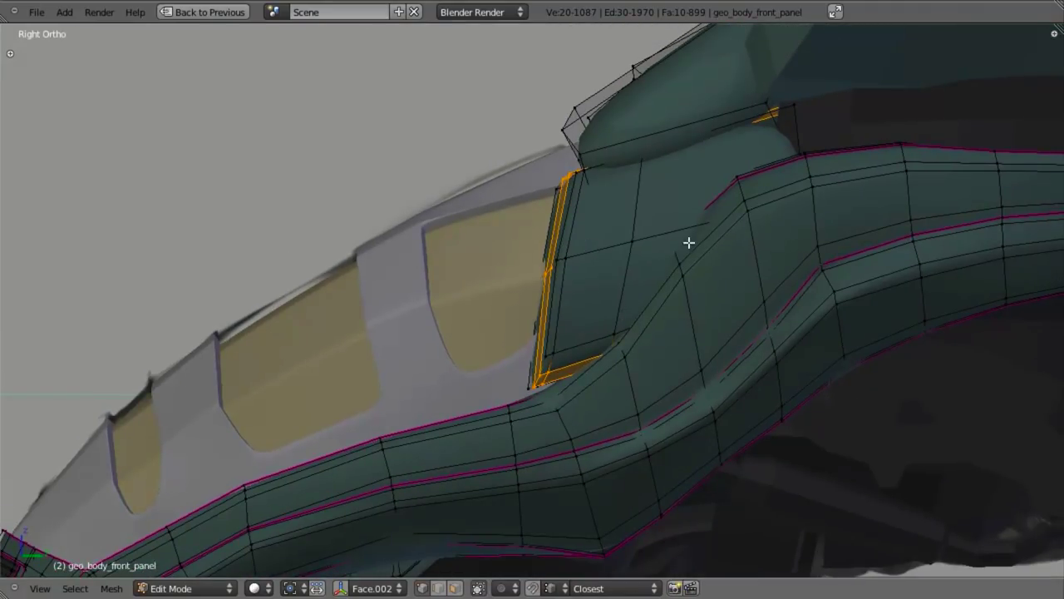
key(Tab)
key(Tab)
scroll(604, 314, up, 3)
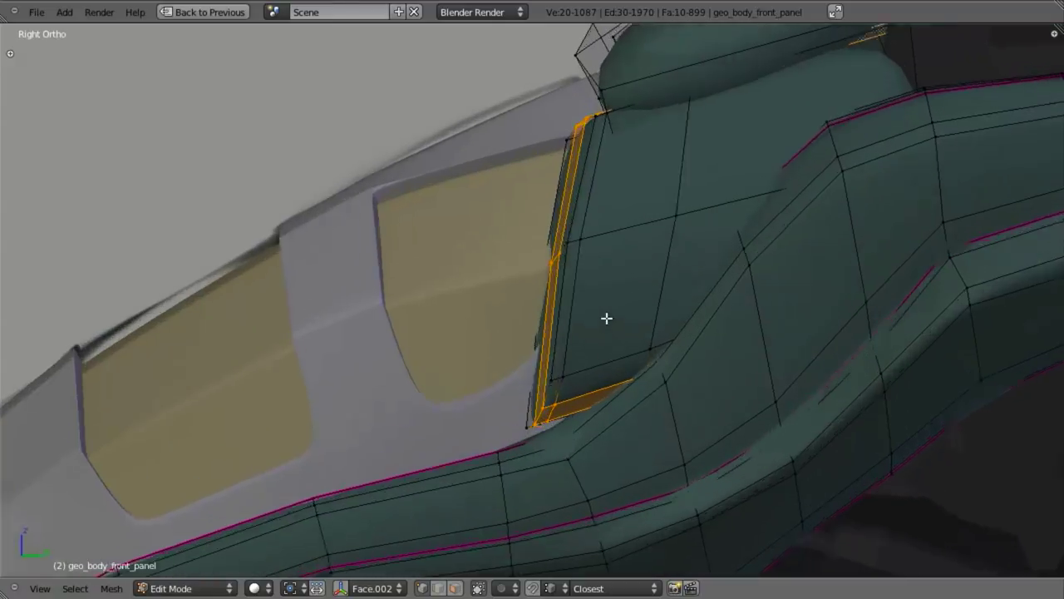
key(KP_1)
key(z)
key(z)
mouse_move(684, 373)
middle_down()
mouse_move(632, 311)
mouse_move(538, 332)
middle_up()
middle_drag(661, 291, 633, 319)
key(KP_3)
key(z)
mouse_move(707, 354)
shift+middle_down()
mouse_move(644, 358)
mouse_move(658, 312)
mouse_move(613, 333)
mouse_move(694, 361)
mouse_move(643, 237)
shift+middle_up()
key(z)
key(z)
scroll(600, 356, down, 4)
scroll(599, 357, up, 2)
key(a)
key(z)
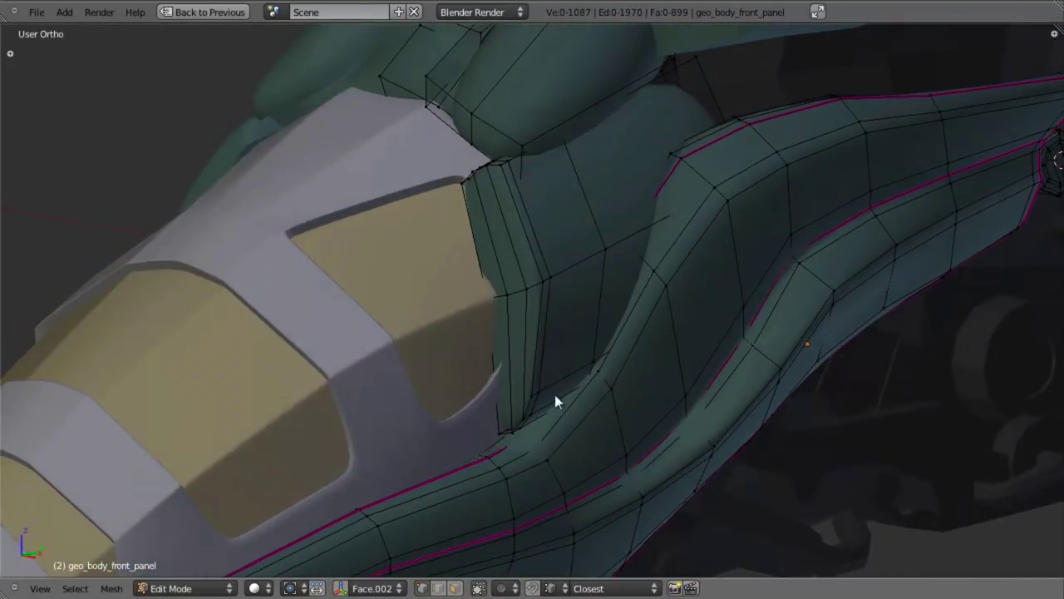
key(Tab)
scroll(574, 333, down, 4)
middle_drag(575, 328, 624, 290)
scroll(624, 290, up, 3)
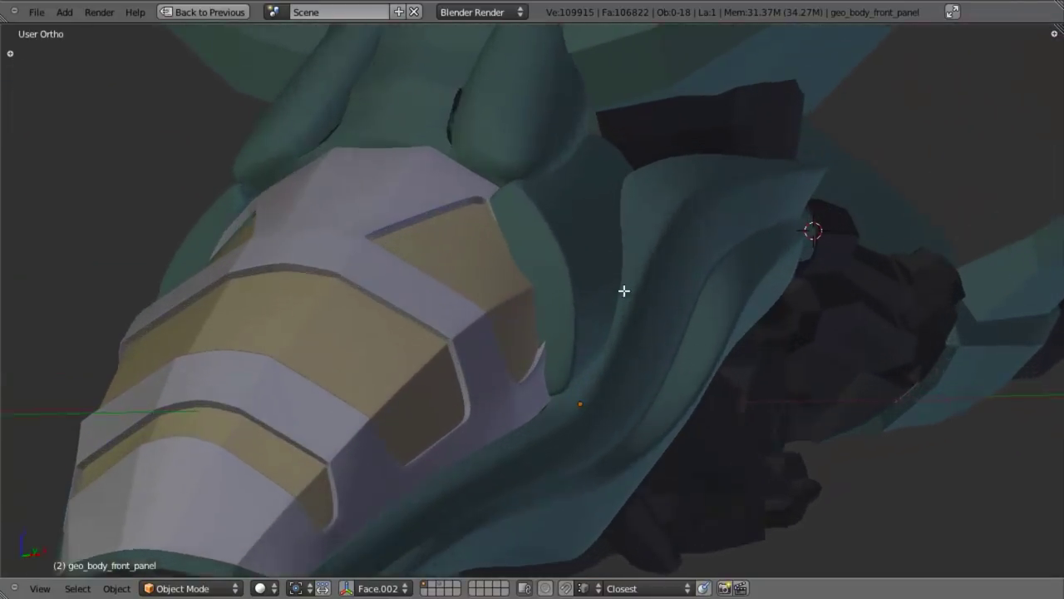
scroll(619, 287, up, 1)
Move a middle vertex of the rim beside the rear canopy window outward along X
key(Tab)
scroll(582, 274, up, 2)
key(z)
right_click(527, 277)
mouse_move(527, 277)
middle_down()
mouse_move(525, 294)
mouse_move(591, 320)
mouse_move(577, 311)
mouse_move(563, 356)
middle_up()
key(z)
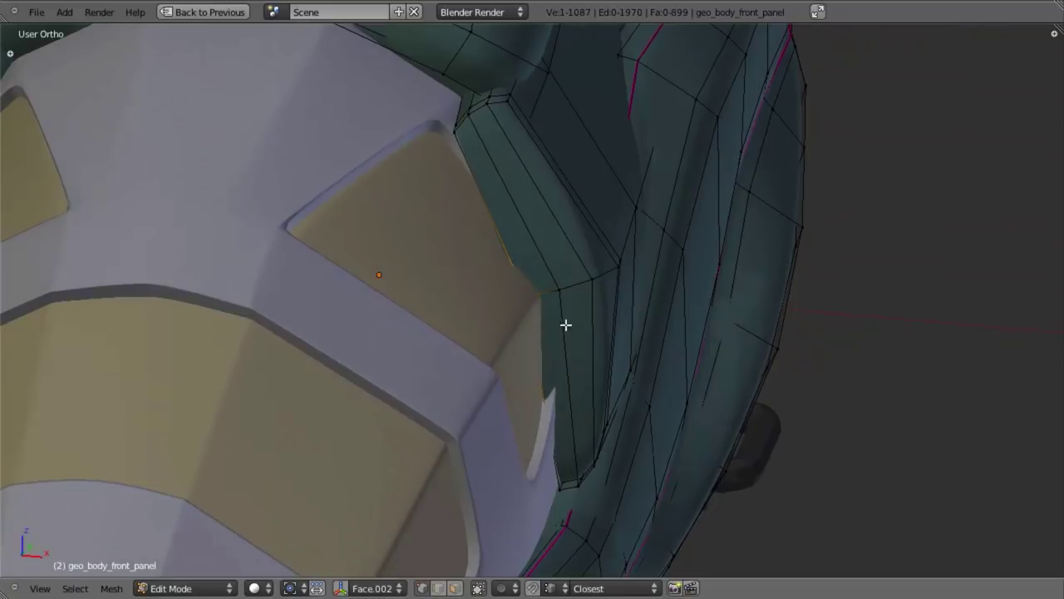
key(g)
key(x)
click(596, 309)
Move two neighbouring middle vertices of the rim outward, shifting the one at the canopy edge by about 0.028
right_click(575, 291)
key(g)
click(576, 287)
key(a)
right_click(543, 291)
key(g)
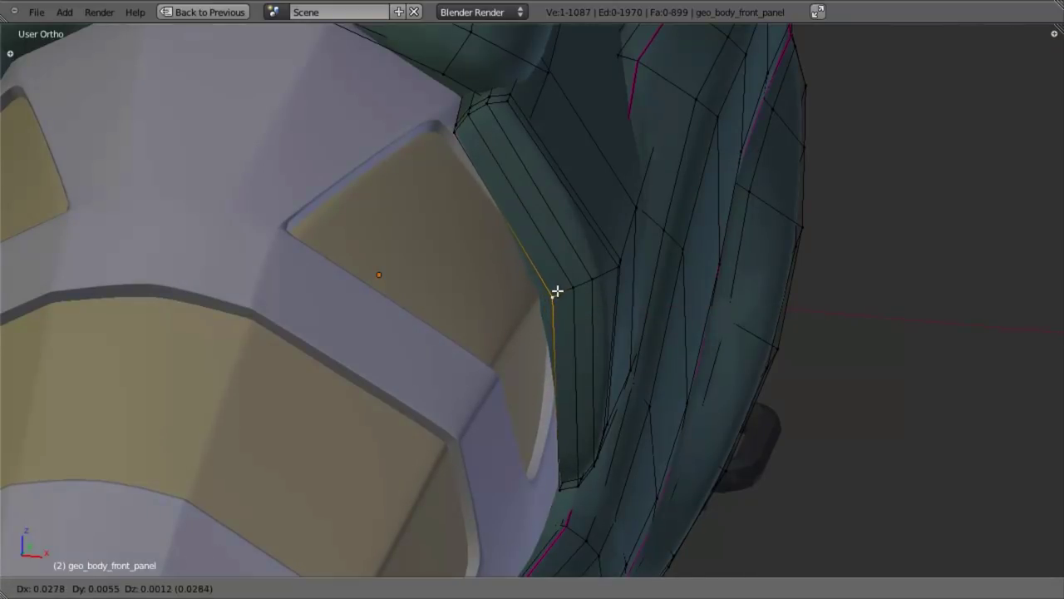
click(556, 291)
Add a centred edge loop across the upper half of the rim and move it outward along X
middle_drag(468, 192, 535, 200)
shift+middle_drag(601, 171, 530, 233)
key(ctrl+r)
click(523, 242)
right_click(525, 261)
middle_drag(527, 290, 573, 262)
key(g)
key(x)
click(581, 262)
Add a centred edge loop across the lower half of the rim and move it slightly outward along X
key(a)
key(ctrl+r)
click(584, 404)
right_click(584, 405)
key(g)
key(x)
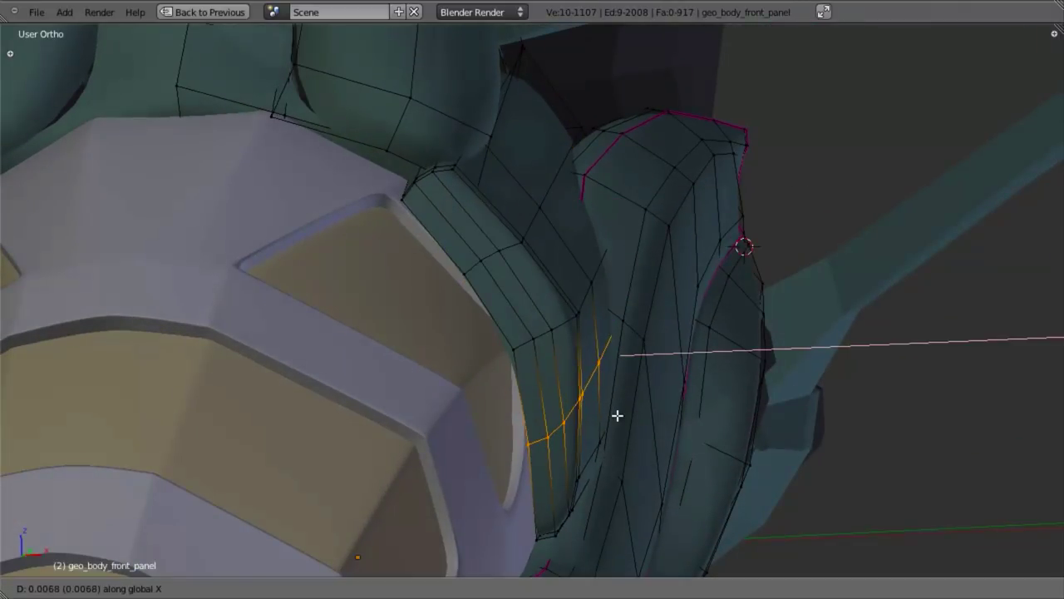
click(612, 407)
Select the middle edge loop across the rim and move it along X in two passes, the second by about 0.012
key(a)
alt+right_click(564, 325)
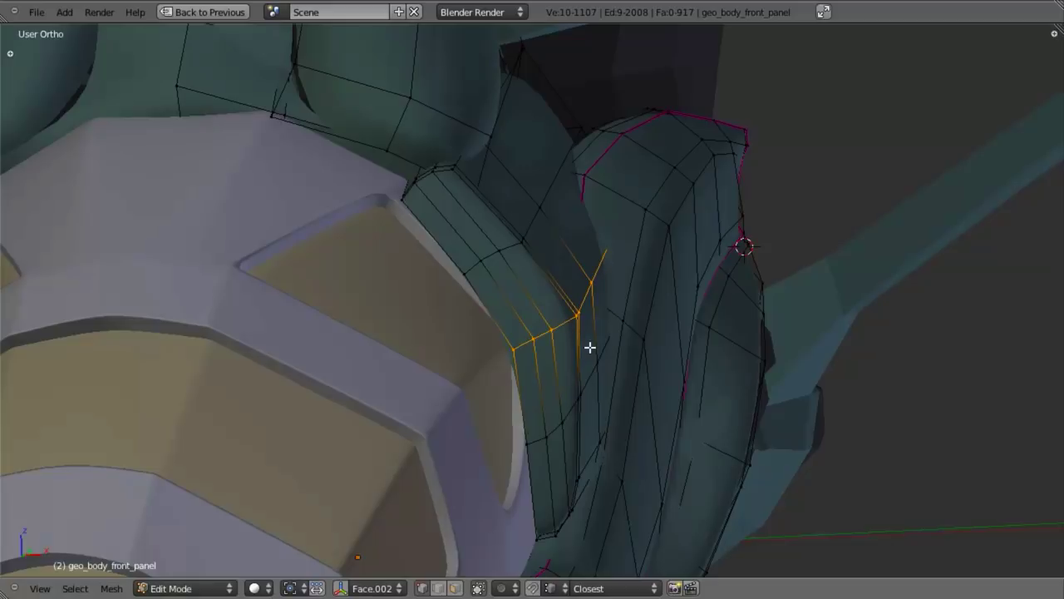
middle_drag(587, 342, 613, 350)
key(g)
key(x)
click(618, 351)
middle_drag(498, 363, 516, 320)
key(g)
key(x)
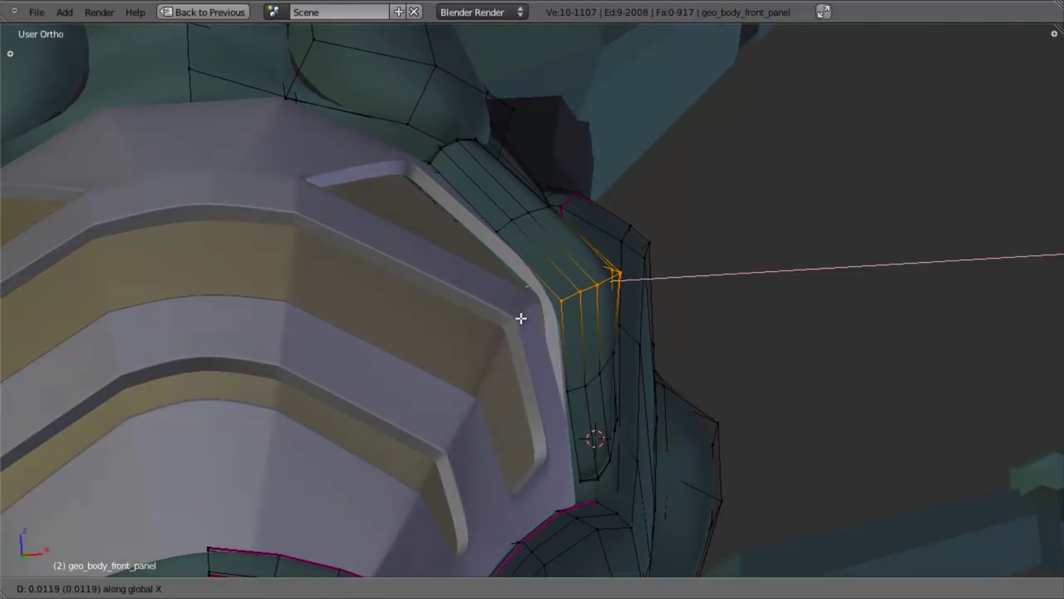
click(520, 318)
Move the lower cross loop of the rim outward along X and stretch it along X
key(g)
key(x)
click(695, 384)
key(s)
key(x)
click(708, 386)
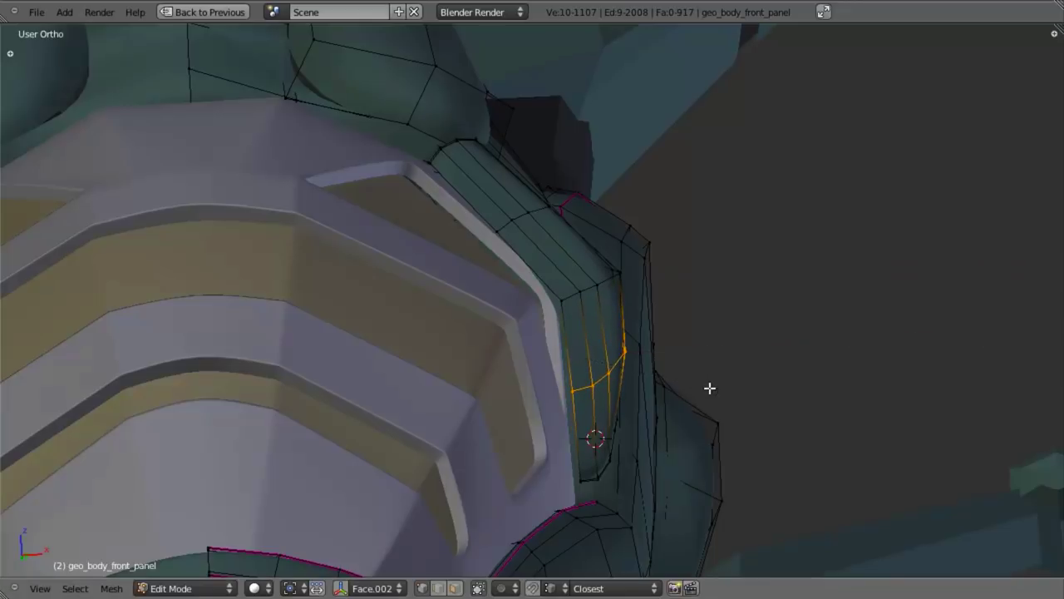
Select the upper cross loop of the rim, scale it along X to about 1.16 and shift it along X
alt+right_click(537, 215)
key(s)
key(x)
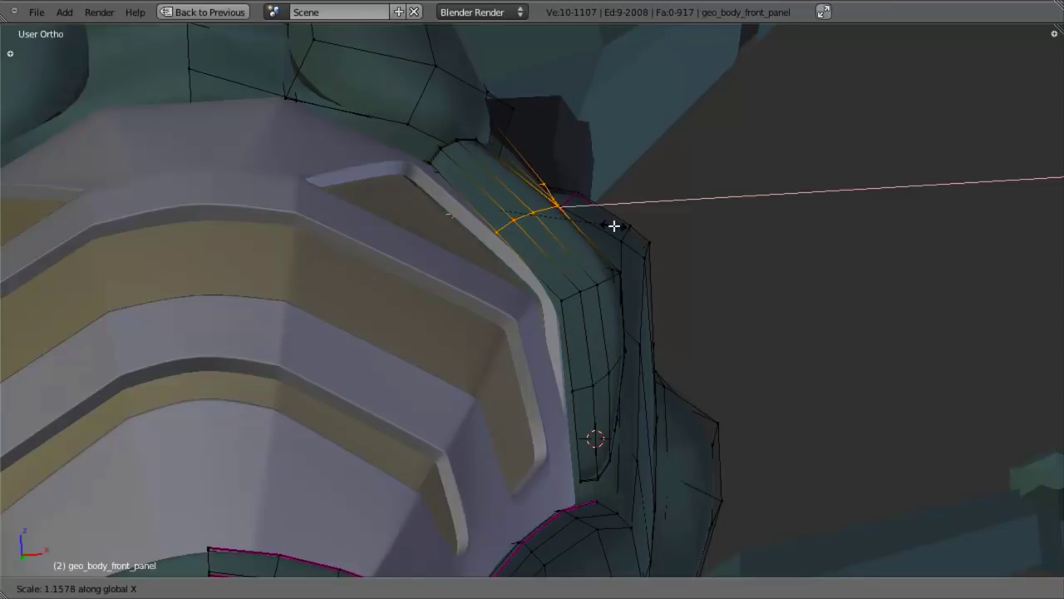
click(615, 227)
key(g)
key(x)
click(616, 226)
Compare the rounded rim behind the canopy with the reference image in side view
middle_drag(615, 227, 523, 268)
middle_drag(648, 287, 592, 319)
key(KP_3)
key(z)
mouse_move(514, 394)
shift+middle_down()
mouse_move(538, 359)
mouse_move(591, 349)
mouse_move(654, 361)
shift+middle_up()
key(z)
scroll(539, 359, down, 3)
scroll(591, 349, up, 2)
key(KP_3)
key(z)
mouse_move(589, 354)
shift+middle_down()
mouse_move(594, 335)
mouse_move(769, 385)
shift+middle_up()
scroll(594, 335, up, 2)
key(z)
Isolate the front edge of the panel's border loop and extrude it, snapping it to the adjacent vertex at the canopy's rear top
key(a)
key(z)
alt+right_click(587, 193)
middle_drag(634, 194, 512, 169)
key(KP_3)
key(z)
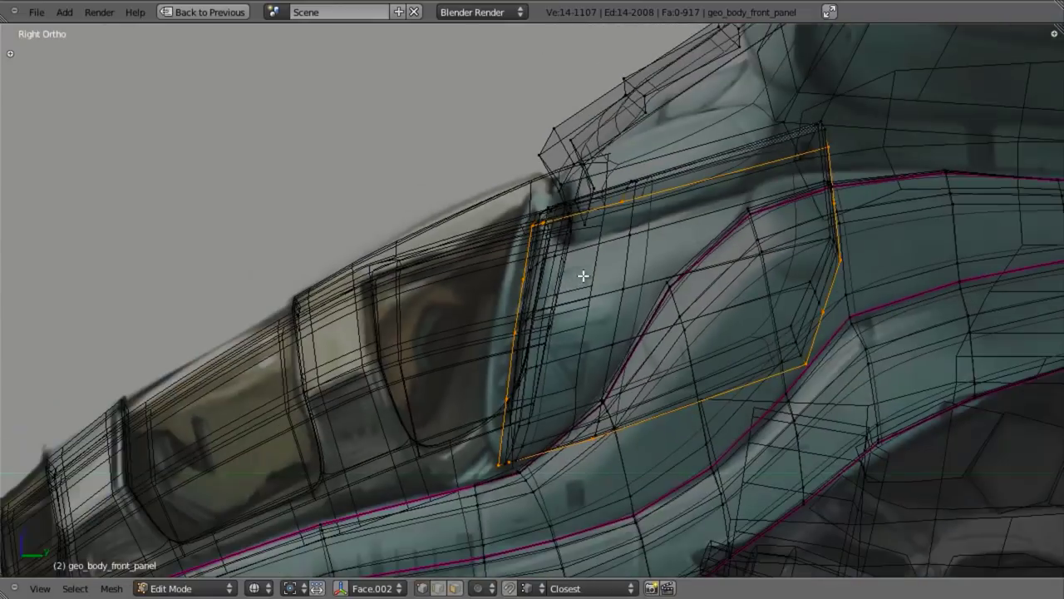
key(b)
middle_drag(775, 95, 1019, 414)
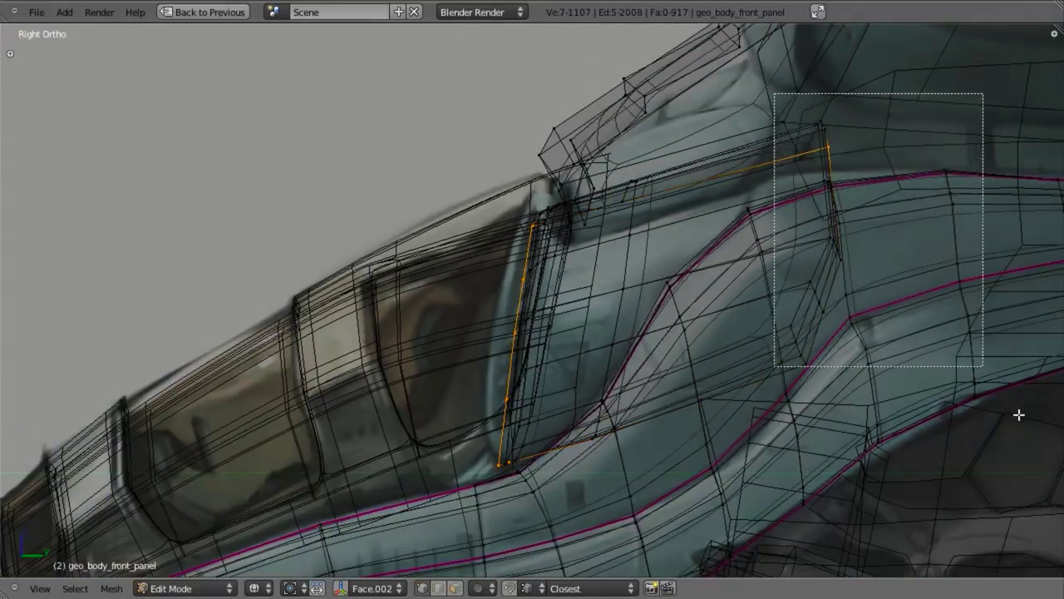
key(b)
middle_drag(503, 452, 550, 532)
scroll(545, 241, up, 3)
scroll(546, 242, up, 3)
shift+middle_drag(551, 119, 606, 324)
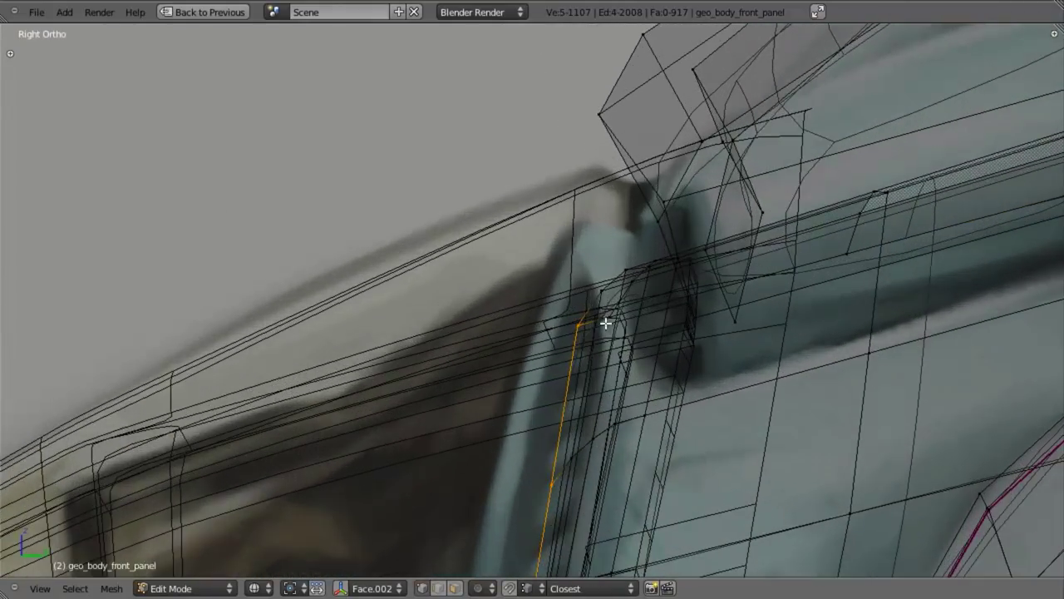
key(e)
ctrl+click(610, 317)
Snap the lowest vertex of the extruded front edge onto the neighbouring vertex at the rim's lower corner
scroll(608, 320, down, 5)
shift+middle_drag(598, 441, 623, 197)
scroll(581, 328, up, 5)
key(g)
ctrl+click(565, 447)
key(z)
mouse_move(542, 438)
middle_down()
mouse_move(560, 354)
mouse_move(594, 282)
mouse_move(582, 209)
mouse_move(575, 388)
middle_up()
key(z)
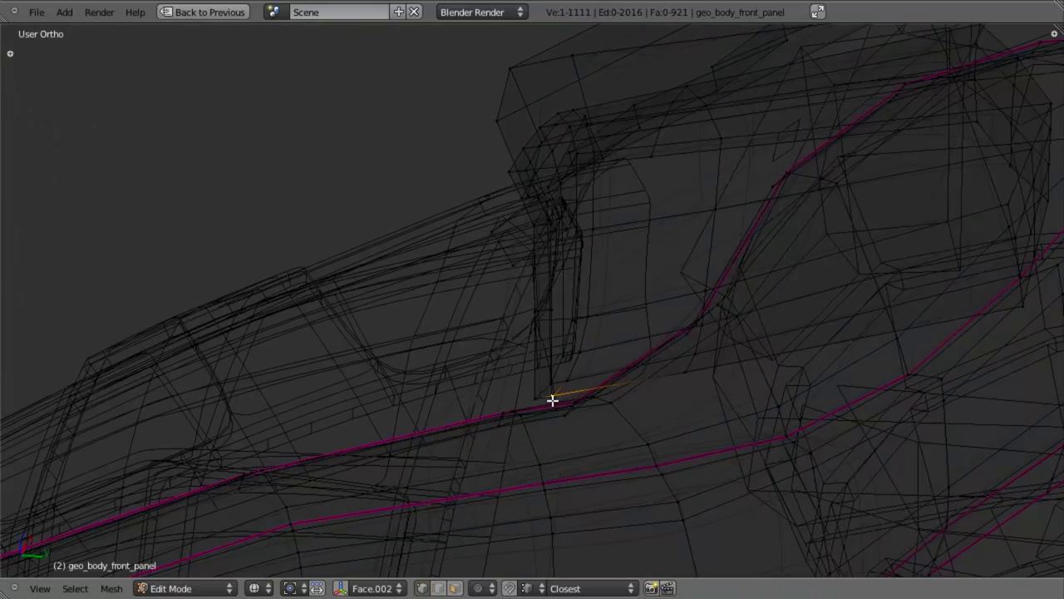
Snap the next vertex of the rim's lower corner onto the adjacent vertex and return to the shaded edit view
key(g)
ctrl+click(554, 394)
key(z)
key(Tab)
mouse_move(524, 233)
middle_down()
mouse_move(581, 296)
mouse_move(565, 264)
mouse_move(573, 230)
mouse_move(545, 324)
middle_up()
key(Tab)
scroll(544, 324, up, 3)
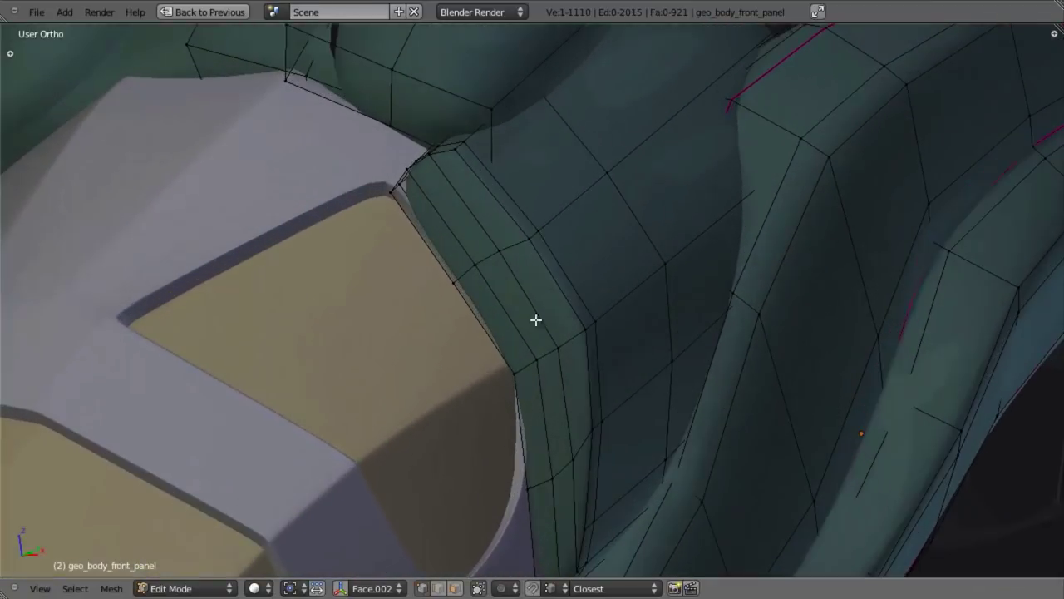
Select the strip of faces along the rim's front edge in side view
key(KP_3)
key(z)
key(z)
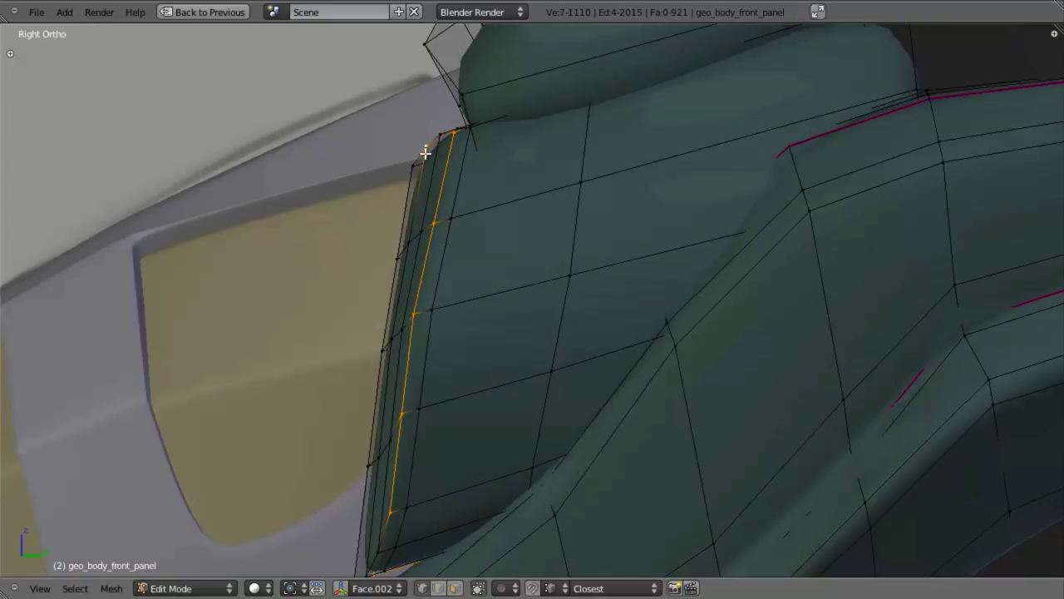
alt+shift+click(406, 204)
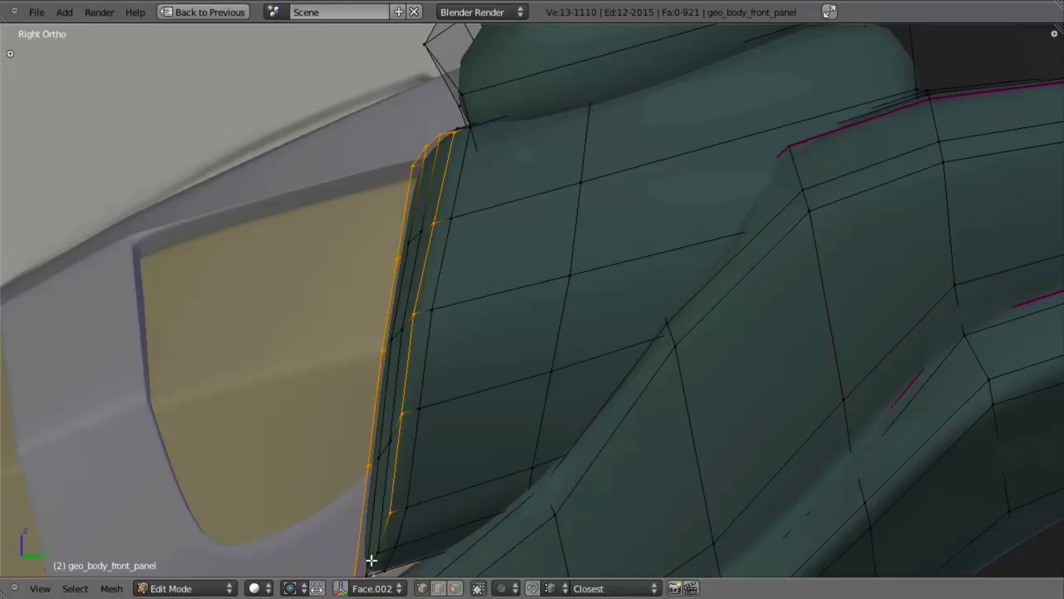
alt+shift+click(378, 451)
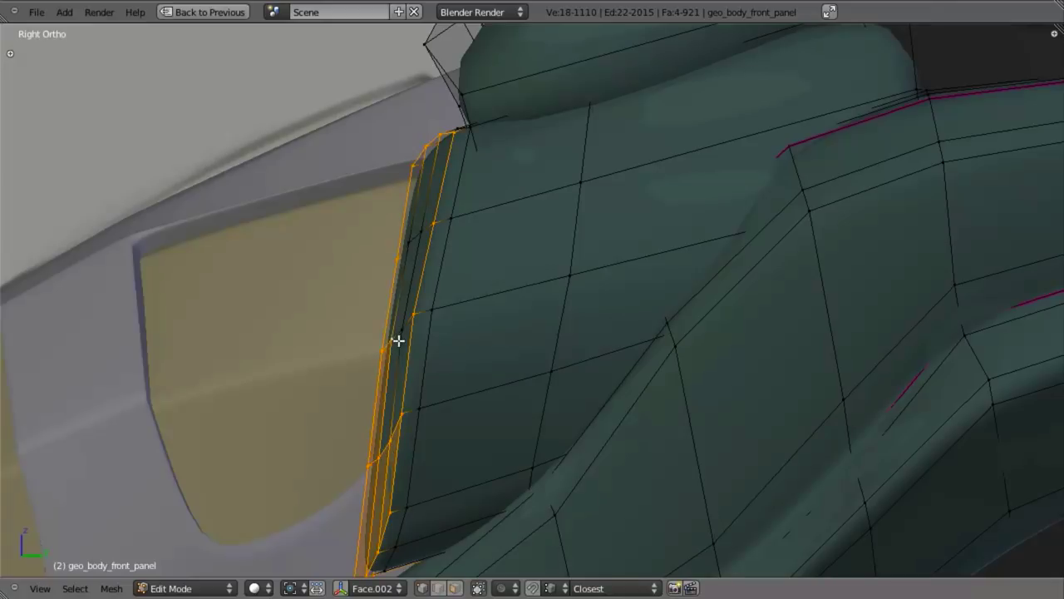
alt+shift+click(410, 233)
Try to extrude the selected rim strip in place and scale it down
key(e)
right_click(619, 289)
key(s)
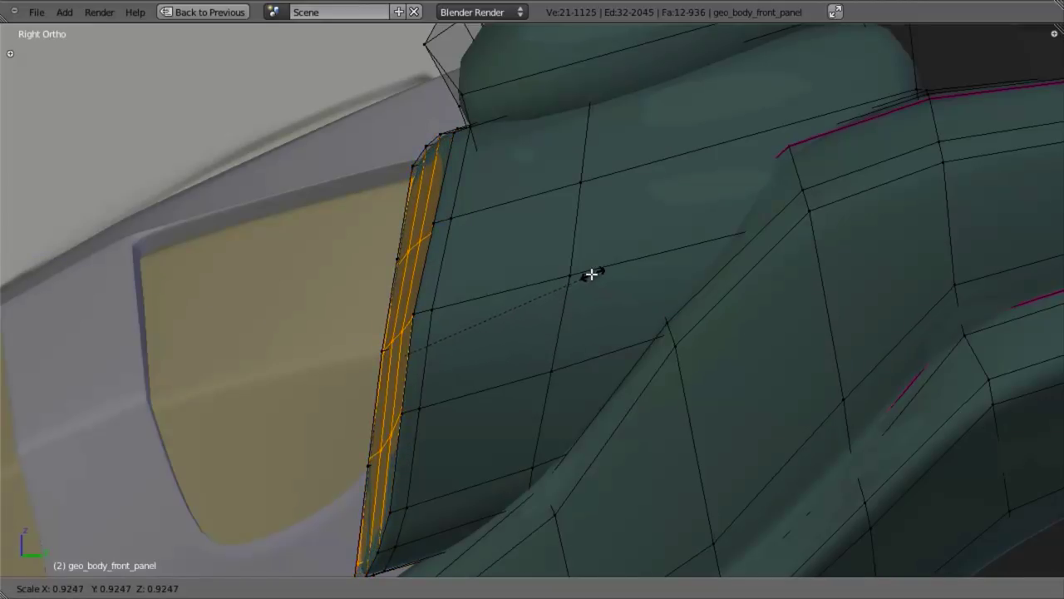
right_click(590, 272)
middle_drag(547, 299, 642, 335)
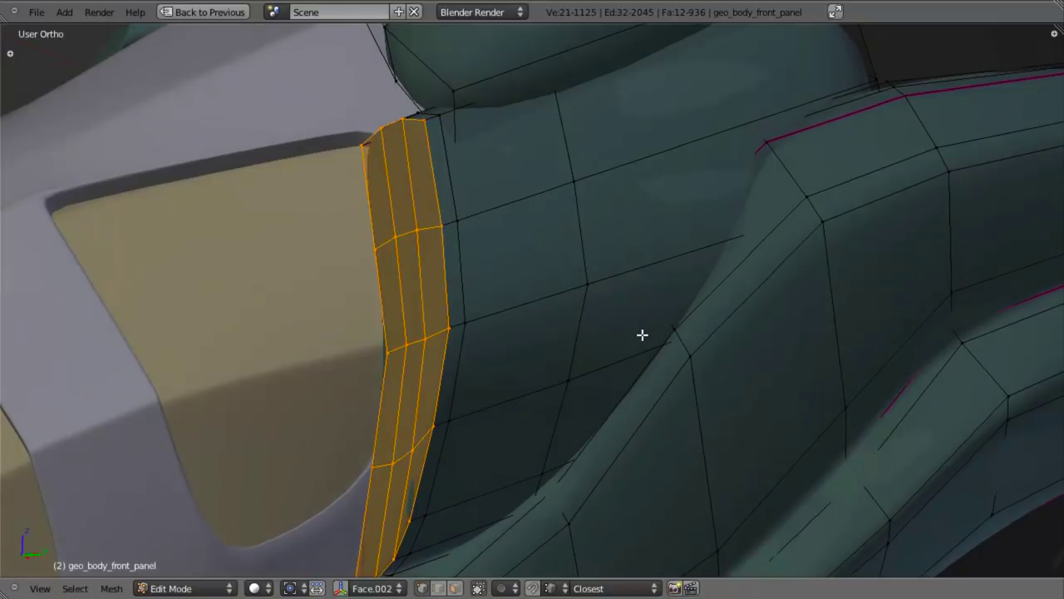
Try Shrink/Fatten and a uniform scale on the extruded rim strip
key(space)
text(shrin)
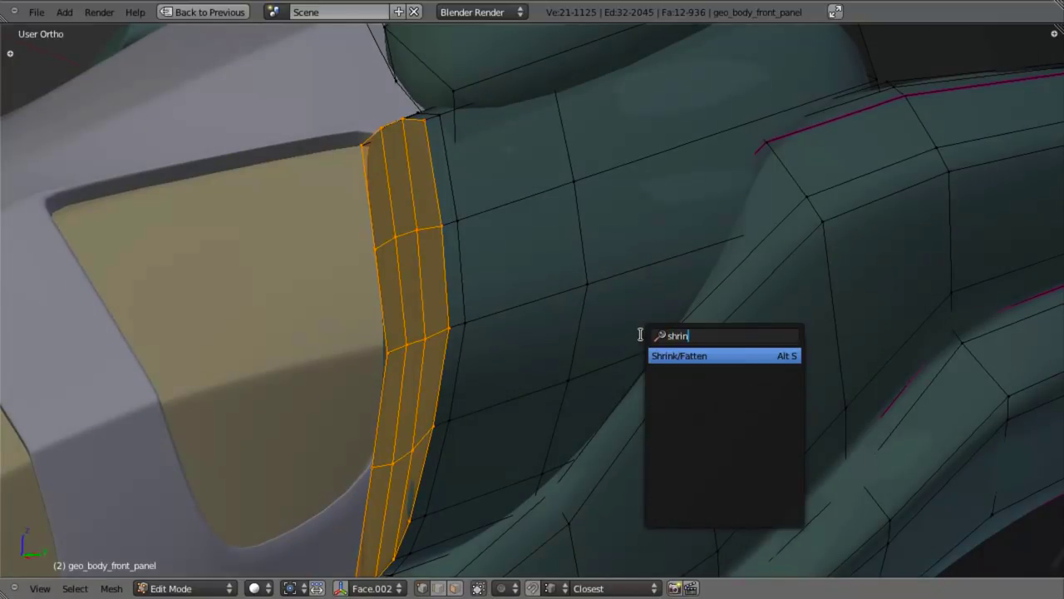
key(Return)
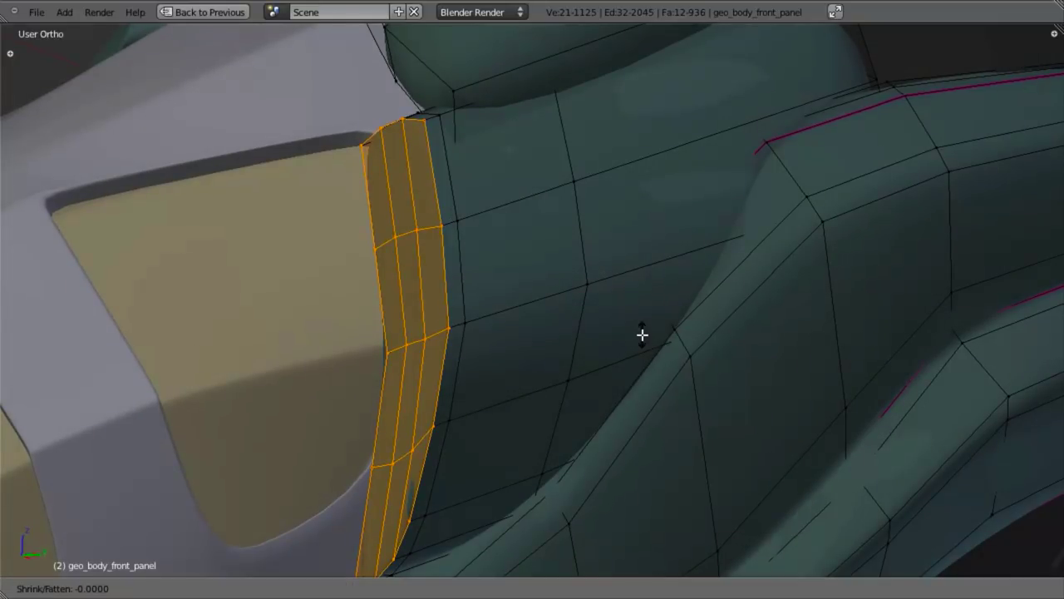
right_click(640, 344)
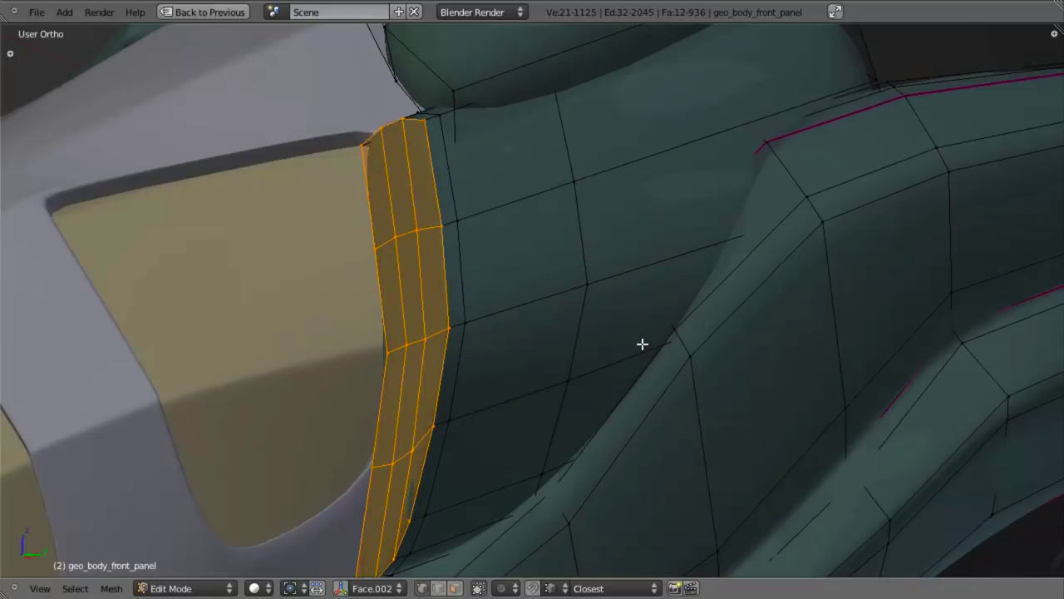
scroll(643, 344, down, 3)
middle_drag(720, 337, 790, 352)
scroll(791, 351, up, 2)
key(s)
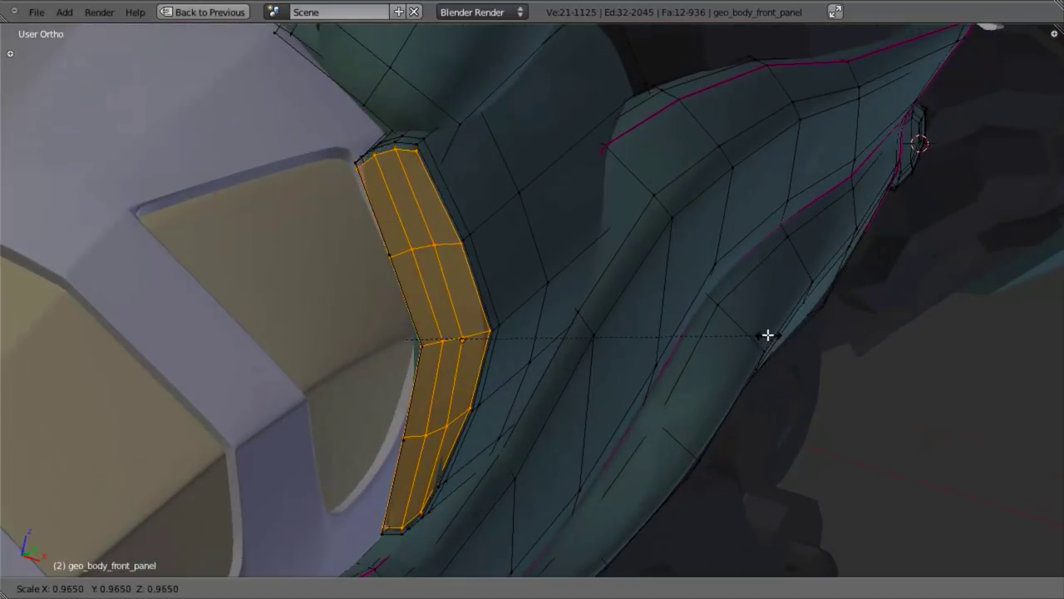
right_click(753, 333)
Compare the selected rim strip with the side-view reference, inspect its lower end and clear the selection
middle_drag(686, 335, 402, 263)
key(KP_3)
key(z)
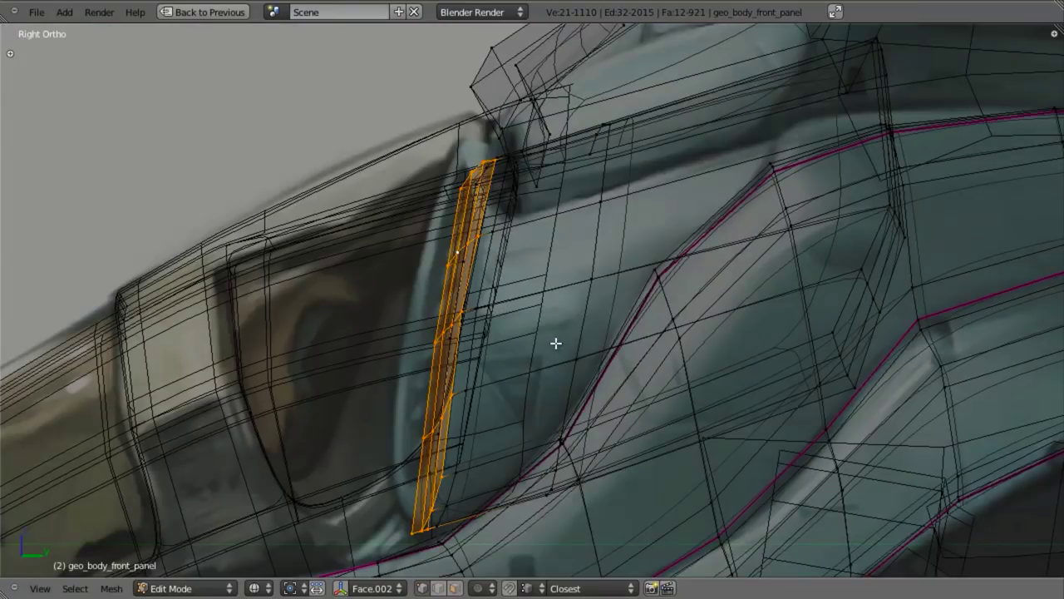
key(z)
mouse_move(527, 360)
shift+middle_down()
mouse_move(532, 280)
mouse_move(706, 318)
mouse_move(785, 276)
mouse_move(756, 254)
mouse_move(642, 297)
shift+middle_up()
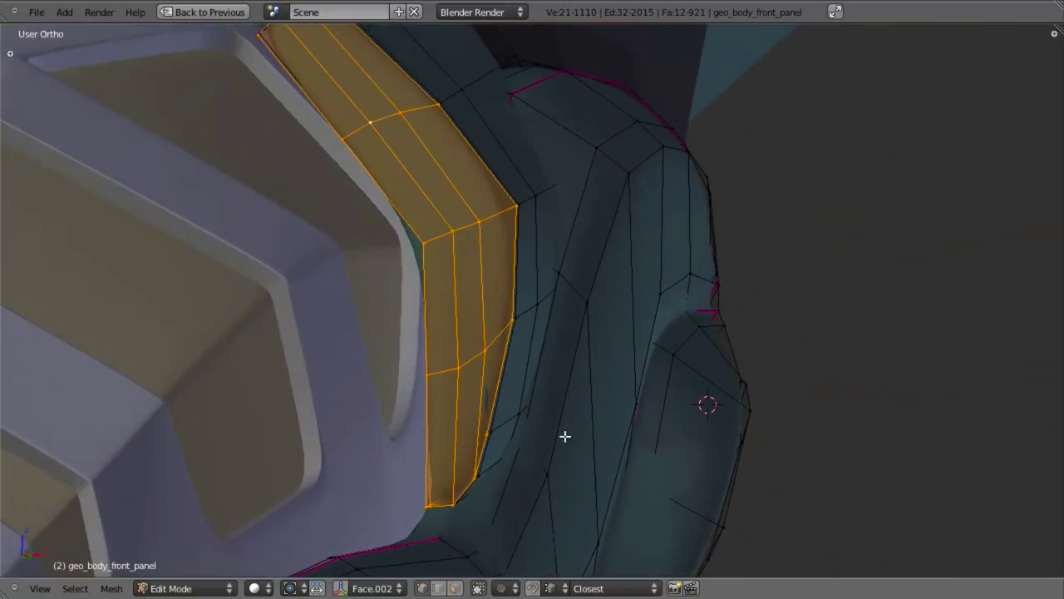
shift+middle_drag(550, 454, 554, 440)
key(a)
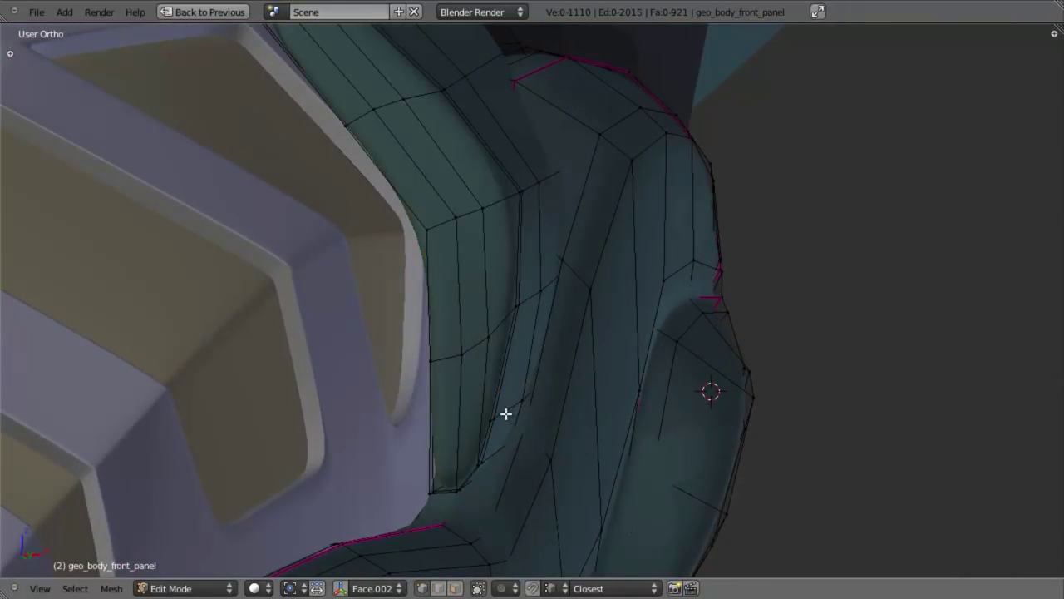
Move the vertices at the rim's lower outer corner slightly outward and down in front view
key(KP_1)
key(g)
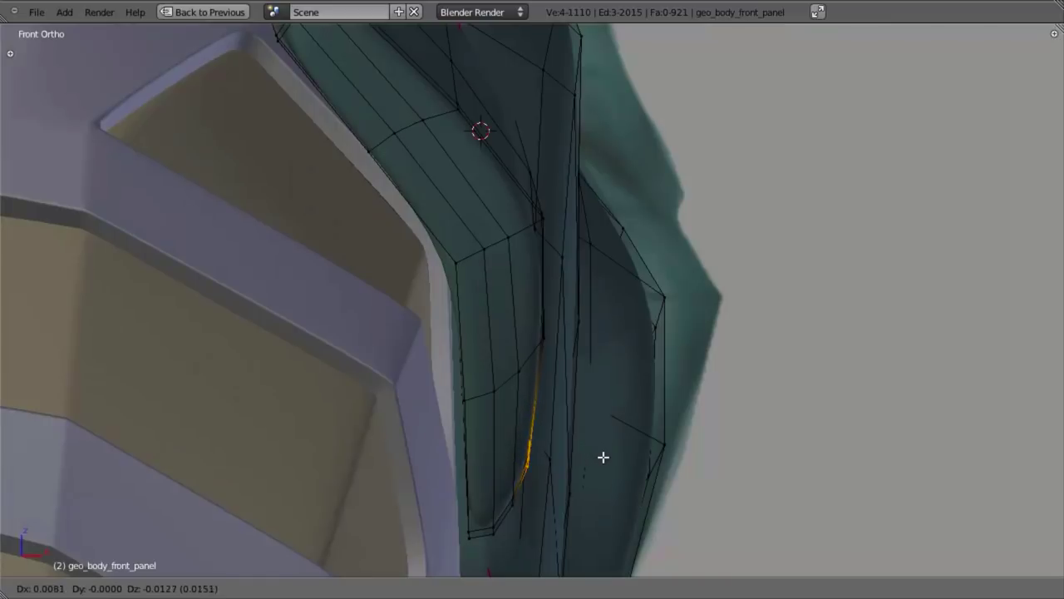
click(607, 471)
key(z)
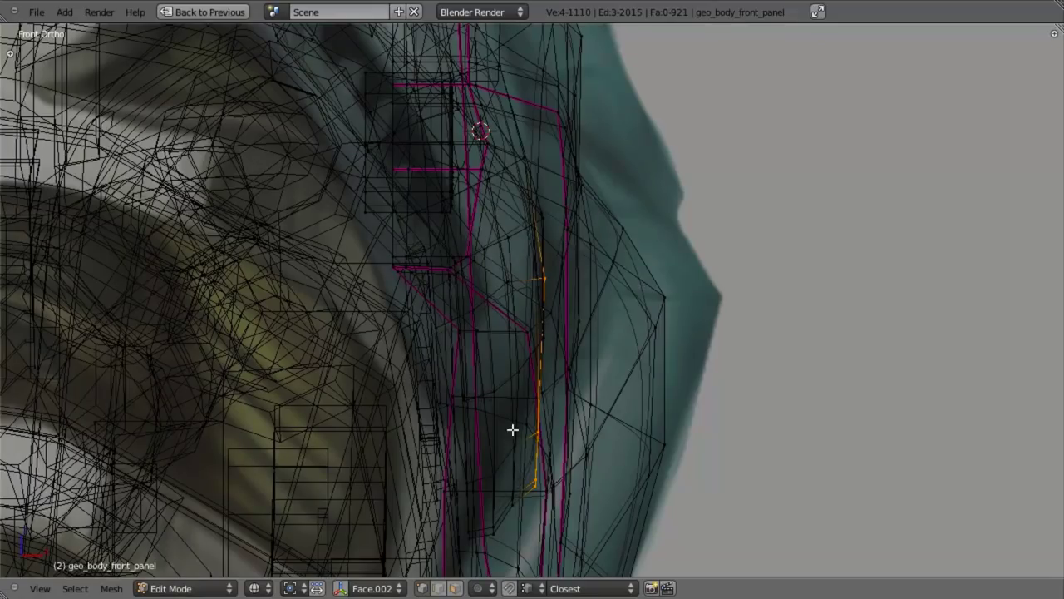
Reduce the selection of the rim's border loop to its lower vertices and reposition them in front view
key(l)
key(KP_3)
key(b)
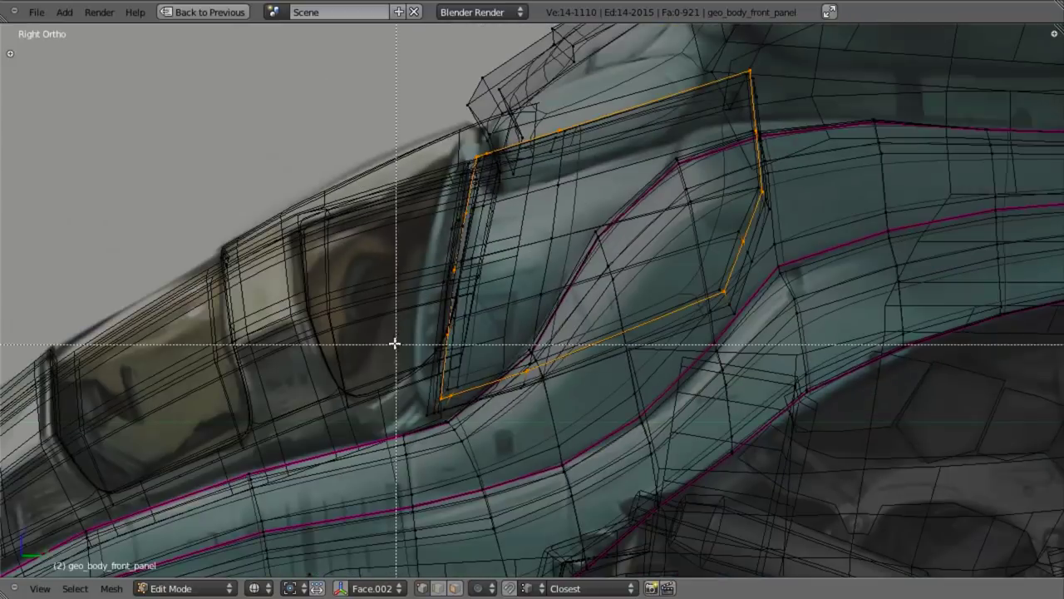
middle_drag(319, 272, 1039, 26)
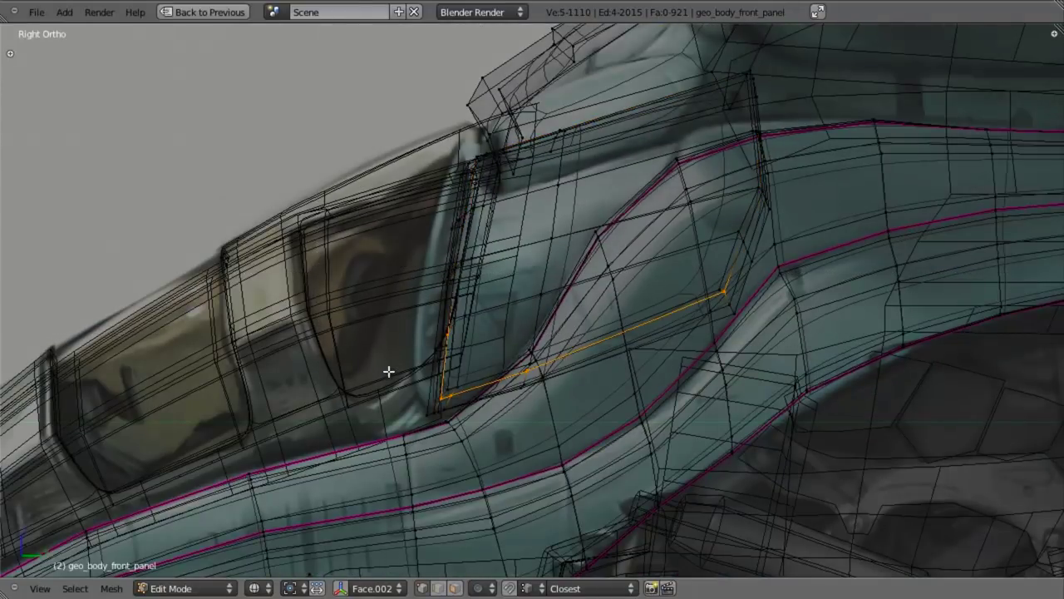
middle_drag(524, 382, 542, 302)
key(KP_1)
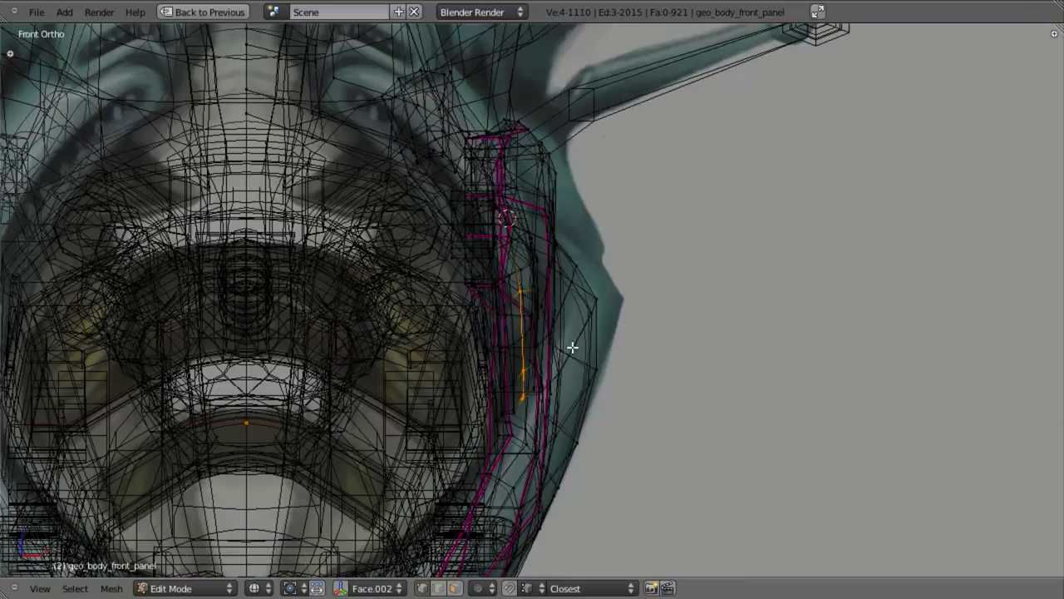
scroll(570, 359, up, 2)
key(z)
key(g)
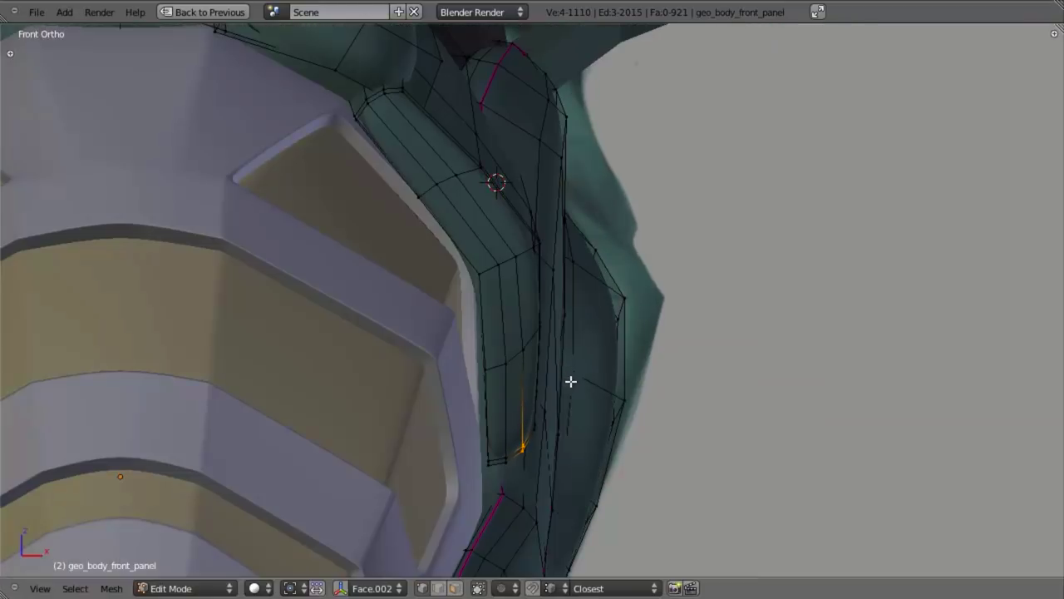
click(570, 382)
Select the band of faces closing the rear end of the panel section behind the canopy and delete it
key(KP_3)
scroll(604, 391, down, 3)
key(z)
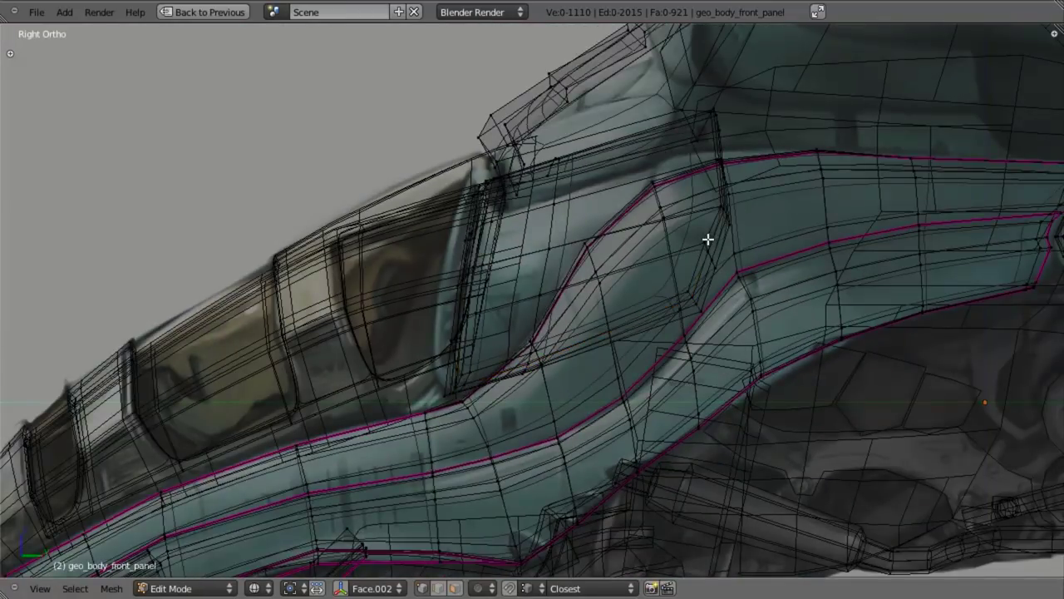
key(l)
key(b)
middle_drag(641, 112, 393, 426)
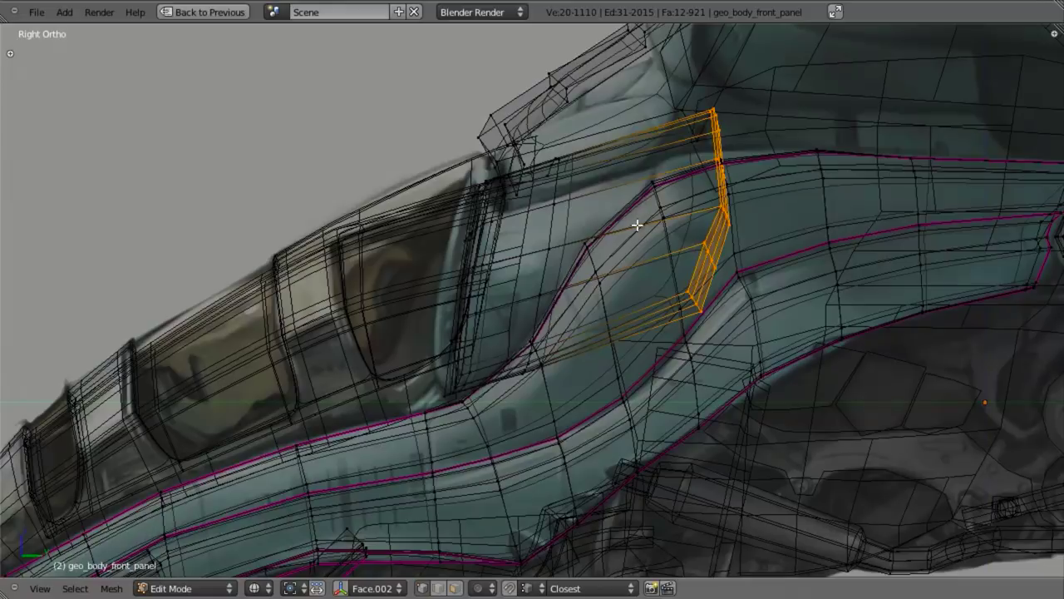
key(x)
click(735, 246)
key(z)
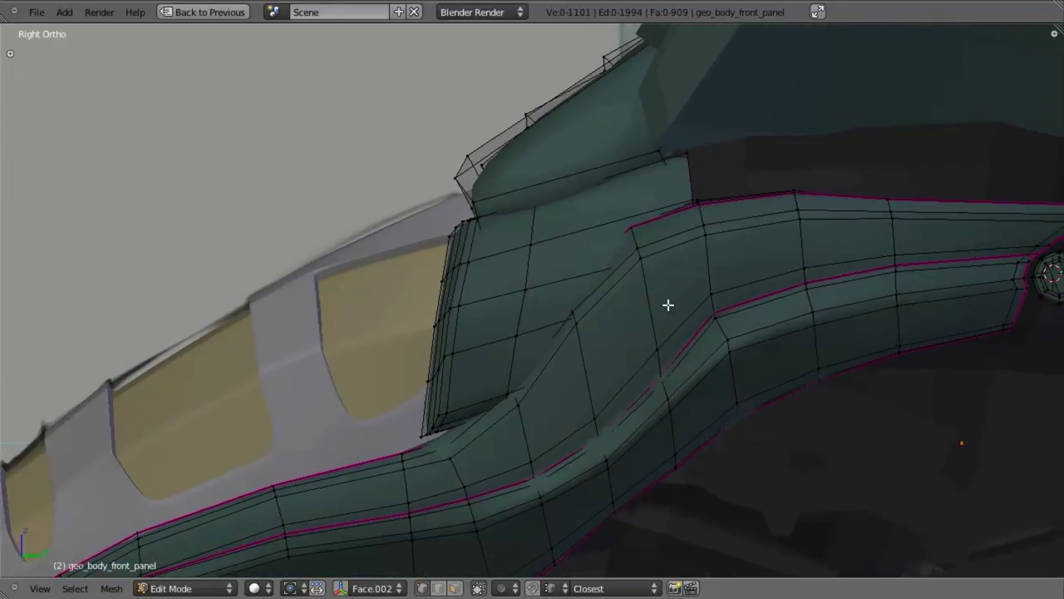
Select the open rear edge of the section behind the canopy and move it slightly forward in side view
shift+middle_drag(669, 303, 654, 331)
key(z)
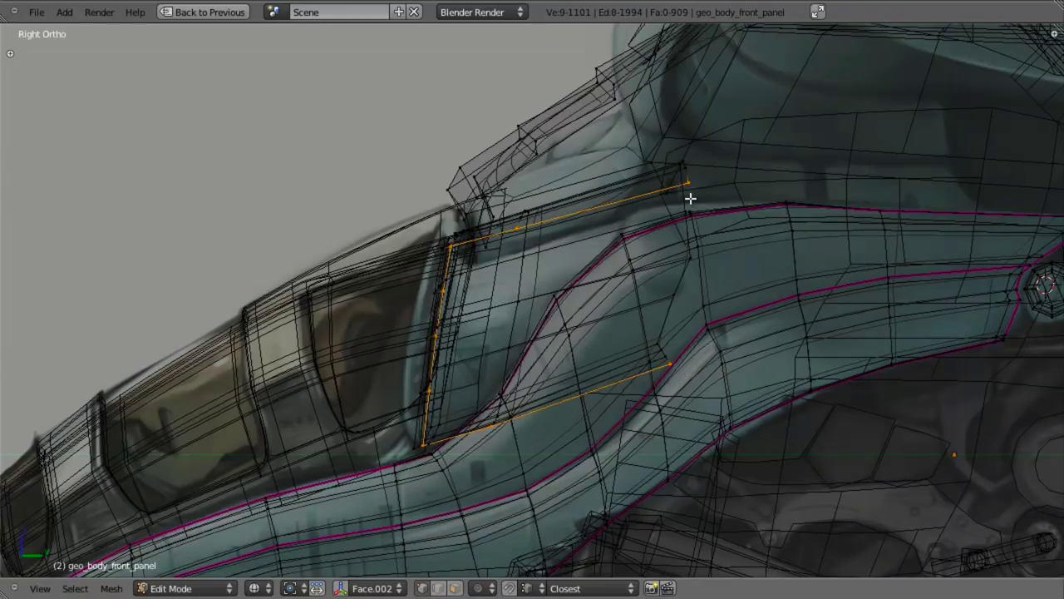
alt+right_click(690, 201)
key(g)
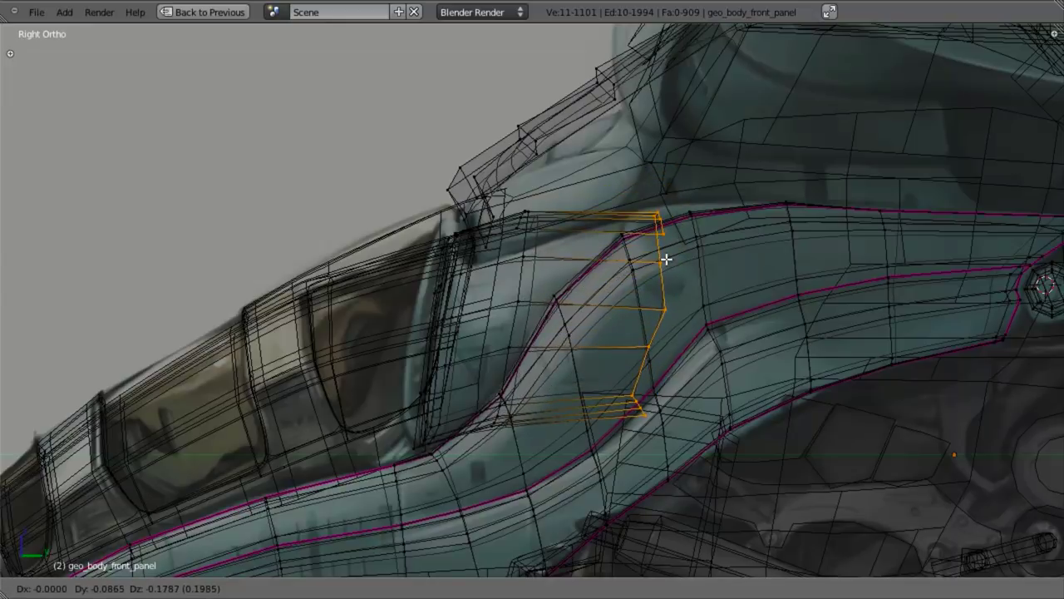
click(672, 216)
key(z)
mouse_move(627, 304)
middle_down()
mouse_move(718, 288)
mouse_move(624, 306)
middle_up()
key(KP_3)
key(z)
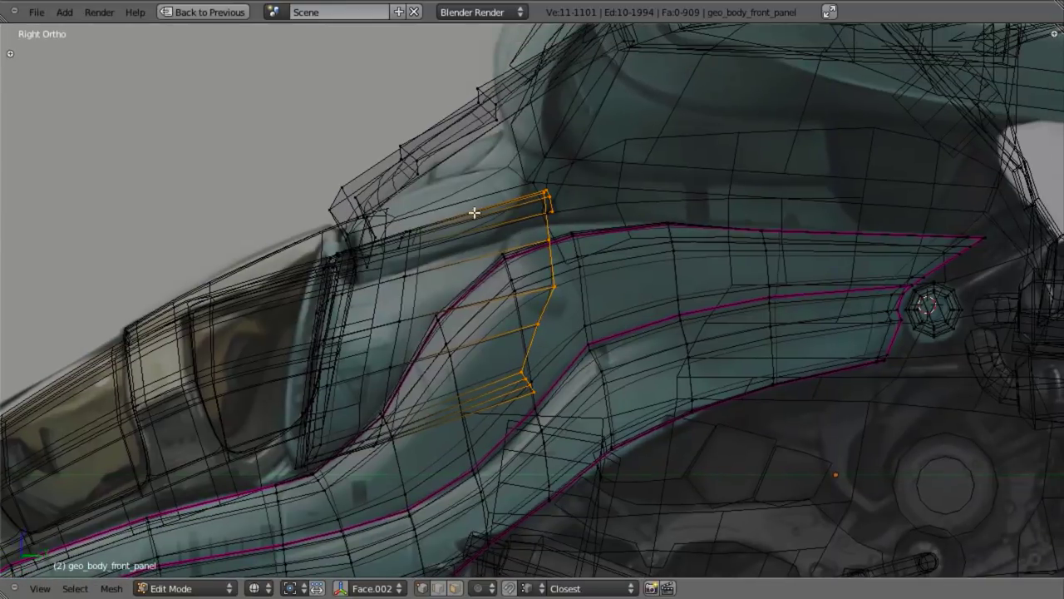
Examine the section behind the canopy against the side-view reference, from its front rim to its rear edge
mouse_move(534, 258)
shift+middle_down()
mouse_move(478, 302)
mouse_move(528, 264)
shift+middle_up()
key(z)
key(z)
scroll(440, 286, up, 1)
shift+middle_drag(380, 326, 553, 269)
scroll(516, 279, up, 2)
key(z)
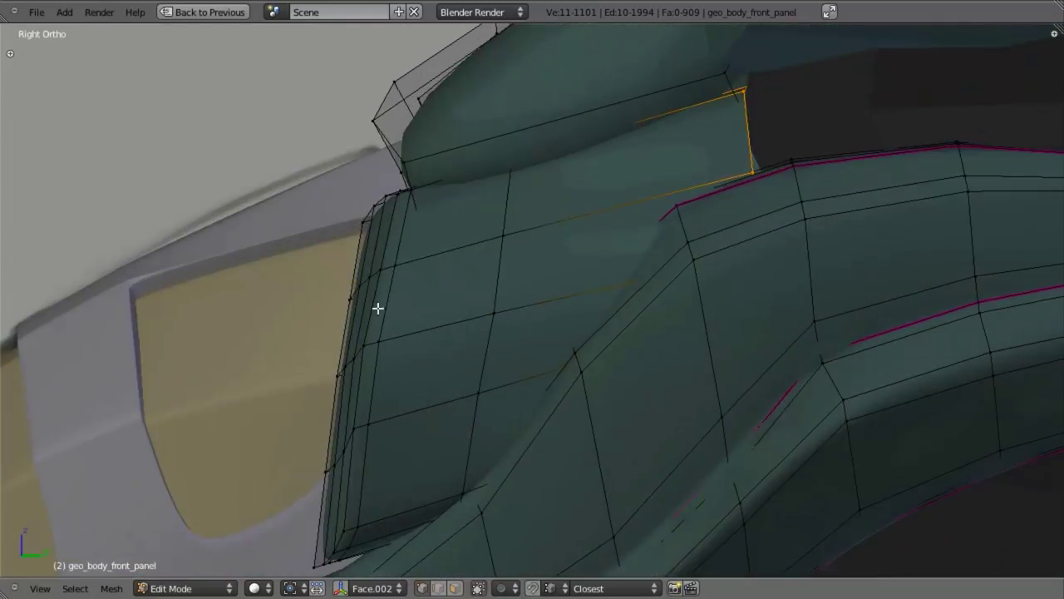
key(z)
key(a)
scroll(403, 218, down, 2)
key(z)
key(z)
key(z)
key(g)
click(428, 330)
key(a)
scroll(433, 357, up, 2)
shift+middle_drag(386, 333, 450, 274)
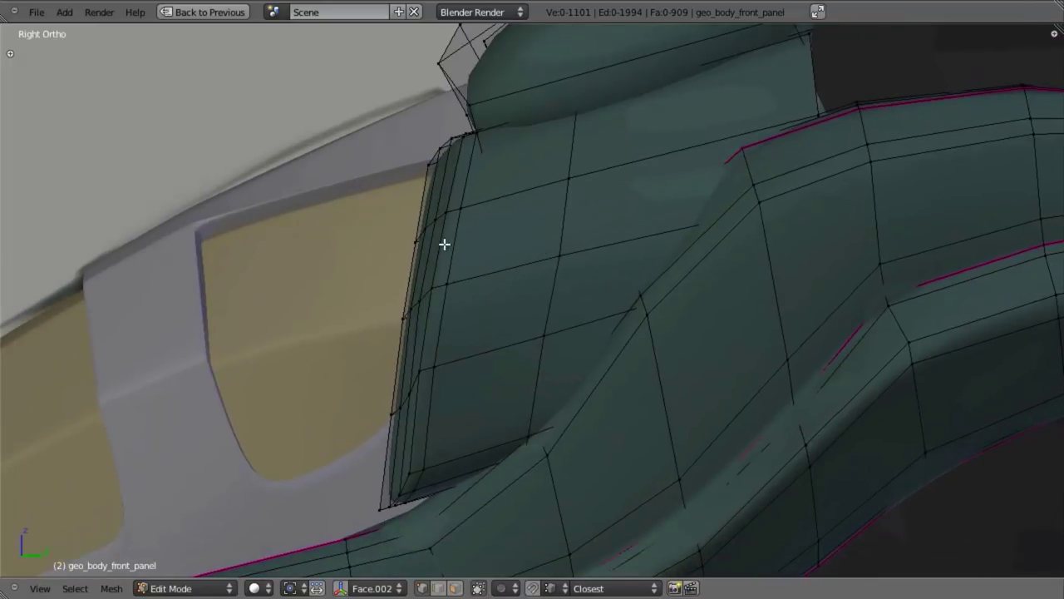
Select the adjacent edge loops that form the band around the rim's front edge
alt+right_click(444, 243)
key(z)
key(z)
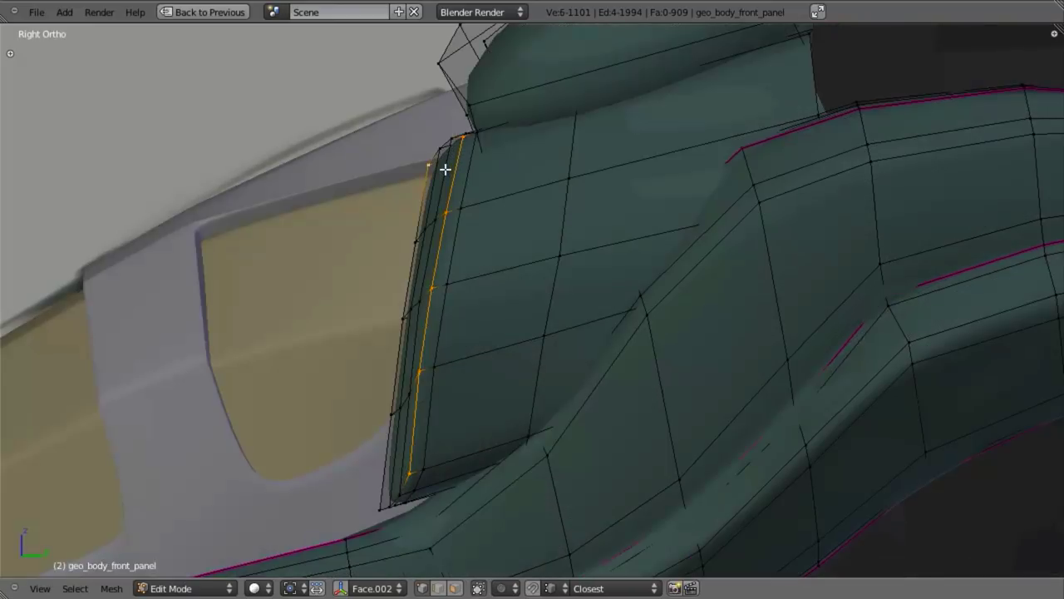
key(z)
alt+right_click(439, 180)
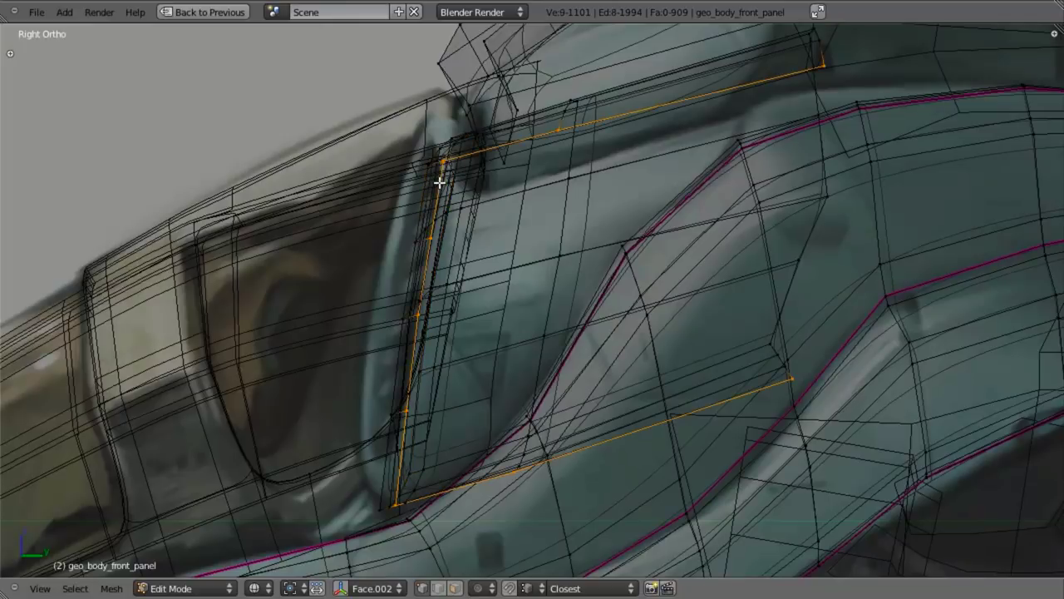
alt+shift+right_click(429, 184)
alt+shift+right_click(430, 191)
alt+shift+right_click(440, 192)
key(z)
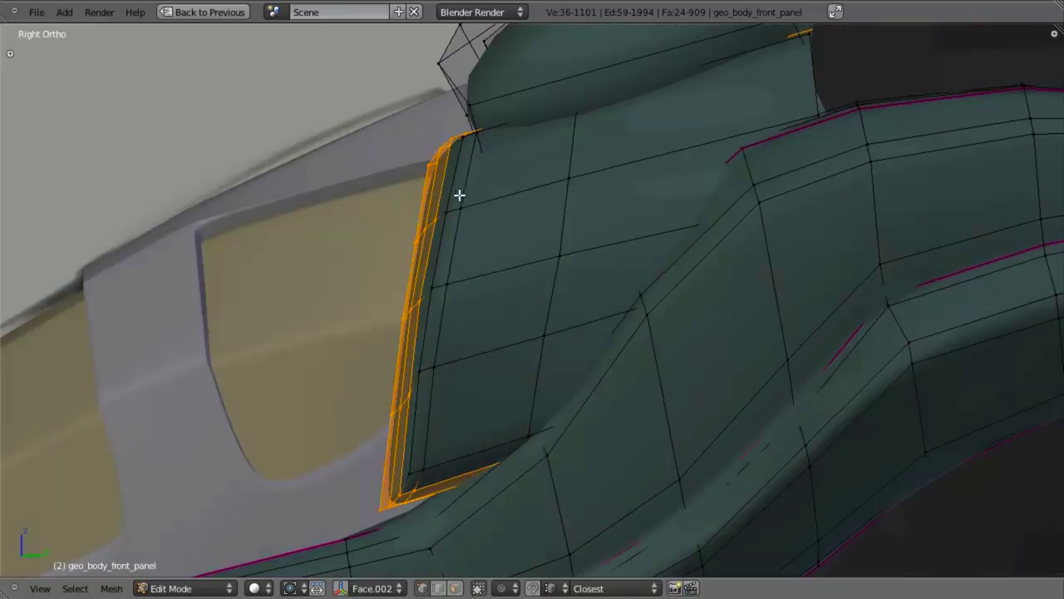
Deselect the rear, upper and lower portions of the loops so the selection is limited to the rim's front strip
key(z)
key(b)
middle_drag(515, 26, 839, 492)
middle_drag(491, 217, 456, 199)
key(b)
middle_drag(462, 123, 504, 152)
middle_drag(517, 252, 478, 233)
key(b)
middle_drag(458, 154, 508, 284)
key(b)
middle_drag(396, 475, 468, 579)
Remove the stray inner faces behind the rim's front strip from the selection
middle_drag(481, 461, 467, 389)
scroll(407, 359, up, 6)
shift+middle_drag(274, 350, 639, 385)
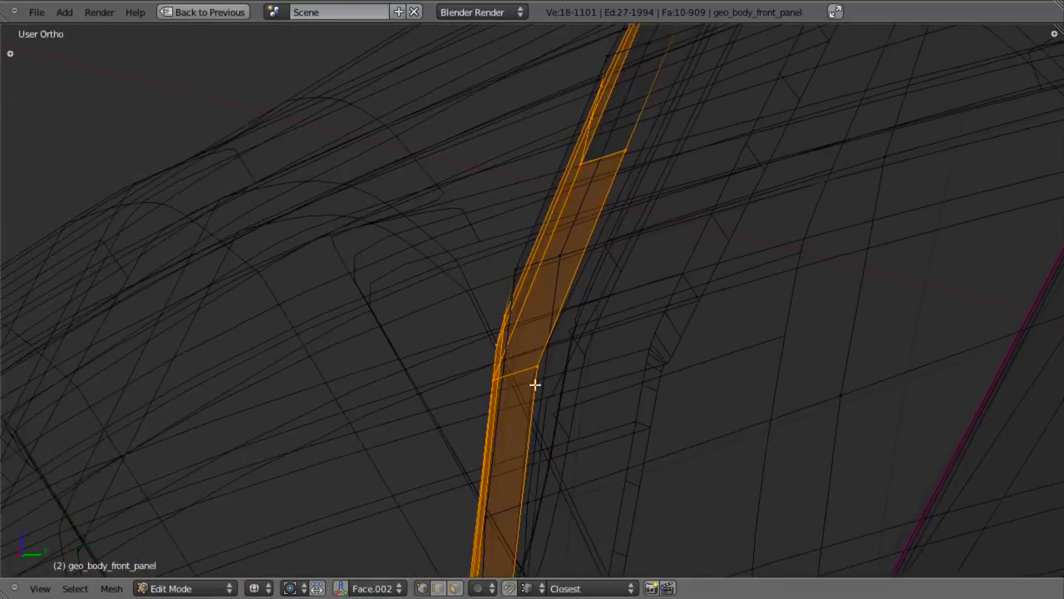
scroll(619, 258, up, 3)
scroll(607, 246, down, 4)
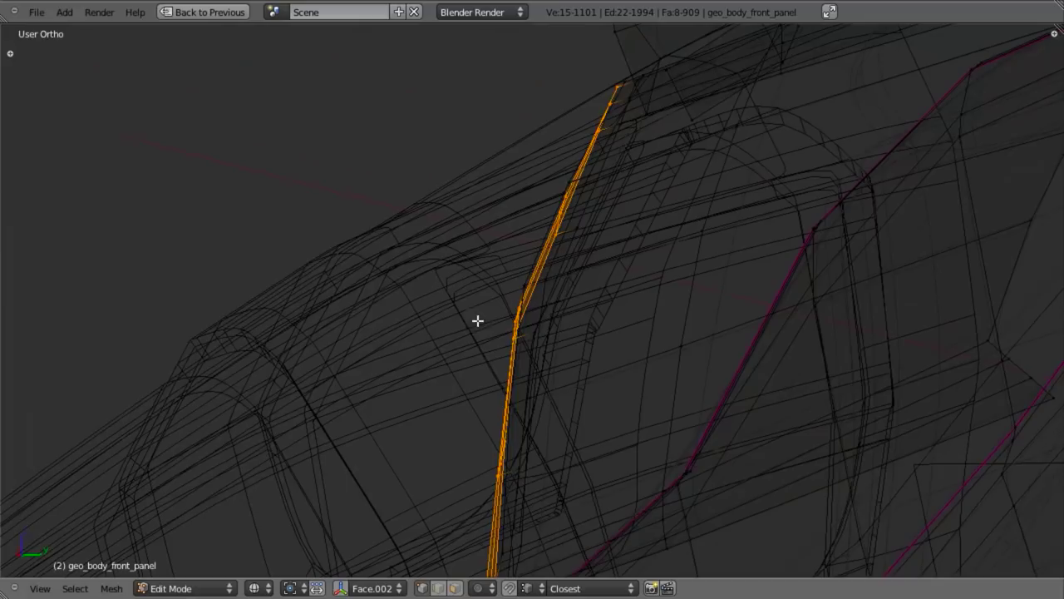
Extend the selection with the remaining column of faces on the rim's front strip and check it in side view
middle_drag(491, 344, 601, 332)
key(z)
scroll(566, 331, down, 5)
middle_drag(502, 325, 669, 361)
scroll(616, 311, up, 3)
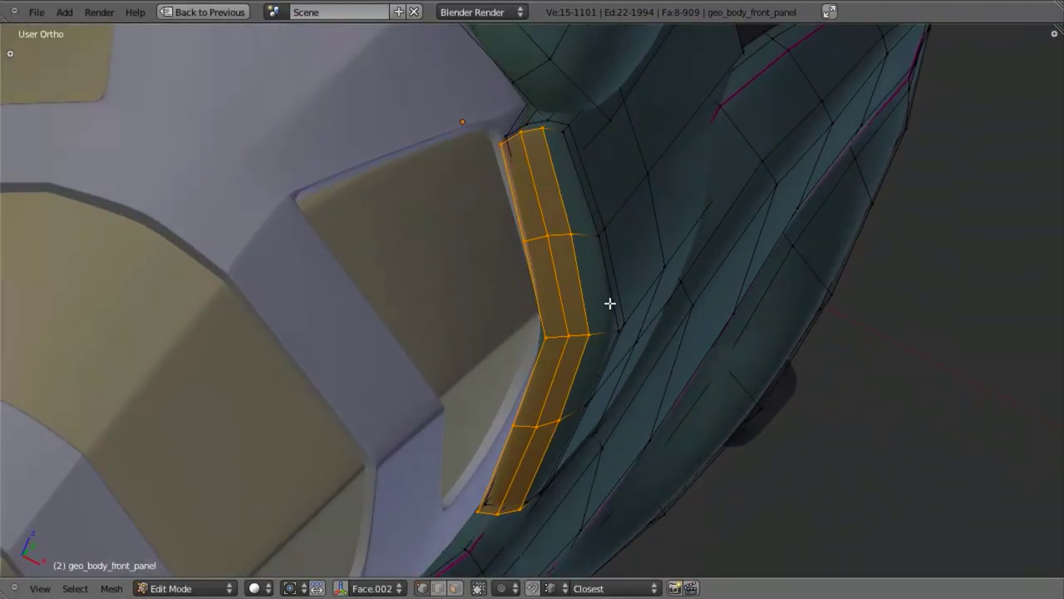
middle_drag(605, 296, 496, 366)
key(KP_3)
key(z)
key(z)
key(z)
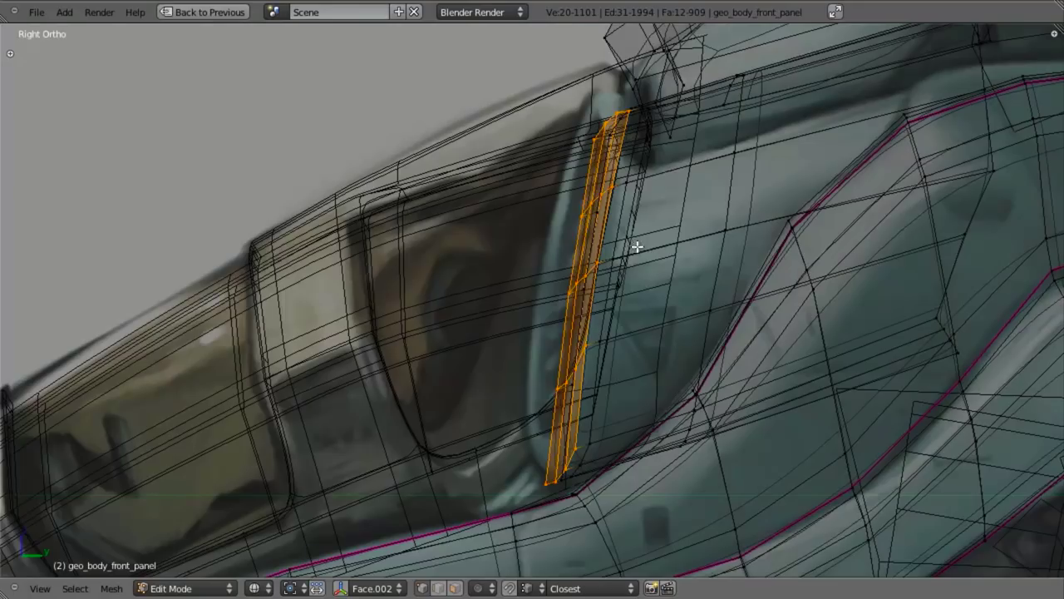
Flatten the selected front rim faces with a scale of 0 along Y and move them forward along Y
mouse_move(636, 247)
shift+middle_down()
mouse_move(582, 269)
mouse_move(639, 358)
mouse_move(757, 363)
mouse_move(511, 330)
shift+middle_up()
key(s)
key(0)
key(Return)
key(z)
key(g)
key(y)
click(456, 336)
key(KP_3)
key(z)
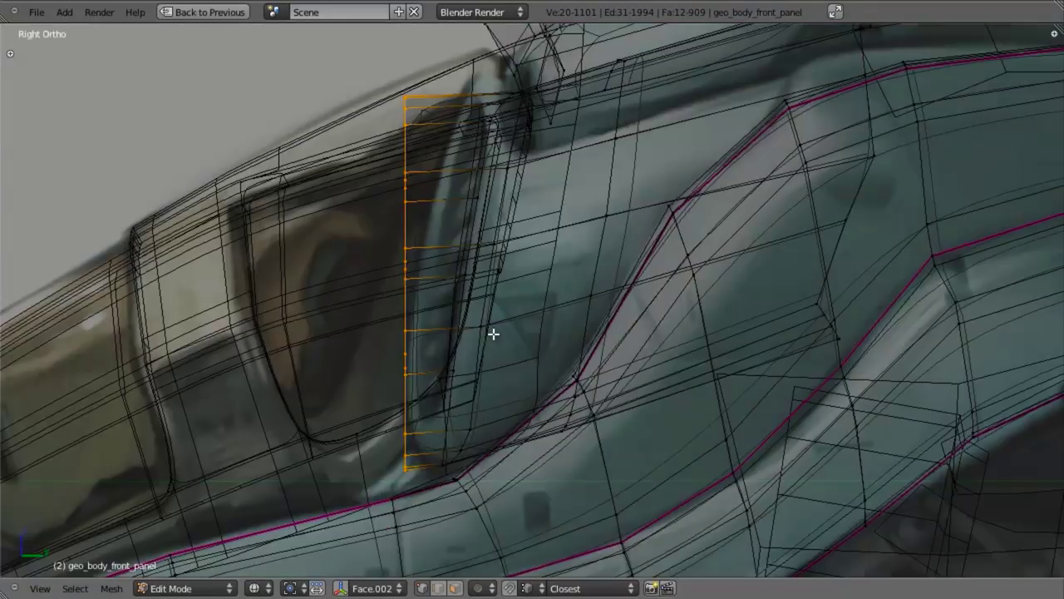
Extrude the rim's front strip faces in place in front view, scale them slightly smaller and shift them within the strip
key(KP_1)
key(z)
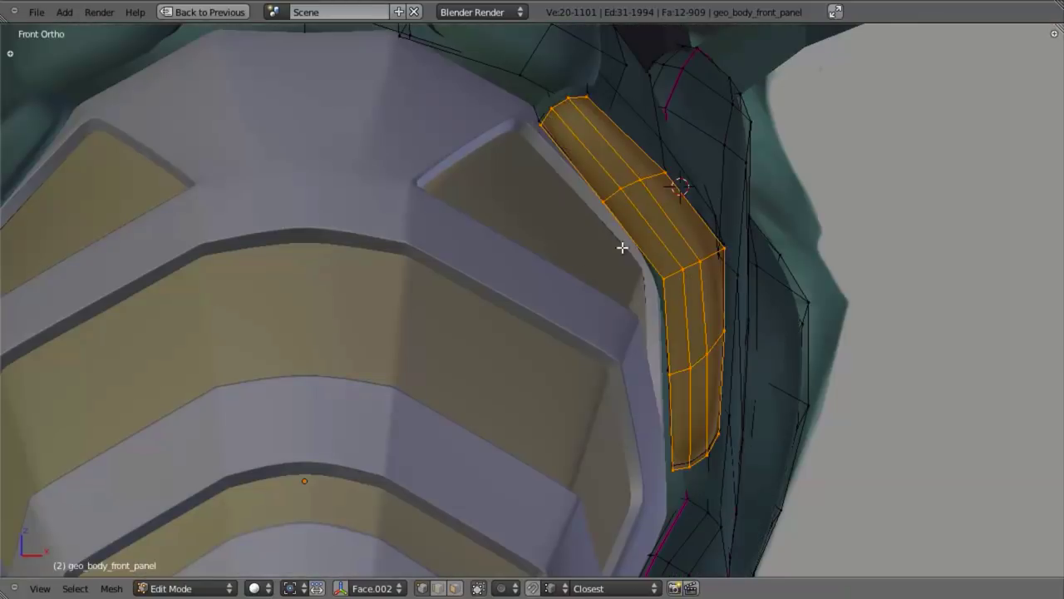
key(e)
right_click(814, 265)
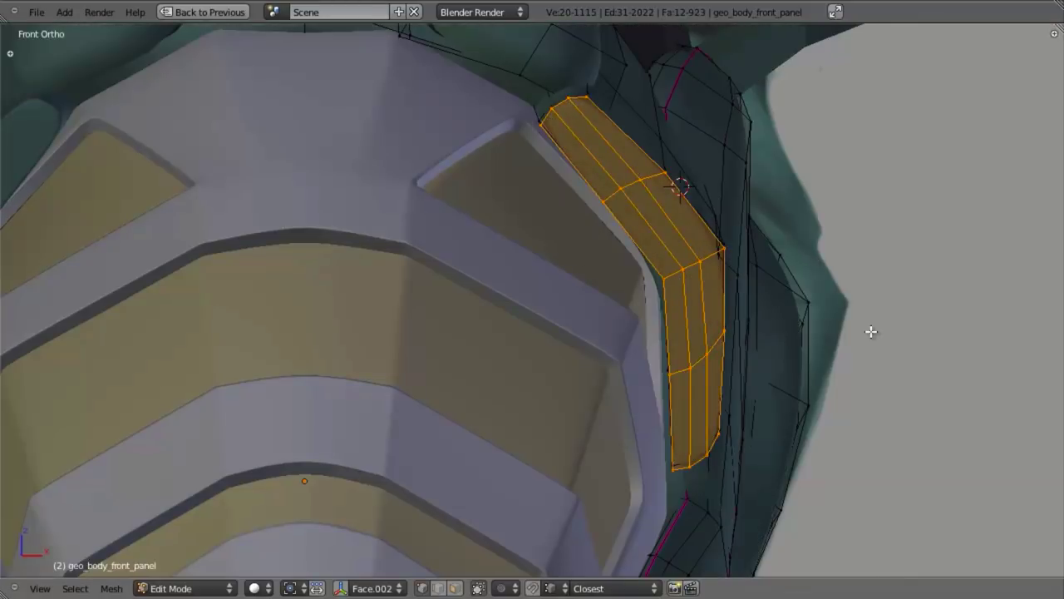
key(g)
right_click(747, 297)
key(s)
click(840, 406)
key(g)
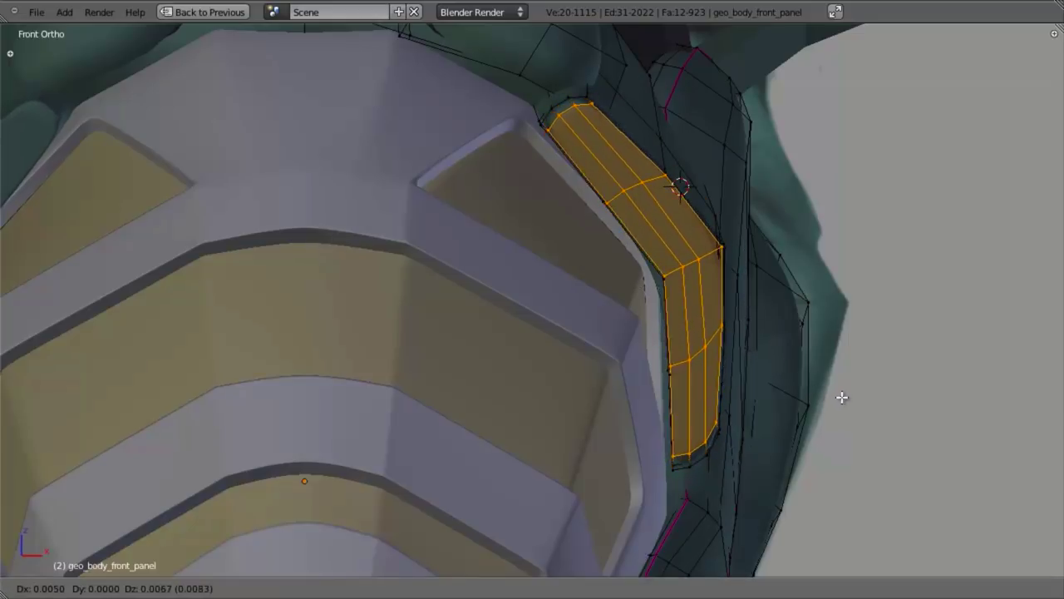
click(851, 392)
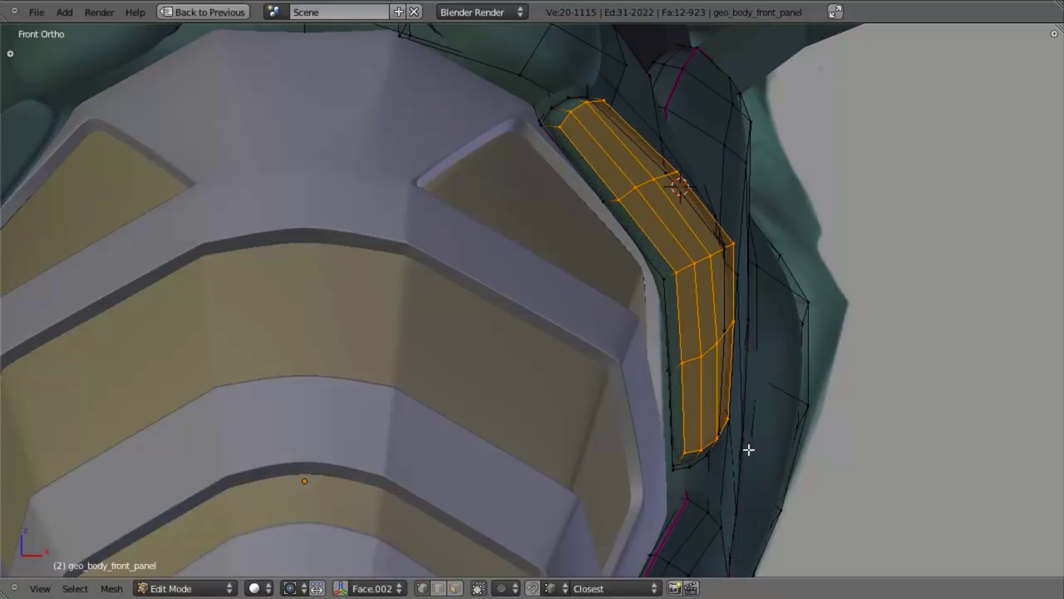
Deselect the inset's face columns one after another and move the remaining ones to even out the border width
alt+shift+right_click(640, 220)
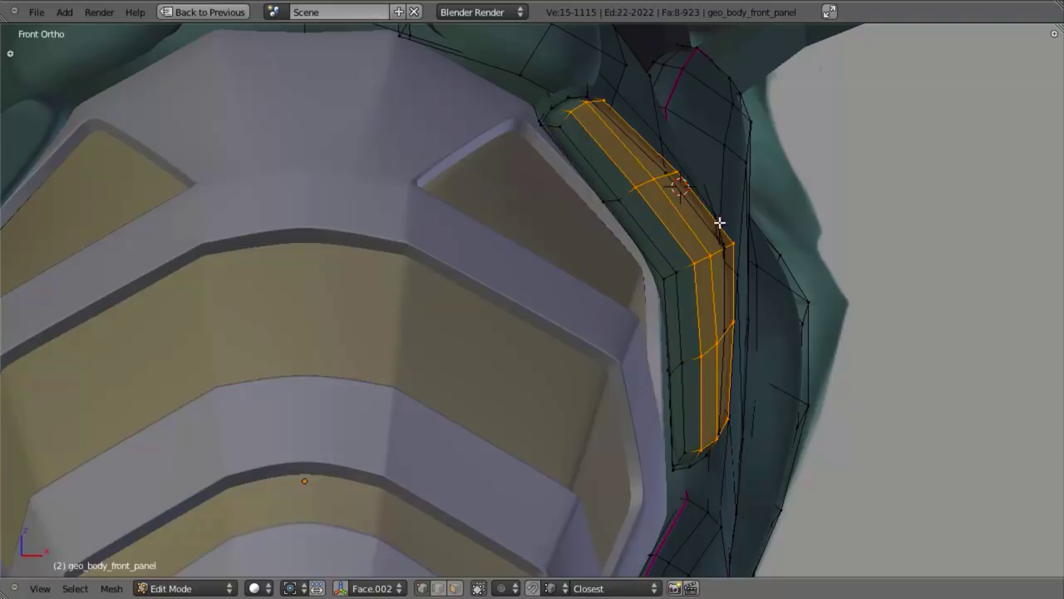
key(g)
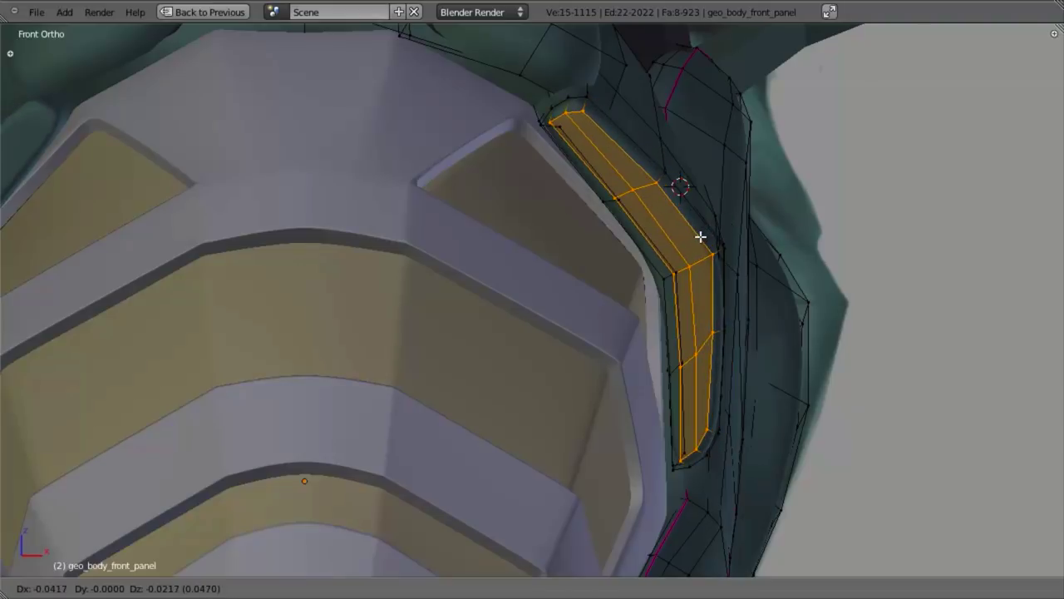
click(700, 235)
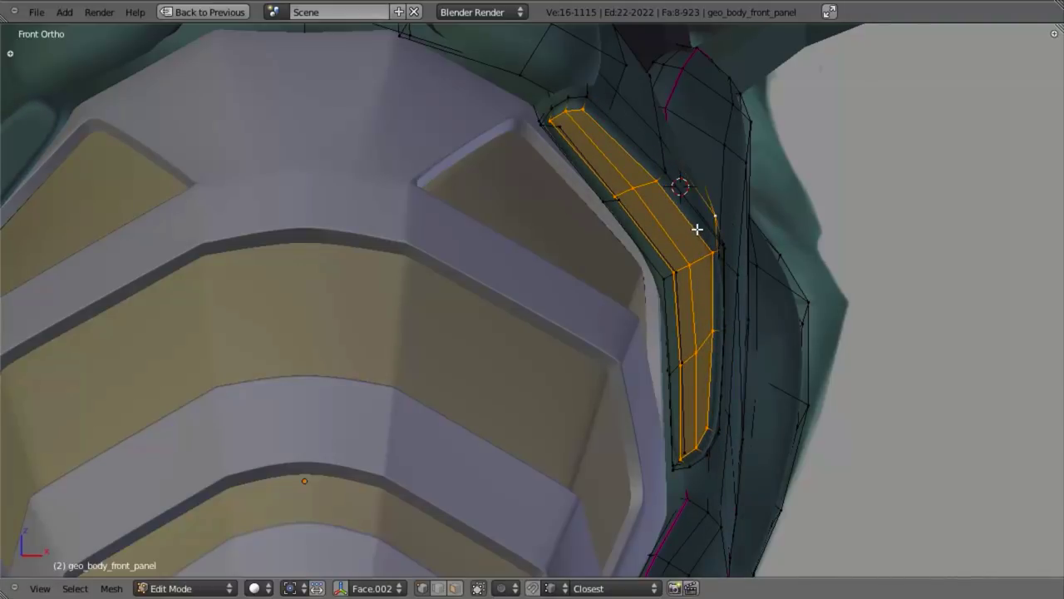
alt+shift+click(691, 228)
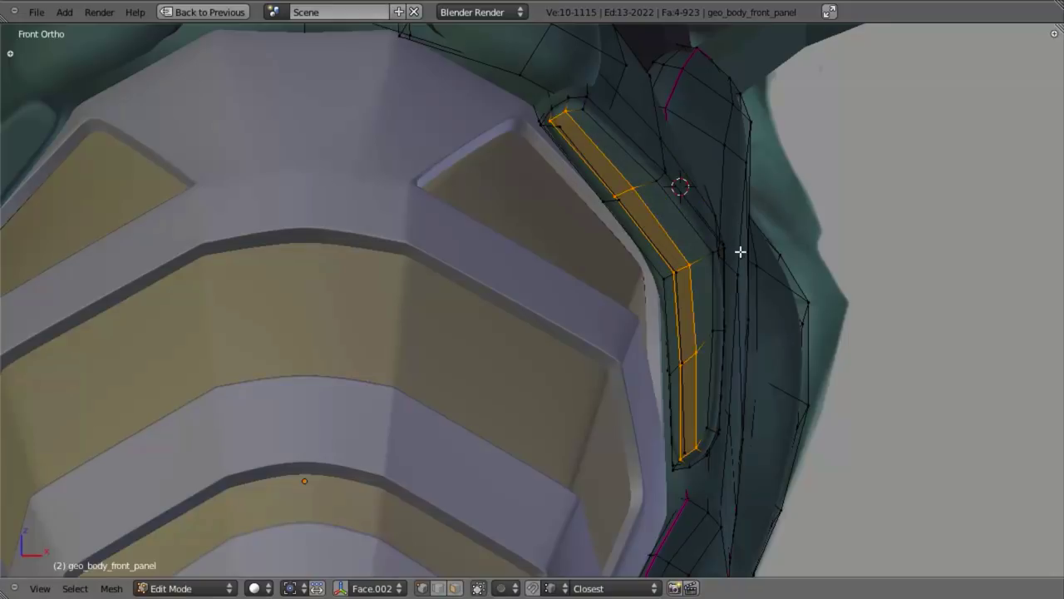
key(g)
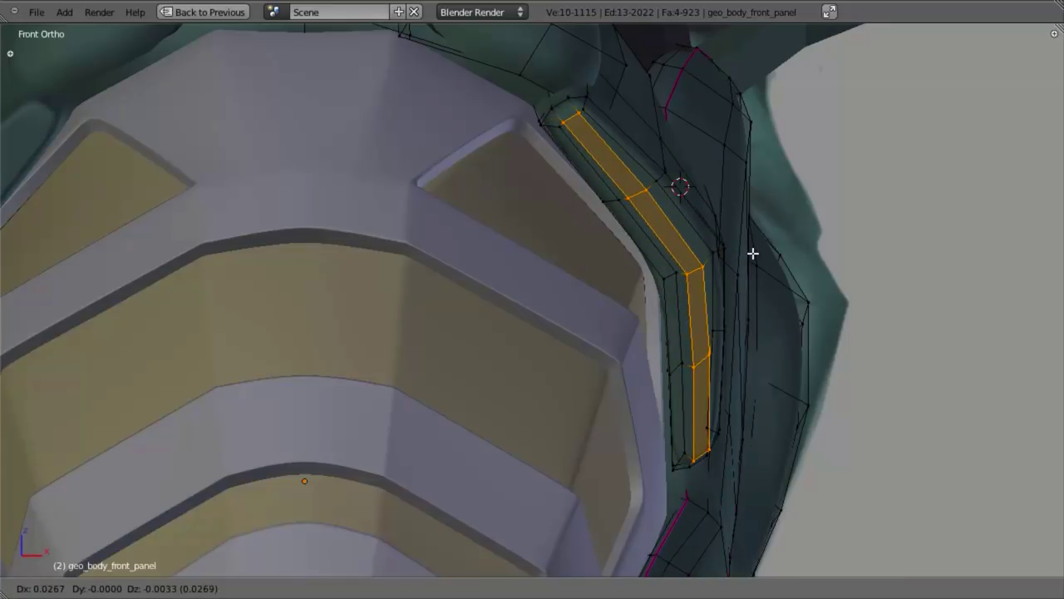
click(754, 255)
key(g)
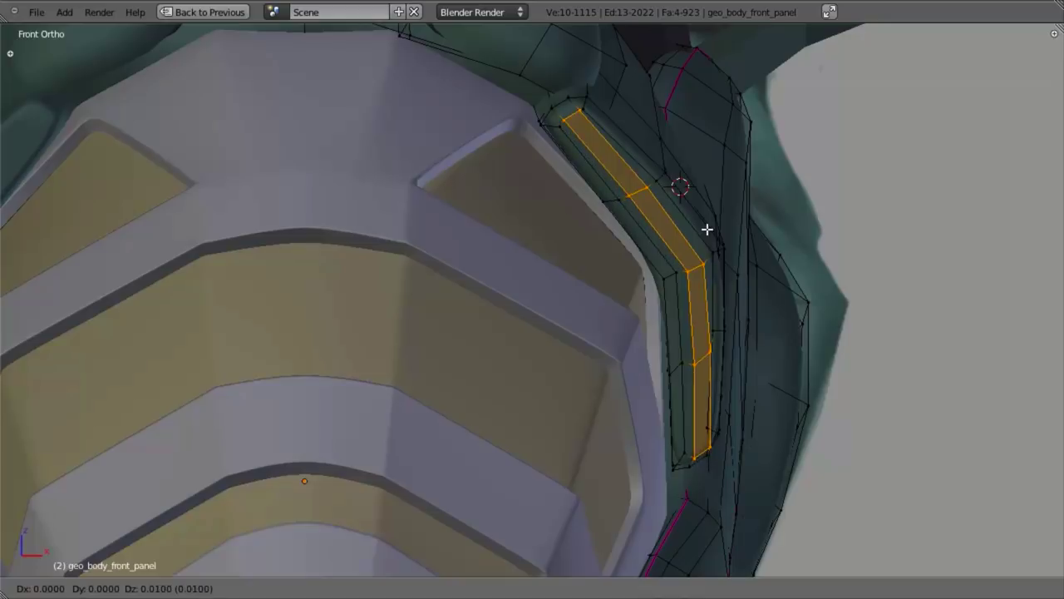
click(705, 229)
Deselect the upper part of the inset's middle column and nudge its lower faces into line with the border
key(b)
middle_drag(525, 83, 668, 218)
key(g)
click(725, 264)
middle_drag(737, 297, 737, 299)
key(g)
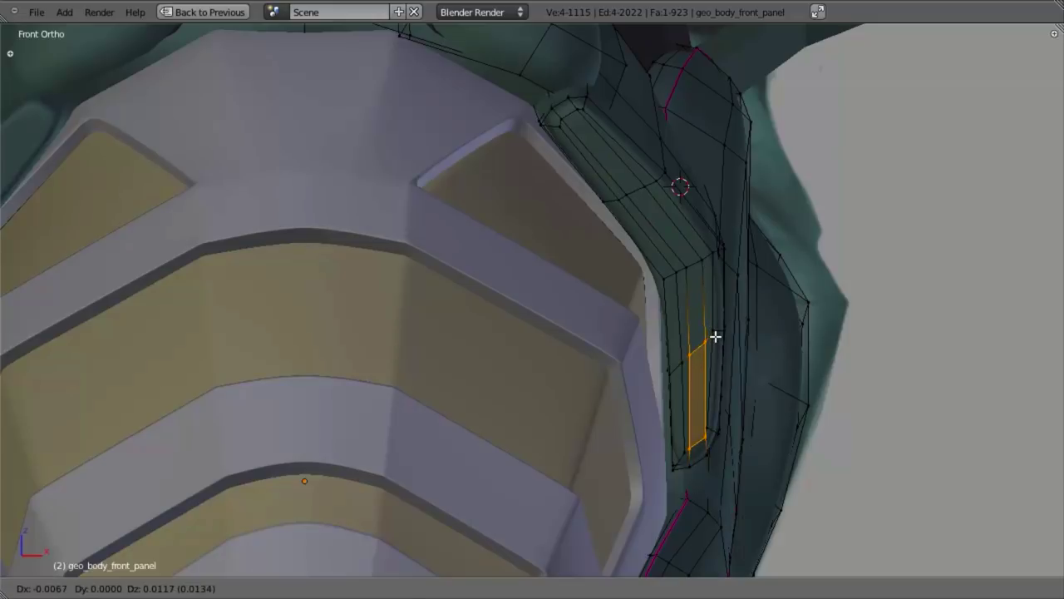
click(715, 335)
Limit the selection to the bottom edge of the inset's middle column, then scale and reposition that edge
key(b)
middle_drag(646, 299, 745, 379)
key(g)
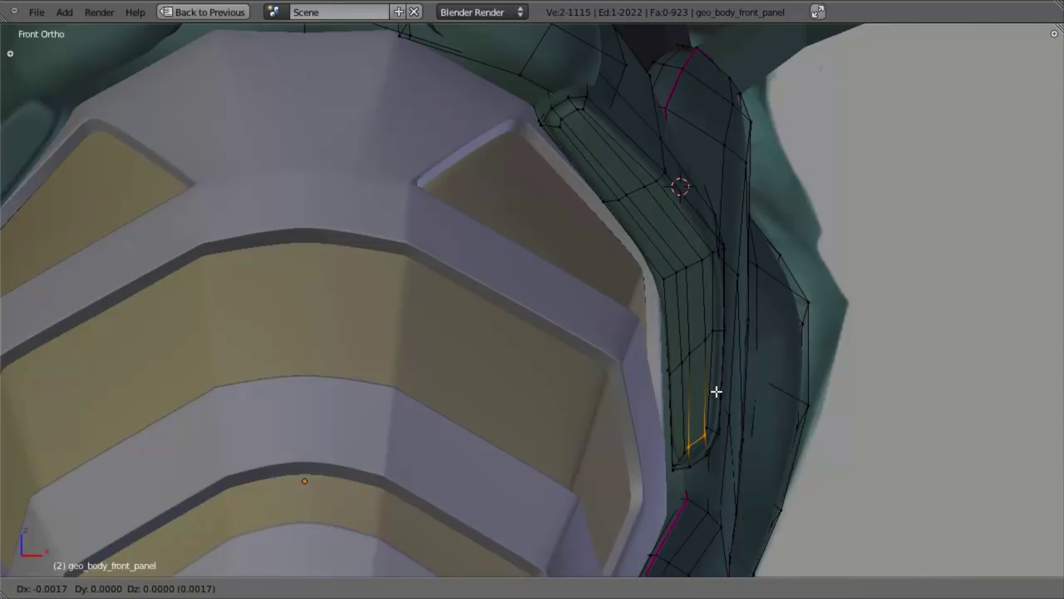
key(s)
click(751, 406)
key(g)
click(749, 405)
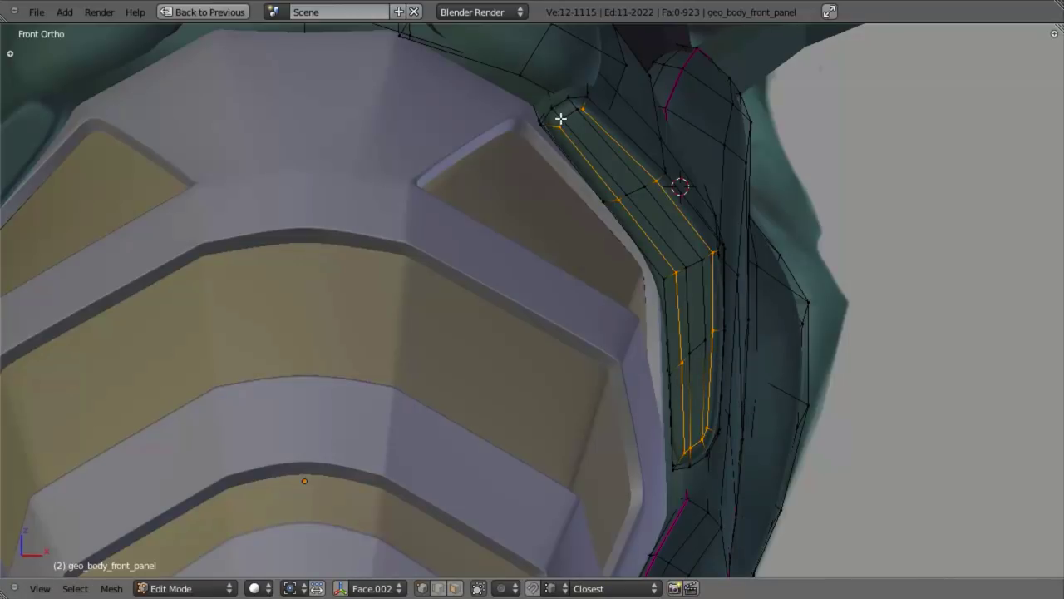
Select all inset faces of the front strip and extrude them backward along Y by about 0.012
drag(620, 176, 657, 233)
drag(704, 284, 710, 359)
key(b)
shift+right_click(693, 358)
middle_drag(769, 355, 651, 323)
key(z)
key(e)
key(y)
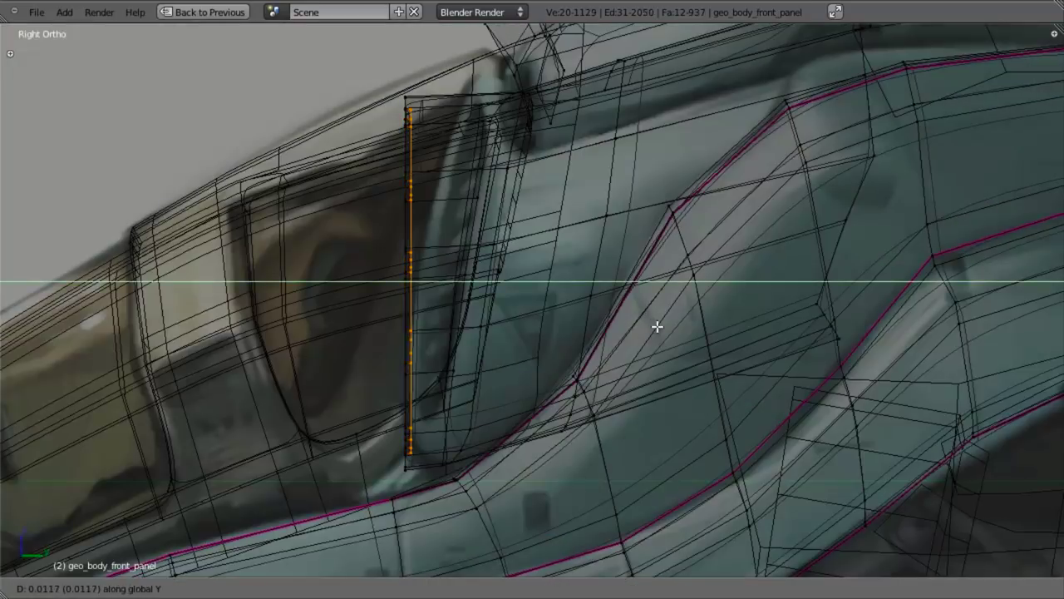
click(657, 327)
Extrude the inset faces deeper into the rim, delete the cap faces, and select the whole front rim opening
key(e)
right_click(729, 328)
key(x)
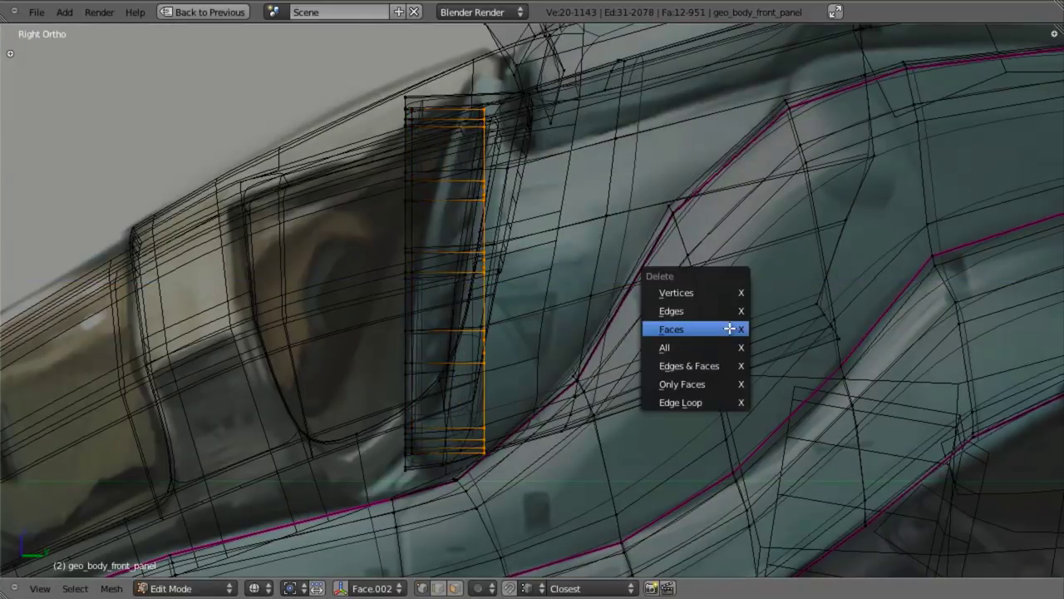
click(730, 328)
alt+right_click(488, 218)
key(b)
drag(439, 59, 390, 484)
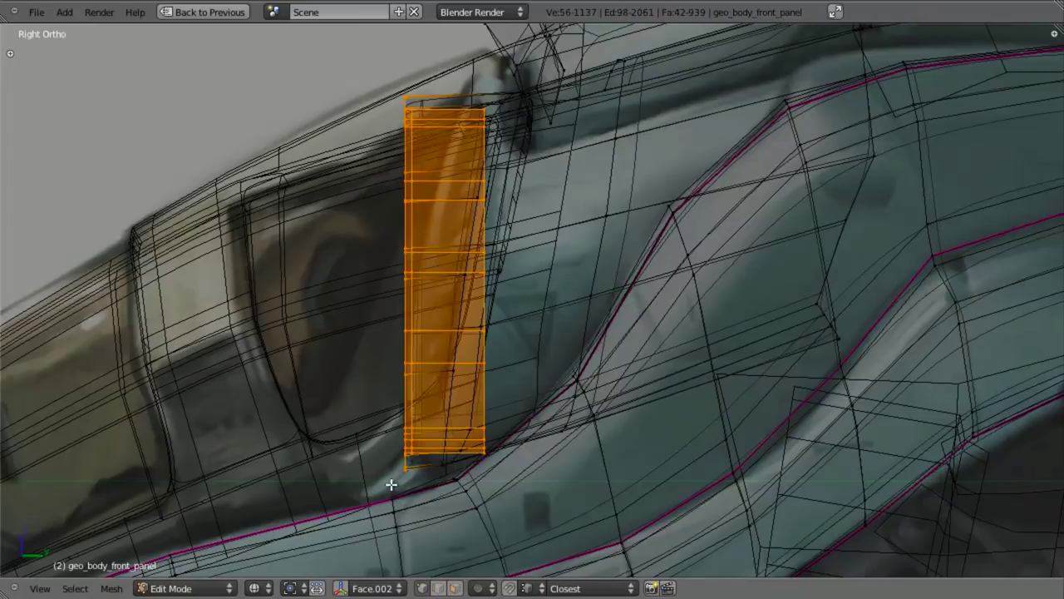
Move the rim opening backward along Y and rotate it by about 9.6° in side view
key(z)
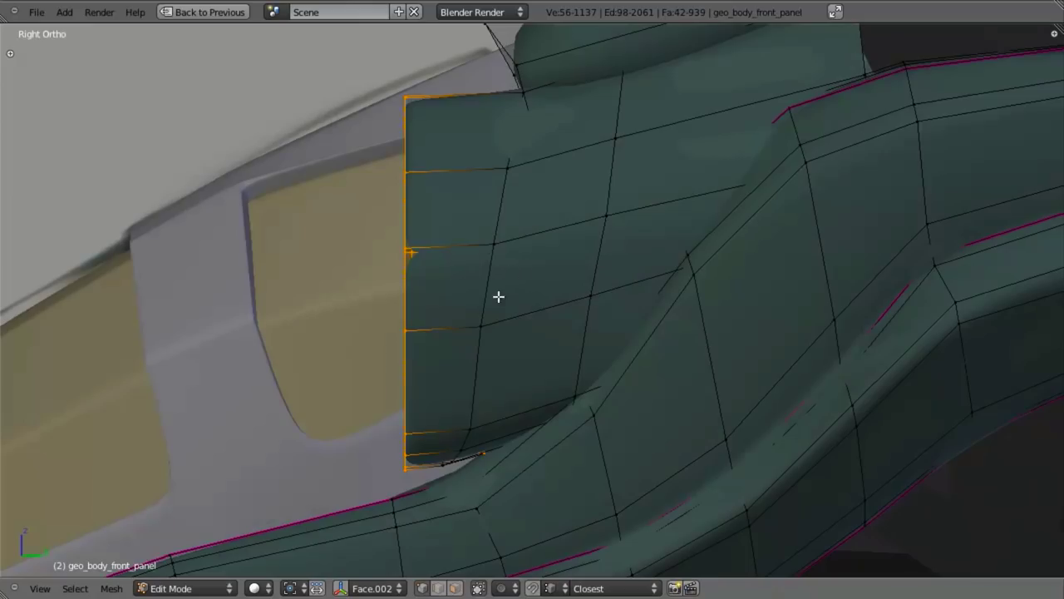
key(z)
key(z)
key(g)
key(y)
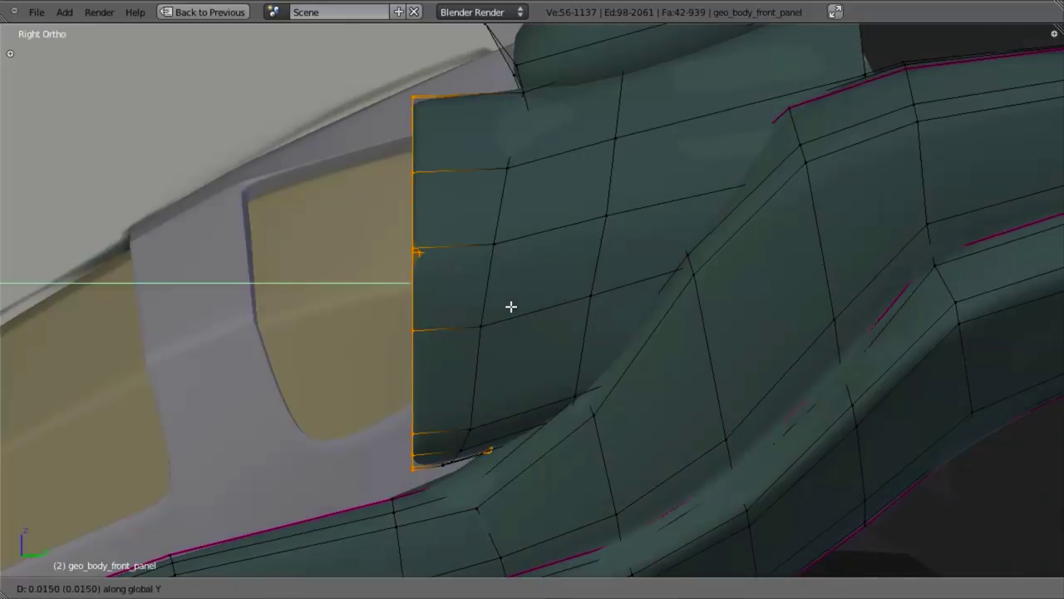
click(530, 305)
key(r)
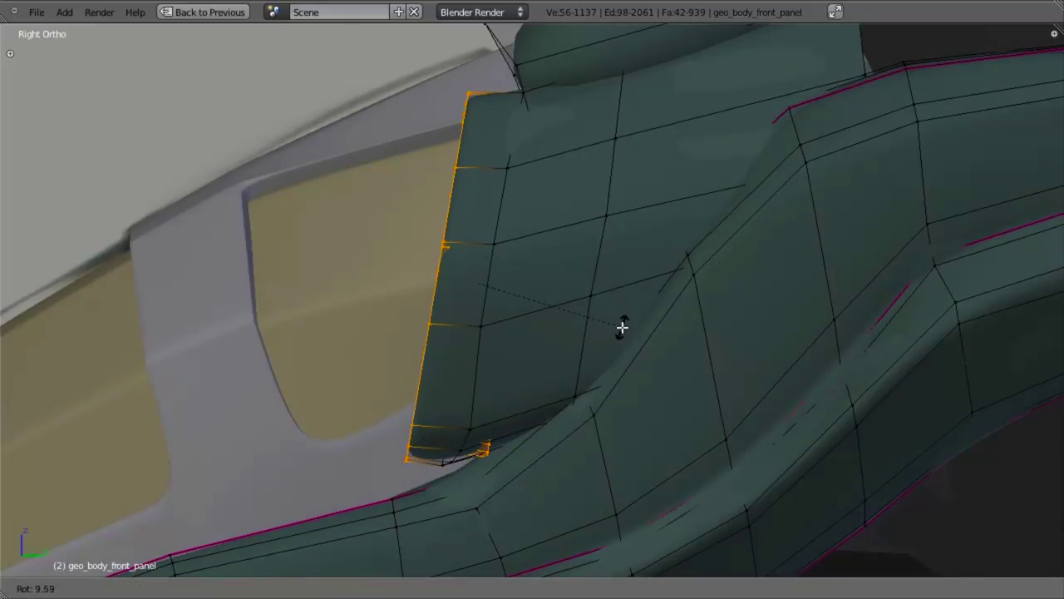
click(623, 328)
Shift the rim opening and rotate it by about -13.7° around the Z axis of the Face.002 orientation
key(z)
key(g)
click(637, 333)
key(z)
key(r)
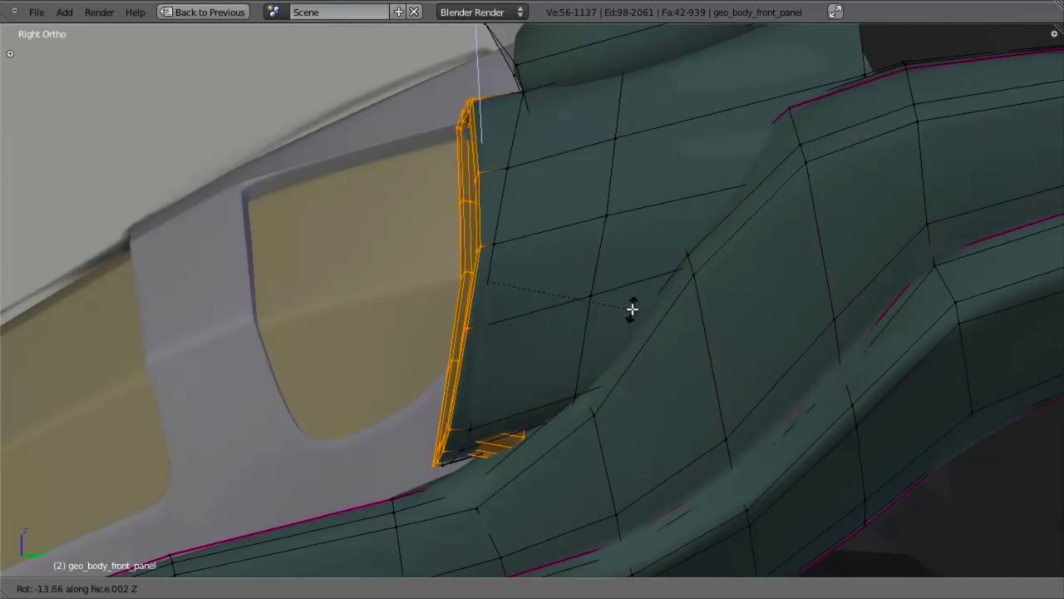
click(633, 309)
Move and rotate the rim opening to align it with the canopy edge in front view
middle_drag(581, 354, 639, 361)
key(g)
click(667, 316)
key(r)
click(735, 342)
key(g)
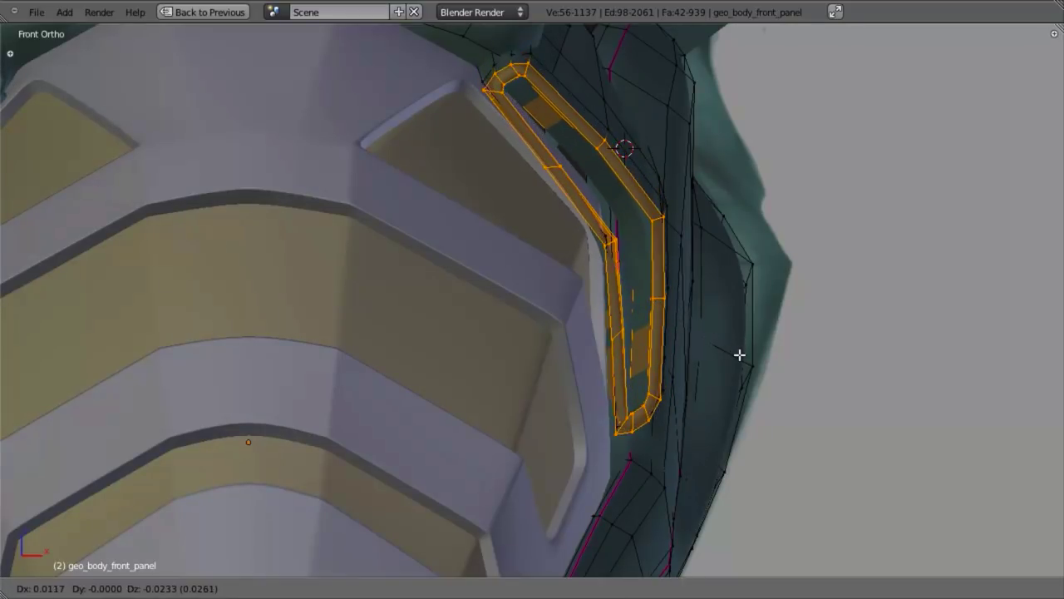
click(741, 352)
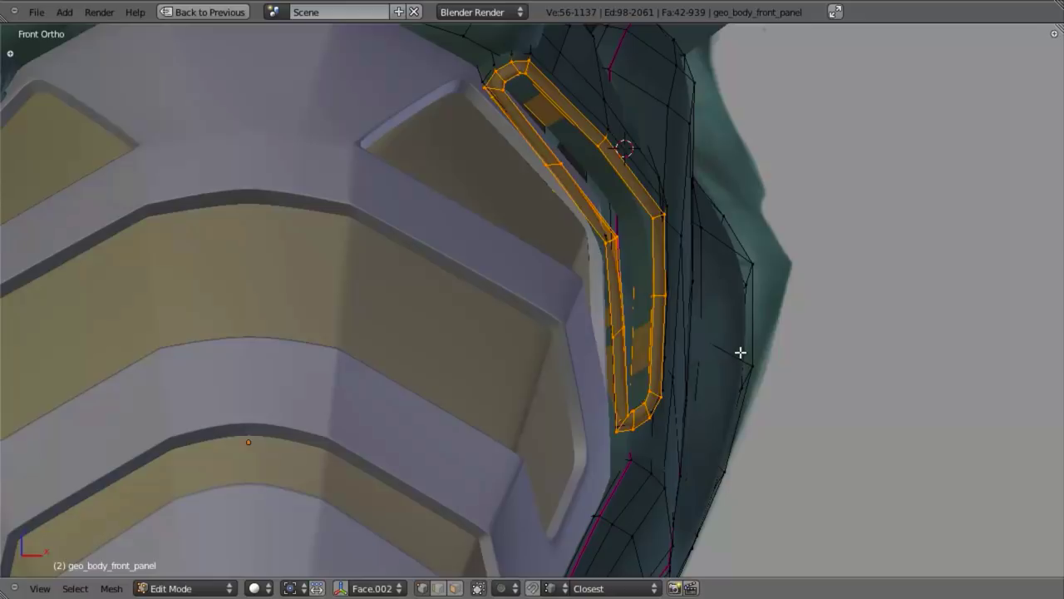
Reposition the rim opening in side view, comparing it with the reference image
key(KP_3)
shift+middle_drag(609, 356, 618, 395)
key(r)
right_click(637, 345)
key(g)
click(641, 345)
key(z)
key(g)
click(530, 388)
Move the rim opening closer to the panel's front edge, rotate it slightly and nudge it into place
key(z)
key(z)
key(z)
key(g)
click(478, 342)
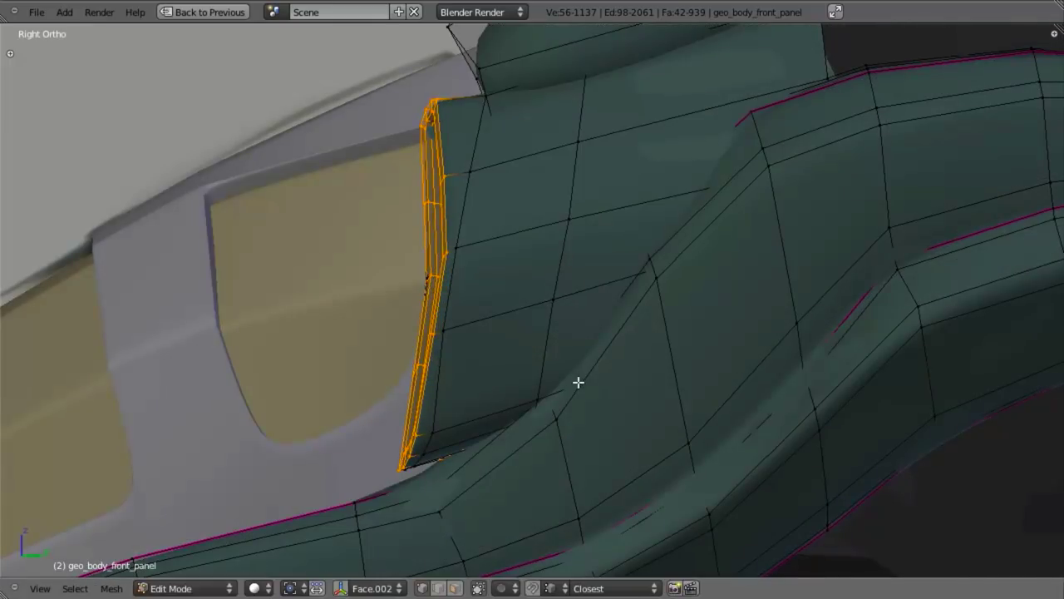
key(r)
click(580, 378)
key(g)
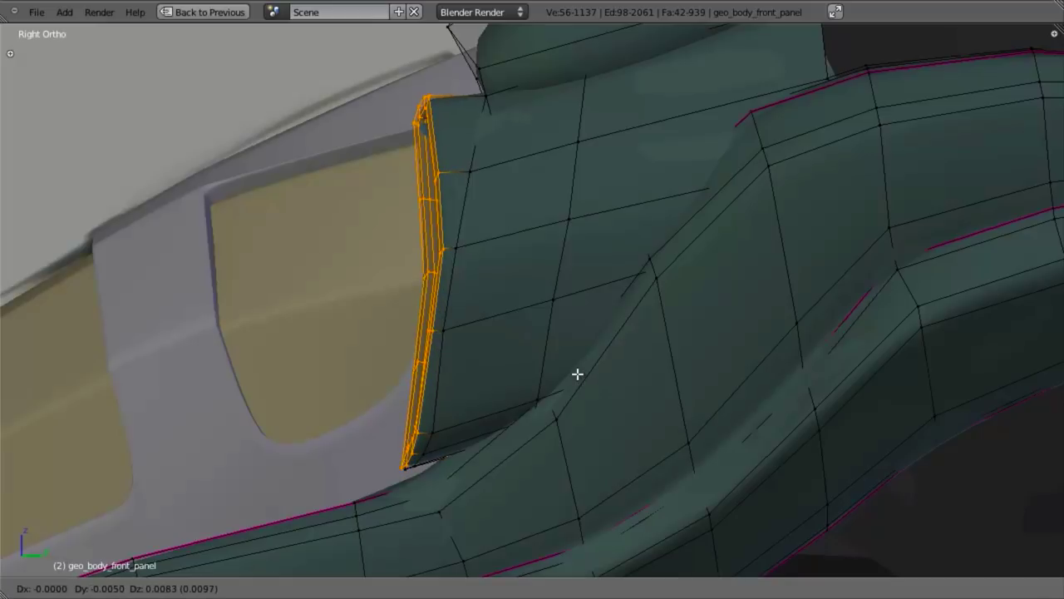
click(576, 374)
Deselect the lower half of the rim opening, then rotate and move the upper half to straighten the front edge
key(z)
key(b)
middle_drag(461, 238, 264, 556)
key(z)
key(r)
click(621, 453)
key(g)
click(621, 455)
Deselect the section below the rim's top end, then rotate and move the top end back
key(z)
key(z)
key(z)
key(b)
middle_drag(476, 156, 425, 226)
key(z)
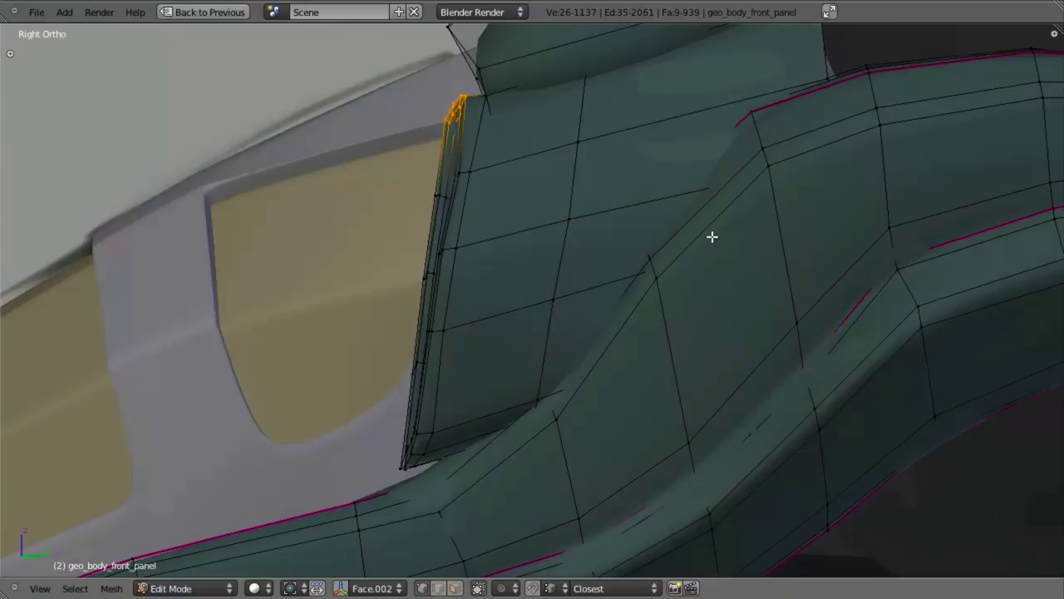
key(r)
key(g)
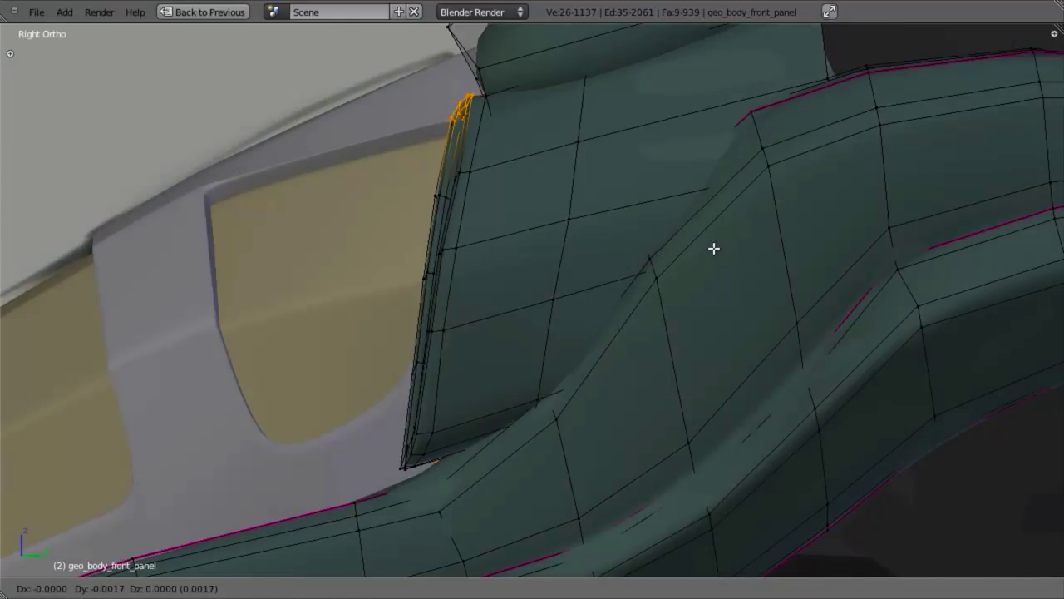
click(714, 251)
Limit the selection to the opening's rear edge loop, then rotate and move it upright in side view
key(z)
key(b)
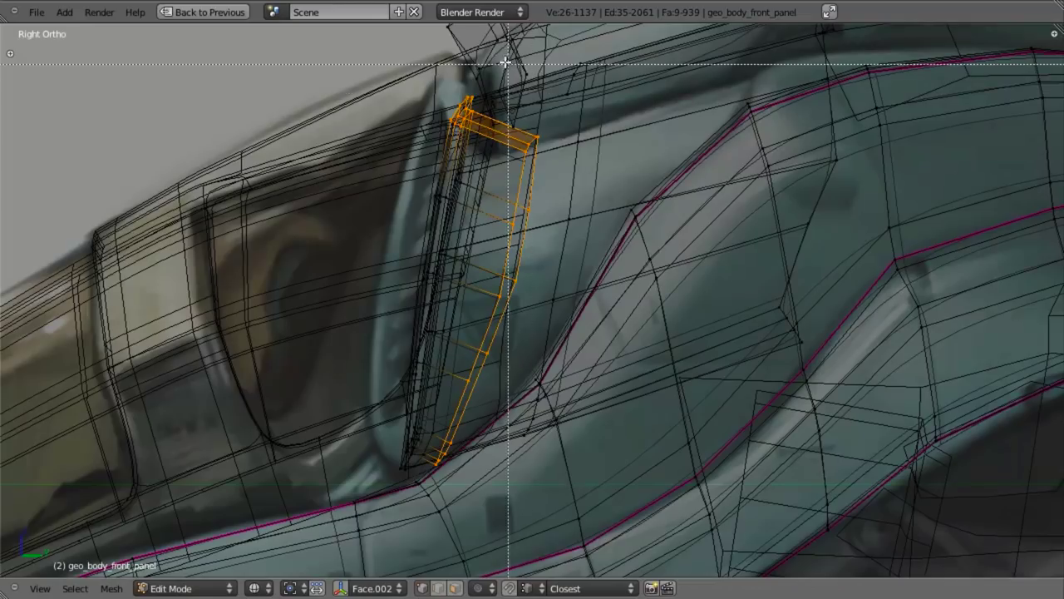
middle_drag(505, 64, 377, 169)
key(r)
click(812, 310)
key(g)
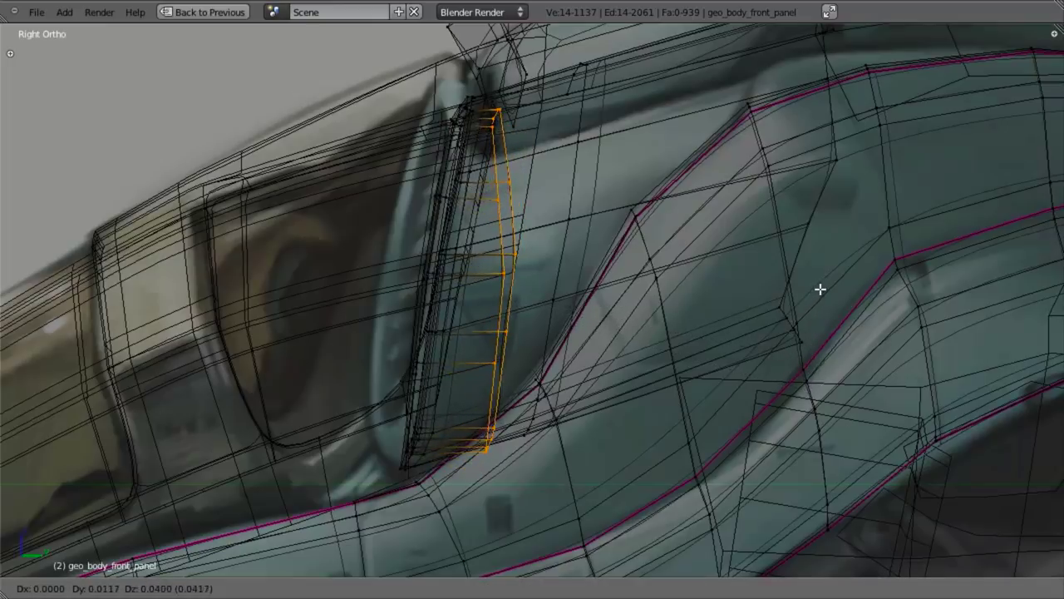
click(824, 283)
Adjust the position of the opening's rear edge loop in side view and shift it outward in front view
key(z)
key(g)
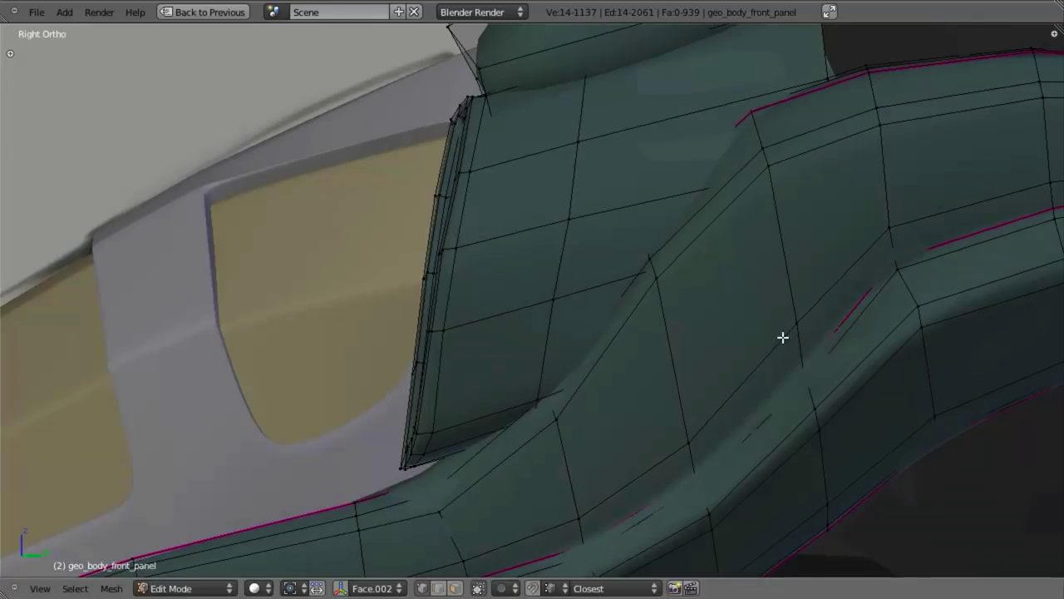
click(779, 337)
key(KP_1)
key(z)
key(z)
key(g)
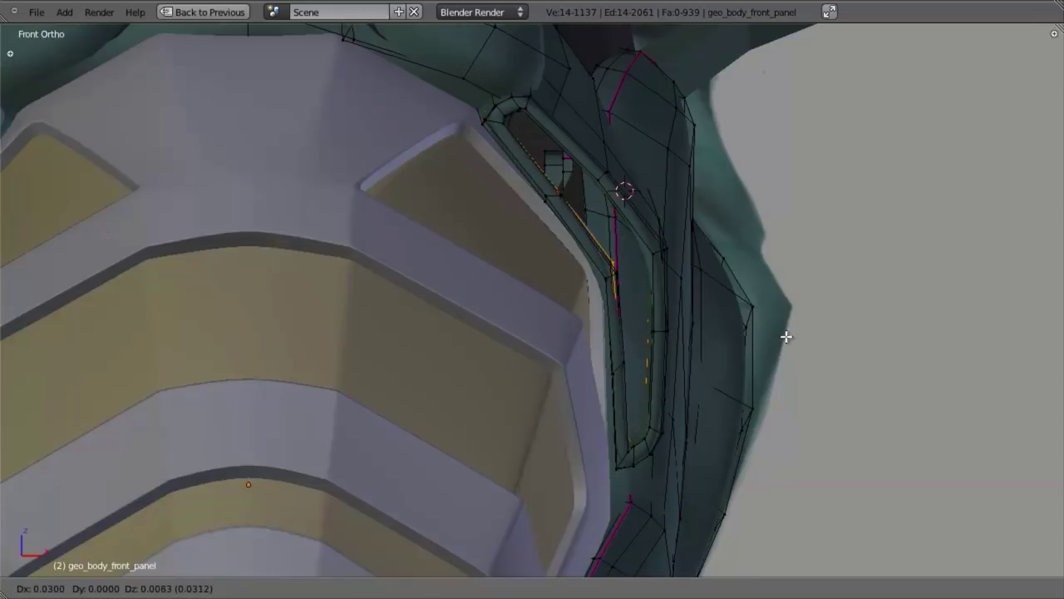
click(787, 337)
Select an edge loop of the rim opening and remove its lower portion from the selection
middle_drag(761, 292, 550, 213)
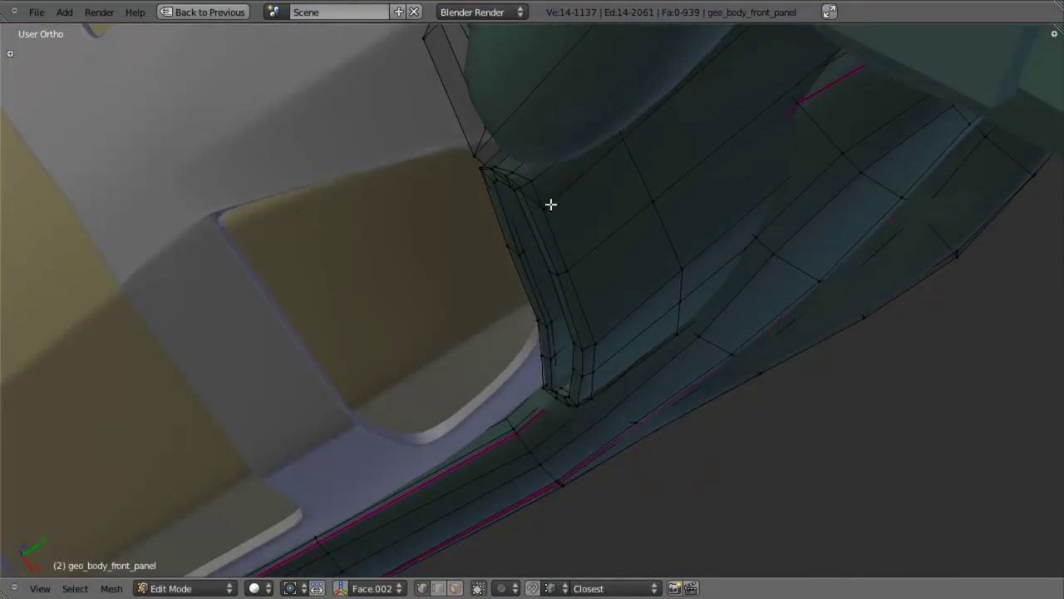
key(z)
alt+right_click(559, 239)
key(z)
key(z)
key(b)
middle_drag(418, 217, 848, 594)
scroll(556, 192, up, 3)
key(z)
shift+middle_drag(512, 141, 514, 270)
scroll(514, 270, up, 1)
Apply the edge operation to successive parts of the rim's front lip to refine its shape
key(ctrl+e)
click(513, 269)
right_click(510, 253)
key(ctrl+e)
click(574, 264)
right_click(574, 259)
key(z)
key(b)
key(z)
middle_drag(529, 181, 547, 316)
key(ctrl+e)
click(581, 253)
right_click(584, 246)
Move the selected vertices on the rim's inner front edge slightly backward along Y
key(z)
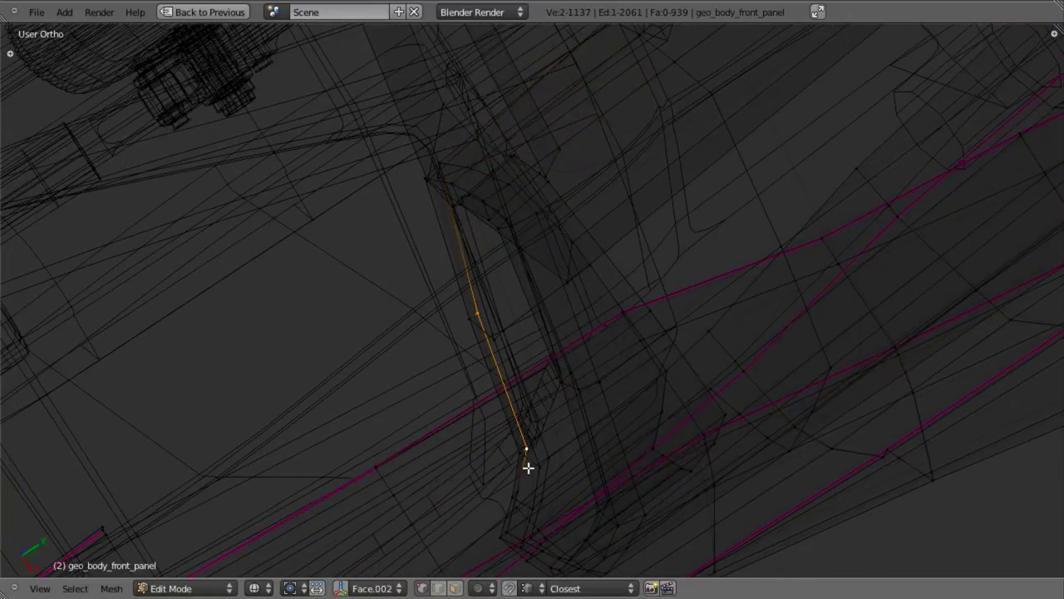
key(g)
key(y)
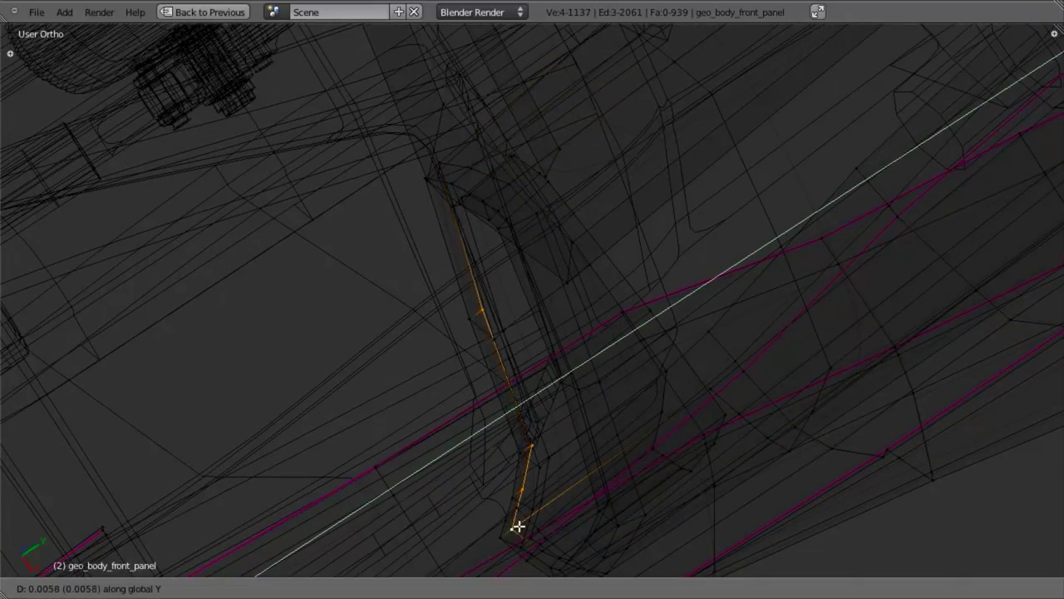
click(533, 517)
key(z)
middle_drag(540, 511, 656, 253)
Move the vertices at the bend on the rim's canopy side upward to match the canopy frame
key(Tab)
scroll(625, 282, up, 3)
key(Tab)
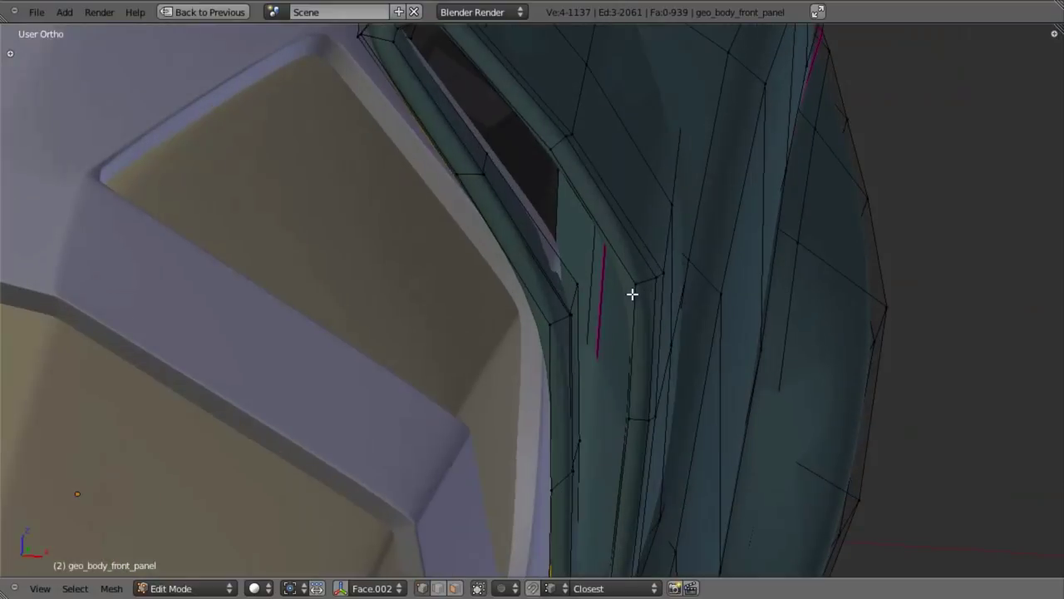
key(g)
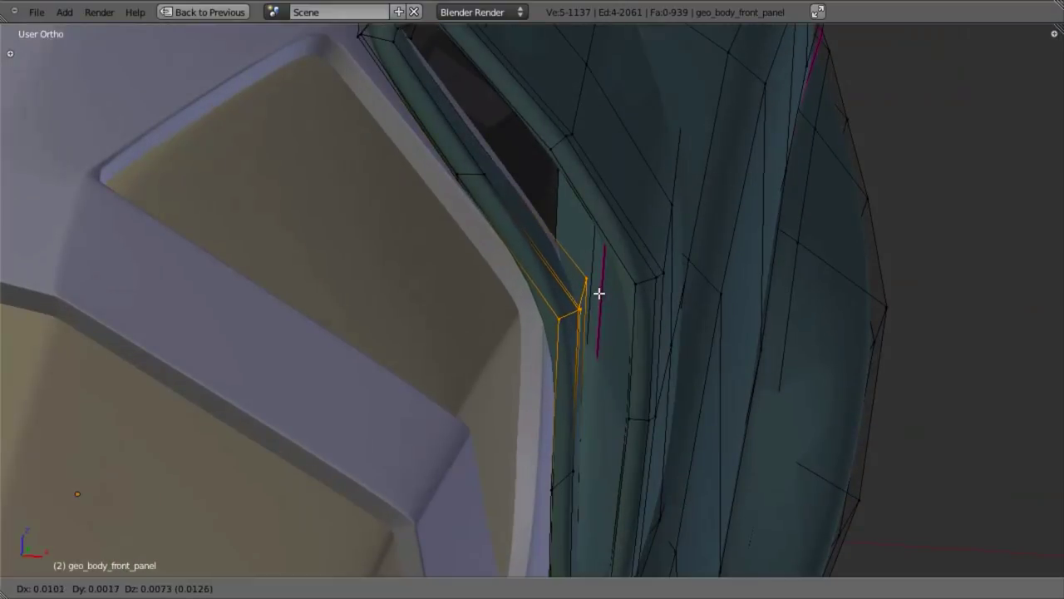
click(594, 272)
key(a)
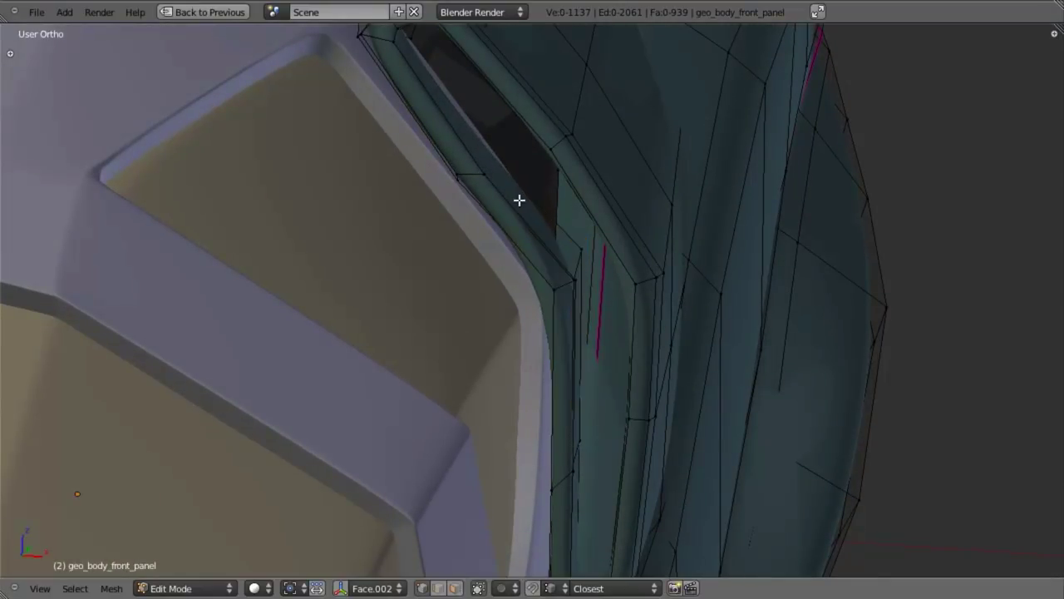
Adjust the rim vertices below the bend on the canopy side so they follow the canopy frame
middle_drag(470, 186, 603, 414)
key(g)
click(546, 369)
key(g)
click(567, 382)
Reposition the vertices at the rim's lower canopy-side corner, checking them from several angles
middle_drag(593, 325, 527, 340)
middle_drag(620, 344, 570, 543)
key(z)
key(z)
key(g)
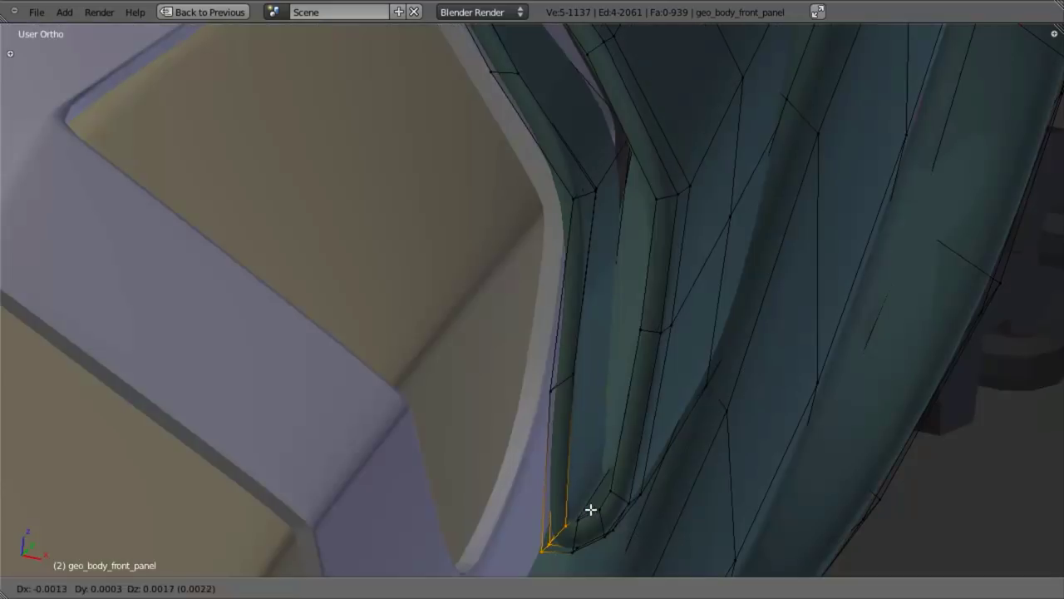
click(581, 505)
middle_drag(565, 443, 610, 421)
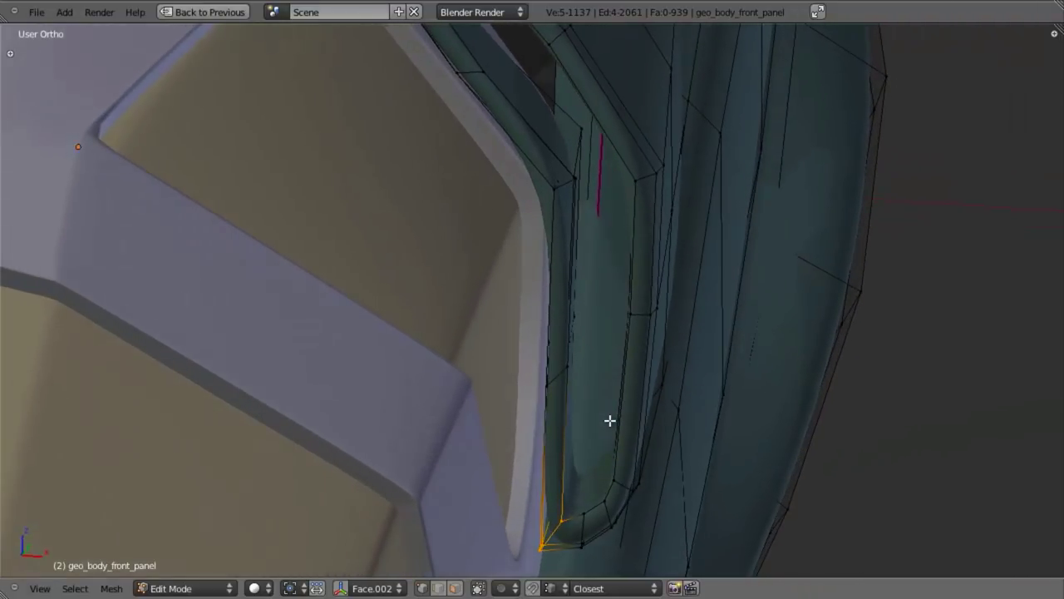
key(g)
click(580, 512)
Edge-slide the loop at the rim's lower end toward the canopy-side corner
alt+right_click(582, 531)
key(ctrl+e)
click(652, 503)
click(635, 509)
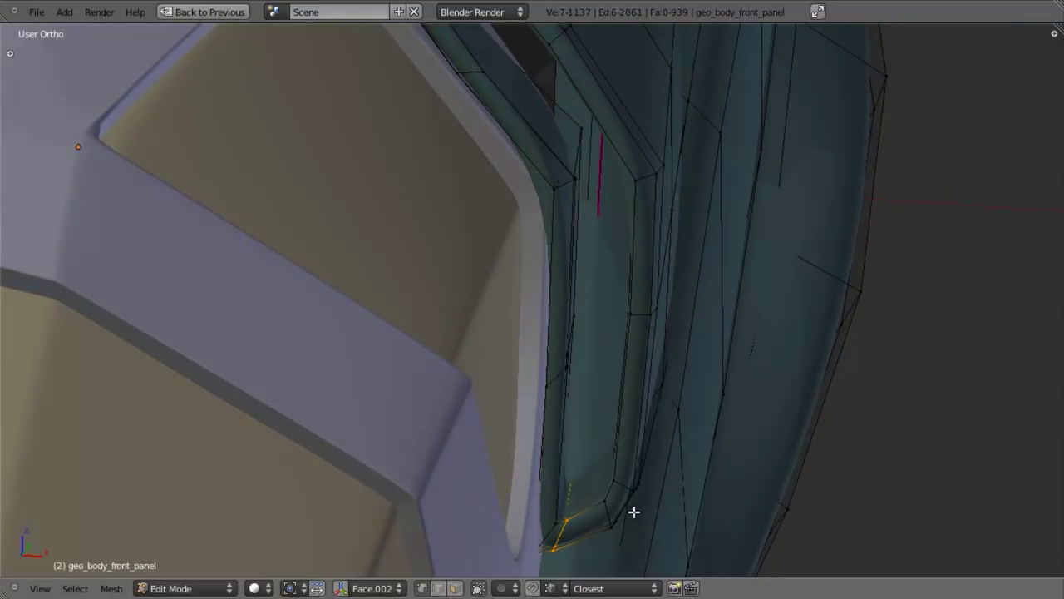
key(Tab)
Move the single panel vertex just below the rim's lower end along X
middle_drag(465, 532, 561, 330)
key(Tab)
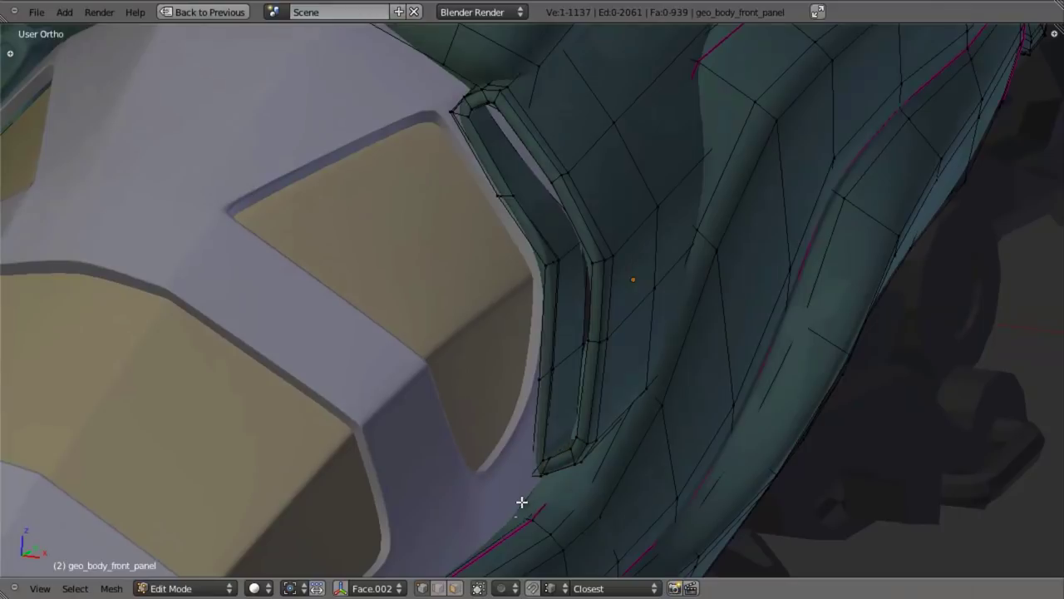
key(g)
key(x)
click(510, 499)
key(Tab)
Rotate the vertices of the rim's upper canopy-side corner around the Z axis
shift+middle_drag(456, 157, 460, 349)
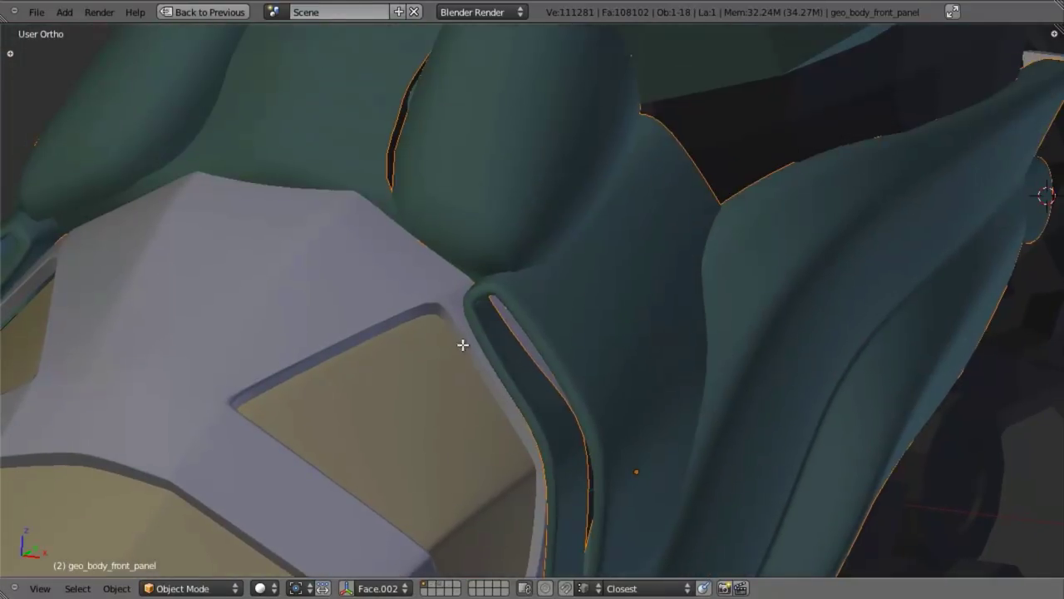
key(Tab)
scroll(471, 310, up, 3)
middle_drag(471, 311, 422, 305)
middle_drag(387, 356, 424, 358)
key(r)
key(z)
click(409, 371)
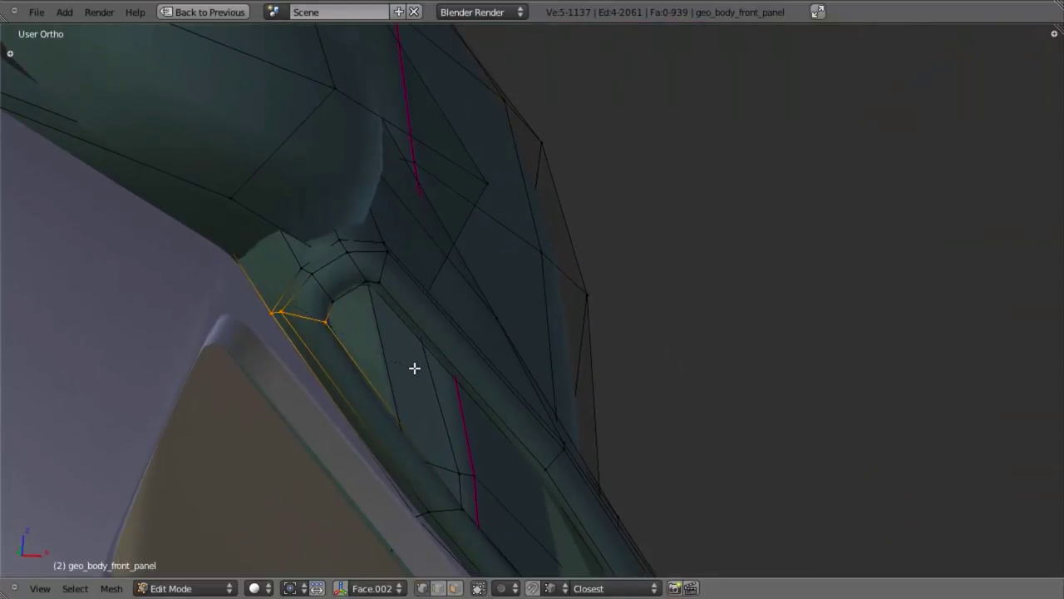
Reposition the rim's upper canopy-side corner vertices in two moves to fit the canopy edge
key(z)
key(g)
click(420, 362)
key(z)
mouse_move(418, 366)
middle_down()
mouse_move(407, 290)
mouse_move(430, 302)
mouse_move(391, 355)
mouse_move(344, 289)
middle_up()
key(g)
click(420, 310)
Edge-slide the loop beside the rim's upper corner and check the smoothed shape of the rim
key(a)
key(ctrl+e)
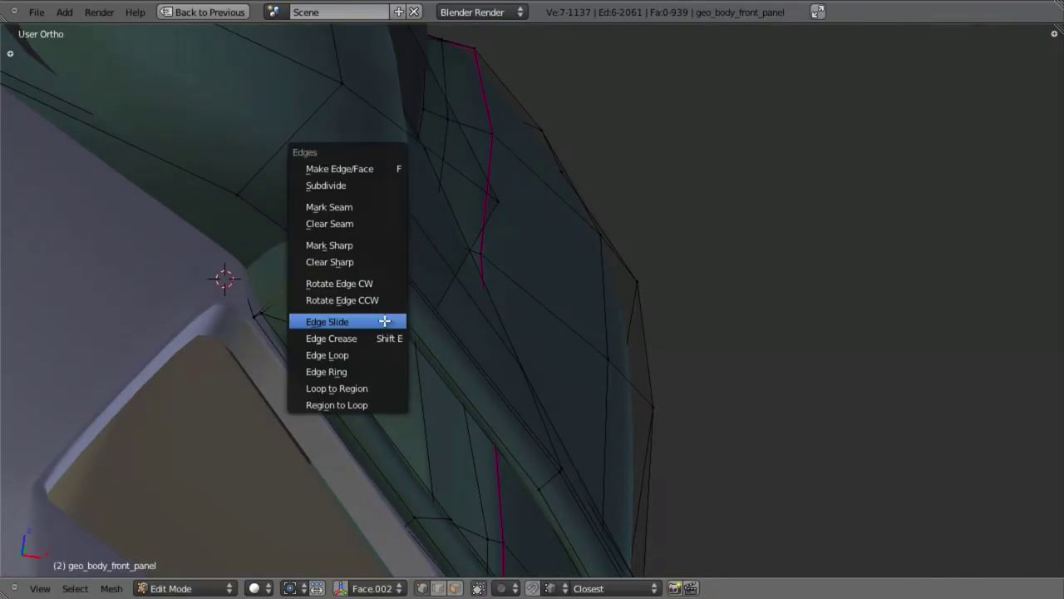
click(374, 320)
click(355, 325)
key(Tab)
scroll(496, 436, down, 3)
middle_drag(497, 436, 675, 342)
scroll(350, 378, down, 2)
key(a)
scroll(675, 341, up, 3)
key(Tab)
middle_drag(527, 235, 582, 244)
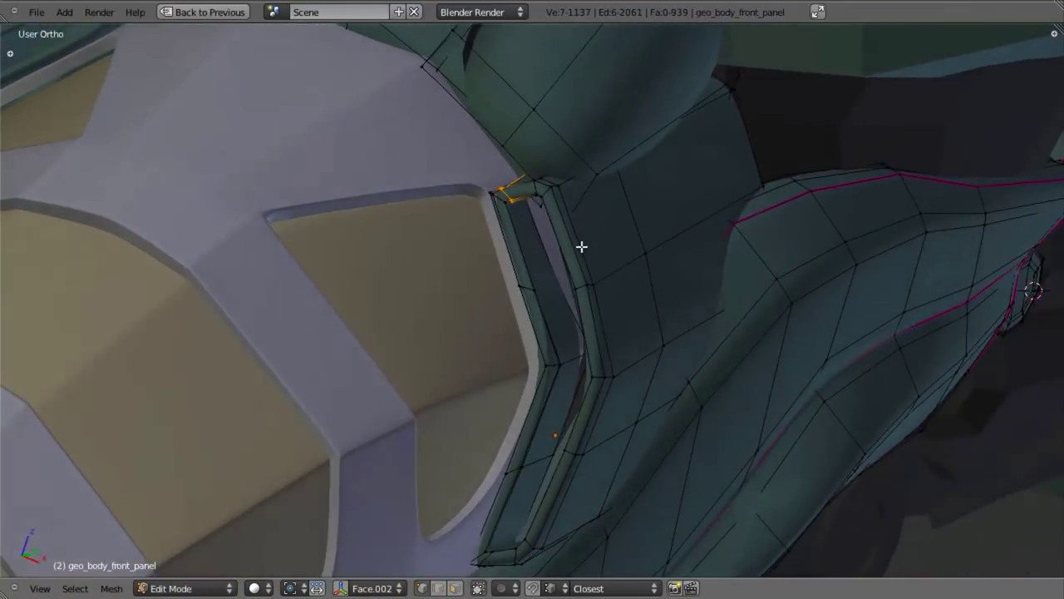
Isolate the vertices on the upper canopy side of the rim and move them slightly
scroll(574, 237, up, 3)
key(a)
alt+right_click(554, 222)
key(z)
mouse_move(637, 314)
middle_down()
mouse_move(722, 282)
mouse_move(712, 283)
middle_up()
key(a)
key(b)
drag(548, 248, 575, 306)
key(z)
key(g)
click(568, 295)
key(a)
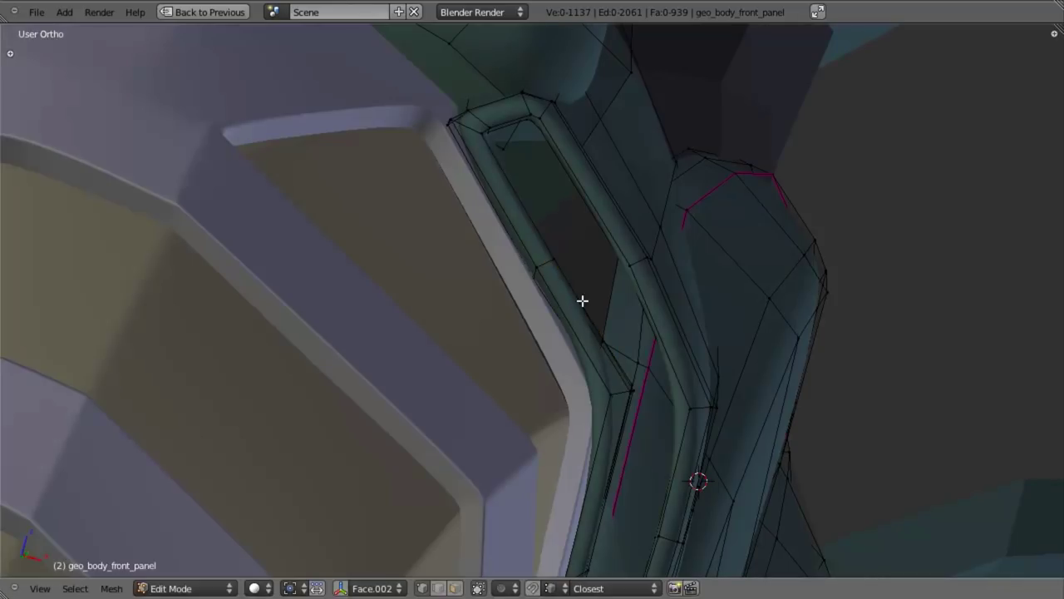
Add an edge loop across the rim just above its canopy-side bend and adjust its position
key(ctrl+r)
click(602, 329)
middle_drag(612, 345, 608, 370)
middle_drag(588, 420, 623, 402)
key(g)
click(607, 393)
key(a)
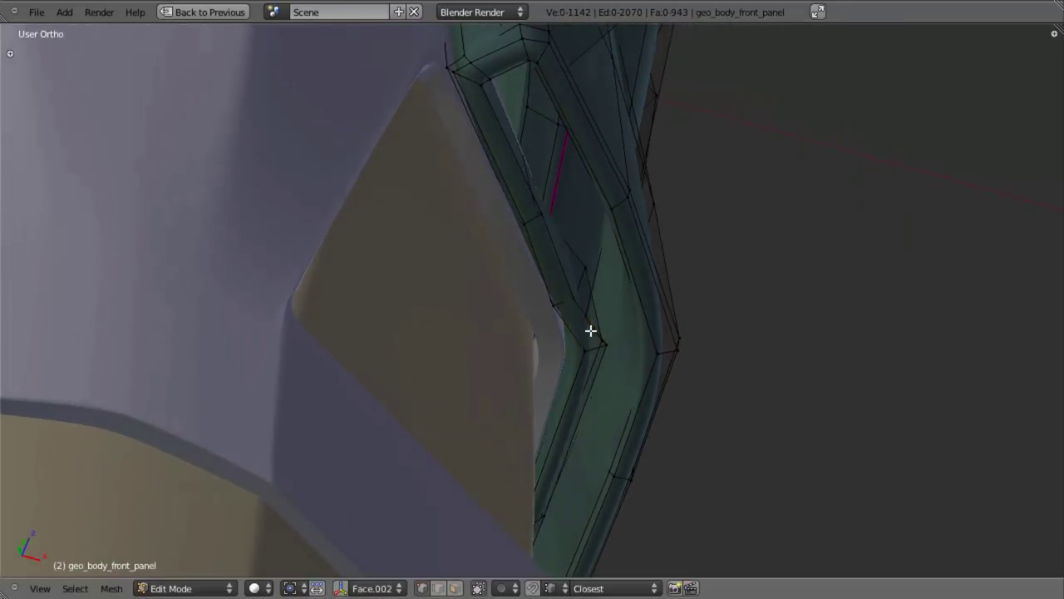
Select the loop at the rim's canopy-side bend and shift it closer to the canopy frame
alt+right_click(595, 348)
key(g)
click(577, 344)
middle_drag(673, 399, 597, 324)
key(g)
click(572, 331)
Limit the selection to part of the rim's vertices, move them along X, and fine-tune their position
middle_drag(531, 202, 540, 225)
key(a)
key(z)
key(b)
middle_drag(551, 52, 630, 215)
key(z)
key(z)
key(b)
middle_drag(571, 150, 663, 571)
shift+middle_drag(628, 560, 666, 286)
middle_drag(582, 370, 584, 373)
key(z)
key(z)
key(b)
middle_drag(483, 279, 662, 555)
key(z)
middle_drag(656, 504, 647, 275)
shift+middle_drag(645, 197, 630, 386)
key(b)
key(g)
key(x)
click(707, 301)
key(g)
click(702, 301)
key(Tab)
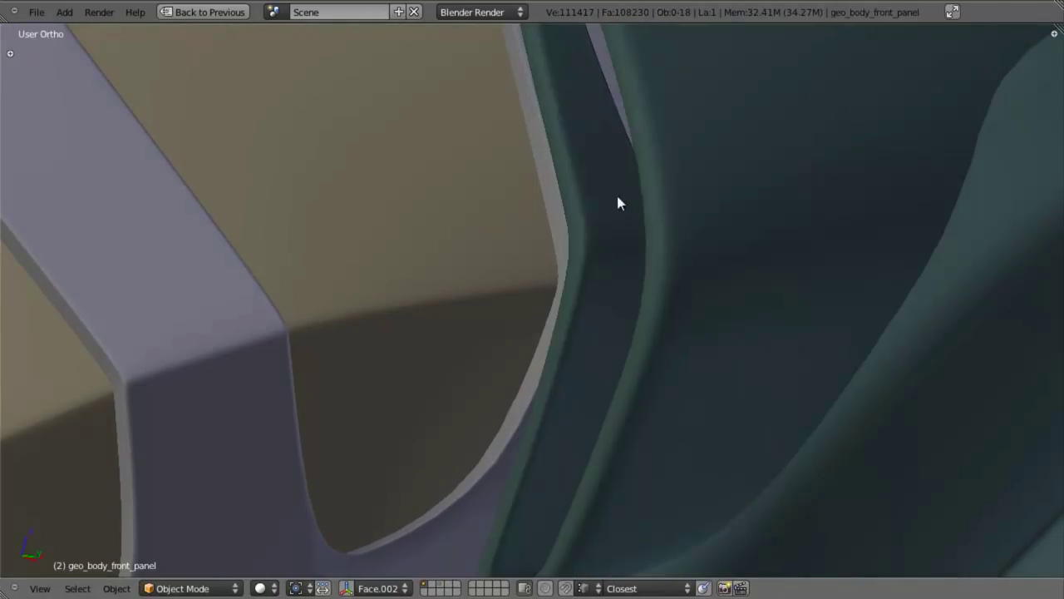
Extrude the opening's rear edge loop backward in side view and scale it to about 0.97
scroll(594, 150, down, 5)
middle_drag(651, 323, 509, 170)
key(Tab)
key(a)
alt+right_click(549, 186)
key(KP_3)
key(z)
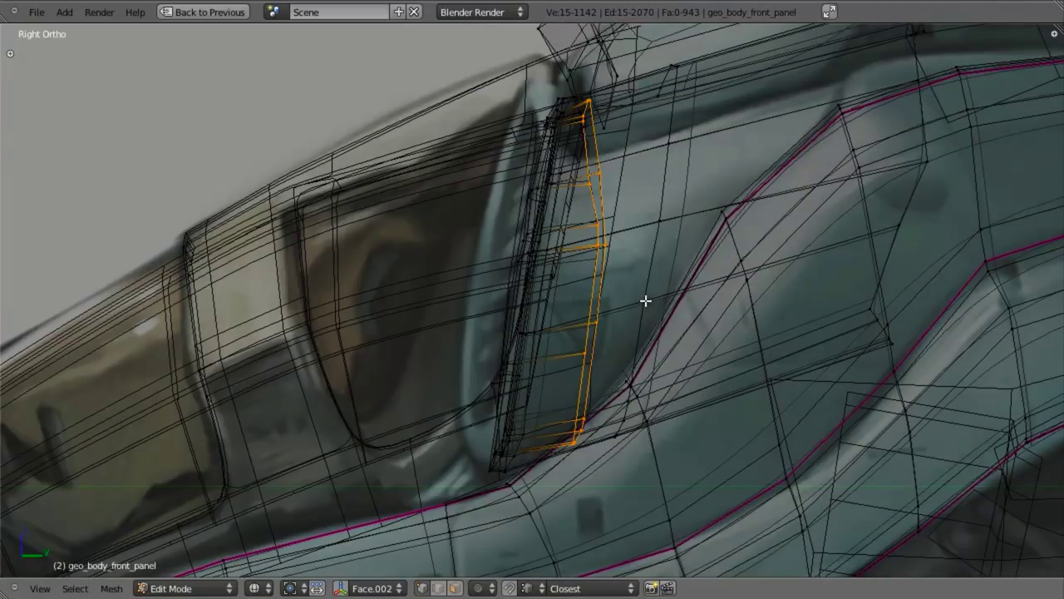
key(e)
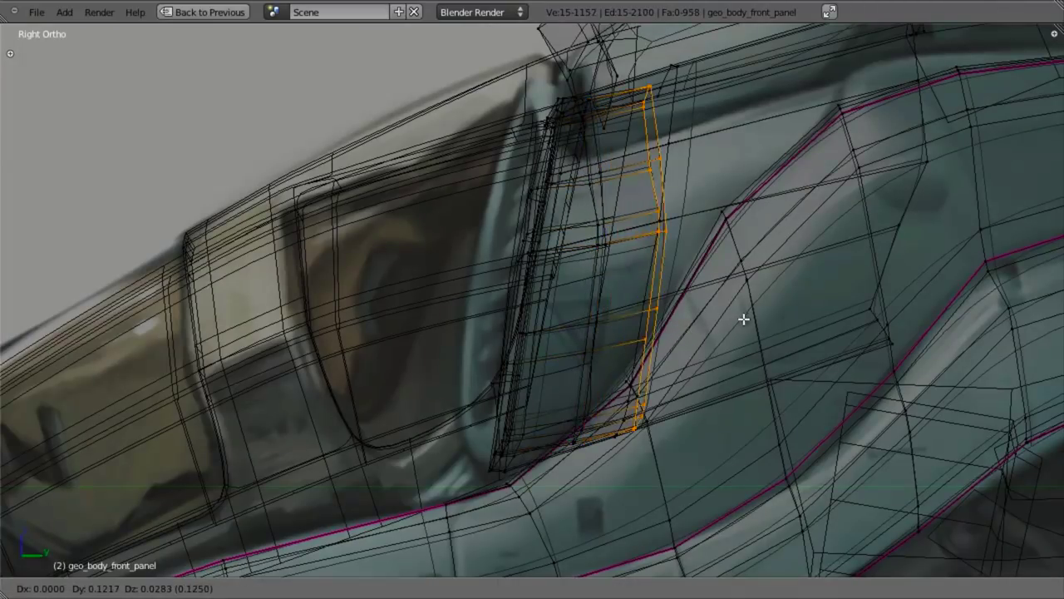
click(791, 300)
key(s)
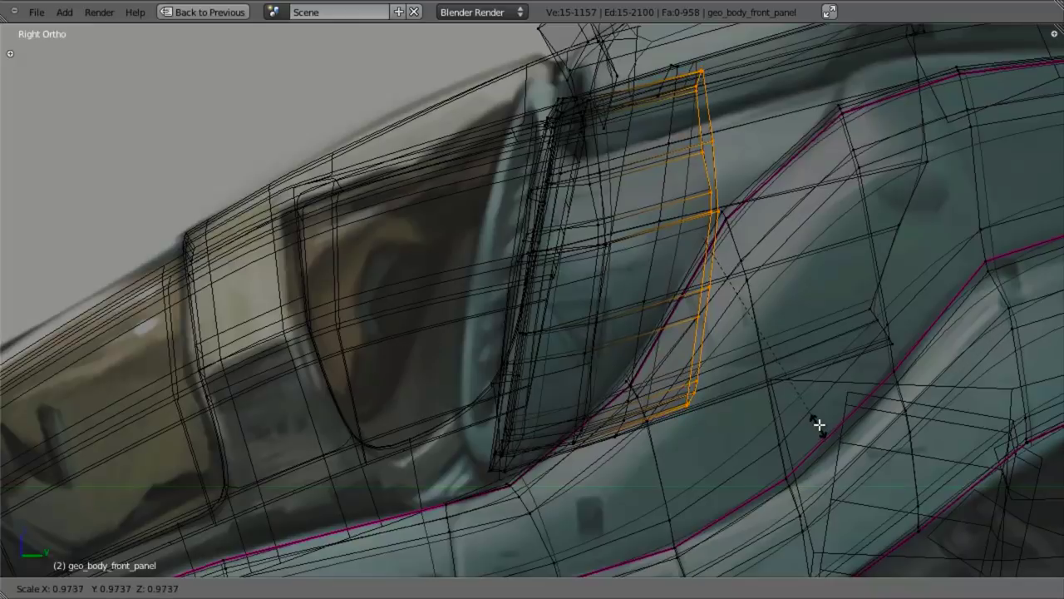
click(817, 425)
key(z)
Examine the deepened opening and its fit against the canopy from several angles in Object Mode
mouse_move(463, 275)
middle_down()
mouse_move(711, 319)
mouse_move(751, 279)
middle_up()
scroll(751, 278, down, 2)
key(Tab)
scroll(690, 284, down, 4)
middle_drag(658, 286, 549, 278)
scroll(534, 286, up, 8)
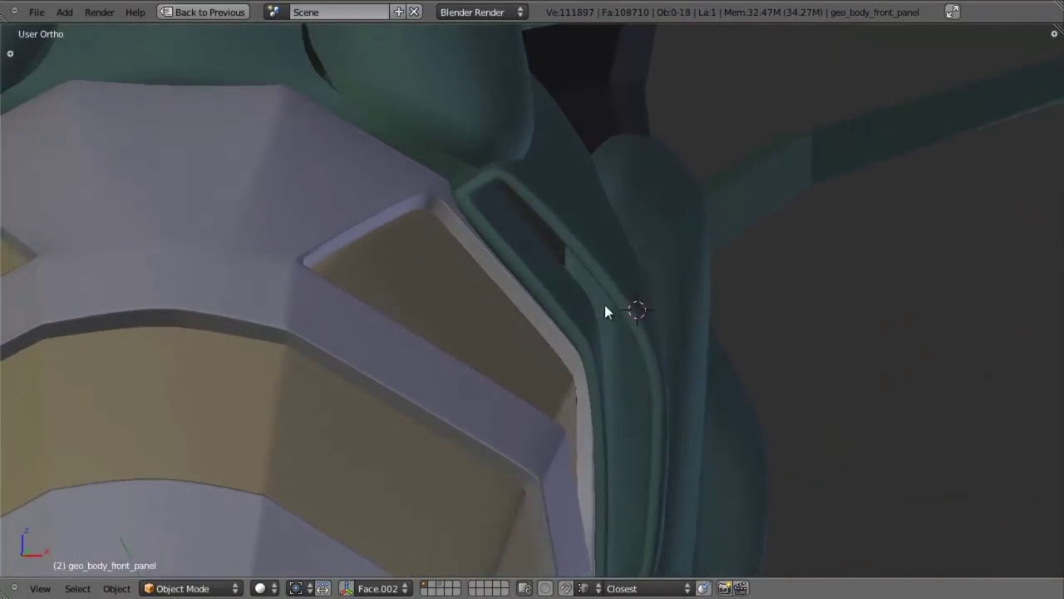
middle_drag(604, 306, 510, 361)
scroll(526, 338, down, 4)
scroll(521, 373, up, 7)
key(Tab)
key(Tab)
mouse_move(274, 242)
shift+middle_down()
mouse_move(454, 260)
mouse_move(492, 328)
mouse_move(478, 307)
mouse_move(625, 300)
mouse_move(502, 336)
shift+middle_up()
Open the cockpit frame for editing and select the short edge loop along the rear side window's border beside the panel rim
right_click(453, 260)
key(Tab)
key(z)
key(z)
key(a)
key(z)
key(b)
drag(553, 203, 691, 378)
key(z)
mouse_move(691, 378)
middle_down()
mouse_move(677, 352)
mouse_move(693, 340)
mouse_move(683, 334)
middle_up()
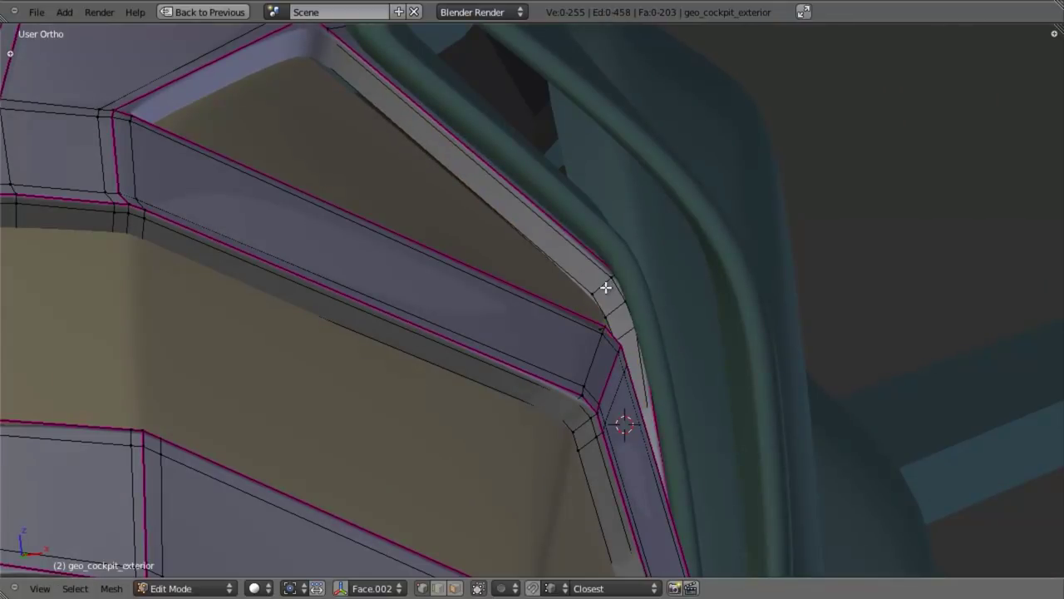
middle_drag(595, 286, 512, 379)
key(a)
alt+right_click(418, 232)
middle_drag(418, 232, 427, 289)
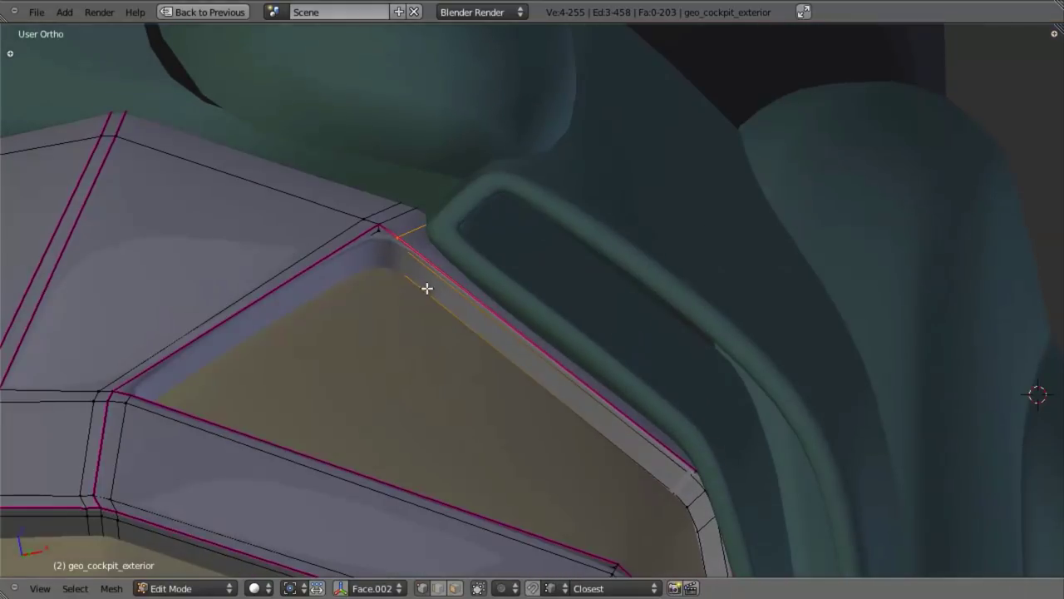
Adjust the cockpit frame's rear window border with a Z move and a free move so it follows the panel rim
key(z)
mouse_move(394, 217)
middle_down()
mouse_move(419, 280)
mouse_move(426, 265)
middle_up()
drag(514, 307, 516, 309)
mouse_move(471, 277)
middle_down()
mouse_move(399, 286)
mouse_move(456, 302)
mouse_move(452, 261)
mouse_move(418, 299)
mouse_move(437, 318)
mouse_move(460, 312)
middle_up()
key(g)
key(z)
click(395, 294)
key(z)
key(g)
click(438, 274)
Open the front body panel for editing, select the loops at the rim's upper canopy-side corner, and move them toward the cockpit frame
key(Tab)
right_click(467, 248)
key(Tab)
middle_drag(469, 252, 619, 247)
alt+right_click(570, 260)
shift+right_click(574, 276)
middle_drag(575, 276, 532, 274)
key(g)
click(520, 262)
Box-select the vertices around the rim's upper canopy-side corner and move them against the cockpit frame's corner
middle_drag(568, 319, 555, 259)
key(z)
key(b)
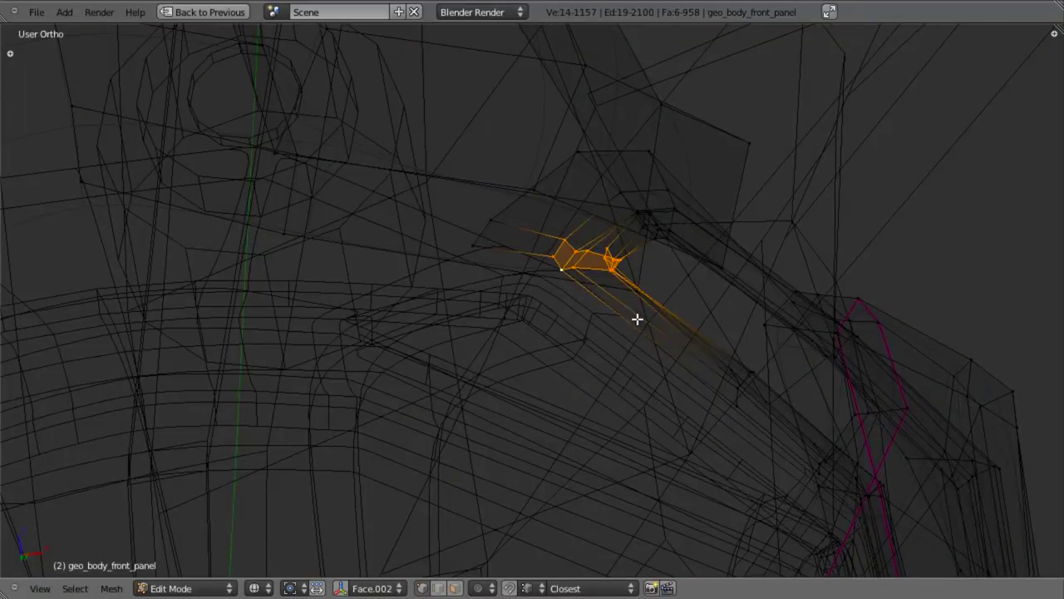
middle_drag(568, 313, 576, 309)
key(z)
key(g)
click(570, 319)
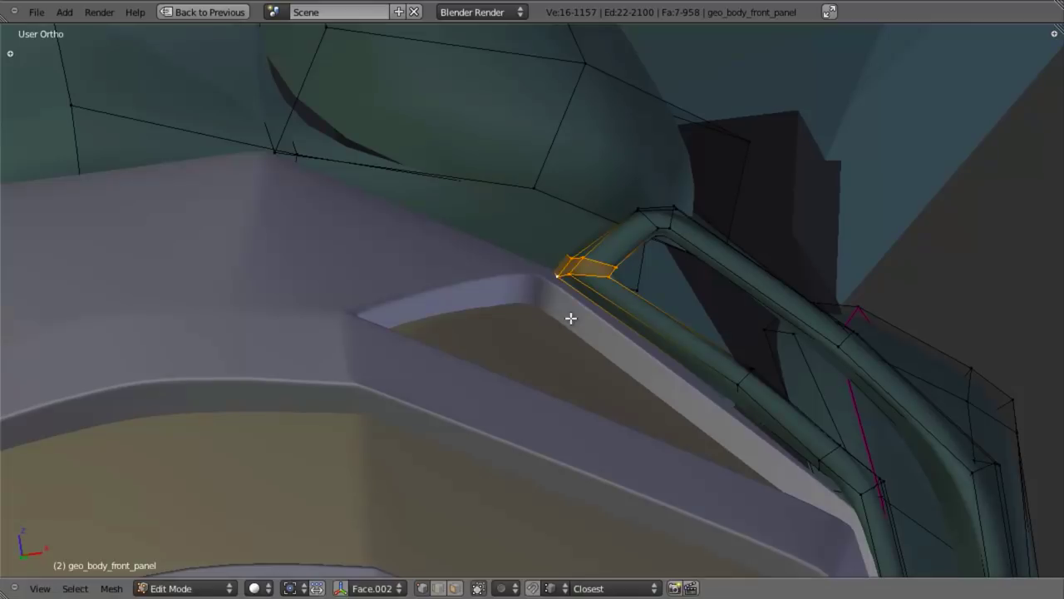
Reposition the cross loops along the rim's canopy side, from the upper stretch down to the bend, to follow the cockpit frame
key(a)
key(z)
key(z)
key(g)
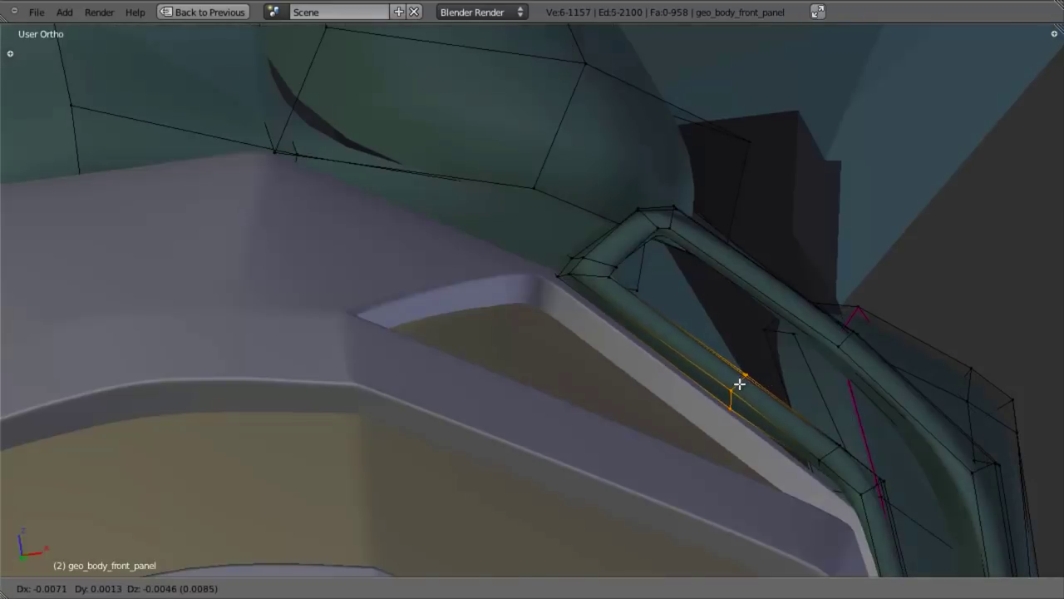
key(Escape)
key(a)
key(g)
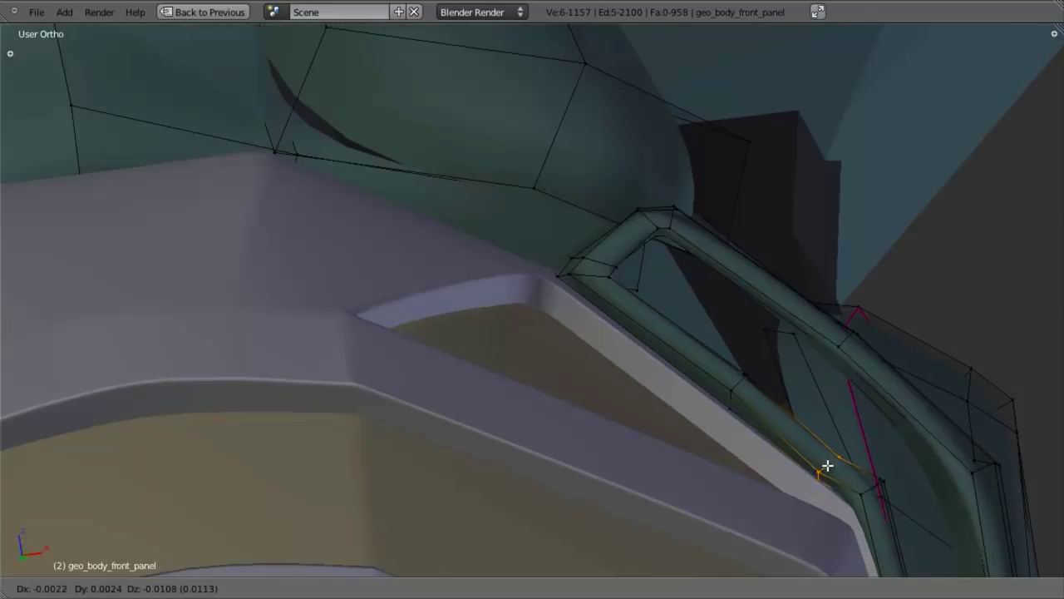
click(833, 469)
key(g)
click(880, 504)
shift+middle_drag(874, 513, 698, 391)
key(Tab)
scroll(506, 355, down, 5)
middle_drag(506, 355, 544, 324)
Move the vertices at the rim's canopy-side bend about 0.014 along Y, and shift the loop just above along Y too
key(Tab)
scroll(544, 323, up, 4)
middle_drag(564, 368, 569, 291)
key(g)
key(y)
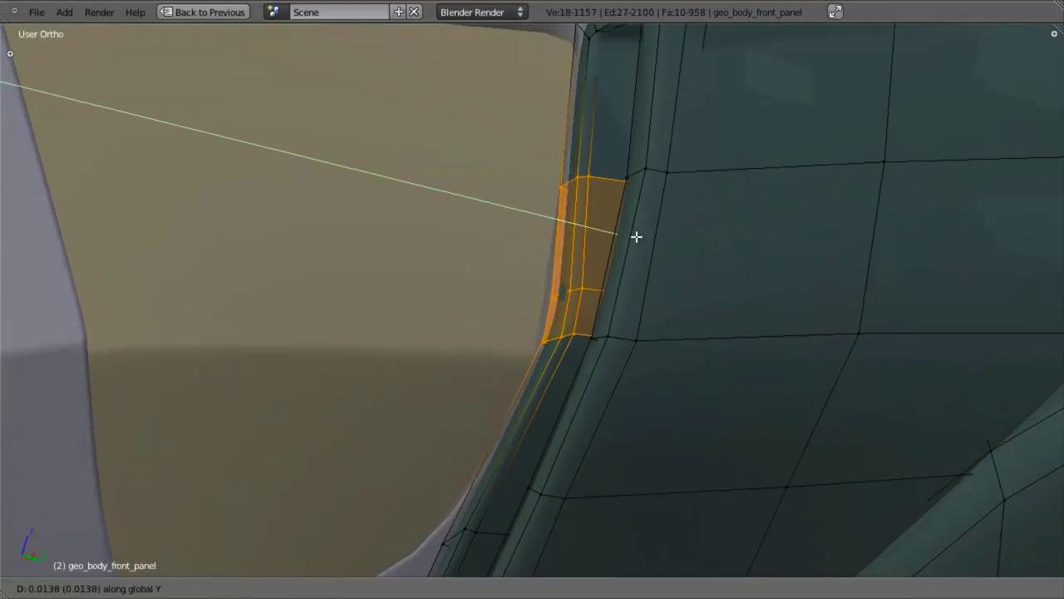
click(636, 235)
key(a)
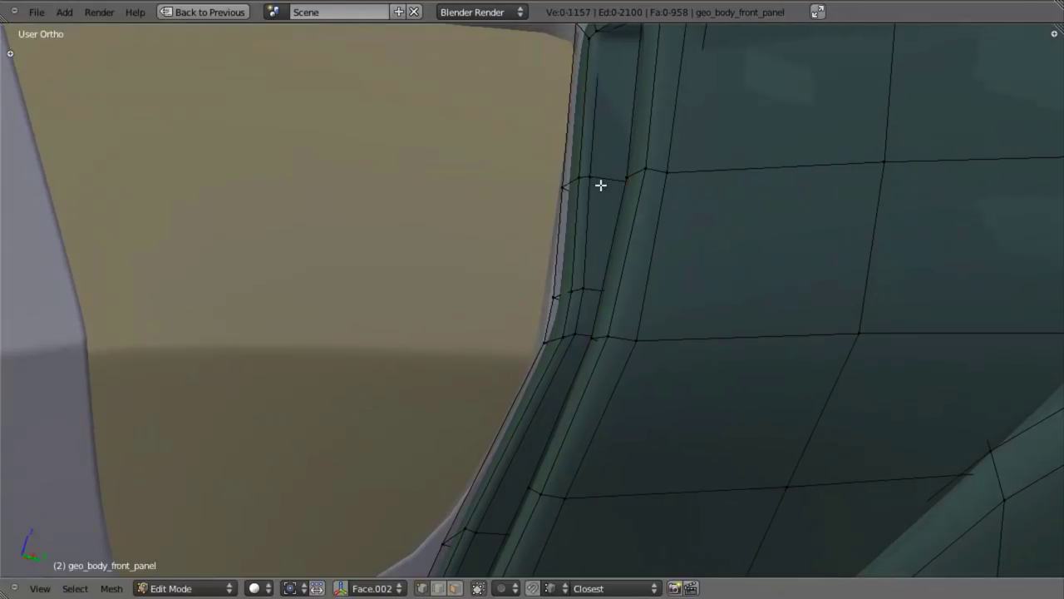
key(g)
key(y)
click(613, 184)
key(Tab)
scroll(549, 233, down, 3)
middle_drag(549, 232, 638, 328)
Shift the loop at the rim's bend slightly, and move the loop on the lower canopy-side stretch about 0.007 along Y
key(Tab)
scroll(651, 325, up, 4)
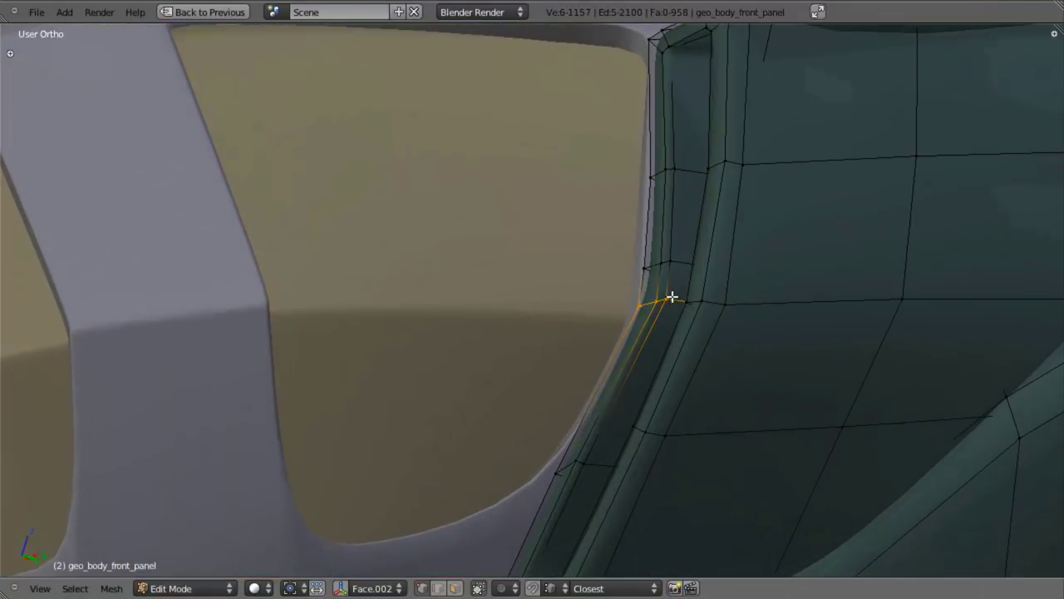
key(g)
click(678, 314)
middle_drag(677, 313, 603, 374)
key(a)
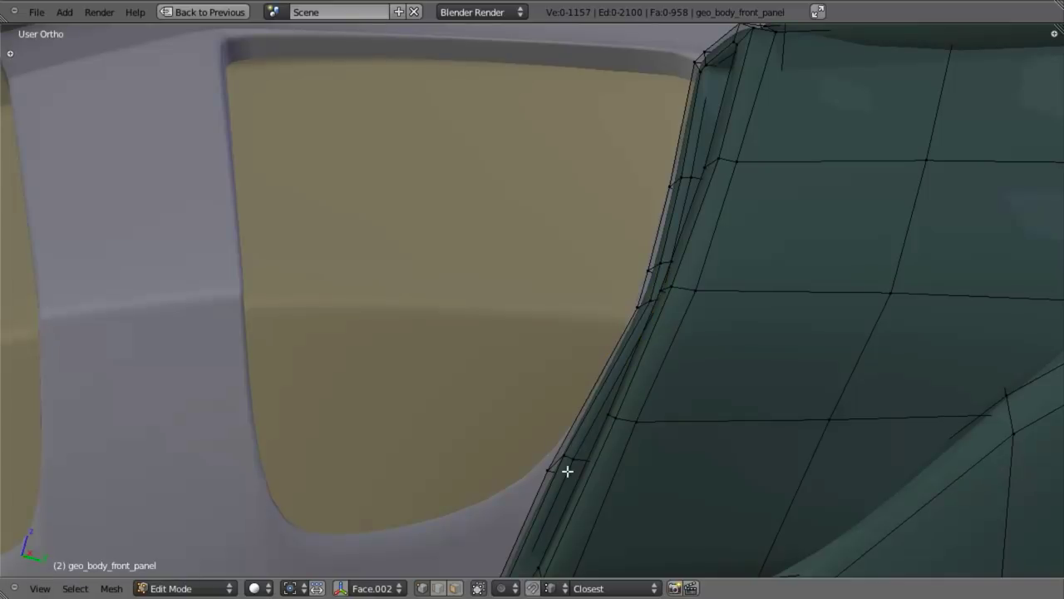
key(g)
key(y)
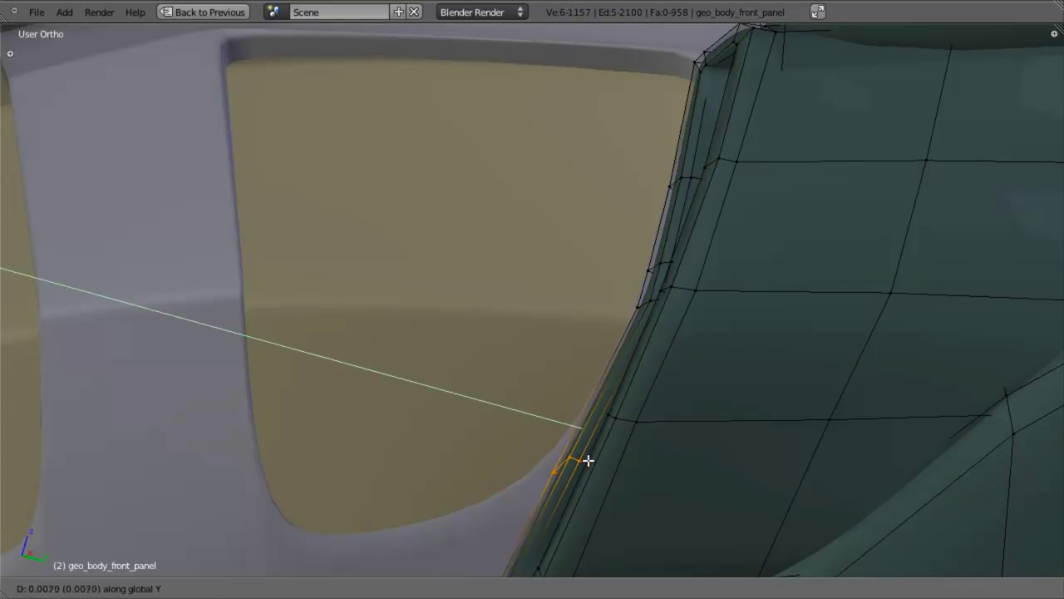
click(589, 459)
key(Tab)
scroll(564, 379, down, 4)
middle_drag(564, 379, 637, 313)
Insert an edge loop just below the rim's canopy-side bend and delete the short loop above the bend
key(a)
scroll(639, 314, up, 4)
shift+middle_drag(748, 264, 640, 334)
scroll(641, 333, up, 2)
key(Tab)
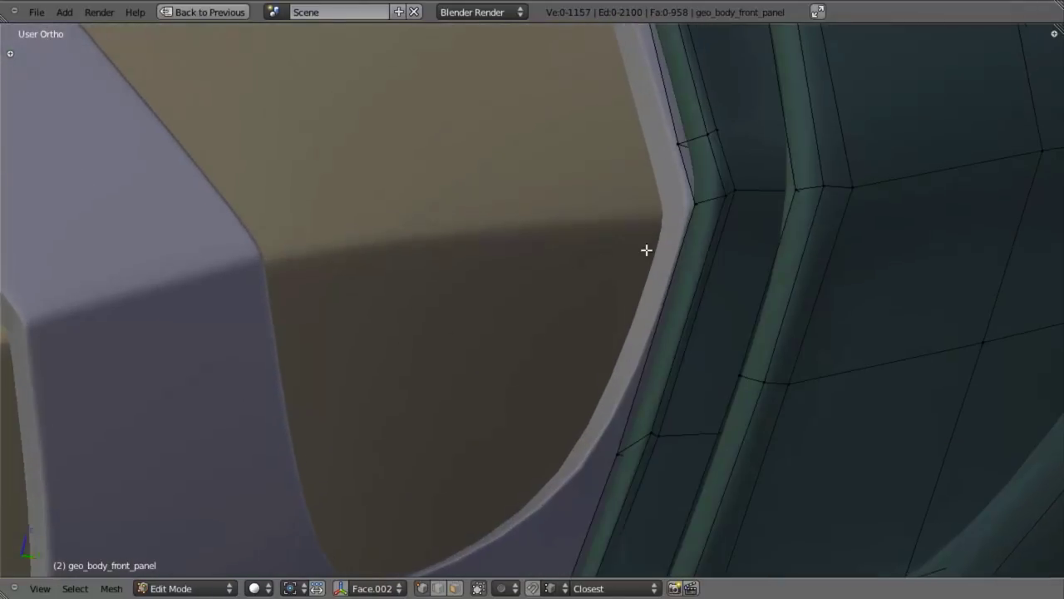
shift+middle_drag(701, 236, 630, 289)
key(ctrl+r)
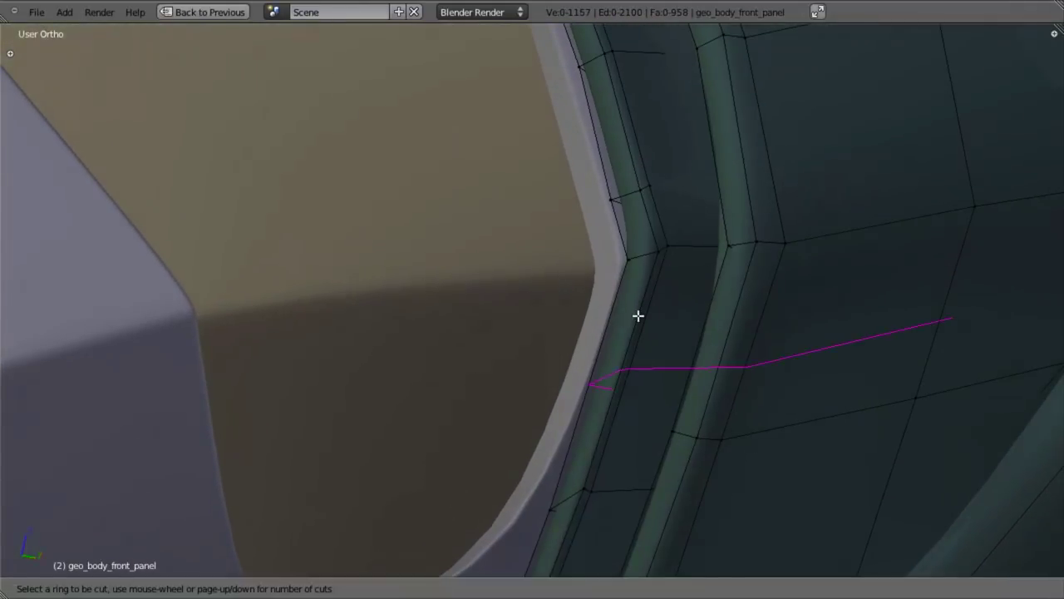
click(680, 223)
key(z)
alt+right_click(672, 181)
key(z)
middle_drag(681, 222, 815, 255)
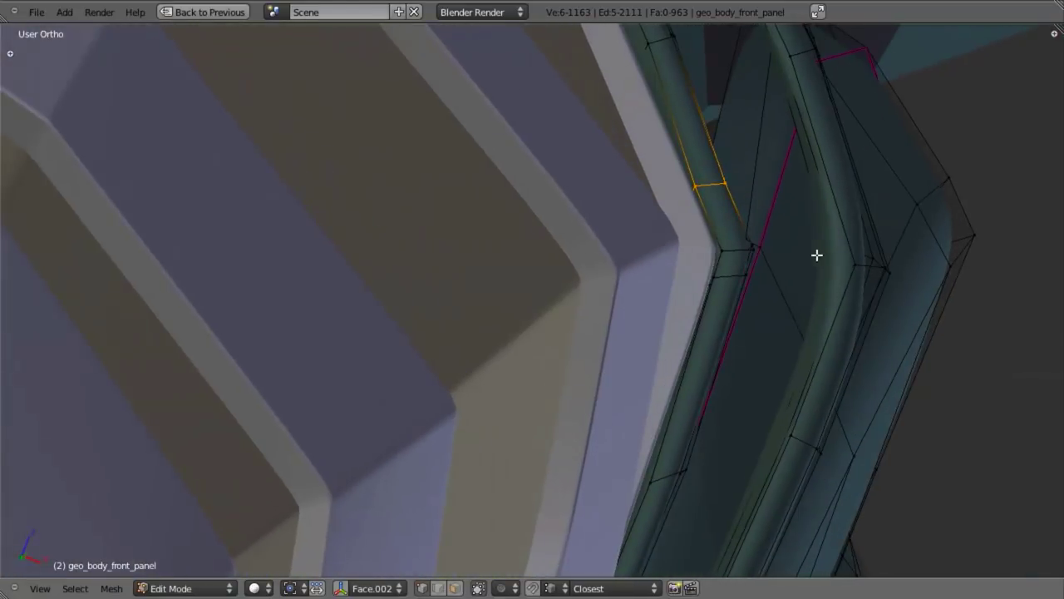
key(x)
click(814, 329)
Examine the reworked rim bend and its fit against the canopy in Object Mode
key(Tab)
middle_drag(741, 266, 607, 245)
scroll(653, 327, down, 3)
scroll(649, 324, up, 5)
key(Tab)
key(a)
key(Tab)
scroll(652, 316, down, 5)
Select the cross loop behind the upper part of the rim and shift it slightly along X
key(Tab)
alt+right_click(607, 242)
scroll(655, 287, up, 3)
middle_drag(658, 291, 714, 307)
key(g)
key(x)
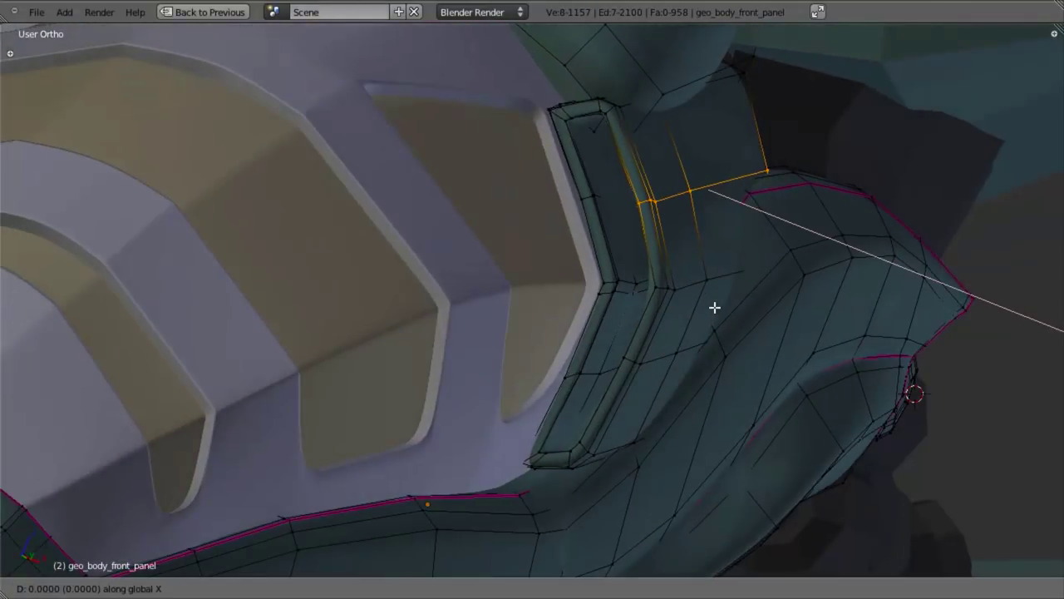
click(718, 308)
Adjust the cross loop behind the rim's lower half, and move the lowest one about 0.014 along negative X
key(a)
key(s)
click(658, 363)
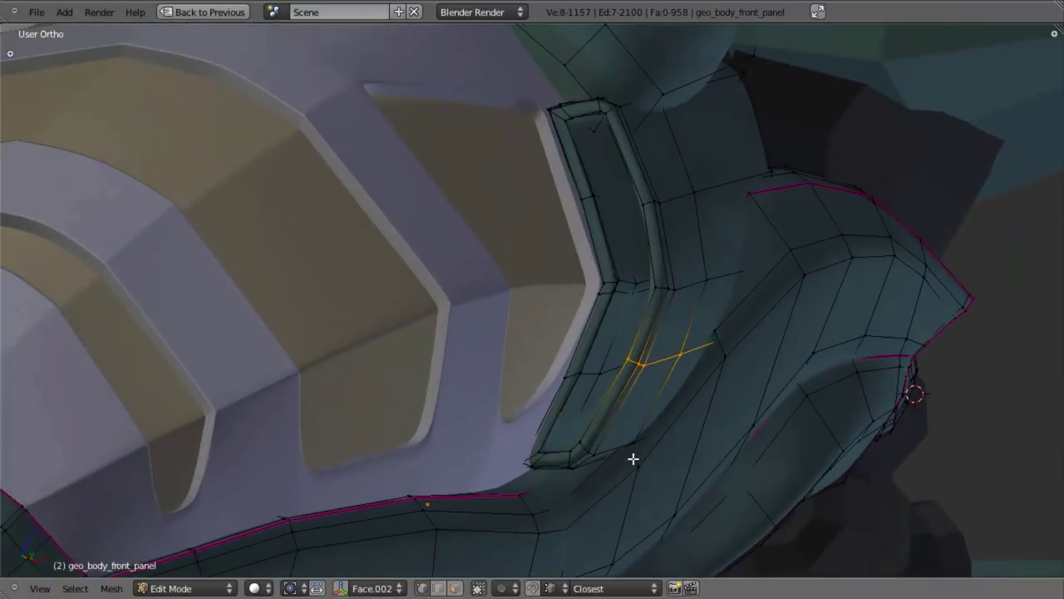
key(g)
key(x)
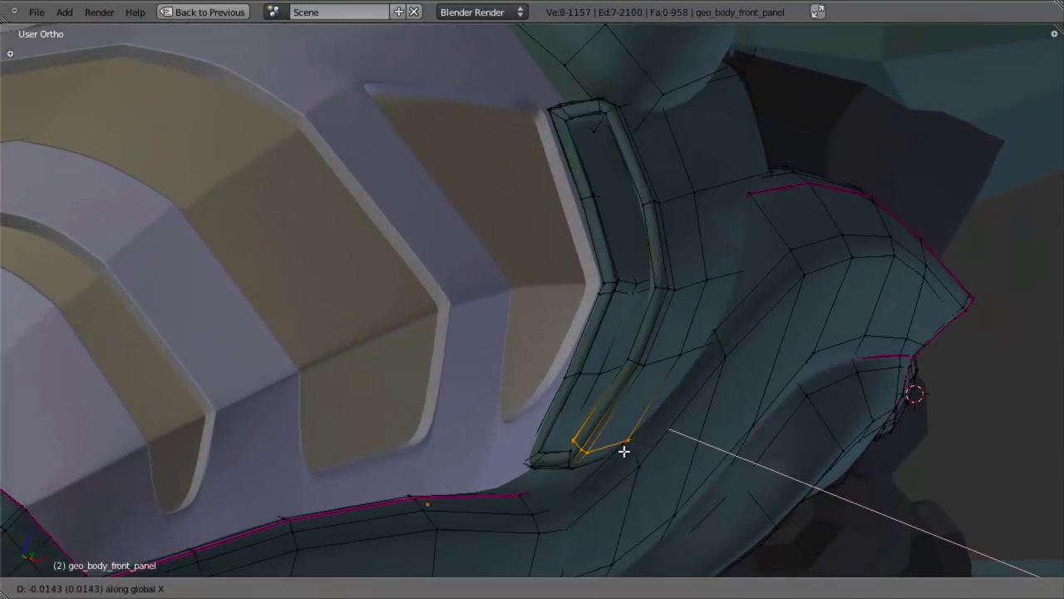
click(621, 454)
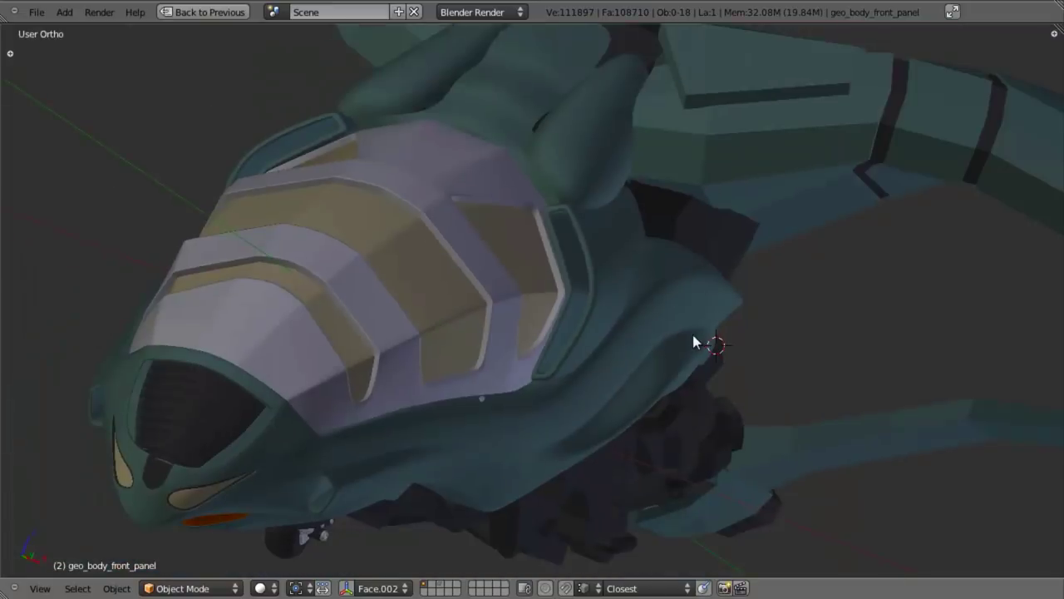
Review the panel and canopy from the side and save the file over the existing version
middle_drag(694, 340, 457, 325)
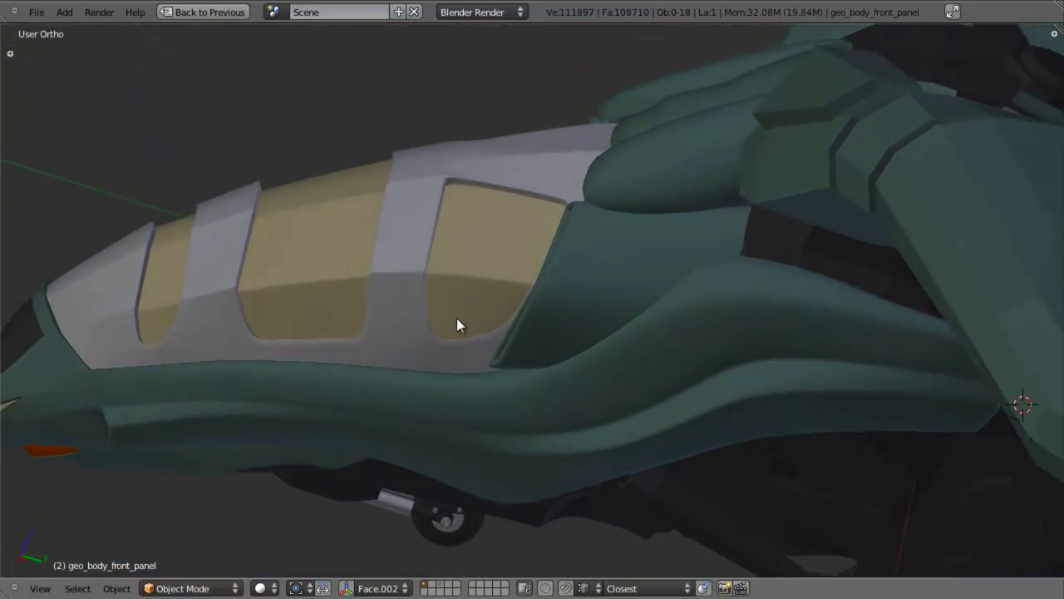
scroll(456, 325, down, 4)
middle_drag(600, 349, 646, 339)
key(ctrl+s)
click(647, 339)
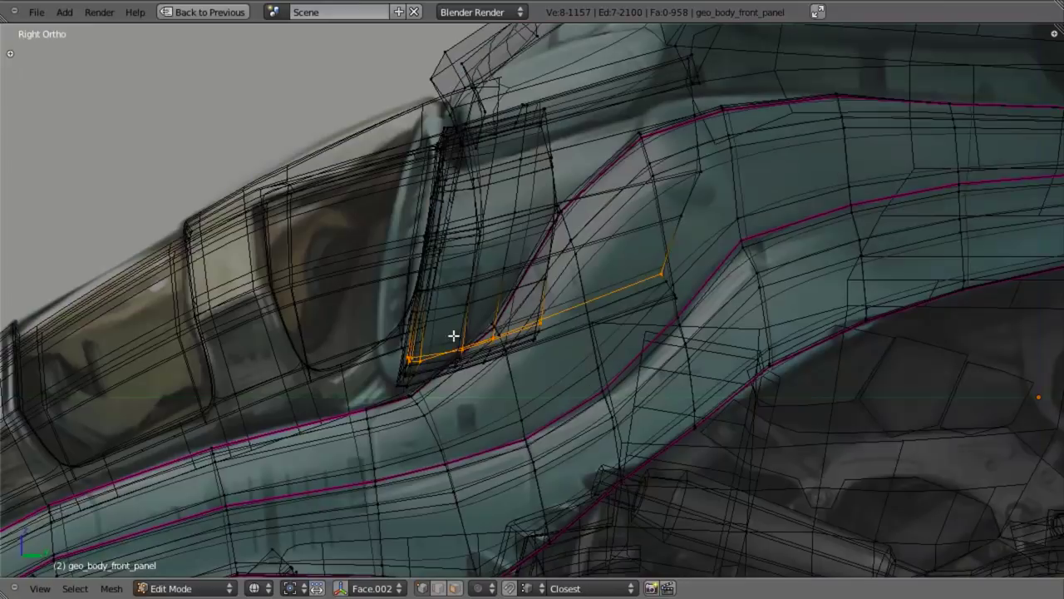
Examine the rim's profile against the canopy in the right side view, in both Object and Edit Mode
shift+middle_drag(458, 317, 486, 367)
key(z)
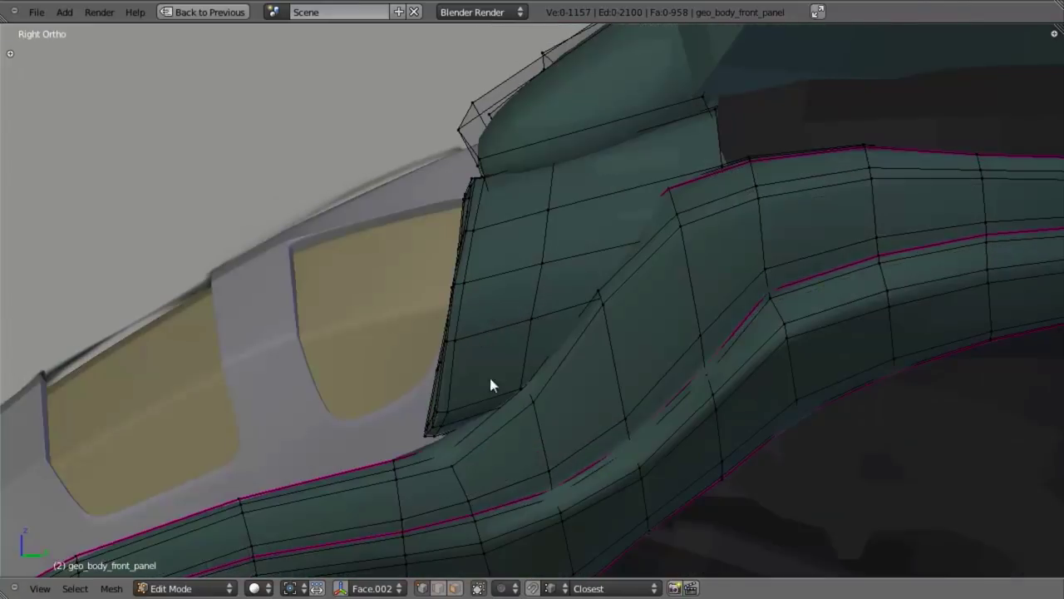
key(Tab)
scroll(534, 315, down, 4)
scroll(538, 319, up, 5)
key(Tab)
scroll(444, 202, up, 3)
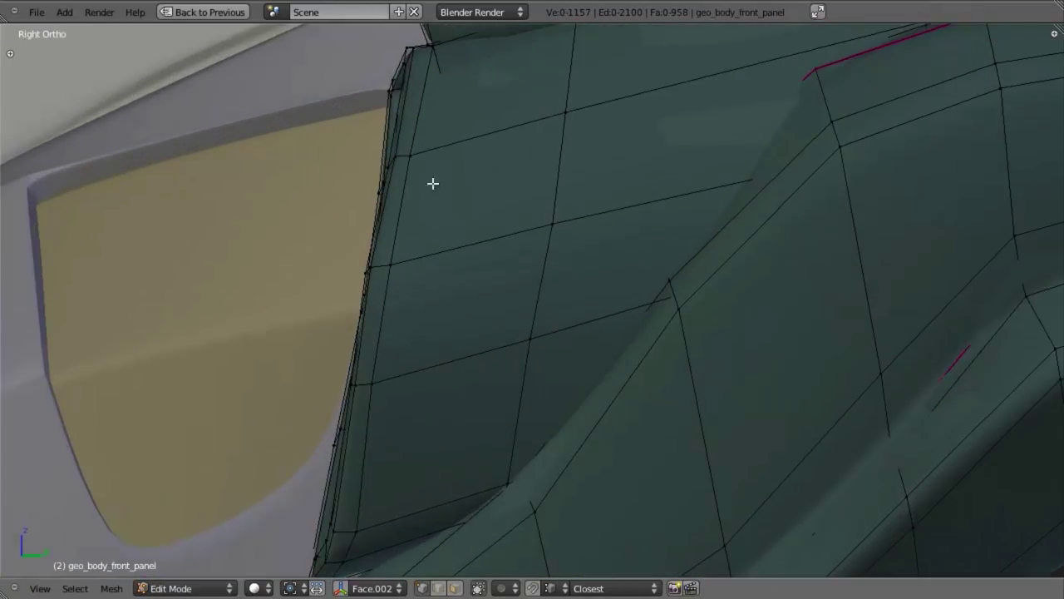
shift+middle_drag(444, 202, 542, 438)
scroll(542, 437, up, 5)
Select the vertices just below the rim's upper corner and move them about 0.01 backward in side view
key(z)
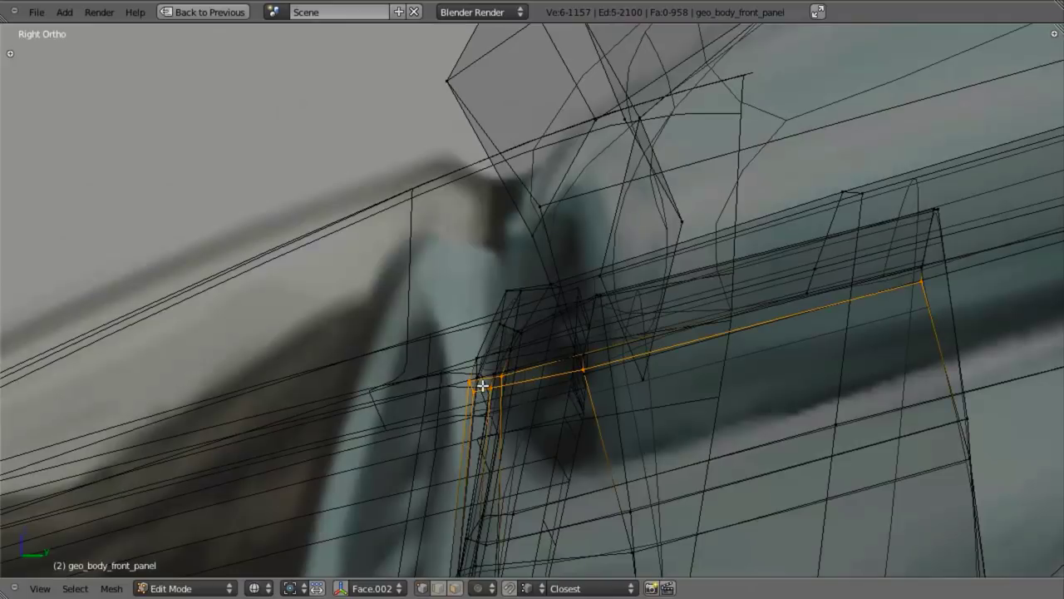
alt+shift+right_click(484, 377)
key(z)
key(g)
key(x)
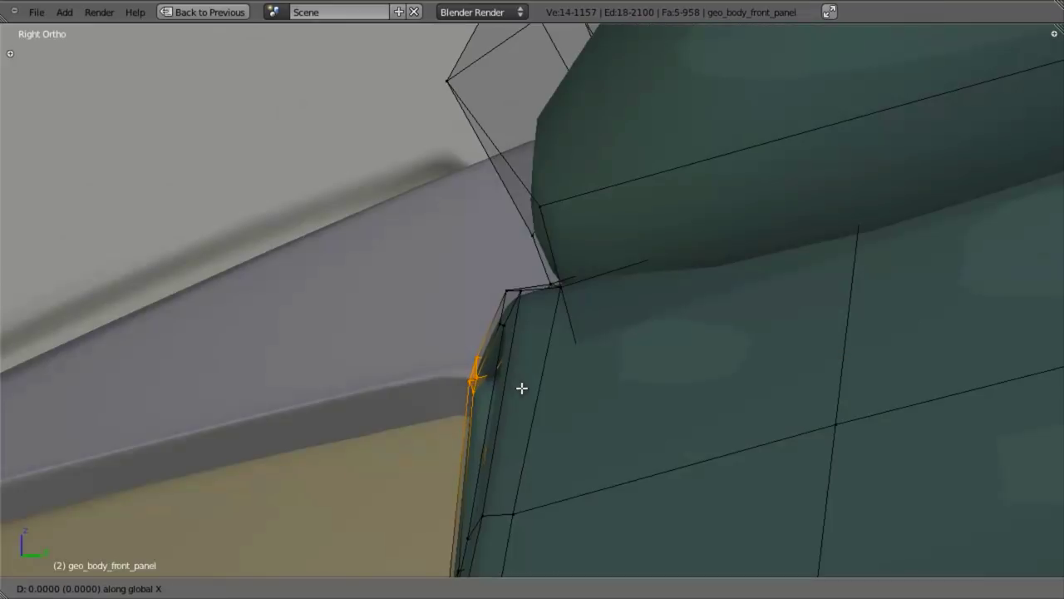
right_click(525, 388)
key(g)
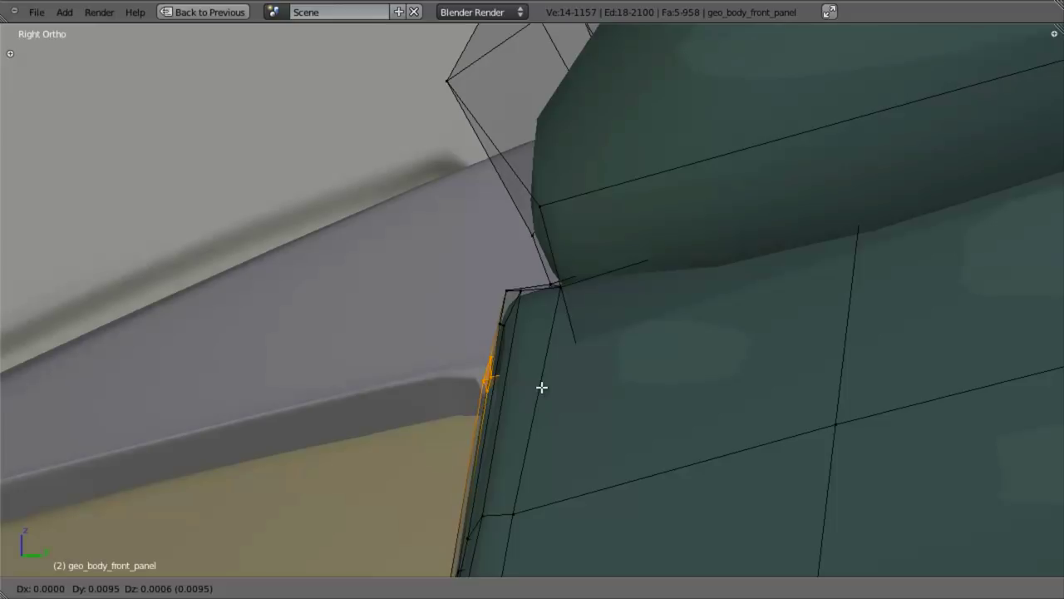
click(543, 388)
Select the vertices near the rim's lower end and move them about 0.012 toward the canopy in side view
scroll(584, 487, down, 3)
shift+middle_drag(587, 499, 688, 161)
key(Tab)
key(Tab)
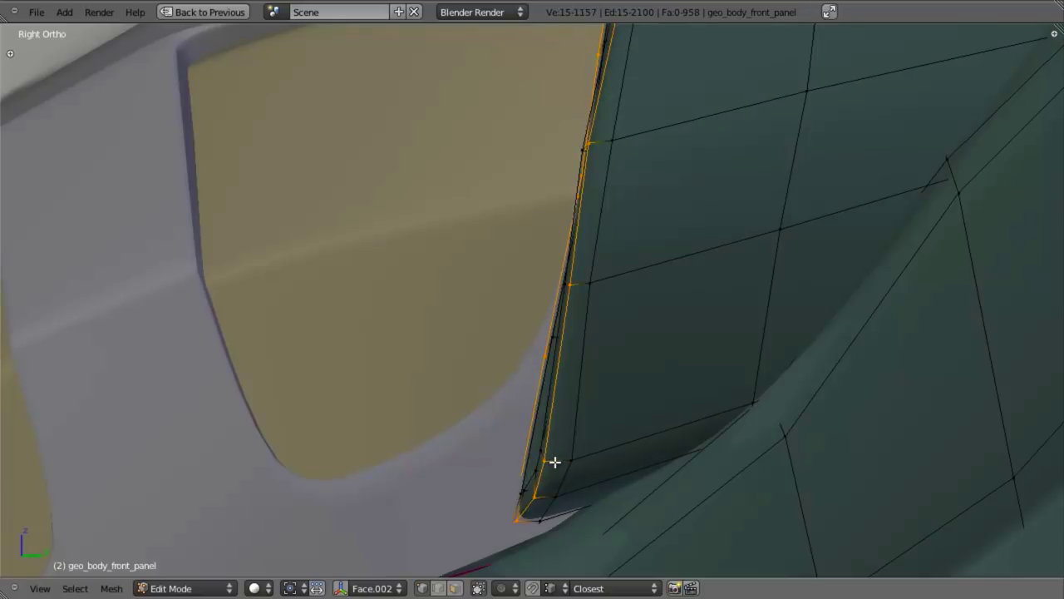
key(g)
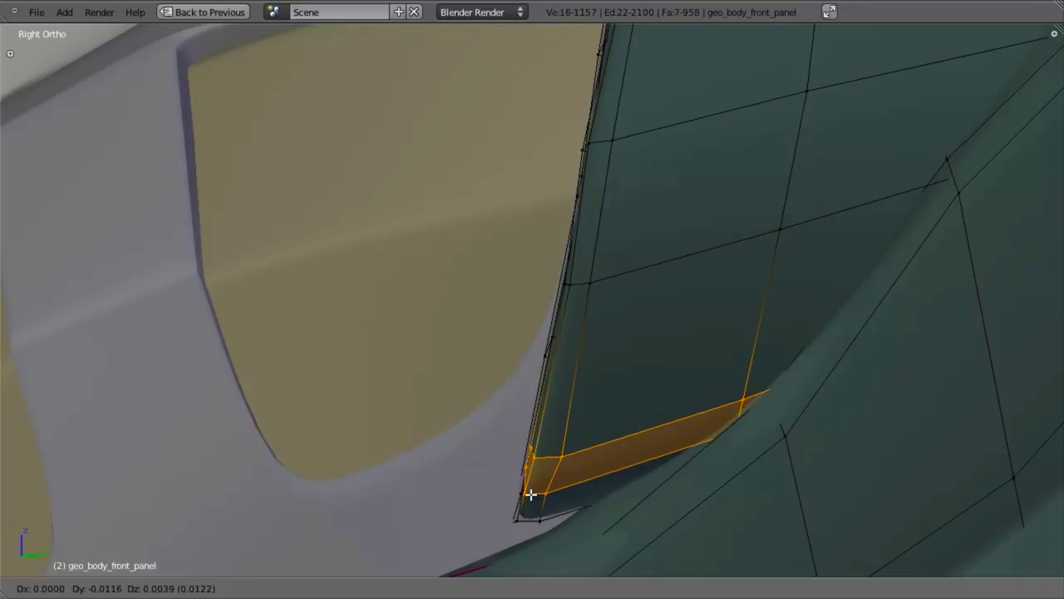
click(530, 495)
key(Tab)
scroll(591, 417, down, 4)
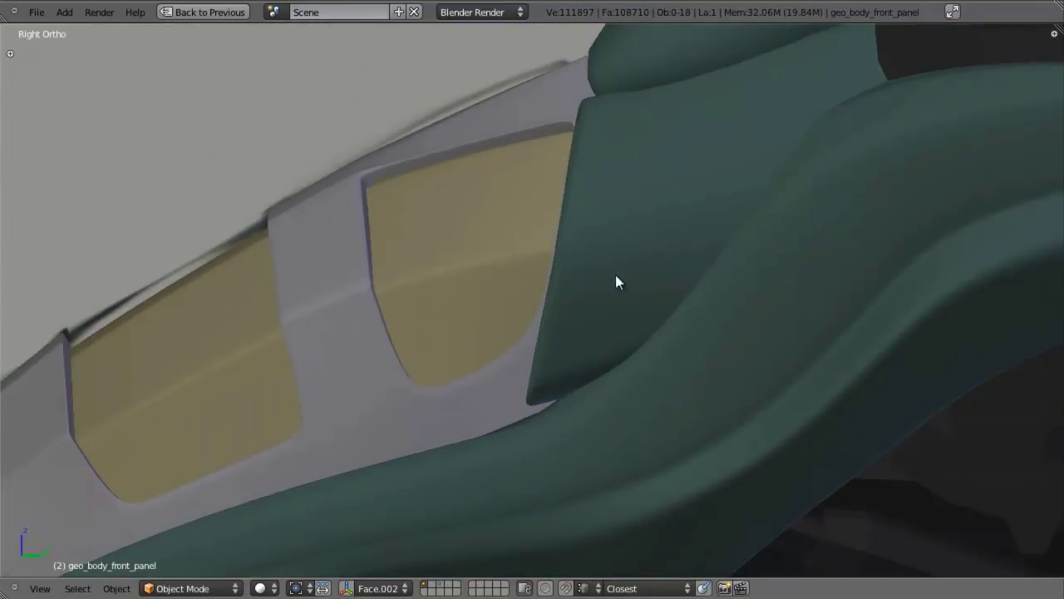
Move the rim's upper-middle vertices about 0.008 and the lower-middle vertices about 0.003 down and away from the canopy in side view
key(Tab)
key(g)
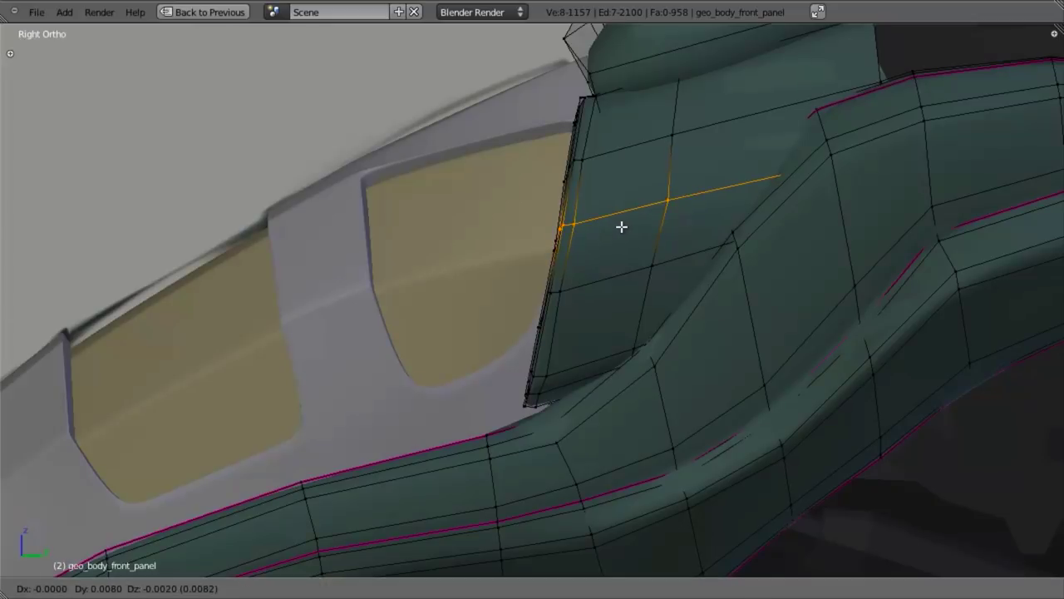
click(622, 227)
key(g)
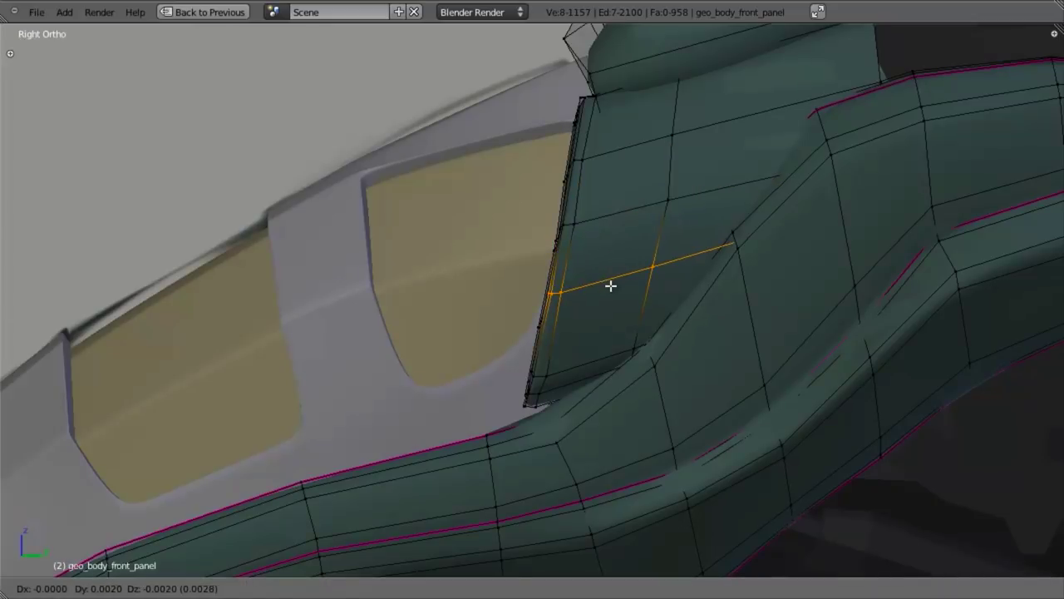
click(611, 287)
key(Tab)
Select the cockpit exterior and move the vertex at its lower rear corner down toward the body panel in side view
scroll(590, 340, down, 4)
middle_drag(569, 267, 683, 344)
key(KP_3)
key(z)
scroll(505, 383, up, 2)
shift+middle_drag(505, 382, 620, 340)
scroll(588, 398, up, 2)
key(z)
key(z)
right_click(596, 379)
key(z)
key(Tab)
key(z)
right_click(617, 383)
key(g)
click(618, 415)
Move the cockpit exterior's lower-edge vertex beneath the rear window about 0.009 backward and slightly down, and return to Object Mode
key(z)
key(z)
right_click(499, 423)
key(g)
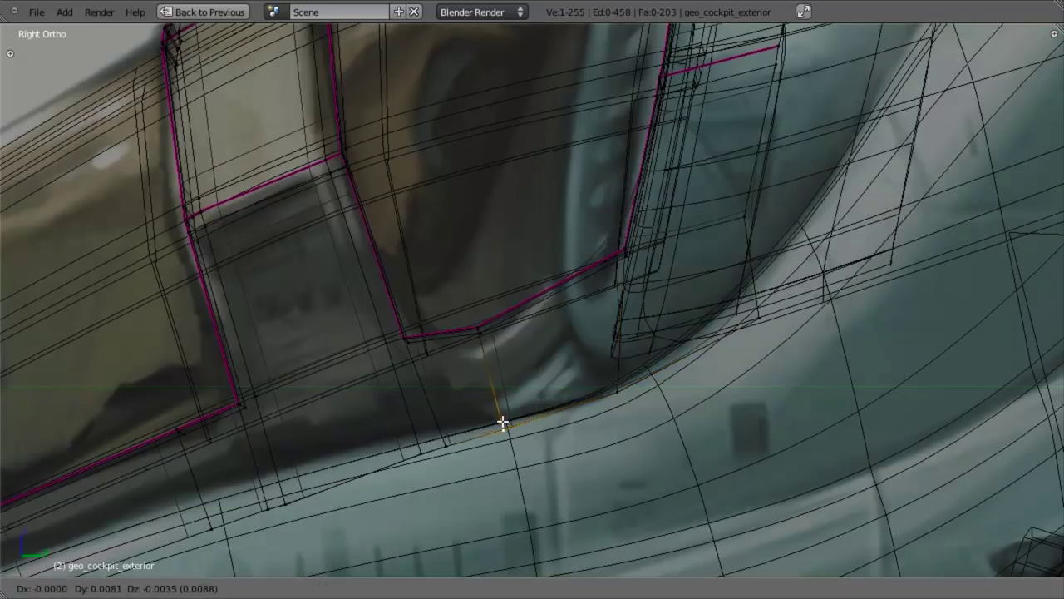
click(503, 425)
key(z)
middle_drag(502, 425, 670, 330)
mouse_move(563, 311)
middle_down()
mouse_move(671, 283)
mouse_move(599, 283)
middle_up()
key(KP_3)
key(z)
shift+middle_drag(301, 357, 567, 353)
key(a)
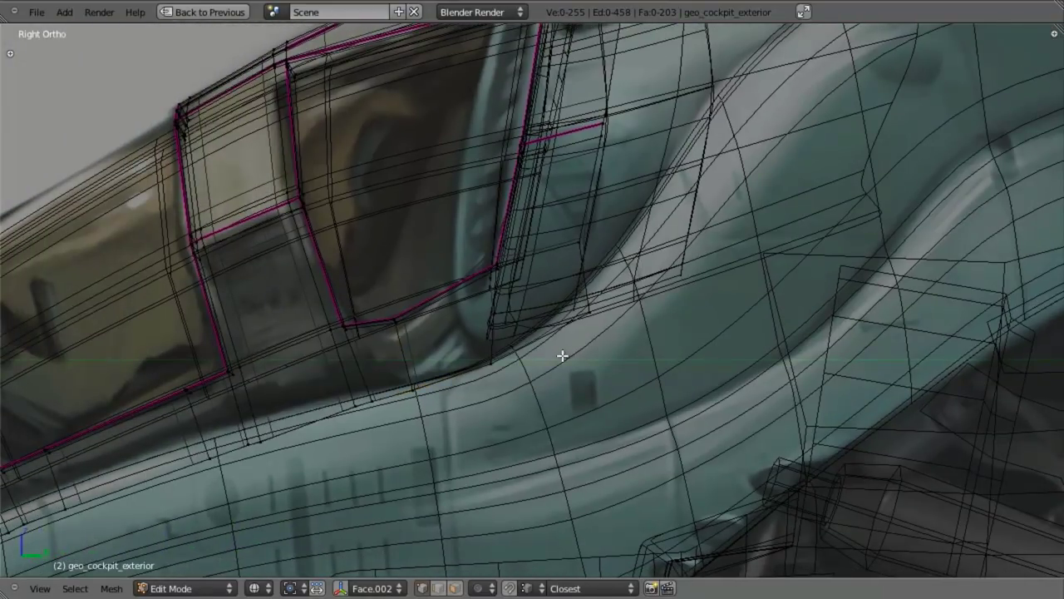
key(Tab)
key(z)
Examine the whole aircraft from the front and side, comparing the area behind the canopy with the reference drawing
scroll(509, 394, down, 5)
key(a)
scroll(498, 405, down, 2)
middle_drag(498, 406, 649, 308)
middle_drag(547, 296, 636, 293)
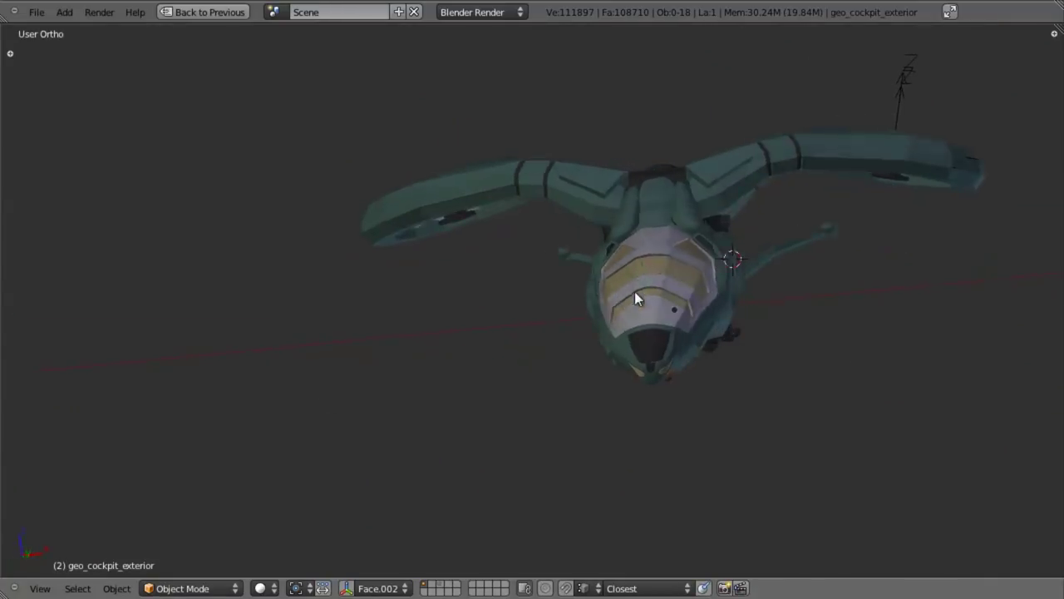
key(KP_3)
scroll(468, 251, up, 3)
shift+middle_drag(468, 251, 639, 375)
scroll(639, 375, up, 2)
scroll(638, 373, up, 1)
key(z)
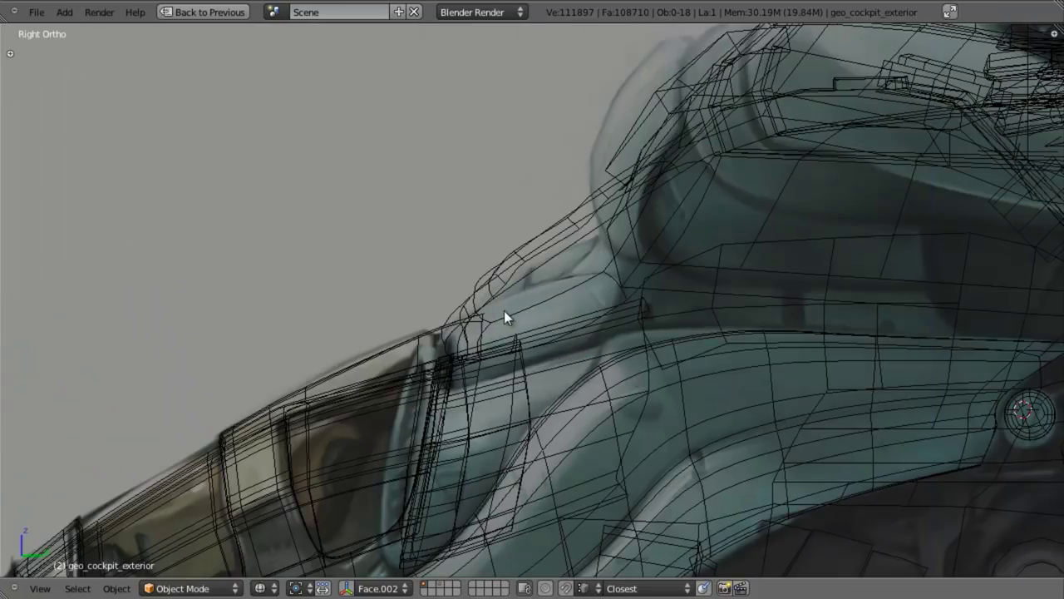
middle_drag(568, 266, 624, 289)
key(z)
mouse_move(536, 316)
middle_down()
mouse_move(556, 345)
mouse_move(624, 317)
mouse_move(559, 301)
mouse_move(589, 334)
middle_up()
scroll(625, 317, down, 4)
key(KP_3)
scroll(502, 346, up, 3)
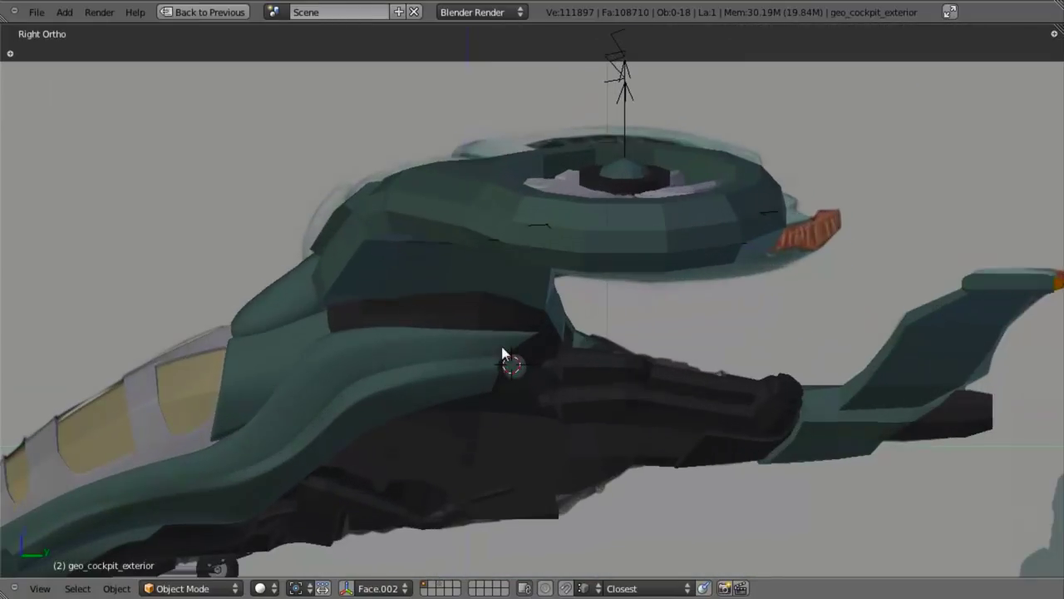
shift+middle_drag(502, 346, 608, 289)
shift+middle_drag(462, 323, 502, 316)
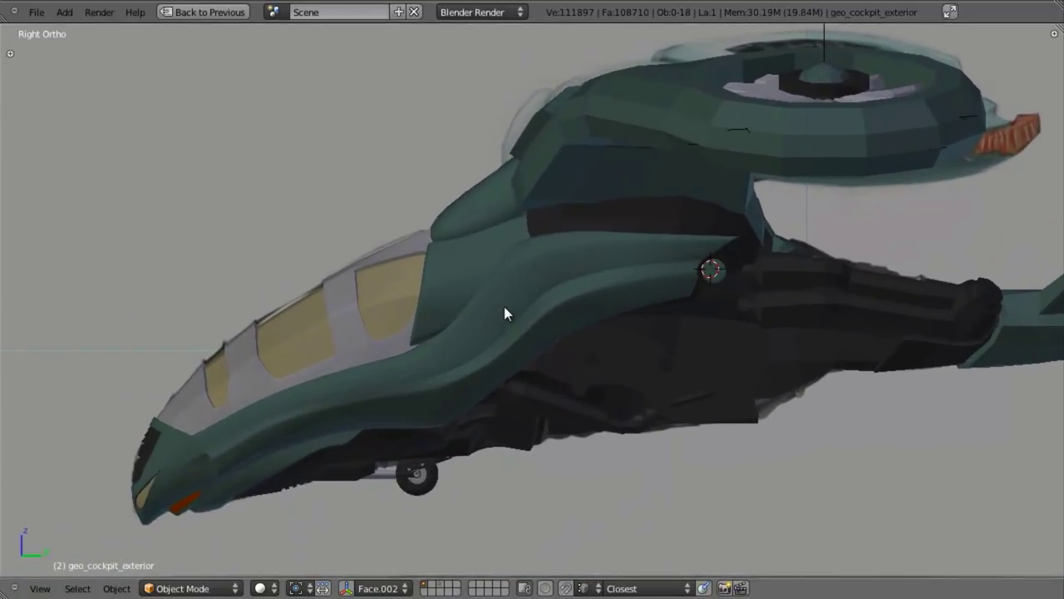
Save the file over the existing 04_01_mid_paneling.blend
key(ctrl+s)
click(503, 307)
shift+middle_drag(486, 301, 478, 295)
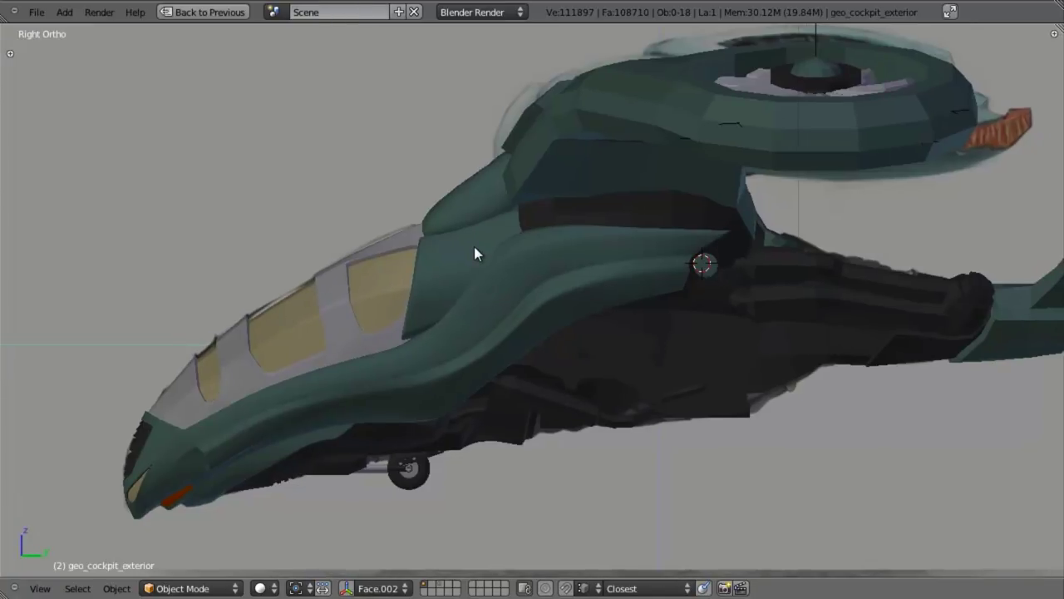
key(ctrl+s)
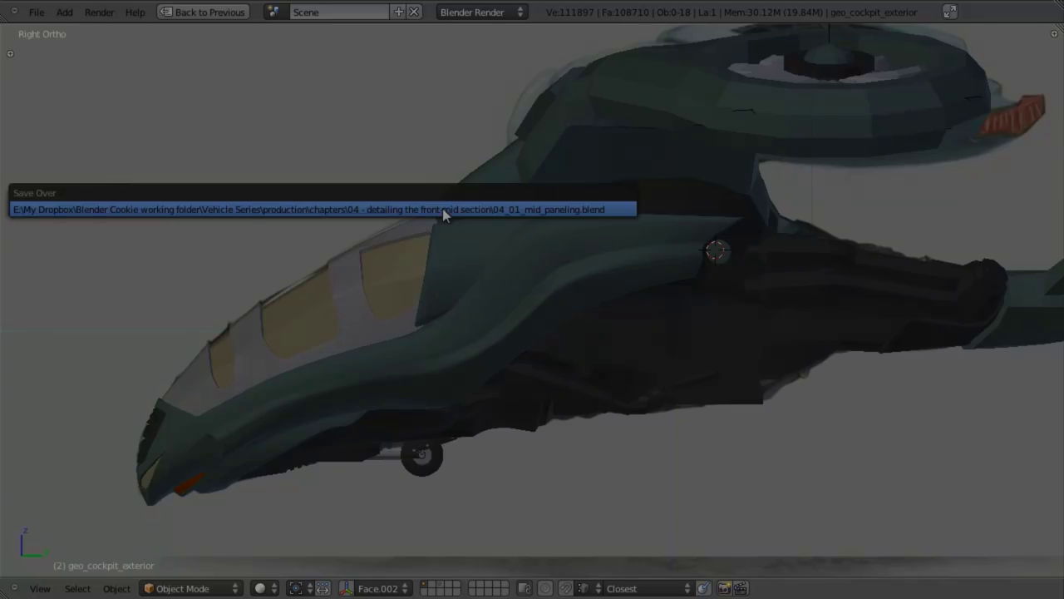
click(442, 208)
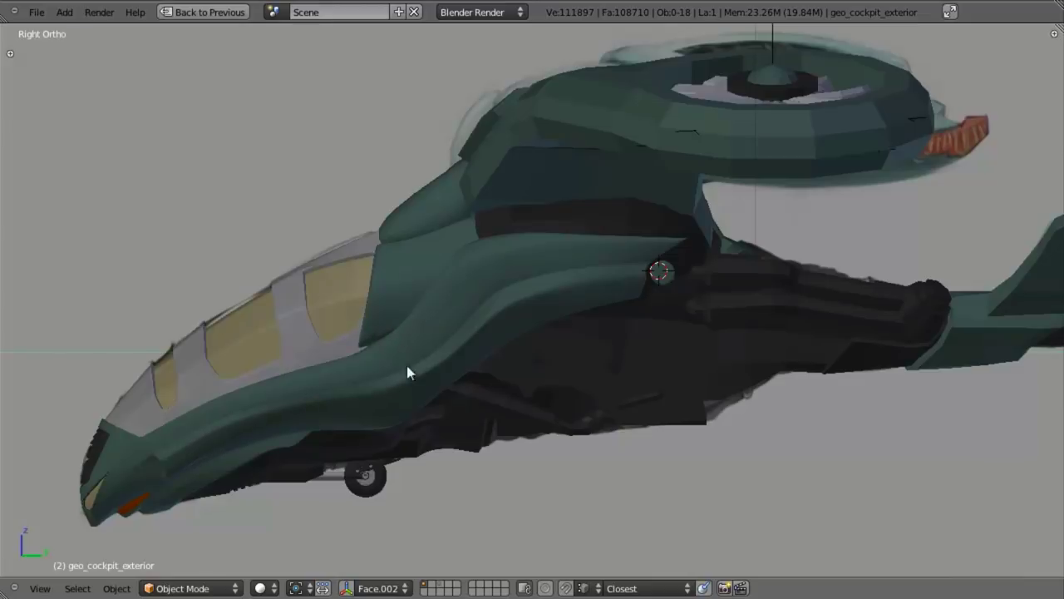
Compare the paneling behind the canopy with the side reference, in solid and wireframe shading
middle_drag(518, 222, 562, 268)
scroll(511, 287, up, 3)
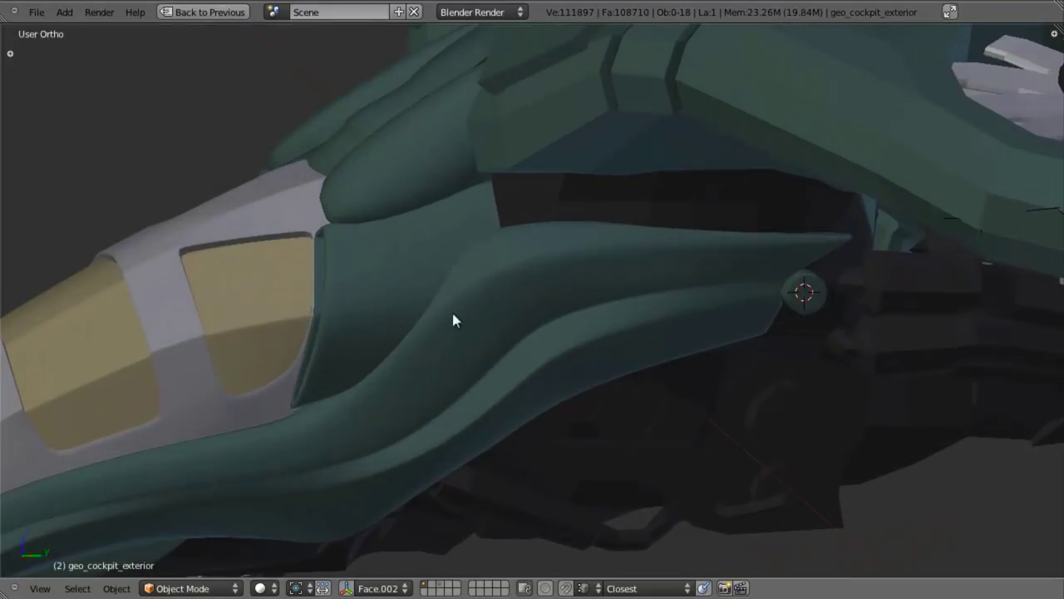
scroll(378, 434, down, 3)
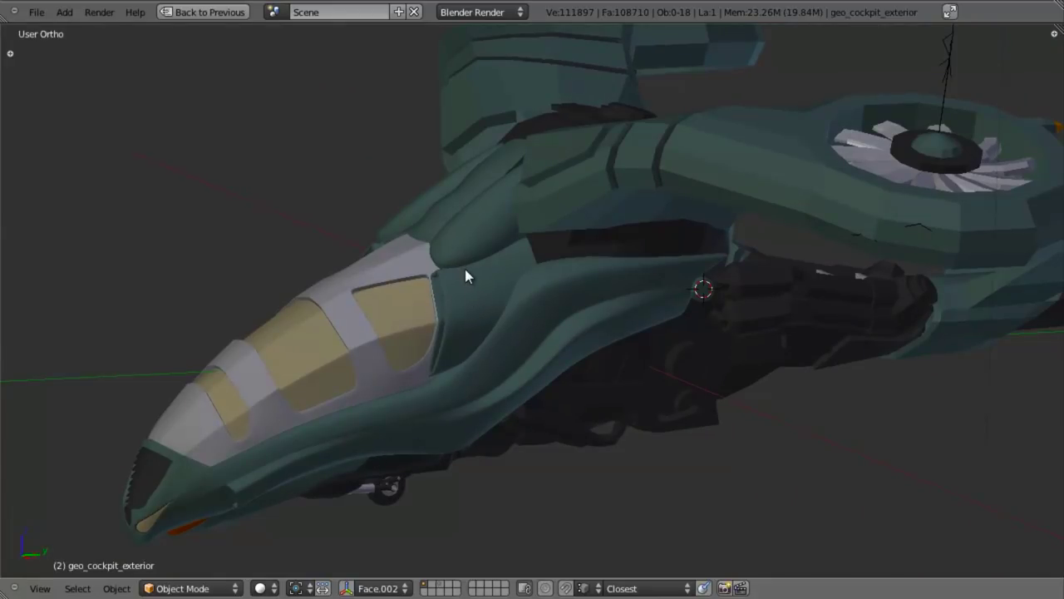
middle_drag(465, 267, 484, 327)
key(KP_3)
shift+middle_drag(509, 249, 592, 380)
key(z)
scroll(592, 380, up, 3)
shift+middle_drag(498, 308, 620, 382)
shift+middle_drag(557, 319, 578, 345)
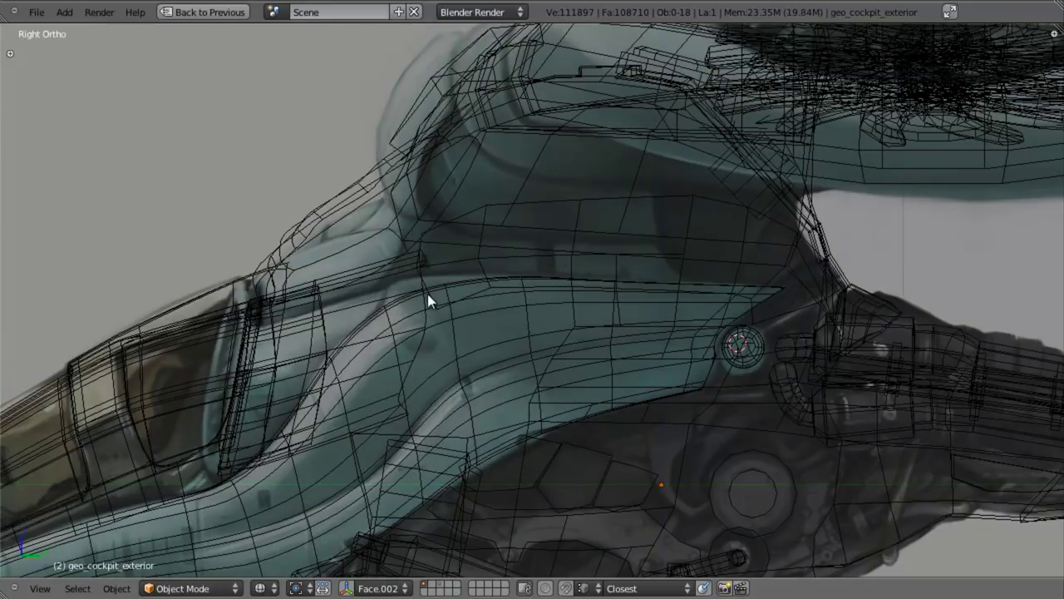
shift+middle_drag(367, 319, 543, 306)
scroll(543, 306, up, 3)
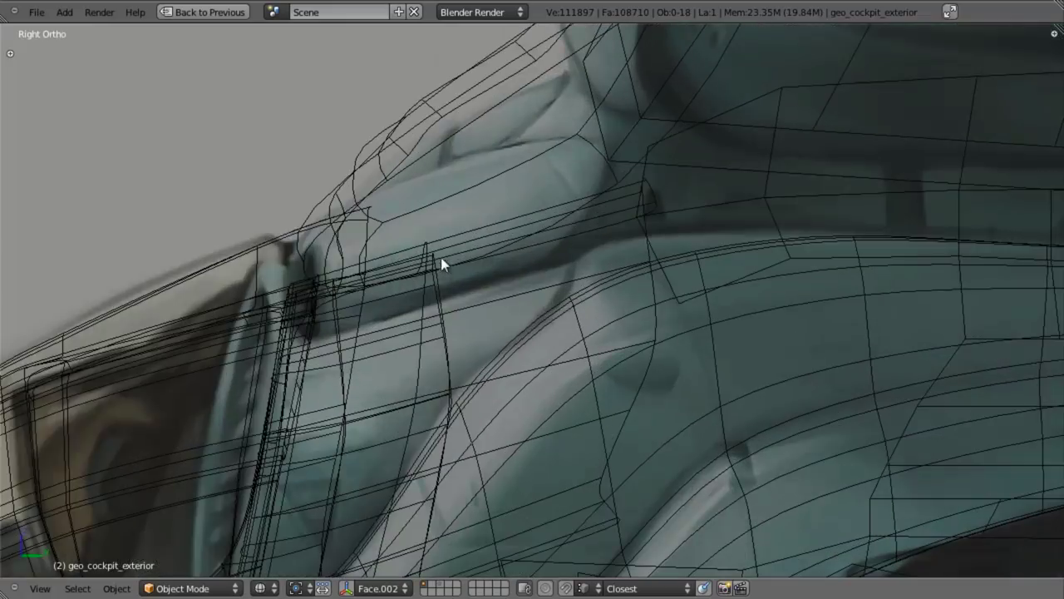
Open the front body panel in Edit Mode and compare its rim and rounded upper sections with the front and side references
right_click(402, 211)
scroll(427, 258, down, 3)
key(Tab)
scroll(498, 303, up, 3)
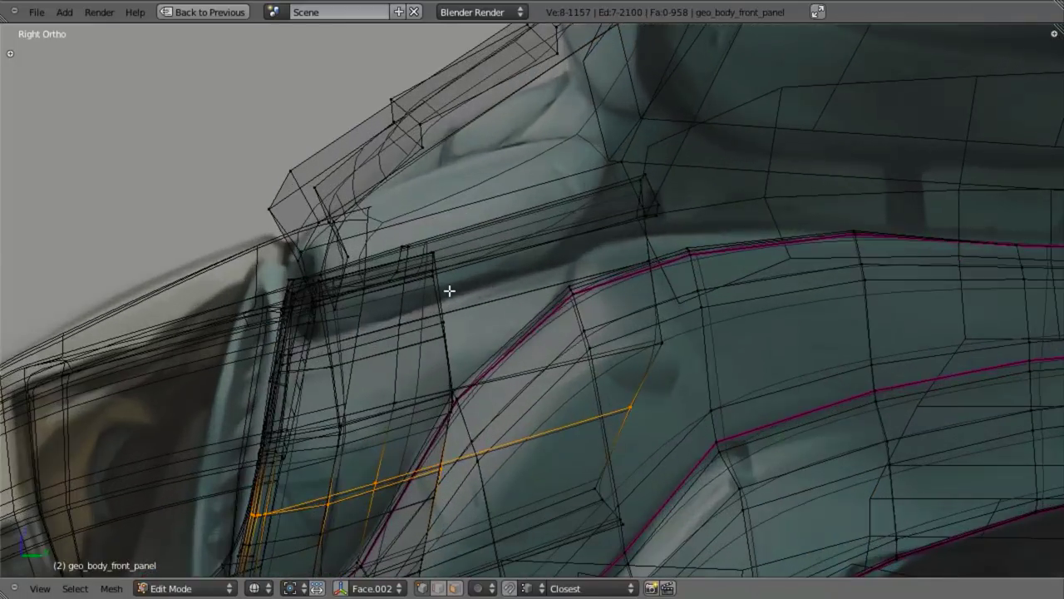
key(z)
key(z)
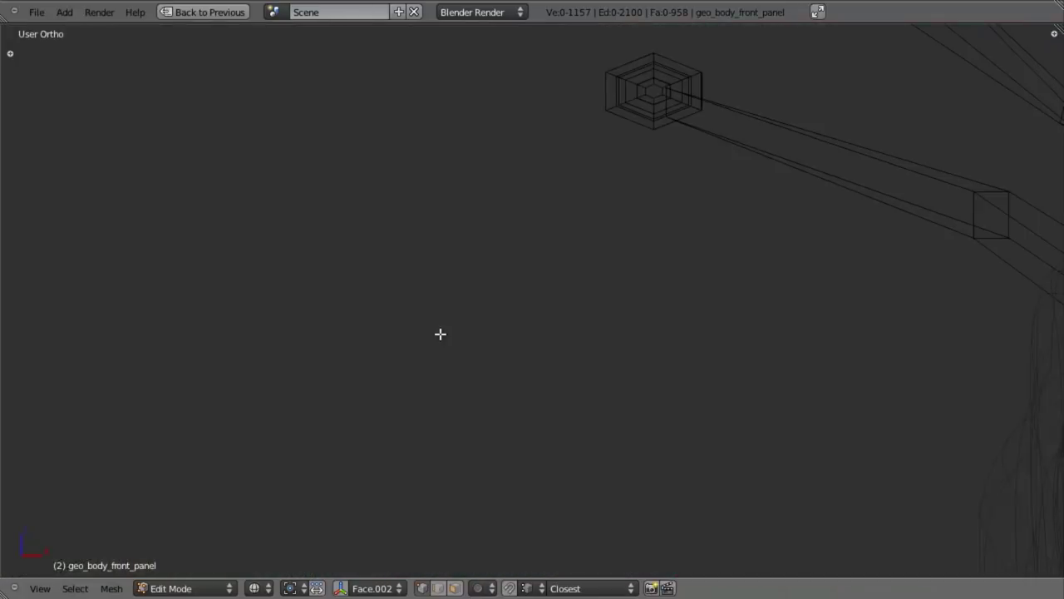
key(KP_1)
scroll(723, 384, down, 4)
mouse_move(686, 352)
shift+middle_down()
mouse_move(342, 420)
mouse_move(135, 433)
shift+middle_up()
scroll(434, 404, up, 3)
key(z)
key(z)
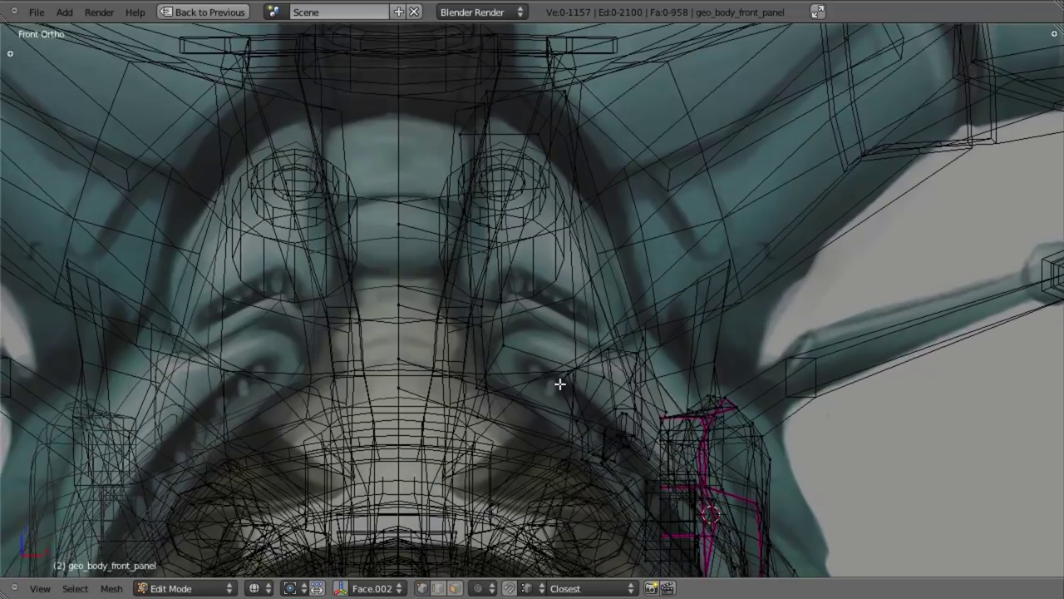
key(KP_3)
key(z)
scroll(507, 391, down, 2)
middle_drag(492, 309, 632, 318)
key(KP_1)
scroll(555, 378, up, 1)
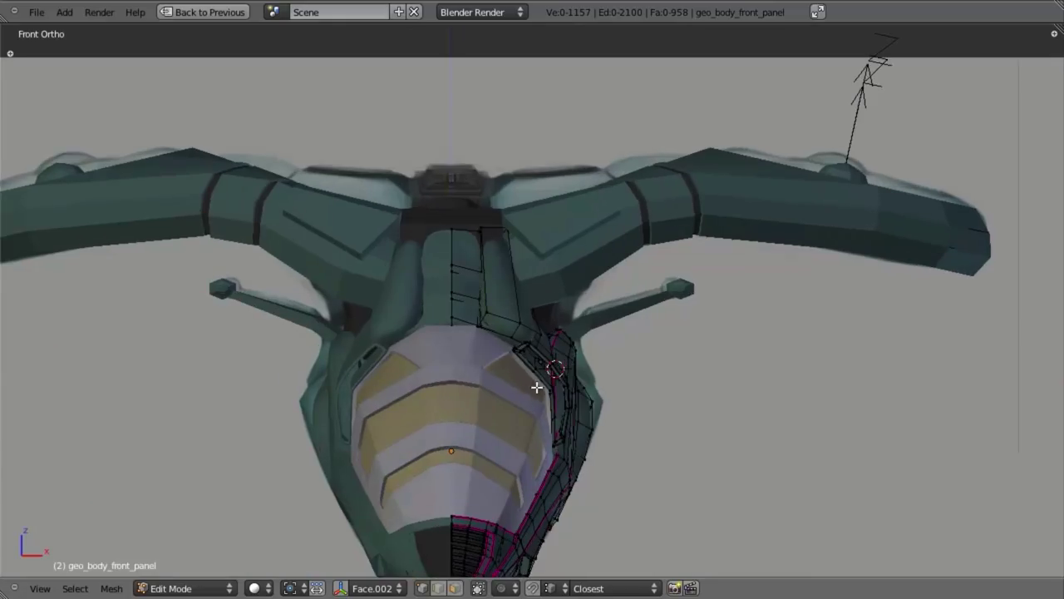
scroll(536, 388, up, 5)
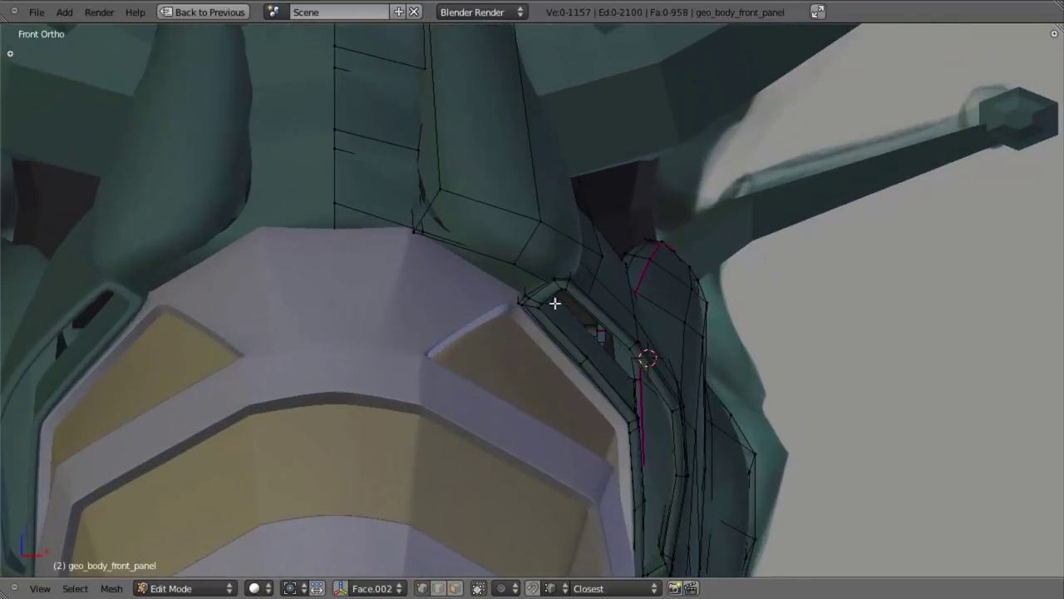
scroll(520, 280, down, 4)
key(z)
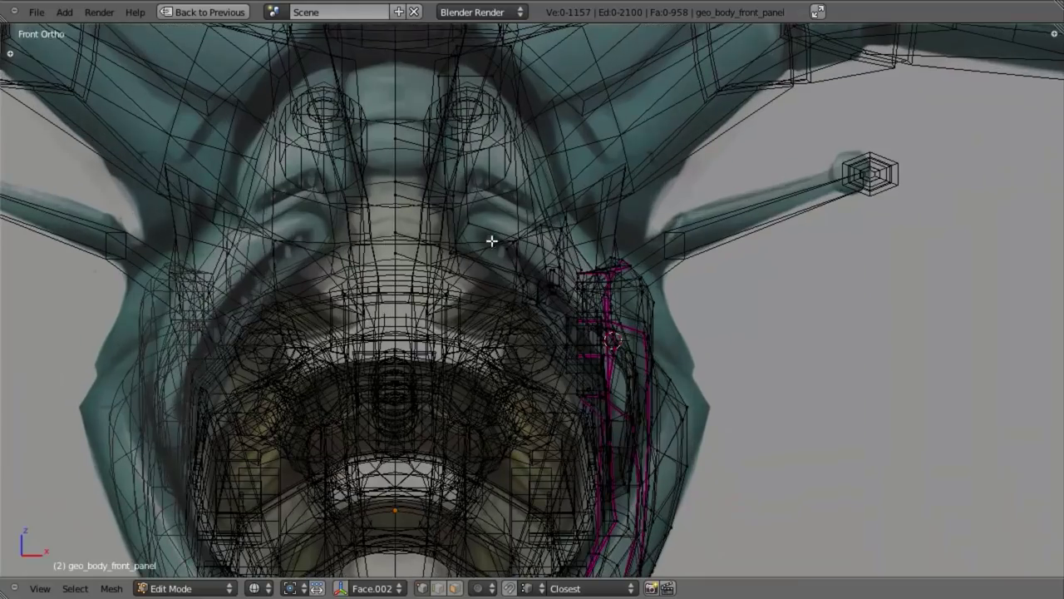
key(z)
mouse_move(557, 215)
middle_down()
mouse_move(554, 245)
mouse_move(520, 249)
mouse_move(553, 254)
mouse_move(569, 238)
mouse_move(506, 242)
mouse_move(491, 263)
middle_up()
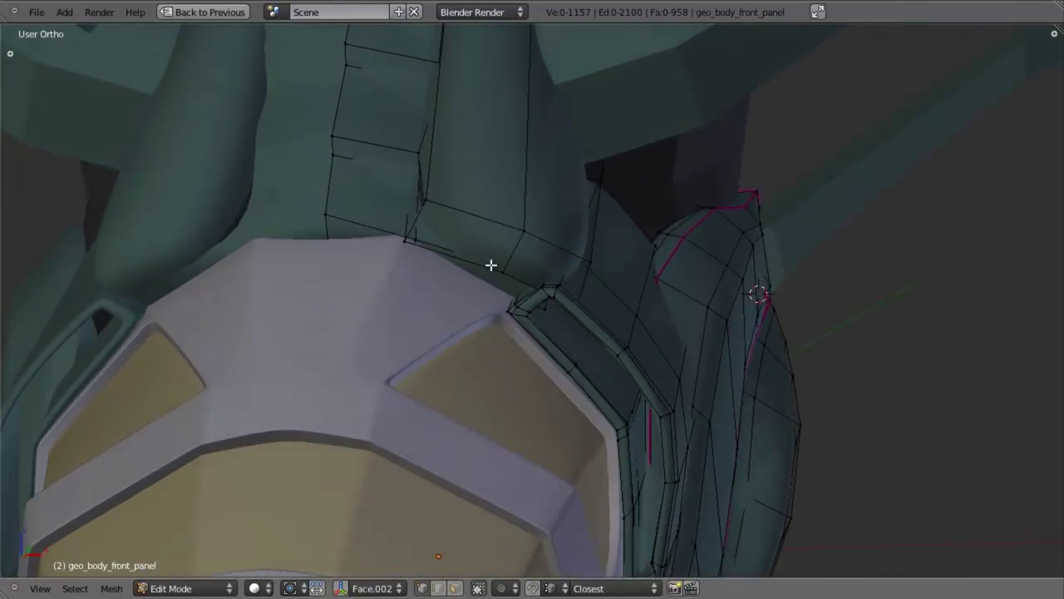
Add an edge loop across the panel's rounded upper section behind the canopy and slide it close to the front end
key(KP_3)
key(z)
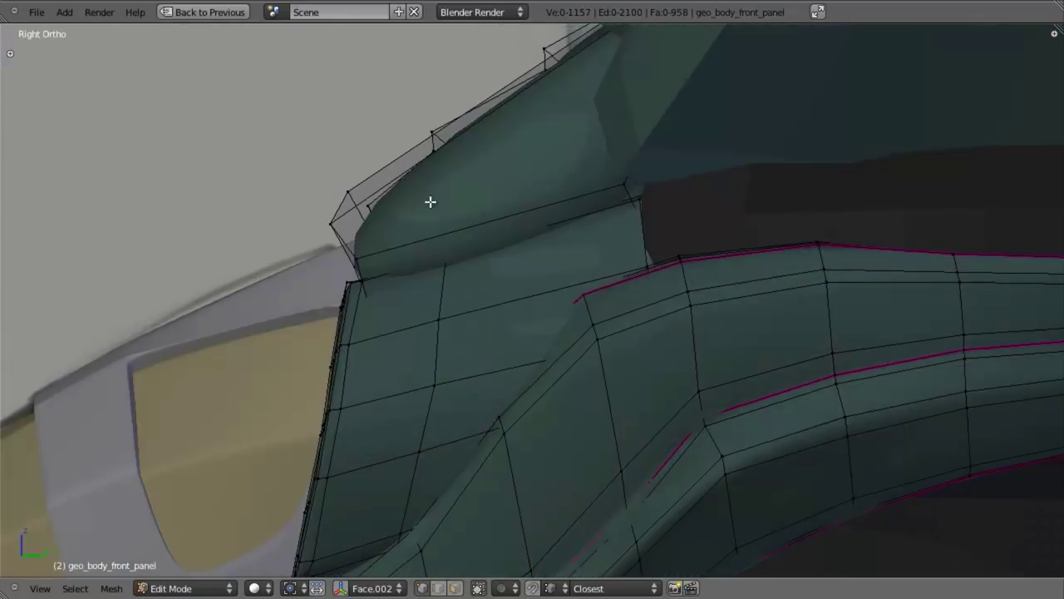
key(ctrl+r)
click(427, 218)
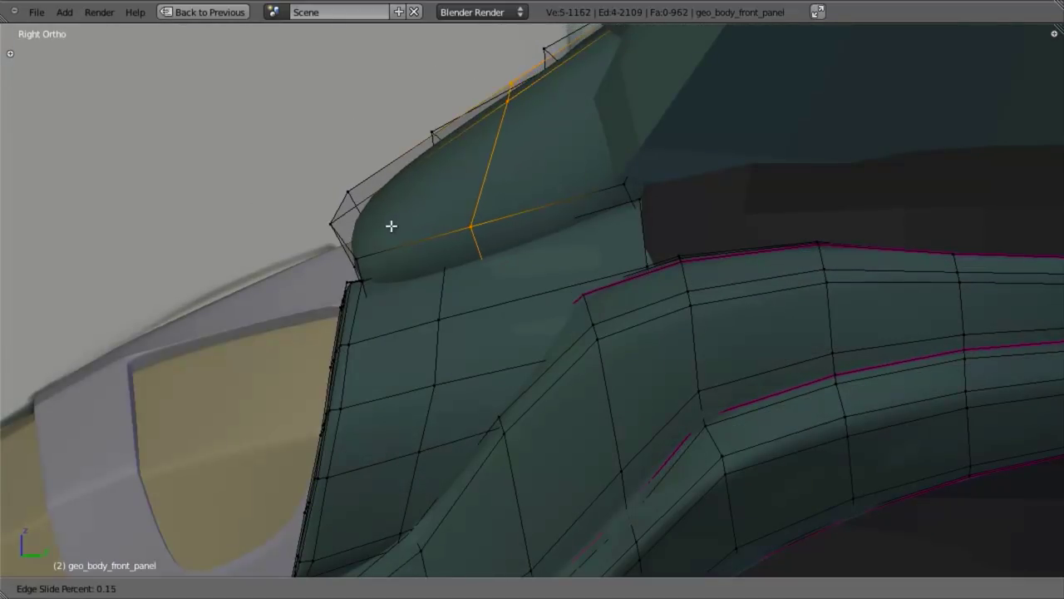
click(222, 261)
middle_drag(229, 270, 454, 304)
key(KP_1)
key(z)
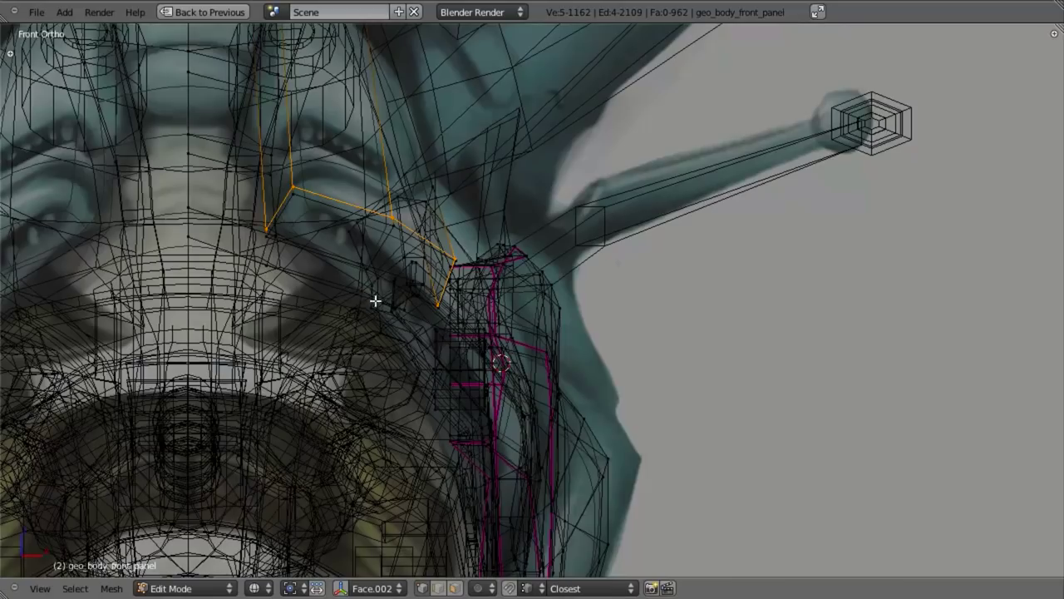
shift+middle_drag(366, 289, 408, 327)
scroll(411, 327, up, 3)
key(z)
key(a)
Extrude the three lower front vertices of the rounded section about 0.02 backward and merge the outer one with the adjoining panel vertex
key(z)
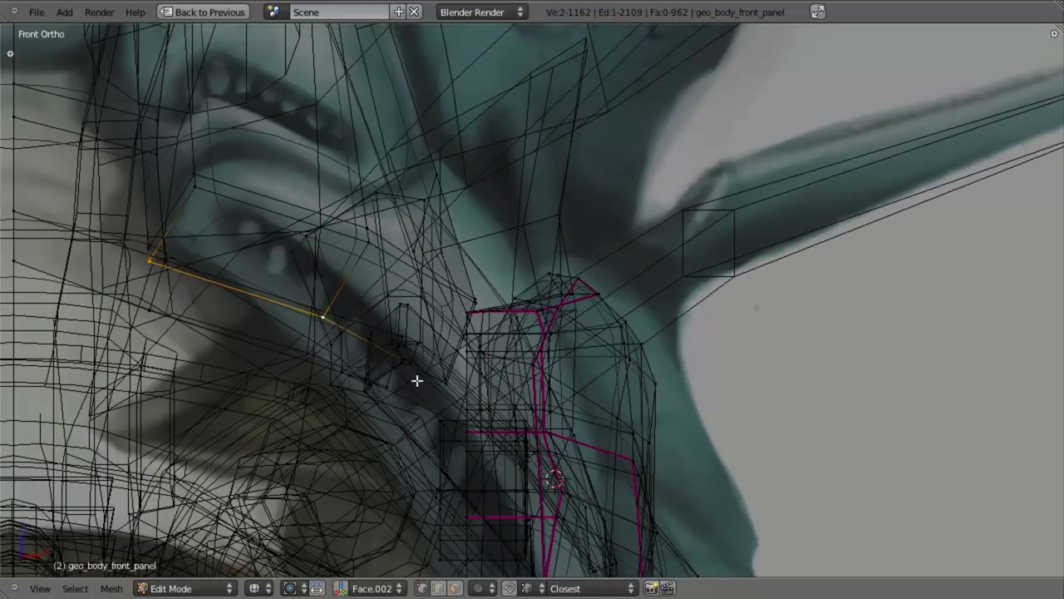
shift+right_click(445, 389)
middle_drag(432, 319, 319, 354)
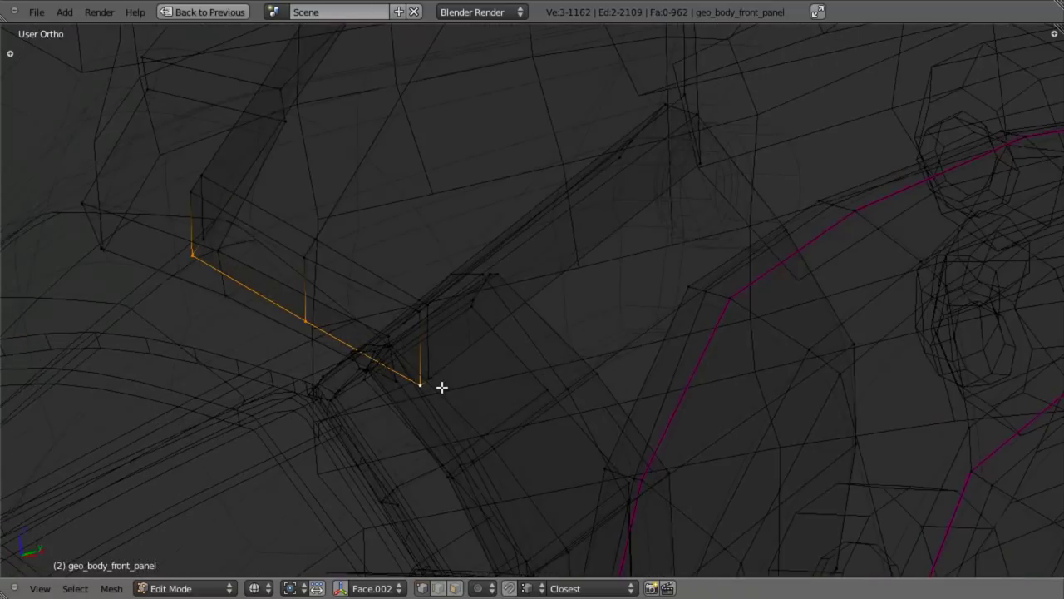
key(e)
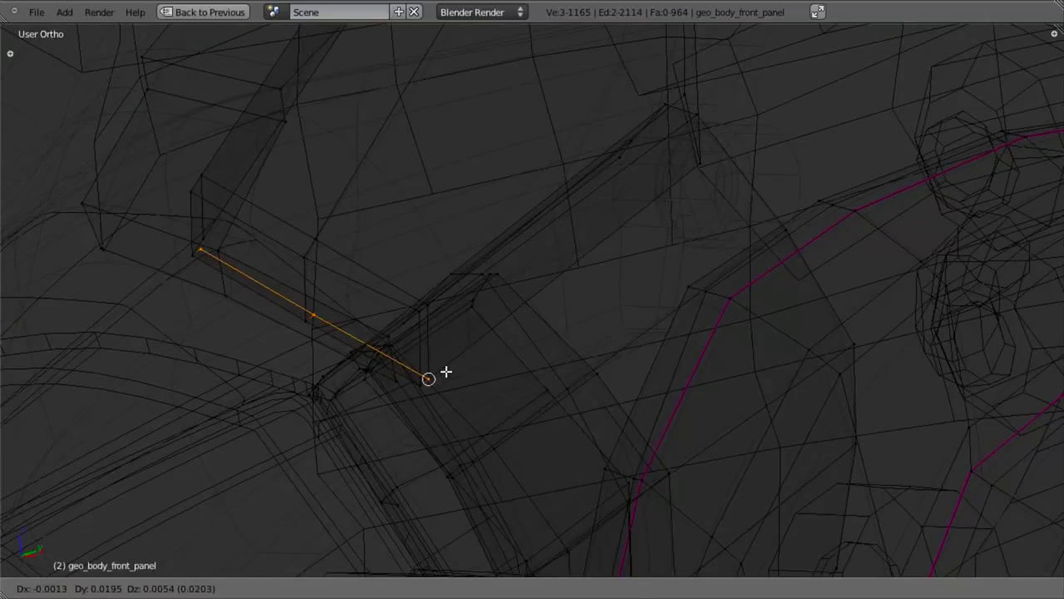
click(445, 370)
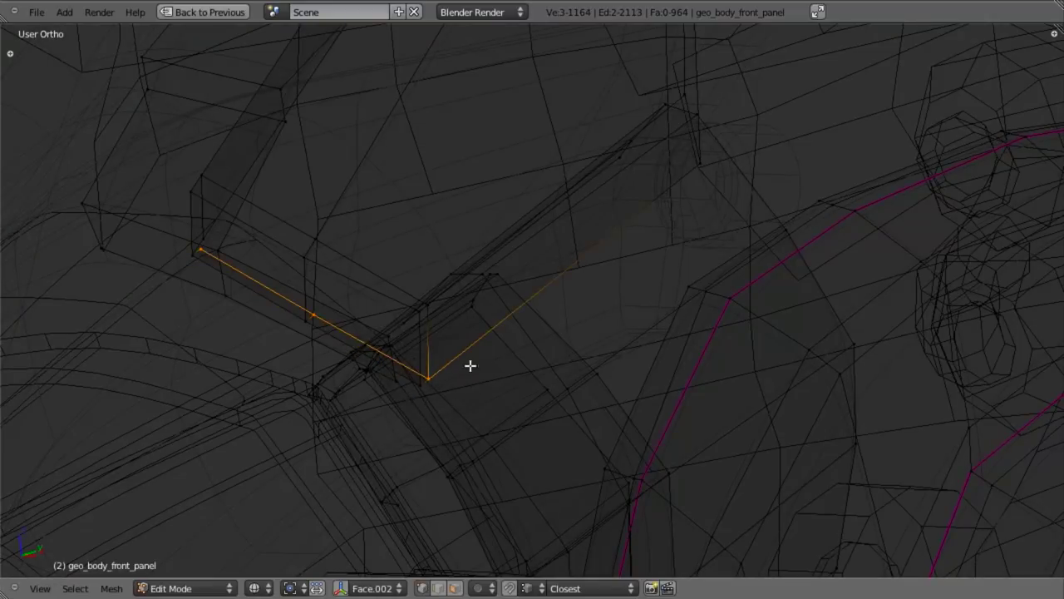
Enable AutoMerge Editing and merge the extruded edge's inner vertex onto the neighbouring panel vertex
key(a)
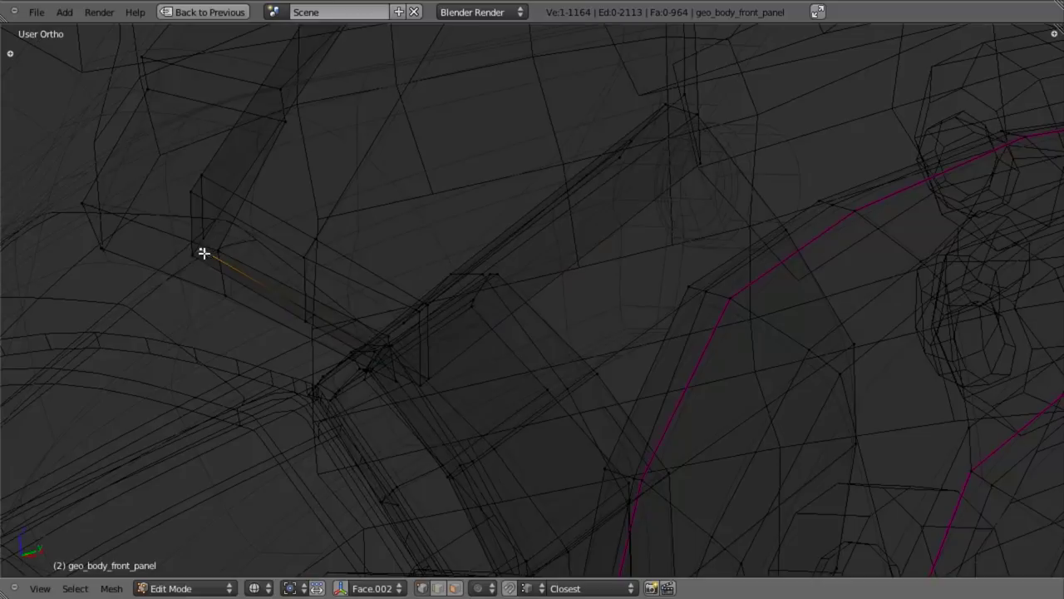
click(111, 588)
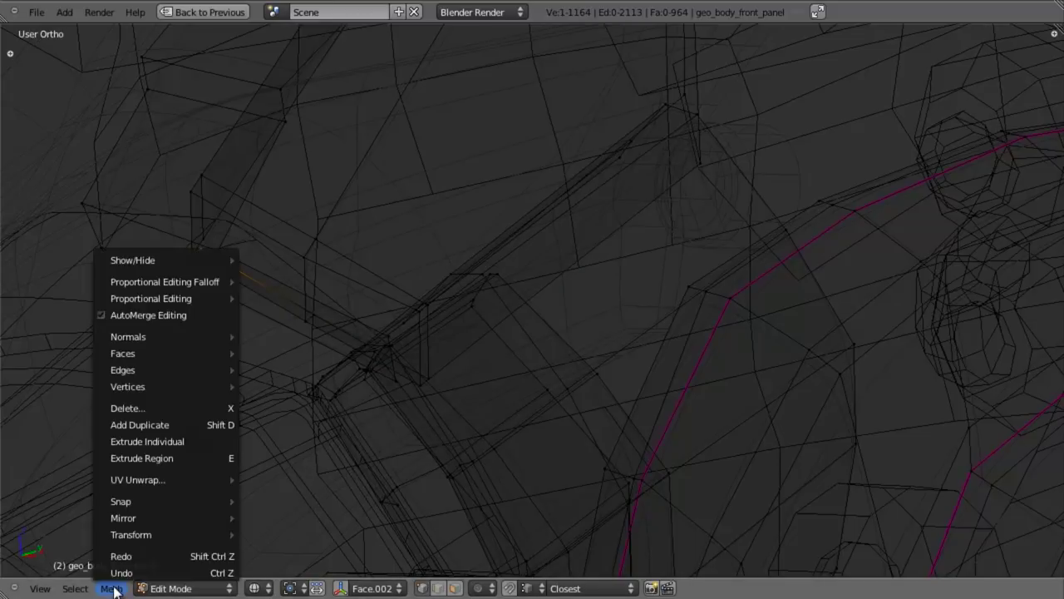
click(152, 314)
key(g)
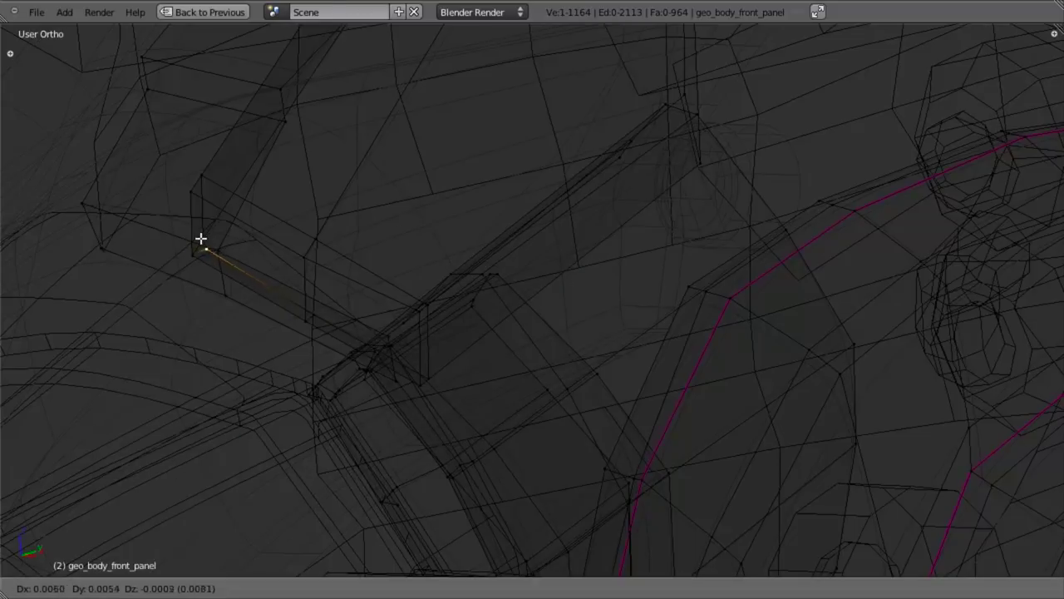
click(199, 238)
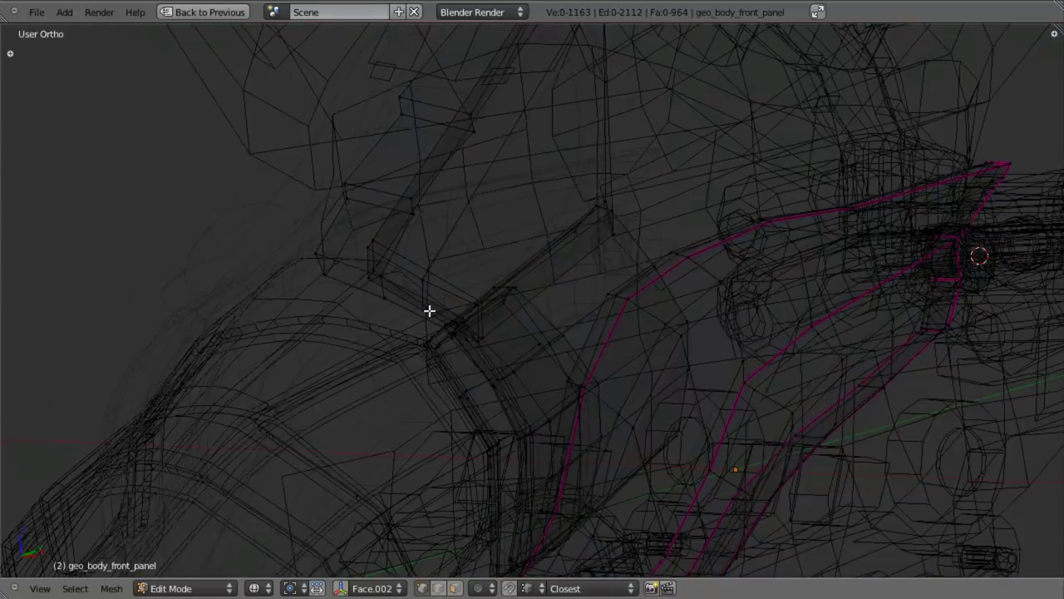
Move the extruded edge's middle vertex along the Y axis and check the rounded section from the front
key(g)
key(y)
click(425, 305)
key(z)
middle_drag(426, 305, 458, 318)
scroll(499, 283, up, 3)
right_click(461, 340)
key(KP_1)
key(z)
scroll(463, 346, up, 5)
key(z)
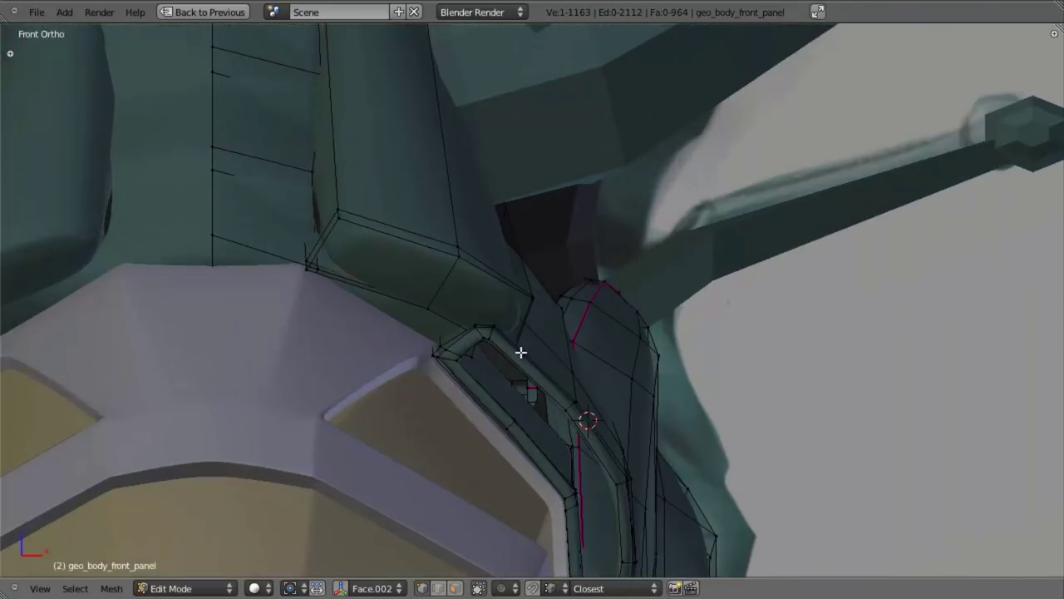
scroll(468, 333, up, 1)
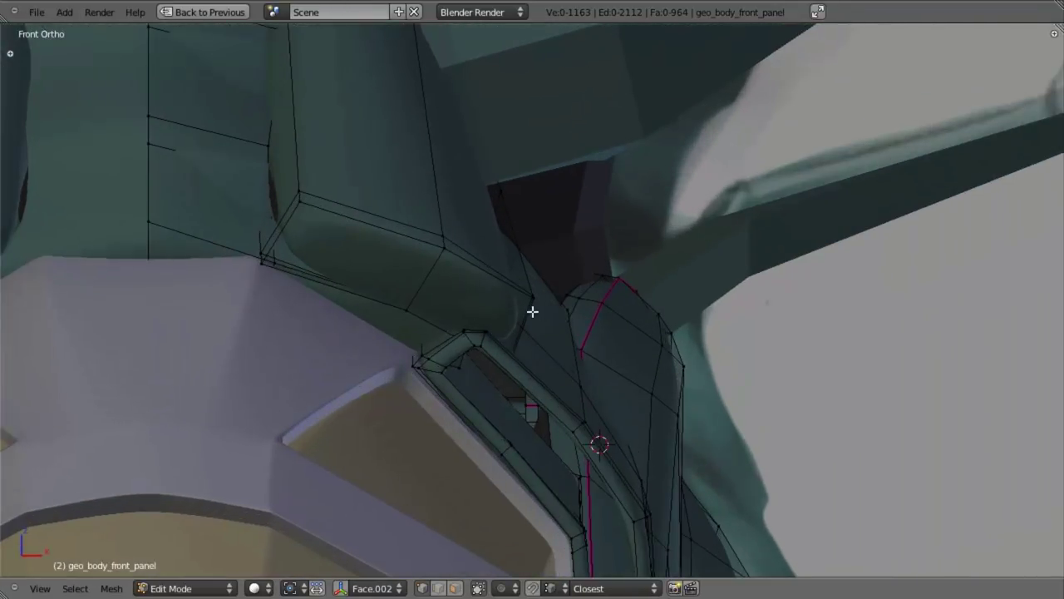
Rotate the middle front vertices of the rounded section about 12 degrees and reposition them toward the cockpit frame in the front view
key(z)
key(z)
key(z)
shift+right_click(403, 297)
key(z)
shift+right_click(444, 227)
key(r)
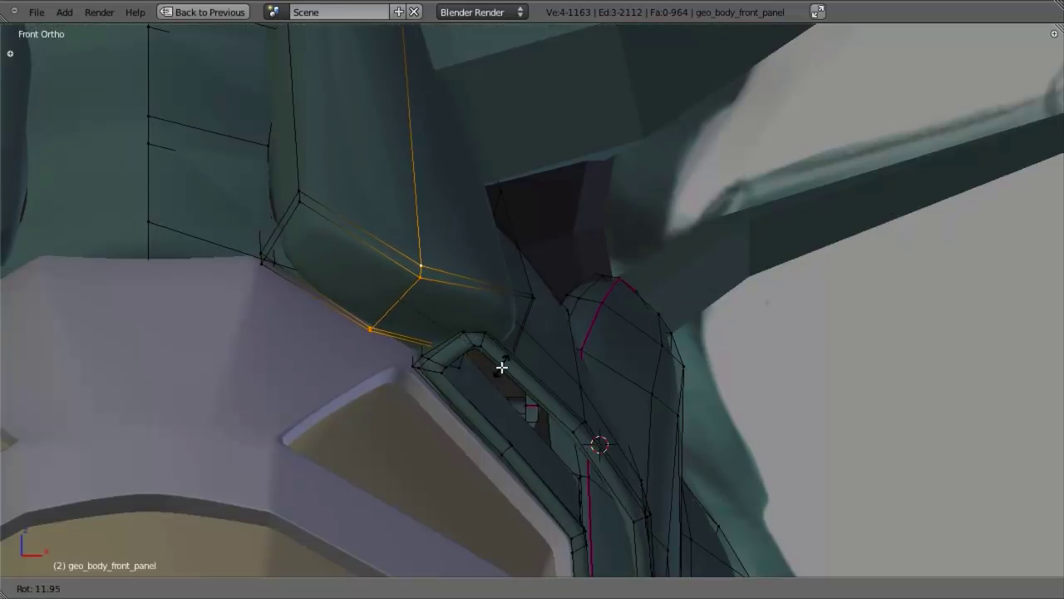
click(502, 364)
key(g)
click(503, 360)
key(a)
alt+right_click(476, 288)
key(g)
key(g)
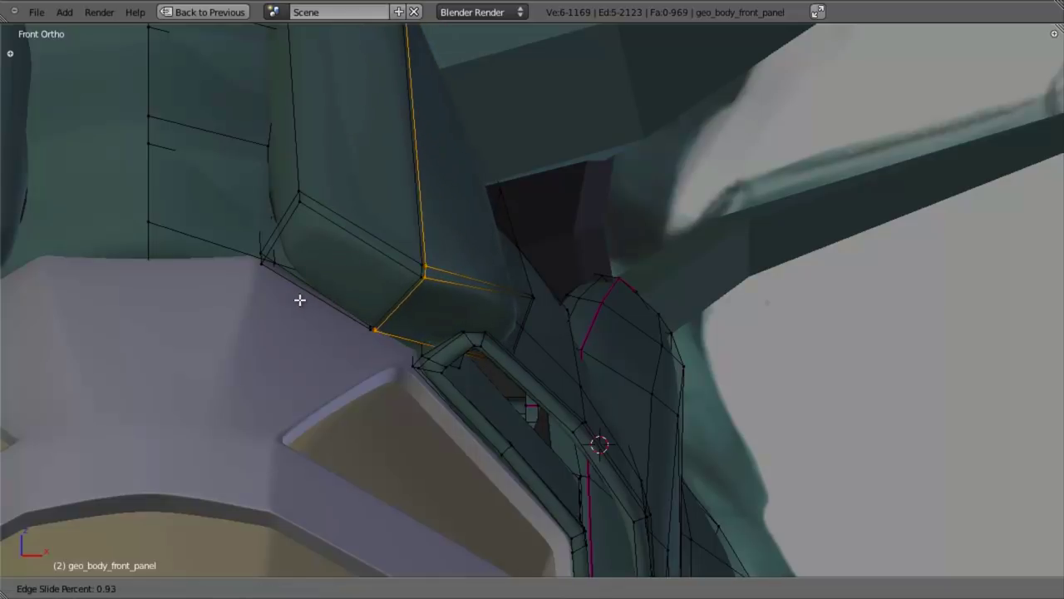
click(288, 297)
key(g)
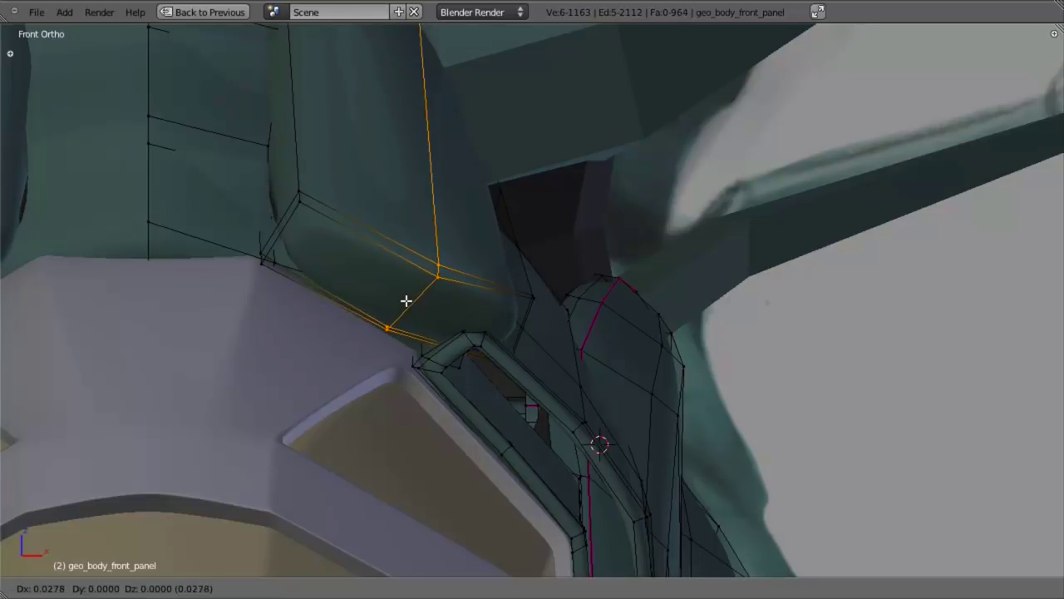
right_click(407, 301)
Add an edge loop along the outer half of the rounded section and move it slightly outward in the front view
key(a)
key(ctrl+r)
click(470, 283)
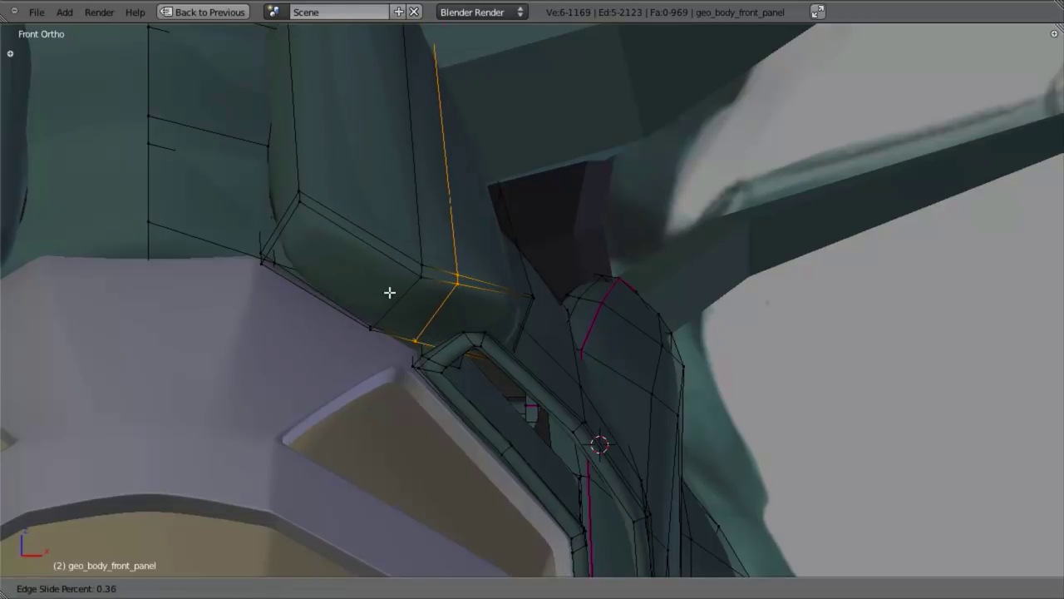
click(449, 325)
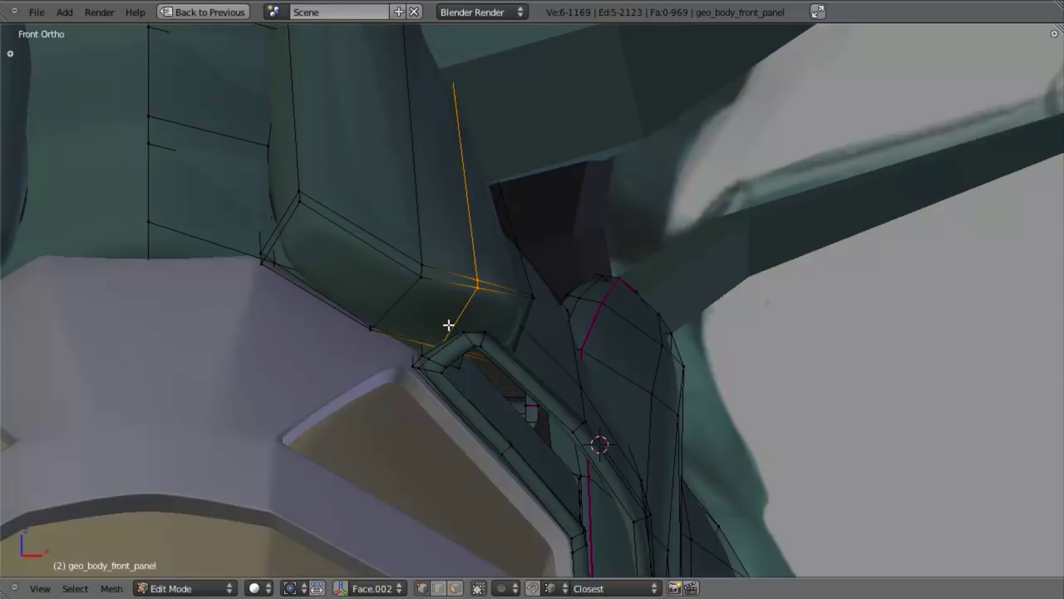
key(z)
key(z)
key(z)
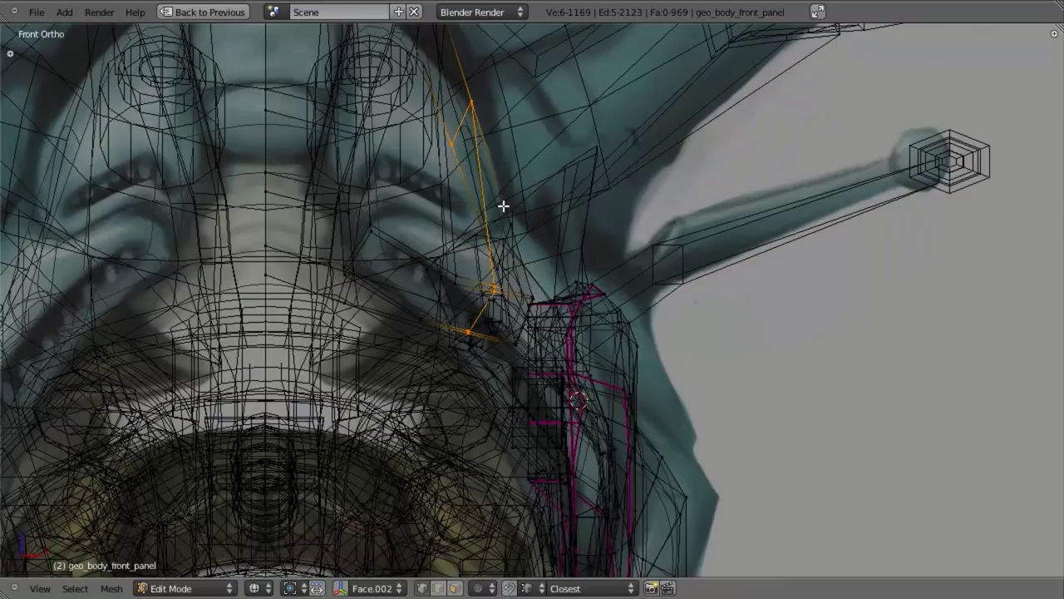
key(g)
click(506, 203)
Move only the added loop's four front vertices about 0.04 outward in X and 0.03 up in Z
key(b)
middle_drag(514, 80, 372, 224)
key(z)
scroll(467, 286, up, 4)
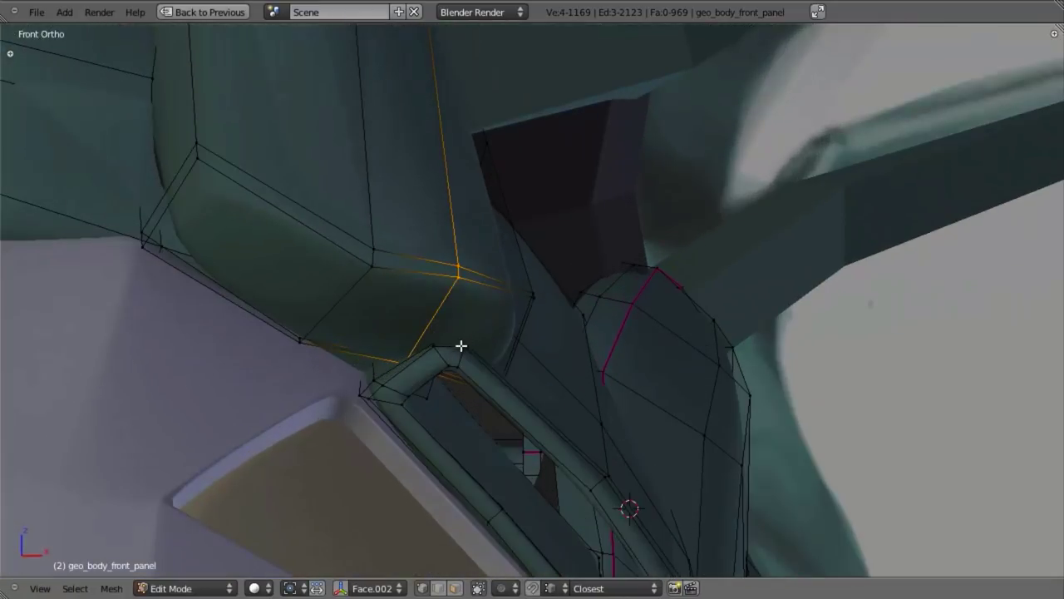
key(g)
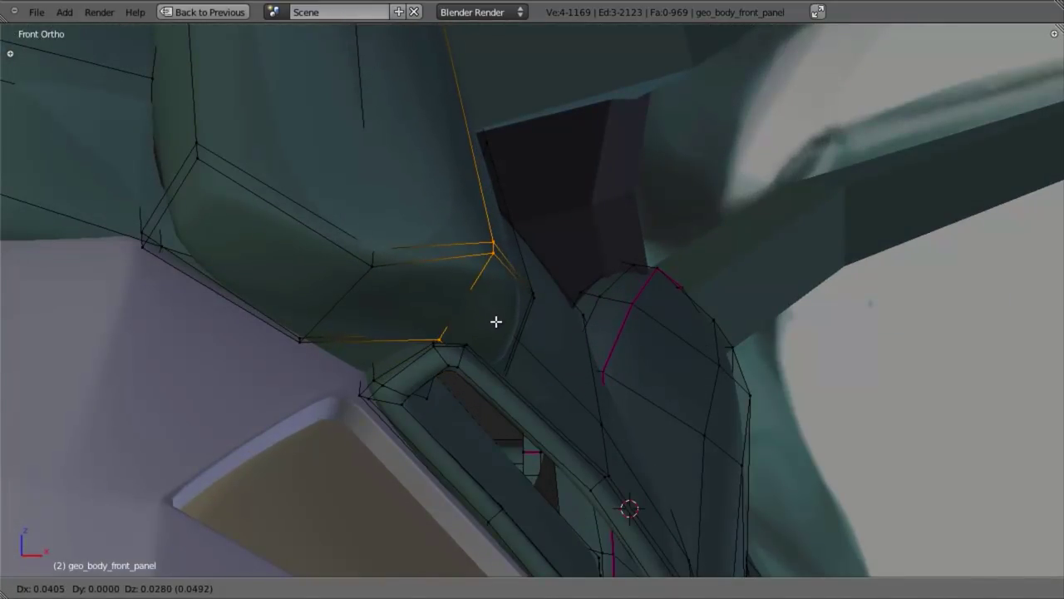
click(497, 322)
Reposition and rotate the loop's four front vertices in the side view to follow the rounded section's front end
key(KP_3)
key(z)
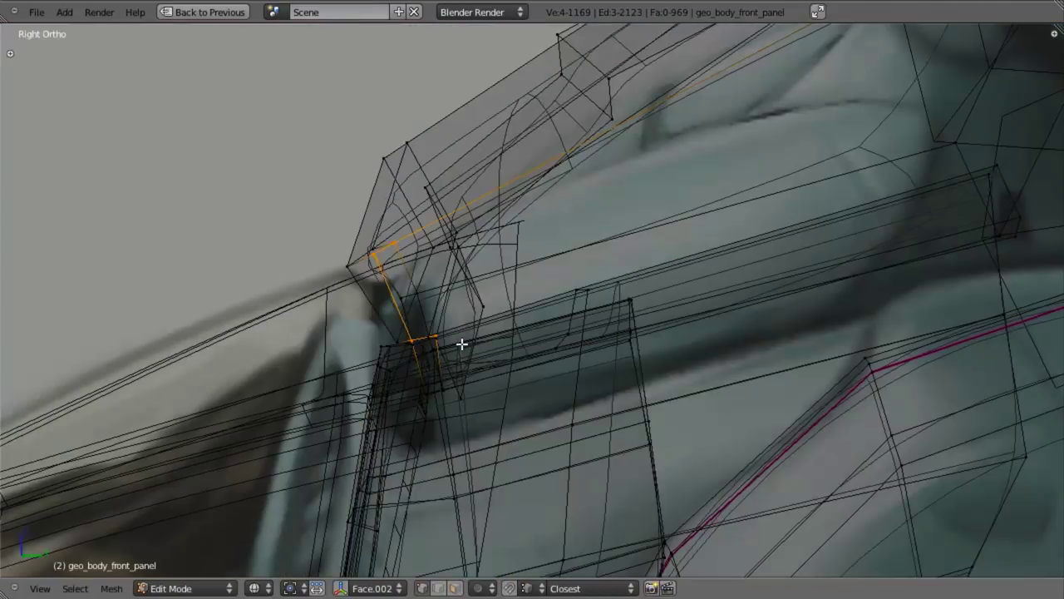
key(g)
click(439, 351)
key(z)
key(r)
click(533, 339)
key(g)
click(533, 337)
middle_drag(409, 366, 637, 233)
middle_drag(485, 332, 366, 340)
Add a second edge loop between the middle and outer loops of the rounded section and push it along its normals
key(a)
key(ctrl+r)
click(342, 286)
click(344, 285)
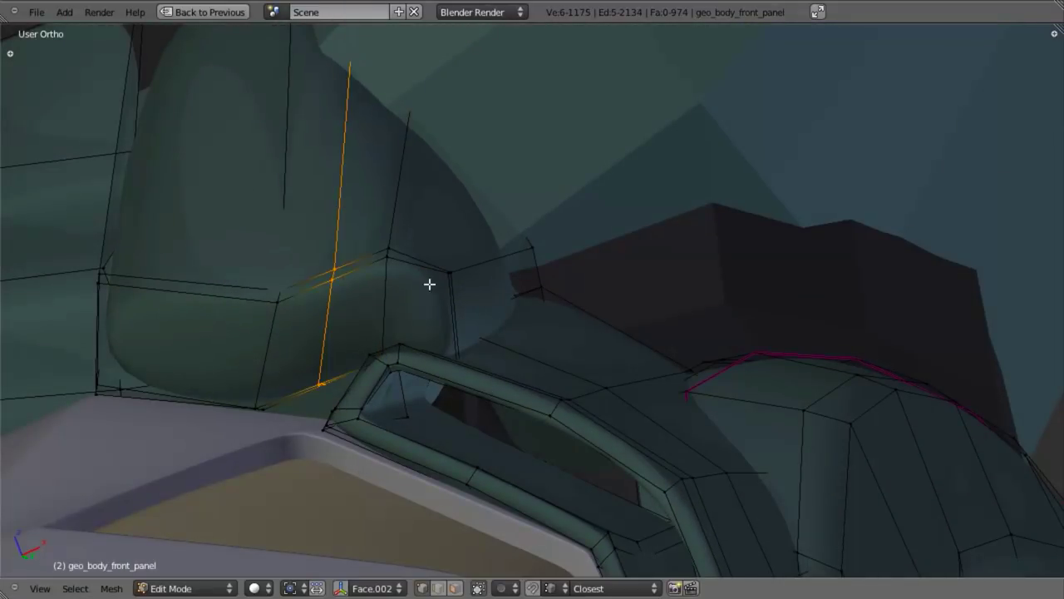
key(alt+s)
click(461, 289)
Move the second loop's four front vertices down toward the corner of the cockpit frame in the front view
key(z)
scroll(433, 245, down, 4)
key(b)
middle_drag(420, 230, 560, 105)
key(z)
scroll(468, 271, up, 3)
key(KP_1)
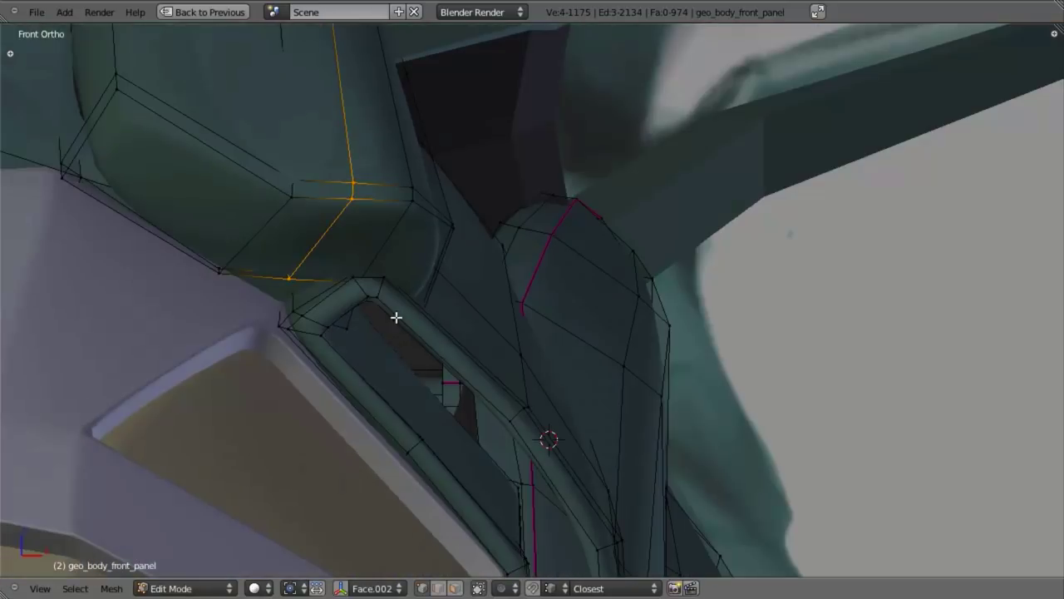
key(g)
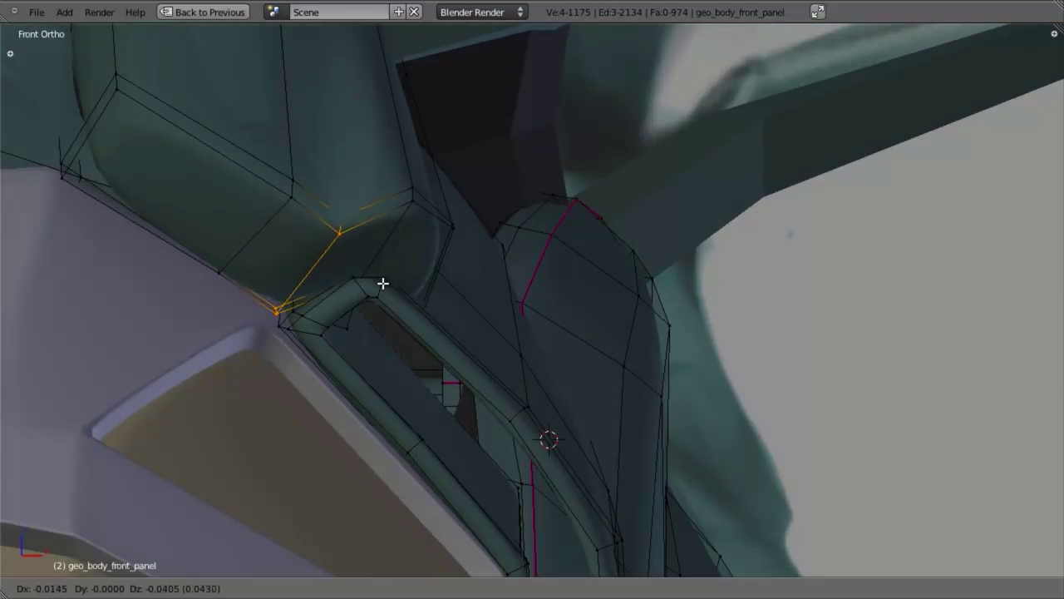
click(393, 277)
Shift the second loop's front vertices about 0.015 in Y and 0.011 in Z in the side view
key(KP_3)
key(z)
key(z)
key(g)
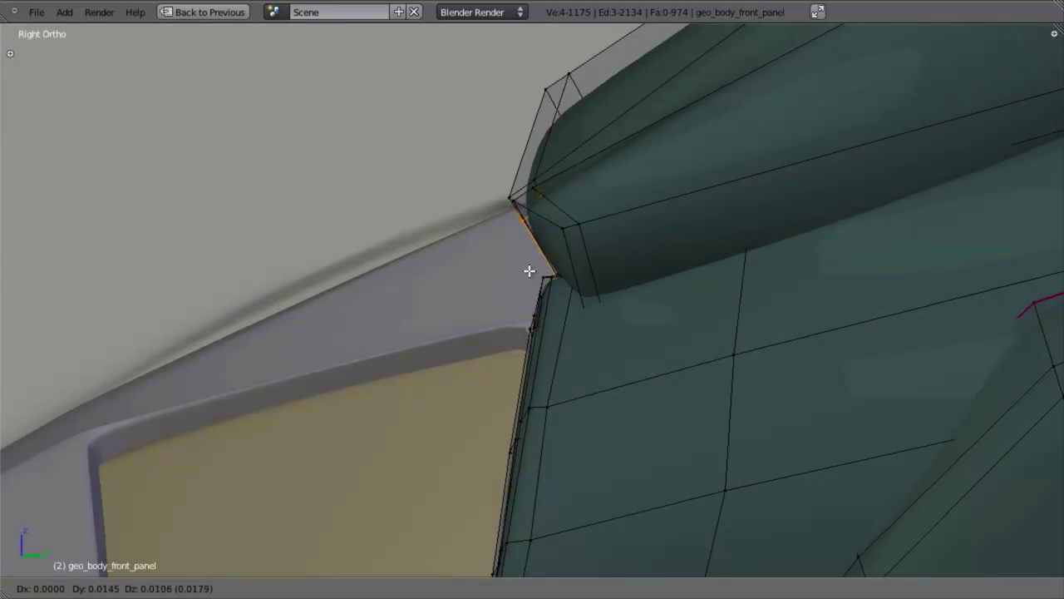
click(530, 271)
key(KP_1)
key(a)
key(Tab)
key(KP_3)
key(Tab)
key(a)
key(a)
Rotate and reposition the four vertices at the outer front corner of the rounded section in the side view
right_click(563, 231)
shift+right_click(579, 220)
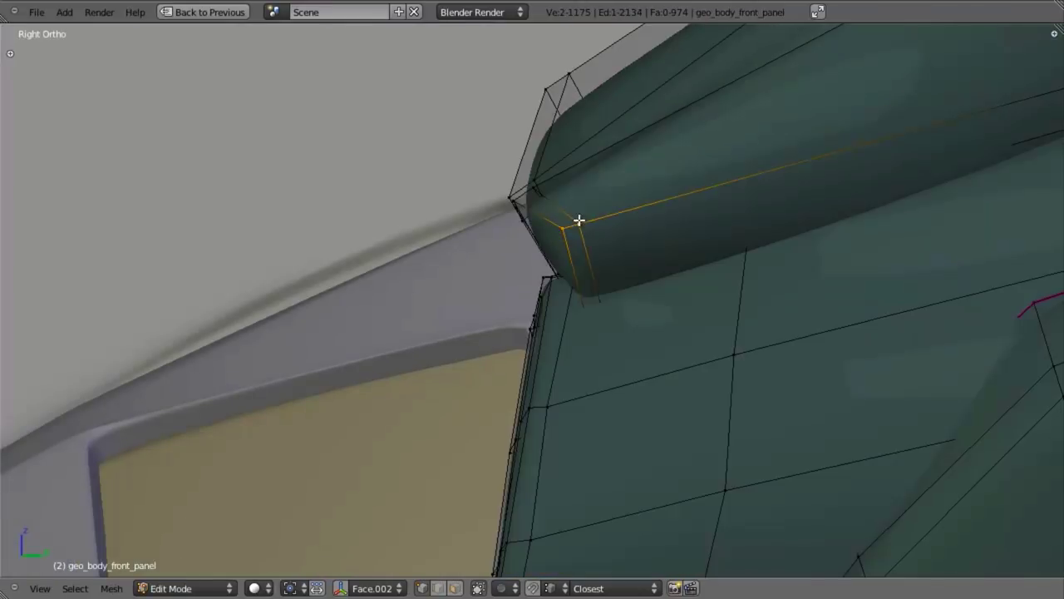
key(z)
shift+right_click(604, 314)
shift+right_click(585, 319)
key(z)
key(g)
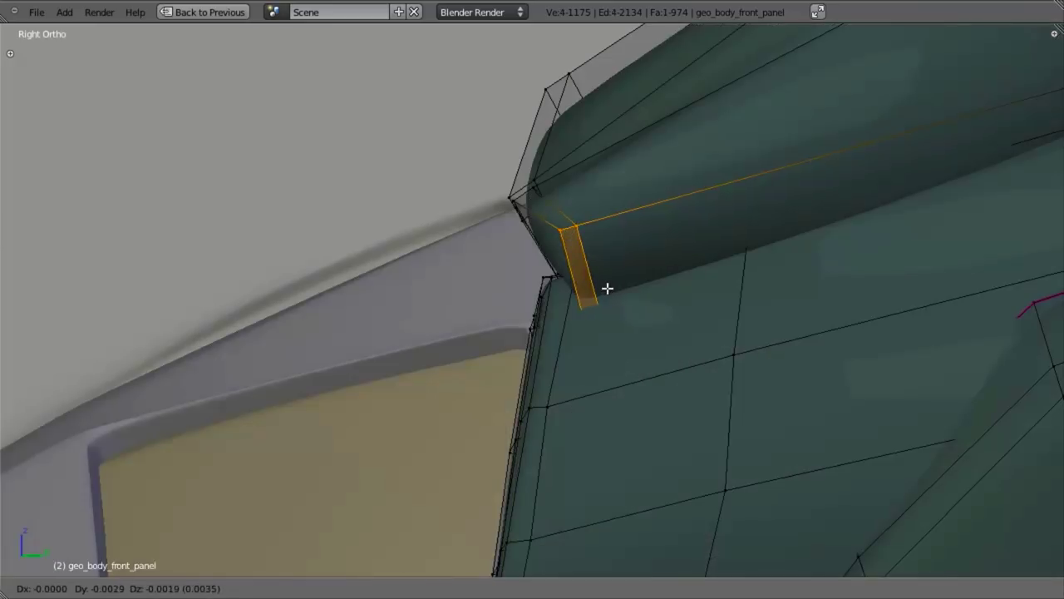
click(577, 297)
key(r)
click(623, 290)
key(g)
click(633, 282)
Adjust the position of the rear vertices on the rounded section's outer edge in the side view
scroll(706, 296, down, 4)
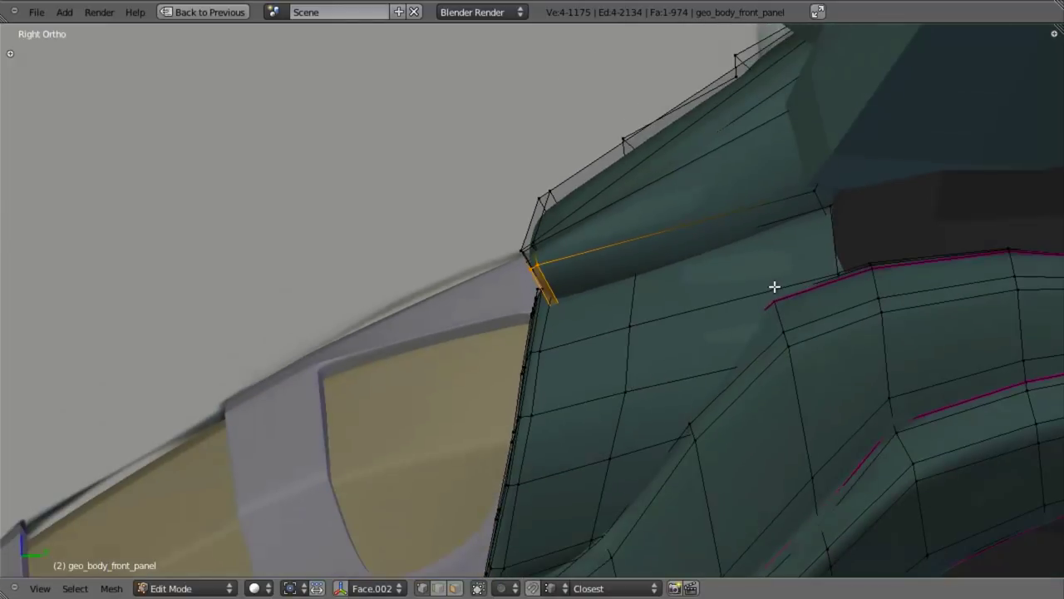
key(z)
right_click(814, 196)
key(g)
click(824, 239)
key(z)
key(g)
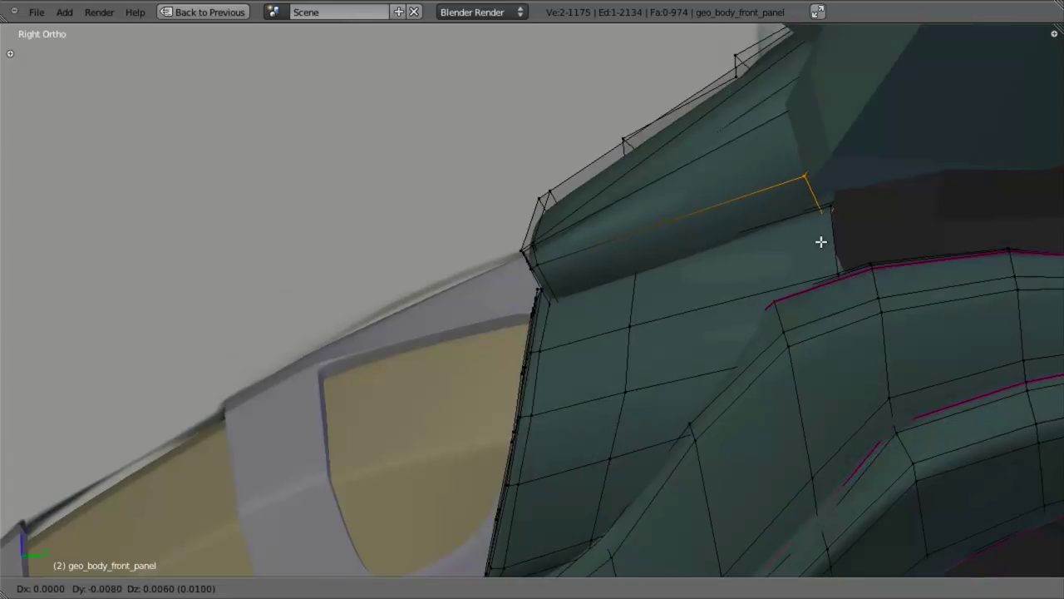
click(821, 242)
Examine the rounded section's front end and its fit against the cockpit frame from the front and at an angle
middle_drag(821, 242, 820, 257)
key(KP_1)
shift+middle_drag(637, 308, 770, 352)
scroll(770, 351, up, 3)
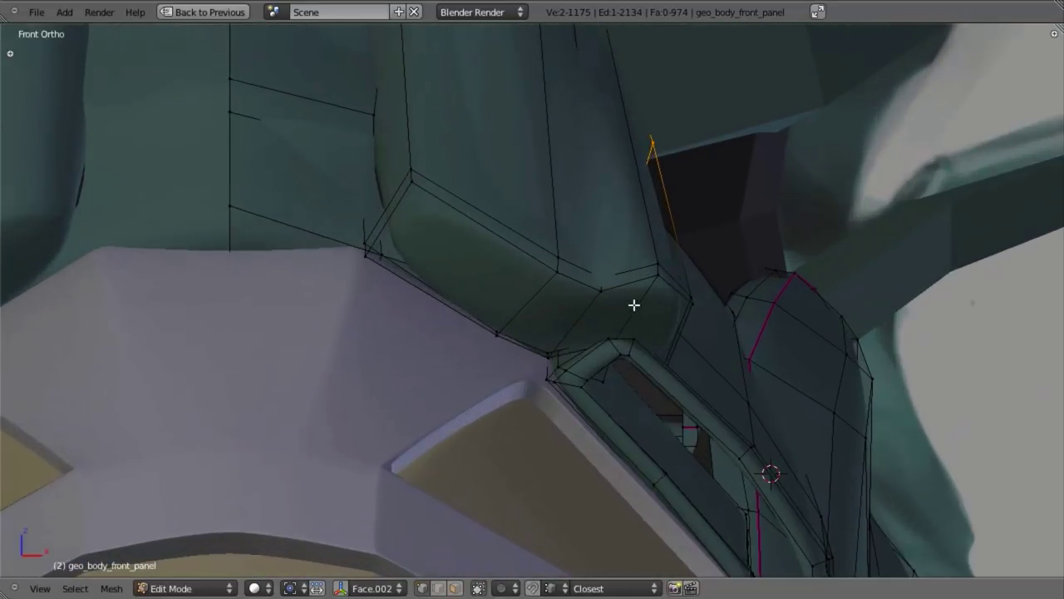
key(Tab)
scroll(661, 379, down, 4)
scroll(629, 337, up, 2)
key(Tab)
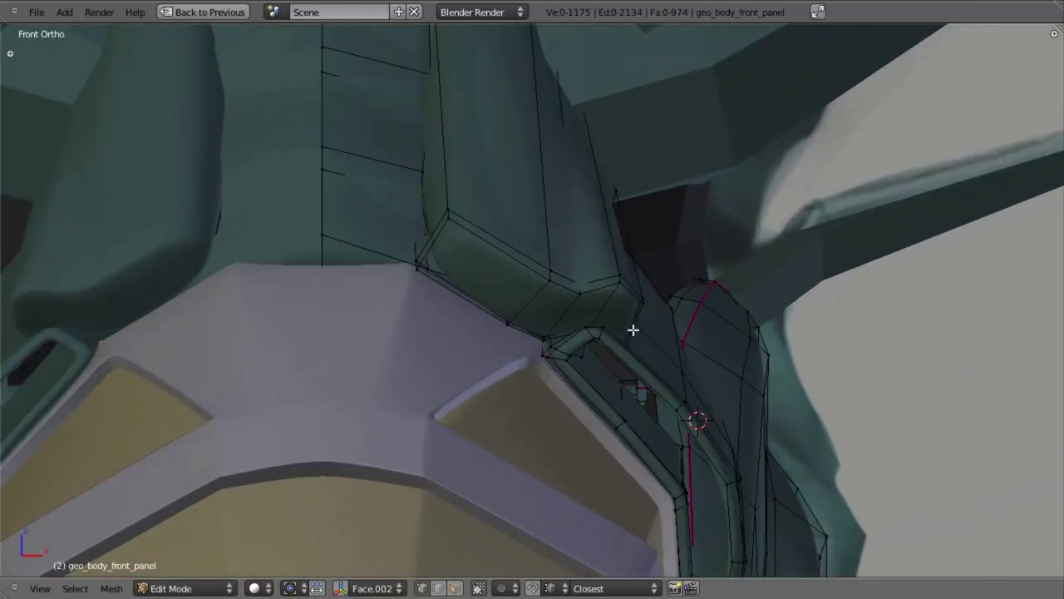
key(z)
scroll(585, 307, up, 5)
key(z)
scroll(623, 341, down, 3)
middle_drag(624, 337, 527, 323)
shift+middle_drag(198, 303, 453, 373)
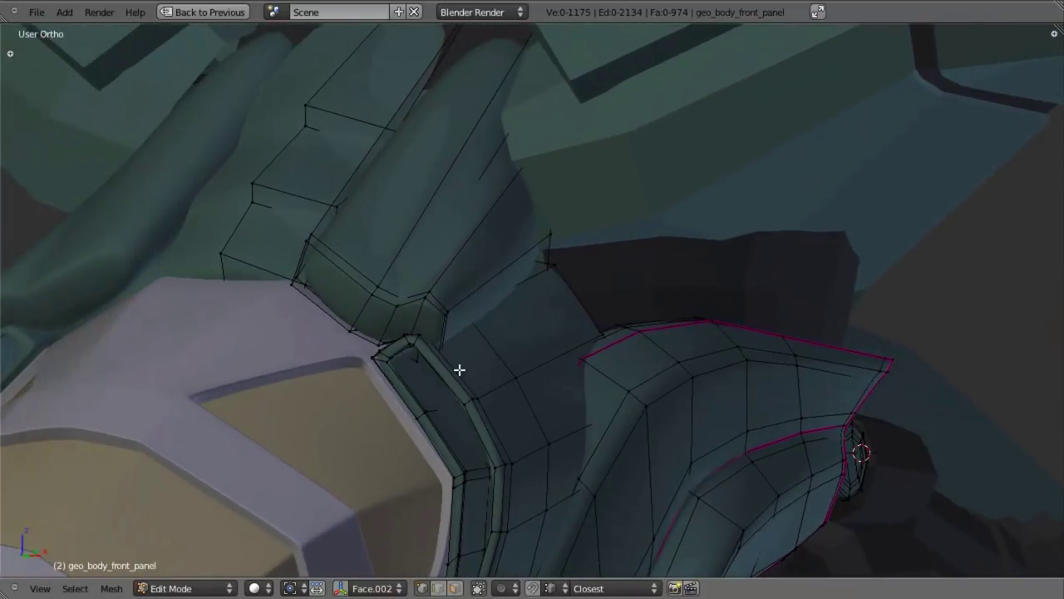
Undo the recent vertex adjustments and the second edge loop on the rounded section
key(ctrl+z)
key(ctrl+z)
key(a)
key(a)
key(a)
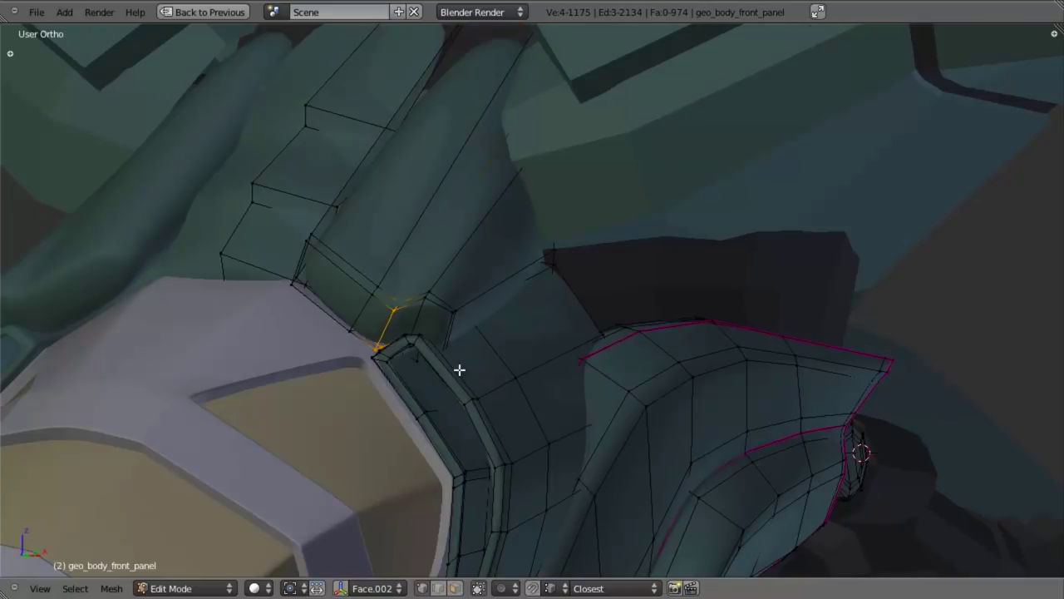
key(ctrl+z)
key(ctrl+z)
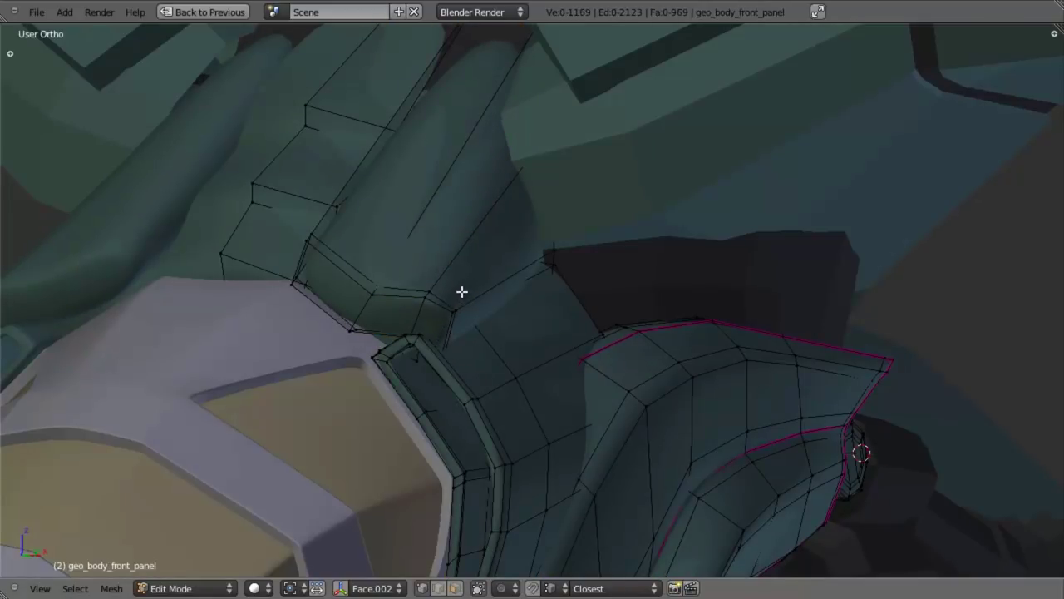
Delete the remaining added edge loop from the outer half of the rounded section
shift+middle_drag(466, 315, 657, 296)
scroll(669, 290, up, 3)
alt+right_click(706, 221)
shift+middle_drag(689, 259, 617, 266)
key(x)
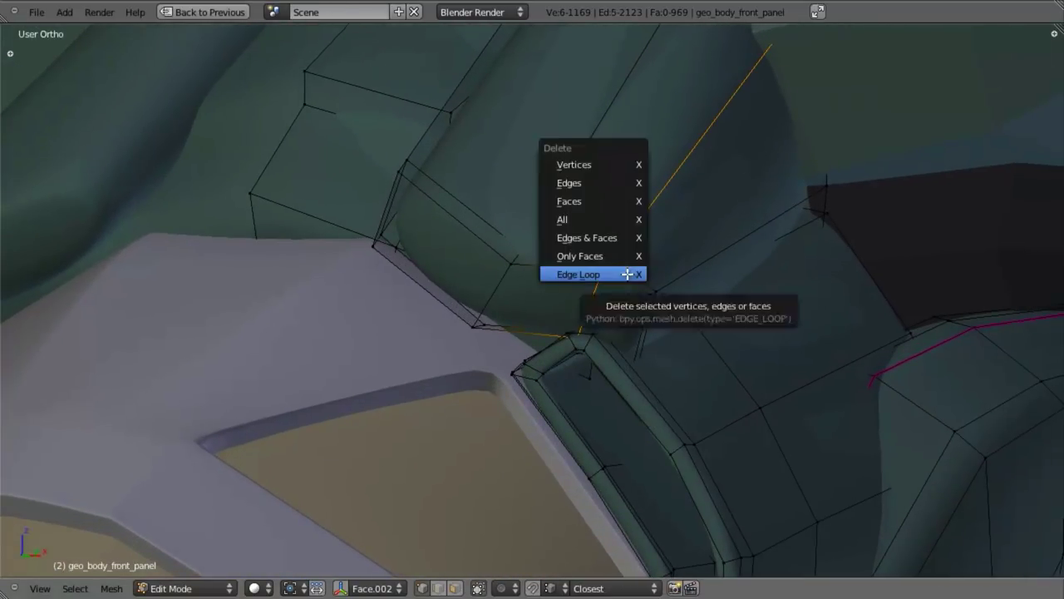
click(627, 274)
key(z)
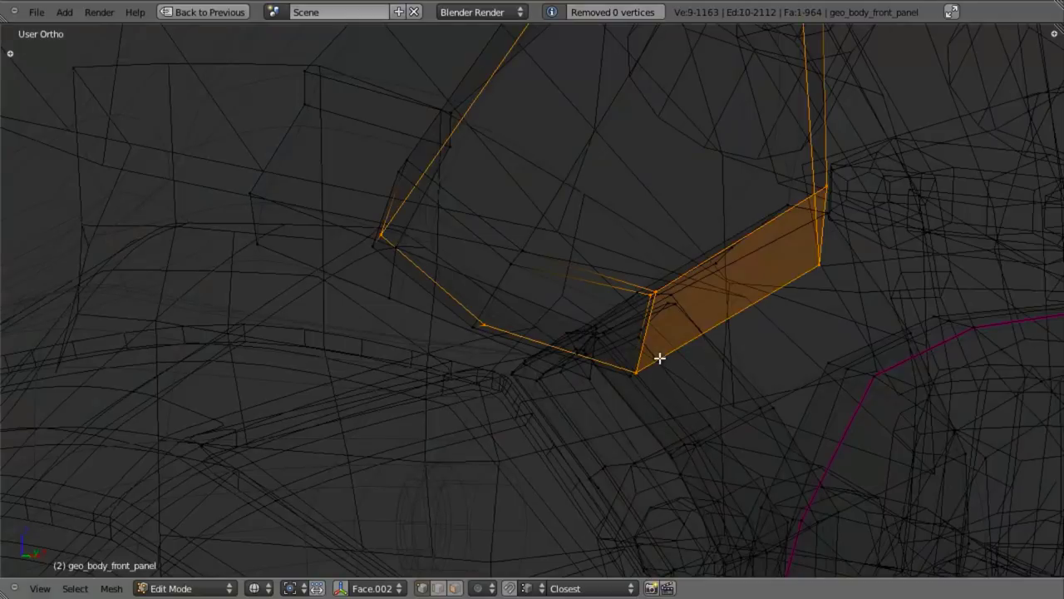
alt+shift+right_click(659, 358)
scroll(659, 358, down, 3)
key(a)
alt+click(600, 314)
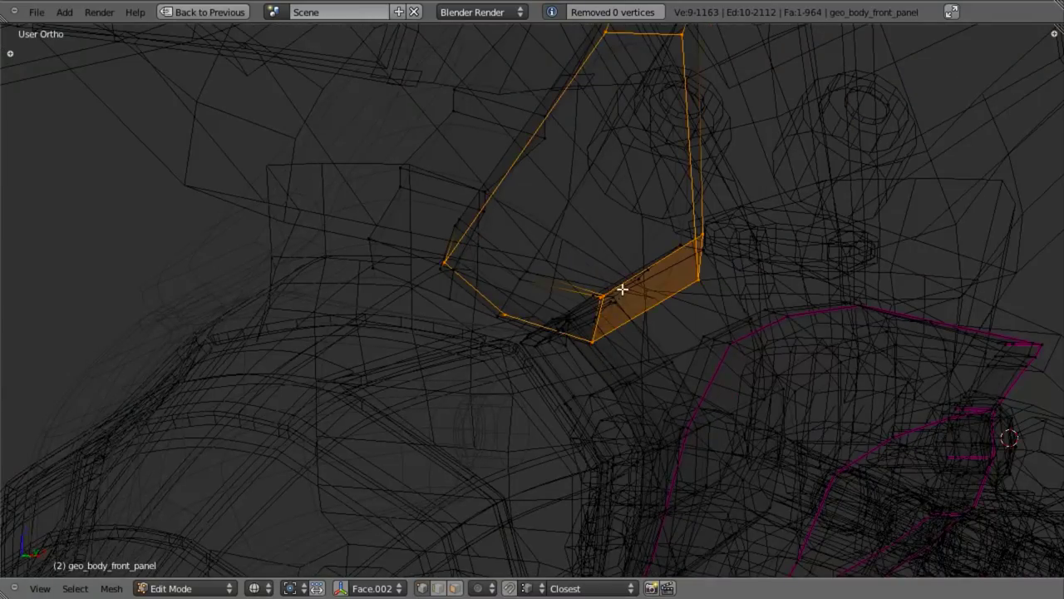
alt+right_click(665, 255)
alt+right_click(666, 255)
alt+right_click(647, 266)
alt+right_click(647, 269)
key(z)
scroll(645, 297, up, 3)
key(a)
Move the six vertices of the rounded section's outer strip about 0.12 inward in X and rotate them toward the frame corner
alt+right_click(702, 270)
key(z)
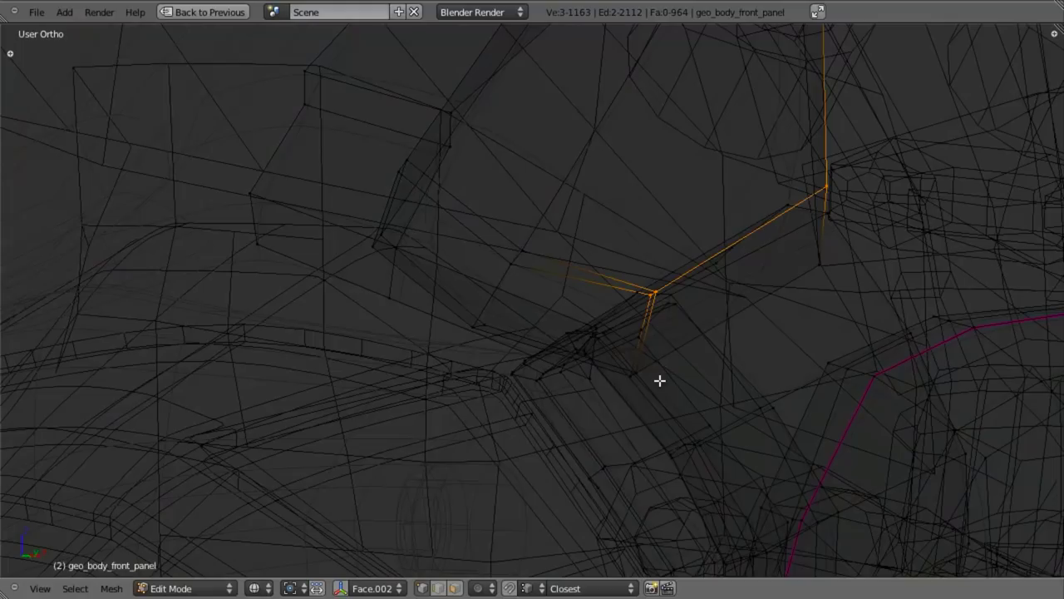
shift+right_click(641, 372)
shift+right_click(818, 263)
scroll(780, 326, down, 1)
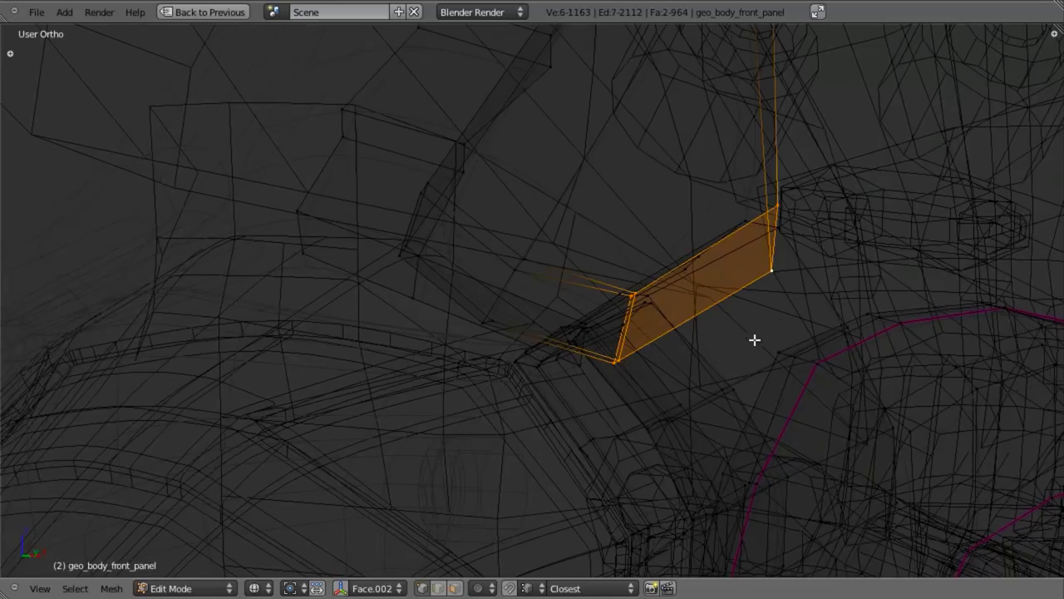
key(KP_1)
key(z)
key(g)
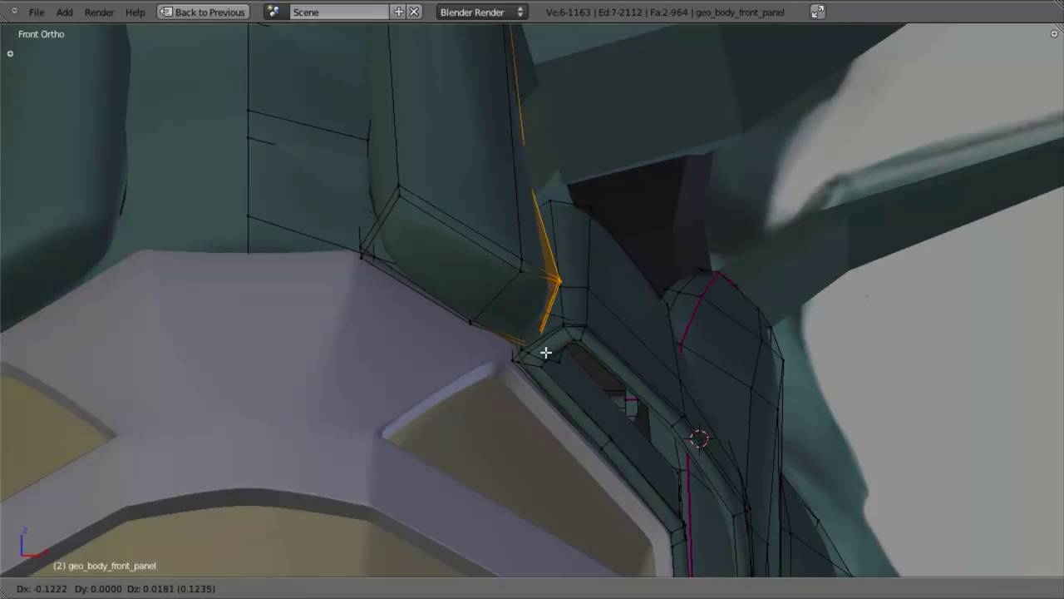
click(550, 354)
key(r)
click(631, 406)
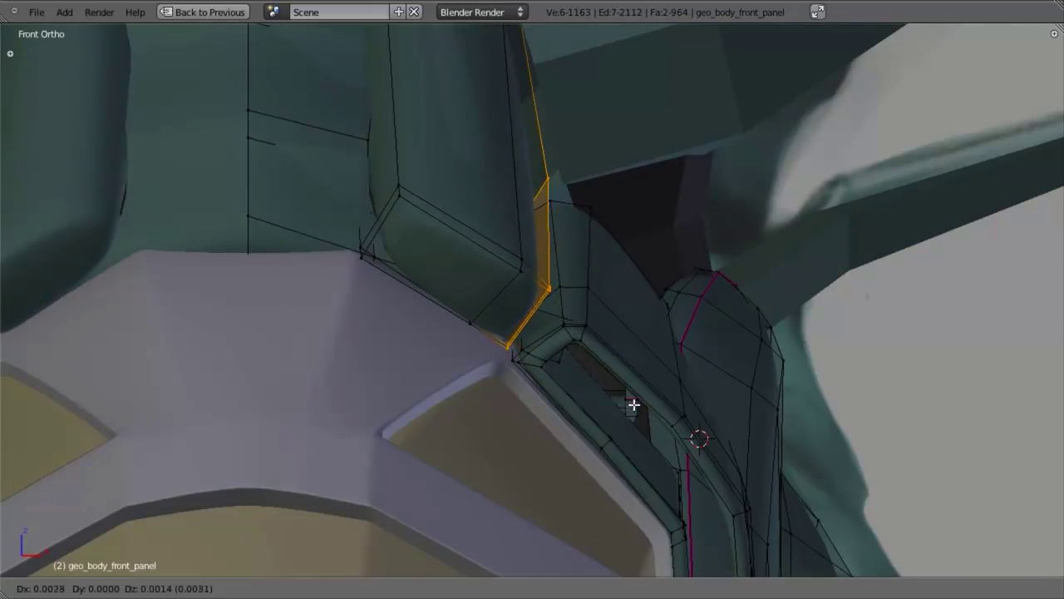
key(g)
click(637, 406)
Move the outer strip in the side view to bring its lower edge onto the adjoining panel's upper edge
middle_drag(638, 406, 638, 405)
key(KP_3)
key(z)
shift+middle_drag(703, 347, 639, 360)
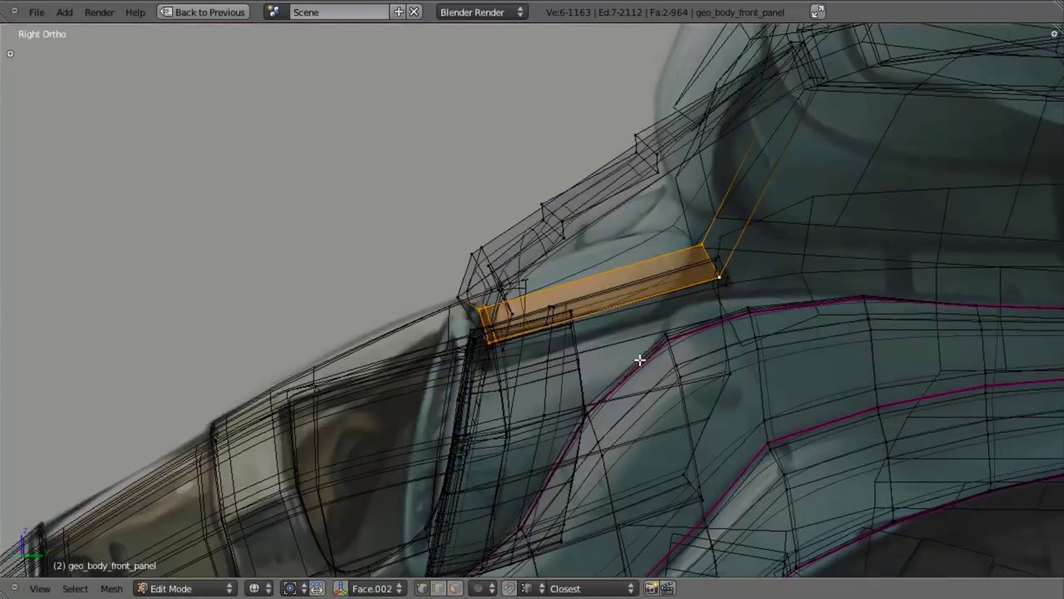
key(z)
scroll(672, 339, up, 2)
key(g)
click(673, 340)
key(z)
key(z)
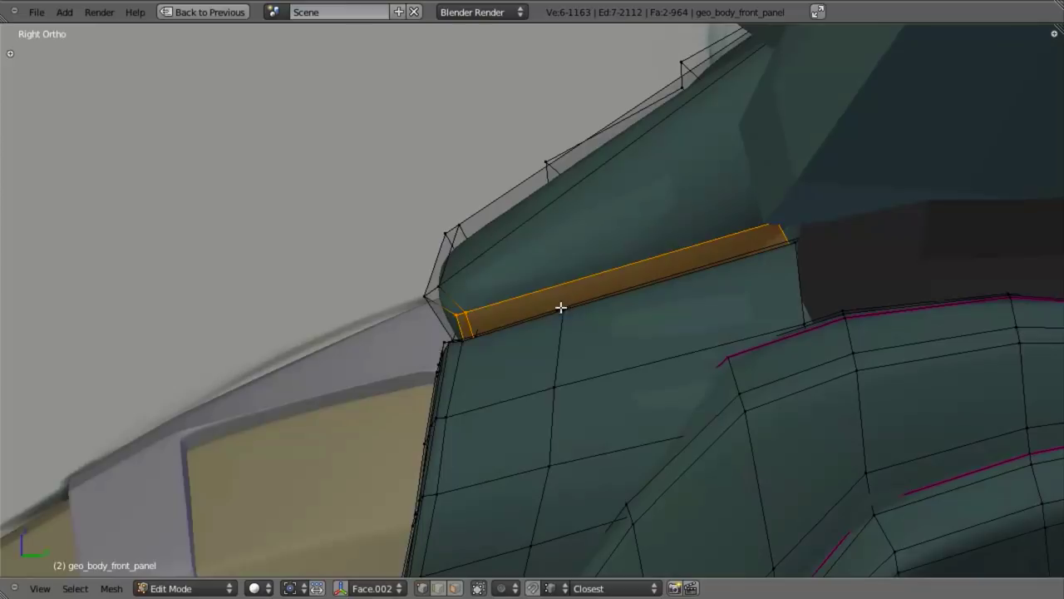
Move the front end's middle edge slightly back and up in the side view, and nudge its outer corner vertex forward
key(z)
right_click(411, 294)
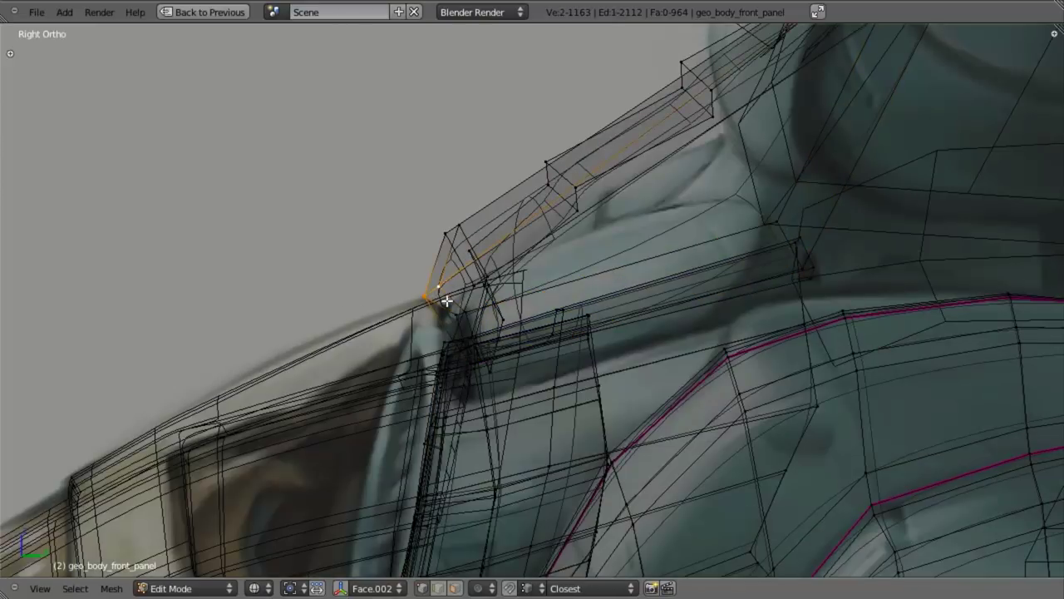
alt+right_click(429, 290)
scroll(653, 261, down, 4)
key(b)
middle_drag(613, 255, 884, 38)
key(z)
scroll(617, 304, up, 4)
key(g)
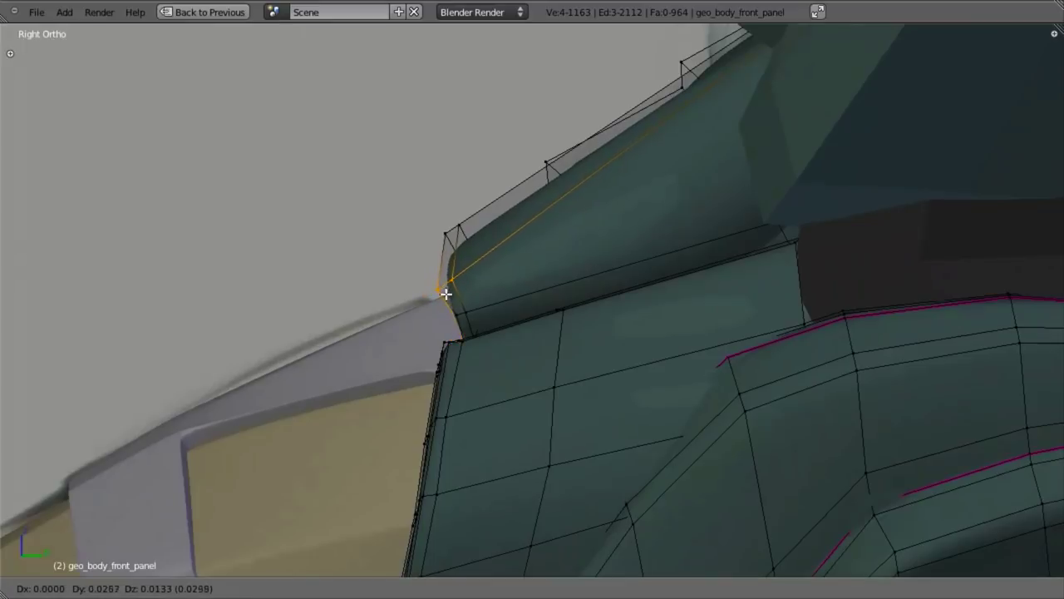
click(456, 284)
right_click(466, 269)
key(g)
click(460, 268)
Move the front end's lower outer edge slightly outward and down in the front view toward the adjoining panel's frame corner
key(KP_1)
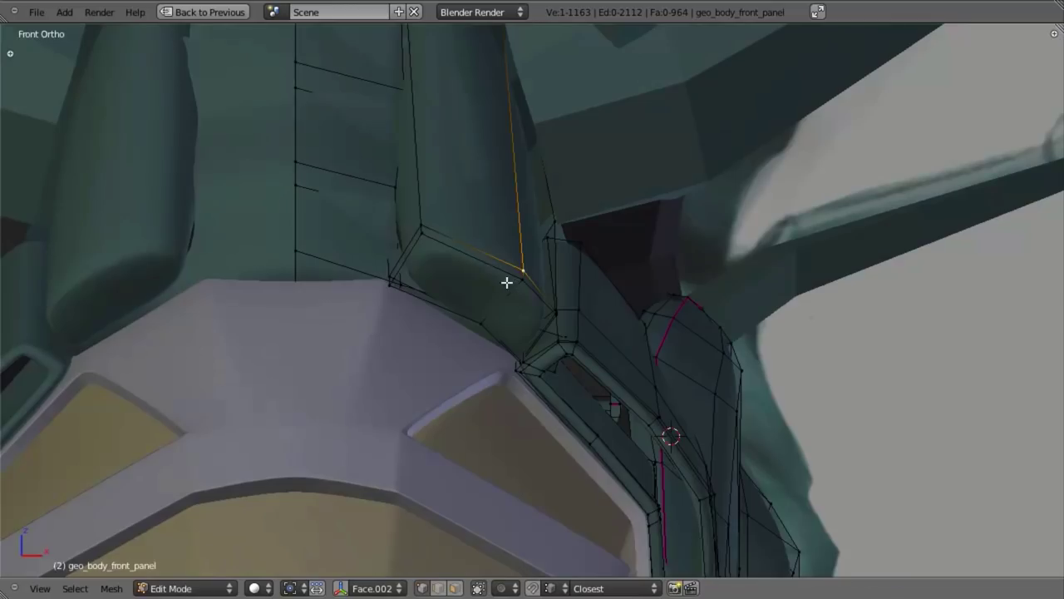
scroll(535, 320, down, 3)
key(Tab)
scroll(557, 372, up, 7)
key(Tab)
key(z)
alt+right_click(579, 281)
scroll(586, 295, down, 4)
key(z)
scroll(587, 301, up, 3)
key(g)
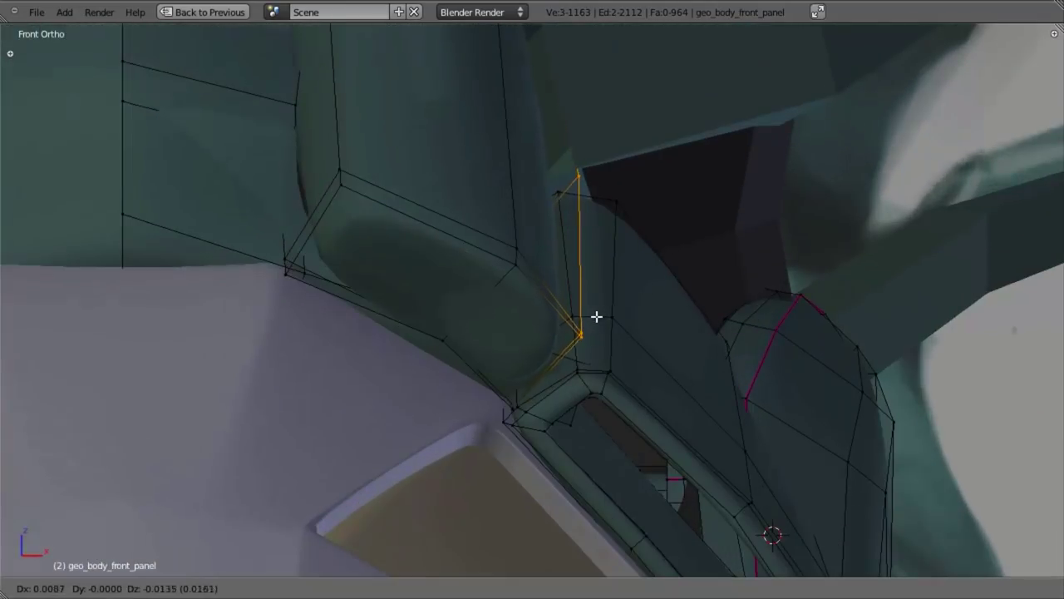
click(601, 328)
scroll(509, 400, down, 2)
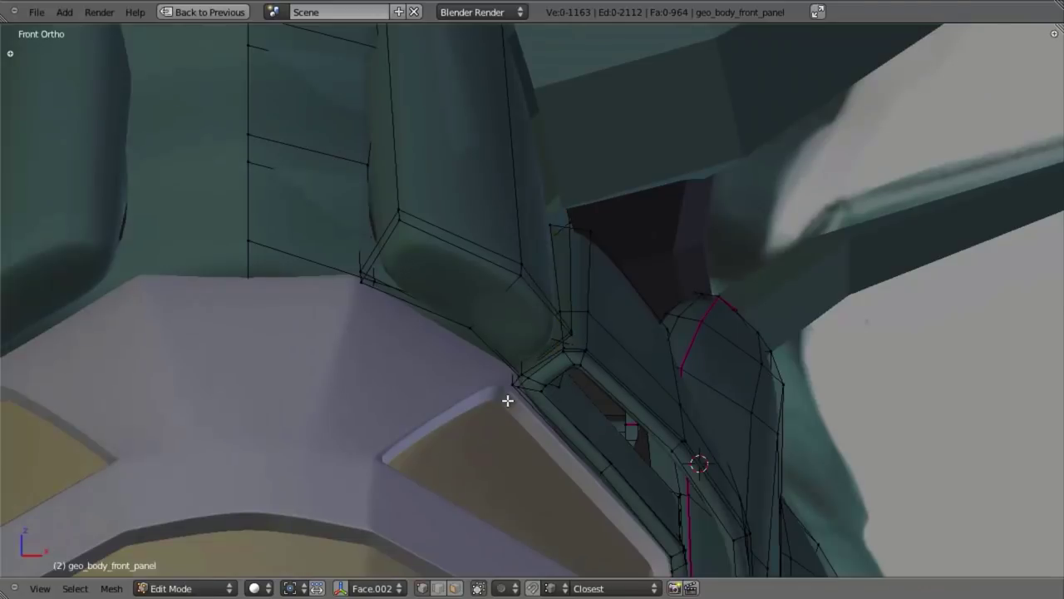
key(a)
Extrude the two faces capping the rounded section's front end in place and scale them inward to form a thin rim
key(Tab)
scroll(520, 389, down, 3)
scroll(517, 341, up, 4)
key(Tab)
alt+right_click(488, 261)
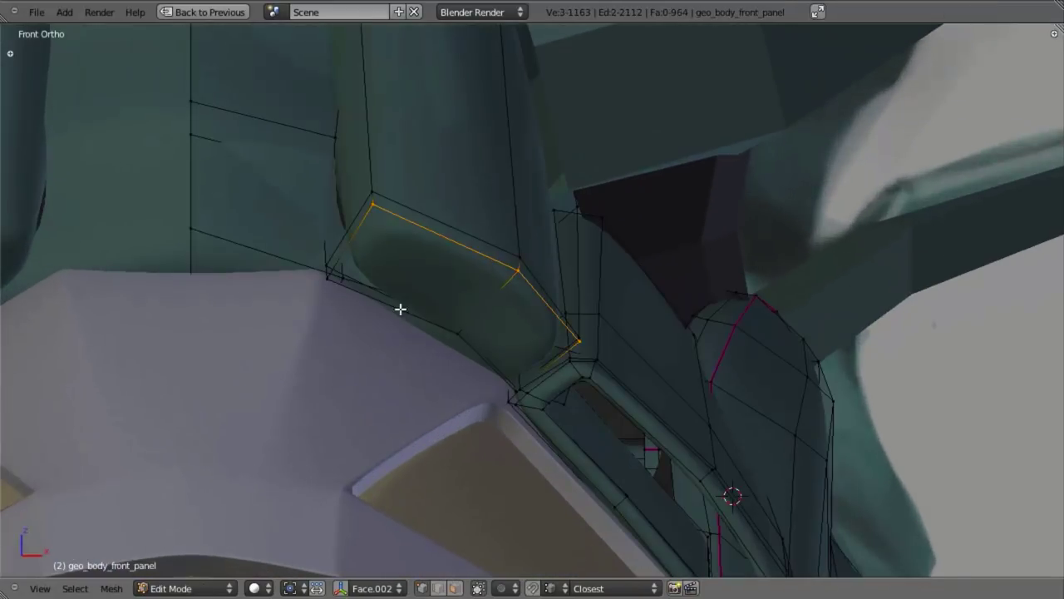
alt+shift+right_click(403, 314)
key(e)
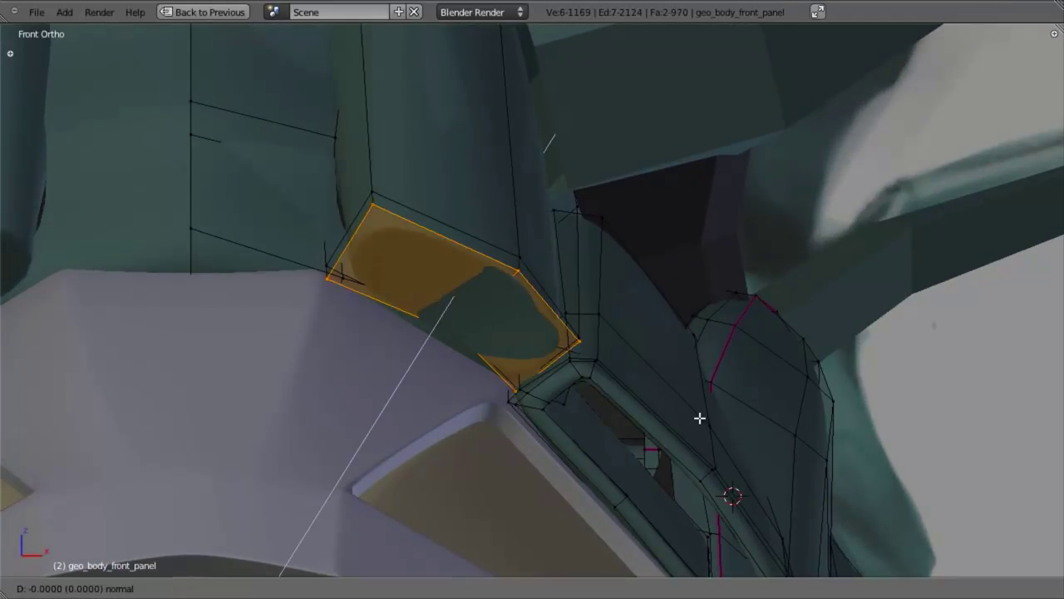
right_click(700, 419)
key(s)
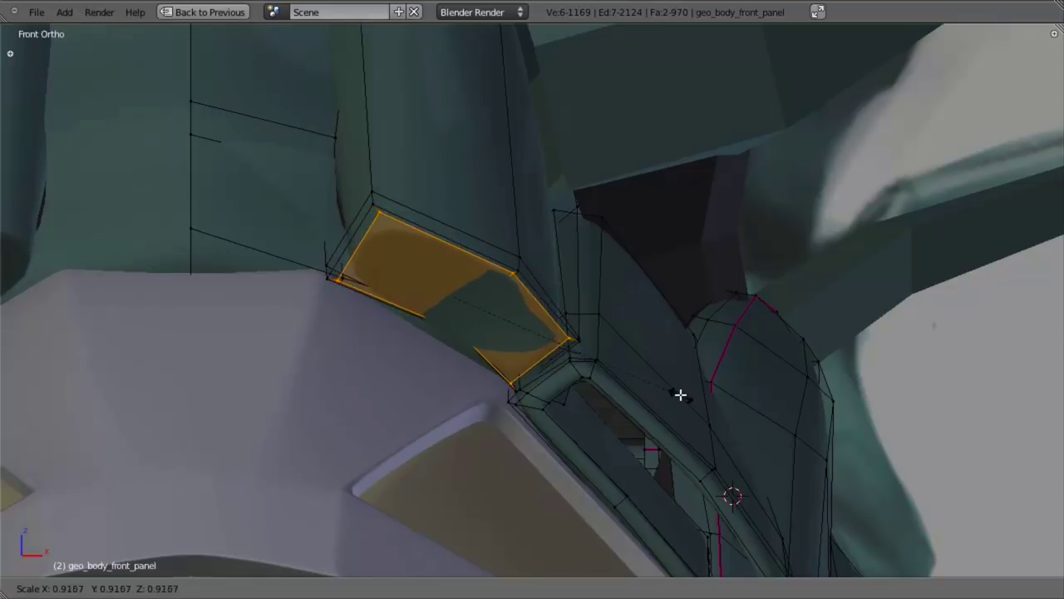
click(670, 379)
Extrude the inset cap faces back into the rounded section twice, first slightly and then by about 0.22
key(KP_3)
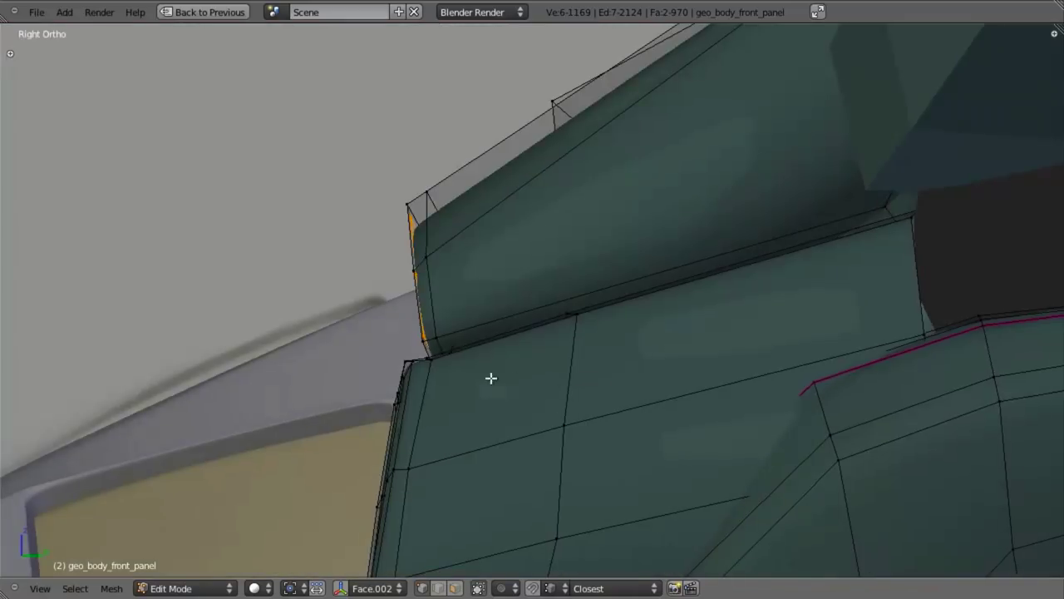
key(z)
key(e)
click(496, 378)
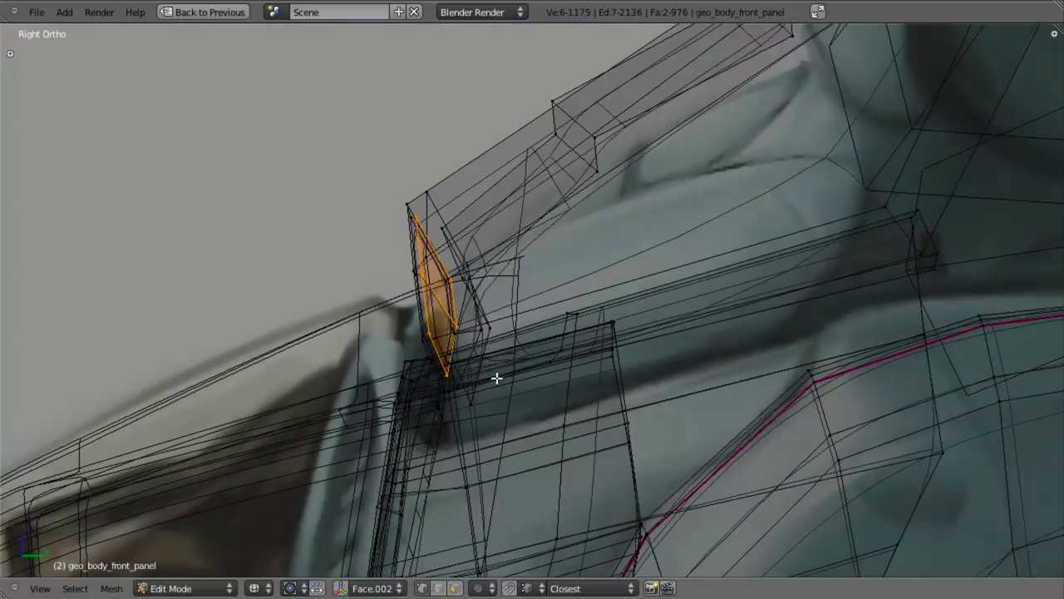
key(e)
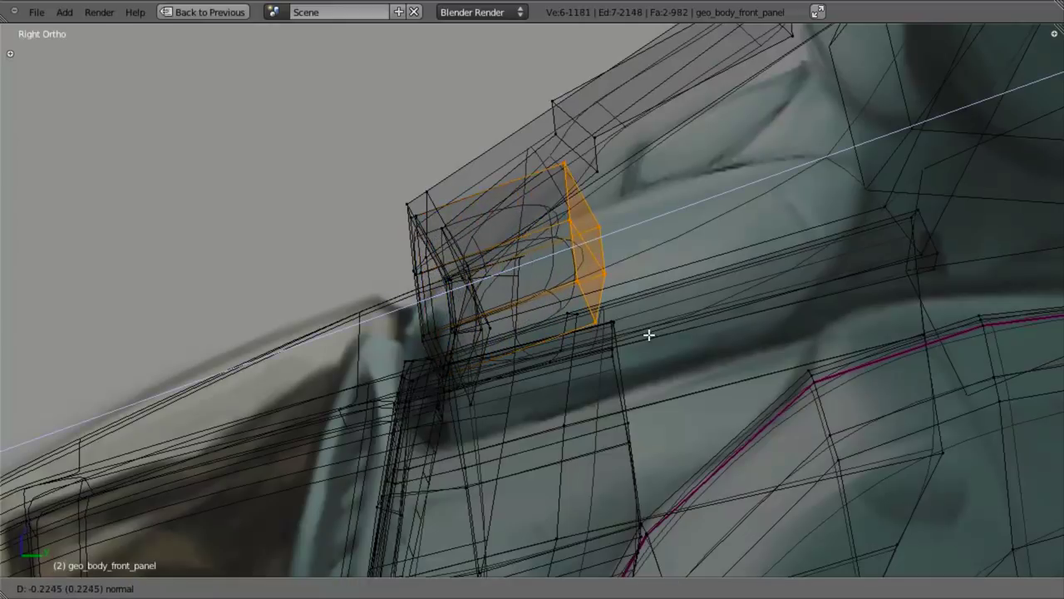
click(646, 333)
Reposition the recess's back faces in the front and side views so the recess follows the rounded section's slope
key(KP_1)
key(g)
click(554, 286)
key(KP_3)
key(z)
key(g)
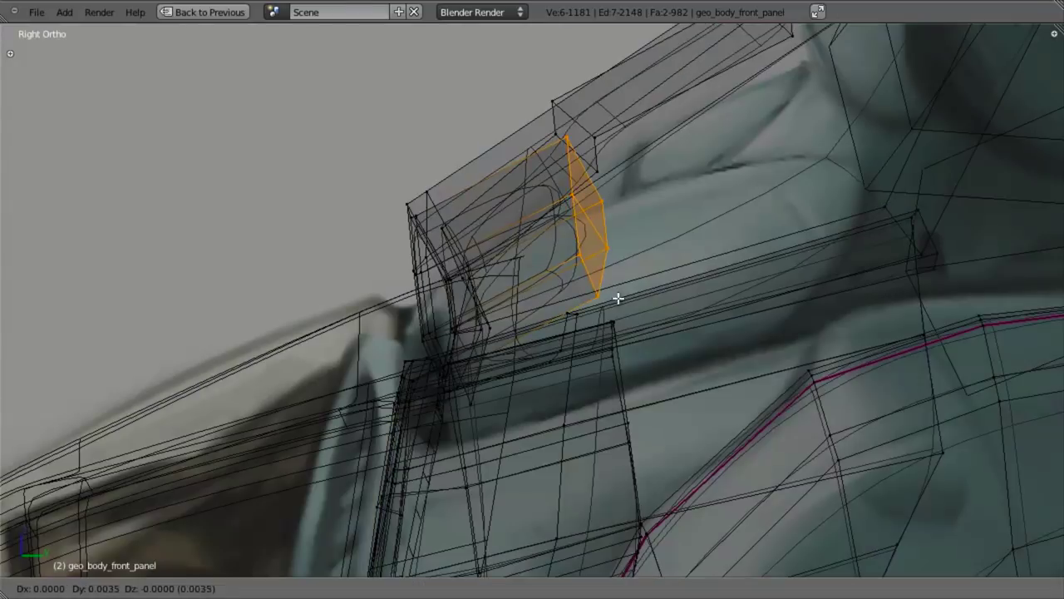
click(618, 299)
key(KP_1)
key(z)
key(g)
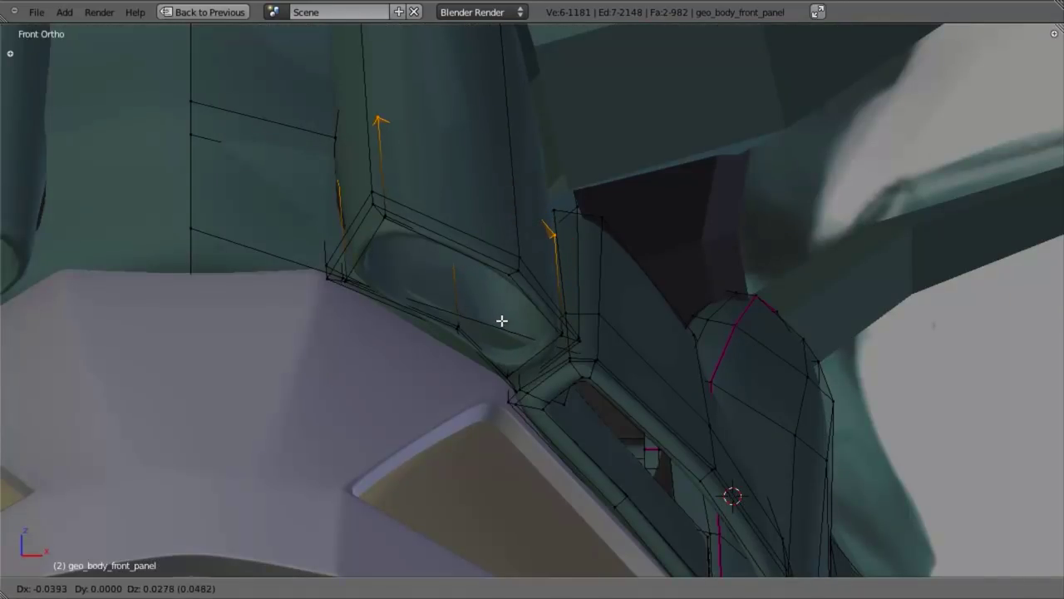
click(502, 320)
Delete the recess's back faces and the two extra vertices at its lower inner end
key(x)
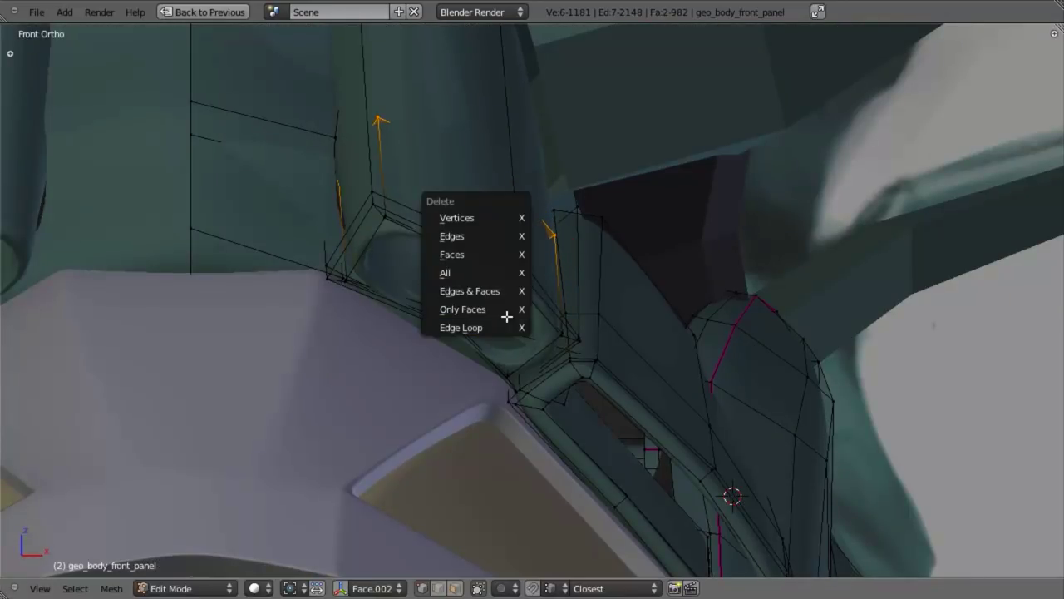
click(500, 254)
shift+middle_drag(543, 311, 584, 277)
scroll(549, 295, up, 3)
key(Tab)
key(Tab)
alt+right_click(551, 296)
scroll(568, 335, down, 3)
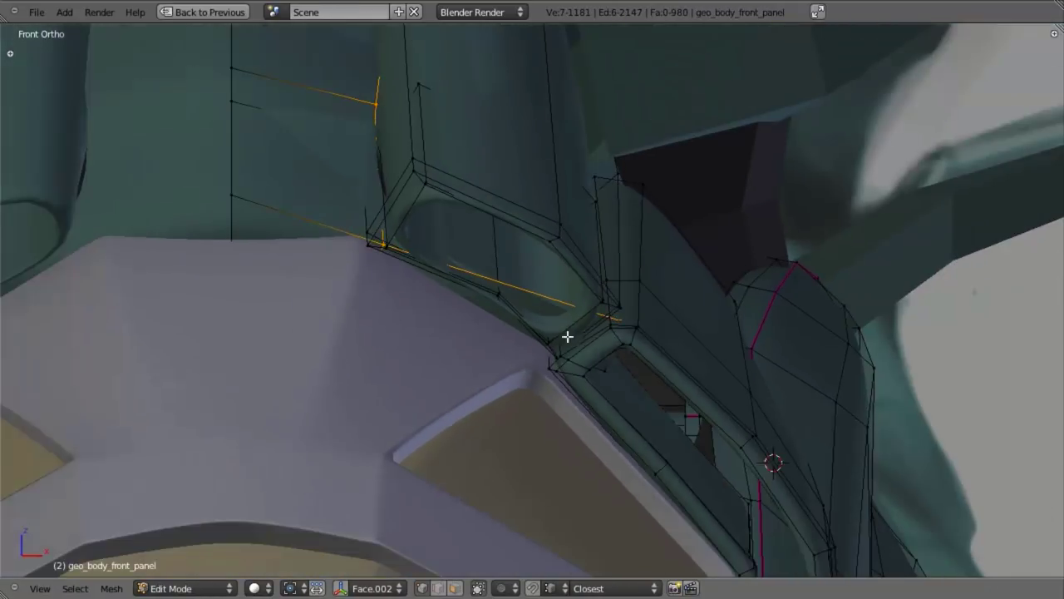
key(z)
scroll(570, 354, down, 2)
key(z)
scroll(580, 359, up, 2)
key(z)
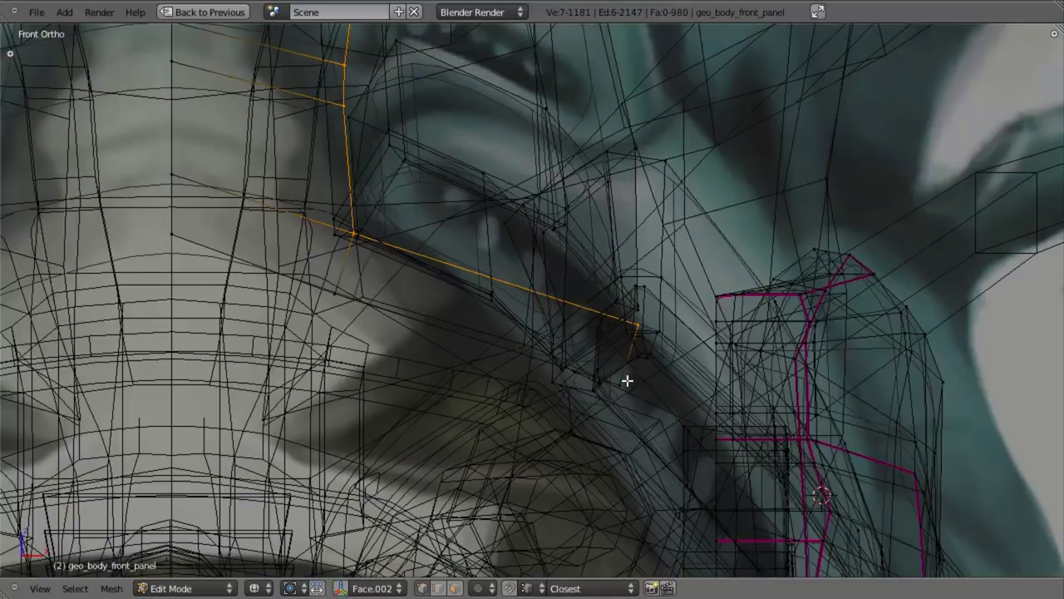
key(x)
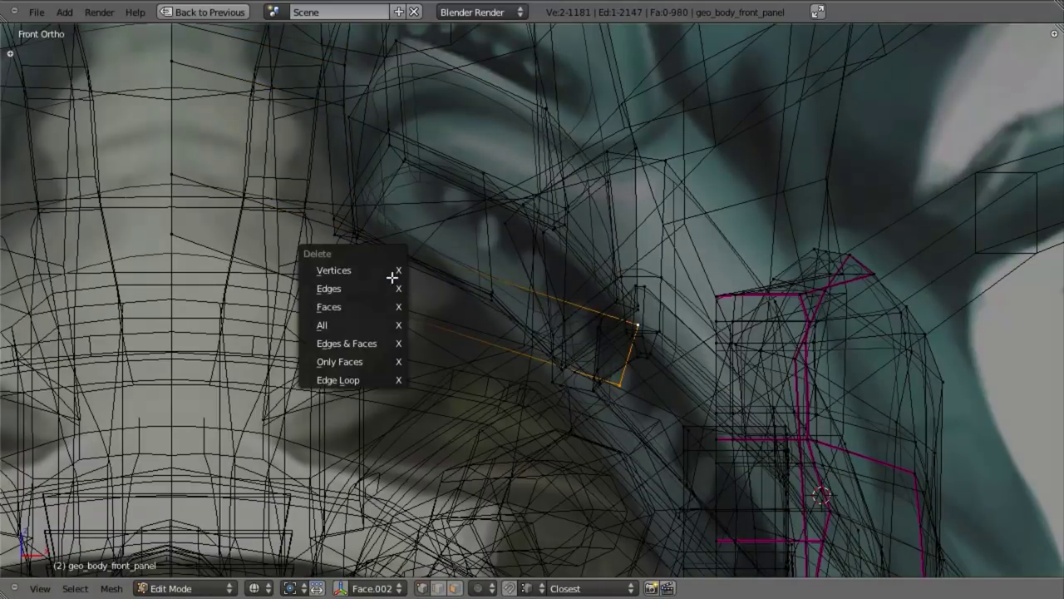
click(394, 269)
Scale the six-vertex rim loop around the front opening slightly inward to thicken the lip
key(z)
key(Tab)
scroll(487, 297, down, 3)
key(a)
scroll(498, 304, down, 4)
middle_drag(505, 293, 574, 355)
scroll(371, 364, up, 5)
scroll(574, 354, up, 2)
key(Tab)
scroll(392, 394, up, 1)
shift+middle_drag(392, 394, 540, 355)
scroll(540, 355, up, 1)
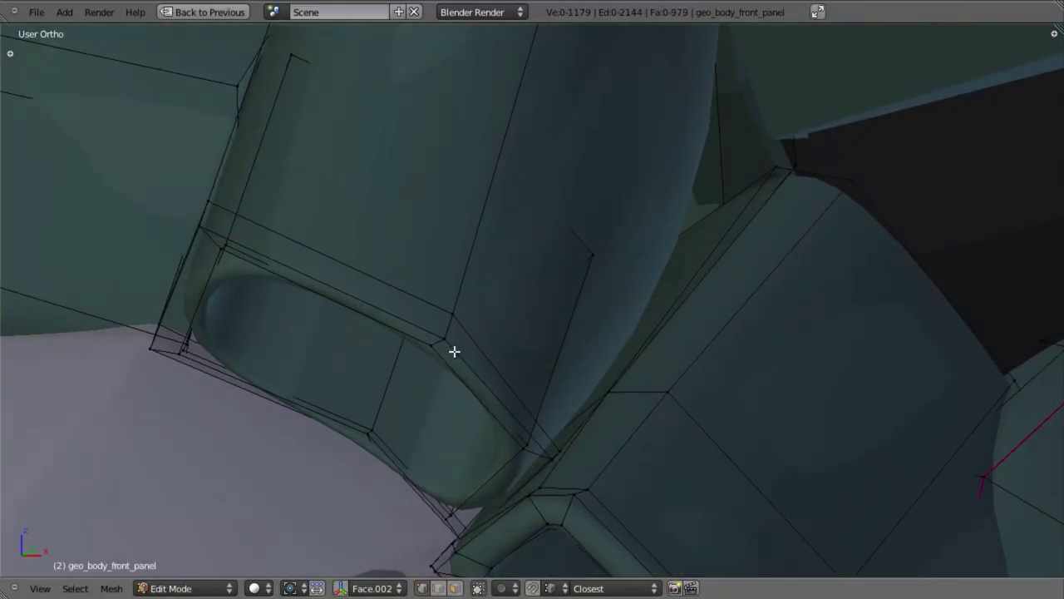
middle_drag(472, 370, 447, 276)
key(a)
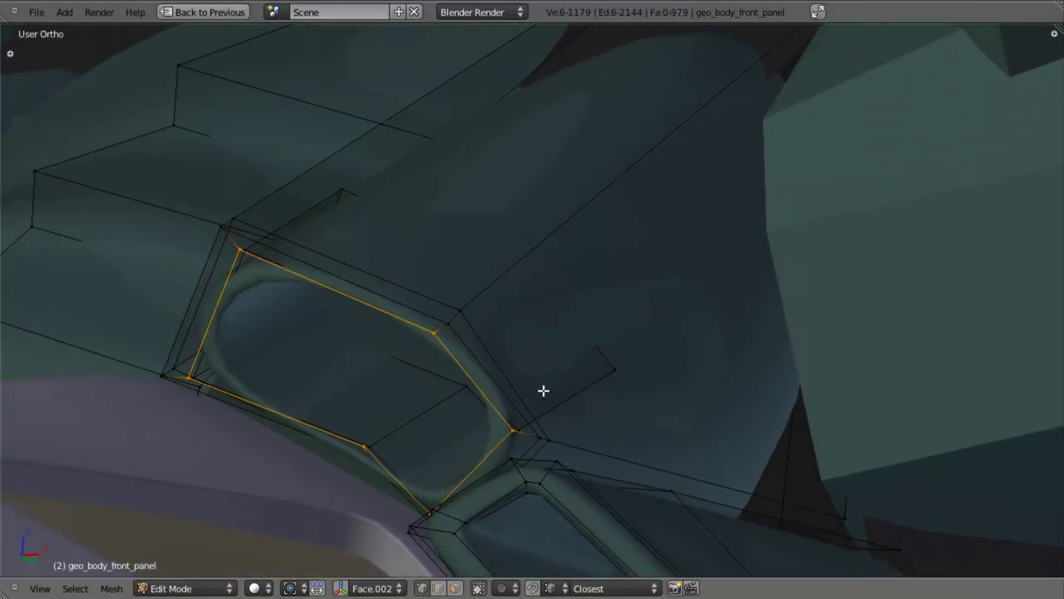
key(s)
click(558, 409)
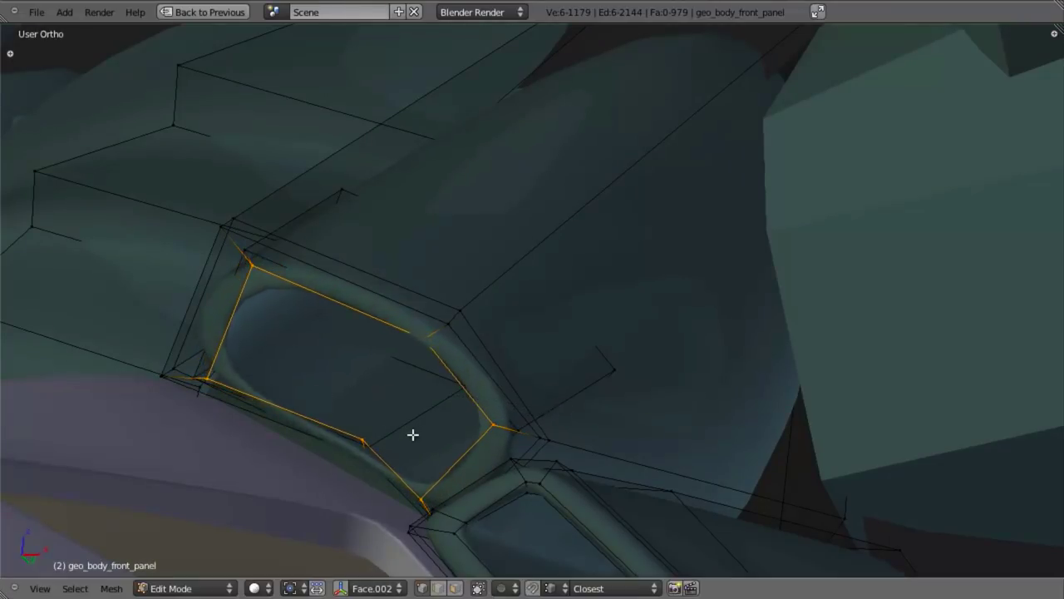
Scale the next loop inside the front opening inward to match the thickened rim
key(z)
key(z)
key(s)
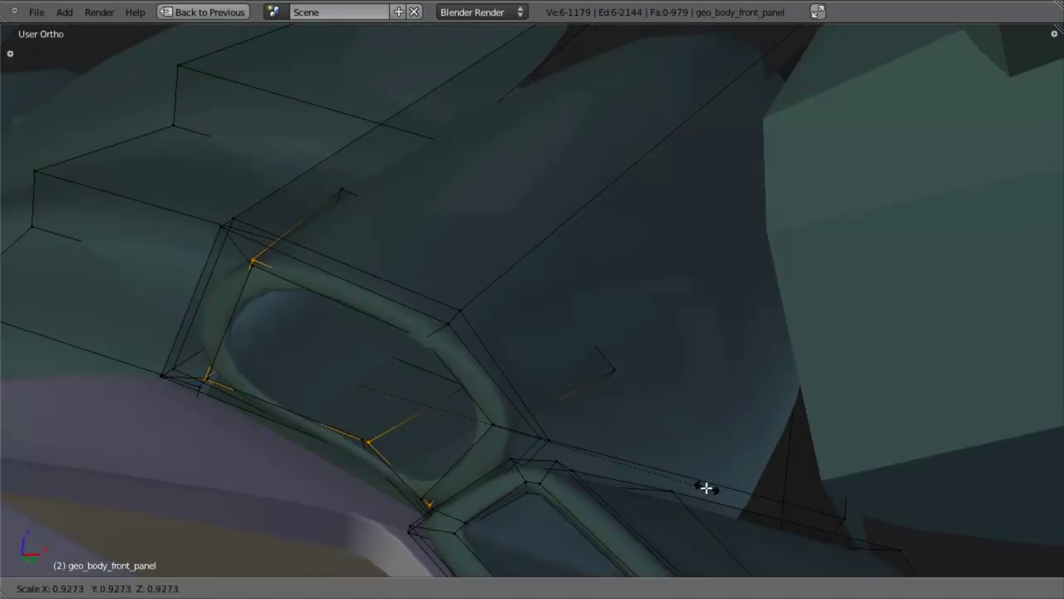
click(694, 474)
middle_drag(347, 406, 411, 405)
key(a)
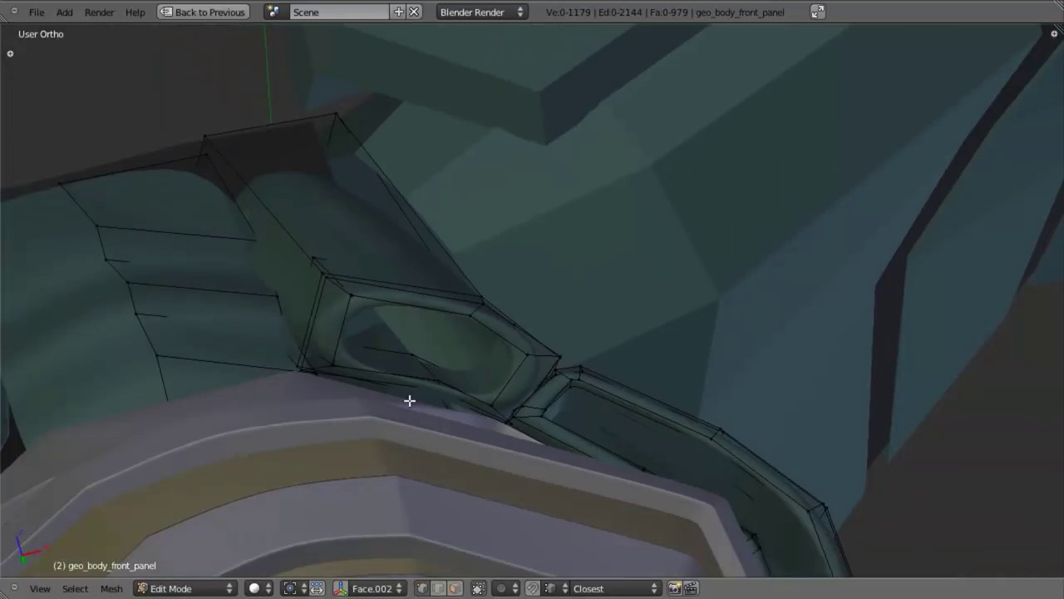
Add two edge loops across the lower wall of the opening, one near each lower corner
key(ctrl+r)
key(Escape)
middle_drag(359, 345, 391, 383)
key(ctrl+r)
click(394, 367)
click(370, 373)
key(ctrl+r)
click(470, 403)
click(488, 420)
Slide the edge loop near the opening's lower outer corner to adjust its spacing from the corner
key(KP_1)
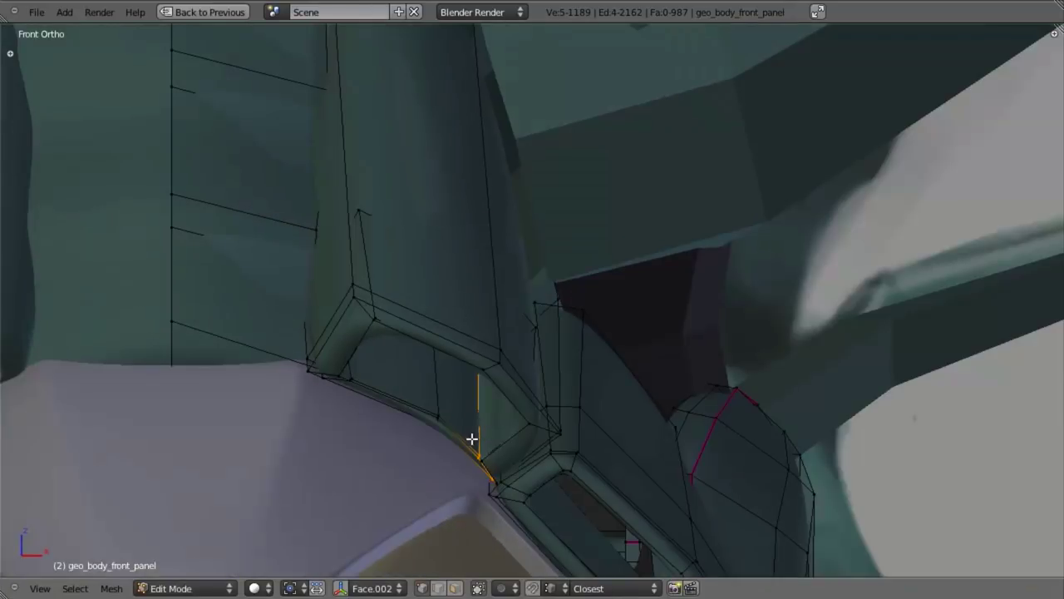
shift+middle_drag(474, 447, 486, 432)
key(Tab)
scroll(487, 497, down, 3)
scroll(491, 501, up, 3)
key(Tab)
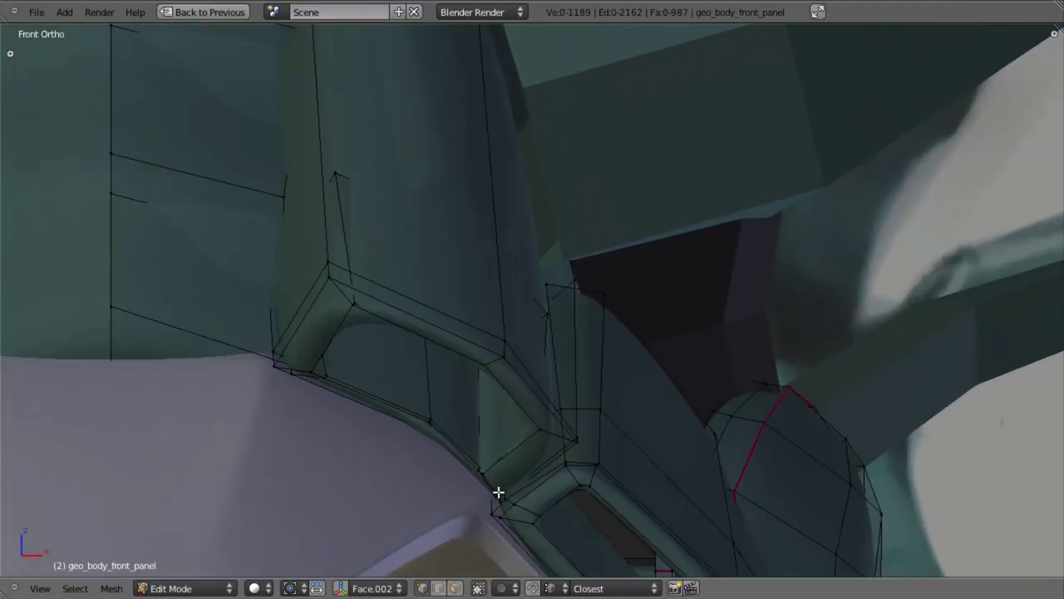
alt+right_click(475, 446)
key(ctrl+e)
click(474, 446)
click(469, 441)
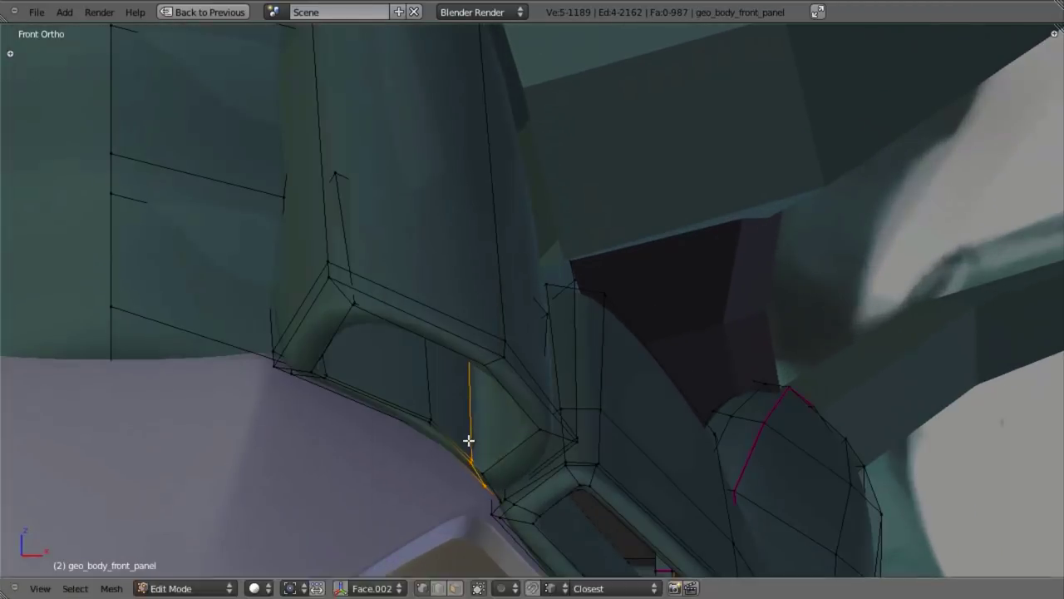
key(ctrl+e)
click(477, 476)
click(480, 483)
key(z)
Select the front end's lower rim faces and move them about 0.016 inward in X and 0.009 down
key(z)
mouse_move(483, 490)
middle_down()
mouse_move(435, 344)
mouse_move(359, 401)
mouse_move(424, 339)
middle_up()
alt+right_click(307, 408)
key(z)
key(b)
middle_drag(459, 178, 636, 373)
key(b)
middle_drag(584, 337, 701, 510)
key(z)
key(z)
shift+right_click(453, 435)
middle_drag(430, 380, 369, 415)
middle_drag(371, 254, 409, 193)
alt+shift+right_click(404, 171)
middle_drag(473, 277, 446, 273)
key(ctrl+z)
mouse_move(415, 359)
middle_down()
mouse_move(399, 359)
mouse_move(404, 344)
mouse_move(456, 344)
middle_up()
alt+shift+right_click(402, 337)
scroll(402, 337, down, 3)
key(z)
key(KP_1)
scroll(547, 370, up, 3)
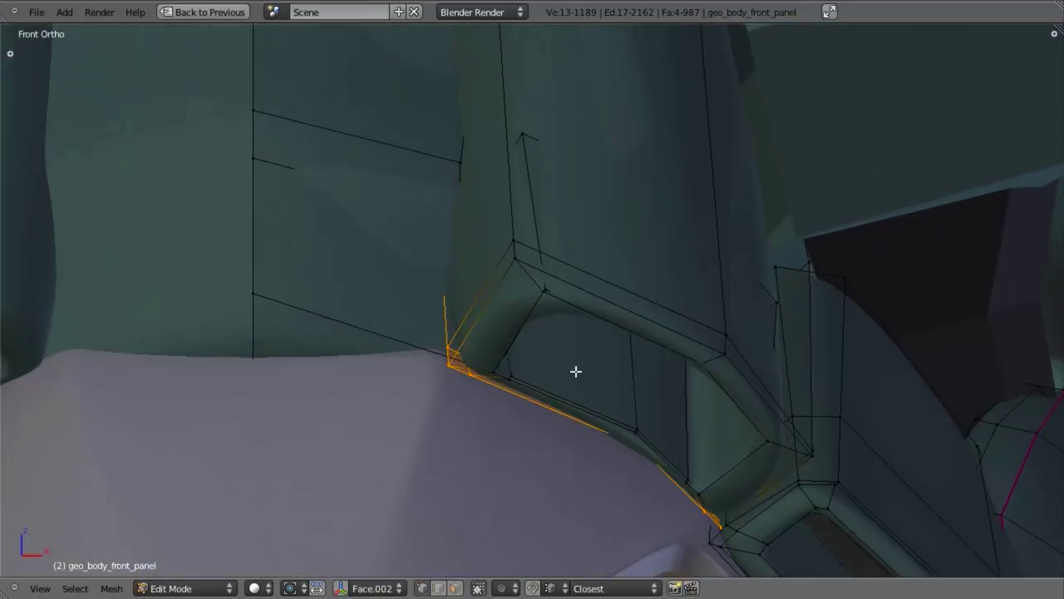
key(g)
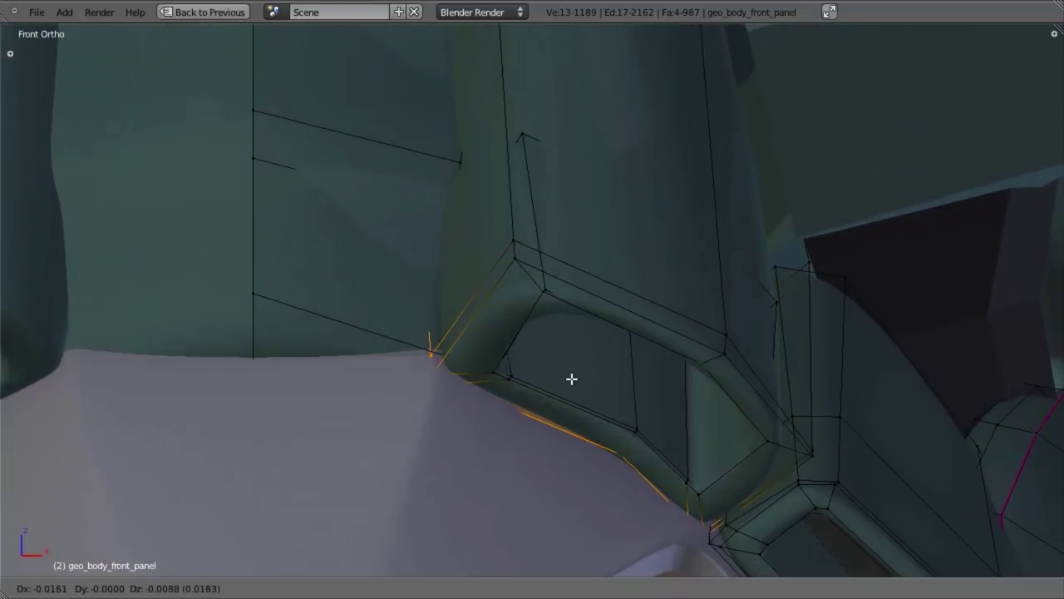
key(Escape)
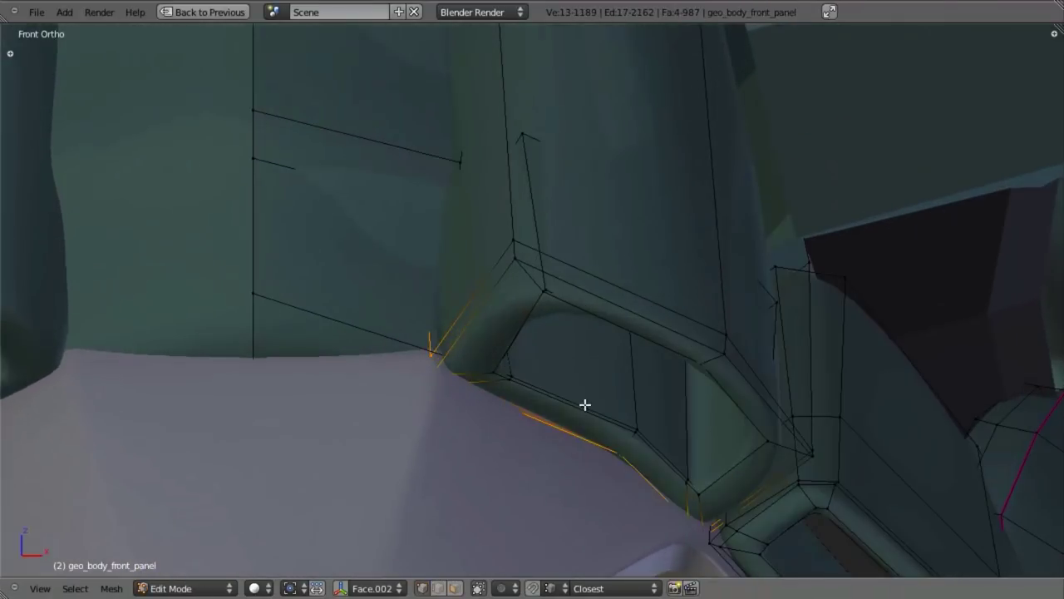
Add an edge loop around the rounded section's lower sides, slid 0.80 toward the lower rim edge
key(a)
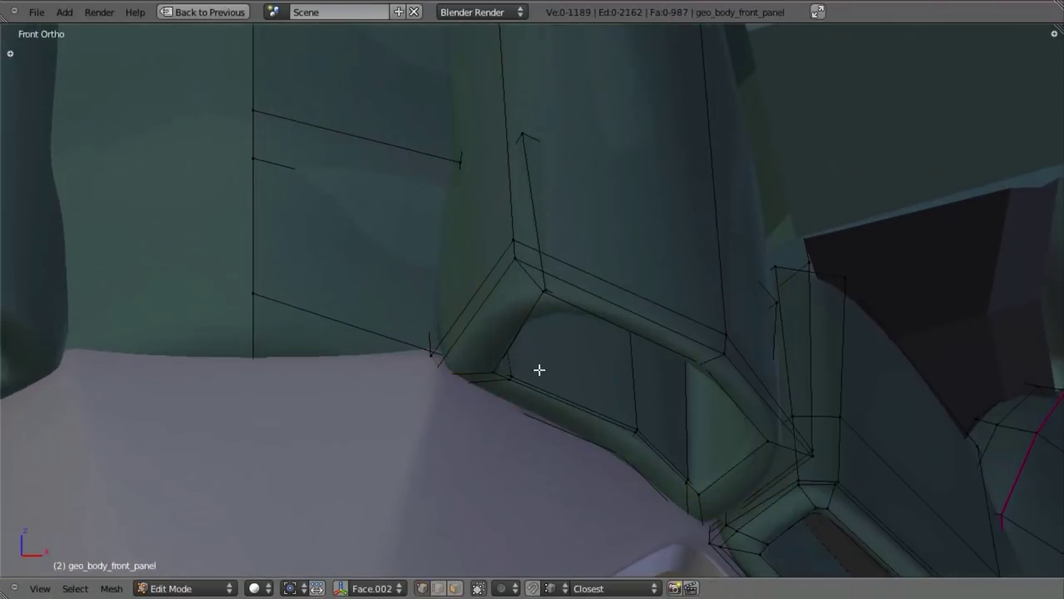
key(ctrl+r)
click(510, 332)
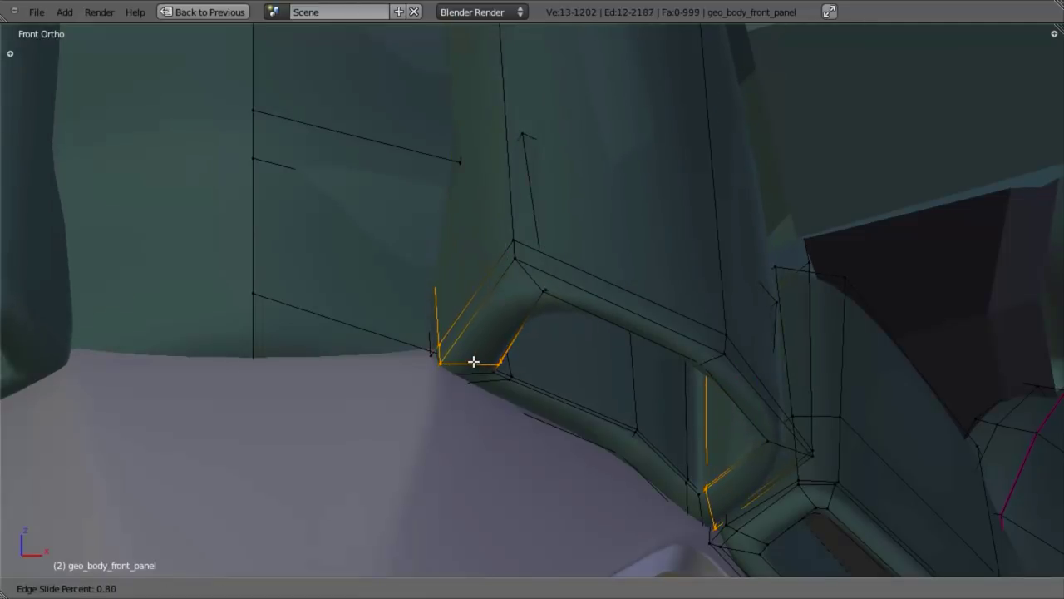
click(474, 361)
Move the eight vertices of the rounded section's rear end forward and down in the side view to shorten the section
scroll(599, 372, down, 4)
key(z)
shift+middle_drag(602, 314, 577, 395)
middle_drag(625, 364, 686, 299)
mouse_move(770, 316)
shift+middle_down()
mouse_move(704, 326)
mouse_move(817, 287)
shift+middle_up()
key(a)
key(b)
drag(793, 121, 907, 441)
key(z)
key(KP_3)
key(z)
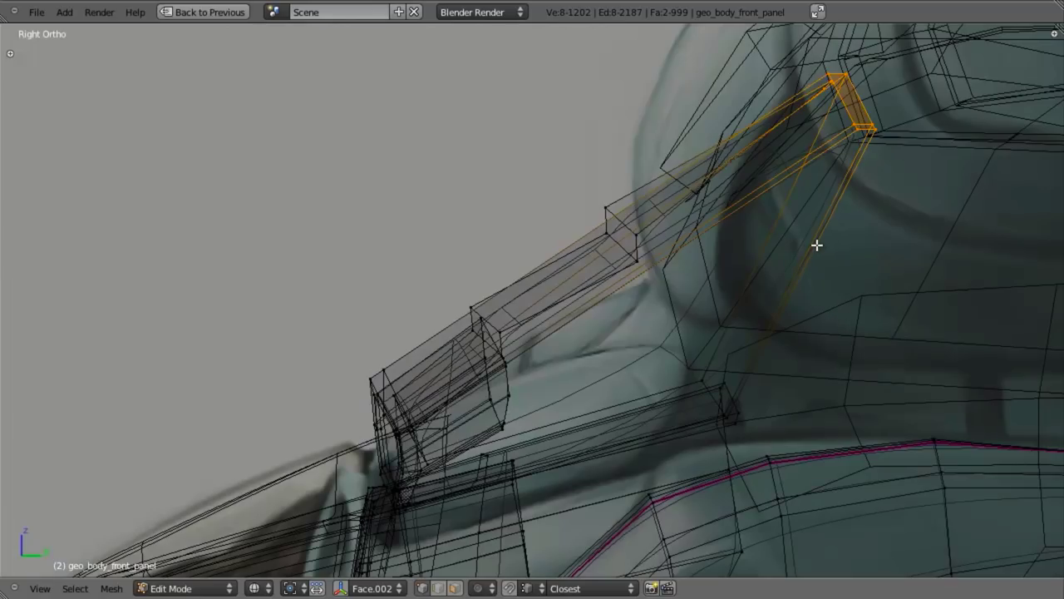
key(g)
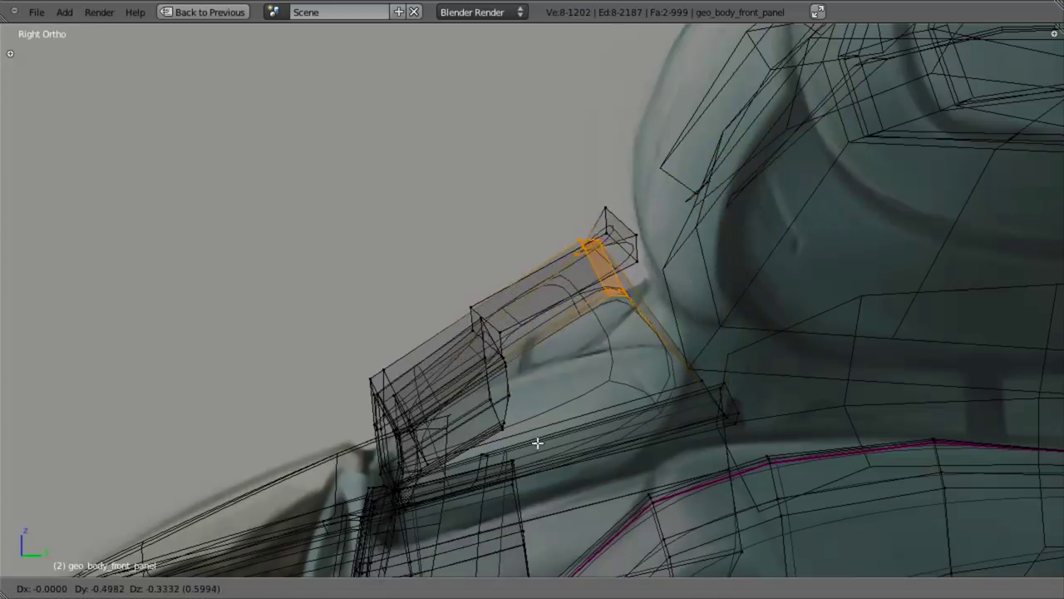
click(574, 444)
key(z)
middle_drag(575, 444, 743, 413)
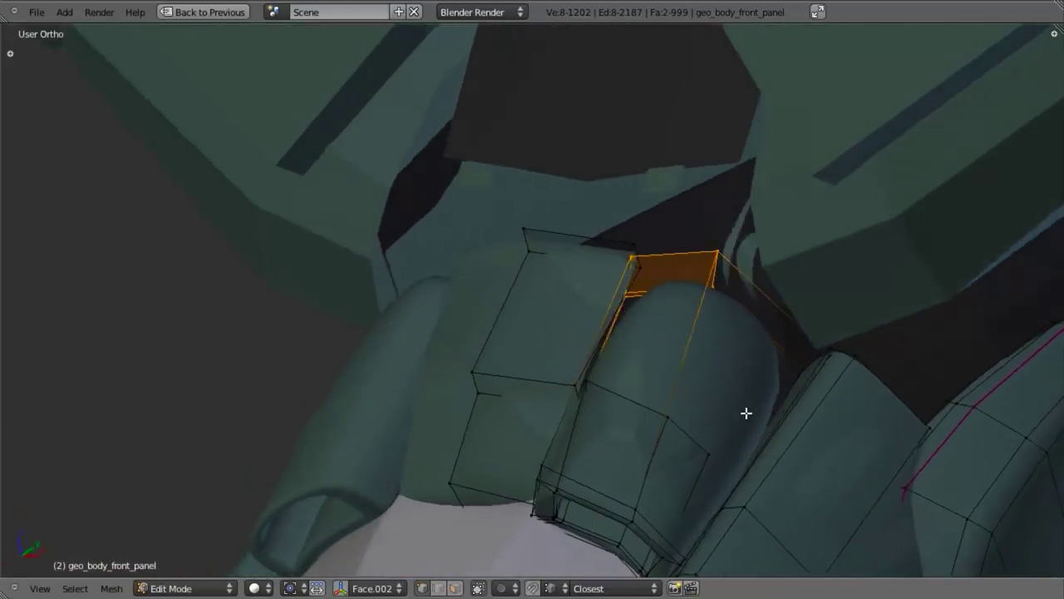
Undo the last rear-end change and reposition the rounded section's six rear-end vertices forward and down in the side view
key(z)
key(ctrl+z)
scroll(692, 335, down, 4)
middle_drag(692, 335, 644, 241)
key(KP_3)
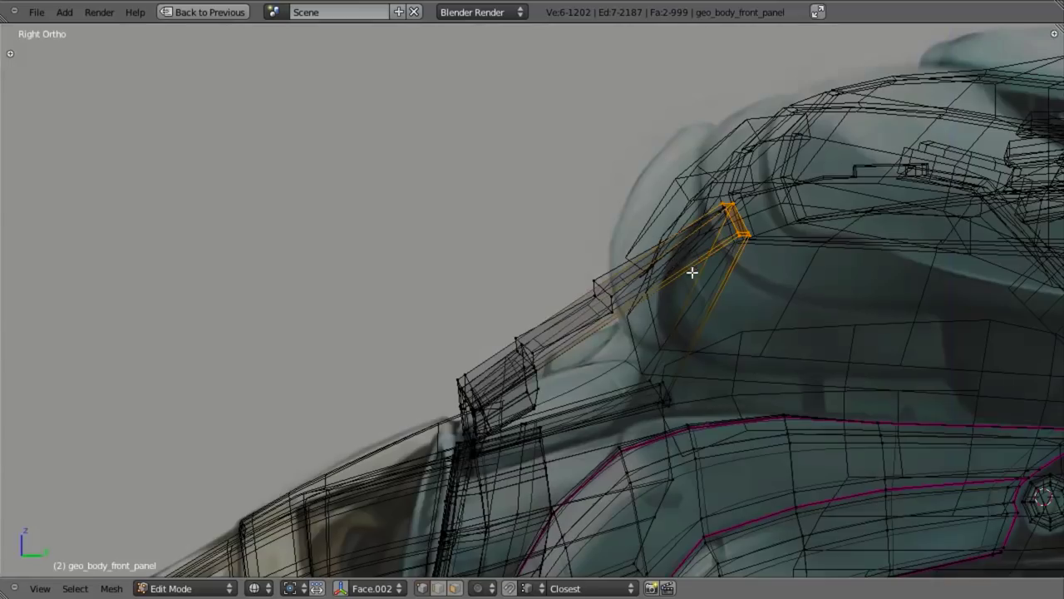
key(g)
click(562, 379)
key(z)
key(g)
click(660, 383)
Select the outer corner vertices of the rounded section's rear end and reposition them in the front and side views
middle_drag(582, 385, 798, 409)
key(KP_1)
shift+middle_drag(834, 303, 795, 249)
key(z)
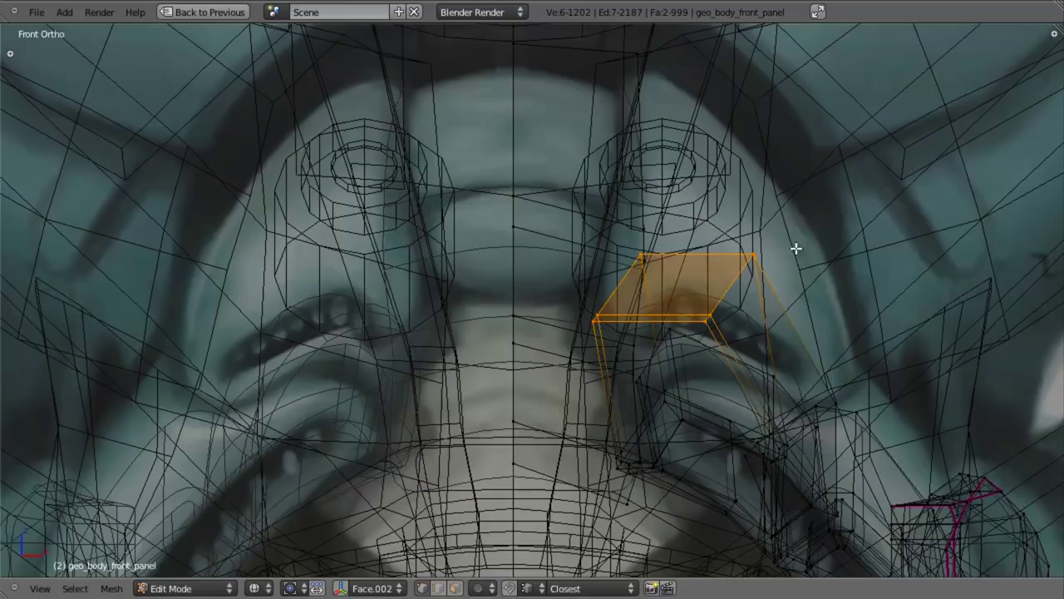
key(a)
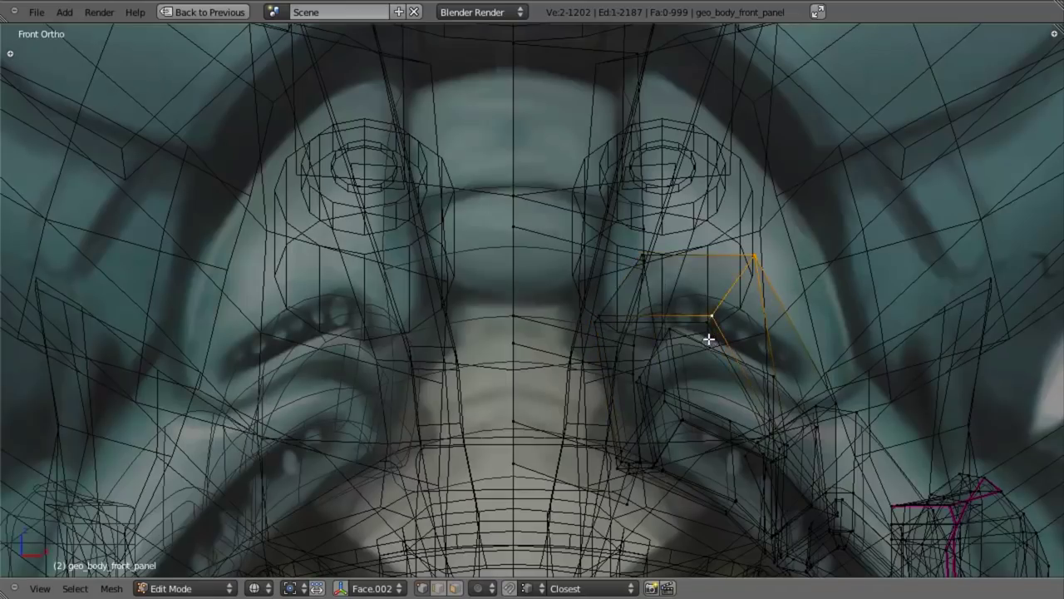
key(z)
key(e)
click(720, 380)
key(KP_3)
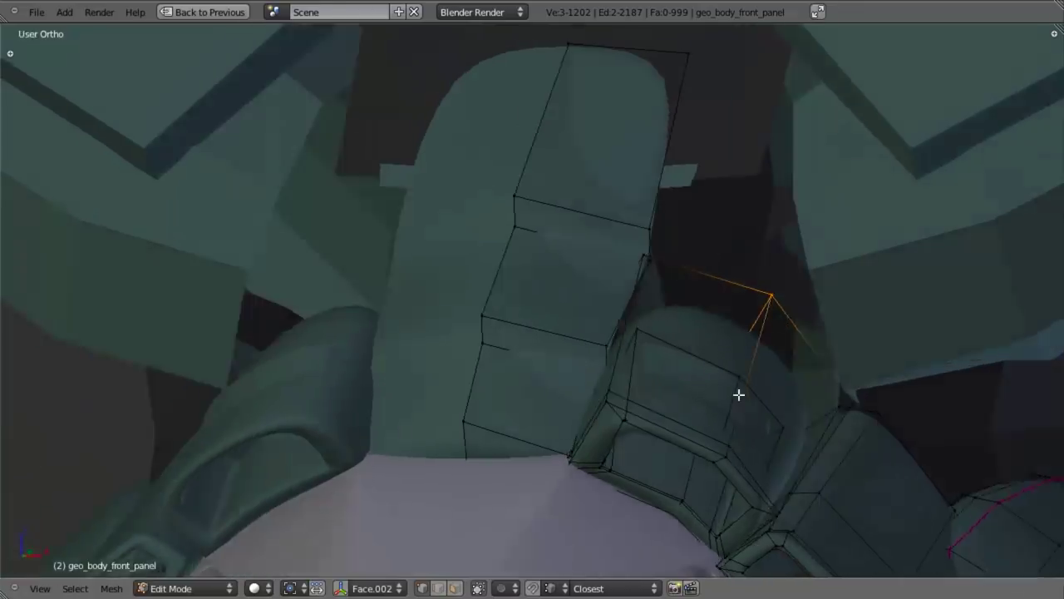
key(g)
click(728, 370)
Delete the three faces closing the rounded section's rear end and the stray vertex left beside them
key(z)
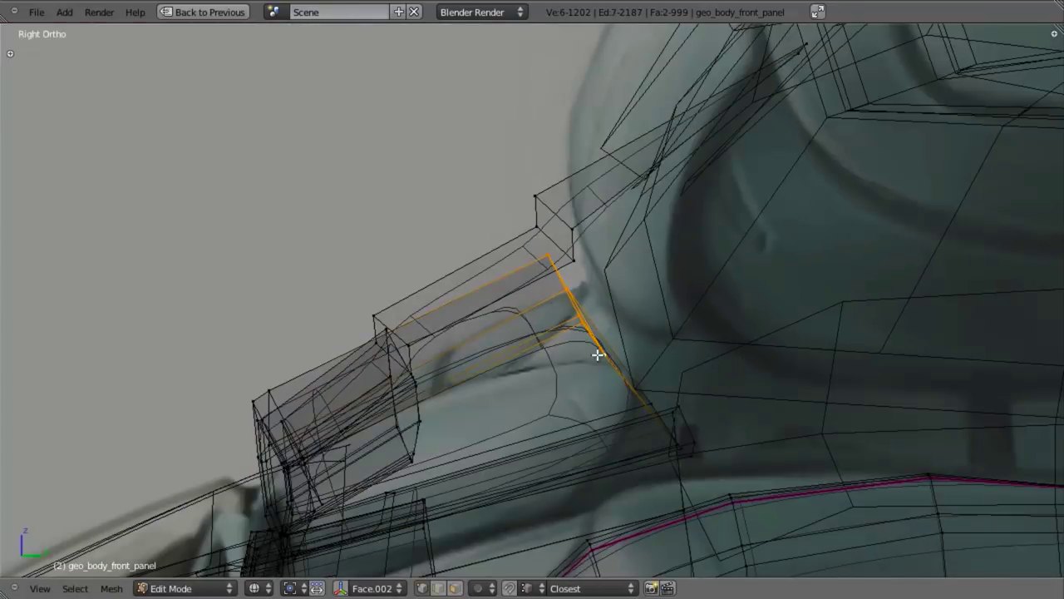
drag(674, 435, 674, 435)
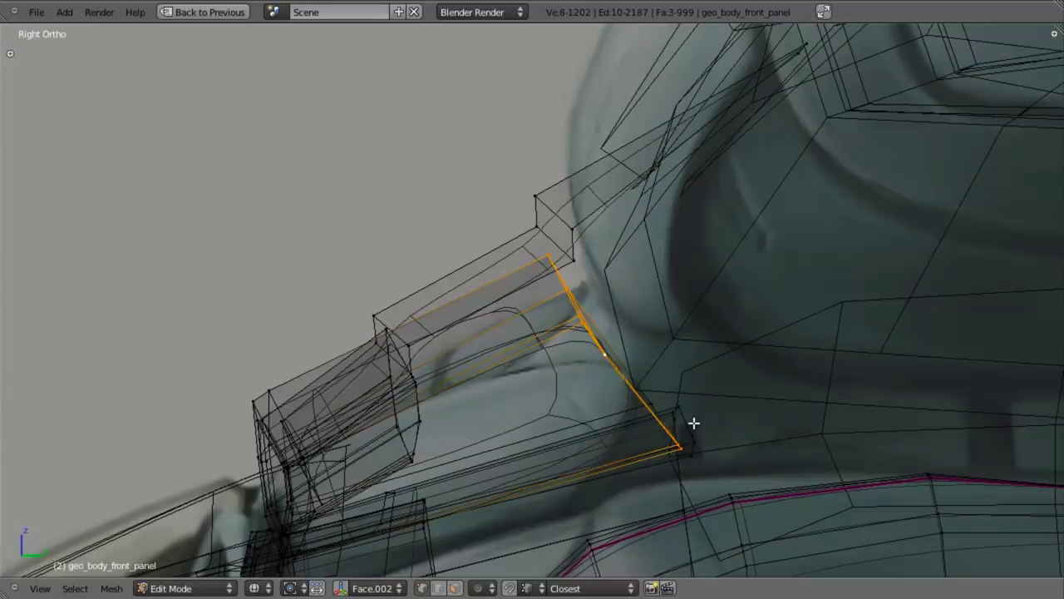
key(x)
click(692, 462)
key(z)
mouse_move(592, 324)
middle_down()
mouse_move(627, 349)
mouse_move(601, 361)
middle_up()
key(z)
middle_drag(638, 320, 718, 397)
key(x)
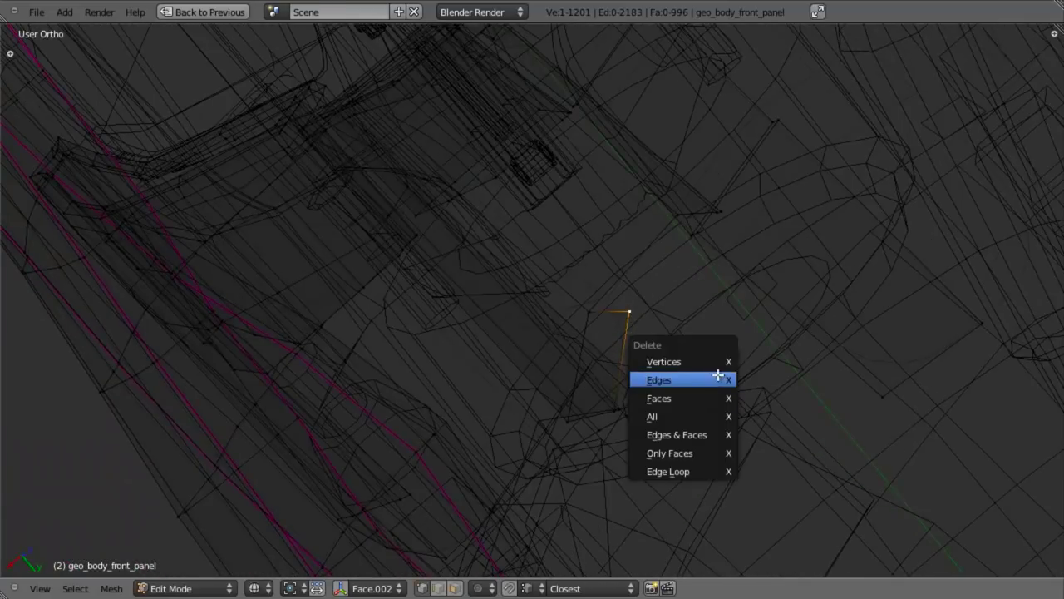
click(717, 356)
Extrude the rounded section's open rear edge loop backward and up in the side view
middle_drag(707, 355, 641, 328)
alt+right_click(600, 369)
middle_drag(599, 370, 676, 234)
key(KP_3)
key(z)
scroll(615, 322, down, 3)
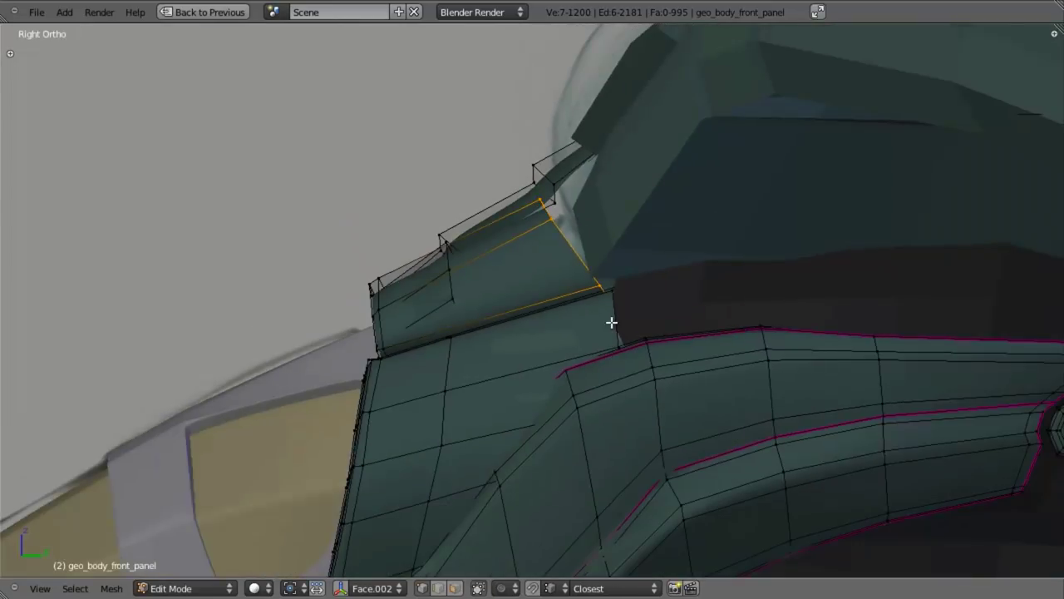
key(z)
key(e)
click(697, 288)
key(z)
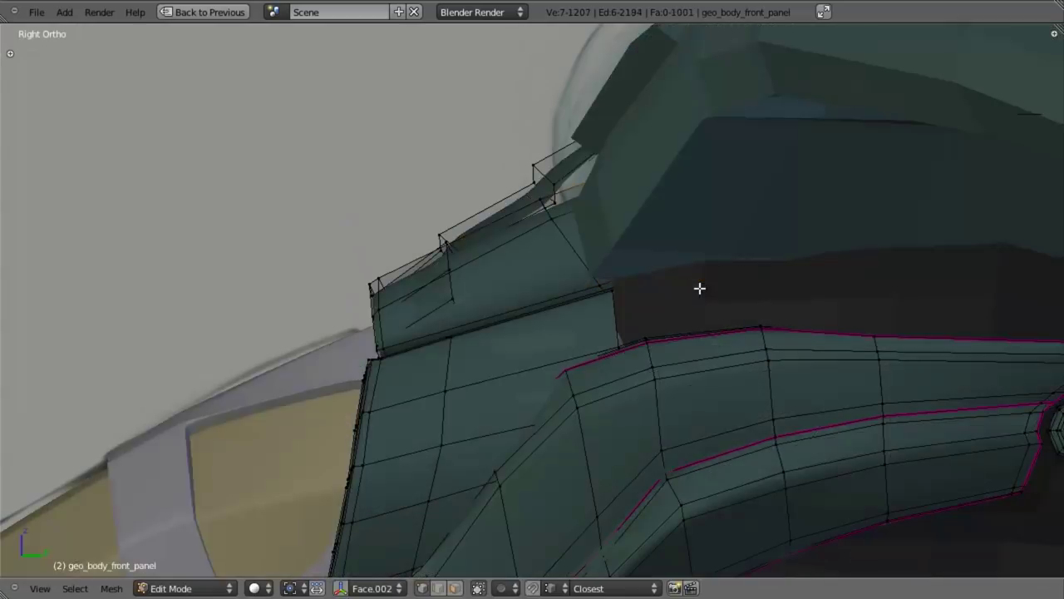
Move the extruded rear edge about 0.17 up in the front view, and about 0.17 back and 0.02 down in the side view
key(KP_1)
key(z)
key(g)
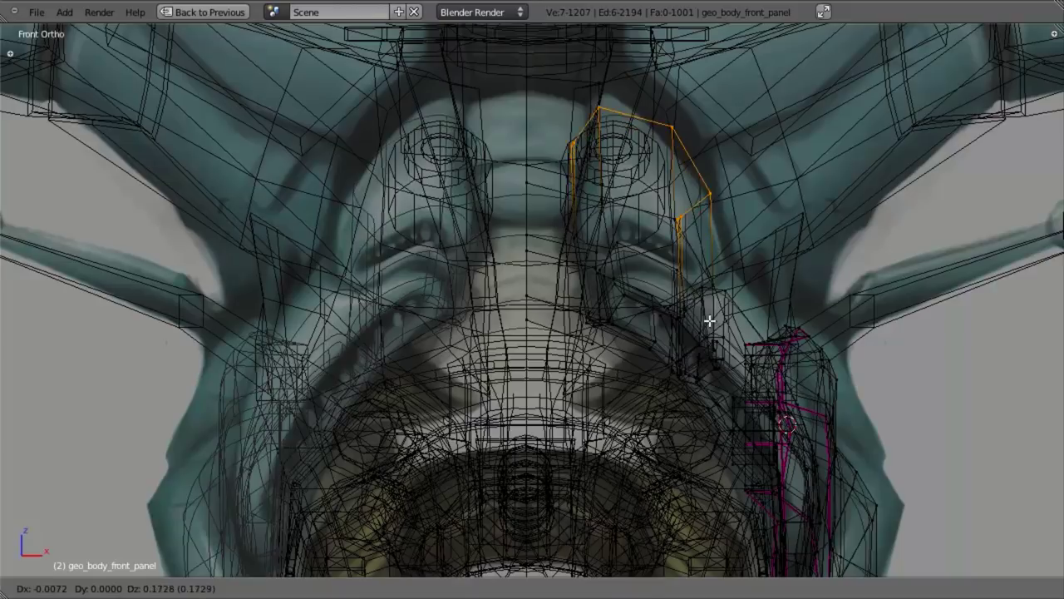
click(714, 323)
key(z)
key(KP_3)
key(z)
key(g)
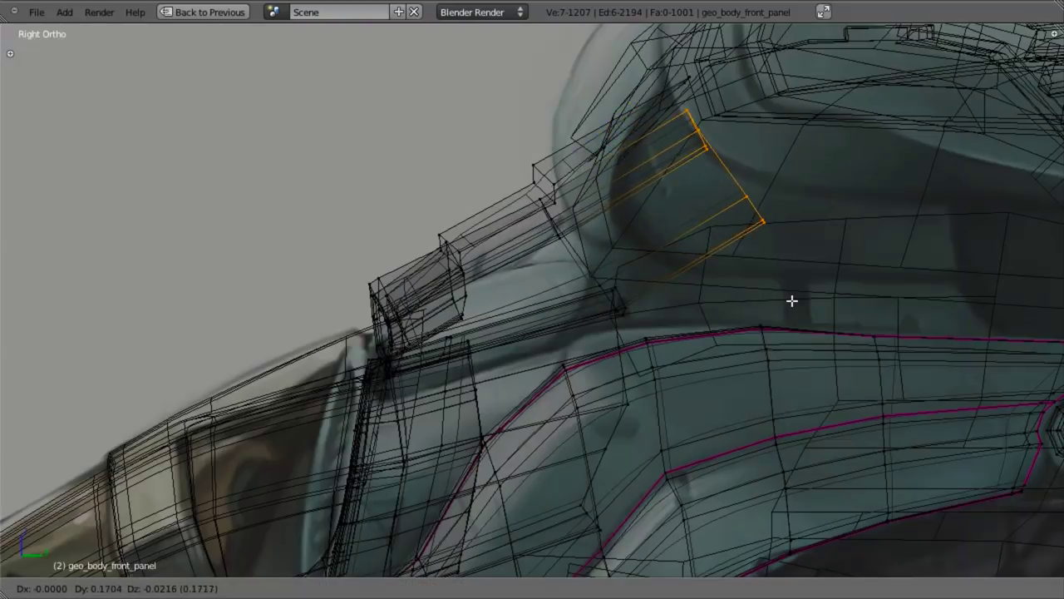
click(790, 301)
key(z)
scroll(657, 316, down, 3)
key(g)
click(589, 292)
Select the ten-vertex edge loop inside the rounded section's front recess and move it down
mouse_move(587, 293)
middle_down()
mouse_move(709, 345)
mouse_move(760, 324)
middle_up()
key(Tab)
middle_drag(592, 315, 605, 363)
scroll(611, 320, down, 3)
scroll(726, 323, up, 3)
scroll(592, 337, up, 3)
key(Tab)
middle_drag(584, 324, 596, 368)
alt+right_click(542, 268)
middle_drag(542, 267, 617, 228)
key(g)
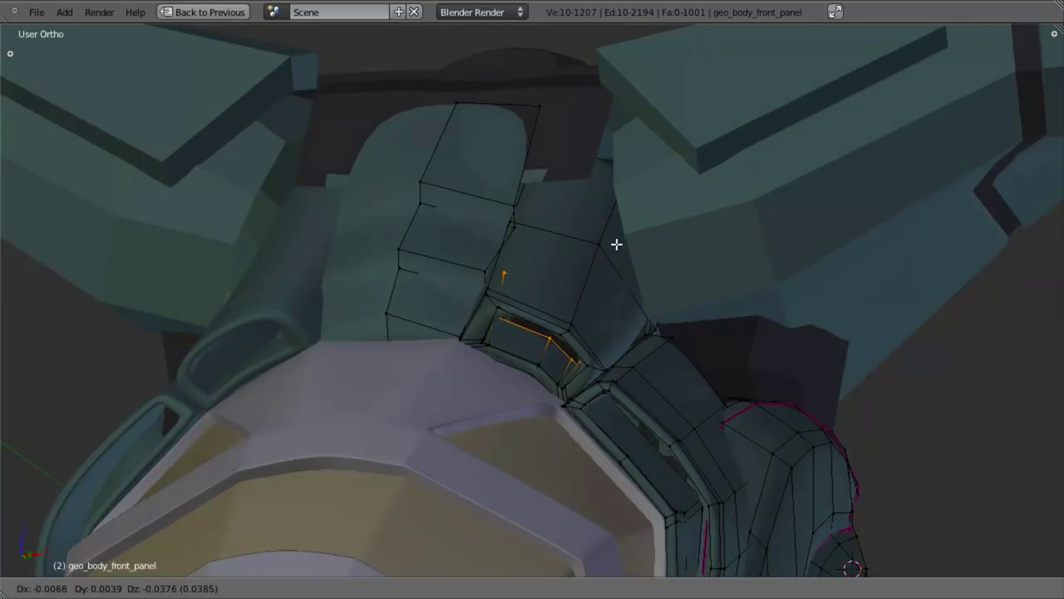
click(617, 257)
Select the upper and outer rim faces of the rounded section's front opening and move them slightly outward and up
key(Tab)
key(KP_1)
scroll(617, 386, up, 4)
key(Tab)
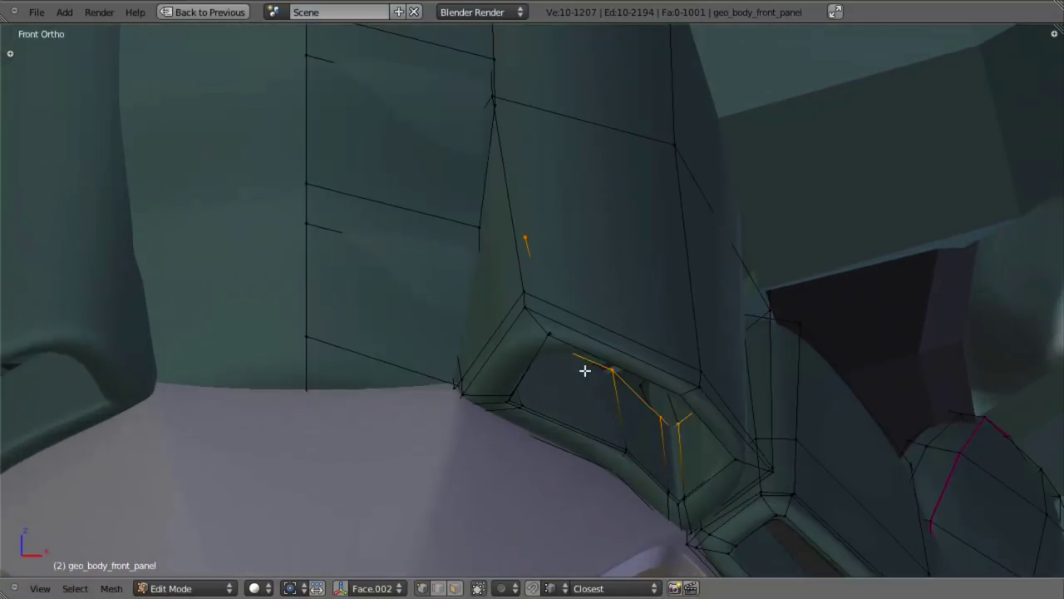
right_click(505, 403)
key(z)
key(z)
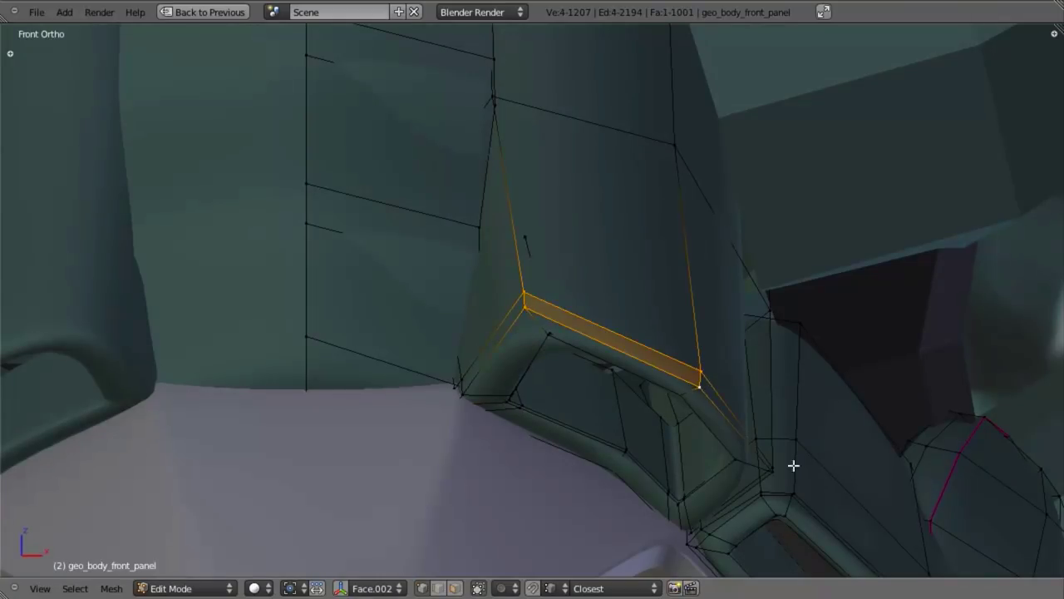
key(g)
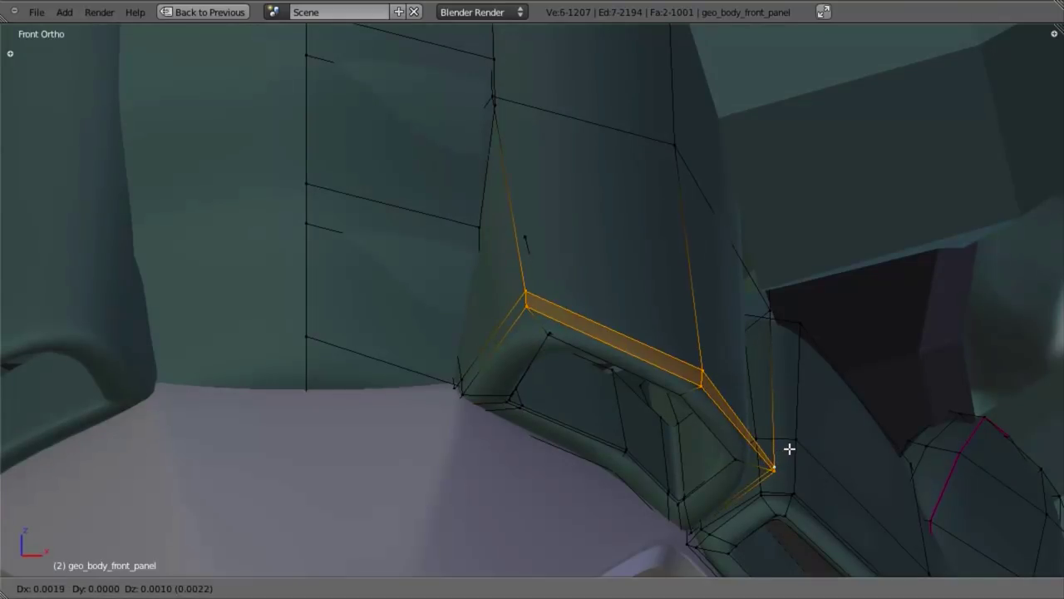
click(791, 442)
Add an edge loop around the front opening's rim and slide it toward the rim's outer edge
key(a)
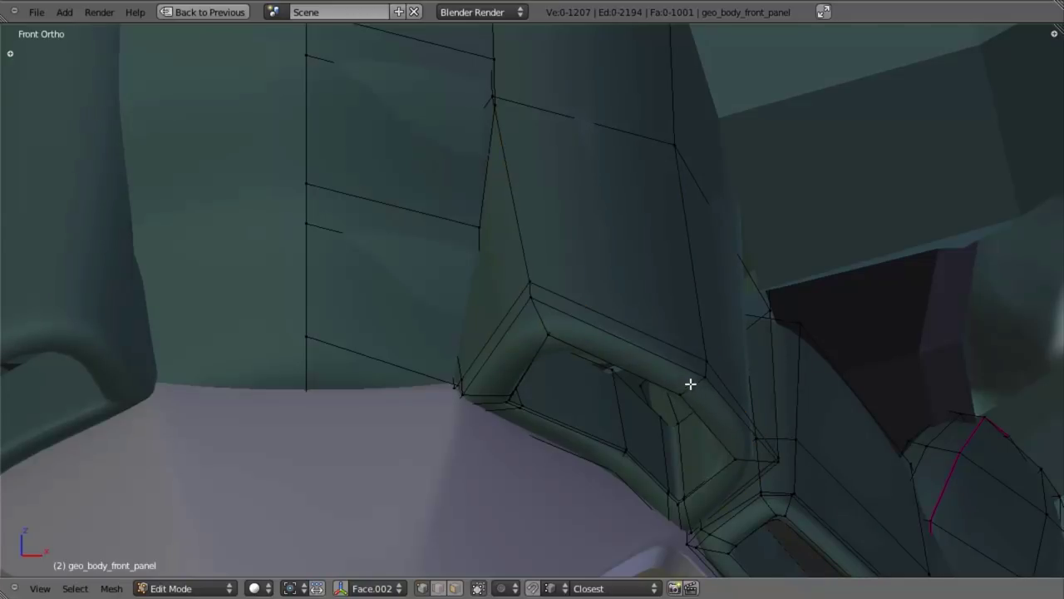
key(ctrl+r)
click(696, 385)
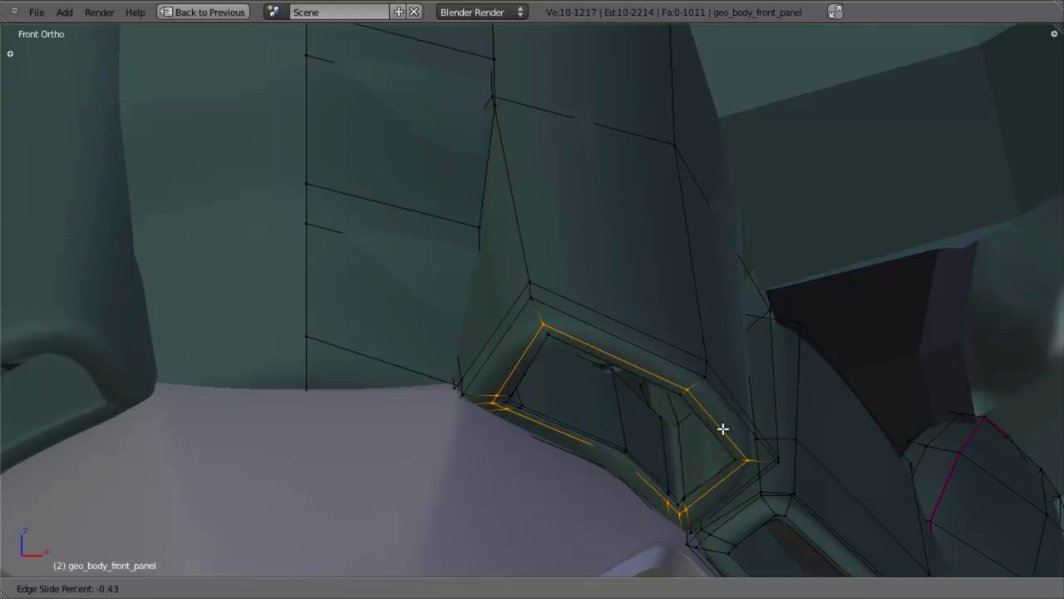
click(730, 503)
key(Tab)
scroll(629, 475, down, 7)
middle_drag(578, 334, 437, 380)
scroll(491, 408, up, 4)
middle_drag(519, 424, 558, 352)
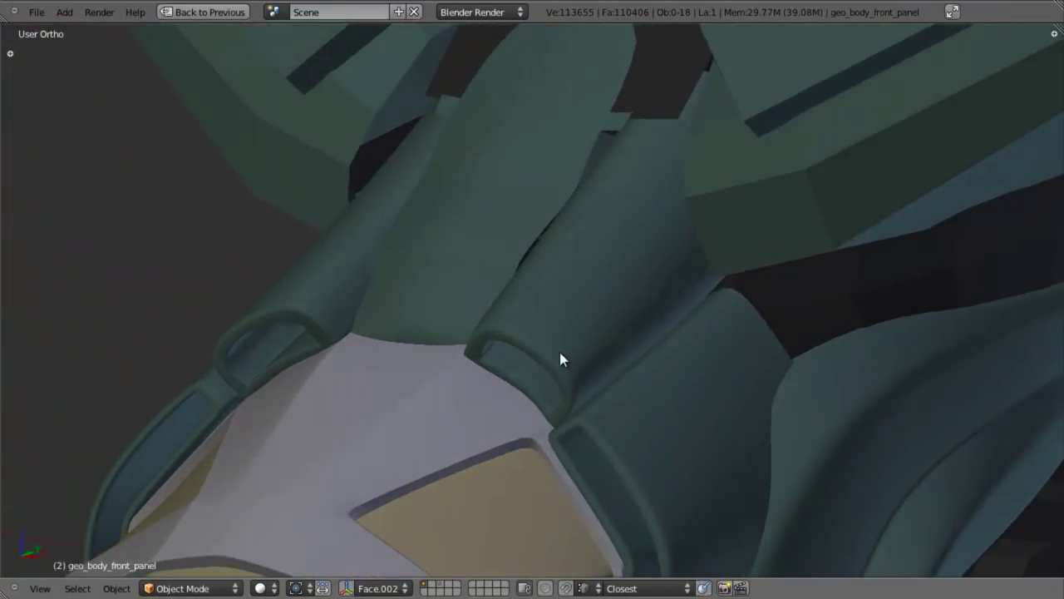
Add a lengthwise edge loop along the rounded section's lower outer side, where it meets the adjoining section
key(Tab)
scroll(649, 395, up, 3)
key(KP_1)
shift+middle_drag(734, 413, 282, 439)
key(a)
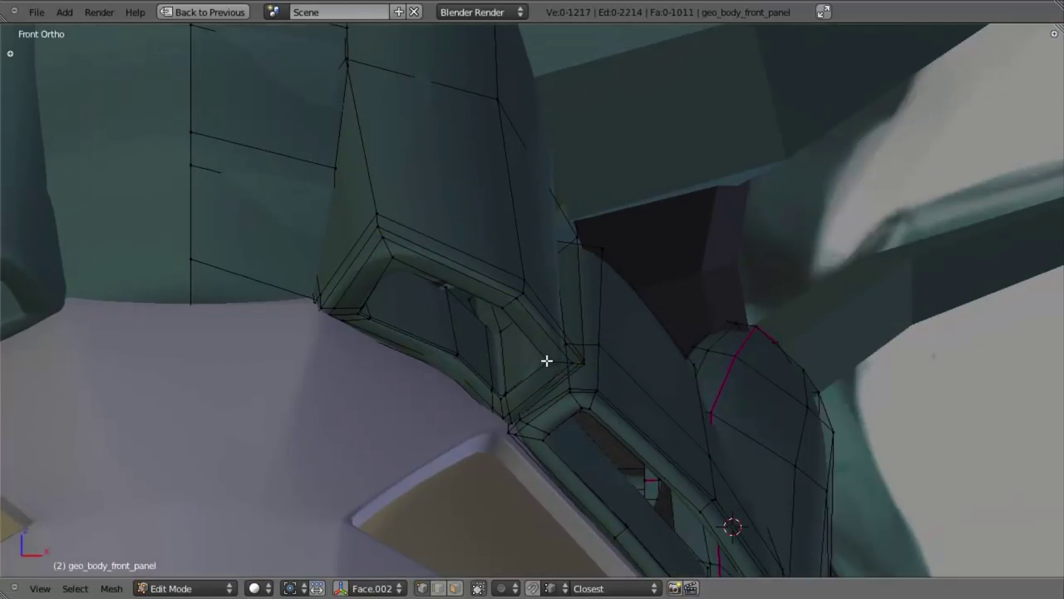
key(ctrl+r)
click(564, 387)
middle_drag(774, 354, 665, 348)
key(Tab)
scroll(476, 345, down, 4)
middle_drag(473, 344, 449, 446)
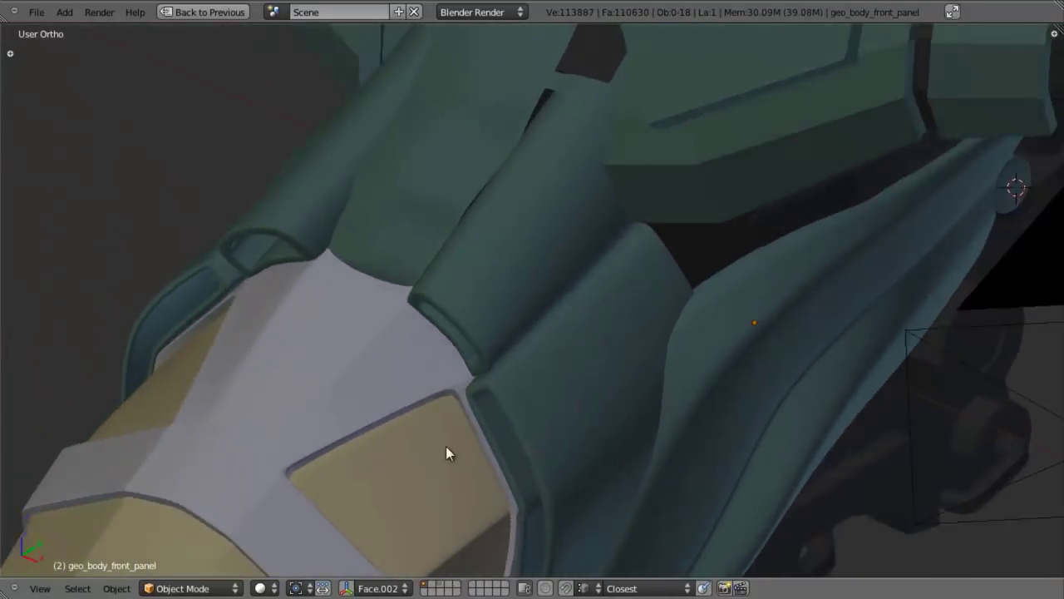
Select the rounded section's upper and side lengthwise edge loops and shift them slightly back in the side view
scroll(457, 453, up, 3)
key(KP_3)
shift+middle_drag(334, 249, 513, 390)
key(Tab)
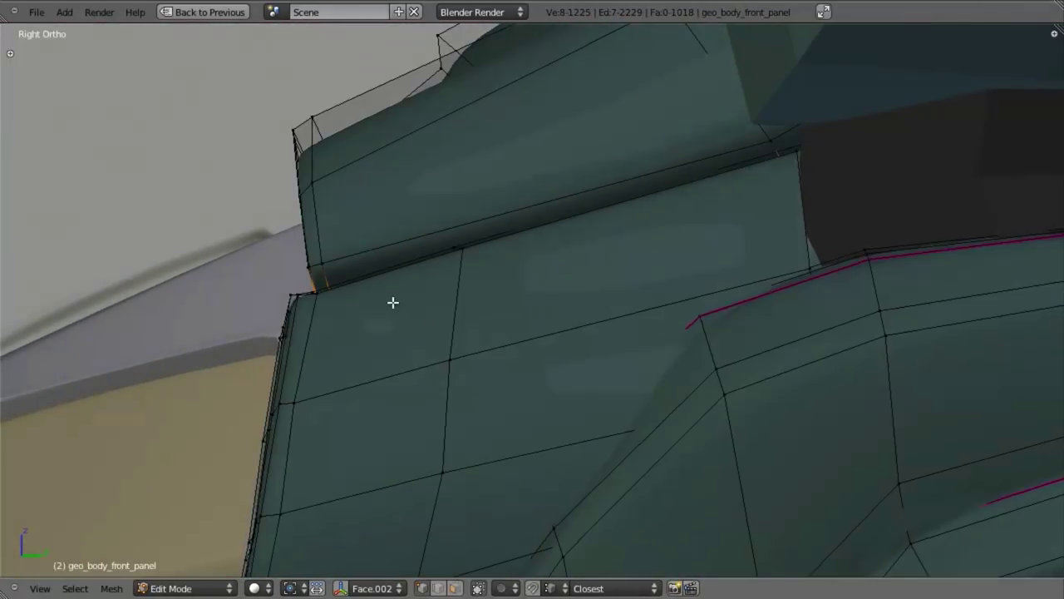
key(z)
alt+right_click(373, 285)
key(z)
mouse_move(371, 281)
middle_down()
mouse_move(416, 270)
mouse_move(399, 253)
middle_up()
key(a)
middle_drag(303, 209, 329, 192)
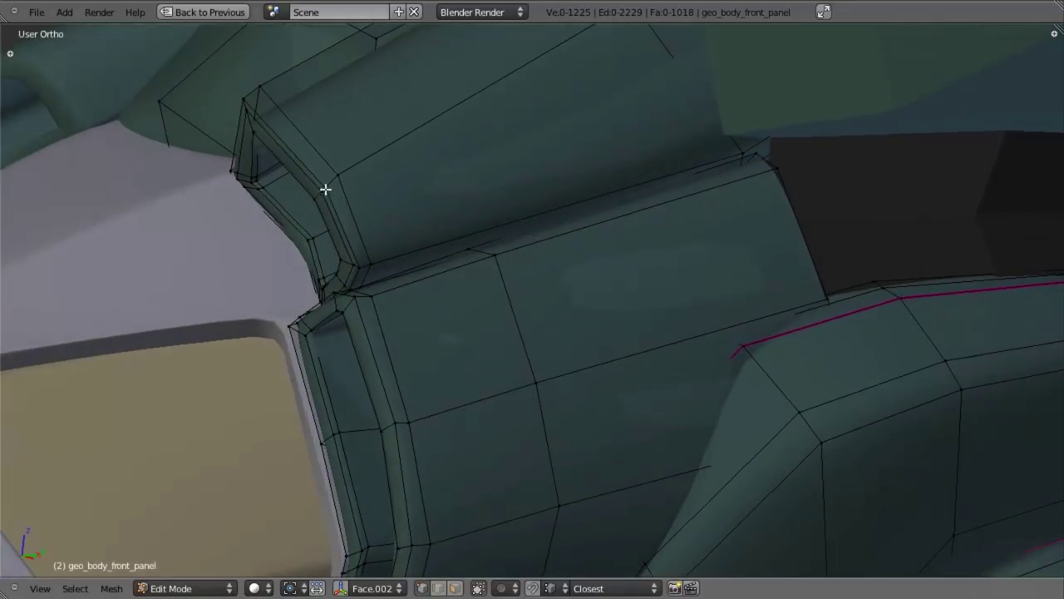
alt+right_click(250, 116)
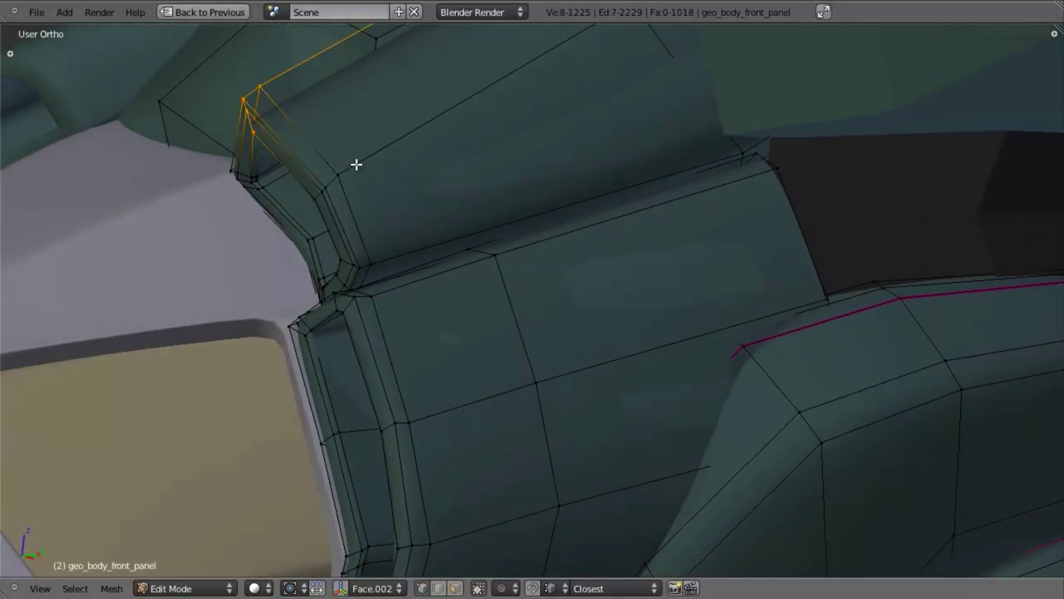
alt+shift+right_click(360, 167)
alt+shift+right_click(409, 247)
key(KP_3)
key(z)
key(z)
key(g)
click(335, 253)
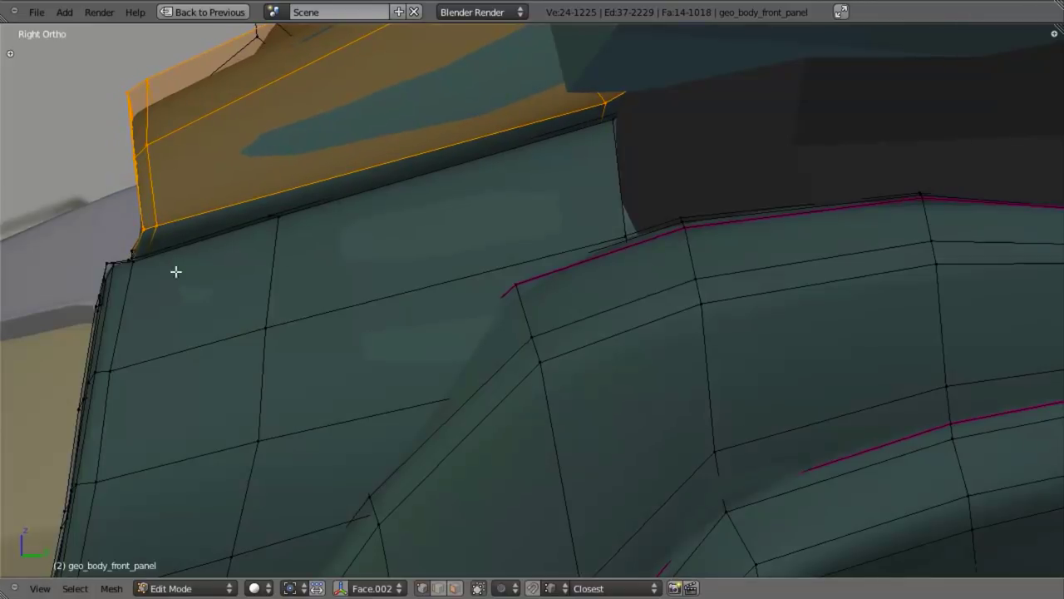
Select the edge loop along the rounded section's lower side and move it about 0.017 back in Y and 0.005 up in Z
middle_drag(162, 268, 280, 298)
key(a)
alt+right_click(248, 294)
key(KP_3)
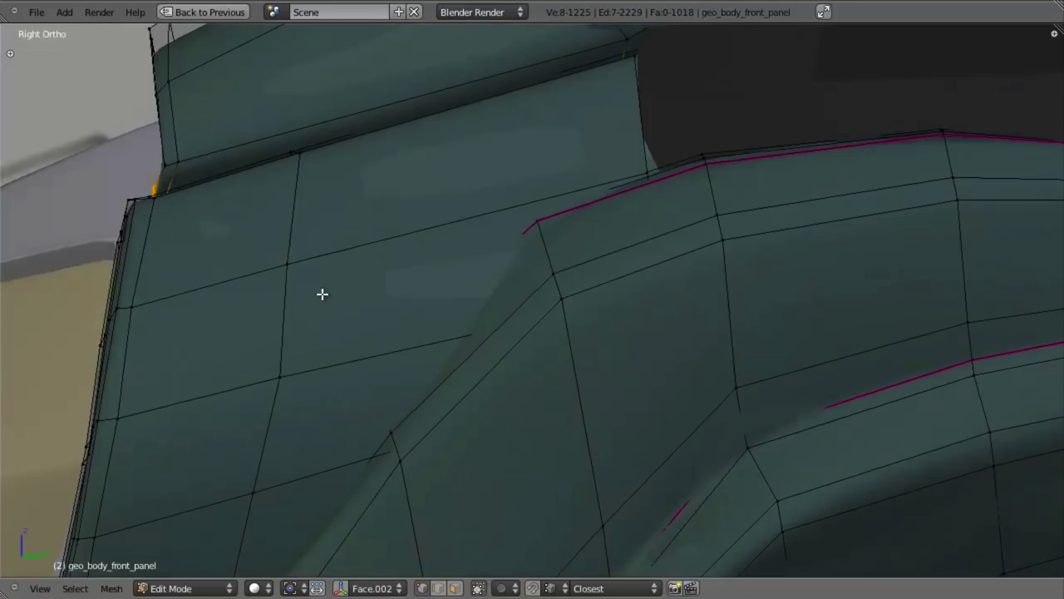
key(z)
key(g)
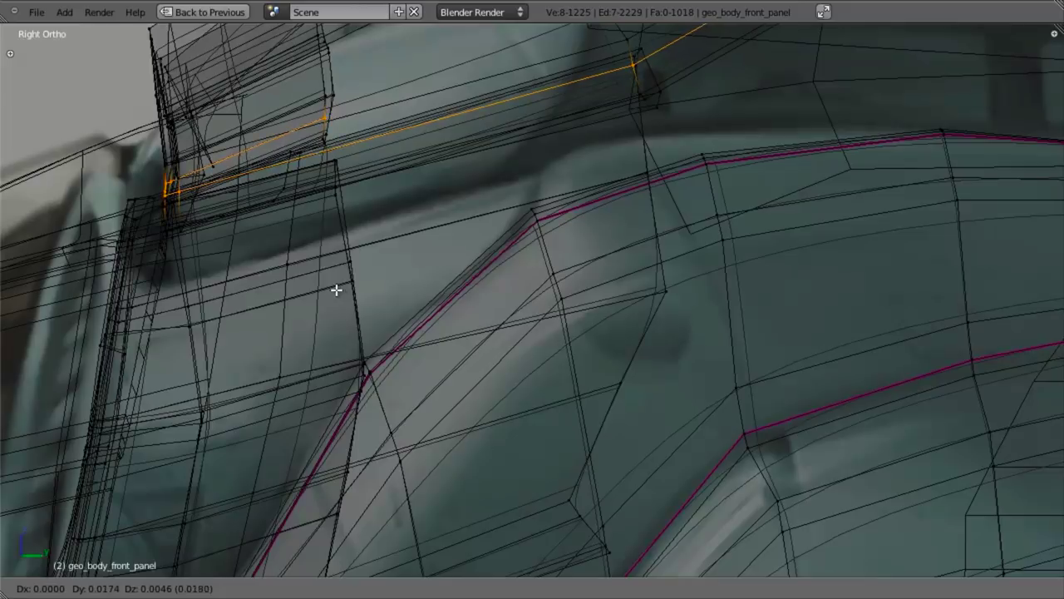
click(335, 288)
key(z)
middle_drag(187, 286, 297, 309)
key(Tab)
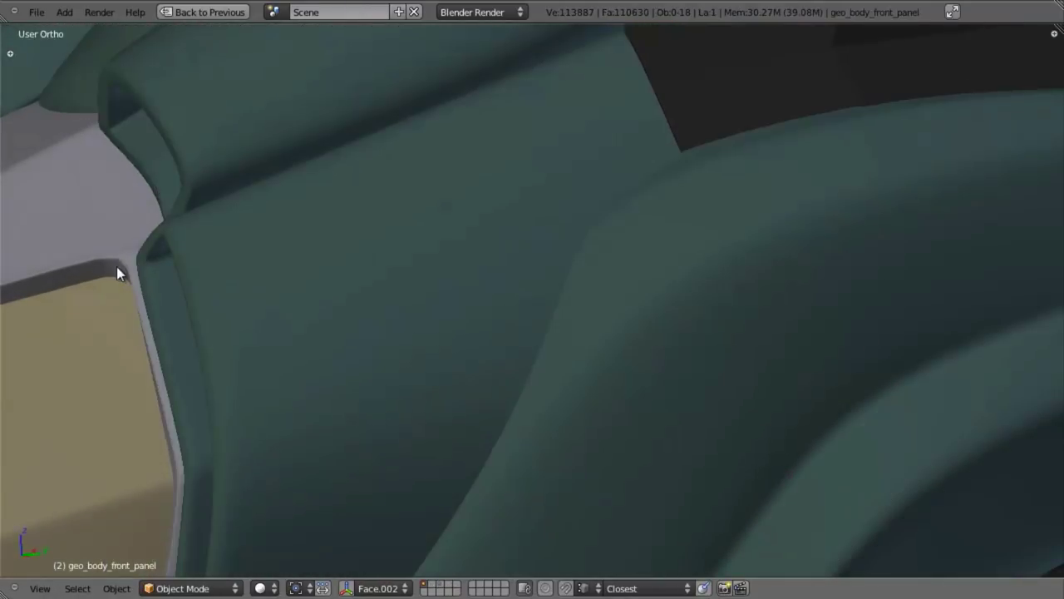
Move the edge loop along the rounded section's upper inner edge about 0.003 in X, 0.016 in Y and 0.007 in Z
middle_drag(182, 204, 524, 302)
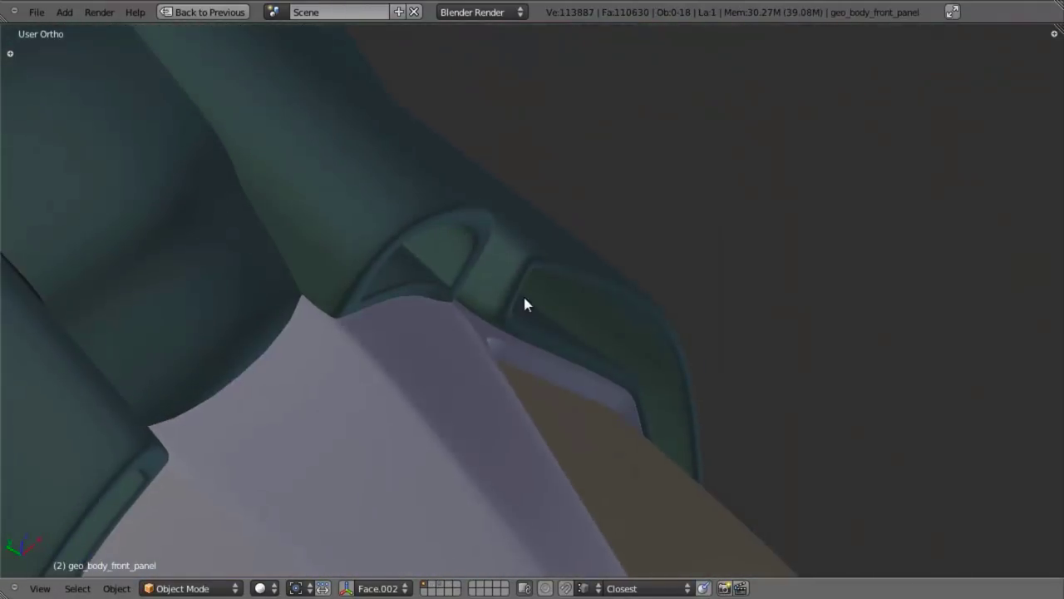
key(Tab)
middle_drag(385, 242, 428, 276)
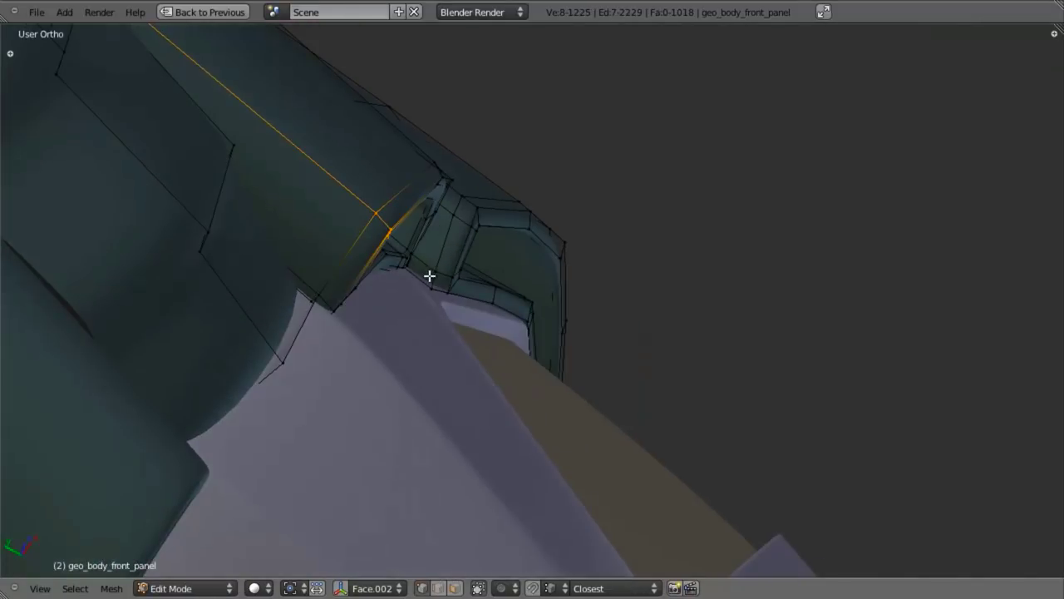
key(g)
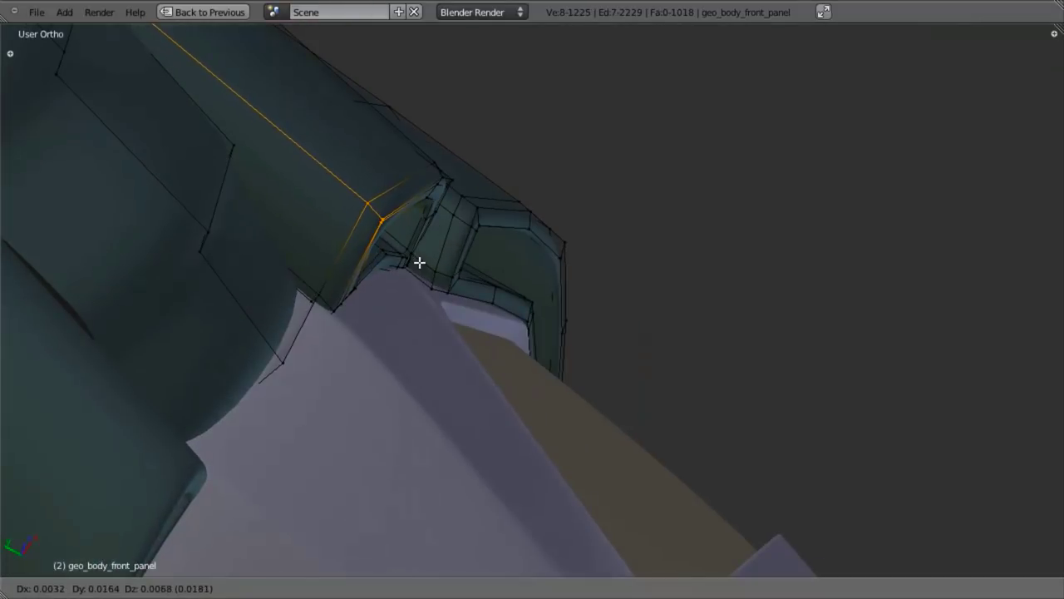
click(419, 263)
Select the edge loop along the rounded section's lower inner edge and move it about 0.006 in Y and 0.002 in Z
key(a)
alt+right_click(330, 300)
key(g)
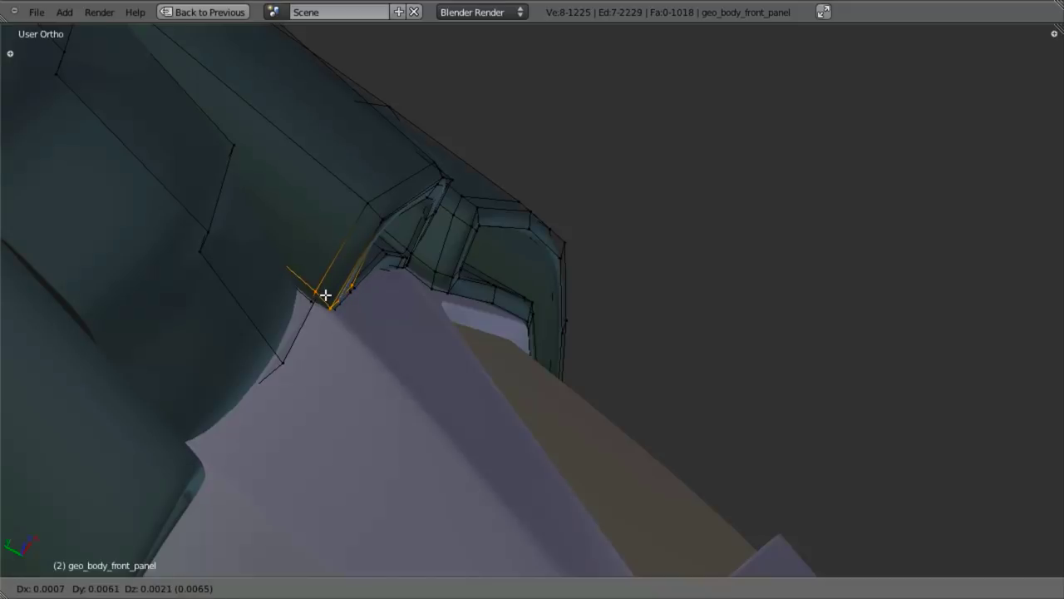
click(325, 295)
Examine the rounded sections and their front openings from the front and in the side view
key(Tab)
middle_drag(489, 283, 442, 284)
scroll(498, 333, down, 4)
middle_drag(527, 353, 425, 294)
key(Tab)
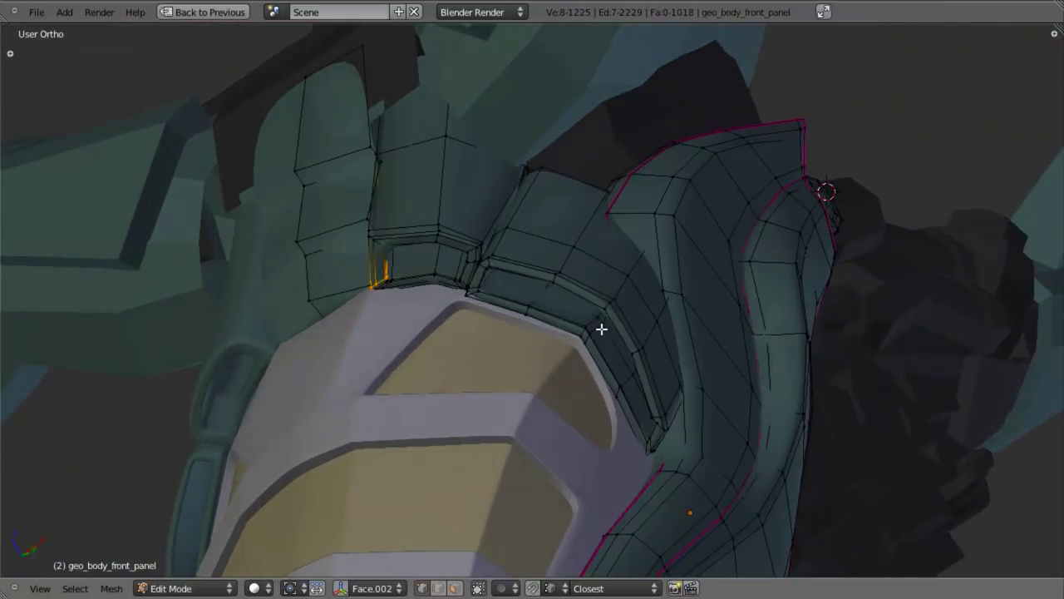
key(KP_3)
key(z)
shift+middle_drag(404, 419, 458, 382)
key(z)
key(Tab)
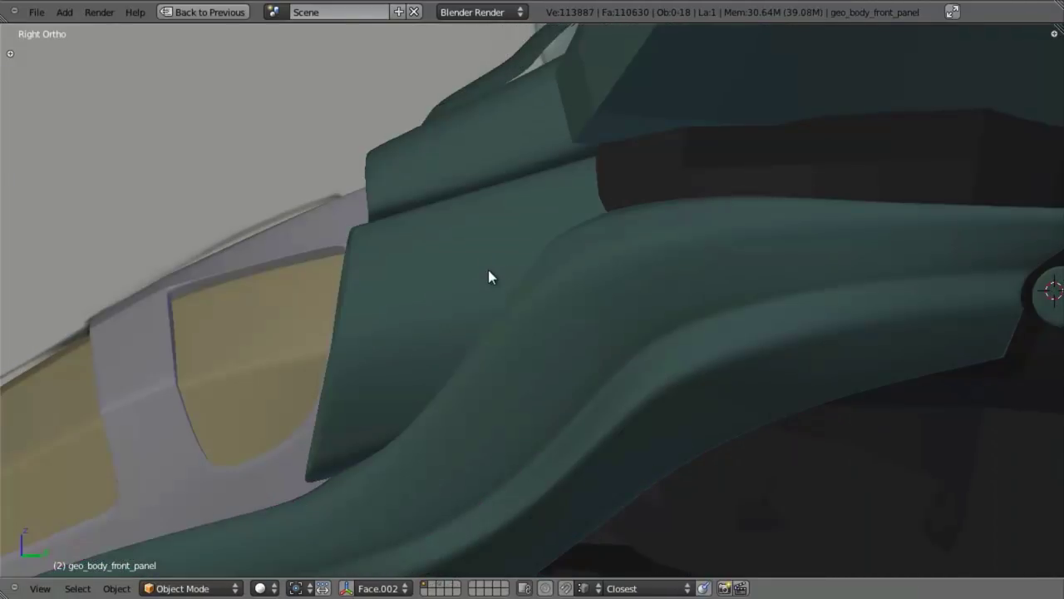
Select the rear edge along the rounded section's outer upper side and apply Edge Slide to it
key(Tab)
key(z)
right_click(540, 83)
key(z)
mouse_move(594, 238)
middle_down()
mouse_move(646, 244)
mouse_move(711, 283)
middle_up()
key(z)
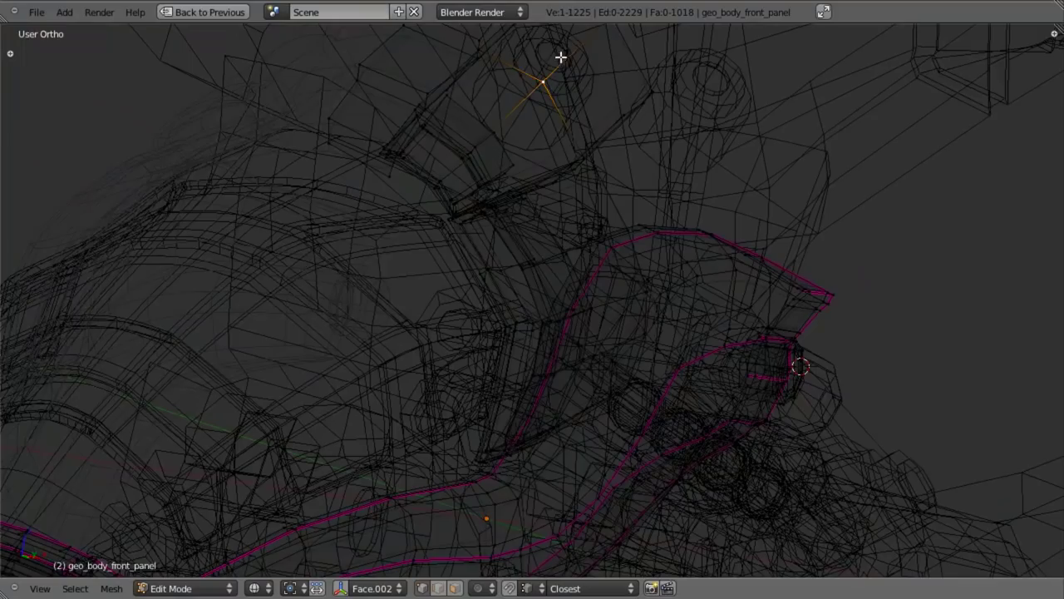
middle_drag(561, 57, 604, 119)
middle_drag(599, 181, 535, 182)
key(z)
key(ctrl+e)
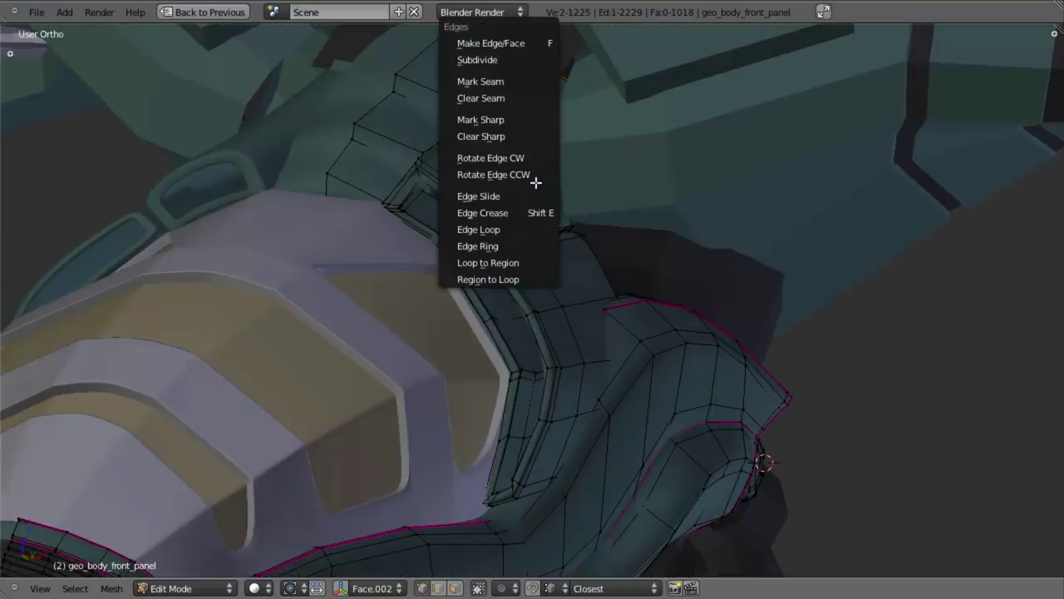
click(529, 198)
click(536, 208)
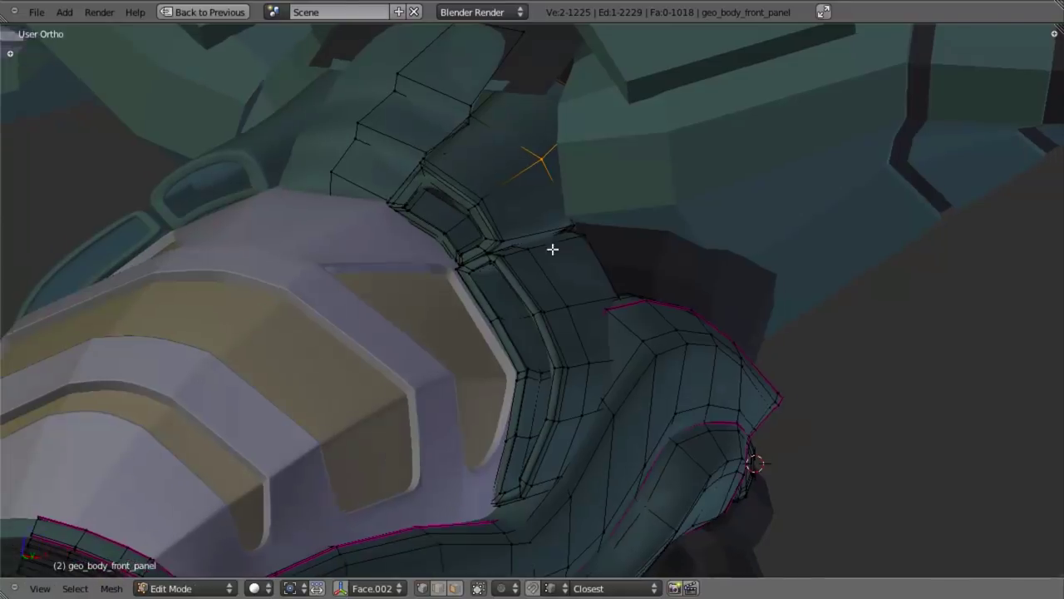
In the front view, move the selected edge on the rounded upper section's outer side, rotate it about -1.3°, and clear the selection
key(KP_1)
key(g)
click(577, 221)
key(r)
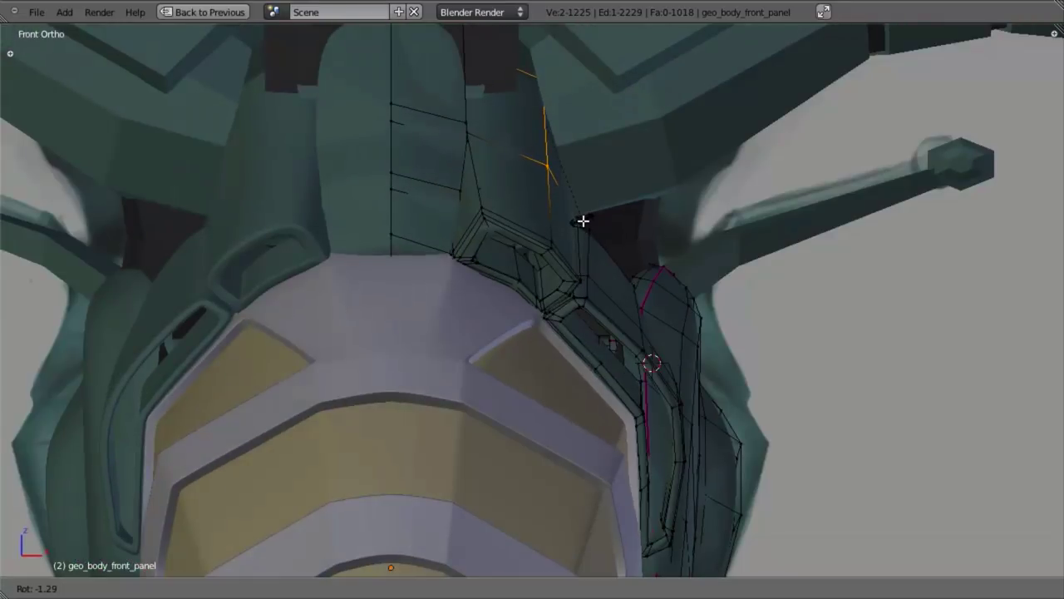
click(583, 223)
scroll(587, 243, up, 4)
key(a)
Examine the rounded upper sections and front openings from the front, comparing solid and wireframe display against the background reference image
key(Tab)
key(Tab)
scroll(556, 304, down, 4)
shift+middle_drag(464, 288, 481, 339)
key(z)
key(z)
key(z)
scroll(391, 318, up, 5)
scroll(383, 321, down, 3)
scroll(399, 327, down, 4)
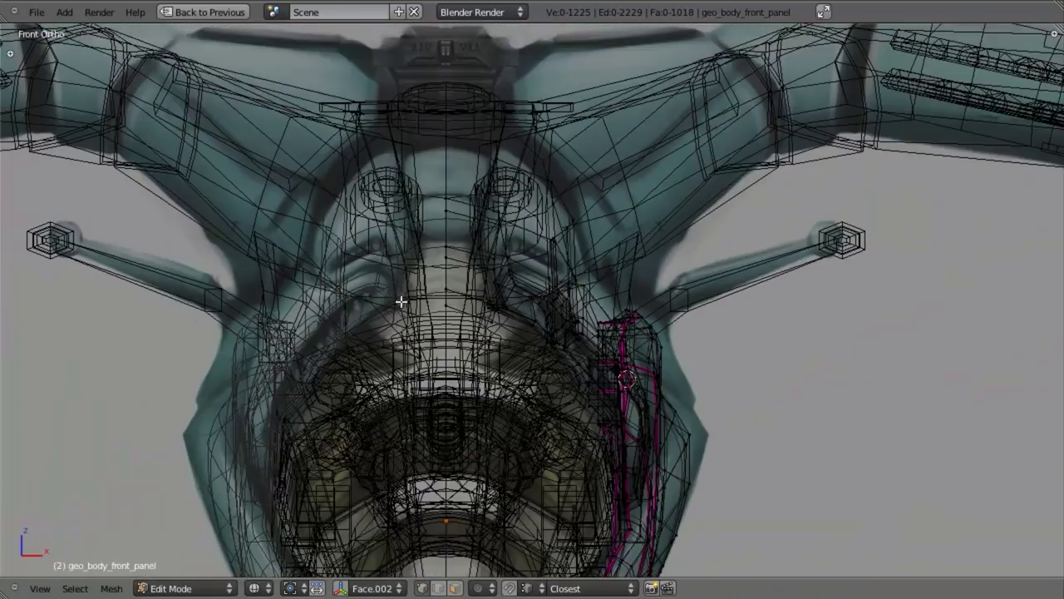
key(z)
scroll(444, 272, up, 3)
shift+middle_drag(445, 252, 468, 259)
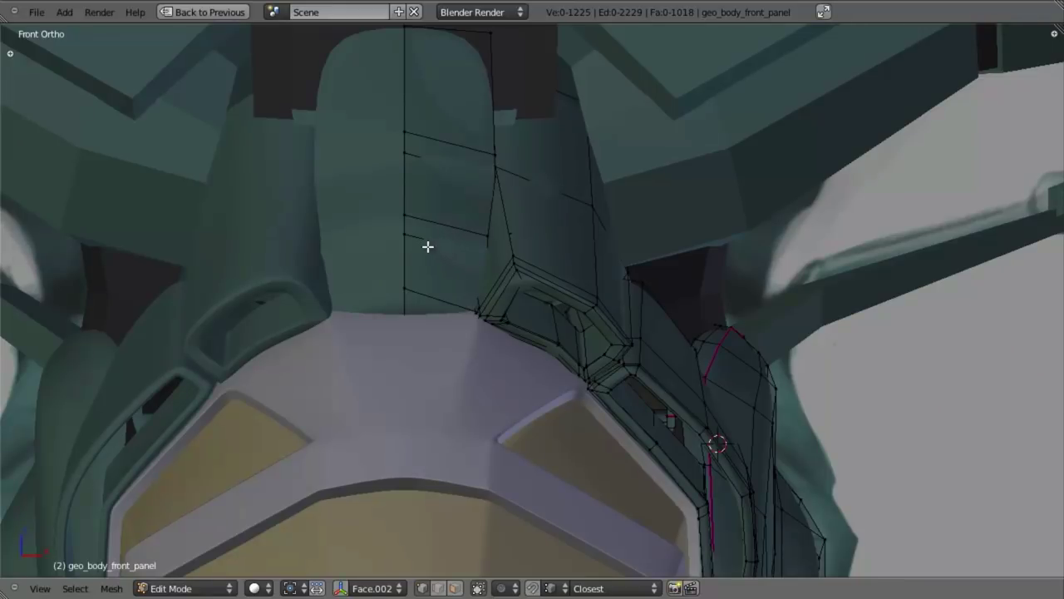
Add an edge loop across the central panel strip, just below its second cross edge
key(ctrl+r)
click(410, 254)
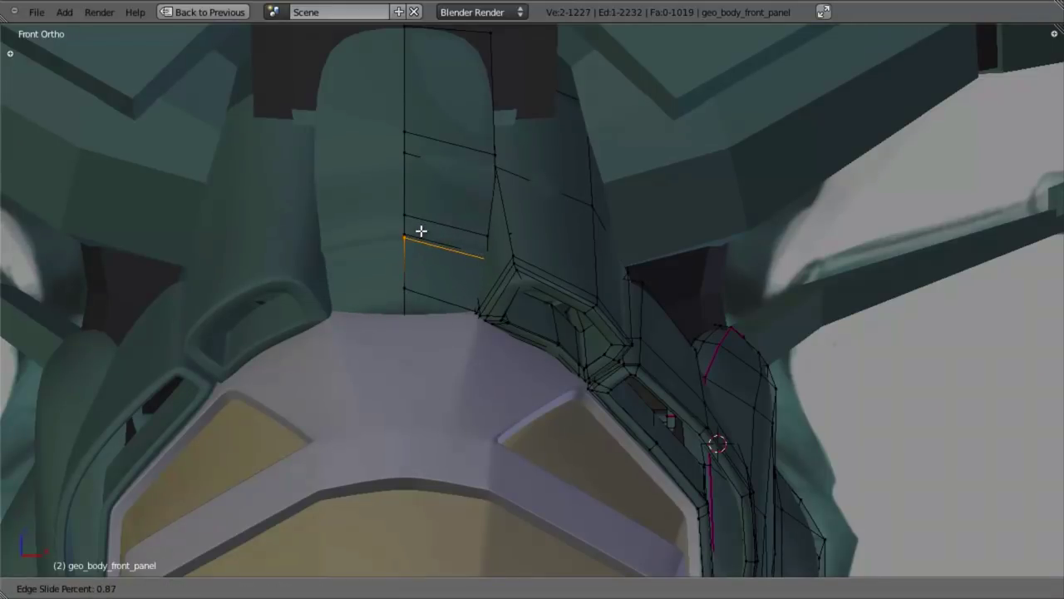
click(421, 231)
key(ctrl+r)
click(412, 229)
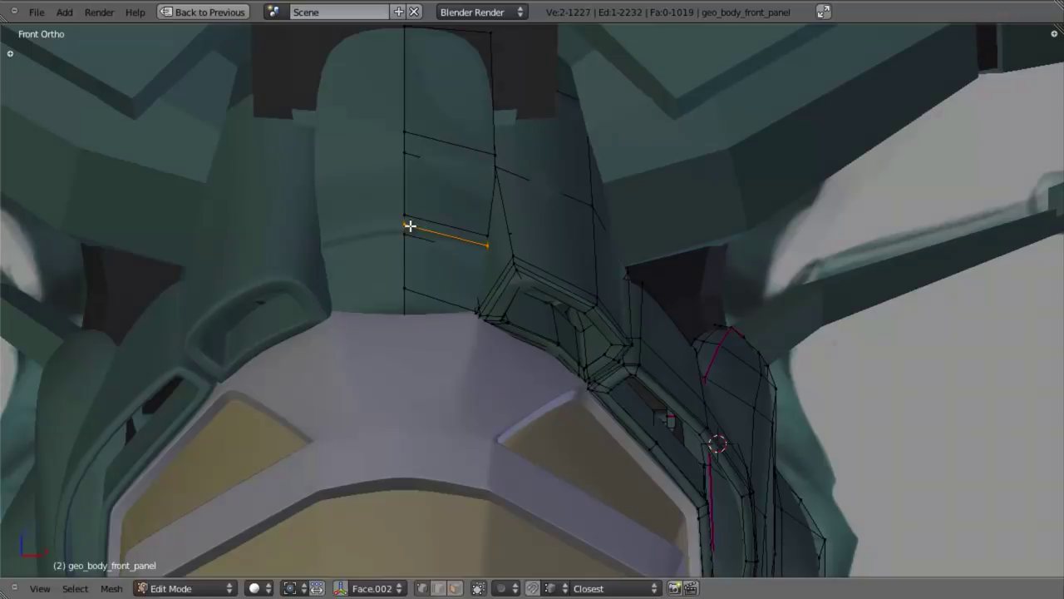
click(423, 237)
Try to extrude the narrow face between the new loop and the cross edge above it
middle_drag(430, 226, 498, 245)
key(e)
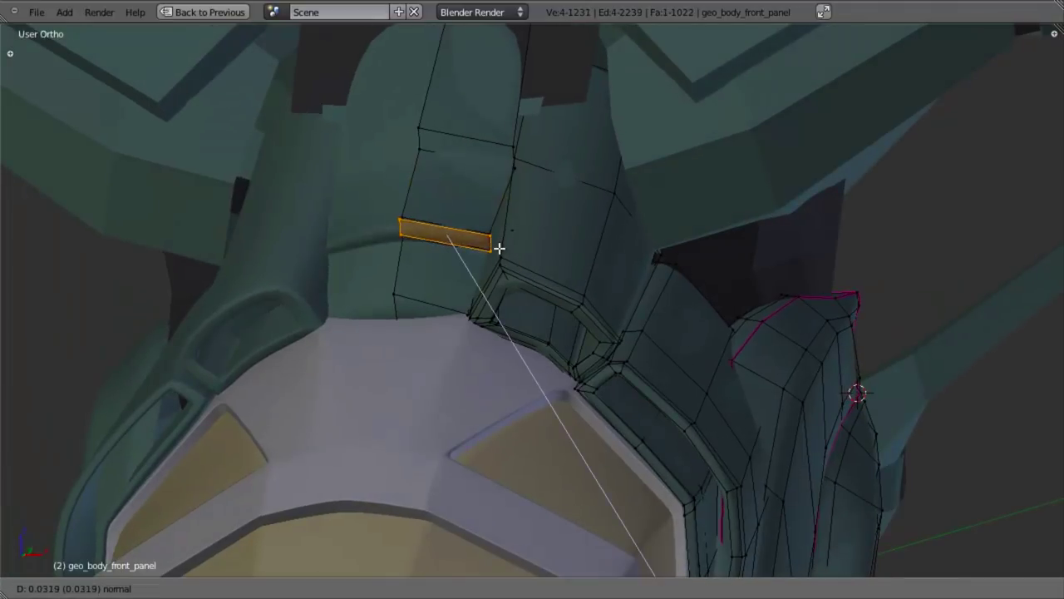
click(500, 247)
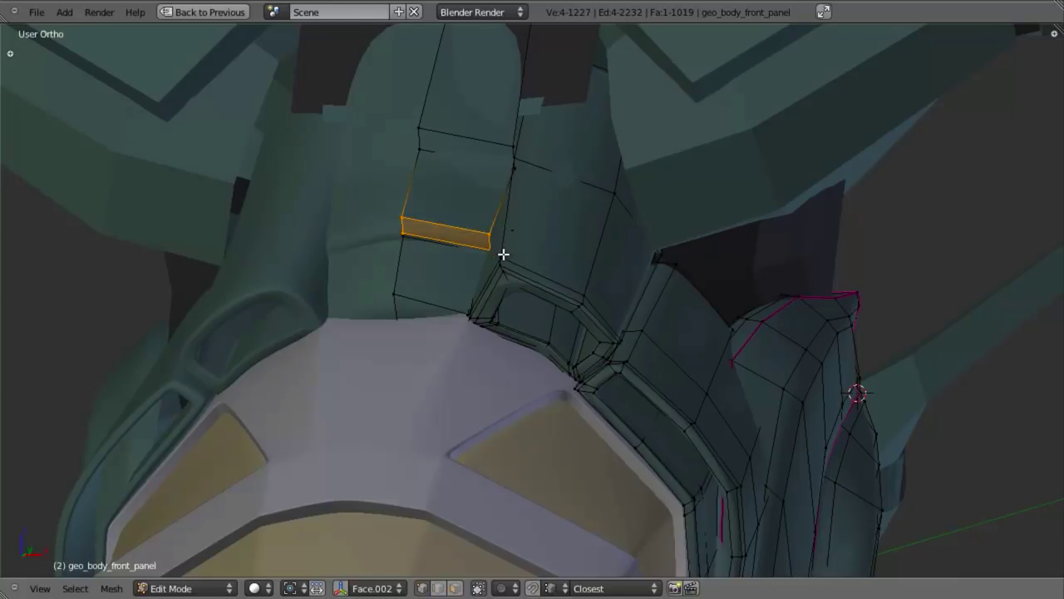
Move the narrow face outward along Y and adjust its height along Z to form a raised step in the strip
key(g)
key(y)
click(454, 218)
key(g)
click(451, 218)
middle_drag(452, 218, 408, 231)
key(g)
key(z)
click(420, 243)
Add an edge loop just below the raised step to tighten its lower crease, and check the smoothed shape
key(a)
key(ctrl+r)
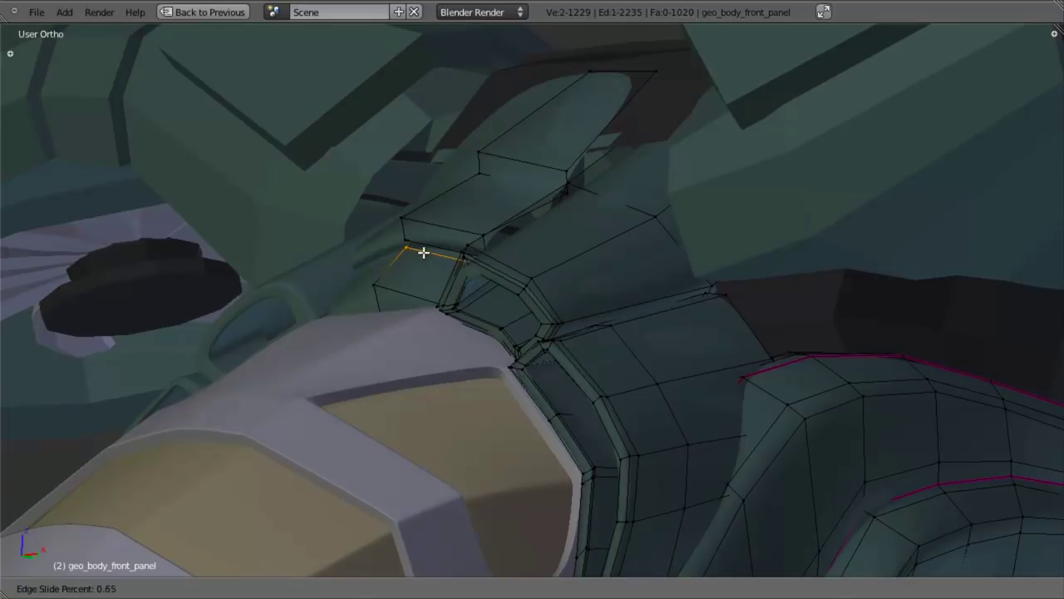
click(424, 253)
middle_drag(423, 257, 601, 294)
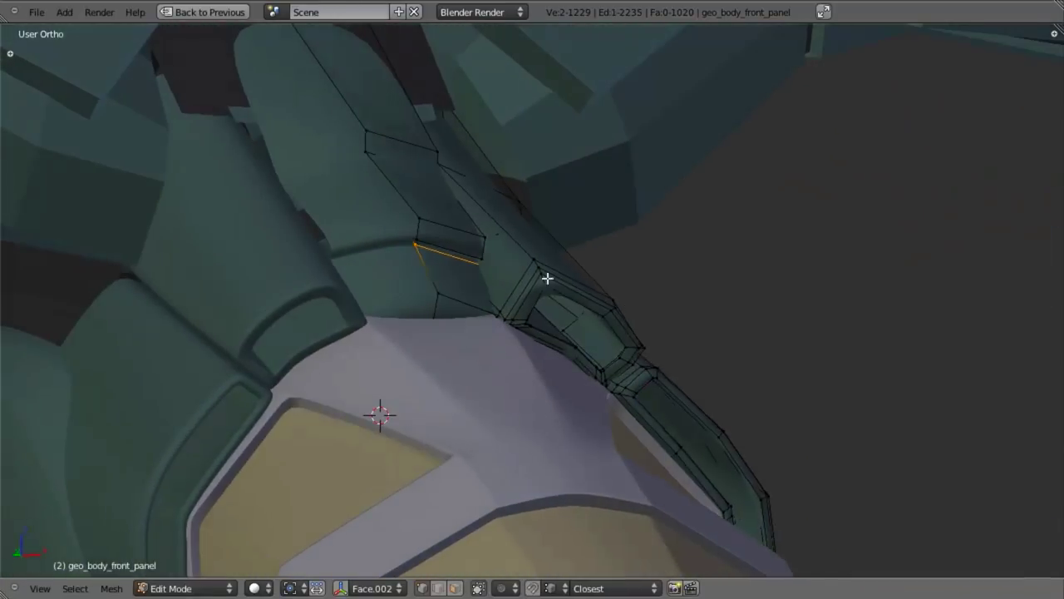
key(Tab)
scroll(517, 286, down, 4)
mouse_move(516, 281)
middle_down()
mouse_move(561, 359)
mouse_move(335, 329)
mouse_move(502, 316)
middle_up()
scroll(335, 329, up, 3)
Select both ends of the cross edge near the front of the central strip and move it along the Z axis
key(Tab)
key(z)
mouse_move(478, 370)
middle_down()
mouse_move(501, 313)
mouse_move(483, 302)
mouse_move(509, 325)
mouse_move(490, 313)
mouse_move(594, 330)
mouse_move(501, 269)
mouse_move(509, 359)
middle_up()
right_click(446, 303)
key(z)
key(z)
shift+right_click(443, 330)
key(z)
key(z)
key(z)
key(z)
key(g)
key(z)
click(519, 377)
Adjust the height of that cross edge's outer vertex, beside the intake opening, along the Z axis
key(z)
key(z)
mouse_move(395, 247)
ctrl+shift+mouse_down()
mouse_move(366, 278)
mouse_move(389, 371)
ctrl+shift+mouse_up()
key(z)
key(g)
key(z)
click(555, 398)
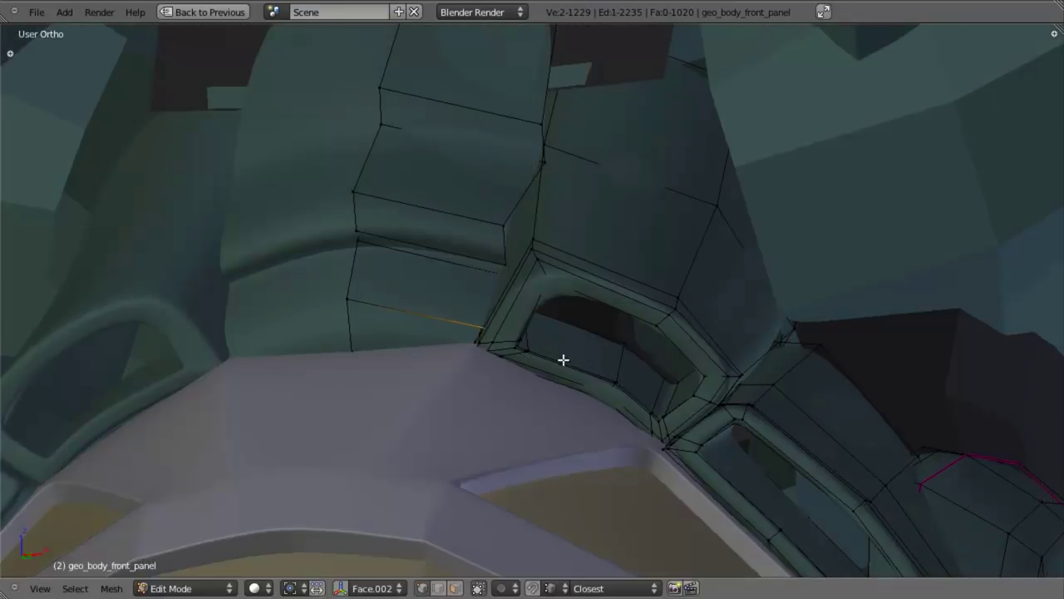
key(z)
key(b)
middle_drag(453, 300, 516, 369)
key(z)
key(g)
key(z)
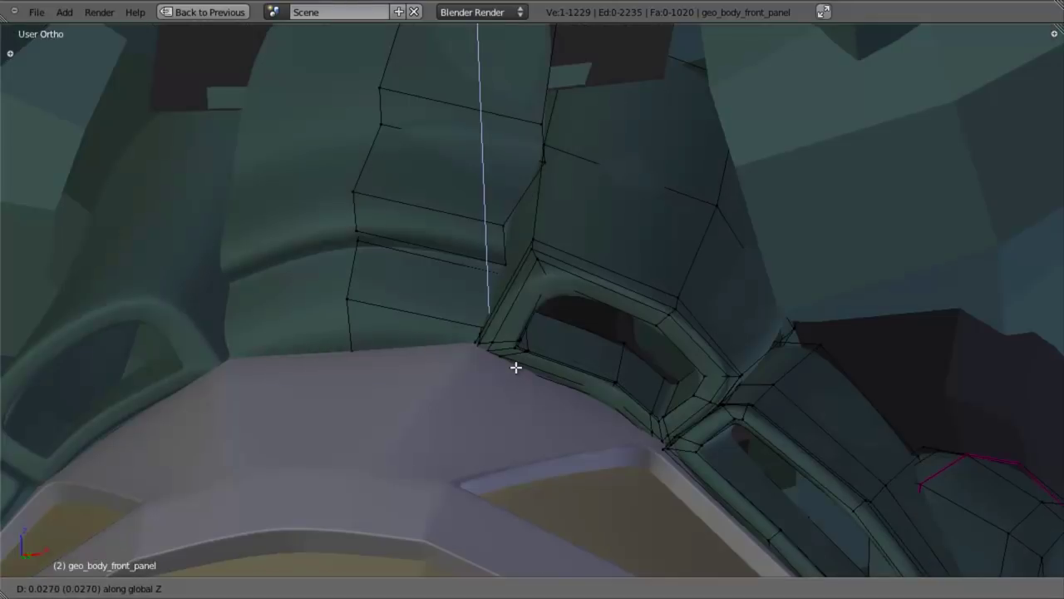
click(508, 364)
Adjust the height of the same edge's centre-line vertex along the Z axis
middle_drag(444, 327, 376, 320)
right_click(376, 293)
key(g)
key(z)
click(376, 297)
Add an edge loop just behind the front cross edge of the central strip
key(a)
key(ctrl+r)
click(394, 268)
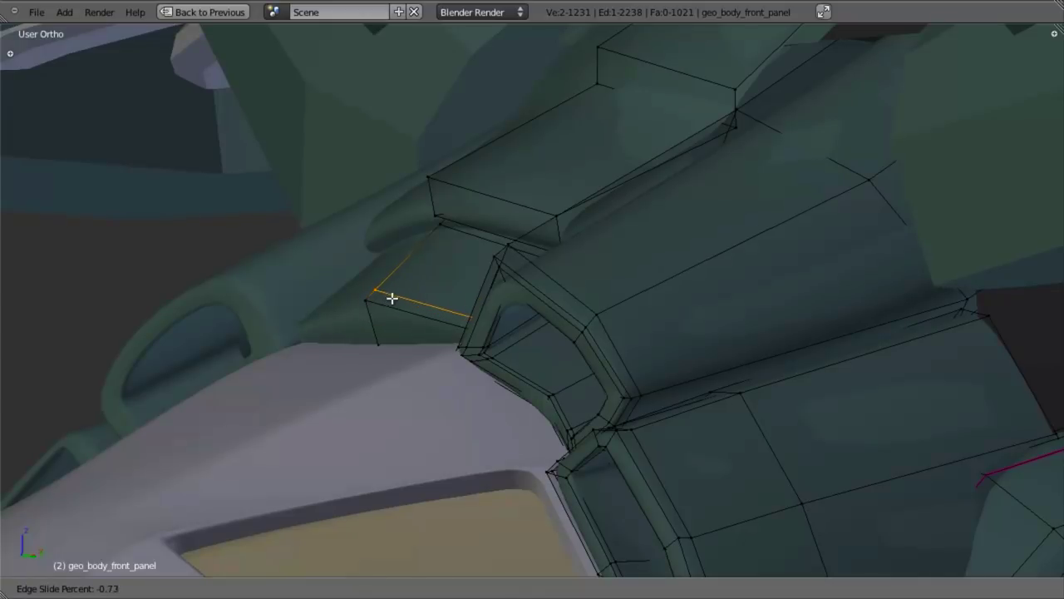
click(386, 302)
Move the front cross edge of the strip along the Z axis
key(a)
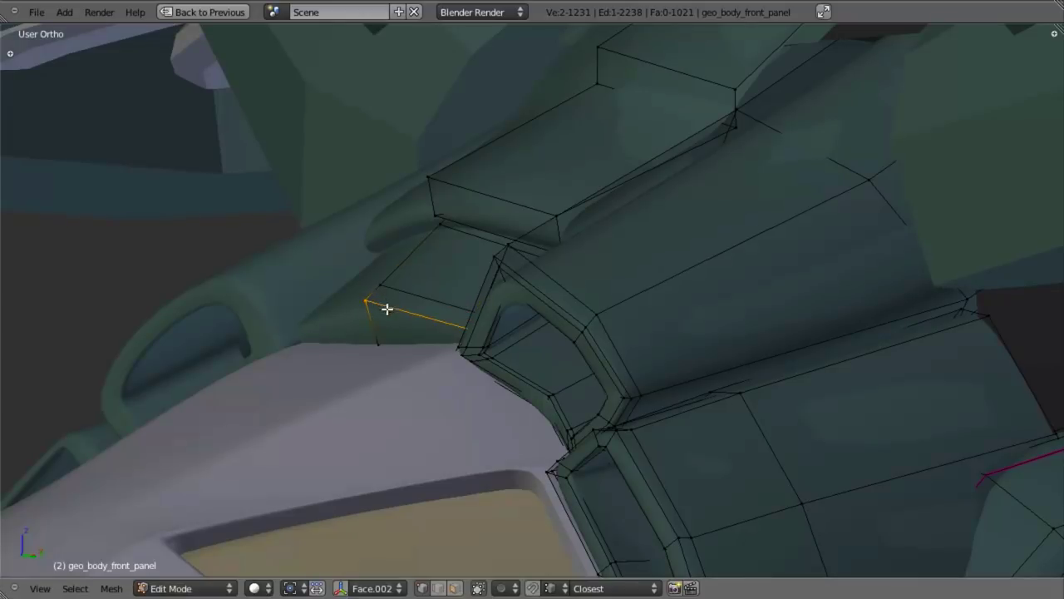
key(g)
key(z)
click(422, 326)
Reposition the front cross edge with Edge Slide in wireframe display and check the smoothed result
key(z)
middle_drag(473, 325, 420, 323)
key(z)
key(z)
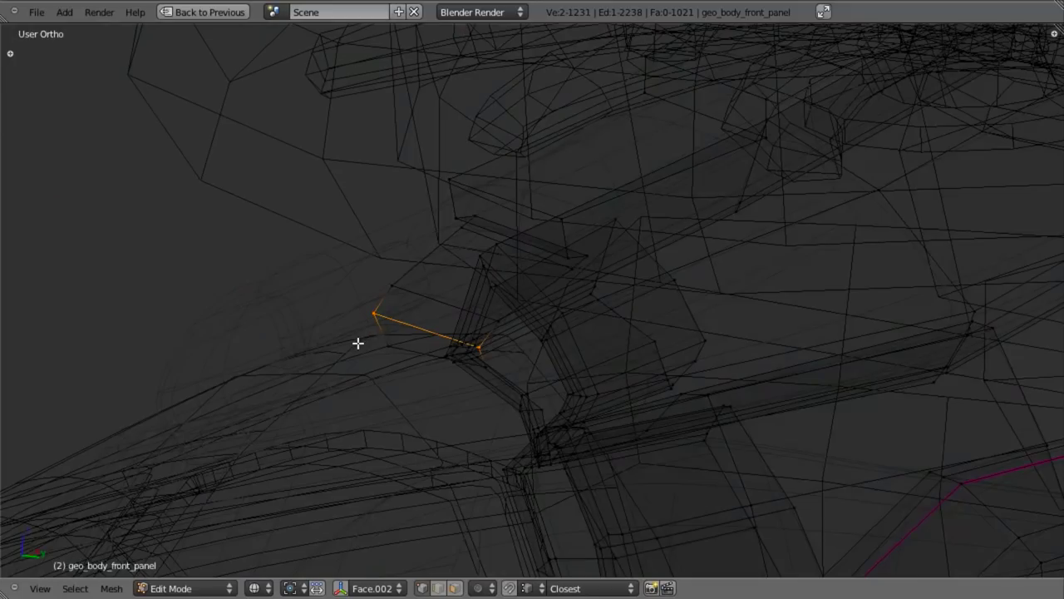
key(ctrl+e)
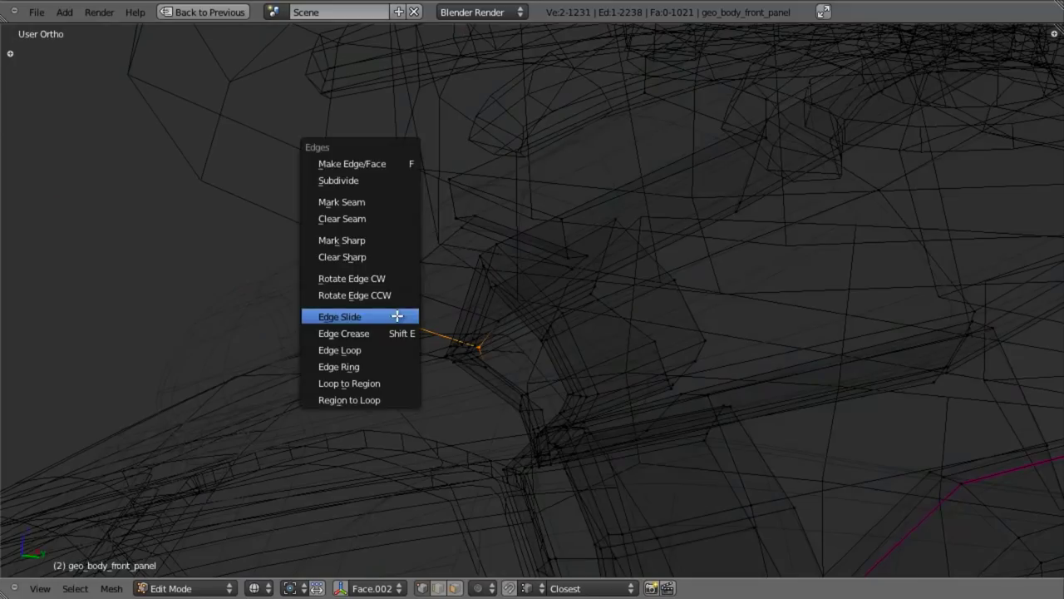
click(397, 316)
click(426, 297)
key(ctrl+e)
click(426, 297)
click(426, 309)
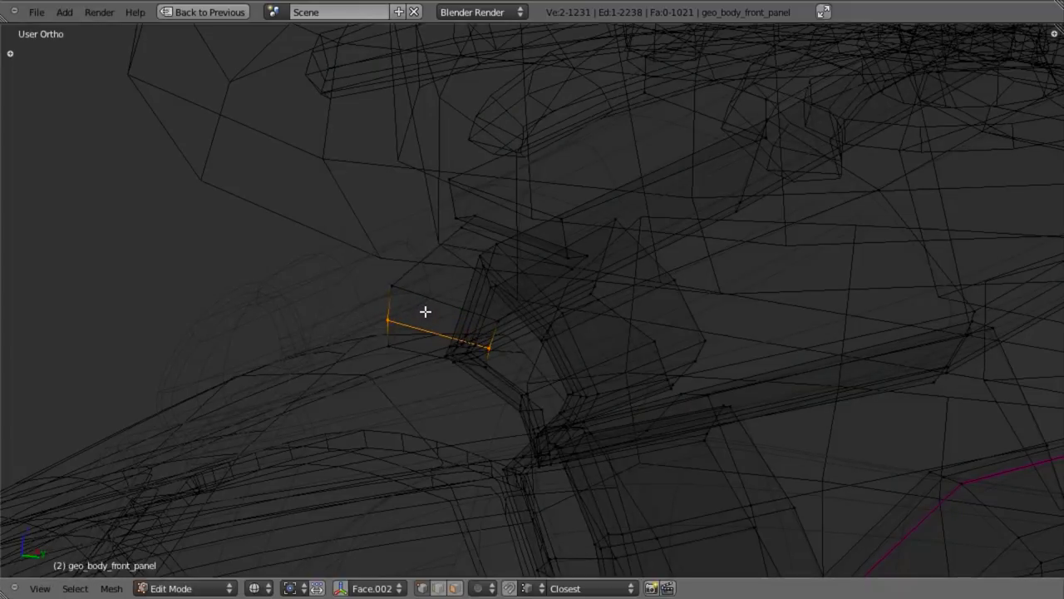
key(z)
middle_drag(446, 279, 586, 226)
key(Tab)
scroll(535, 338, down, 2)
scroll(499, 342, up, 3)
key(Tab)
Box-select the outer end of the lower raised step, rotate it and move it outward toward the intake housing
right_click(547, 258)
alt+right_click(586, 226)
key(z)
key(a)
key(b)
drag(551, 189, 597, 273)
key(z)
key(r)
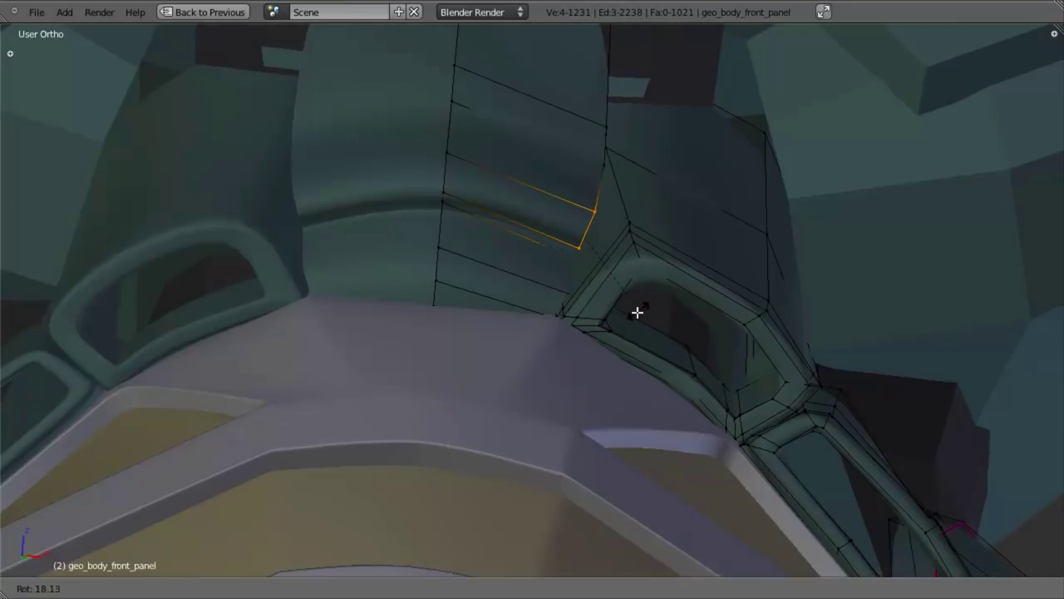
click(625, 309)
key(g)
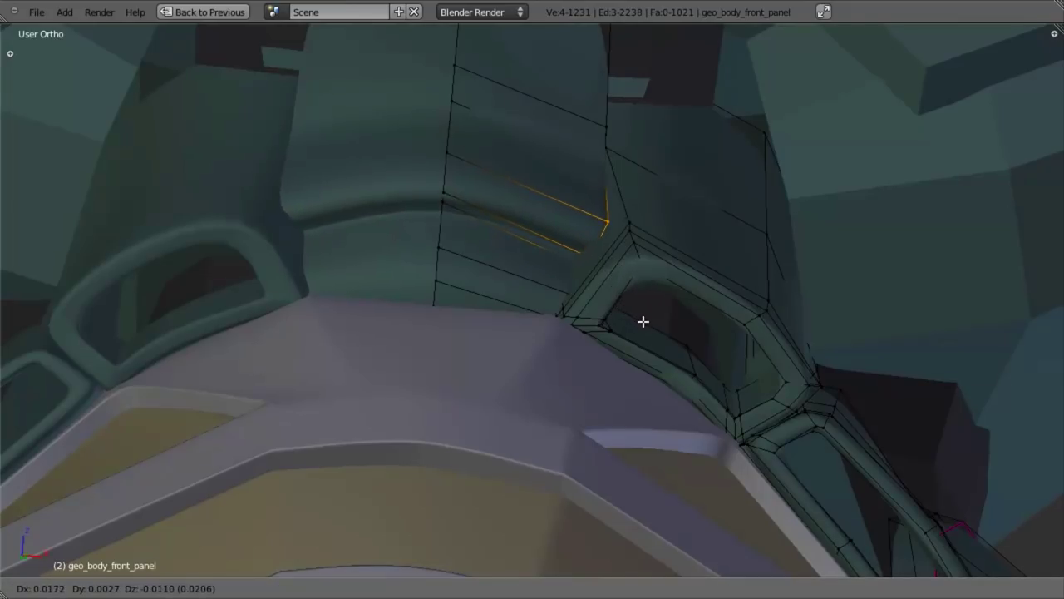
click(650, 332)
key(a)
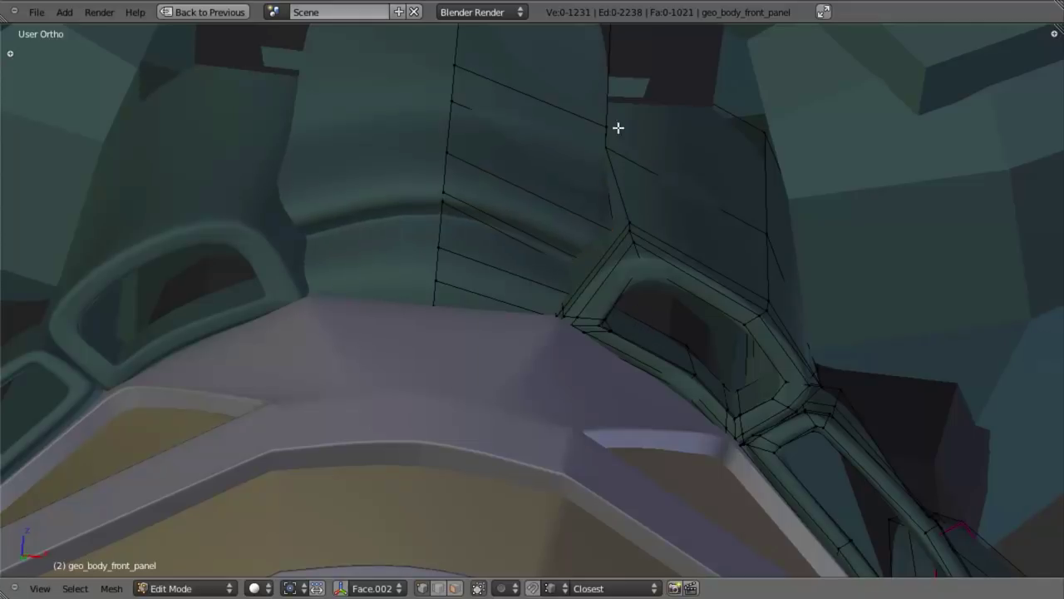
Select the two outer vertices of the upper cross face, rotate them and move them against the side housing
right_click(600, 128)
mouse_move(600, 130)
middle_down()
mouse_move(608, 176)
mouse_move(651, 165)
middle_up()
shift+right_click(610, 165)
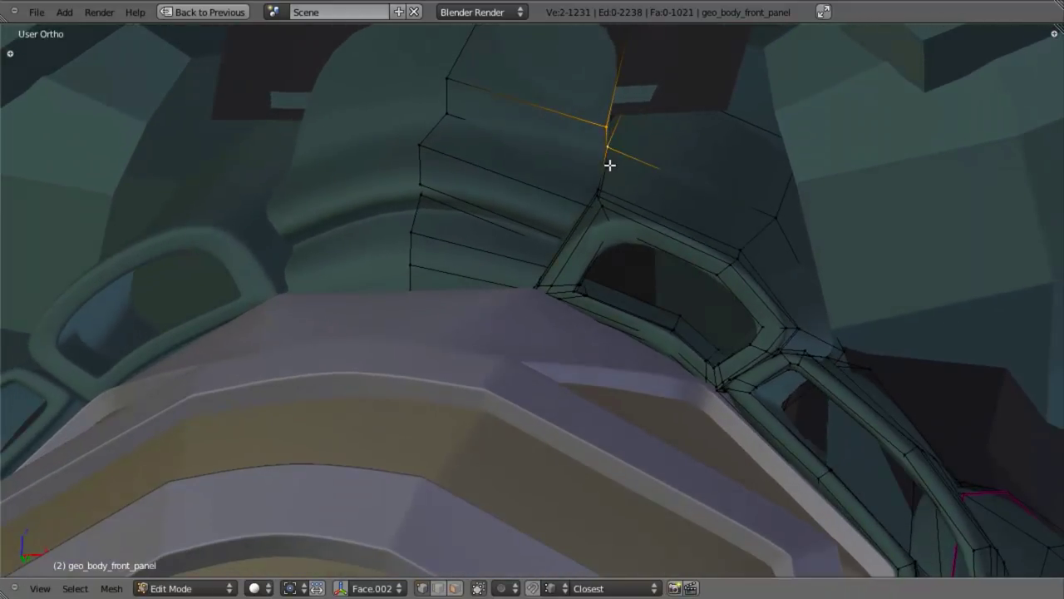
key(z)
key(z)
key(r)
click(670, 213)
key(g)
click(677, 224)
middle_drag(677, 224, 589, 190)
key(g)
click(600, 197)
Add two edge loops at the upper step, one just below its base and one low on its narrow face
scroll(529, 207, down, 4)
middle_drag(529, 207, 584, 252)
scroll(601, 206, up, 3)
key(a)
key(ctrl+r)
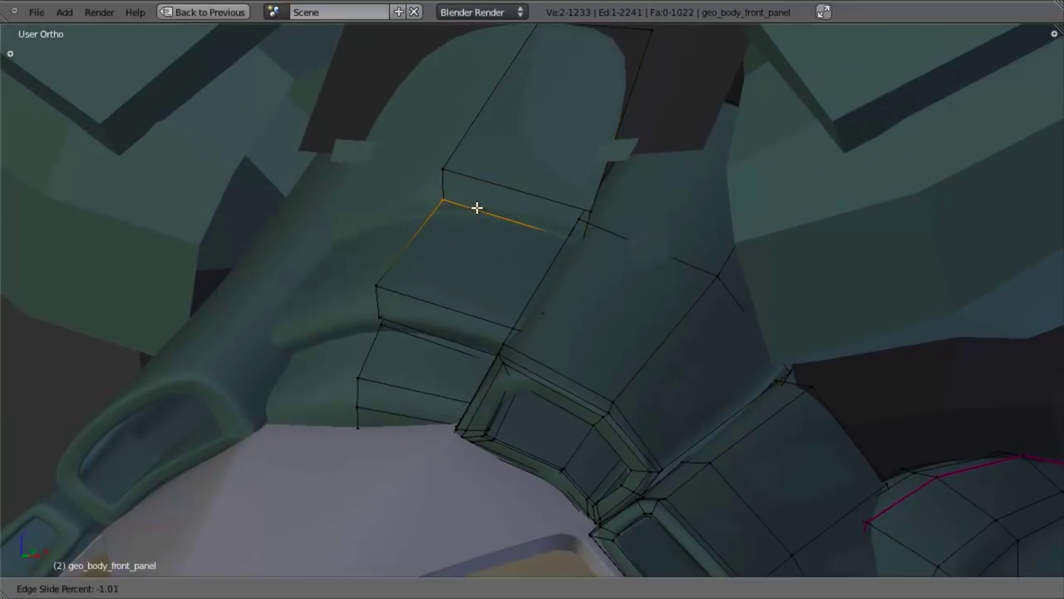
click(476, 209)
key(a)
key(ctrl+r)
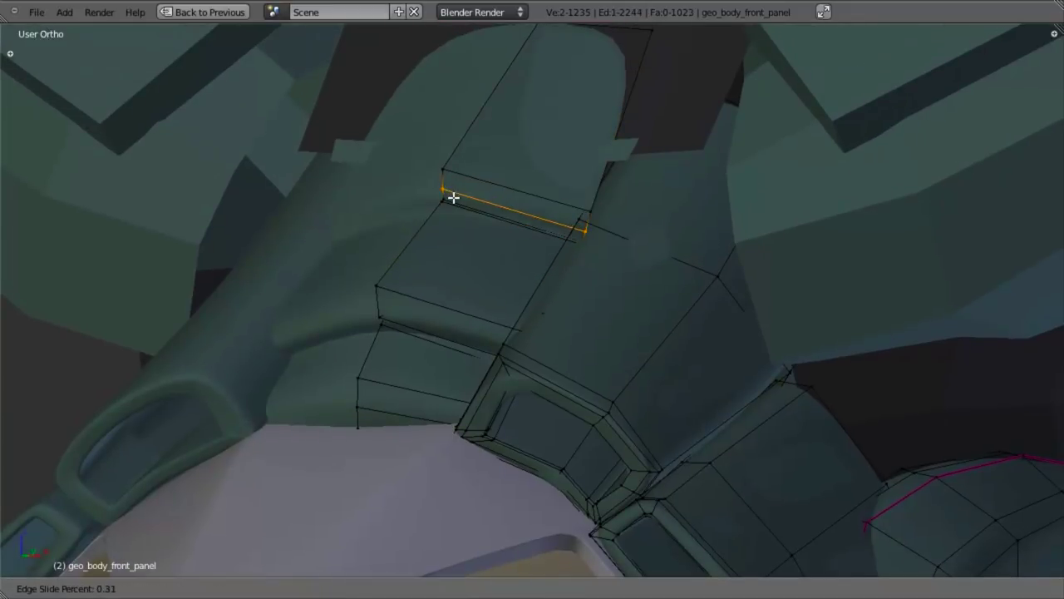
click(456, 212)
Select the narrow face of the upper step and move it along the Y axis
shift+right_click(489, 182)
mouse_move(544, 203)
middle_down()
mouse_move(558, 216)
mouse_move(547, 216)
middle_up()
key(g)
key(y)
click(539, 218)
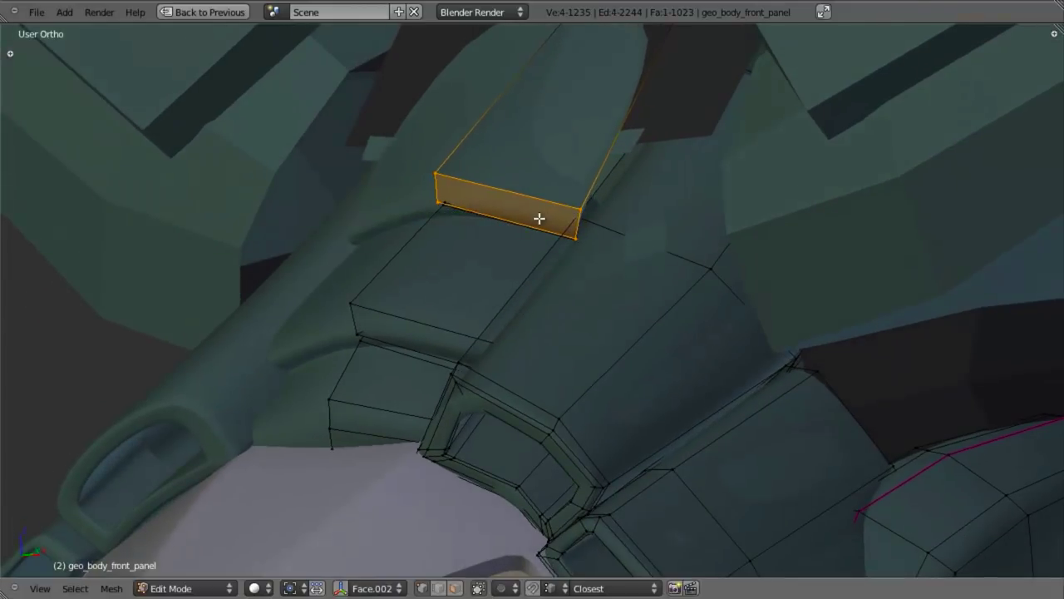
Inspect the stepped panel in Object Mode on the whole ship and from the front view
key(Tab)
scroll(495, 376, down, 8)
middle_drag(416, 287, 619, 237)
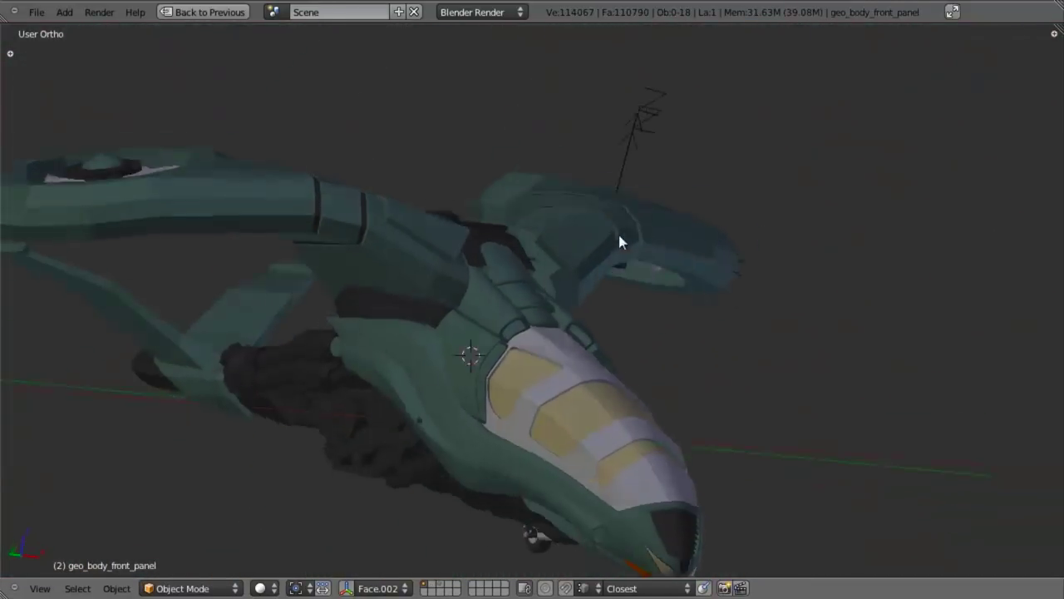
key(KP_1)
key(z)
scroll(574, 322, up, 5)
key(z)
shift+middle_drag(502, 266, 516, 297)
scroll(519, 301, up, 4)
Add an edge loop just below the upper step's top edge to sharpen its lip
key(Tab)
key(a)
key(ctrl+r)
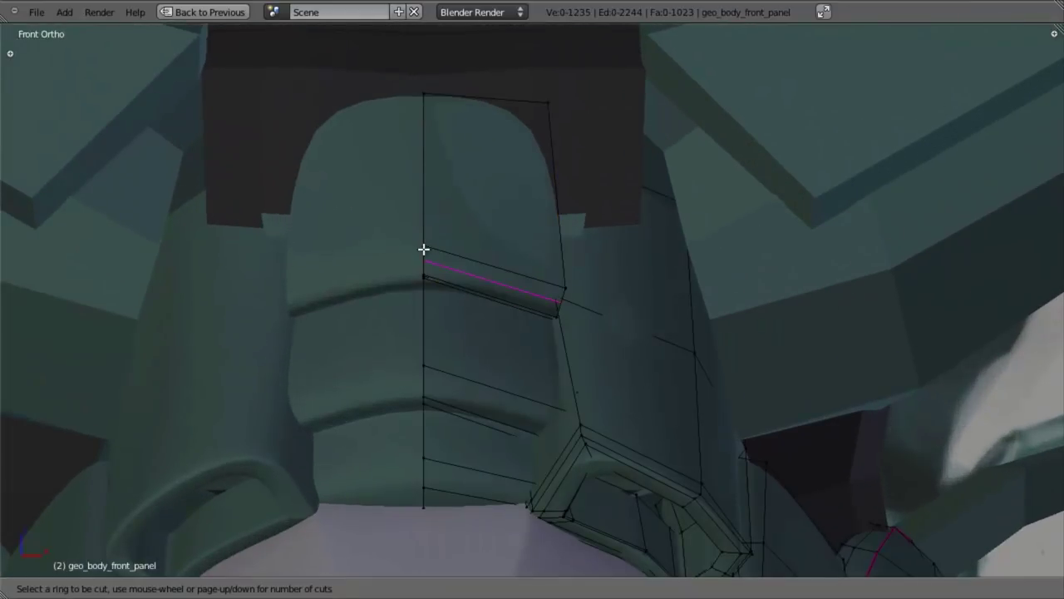
click(433, 234)
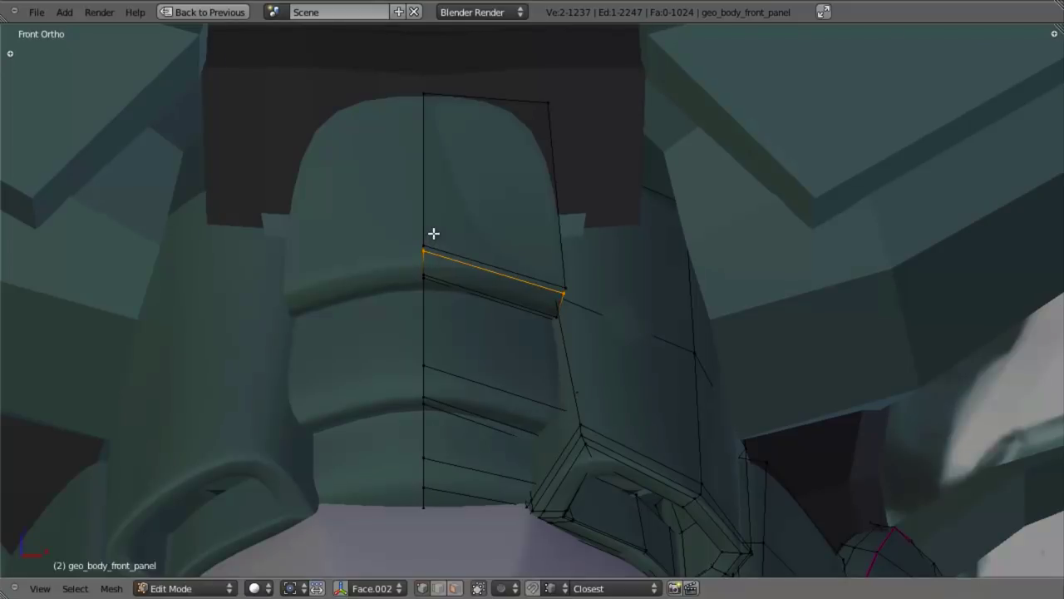
Reposition the lip of the upper step in the right side view
key(KP_3)
key(g)
click(465, 254)
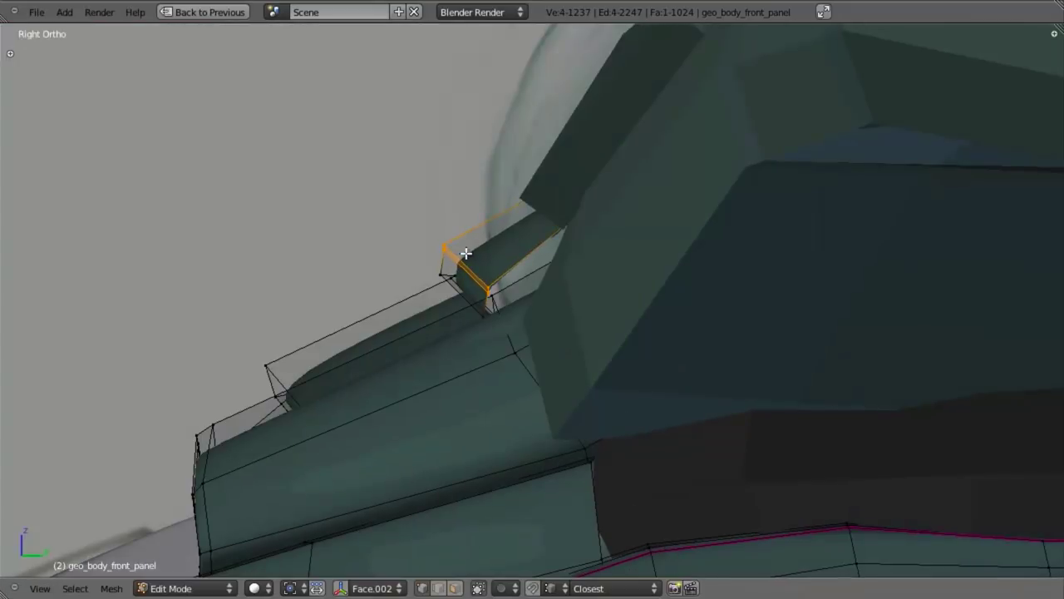
key(g)
click(466, 252)
Shift the lower step's protruding edge in the side view and add an edge loop just behind it
key(a)
key(g)
click(294, 369)
key(a)
key(ctrl+r)
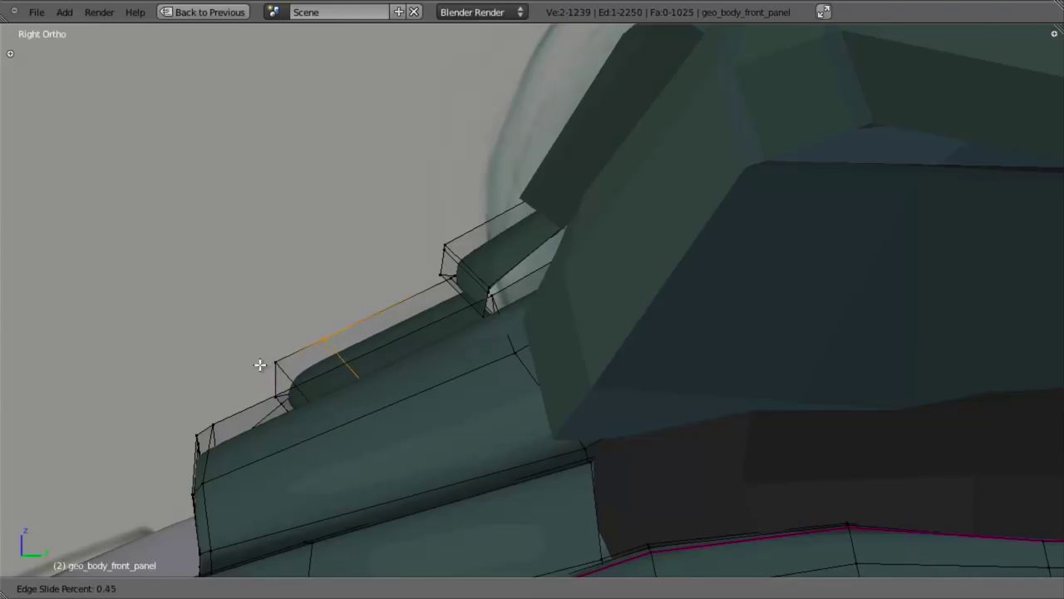
click(216, 368)
Inspect the smoothed stepped panel in Object Mode, then return to mesh editing with nothing selected
key(Tab)
scroll(363, 347, down, 3)
middle_drag(362, 348, 503, 380)
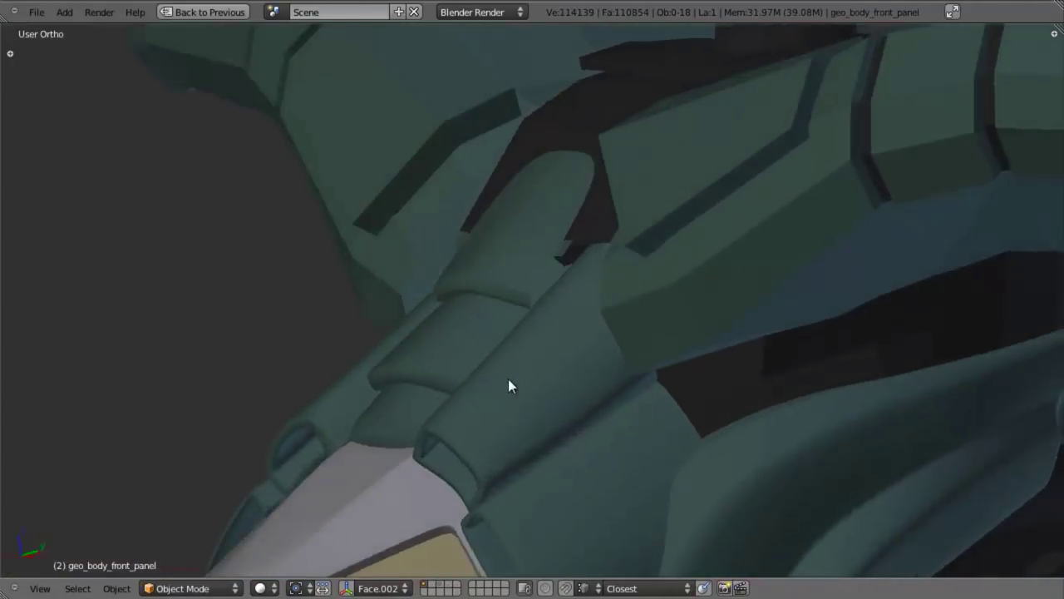
scroll(466, 363, down, 3)
scroll(509, 386, up, 3)
key(Tab)
middle_drag(443, 352, 545, 329)
scroll(518, 377, up, 3)
key(a)
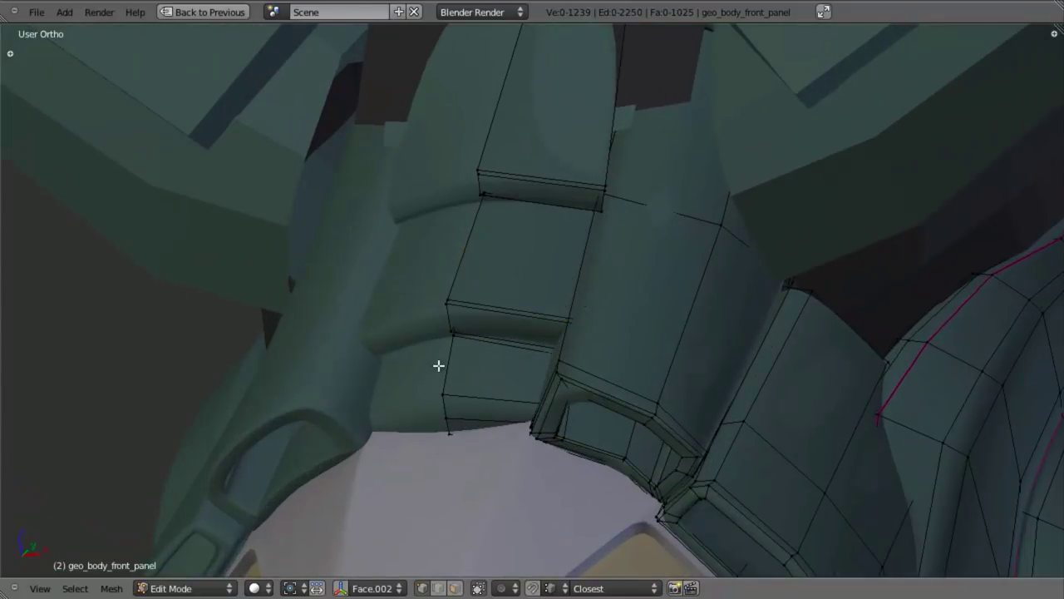
Add an edge loop just behind the lowest step's front edge, check the smoothed panel and save the file
key(ctrl+r)
click(447, 371)
click(459, 399)
key(Tab)
scroll(449, 435, down, 6)
middle_drag(447, 434, 465, 302)
key(ctrl+s)
click(565, 365)
Extrude the outer side edges of the upper step to form a side wall
scroll(611, 365, up, 4)
scroll(543, 408, up, 3)
key(Tab)
key(a)
scroll(465, 303, up, 4)
mouse_move(620, 360)
shift+middle_down()
mouse_move(483, 362)
mouse_move(383, 335)
mouse_move(352, 292)
mouse_move(384, 253)
mouse_move(405, 321)
shift+middle_up()
scroll(457, 366, up, 4)
key(z)
mouse_move(473, 285)
middle_down()
mouse_move(525, 466)
mouse_move(535, 249)
mouse_move(530, 468)
mouse_move(561, 207)
middle_up()
key(z)
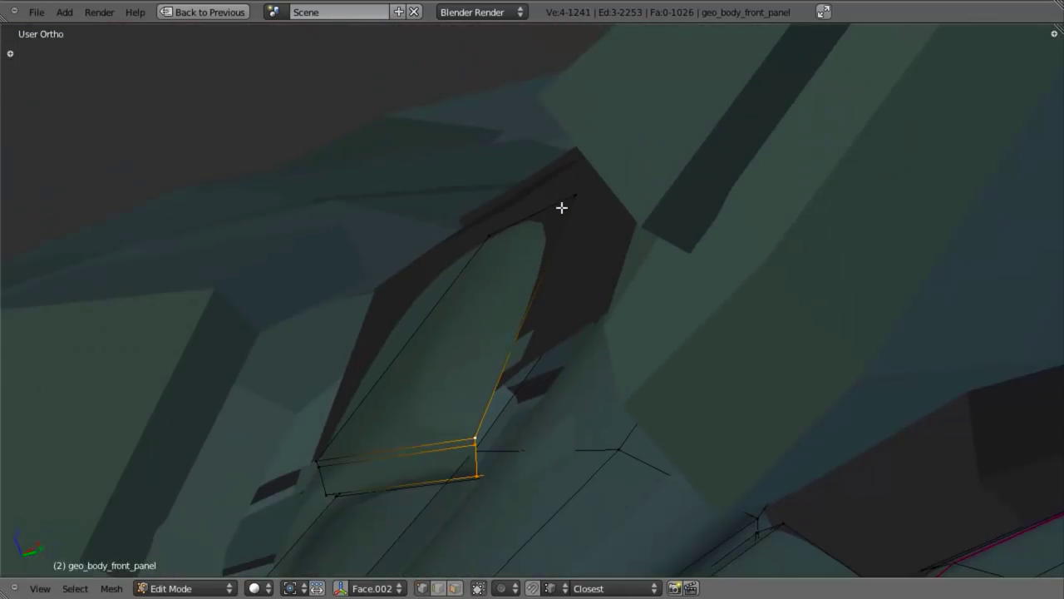
key(e)
ctrl+click(578, 196)
Examine the upper step's new side wall in solid and wireframe shading with nothing selected
mouse_move(556, 247)
middle_down()
mouse_move(589, 226)
mouse_move(591, 247)
mouse_move(618, 214)
mouse_move(554, 252)
mouse_move(549, 321)
mouse_move(554, 334)
mouse_move(585, 339)
middle_up()
key(z)
key(z)
key(a)
key(z)
key(z)
key(z)
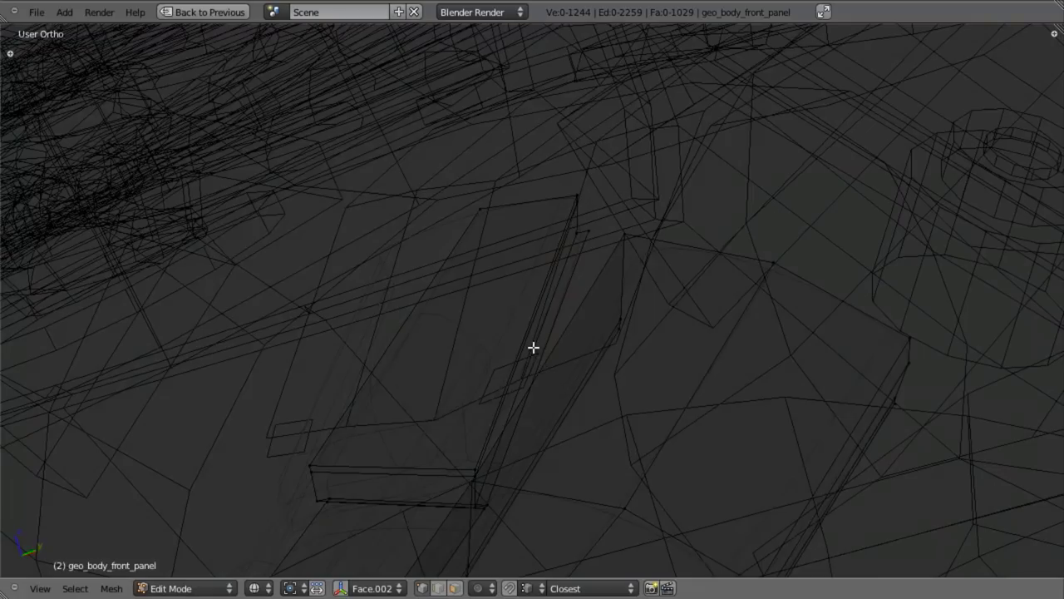
key(z)
scroll(520, 335, down, 2)
middle_drag(508, 326, 573, 366)
Delete the geo_body_mid face beside the upper step's side wall, then reselect geo_body_front_panel
key(Tab)
right_click(549, 365)
key(z)
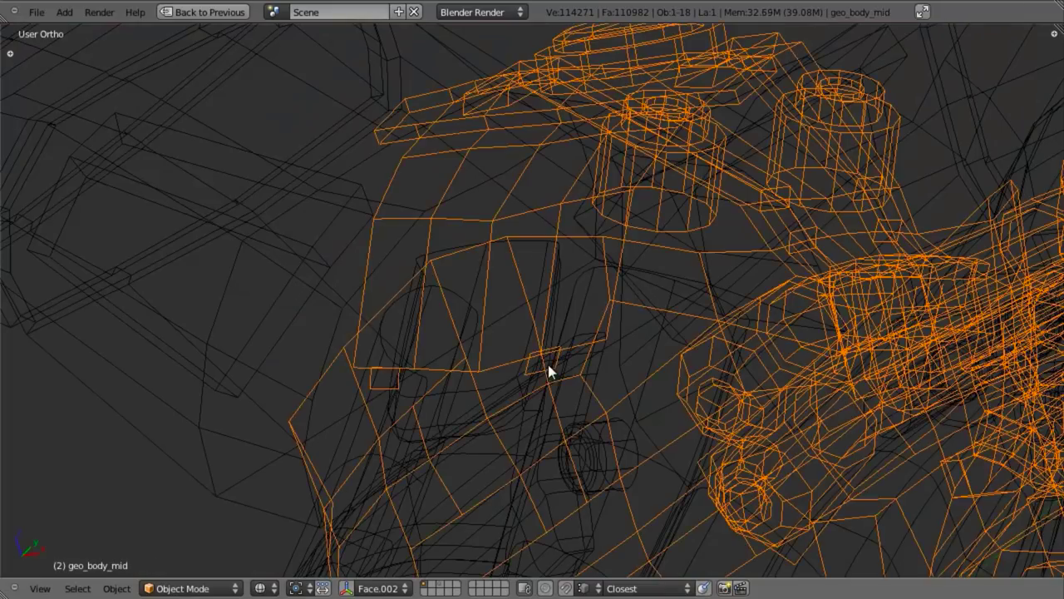
key(Tab)
key(z)
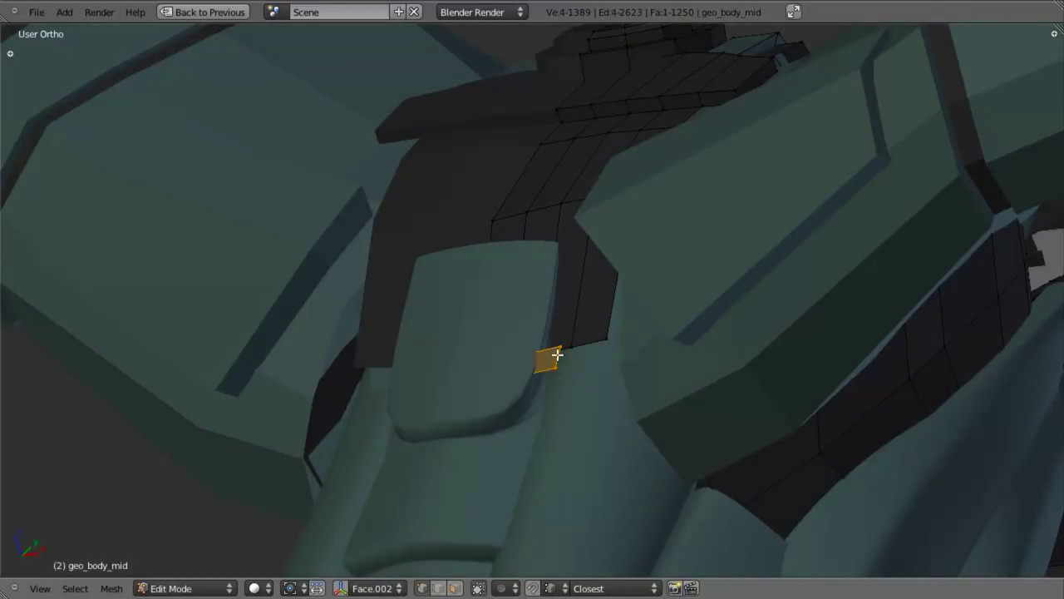
scroll(554, 362, down, 4)
key(x)
key(f)
key(Tab)
right_click(523, 343)
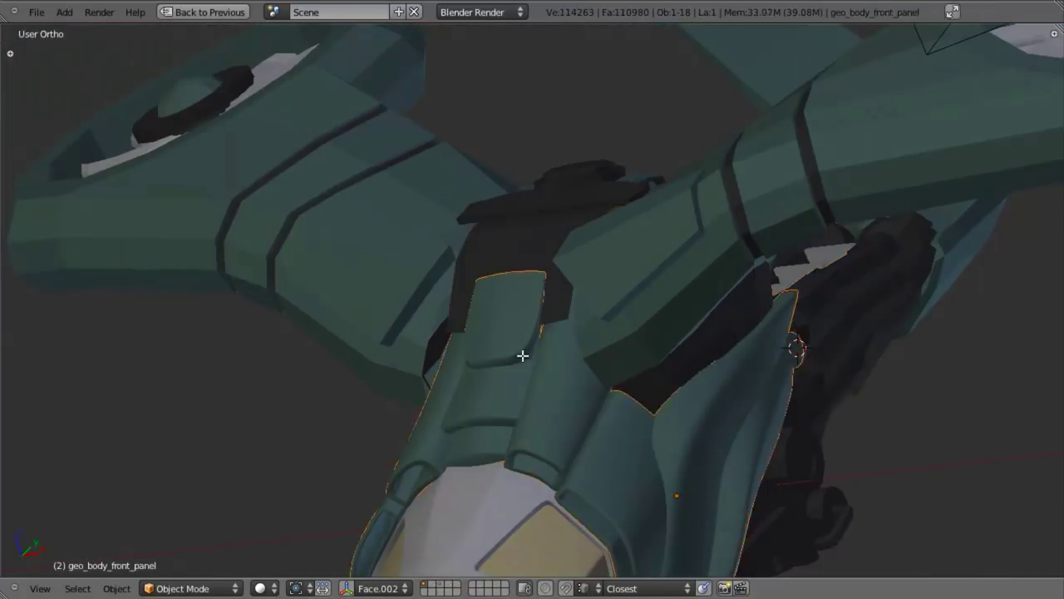
Add an edge loop across the upper step and its side wall near the front lip, and adjust the wall's lower edge
key(Tab)
scroll(444, 285, up, 6)
key(ctrl+r)
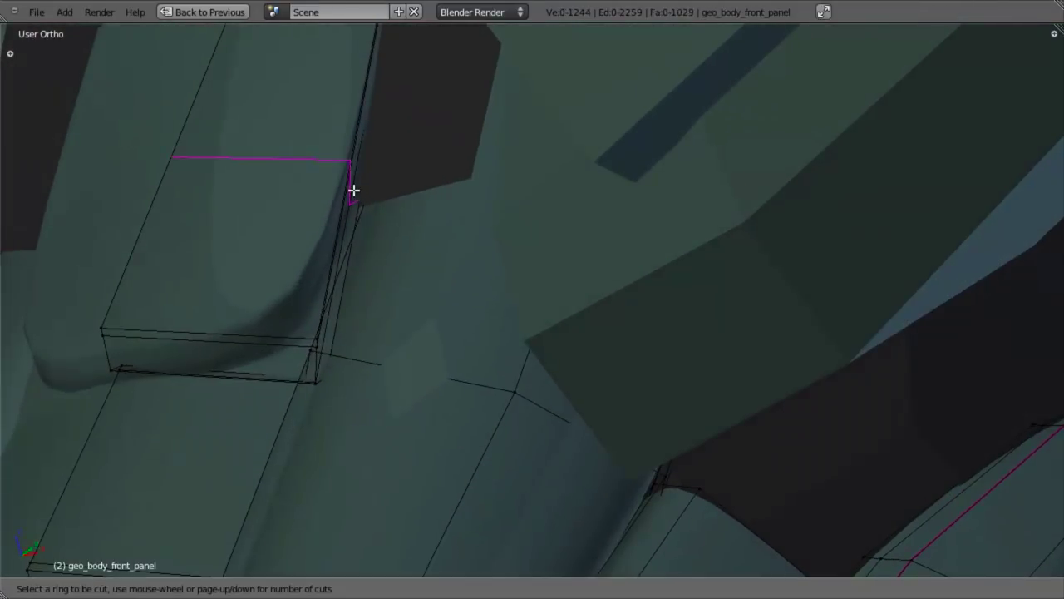
click(353, 191)
click(368, 349)
key(z)
middle_drag(371, 346, 306, 347)
shift+right_click(291, 354)
key(g)
click(294, 358)
Select the lower edge of the upper step's side wall through the wireframe and move it
key(z)
scroll(371, 338, down, 4)
middle_drag(371, 338, 554, 297)
scroll(537, 195, up, 2)
key(z)
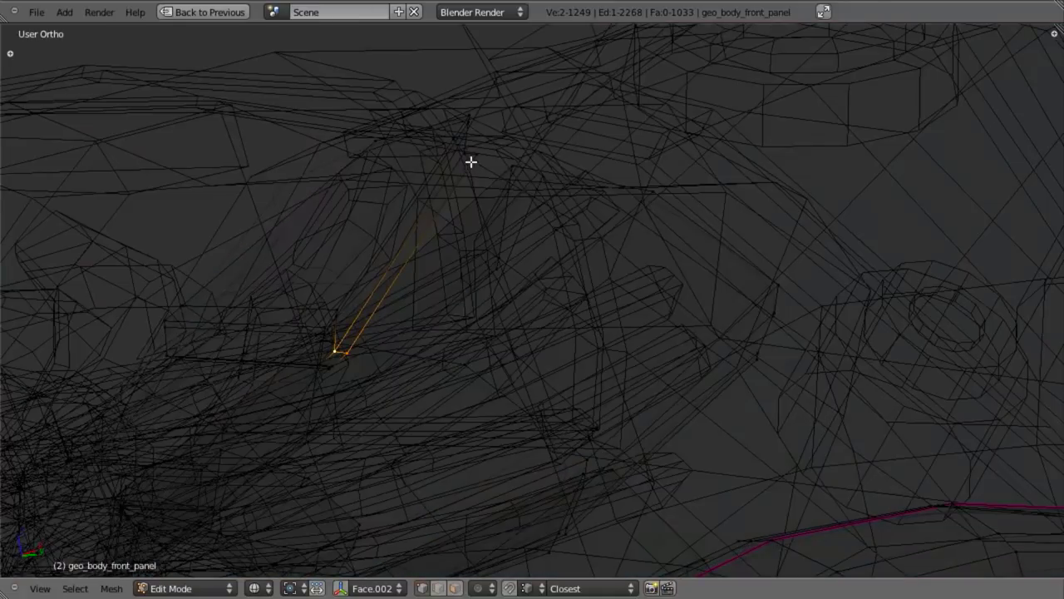
shift+right_click(459, 153)
key(z)
middle_drag(468, 205, 530, 178)
key(g)
click(575, 254)
Lower the rear end of the upper step along Z in the front view to follow the reference image
key(KP_1)
key(z)
scroll(532, 299, down, 3)
shift+middle_drag(488, 269, 501, 318)
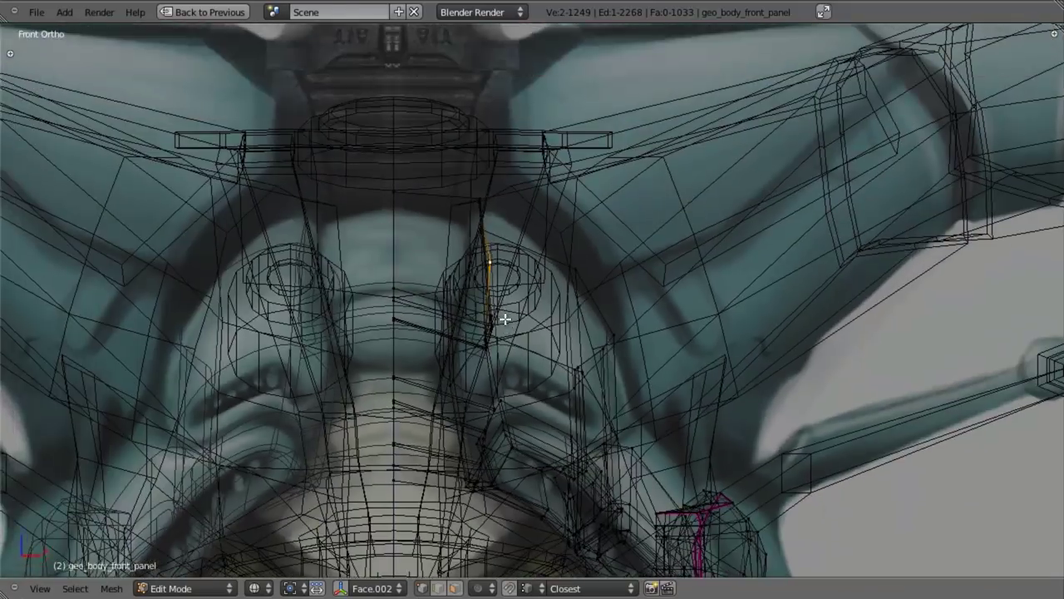
key(z)
key(g)
key(z)
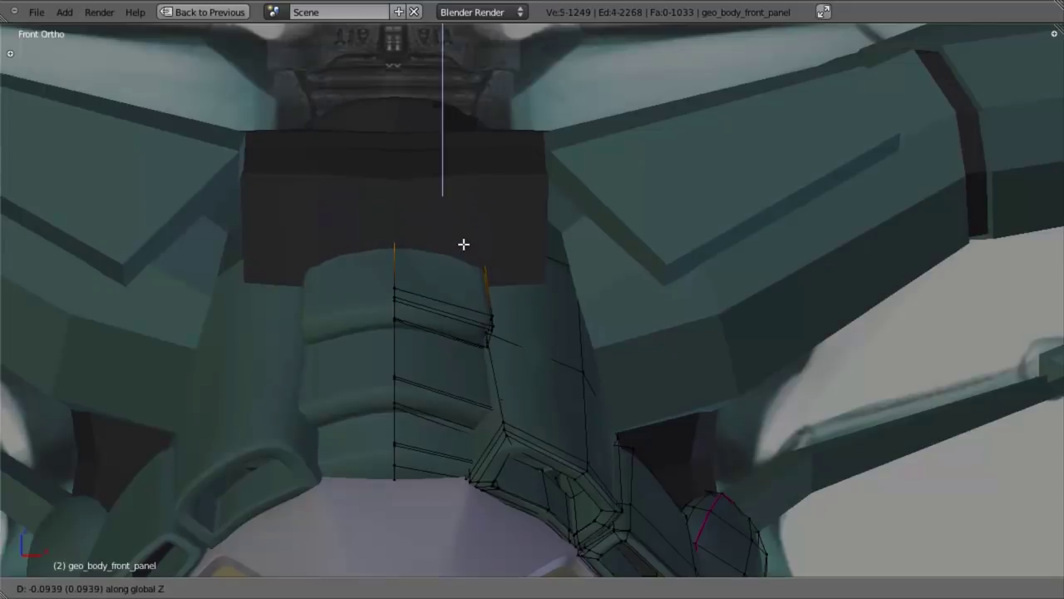
click(464, 244)
key(z)
click(465, 227)
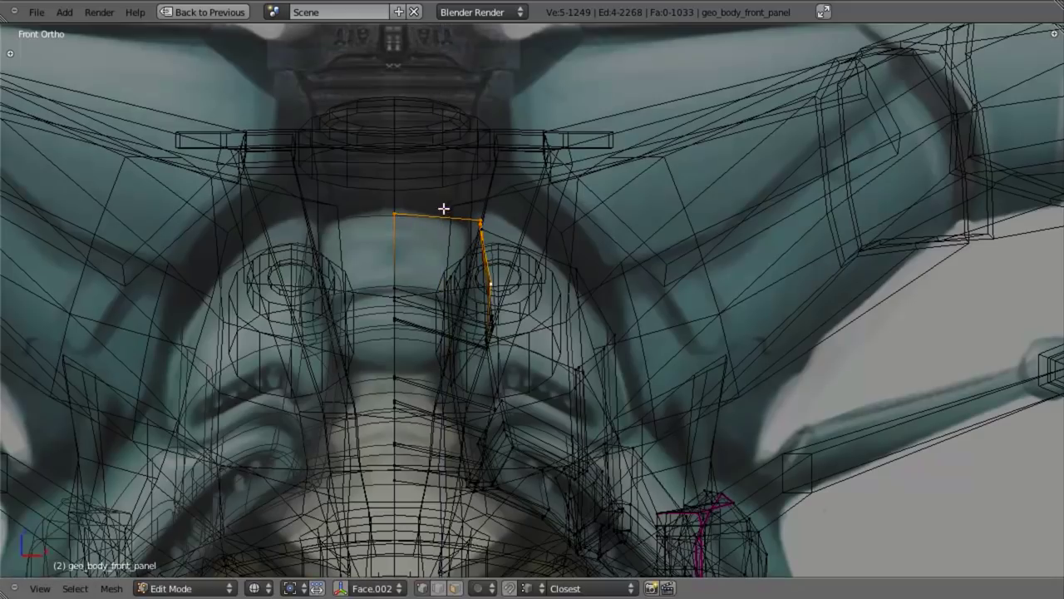
key(g)
key(z)
click(643, 263)
Reposition the rear corner points of the upper step's side wall in the right side view and from an angle
key(KP_3)
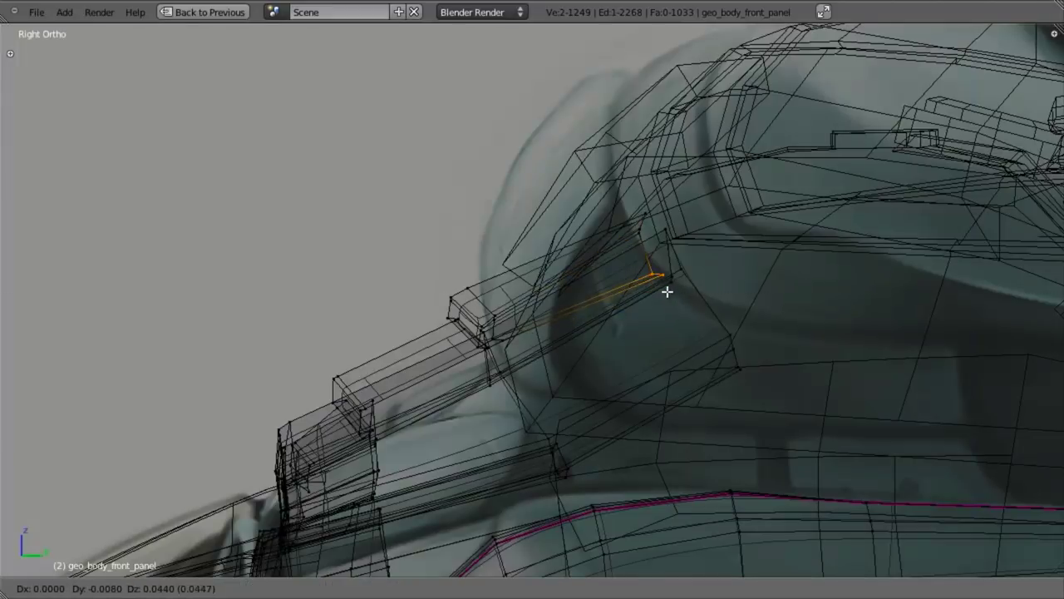
click(667, 291)
key(z)
middle_drag(563, 316, 706, 341)
mouse_move(606, 306)
middle_down()
mouse_move(641, 252)
mouse_move(696, 228)
mouse_move(643, 235)
mouse_move(670, 248)
mouse_move(660, 232)
mouse_move(635, 242)
middle_up()
key(z)
key(z)
click(630, 240)
key(z)
key(g)
click(655, 232)
drag(641, 239, 641, 240)
key(g)
click(643, 242)
key(z)
Adjust the remaining rear points of the upper step's side wall and check the smoothed shape
mouse_move(643, 242)
middle_down()
mouse_move(607, 304)
mouse_move(638, 280)
mouse_move(697, 322)
mouse_move(556, 357)
mouse_move(516, 428)
mouse_move(397, 340)
mouse_move(445, 356)
mouse_move(534, 333)
mouse_move(494, 342)
middle_up()
key(z)
shift+right_click(639, 277)
shift+right_click(637, 271)
key(z)
key(g)
click(656, 283)
key(Tab)
scroll(534, 333, up, 5)
key(Tab)
scroll(516, 298, up, 4)
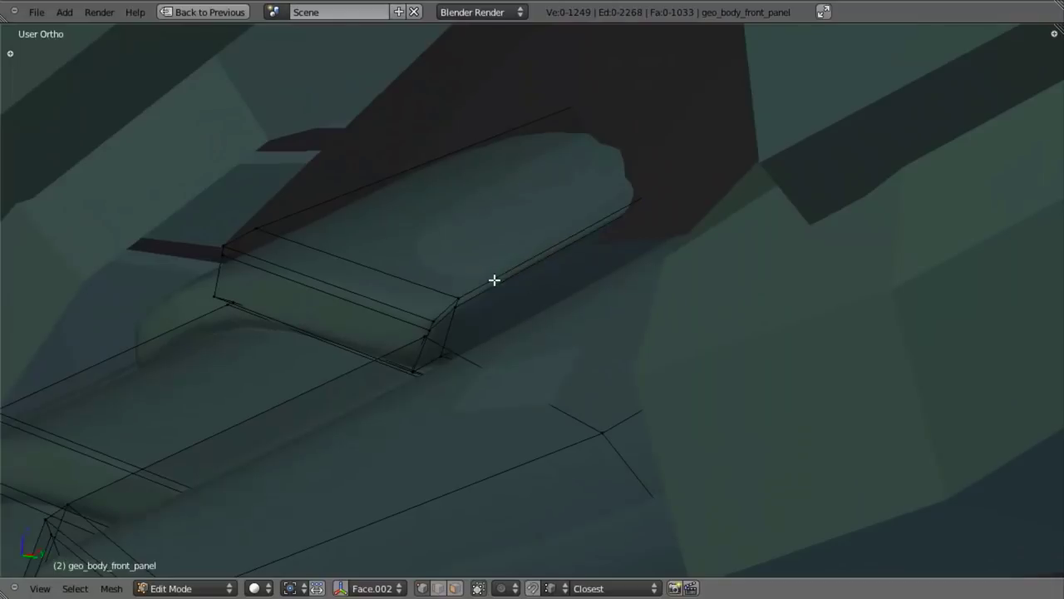
Edge-slide the upper step's outer top side edge inward across its top face
middle_drag(490, 275, 552, 283)
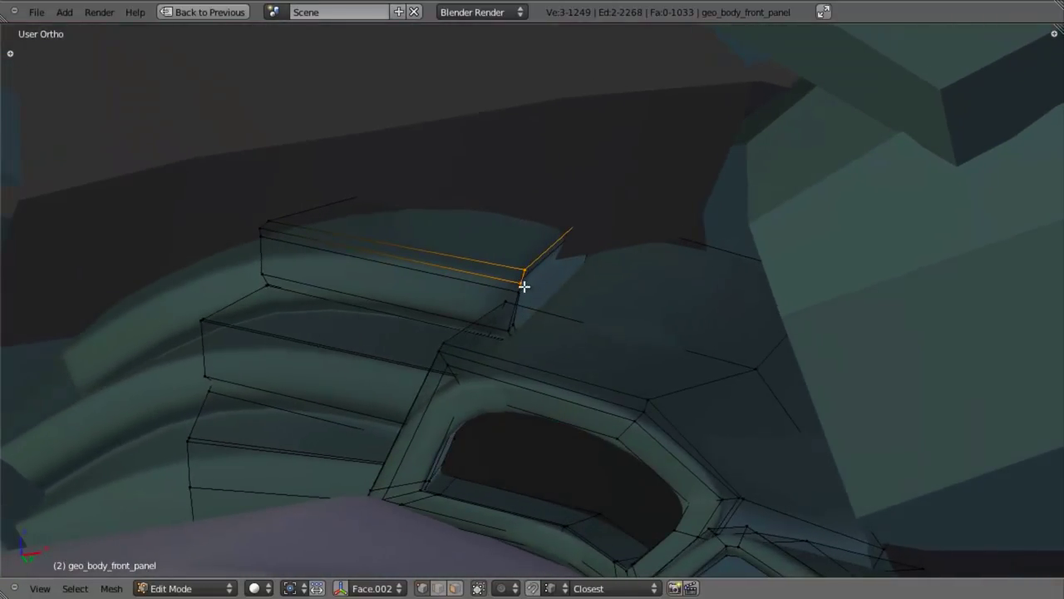
key(ctrl+e)
click(541, 288)
click(530, 284)
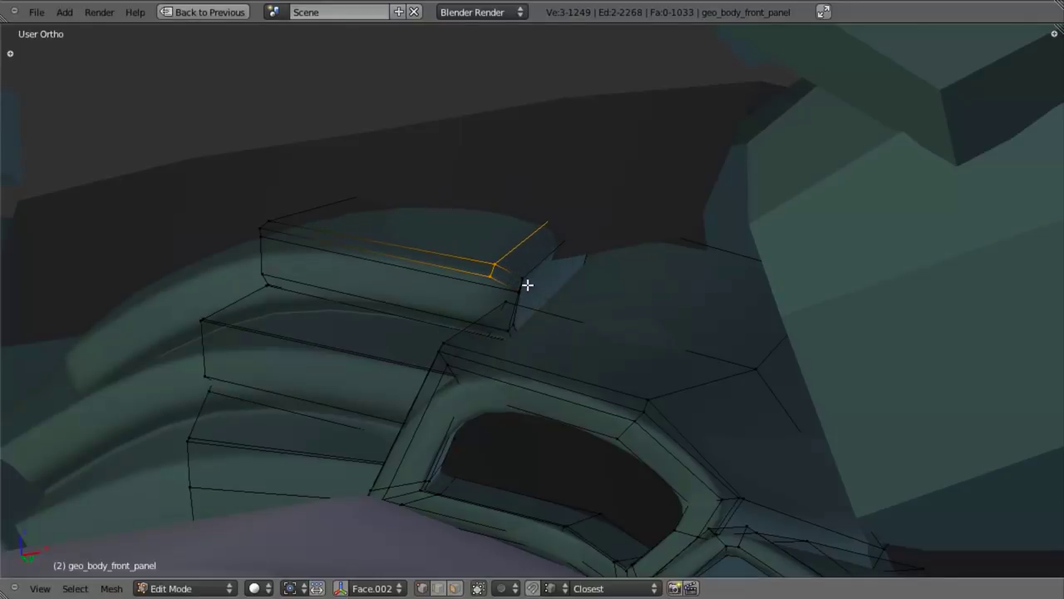
Edge-slide the adjacent outer corner edges of the upper step inward and nudge them into place
key(z)
shift+right_click(261, 236)
key(z)
key(ctrl+e)
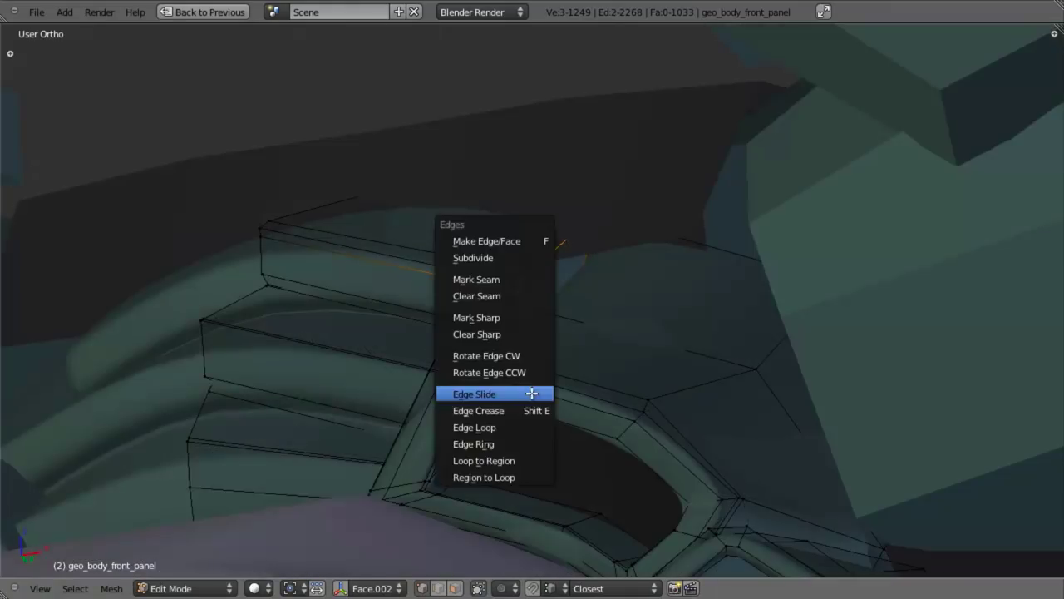
click(531, 394)
click(501, 376)
key(g)
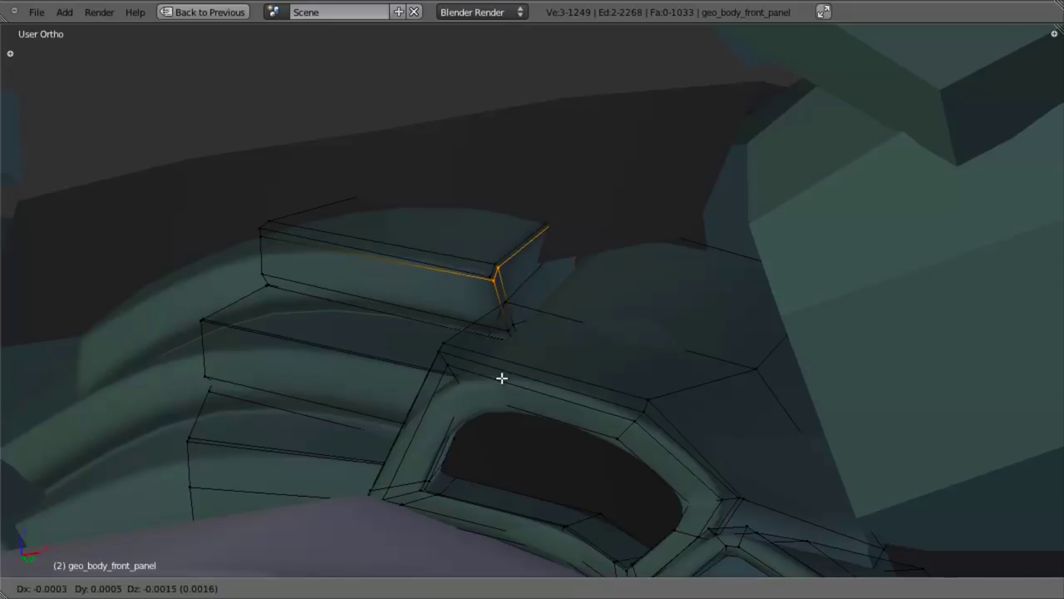
click(504, 380)
Edge-slide the loop behind the upper step's front lip closer to the front edge
mouse_move(506, 328)
middle_down()
mouse_move(548, 340)
mouse_move(507, 336)
mouse_move(434, 368)
mouse_move(508, 332)
middle_up()
key(Tab)
scroll(507, 336, down, 4)
key(Tab)
scroll(508, 332, up, 5)
key(a)
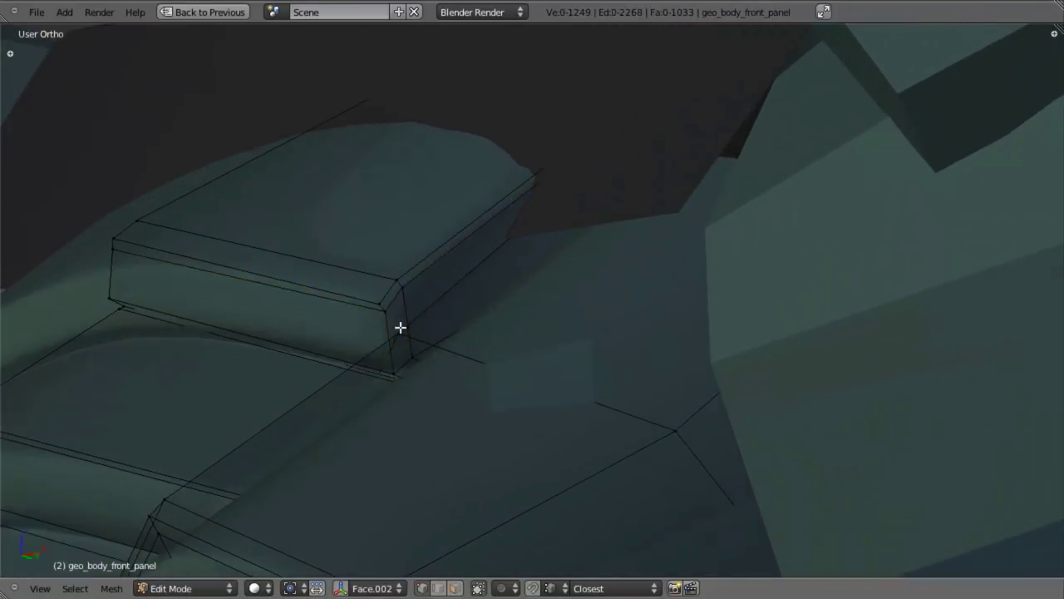
alt+right_click(418, 310)
alt+right_click(407, 297)
key(ctrl+e)
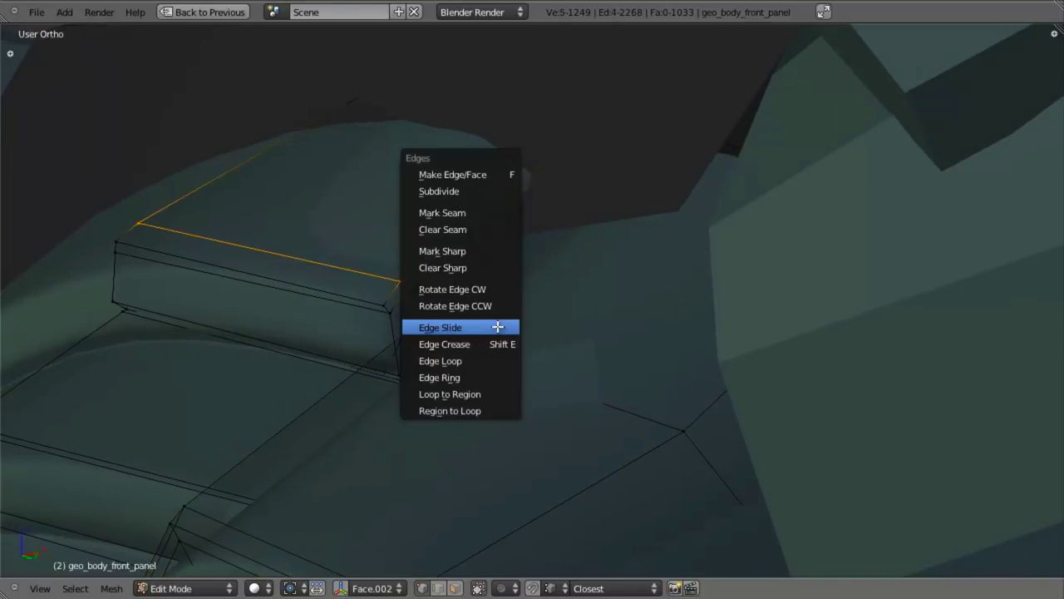
click(492, 326)
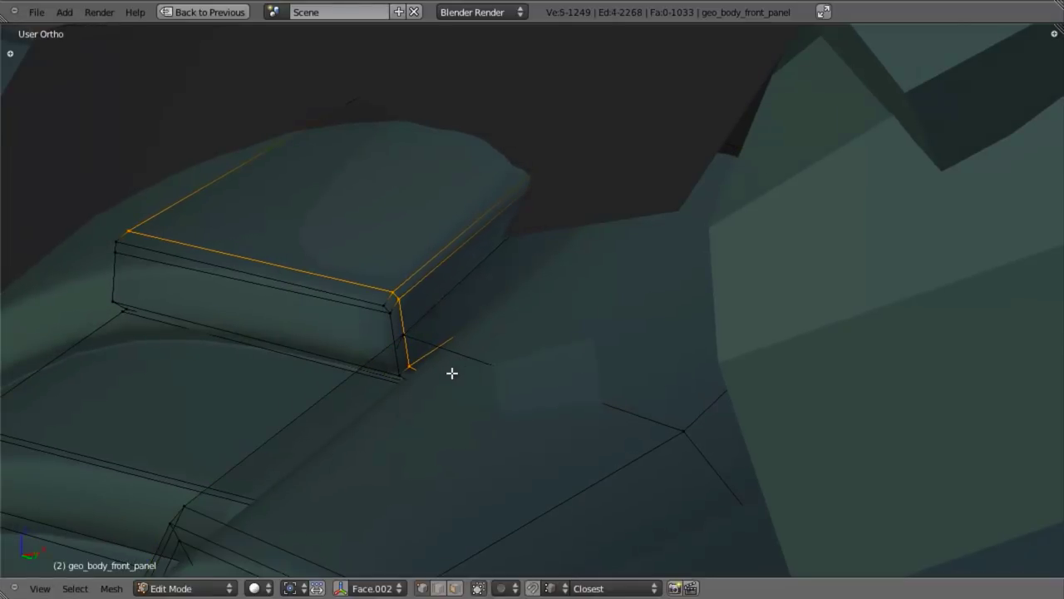
click(451, 372)
Inspect the smoothed upper step in Object Mode, then return to mesh editing at the middle step
key(Tab)
scroll(434, 371, down, 6)
middle_drag(435, 370, 580, 314)
scroll(584, 404, down, 4)
scroll(731, 290, up, 3)
key(a)
scroll(483, 370, up, 3)
key(Tab)
scroll(550, 342, up, 4)
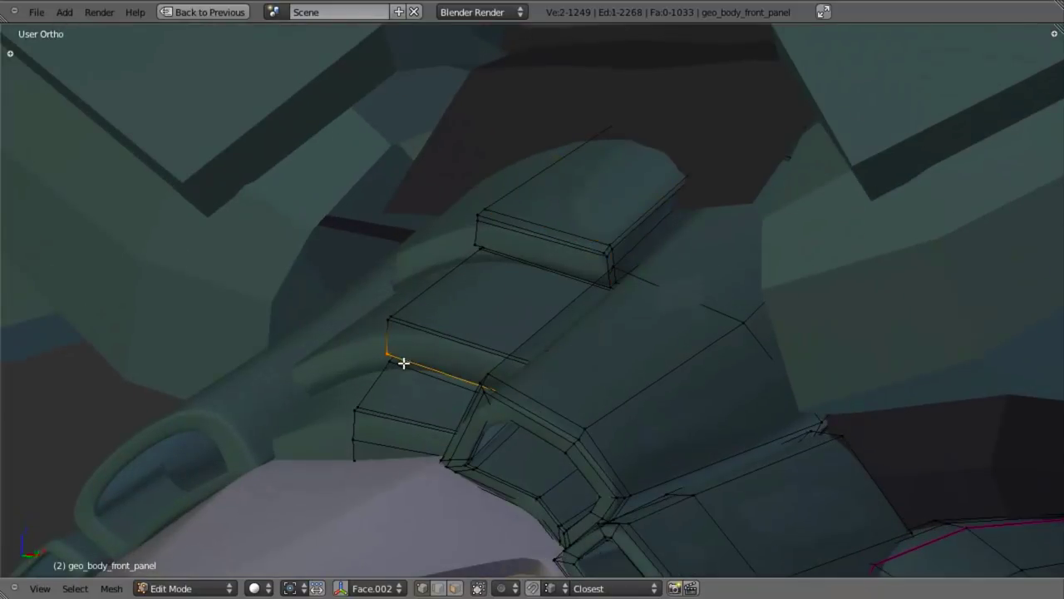
scroll(346, 376, up, 2)
shift+middle_drag(387, 380, 473, 309)
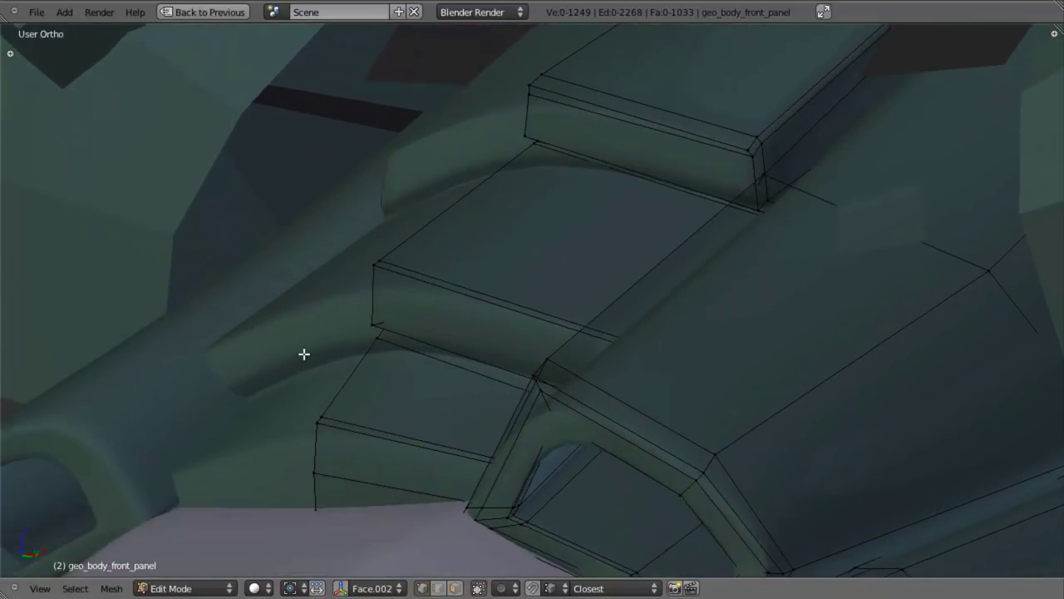
key(ctrl+r)
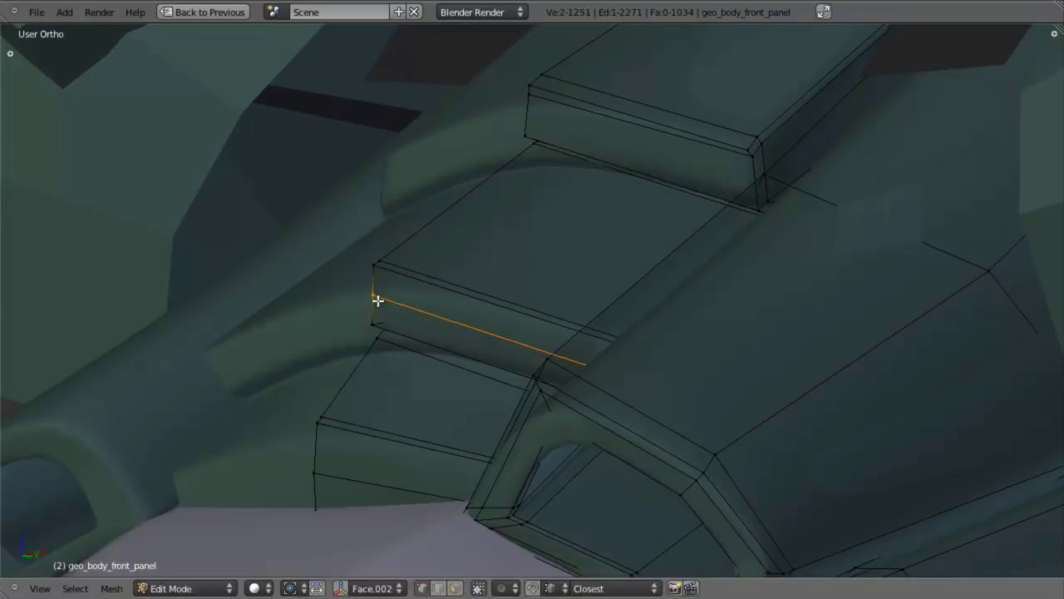
click(380, 301)
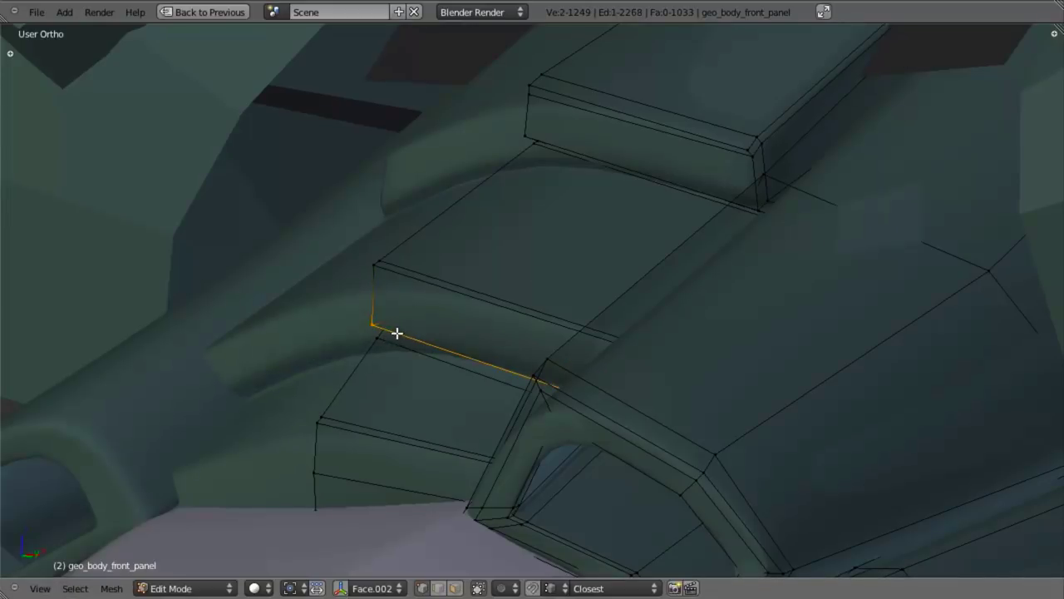
Apply an edge crease to the lower front edge of the middle step and check the smoothed result
key(shift+e)
key(Return)
key(Tab)
shift+middle_drag(401, 378, 415, 319)
key(Tab)
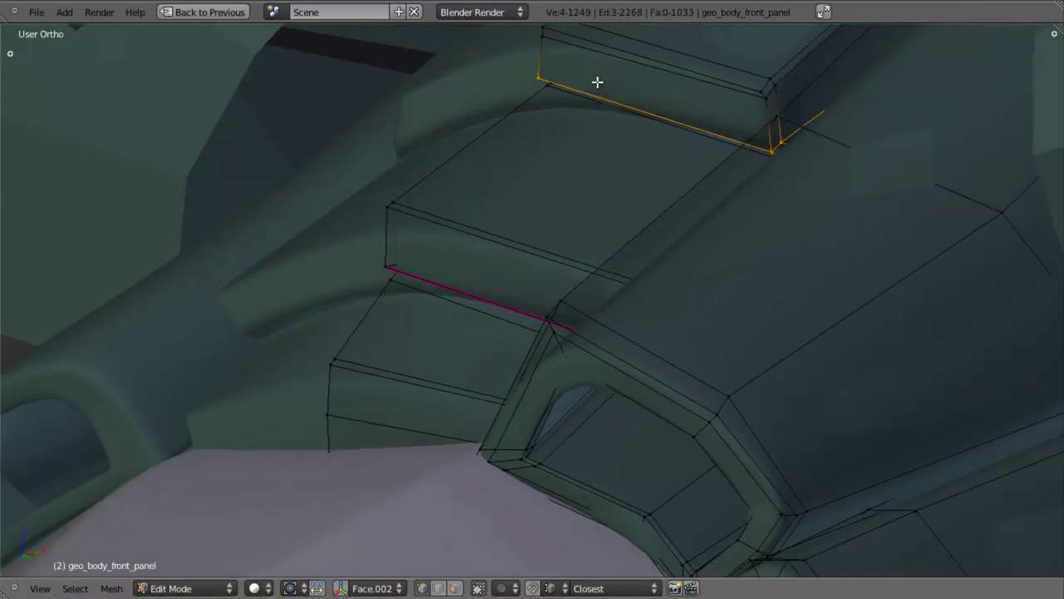
Crease the upper step's bottom edges along the front and side by 0.8 and inspect the smoothed panel
key(shift+e)
text(.8)
key(Return)
key(Tab)
scroll(401, 181, down, 6)
middle_drag(402, 182, 461, 200)
scroll(501, 265, up, 4)
key(z)
scroll(516, 371, up, 1)
key(z)
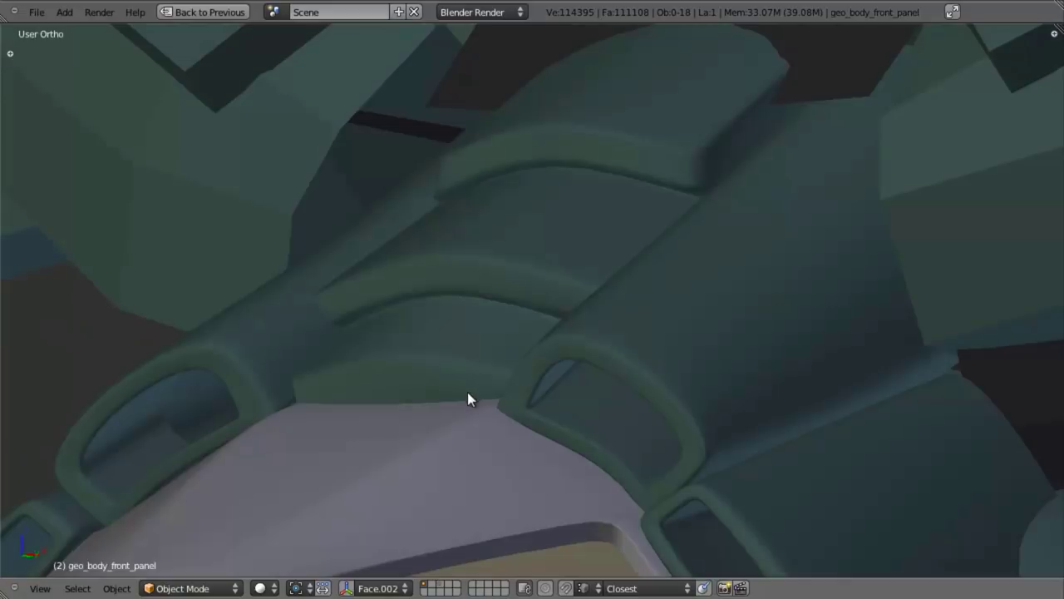
Examine the front panel and its surroundings from the side and in perspective, comparing them with the reference artwork
scroll(467, 391, down, 4)
key(z)
mouse_move(500, 340)
middle_down()
mouse_move(461, 336)
mouse_move(477, 343)
mouse_move(538, 300)
mouse_move(461, 300)
middle_up()
key(z)
scroll(477, 343, down, 4)
key(KP_3)
key(z)
scroll(664, 379, up, 5)
shift+middle_drag(720, 391, 495, 358)
key(z)
middle_drag(613, 301, 696, 330)
key(KP_3)
key(z)
shift+middle_drag(484, 275, 536, 248)
Extrude the rear edge of the vent housing beside the stepped plates backward, and lower the extrusion by about 0.053
right_click(381, 234)
key(z)
key(Tab)
key(a)
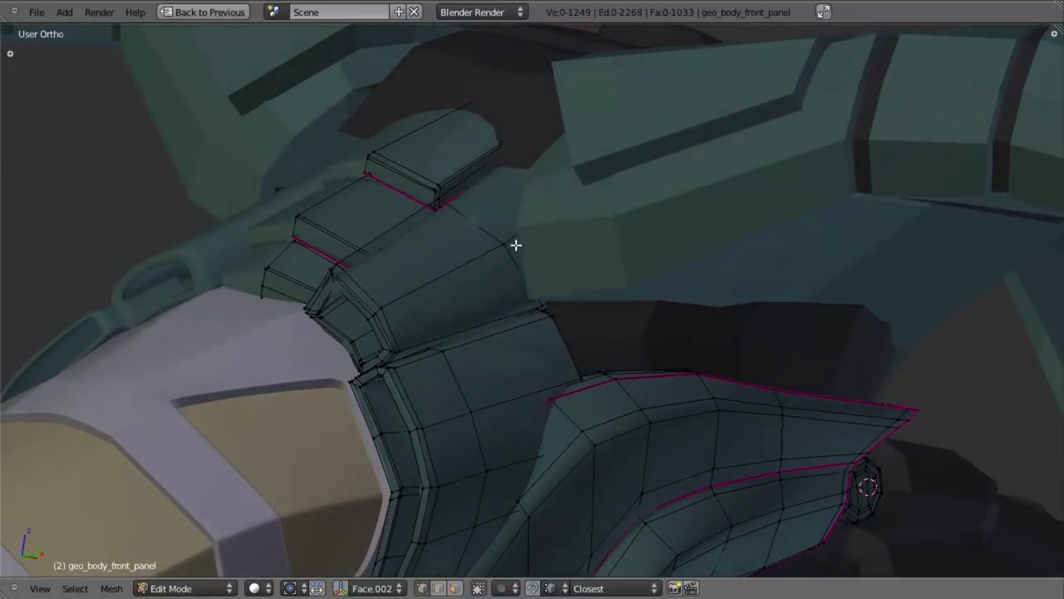
key(z)
middle_drag(475, 232, 509, 250)
key(e)
click(532, 129)
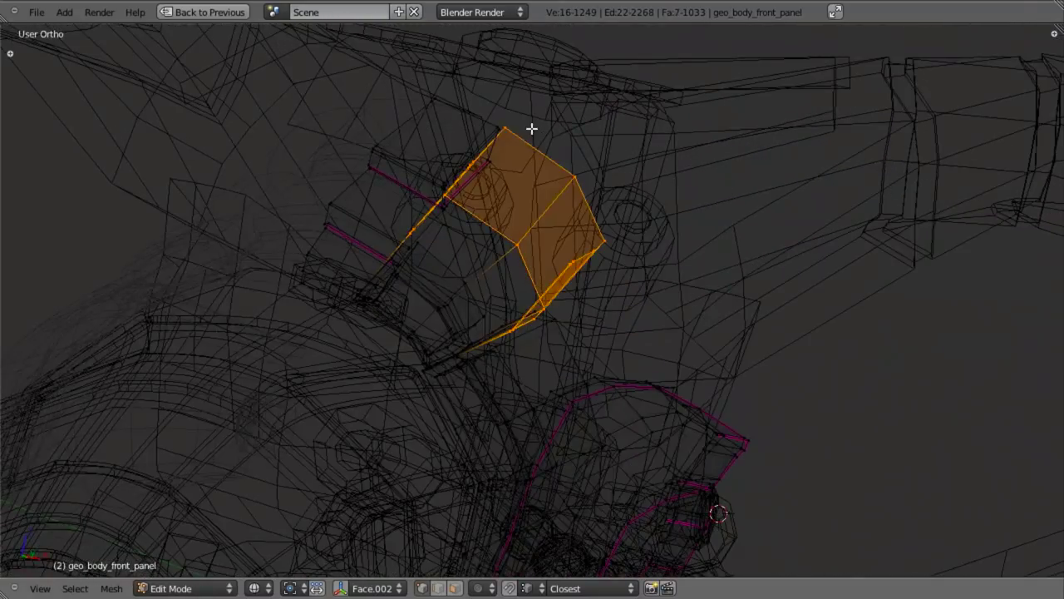
key(KP_3)
key(g)
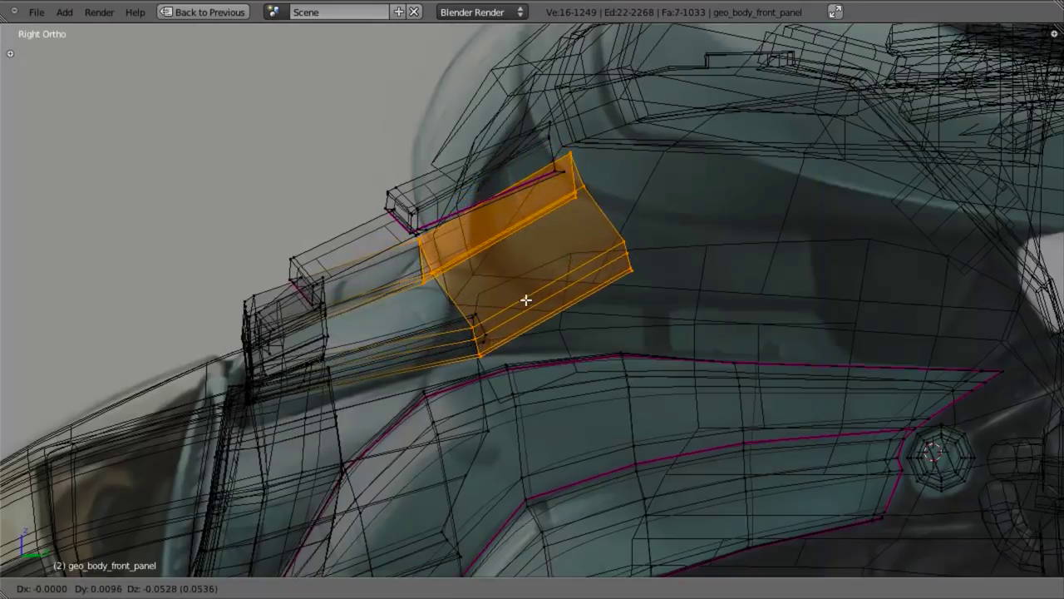
click(527, 299)
Rotate and reposition the vent housing's extruded section in side view so it slopes under the upper body
key(z)
key(r)
click(636, 331)
key(g)
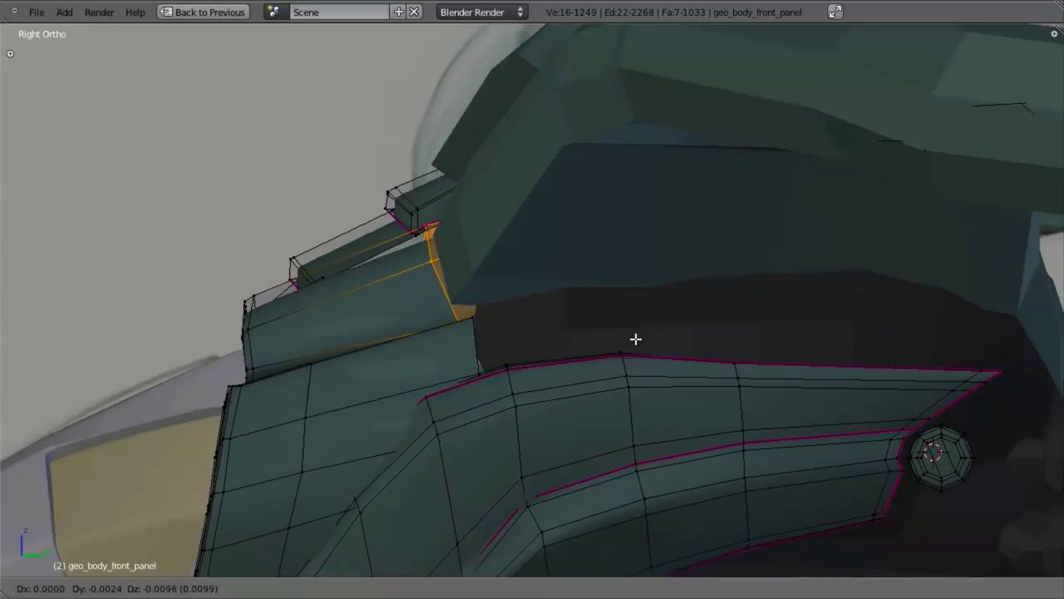
click(635, 349)
key(z)
key(r)
click(635, 375)
key(z)
key(g)
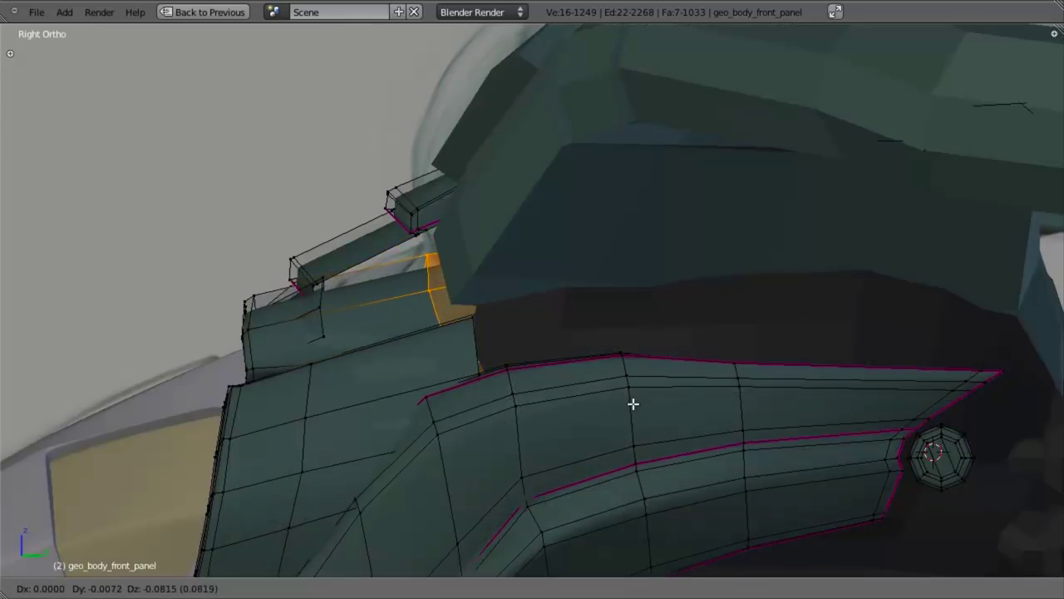
click(632, 376)
Move the inner edge loop inside the vent housing's opening and check it from the front and side
key(z)
alt+right_click(326, 293)
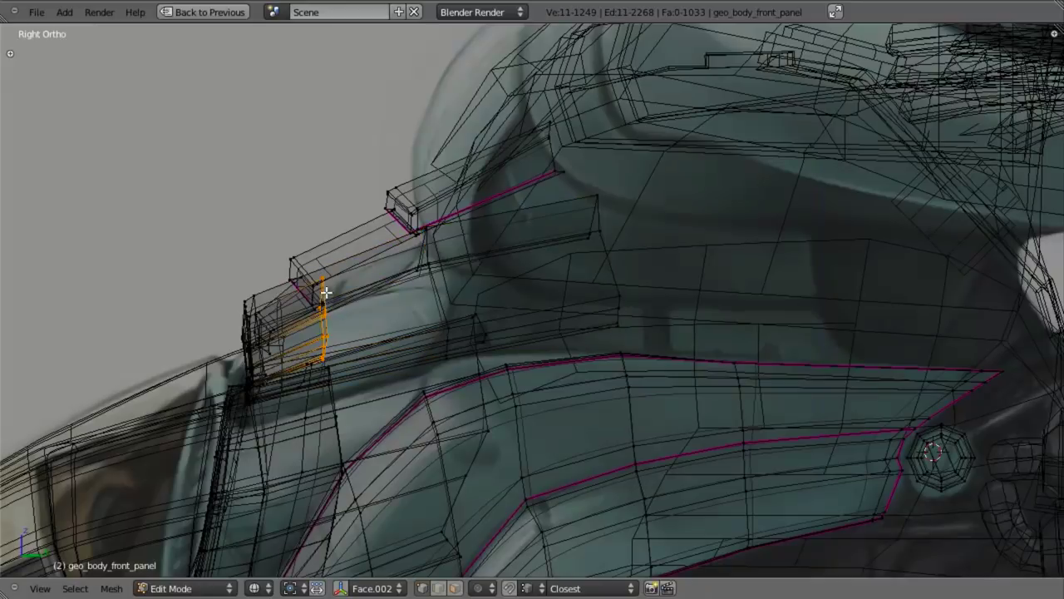
key(z)
key(g)
click(357, 321)
key(KP_1)
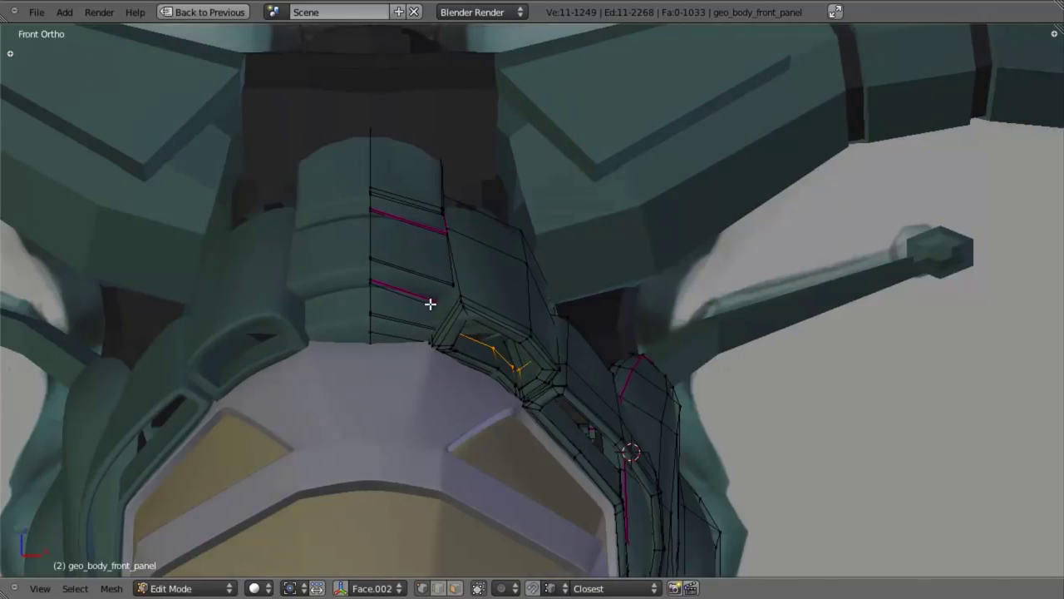
key(z)
key(KP_3)
key(z)
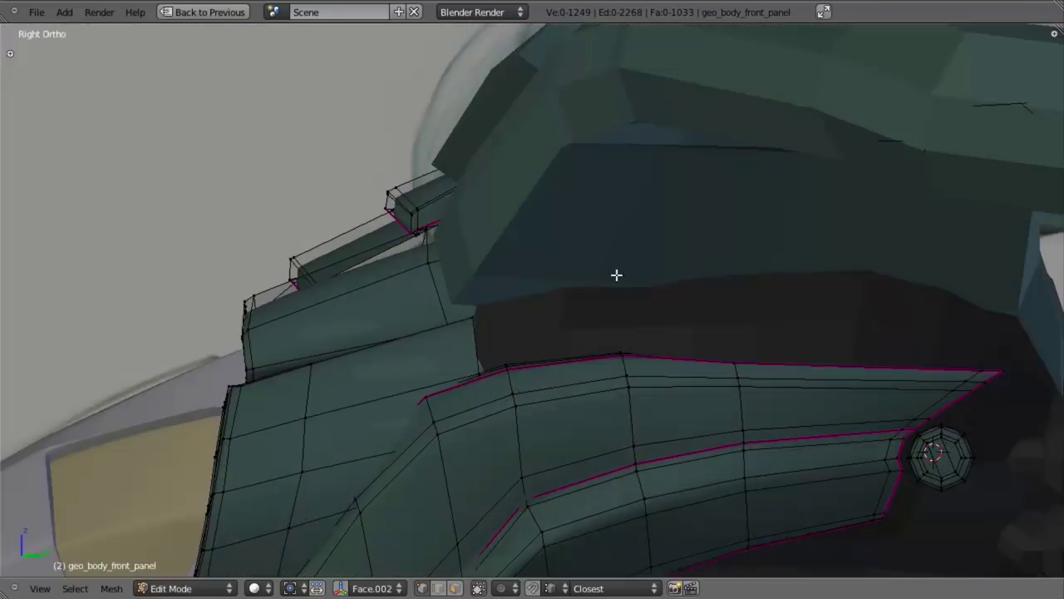
shift+middle_drag(664, 280, 627, 276)
key(z)
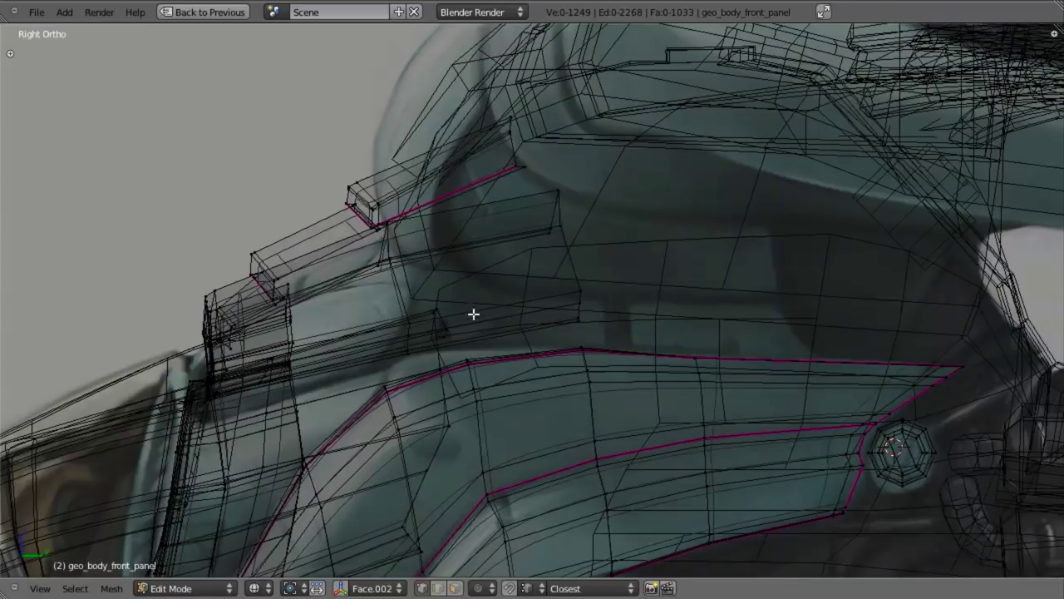
key(z)
mouse_move(408, 302)
middle_down()
mouse_move(499, 332)
mouse_move(467, 328)
middle_up()
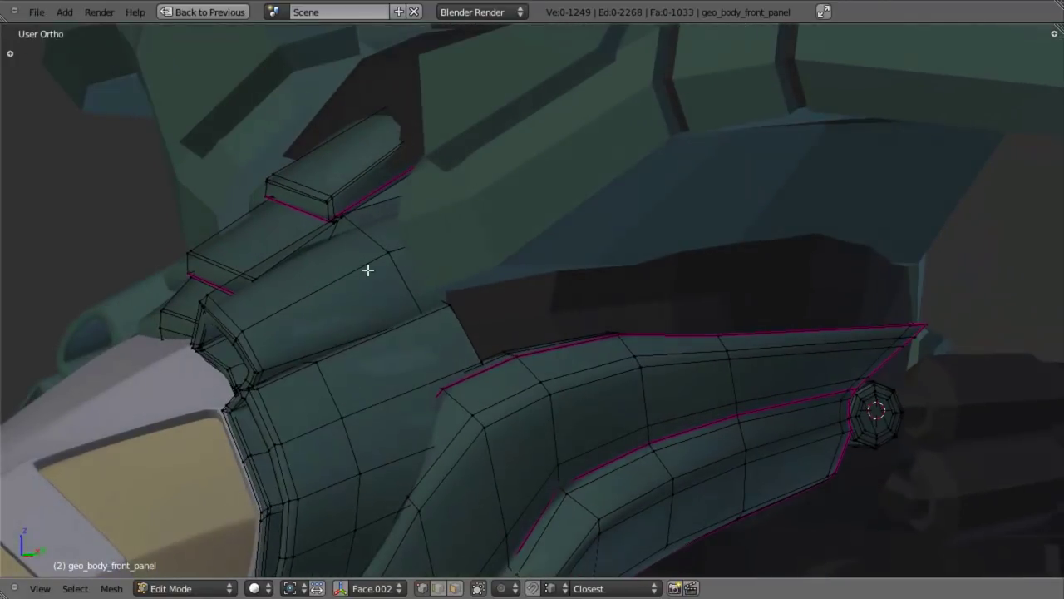
Scale the vent housing's loop where the extrusion begins to about 0.89 along X, then scale it along Z and nudge it
middle_drag(356, 258, 349, 215)
key(z)
key(s)
key(x)
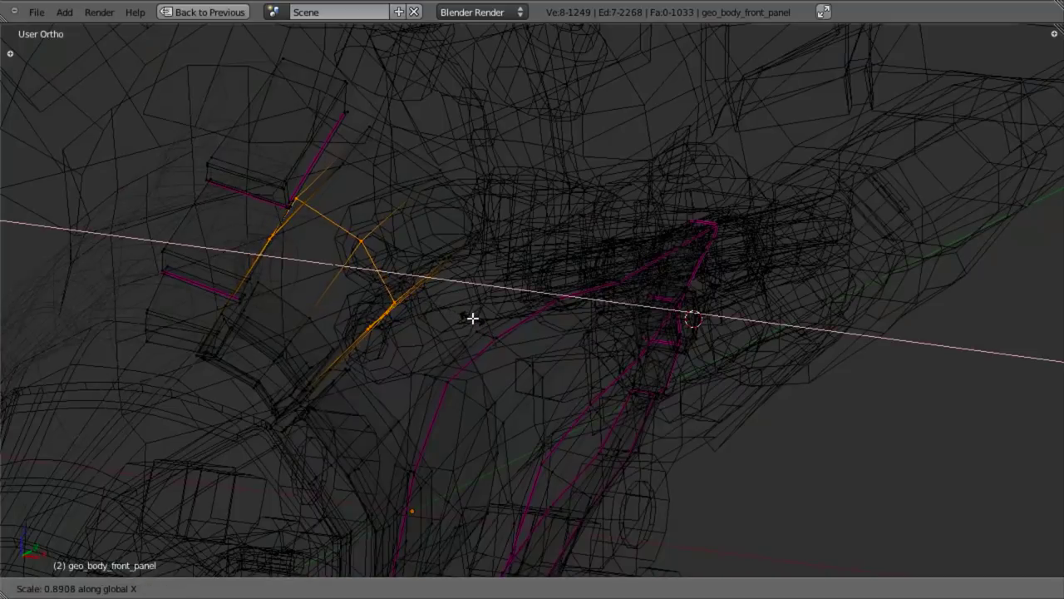
click(473, 318)
key(z)
key(s)
key(z)
click(462, 301)
key(g)
click(461, 299)
mouse_move(436, 288)
middle_down()
mouse_move(471, 281)
mouse_move(375, 230)
middle_up()
key(KP_3)
key(z)
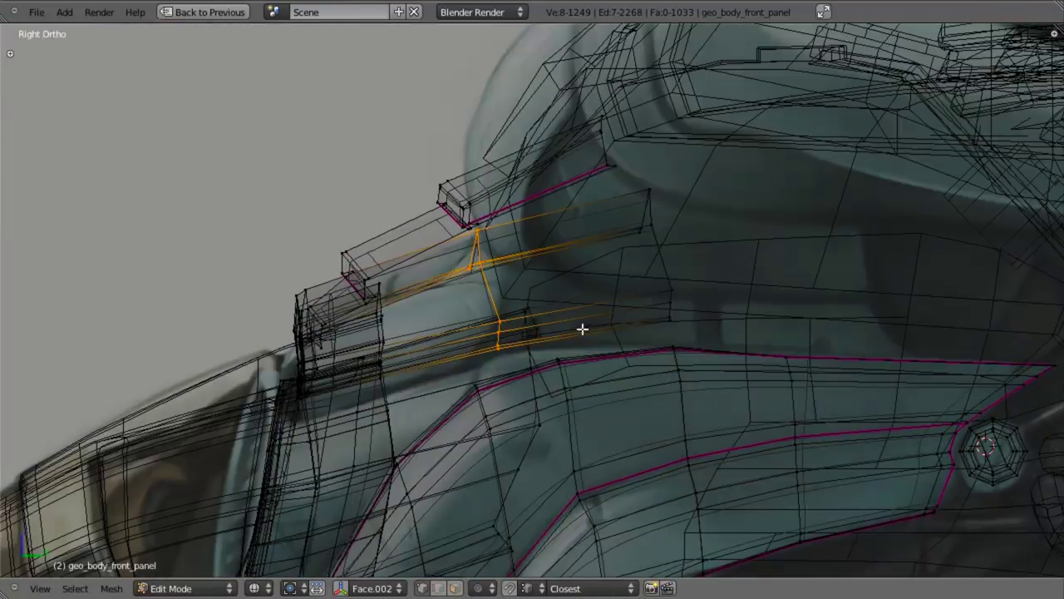
Switch mesh editing from the front panel to the geo_body_mid object, showing its side faces in wireframe
key(z)
key(Tab)
right_click(656, 324)
key(Tab)
key(z)
shift+middle_drag(750, 320, 633, 323)
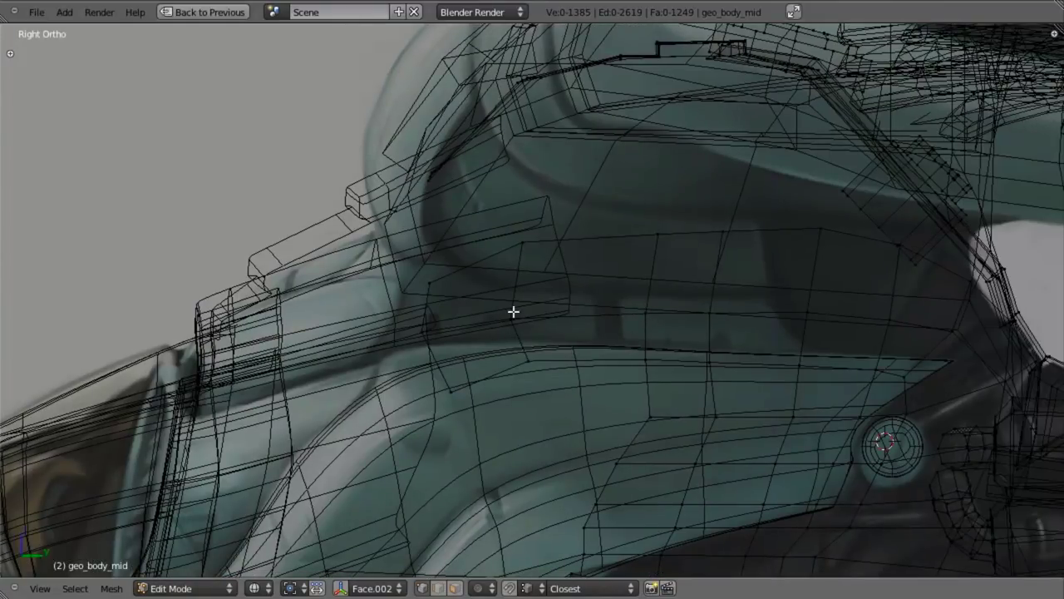
scroll(604, 344, down, 4)
key(z)
key(z)
scroll(605, 347, up, 4)
Separate the band of side faces above the curved front panel into its own object and select that object
key(b)
drag(346, 197, 843, 378)
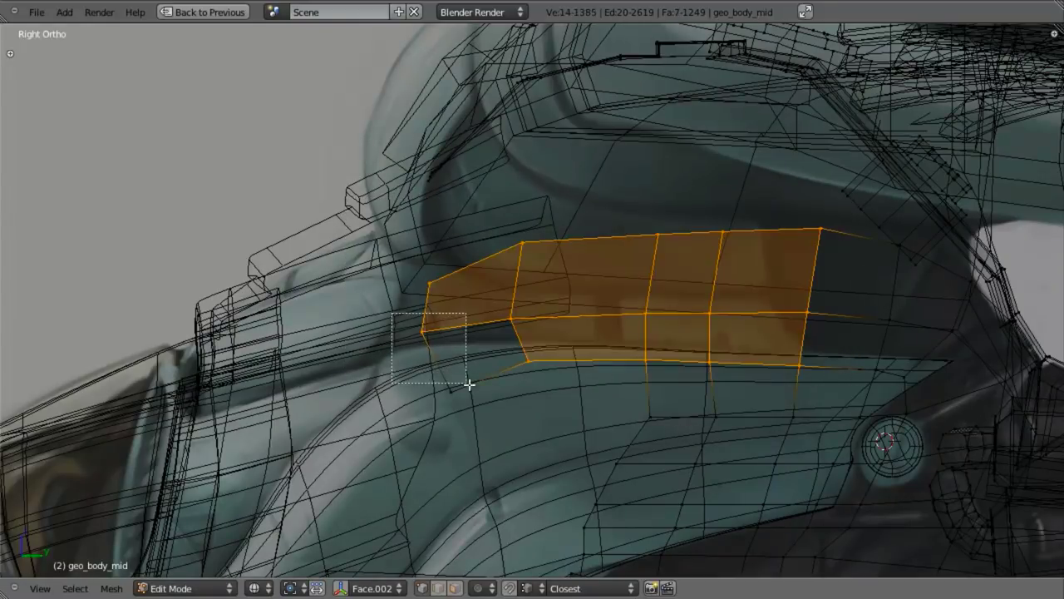
key(p)
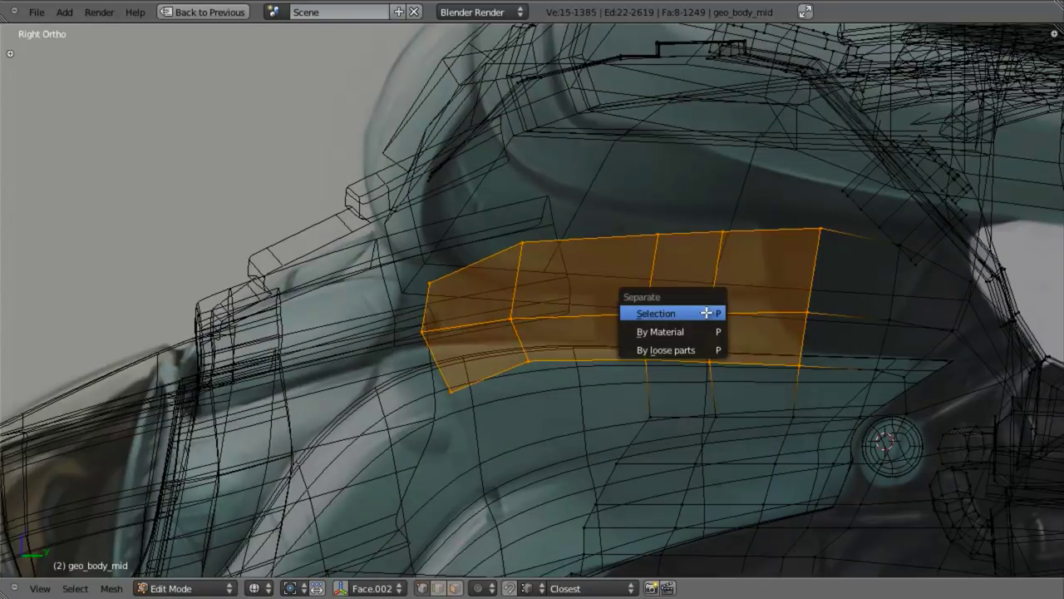
click(707, 313)
key(Tab)
right_click(643, 275)
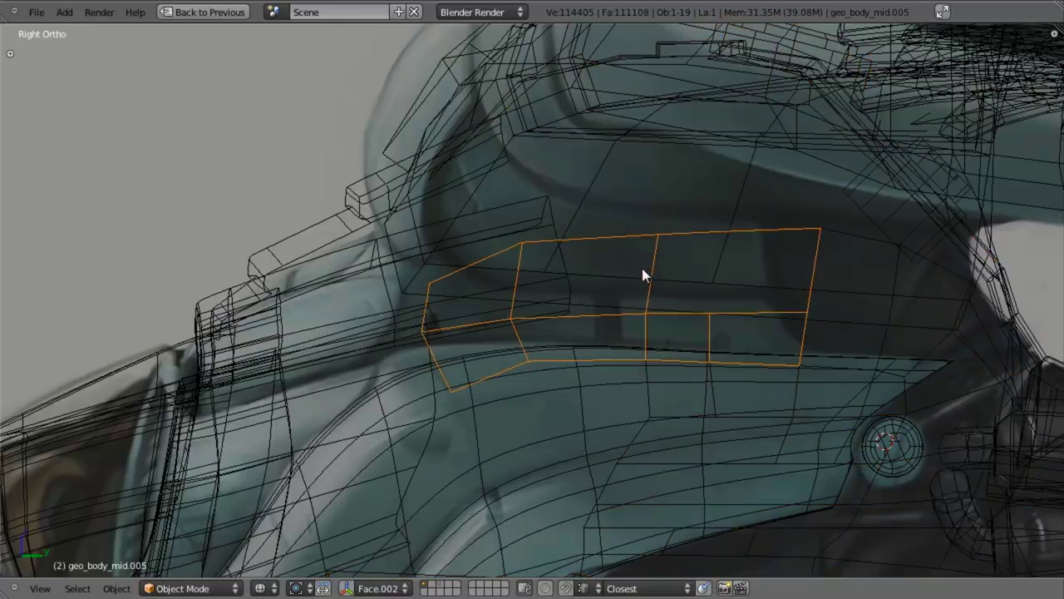
Remove the dark grey and yellow material slots from the separated side piece, keeping only green
key(ctrl+Up)
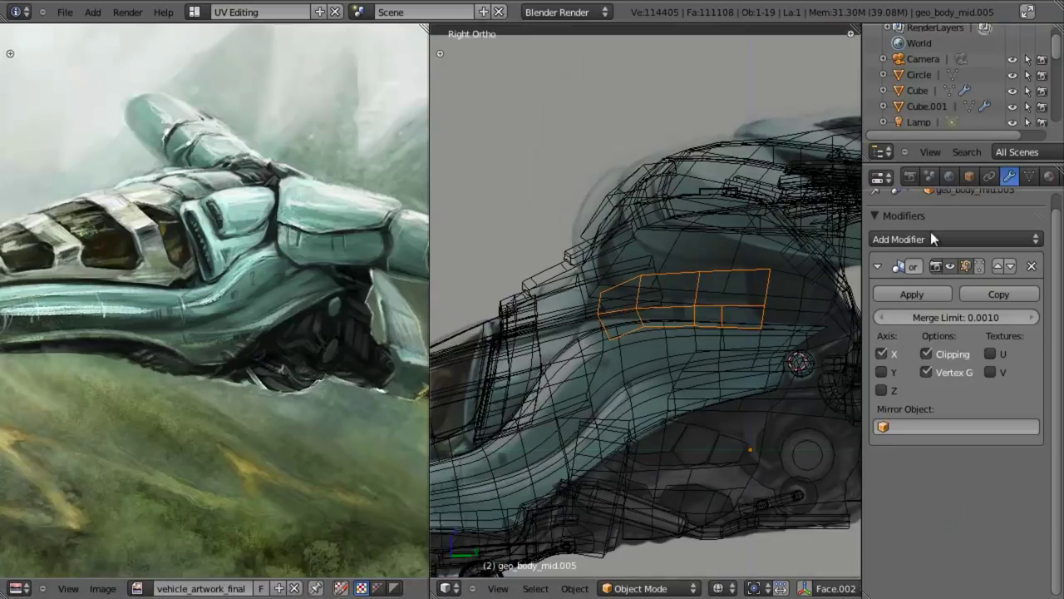
click(1050, 178)
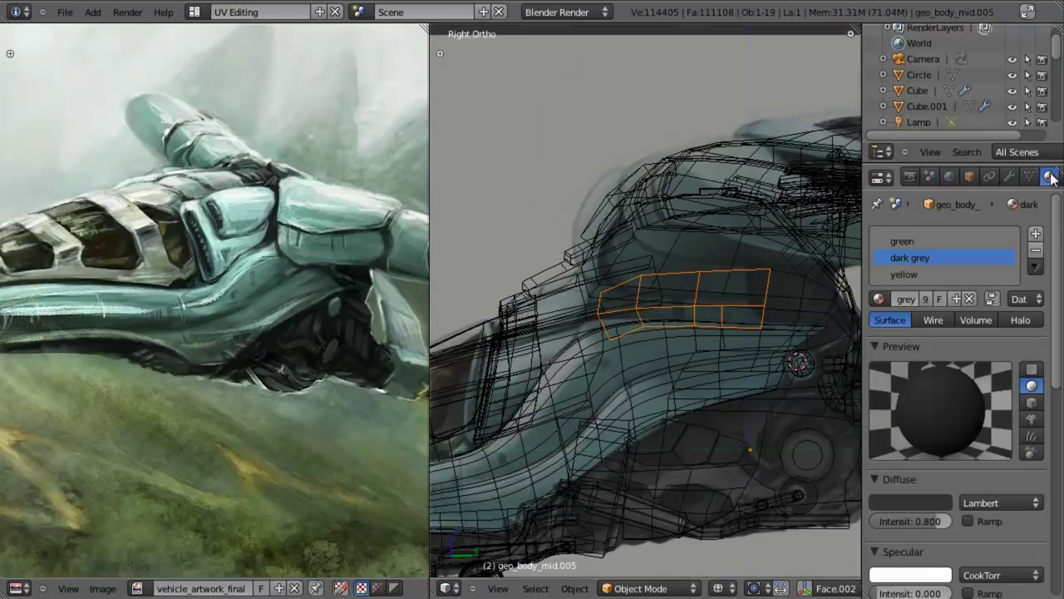
click(912, 242)
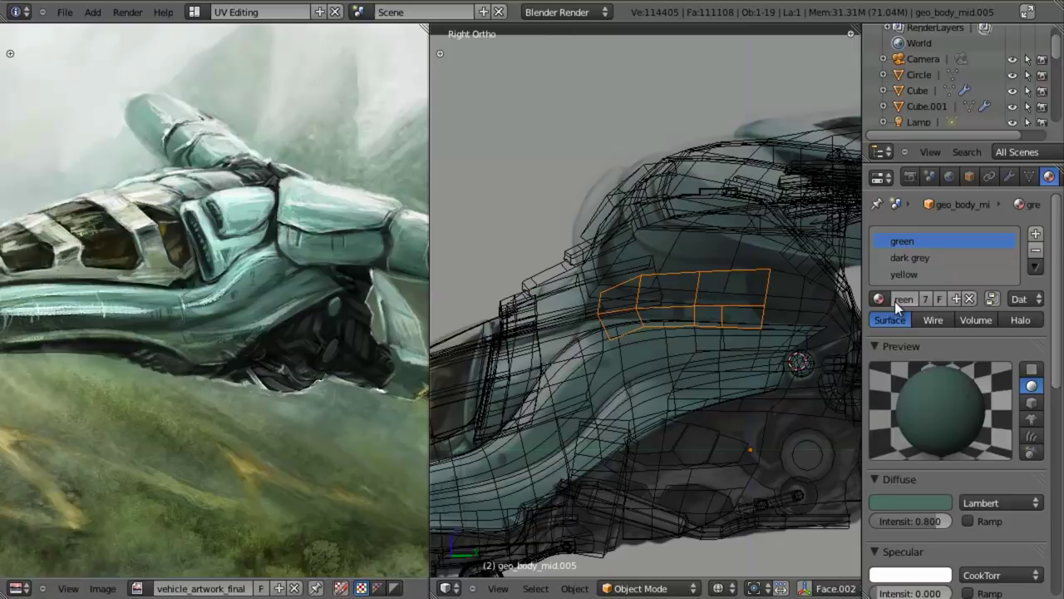
click(922, 259)
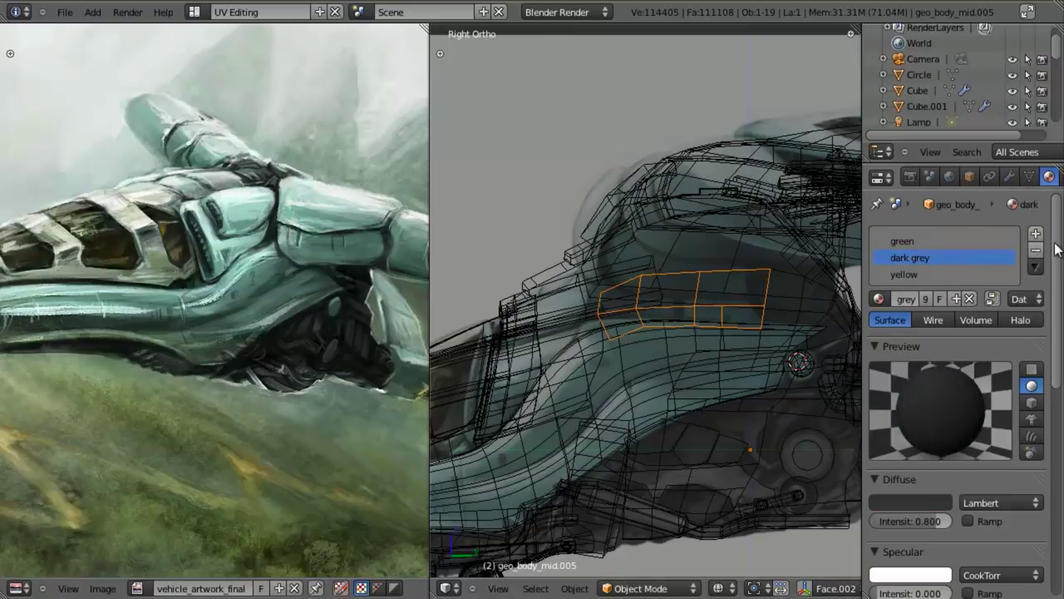
click(1036, 252)
click(1036, 252)
key(z)
scroll(745, 332, up, 3)
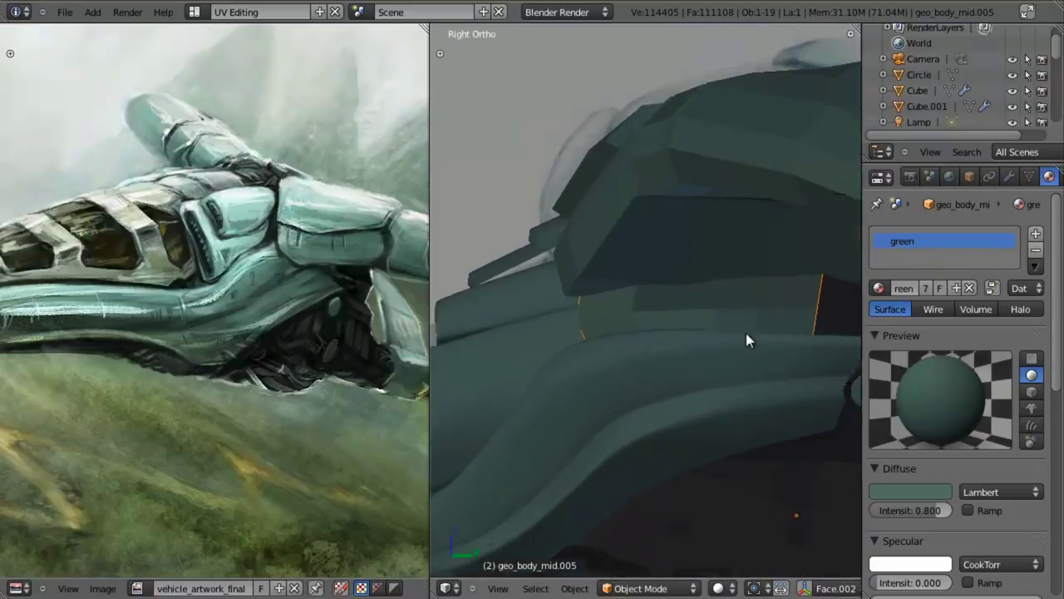
key(shift+space)
key(ctrl+Up)
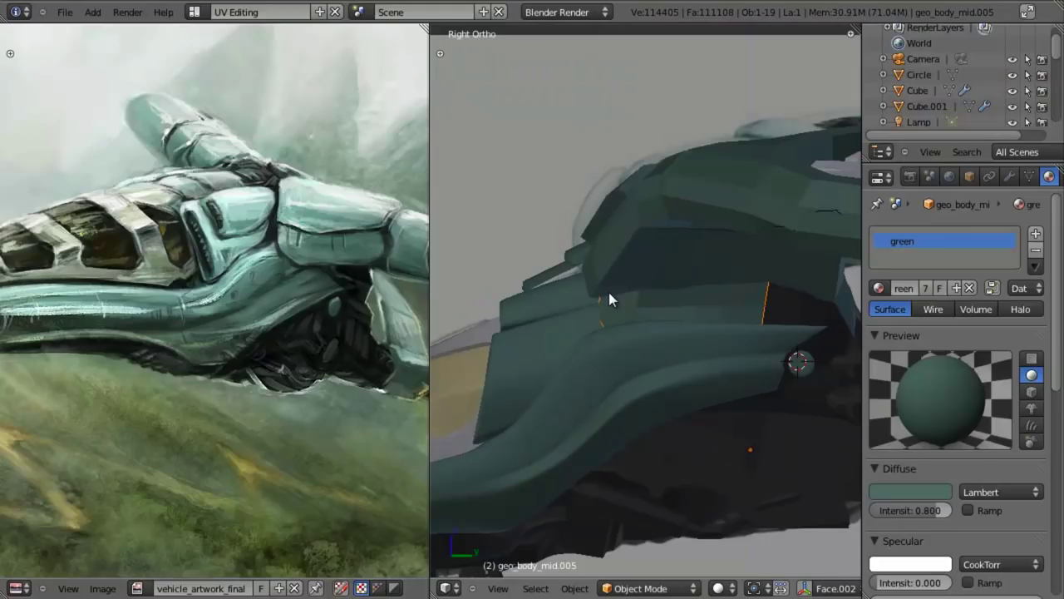
Add a Catmull-Clark Subdivision Surface modifier to the side piece with view level 2 and Optimal Display enabled
click(1009, 176)
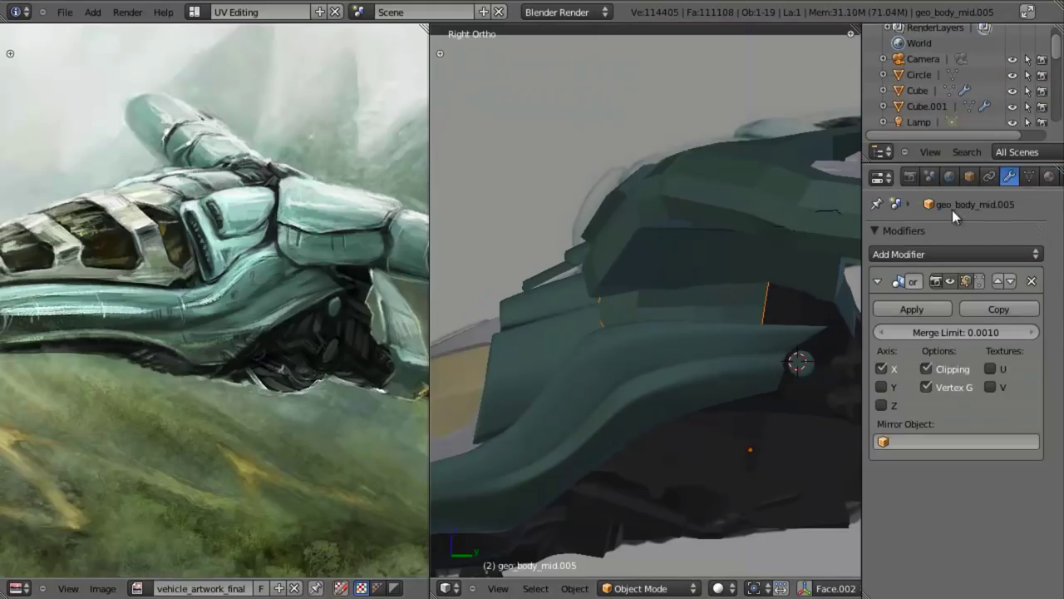
click(917, 252)
click(744, 472)
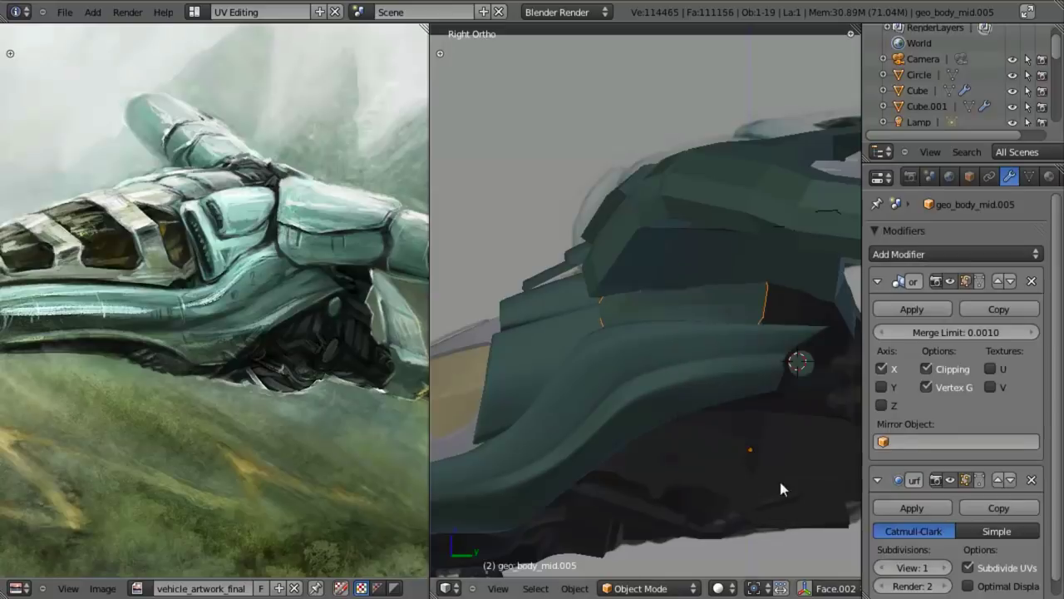
key(z)
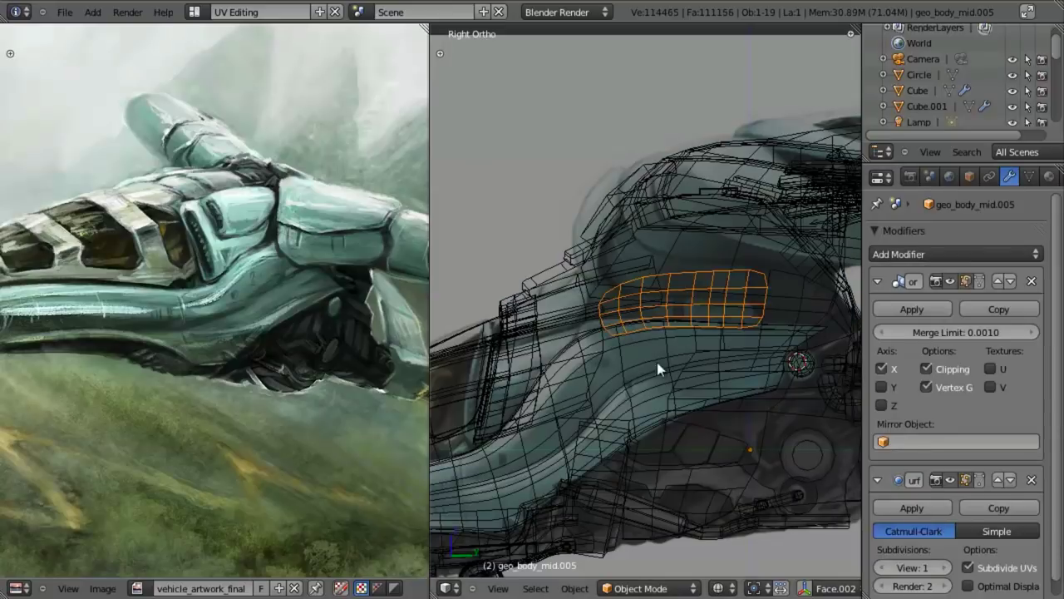
scroll(952, 393, down, 1)
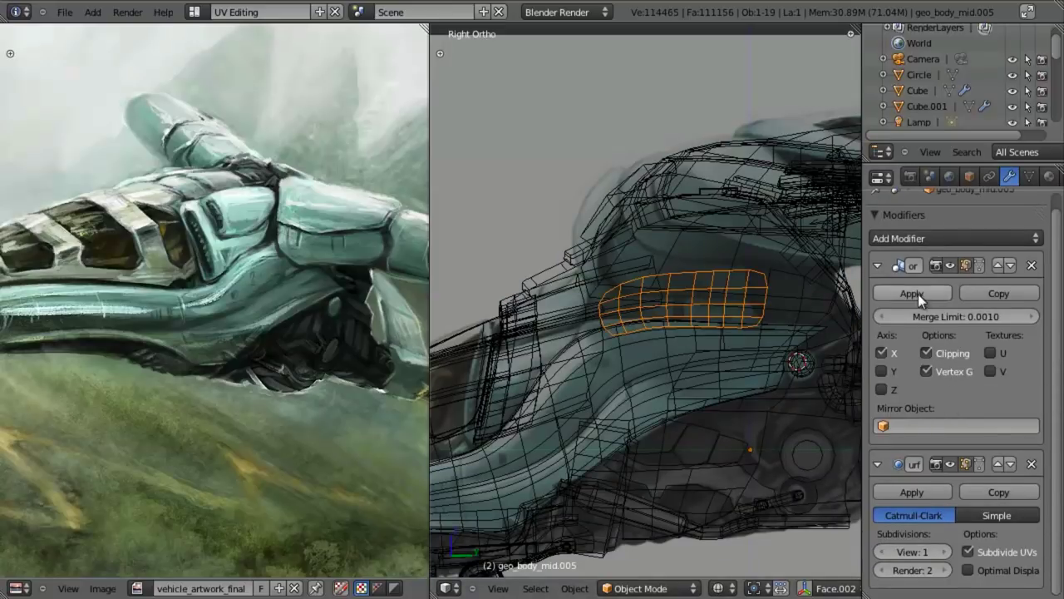
click(878, 265)
click(945, 385)
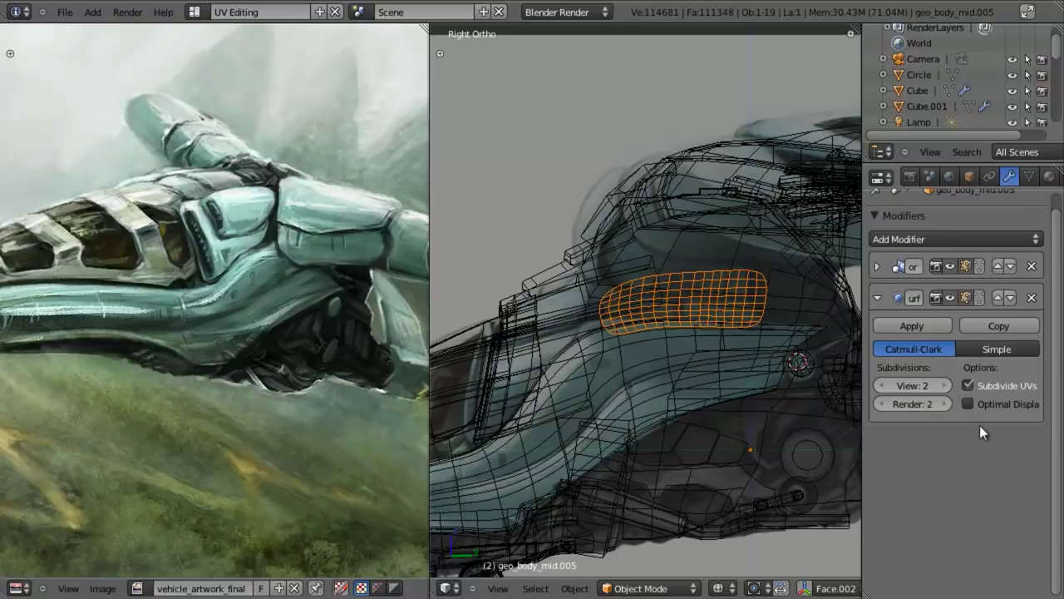
click(985, 403)
key(z)
scroll(612, 316, up, 3)
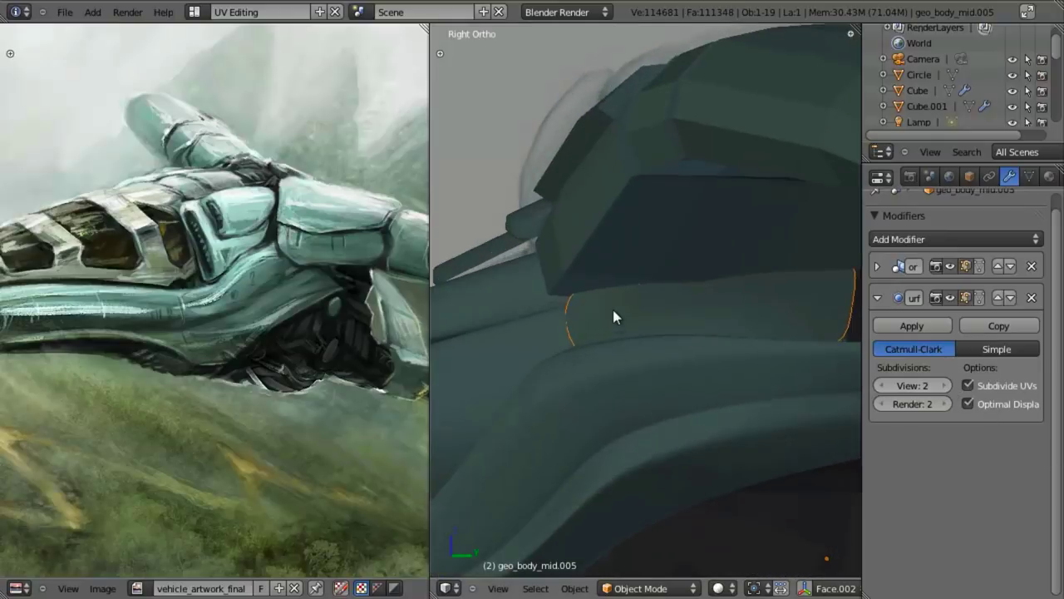
shift+middle_drag(612, 316, 613, 296)
key(ctrl+space)
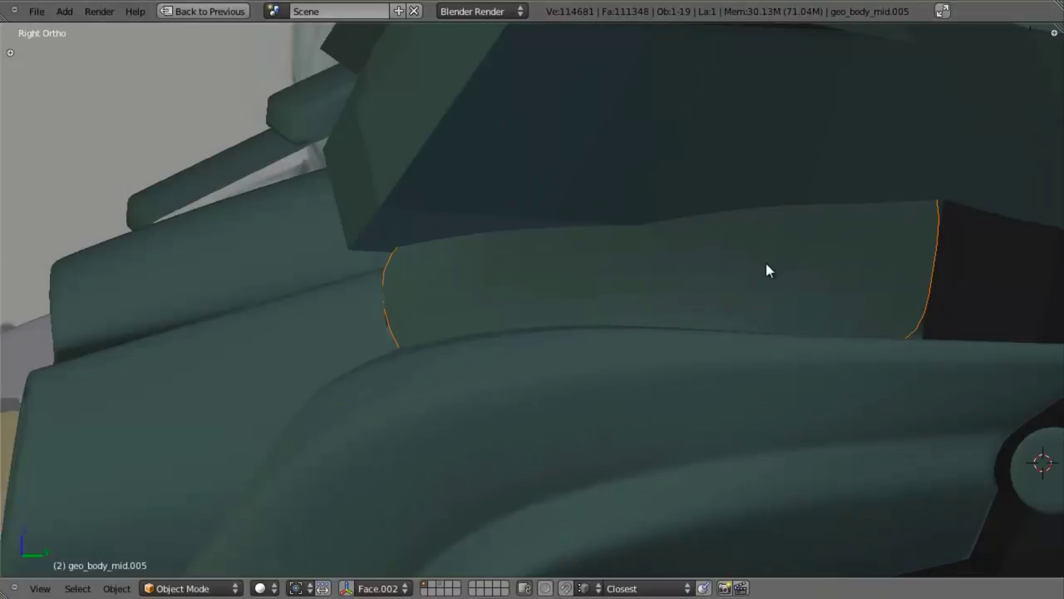
Edit the side piece's mesh, rotating and moving its front edge upward to follow the neighbouring panel
key(z)
scroll(756, 266, down, 4)
key(Tab)
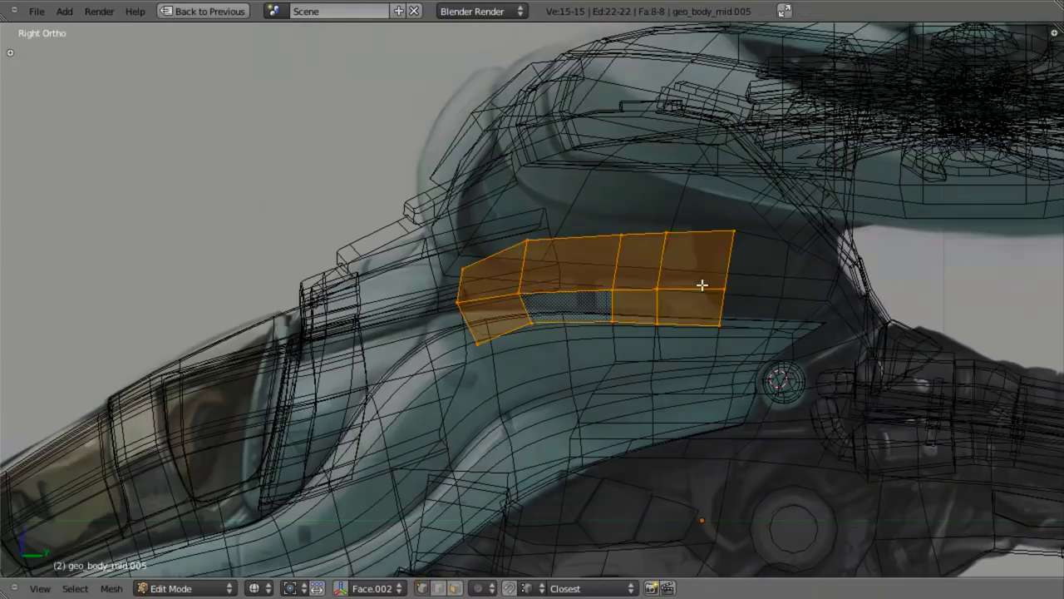
key(w)
click(701, 286)
scroll(656, 337, up, 3)
key(a)
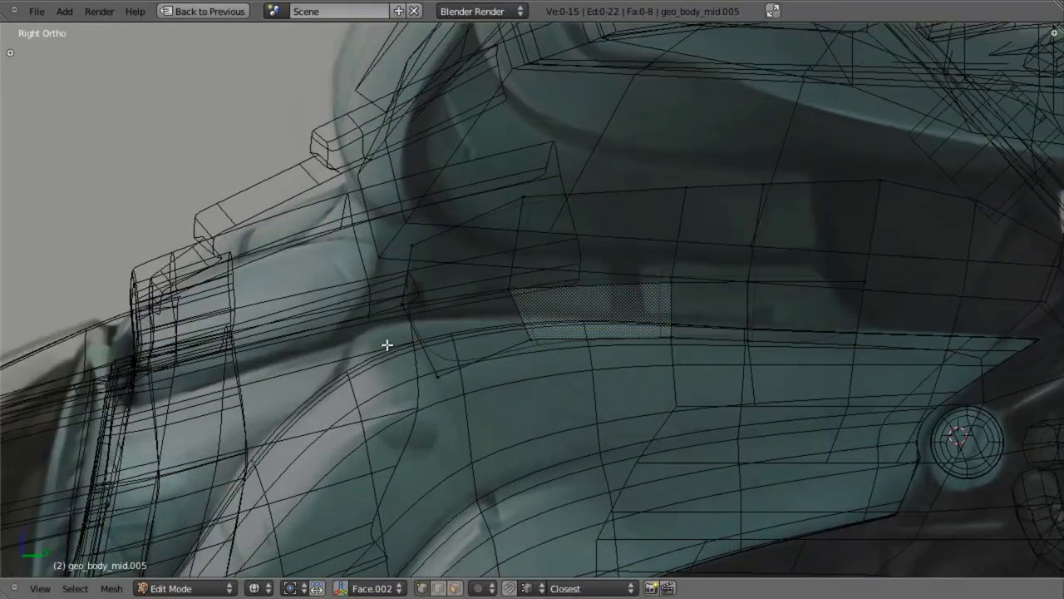
key(r)
click(570, 387)
key(g)
click(565, 365)
key(a)
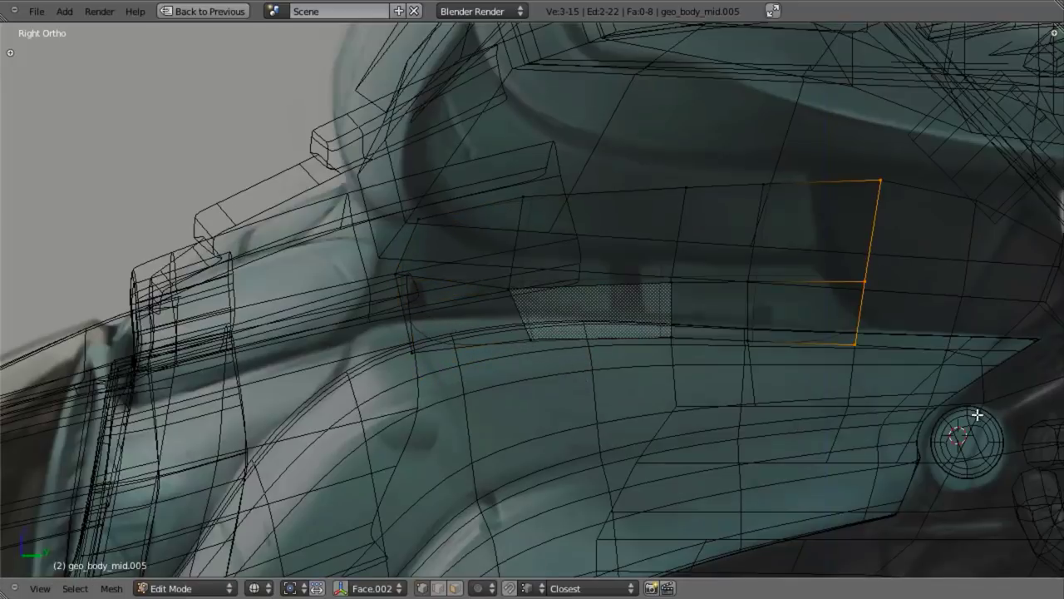
Tilt the side piece's rear edge, shift it about 0.084 forward, and pull its lower corner vertex slightly back and up
key(r)
click(1013, 352)
key(g)
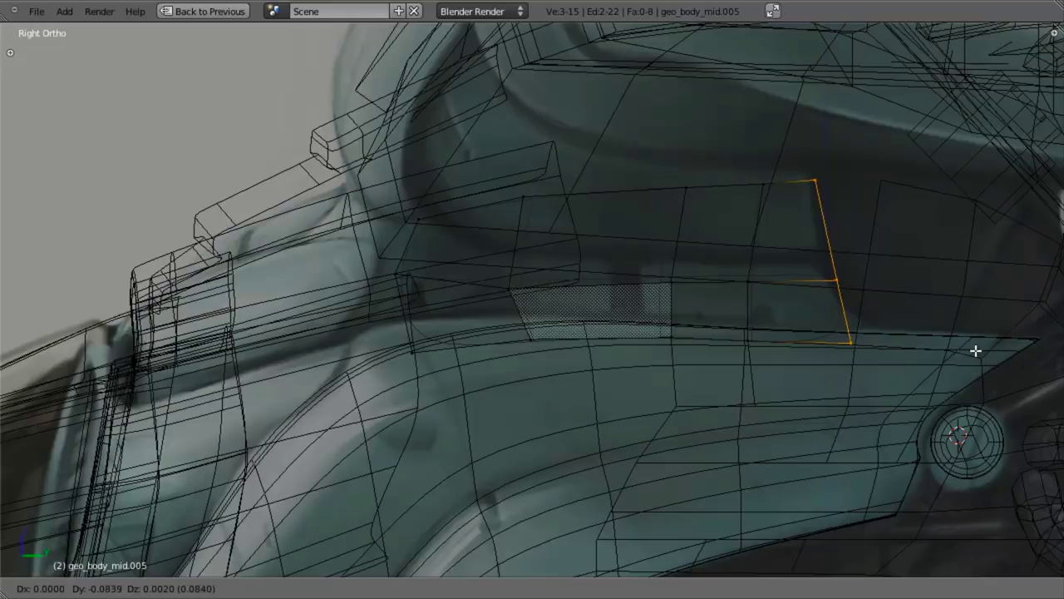
click(976, 351)
key(a)
right_click(855, 343)
key(g)
click(871, 335)
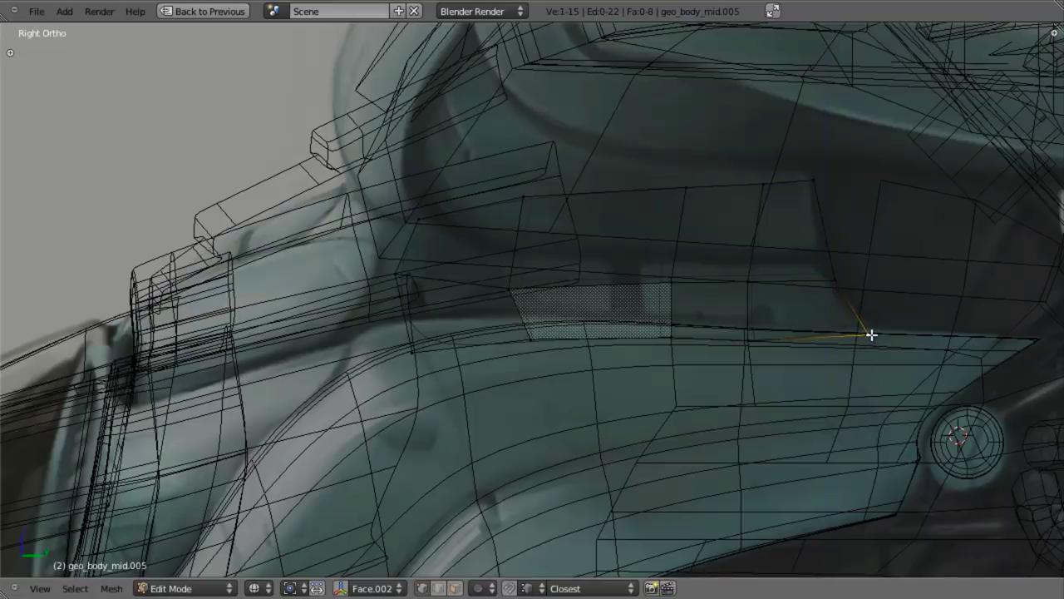
Edge-slide the side piece's middle lengthwise loop upward, then rotate and shift it to follow the reference's upper outline
alt+right_click(811, 301)
key(ctrl+e)
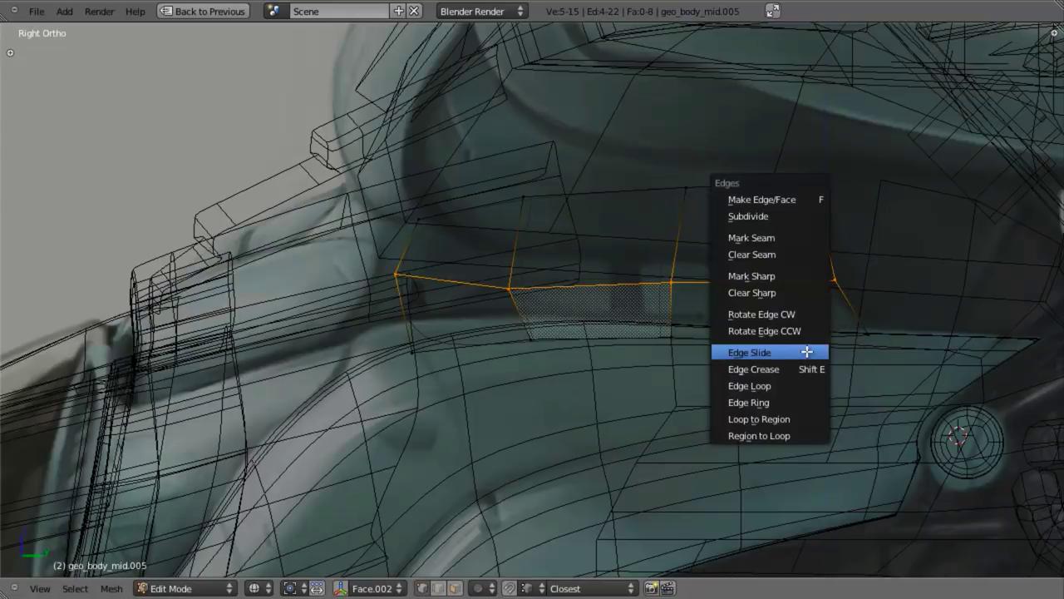
click(806, 351)
click(932, 311)
key(r)
click(924, 331)
key(g)
click(917, 328)
Delete the side piece's uppermost row of vertices
key(a)
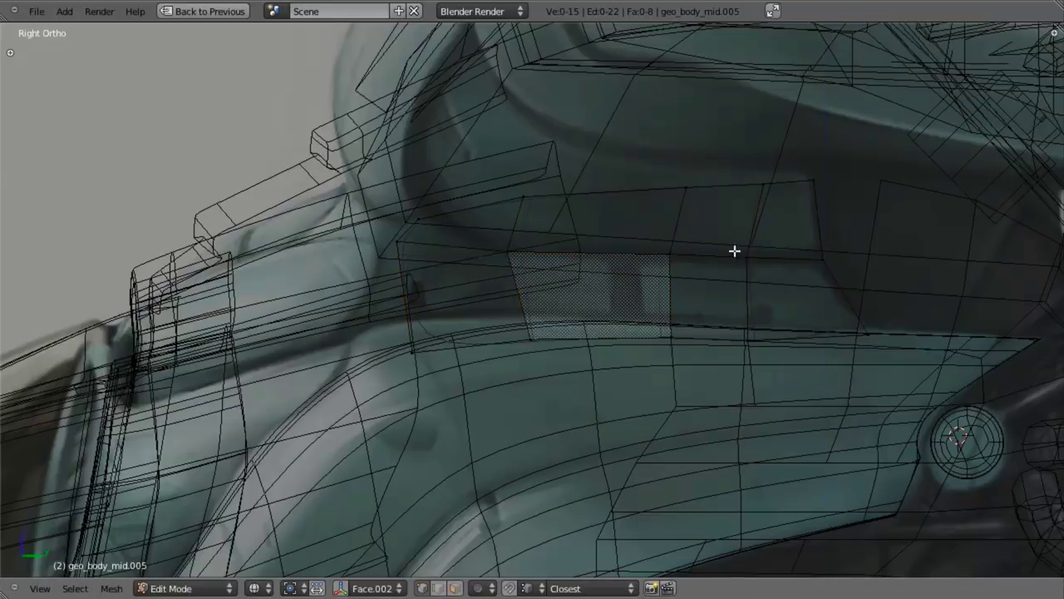
key(x)
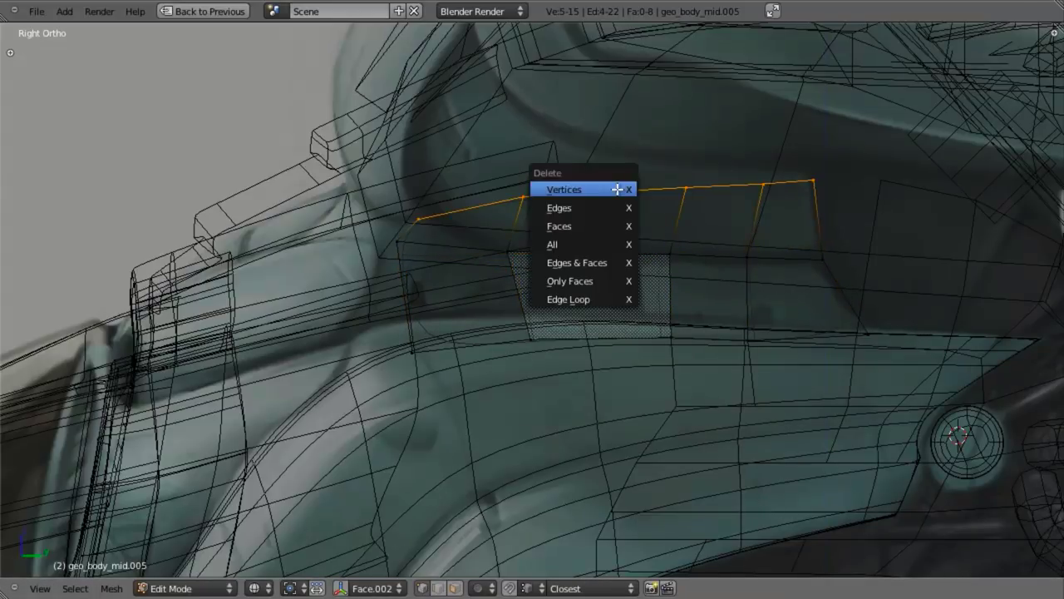
click(617, 190)
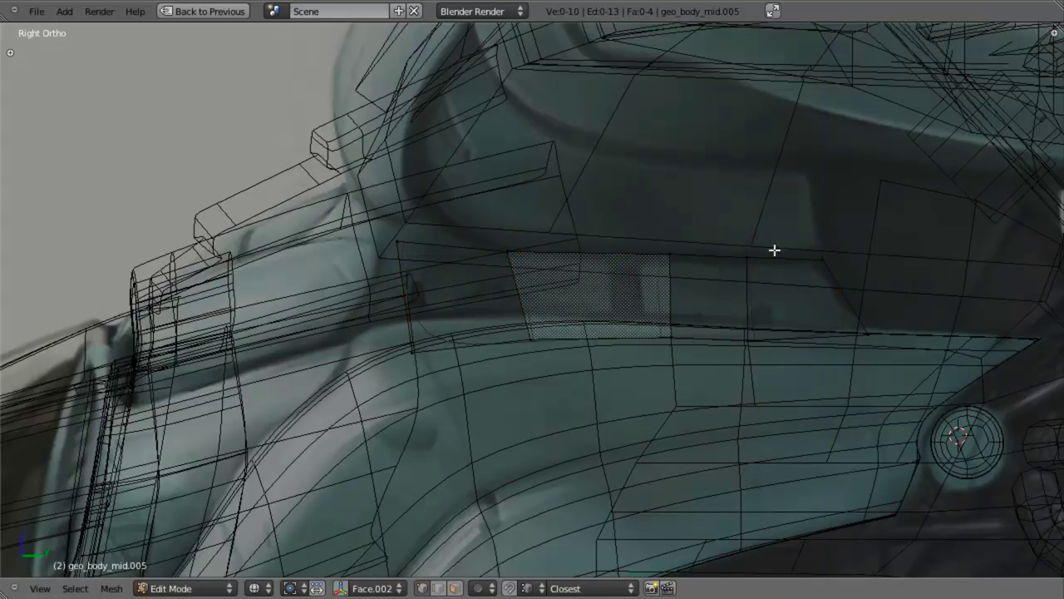
Move the side piece's front upper corner back and up, and raise its front lower vertices to the neighbouring panel's edge
right_click(396, 239)
key(g)
click(469, 215)
key(a)
shift+right_click(539, 342)
key(g)
click(541, 323)
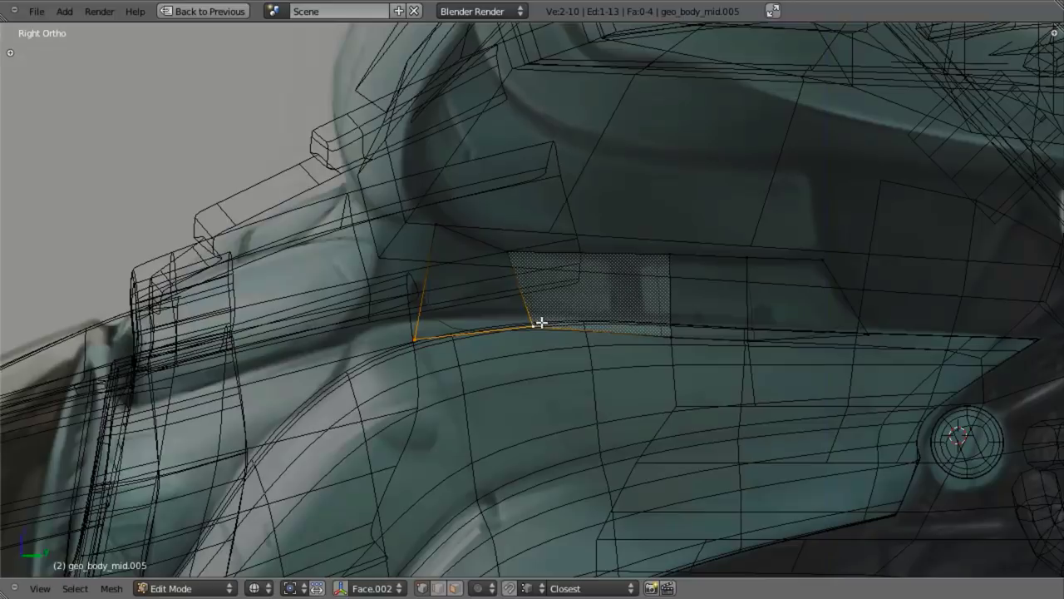
Fine-tune the side piece's front lower corner so it meets the curved panel below
key(g)
click(417, 350)
key(z)
key(g)
right_click(618, 359)
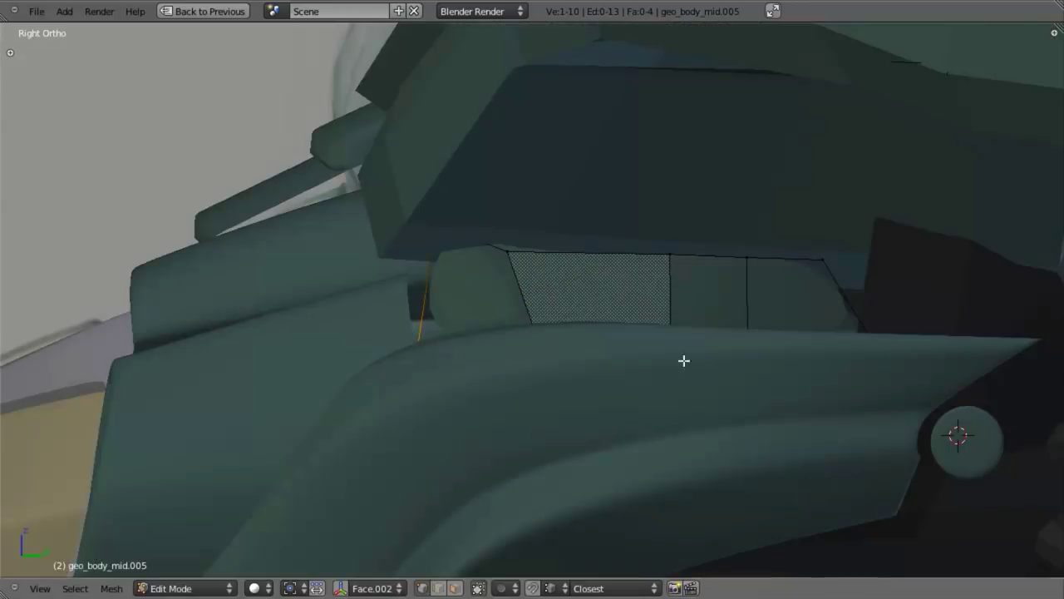
key(z)
key(g)
click(739, 334)
key(z)
key(z)
key(z)
Reposition the side piece's front edge in the front view and scale it to about 0.87
mouse_move(466, 309)
middle_down()
mouse_move(551, 354)
mouse_move(643, 300)
middle_up()
key(KP_1)
key(z)
key(g)
click(511, 373)
key(z)
key(s)
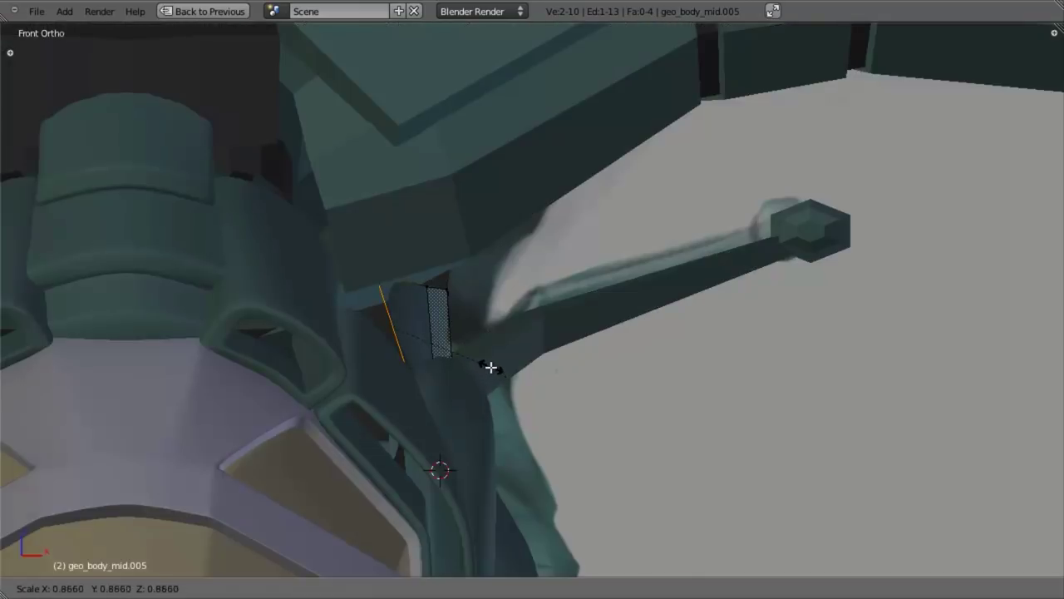
click(491, 366)
Extrude the side piece's front edge forward, then rotate and move the new edge to continue the curve
key(KP_3)
key(z)
key(e)
click(729, 378)
key(r)
click(662, 407)
key(z)
middle_drag(662, 407, 803, 390)
key(g)
click(778, 386)
key(z)
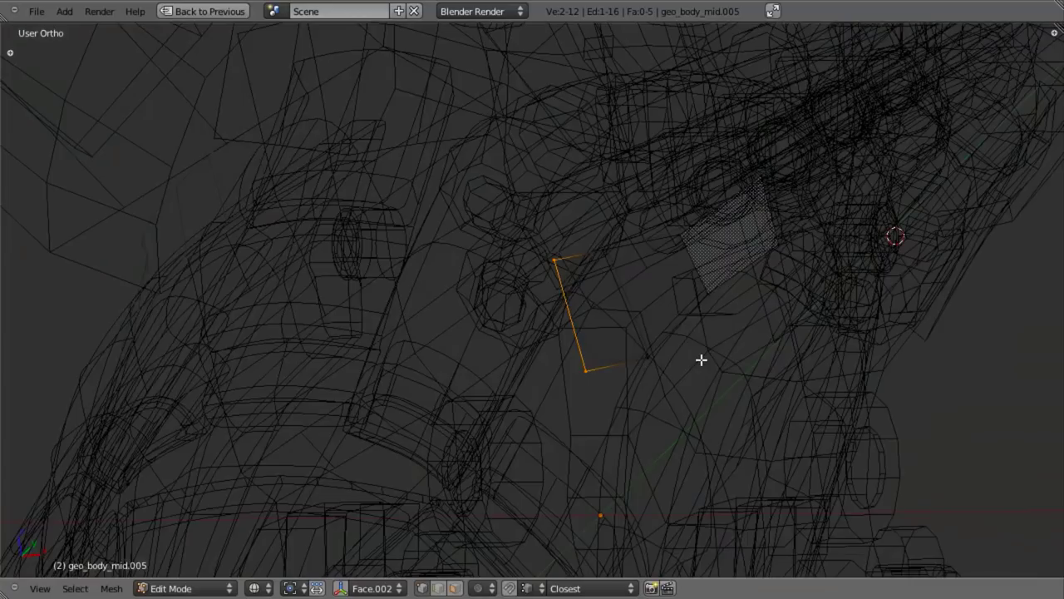
Move, rotate and scale the extruded edge in the front view to fit it against the body
key(KP_1)
key(g)
click(559, 385)
key(z)
key(r)
click(680, 408)
key(z)
key(s)
click(670, 403)
key(z)
Move and scale the extruded front edge in the side view to follow the reference's curve
key(KP_3)
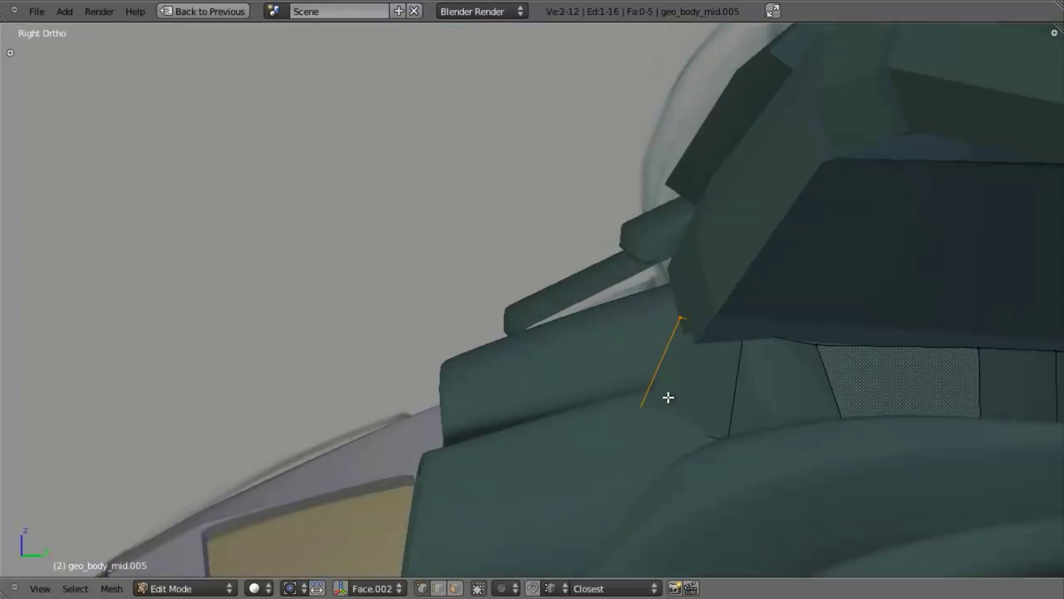
key(z)
key(g)
click(825, 358)
key(s)
click(841, 361)
key(g)
click(756, 322)
Extrude another segment from the front edge and place it up and forward using the side and front views
key(e)
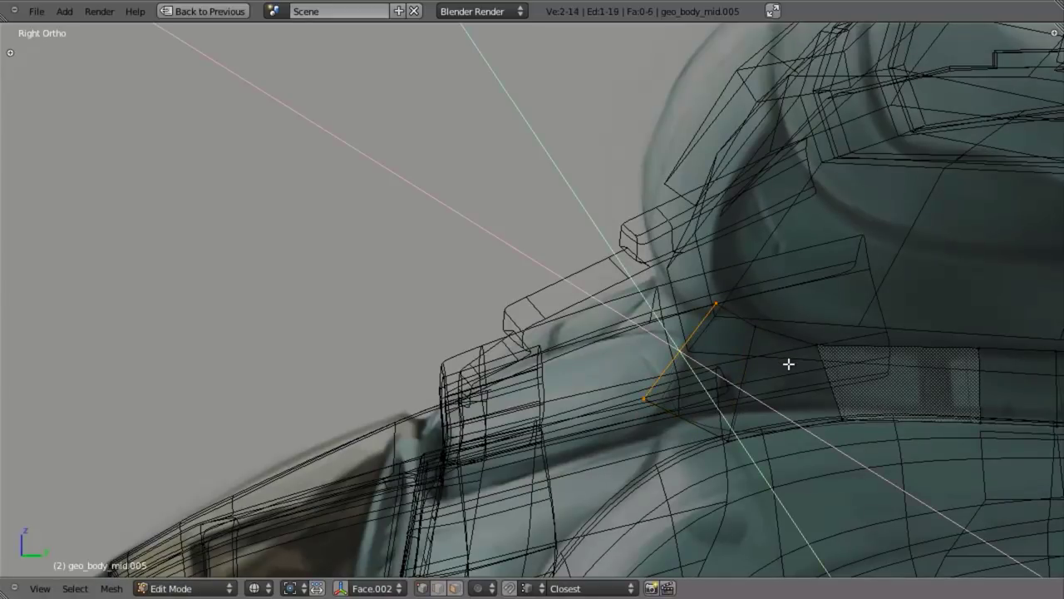
click(746, 317)
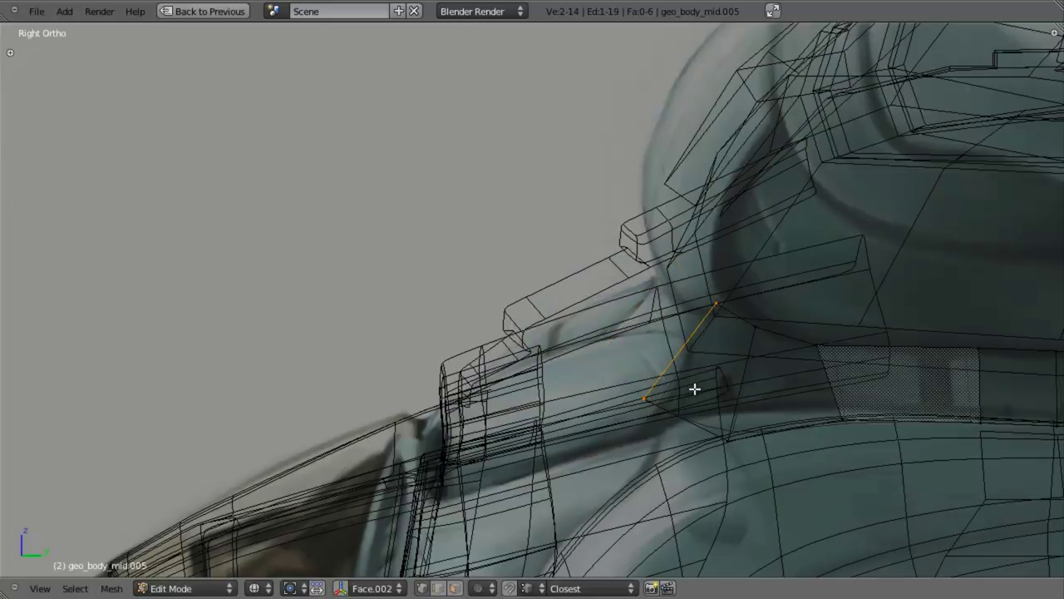
key(g)
click(651, 343)
key(KP_1)
key(z)
key(z)
key(g)
click(608, 361)
key(z)
Rotate and scale the new front edge in the side view, then rotate it from an angled view to align with the body
mouse_move(660, 360)
middle_down()
mouse_move(617, 355)
mouse_move(684, 321)
mouse_move(665, 335)
middle_up()
key(KP_3)
key(z)
key(r)
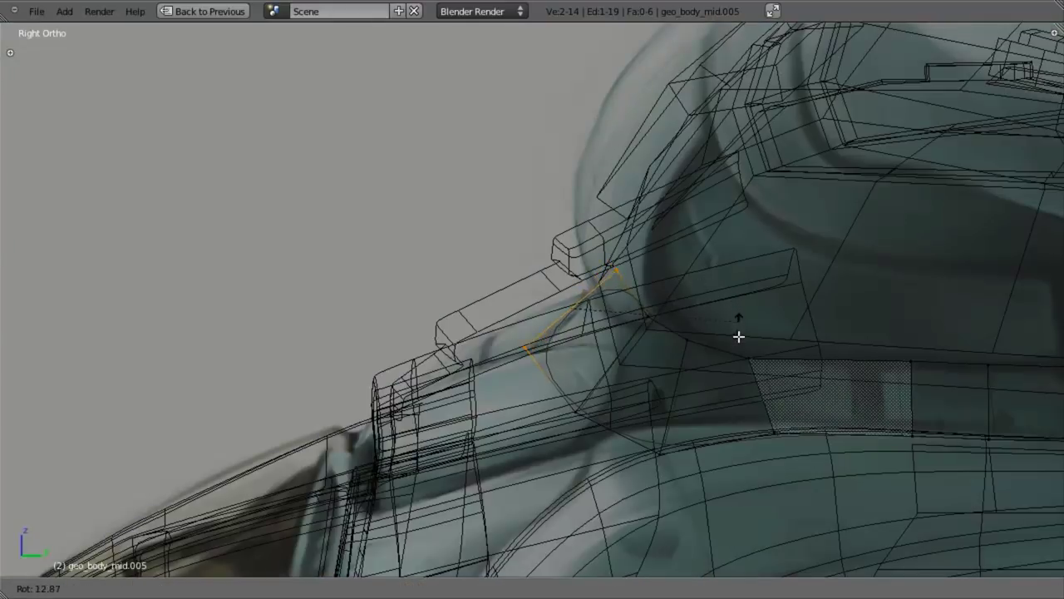
click(747, 370)
key(z)
key(s)
click(740, 363)
mouse_move(492, 337)
middle_down()
mouse_move(620, 452)
mouse_move(737, 463)
mouse_move(815, 435)
middle_up()
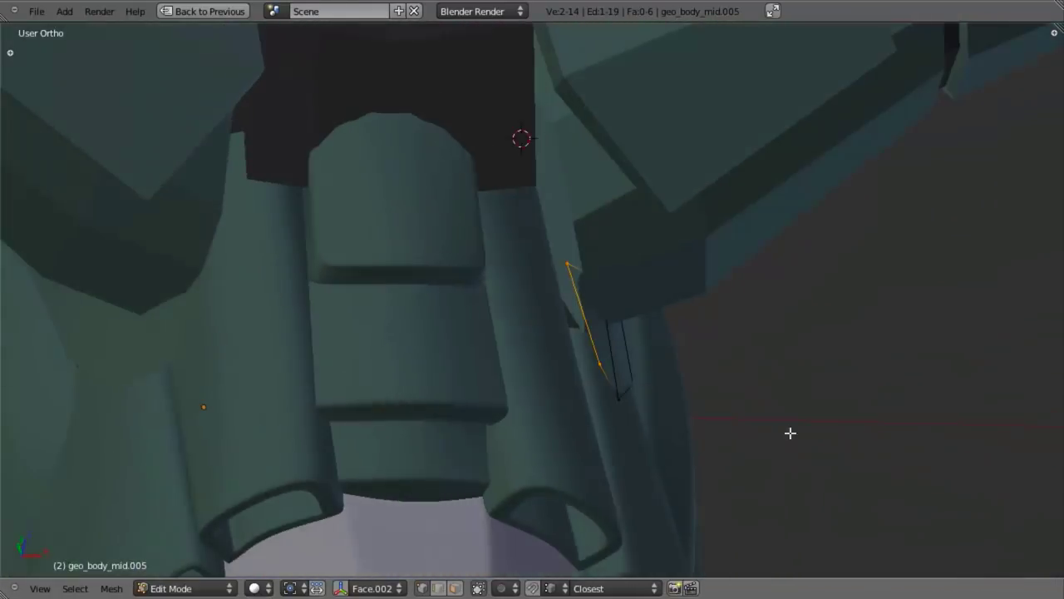
key(r)
click(696, 467)
key(r)
click(683, 446)
Extrude the front edge up towards the top tubes, then rotate and move the new edge into place
middle_drag(637, 435, 585, 419)
key(e)
click(665, 284)
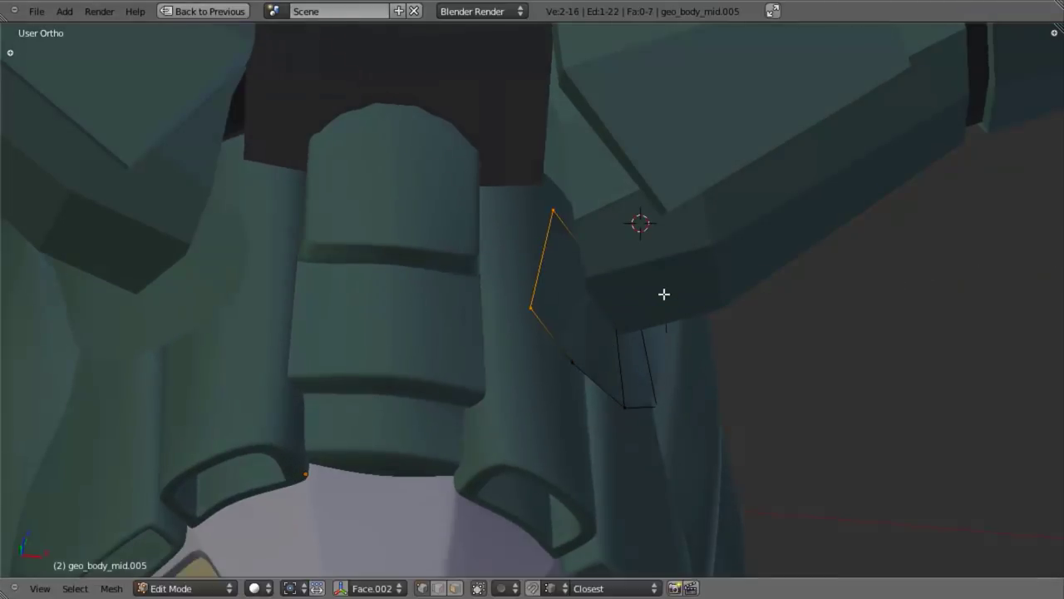
key(r)
click(534, 405)
key(g)
click(511, 375)
key(g)
click(644, 358)
Adjust the upper edge against the side reference, then rotate and shift it from above
middle_drag(695, 358, 637, 363)
key(KP_3)
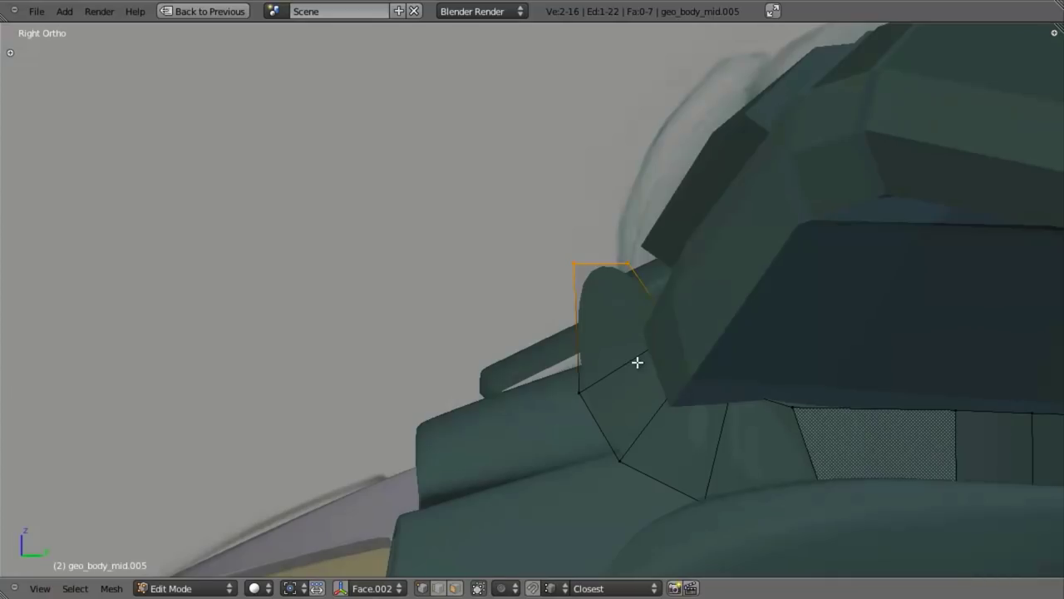
key(z)
key(g)
click(711, 331)
key(z)
mouse_move(623, 302)
middle_down()
mouse_move(716, 408)
mouse_move(601, 484)
mouse_move(777, 363)
mouse_move(663, 379)
middle_up()
key(r)
click(751, 382)
key(g)
click(675, 385)
Extrude a further segment backward from the upper edge and scale its end edge
key(e)
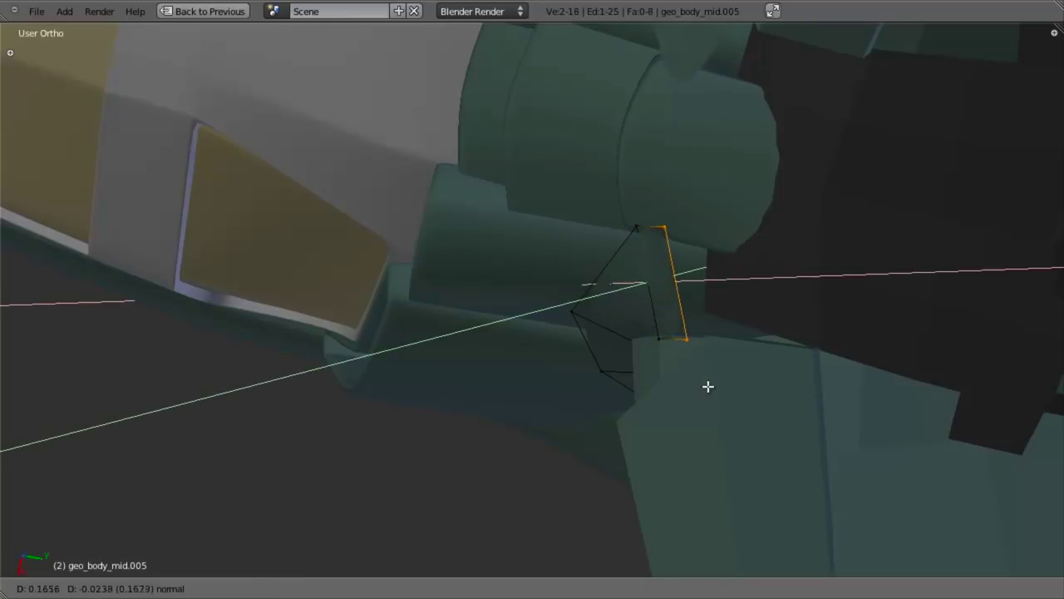
click(816, 389)
key(s)
click(791, 369)
key(z)
Move the end edge up and back in the side view to continue the curve behind the wing housing
mouse_move(787, 366)
middle_down()
mouse_move(760, 357)
mouse_move(810, 305)
mouse_move(777, 356)
middle_up()
key(KP_3)
key(g)
shift+middle_drag(742, 317, 584, 463)
click(711, 291)
key(z)
key(g)
click(787, 243)
Move and rotate the end edge to fit beside the central tube, then clear the selection
scroll(786, 243, down, 4)
scroll(610, 318, up, 2)
key(g)
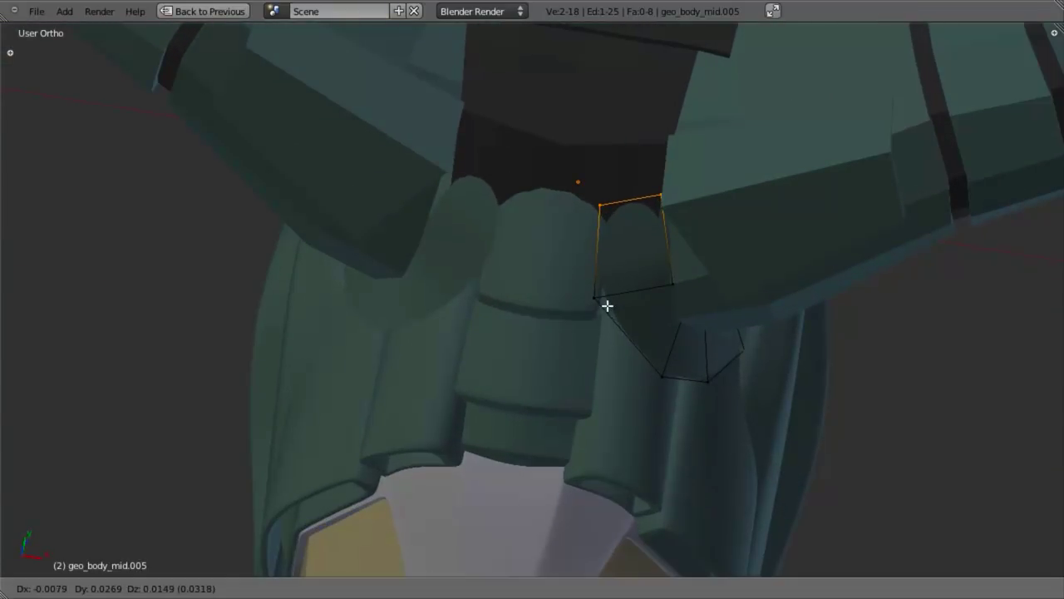
click(606, 297)
key(r)
click(663, 324)
key(g)
click(665, 325)
key(a)
Leave mesh editing and examine the side piece's smoothed curve from several angles and against the side reference
middle_drag(607, 373, 590, 314)
key(Tab)
scroll(600, 262, down, 3)
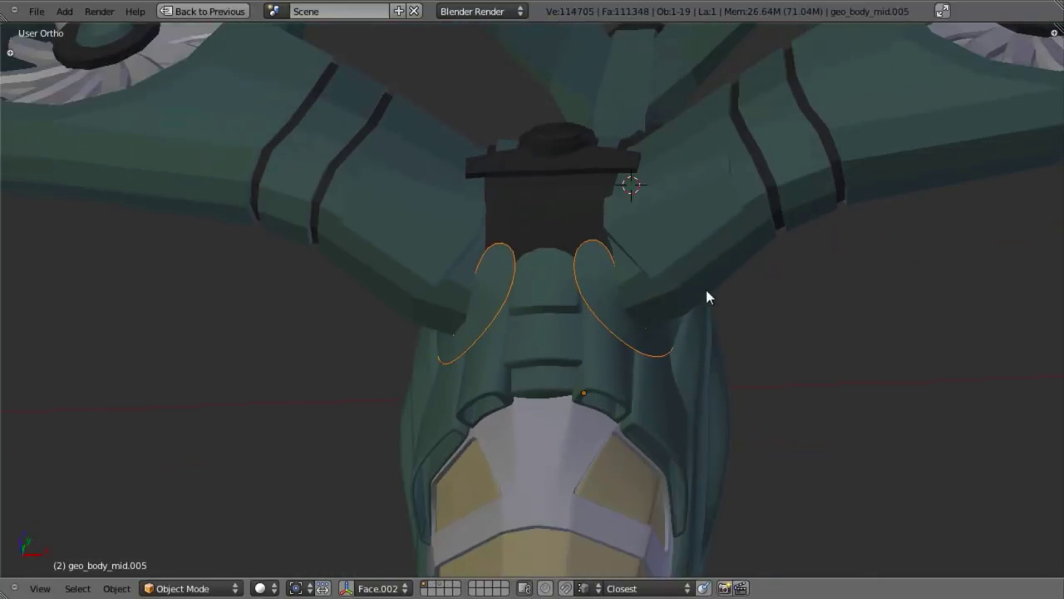
middle_drag(568, 210, 295, 109)
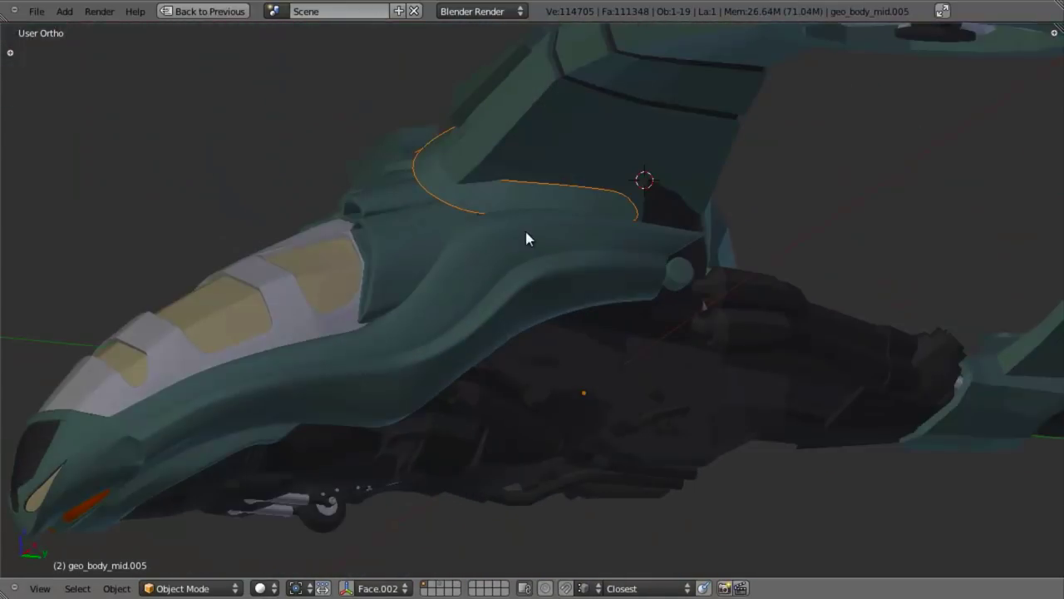
shift+middle_drag(525, 238, 565, 317)
scroll(565, 318, up, 2)
key(z)
key(KP_3)
shift+middle_drag(600, 242, 566, 311)
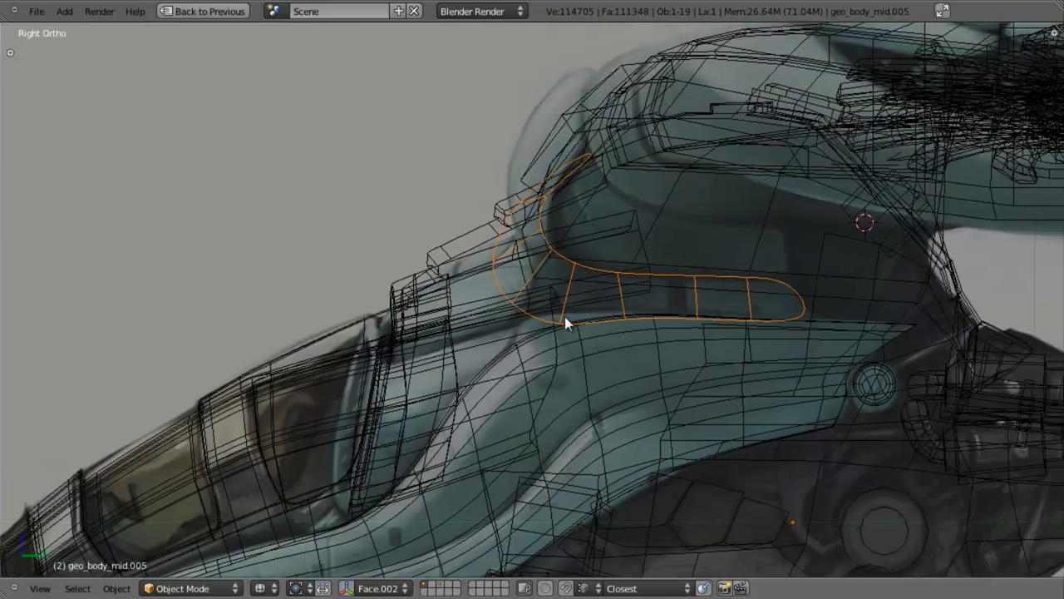
scroll(589, 262, up, 4)
key(z)
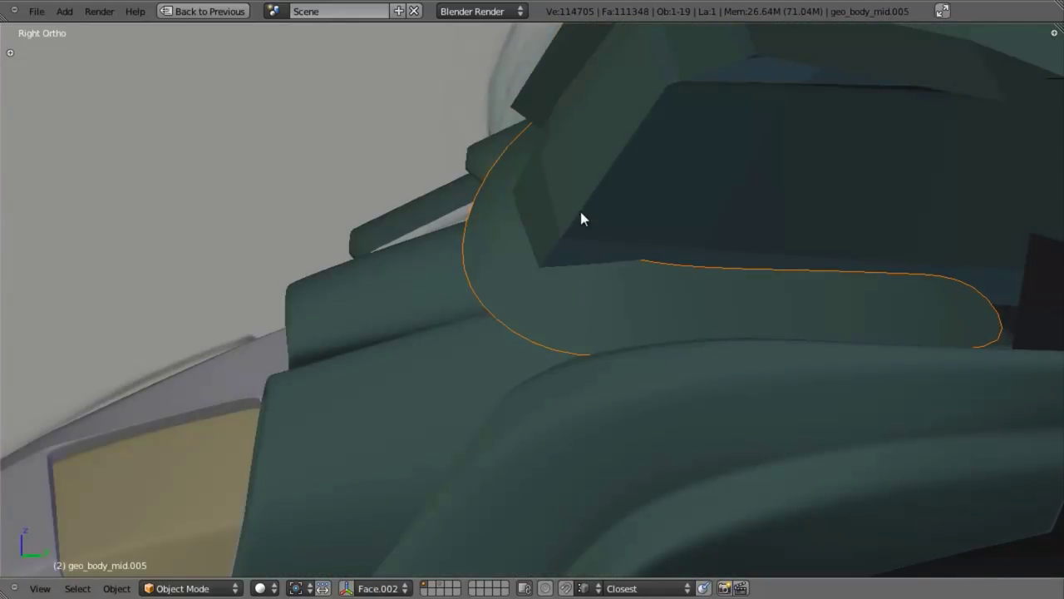
Hide the wing housing that covers the side piece
right_click(581, 211)
key(z)
scroll(606, 249, down, 3)
key(h)
key(z)
scroll(629, 298, down, 3)
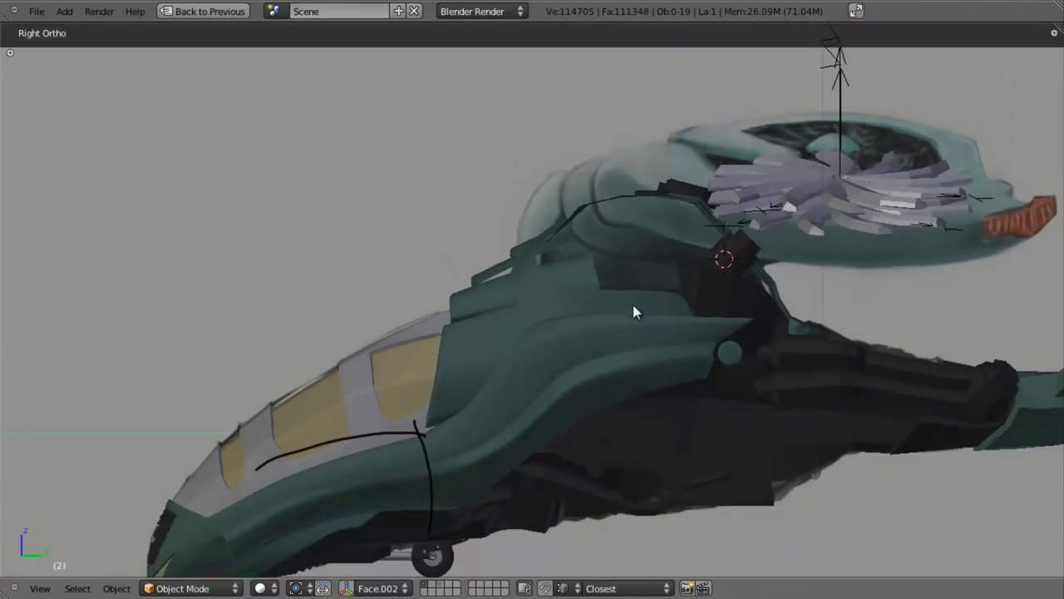
Edit the side piece's mesh and move its lower front vertex down and back in the side view
right_click(547, 294)
scroll(565, 312, up, 3)
key(Tab)
key(z)
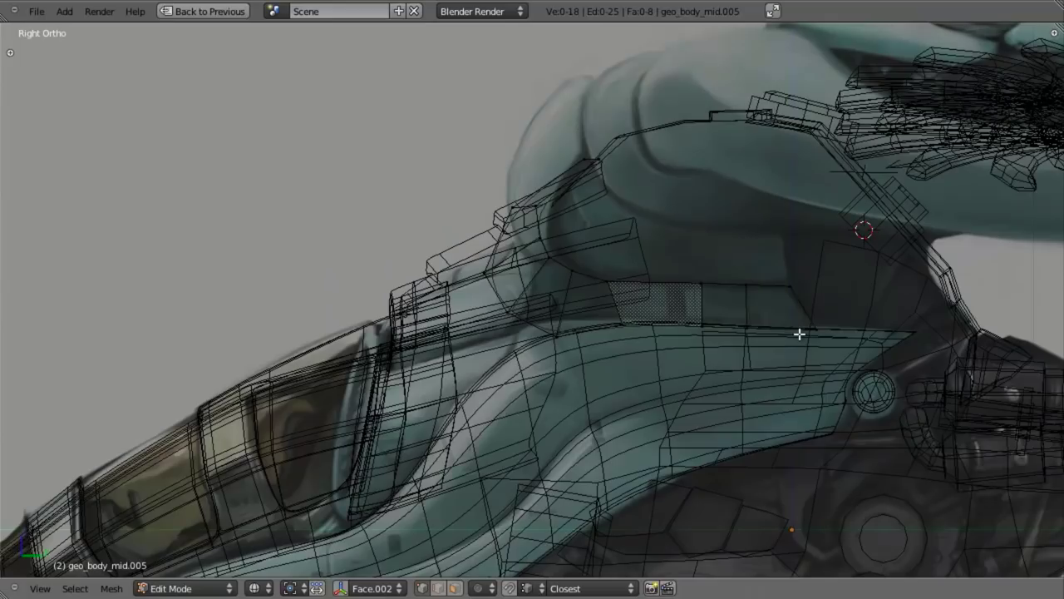
shift+middle_drag(787, 336, 759, 339)
scroll(731, 336, up, 3)
shift+middle_drag(519, 313, 580, 356)
scroll(581, 356, up, 1)
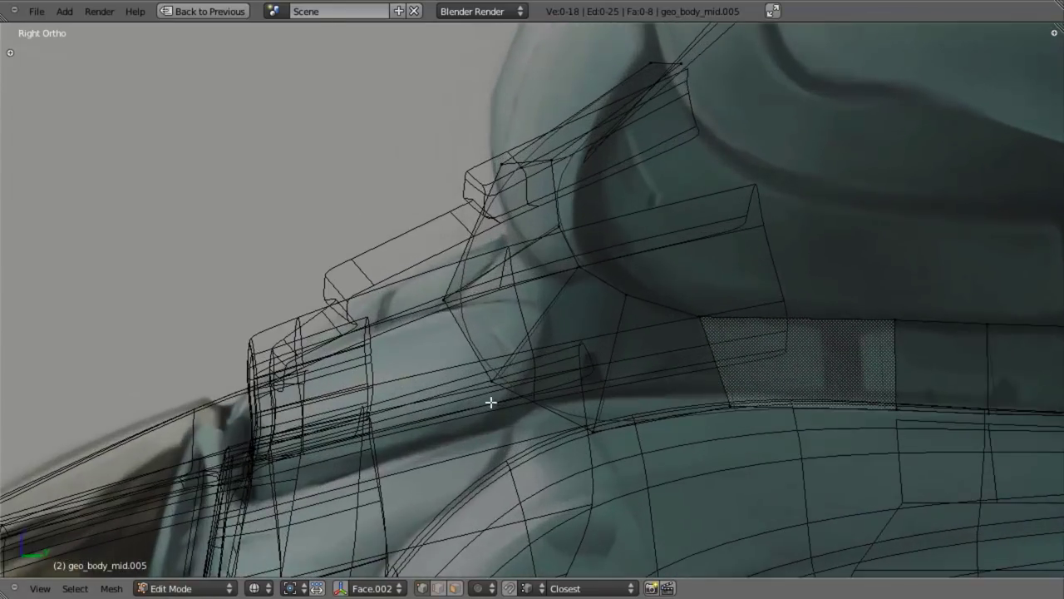
key(z)
right_click(498, 381)
key(z)
key(z)
key(g)
click(520, 423)
Reposition the same lower front vertex in perspective so the side piece tucks around the front tube panels
key(z)
mouse_move(521, 423)
middle_down()
mouse_move(570, 416)
mouse_move(520, 414)
mouse_move(530, 405)
middle_up()
key(z)
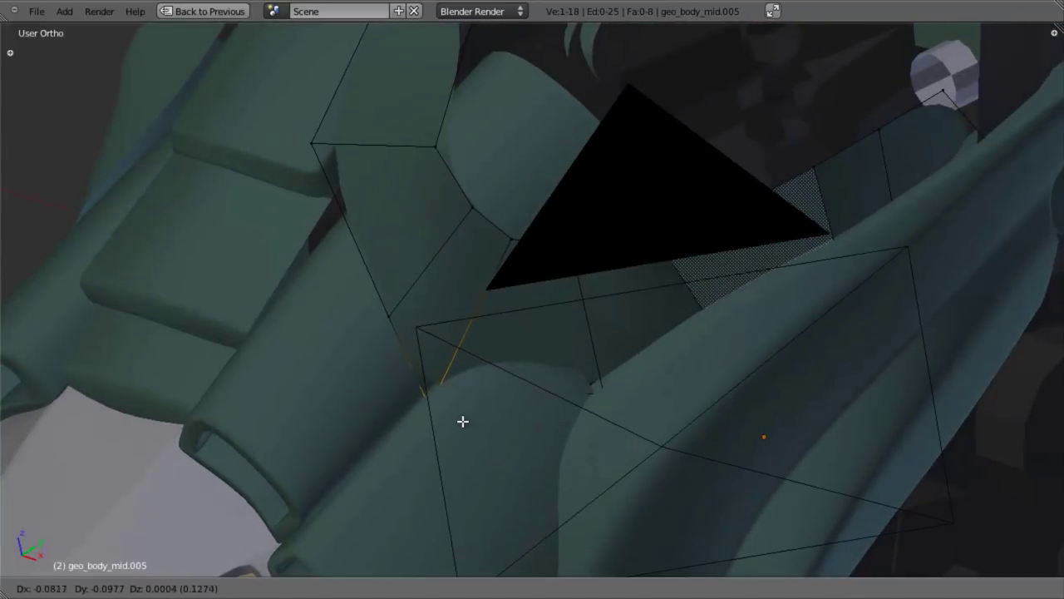
click(456, 422)
middle_drag(509, 413, 551, 394)
key(g)
click(383, 389)
Move the next vertex up the side piece's front edge slightly inward against the upper tube panel
key(z)
right_click(387, 325)
key(z)
middle_drag(385, 328, 482, 308)
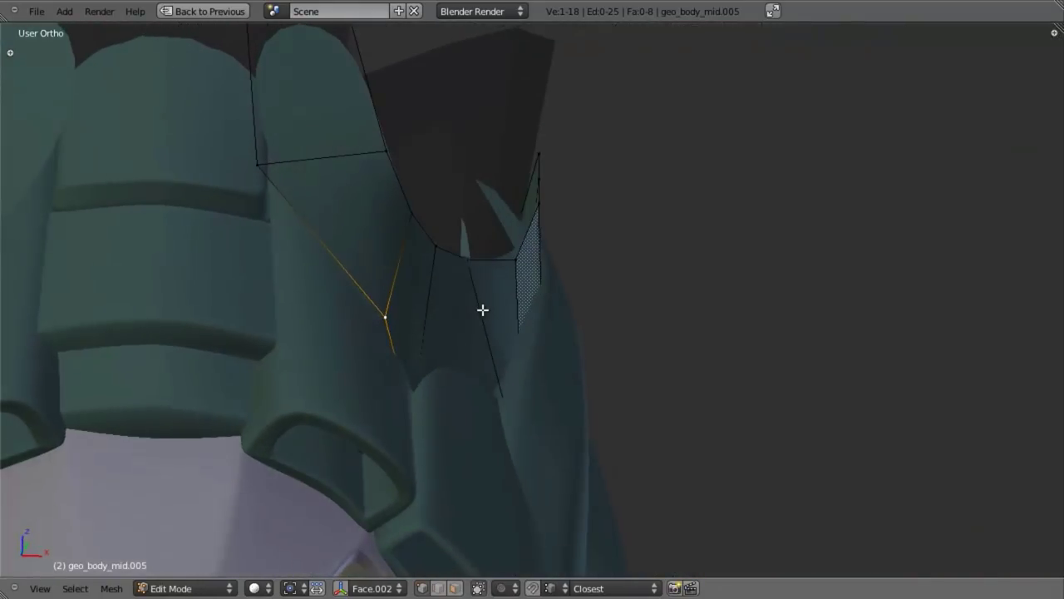
key(g)
click(462, 310)
Move the side piece's upper front-edge vertex toward the stepped centre panels, then shift it along the X axis
middle_drag(334, 301, 423, 289)
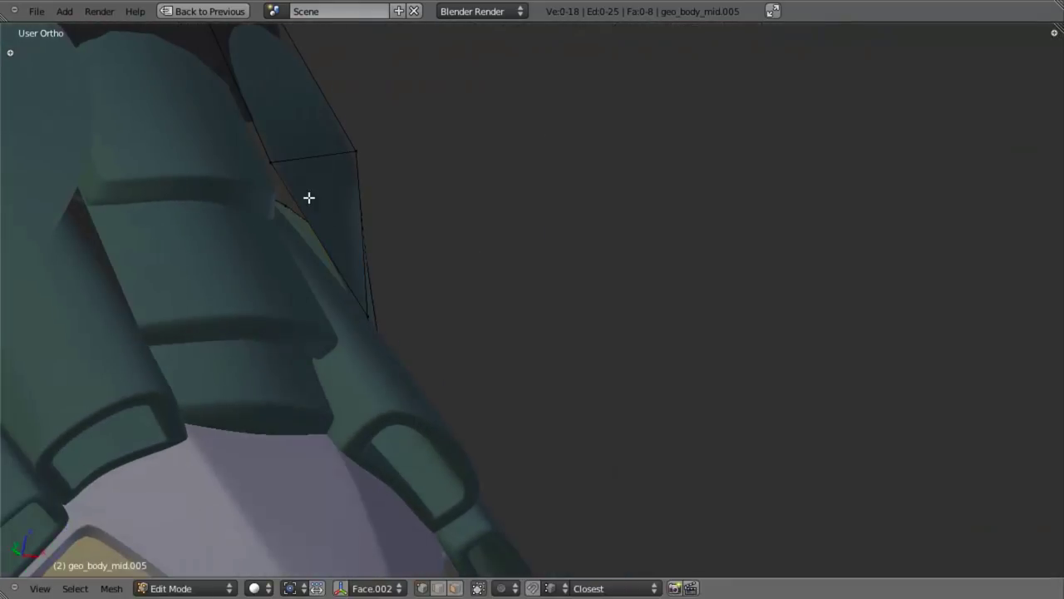
middle_drag(263, 174, 325, 119)
key(g)
click(283, 161)
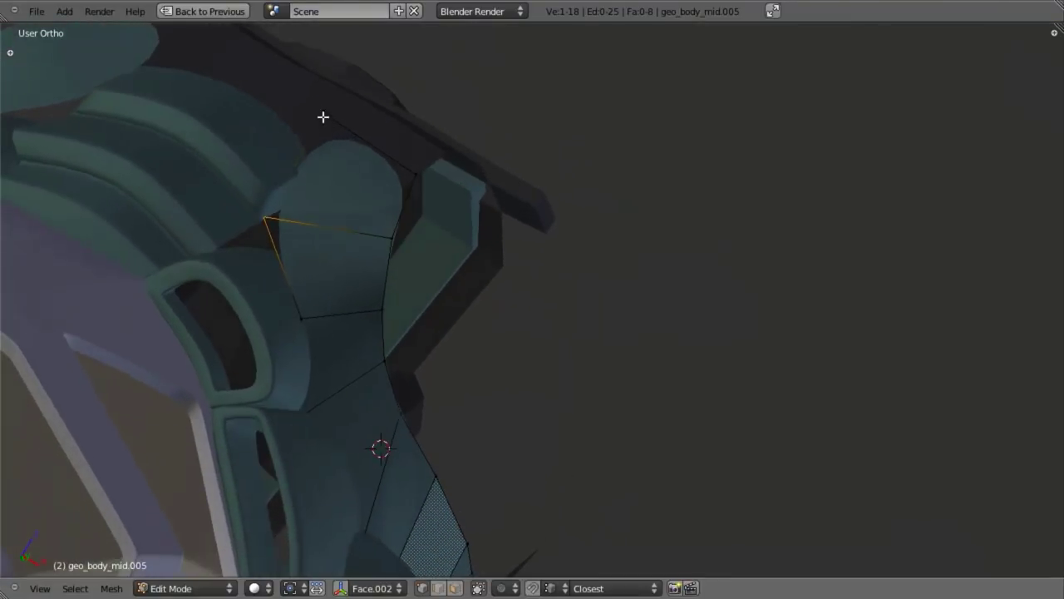
key(g)
key(x)
click(339, 126)
Add a lengthwise edge loop to the side piece and slide it close to the lower front edge
middle_drag(383, 208, 309, 238)
key(ctrl+r)
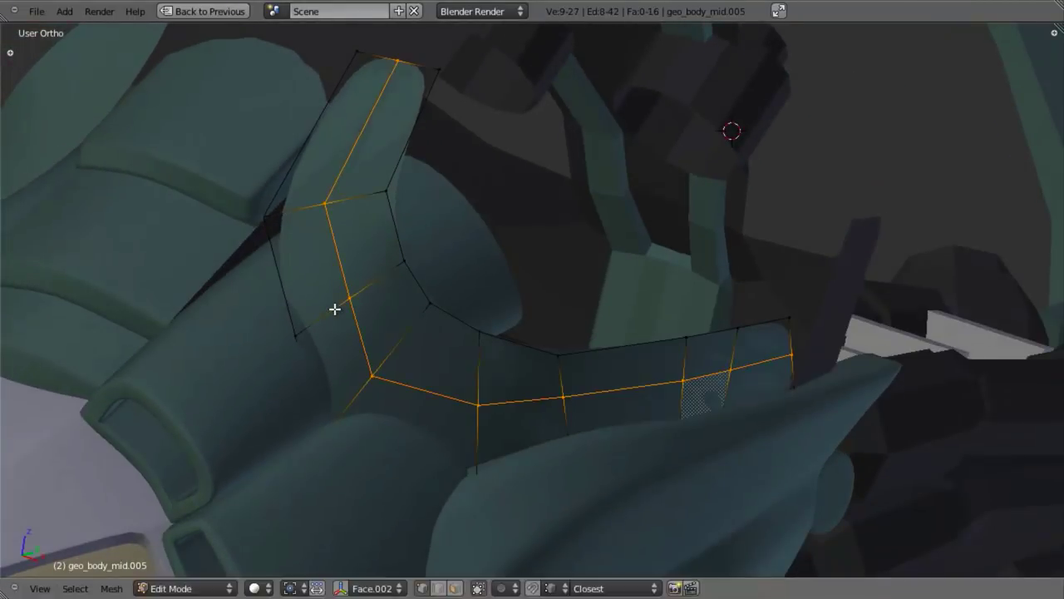
click(334, 306)
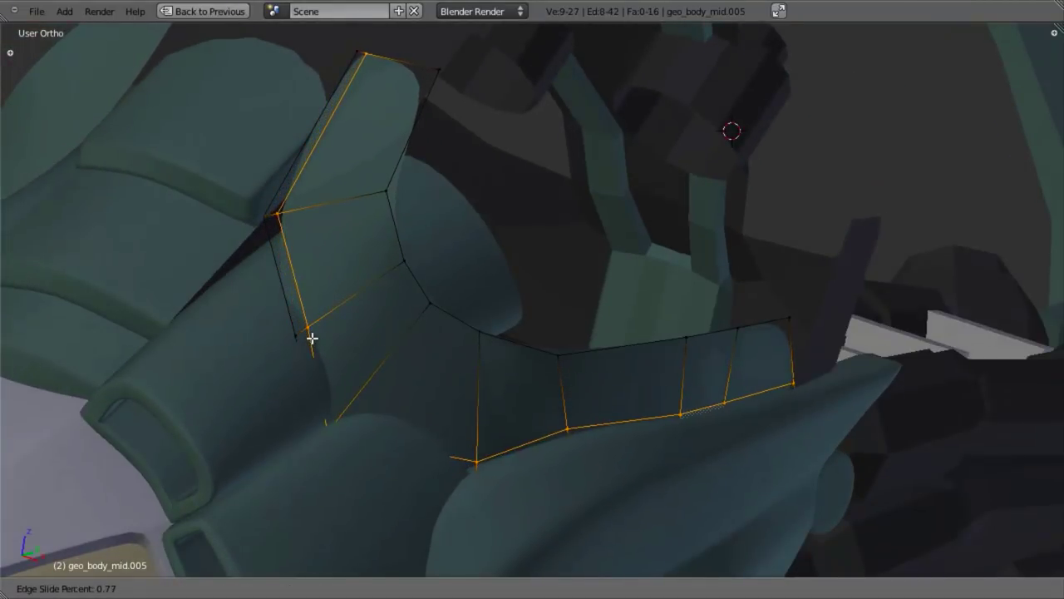
click(311, 341)
Check the smoothed shape, then move the side piece's upper front vertex pair to fit beside the stepped panels
key(Tab)
scroll(449, 383, down, 4)
middle_drag(450, 383, 525, 356)
scroll(517, 354, up, 4)
key(Tab)
middle_drag(425, 307, 435, 171)
key(a)
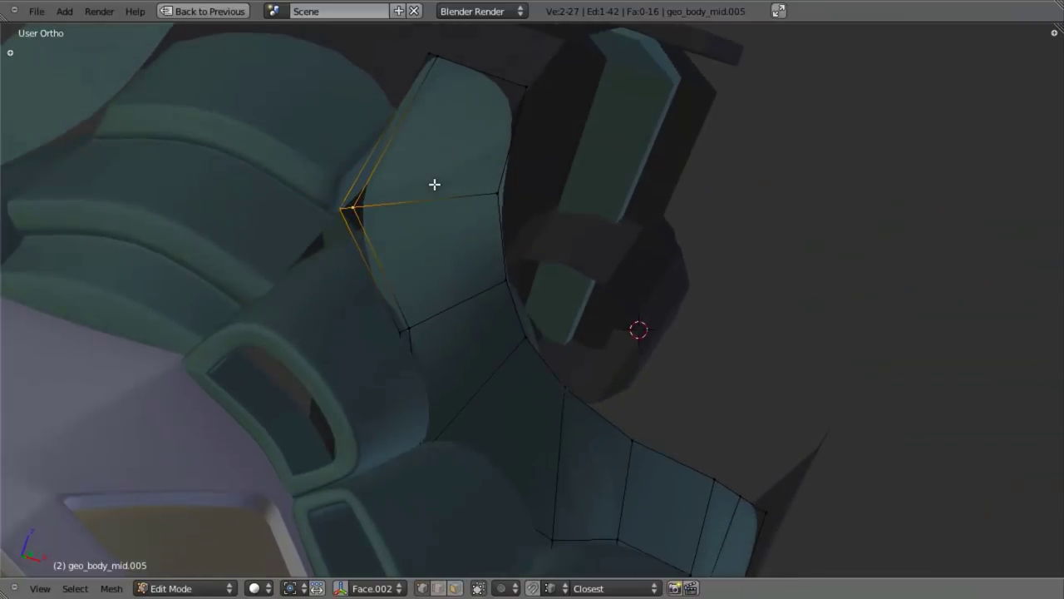
key(g)
click(407, 229)
Switch to the front panel's mesh and select only the near lower side edge of the stepped centre panels
middle_drag(435, 219, 323, 201)
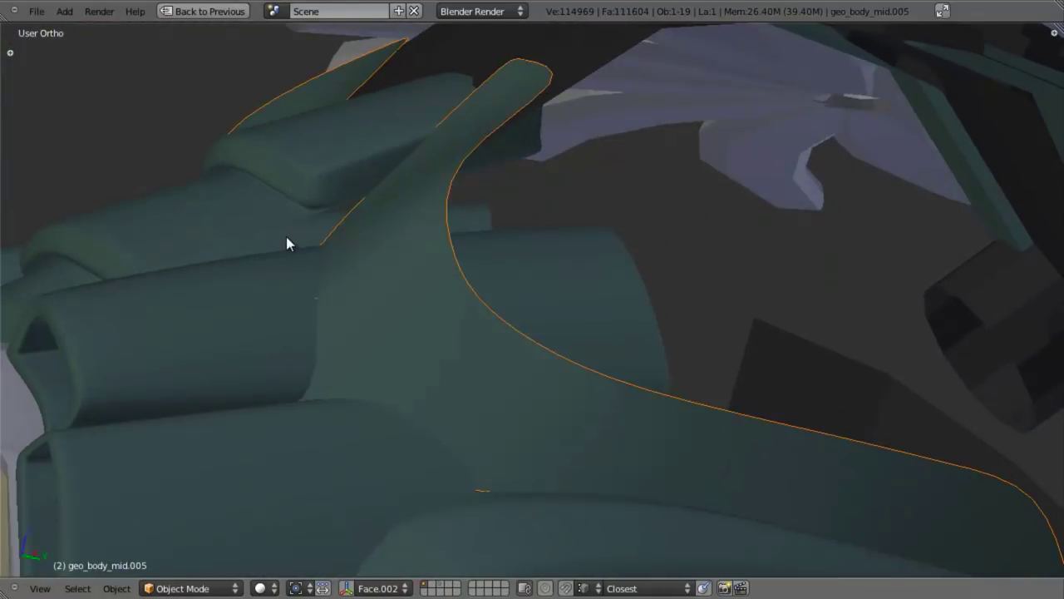
key(Tab)
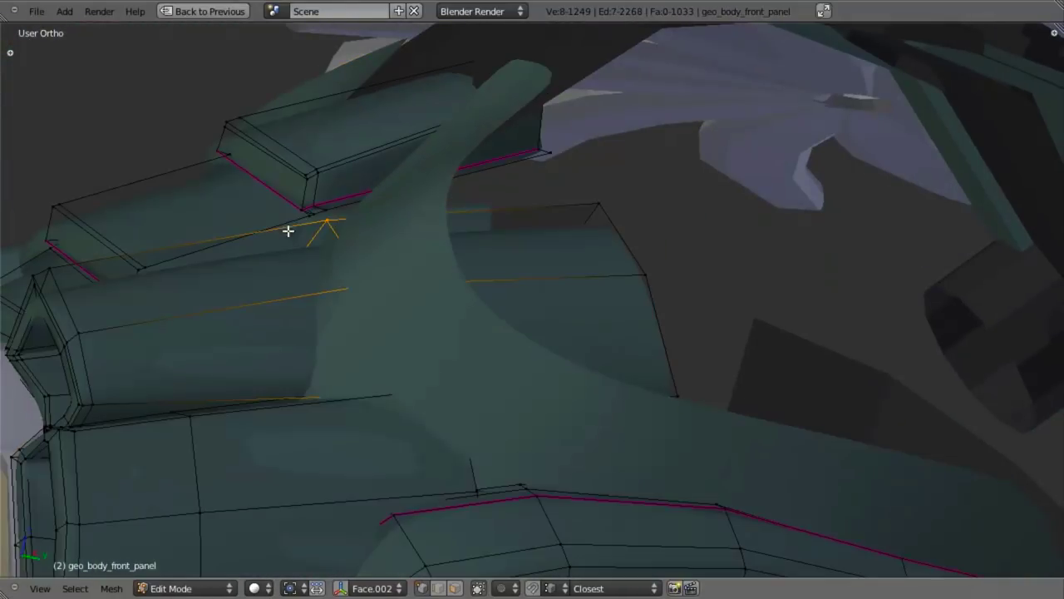
scroll(437, 278, up, 5)
alt+right_click(353, 174)
scroll(342, 241, down, 4)
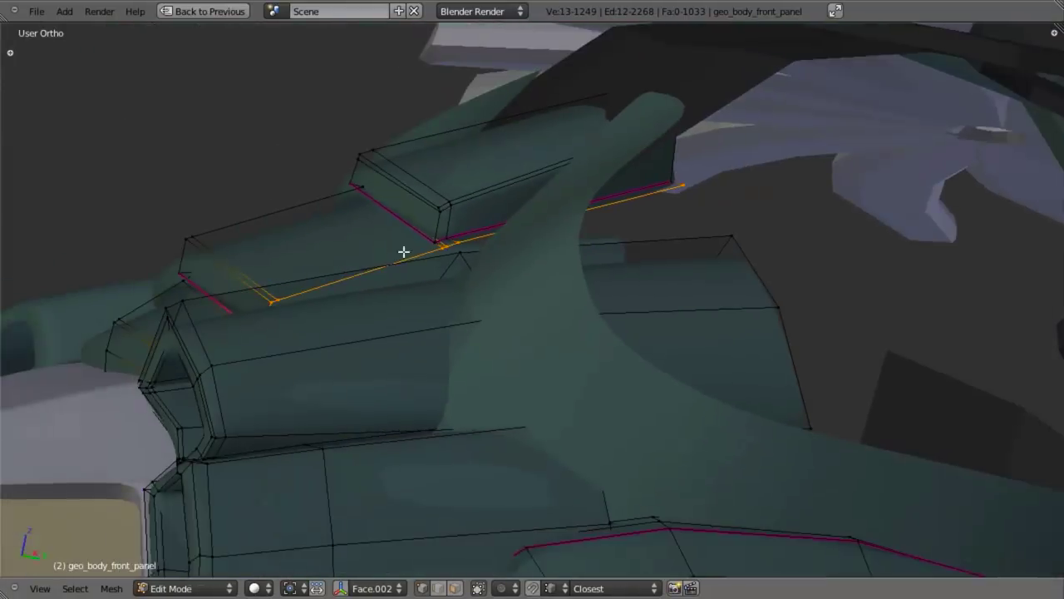
middle_drag(340, 255, 406, 297)
key(z)
scroll(406, 297, up, 2)
key(b)
middle_drag(75, 311, 882, 577)
scroll(394, 330, up, 2)
shift+middle_drag(328, 332, 482, 338)
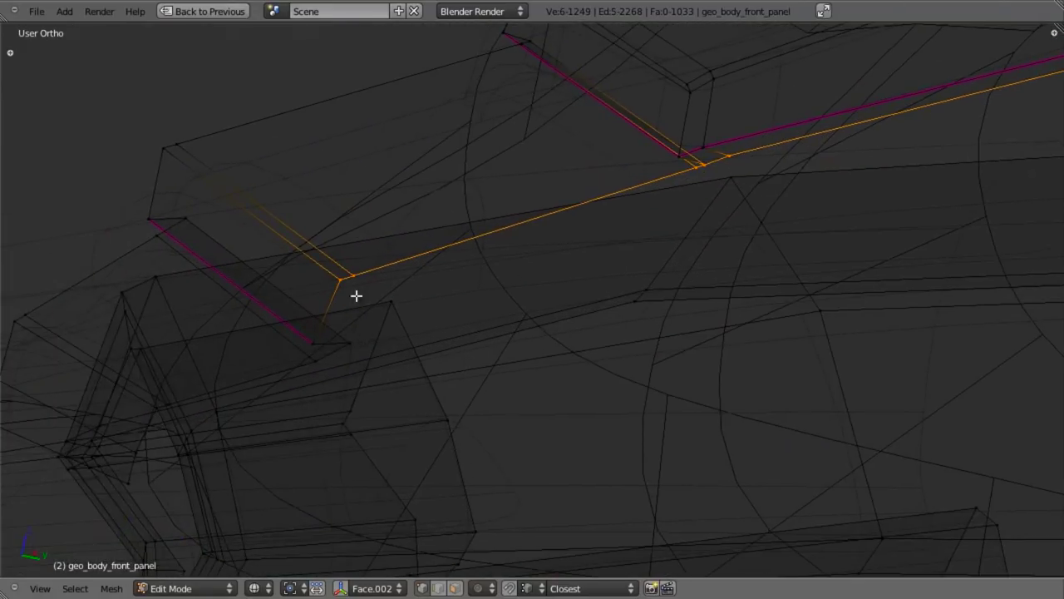
Try to extrude the selected stepped panel edge downward and move its front corner vertex, then undo it
key(e)
ctrl+click(315, 342)
right_click(335, 343)
key(g)
click(348, 340)
key(z)
scroll(399, 359, down, 4)
mouse_move(402, 361)
middle_down()
mouse_move(444, 360)
mouse_move(508, 390)
mouse_move(516, 330)
mouse_move(499, 311)
mouse_move(428, 291)
mouse_move(470, 316)
mouse_move(450, 319)
middle_up()
key(z)
key(z)
key(z)
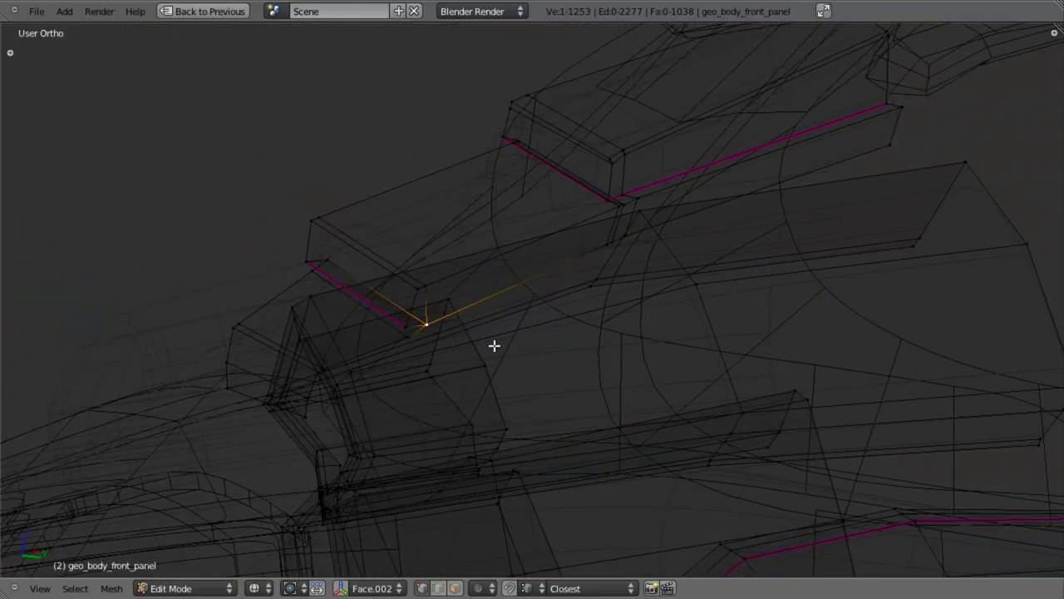
key(ctrl+z)
Extrude the stepped panels' lower side edge down to the panel below and snap its front corner into place
scroll(446, 341, up, 2)
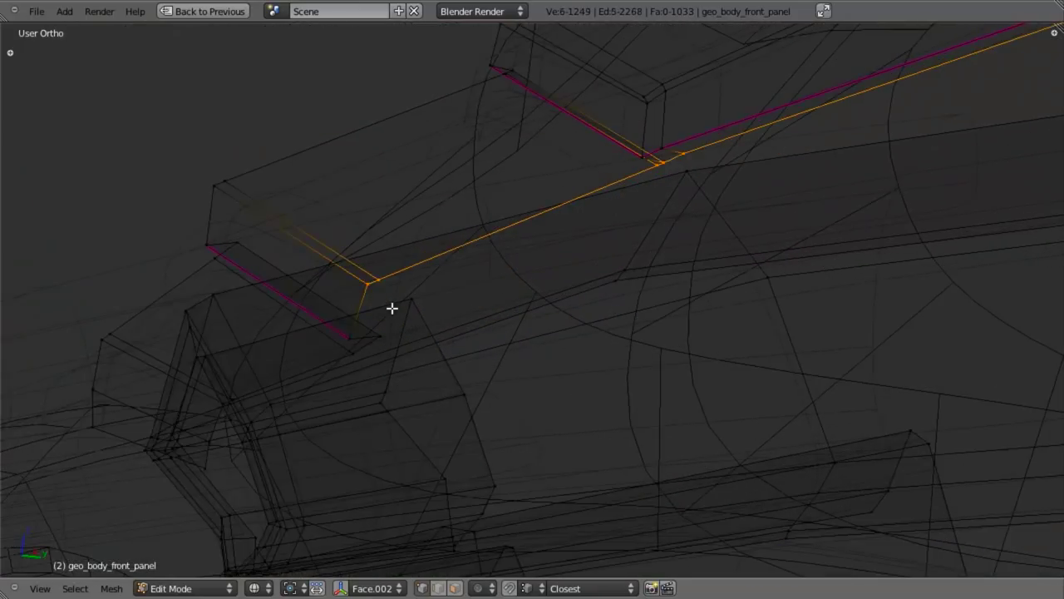
key(e)
ctrl+click(351, 339)
key(a)
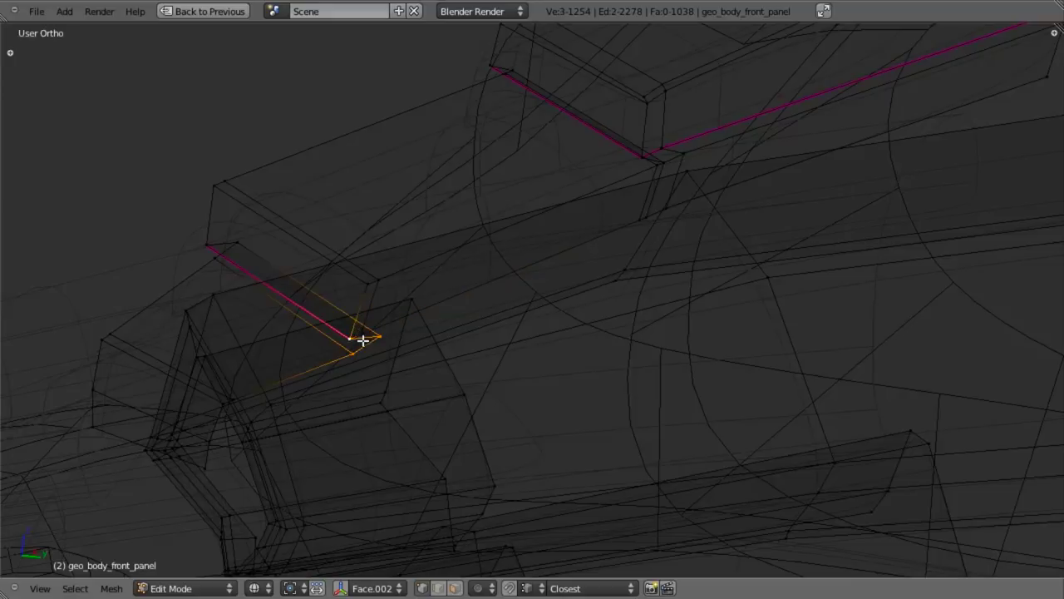
key(g)
ctrl+click(363, 328)
key(a)
key(a)
key(w)
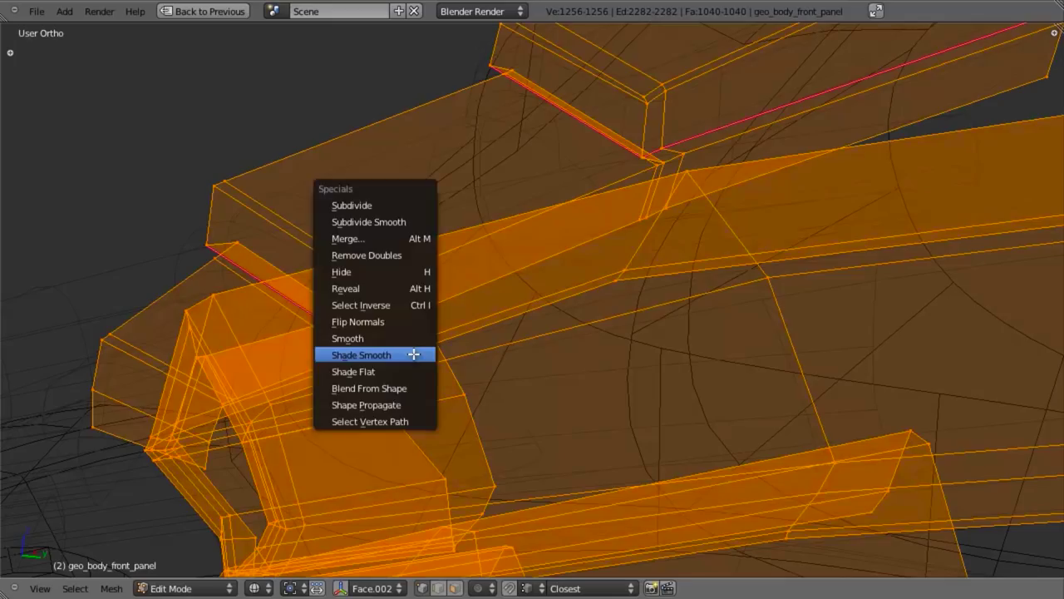
key(a)
key(z)
scroll(479, 296, down, 3)
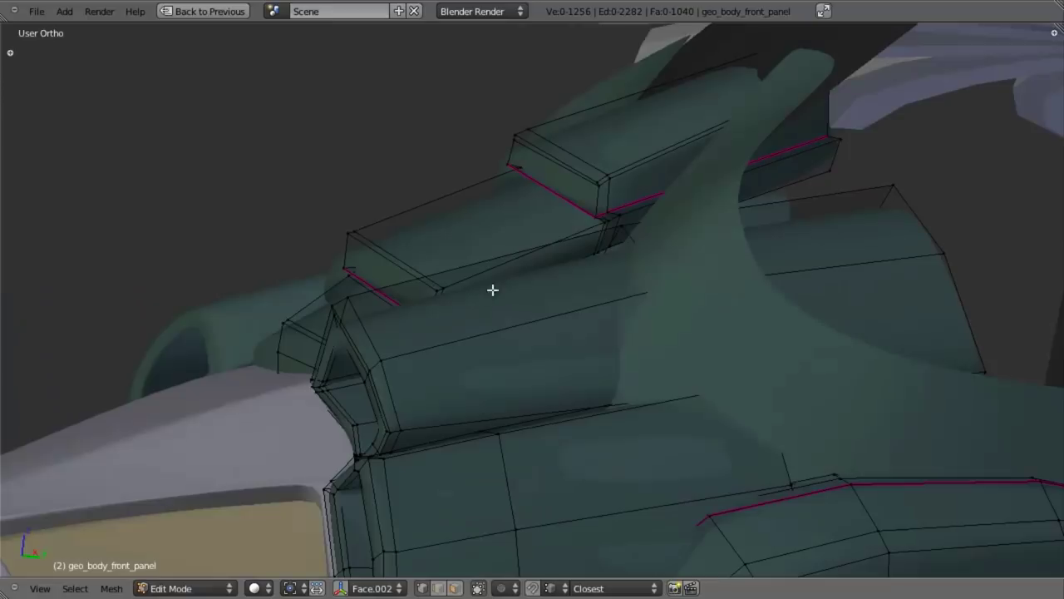
Rotate and lower the rear part of the extruded edge in the side view so it reaches behind the tube
alt+right_click(605, 245)
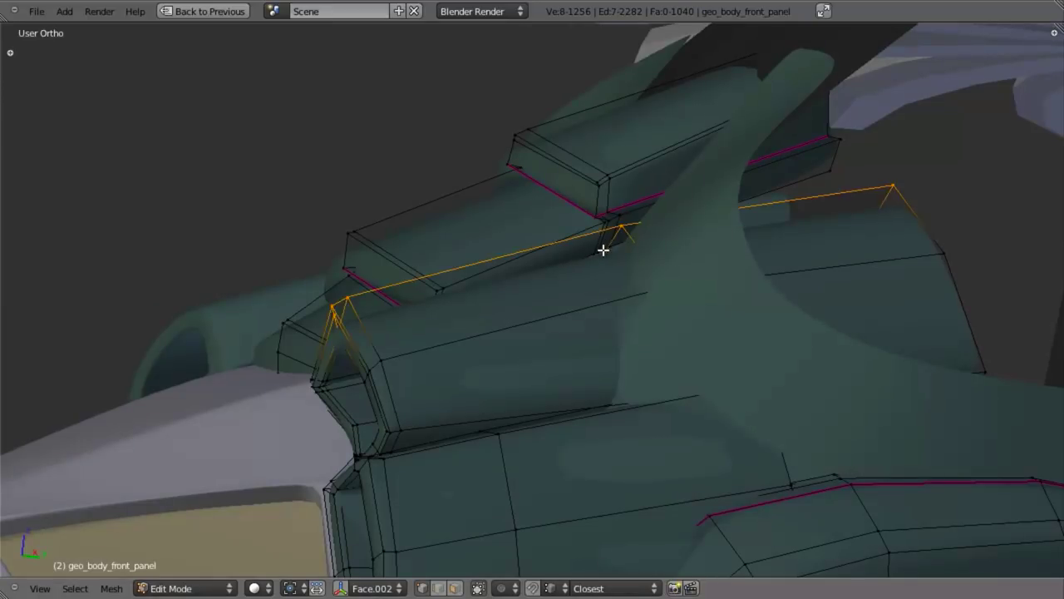
key(z)
alt+right_click(603, 251)
key(b)
middle_drag(504, 262, 367, 386)
key(KP_3)
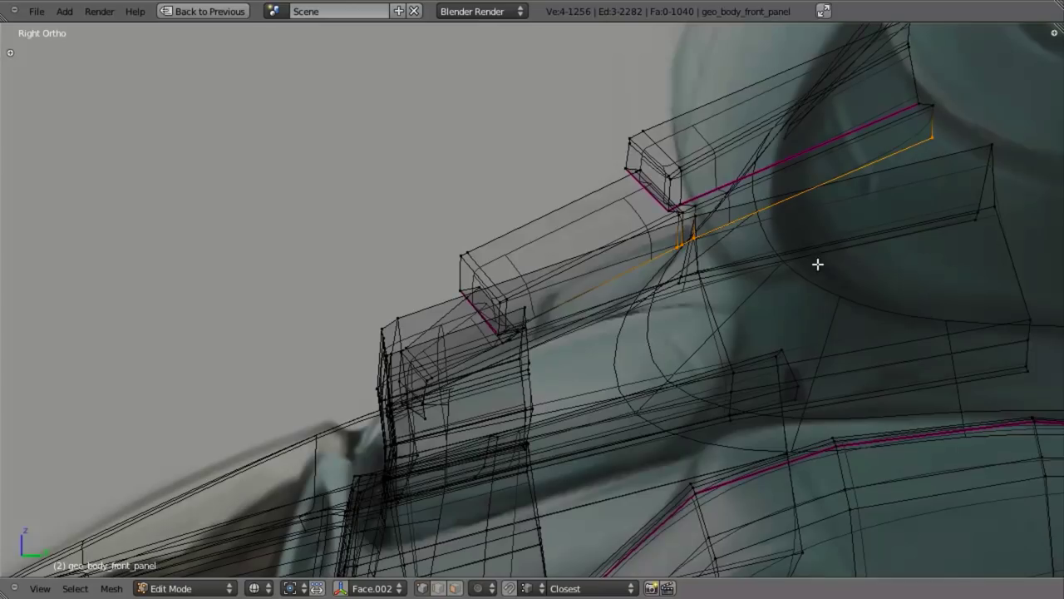
key(r)
click(829, 276)
key(g)
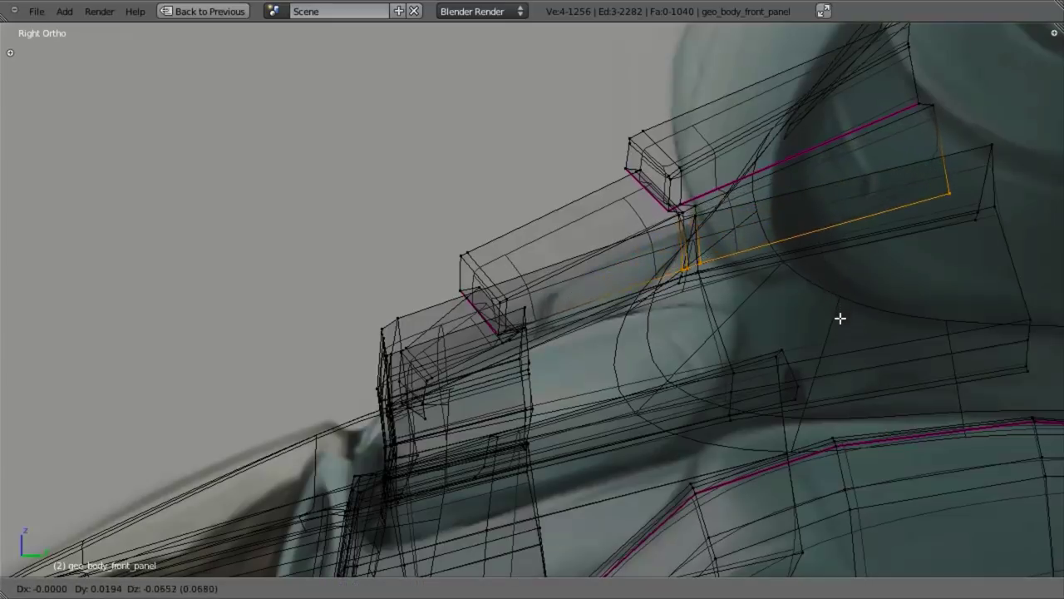
click(838, 320)
Add an edge loop around the middle stepped panel's rim and slide it close to the upper edge
key(z)
mouse_move(655, 291)
middle_down()
mouse_move(714, 308)
mouse_move(772, 295)
middle_up()
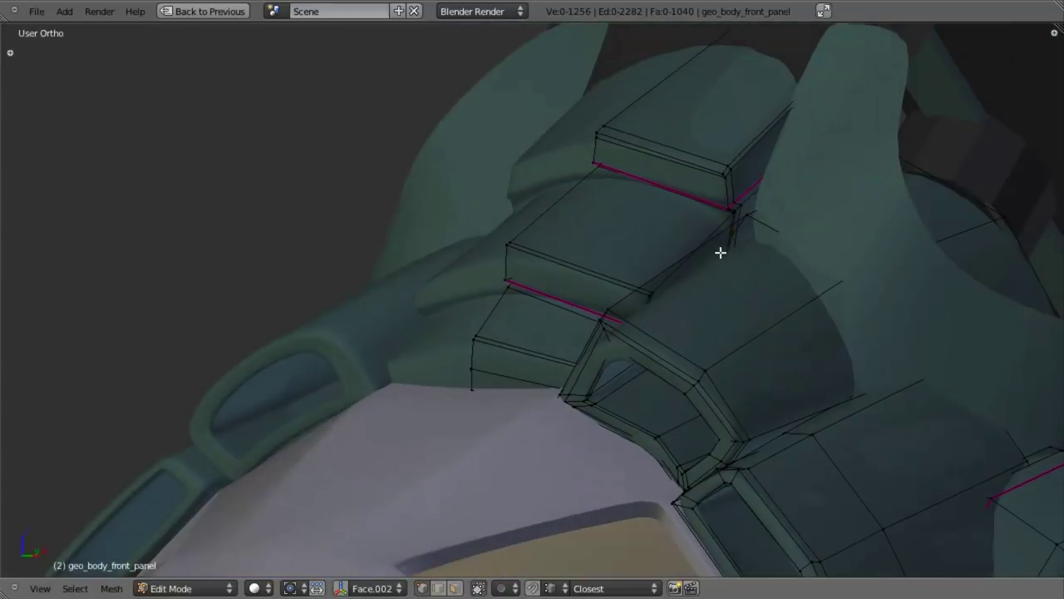
key(ctrl+r)
click(509, 259)
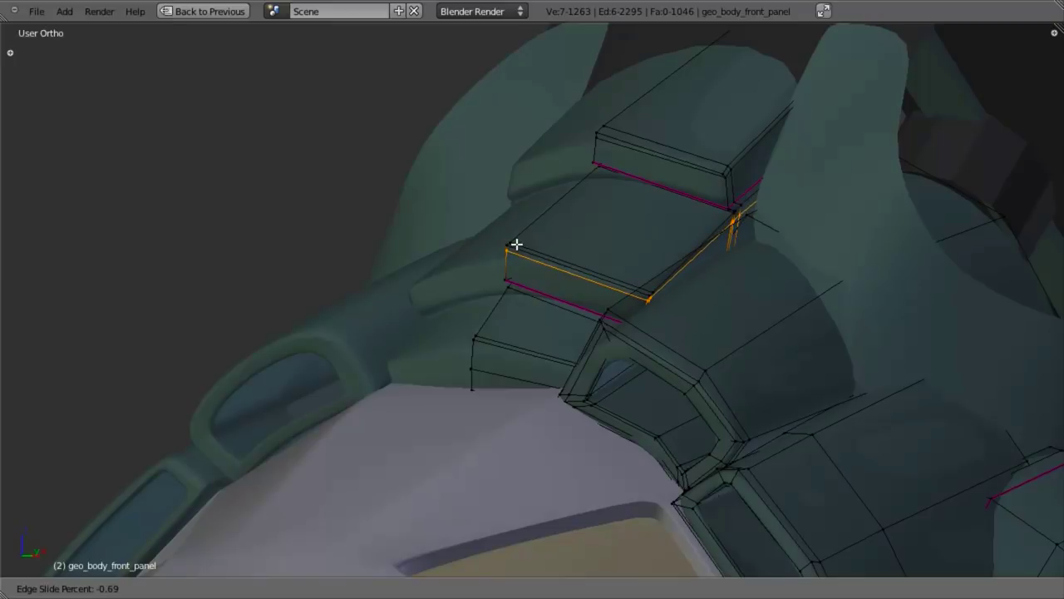
click(517, 245)
Select the middle stepped panel's upper front edge strip and move it slightly back and up in the side view
key(z)
key(b)
middle_drag(684, 32, 1051, 391)
key(z)
scroll(683, 328, up, 3)
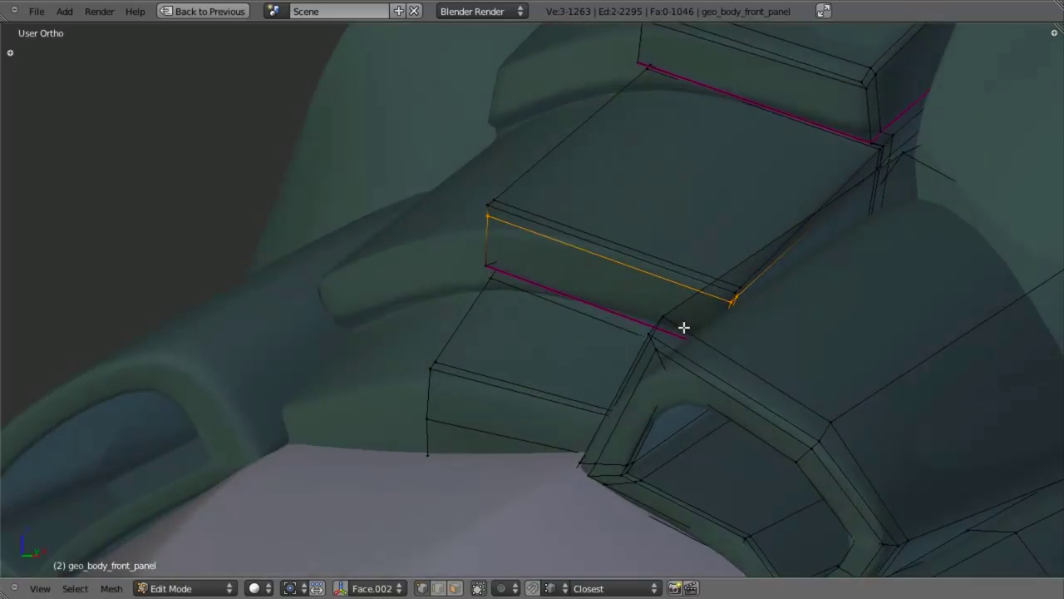
key(z)
key(z)
alt+shift+right_click(714, 285)
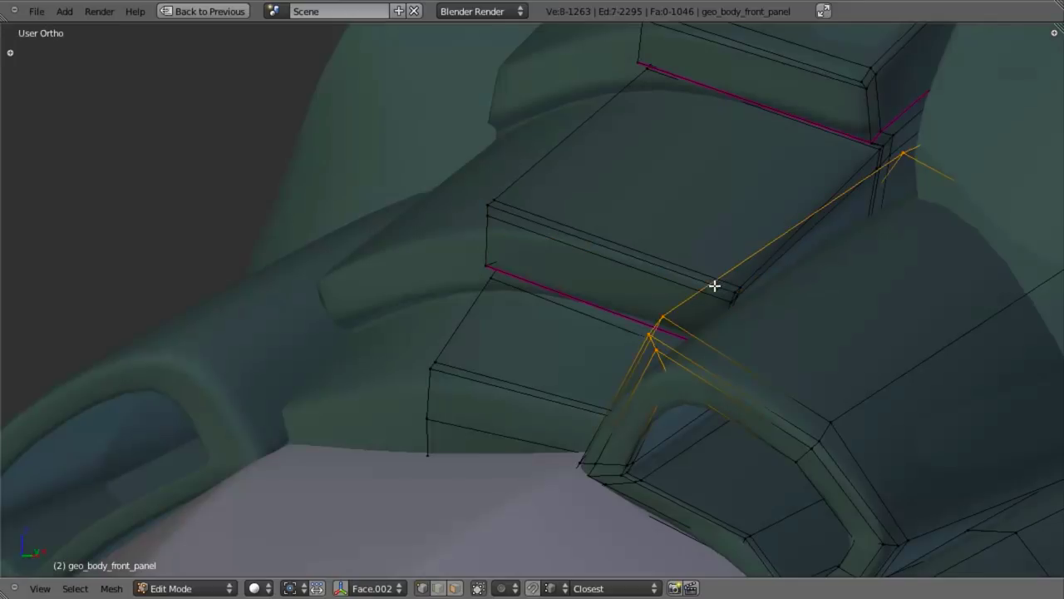
right_click(697, 276)
alt+shift+right_click(685, 264)
key(KP_3)
key(z)
middle_drag(573, 289, 636, 359)
key(z)
key(g)
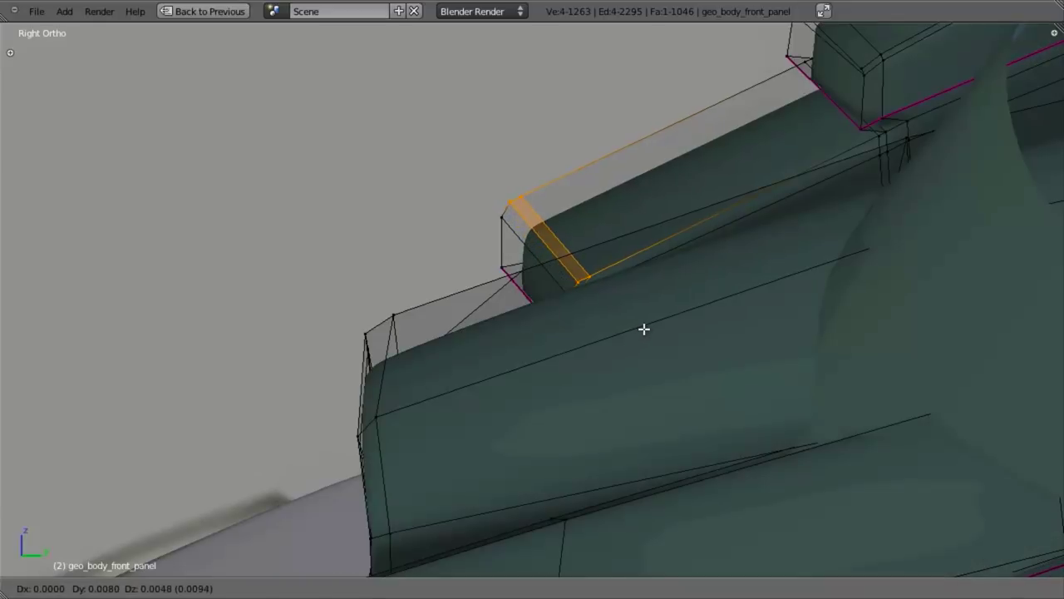
click(643, 329)
Finish editing the front panel, reopen the side piece's mesh and adjust its front-edge vertices near the tube panel
key(Tab)
scroll(573, 400, down, 4)
middle_drag(572, 399, 548, 122)
scroll(594, 313, down, 5)
middle_drag(596, 317, 605, 281)
right_click(607, 291)
scroll(607, 291, up, 4)
key(Tab)
key(z)
middle_drag(690, 290, 713, 323)
key(g)
click(637, 275)
key(z)
key(g)
click(668, 275)
key(g)
click(560, 323)
Select the two front-edge vertices over the upper tube and move them to fit against its surface
key(z)
key(a)
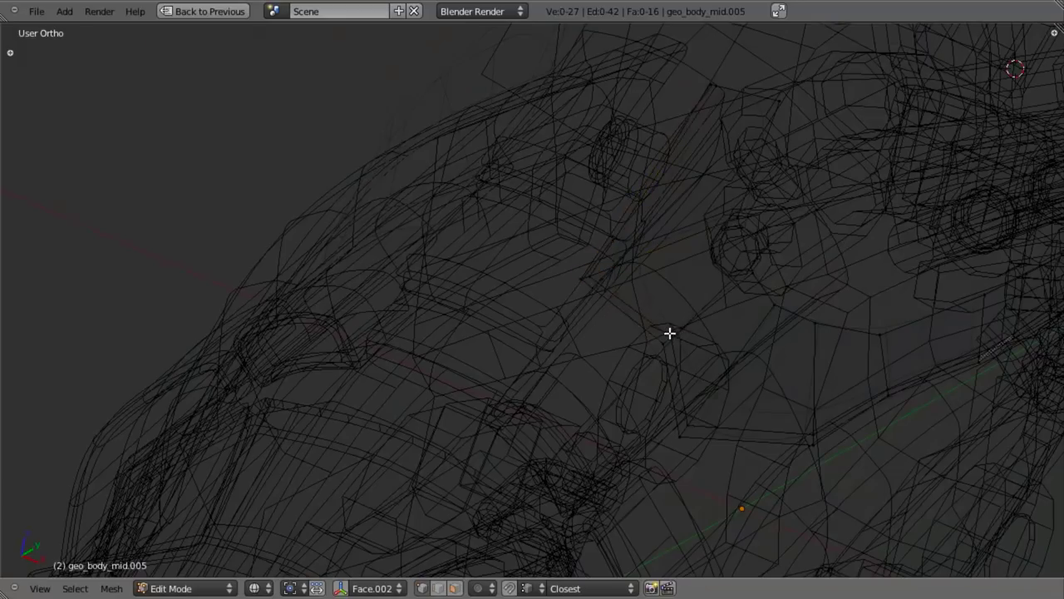
shift+right_click(643, 358)
key(z)
middle_drag(644, 361, 709, 314)
key(g)
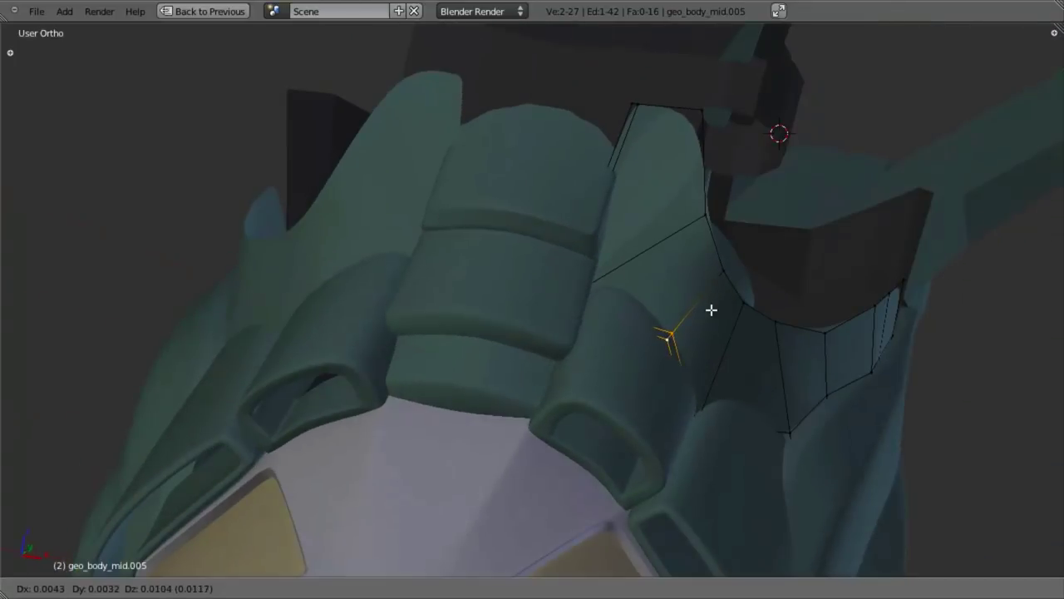
click(707, 319)
Examine the smoothed side piece and the surrounding front panels from several angles
key(Tab)
scroll(665, 370, down, 3)
key(a)
middle_drag(636, 374, 610, 351)
scroll(611, 350, down, 4)
drag(610, 351, 529, 375)
middle_drag(529, 375, 591, 371)
Select the vertices along the side piece's curved front edge around the tube and smooth them twice
key(Tab)
scroll(544, 354, up, 4)
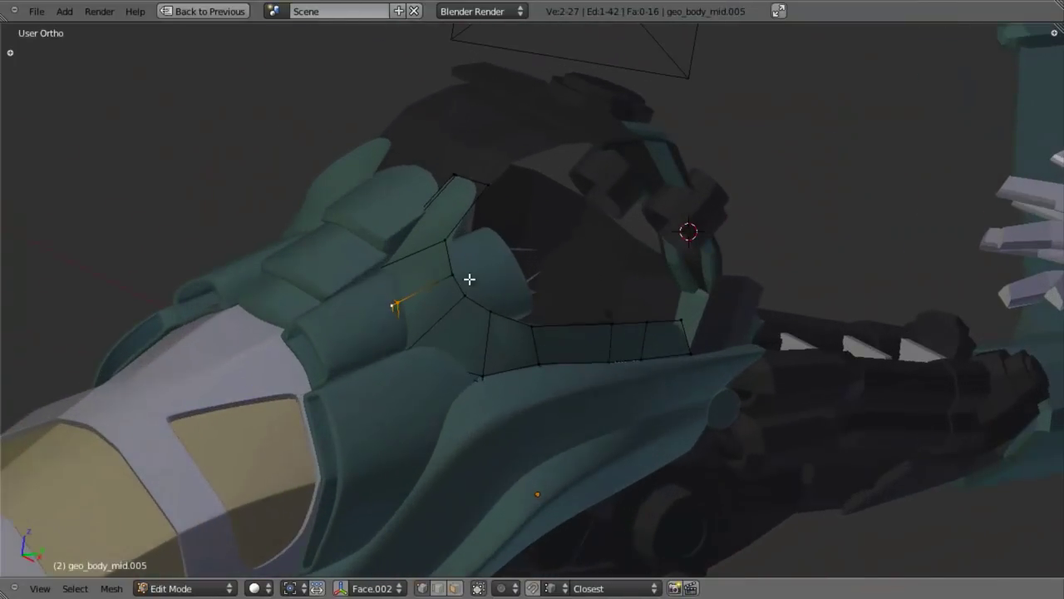
middle_drag(447, 249, 441, 285)
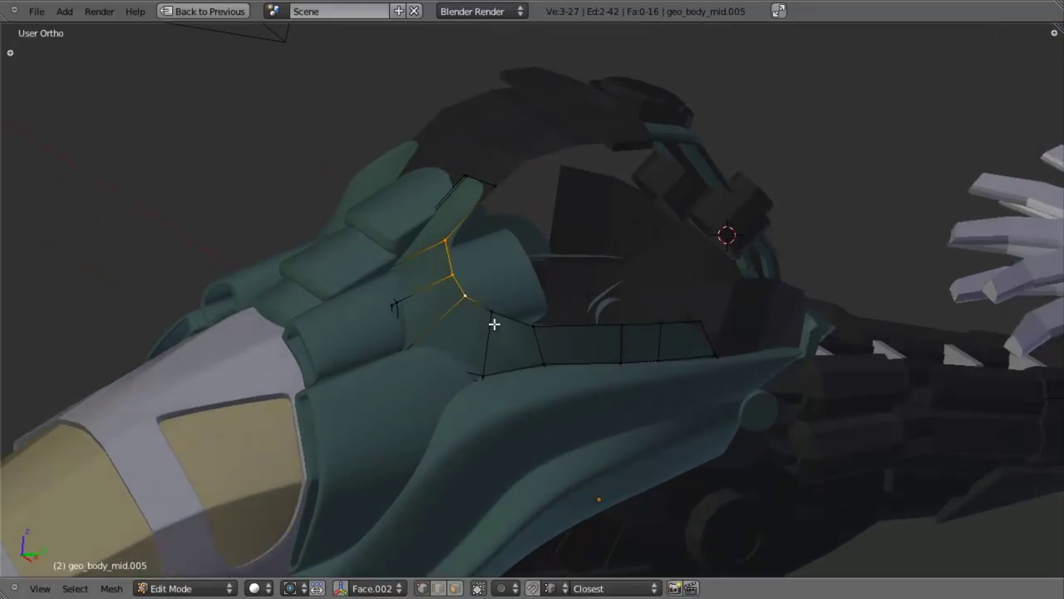
key(w)
click(540, 319)
key(w)
click(541, 321)
Move and rotate the selected curve vertices in the right side view to follow the reference outline
key(KP_3)
key(KP_3)
key(z)
key(g)
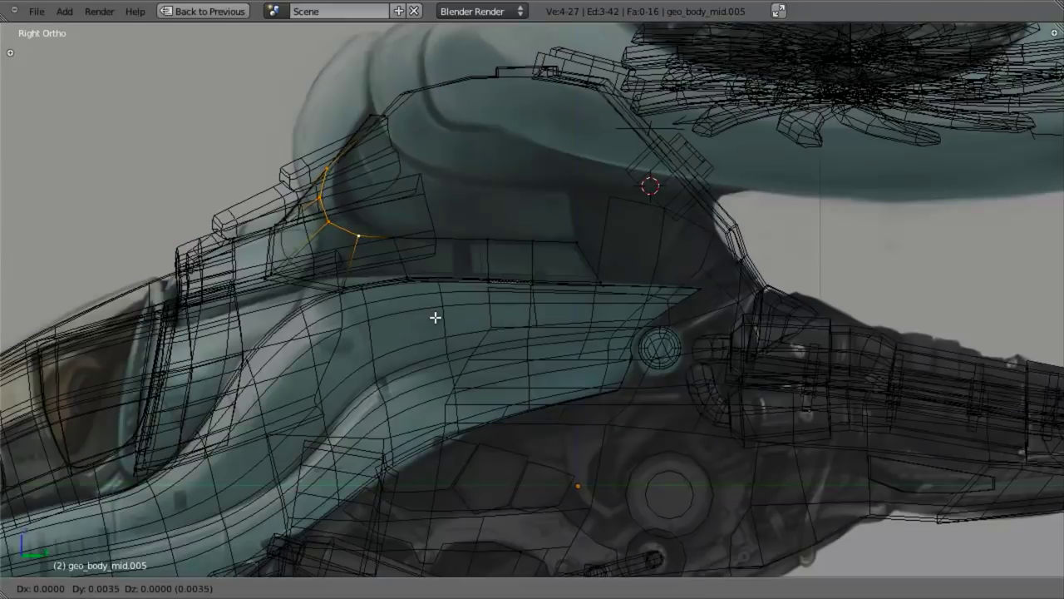
click(443, 316)
key(r)
click(439, 329)
key(g)
click(441, 325)
Move the single upper-edge vertex behind the curve slightly to refine the outline in the side view
scroll(486, 295, up, 2)
key(z)
key(z)
right_click(342, 204)
key(g)
click(345, 206)
key(a)
Add two vertical edge loops across the side band behind the tube, straightening the first by scaling it along Y
key(ctrl+r)
click(435, 223)
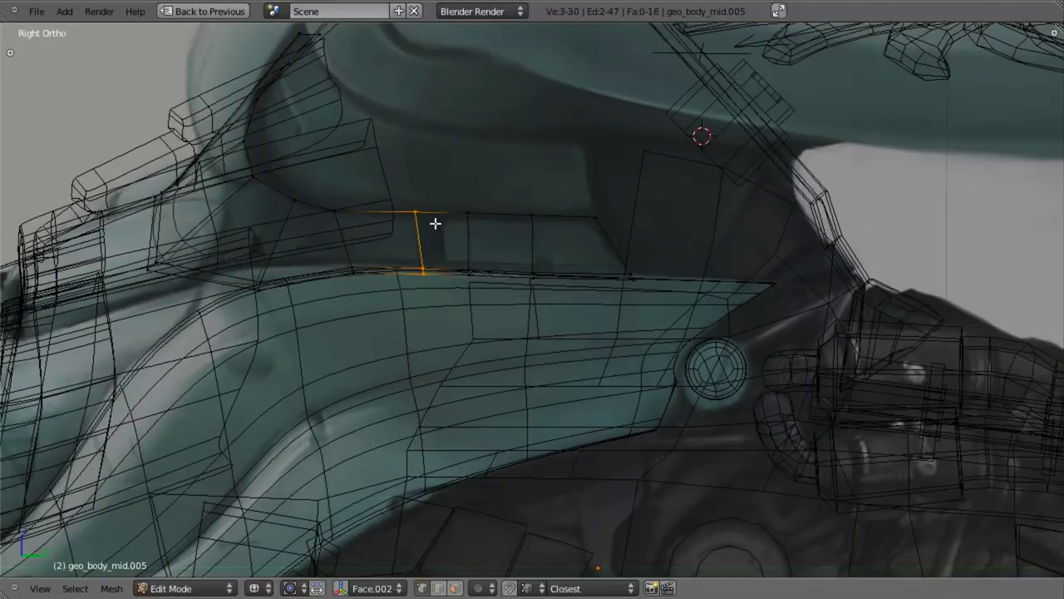
key(s)
key(y)
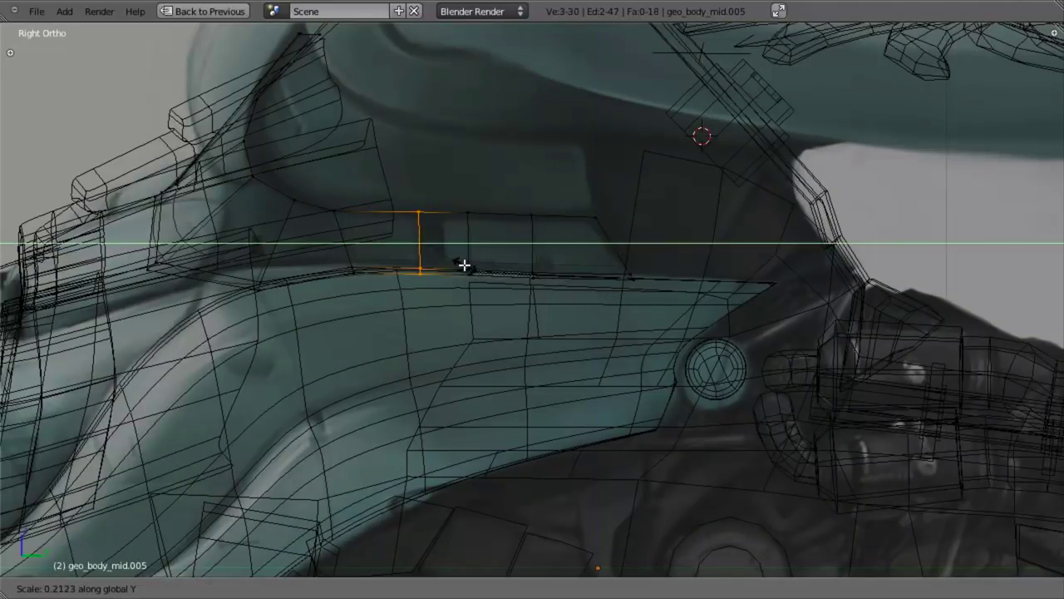
click(494, 264)
key(ctrl+r)
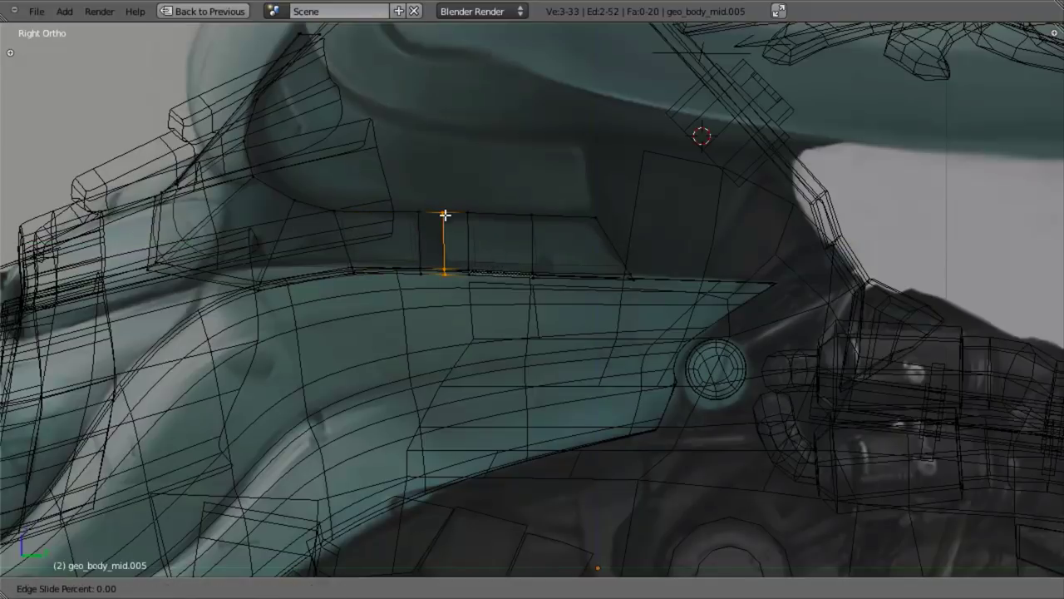
click(467, 239)
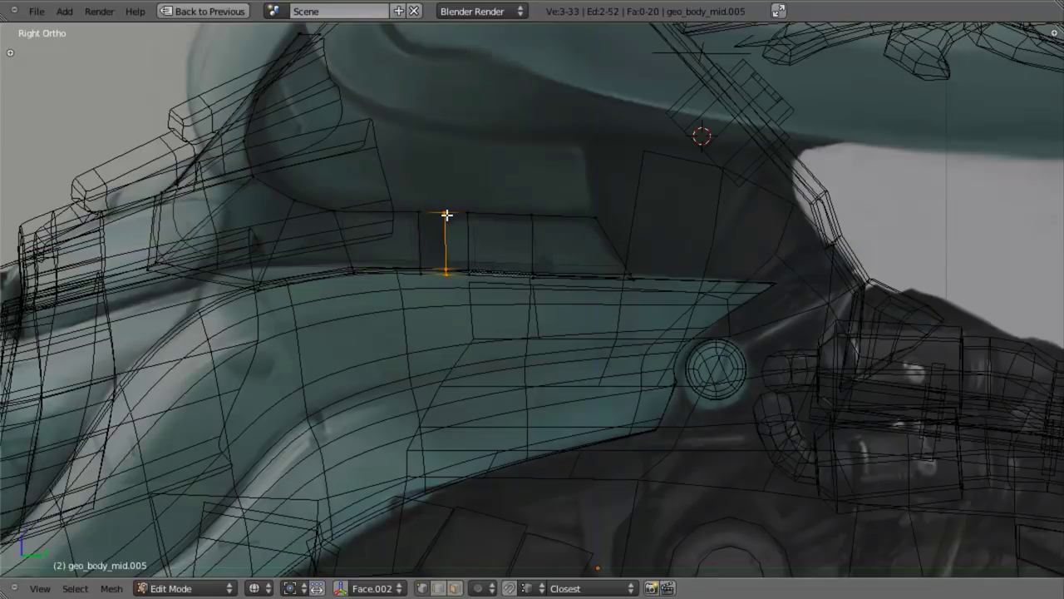
Slide the band's two rear vertical edge loops backward, placing the rearmost one close beside the slanted end
key(ctrl+e)
click(513, 251)
click(533, 257)
key(ctrl+e)
click(543, 243)
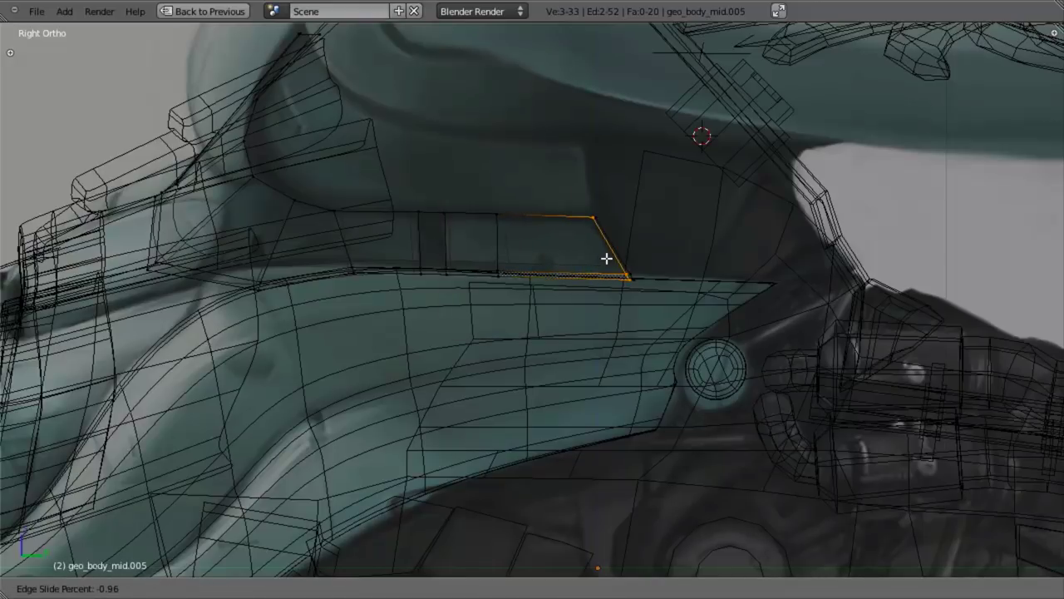
click(605, 259)
key(ctrl+e)
click(501, 240)
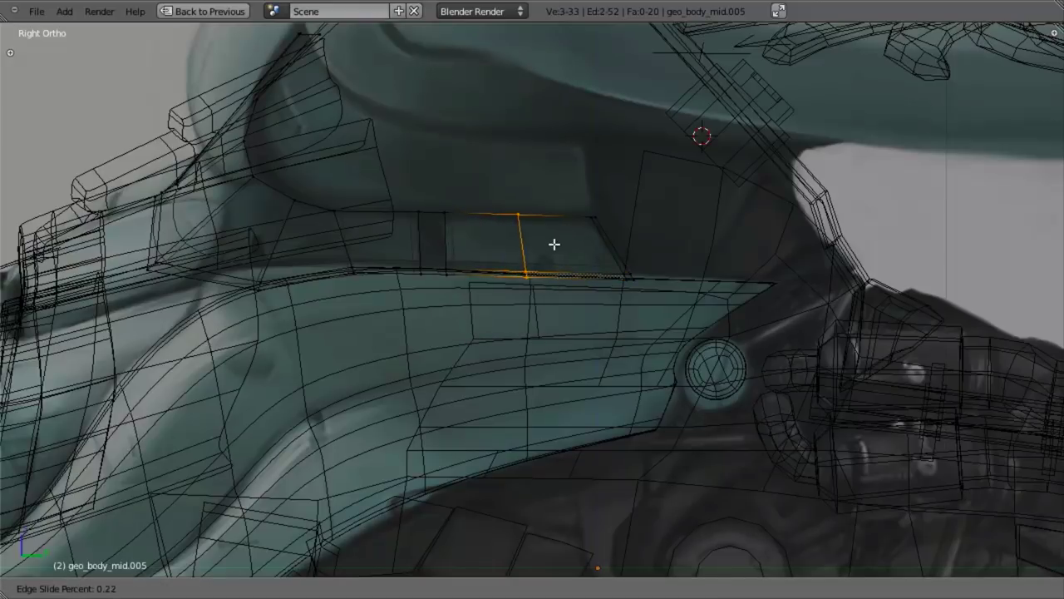
click(574, 248)
Extrude the narrow strip between the two new loops and push it inward about 0.05 along X
key(z)
key(a)
key(z)
key(b)
drag(392, 195, 475, 346)
key(e)
right_click(517, 328)
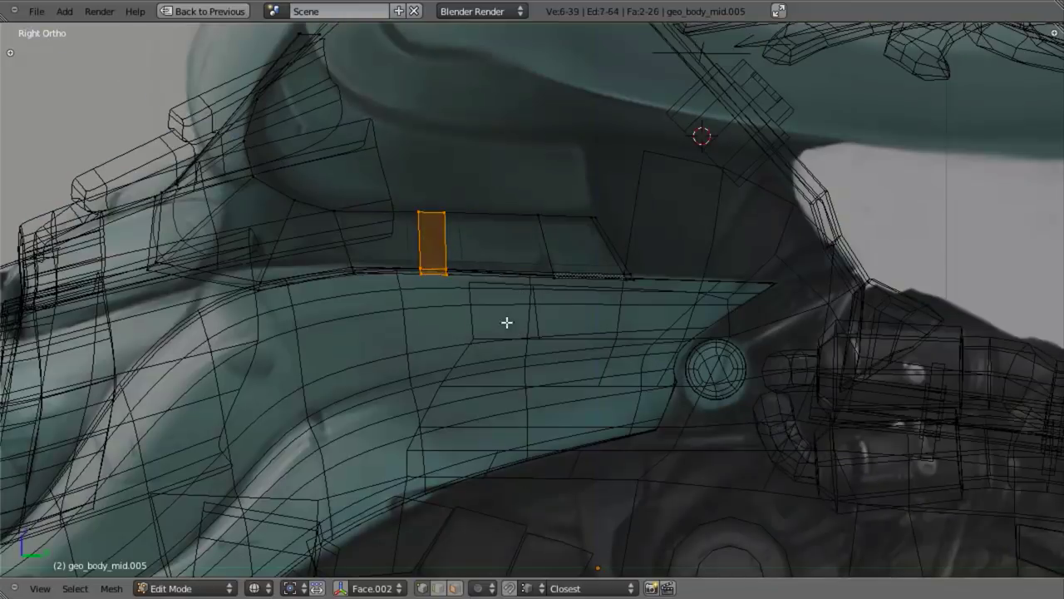
middle_drag(499, 312, 629, 391)
key(g)
key(x)
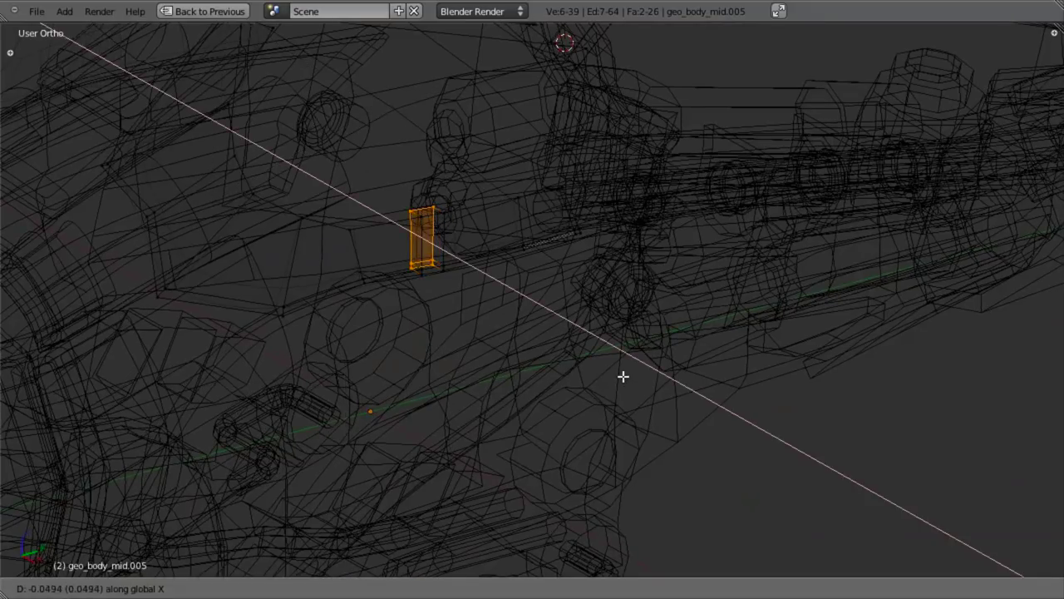
click(623, 375)
Delete the surplus geometry left around the recessed strip by the extrusion
key(z)
middle_drag(574, 335, 524, 314)
scroll(521, 317, up, 3)
key(z)
key(a)
key(b)
drag(379, 189, 490, 306)
key(x)
click(504, 335)
key(b)
drag(403, 326, 535, 412)
middle_drag(480, 393, 443, 371)
key(a)
key(b)
drag(401, 340, 545, 414)
key(x)
click(457, 350)
Add supporting edge loops on the band close to the front and rear edges of the recessed groove
key(z)
scroll(498, 325, down, 2)
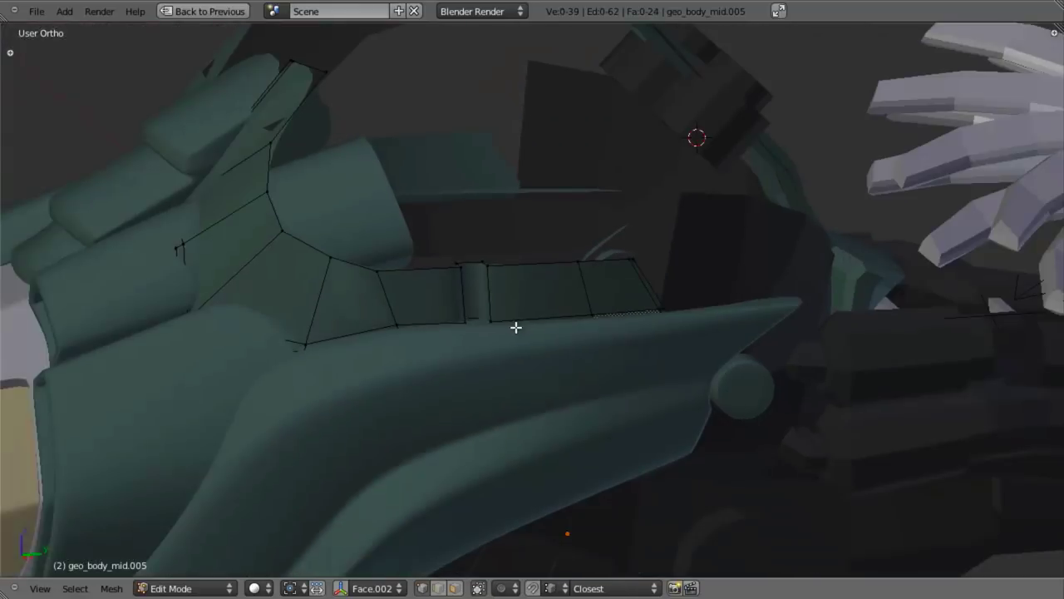
key(KP_3)
key(z)
shift+middle_drag(458, 257, 577, 355)
scroll(553, 309, up, 3)
middle_drag(449, 254, 368, 293)
key(z)
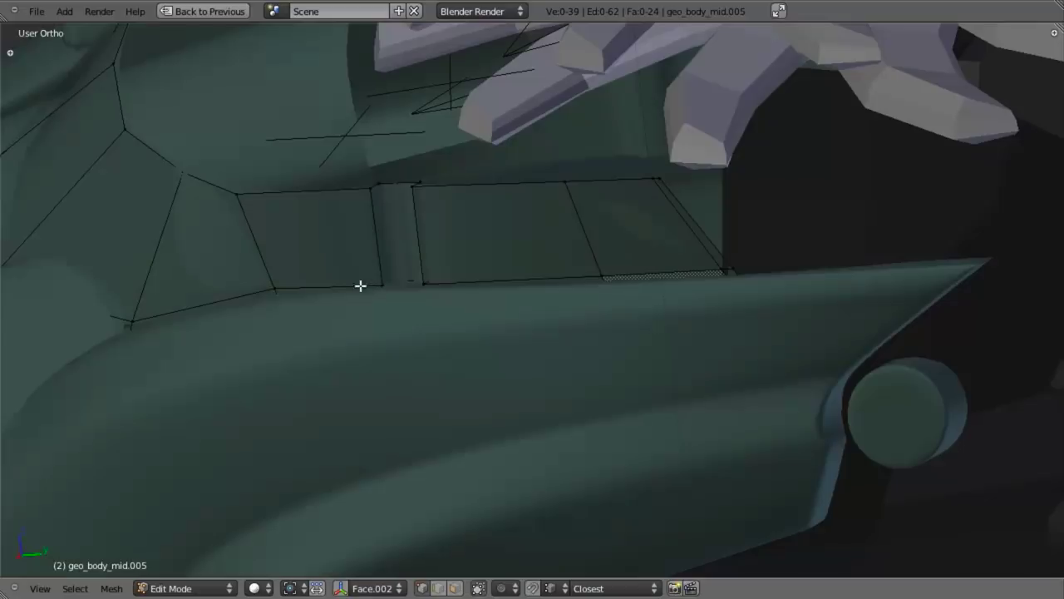
key(ctrl+r)
click(339, 184)
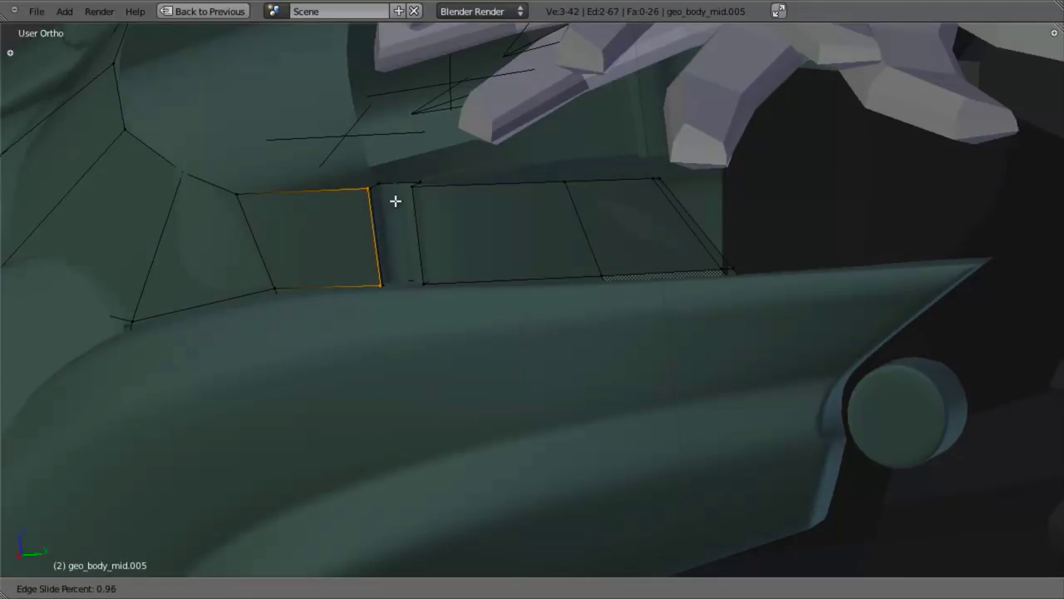
click(393, 201)
key(ctrl+r)
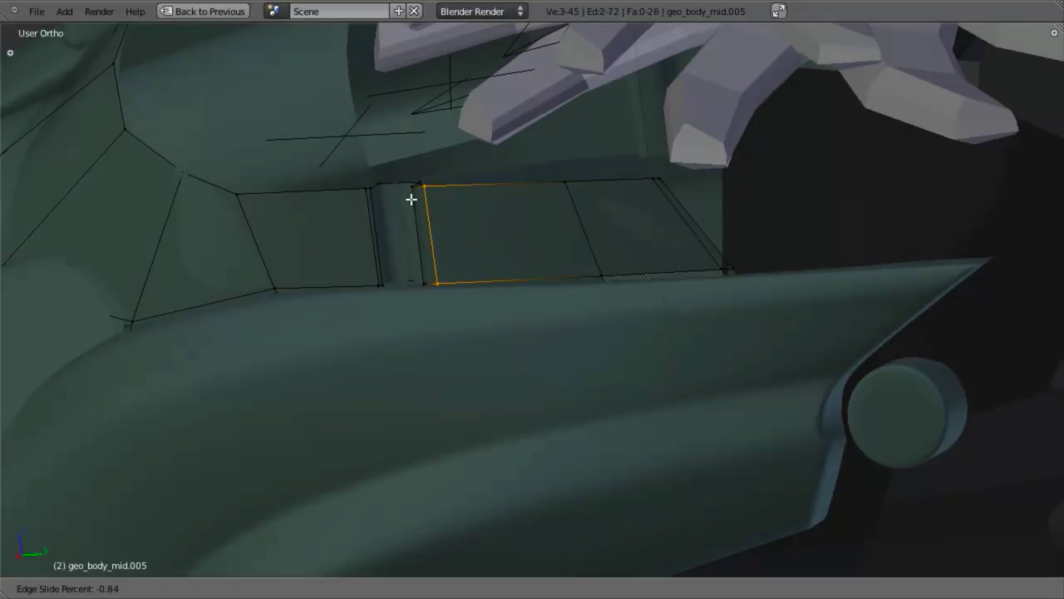
click(412, 200)
Apply smooth shading to all faces of the side piece
key(a)
key(w)
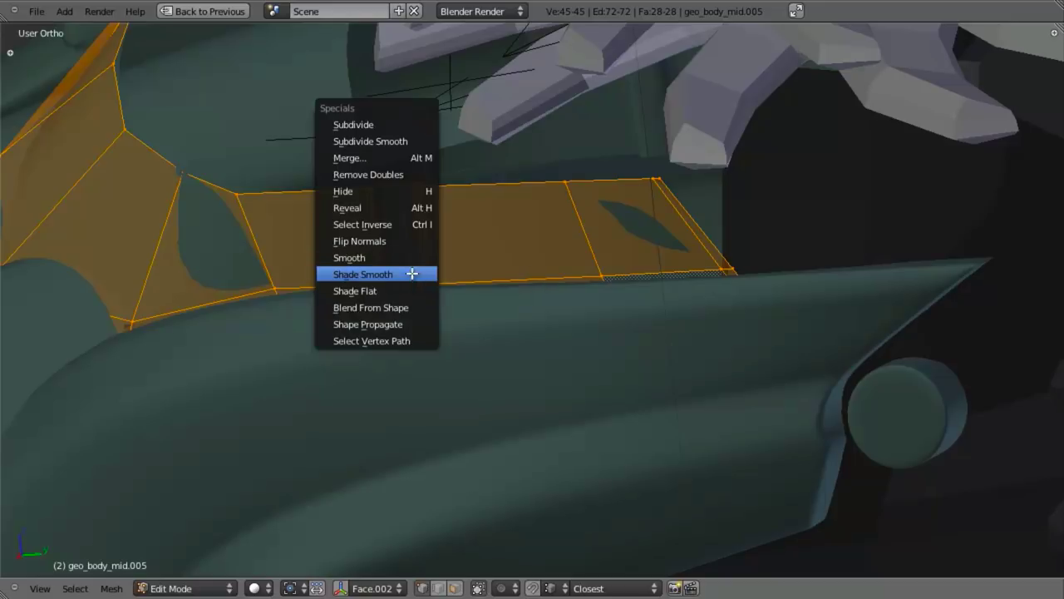
click(411, 275)
Crease the vertical inner edges of the recessed groove with a value of 1
middle_drag(420, 261, 445, 293)
key(a)
key(z)
key(shift+e)
text(1)
key(Return)
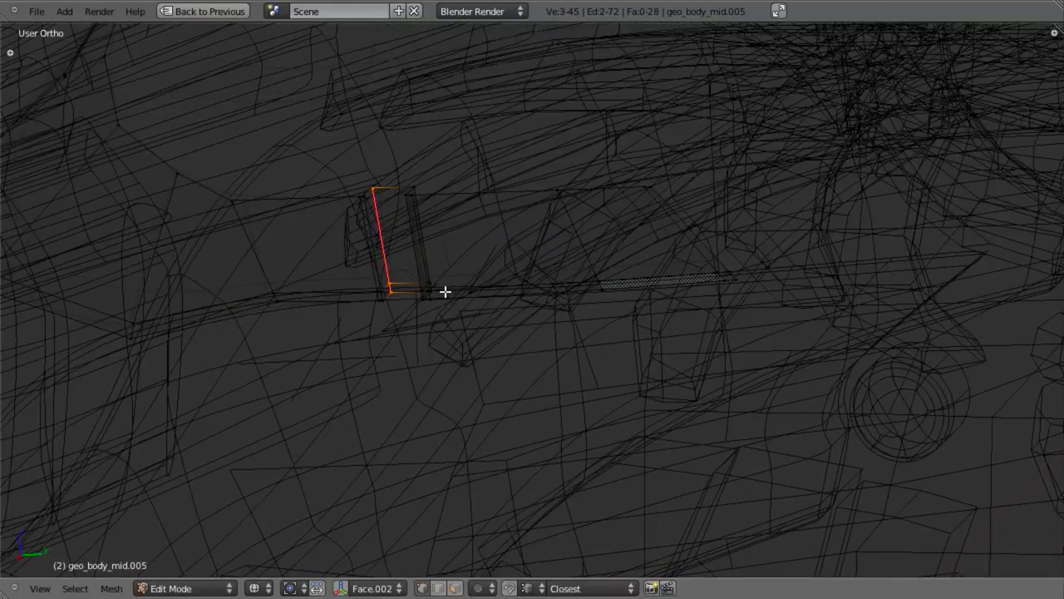
key(shift+e)
text(1)
key(Return)
Select the groove's inner faces and assign them the dark grey material in a new material slot
key(z)
key(z)
alt+shift+right_click(383, 230)
middle_drag(393, 323, 567, 291)
key(z)
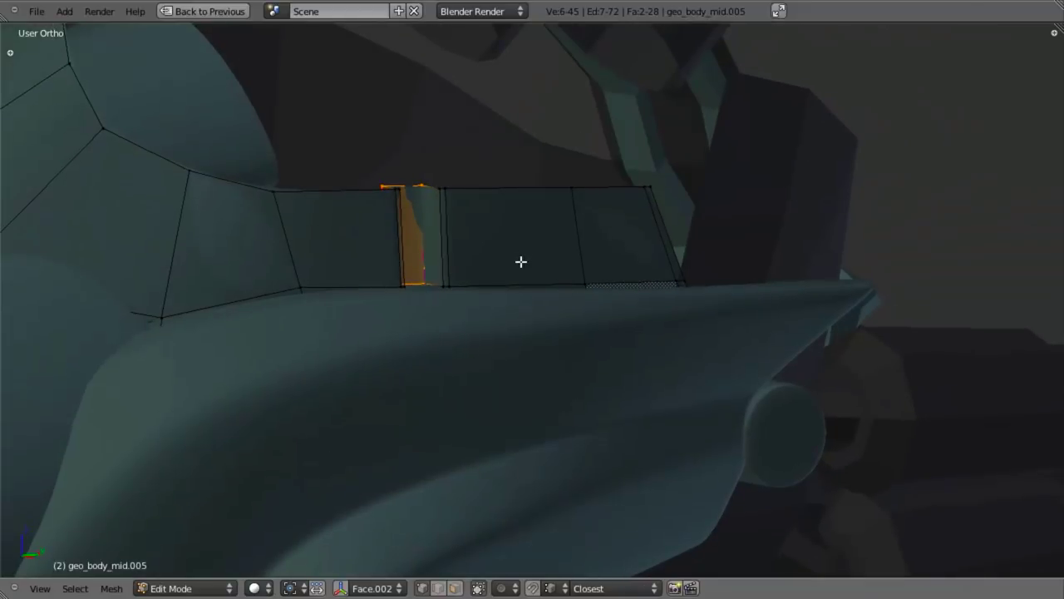
key(ctrl+Up)
key(z)
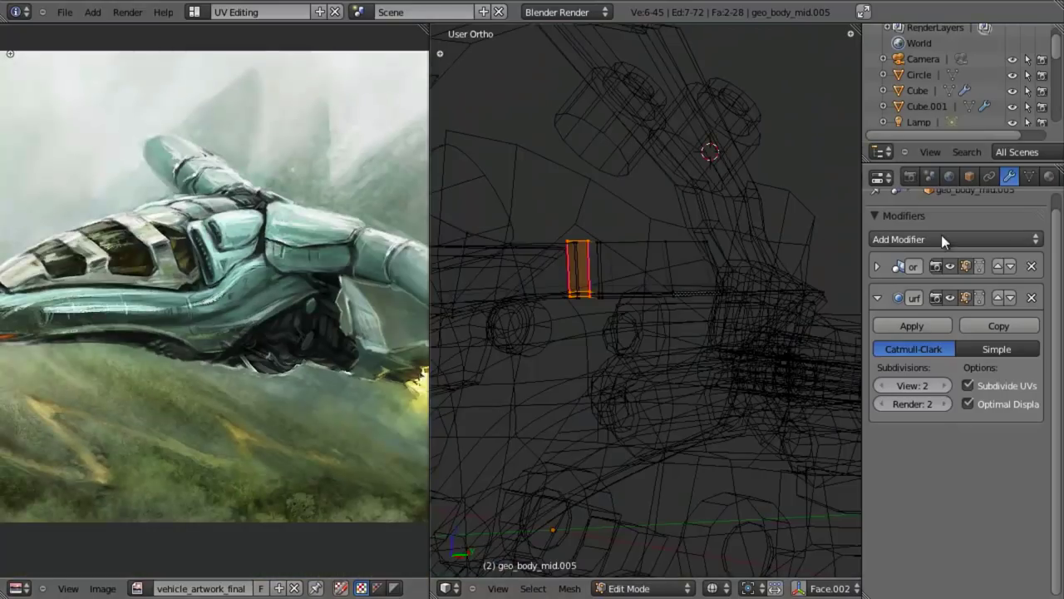
click(1048, 177)
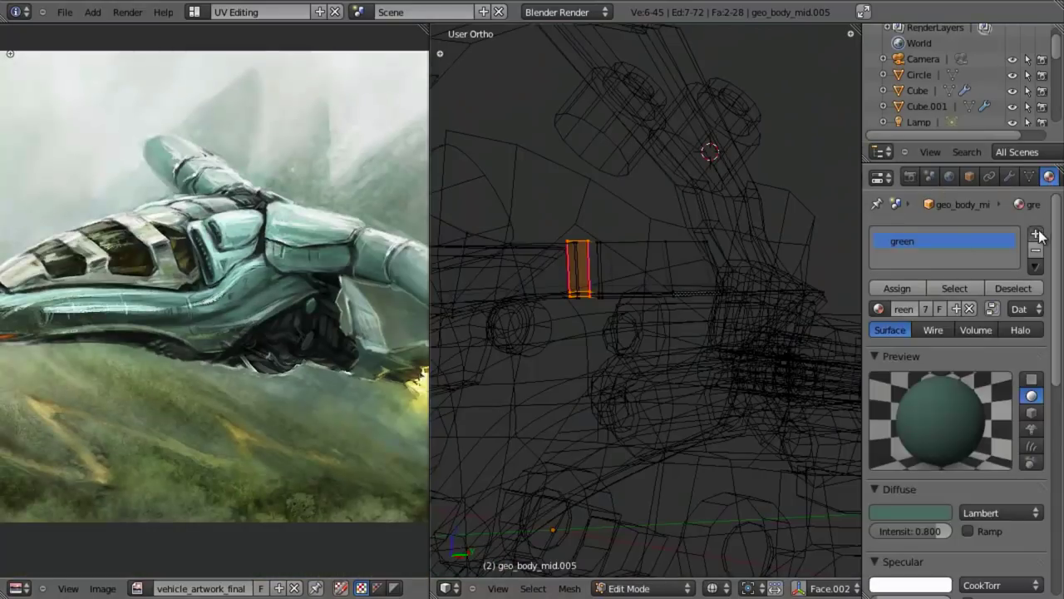
click(882, 308)
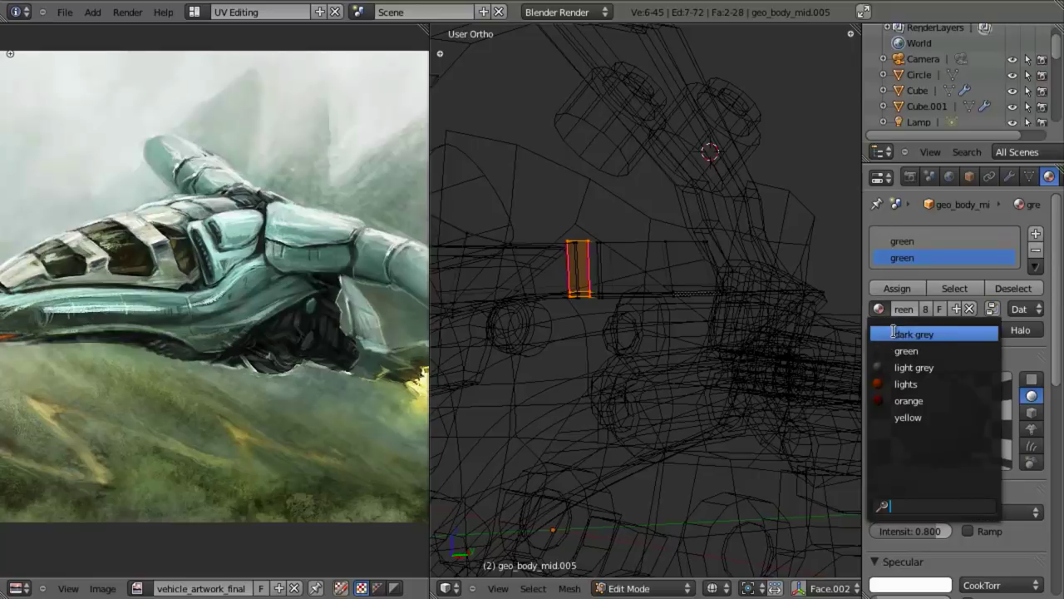
click(894, 333)
click(902, 286)
Leave mesh editing and examine the side piece with its groove in the enlarged right side view
key(z)
scroll(582, 287, up, 4)
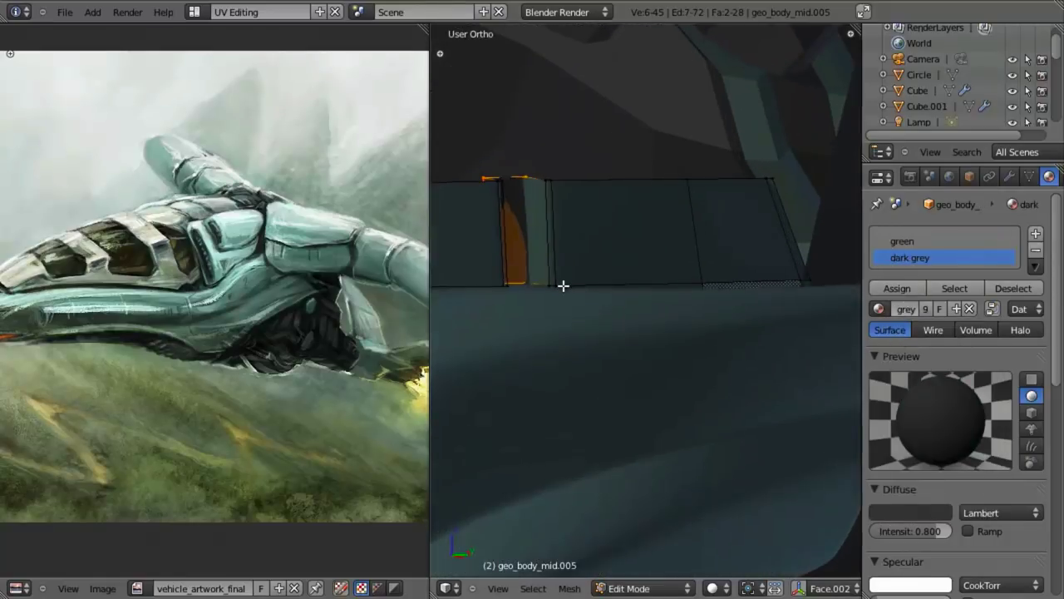
key(Tab)
shift+middle_drag(620, 320, 665, 337)
scroll(678, 336, down, 5)
key(ctrl+Up)
key(KP_3)
scroll(582, 332, down, 3)
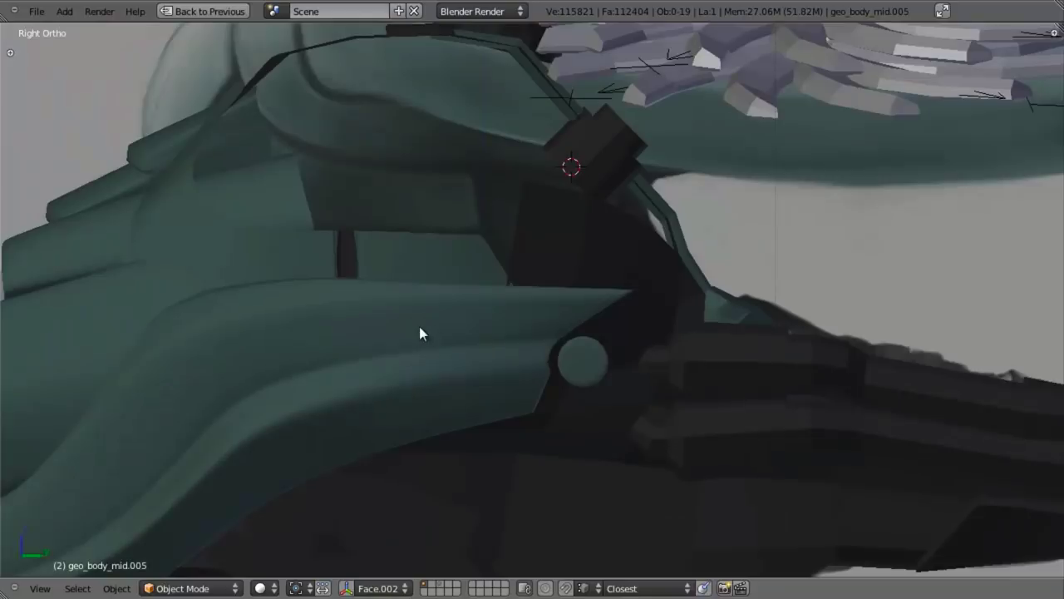
Add a lengthwise edge loop close to the side piece's upper edge and finish editing the mesh
shift+middle_drag(430, 325, 695, 360)
scroll(692, 354, up, 4)
key(z)
key(Tab)
shift+middle_drag(643, 287, 626, 295)
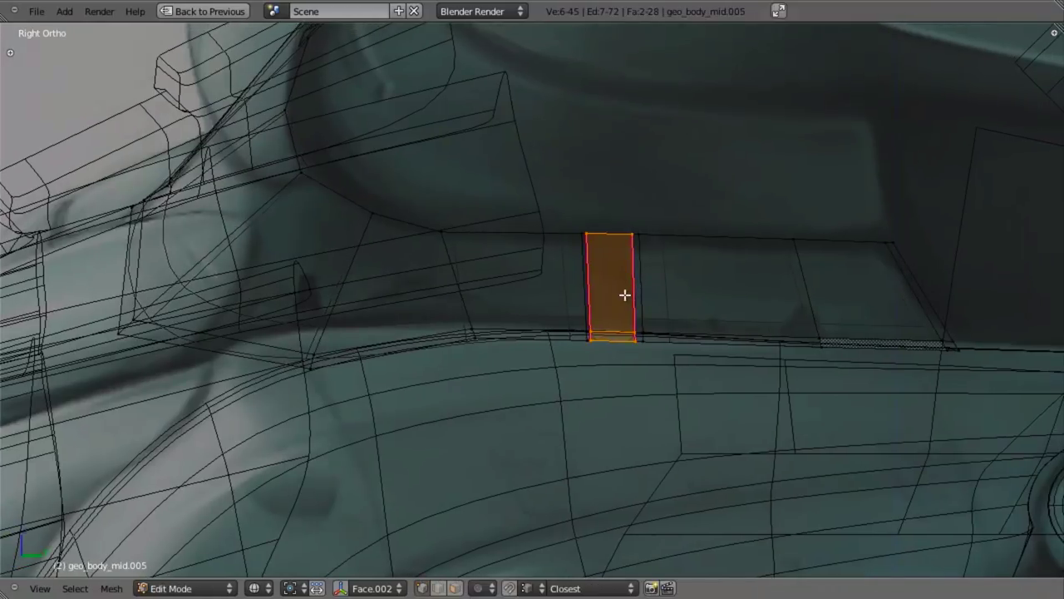
key(a)
key(ctrl+r)
click(651, 281)
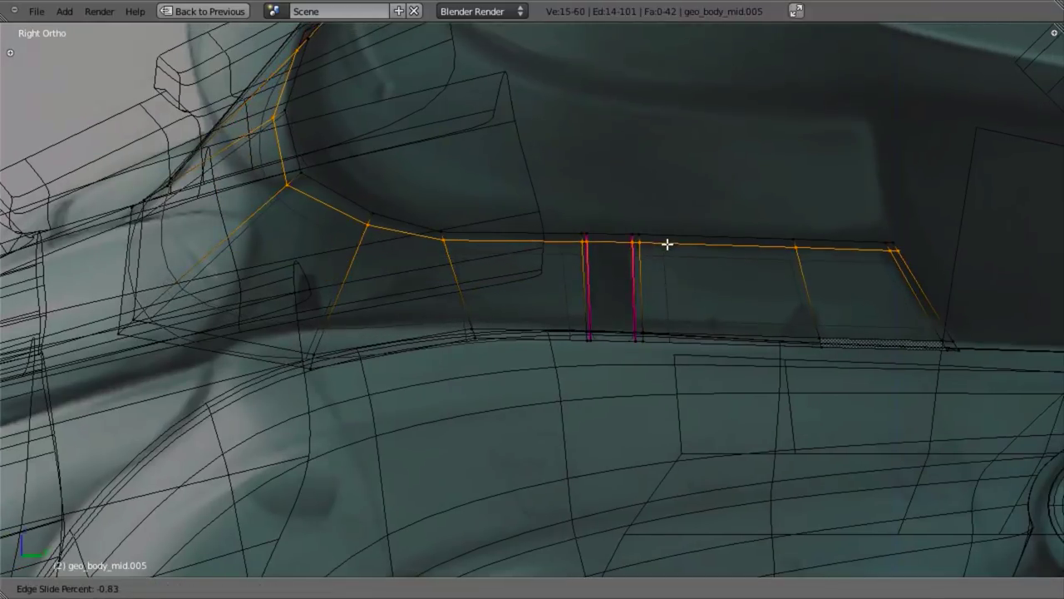
click(667, 243)
key(z)
scroll(582, 260, down, 4)
key(Tab)
Select the four upper-edge vertices at the bend beside the tube, then rotate and move them slightly outward
mouse_move(556, 244)
middle_down()
mouse_move(556, 283)
mouse_move(585, 331)
mouse_move(649, 353)
middle_up()
scroll(555, 280, down, 4)
scroll(649, 353, up, 3)
key(Tab)
middle_drag(547, 253, 374, 277)
scroll(374, 276, up, 3)
key(a)
drag(339, 241, 440, 311)
middle_drag(528, 296, 497, 459)
key(r)
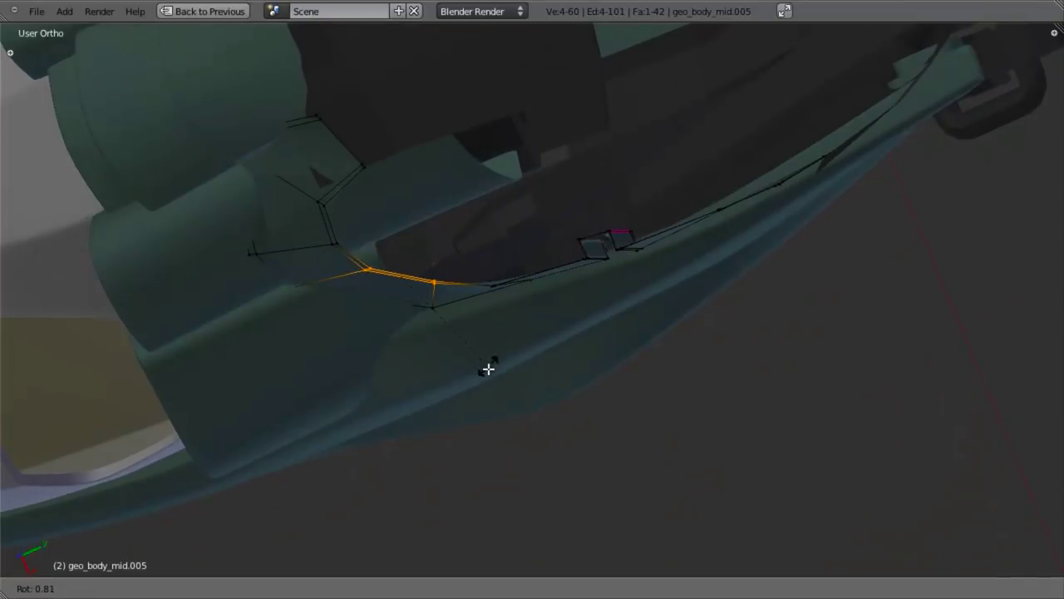
click(483, 379)
key(g)
click(483, 387)
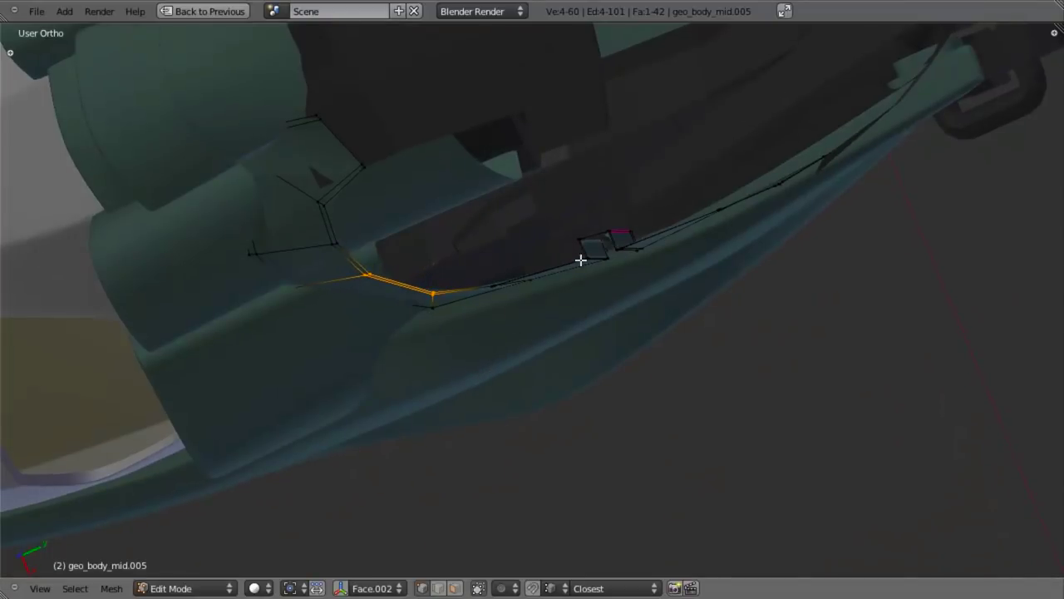
Leave mesh editing and compare the smoothed side piece with the reference in the right side view
key(Tab)
middle_drag(416, 202, 675, 356)
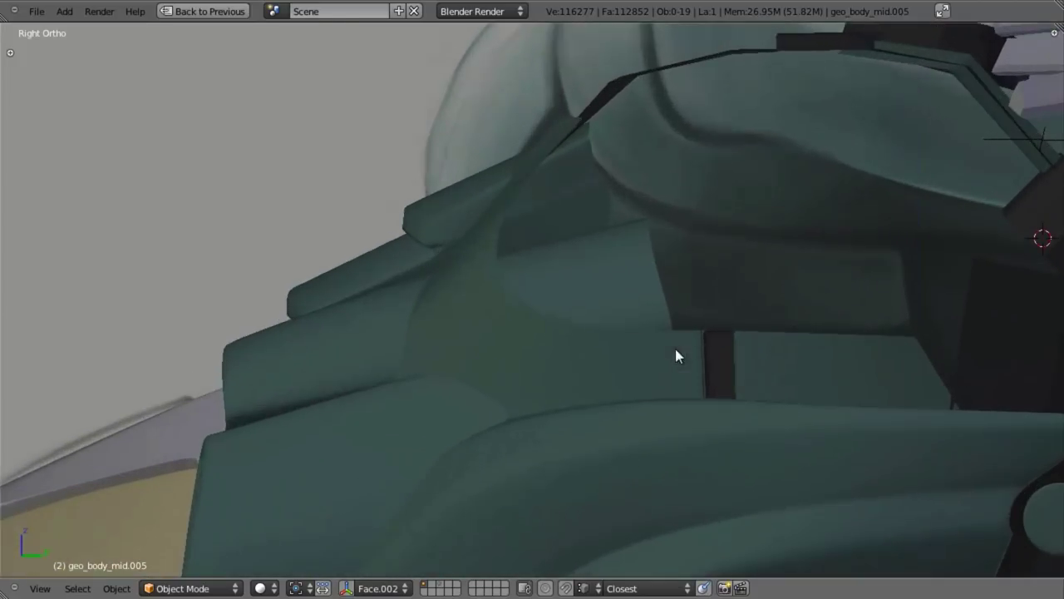
key(z)
shift+middle_drag(559, 416, 563, 375)
key(z)
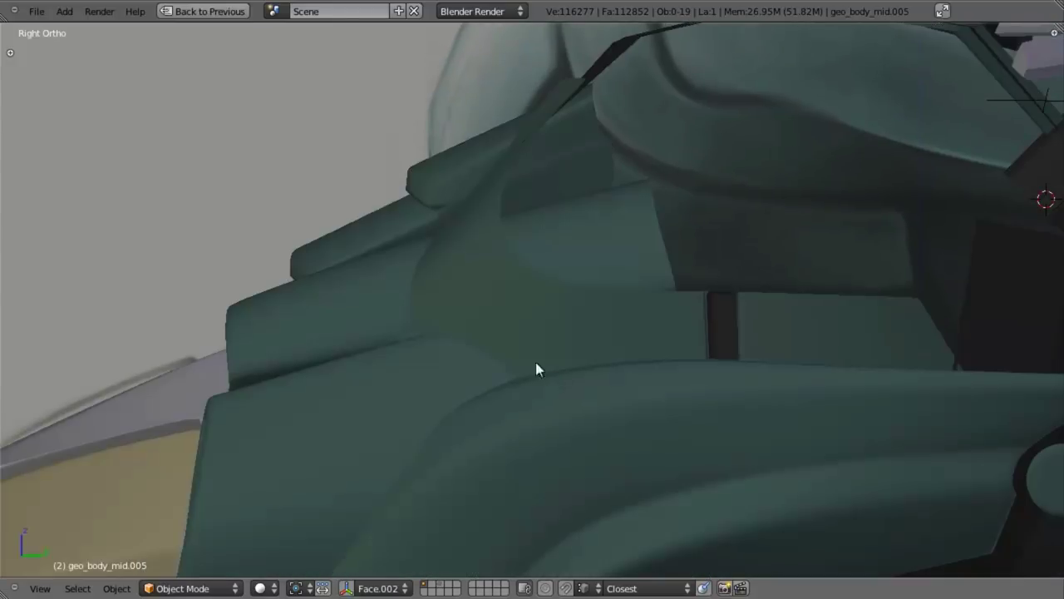
Add an edge loop across the side piece's curved section below the tube and adjust its position
key(Tab)
mouse_move(444, 307)
middle_down()
mouse_move(560, 345)
mouse_move(454, 364)
mouse_move(596, 390)
mouse_move(609, 409)
middle_up()
key(z)
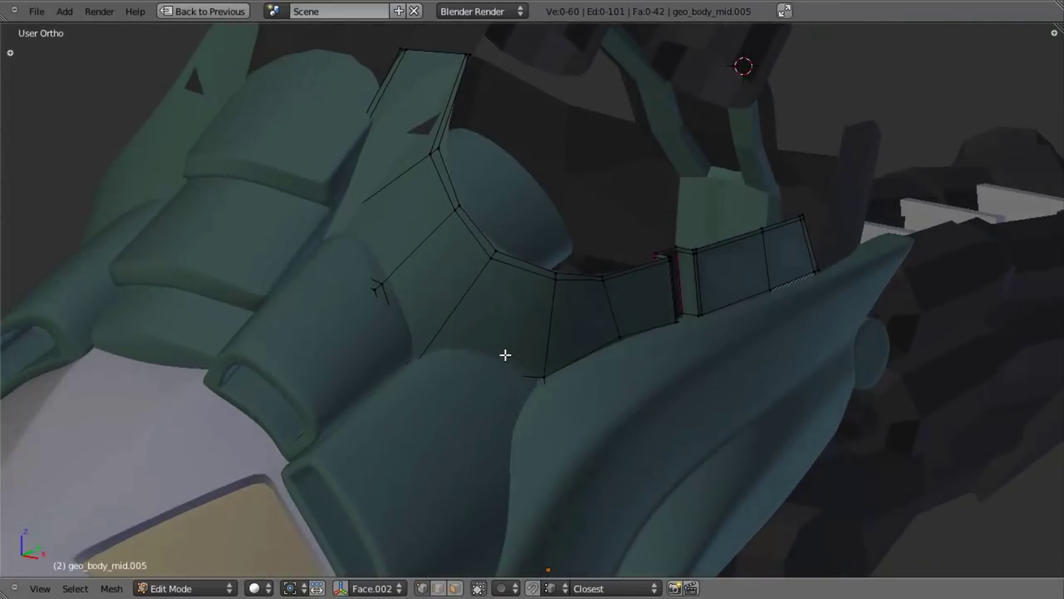
scroll(513, 382, up, 2)
middle_drag(502, 390, 531, 375)
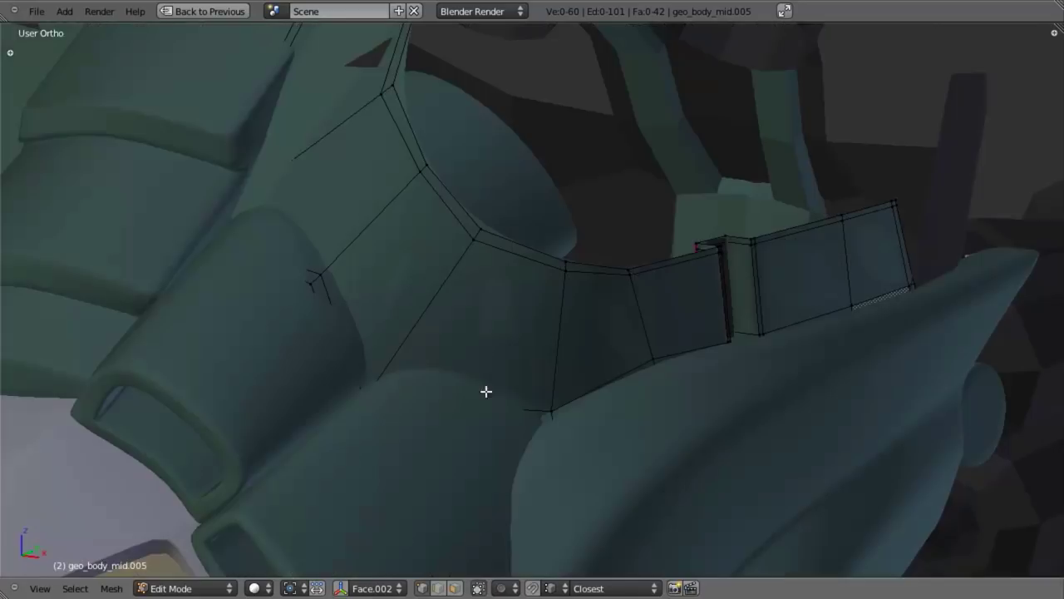
key(ctrl+r)
click(464, 396)
click(465, 400)
key(g)
click(511, 318)
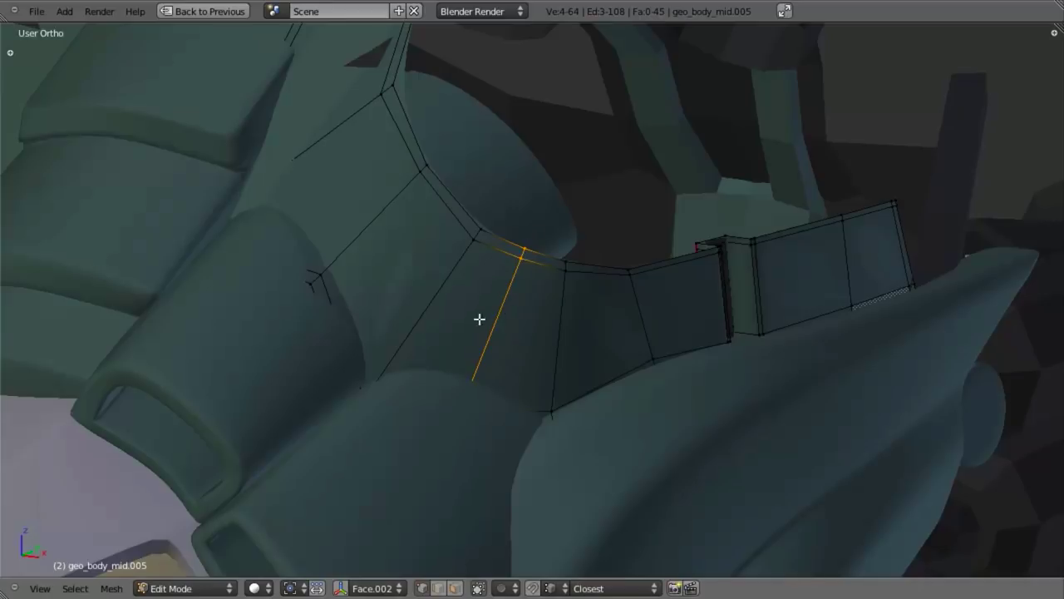
Move the new crosswise edge loop on the side piece's curved section into line with the neighbouring surface
middle_drag(480, 310, 550, 232)
key(z)
key(z)
mouse_move(449, 409)
middle_down()
mouse_move(478, 416)
mouse_move(473, 380)
mouse_move(411, 378)
middle_up()
key(g)
click(487, 385)
middle_drag(537, 382, 471, 372)
key(g)
click(472, 370)
Move the new loop's two upper-edge vertices beside the tube, then rotate the lower vertex pair next to the pipes
key(a)
mouse_move(577, 340)
middle_down()
mouse_move(528, 321)
mouse_move(646, 425)
middle_up()
key(g)
click(508, 330)
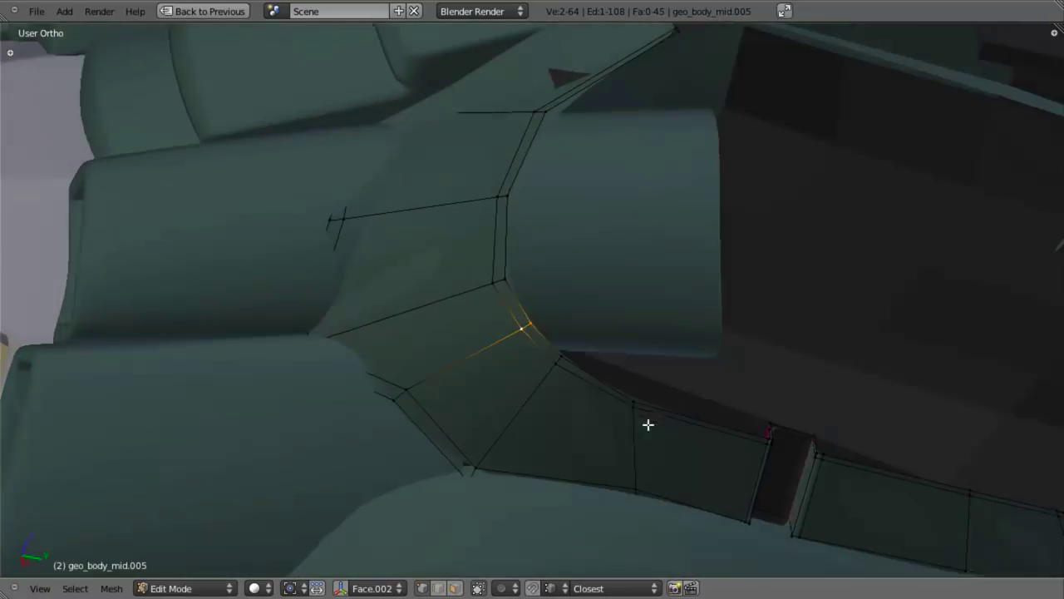
key(a)
key(z)
key(r)
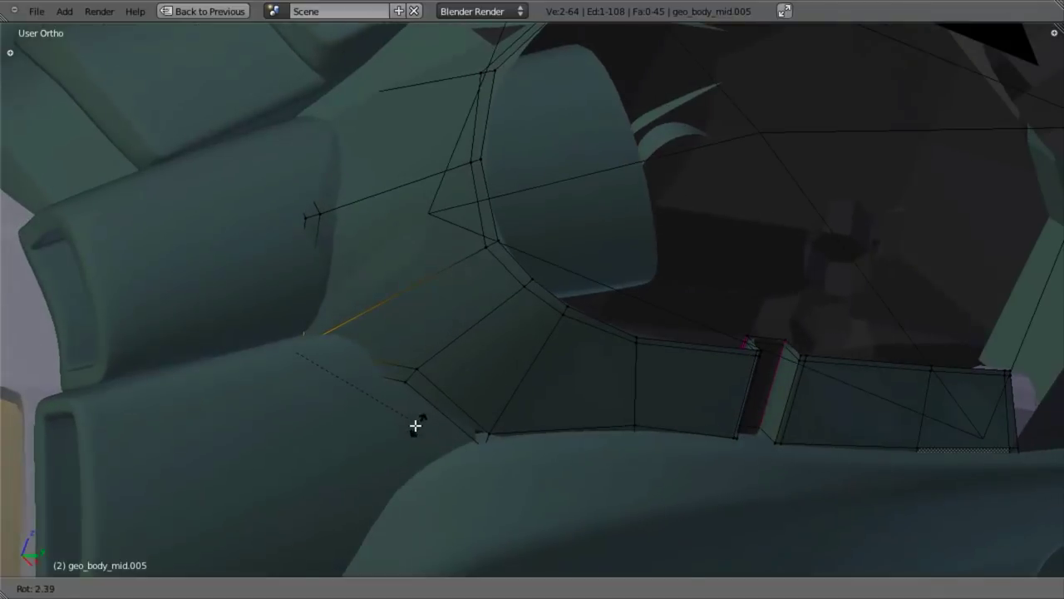
click(413, 408)
shift+middle_drag(415, 351, 532, 451)
middle_drag(532, 450, 512, 393)
Select the next pair of lower-edge vertices up the curve, then move and rotate them, refining their position in the right side view
right_click(403, 312)
shift+right_click(431, 335)
key(z)
middle_drag(432, 336, 502, 364)
key(z)
key(g)
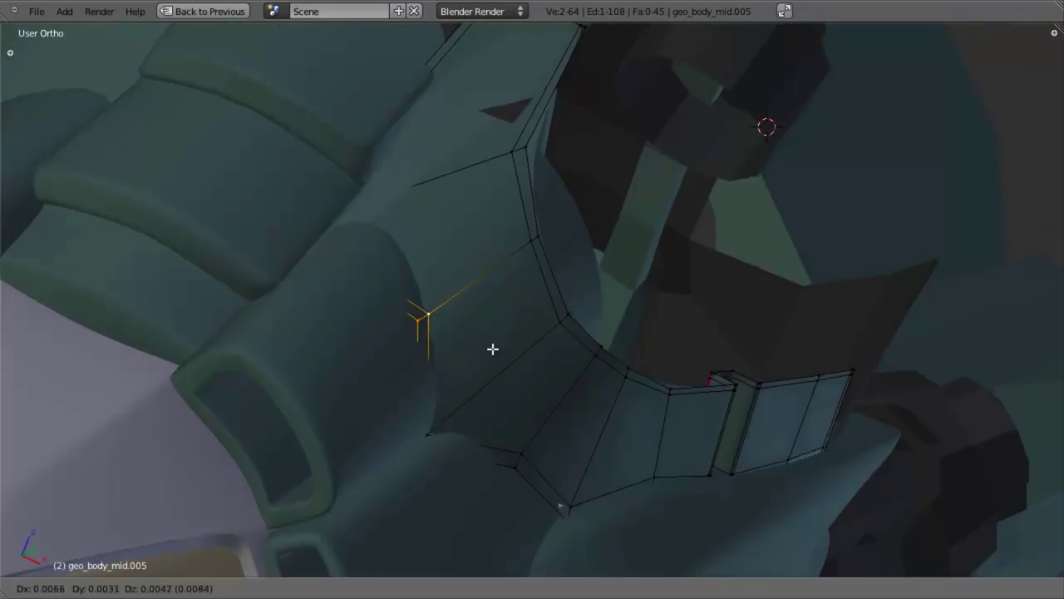
click(497, 348)
middle_drag(570, 363, 523, 331)
key(KP_3)
key(g)
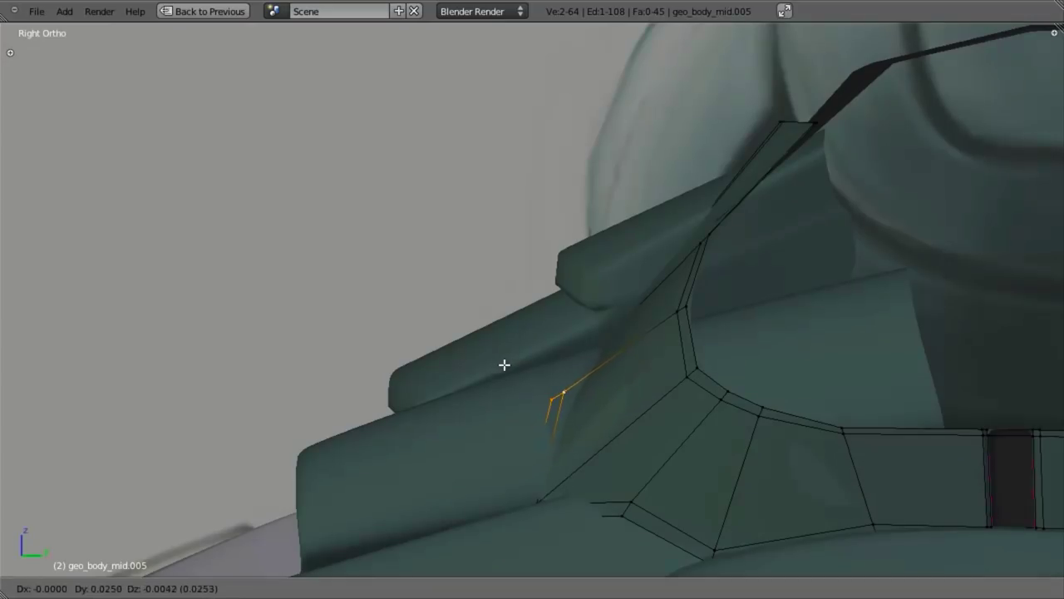
click(514, 369)
key(r)
click(664, 402)
key(a)
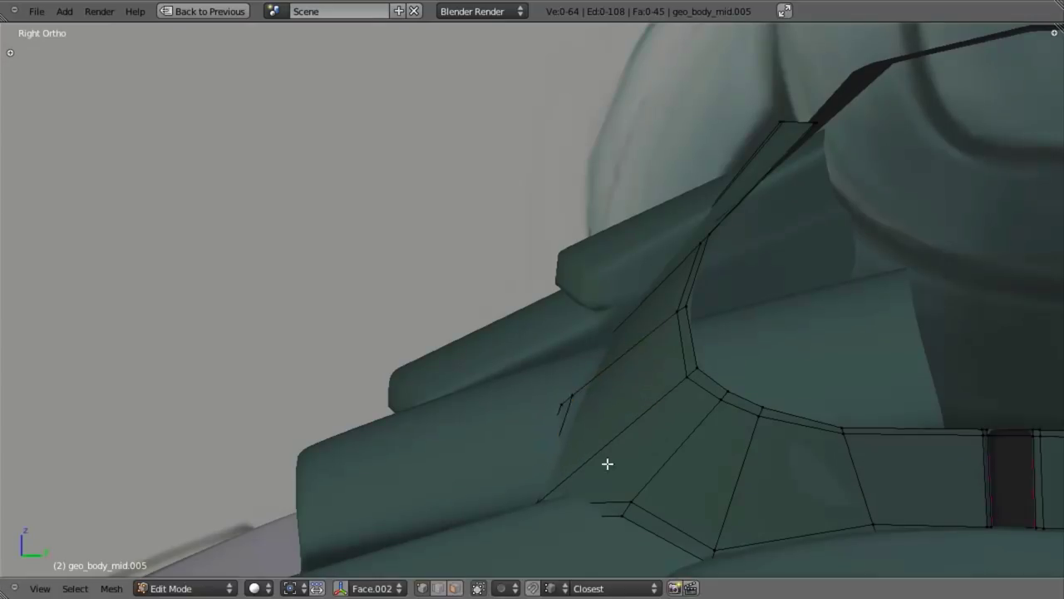
Add a crosswise edge loop on the curved section beside the tube, then shift it, fatten it along its normals and scale it down slightly
key(ctrl+r)
click(684, 356)
click(686, 355)
key(g)
click(702, 352)
key(alt+s)
click(780, 382)
middle_drag(727, 363, 669, 298)
middle_drag(762, 294, 787, 292)
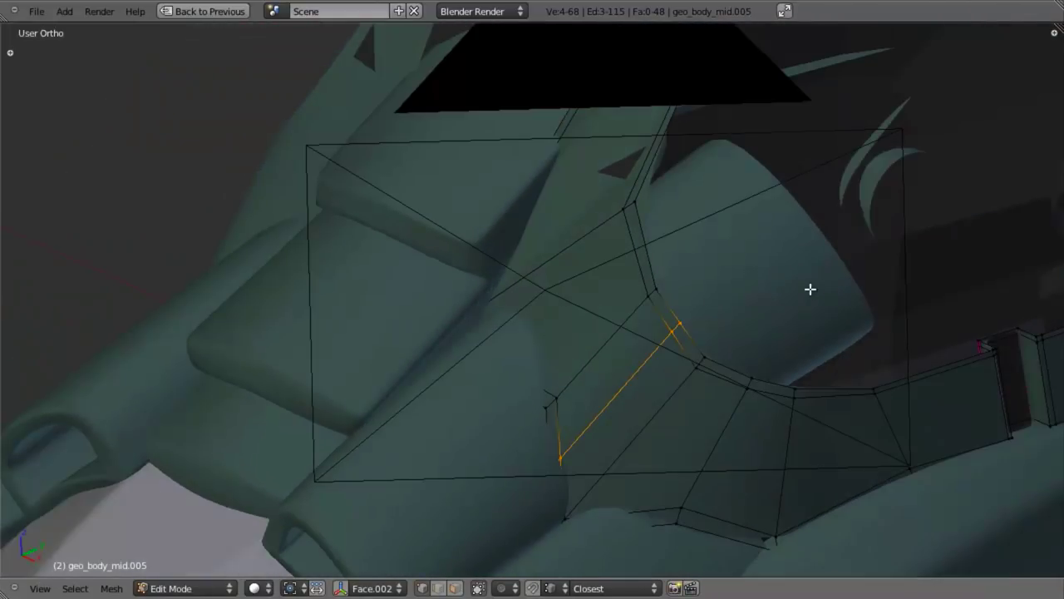
key(s)
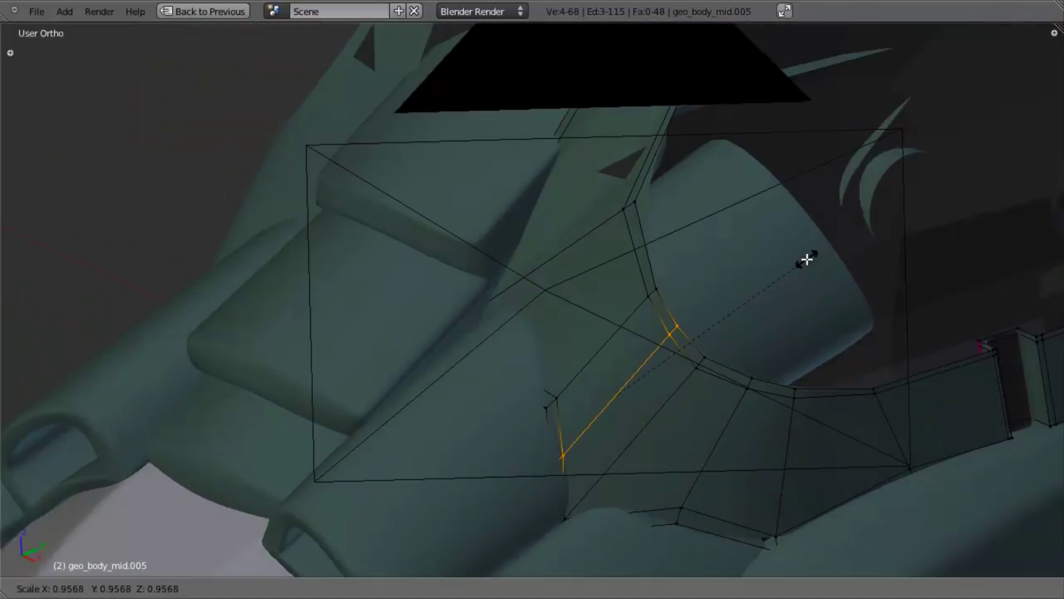
click(802, 260)
Select the new loop's two lower-edge vertices and move them slightly to smooth the curve around the pipe
key(b)
middle_drag(597, 241, 718, 358)
key(z)
key(z)
key(g)
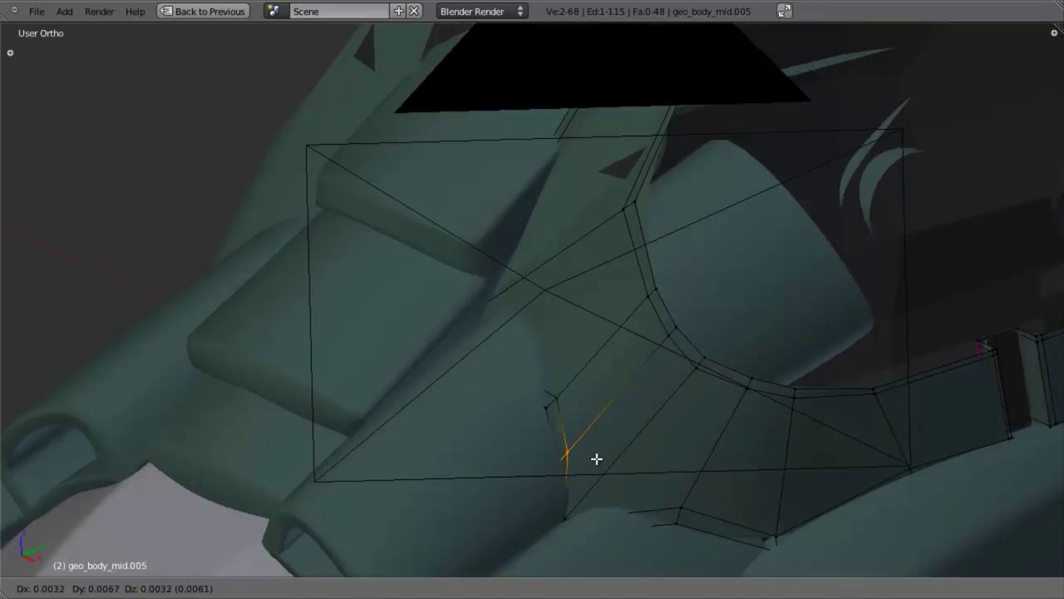
click(601, 450)
middle_drag(572, 449, 596, 450)
key(g)
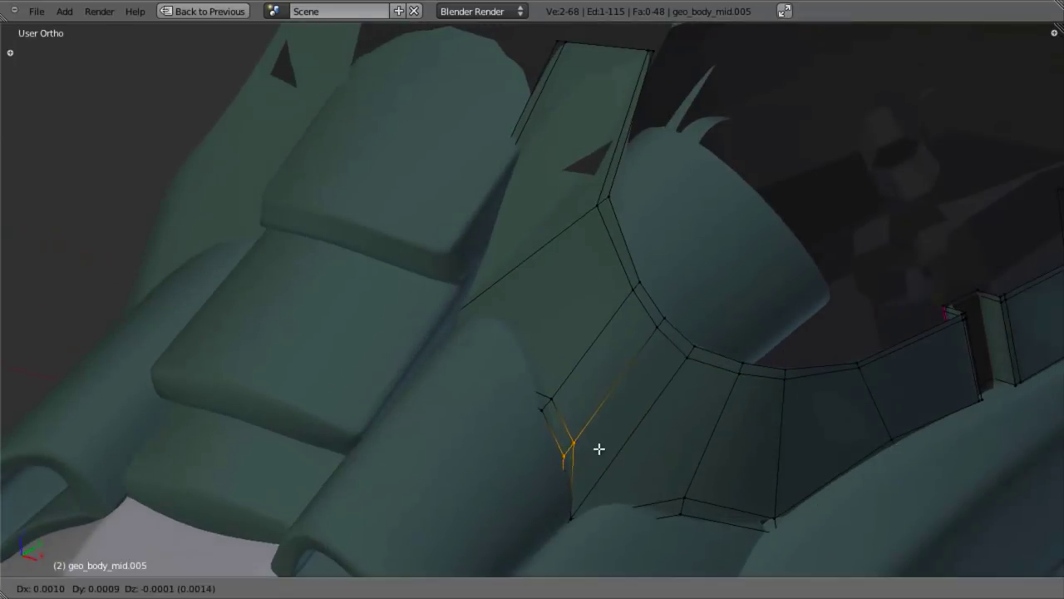
click(598, 449)
Select the vertex pair at the lower edge's corner between the two pipes and move it slightly upward
right_click(577, 513)
key(z)
shift+right_click(560, 526)
key(z)
key(g)
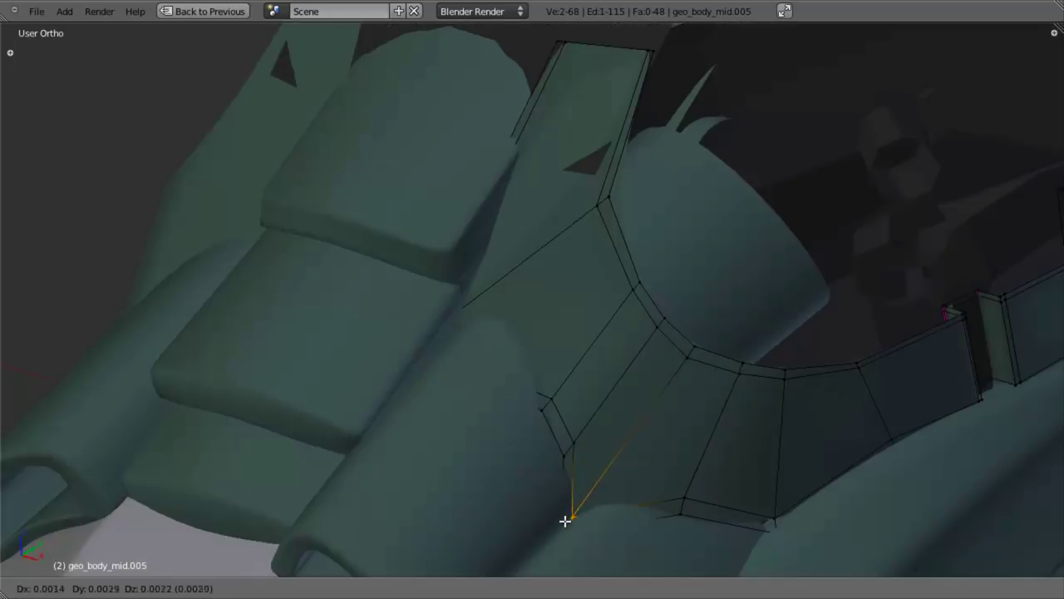
click(580, 501)
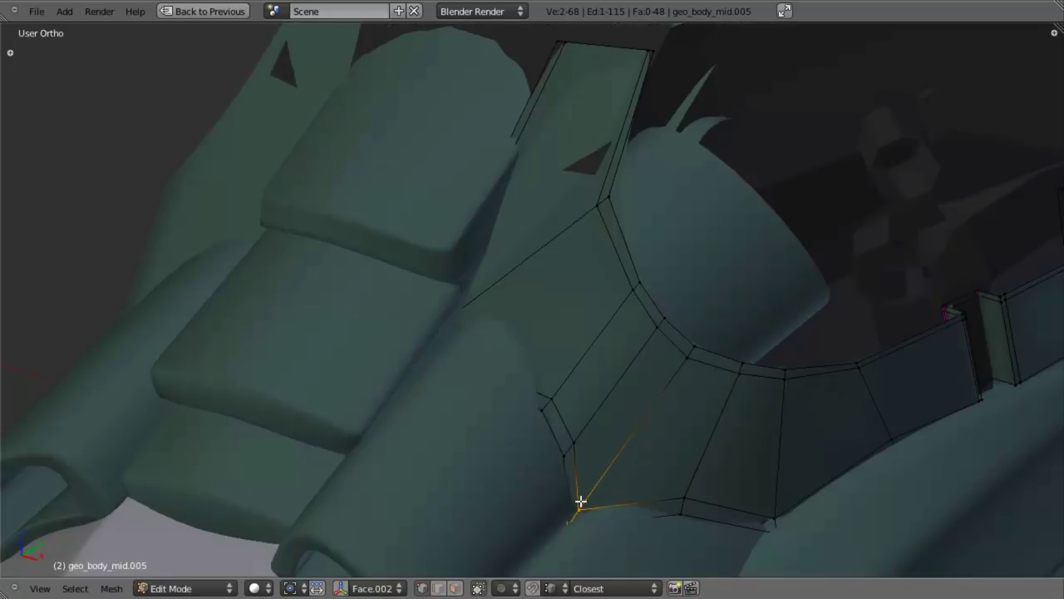
Add an edge loop tight against the crosswise edge at the lower corner, then select both loops and move them slightly
key(ctrl+r)
click(700, 356)
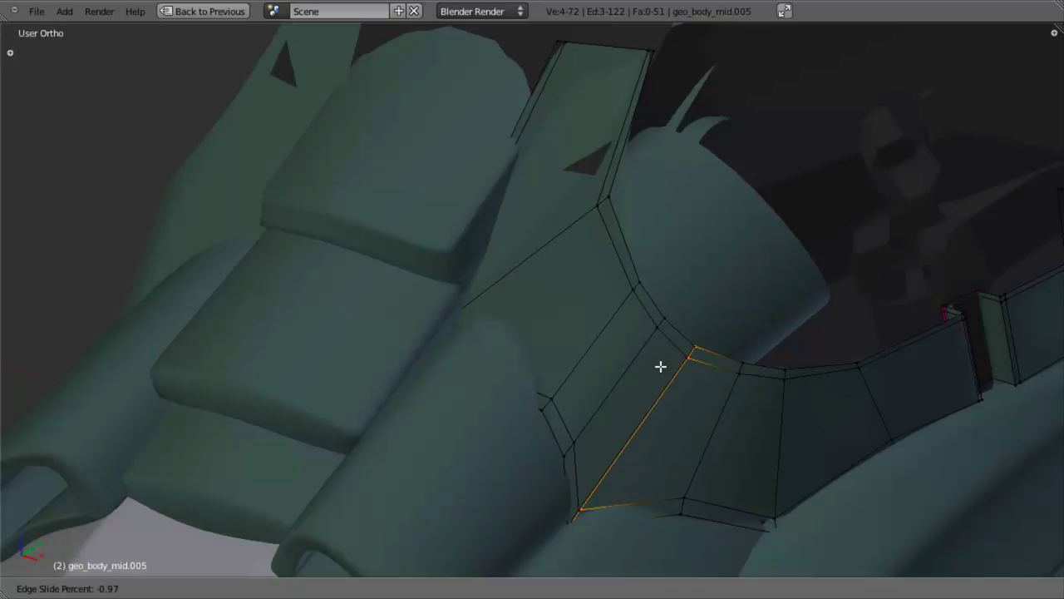
click(664, 372)
alt+shift+right_click(661, 385)
key(g)
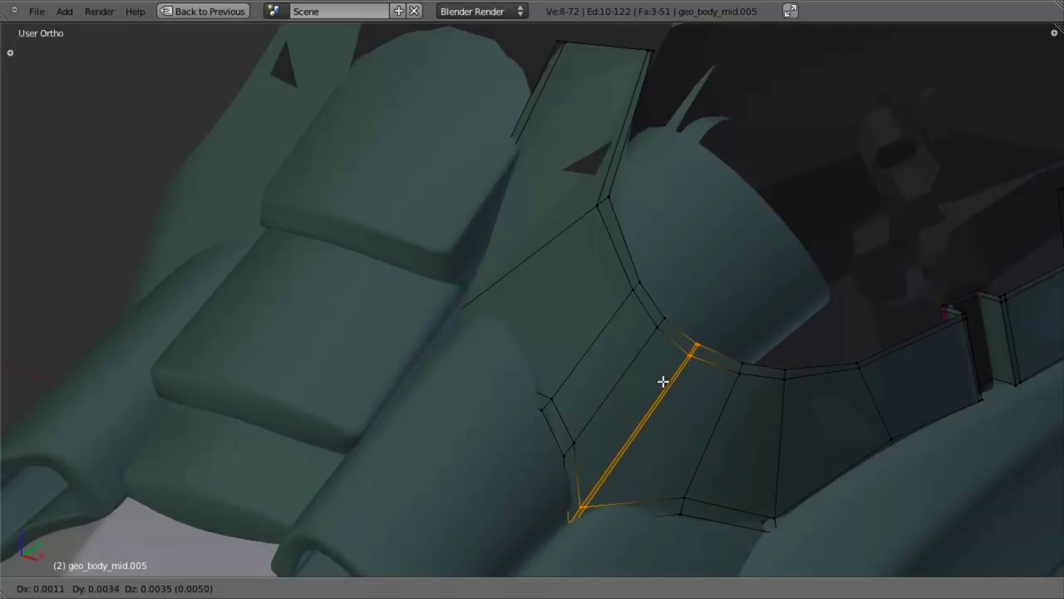
click(663, 381)
key(a)
alt+right_click(695, 473)
key(ctrl+e)
click(756, 428)
right_click(730, 425)
Add a crosswise edge loop between the lower corner and the next edge, then adjust it with Shrink/Fatten, scaling and a small move
key(ctrl+r)
click(644, 501)
click(795, 494)
key(alt+s)
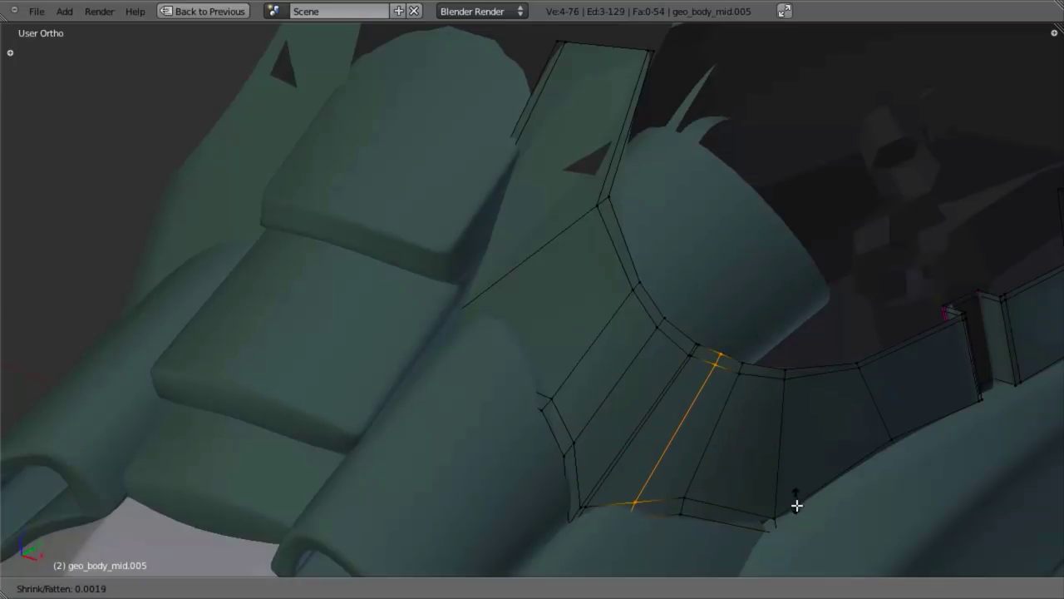
click(801, 505)
key(s)
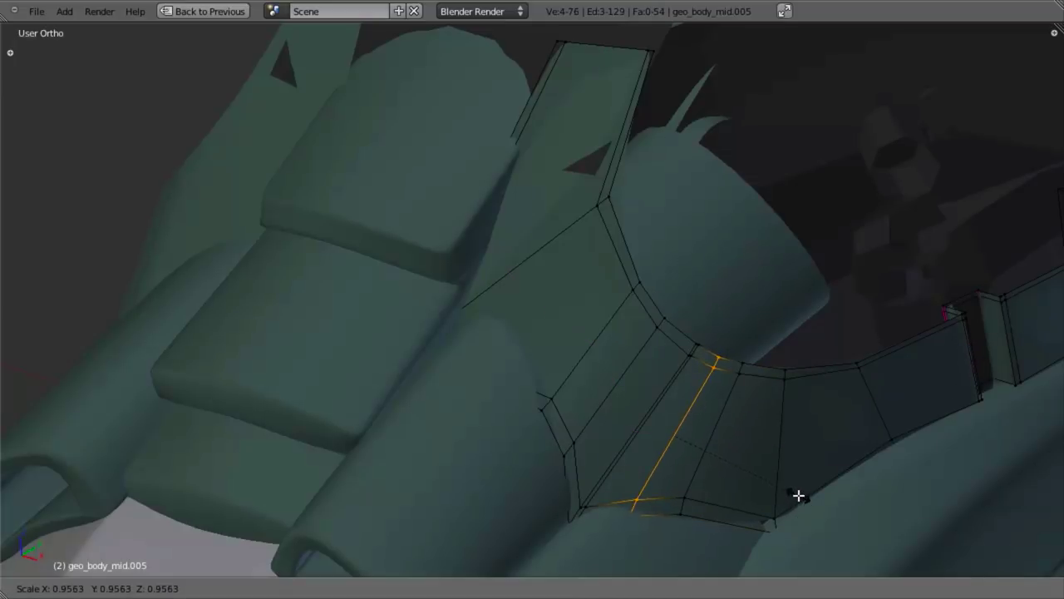
click(797, 496)
key(g)
click(643, 538)
Select the lengthwise edge loop along the side piece's lower edge and slide it closer to the border
alt+right_click(652, 509)
alt+right_click(657, 489)
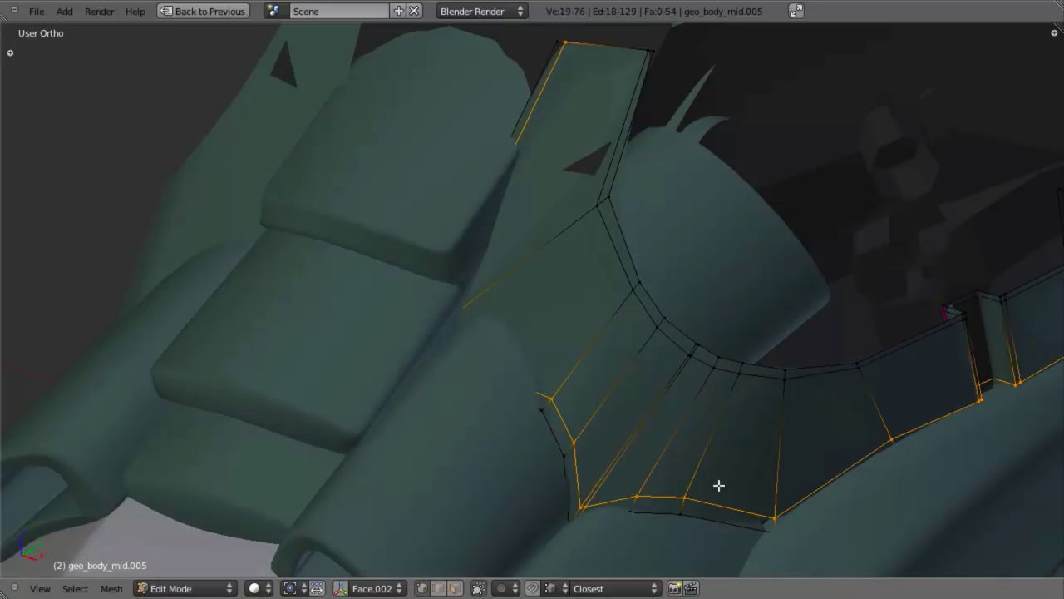
key(ctrl+e)
click(735, 482)
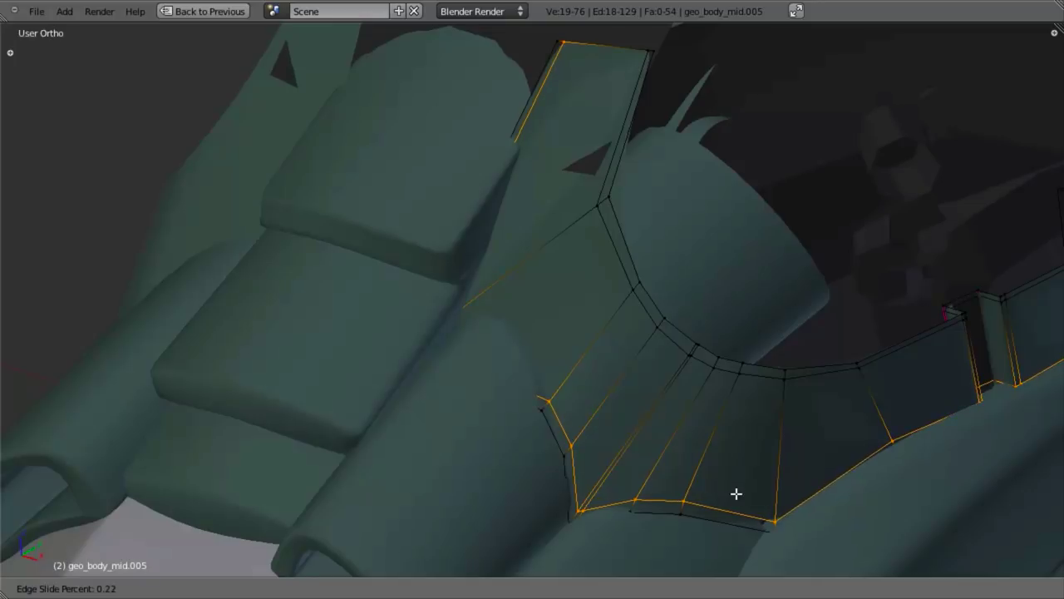
click(736, 494)
key(a)
Slide the lower vertex pair of the newest crosswise loop toward the corner, then move it slightly upward
right_click(633, 499)
key(ctrl+e)
click(676, 509)
right_click(674, 504)
key(ctrl+e)
click(681, 482)
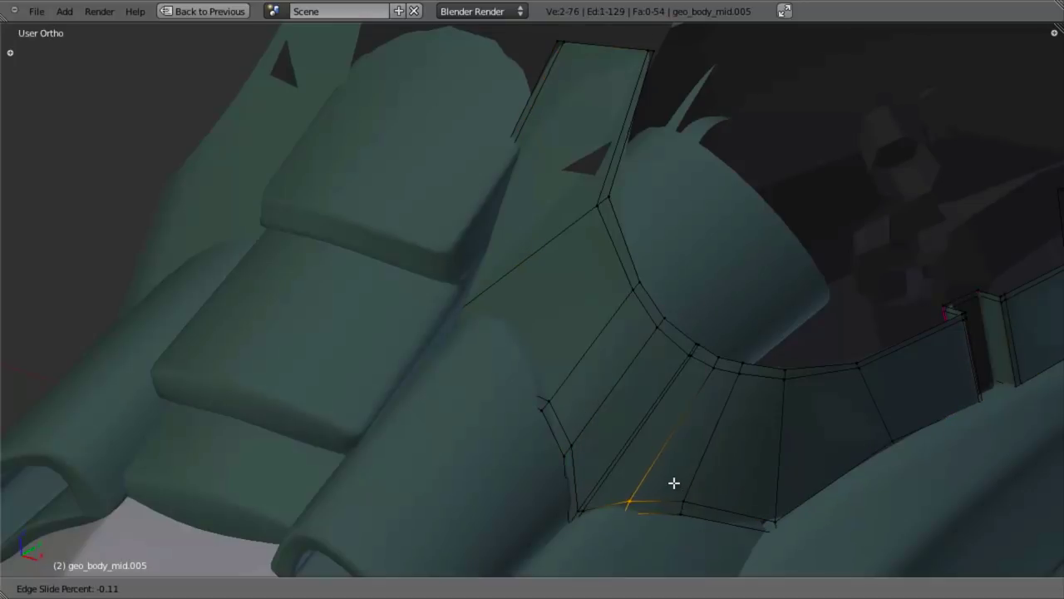
click(671, 483)
key(g)
click(670, 473)
Box-select the four vertices at the lower corner between the pipes, then move and rotate them
shift+middle_drag(661, 463, 725, 370)
scroll(668, 448, up, 3)
key(b)
drag(688, 482, 762, 570)
key(g)
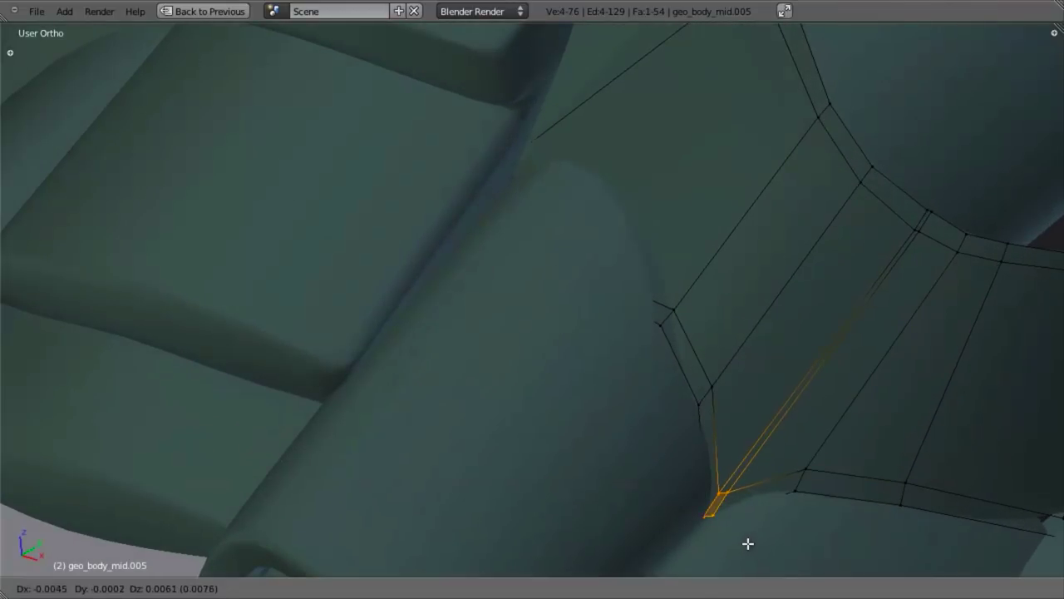
click(758, 542)
key(r)
click(766, 557)
Box-select the lower-edge vertex pair just above the corner and move it along the pipe's outline
key(a)
key(b)
drag(680, 365, 736, 452)
key(g)
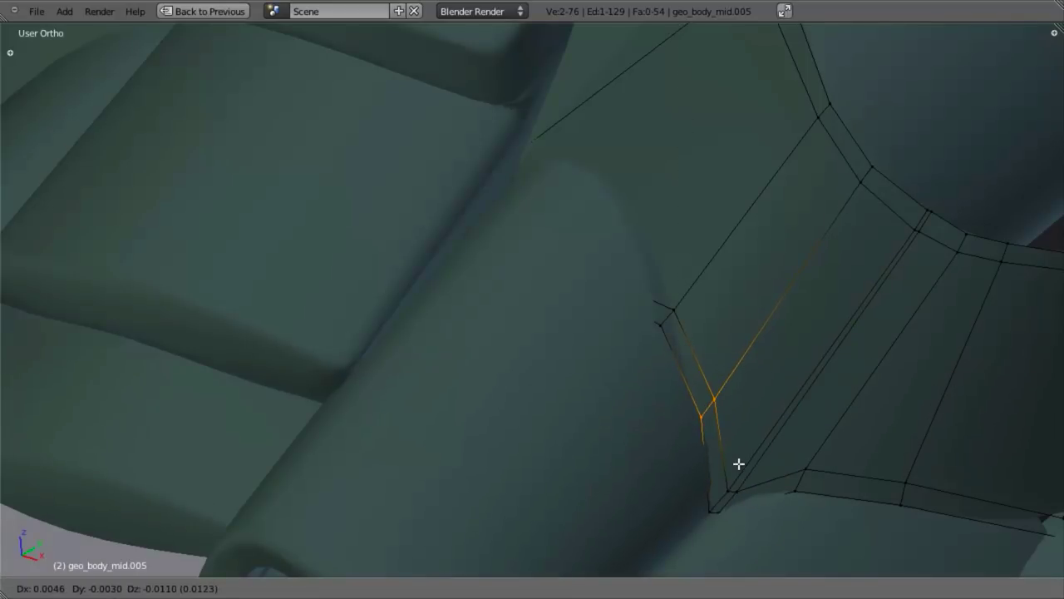
click(745, 463)
Add a crosswise edge loop in the wide section below the upper bend, then adjust it with Shrink/Fatten and scale it down slightly
key(ctrl+r)
click(583, 275)
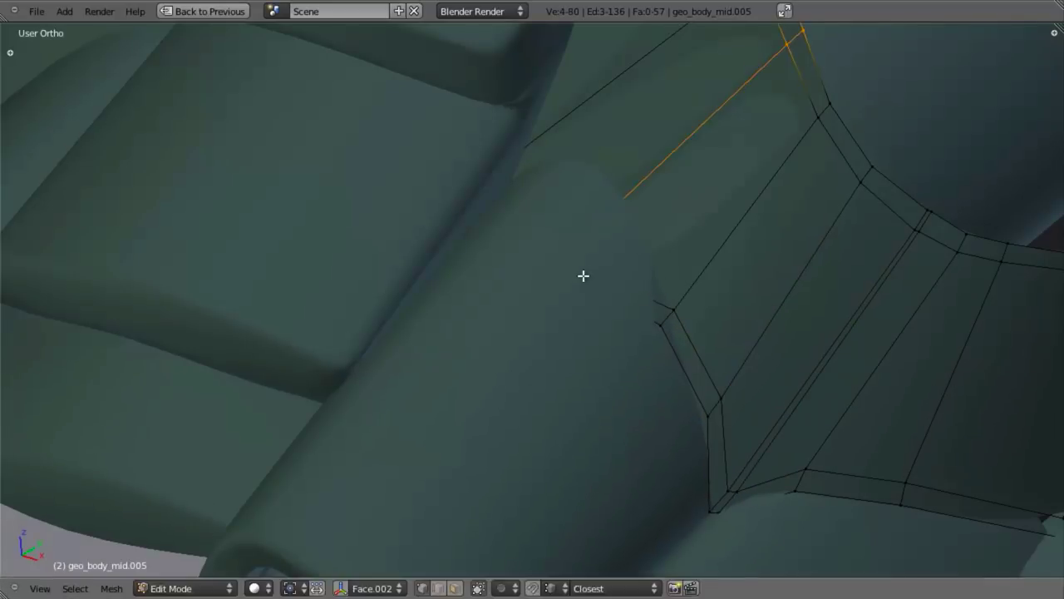
click(582, 251)
shift+middle_drag(784, 313, 795, 484)
key(alt+s)
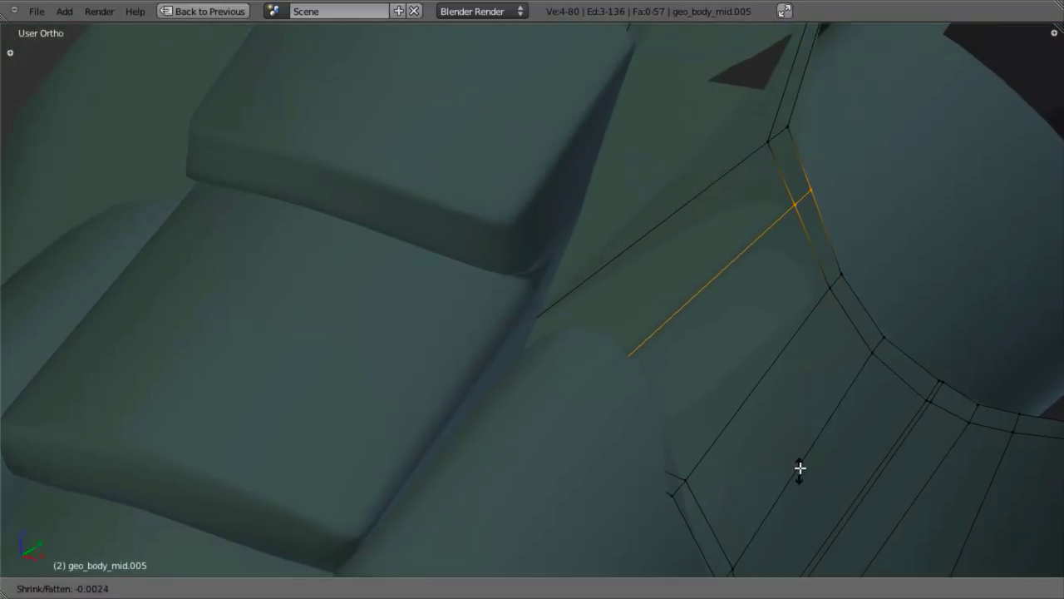
click(791, 512)
key(s)
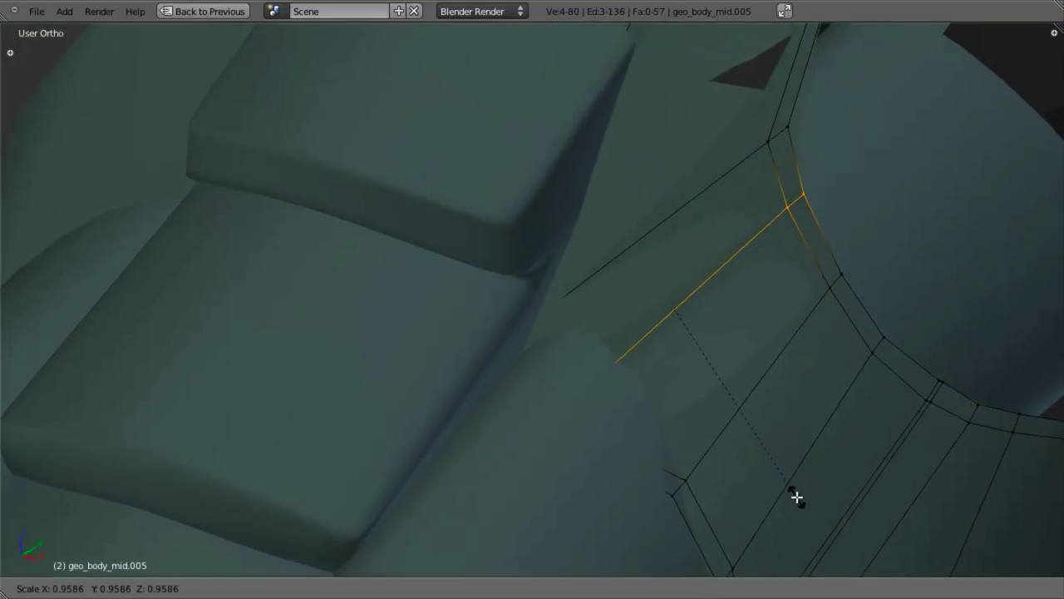
click(798, 502)
Select the neighbouring crosswise edge loop below the new one and scale it
key(a)
alt+right_click(768, 369)
key(s)
click(831, 482)
key(a)
Select the hidden lower vertex pair of the loop below the upper bend and move it out above the pipe surface
key(z)
shift+right_click(543, 428)
key(z)
mouse_move(629, 499)
middle_down()
mouse_move(537, 383)
mouse_move(632, 425)
middle_up()
key(z)
key(g)
click(628, 405)
key(z)
key(g)
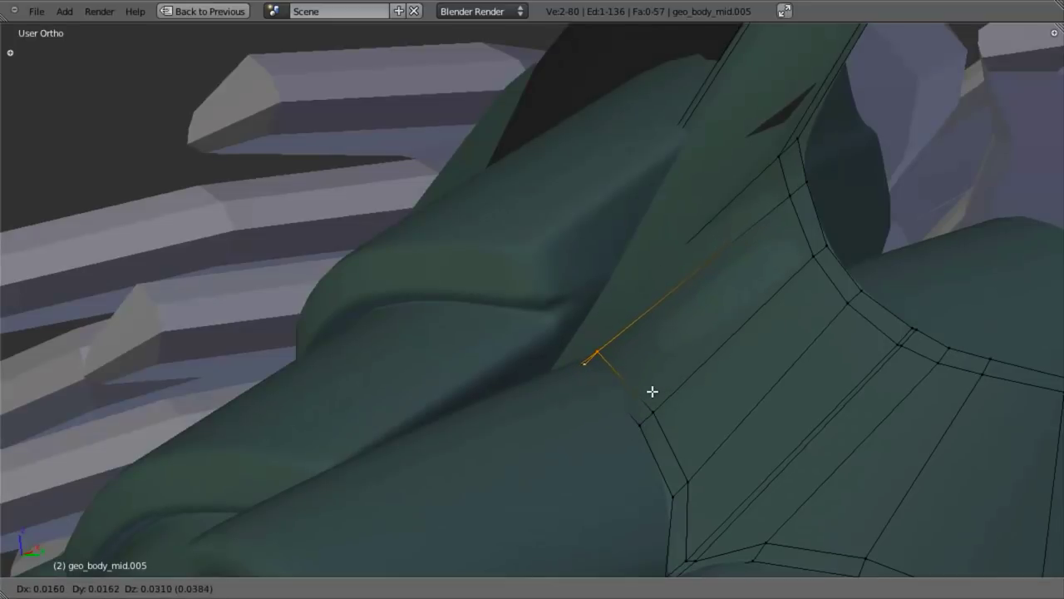
click(660, 384)
Select the hidden lower vertex pair at the upper bend and move it out to the gap between the panels
key(z)
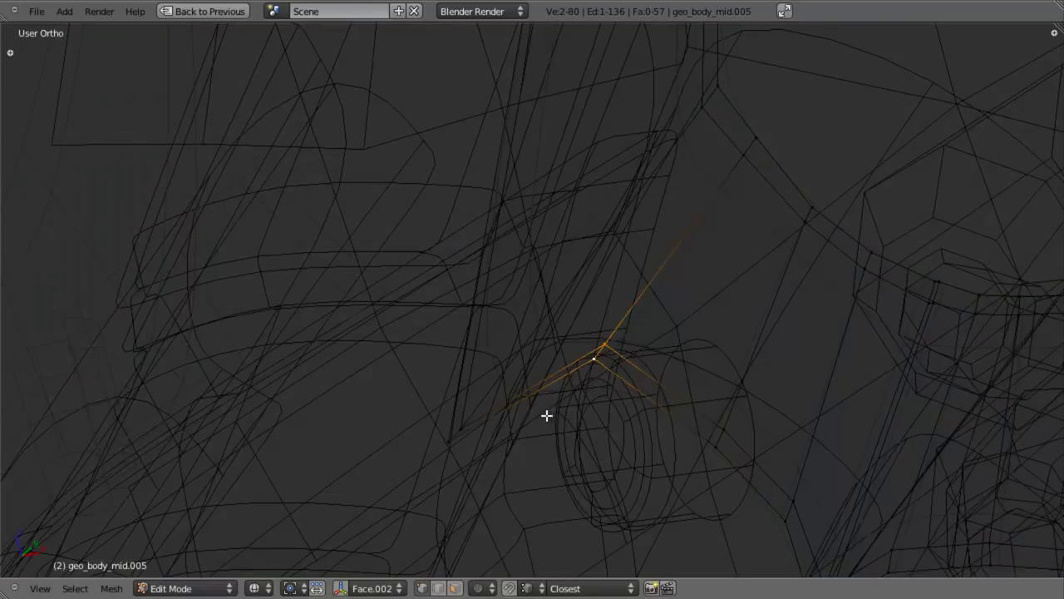
right_click(457, 428)
shift+right_click(444, 442)
key(z)
middle_drag(596, 461, 538, 409)
key(g)
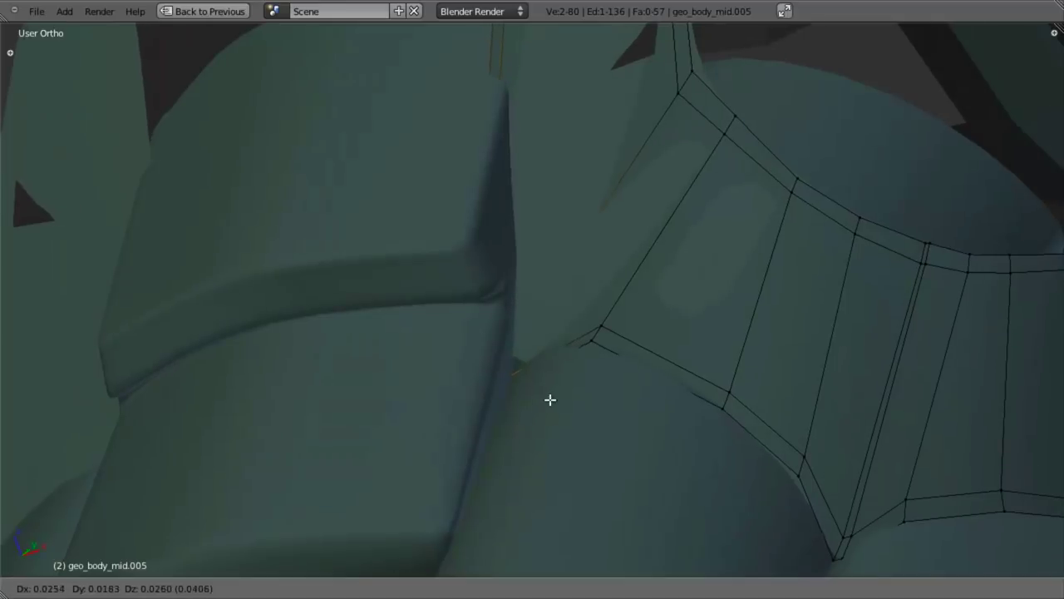
click(596, 375)
middle_drag(596, 375, 811, 298)
key(g)
click(573, 438)
Add an edge loop across the side piece's upper strip and slide it tight against the crosswise edge at the bend
scroll(504, 431, down, 5)
scroll(618, 483, up, 4)
scroll(717, 411, up, 3)
key(z)
key(z)
key(ctrl+r)
click(860, 290)
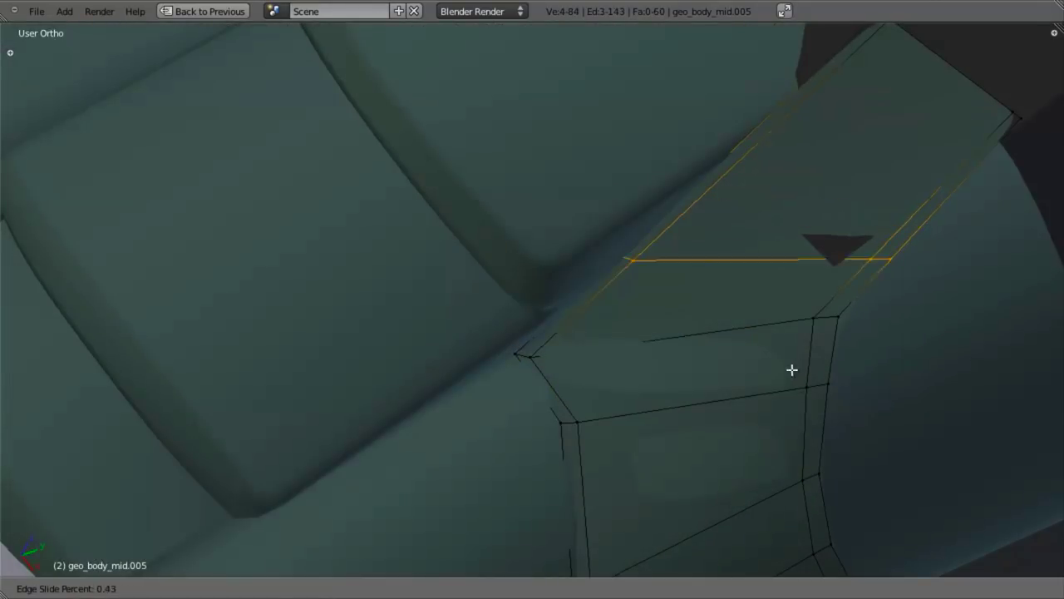
click(700, 427)
middle_drag(699, 426, 685, 393)
Select the inner front-border vertex just below the side piece's upper bend and reposition it along the pipe
key(a)
right_click(602, 432)
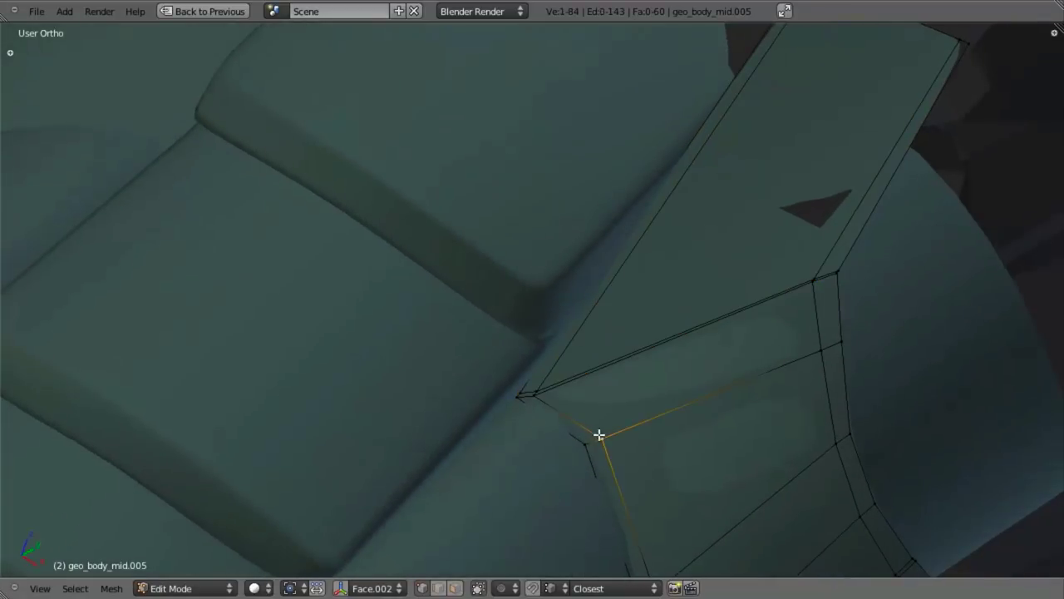
middle_drag(604, 441, 707, 444)
key(g)
click(668, 350)
key(g)
click(660, 468)
Shift the front-border vertices below the upper bend along their edges with Edge Slide
key(a)
scroll(644, 482, down, 4)
key(ctrl+e)
click(695, 446)
click(695, 436)
Box-select the next vertex pair on the front border, edge-slide it and move it to follow the pipe's surface
key(b)
drag(671, 311, 713, 382)
middle_drag(714, 383, 713, 384)
scroll(702, 436, up, 3)
key(ctrl+e)
click(637, 470)
click(632, 445)
middle_drag(614, 483, 612, 350)
key(g)
click(708, 418)
scroll(707, 418, down, 3)
key(a)
key(Tab)
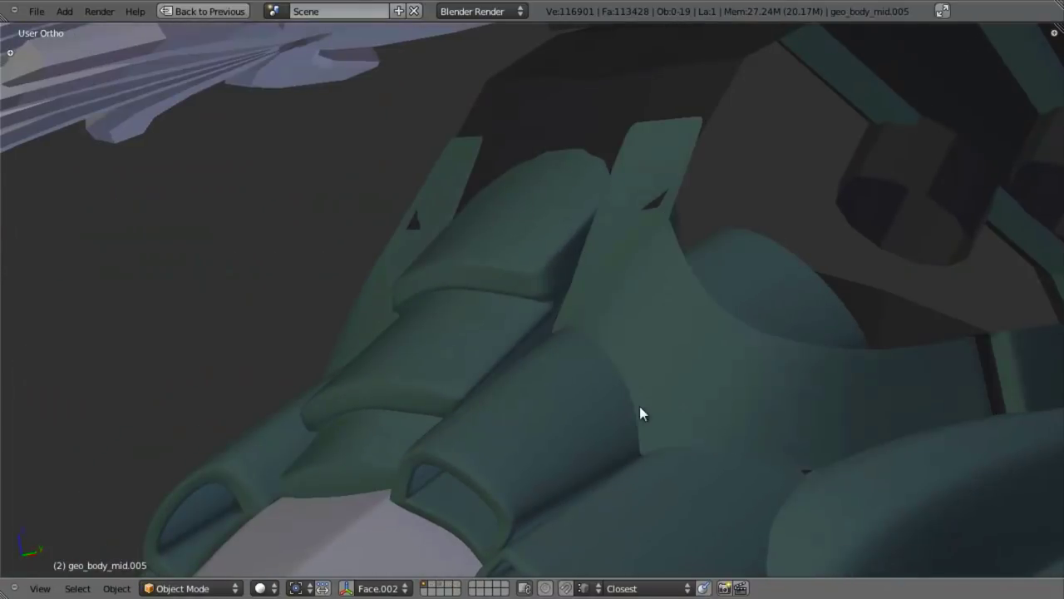
Nudge the front border's vertex pair above the lower front corner slightly to even out the curve around the pipe
key(Tab)
scroll(656, 416, up, 2)
key(a)
key(a)
key(g)
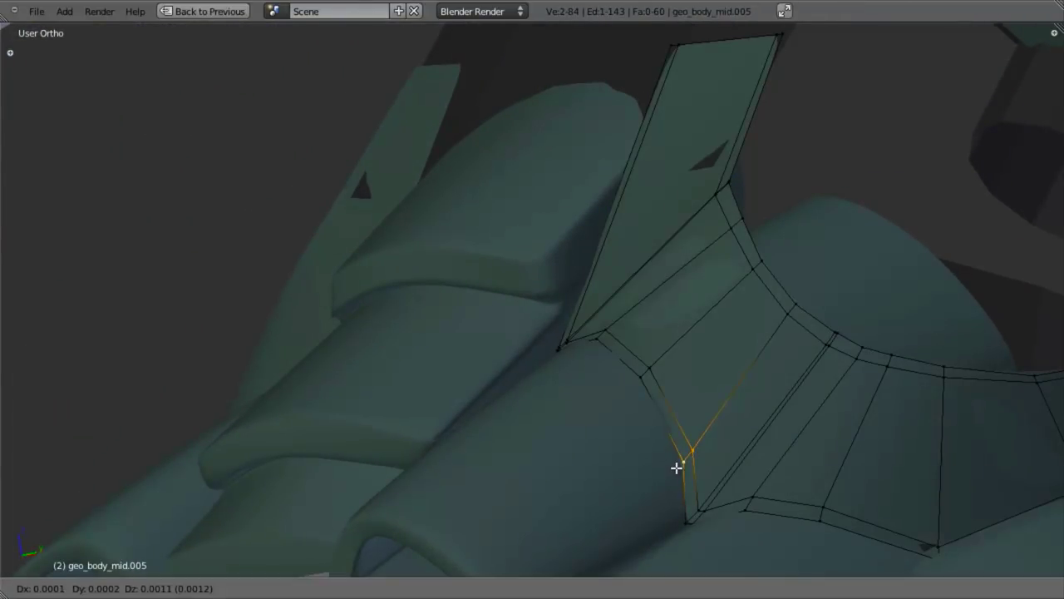
click(675, 465)
key(Tab)
scroll(682, 492, down, 3)
middle_drag(681, 491, 587, 366)
Add a crosswise edge loop in front of the edge at the side piece's lower corner and slide it close to that edge
key(Tab)
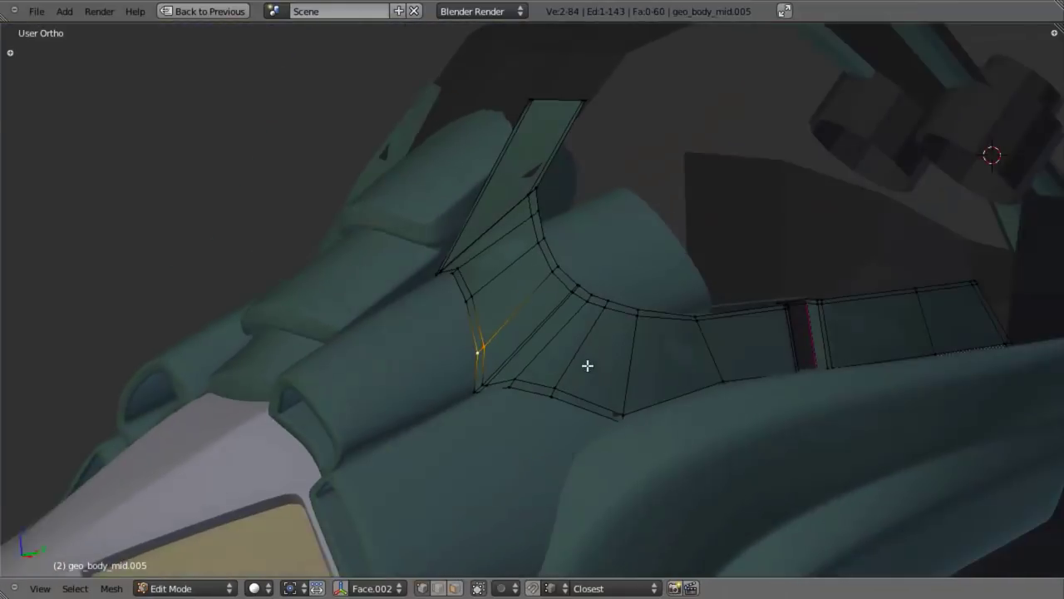
scroll(632, 411, up, 2)
key(a)
key(ctrl+r)
click(653, 461)
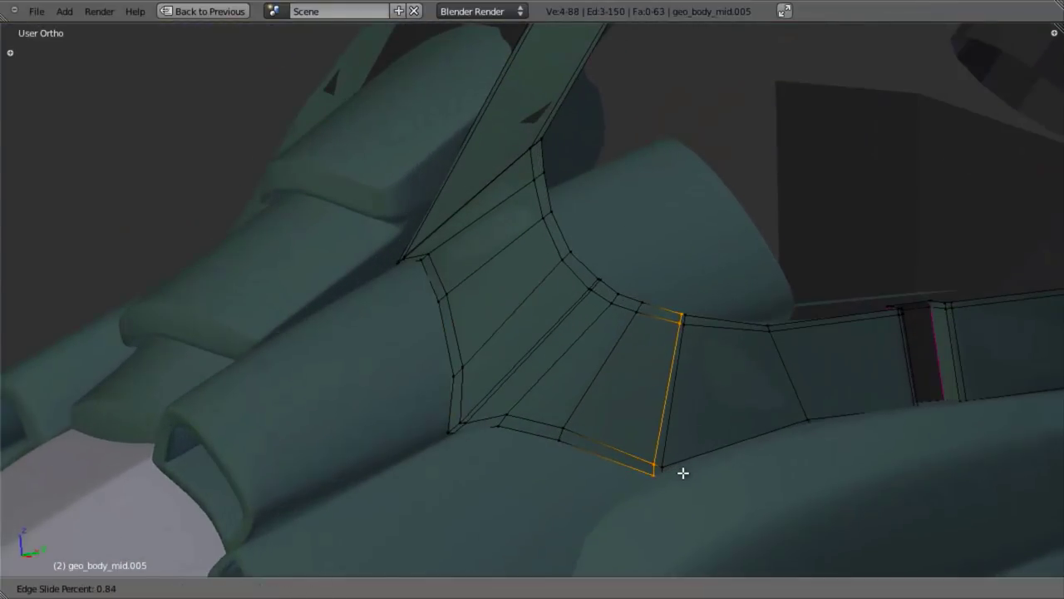
click(683, 473)
Box-select the side piece's lower corner vertices, including the hidden ones, and adjust their position
key(a)
key(z)
key(b)
drag(634, 442, 687, 503)
key(z)
key(g)
click(683, 503)
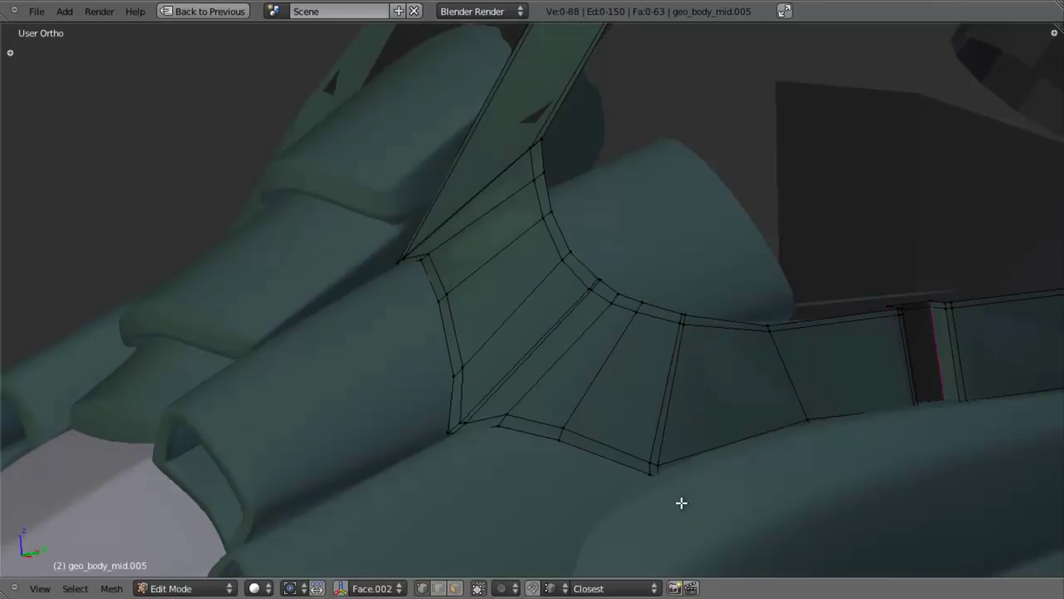
Examine the side piece's shape in object mode and compare it with the reference drawing in the right side view
key(Tab)
scroll(523, 361, down, 4)
middle_drag(523, 361, 429, 404)
scroll(629, 402, up, 4)
key(KP_3)
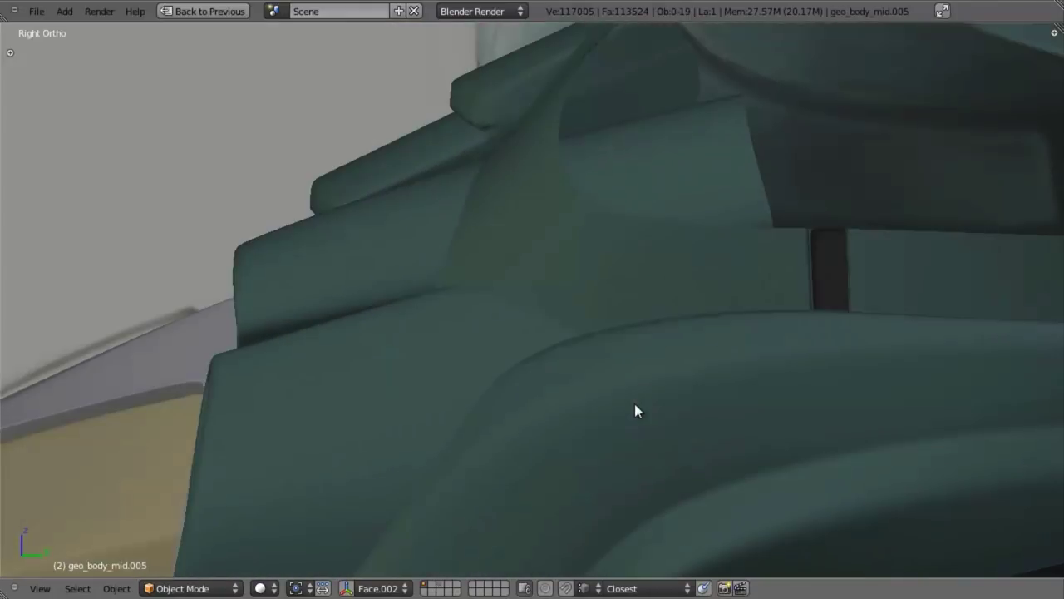
key(z)
shift+middle_drag(650, 357, 442, 537)
key(z)
Select the upper vertex pair of the crosswise edge at the lower corner and edge-slide it towards the rear
key(Tab)
scroll(640, 315, up, 3)
alt+right_click(590, 331)
key(z)
key(b)
key(ctrl+e)
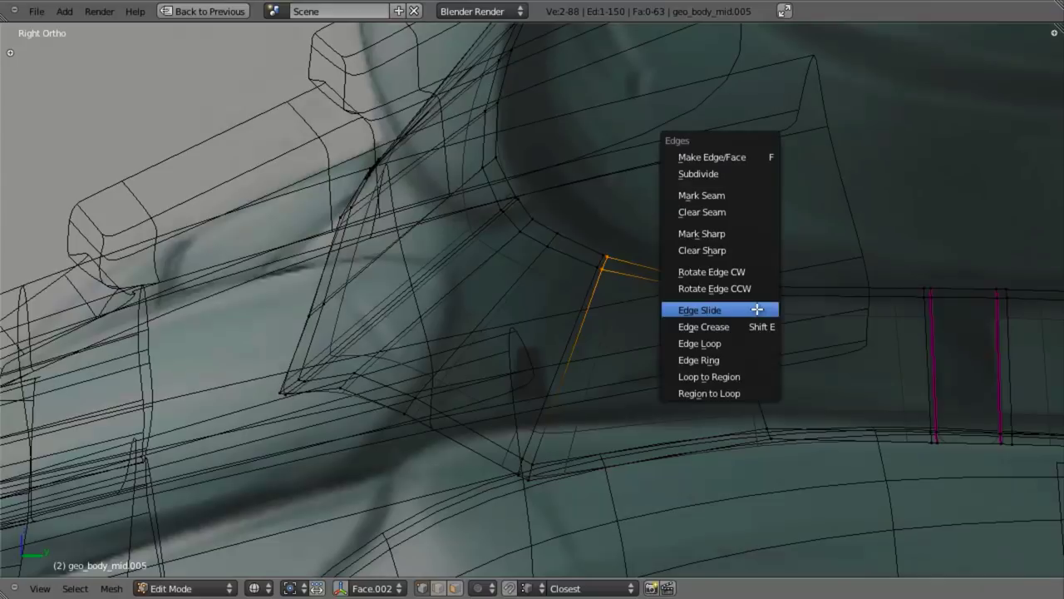
click(757, 309)
click(790, 321)
key(z)
key(Tab)
Move the upper-border vertex pair behind the lower corner to smooth the curve around the tube
mouse_move(686, 344)
middle_down()
mouse_move(625, 340)
mouse_move(718, 406)
mouse_move(503, 380)
middle_up()
key(Tab)
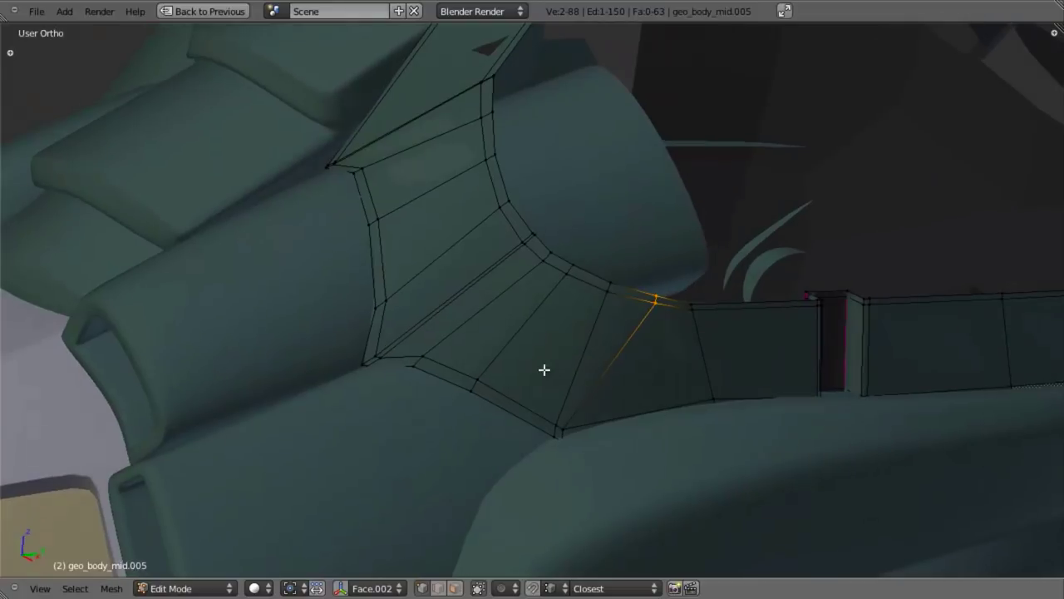
middle_drag(583, 402, 668, 374)
key(g)
click(549, 451)
key(Tab)
scroll(637, 389, down, 4)
key(Tab)
Rotate the selected vertices of the side piece and shift them into line with the curve
scroll(543, 437, up, 1)
key(z)
mouse_move(585, 487)
middle_down()
mouse_move(653, 456)
mouse_move(563, 442)
mouse_move(508, 399)
middle_up()
key(z)
key(r)
click(643, 487)
key(g)
click(636, 485)
Select the inner top corner vertex pair of the upper strip and move it along the X axis
key(a)
shift+middle_drag(363, 188, 508, 217)
key(KP_3)
right_click(442, 138)
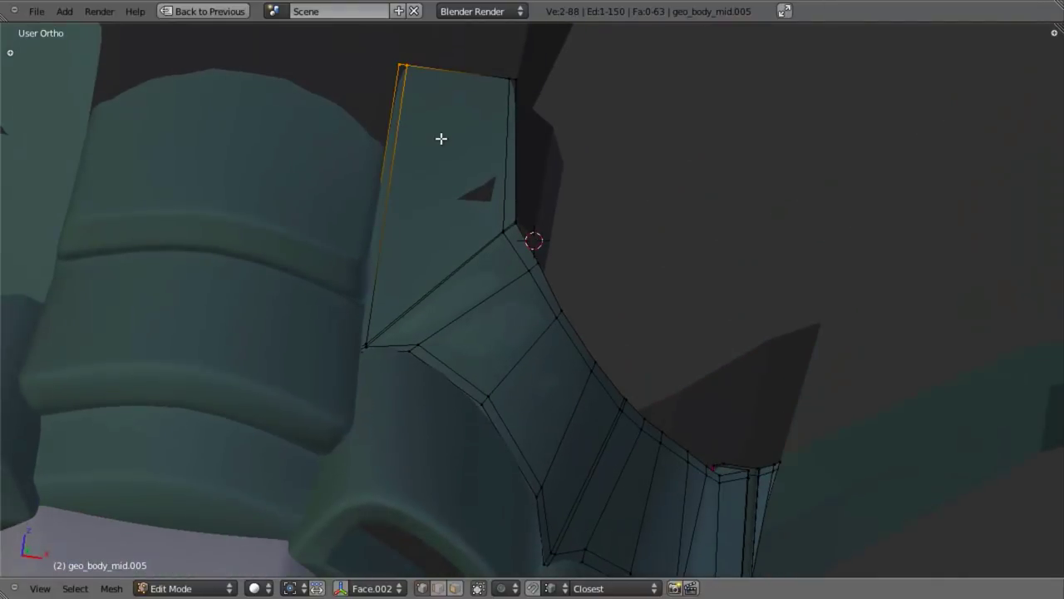
key(g)
key(x)
click(445, 143)
Box-select the vertices at the upper strip's lower inner corner, where the crosswise edges converge, and move them
middle_drag(457, 183, 414, 241)
key(a)
key(b)
drag(327, 334, 370, 378)
key(g)
click(372, 375)
Select the outer vertex pair of the crosswise edge at the upper bend and edge-slide it up the strip
middle_drag(395, 357, 481, 289)
key(a)
alt+right_click(481, 259)
key(z)
key(b)
middle_drag(302, 287, 453, 354)
key(z)
key(ctrl+e)
click(502, 254)
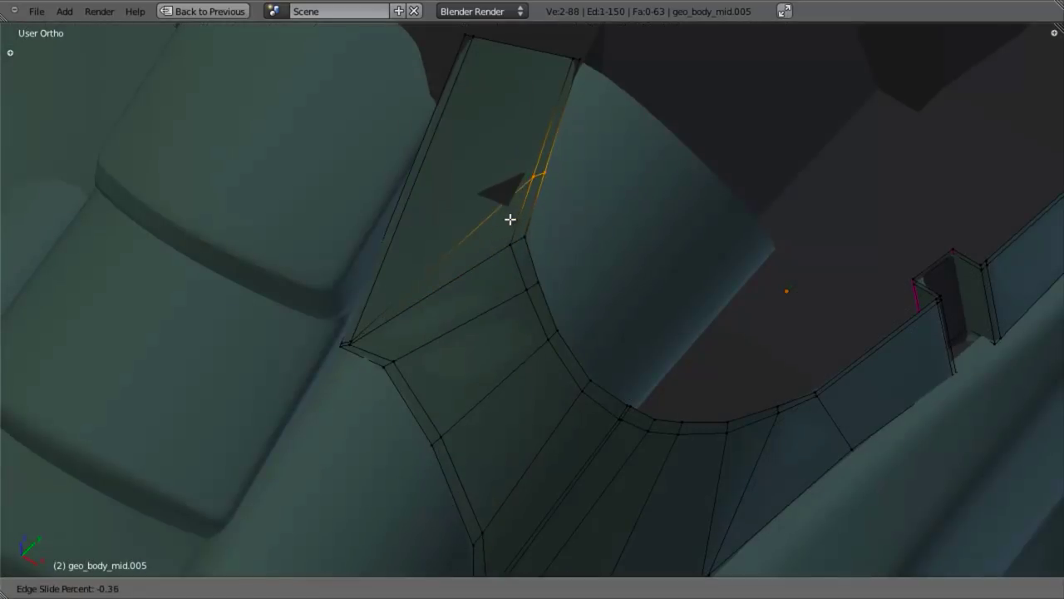
click(512, 202)
Reposition the outer vertex pair partway up the strip in the right side view
key(KP_3)
shift+middle_drag(594, 284, 510, 502)
key(g)
click(587, 304)
Box-select the strip's outer top corner vertices and move them forward, close to the inner top corner
key(a)
key(b)
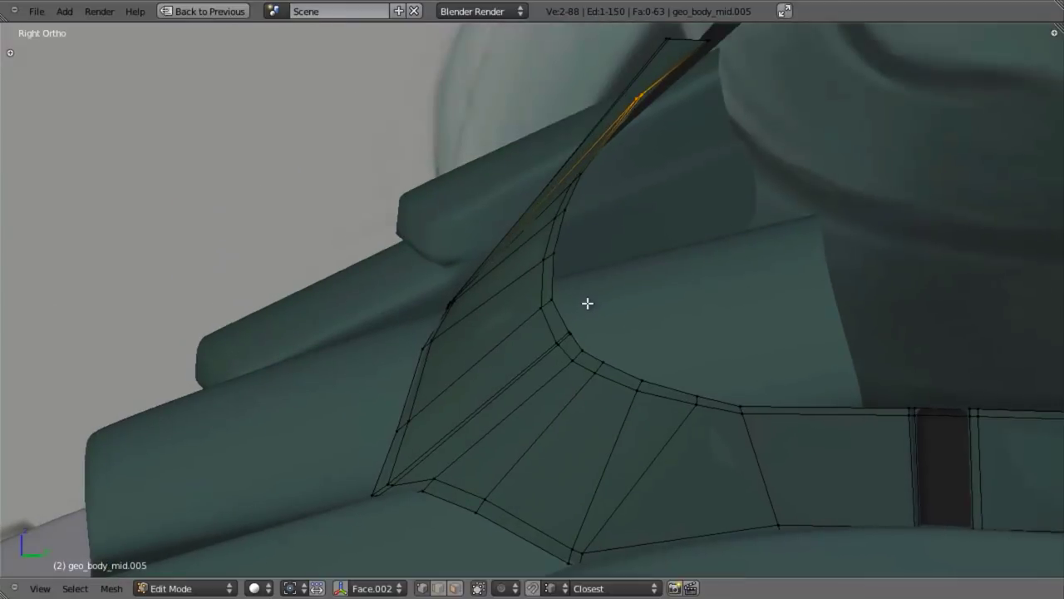
drag(685, 23, 715, 48)
key(g)
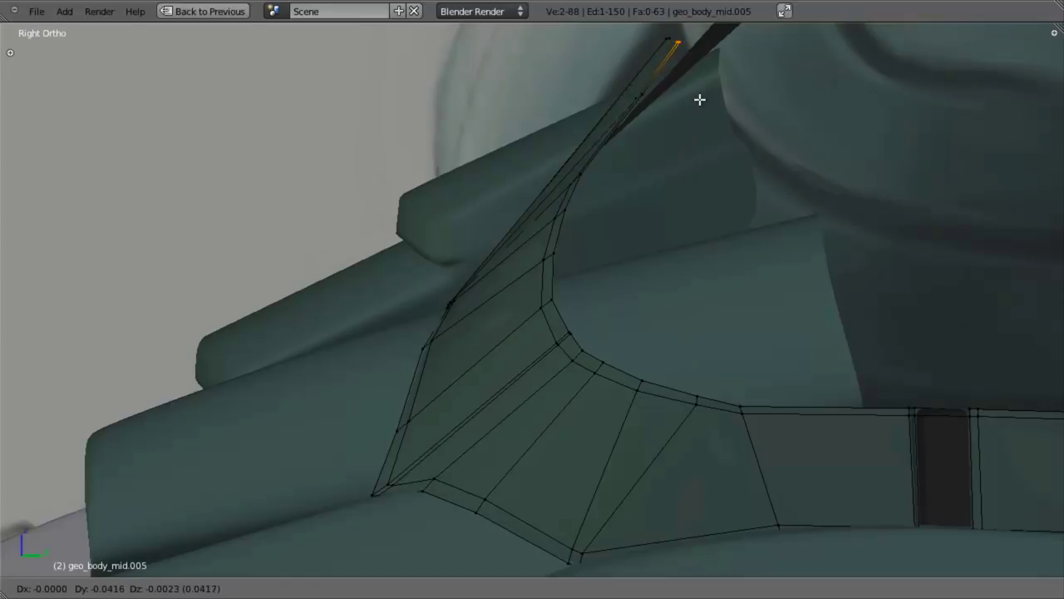
click(700, 100)
Box-select the vertex pair just below the strip's outer top corner and adjust its position to smooth the outer edge
key(Tab)
middle_drag(632, 271, 598, 175)
key(Tab)
scroll(588, 277, up, 2)
key(a)
key(b)
drag(596, 146, 684, 208)
key(g)
click(643, 204)
Compare the upper strip's outline with the reference drawing in the front view
middle_drag(643, 204, 641, 357)
key(KP_1)
key(z)
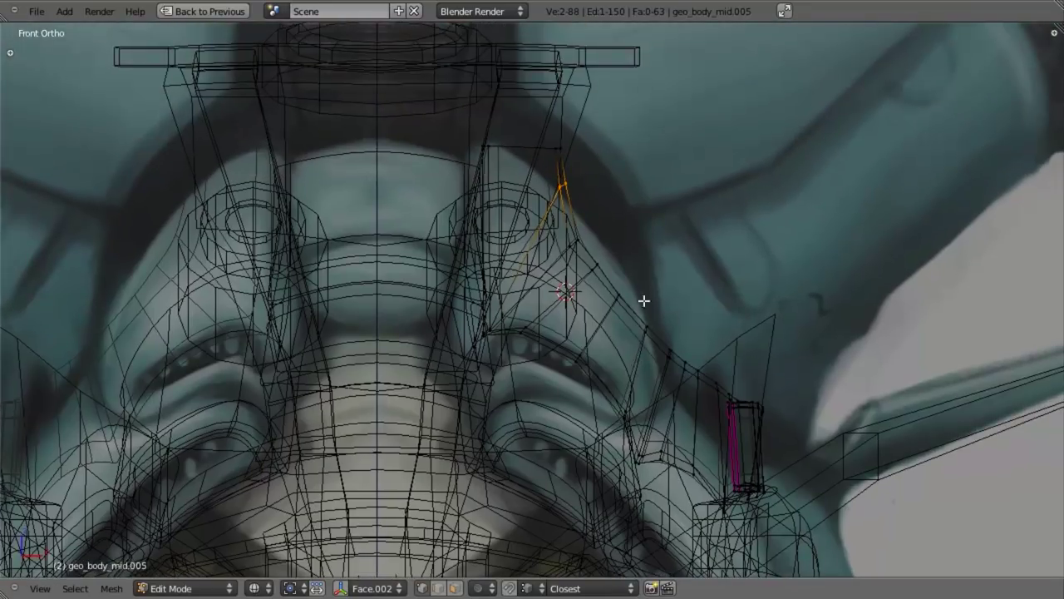
scroll(643, 311, down, 4)
key(z)
scroll(597, 284, up, 4)
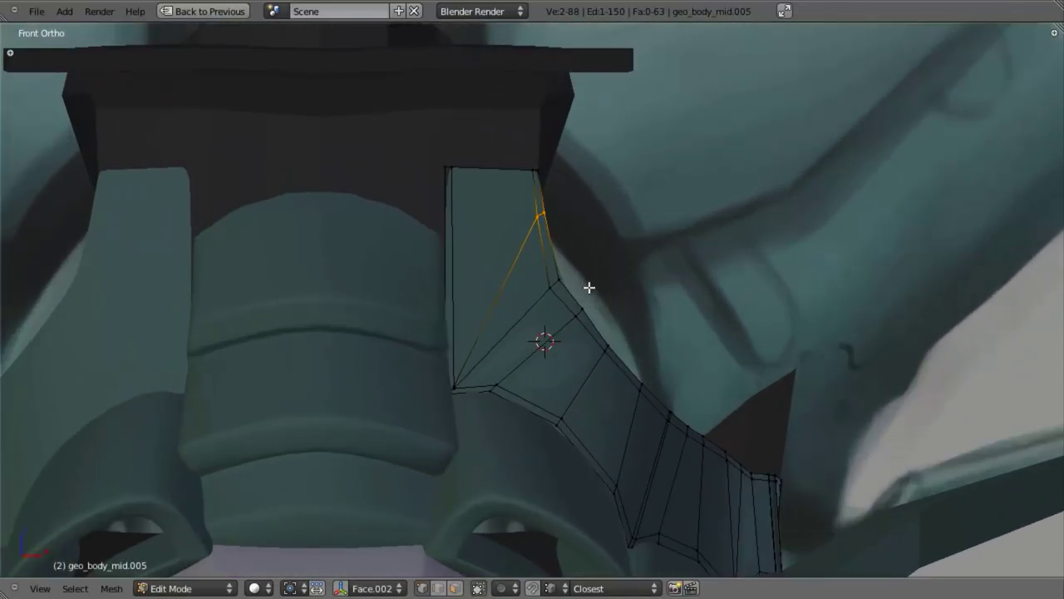
middle_drag(594, 285, 483, 320)
key(ctrl+r)
click(548, 176)
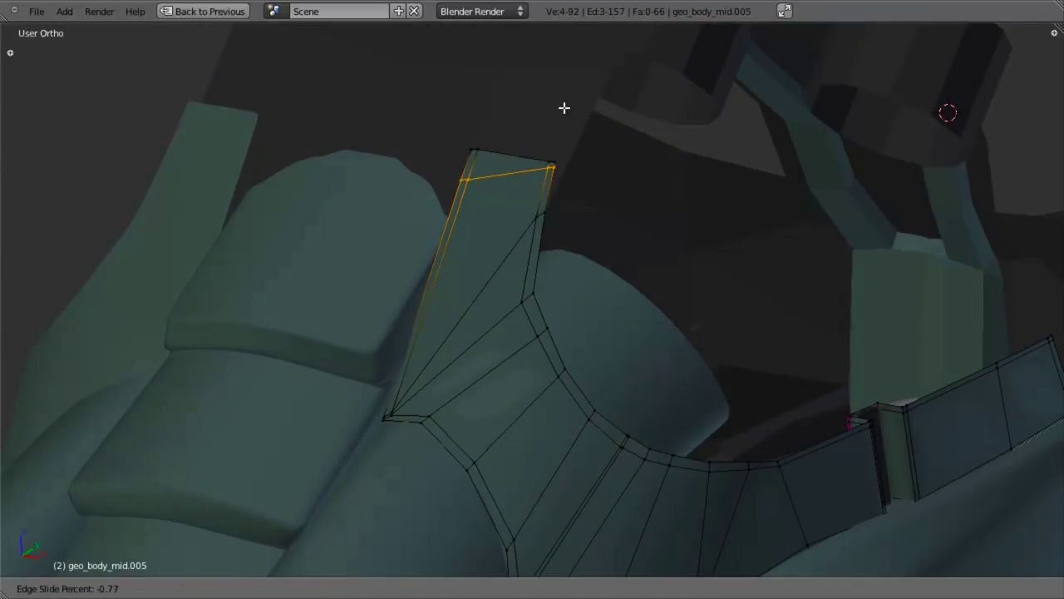
right_click(561, 115)
key(ctrl+z)
Extrude the strip's top edge by a short amount and position the new edge in the right side view
key(a)
alt+right_click(525, 160)
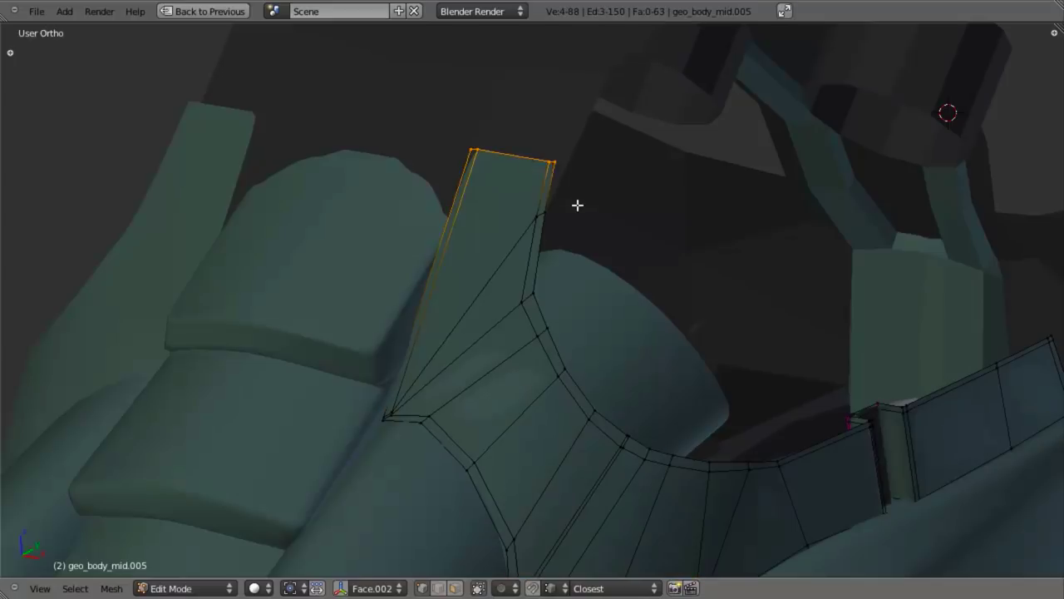
key(e)
click(580, 200)
key(KP_3)
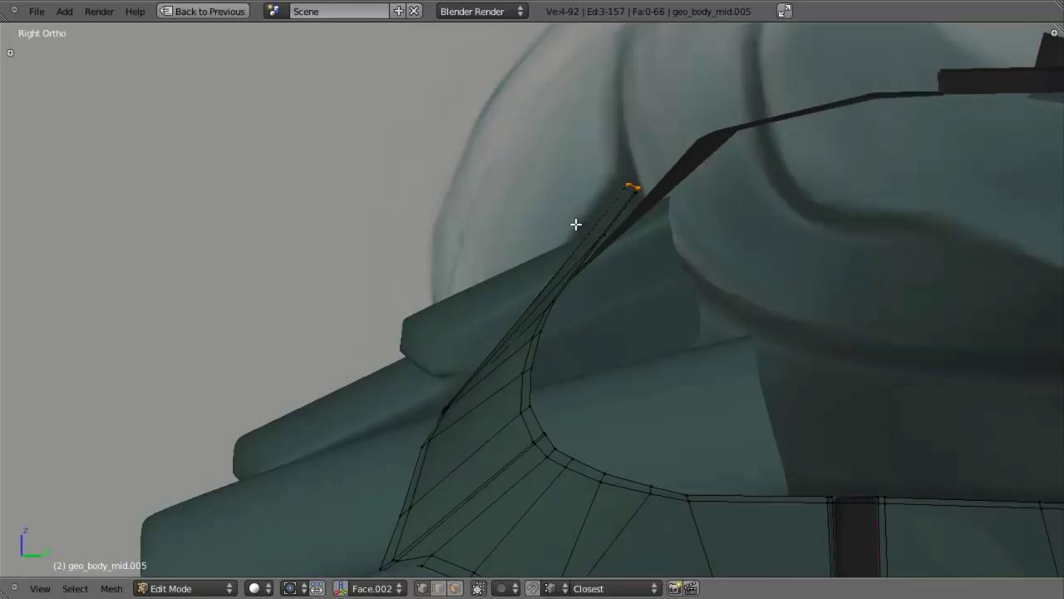
key(g)
click(604, 225)
Select the side piece's front and lower border edge loop and extrude it in place
scroll(532, 292, down, 2)
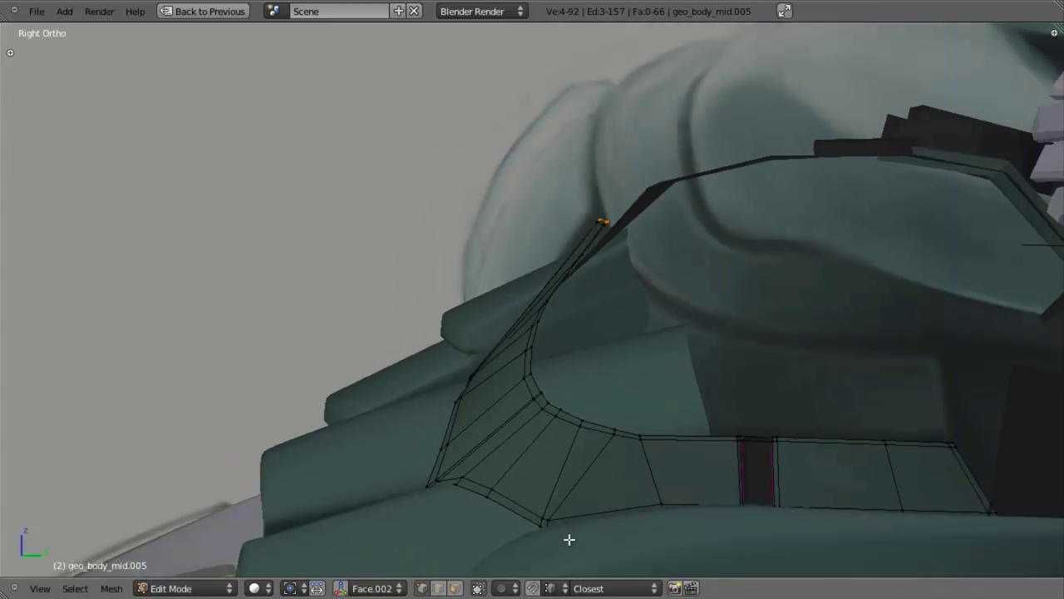
alt+right_click(527, 518)
key(z)
shift+middle_drag(636, 479, 634, 385)
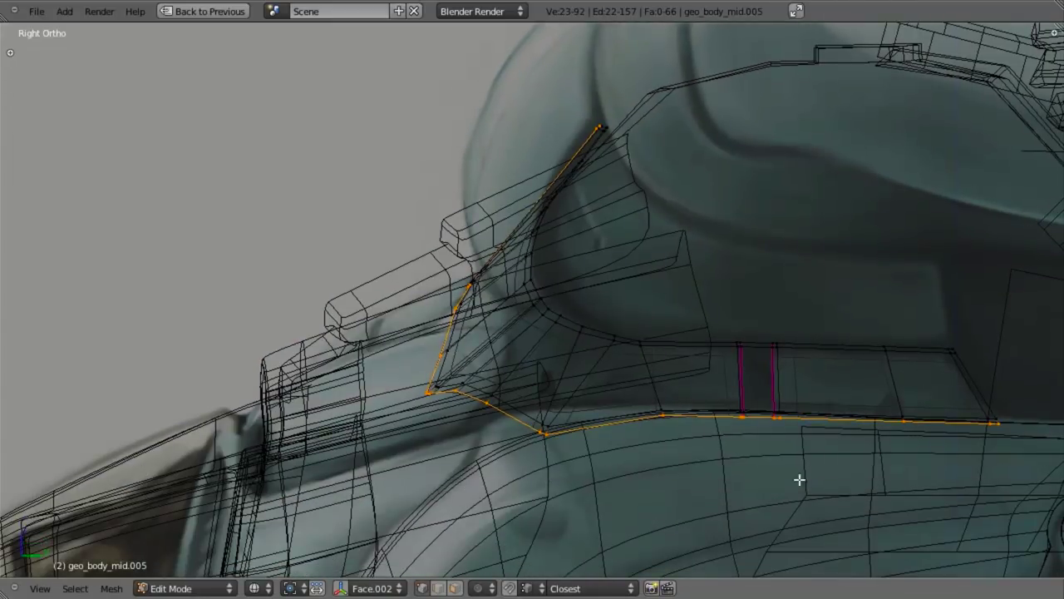
key(e)
right_click(836, 490)
Offset the extruded border along its normals with Shrink/Fatten and check the resulting shape in object mode
key(alt+s)
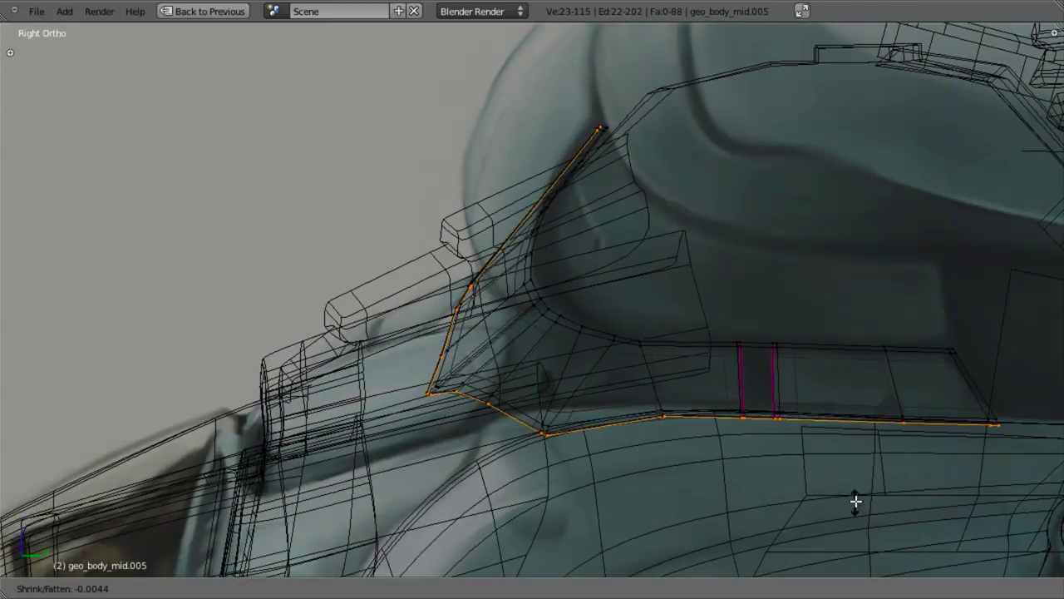
click(857, 473)
key(z)
mouse_move(748, 370)
middle_down()
mouse_move(724, 354)
mouse_move(625, 380)
mouse_move(692, 409)
middle_up()
key(Tab)
scroll(624, 382, down, 3)
scroll(596, 400, up, 6)
key(Tab)
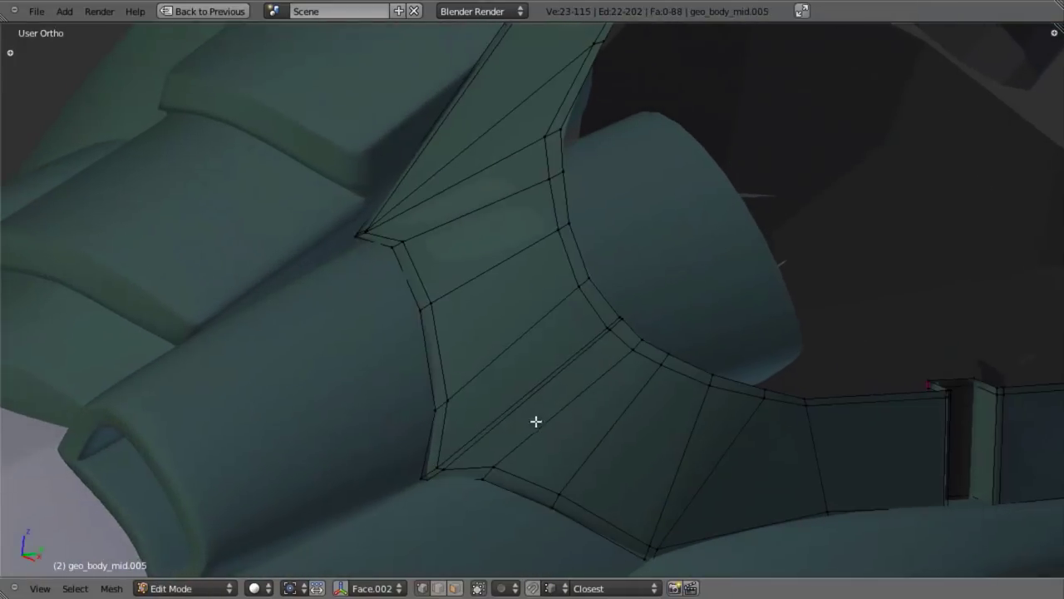
Slide the two crowded cross edges apart along the side piece's inner curve with Edge Slide
middle_drag(535, 427, 549, 416)
right_click(606, 313)
key(ctrl+e)
click(594, 358)
click(591, 345)
right_click(622, 309)
key(ctrl+e)
click(630, 350)
click(636, 356)
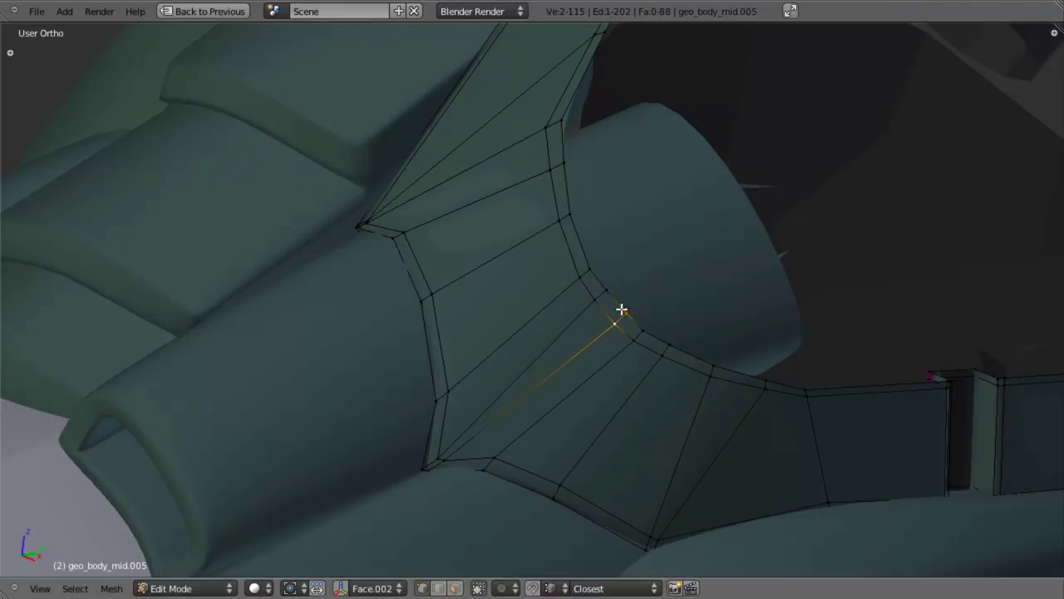
Move the selected short edge of the inner curve and check the piece's shape in object mode
key(g)
click(588, 304)
key(a)
key(Tab)
scroll(608, 431, down, 3)
middle_drag(607, 430, 523, 428)
key(KP_3)
Select the overlapping vertices at the corner between the two pipes and move them slightly in the right side view
key(Tab)
scroll(572, 412, up, 2)
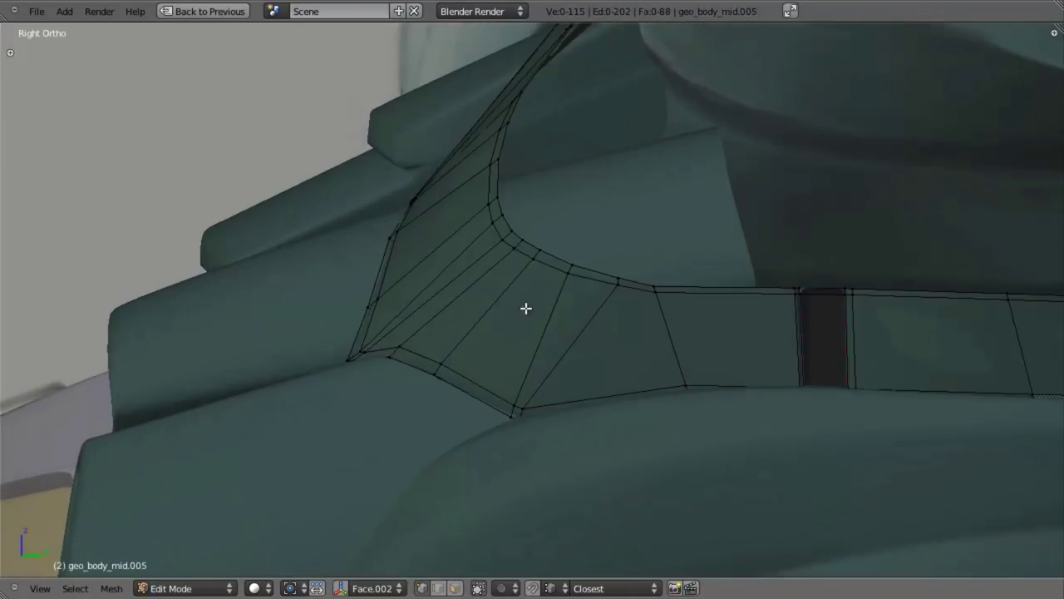
shift+middle_drag(525, 309, 555, 385)
scroll(532, 391, up, 2)
shift+middle_drag(407, 423, 488, 364)
scroll(368, 468, up, 2)
key(z)
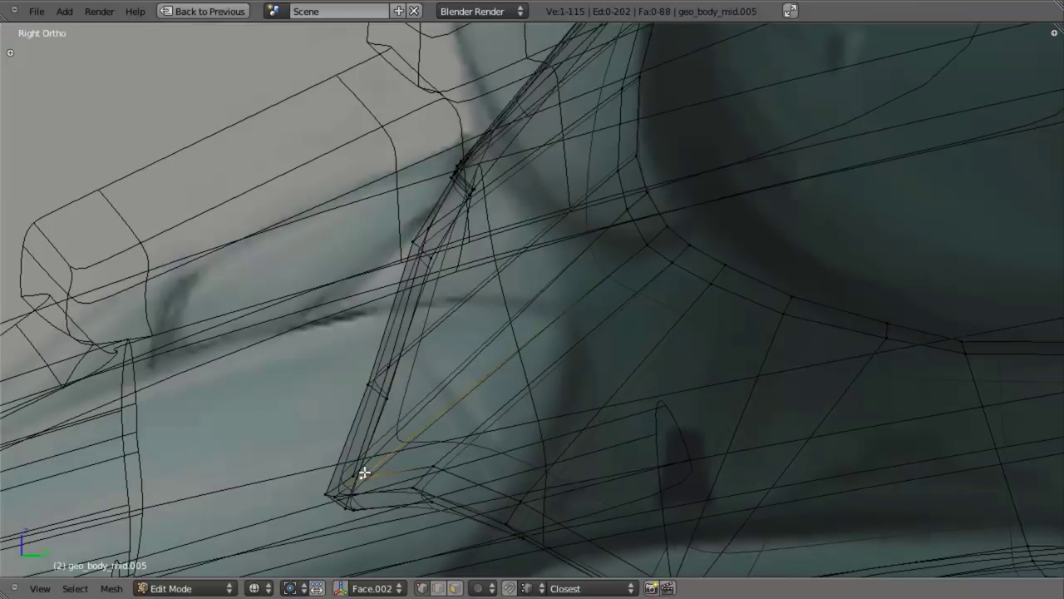
shift+right_click(350, 512)
key(z)
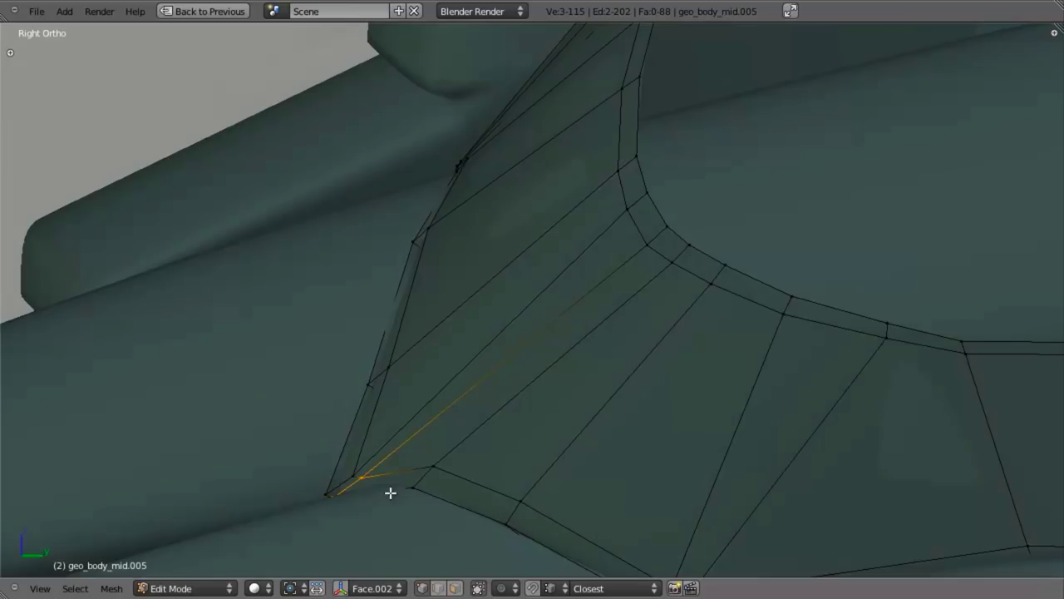
key(g)
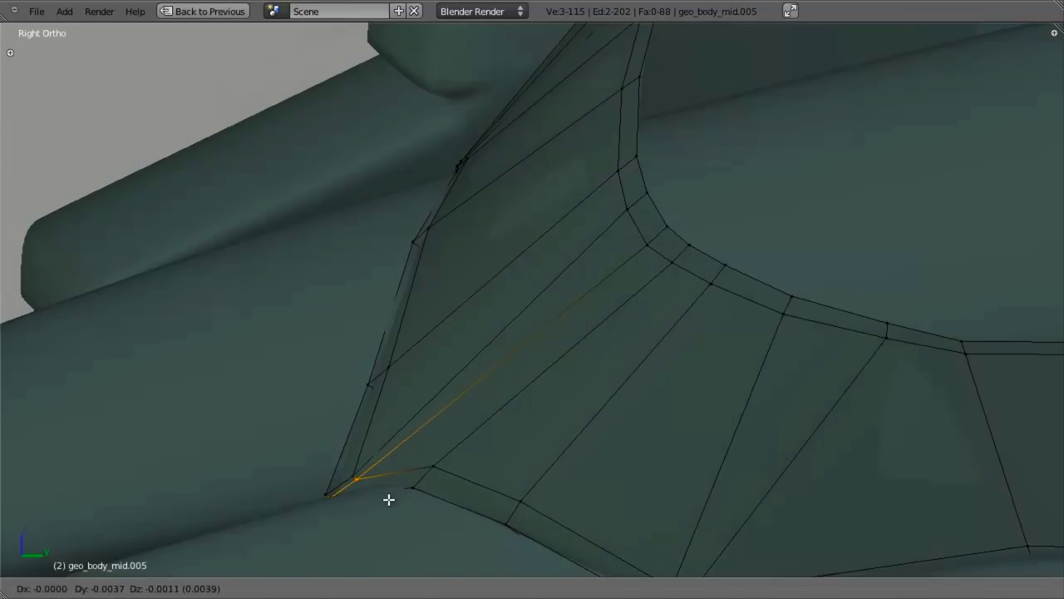
click(391, 500)
key(Tab)
scroll(499, 383, down, 3)
middle_drag(527, 356, 646, 333)
scroll(557, 429, down, 4)
scroll(646, 332, up, 4)
Smooth the neighbouring inner vertex at the corner between the pipes and reposition it beside the border
key(Tab)
middle_drag(570, 347, 607, 394)
scroll(608, 394, up, 2)
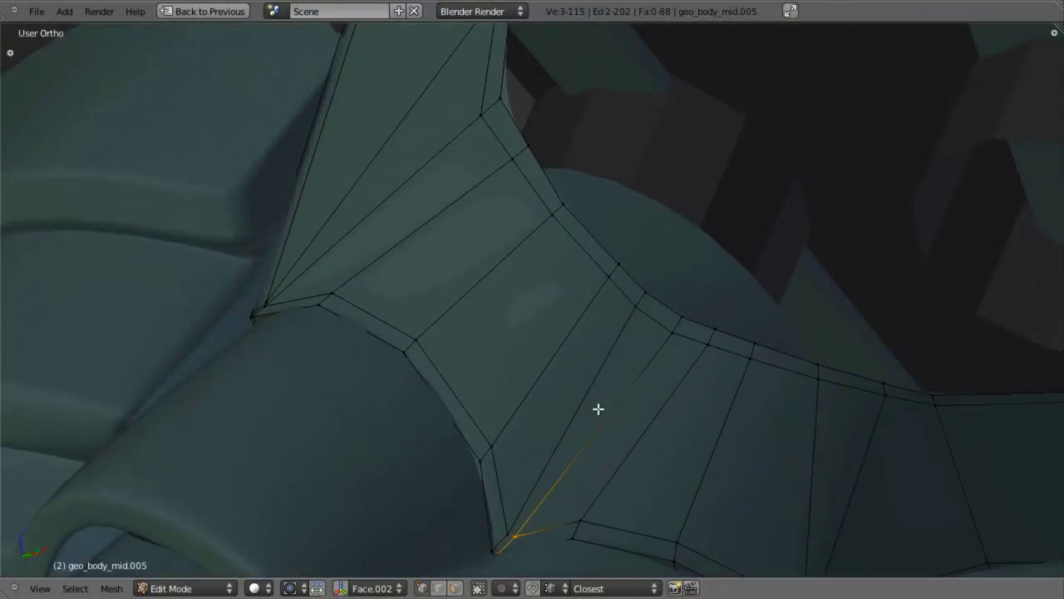
key(a)
right_click(507, 536)
key(w)
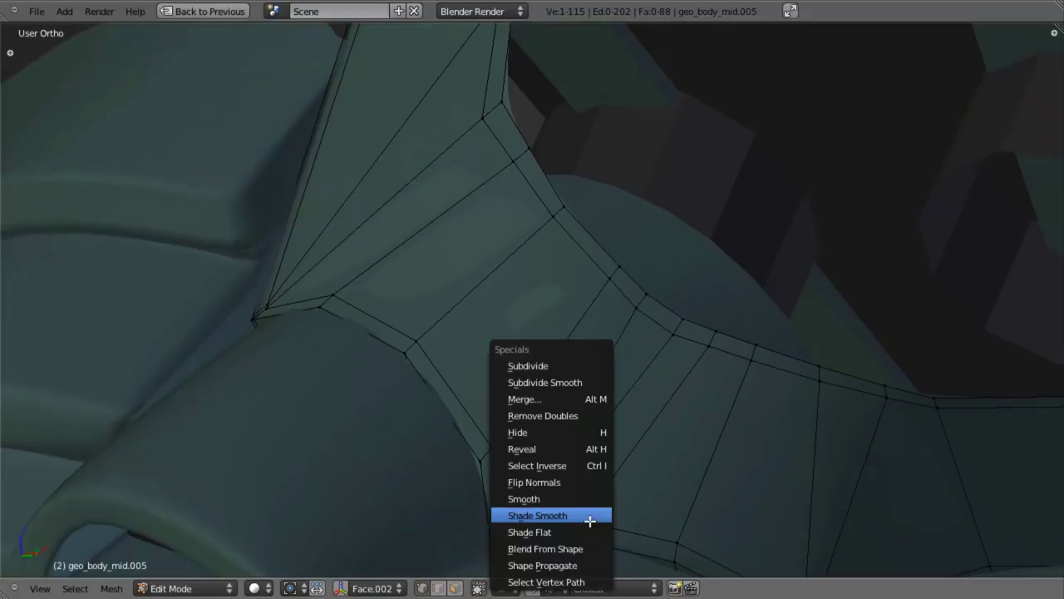
click(591, 498)
middle_drag(586, 443, 463, 527)
key(g)
click(530, 502)
key(g)
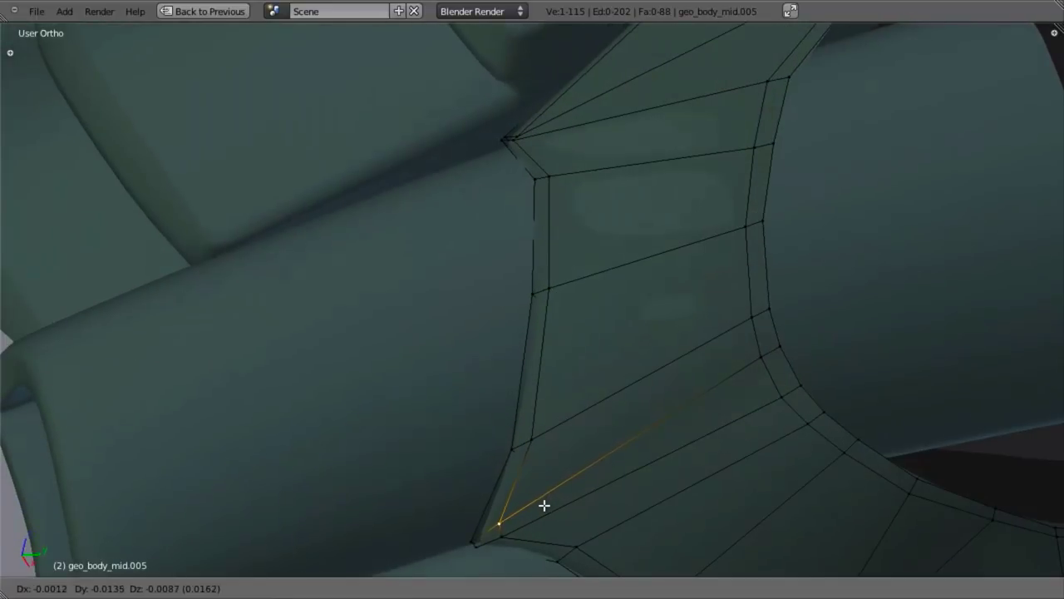
click(544, 504)
Slide a short edge along the side piece's upper inner curve and inspect the surface in object mode
middle_drag(579, 499, 671, 339)
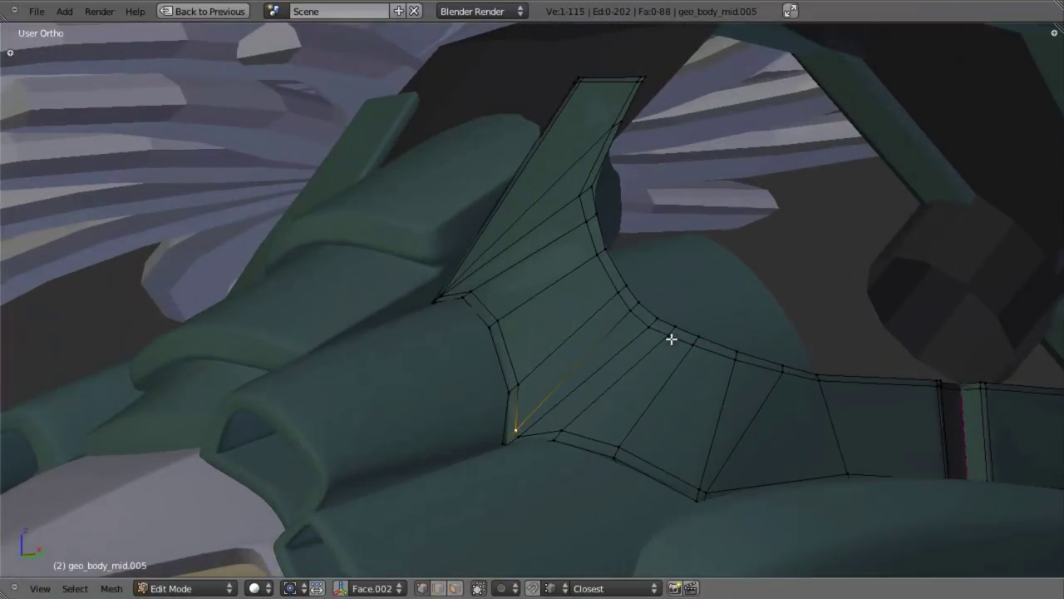
key(s)
click(666, 382)
key(a)
key(g)
key(g)
click(647, 331)
right_click(650, 313)
key(Tab)
middle_drag(603, 349, 690, 449)
key(Tab)
middle_drag(513, 457, 574, 380)
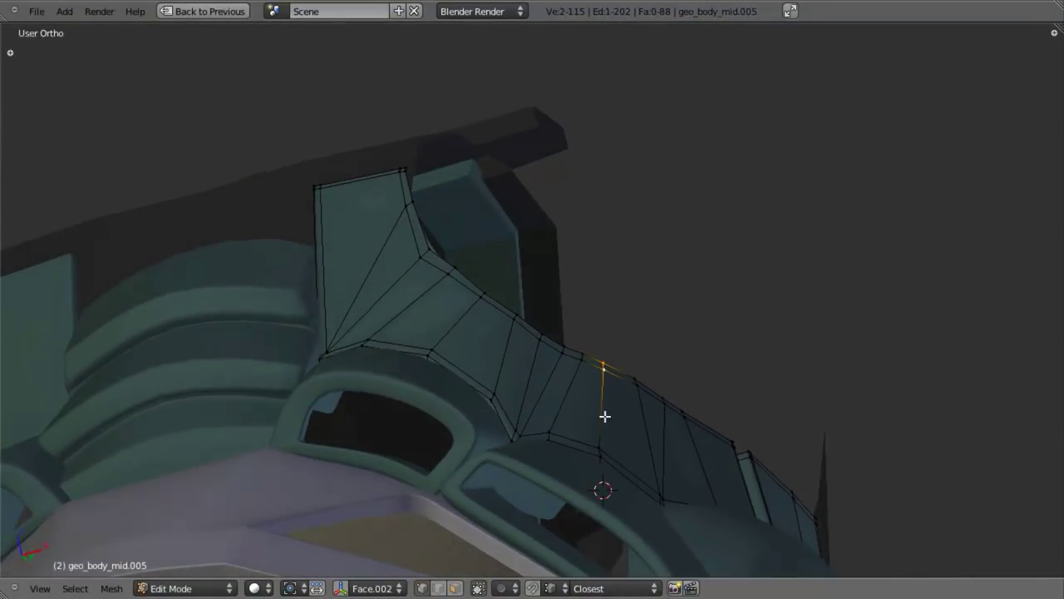
Move the short edges on the middle of the upper border to even out the curve seen from the front
key(g)
click(620, 439)
key(a)
key(g)
click(655, 413)
Reposition the next upper border edge above the corner between the pipes and check the shape in object mode
right_click(584, 344)
key(g)
click(587, 367)
middle_drag(580, 388, 601, 374)
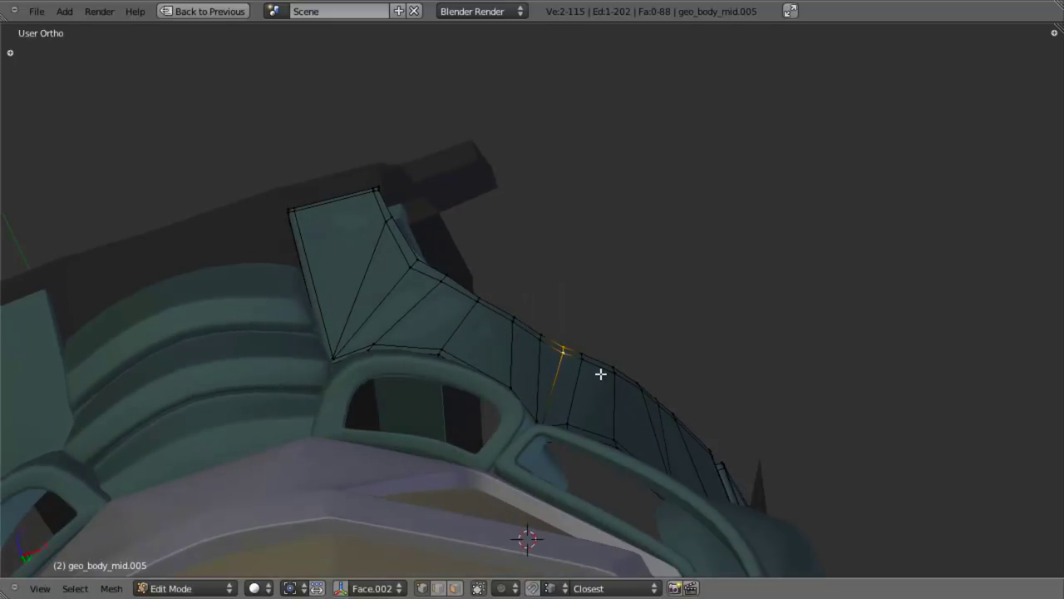
key(g)
click(596, 375)
key(Tab)
scroll(574, 399, down, 4)
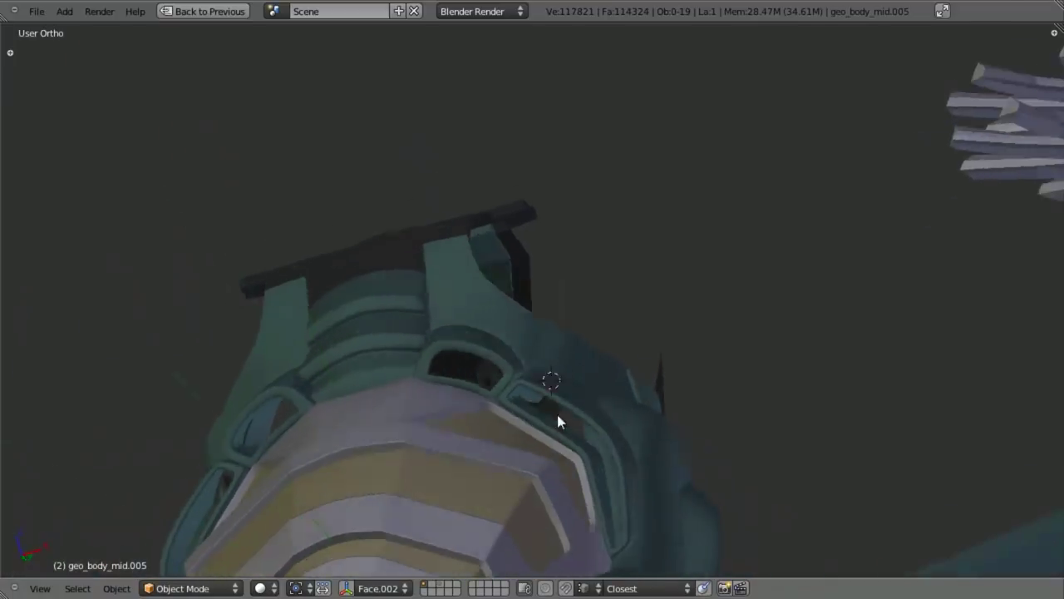
middle_drag(566, 406, 441, 476)
scroll(441, 476, up, 4)
Shift the corner vertices between the pipes about 0.011 along Y in the right side view
key(KP_3)
shift+middle_drag(524, 468, 558, 459)
scroll(566, 449, up, 1)
key(Tab)
scroll(562, 448, up, 3)
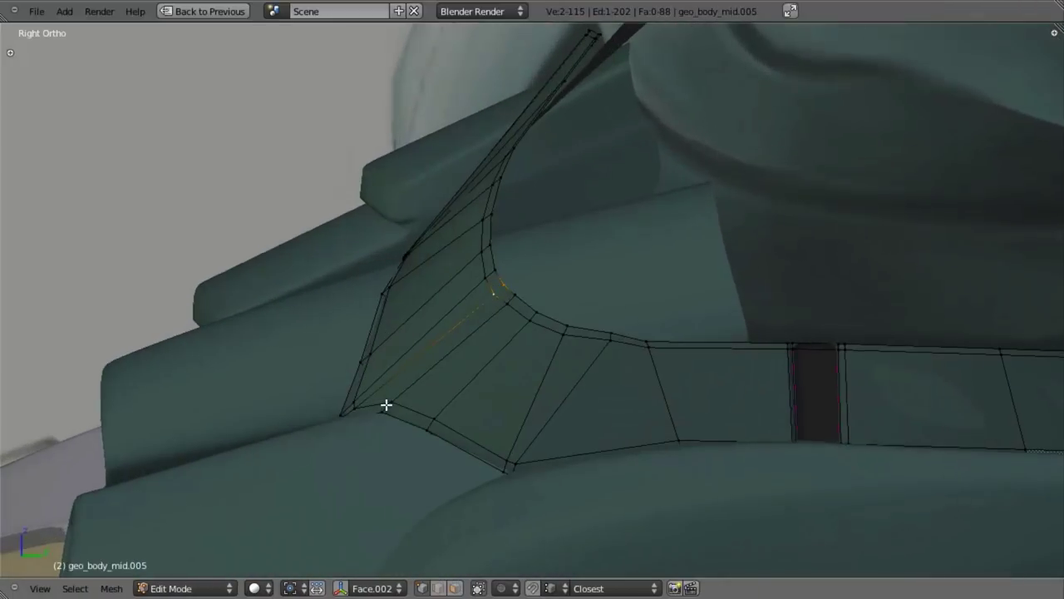
key(g)
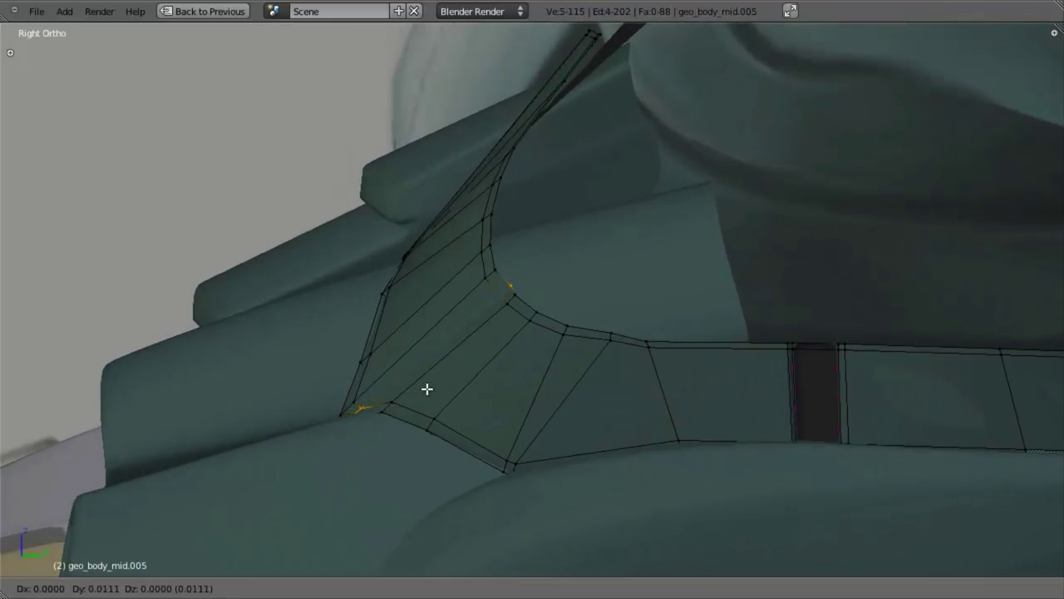
click(428, 389)
Slide and nudge the short upper border edge where the curve runs into the straight strip
key(g)
click(587, 413)
key(g)
key(g)
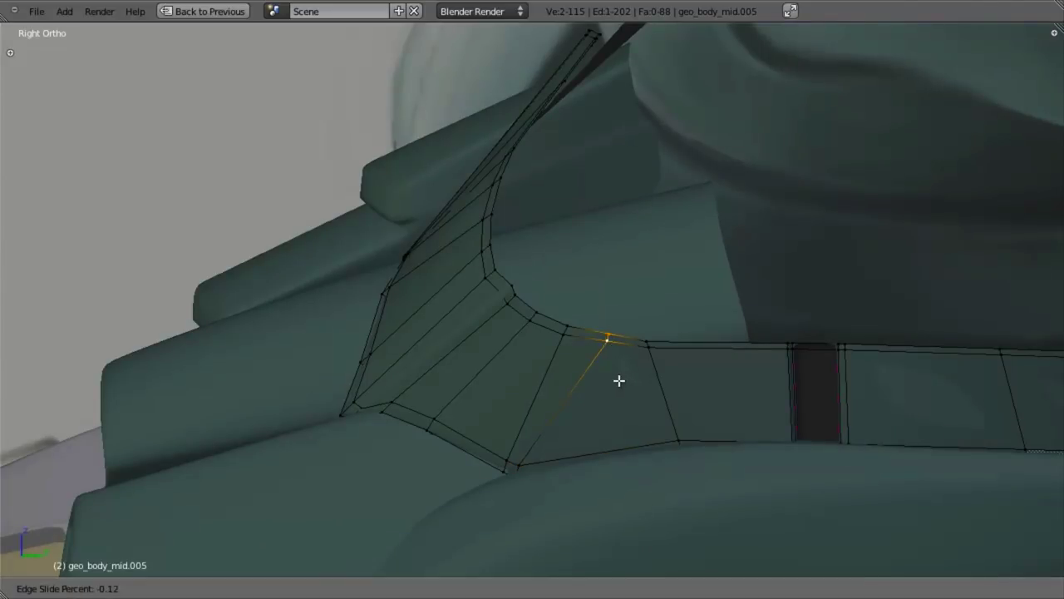
click(595, 375)
key(g)
click(606, 381)
Adjust the short border edge at the rear of the curve from a view behind the side piece
middle_drag(447, 374, 581, 405)
key(g)
click(597, 299)
key(g)
key(Escape)
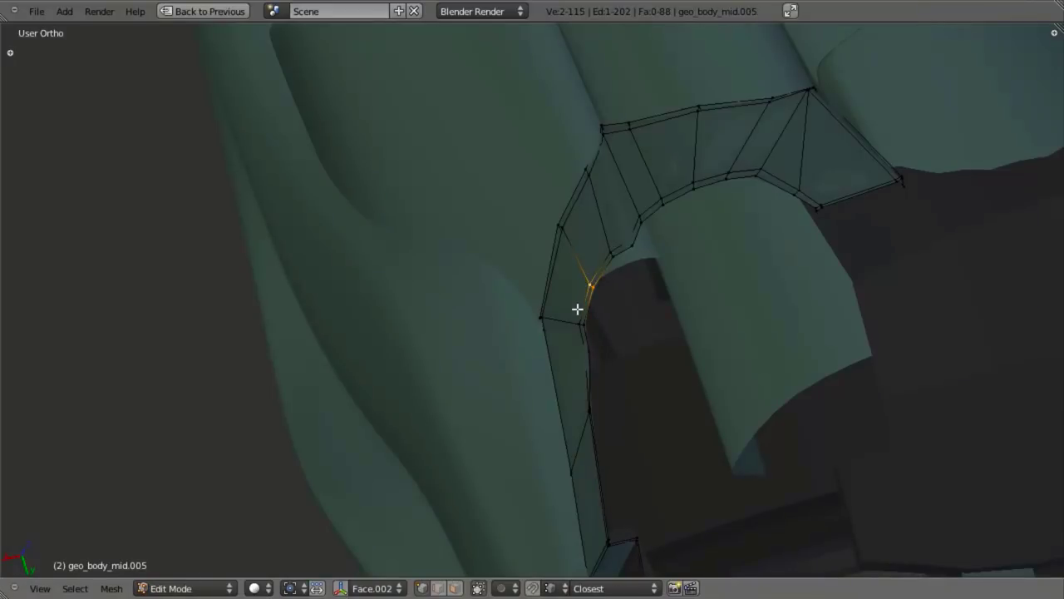
key(g)
click(593, 324)
Box-select vertices along the inner border behind the tube and move them to round out the curve
key(a)
shift+middle_drag(665, 263, 599, 250)
key(b)
drag(594, 228, 634, 284)
key(b)
drag(560, 252, 594, 283)
key(g)
click(588, 281)
key(a)
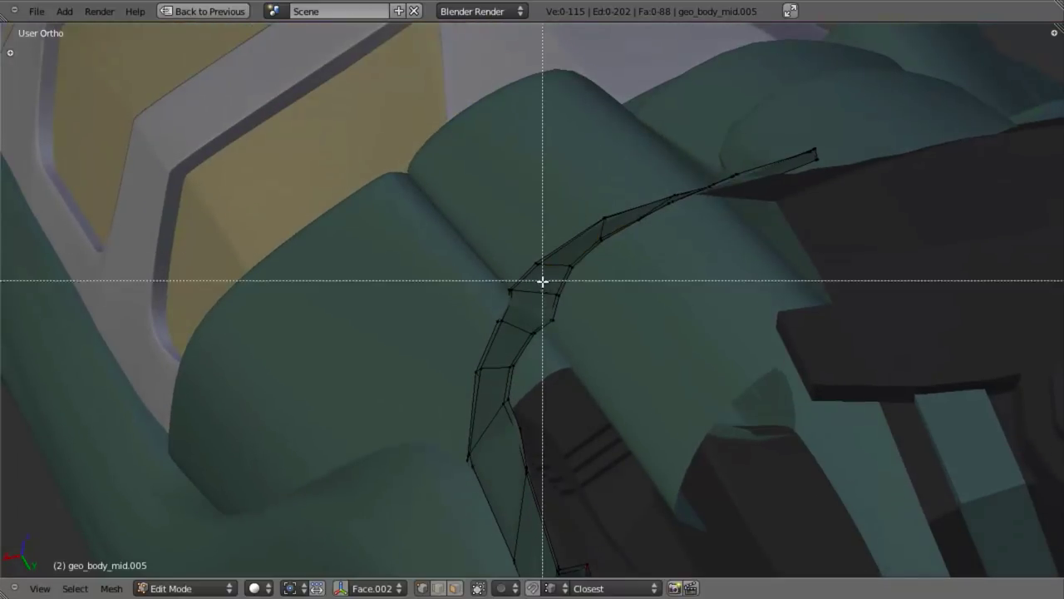
key(g)
click(565, 308)
Examine the side piece from several angles and compare its wireframe with the reference drawing in the right side view
key(Tab)
middle_drag(562, 311, 541, 357)
scroll(512, 427, down, 3)
scroll(513, 428, down, 2)
scroll(697, 420, down, 4)
scroll(539, 358, up, 5)
middle_drag(569, 412, 466, 296)
key(Tab)
mouse_move(566, 333)
middle_down()
mouse_move(518, 398)
mouse_move(615, 359)
mouse_move(534, 363)
mouse_move(653, 339)
middle_up()
key(a)
key(Tab)
key(KP_3)
key(z)
scroll(653, 338, up, 3)
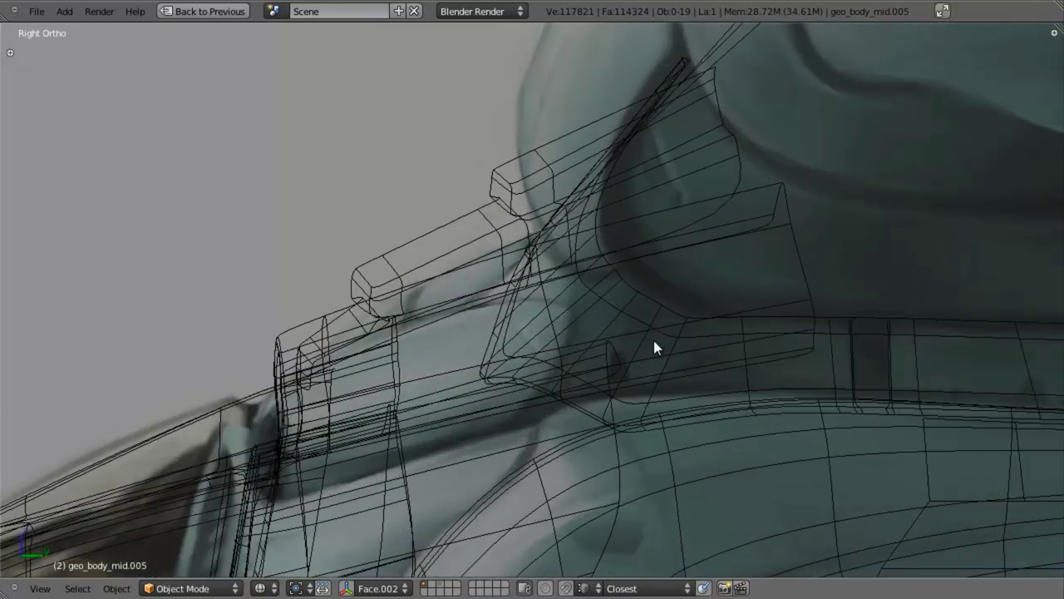
Move the short upper border edge above the corner between the pipes and check the surface in object mode
key(z)
key(Tab)
mouse_move(556, 297)
middle_down()
mouse_move(632, 323)
mouse_move(539, 265)
middle_up()
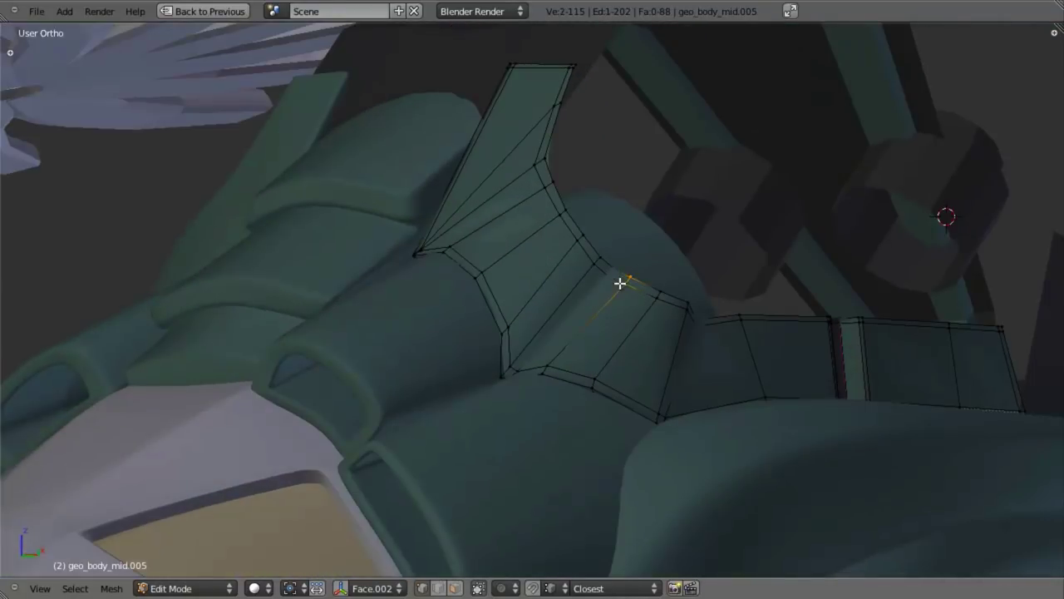
key(a)
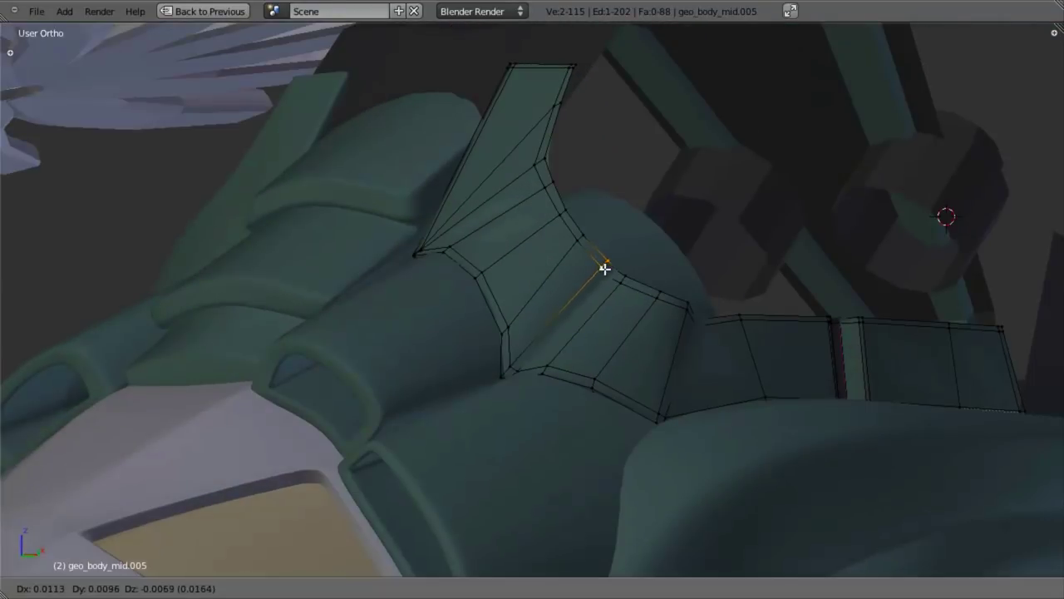
key(Tab)
middle_drag(547, 213, 557, 279)
scroll(644, 328, down, 4)
scroll(556, 279, up, 4)
Select the lower border vertices on top of the upper pipe and move them slightly along the Z axis
key(Tab)
right_click(451, 241)
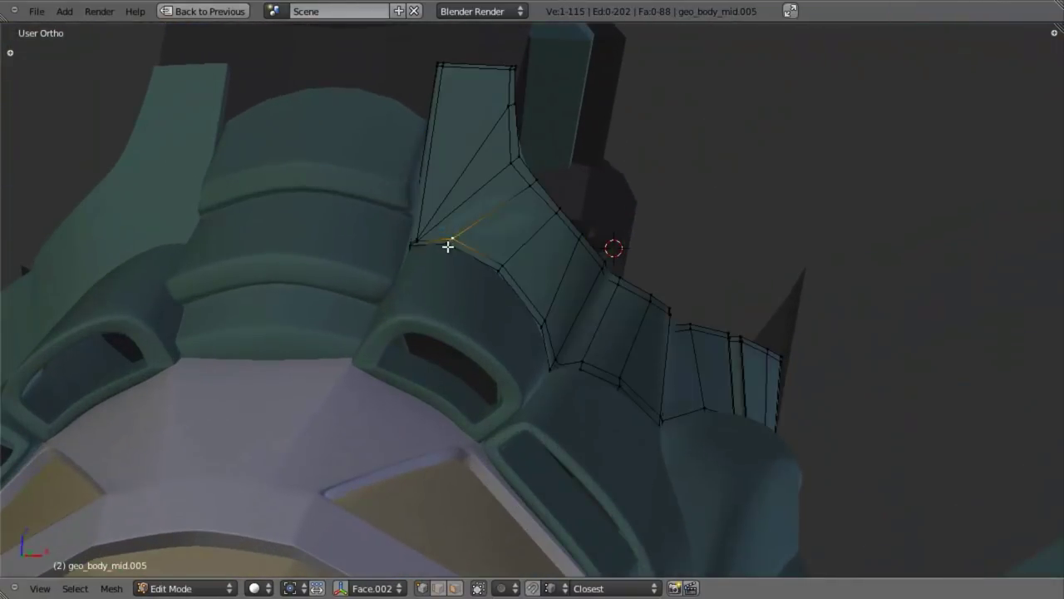
key(z)
shift+right_click(447, 244)
key(z)
key(g)
key(z)
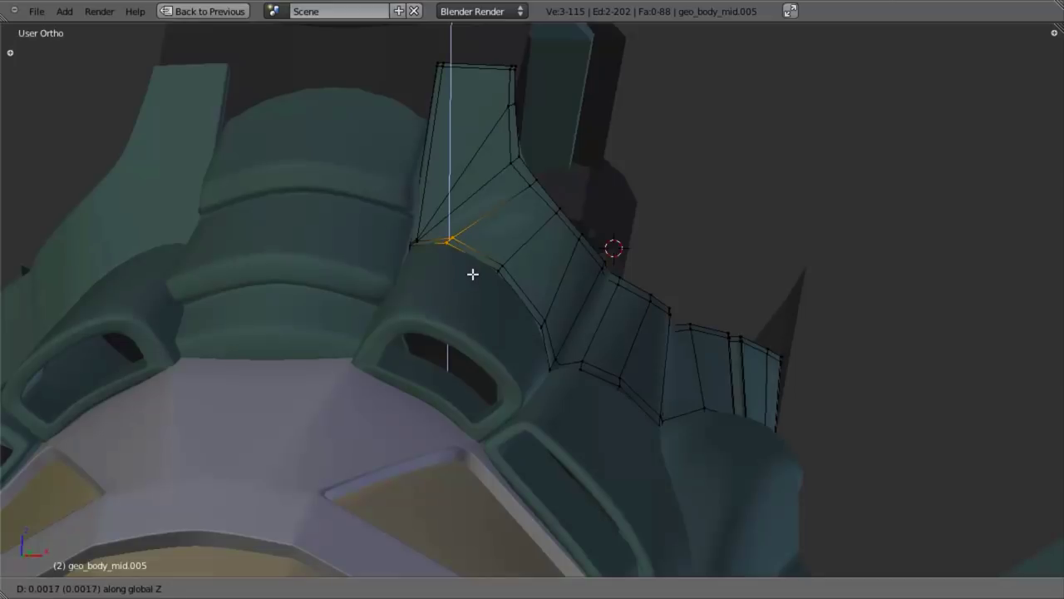
click(474, 273)
key(Tab)
middle_drag(575, 297, 416, 354)
Reveal all hidden objects, deselect everything and save the file over the existing one
scroll(499, 329, down, 4)
key(alt+h)
scroll(623, 350, up, 4)
key(a)
middle_drag(581, 258, 537, 280)
scroll(567, 260, down, 4)
key(ctrl+s)
click(536, 274)
scroll(586, 306, up, 4)
Compare the body with the reference drawing in the right side view and look over the whole spaceship
key(KP_3)
key(z)
shift+drag(657, 320, 557, 325)
shift+middle_drag(557, 324, 558, 304)
key(z)
scroll(548, 269, up, 1)
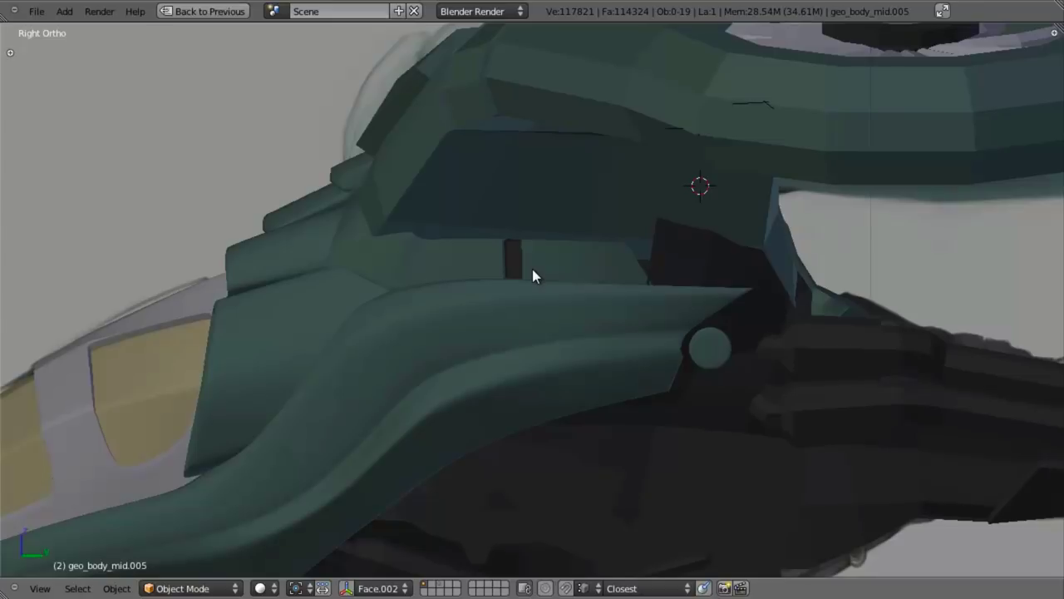
scroll(748, 318, down, 3)
middle_drag(585, 271, 726, 230)
scroll(726, 230, down, 4)
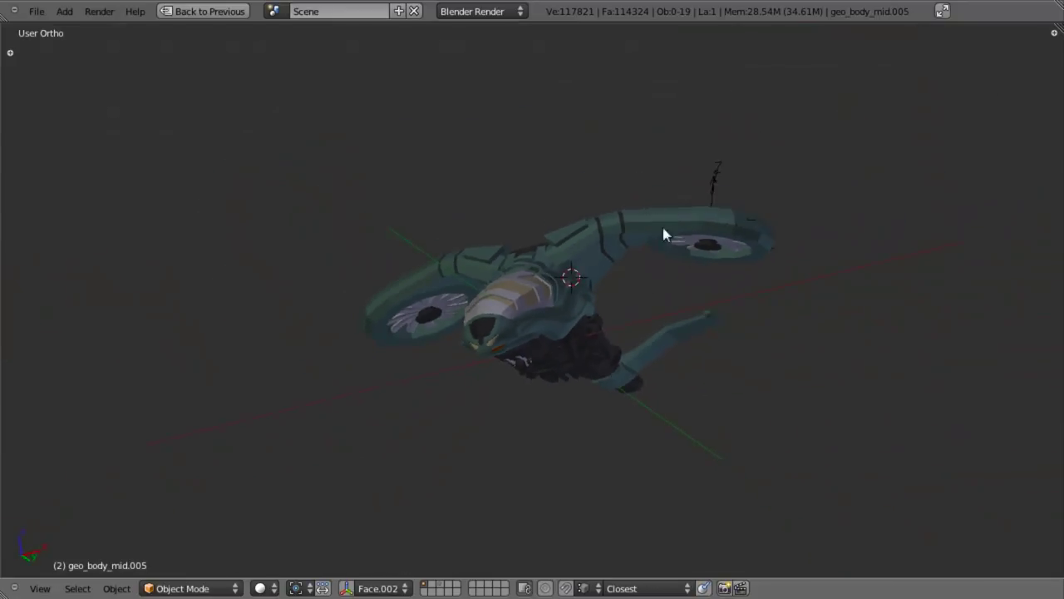
Examine the spaceship's nose, body and underside from several angles and in the right side view
scroll(646, 208, up, 3)
middle_drag(644, 214, 528, 349)
scroll(543, 305, up, 3)
scroll(544, 306, down, 3)
middle_drag(544, 306, 605, 364)
shift+middle_drag(578, 351, 670, 385)
scroll(544, 334, down, 4)
scroll(522, 347, up, 2)
scroll(494, 335, up, 2)
scroll(670, 384, up, 2)
middle_drag(577, 363, 339, 341)
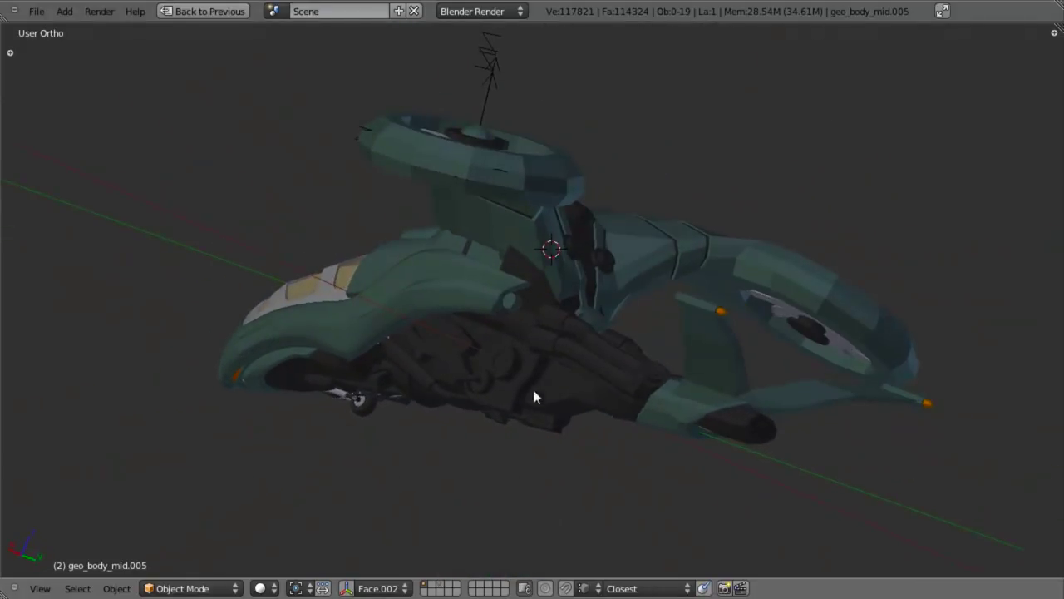
middle_drag(534, 405, 487, 325)
key(KP_3)
scroll(521, 375, up, 4)
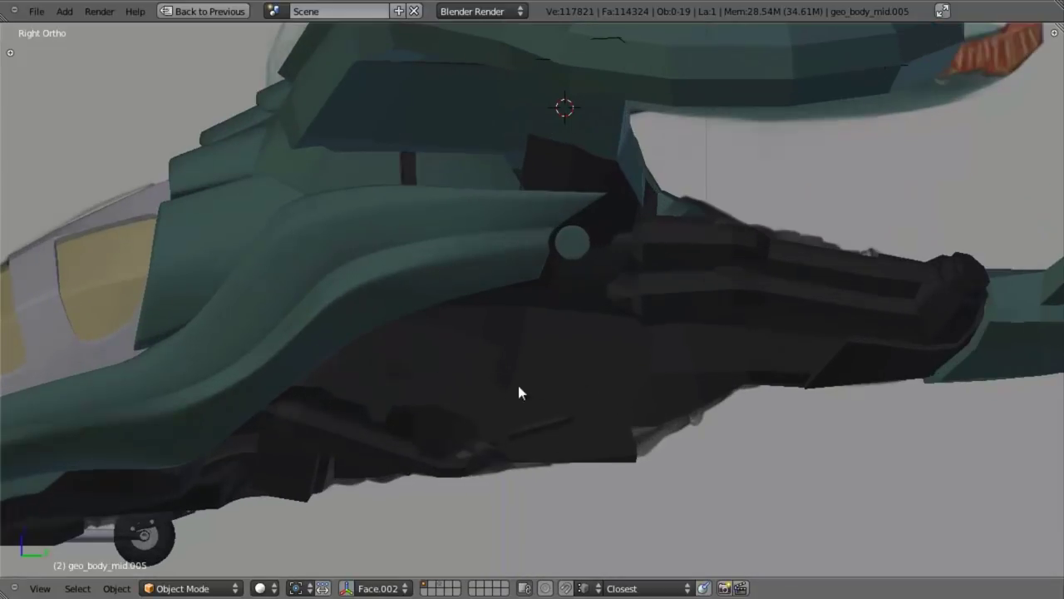
scroll(509, 400, down, 2)
middle_drag(573, 380, 633, 480)
scroll(632, 480, up, 5)
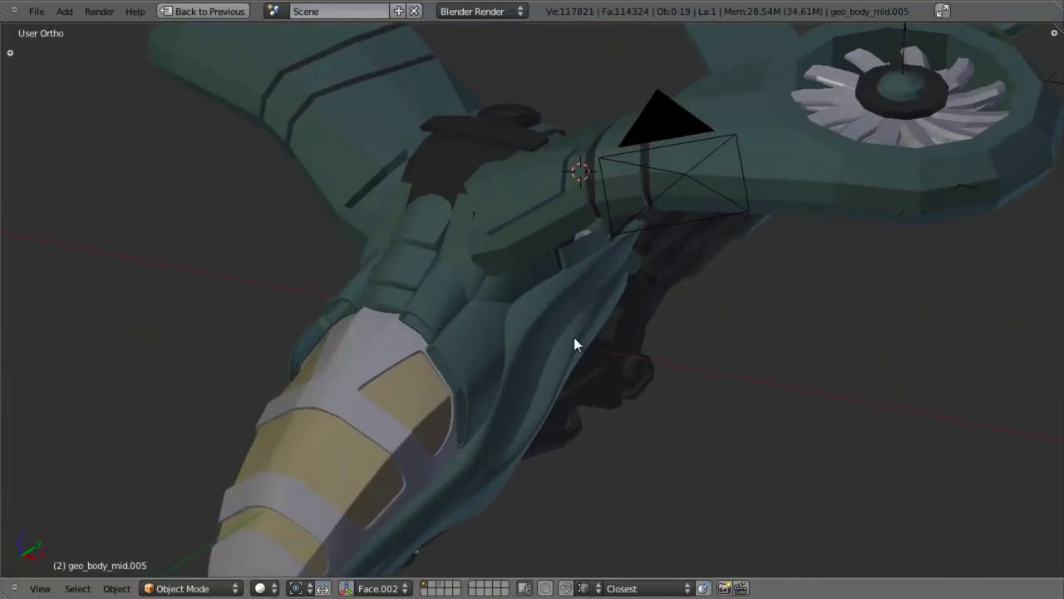
Compare the body with the reference drawings in the front and right side views, in wireframe and solid shading
key(z)
key(KP_3)
key(KP_1)
mouse_move(582, 289)
shift+middle_down()
mouse_move(595, 379)
mouse_move(583, 336)
mouse_move(565, 387)
shift+middle_up()
scroll(598, 369, up, 3)
key(z)
scroll(579, 319, down, 3)
scroll(583, 343, up, 1)
key(z)
key(z)
key(KP_3)
key(z)
Reset the 3D cursor to the scene centre and save the file over the existing one
right_click(235, 266)
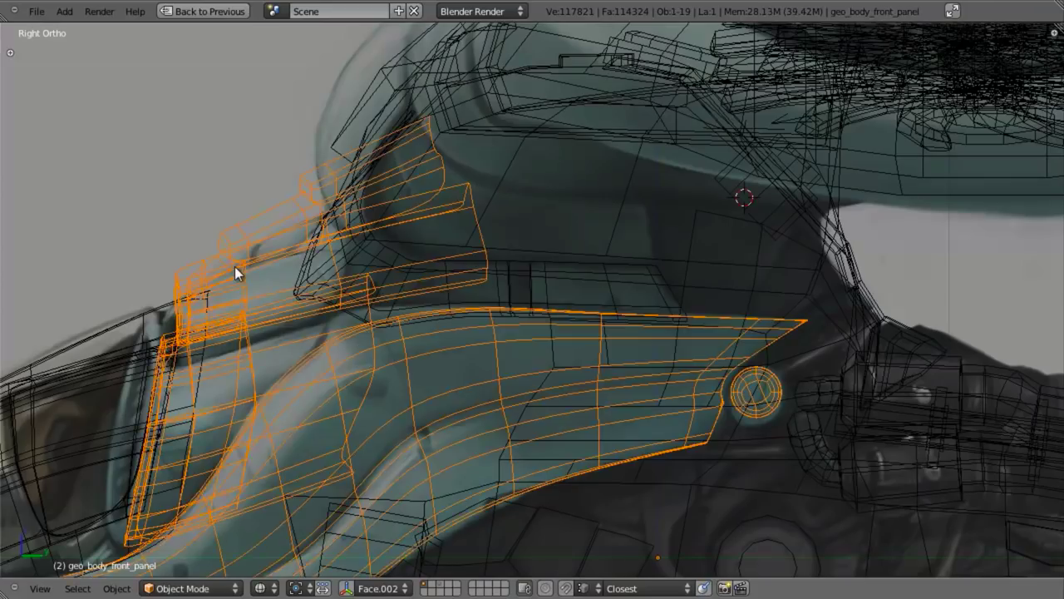
scroll(301, 292, down, 3)
shift+middle_drag(417, 356, 489, 286)
key(shift+c)
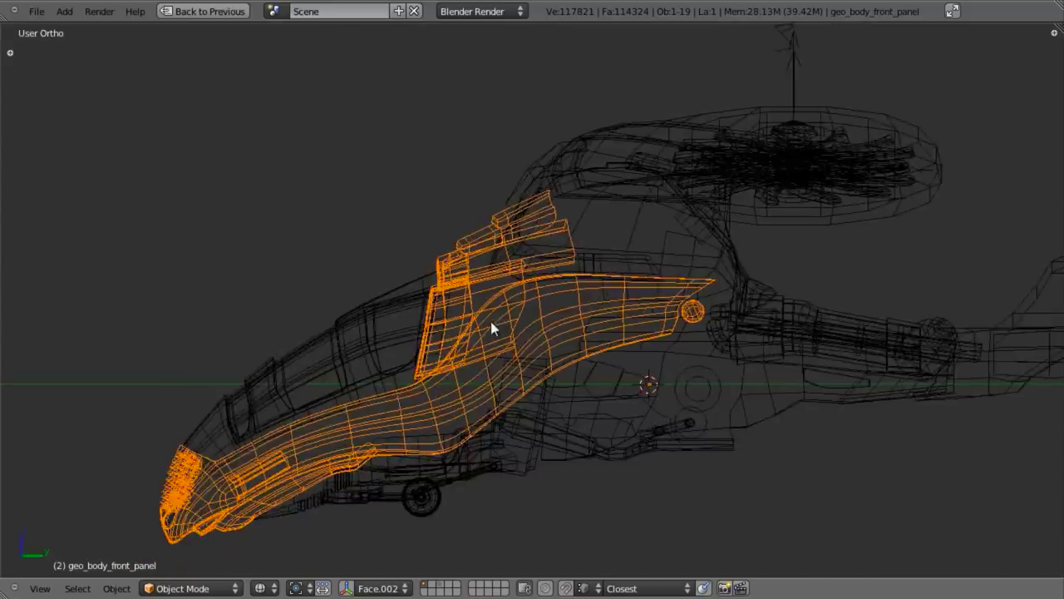
scroll(520, 326, up, 3)
key(ctrl+s)
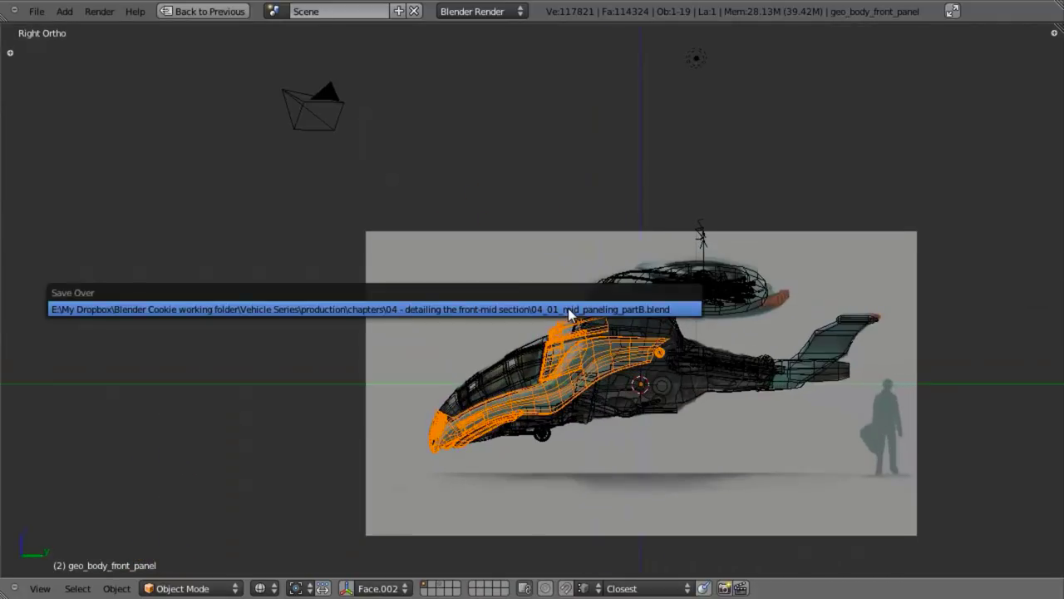
click(571, 309)
scroll(471, 316, up, 6)
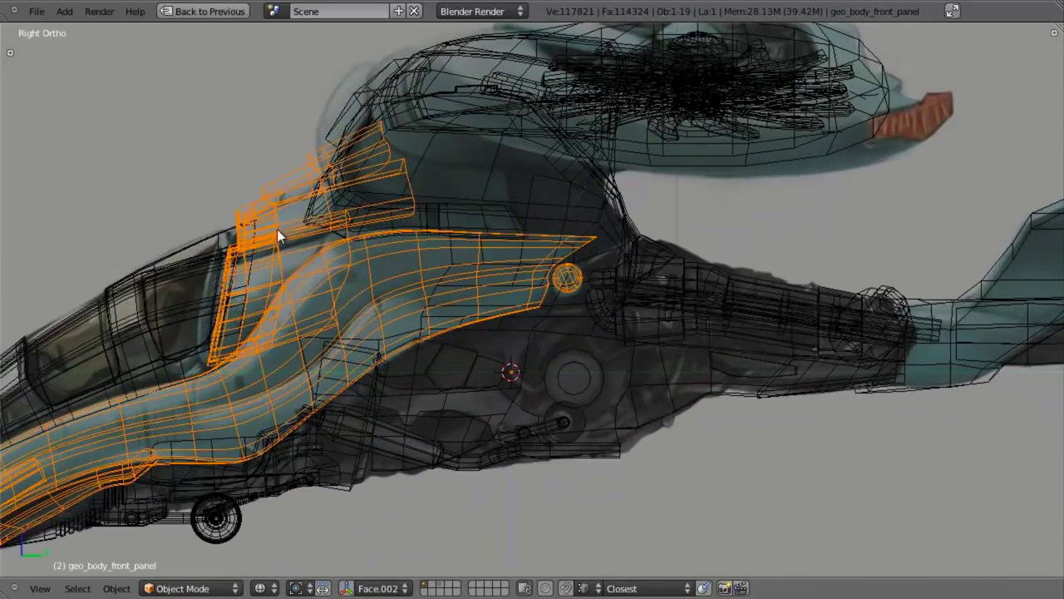
Add a cube at the 3D cursor by the vents above the cockpit and edit its mesh in front view wireframe
key(KP_1)
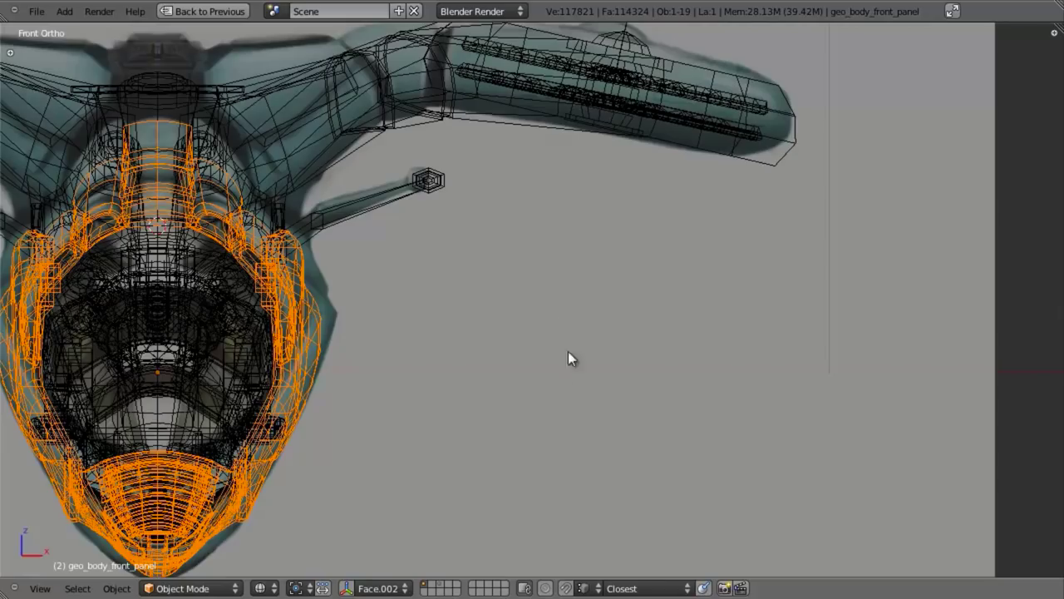
shift+middle_drag(264, 316, 419, 304)
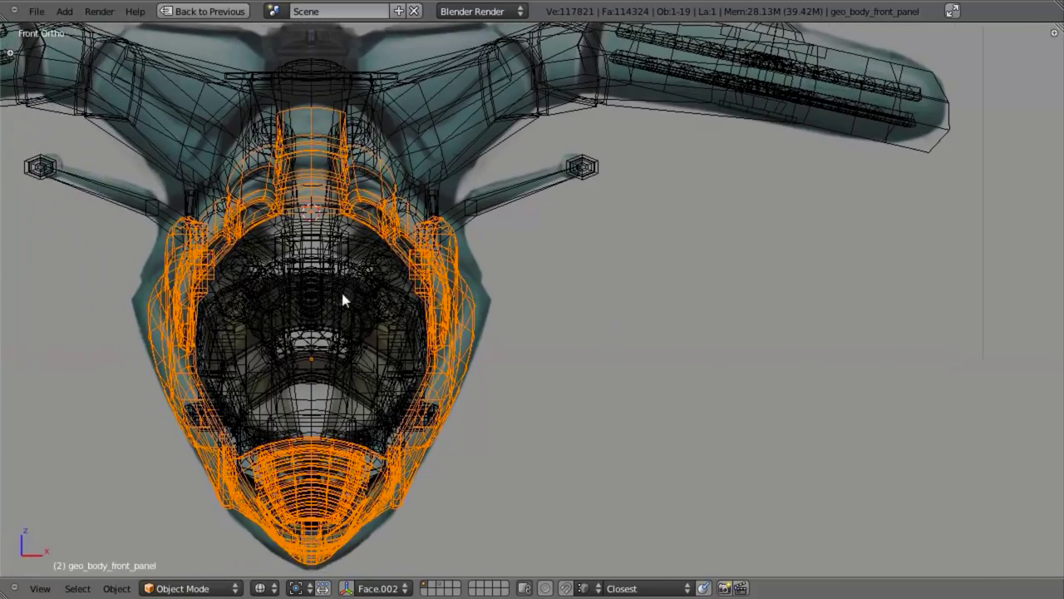
key(z)
key(shift+a)
mouse_move(367, 263)
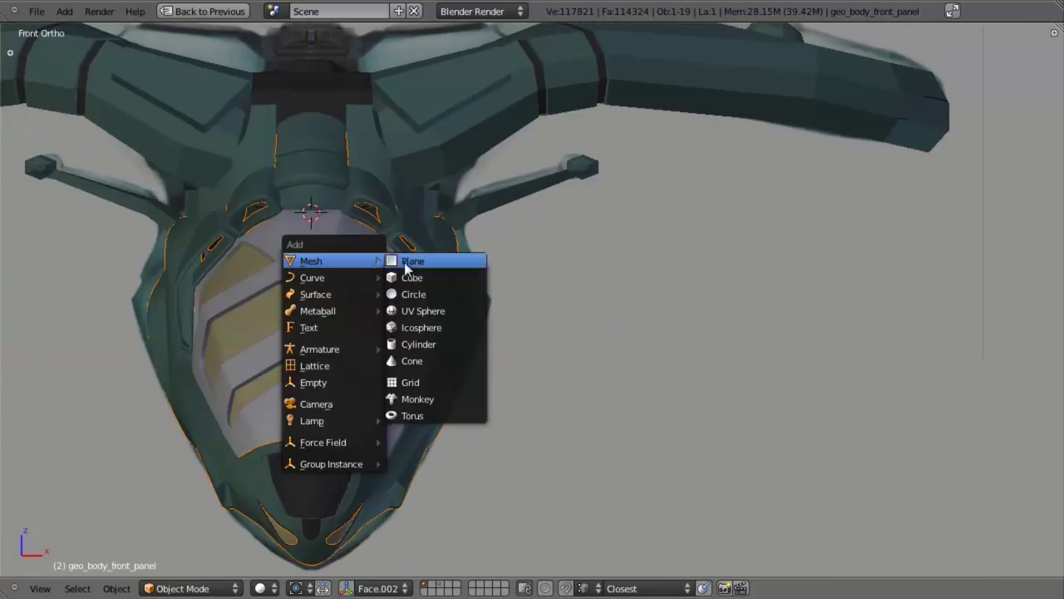
click(439, 276)
shift+middle_drag(431, 286, 520, 325)
key(Tab)
key(z)
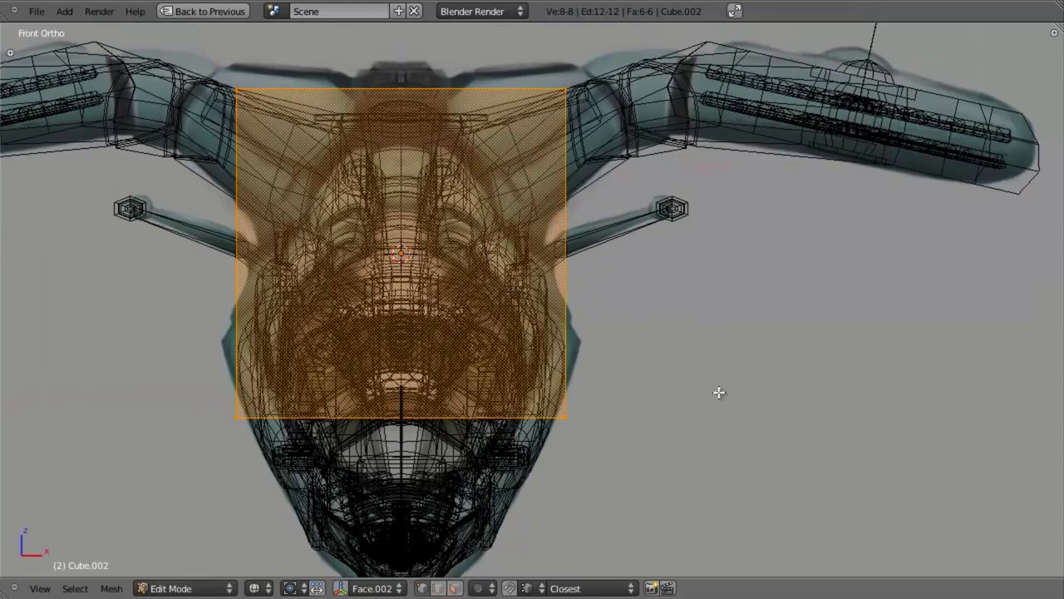
Scale the cube down to a small block and move it about 0.4 along the X axis onto the vent
key(s)
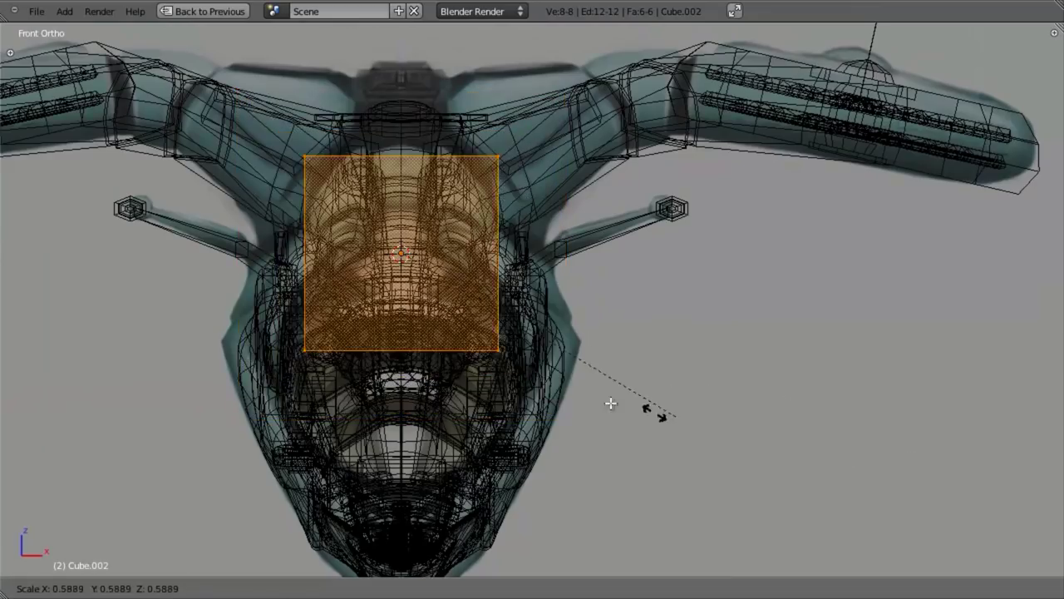
click(435, 309)
key(g)
key(x)
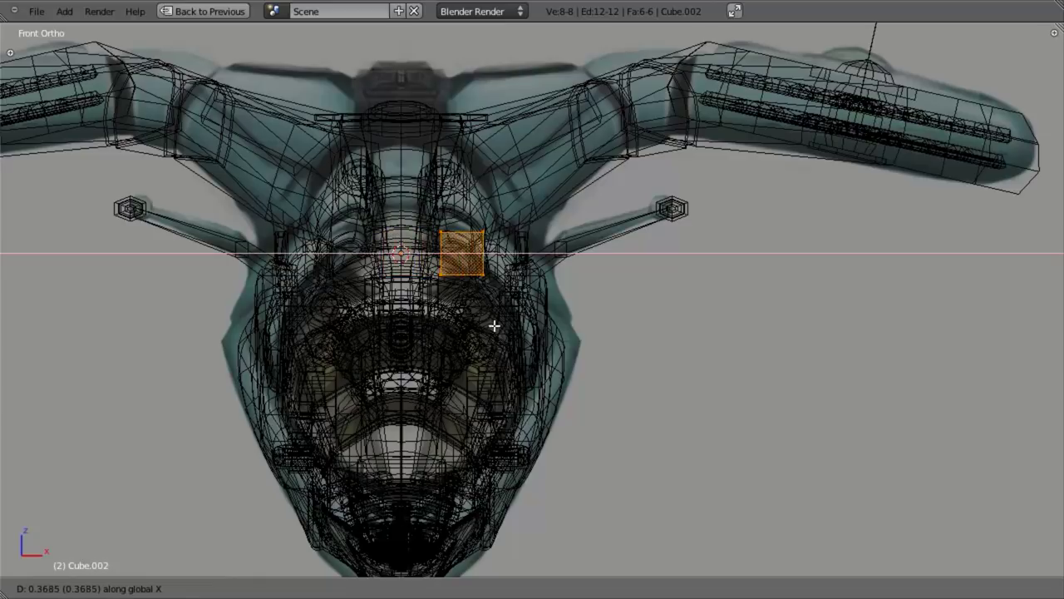
click(501, 328)
scroll(482, 337, up, 5)
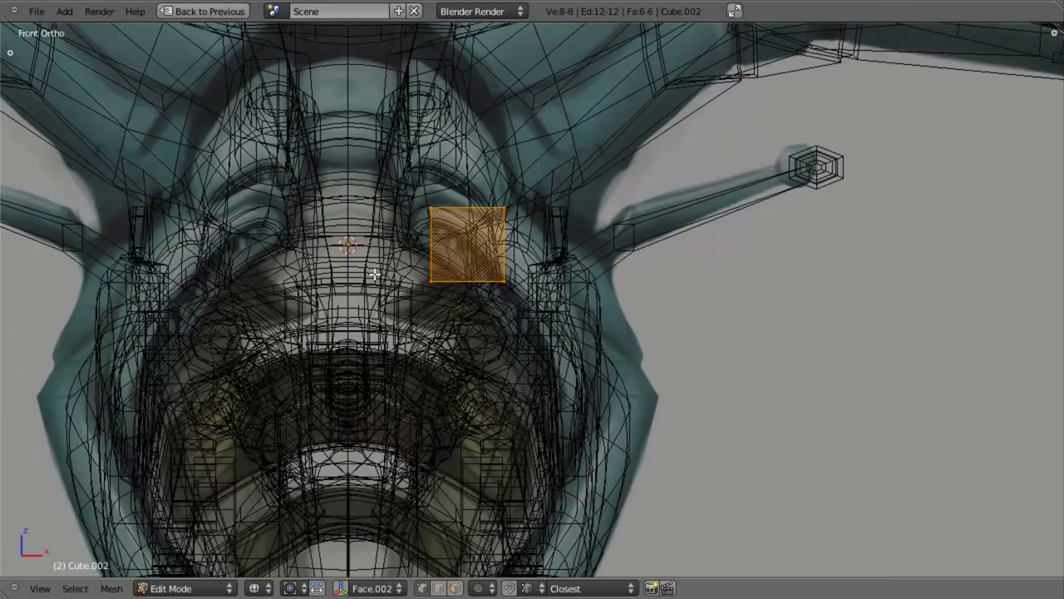
Restore the multi-editor layout with a narrower reference image and add a Mirror modifier on the X axis to the cube
key(z)
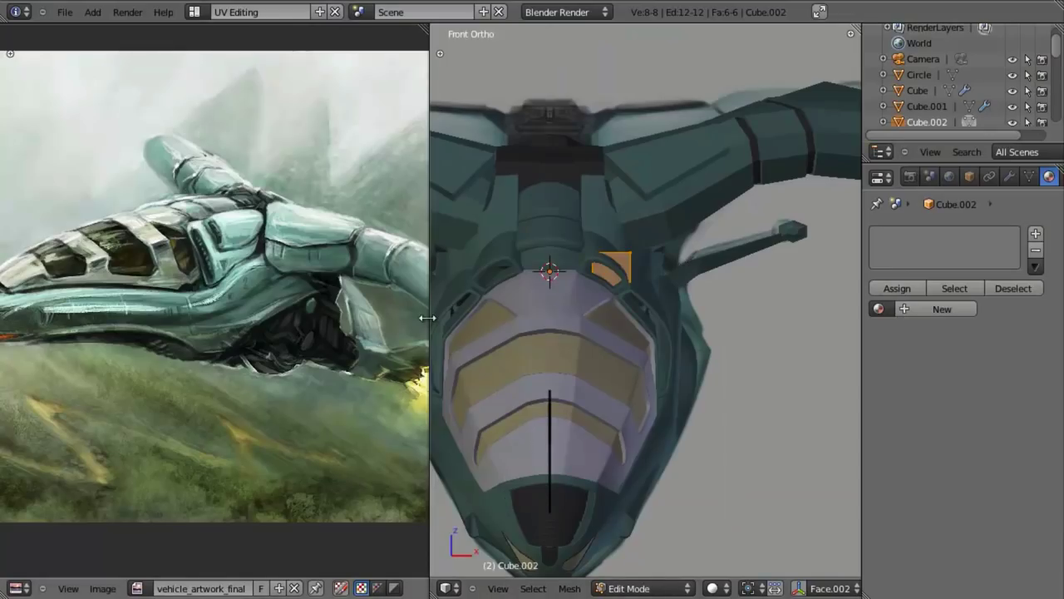
drag(414, 313, 292, 314)
click(1009, 177)
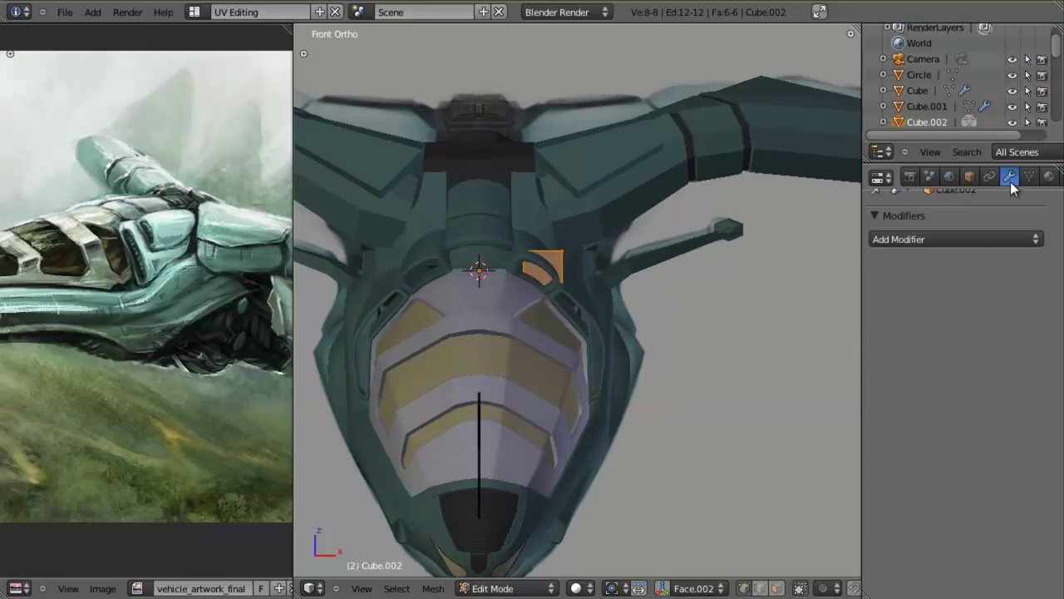
click(939, 254)
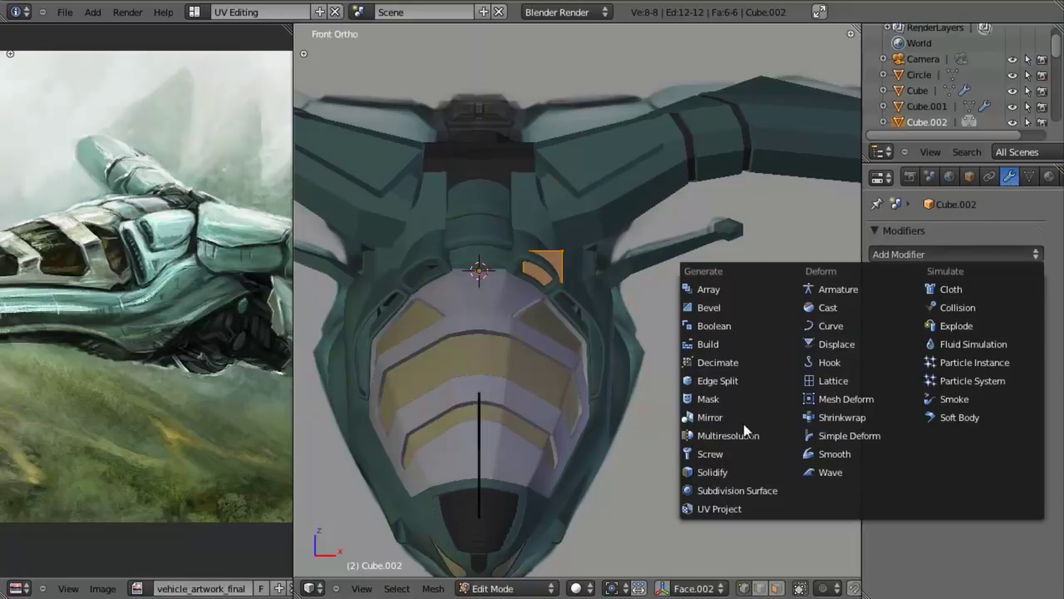
click(732, 416)
scroll(637, 362, up, 2)
key(z)
scroll(637, 362, up, 2)
shift+middle_drag(652, 303, 753, 388)
scroll(765, 396, up, 3)
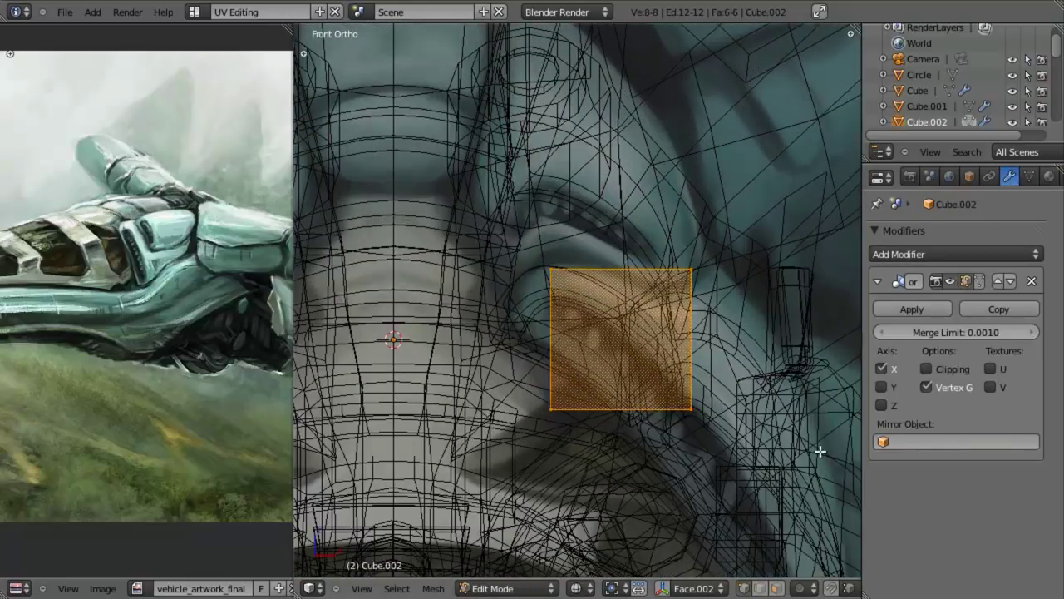
Flatten the cube along the X axis to about 0.06 of its width to form a thin plate
key(s)
key(x)
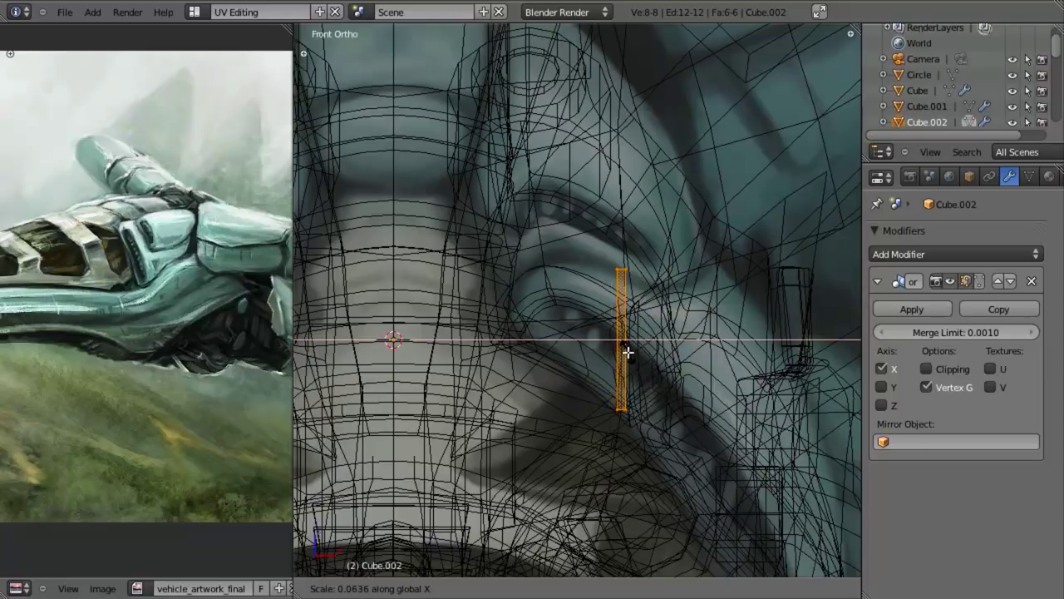
click(628, 353)
shift+middle_drag(663, 284, 632, 323)
scroll(573, 373, up, 3)
Select the four vertices at the plate's rear end and delete the face there
key(a)
drag(700, 108, 813, 511)
key(x)
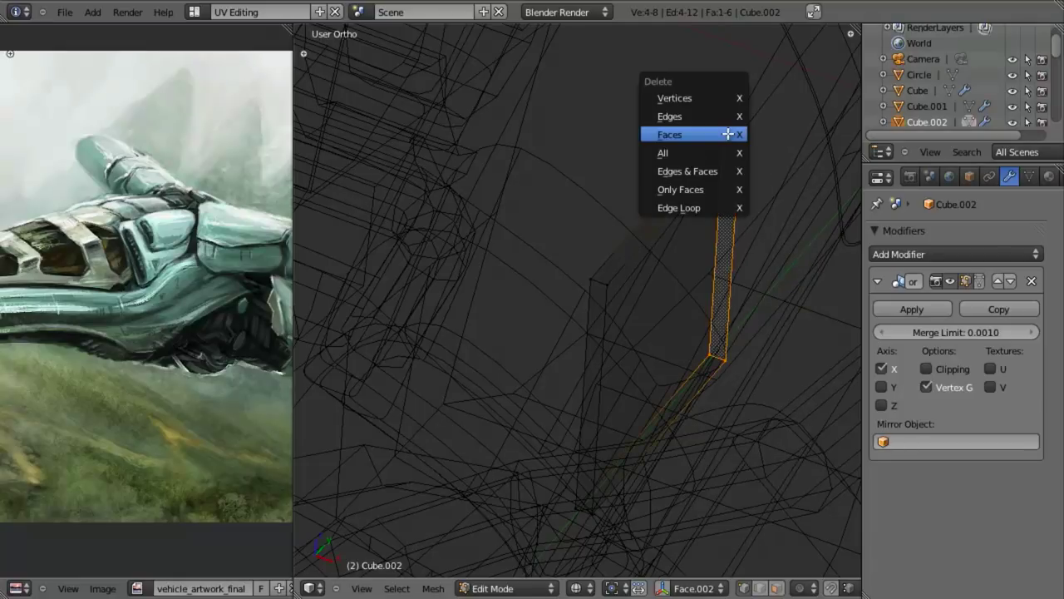
click(730, 133)
Add a lengthwise edge loop around the plate's front and slide it close to the inner side
key(ctrl+r)
click(602, 281)
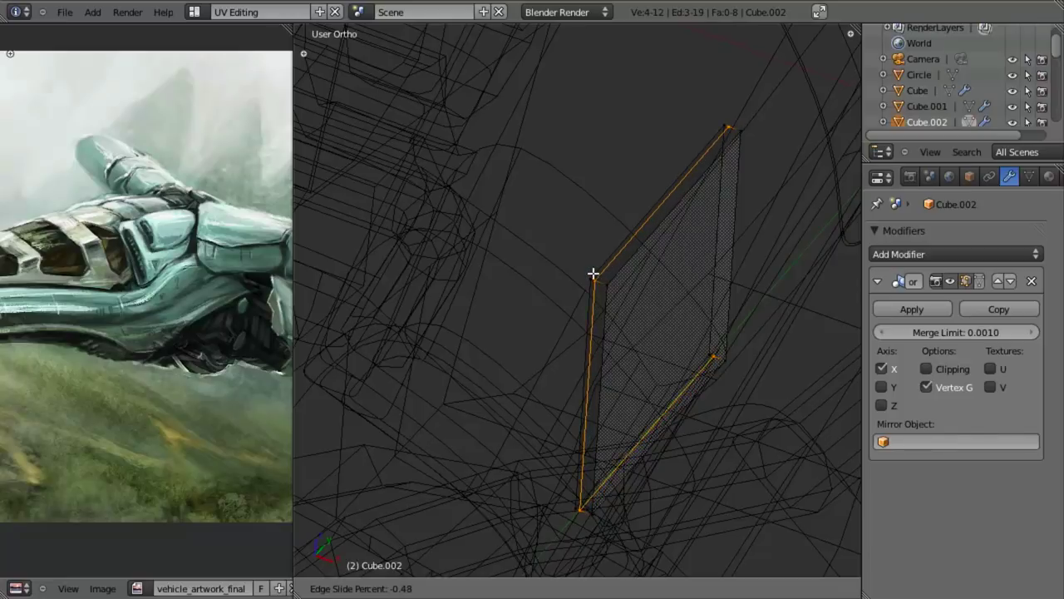
click(589, 267)
Select only the vertices of the narrow strip at the plate's front, move them slightly forward along the Y axis, and deselect all
key(b)
middle_drag(654, 79, 745, 370)
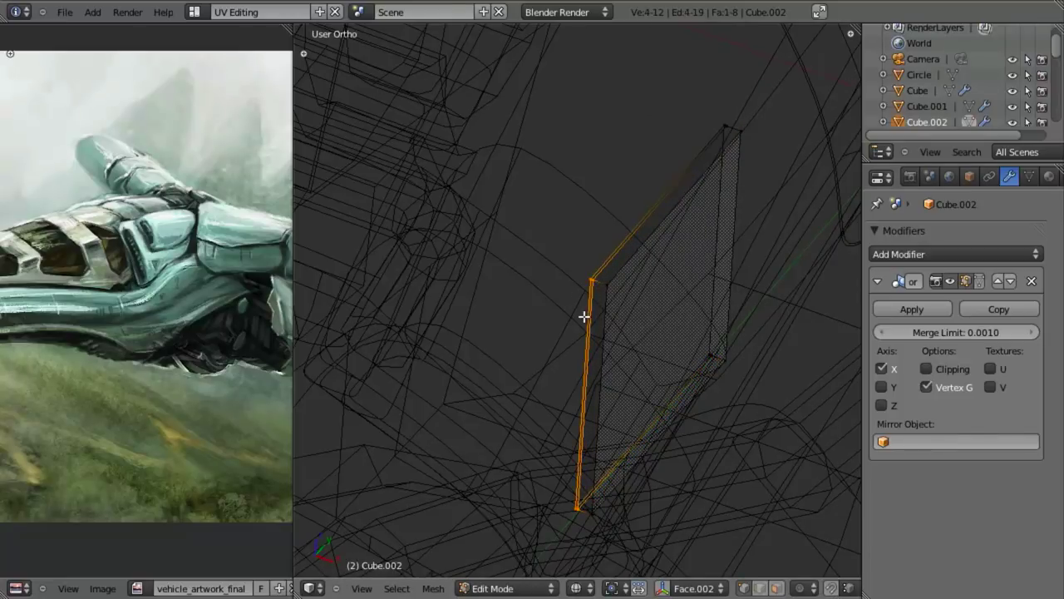
middle_drag(617, 295, 606, 369)
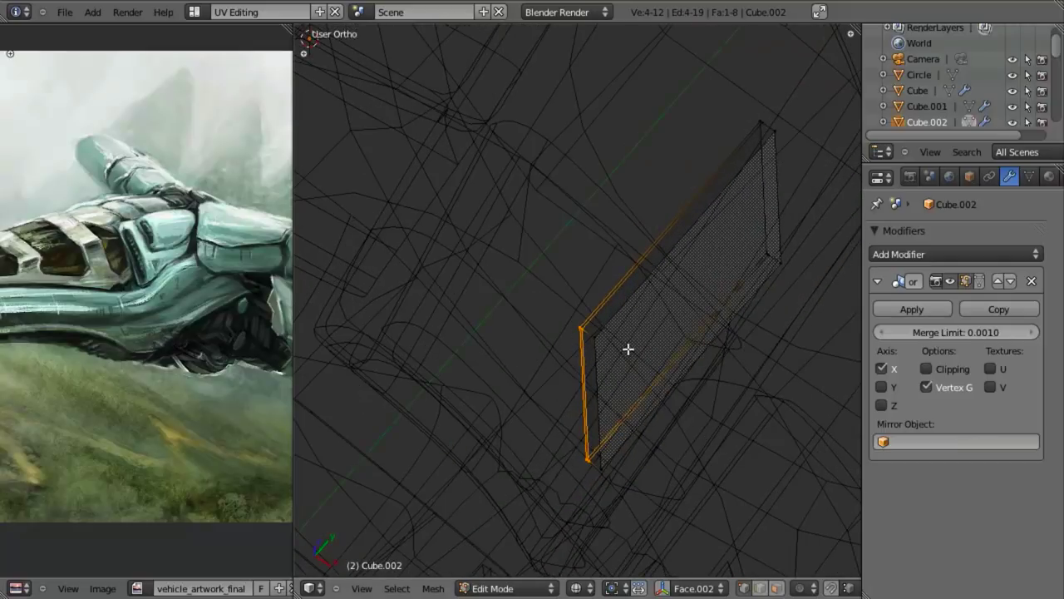
key(g)
key(y)
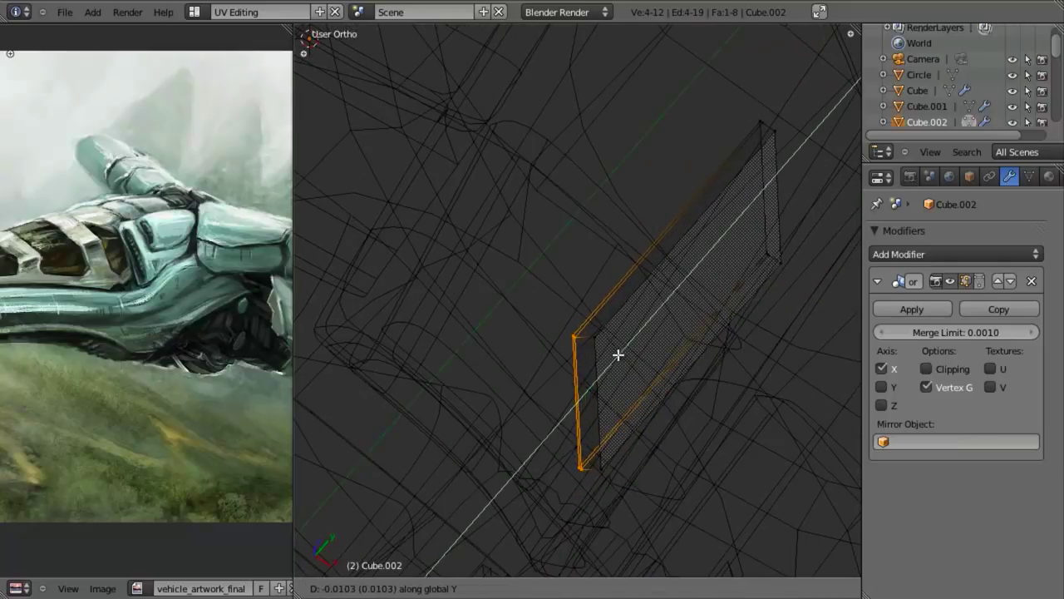
click(614, 359)
key(a)
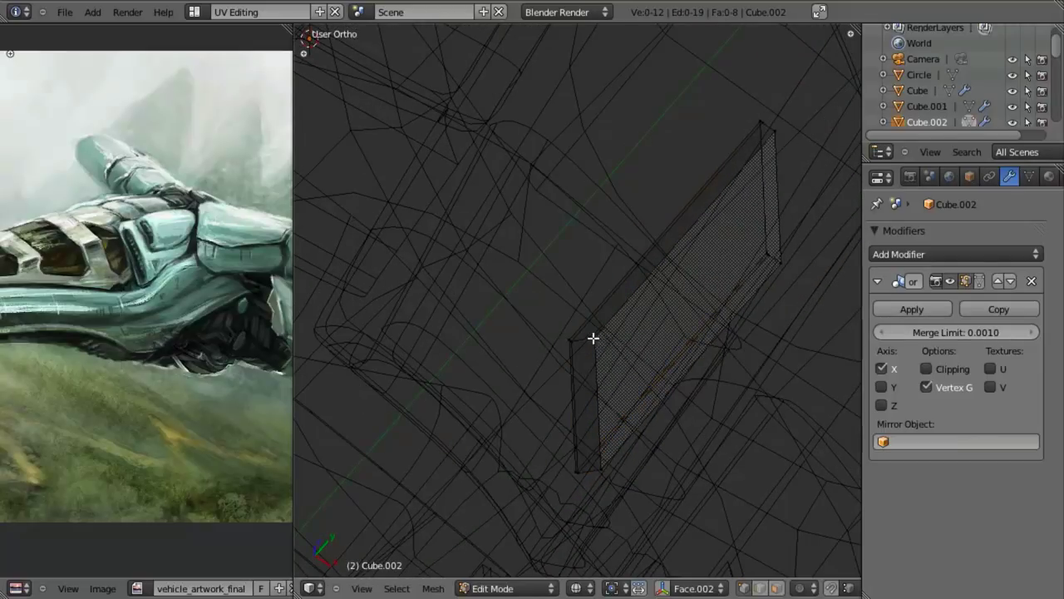
key(ctrl+r)
click(592, 336)
right_click(592, 336)
key(ctrl+z)
Add a second lengthwise edge loop and slide it close to the plate's outer side
key(ctrl+r)
click(585, 340)
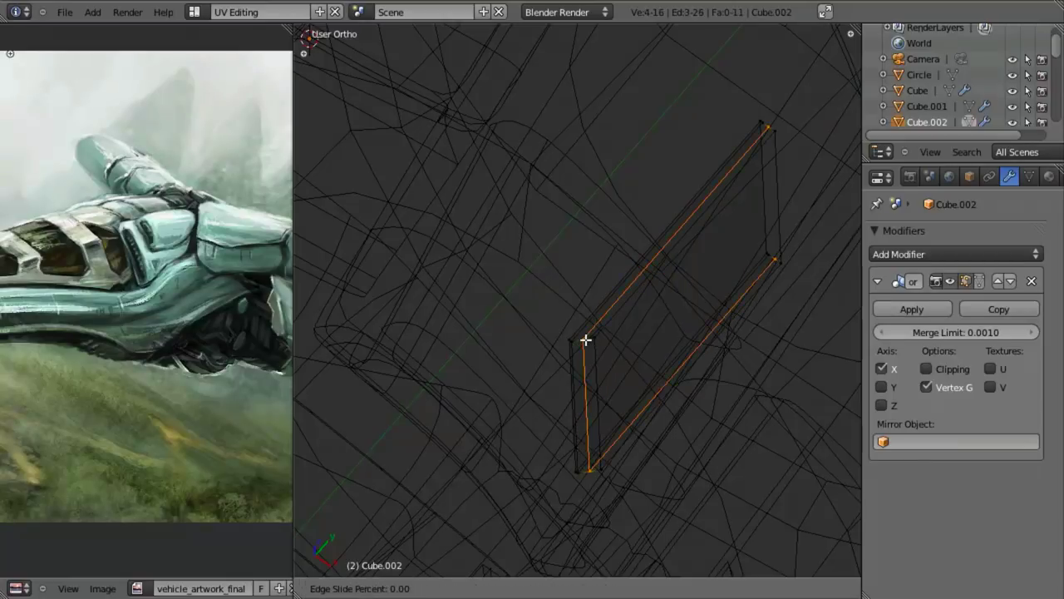
click(603, 332)
Try to add an edge loop across the plate close to its front end
key(ctrl+r)
click(658, 274)
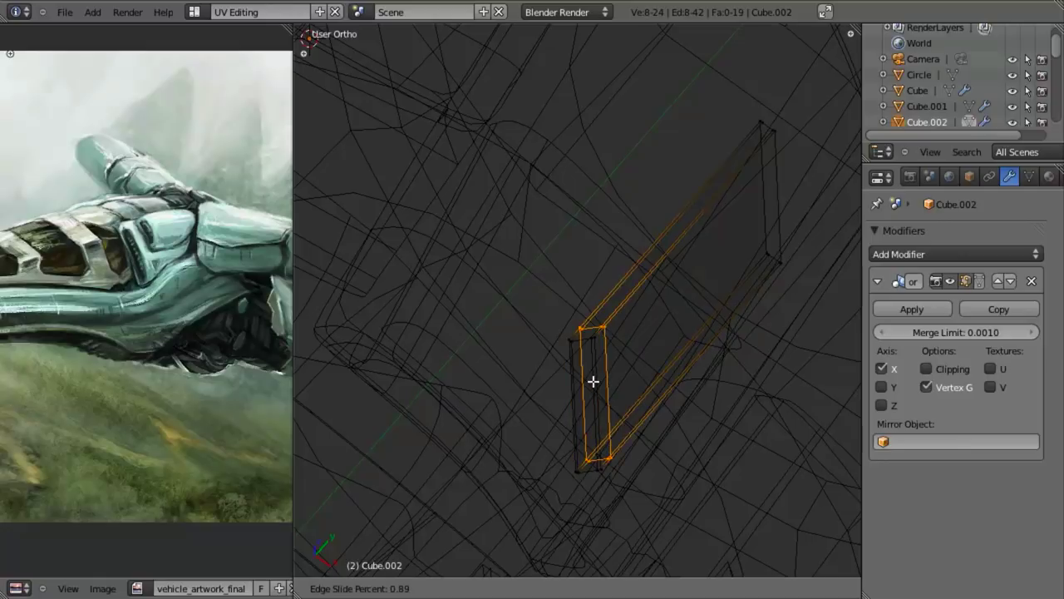
right_click(578, 378)
key(ctrl+z)
Select the outline edges of the plate's front end in edge select mode and crease them by 0.9
scroll(608, 378, up, 2)
alt+right_click(583, 359)
shift+middle_drag(602, 416, 605, 330)
key(ctrl+shift+Tab)
key(ctrl+Tab)
click(704, 357)
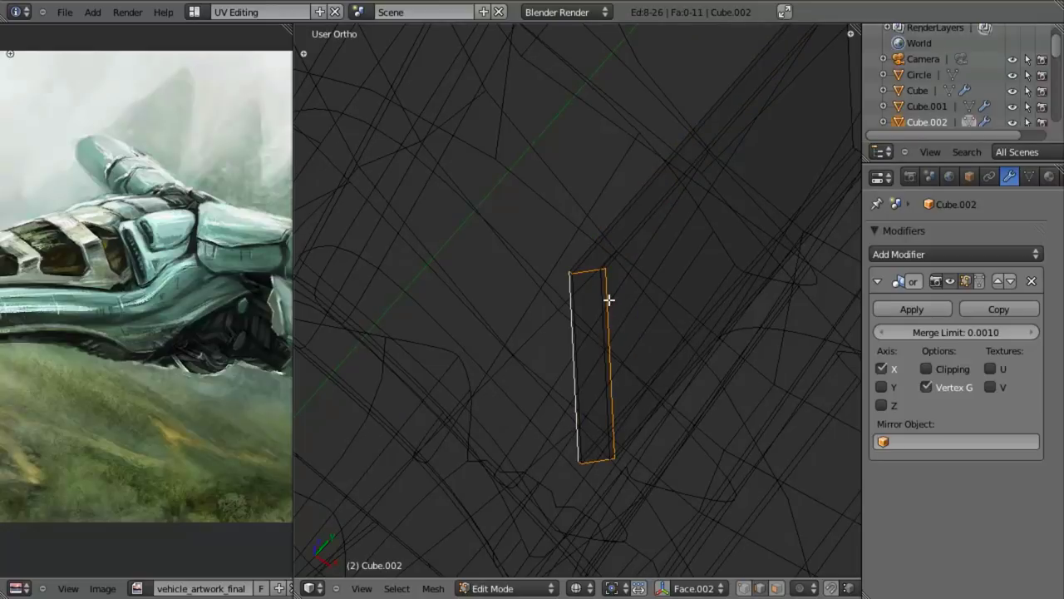
key(shift+e)
text(0.9)
key(Return)
key(z)
key(z)
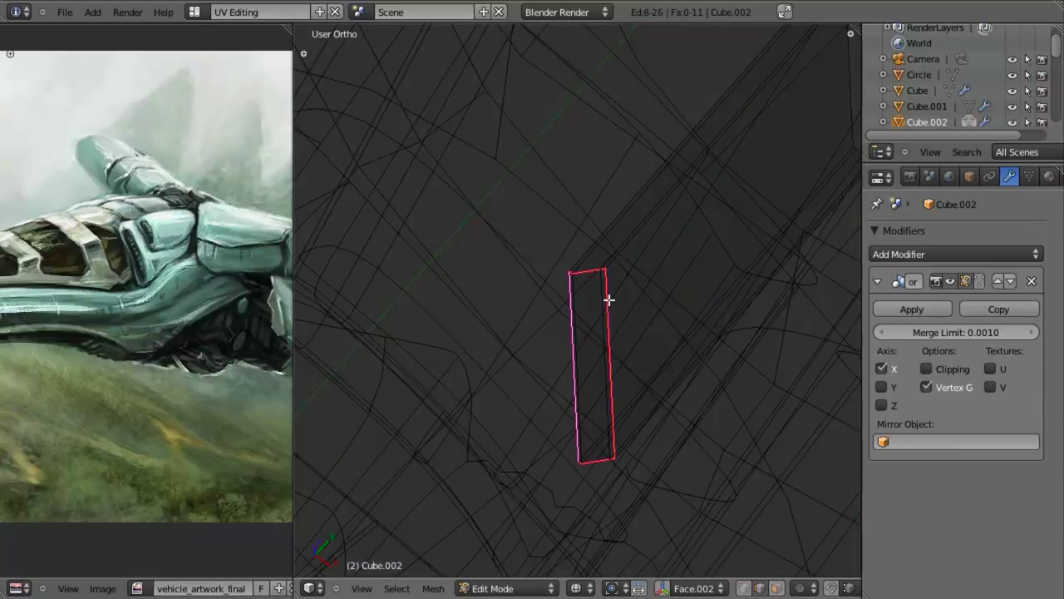
key(shift+e)
key(Return)
key(shift+e)
key(Escape)
Add a Subdivision Surface modifier to the plate, with render subdivisions set to 1 and Optimal Display enabled
middle_drag(616, 322, 551, 316)
key(a)
click(930, 252)
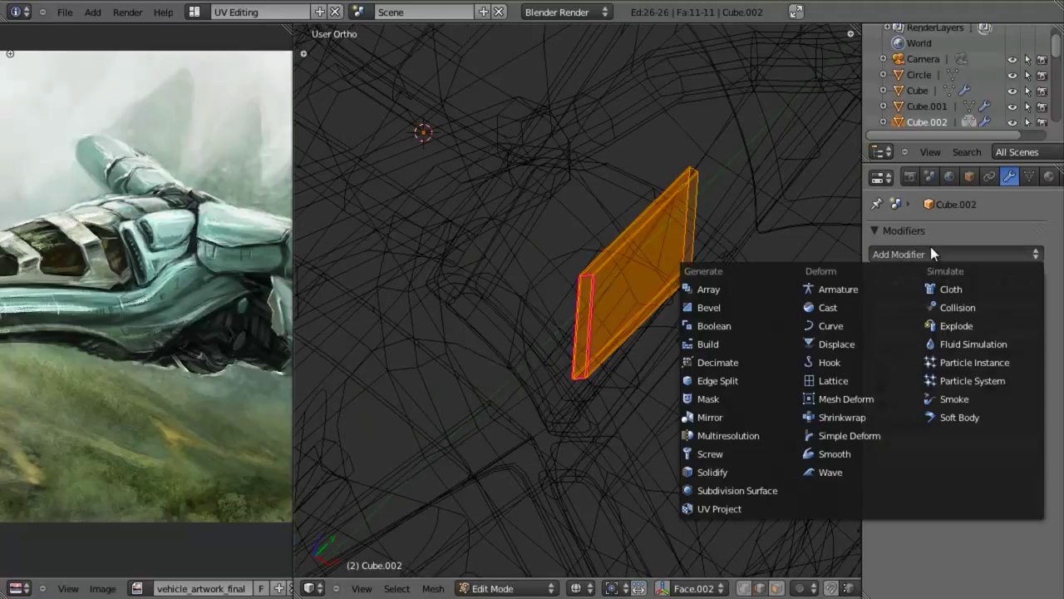
click(738, 490)
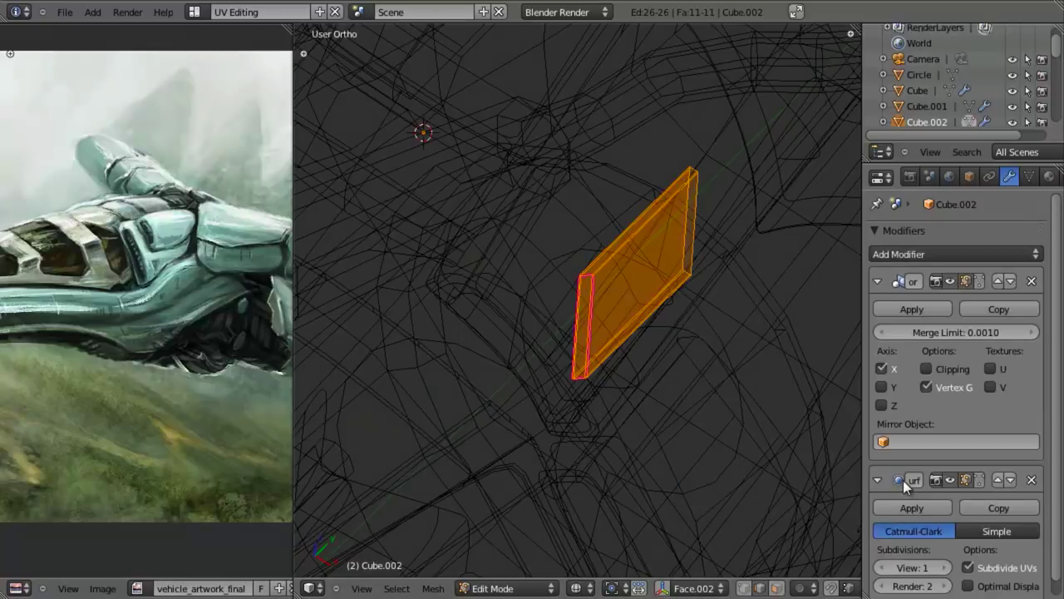
scroll(905, 480, down, 1)
click(884, 571)
click(985, 572)
Check the subdivided plate's shape in solid shading and in object mode
key(z)
middle_drag(494, 356, 546, 268)
scroll(592, 314, up, 2)
key(Tab)
key(Tab)
key(z)
key(a)
shift+middle_drag(567, 186, 594, 267)
Check the plate's position inside the vent in the right side and front views
key(KP_3)
scroll(591, 302, down, 7)
key(a)
shift+middle_drag(621, 301, 720, 409)
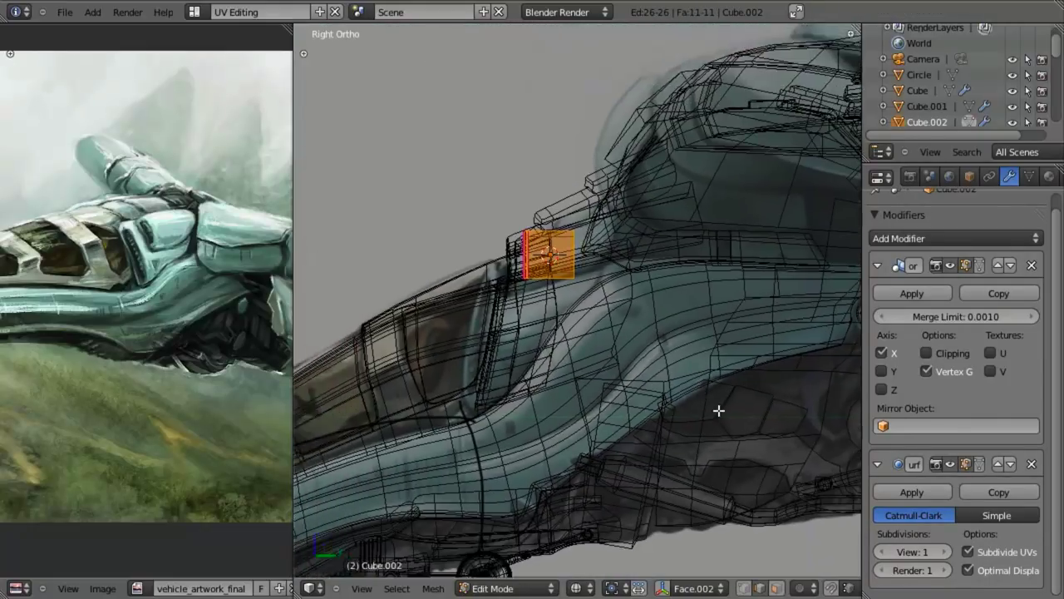
scroll(590, 331, up, 2)
scroll(635, 366, up, 5)
mouse_move(590, 332)
shift+middle_down()
mouse_move(635, 372)
mouse_move(474, 356)
shift+middle_up()
key(KP_1)
scroll(635, 366, down, 5)
key(z)
shift+middle_drag(747, 341, 514, 353)
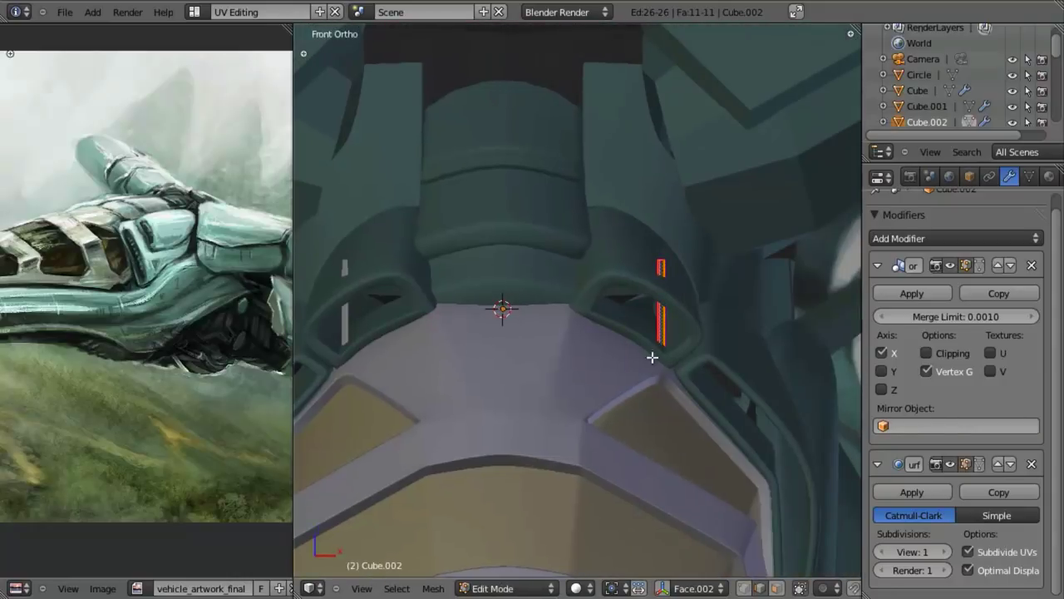
Scale the plate down to fit the vent opening and move it to the vent's inner end in the front view
scroll(672, 361, up, 3)
shift+middle_drag(699, 363, 495, 352)
key(z)
scroll(633, 408, down, 4)
shift+middle_drag(633, 408, 696, 433)
scroll(710, 440, up, 3)
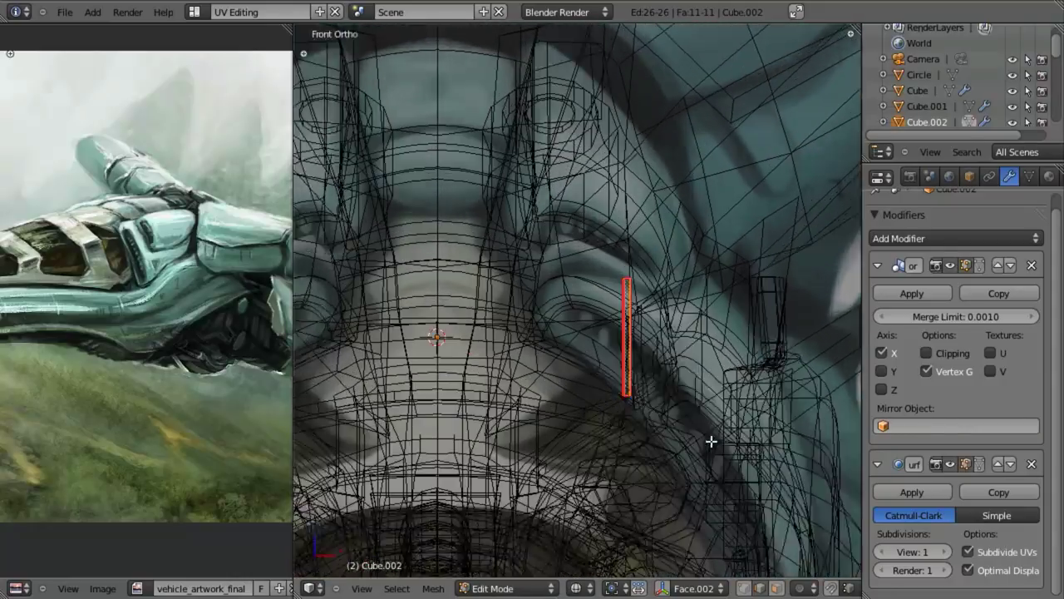
key(s)
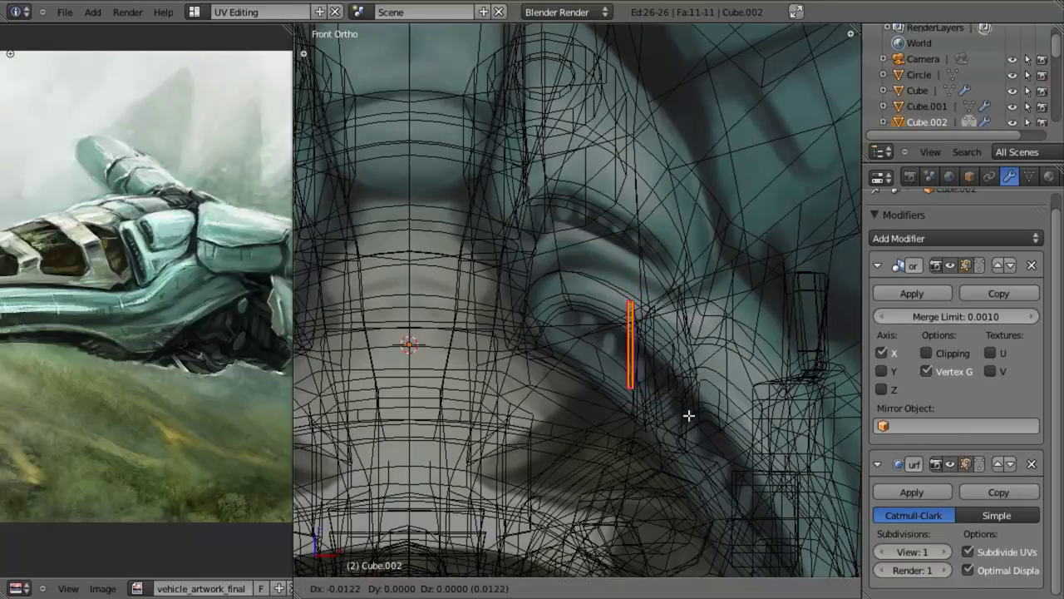
click(629, 399)
key(z)
scroll(626, 415, down, 3)
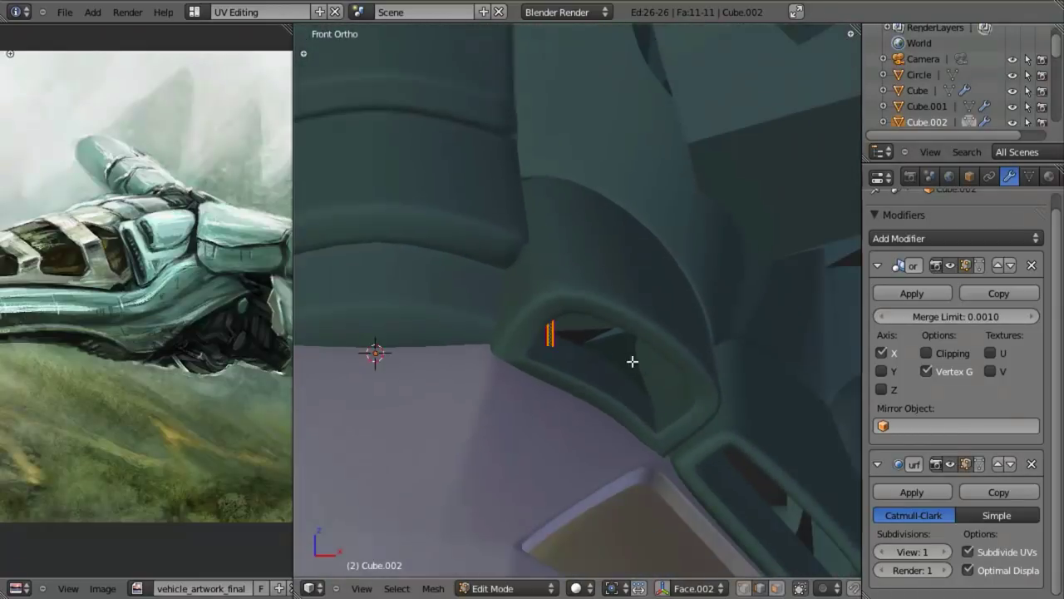
Move the plate rearward and slightly down inside the vent in the right side view
middle_drag(641, 366, 504, 342)
key(KP_3)
key(z)
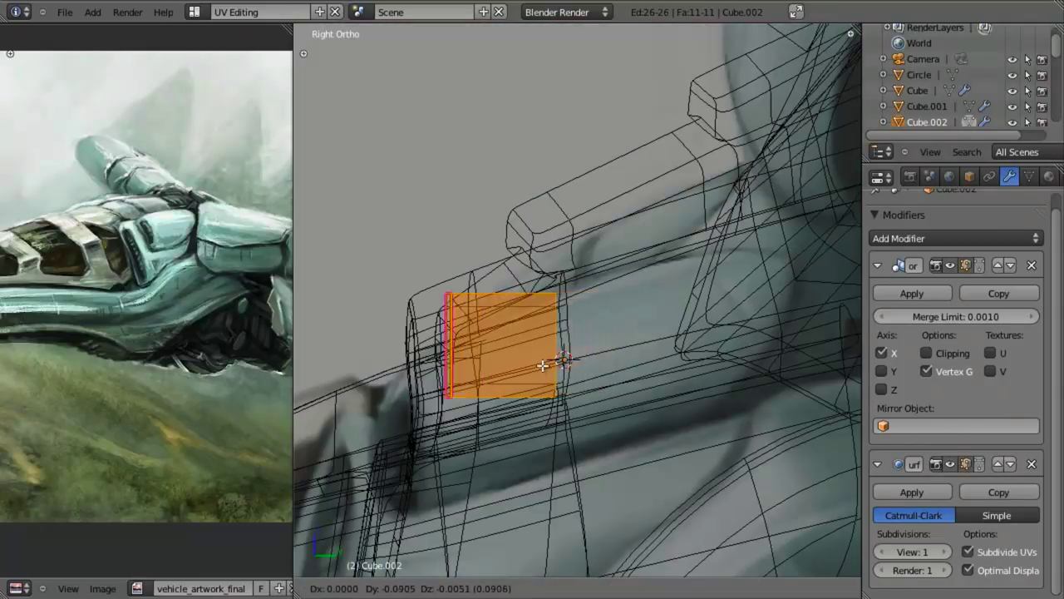
right_click(536, 373)
key(g)
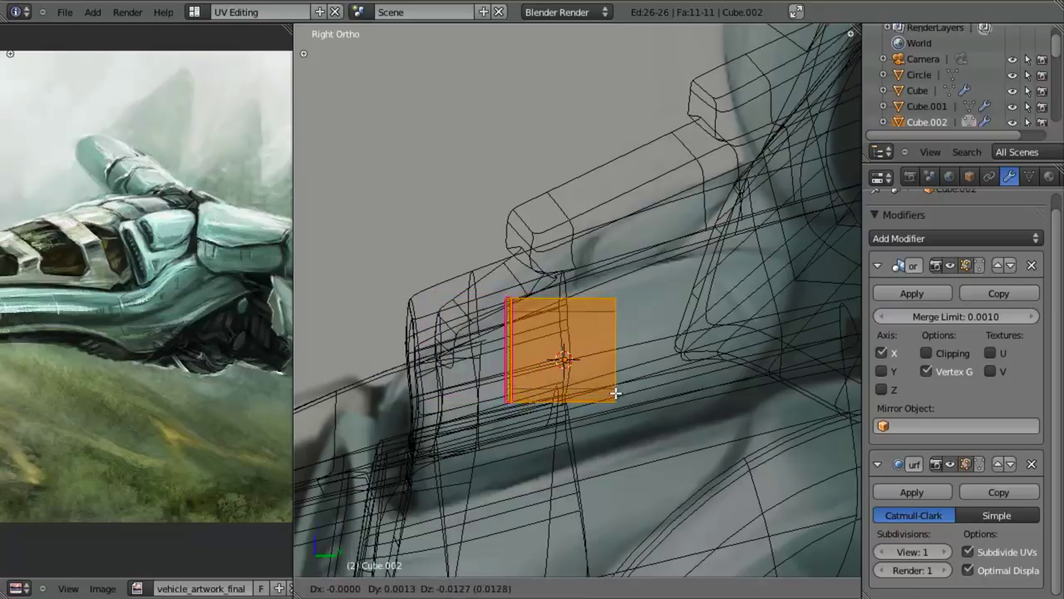
click(616, 398)
scroll(589, 400, down, 4)
key(z)
Examine the plate's size and position inside the vent from the front and right side, in solid and wireframe shading
middle_drag(587, 399, 710, 430)
key(KP_1)
scroll(674, 408, down, 4)
scroll(657, 368, up, 5)
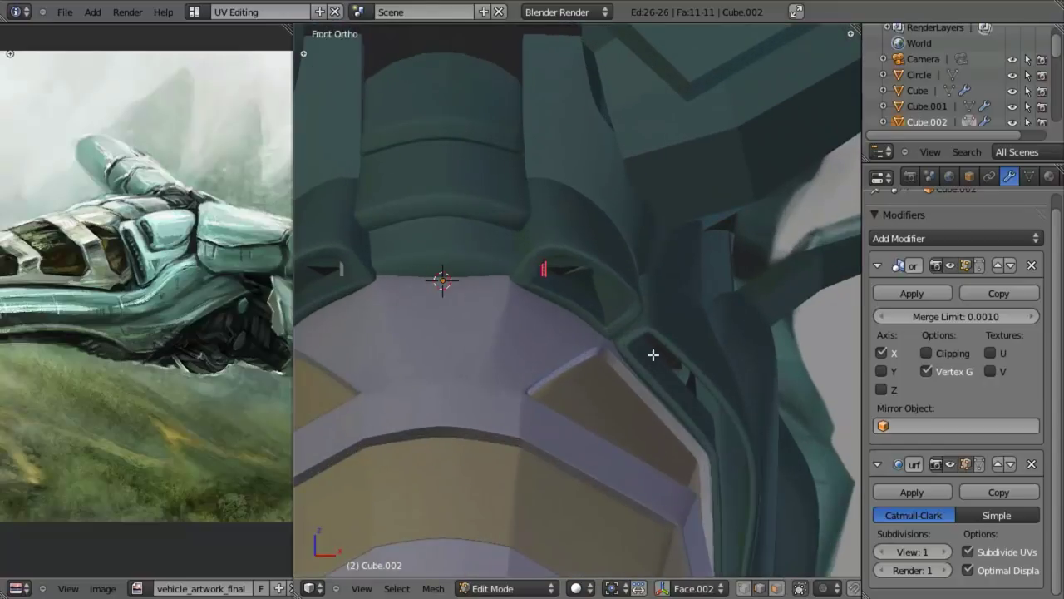
shift+middle_drag(609, 316, 638, 373)
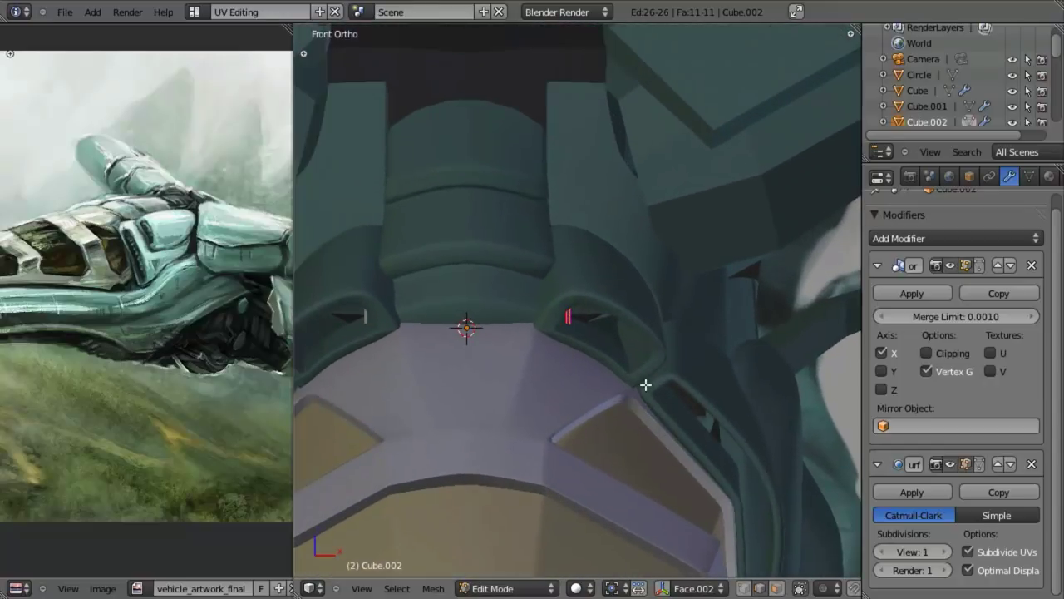
key(z)
scroll(655, 381, up, 4)
scroll(654, 381, down, 4)
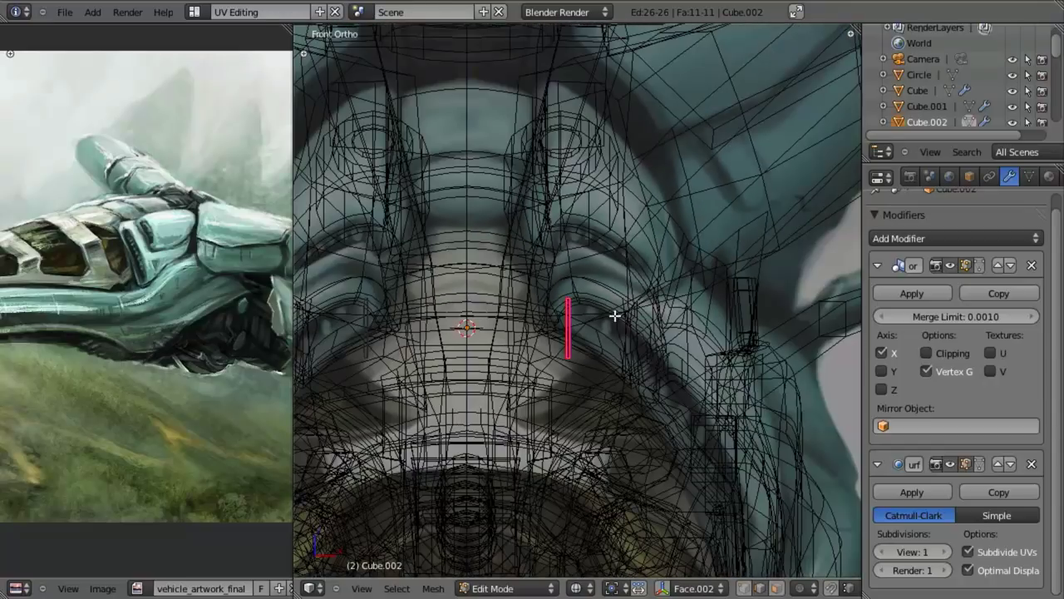
scroll(620, 319, up, 4)
key(z)
middle_drag(627, 326, 529, 297)
scroll(557, 303, down, 3)
key(z)
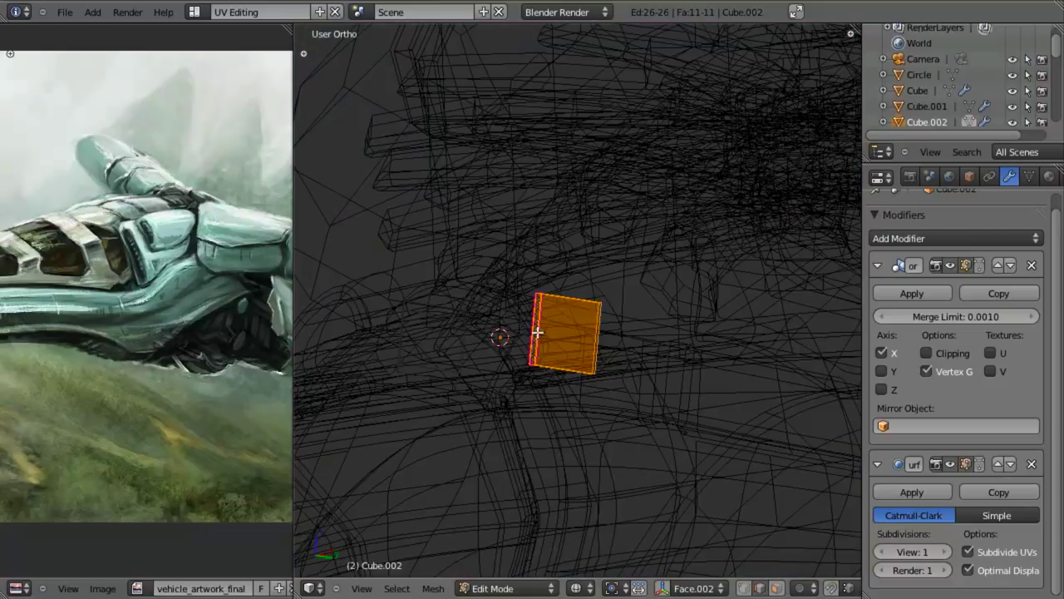
scroll(543, 332, up, 3)
middle_drag(542, 364, 579, 343)
key(KP_3)
scroll(564, 362, down, 3)
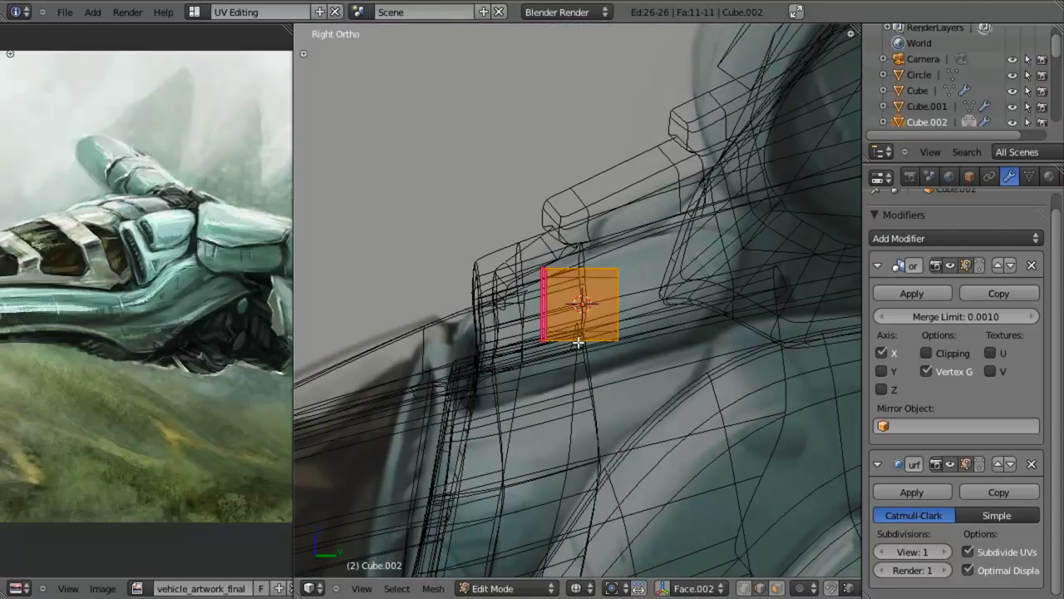
scroll(578, 343, down, 3)
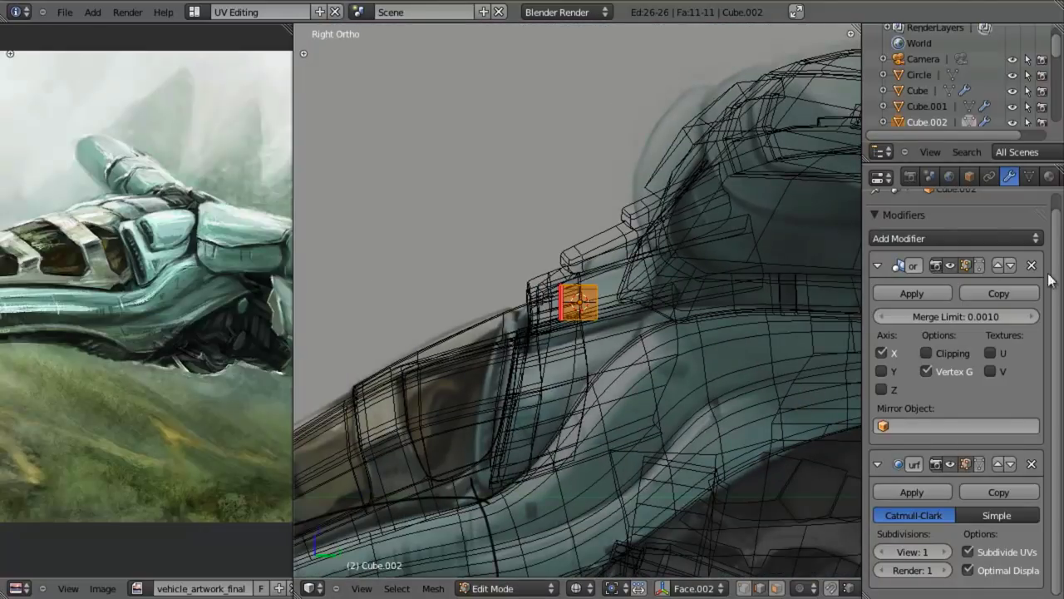
Collapse the plate's two modifiers and, in object mode, set its origin to its geometry
click(878, 264)
click(878, 299)
scroll(679, 339, up, 3)
key(KP_1)
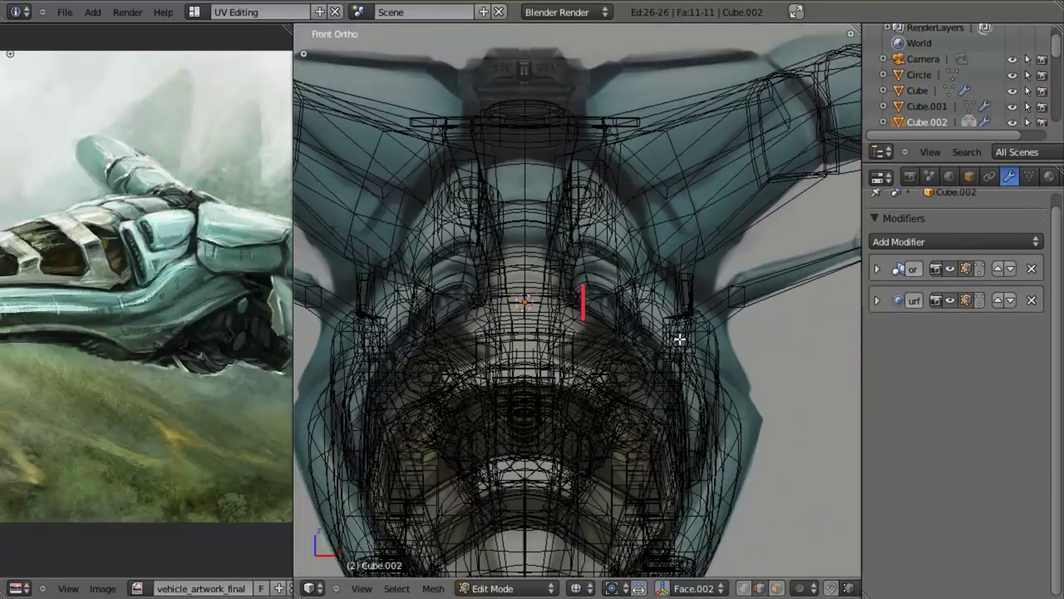
scroll(675, 340, up, 5)
scroll(657, 328, down, 4)
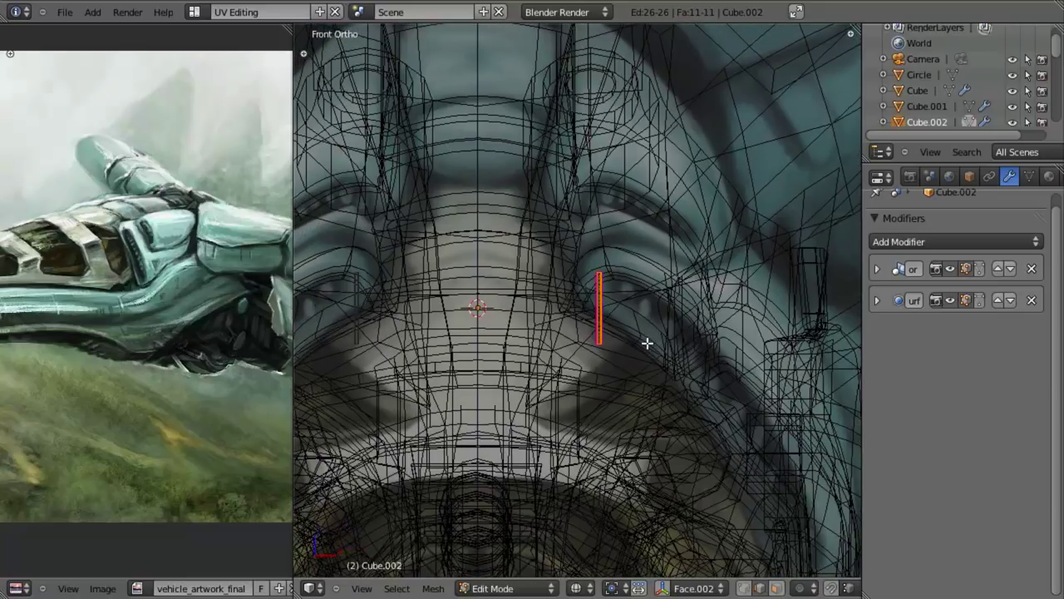
key(Tab)
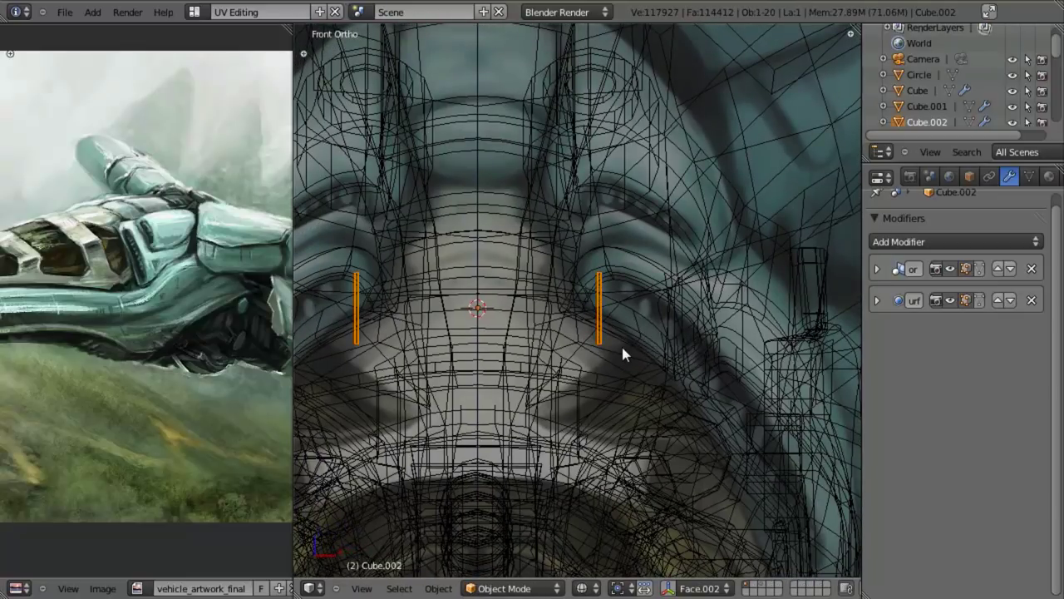
key(ctrl+shift+alt+c)
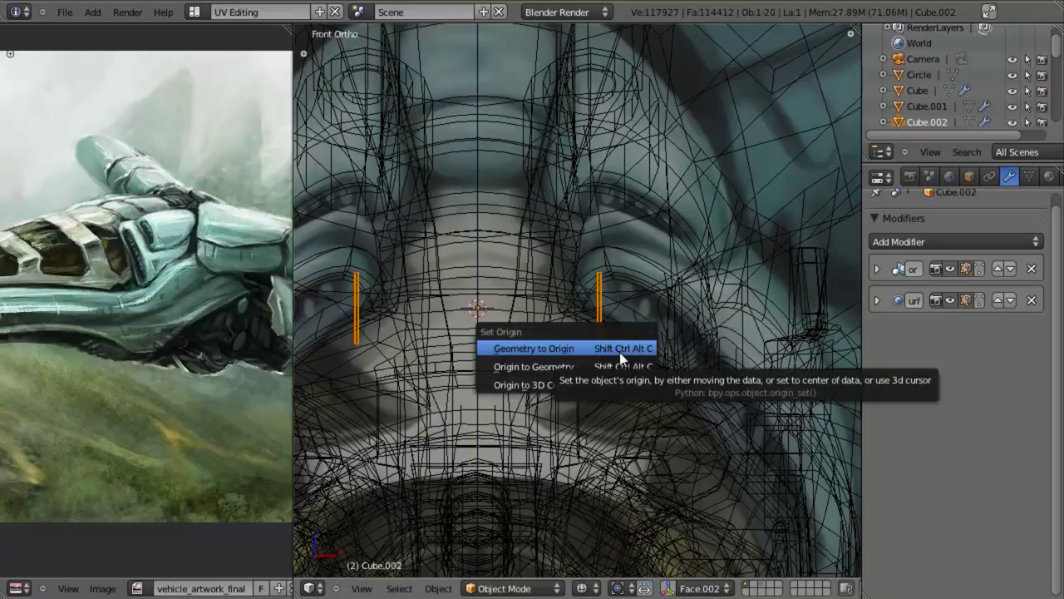
click(614, 366)
scroll(619, 358, down, 3)
scroll(620, 341, up, 5)
scroll(592, 299, down, 3)
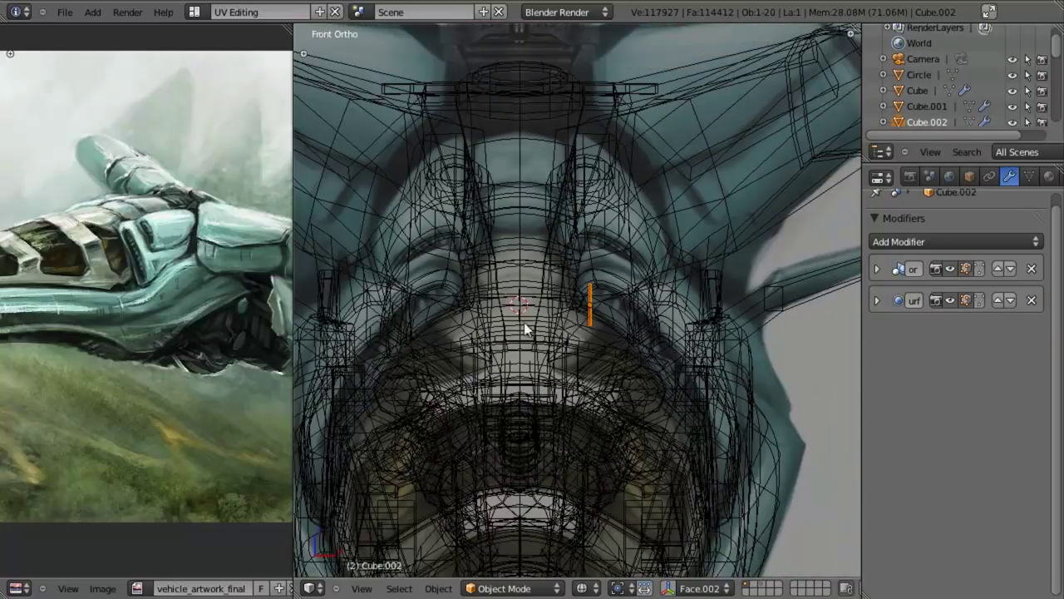
Add an empty at the 3D cursor on the ship's centre line and rename it Empty_grill_mirror
key(shift+a)
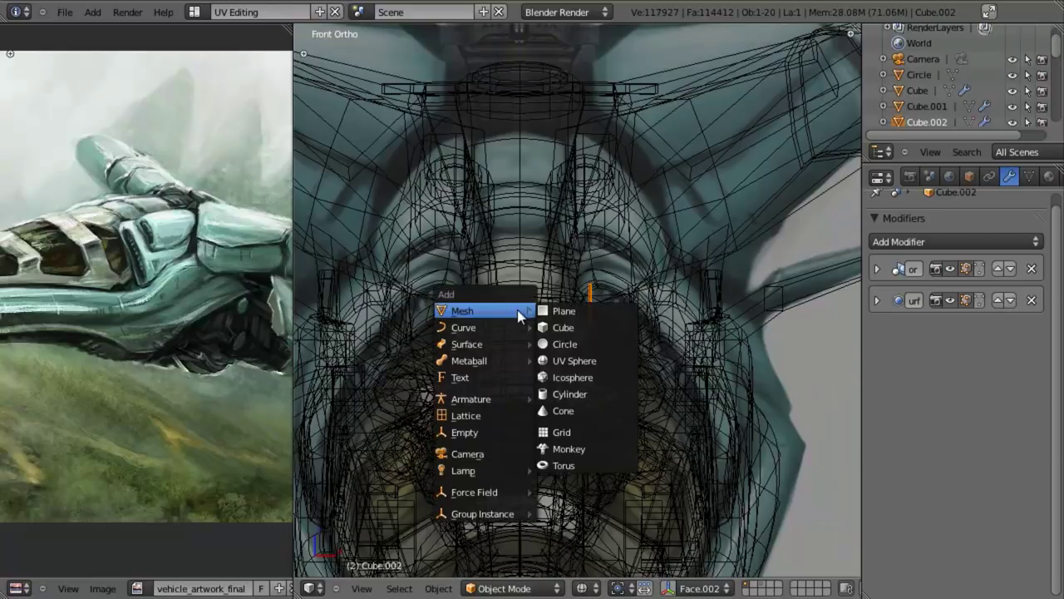
click(501, 437)
scroll(592, 323, up, 3)
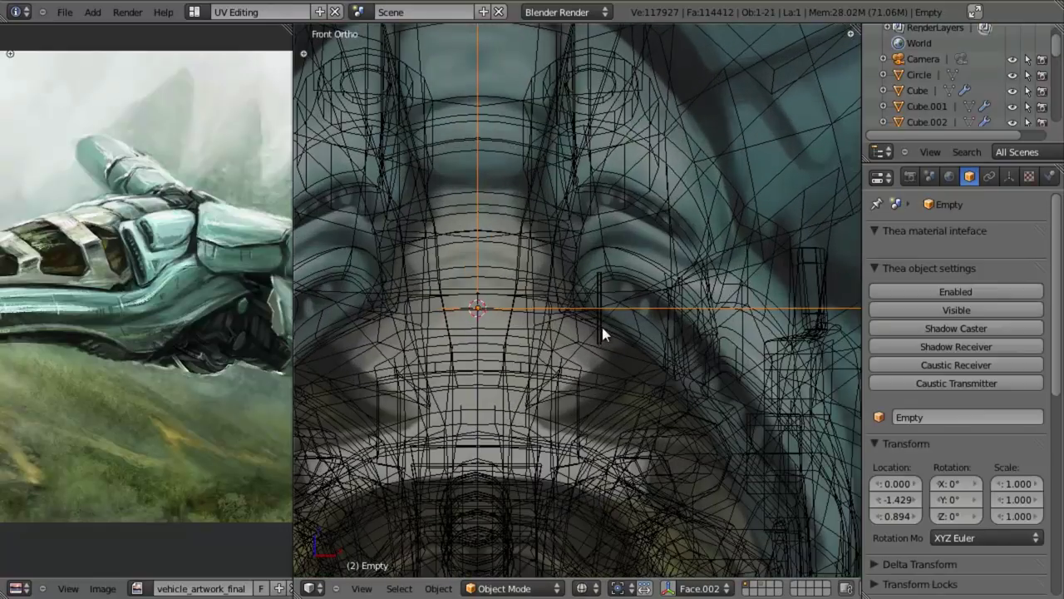
scroll(951, 84, down, 5)
scroll(953, 85, up, 3)
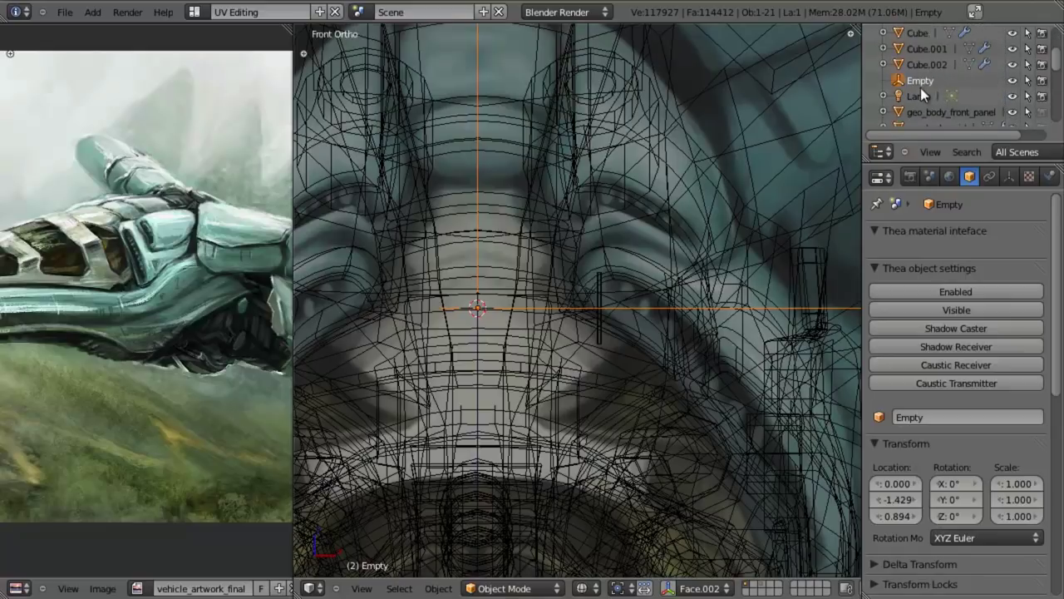
double_click(920, 80)
text(EEmpty_grill_mirror)
key(Return)
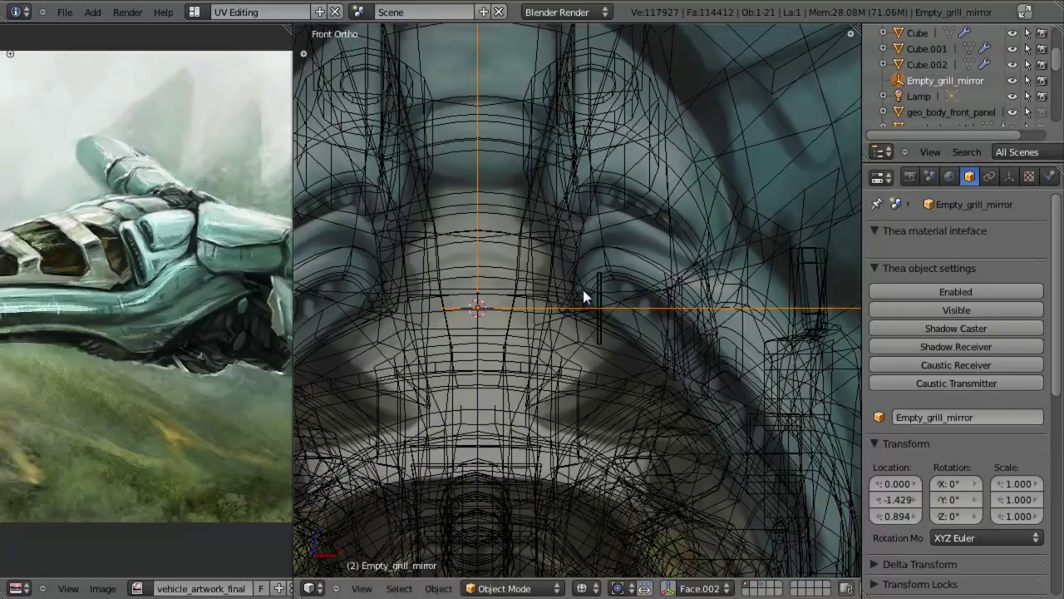
Select the vent plate and rename it geo_vent_intake
right_click(598, 290)
double_click(935, 65)
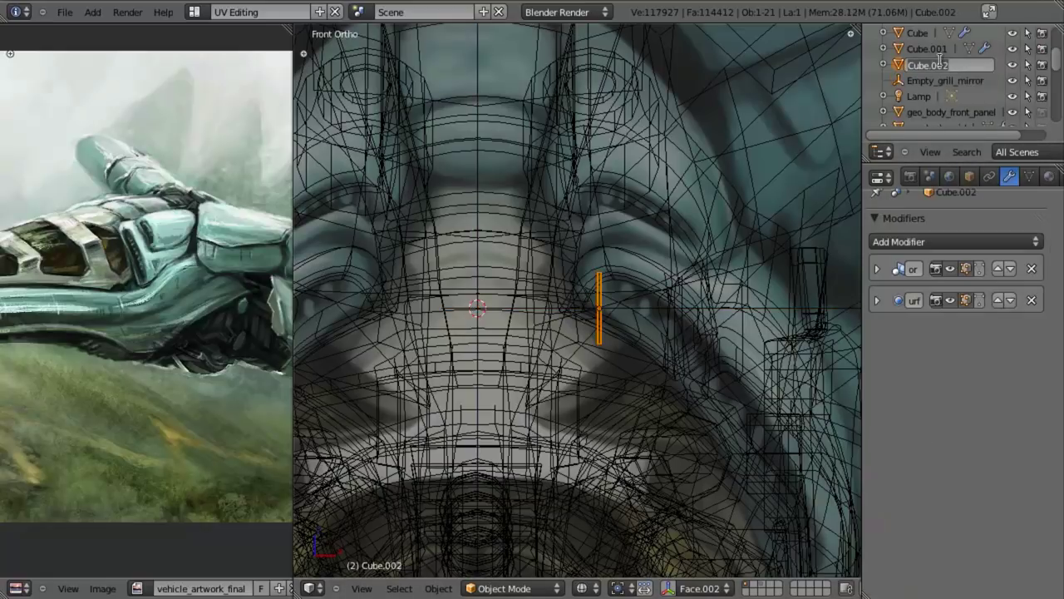
text(geo_vent_intake)
key(Return)
Select the empty on the centre line and rename it Empty_vent_in_mirror
right_click(644, 308)
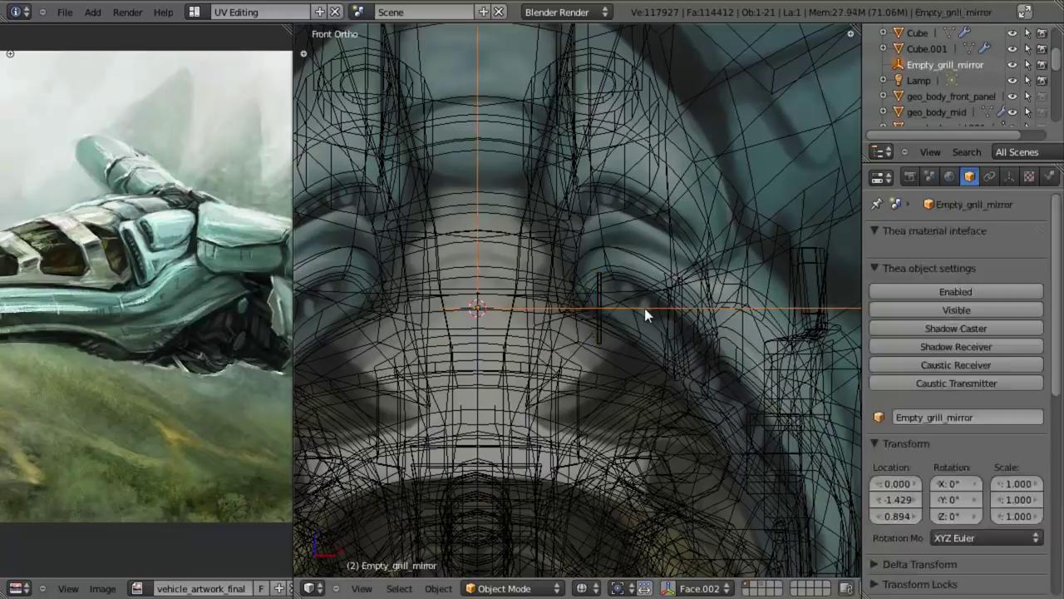
double_click(959, 64)
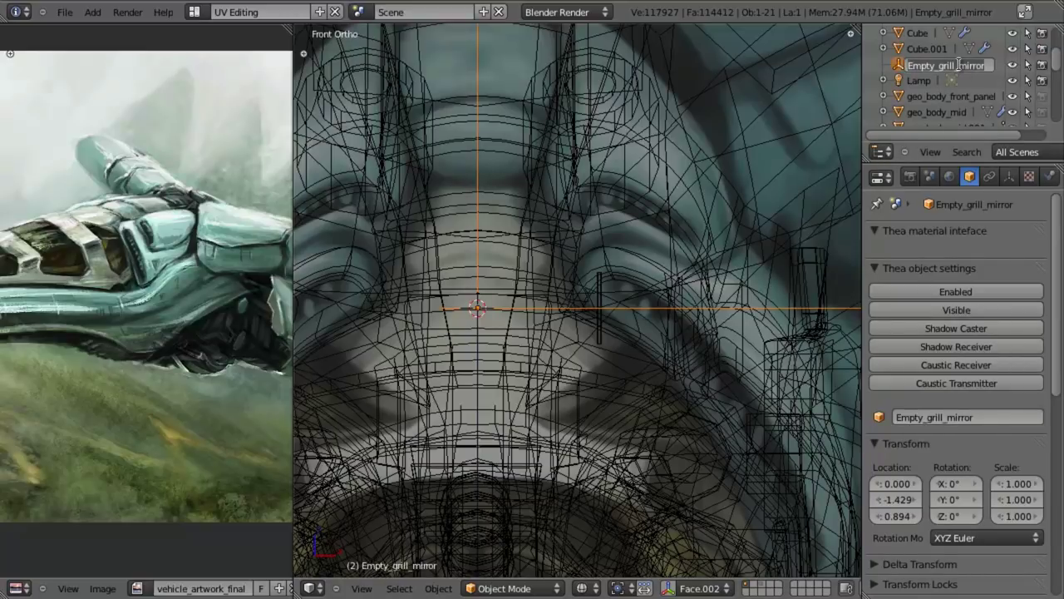
key(Right)
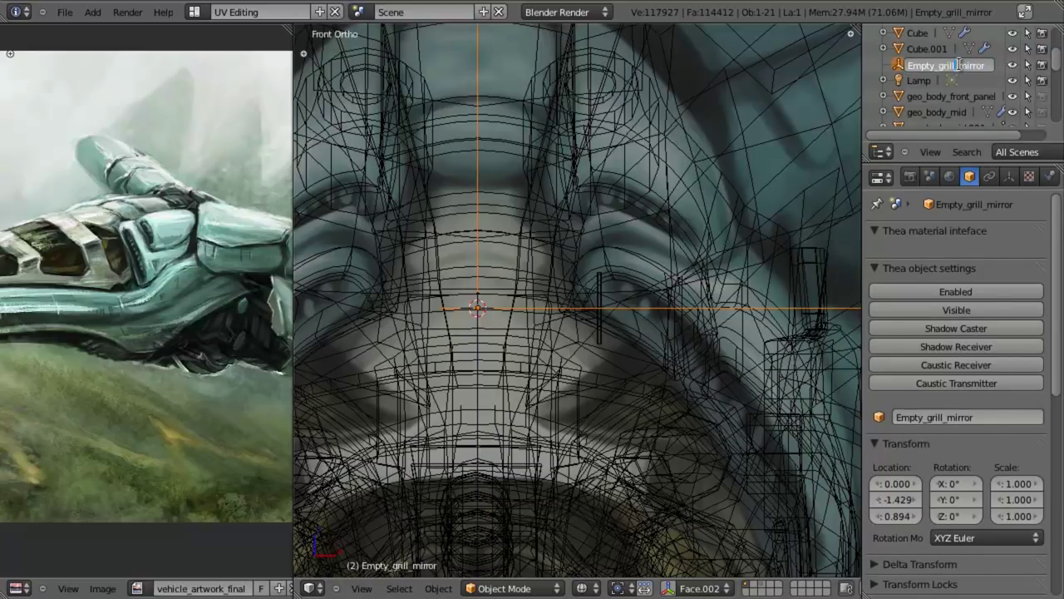
text(vent_int)
key(Return)
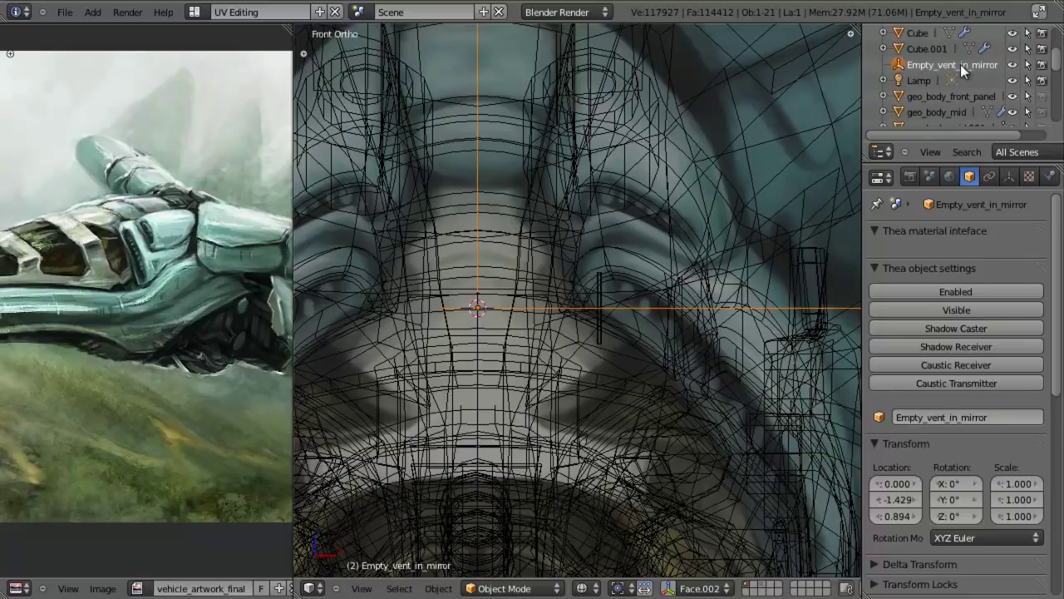
Set Empty_vent_in_mirror as the mirror object in the vent plate's Mirror modifier
right_click(597, 299)
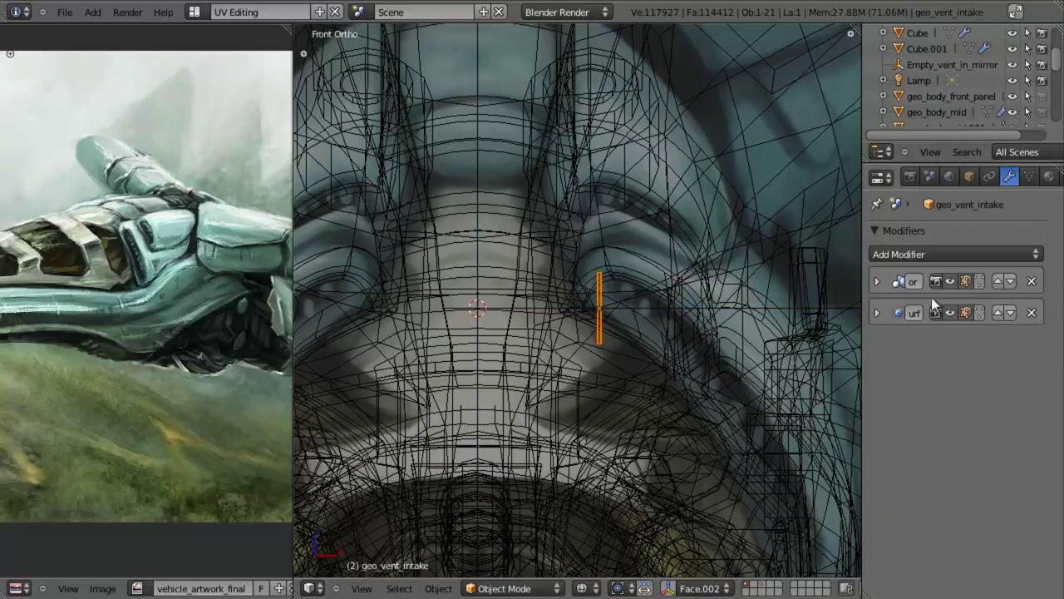
click(877, 281)
click(964, 449)
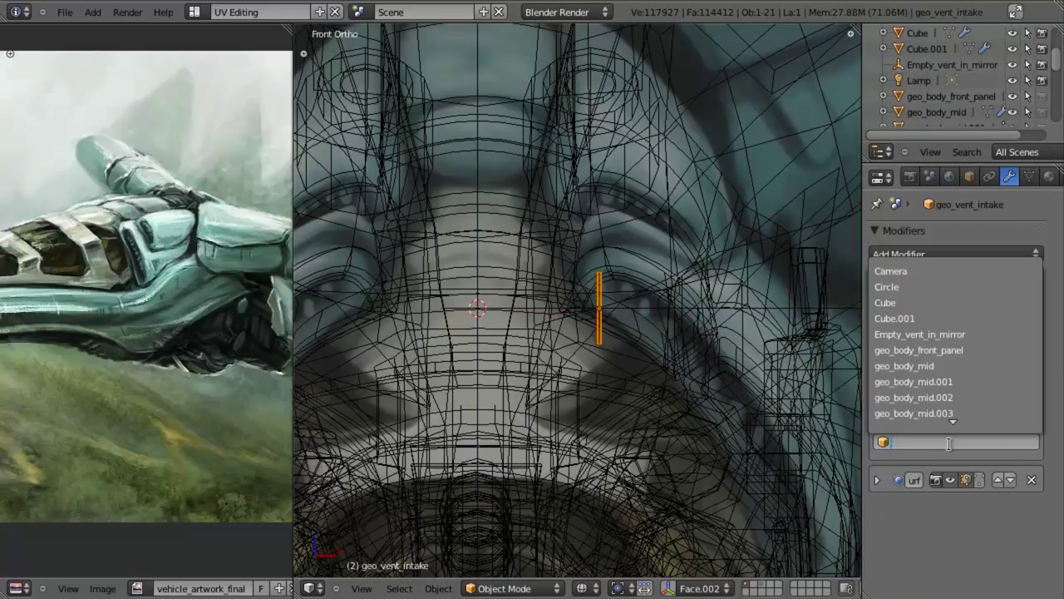
click(954, 333)
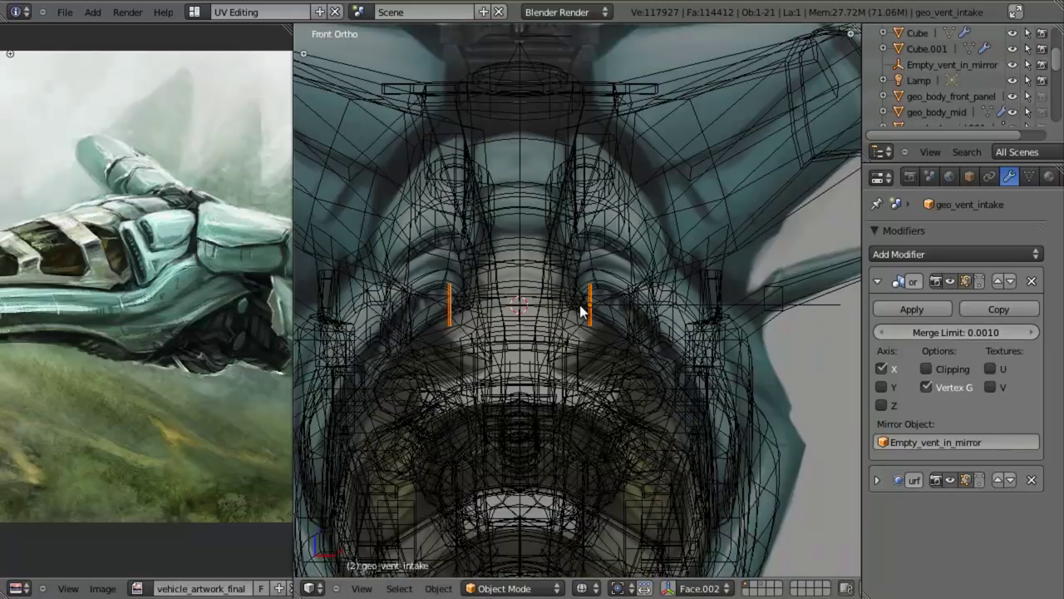
Reposition the vent plate inside the opening in the right side view and check its placement from the front
scroll(636, 313, up, 7)
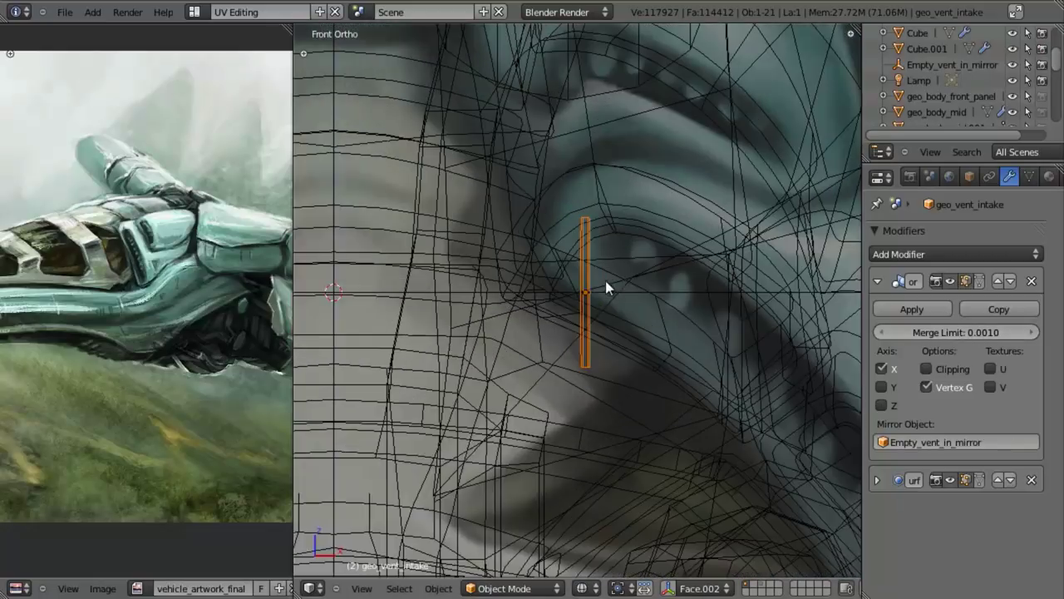
key(z)
key(KP_3)
key(z)
key(g)
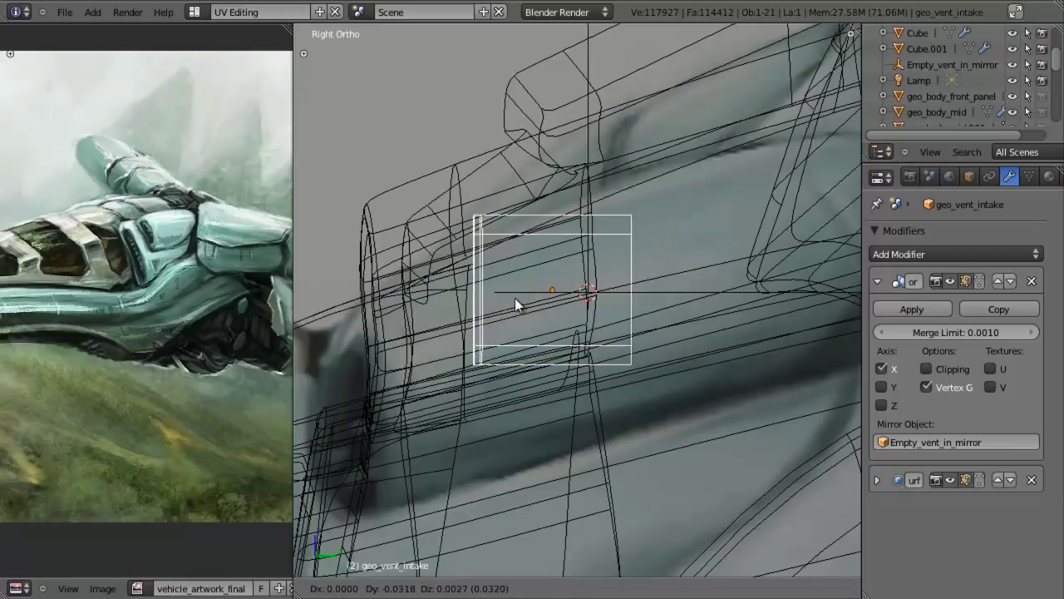
click(440, 295)
key(z)
middle_drag(442, 295, 519, 287)
key(KP_3)
key(z)
key(g)
click(516, 323)
middle_drag(505, 323, 517, 323)
key(KP_1)
scroll(554, 325, down, 4)
scroll(573, 321, up, 3)
key(shift+a)
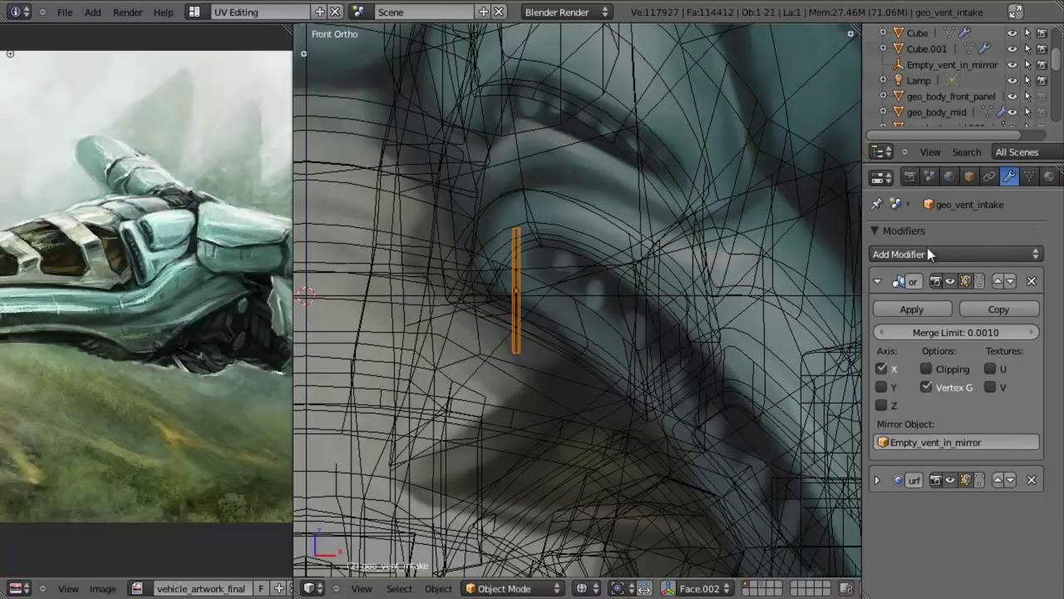
Add an Array modifier to the vent bar and place it between the Mirror and Subdivision Surface modifiers
click(877, 282)
click(904, 254)
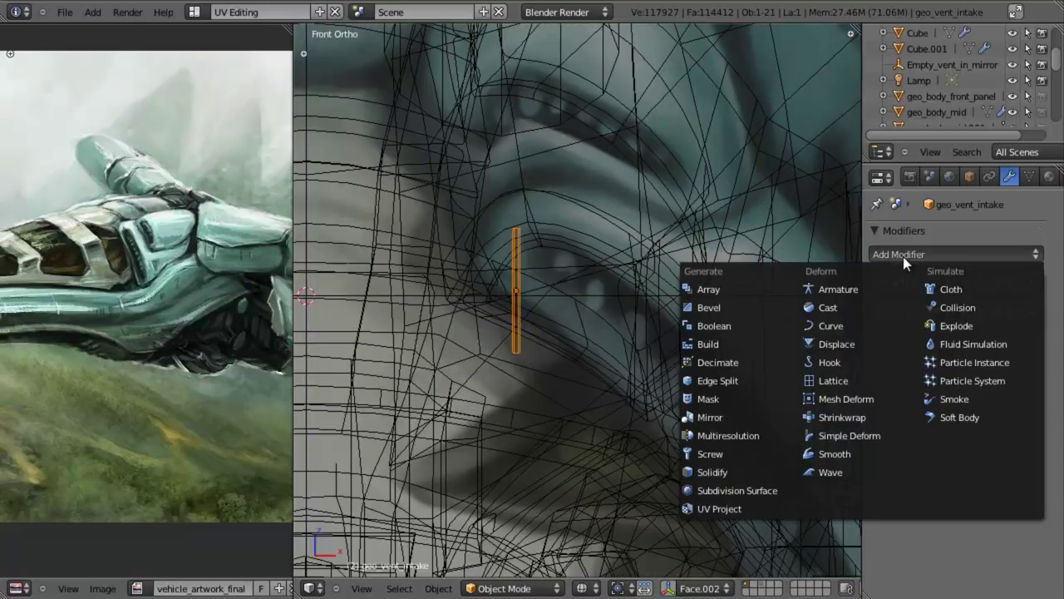
click(742, 290)
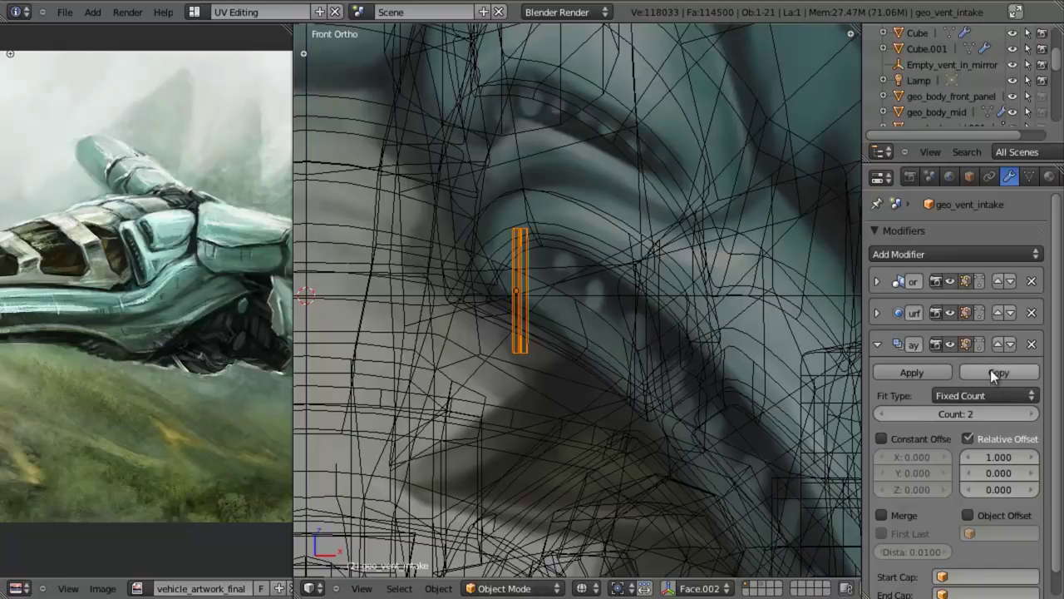
click(999, 342)
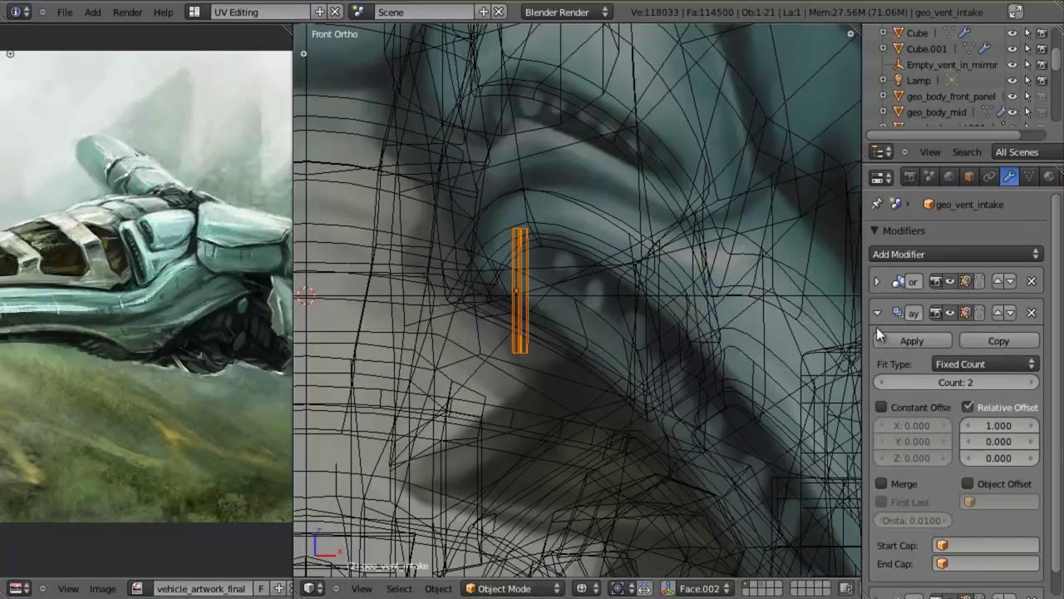
Set the array's relative X offset to 1.025 for the vent bar
scroll(582, 309, up, 3)
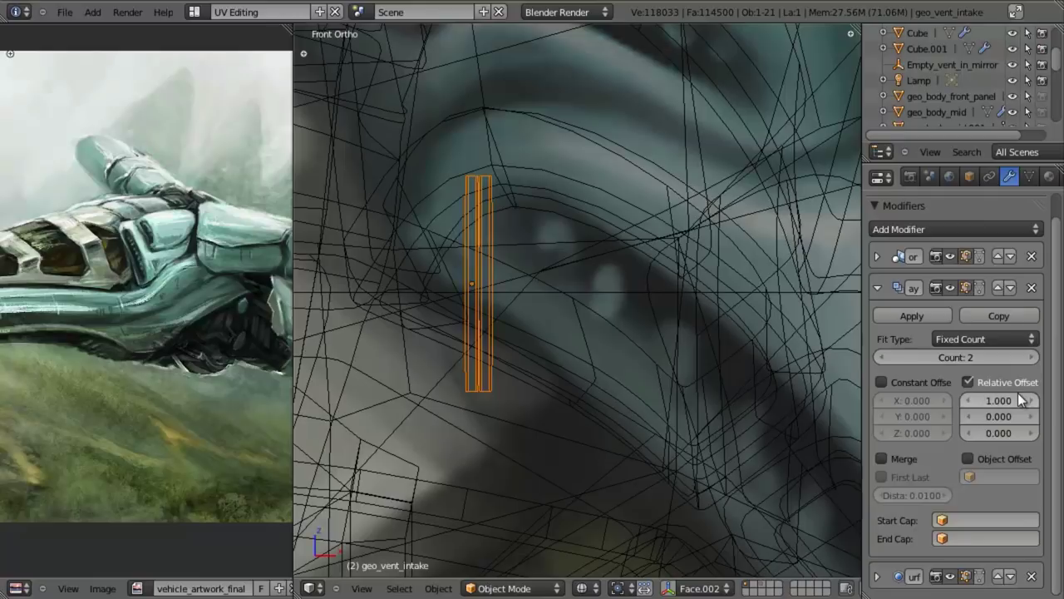
drag(1030, 403, 1035, 405)
click(1033, 401)
click(1026, 400)
key(BackSpace)
key(BackSpace)
key(BackSpace)
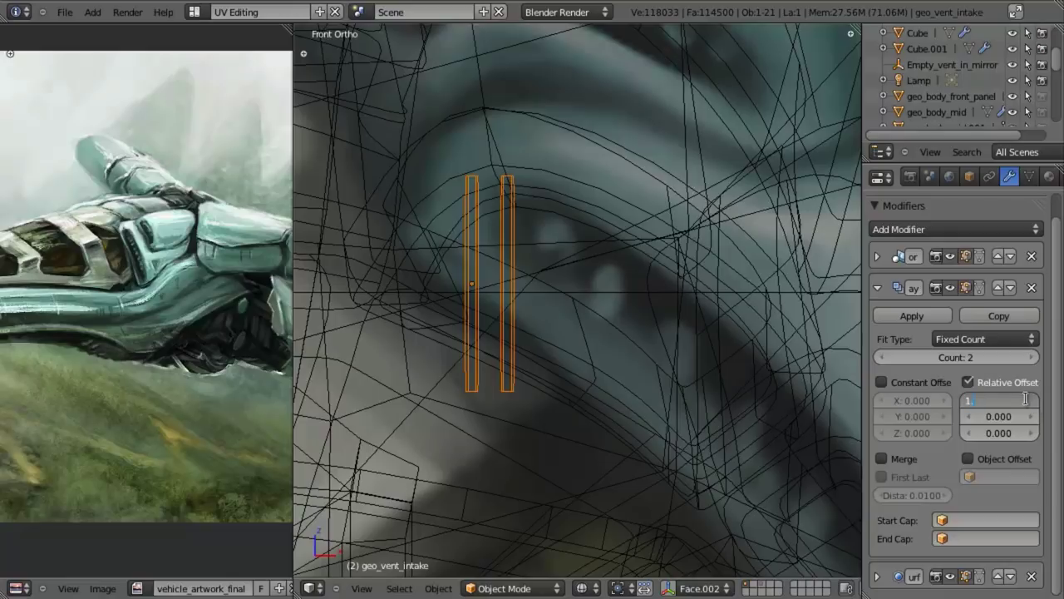
text(025)
key(Return)
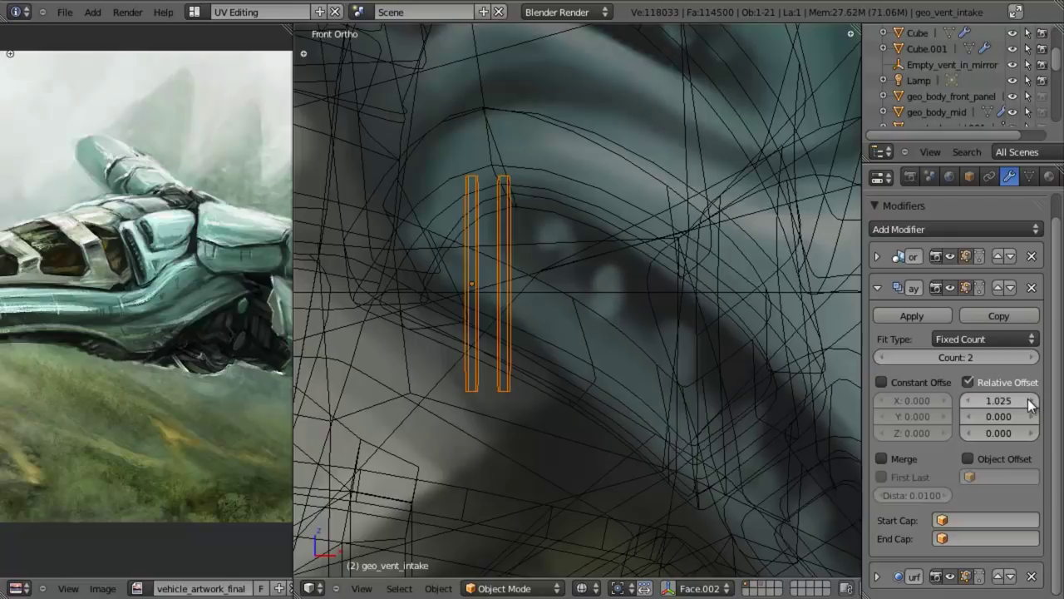
Try an array count of 6 across the mirrored bars and reduce the count back to 1
click(1031, 362)
click(1031, 362)
scroll(627, 337, down, 9)
scroll(630, 337, down, 4)
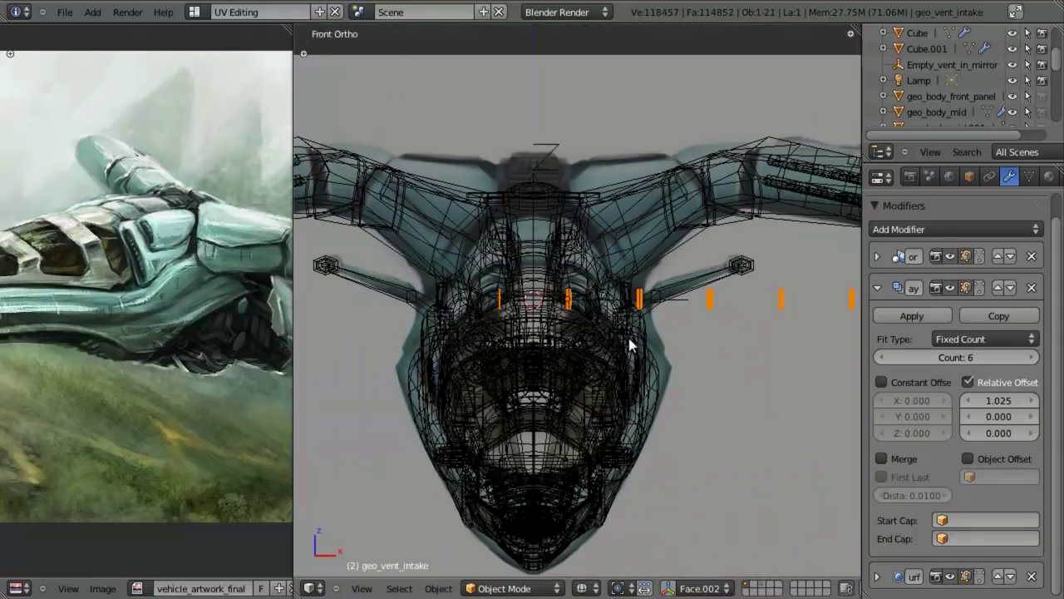
scroll(647, 340, up, 5)
click(887, 360)
click(886, 360)
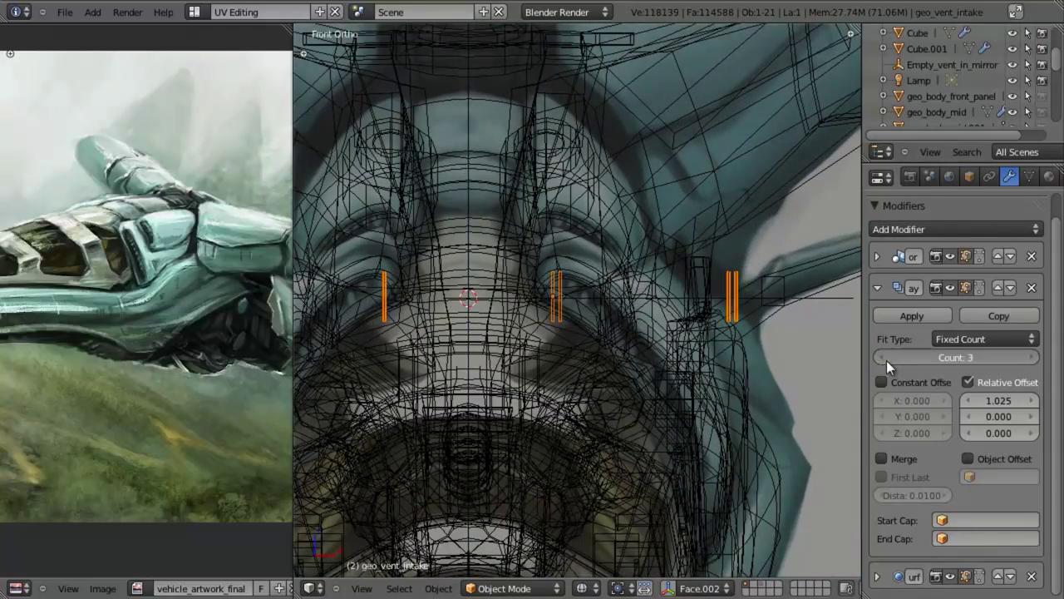
click(887, 360)
click(886, 360)
click(886, 360)
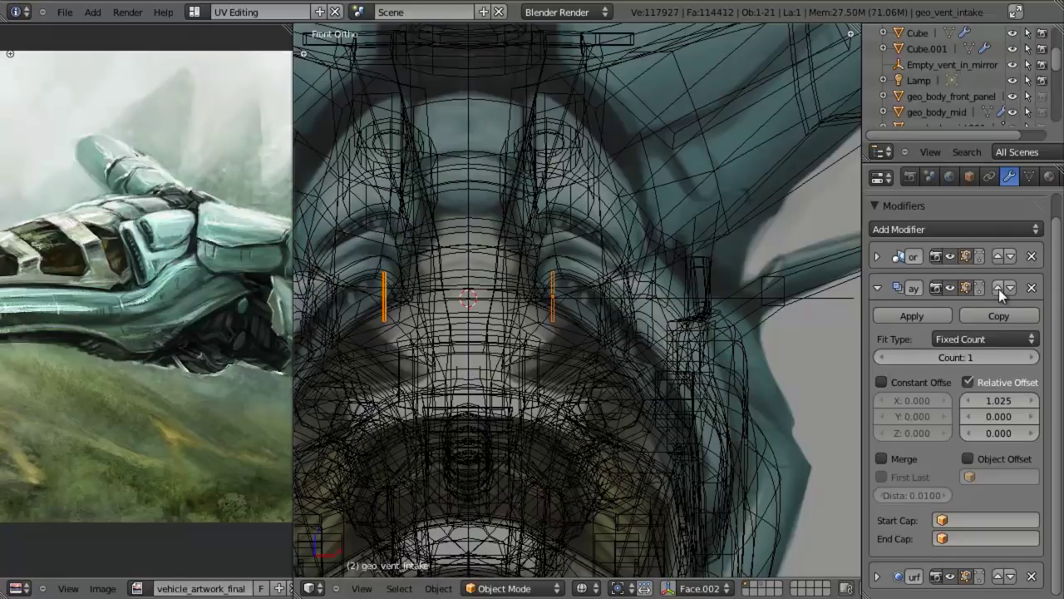
Move the Array modifier above the Mirror modifier and set the array count to 6
click(999, 287)
scroll(724, 314, up, 2)
click(1026, 326)
click(1026, 326)
click(1026, 325)
click(1026, 326)
click(1026, 326)
scroll(591, 304, up, 7)
key(z)
shift+middle_drag(595, 304, 625, 319)
key(z)
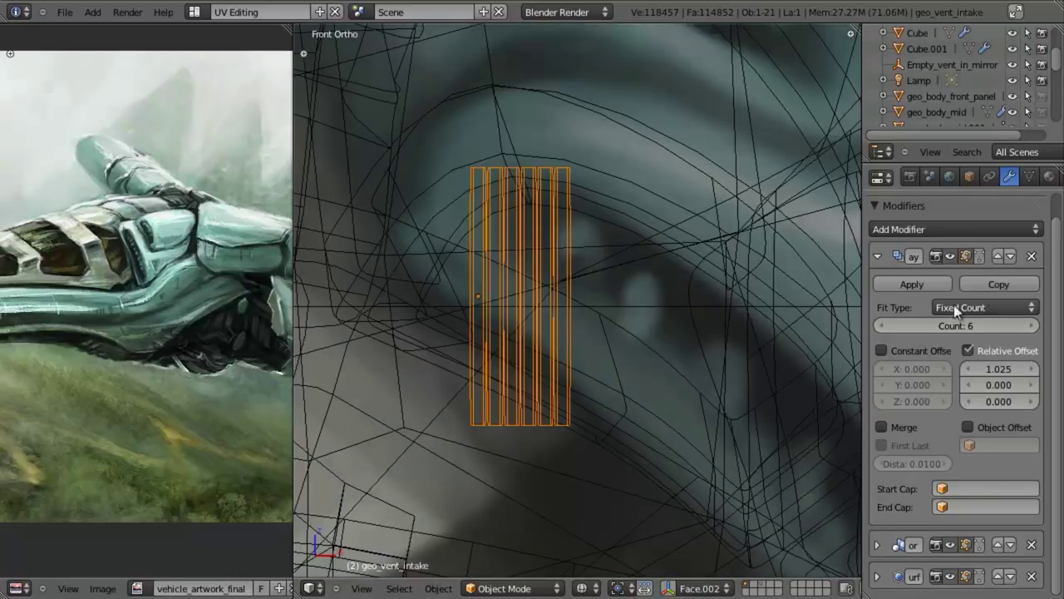
Add an empty at the vent bar's origin using the snapped 3D cursor, and rename it Empty_vent_in_array
scroll(601, 308, down, 2)
key(shift+s)
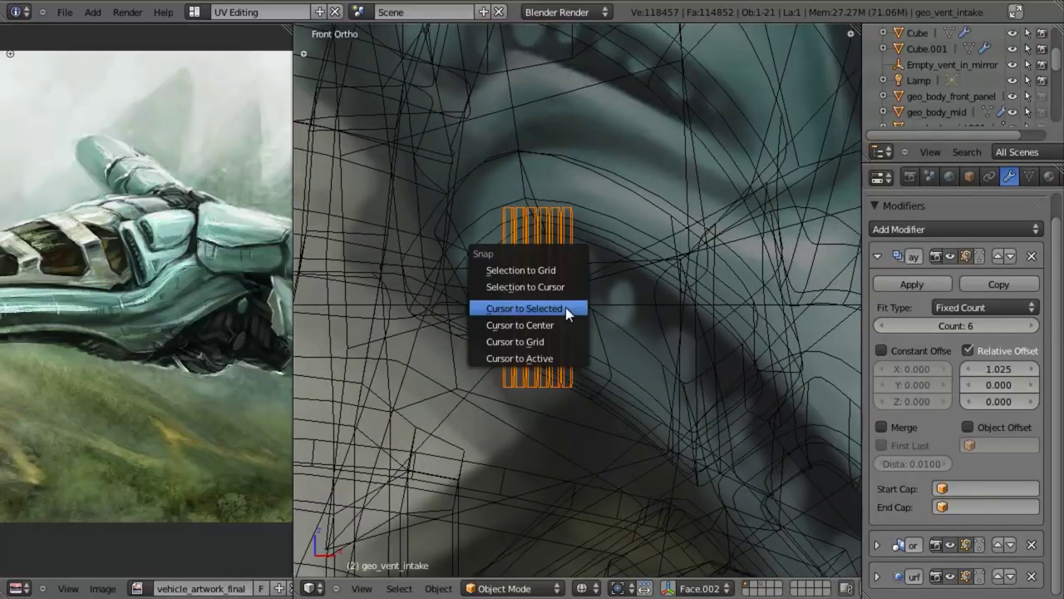
click(568, 307)
key(shift+a)
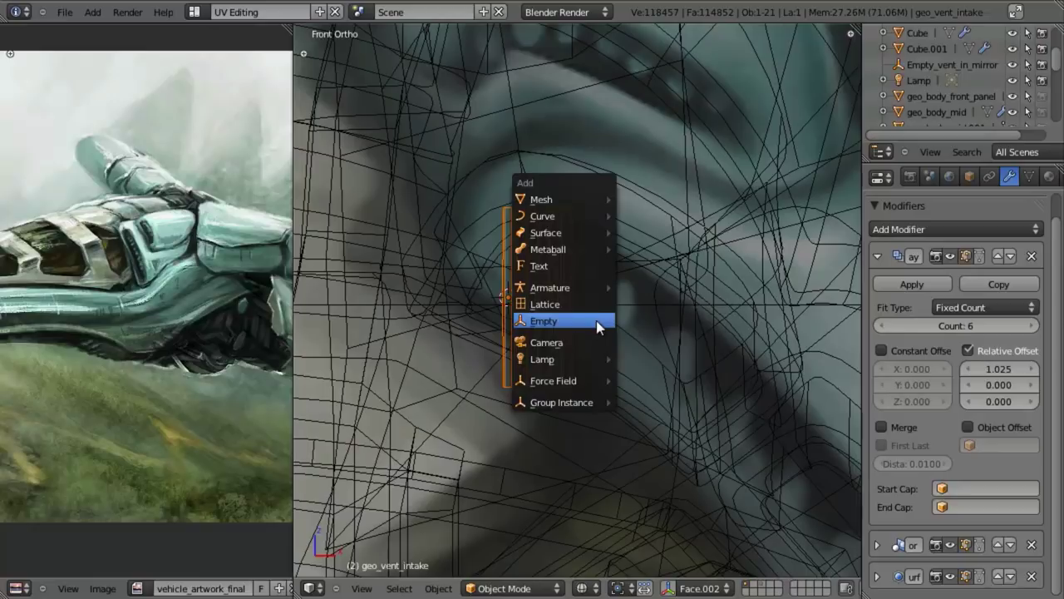
click(597, 320)
double_click(920, 65)
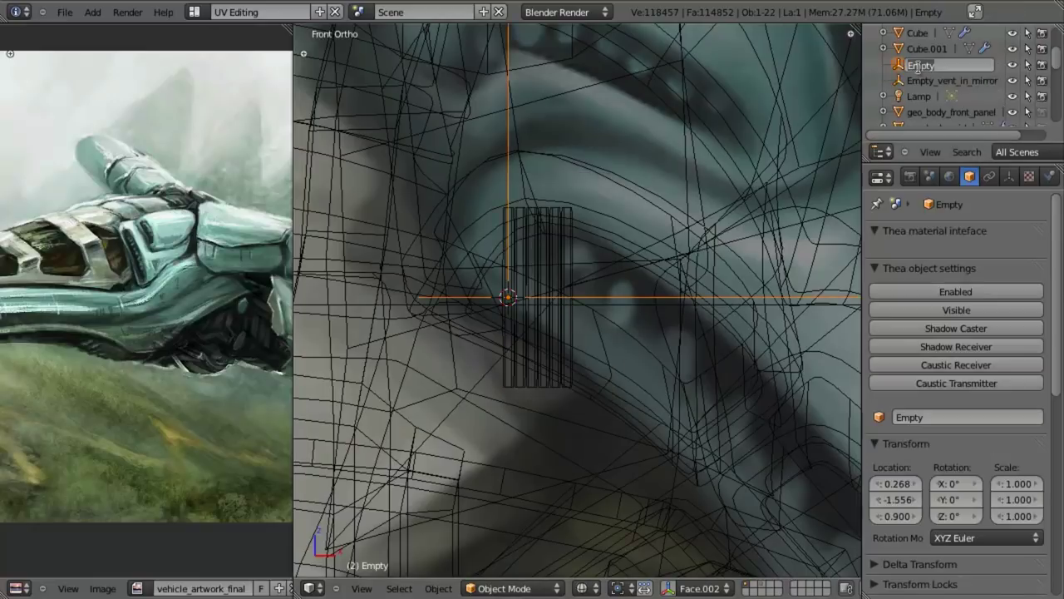
key(Right)
text(_vent_in_array)
key(Return)
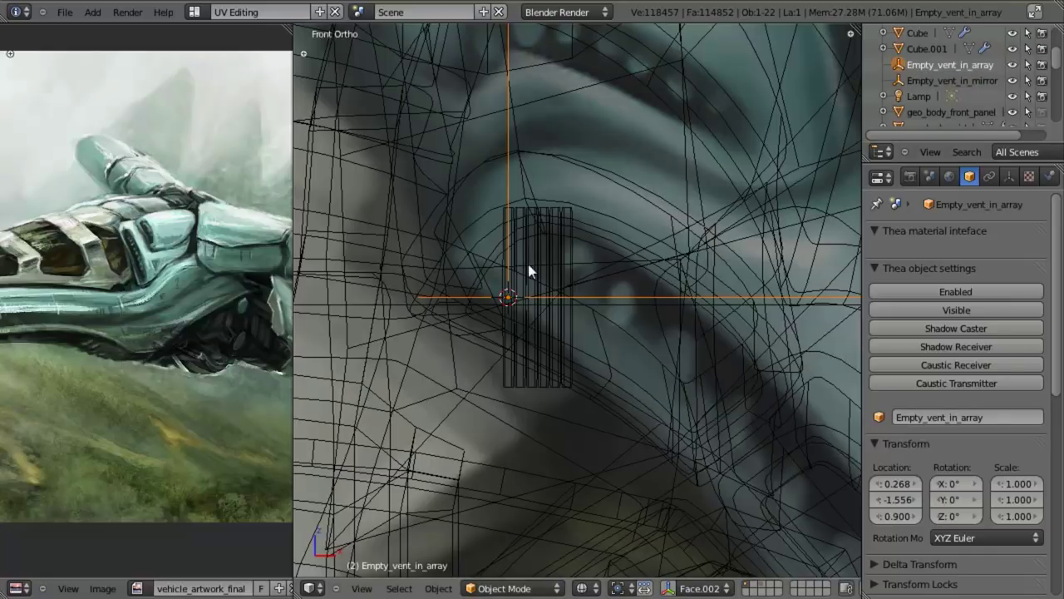
Switch the vent bar's array from relative offset to object offset, using Empty_vent_in_array as the offset object
right_click(510, 262)
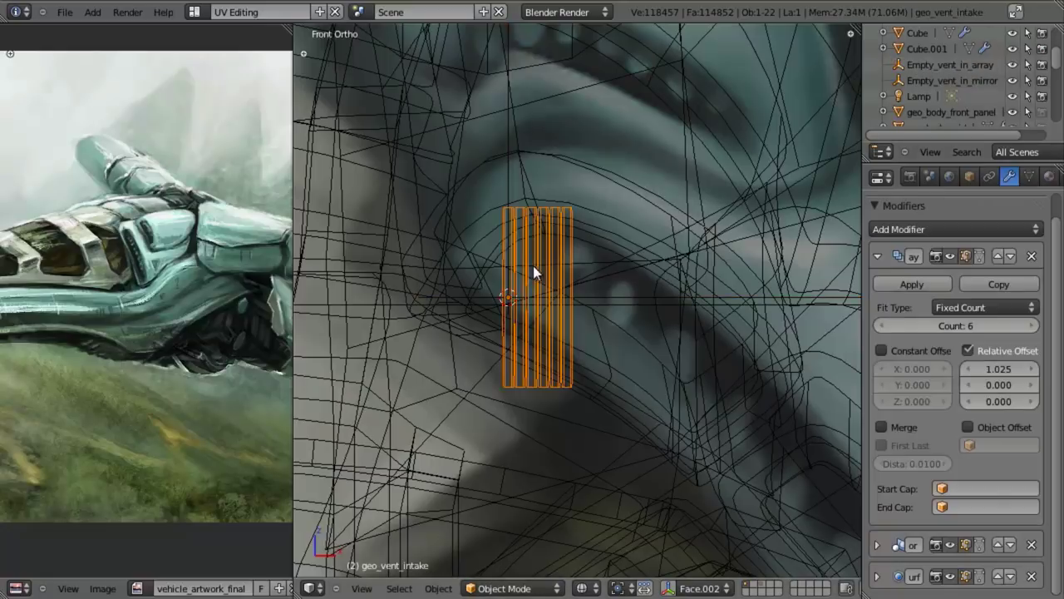
click(969, 350)
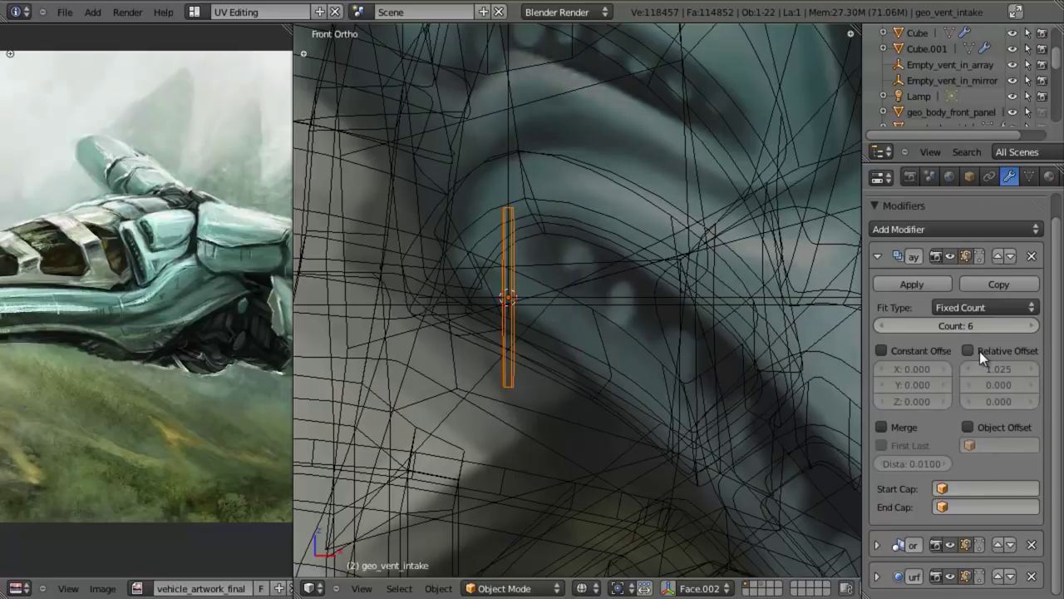
click(969, 425)
click(1004, 441)
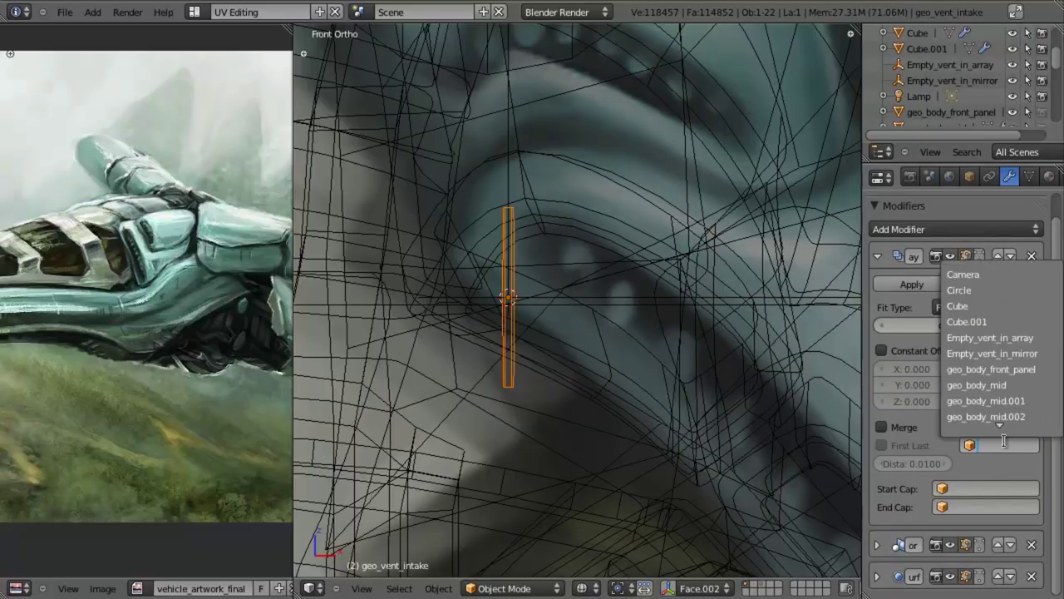
click(1009, 336)
right_click(618, 306)
key(g)
key(x)
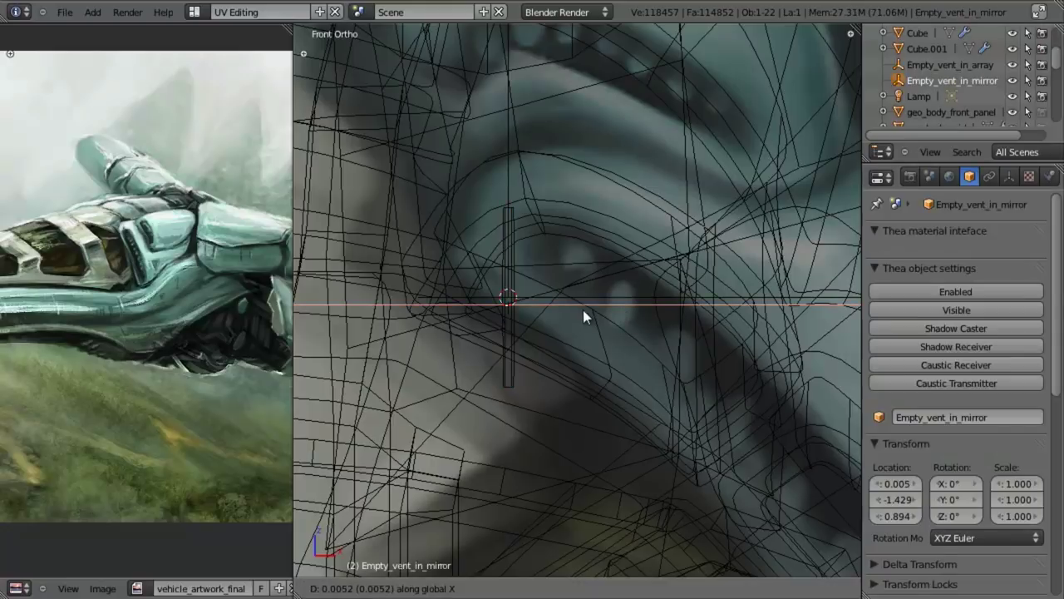
right_click(595, 310)
key(g)
right_click(631, 334)
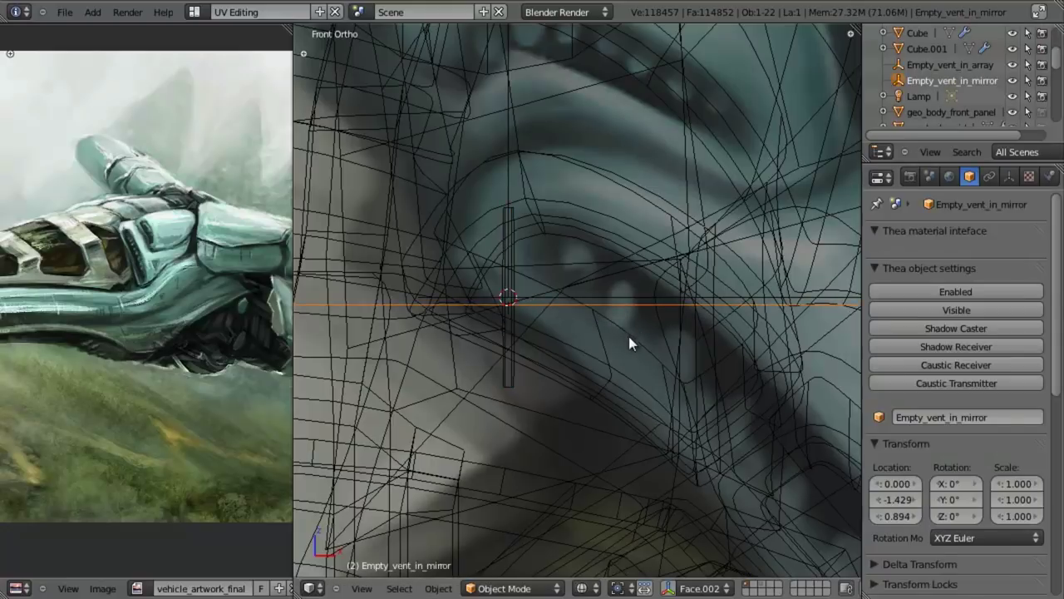
Move Empty_vent_in_array along X to about 0.295 to spread the bars across the intake opening
scroll(619, 328, down, 3)
right_click(602, 299)
right_click(609, 294)
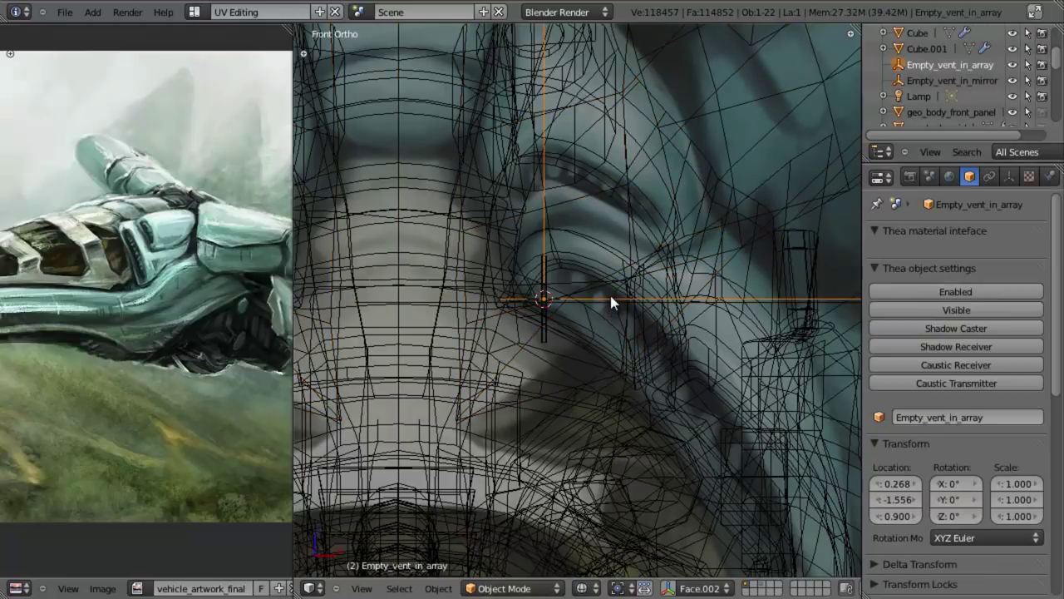
scroll(570, 361, up, 4)
key(g)
key(x)
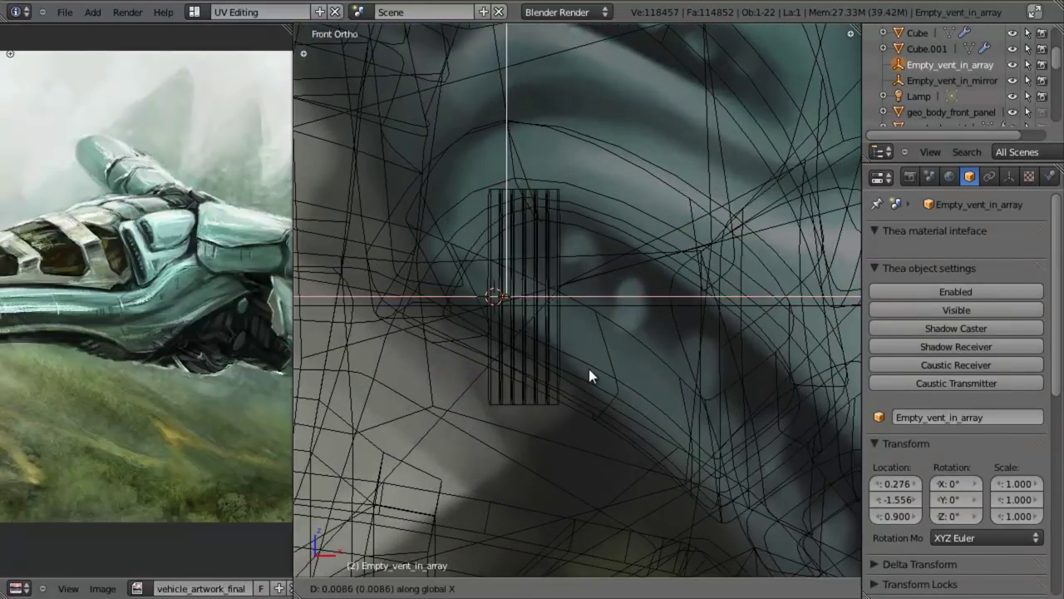
click(611, 372)
key(z)
scroll(648, 364, down, 3)
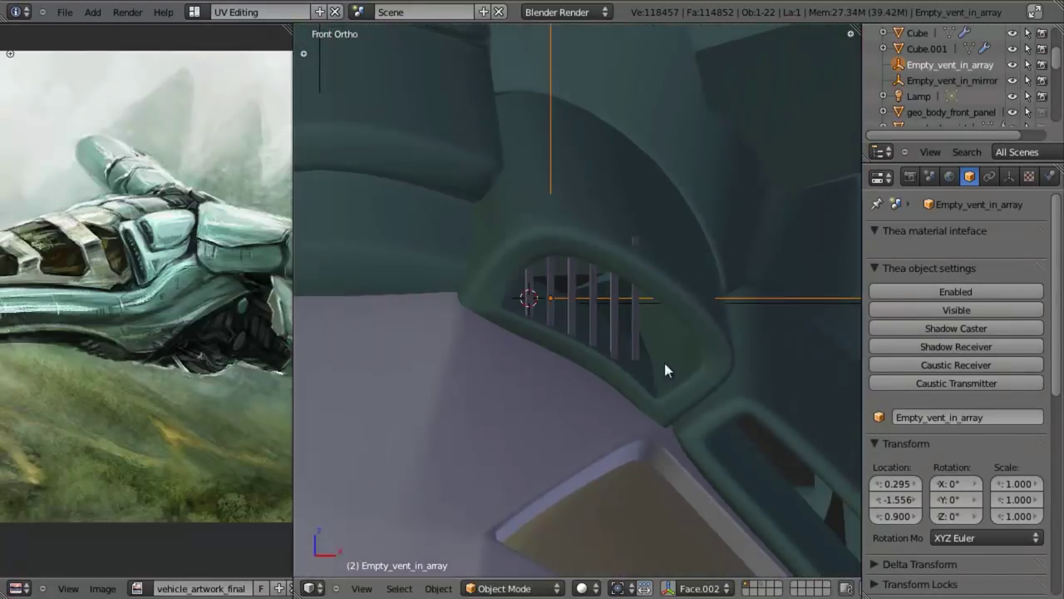
scroll(715, 369, up, 2)
key(r)
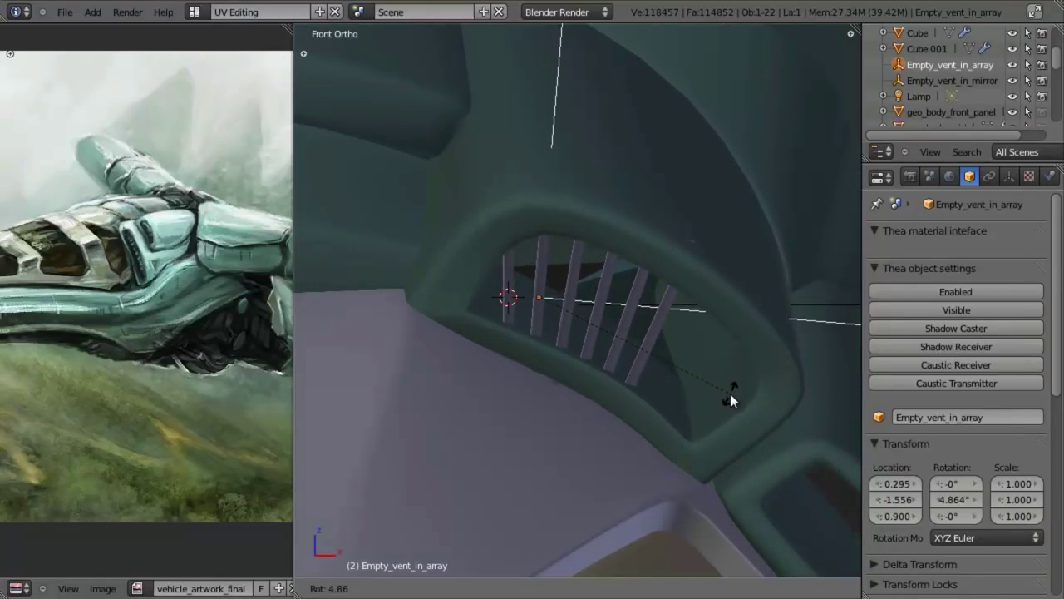
right_click(730, 397)
key(z)
right_click(516, 271)
key(z)
key(z)
key(g)
key(z)
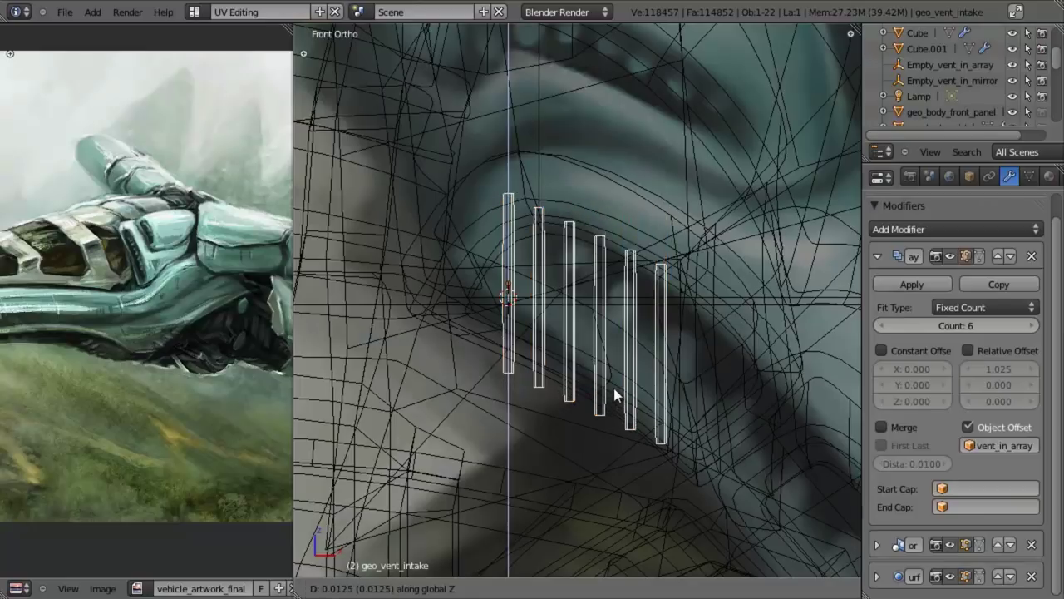
right_click(616, 383)
Move the vent bars together with Empty_vent_in_array up along Z, placing the empty at about 0.919
shift+right_click(612, 296)
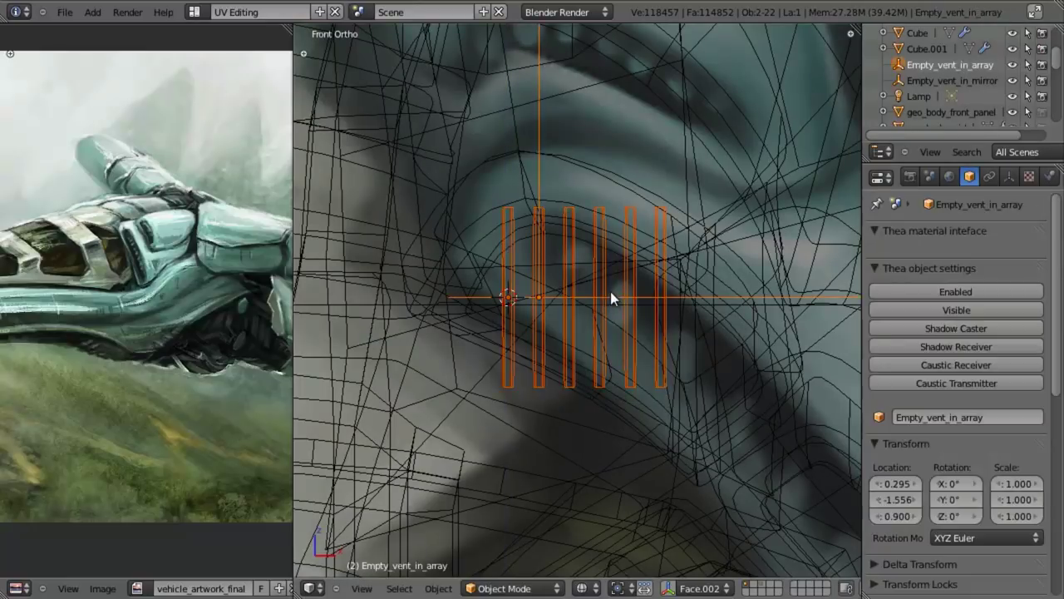
key(g)
key(z)
click(614, 313)
key(z)
key(g)
key(z)
click(640, 375)
key(z)
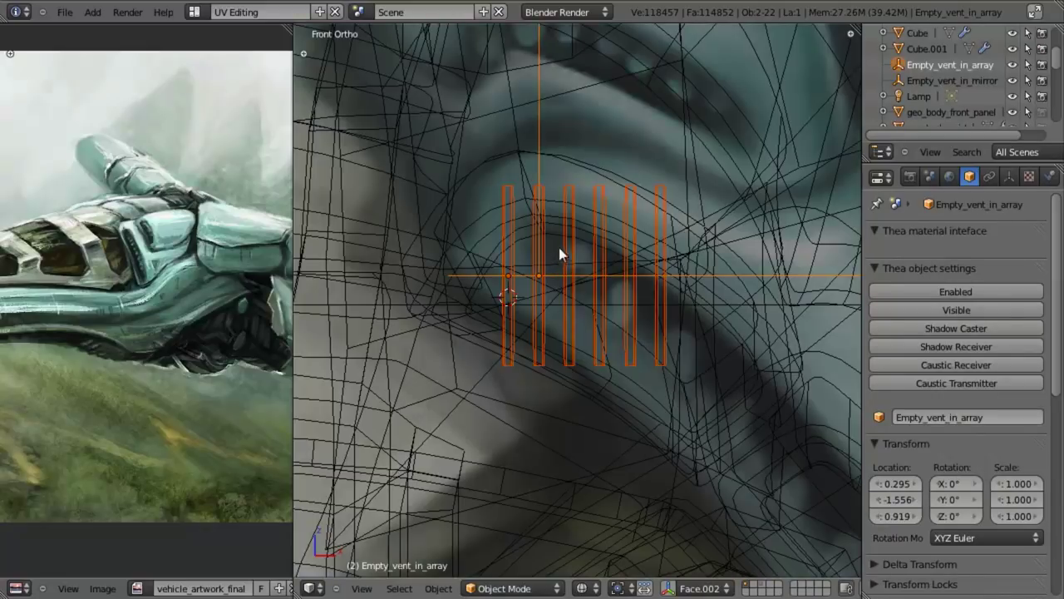
Shorten the vent bar mesh by scaling it along Z in Edit Mode
right_click(572, 234)
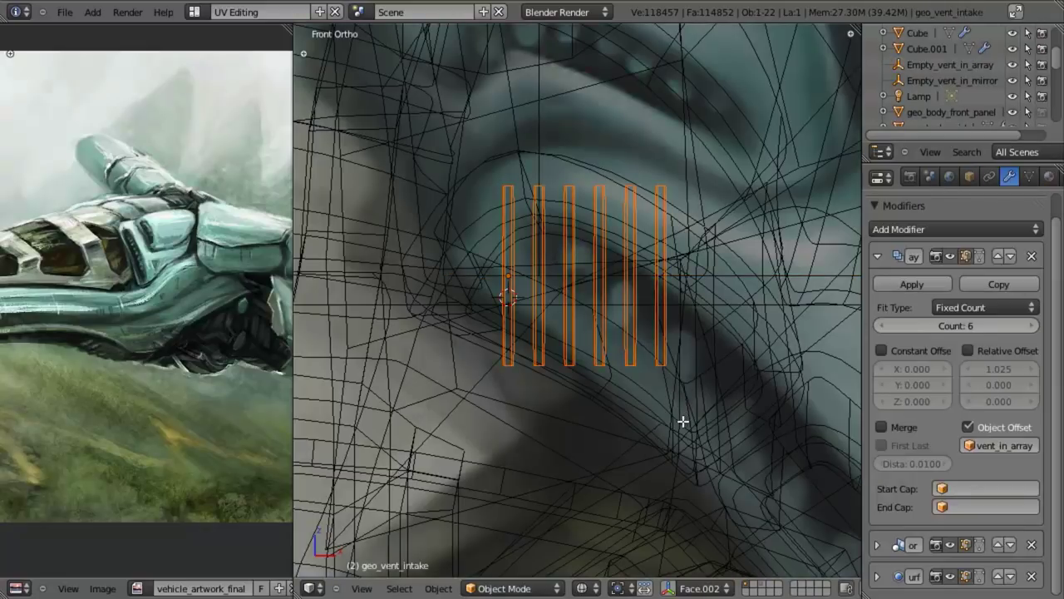
key(Tab)
key(s)
key(z)
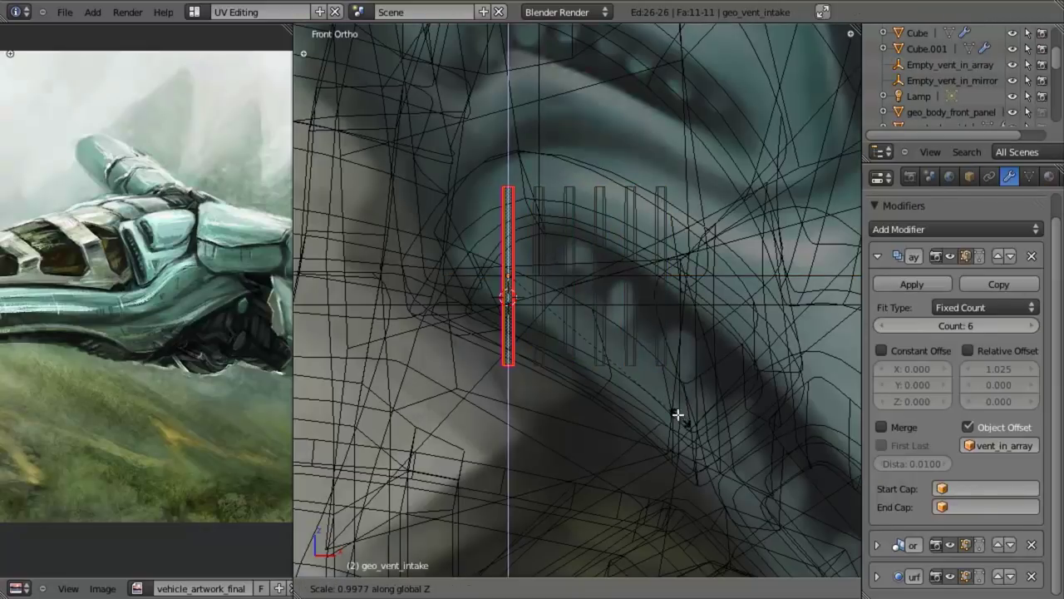
click(647, 351)
key(z)
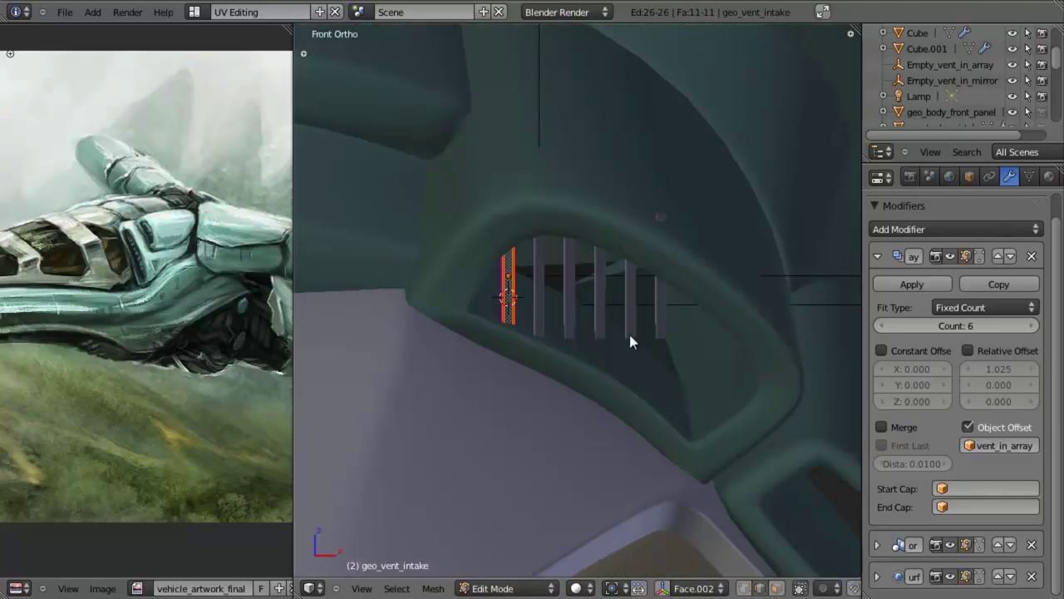
key(Tab)
key(z)
key(r)
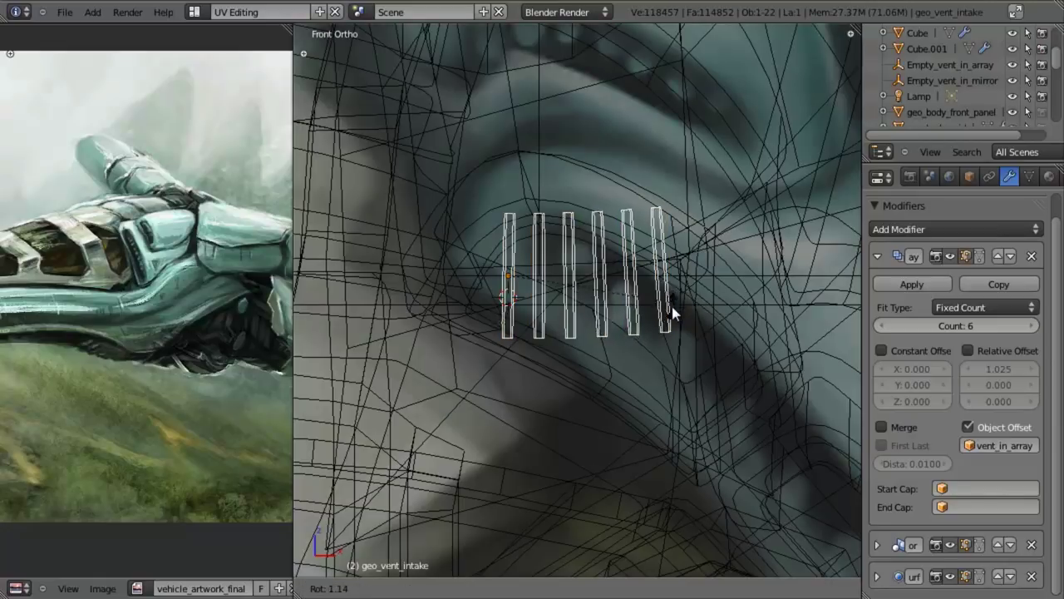
right_click(674, 346)
Select the vent bars together with Empty_vent_in_array and rotate both clockwise in the front view
shift+right_click(647, 274)
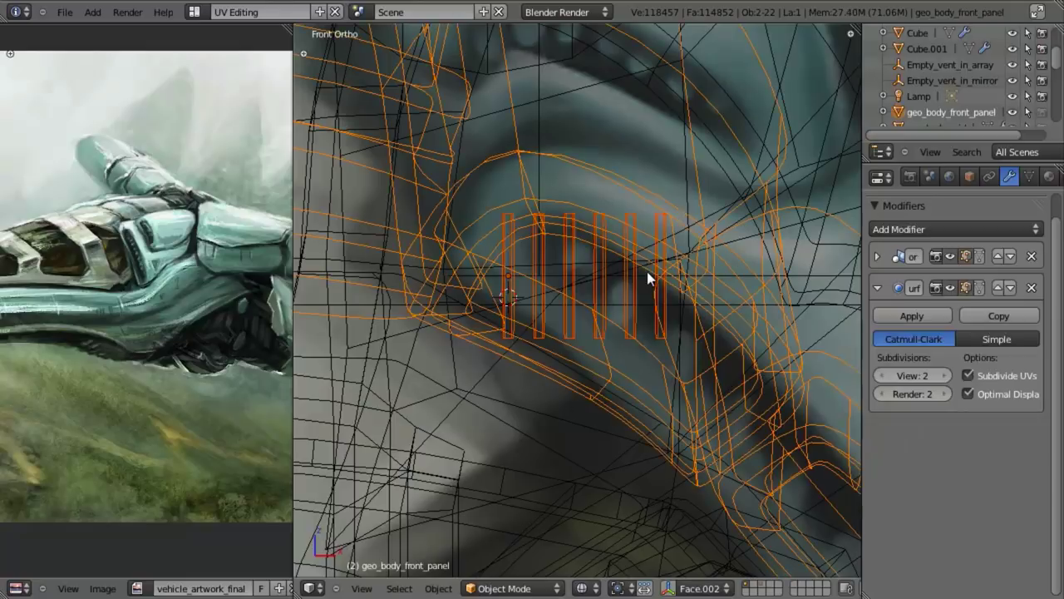
shift+right_click(648, 275)
key(b)
middle_drag(442, 113, 467, 222)
key(r)
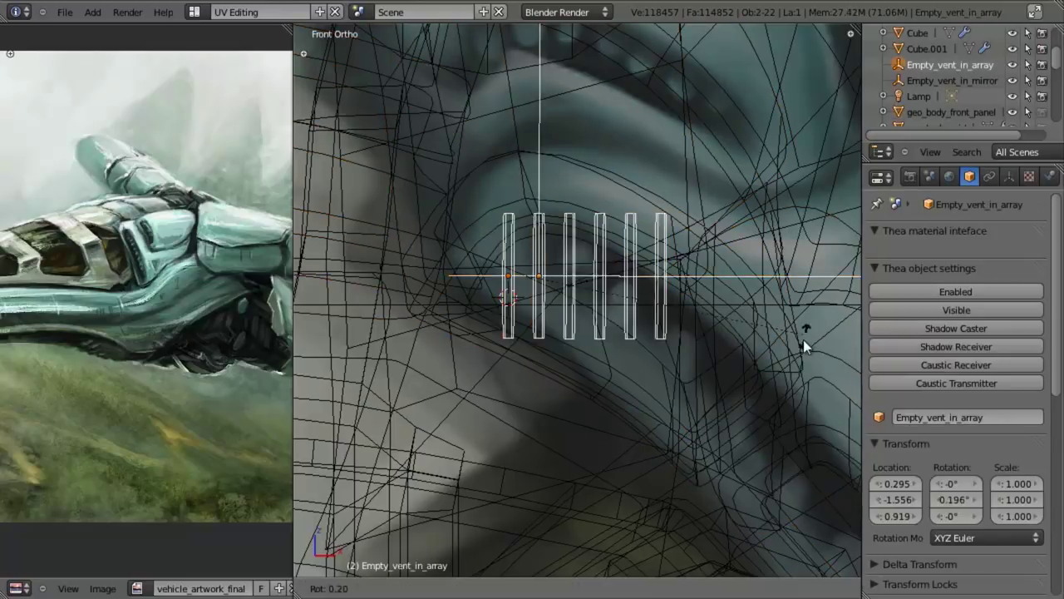
click(788, 418)
Refine the placement of the bars and empty within the intake opening, bringing the empty's Y rotation to about 26.6°
key(z)
key(g)
click(776, 417)
key(r)
click(776, 432)
key(g)
click(784, 435)
key(r)
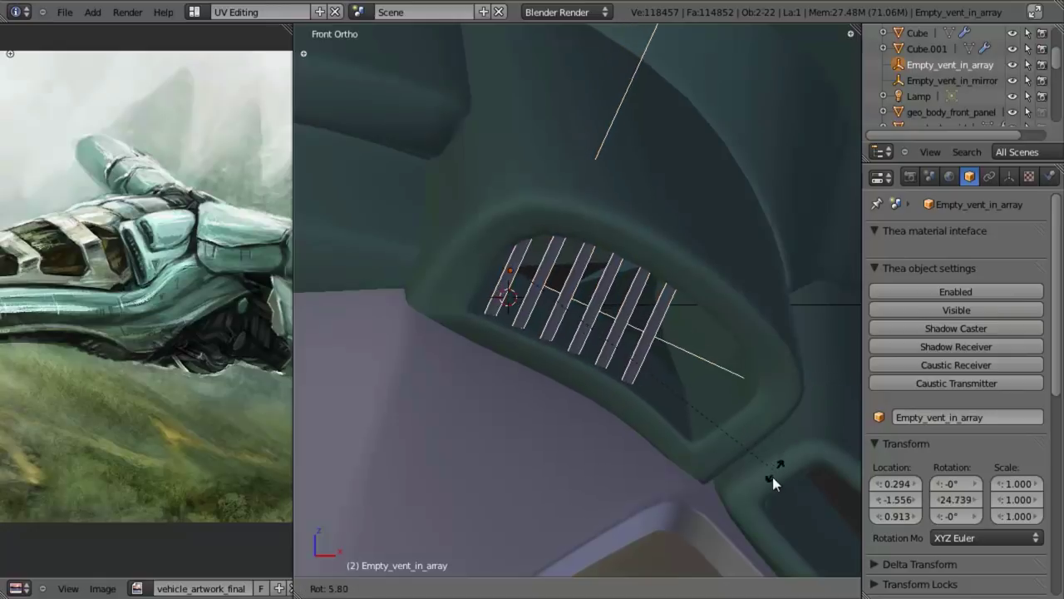
click(763, 475)
key(g)
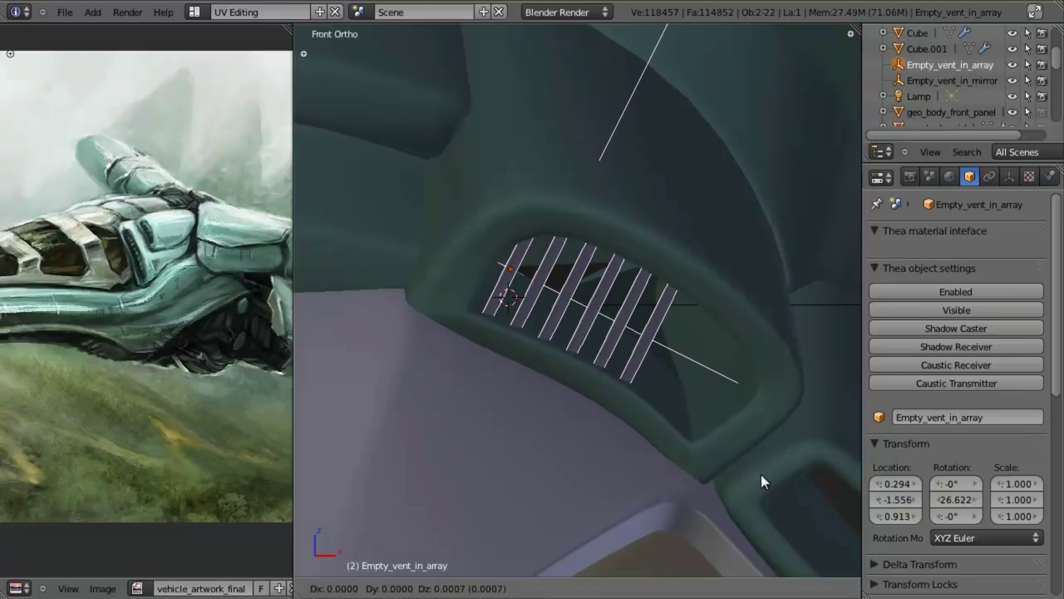
click(760, 474)
Select only the geo_vent_intake bars and set their Array modifier count to 9
key(a)
right_click(669, 320)
right_click(661, 314)
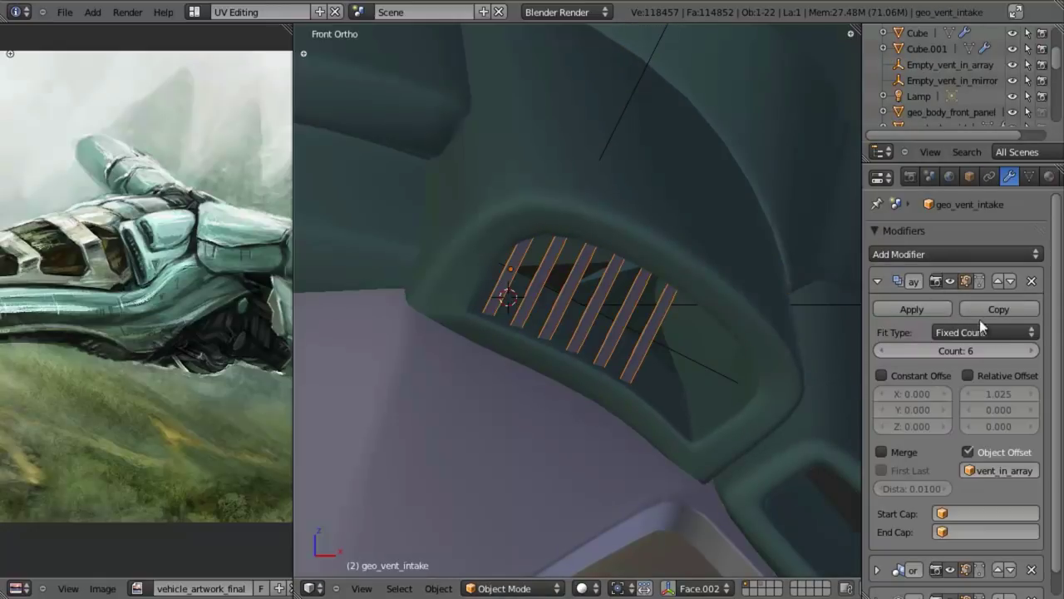
click(1031, 351)
click(1032, 351)
click(1032, 351)
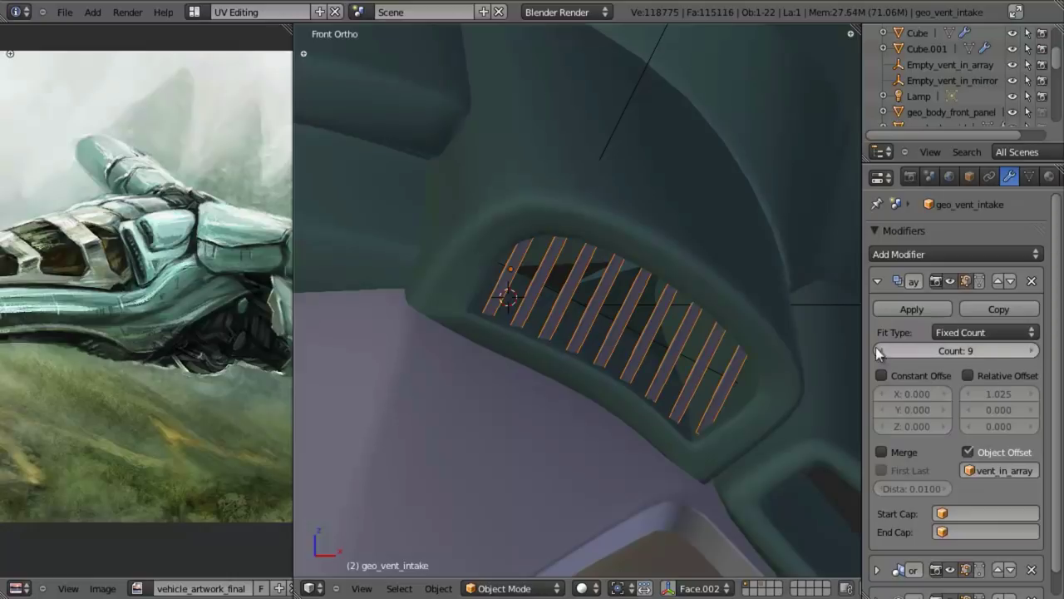
Rotate only Empty_vent_in_array in the front view to a Y rotation of about 29.1°
right_click(682, 354)
key(r)
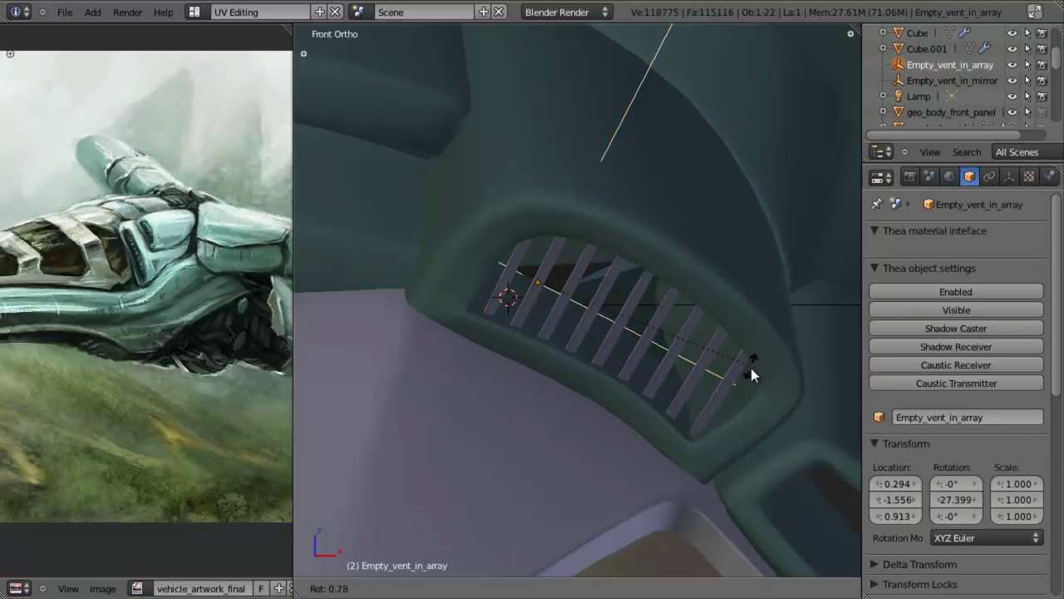
click(751, 374)
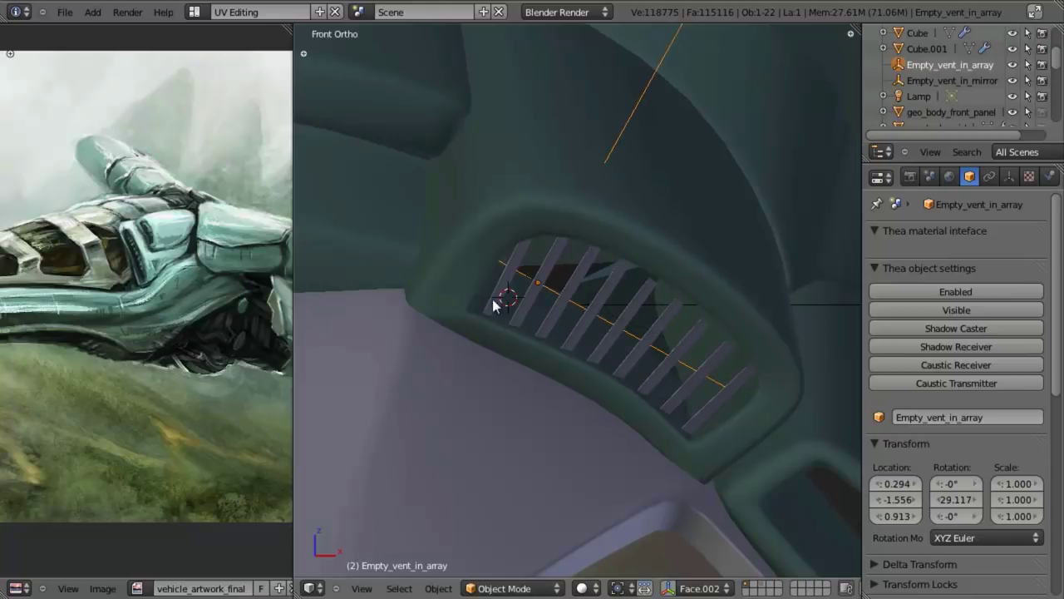
Move the vent bars together with Empty_vent_in_array along Z and X, placing the empty at about X 0.302 and Z 0.916
shift+right_click(515, 260)
key(g)
key(z)
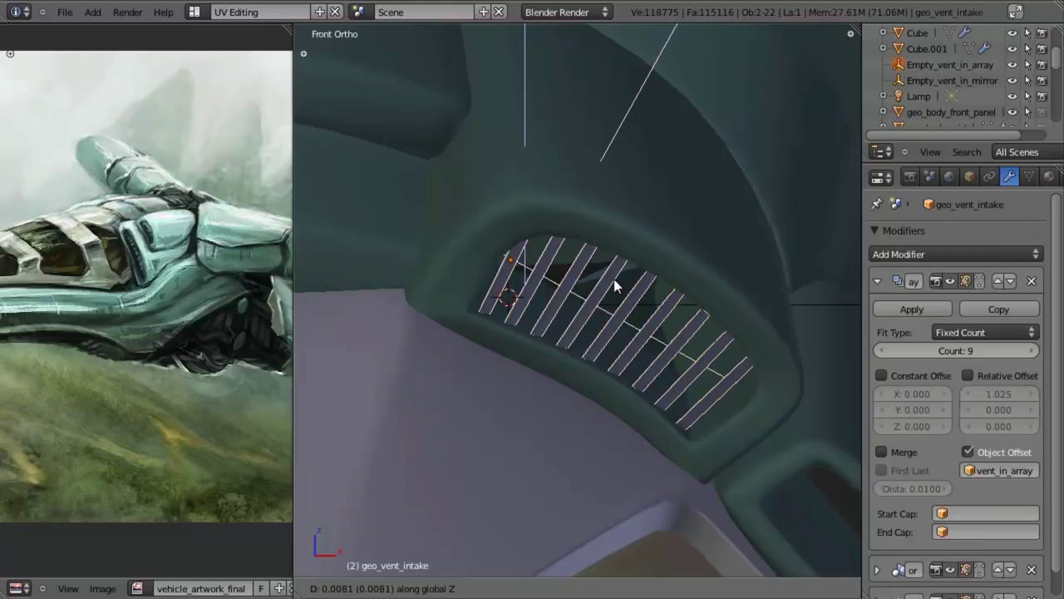
click(617, 276)
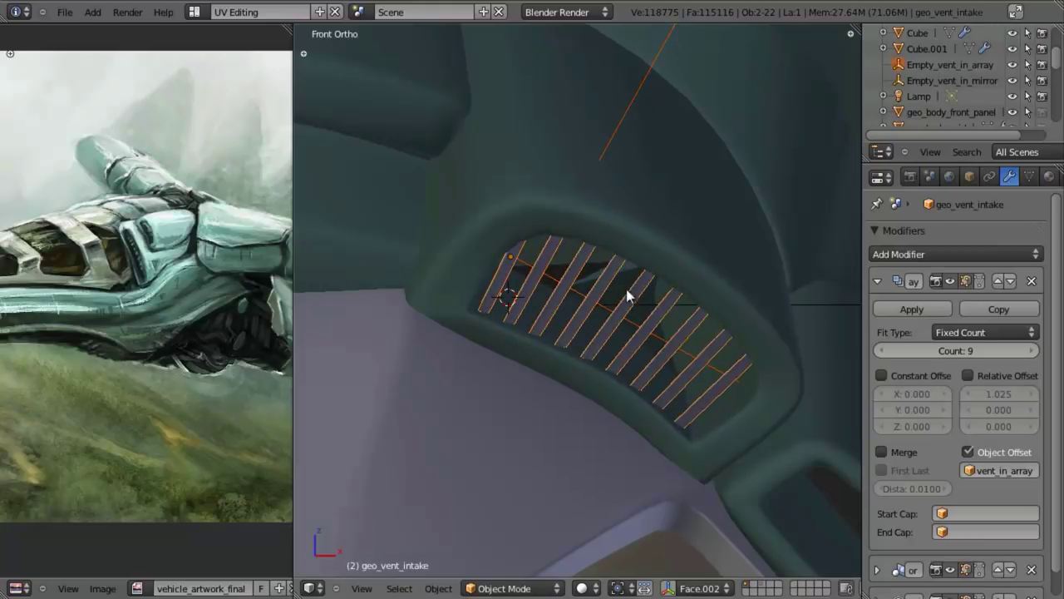
key(g)
key(x)
click(683, 367)
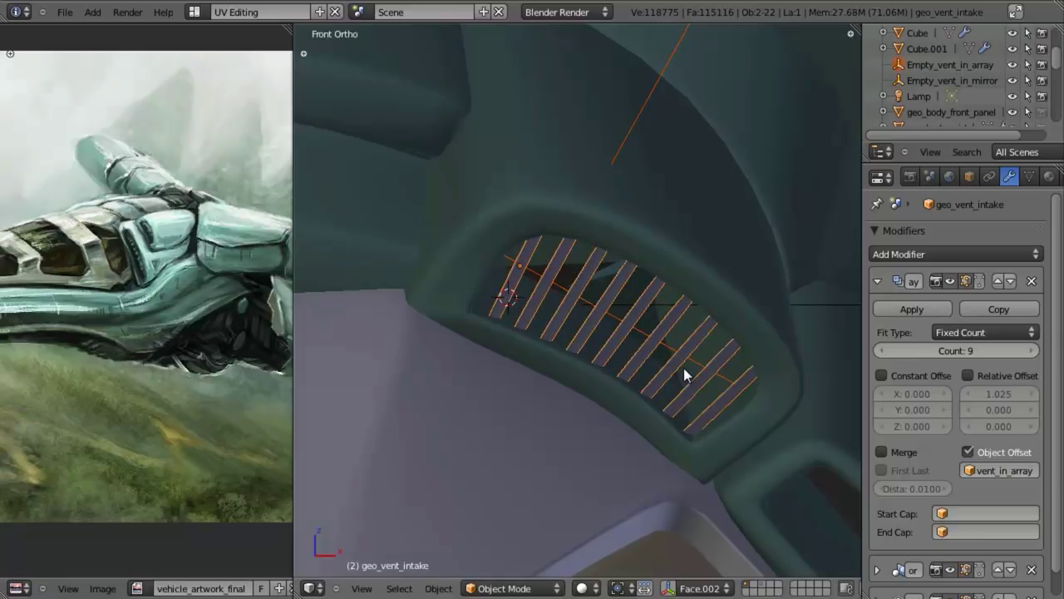
key(Tab)
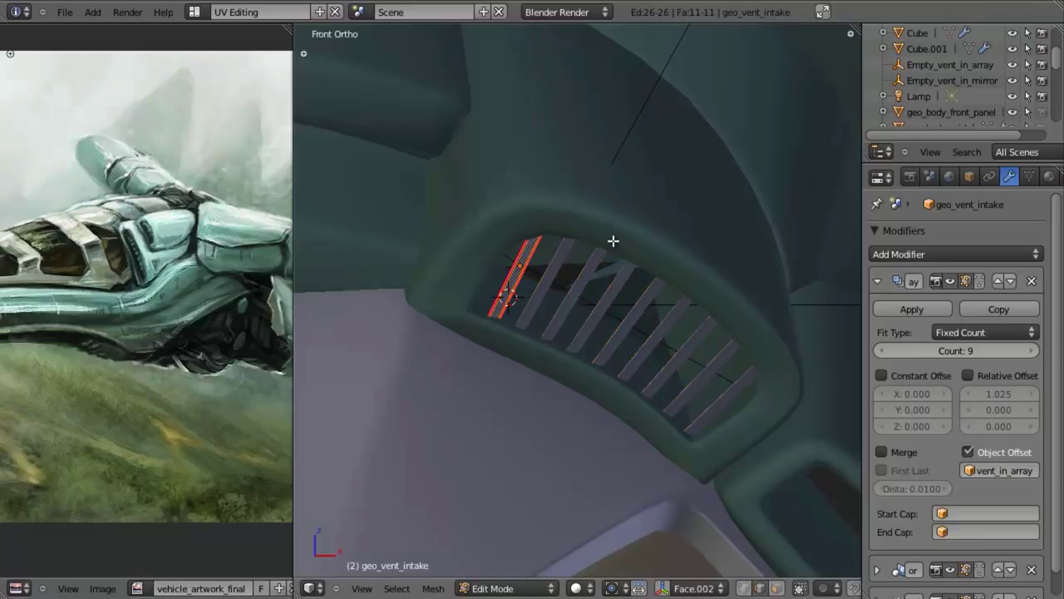
key(z)
key(Tab)
key(r)
key(z)
key(z)
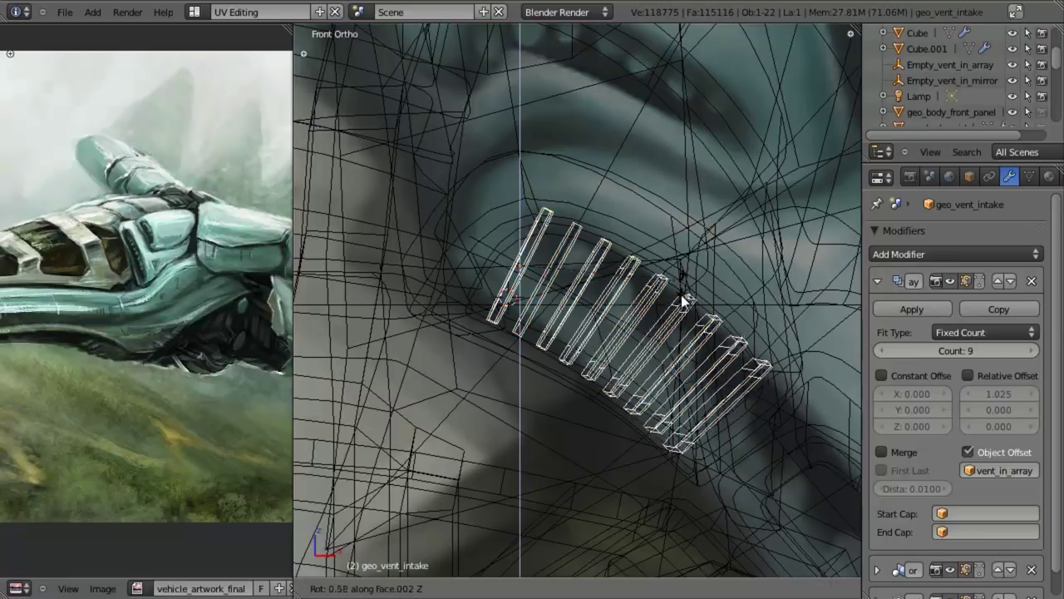
right_click(680, 302)
key(Tab)
key(r)
key(z)
key(z)
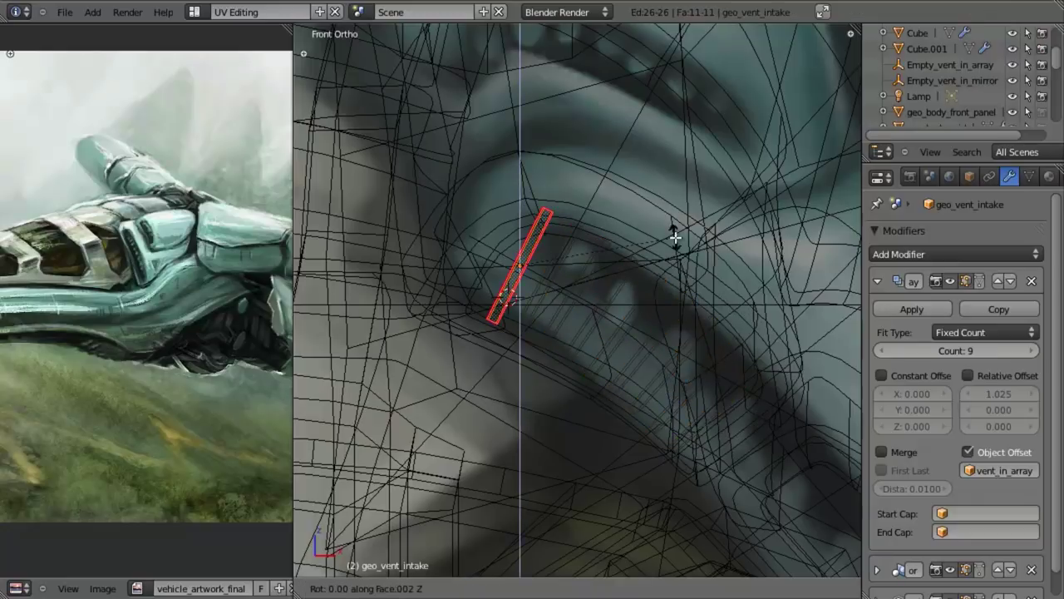
right_click(654, 237)
middle_drag(667, 223, 592, 354)
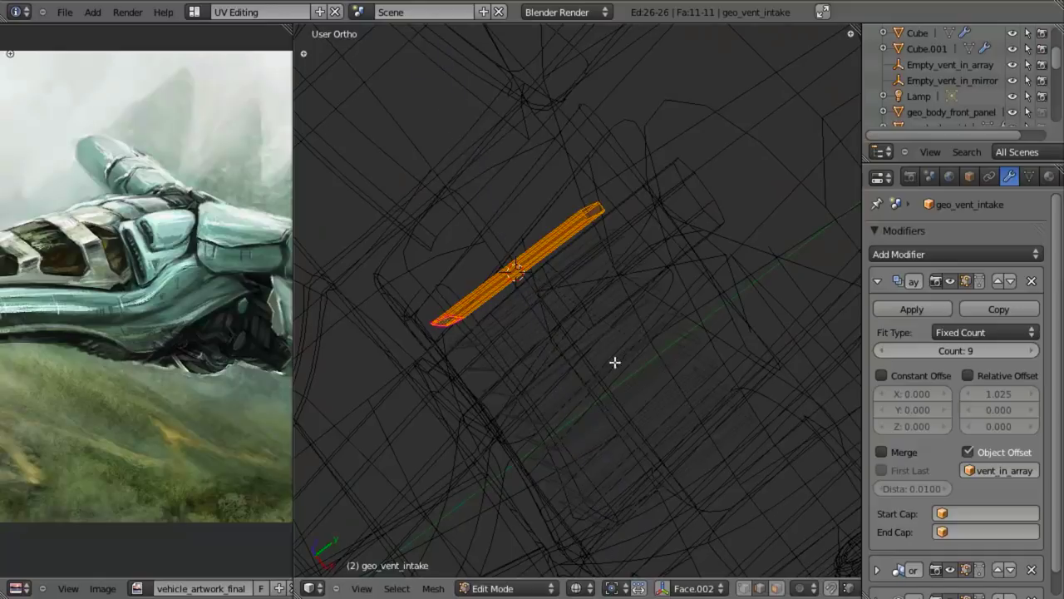
key(r)
key(z)
key(z)
right_click(680, 412)
key(r)
key(y)
key(y)
right_click(677, 414)
key(r)
key(x)
key(x)
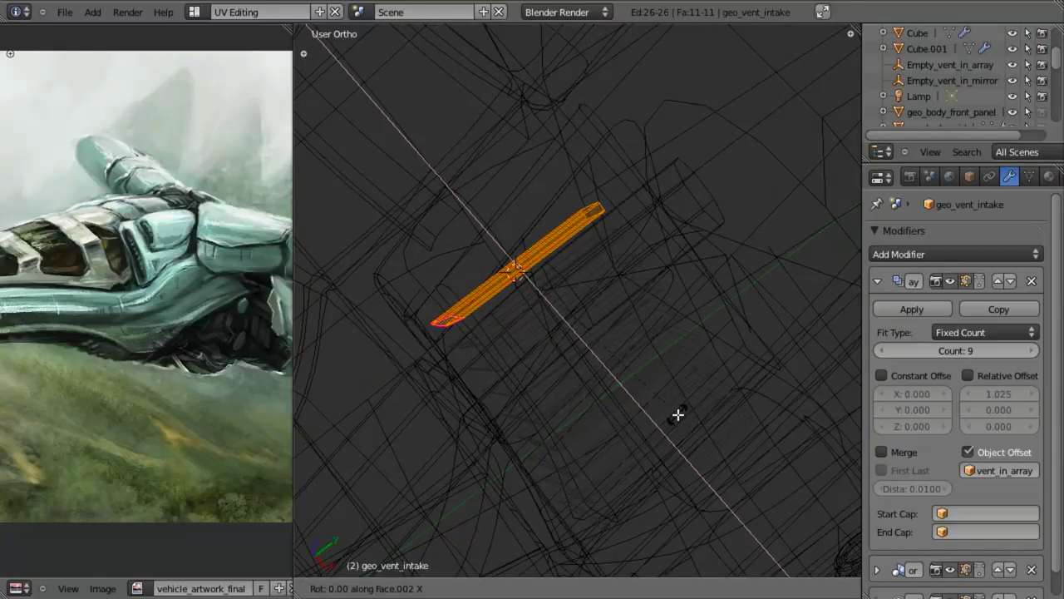
right_click(673, 423)
click(686, 588)
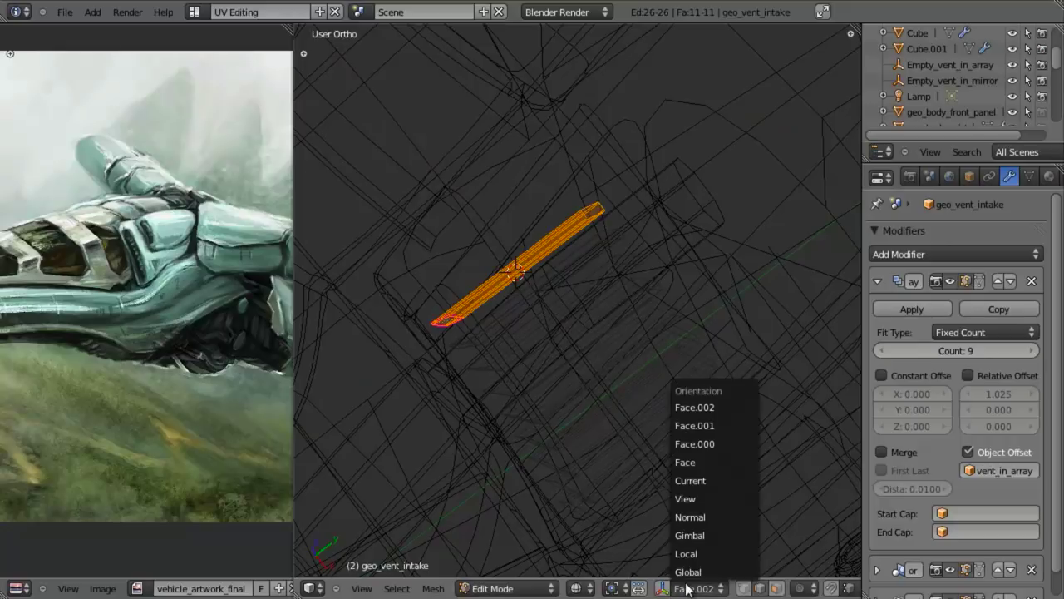
click(717, 522)
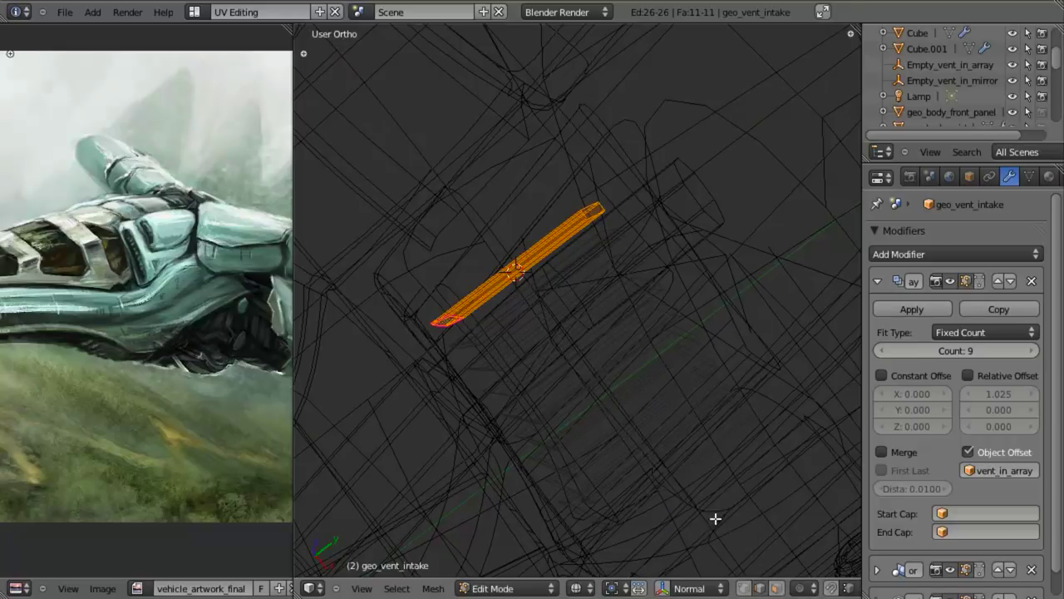
key(r)
key(z)
key(z)
right_click(631, 383)
key(KP_1)
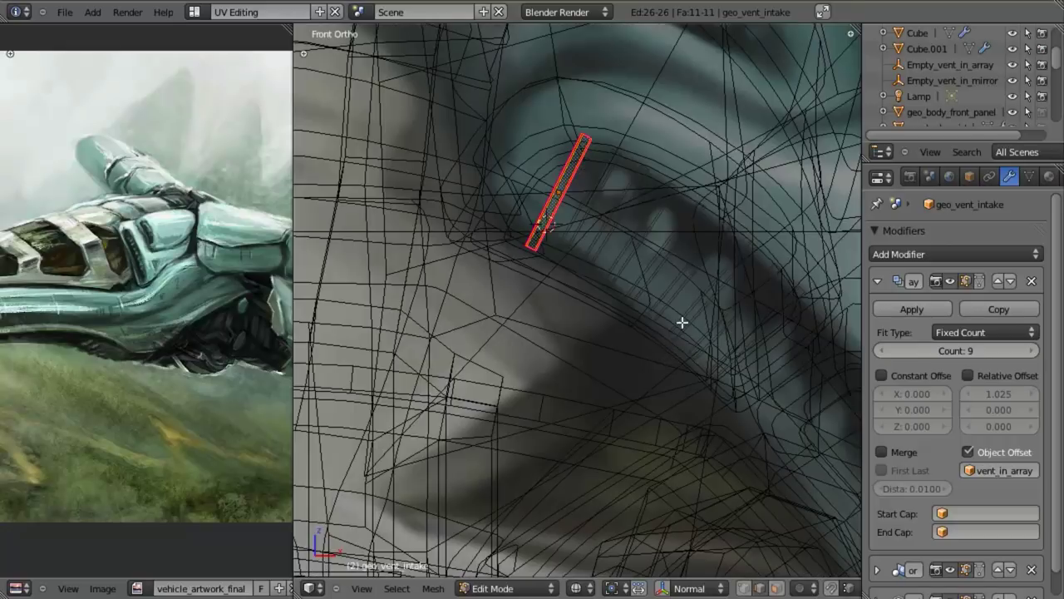
key(r)
key(z)
key(z)
right_click(682, 321)
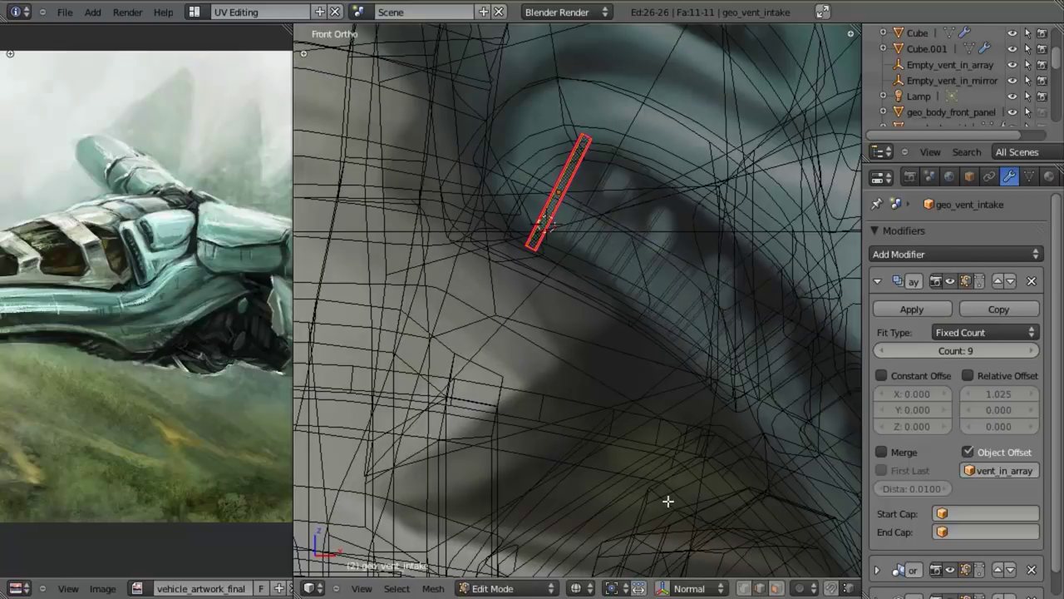
Switch the transform orientation to Local, rotate the bar mesh about -6° around its local Z in Edit Mode, and return to Object Mode
click(708, 588)
click(712, 551)
key(r)
key(z)
key(z)
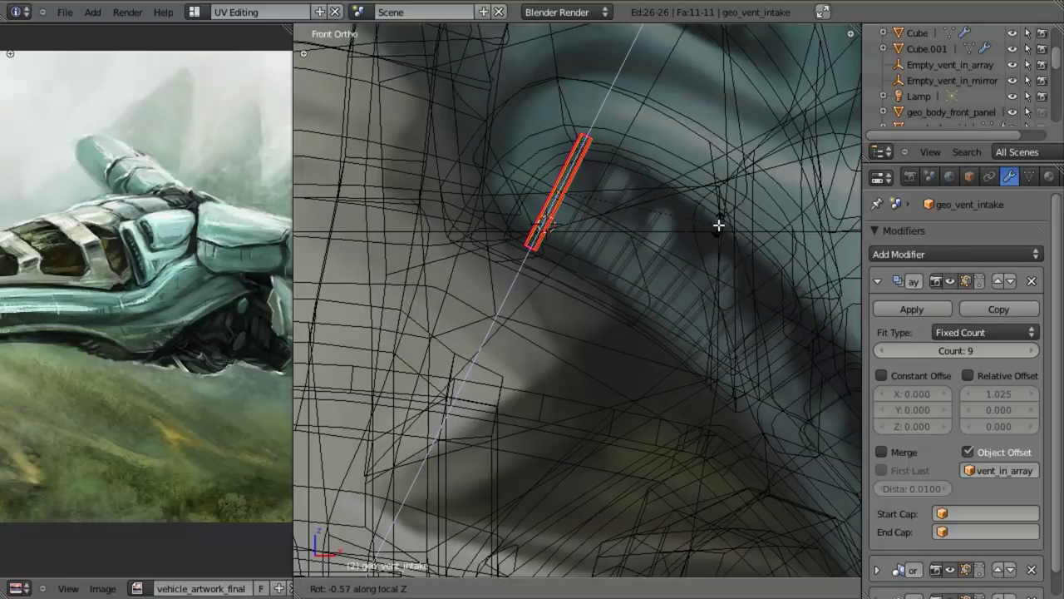
right_click(717, 229)
key(z)
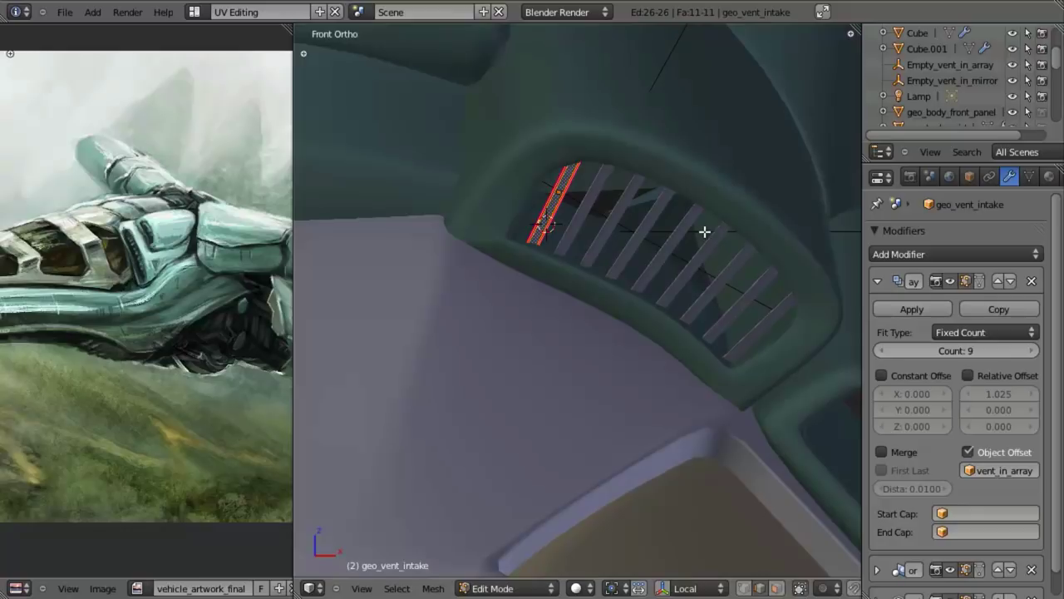
key(r)
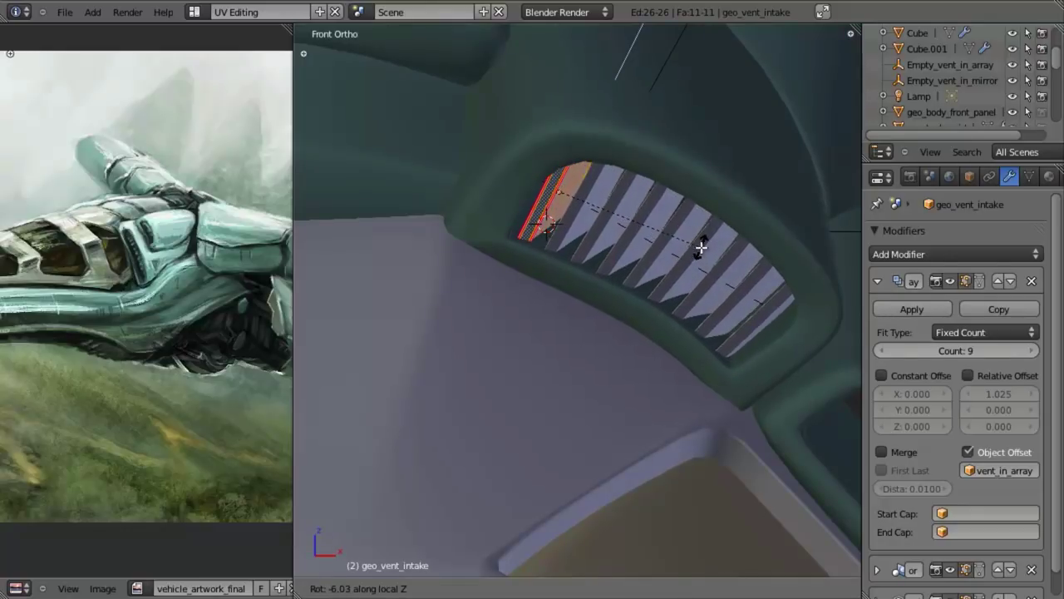
click(701, 248)
scroll(701, 247, down, 3)
mouse_move(701, 248)
middle_down()
mouse_move(587, 289)
mouse_move(533, 283)
mouse_move(527, 306)
mouse_move(554, 310)
mouse_move(558, 403)
mouse_move(621, 360)
middle_up()
key(Tab)
Duplicate the vent bars together with Empty_vent_in_array and place the copies at the lower vent opening, the new empty at about X 0.552, Z 0.698
scroll(673, 255, down, 4)
key(z)
scroll(527, 307, up, 4)
key(z)
key(KP_1)
scroll(638, 349, down, 5)
key(z)
right_click(597, 252)
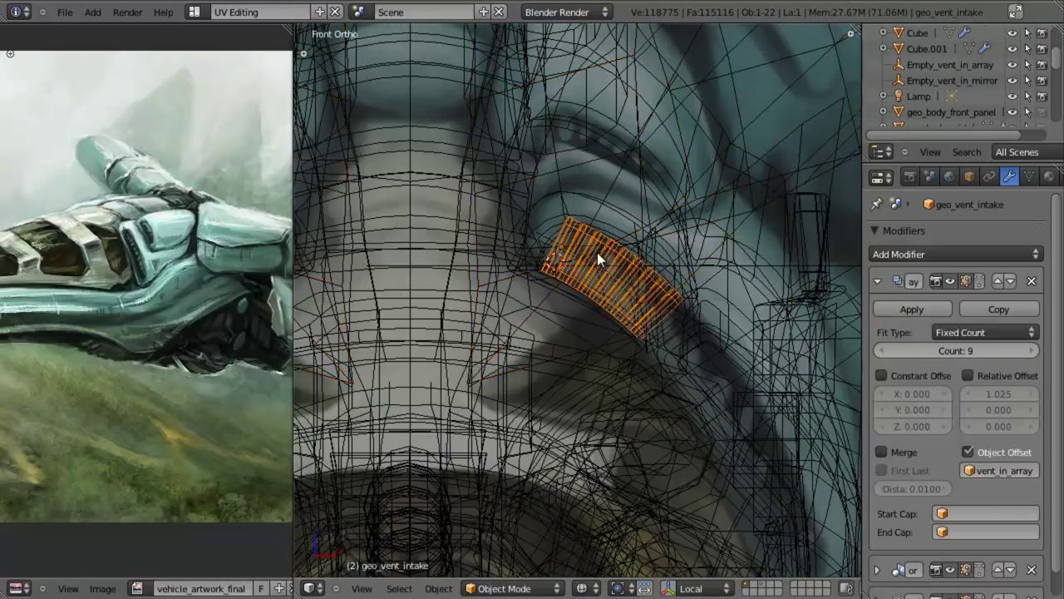
shift+right_click(612, 173)
scroll(603, 257, down, 4)
shift+middle_drag(613, 291, 595, 274)
key(shift+d)
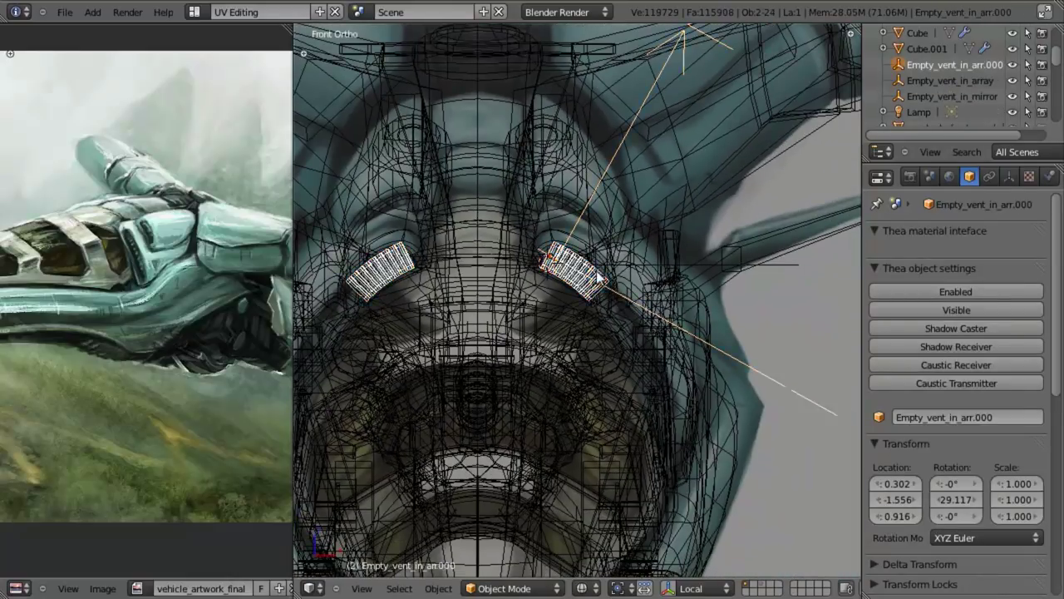
click(664, 329)
Check the duplicated bars' array offset object and rename that empty, Empty_vent_in_arr.000, to Empty_vent_low_array
key(z)
shift+middle_drag(700, 345, 654, 328)
scroll(653, 328, up, 4)
key(z)
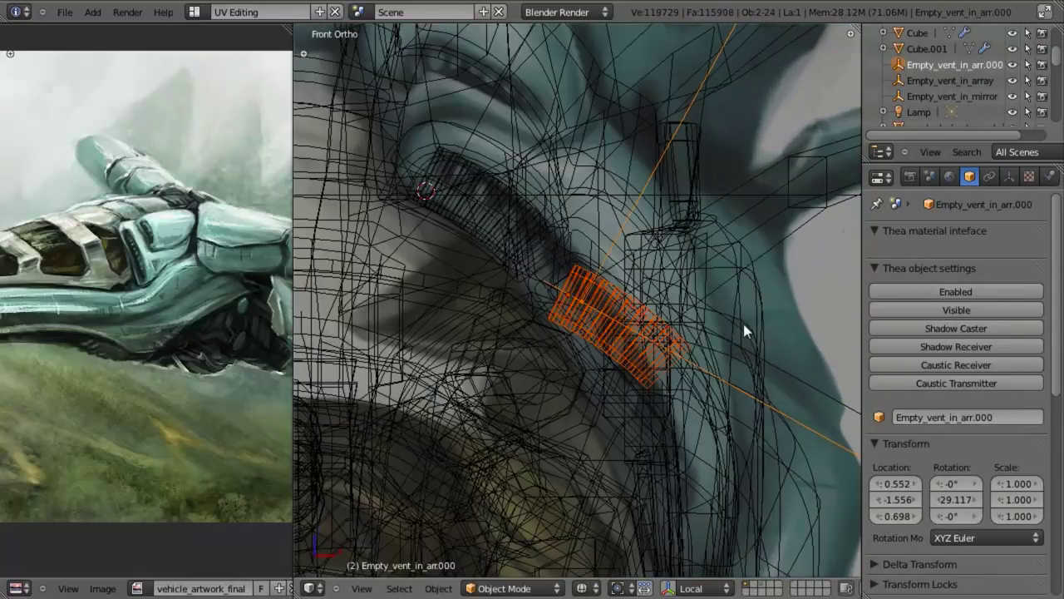
right_click(601, 289)
right_click(603, 292)
right_click(602, 289)
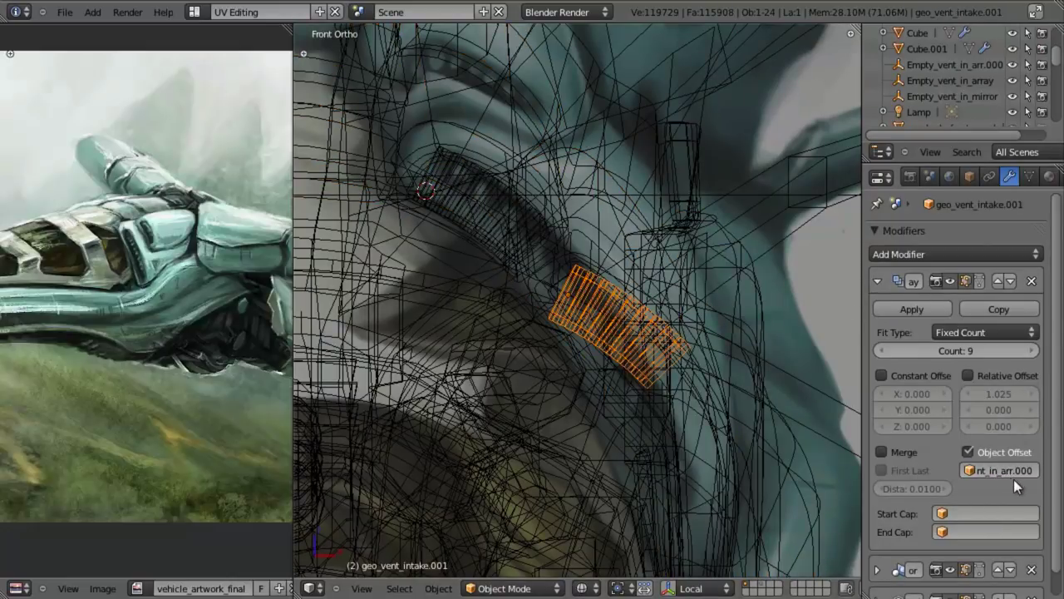
right_click(795, 372)
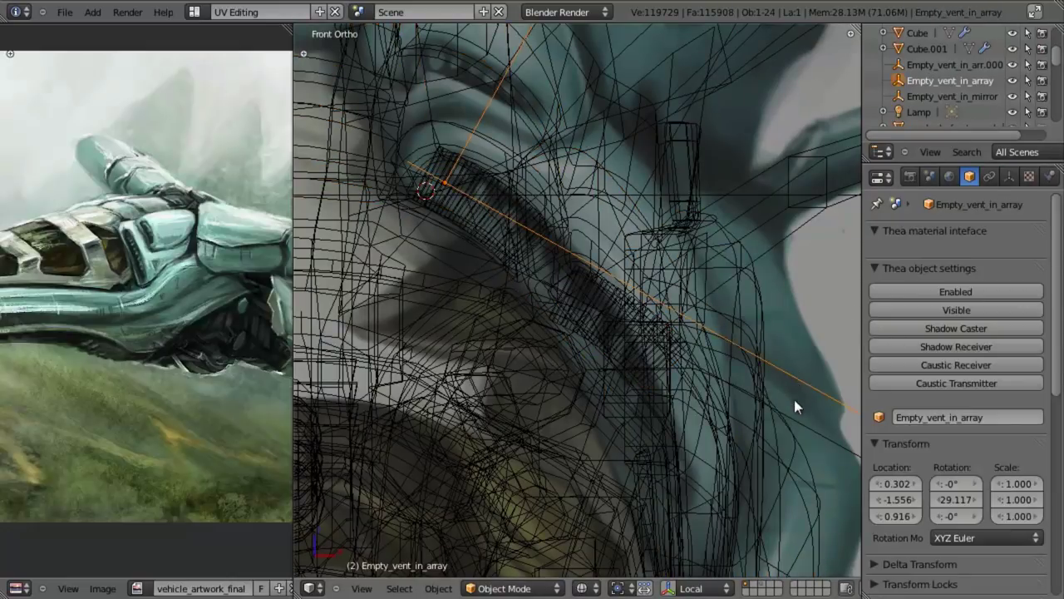
right_click(806, 429)
double_click(983, 65)
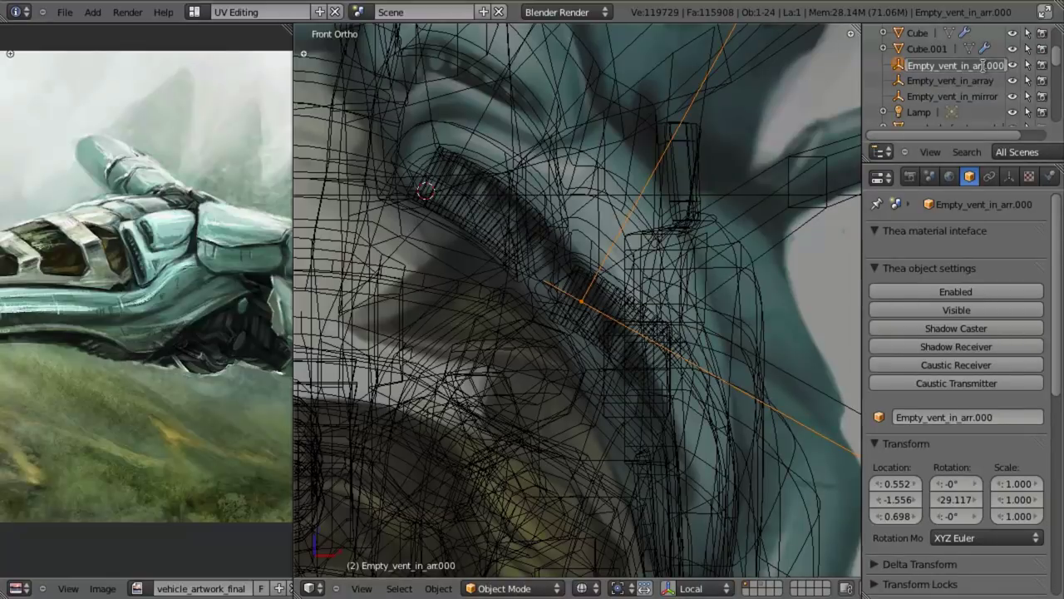
key(End)
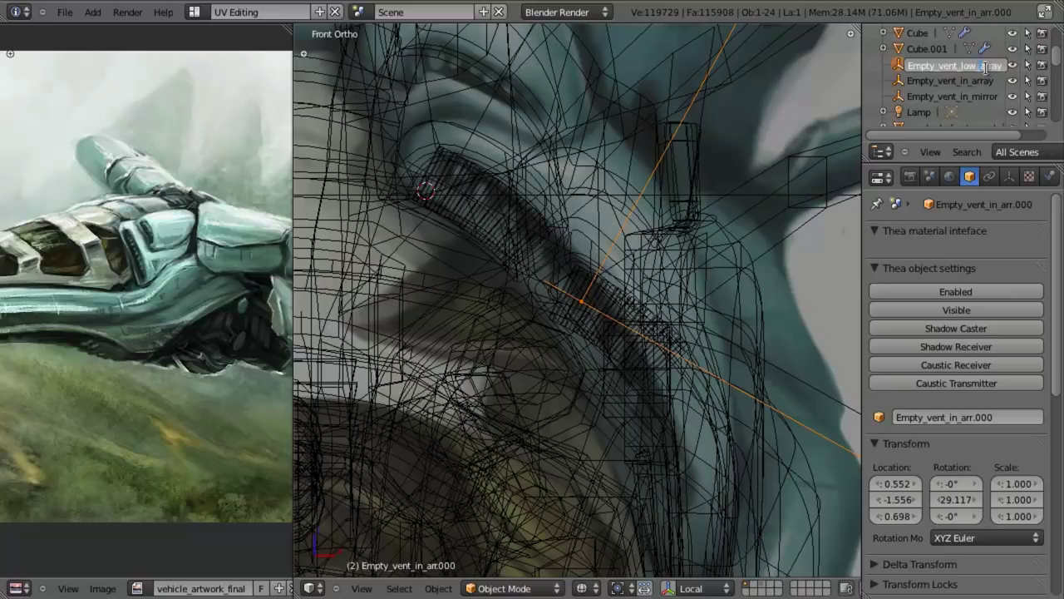
key(Return)
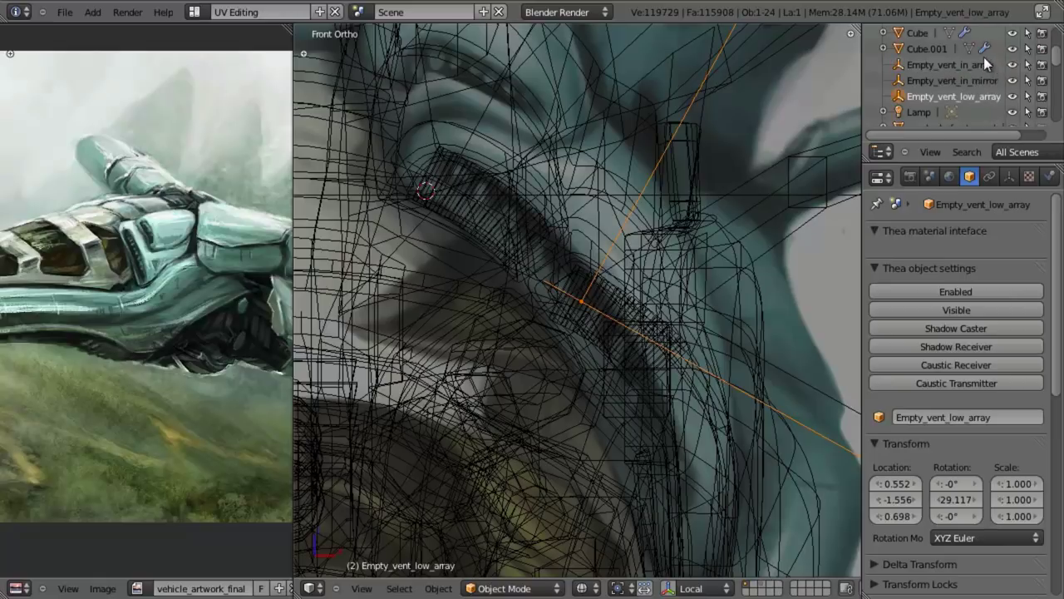
Rename Empty_vent_in_array to Empty_vent_high_array and select the upper vent bars to check their array offset object
double_click(984, 64)
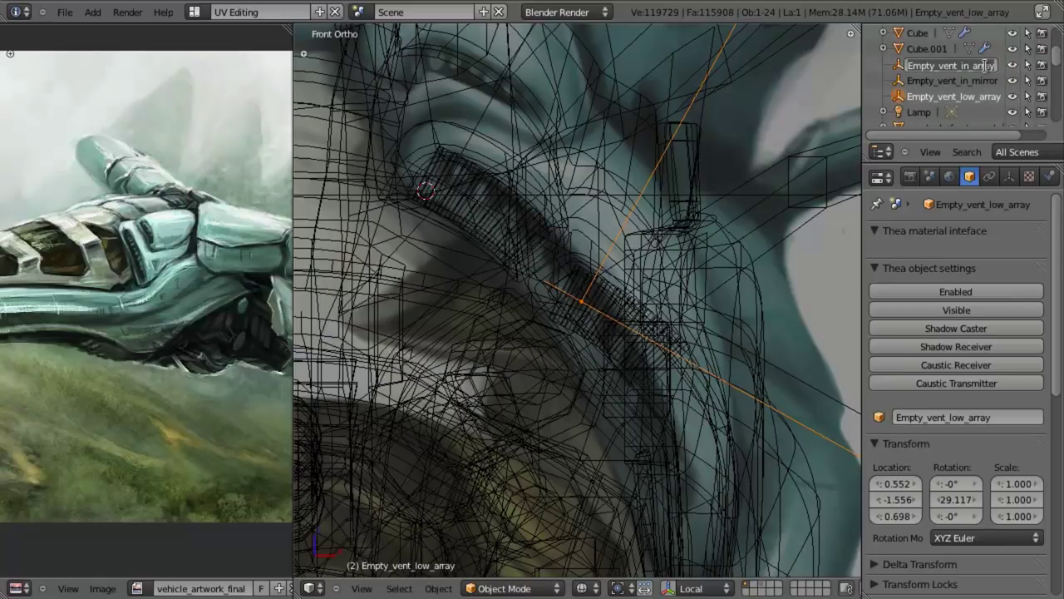
key(ctrl+a)
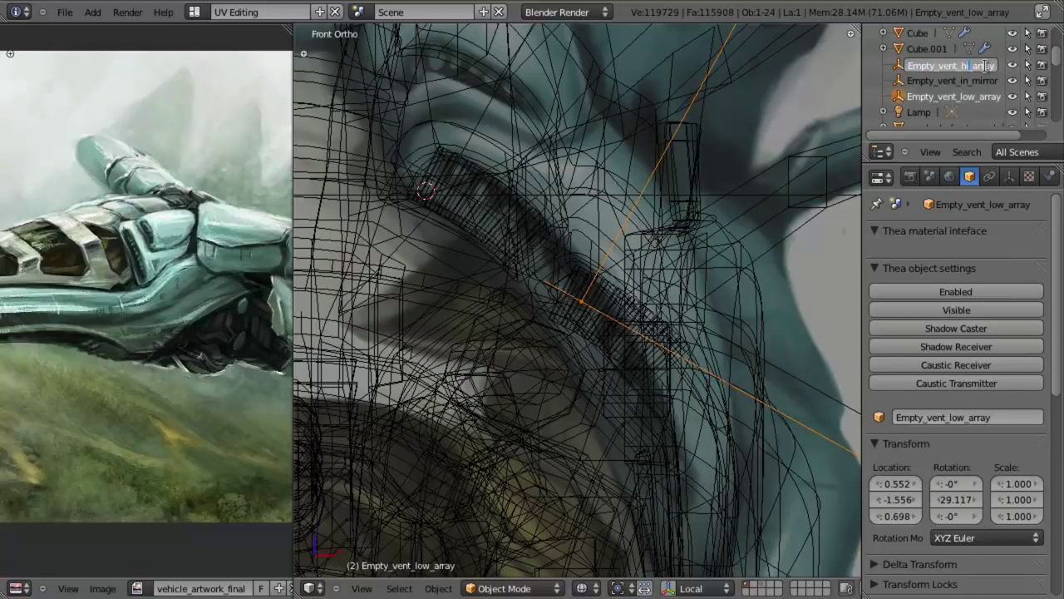
key(Return)
right_click(491, 207)
right_click(490, 206)
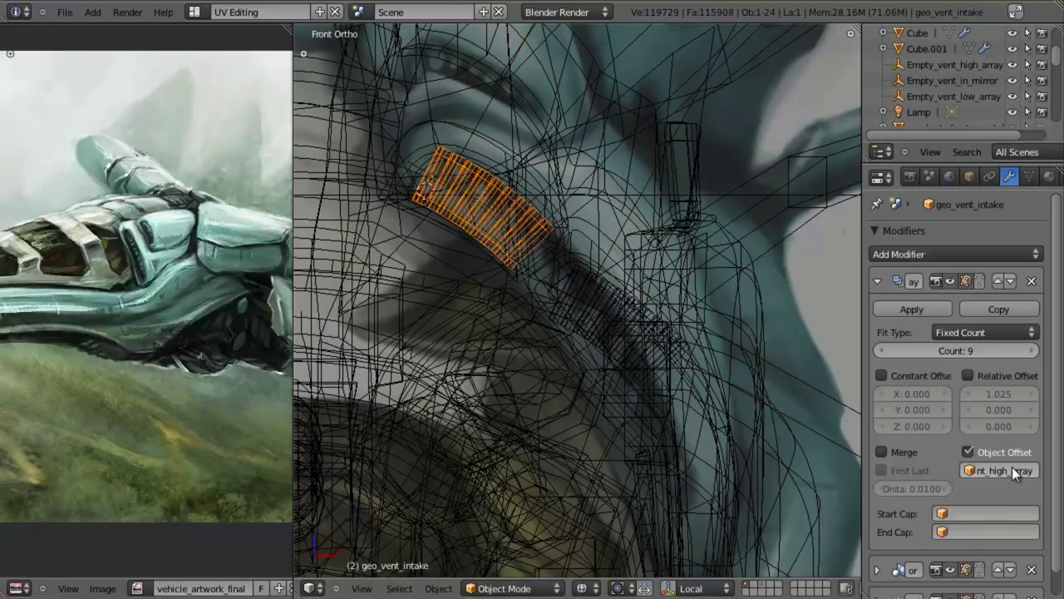
Rotate the lower bars together with Empty_vent_low_array clockwise to fit the lower opening, bringing the empty's Y rotation to about 52.2°
key(z)
right_click(617, 326)
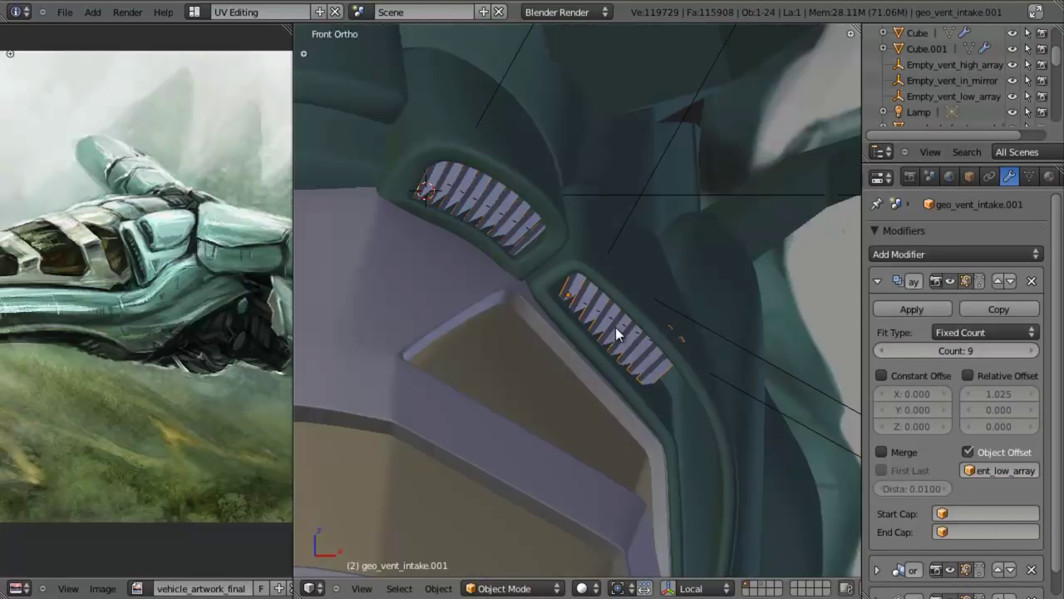
key(z)
scroll(740, 301, up, 3)
key(z)
key(z)
key(z)
shift+right_click(643, 199)
key(r)
click(755, 287)
key(z)
key(r)
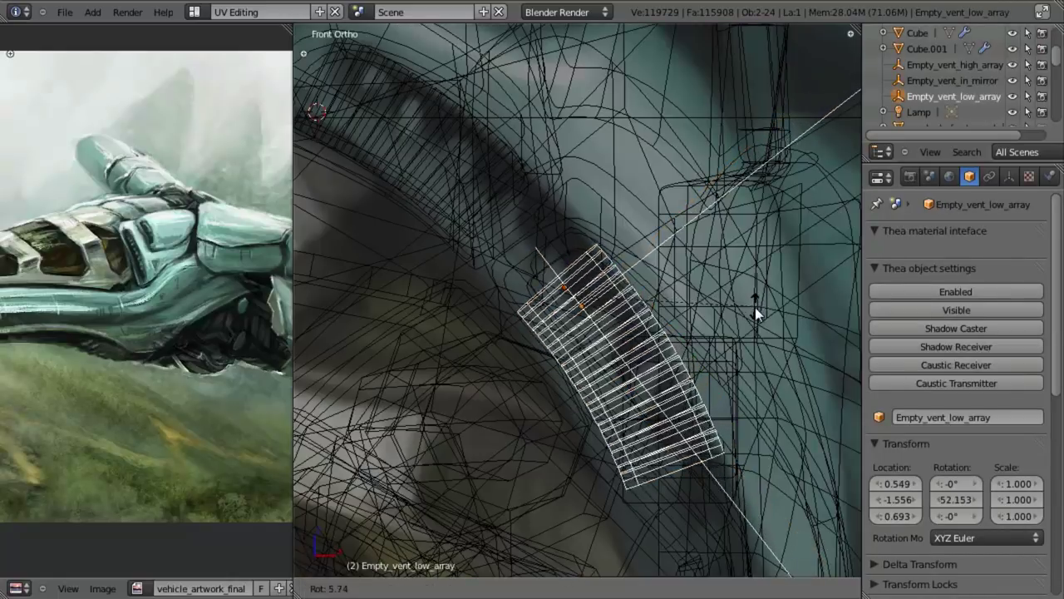
click(752, 297)
key(z)
shift+middle_drag(641, 345, 609, 219)
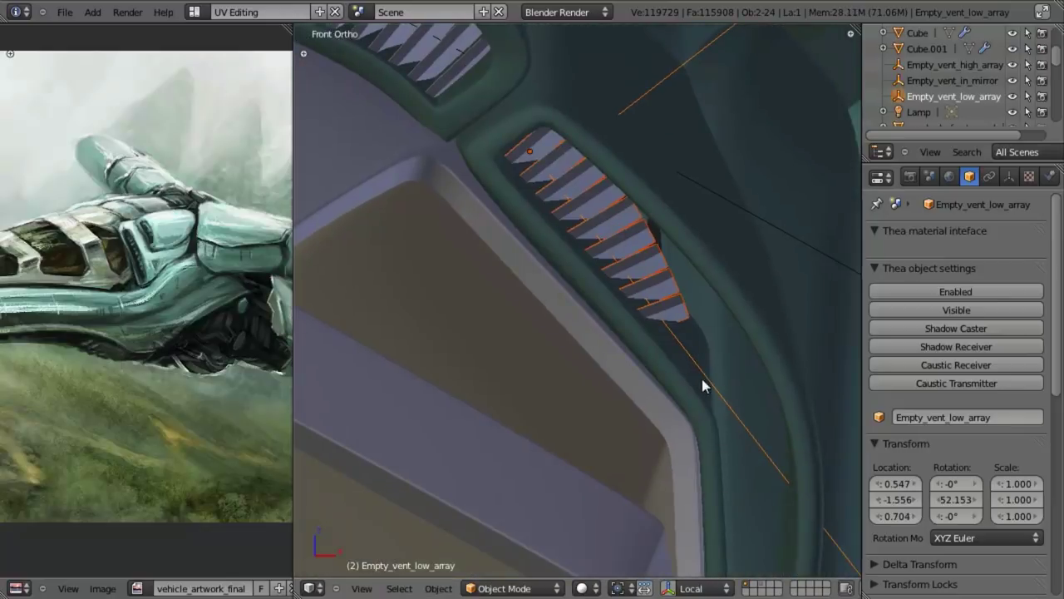
Select only Empty_vent_low_array and rotate it in the front view to a Y rotation of about 49.1°
right_click(720, 385)
right_click(733, 415)
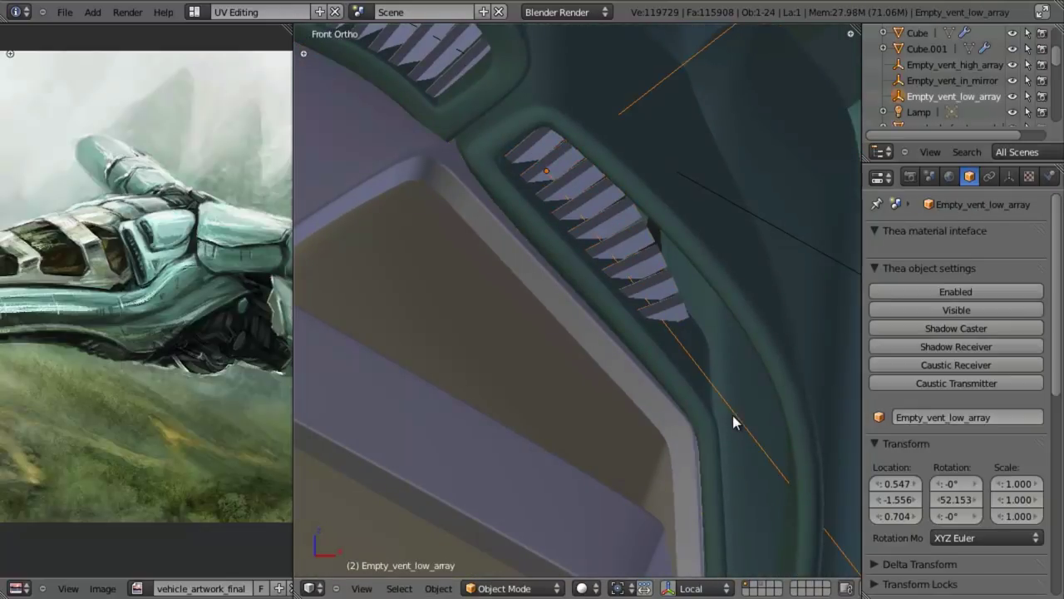
key(r)
click(782, 398)
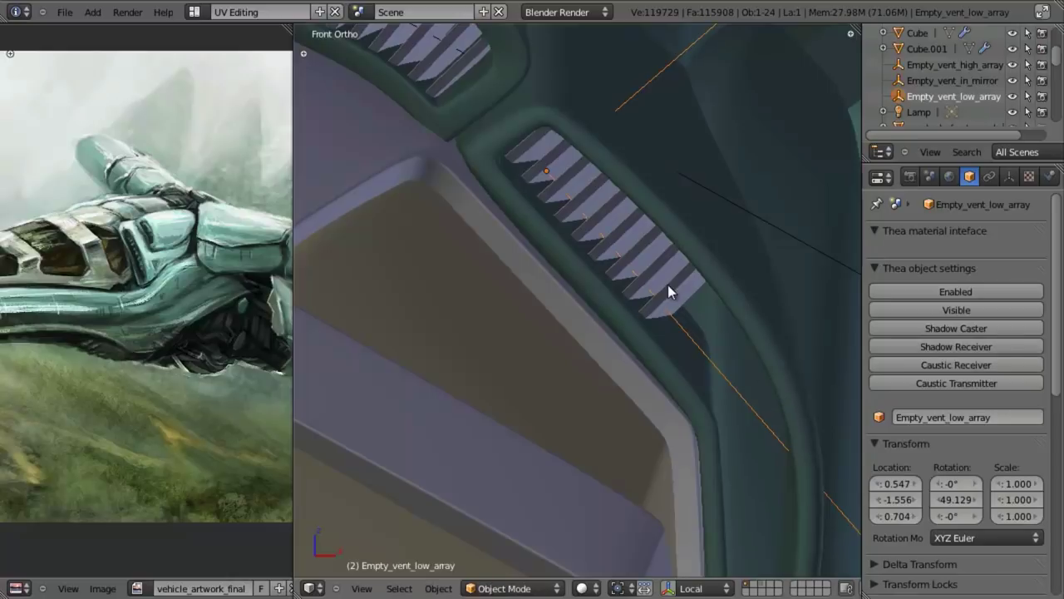
Select the lower vent bars and raise their array count to 13
right_click(667, 285)
click(1023, 351)
click(1022, 351)
click(1023, 352)
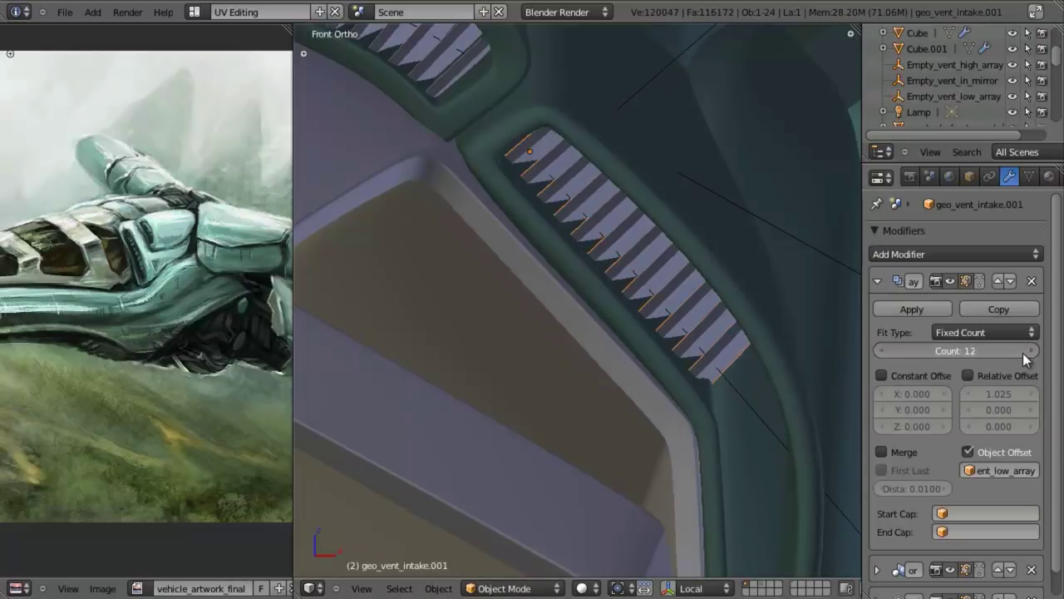
click(1023, 352)
Rotate Empty_vent_low_array alone in the front view to a Y rotation of about 49.5°
right_click(821, 389)
key(r)
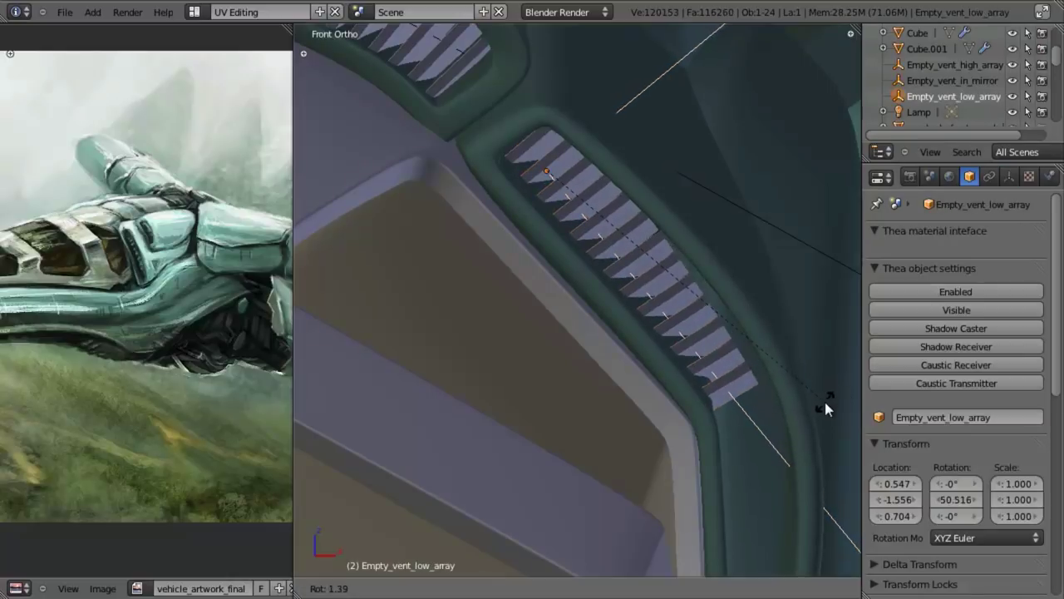
click(830, 401)
Duplicate the lower vent bars together with Empty_vent_low_array and place the copy further down the lower opening
scroll(726, 352, down, 3)
key(z)
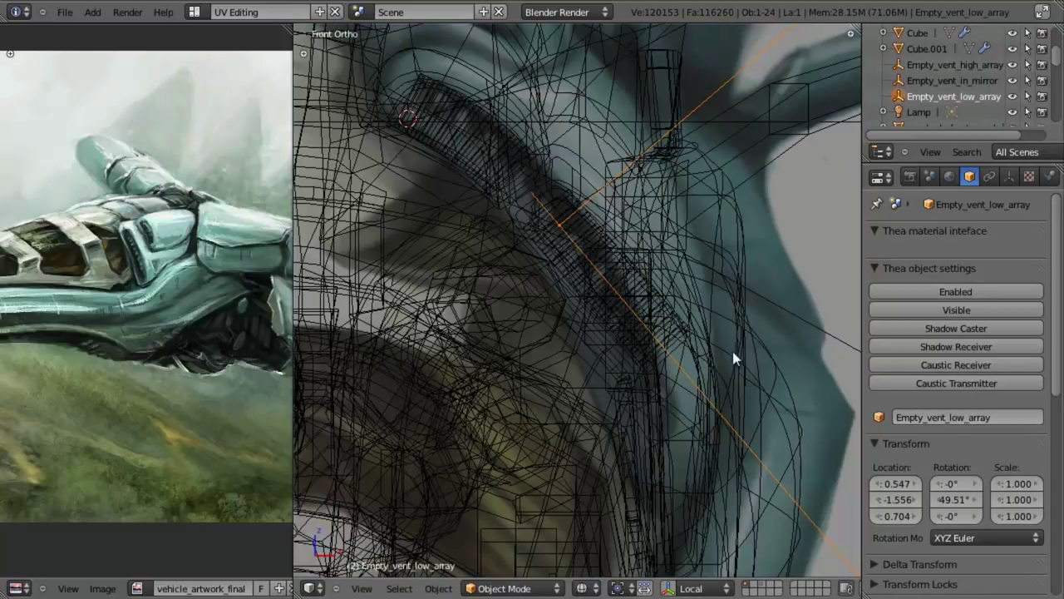
shift+right_click(675, 338)
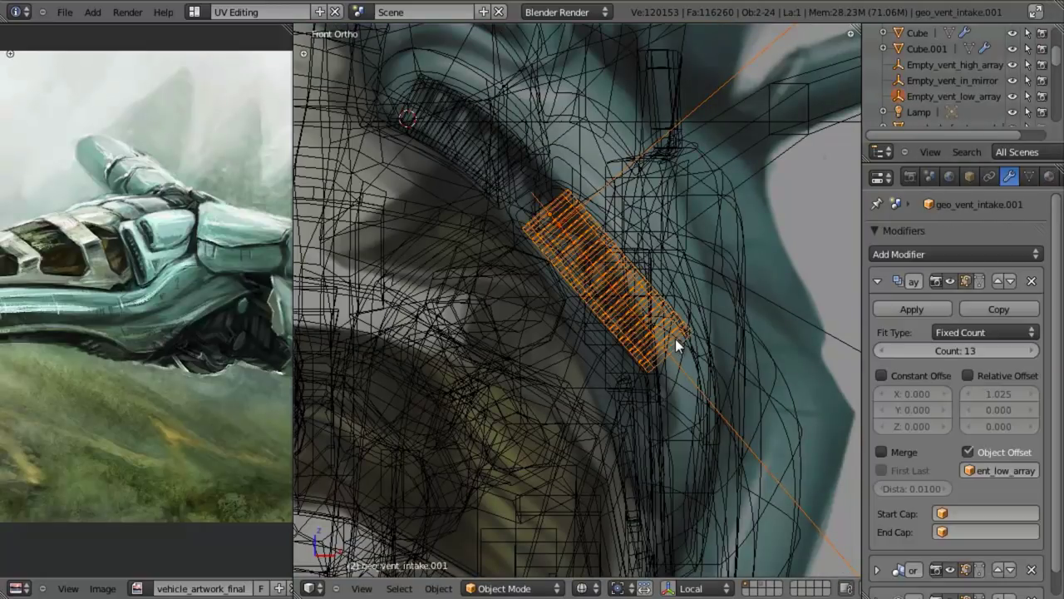
scroll(661, 240, down, 4)
key(shift+d)
click(703, 343)
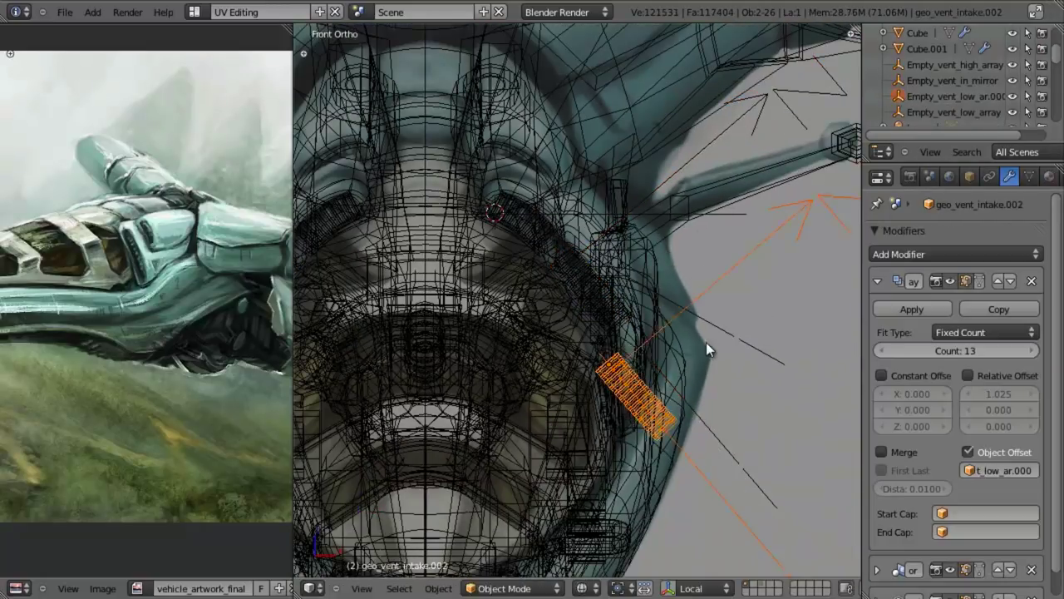
Rotate and move the copied bars with their empty to continue from the first set's last bar, at an empty Y rotation of about 50.2°
scroll(740, 352, up, 4)
key(r)
click(783, 464)
key(g)
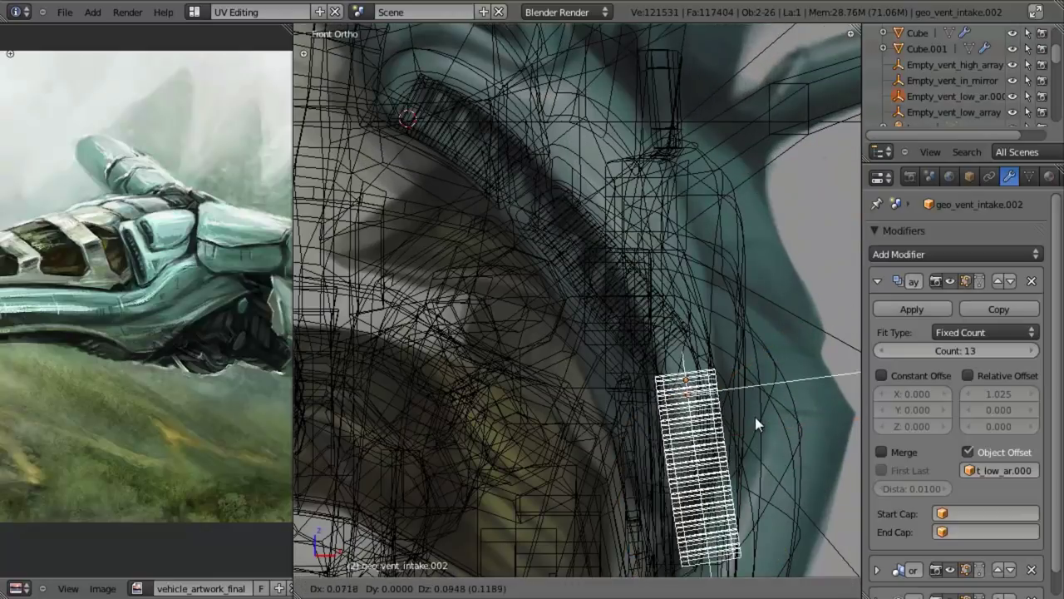
click(756, 417)
key(z)
key(g)
click(772, 420)
key(r)
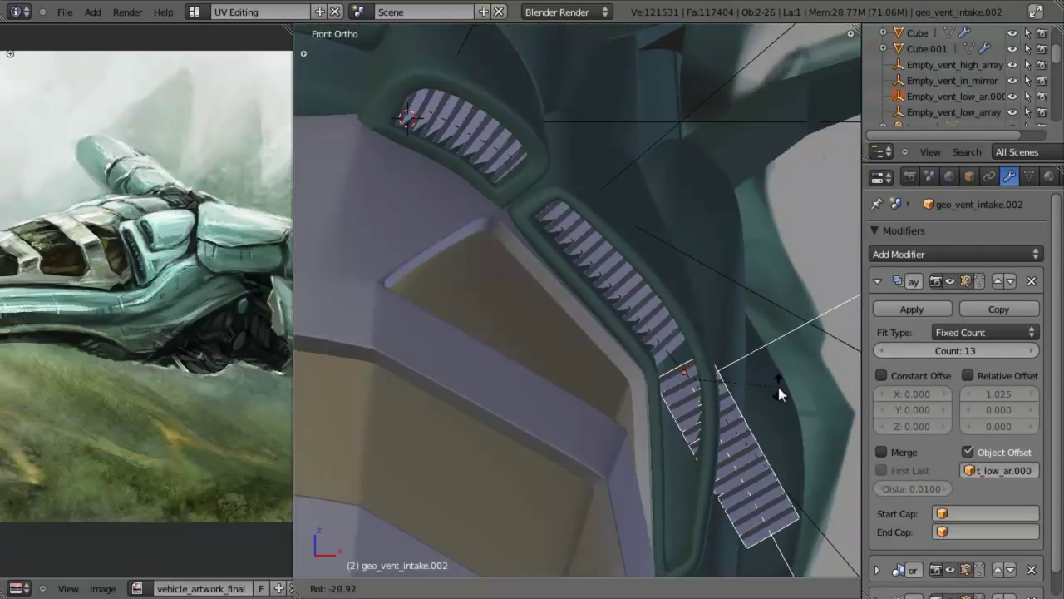
click(772, 346)
key(g)
click(771, 341)
Select only Empty_vent_low_ar.000 and rotate it to a Y rotation of about 57.6° to bend the copied bars along the opening
key(a)
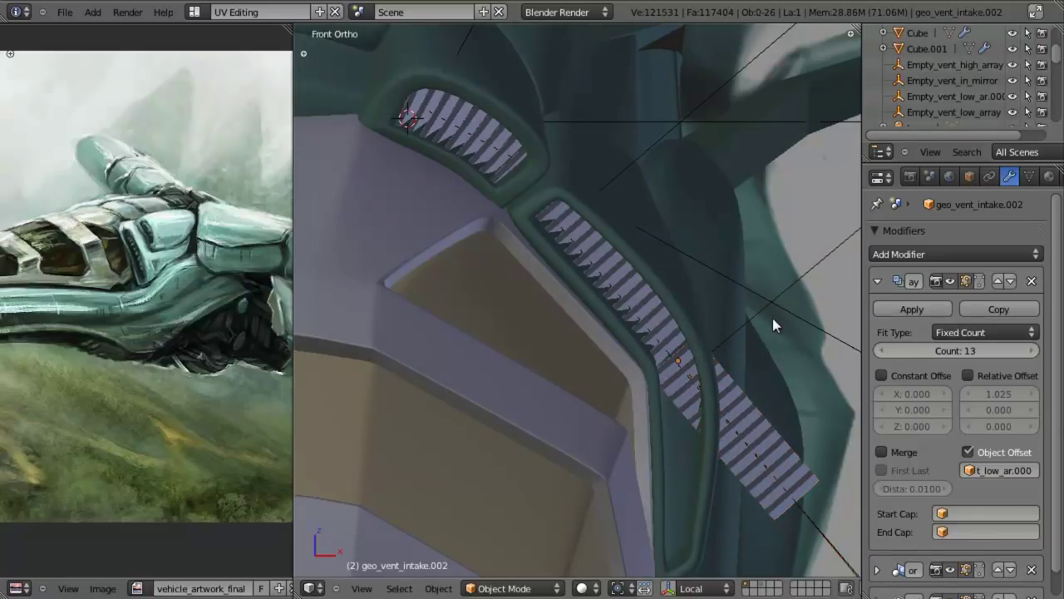
right_click(778, 318)
key(r)
right_click(833, 365)
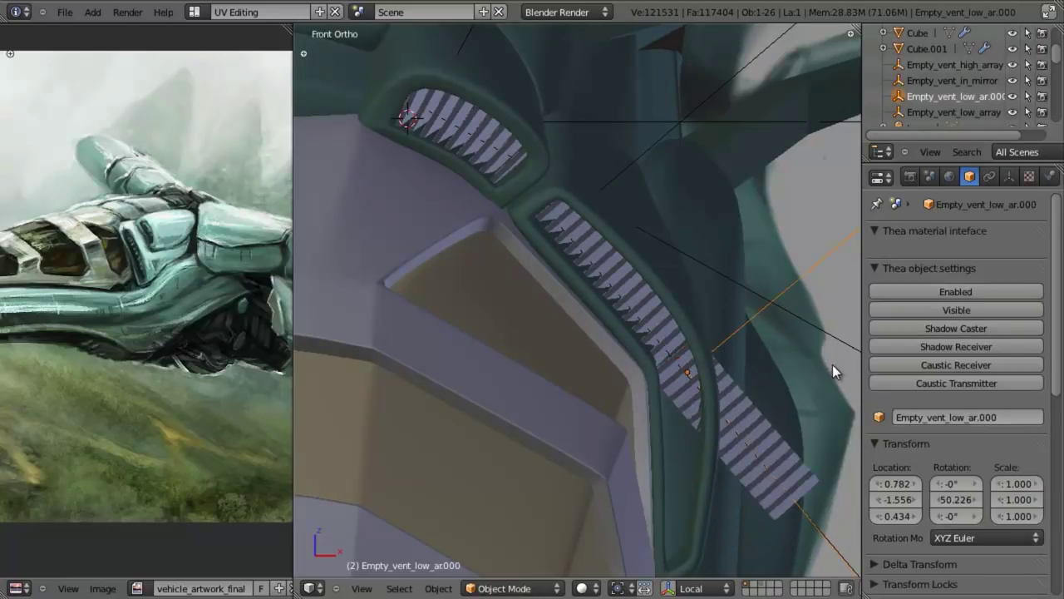
key(r)
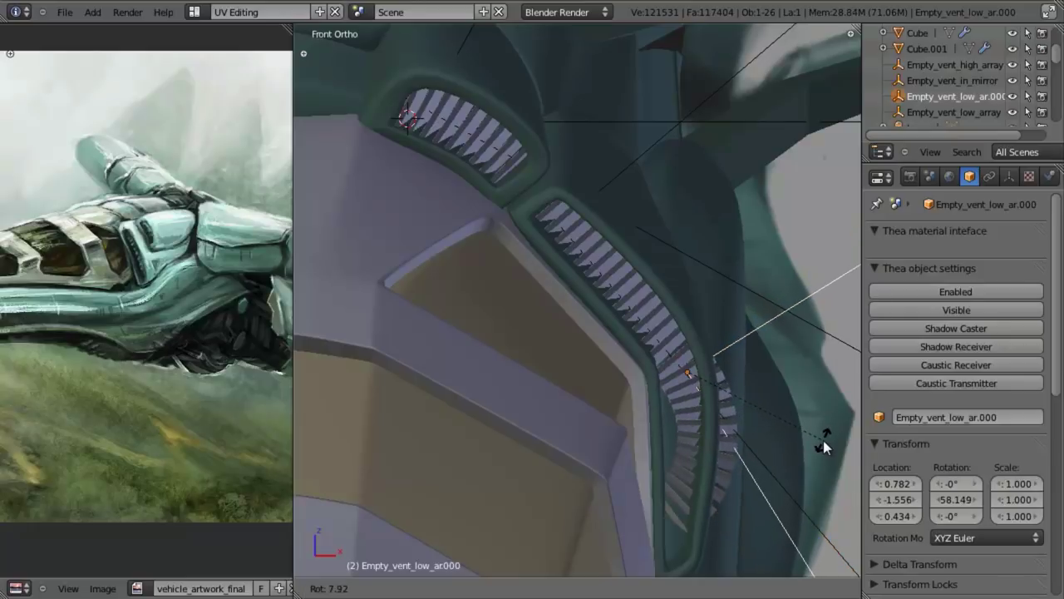
click(821, 437)
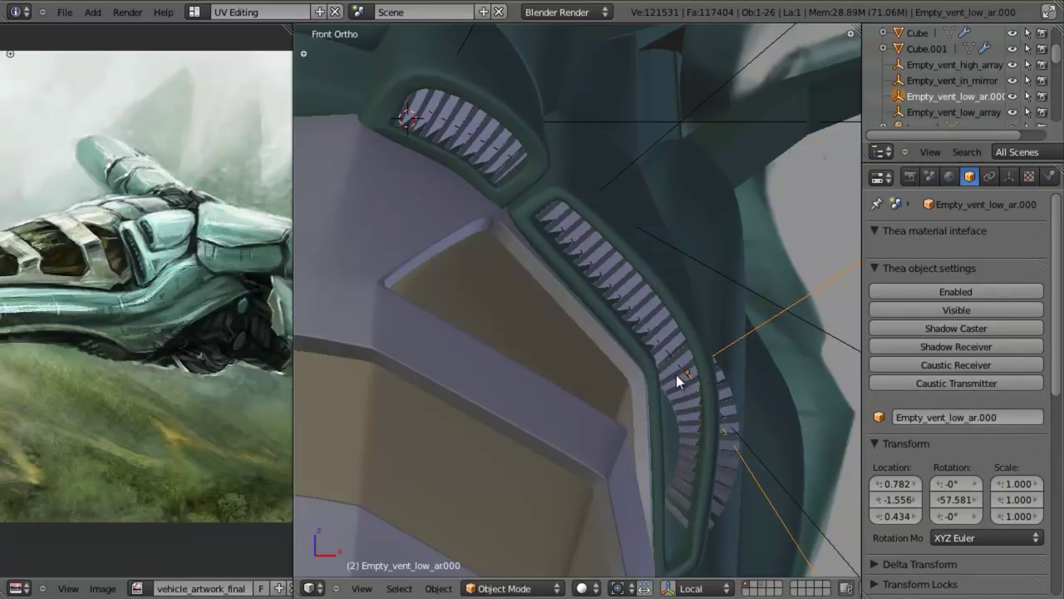
Rotate the copied bars together with their empty clockwise and nudge them into line with the bars above
right_click(685, 354)
key(r)
click(779, 379)
key(g)
click(777, 380)
Select only Empty_vent_low_ar.000 and rotate it to a Y rotation of about 67.3°
key(a)
right_click(738, 475)
key(r)
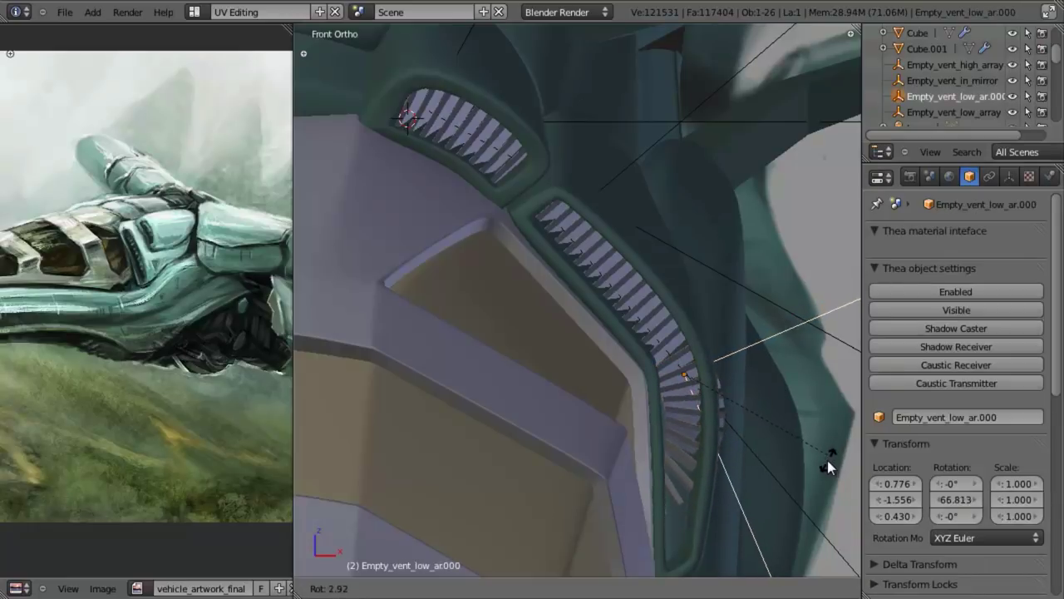
click(827, 457)
Reduce the copied bars' array count to 2
right_click(672, 411)
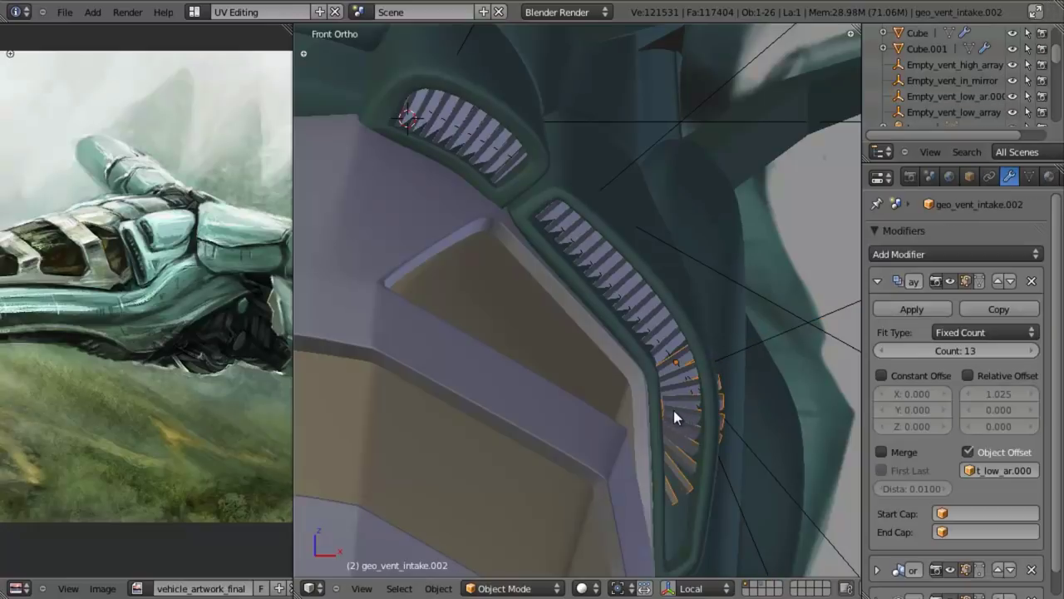
click(881, 348)
click(881, 349)
click(881, 350)
click(882, 352)
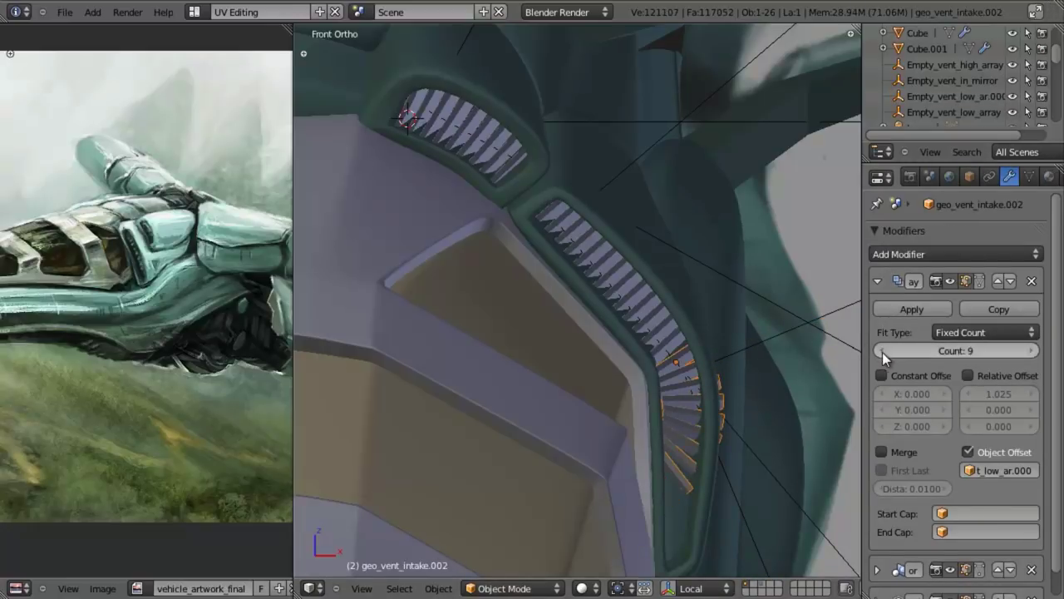
click(882, 352)
click(882, 354)
click(882, 354)
click(883, 354)
click(882, 354)
click(883, 354)
click(883, 353)
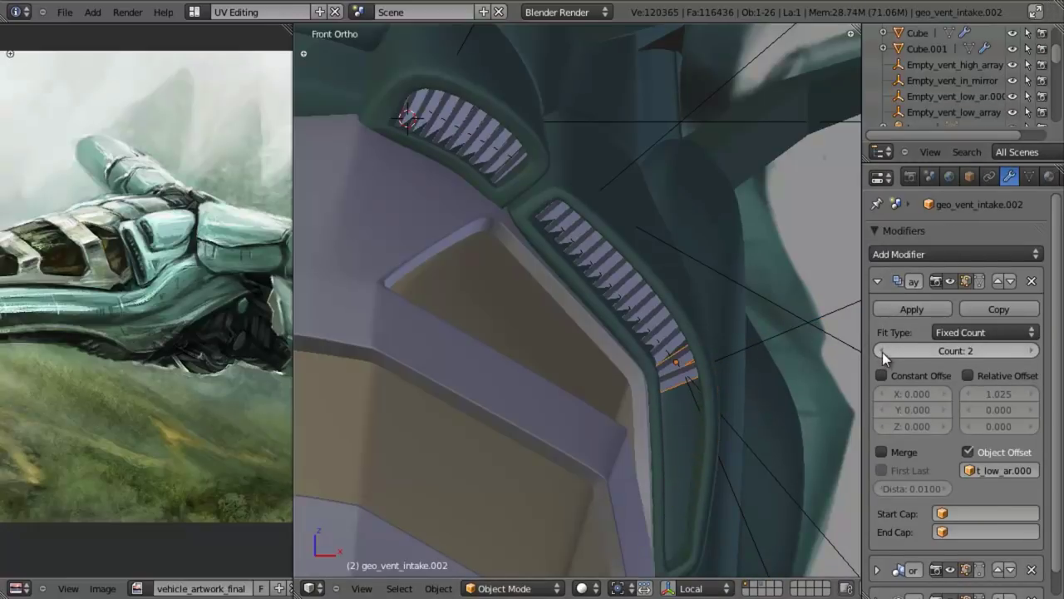
Duplicate the two-bar set with its empty, then rotate and place the copy directly below, at an empty Y rotation of about 84.1°
right_click(736, 355)
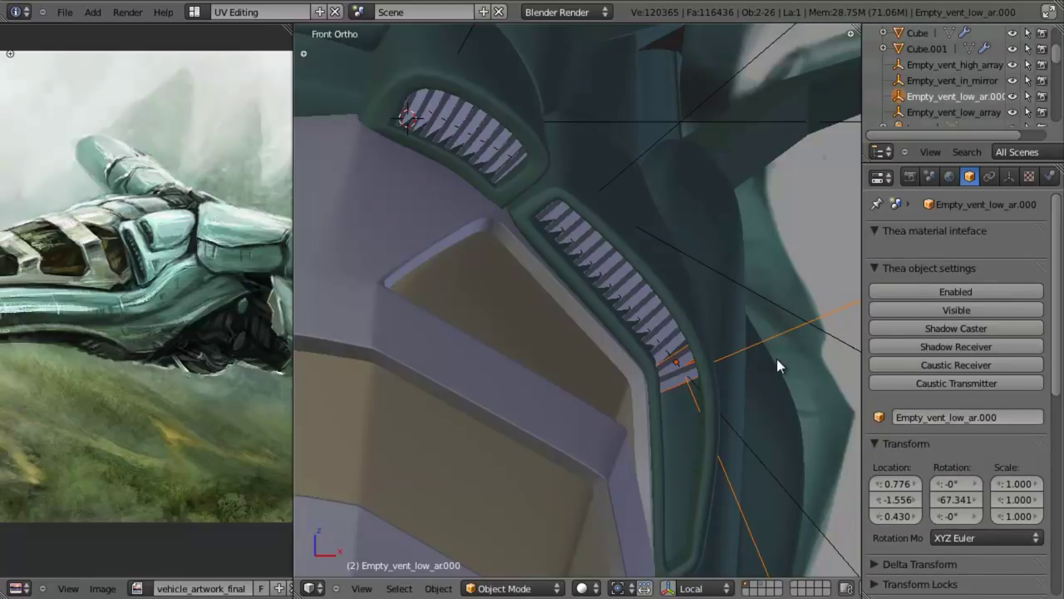
key(shift+d)
click(786, 383)
key(r)
click(792, 412)
key(g)
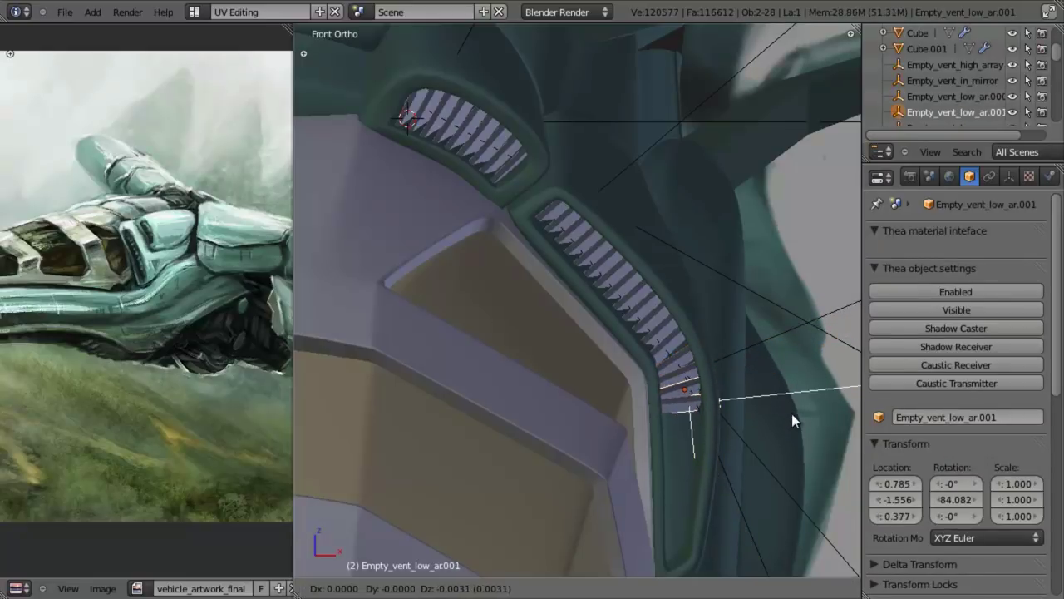
click(791, 413)
Set the newest bars' array count to 10 and rotate their offset empty counterclockwise to follow the lower opening
key(a)
right_click(678, 404)
drag(1016, 350, 1050, 350)
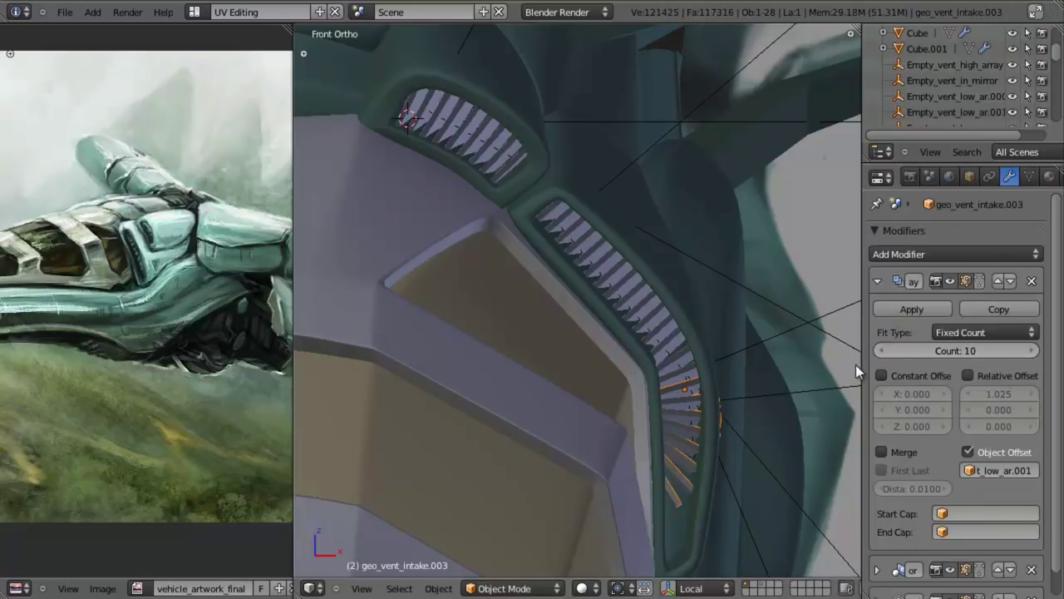
right_click(820, 394)
key(r)
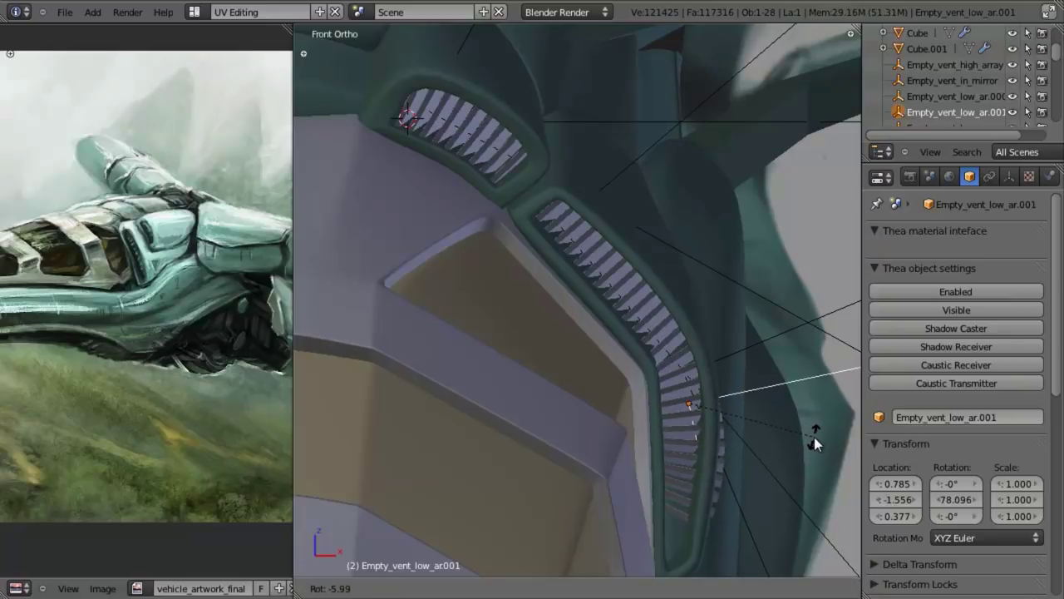
click(814, 433)
Scale the newest bar's mesh down slightly along its local Z axis in Edit Mode
right_click(728, 441)
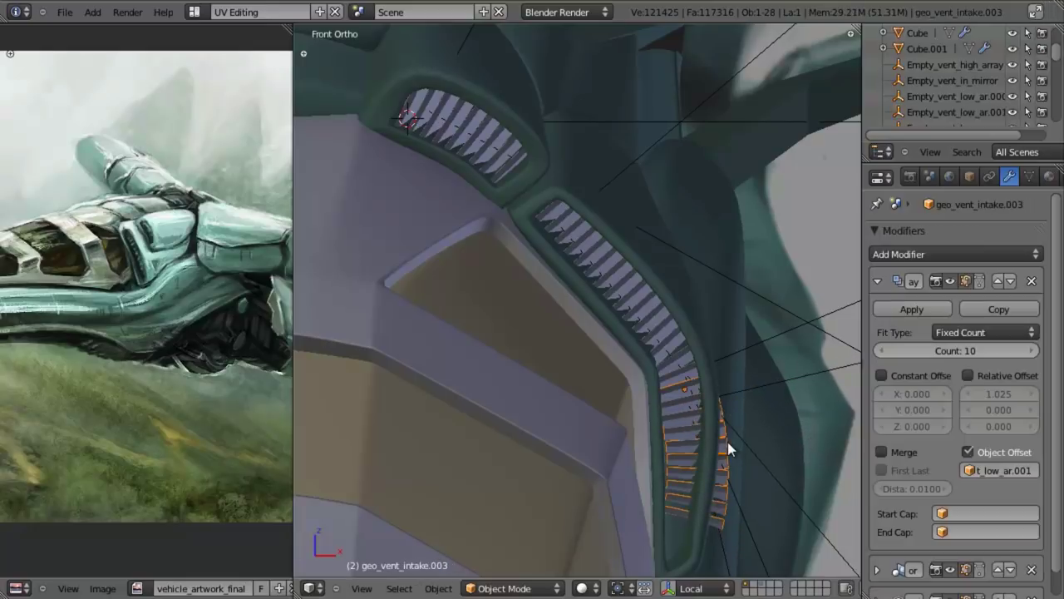
key(s)
key(x)
right_click(764, 433)
key(Tab)
key(s)
key(x)
key(x)
right_click(791, 439)
key(s)
key(z)
key(z)
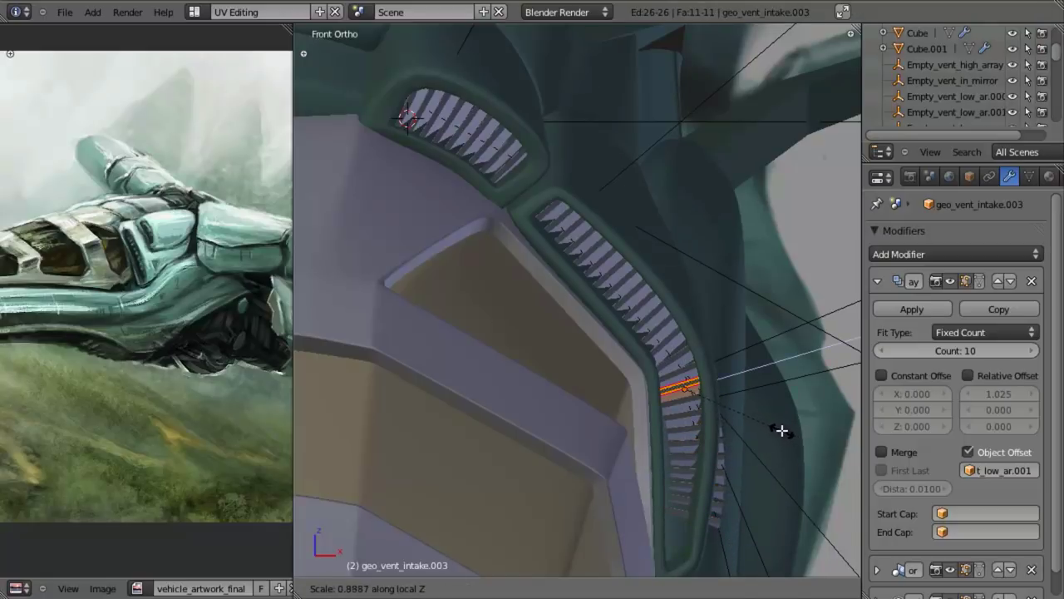
key(Escape)
key(Tab)
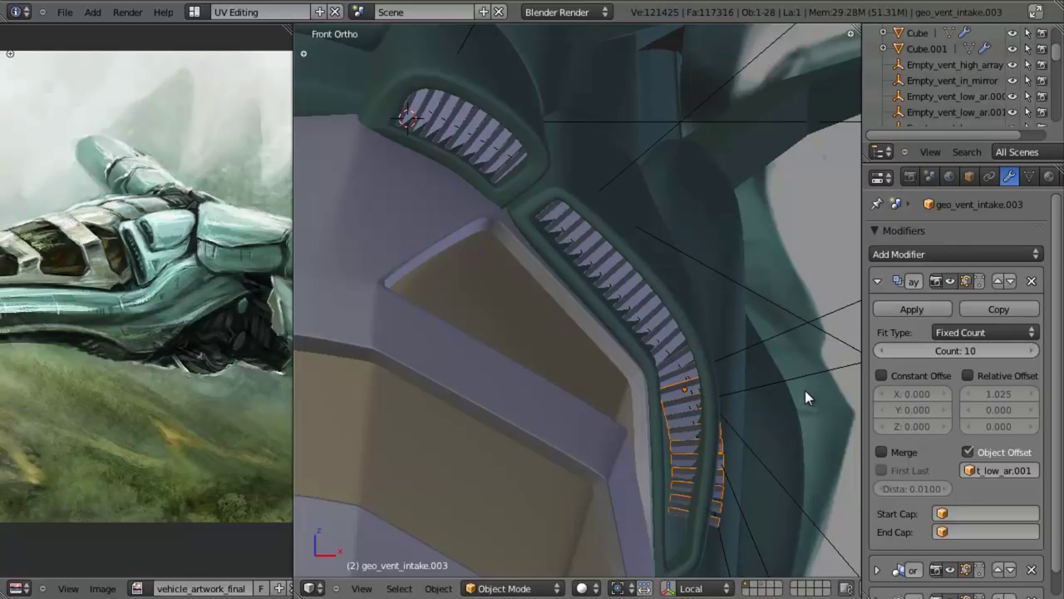
Rotate the newest bars together with Empty_vent_low_ar.001, bringing the empty's Y rotation to about 81.2°
right_click(783, 383)
key(r)
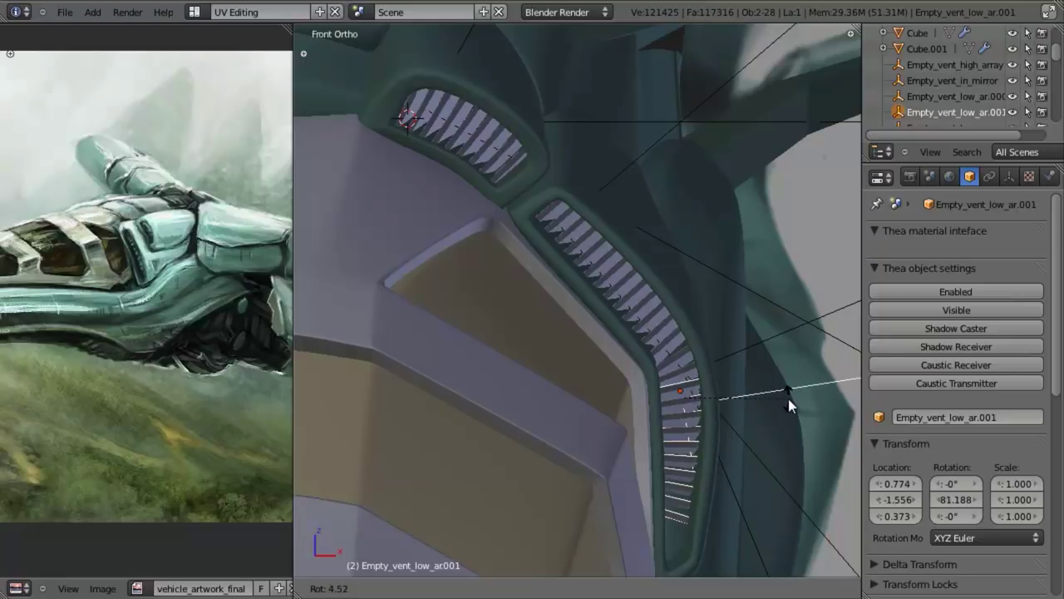
click(789, 398)
Select only Empty_vent_low_ar.001 and rotate it to a Y rotation of about 81.5°
right_click(787, 389)
right_click(787, 389)
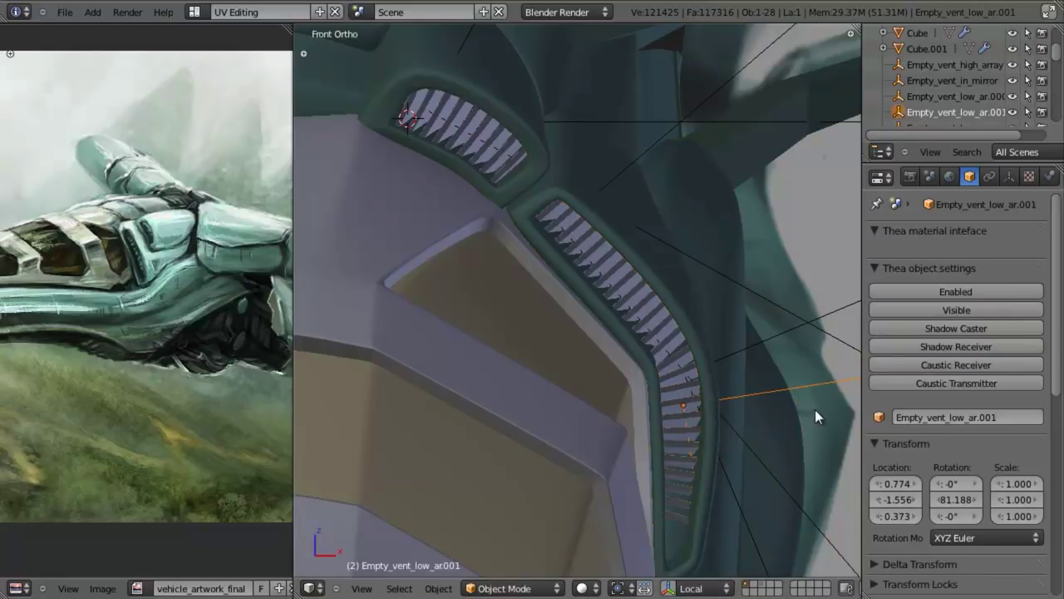
key(r)
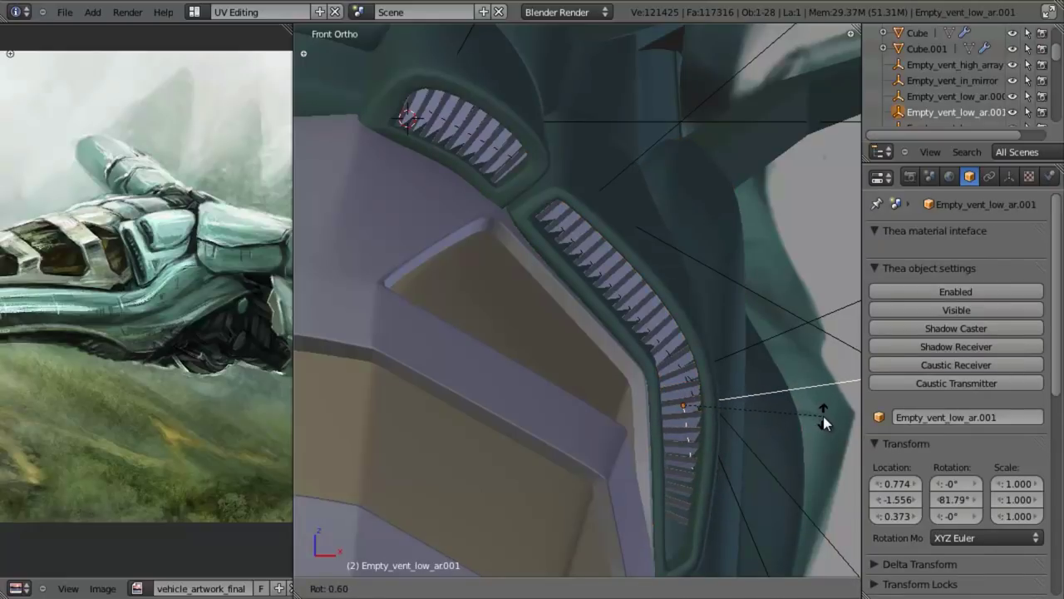
click(824, 415)
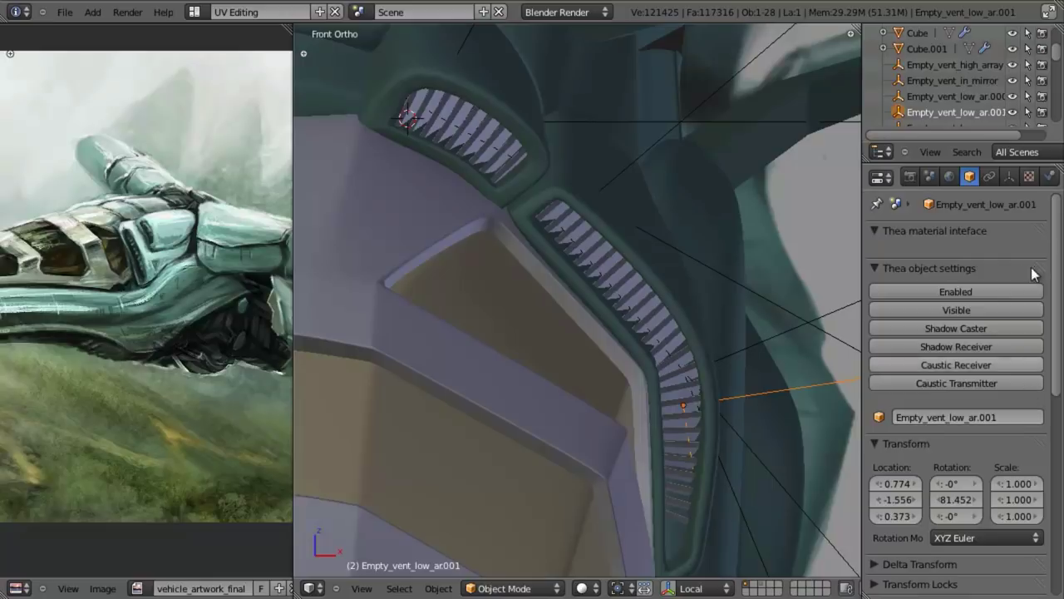
Raise the newest bars' array count to 12 to extend them down the lower opening
right_click(671, 432)
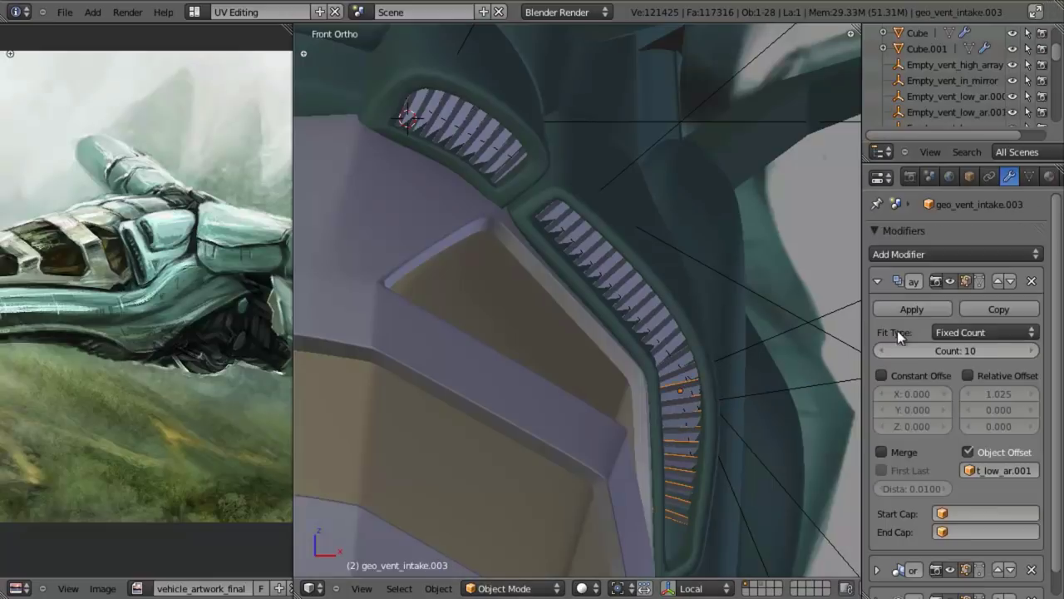
click(1026, 350)
click(1026, 351)
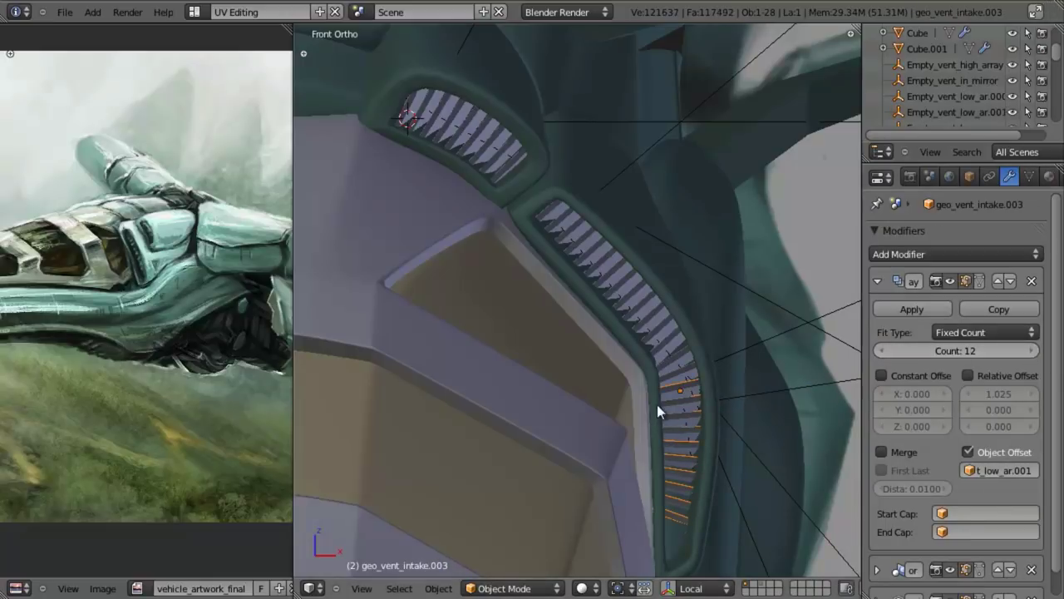
Check the bars from the side, then rotate Empty_vent_low_ar.001 in the front view to a Y rotation of about 80.9°
shift+middle_drag(657, 402, 692, 314)
key(z)
key(KP_3)
key(KP_3)
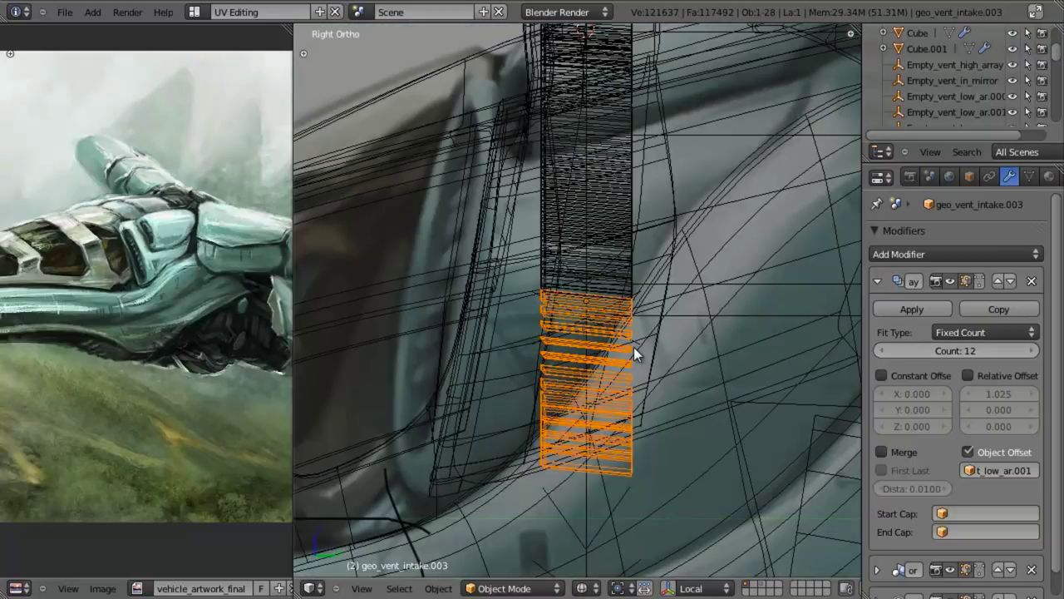
scroll(634, 346, down, 3)
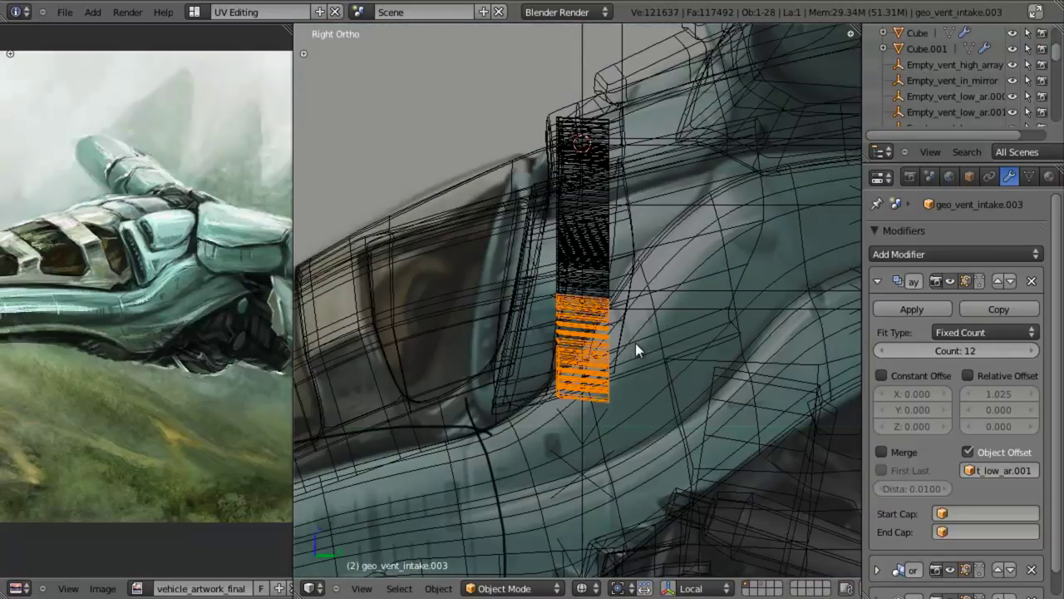
key(KP_1)
key(z)
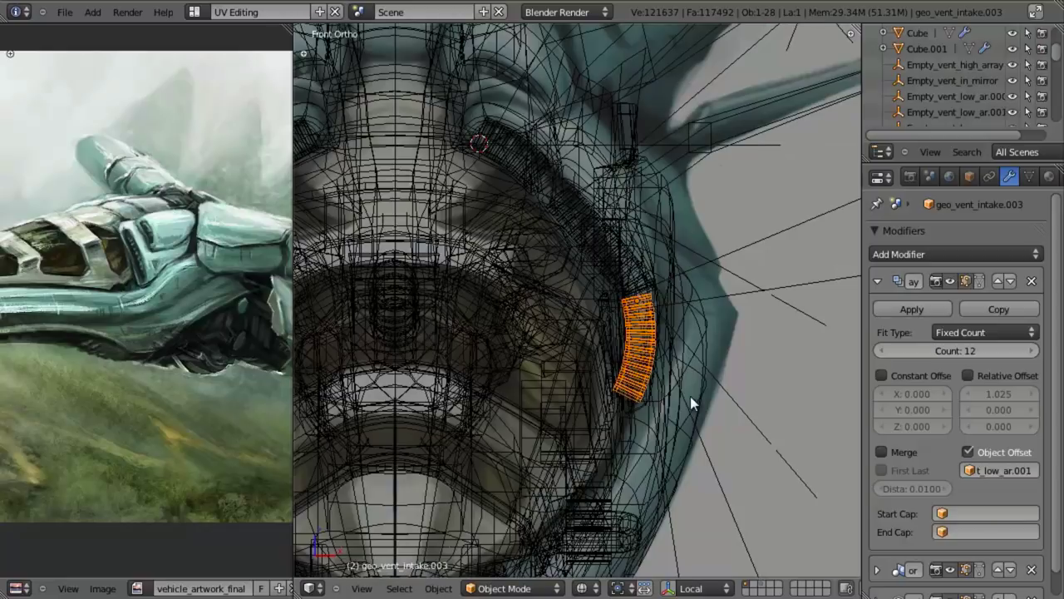
scroll(705, 390, up, 1)
right_click(755, 287)
key(r)
click(809, 306)
key(z)
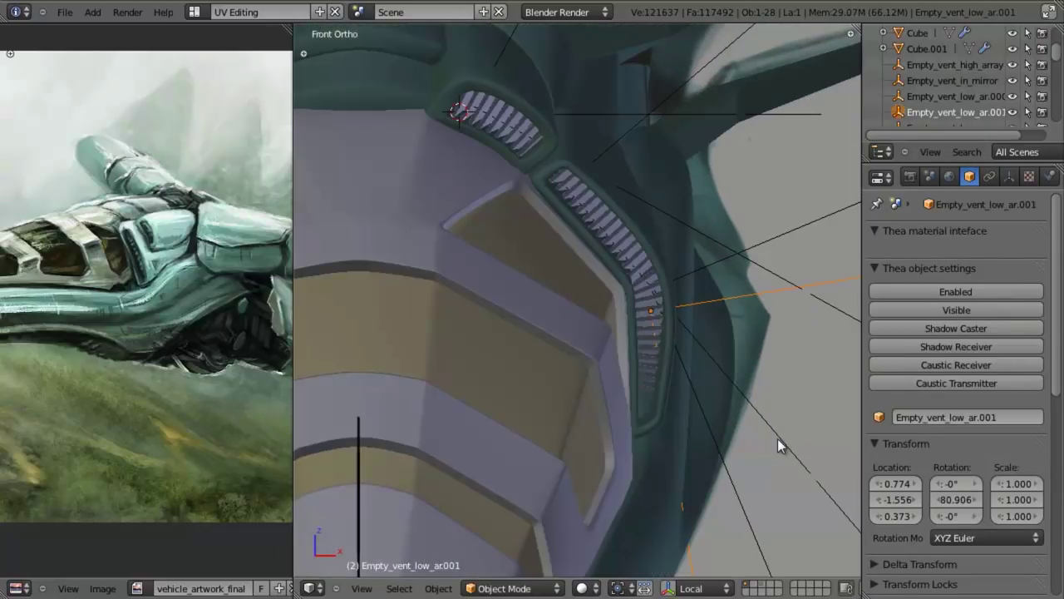
Examine the vent bars' depth and alignment with the intake frame from the side and in perspective
key(KP_3)
key(z)
shift+middle_drag(616, 279, 620, 310)
key(z)
mouse_move(596, 252)
middle_down()
mouse_move(568, 354)
mouse_move(624, 308)
mouse_move(613, 283)
mouse_move(459, 287)
middle_up()
scroll(602, 331, down, 3)
key(z)
scroll(588, 293, up, 3)
key(KP_3)
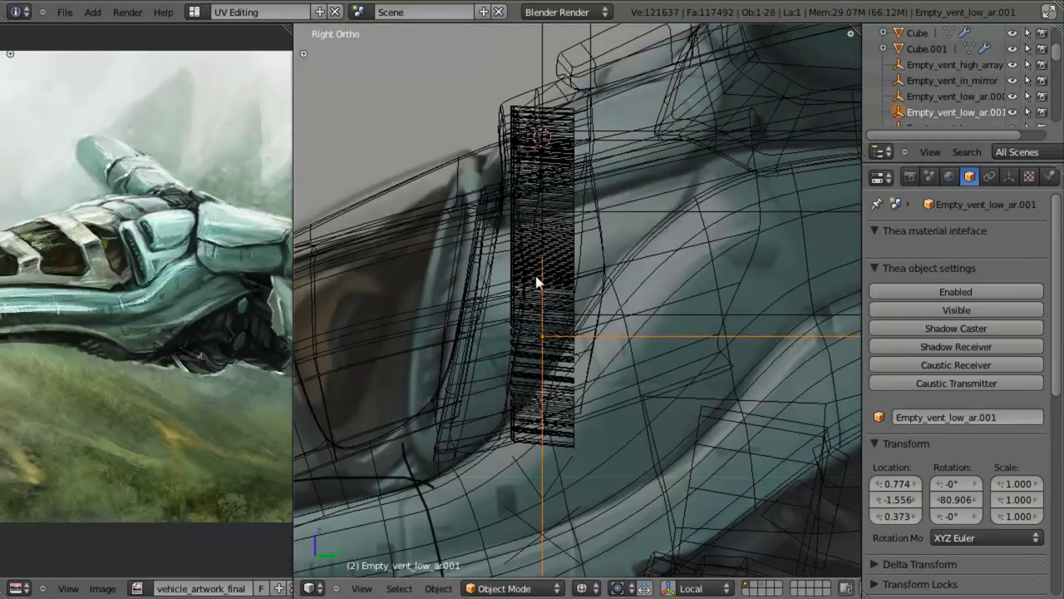
Select the bar sets in the curved lower intake opening together with their offset empties
right_click(612, 211)
mouse_move(590, 251)
middle_down()
mouse_move(643, 292)
mouse_move(626, 288)
mouse_move(598, 308)
mouse_move(584, 281)
middle_up()
key(z)
key(z)
shift+right_click(560, 220)
key(KP_1)
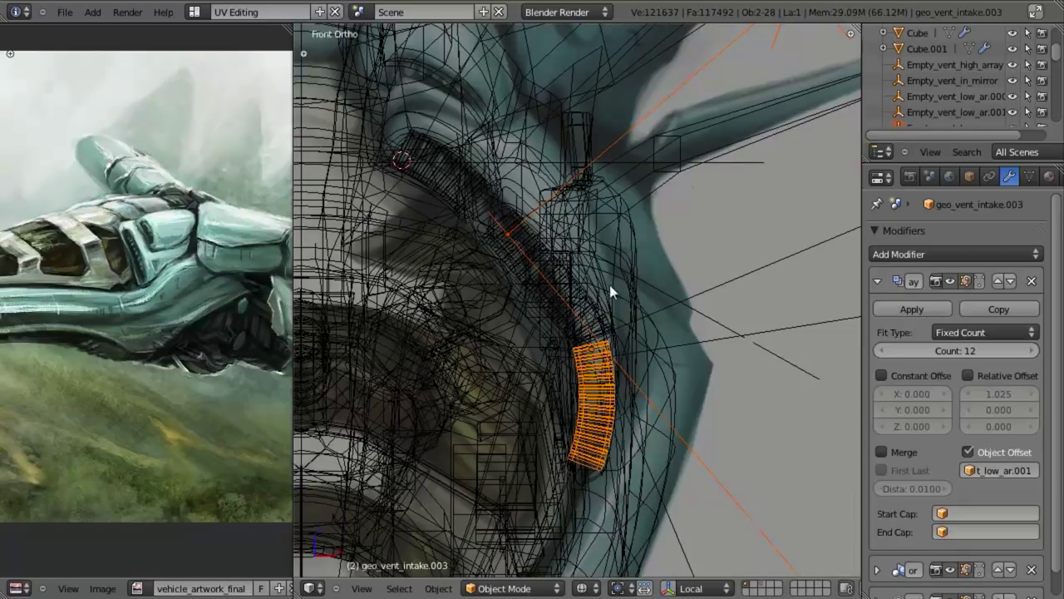
right_click(606, 333)
shift+right_click(592, 326)
shift+right_click(595, 329)
shift+right_click(595, 330)
shift+right_click(596, 330)
shift+right_click(601, 366)
shift+right_click(600, 365)
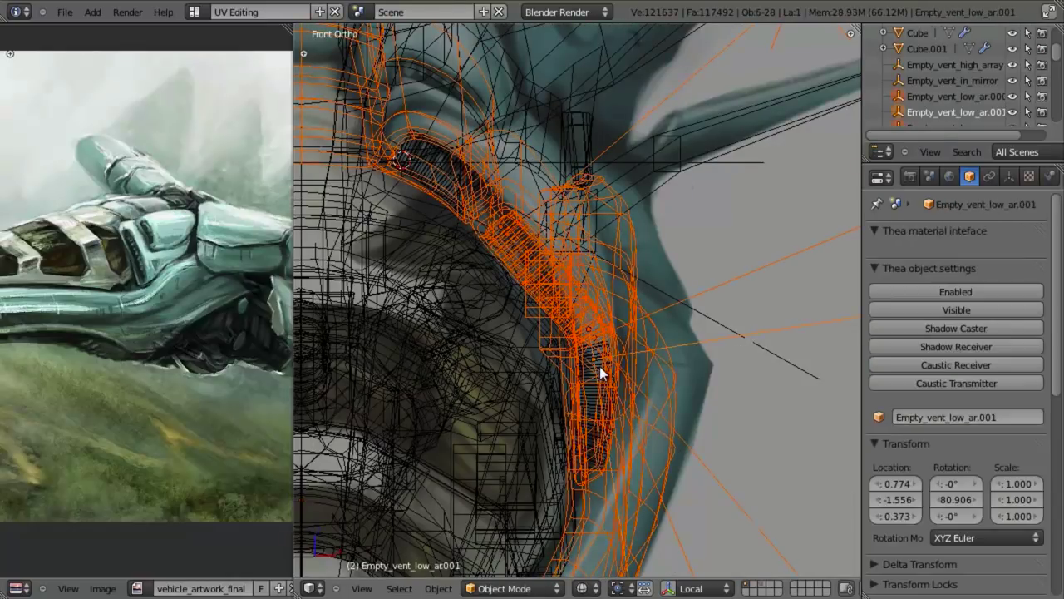
shift+right_click(602, 364)
right_click(601, 364)
Remove the front body panel from the selection, keeping only the lower bar sets and their offset empties
key(KP_3)
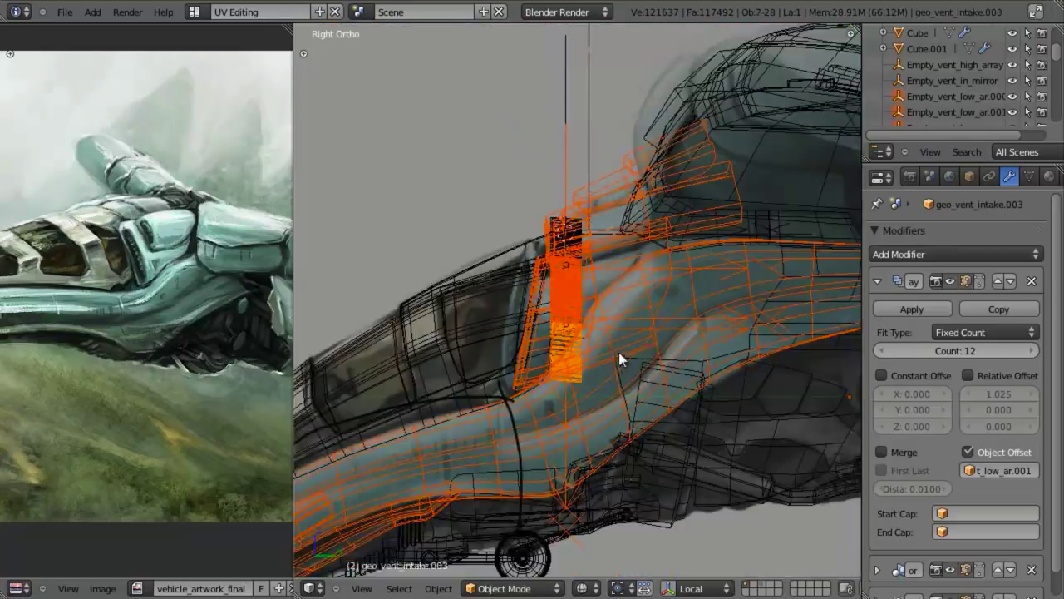
middle_drag(697, 342, 689, 349)
key(ctrl+z)
key(b)
middle_drag(740, 269, 815, 341)
key(z)
middle_drag(618, 304, 694, 330)
scroll(695, 330, up, 4)
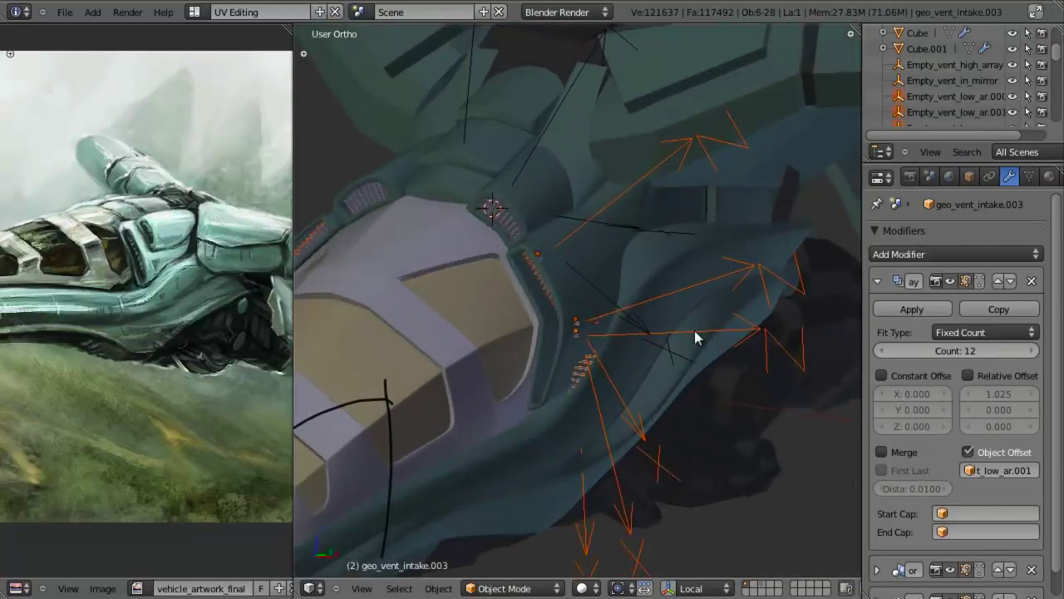
Move the selected lower bars and empties forward along Y, placing the empties at about Y -1.617
key(KP_3)
key(z)
key(g)
key(y)
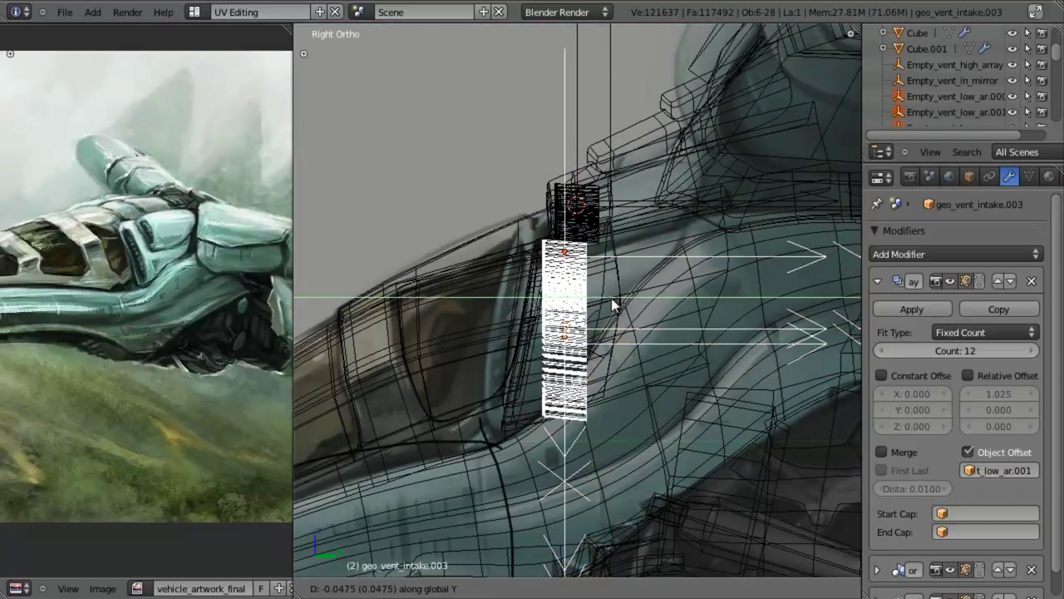
click(608, 297)
scroll(620, 287, up, 2)
Move only Empty_vent_low_array along Y to about -1.619 so the longest lower bar set slants forward
right_click(675, 233)
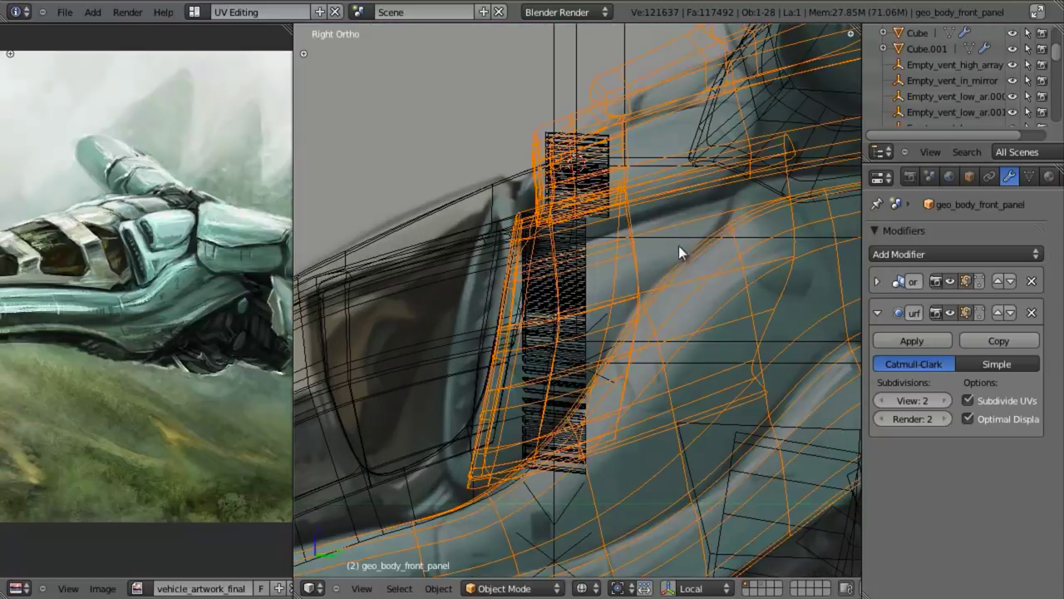
right_click(663, 236)
key(g)
key(y)
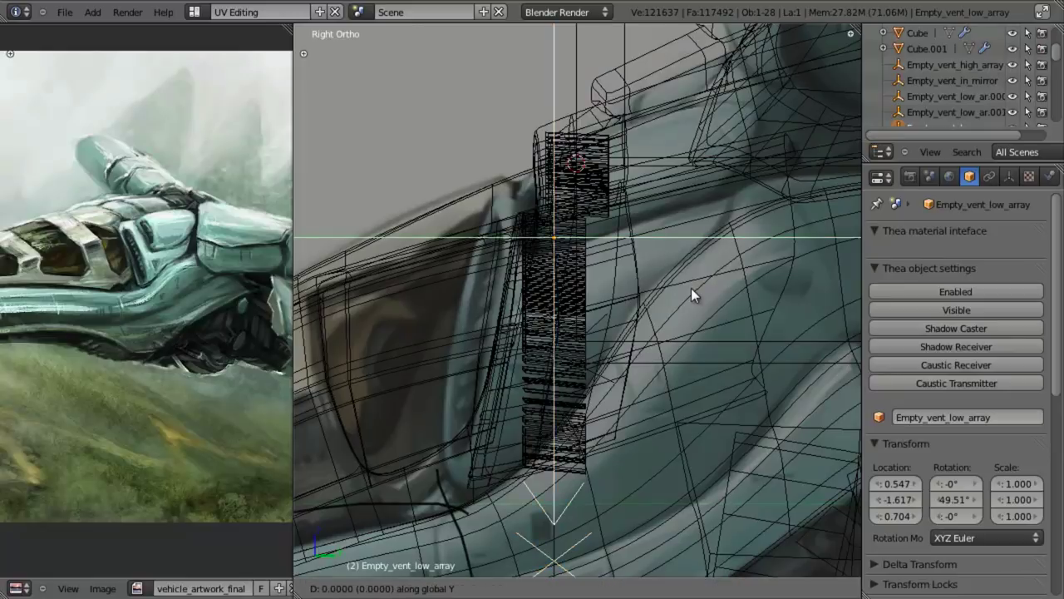
click(681, 287)
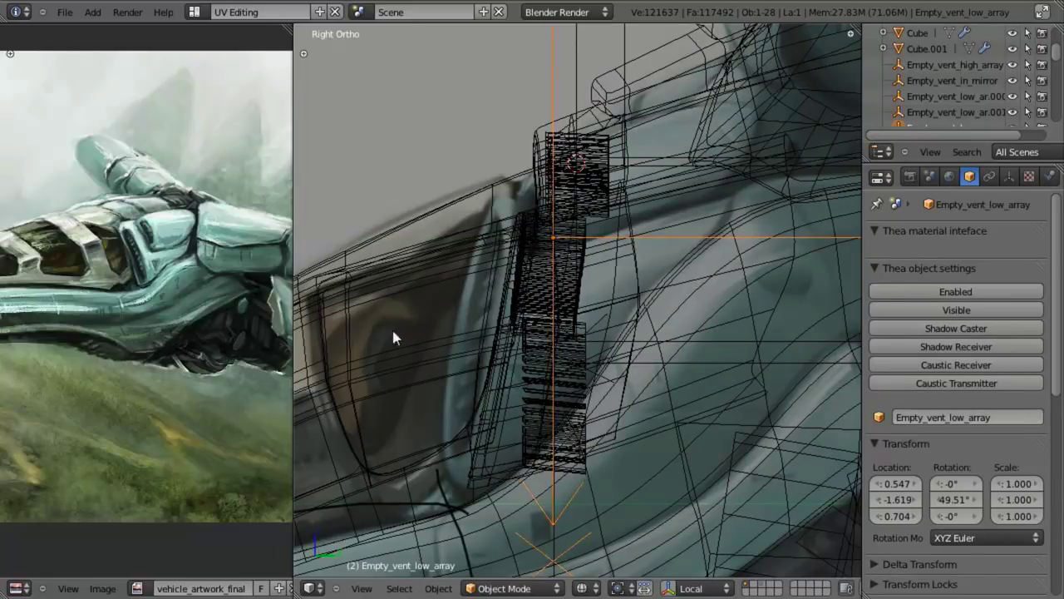
right_click(714, 341)
key(g)
key(y)
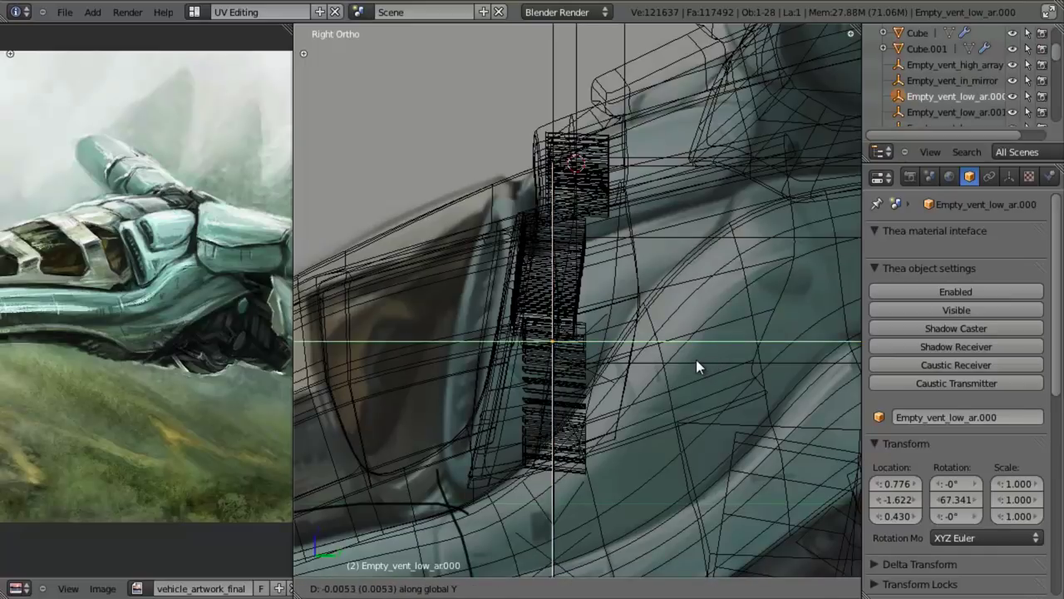
right_click(696, 360)
right_click(583, 338)
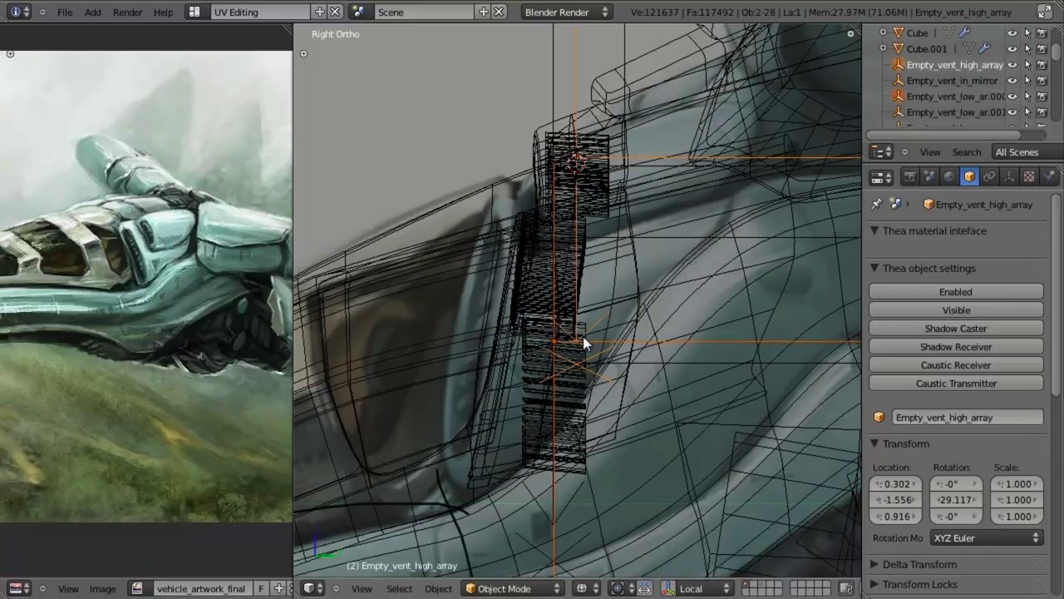
Select the two lowest bar sets with Empty_vent_low_ar.000 and Empty_vent_low_ar.001 and move them along Y to about -1.653
key(KP_1)
scroll(615, 359, up, 3)
key(z)
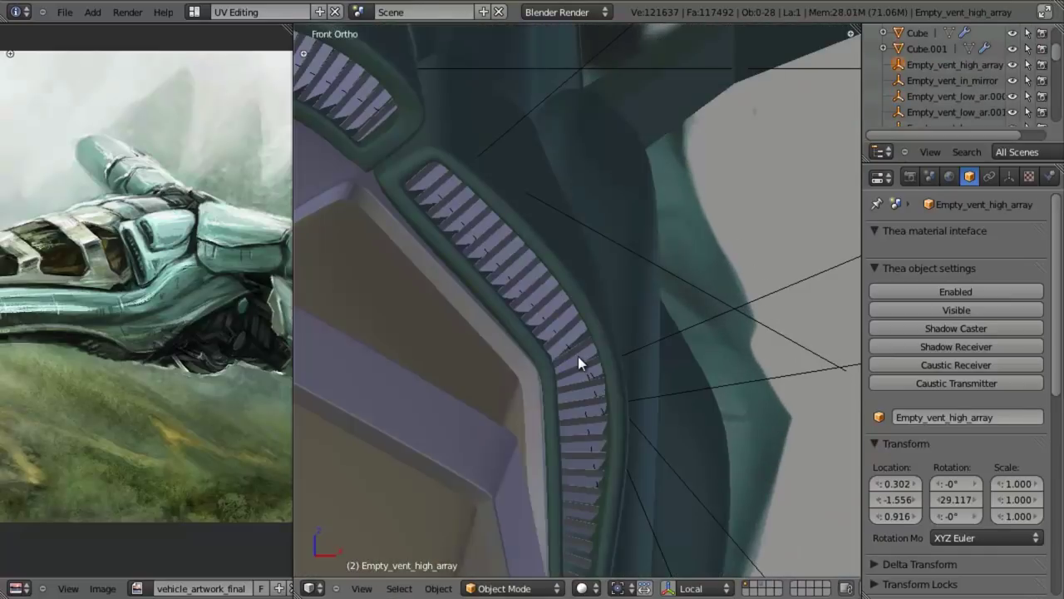
right_click(578, 358)
shift+right_click(584, 388)
shift+right_click(707, 331)
shift+right_click(731, 380)
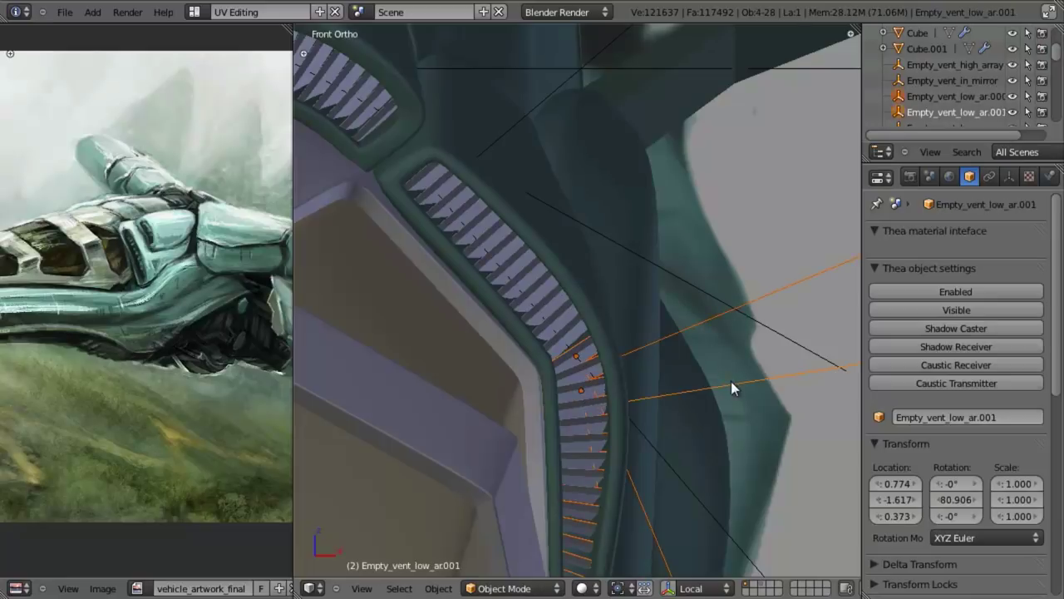
key(KP_3)
key(z)
key(g)
key(y)
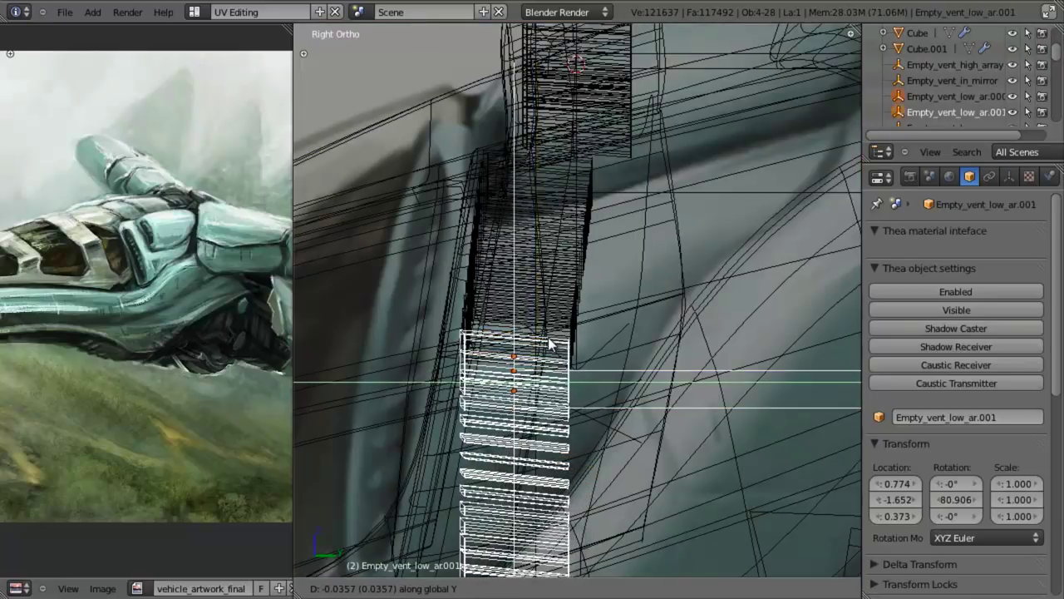
click(548, 341)
Move only Empty_vent_low_ar.000 along Y to about -1.658
right_click(646, 368)
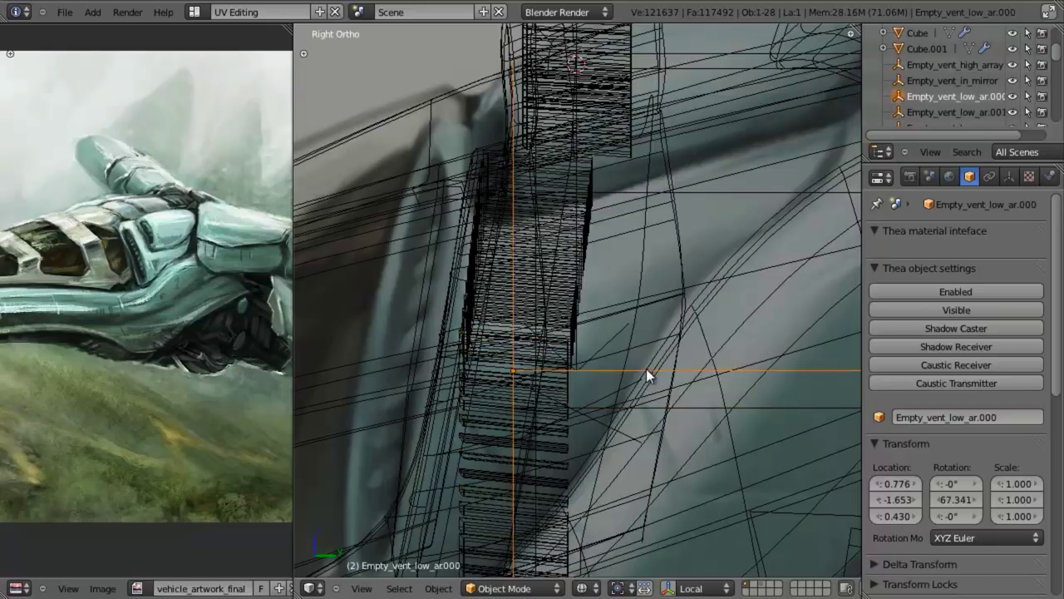
key(g)
key(y)
click(635, 366)
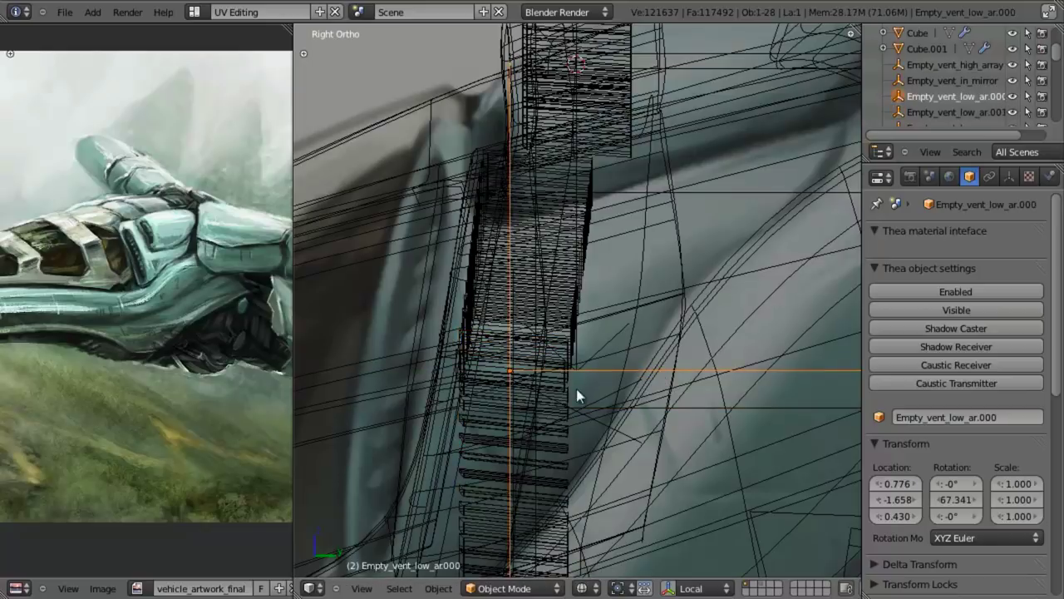
Move the lowest bar set and Empty_vent_low_ar.001 together in the side view, placing the empty at about Y -1.660
right_click(569, 391)
shift+right_click(584, 405)
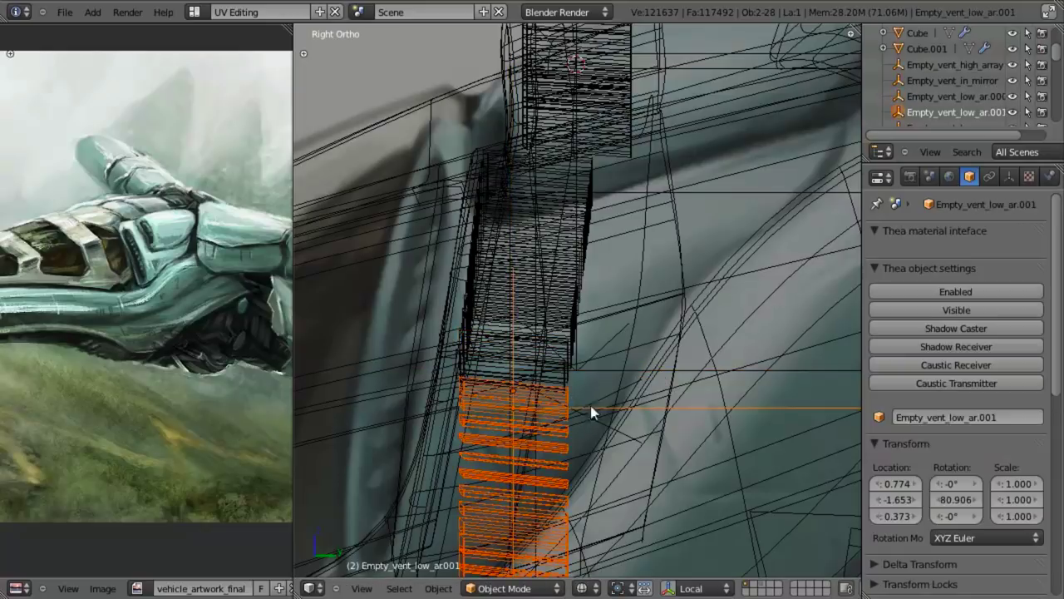
key(g)
click(700, 411)
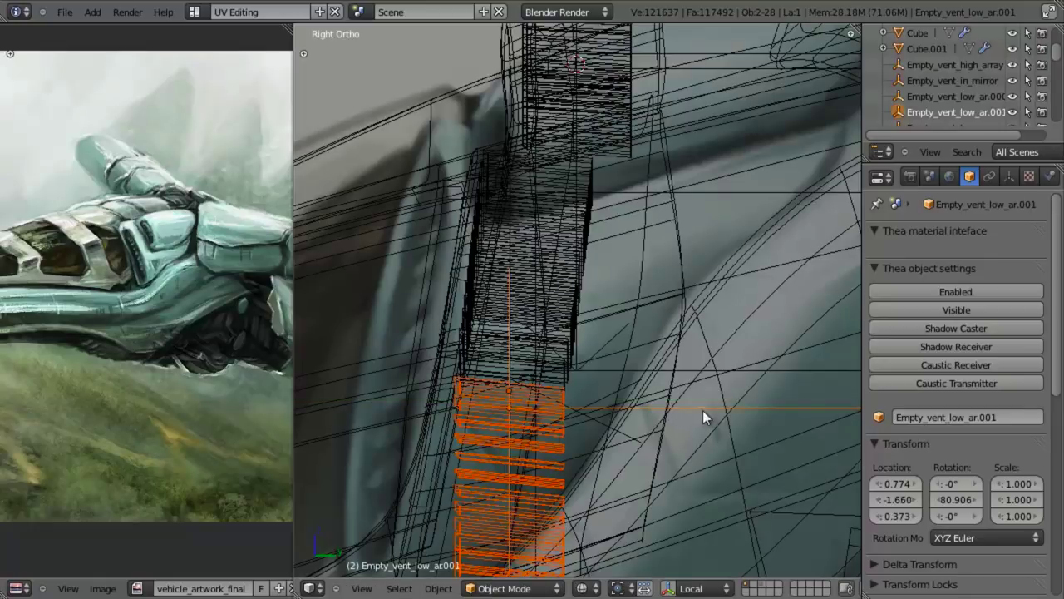
Move Empty_vent_low_ar.001 alone along Y to about -1.665 so the lowest bars slant forward with the frame
key(g)
key(y)
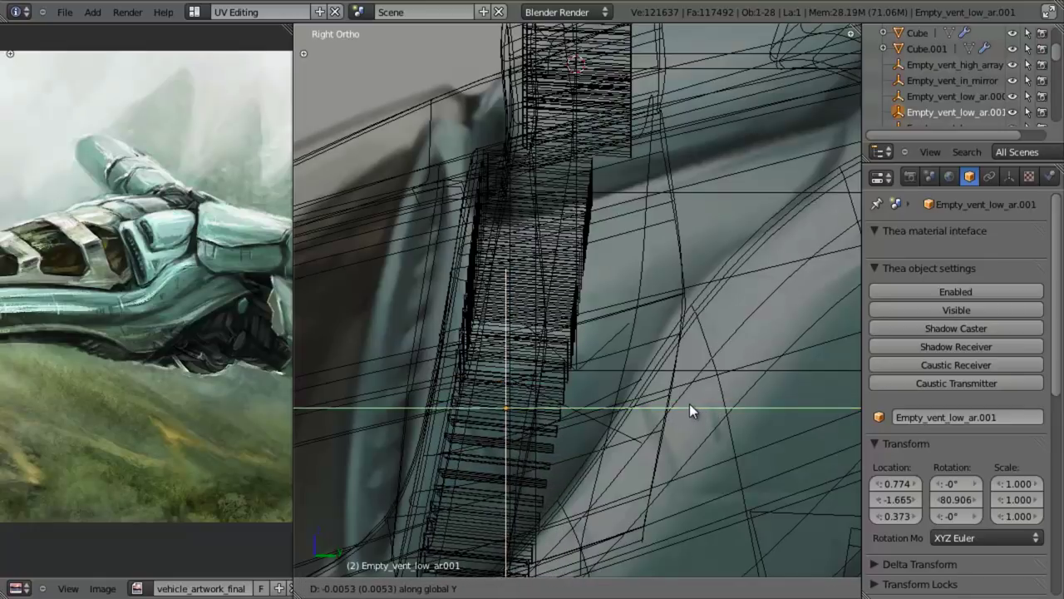
click(671, 404)
Check the slanted lower bars against the intake frame in perspective and save the file over the existing one
key(z)
mouse_move(509, 361)
middle_down()
mouse_move(646, 382)
mouse_move(682, 357)
mouse_move(592, 342)
mouse_move(583, 367)
mouse_move(581, 328)
mouse_move(625, 305)
mouse_move(627, 388)
mouse_move(630, 343)
middle_up()
key(z)
scroll(630, 342, up, 3)
key(z)
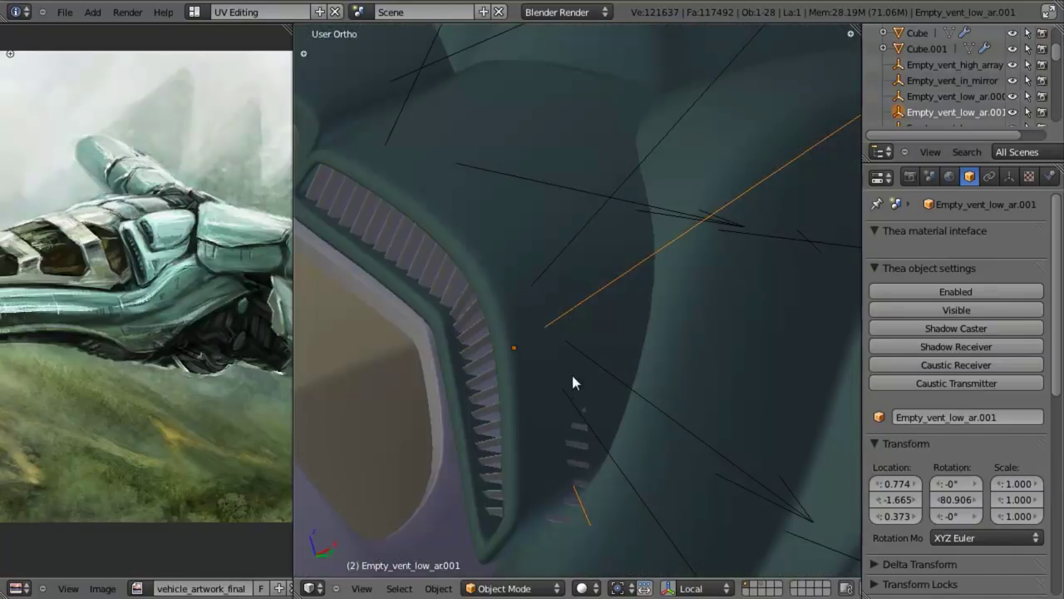
key(z)
mouse_move(590, 433)
middle_down()
mouse_move(569, 513)
mouse_move(564, 455)
mouse_move(616, 334)
mouse_move(566, 329)
middle_up()
key(z)
key(ctrl+s)
click(584, 392)
scroll(585, 392, down, 4)
key(z)
key(z)
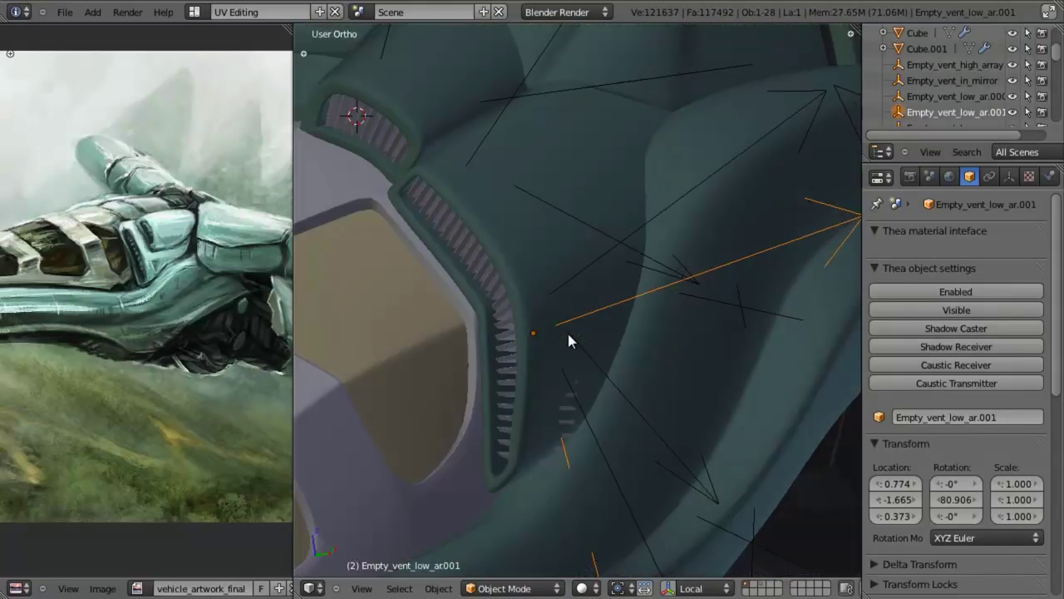
Try out a Mask modifier on the lowest vent bars and remove it again
right_click(509, 381)
key(z)
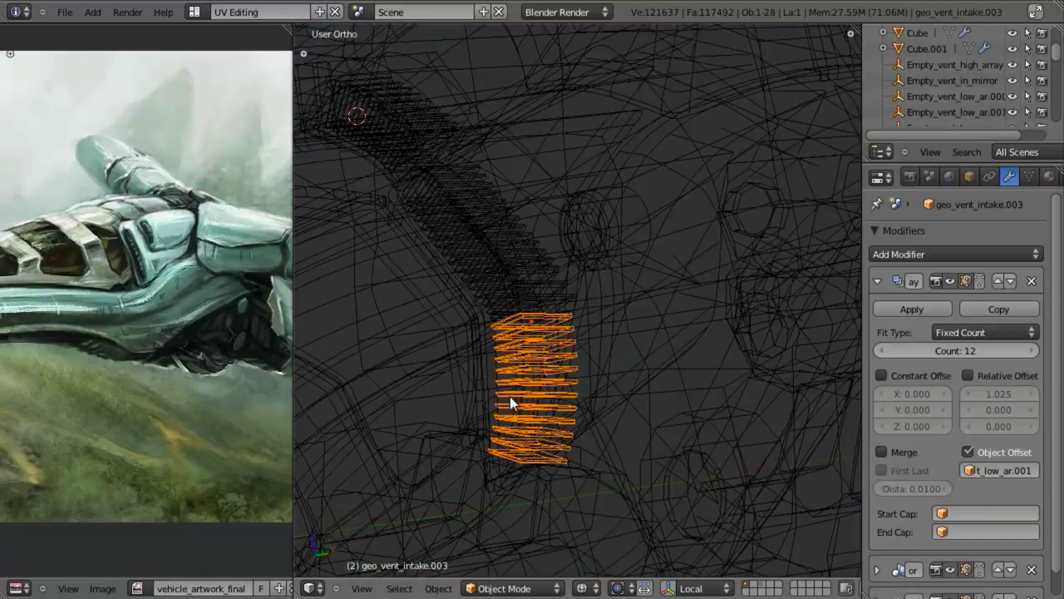
click(877, 281)
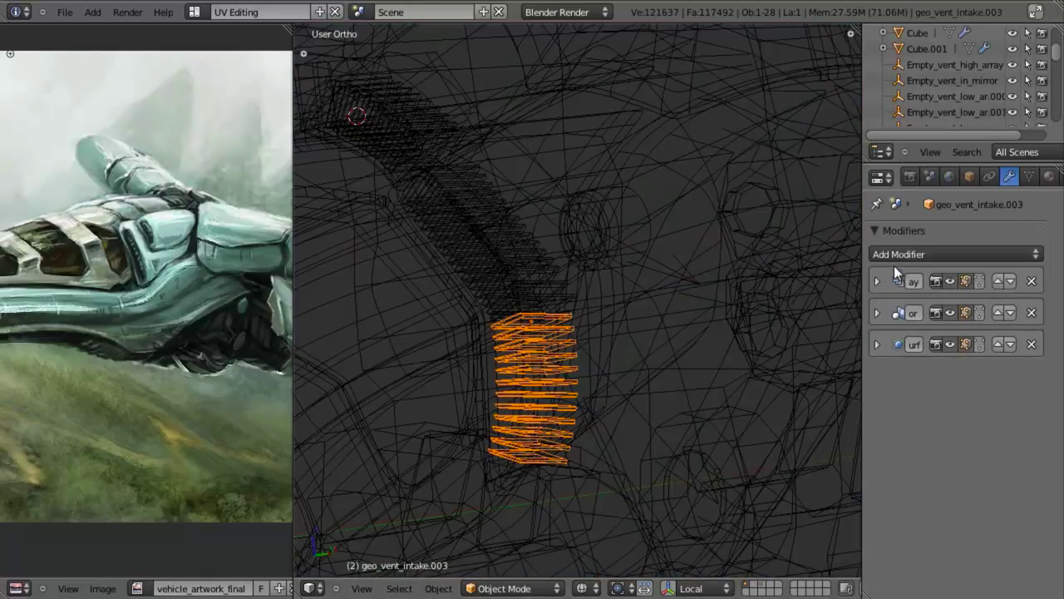
click(897, 254)
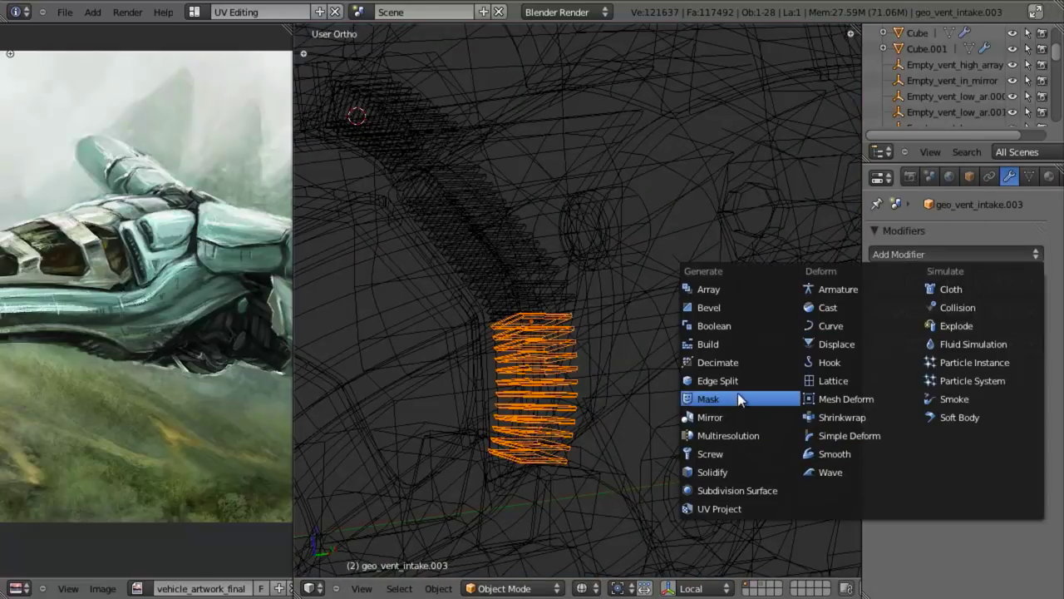
click(737, 399)
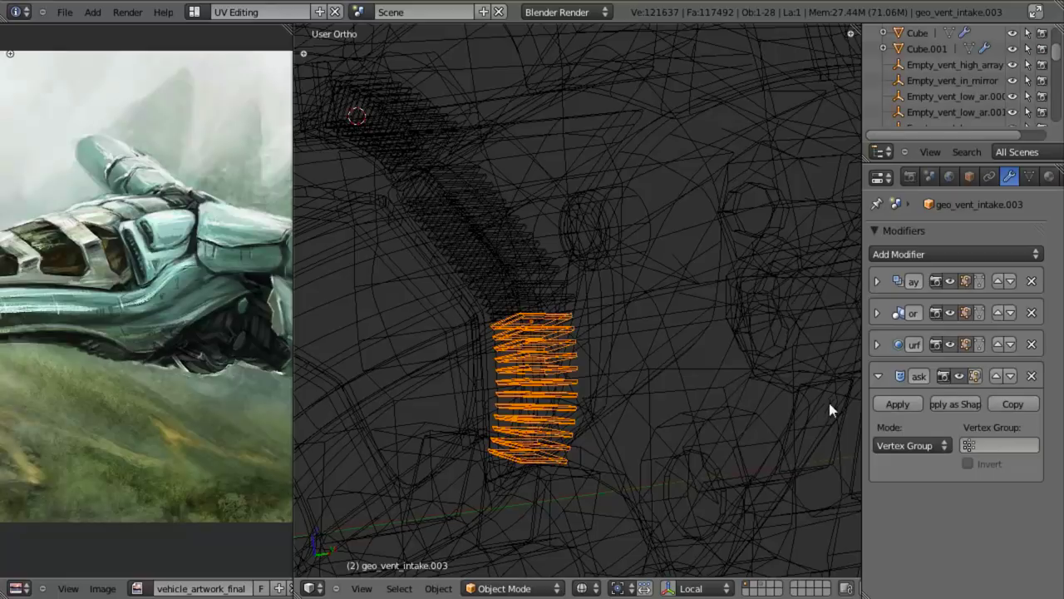
click(1031, 376)
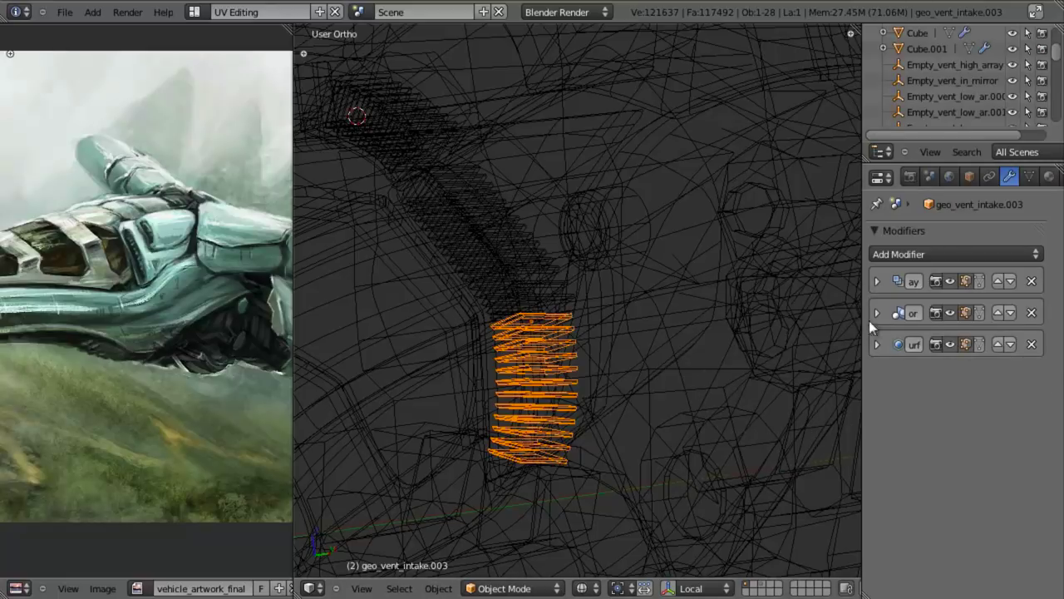
click(883, 255)
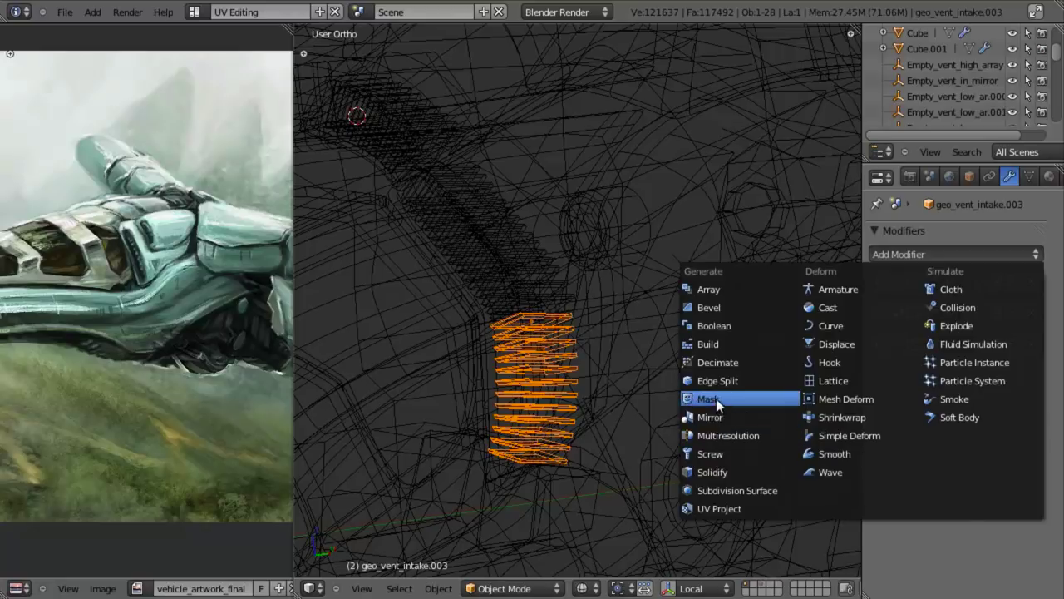
click(710, 399)
click(939, 448)
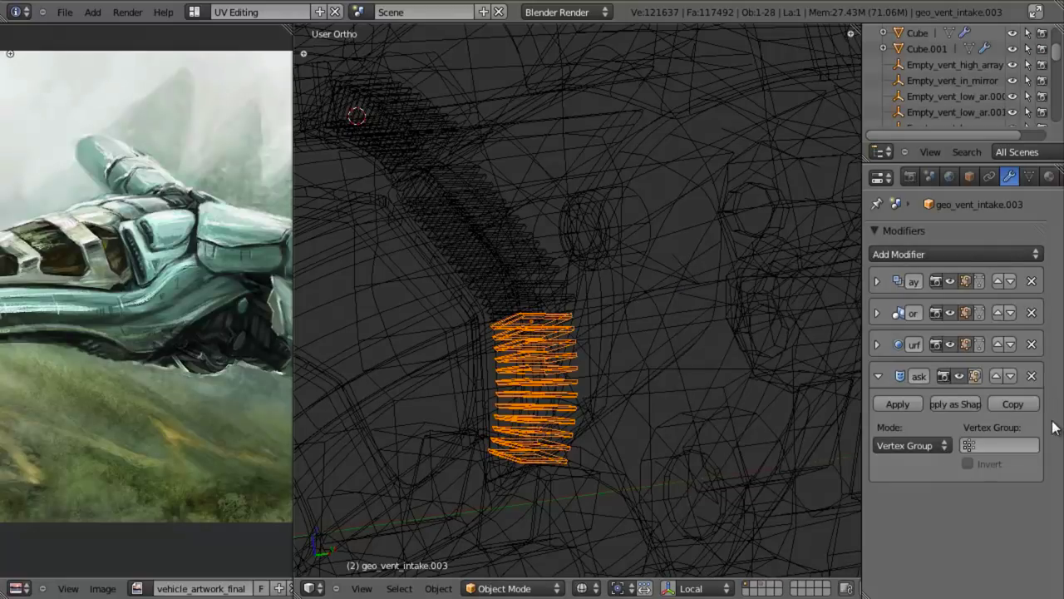
click(1032, 376)
Examine the lowest vent bars up close in solid and wireframe shading for their fit at the opening's lower end
key(z)
scroll(574, 349, up, 2)
mouse_move(541, 439)
middle_down()
mouse_move(574, 349)
mouse_move(647, 308)
mouse_move(604, 289)
middle_up()
right_click(590, 216)
right_click(530, 383)
key(z)
middle_drag(549, 378, 607, 332)
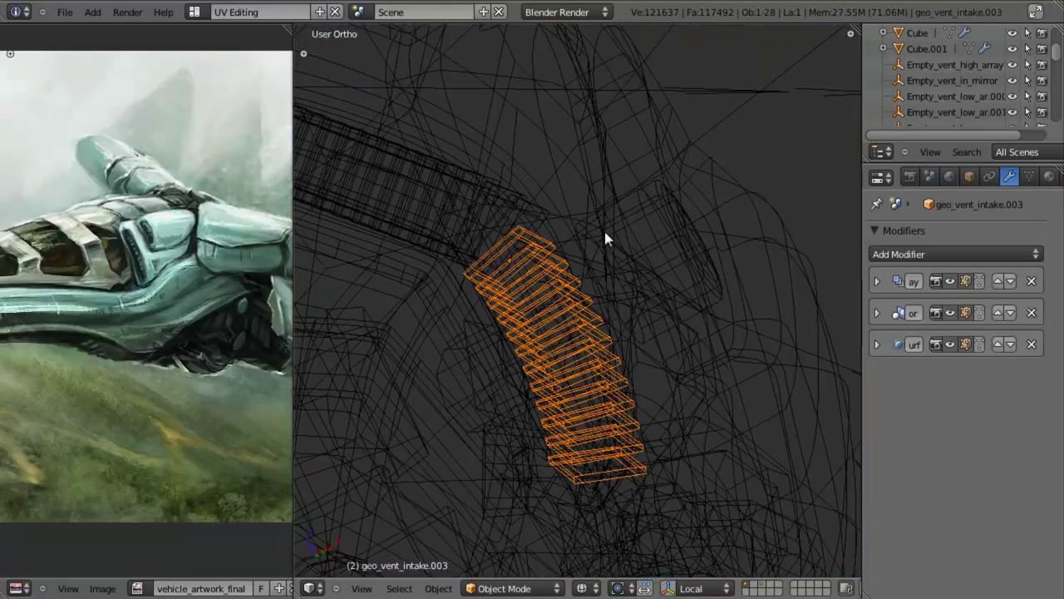
key(z)
key(KP_1)
key(g)
key(x)
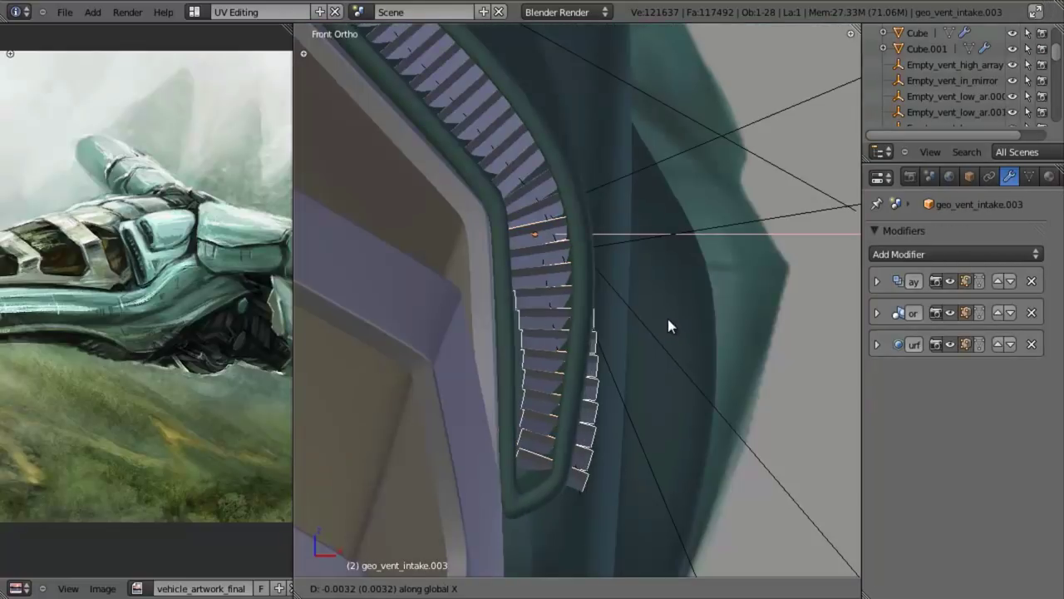
right_click(668, 319)
Move Empty_vent_low_ar.001 inward along X in the front view to about 0.77 to curve the lowest bars into the opening
right_click(661, 239)
key(g)
key(x)
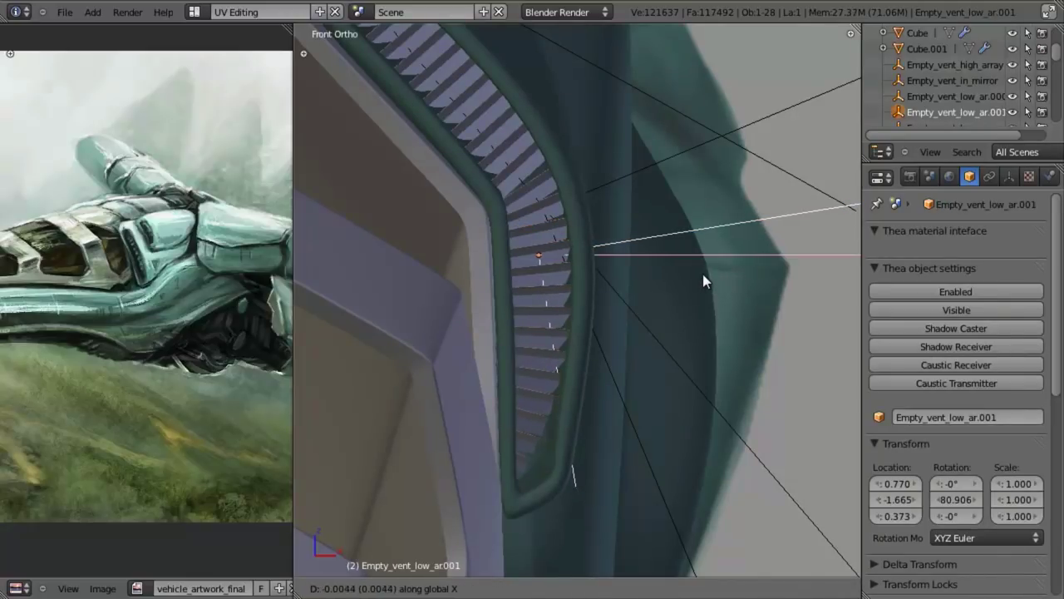
click(720, 277)
Examine the upper and lower intake grilles from a distance and up close in solid and wireframe shading
mouse_move(658, 261)
middle_down()
mouse_move(598, 265)
mouse_move(593, 297)
mouse_move(647, 328)
mouse_move(686, 313)
mouse_move(592, 292)
mouse_move(587, 323)
mouse_move(660, 357)
mouse_move(653, 325)
mouse_move(525, 248)
middle_up()
scroll(593, 298, down, 4)
key(z)
key(z)
key(a)
scroll(639, 296, down, 4)
scroll(592, 292, up, 3)
scroll(660, 357, down, 3)
scroll(660, 356, up, 5)
right_click(525, 248)
middle_drag(581, 300, 800, 412)
scroll(664, 314, up, 4)
key(z)
right_click(591, 223)
scroll(600, 251, down, 5)
mouse_move(600, 251)
middle_down()
mouse_move(601, 296)
mouse_move(555, 340)
mouse_move(580, 323)
mouse_move(548, 399)
mouse_move(582, 369)
mouse_move(588, 413)
mouse_move(575, 412)
mouse_move(589, 369)
mouse_move(651, 320)
mouse_move(635, 271)
middle_up()
key(z)
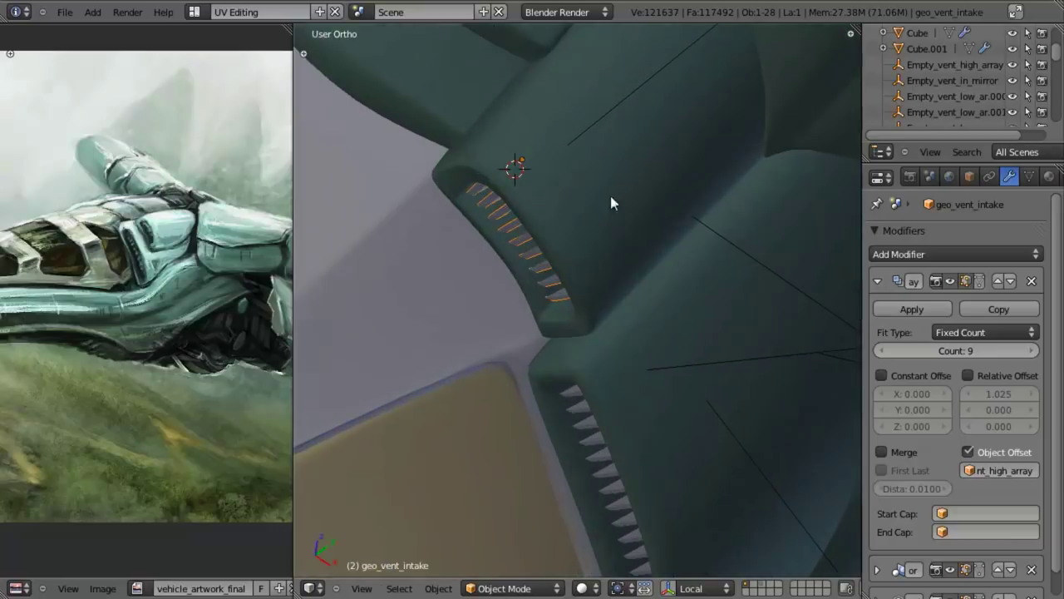
Move Empty_vent_high_array slightly along Y to about -1.557 to adjust the slant of the upper vent bars
right_click(598, 119)
key(g)
key(y)
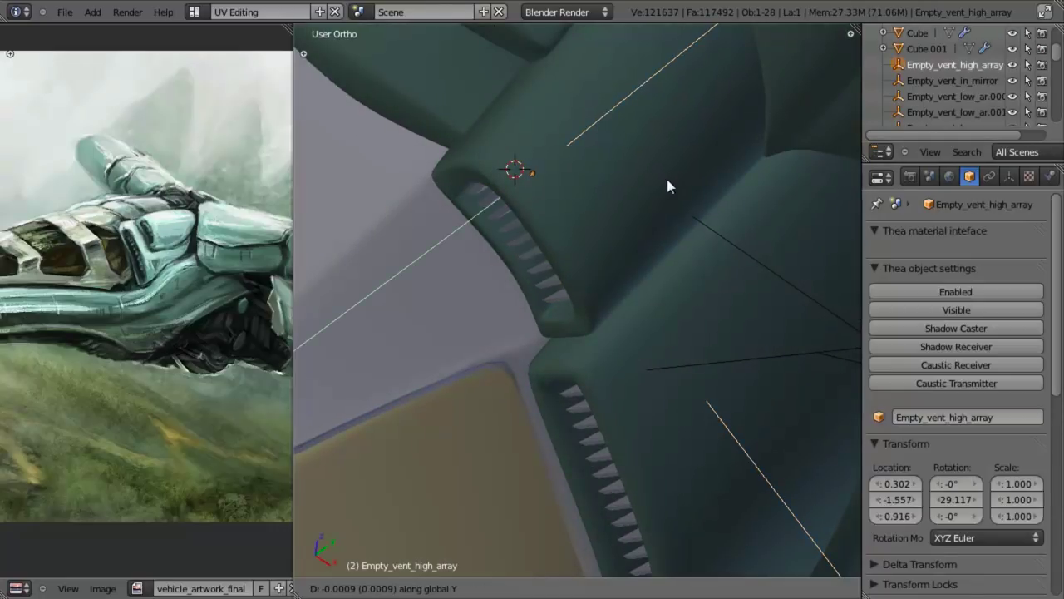
click(665, 179)
Inspect the upper vent bar's mesh in Edit Mode, and check both grilles in Object Mode
right_click(520, 240)
key(Tab)
scroll(537, 292, down, 3)
key(z)
middle_drag(615, 275, 512, 237)
key(a)
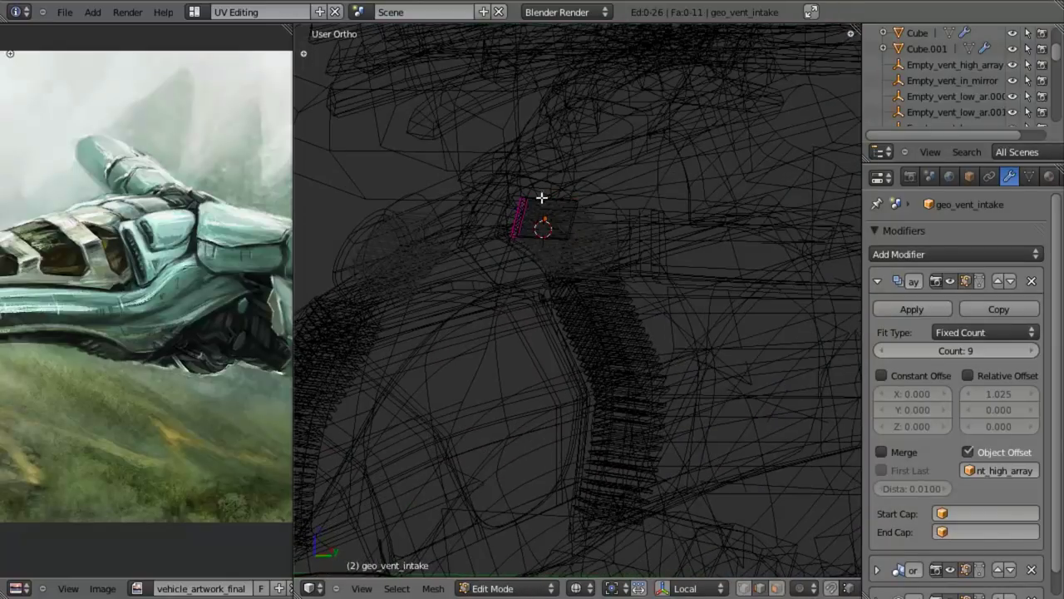
key(z)
middle_drag(556, 281, 610, 336)
key(Tab)
scroll(564, 288, down, 4)
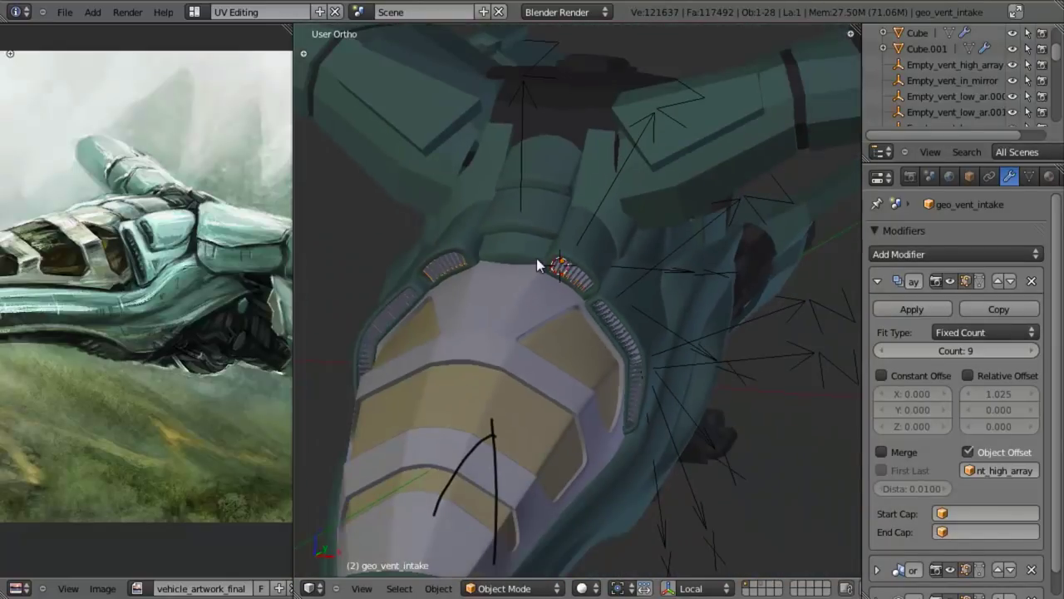
scroll(588, 301, up, 5)
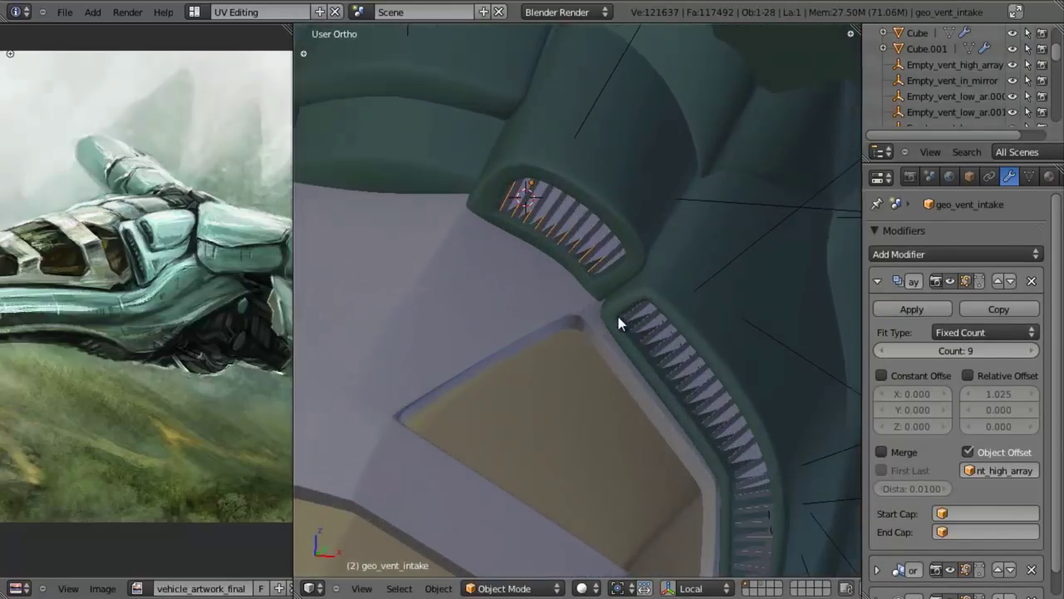
Check the intake grille bars in wireframe and solid shading, and save the file over the existing one
key(z)
key(ctrl+s)
click(578, 273)
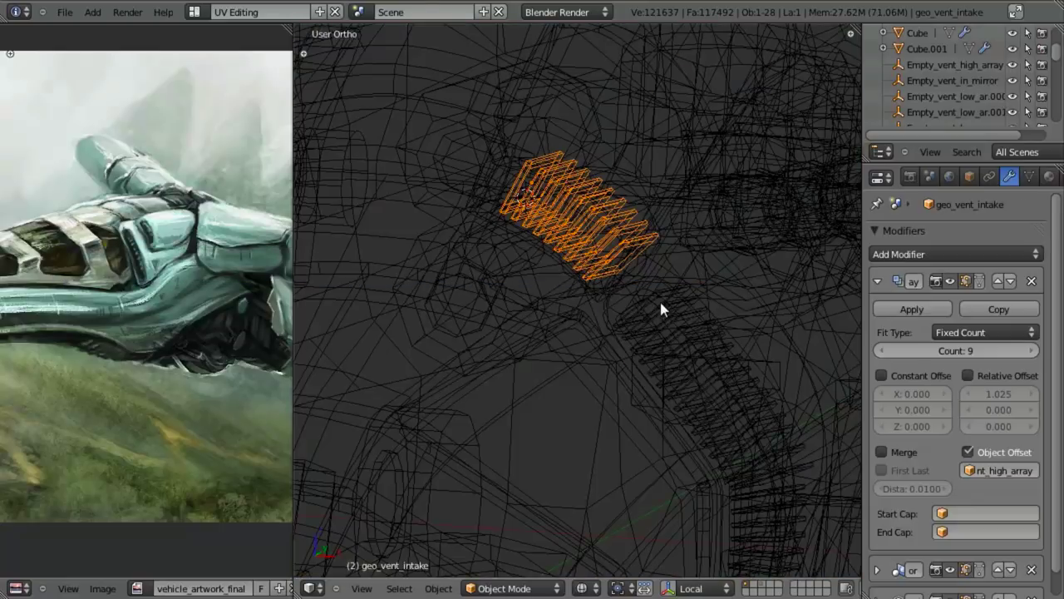
right_click(646, 304)
right_click(645, 303)
right_click(645, 303)
key(z)
scroll(574, 259, down, 4)
key(ctrl+s)
click(605, 302)
Name the mesh data of geo_vent_intake "vent grills" and assign that mesh to geo_vent_intake.001
right_click(585, 268)
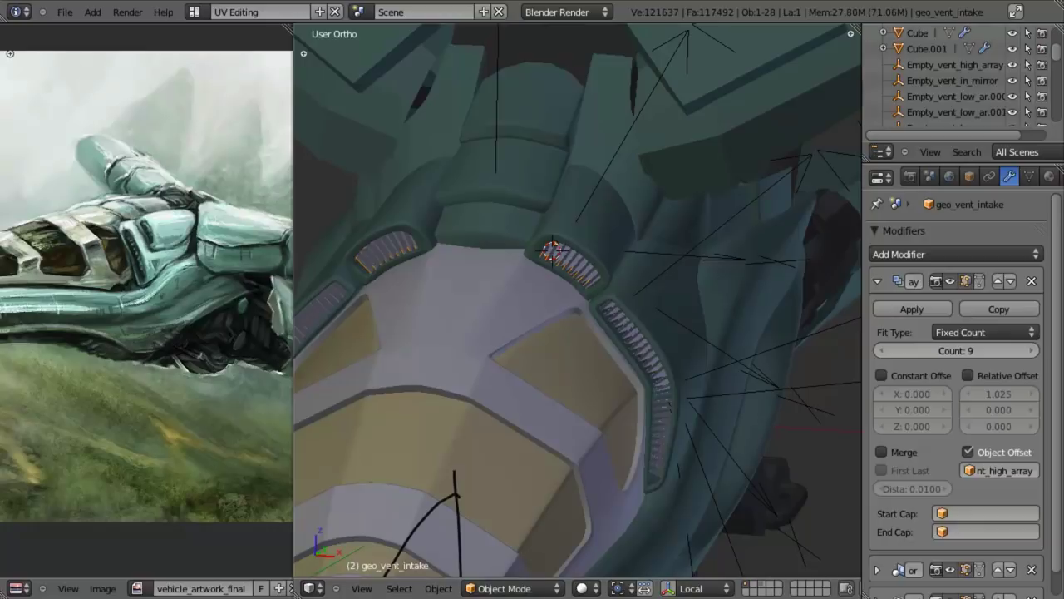
scroll(964, 95, up, 3)
scroll(964, 95, down, 12)
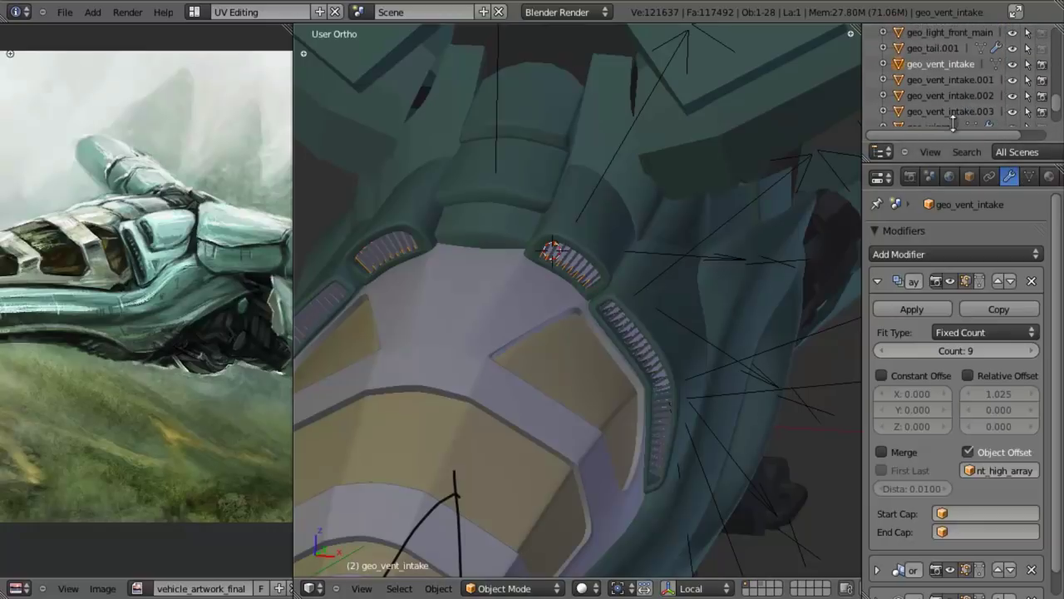
click(1030, 177)
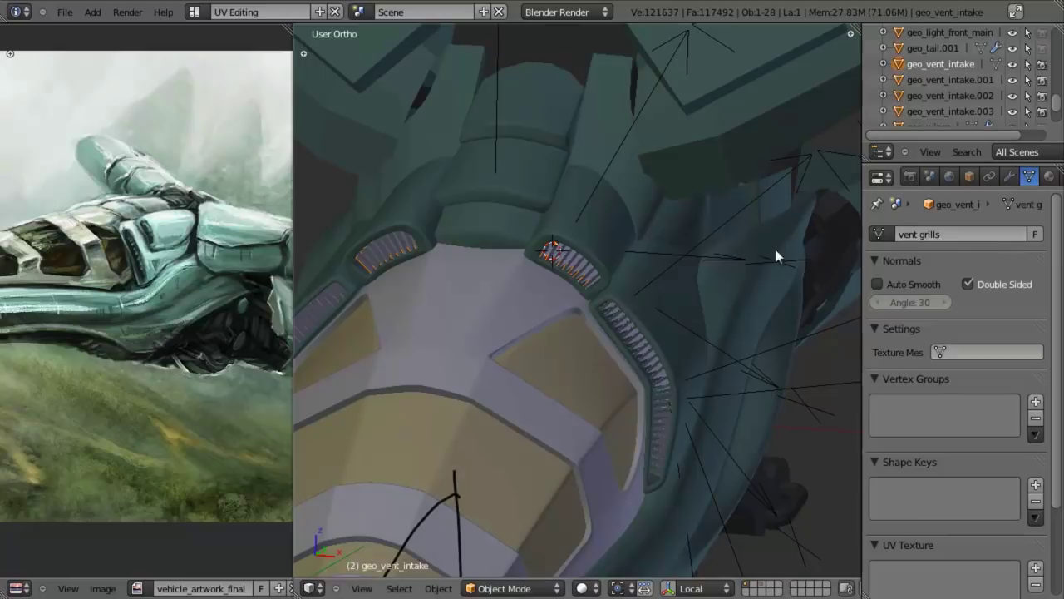
right_click(629, 333)
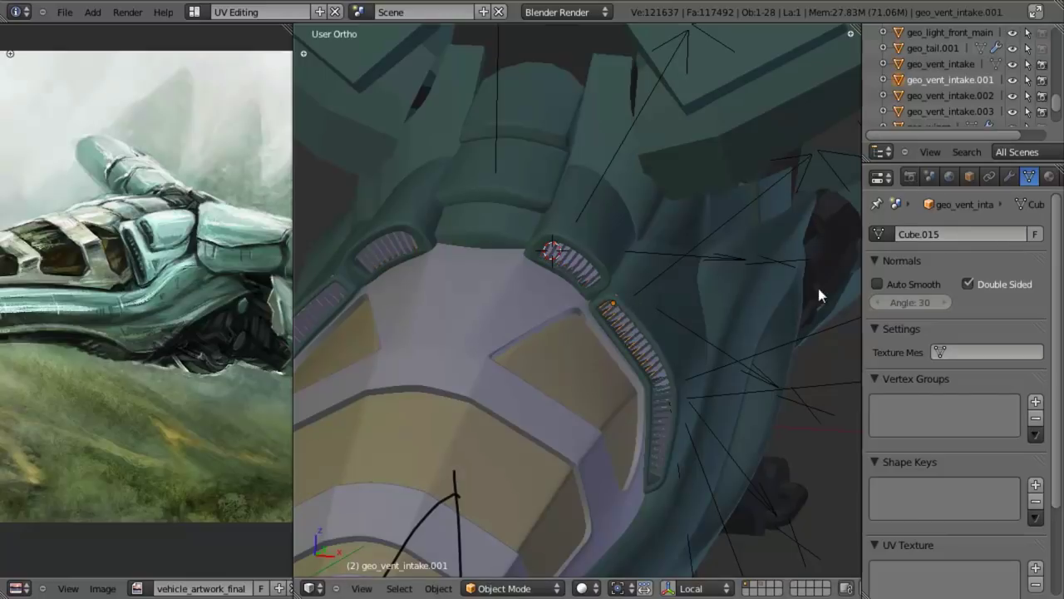
click(879, 234)
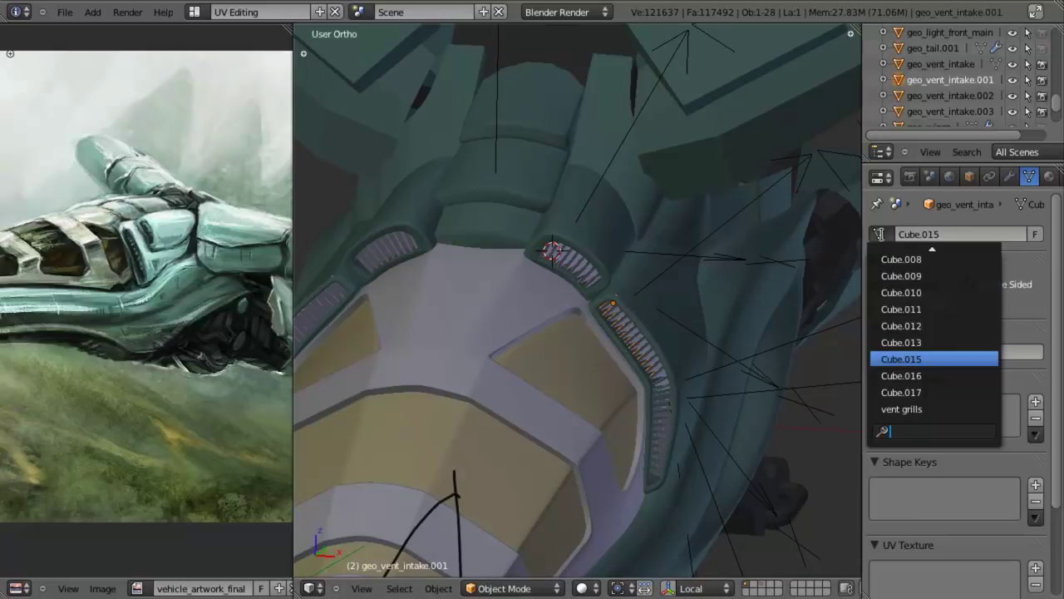
click(912, 409)
Assign the shared "vent grills" mesh to geo_vent_intake.003 and geo_vent_intake.002
right_click(662, 404)
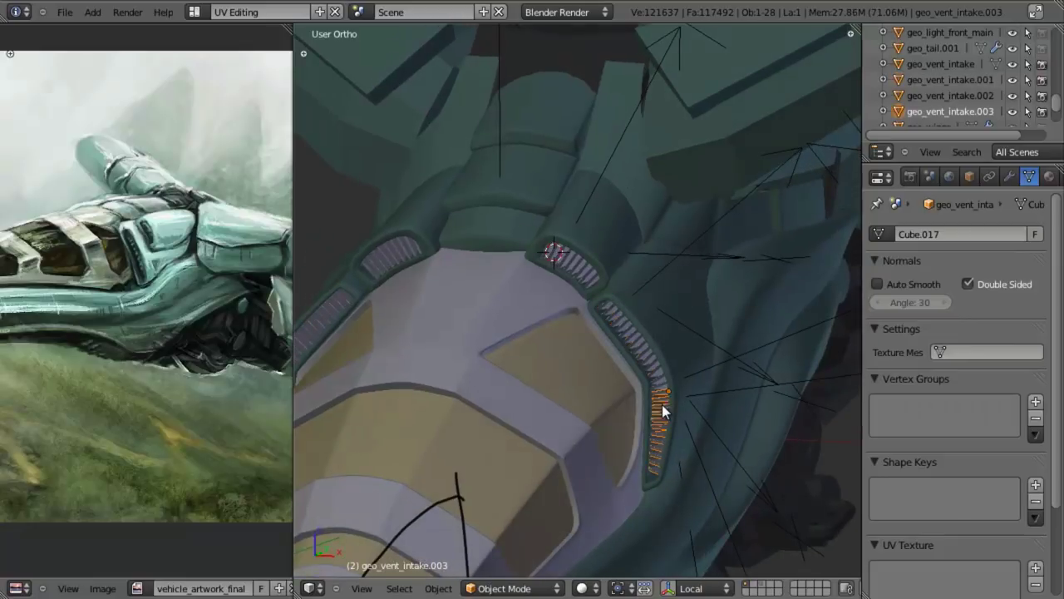
click(878, 234)
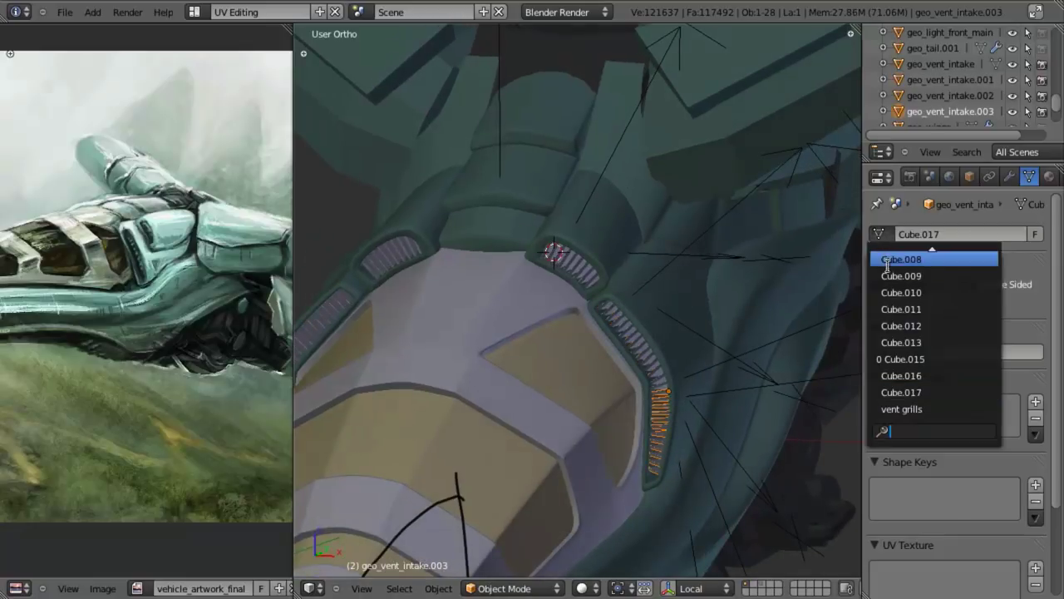
click(907, 411)
right_click(657, 388)
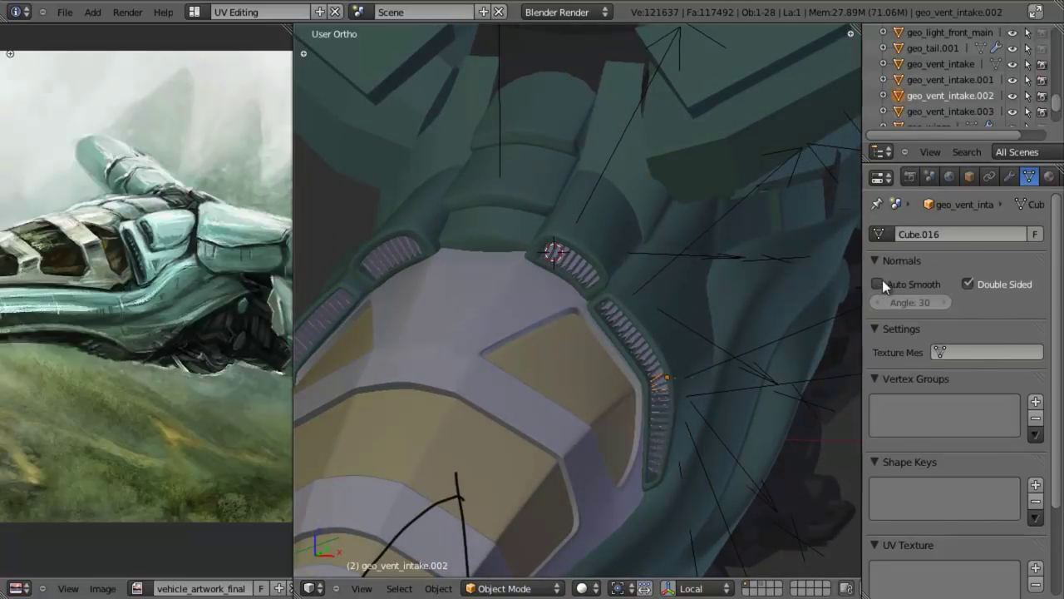
click(880, 234)
click(913, 409)
Try scaling and rotating the whole shared bar mesh of geo_vent_intake.001 in Edit Mode
middle_drag(612, 358, 721, 340)
scroll(721, 340, up, 3)
right_click(668, 345)
key(Tab)
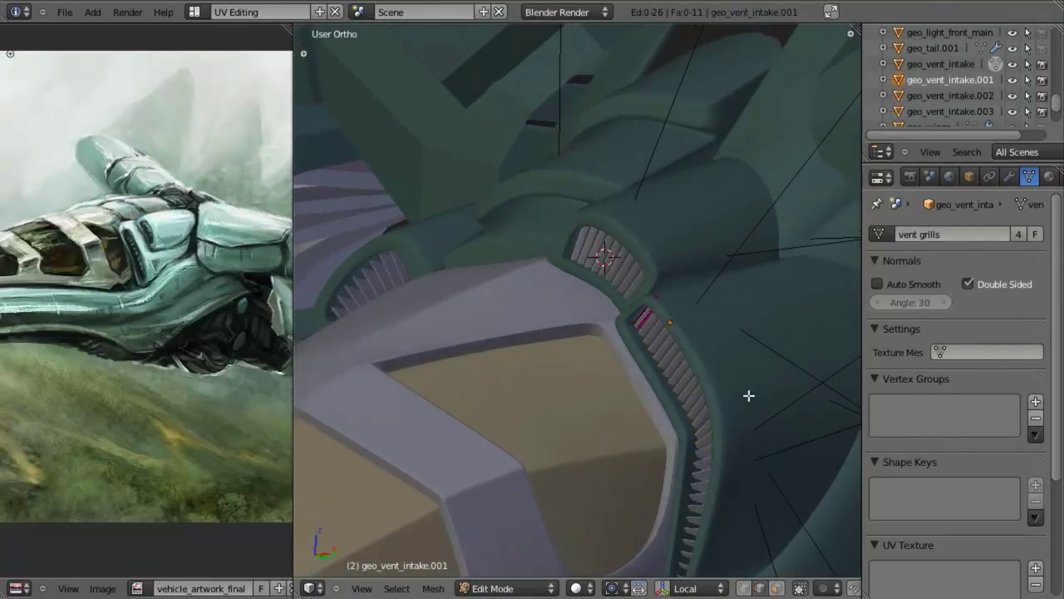
middle_drag(722, 380, 721, 310)
key(z)
key(a)
key(s)
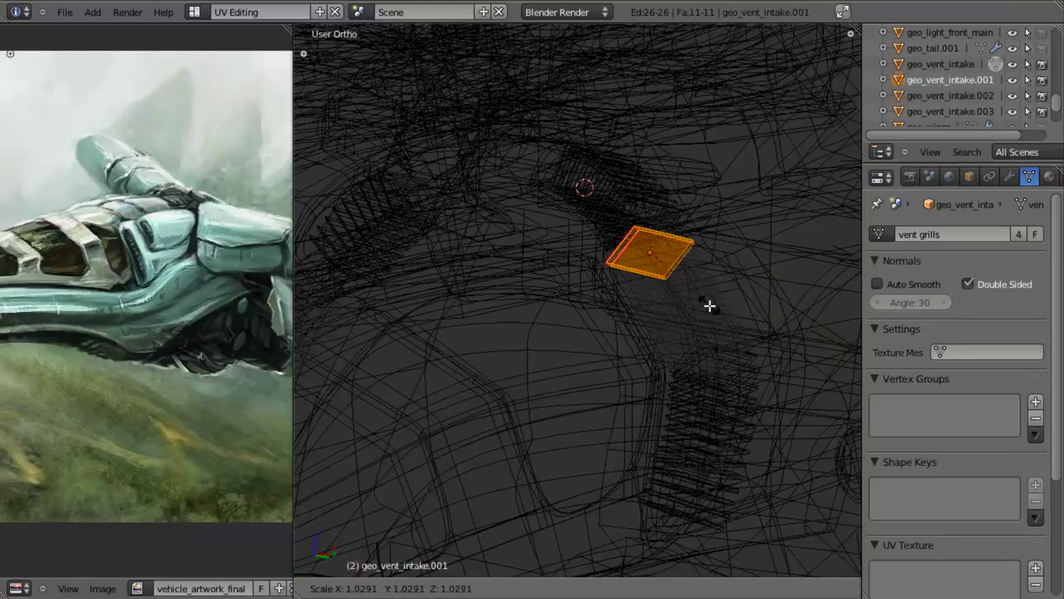
right_click(731, 343)
key(r)
right_click(754, 299)
Add a centred loop cut to the shared vent bar mesh, and delete that edge loop through geo_vent_intake
key(ctrl+r)
click(659, 237)
right_click(659, 237)
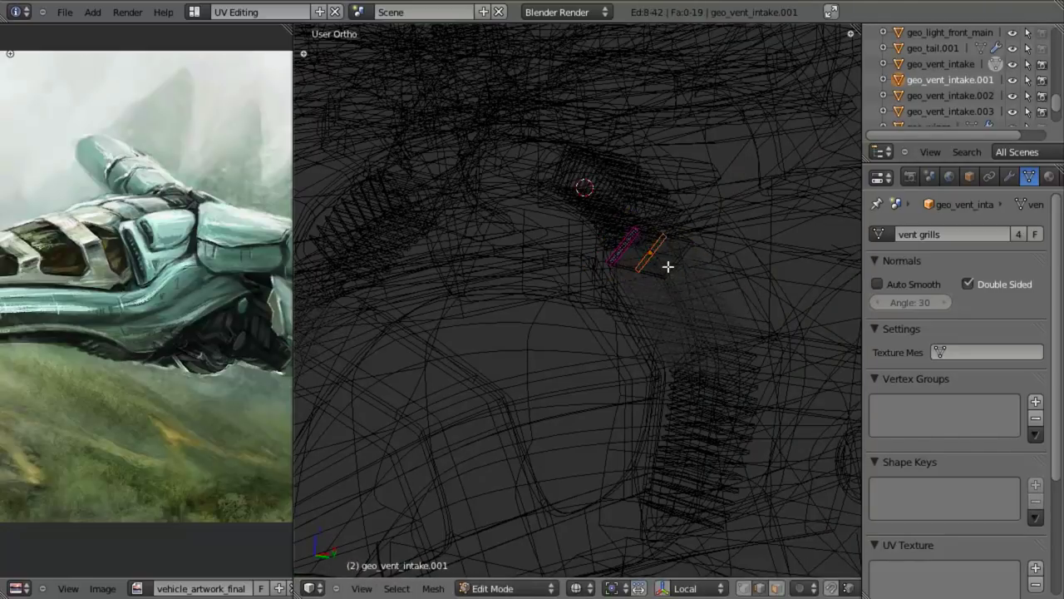
key(Tab)
right_click(578, 187)
key(Tab)
key(Tab)
key(Tab)
key(x)
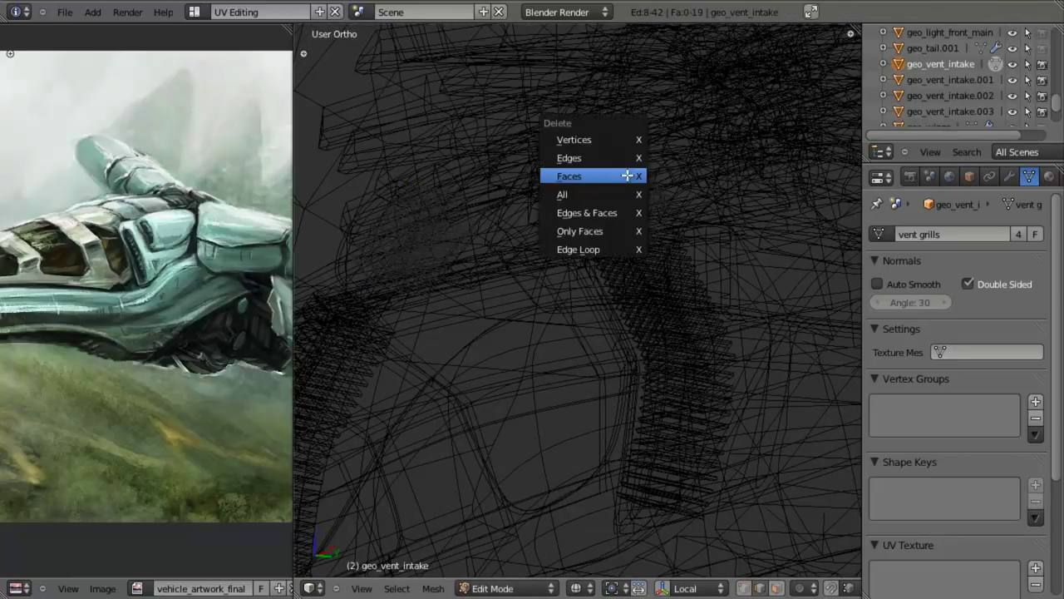
click(628, 242)
key(Tab)
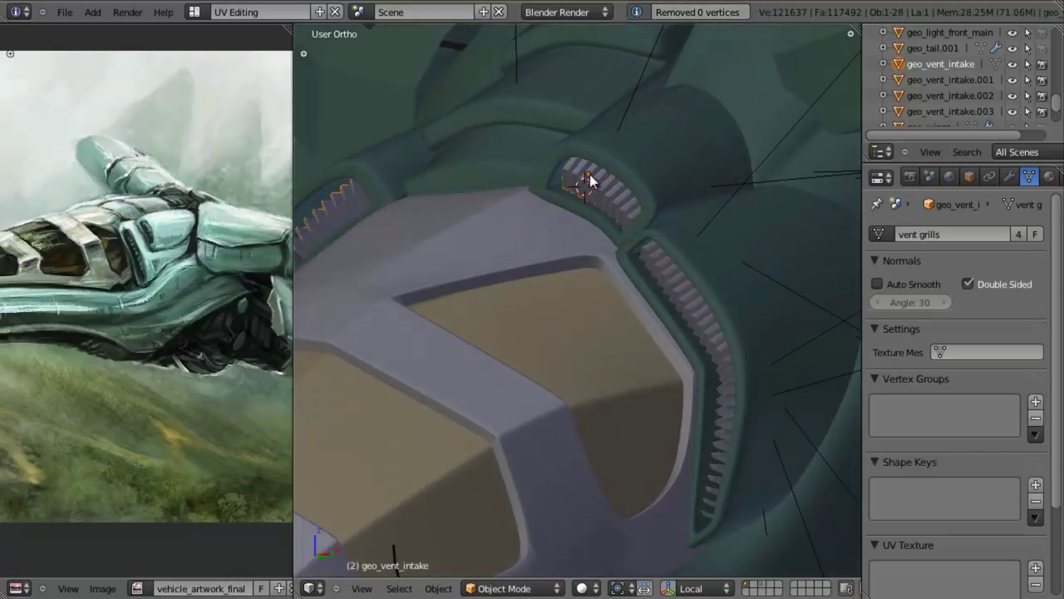
Inspect the upper vent bar up close in Edit Mode and wireframe, and display the modifiers of geo_vent_intake
mouse_move(669, 236)
shift+middle_down()
mouse_move(594, 285)
mouse_move(550, 253)
mouse_move(542, 301)
shift+middle_up()
scroll(582, 282, up, 3)
key(Tab)
key(z)
scroll(533, 243, down, 5)
key(z)
key(Tab)
click(1014, 176)
scroll(533, 270, up, 8)
key(z)
shift+middle_drag(513, 223, 582, 353)
scroll(599, 378, up, 5)
scroll(604, 391, up, 1)
Try a loop cut slid toward the upper edge of the geo_vent_intake bar, and undo it
key(Tab)
shift+middle_drag(408, 245, 508, 290)
middle_drag(508, 290, 421, 257)
key(a)
key(ctrl+r)
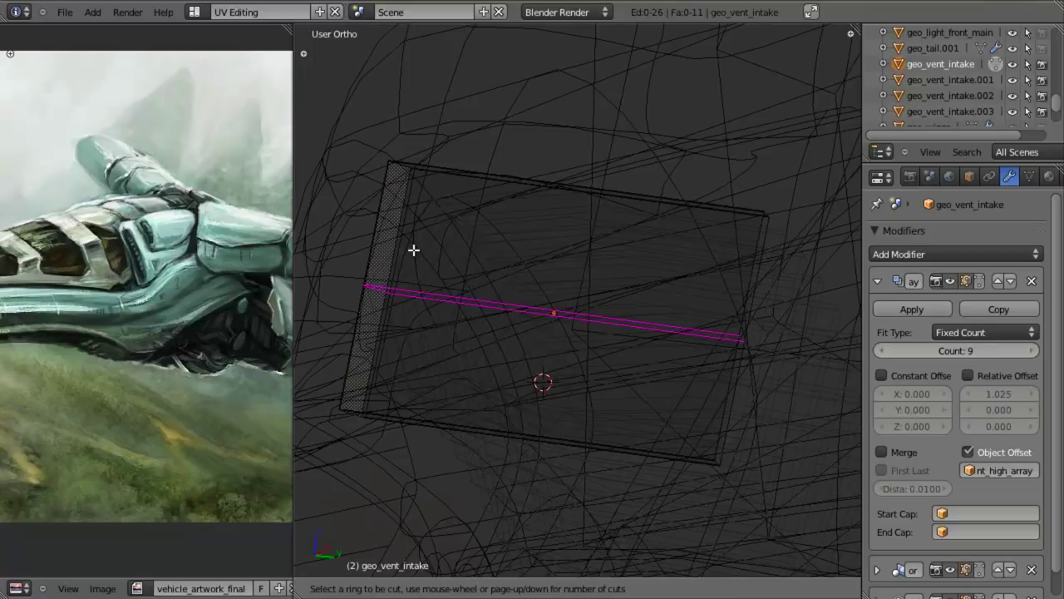
click(414, 249)
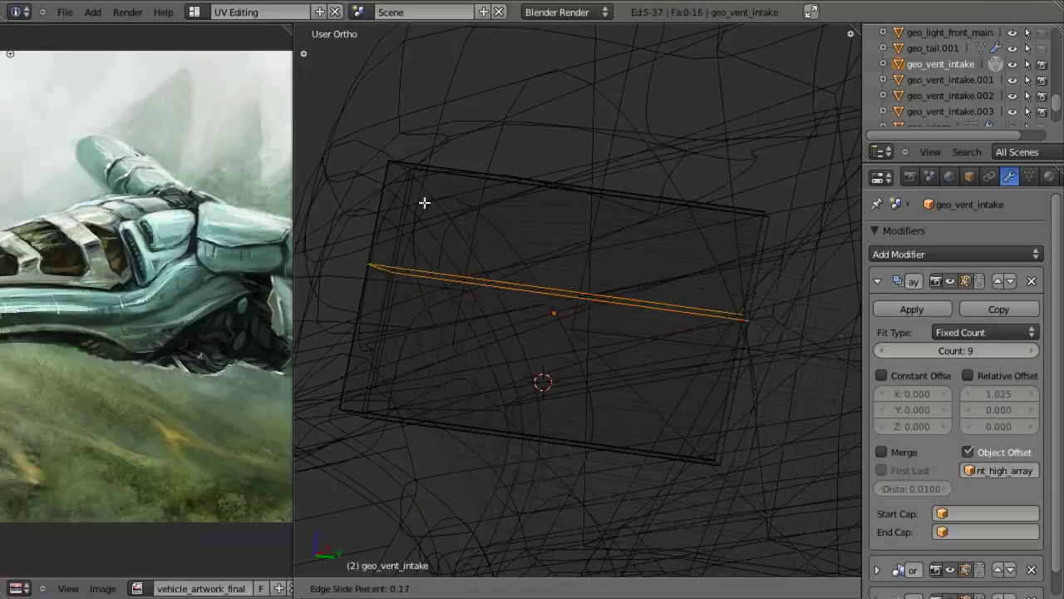
right_click(449, 139)
key(ctrl+Tab)
key(ctrl+z)
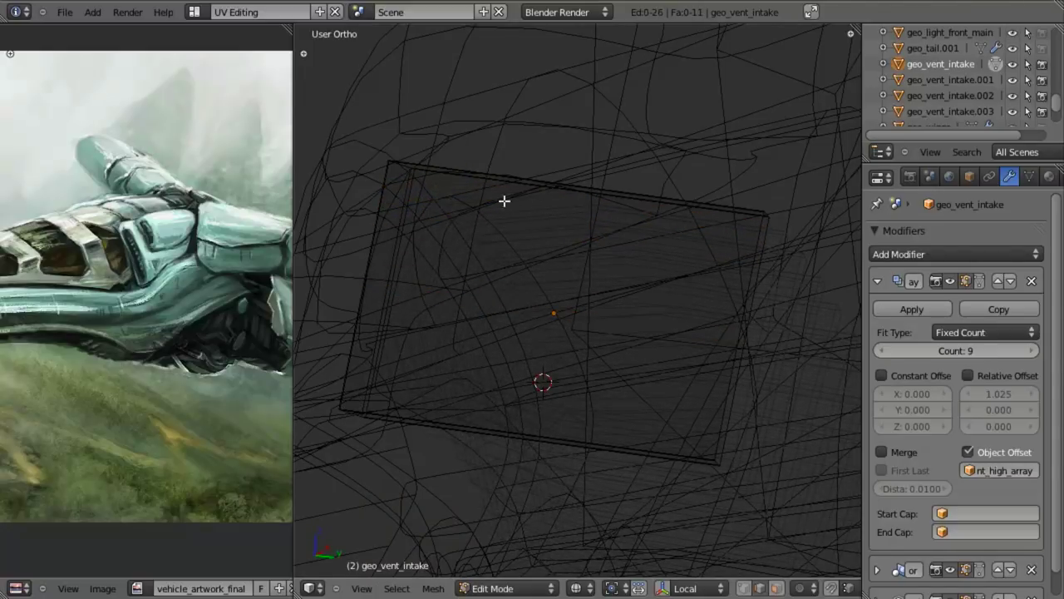
Delete the faces at the upper edge of the vent bar using vertex selection
key(ctrl+Tab)
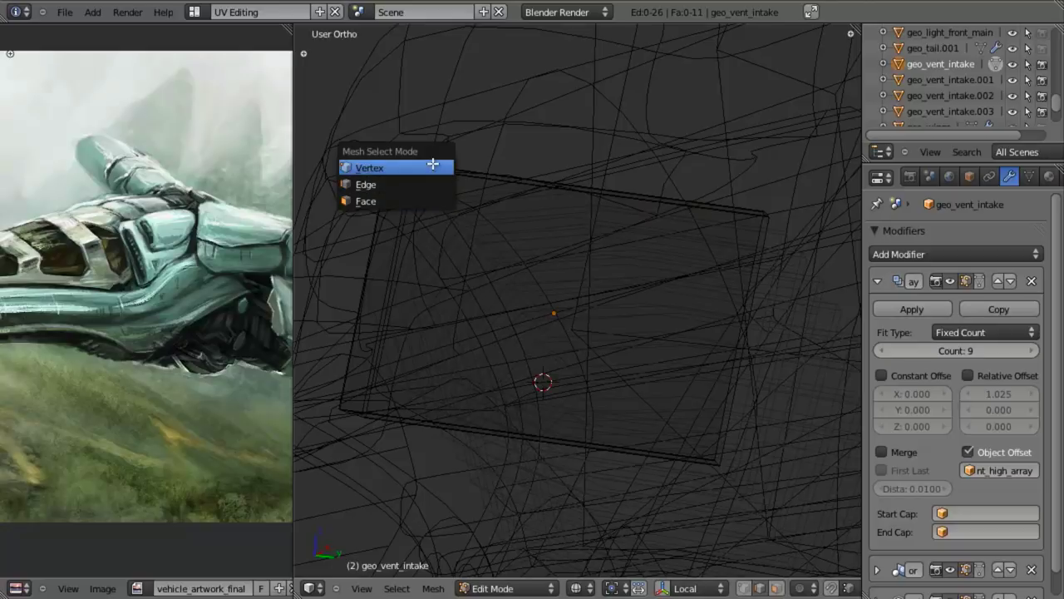
click(431, 165)
key(b)
drag(349, 102, 990, 285)
key(x)
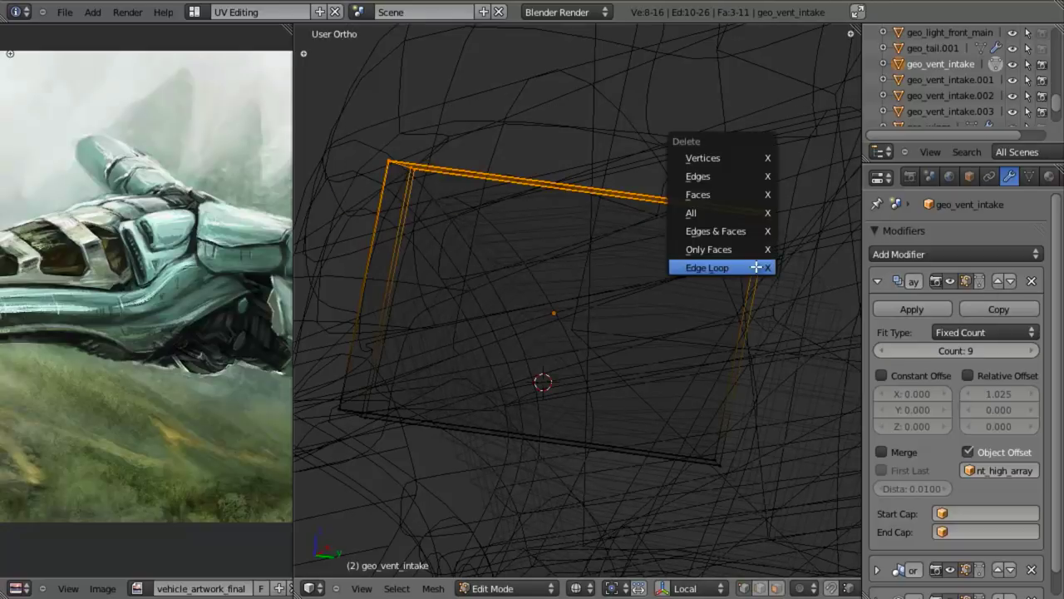
click(758, 189)
Delete the faces at the lower edge of the vent bar and return to Object Mode in solid shading
key(a)
key(a)
key(b)
drag(330, 358, 951, 594)
key(x)
click(709, 395)
key(z)
scroll(662, 394, down, 6)
middle_drag(620, 337, 608, 259)
key(Tab)
Rotate geo_vent_intake slightly about its local X axis in the front view to adjust the upper bars' tilt
key(a)
scroll(656, 350, down, 5)
scroll(667, 279, up, 3)
key(a)
key(a)
right_click(477, 300)
key(KP_1)
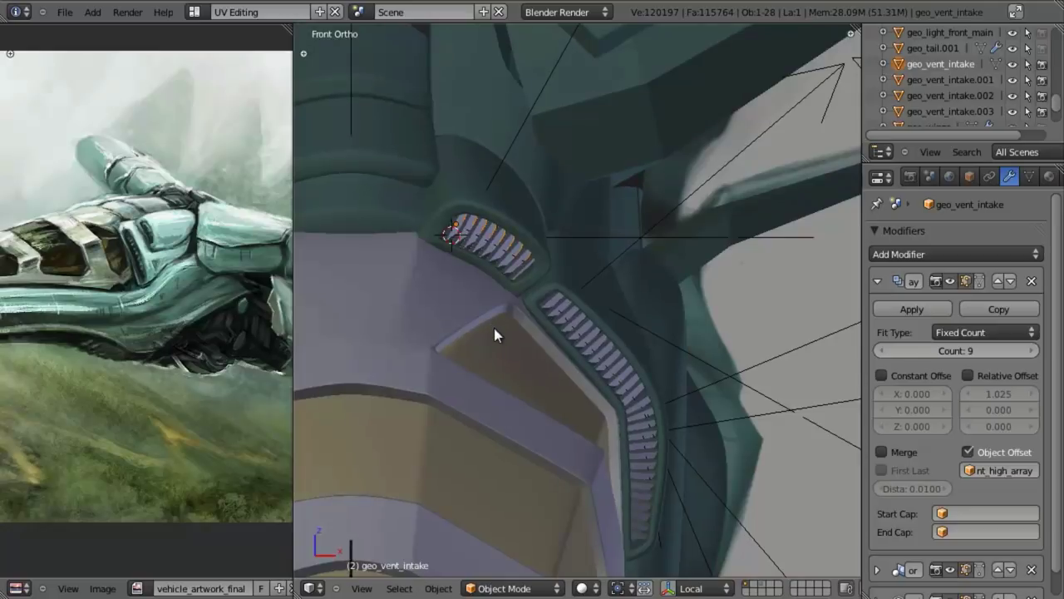
shift+middle_drag(559, 319, 624, 379)
scroll(632, 384, up, 3)
key(r)
key(x)
key(x)
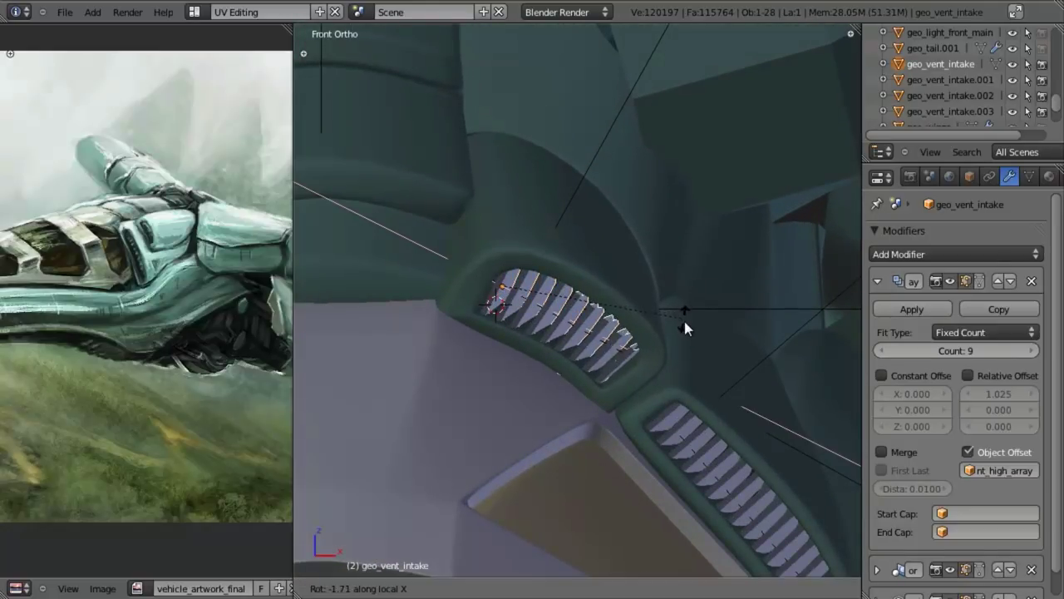
Examine the upper vent bars from several angles in wireframe and solid shading, in Edit Mode and Object Mode
scroll(675, 339, down, 3)
key(z)
middle_drag(664, 339, 532, 298)
scroll(532, 301, up, 3)
key(Tab)
shift+middle_drag(578, 395, 694, 272)
key(Tab)
key(z)
scroll(557, 287, down, 3)
key(a)
middle_drag(601, 288, 470, 320)
scroll(537, 311, up, 2)
Add a loop cut to each side face of the vent bar, slide both to its rear edge, and leave Edit Mode
key(Tab)
key(z)
scroll(544, 287, up, 2)
middle_drag(534, 244, 527, 200)
key(ctrl+r)
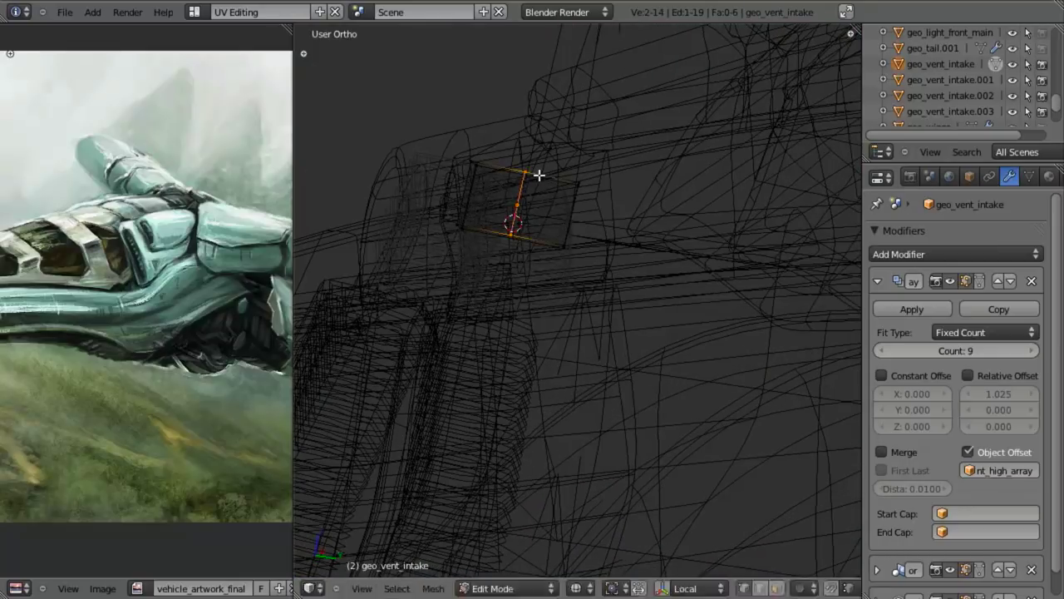
click(580, 198)
key(ctrl+r)
click(536, 179)
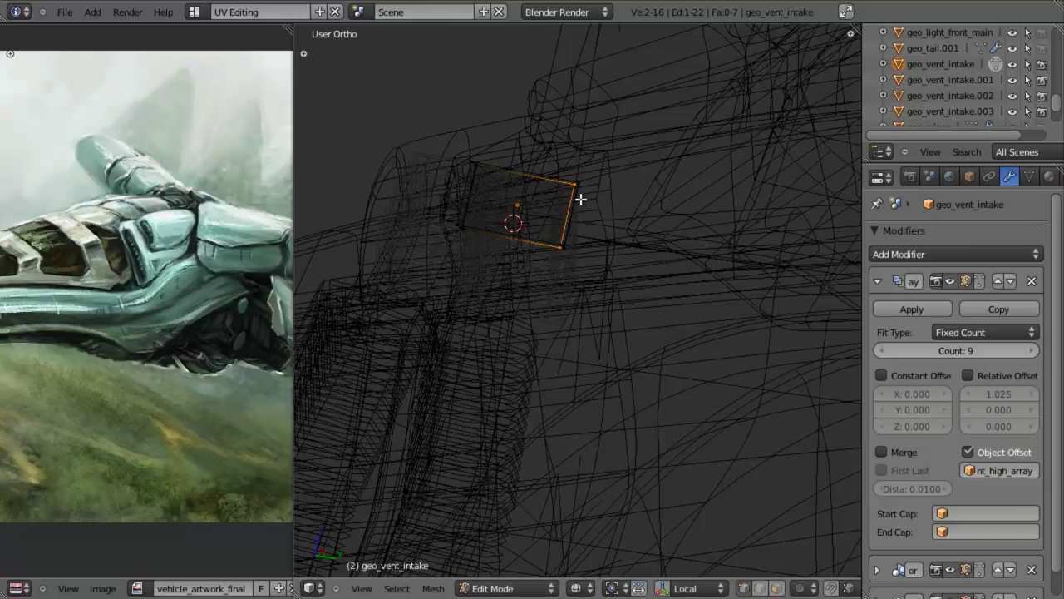
click(580, 200)
key(z)
scroll(499, 254, down, 2)
middle_drag(484, 261, 620, 334)
key(Tab)
Check the finished grilles in wireframe and solid shading, and save the file over the existing one
key(z)
middle_drag(587, 244, 577, 294)
key(z)
scroll(584, 324, down, 3)
middle_drag(591, 347, 560, 374)
scroll(666, 361, down, 1)
key(a)
key(a)
key(ctrl+s)
click(607, 348)
Select the five vent empties in the front view and move them to layer 2
scroll(611, 345, down, 3)
scroll(561, 373, up, 3)
key(KP_1)
scroll(582, 301, up, 2)
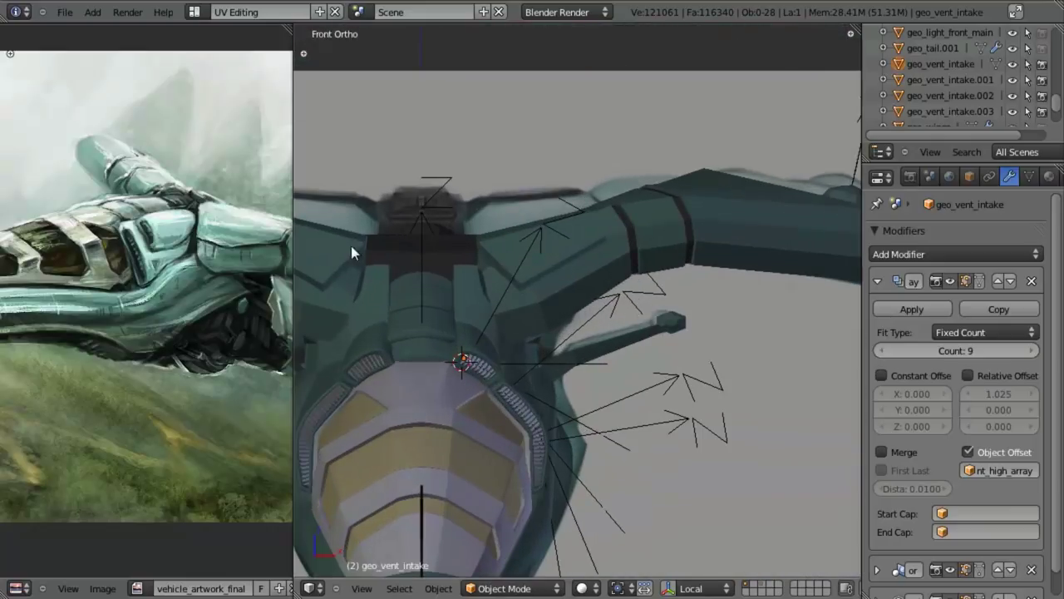
right_click(421, 219)
shift+right_click(570, 203)
shift+right_click(658, 286)
shift+right_click(720, 389)
shift+right_click(723, 428)
scroll(723, 415, down, 5)
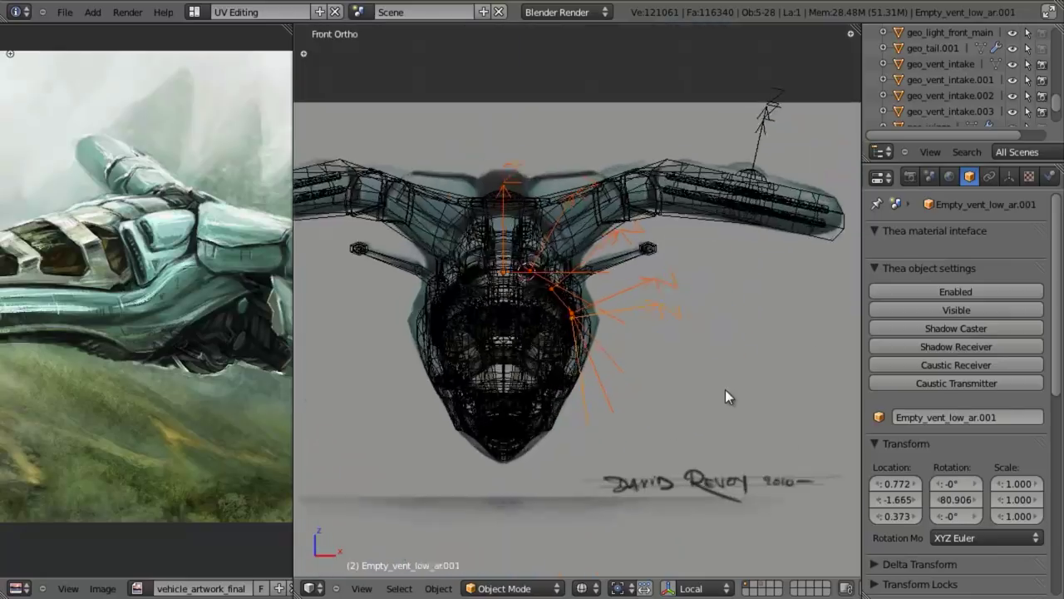
key(m)
key(2)
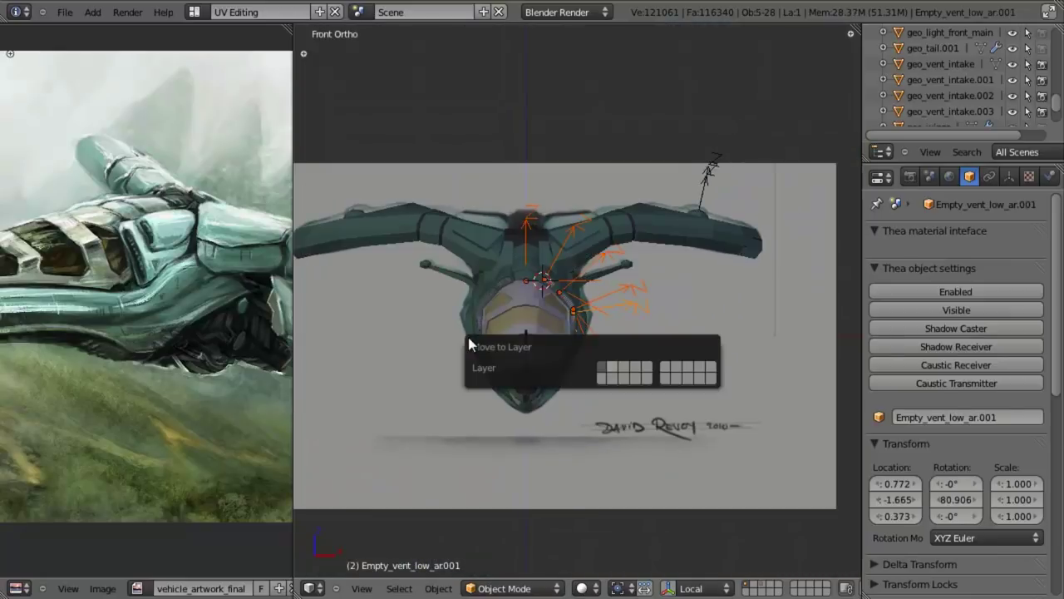
Move the two remaining empties above the wing, including prop_array, to layer 2
scroll(686, 331, up, 3)
scroll(767, 192, down, 1)
scroll(767, 189, down, 1)
key(z)
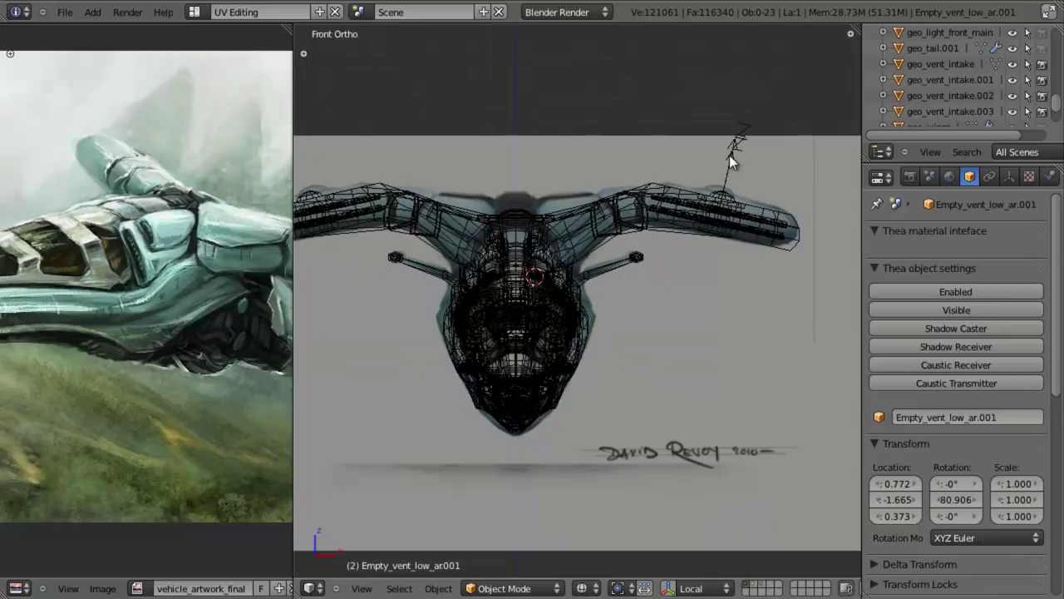
right_click(729, 156)
scroll(647, 290, down, 3)
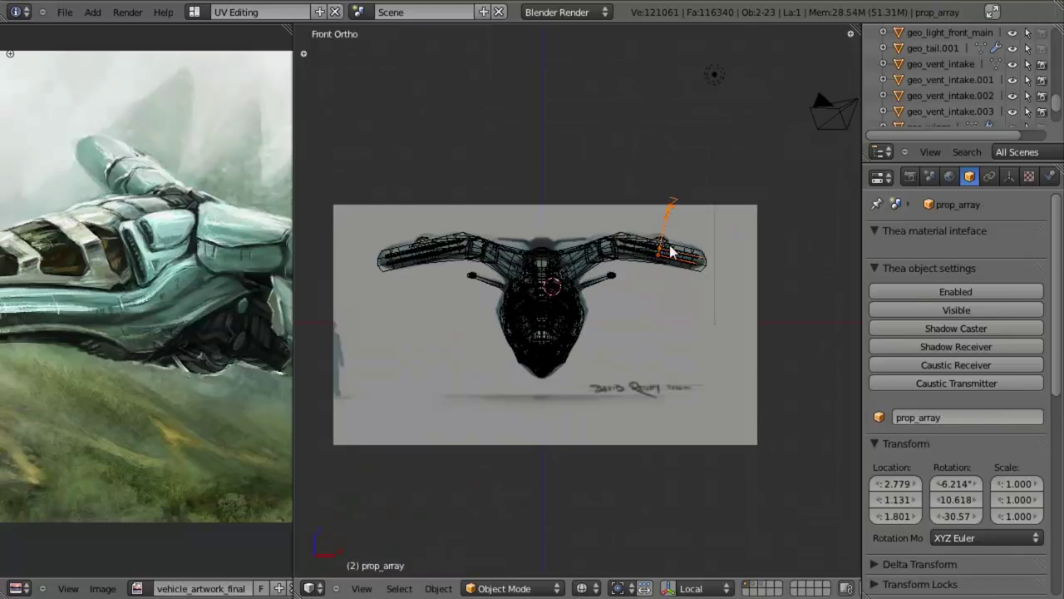
key(m)
key(2)
key(z)
scroll(676, 306, up, 2)
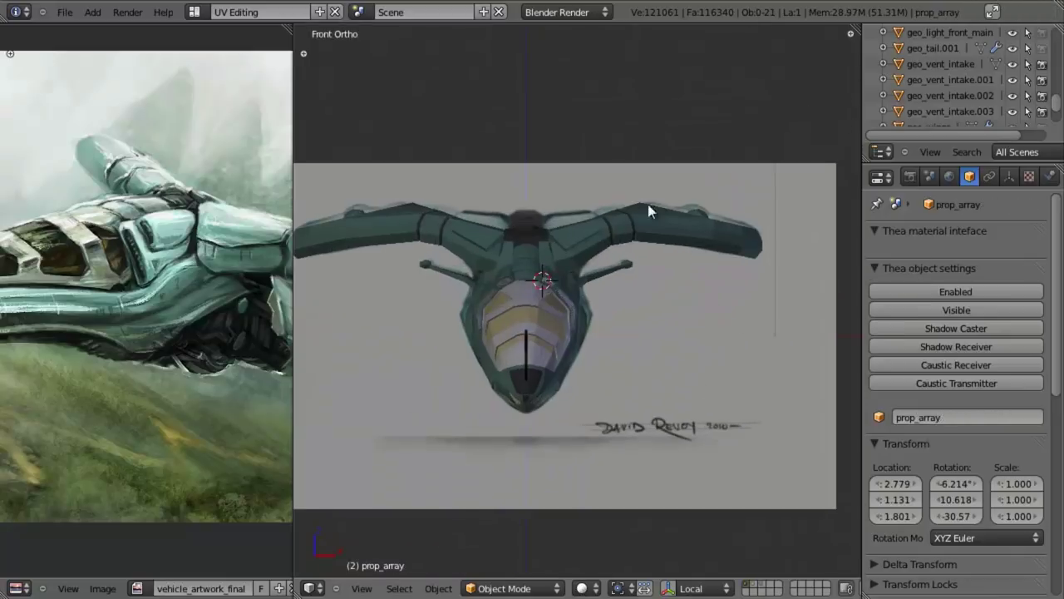
View the whole vehicle from above the nose, and collapse the Thea object settings and Thea material sections
middle_drag(655, 190, 613, 228)
middle_drag(596, 361, 670, 272)
scroll(612, 341, up, 3)
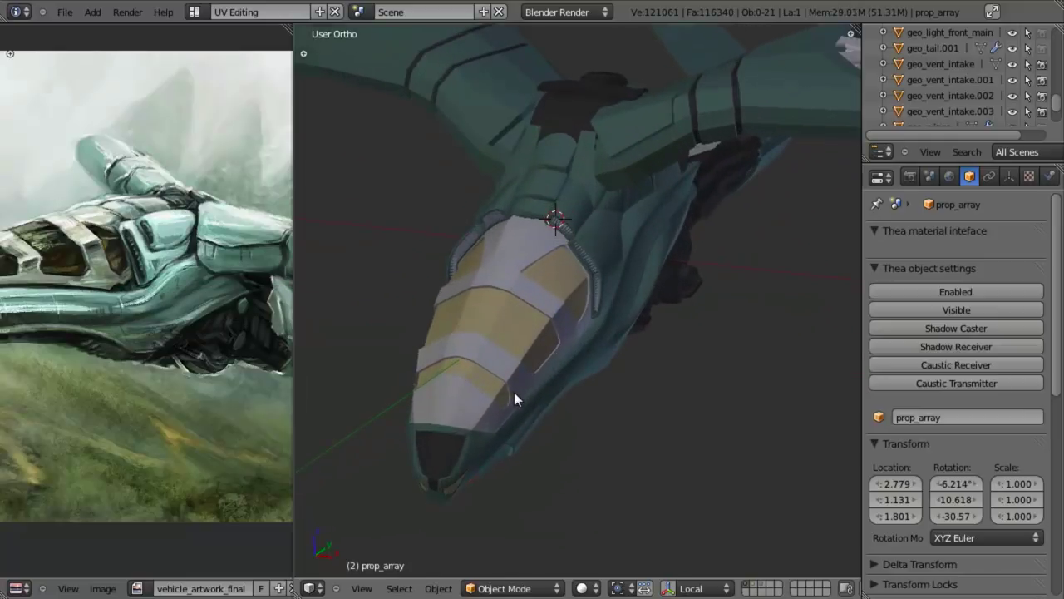
scroll(514, 392, down, 4)
middle_drag(556, 339, 624, 336)
click(875, 269)
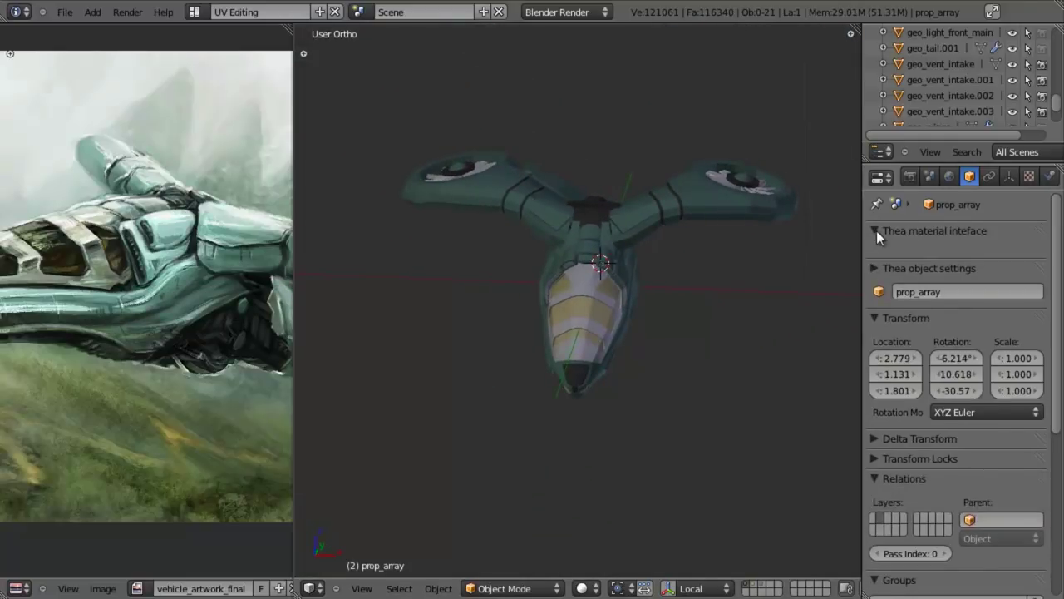
click(876, 231)
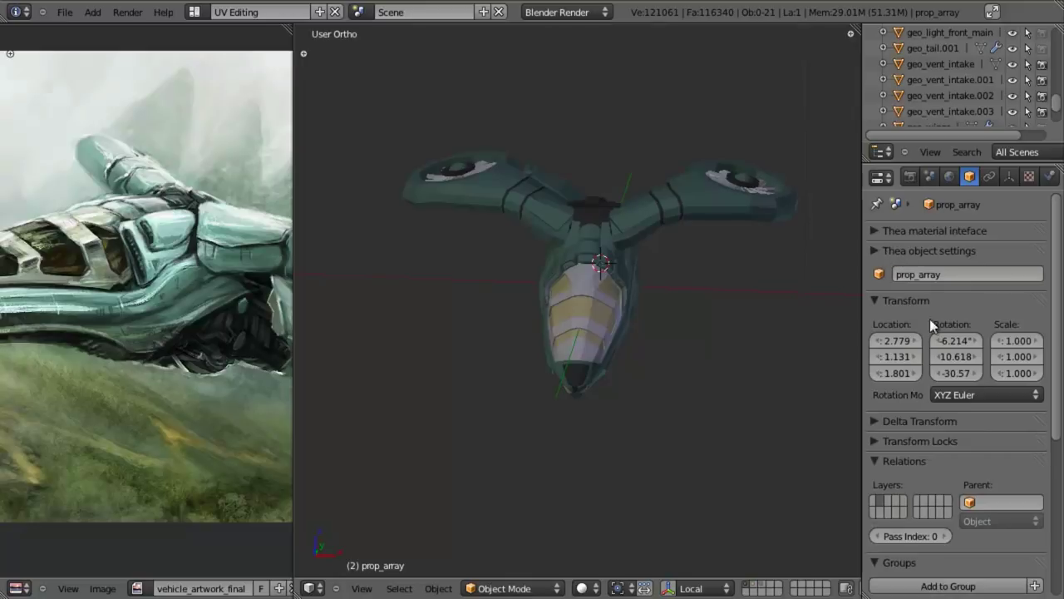
Move the Thea object settings and Thea material interface panels below the other object property panels
drag(1045, 251, 1039, 580)
drag(1041, 230, 1035, 578)
middle_drag(669, 286, 597, 291)
scroll(597, 291, up, 3)
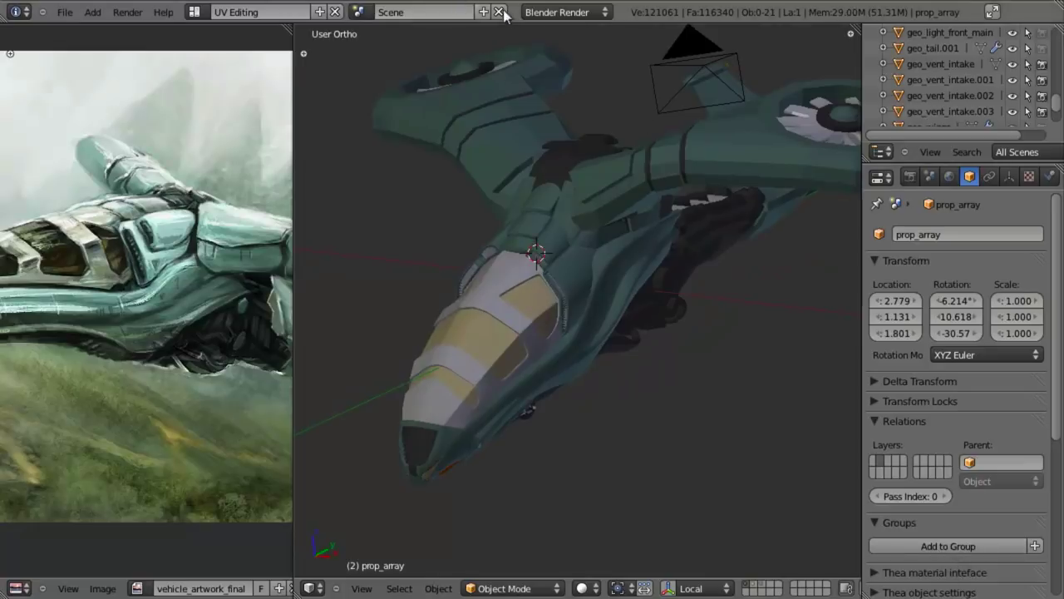
click(543, 13)
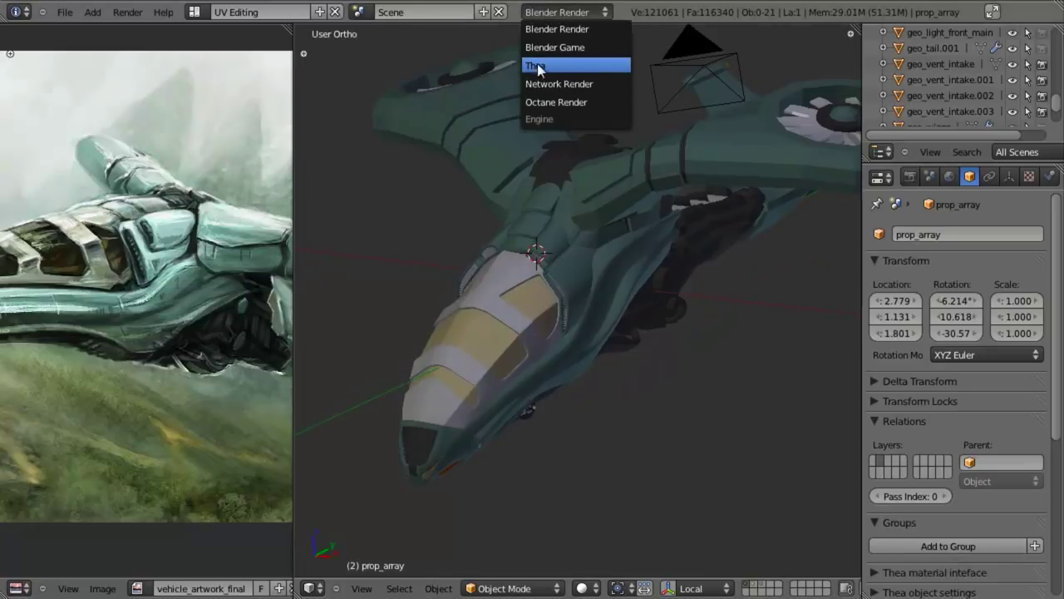
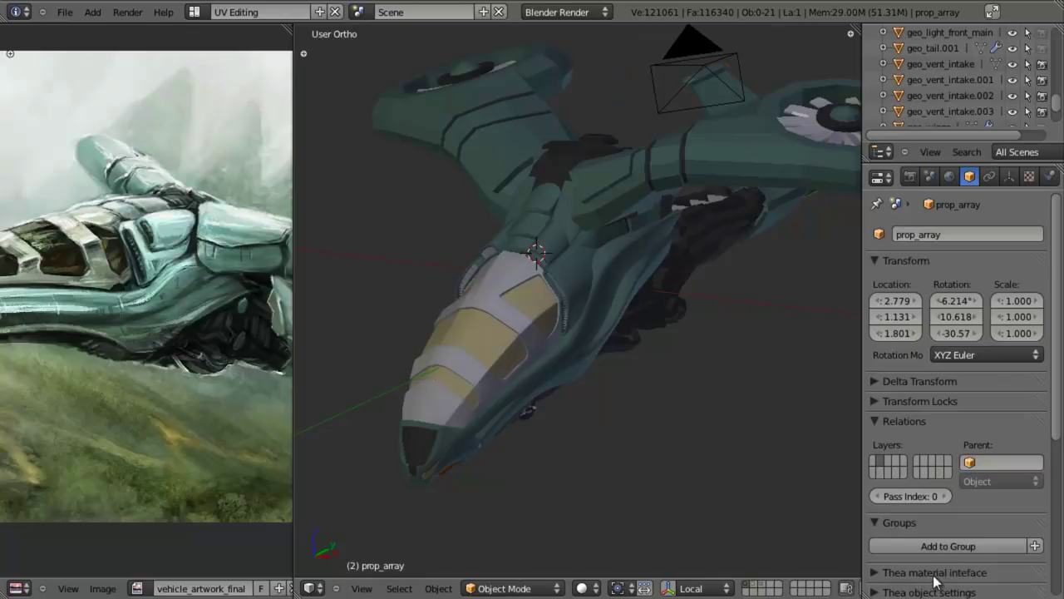
Select the mid-body panel geo_body_mid.005 below the wing root and open its mesh for editing
middle_drag(648, 220, 625, 250)
scroll(590, 242, up, 3)
key(KP_3)
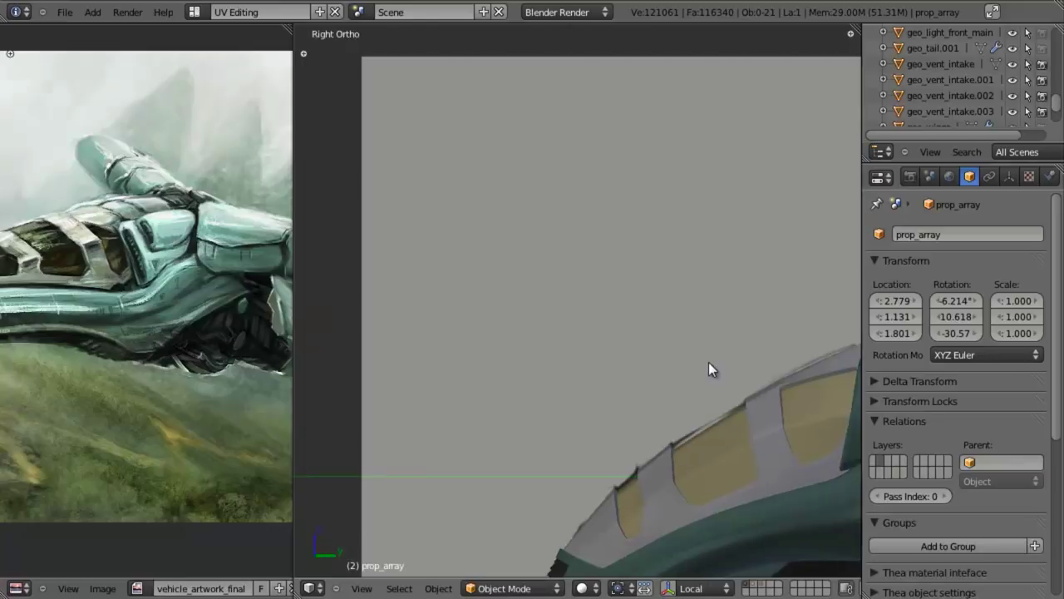
shift+middle_drag(790, 359, 464, 219)
scroll(587, 224, up, 2)
shift+middle_drag(587, 225, 642, 273)
scroll(562, 270, up, 3)
scroll(642, 273, down, 3)
mouse_move(532, 280)
shift+middle_down()
mouse_move(675, 377)
mouse_move(577, 266)
mouse_move(543, 289)
shift+middle_up()
right_click(597, 309)
scroll(592, 262, up, 2)
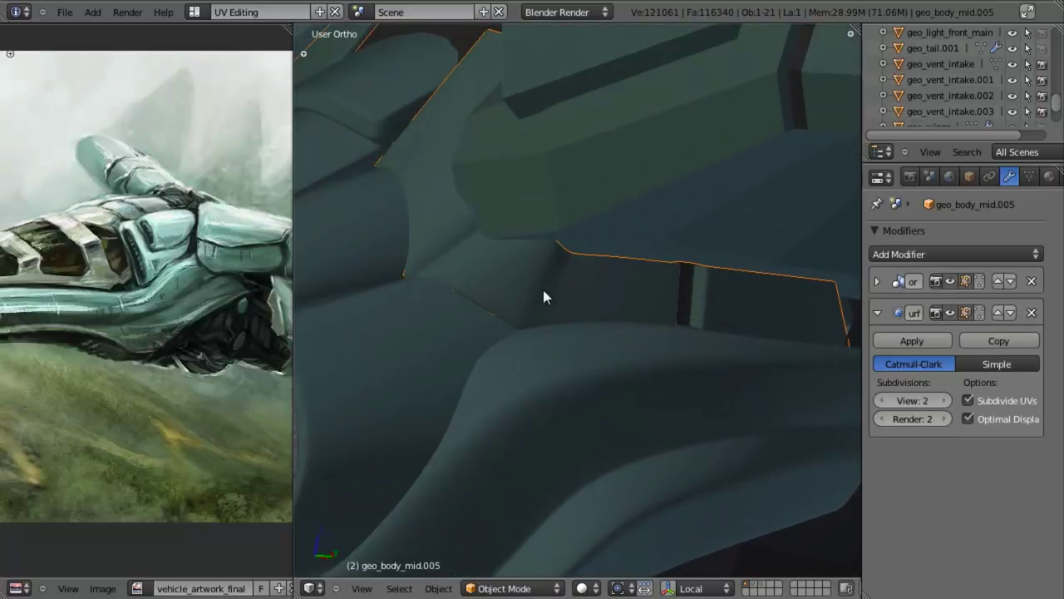
key(Tab)
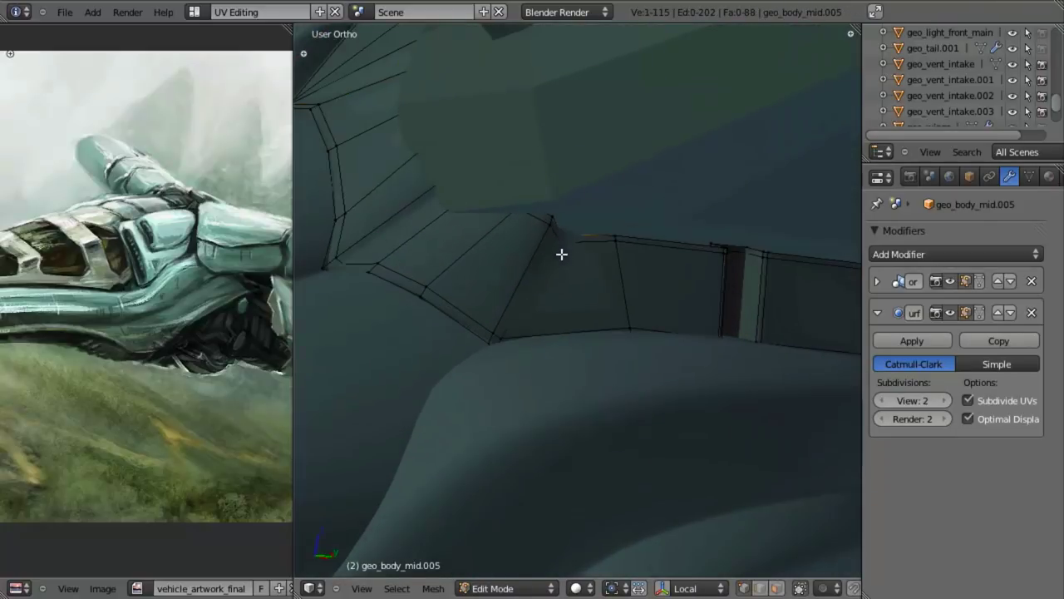
Move the corner vertices on the panel's upper edge to even out its outline, and check the smoothed result
key(z)
shift+right_click(561, 246)
key(z)
middle_drag(616, 264, 615, 171)
key(z)
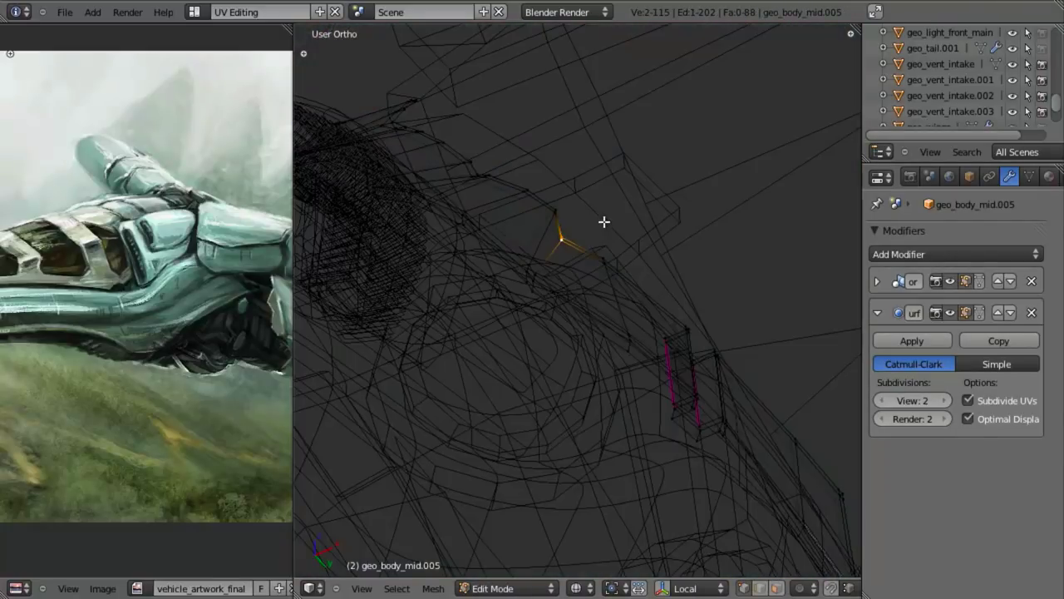
key(z)
key(g)
click(611, 228)
key(Tab)
scroll(604, 231, down, 3)
middle_drag(605, 231, 603, 339)
scroll(602, 339, up, 4)
Slide the edge at the panel's lower corner along the surface with Edge Slide
key(Tab)
middle_drag(516, 321, 483, 442)
key(z)
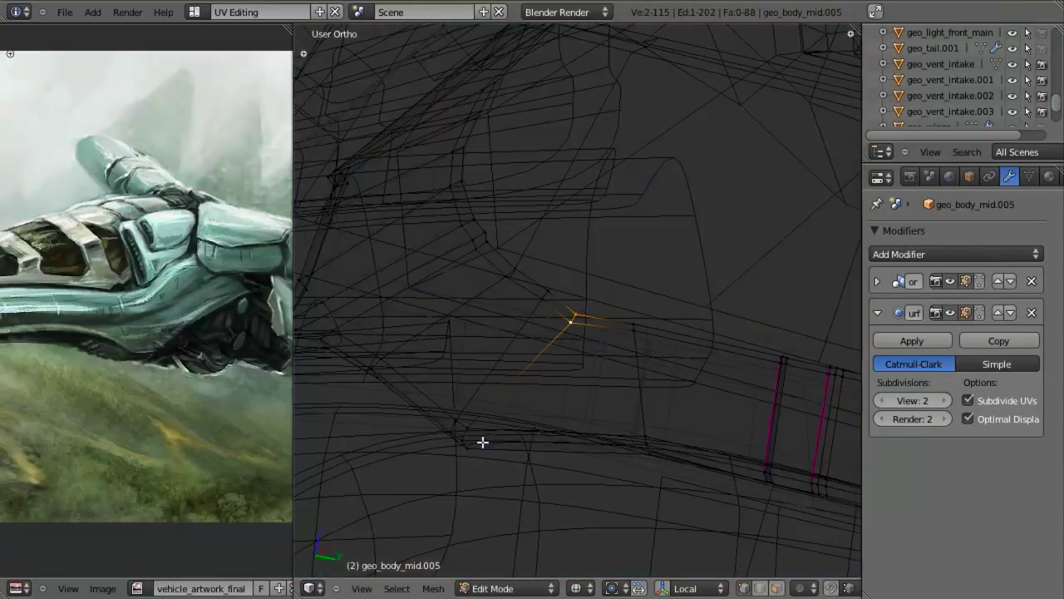
shift+right_click(467, 453)
key(z)
key(ctrl+e)
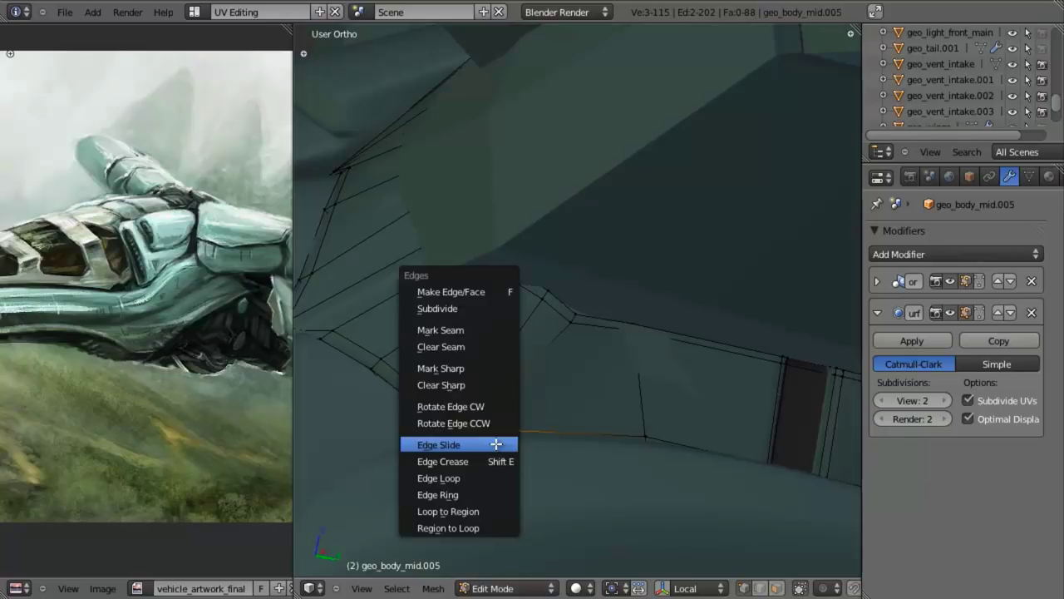
click(496, 445)
click(501, 448)
key(Tab)
scroll(499, 440, down, 3)
Hide every object except geo_body_mid.005 and return to editing its mesh
middle_drag(489, 391, 577, 439)
key(Tab)
shift+middle_drag(665, 366, 658, 341)
scroll(616, 380, up, 3)
key(a)
key(z)
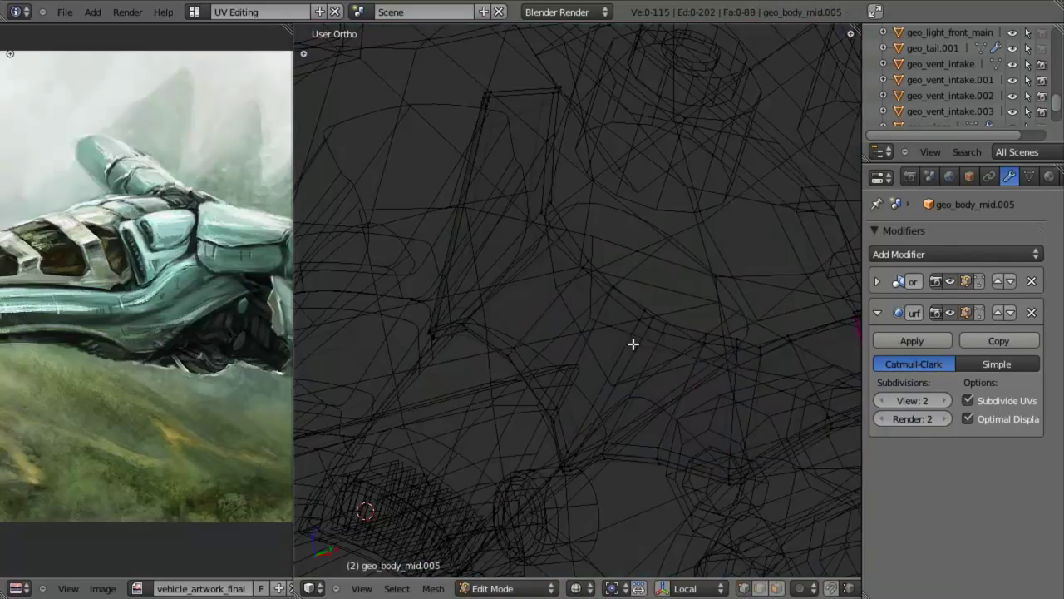
key(Tab)
key(shift+h)
key(z)
key(Tab)
mouse_move(611, 372)
middle_down()
mouse_move(610, 254)
mouse_move(665, 357)
middle_up()
Reposition two neighbouring vertex pairs on the panel's upper edge to smooth its arched profile
key(z)
shift+right_click(614, 357)
middle_drag(608, 394, 615, 311)
key(g)
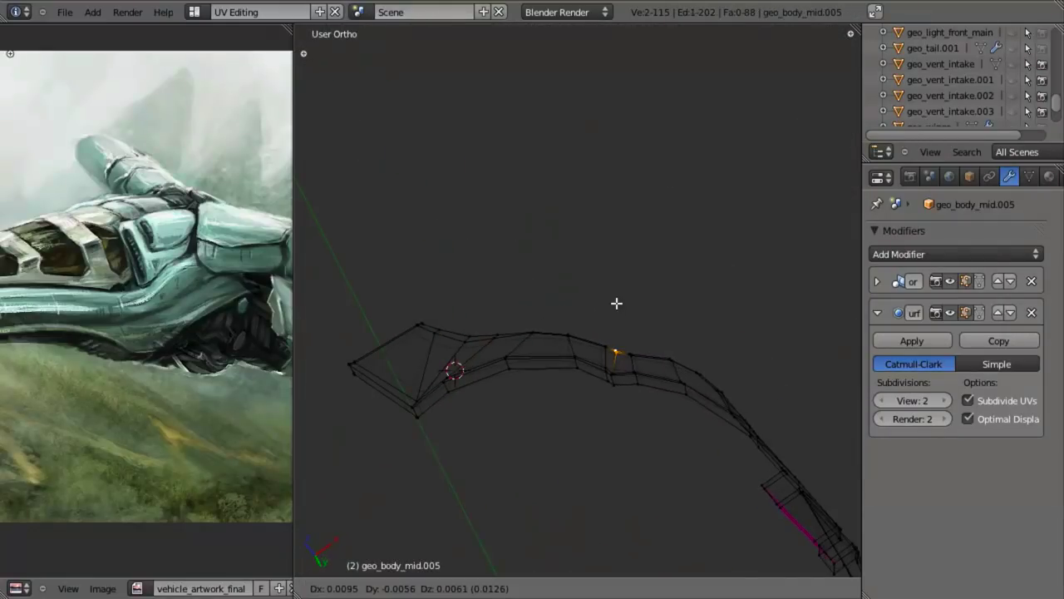
click(616, 304)
key(a)
drag(635, 362, 635, 362)
key(g)
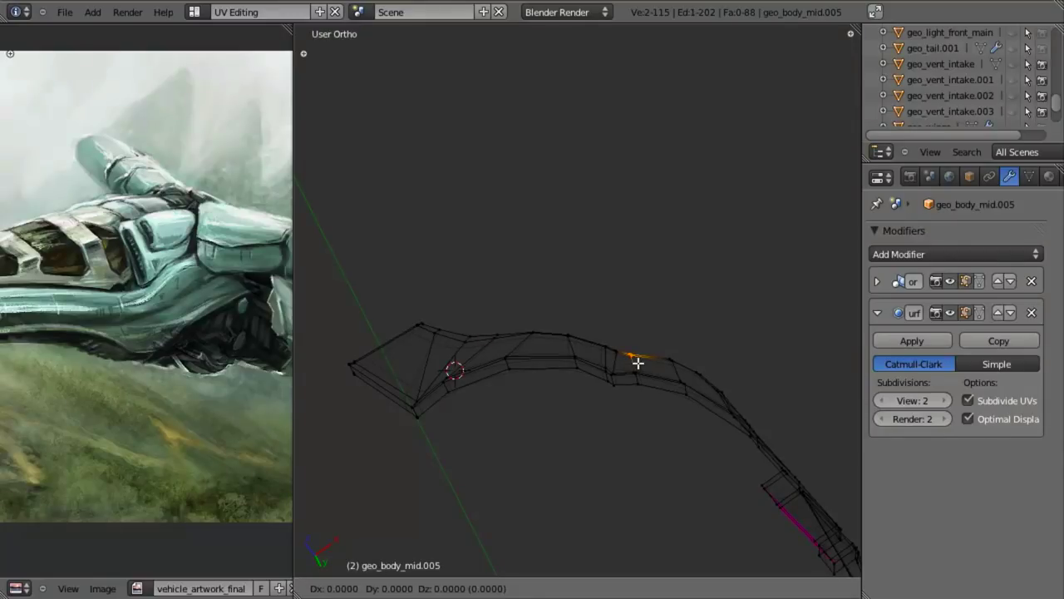
click(639, 362)
Select the lower-rim vertices at the kink in the arch and move them into line with the curve
scroll(629, 389, up, 2)
key(a)
key(b)
drag(625, 390, 637, 449)
key(g)
click(656, 471)
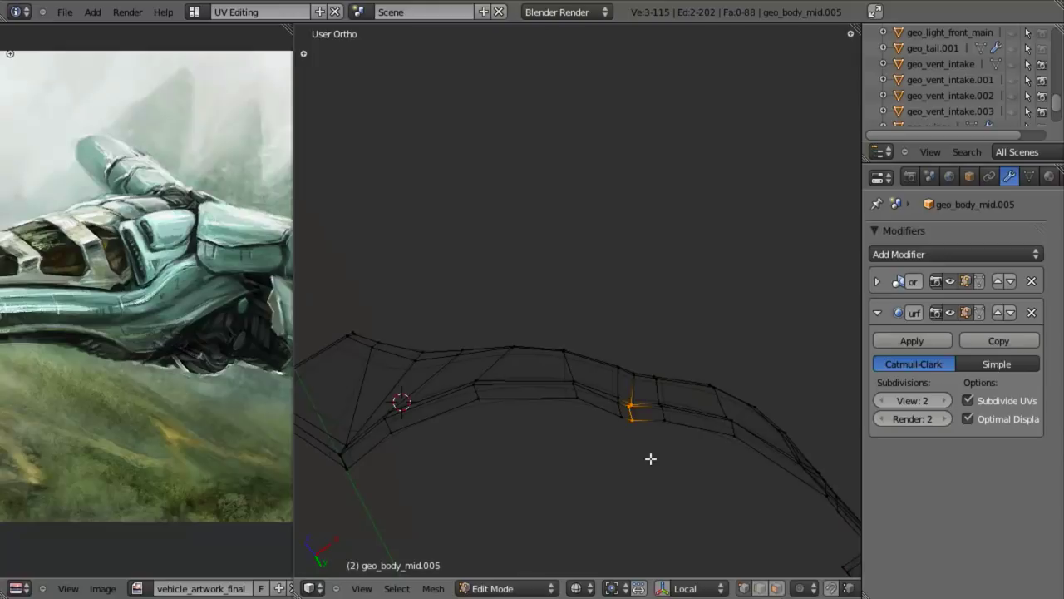
Adjust the two upper-edge vertex groups on the inner side of the kink to follow the arch
key(a)
key(b)
drag(539, 321, 595, 367)
key(g)
click(597, 369)
key(a)
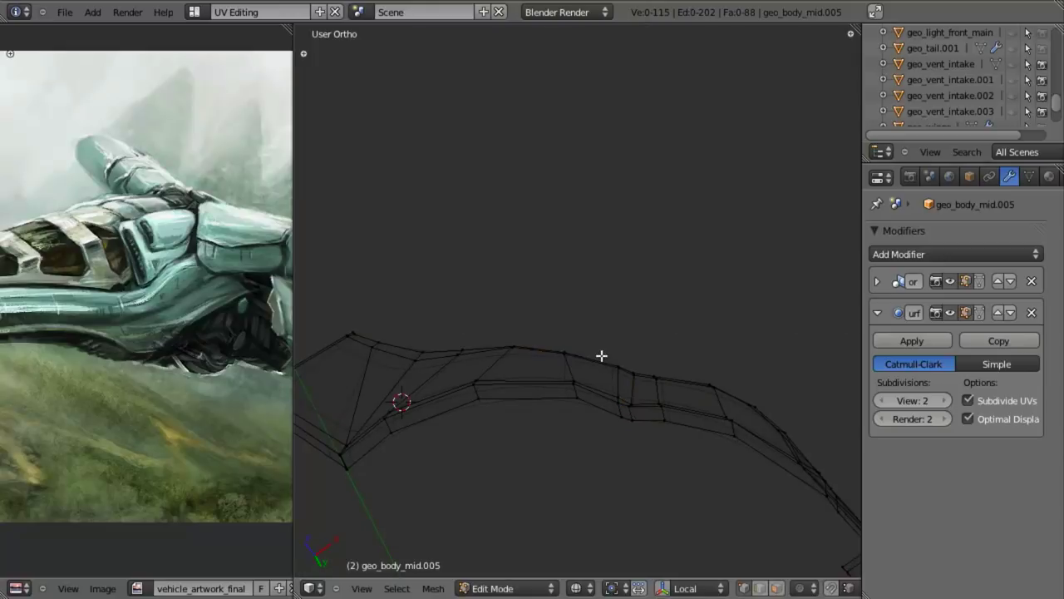
key(g)
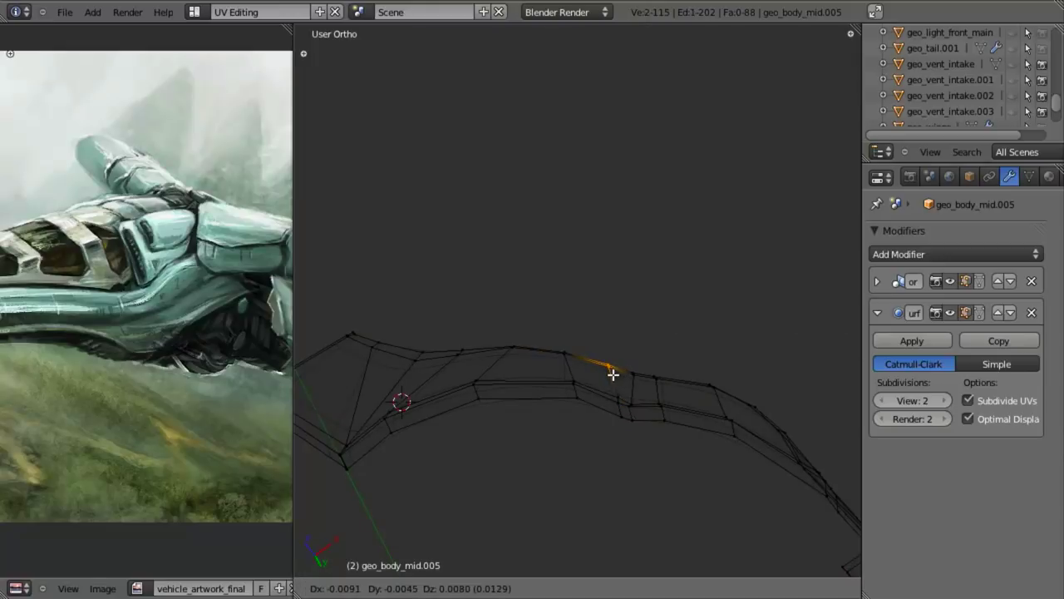
click(613, 376)
Adjust the two upper-edge vertex groups on the outer side of the kink to follow the falling curve
right_click(701, 374)
key(g)
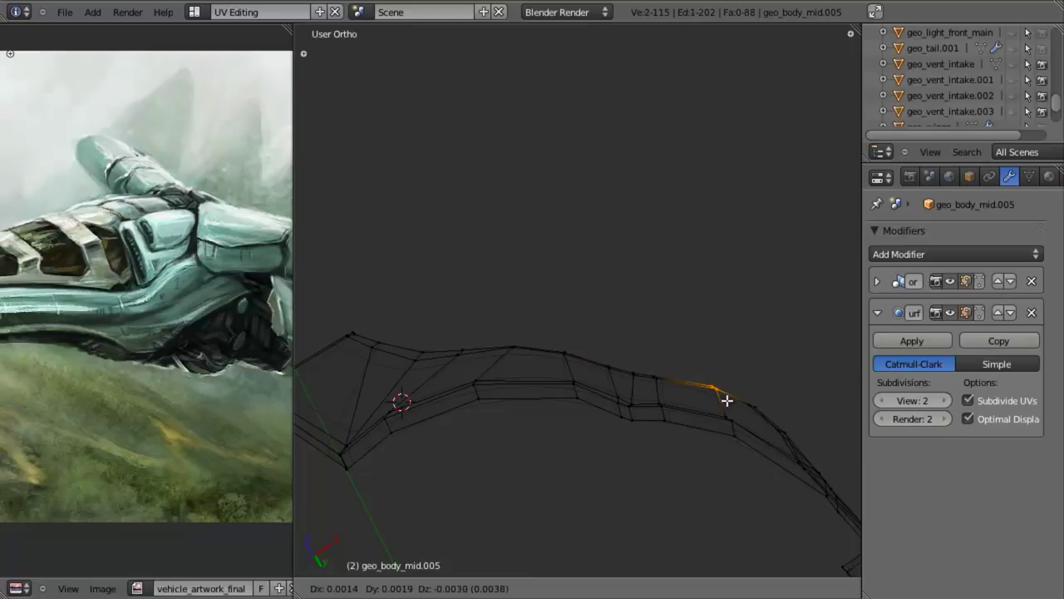
click(725, 406)
middle_drag(744, 342, 732, 407)
key(a)
key(b)
drag(739, 390, 778, 439)
key(g)
click(776, 442)
Delete the surplus edge loop running across the panel beside the lower-rim kink
key(z)
mouse_move(508, 349)
middle_down()
mouse_move(527, 418)
mouse_move(661, 458)
mouse_move(537, 360)
middle_up()
key(Tab)
key(Tab)
scroll(548, 381, up, 4)
alt+right_click(530, 490)
middle_drag(542, 467, 585, 340)
key(z)
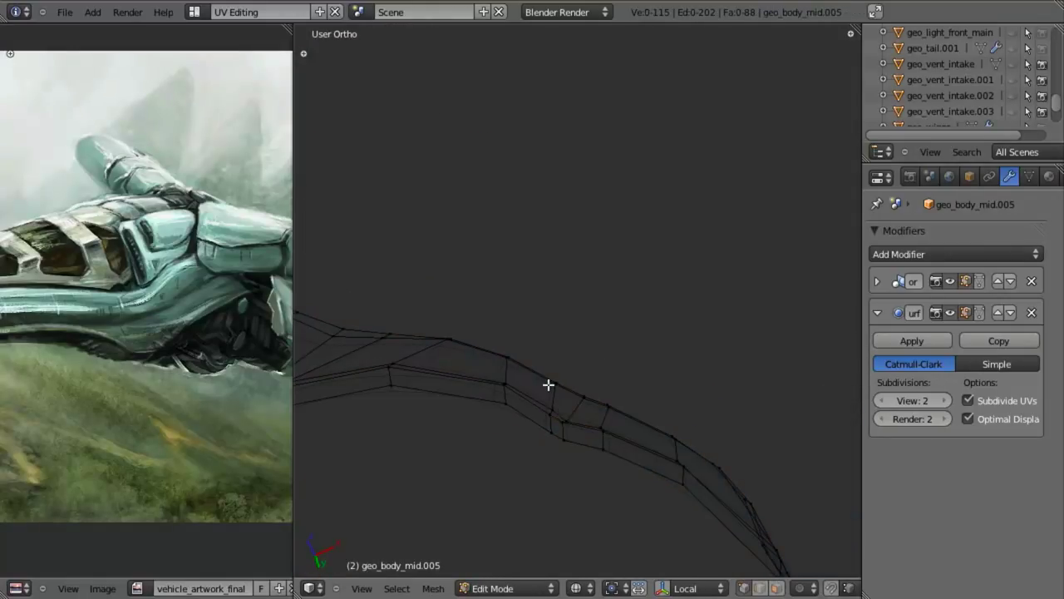
alt+right_click(549, 384)
alt+right_click(562, 399)
key(x)
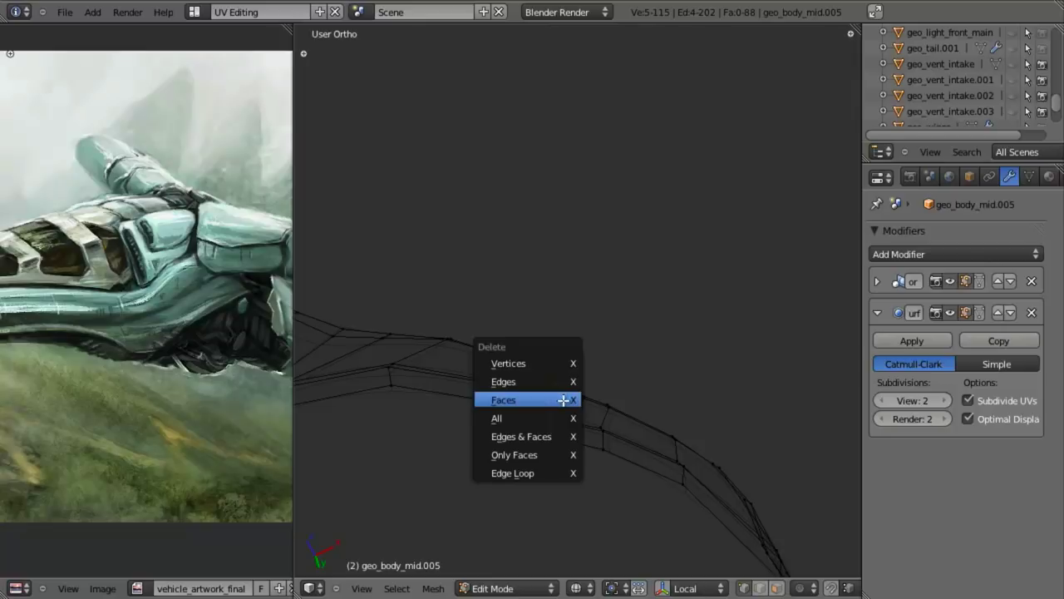
click(540, 455)
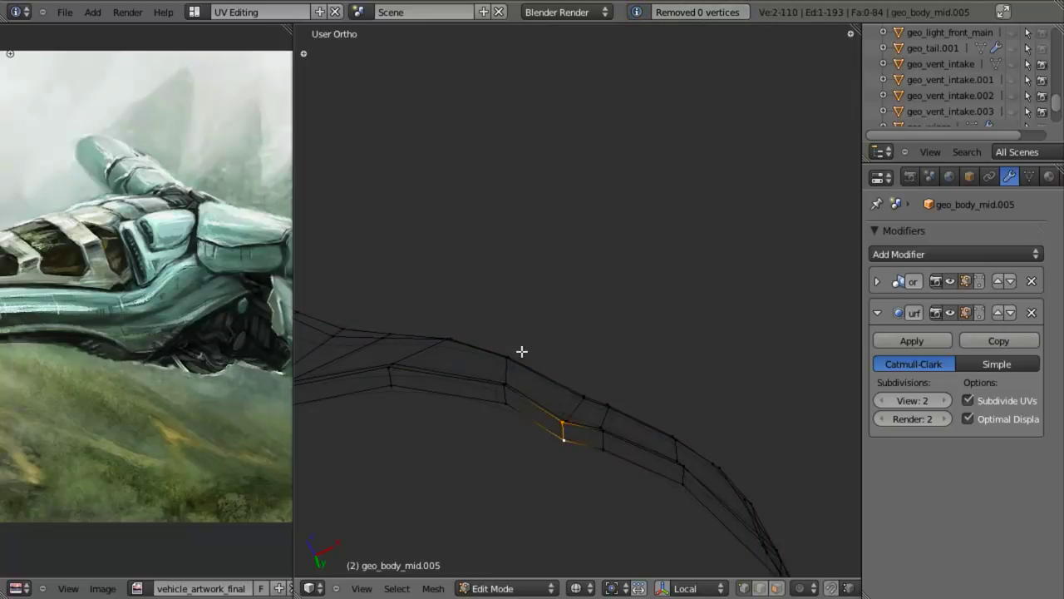
Crease the short edge at the lower-rim corner with a value of 1
key(z)
key(shift+e)
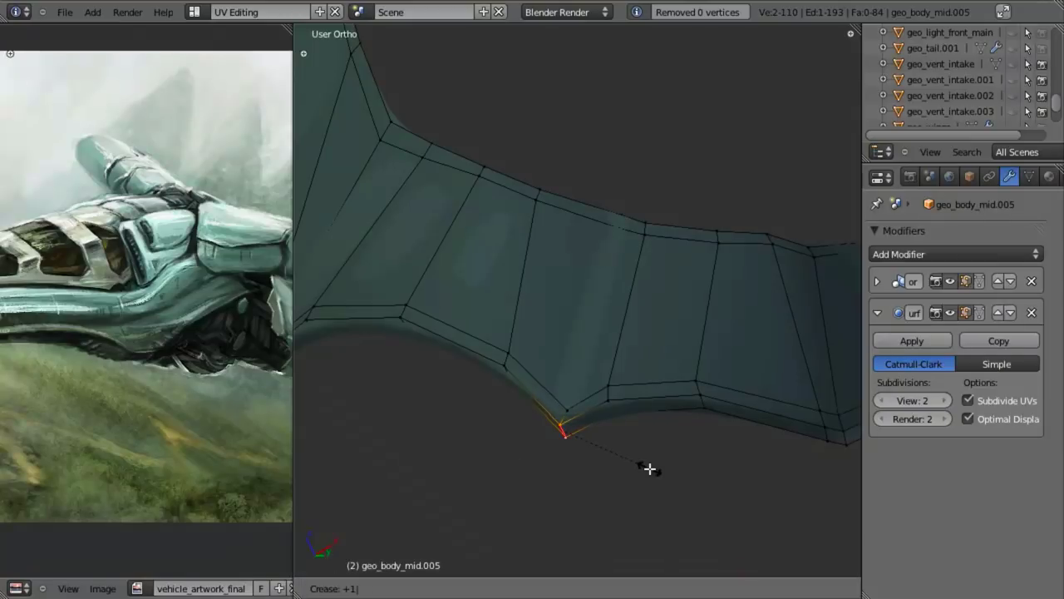
key(Return)
key(Tab)
middle_drag(649, 468, 604, 332)
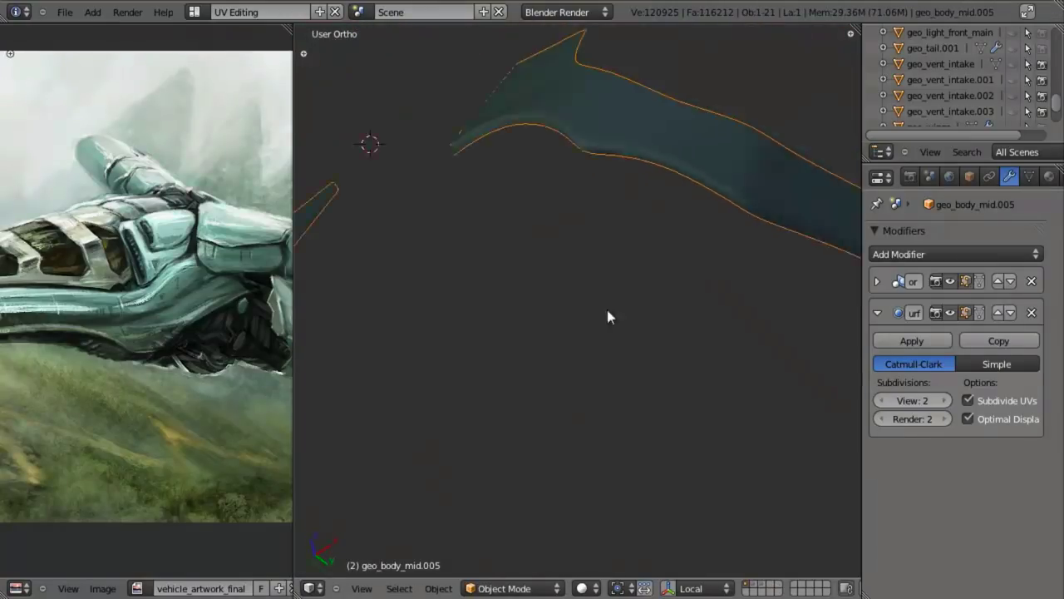
Crease the outer edge loop along the panel's lower rim with a value of 1
scroll(605, 332, down, 1)
key(Tab)
alt+right_click(632, 184)
key(shift+e)
key(1)
key(Return)
key(Tab)
scroll(632, 185, up, 3)
middle_drag(550, 106, 584, 340)
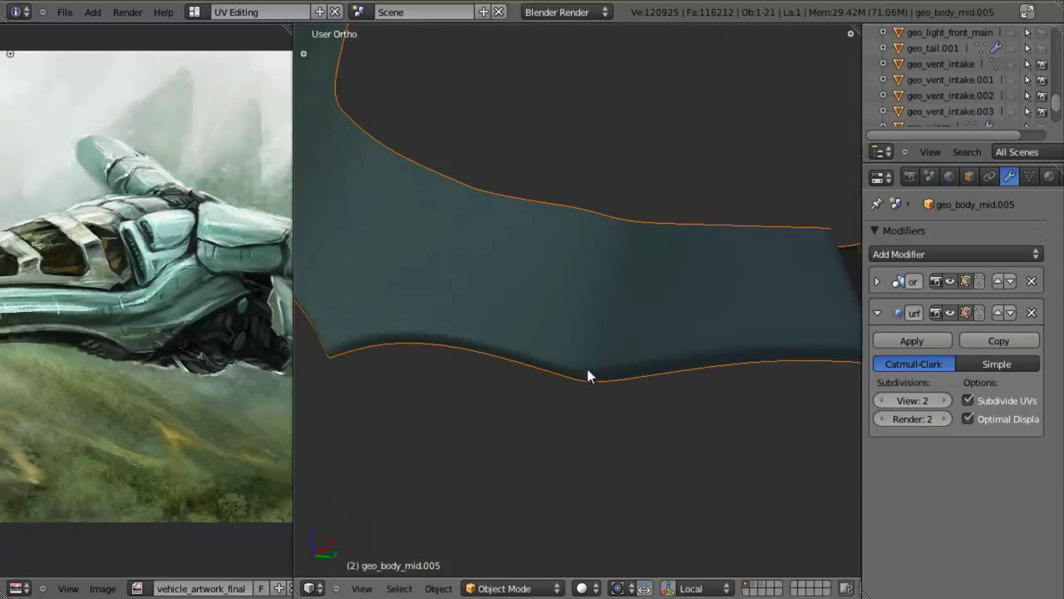
Delete the extra cross edge loop between the two lower-rim corners
key(Tab)
alt+right_click(565, 308)
key(x)
click(589, 323)
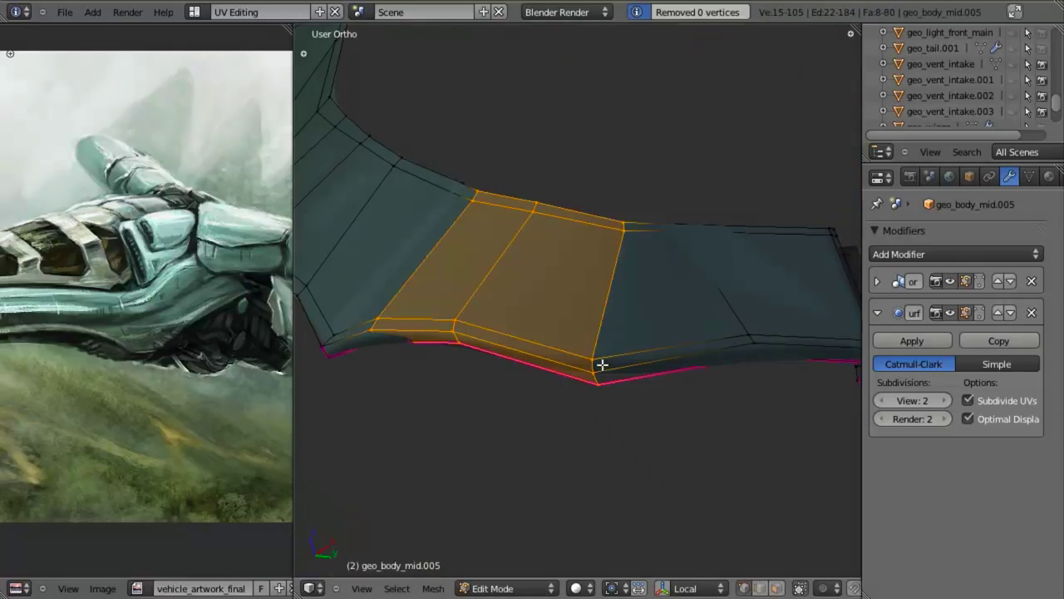
Crease the short edge at the next lower-rim corner with a value of 1, and check the smoothed shape
right_click(598, 374)
key(shift+e)
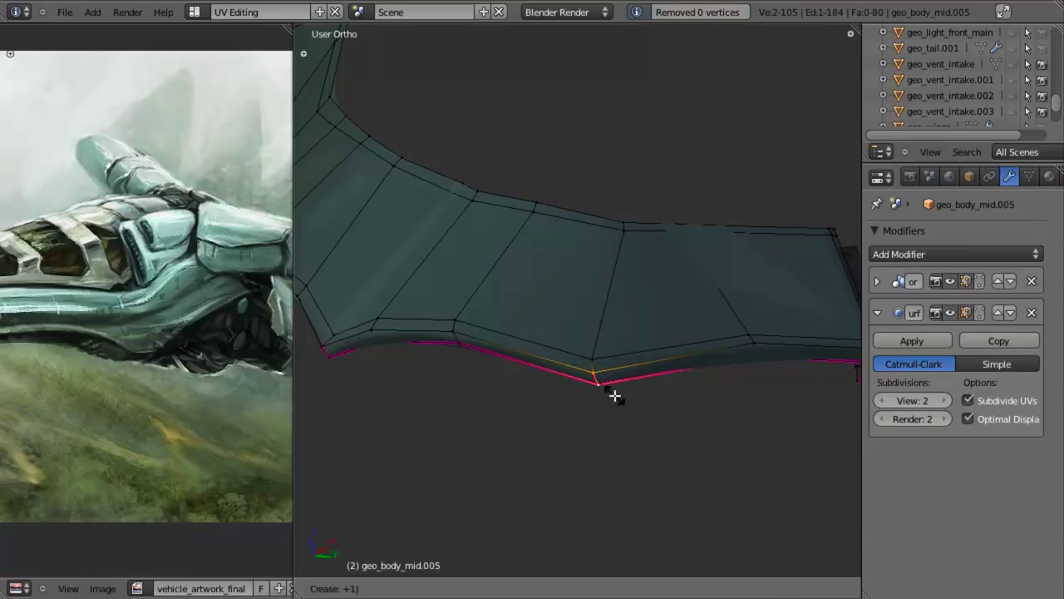
key(Return)
key(Tab)
scroll(603, 409, down, 6)
middle_drag(603, 409, 509, 367)
scroll(511, 367, up, 5)
Delete the surplus edge loop that crosses the wide end of the panel
key(Tab)
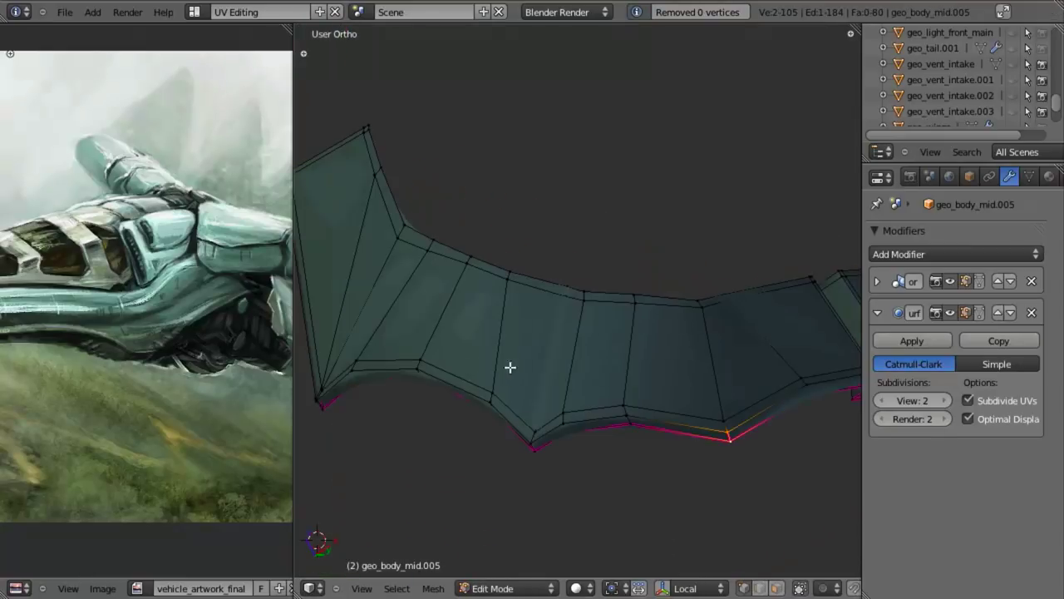
alt+right_click(373, 285)
middle_drag(374, 285, 558, 321)
alt+right_click(454, 264)
key(x)
click(454, 263)
key(a)
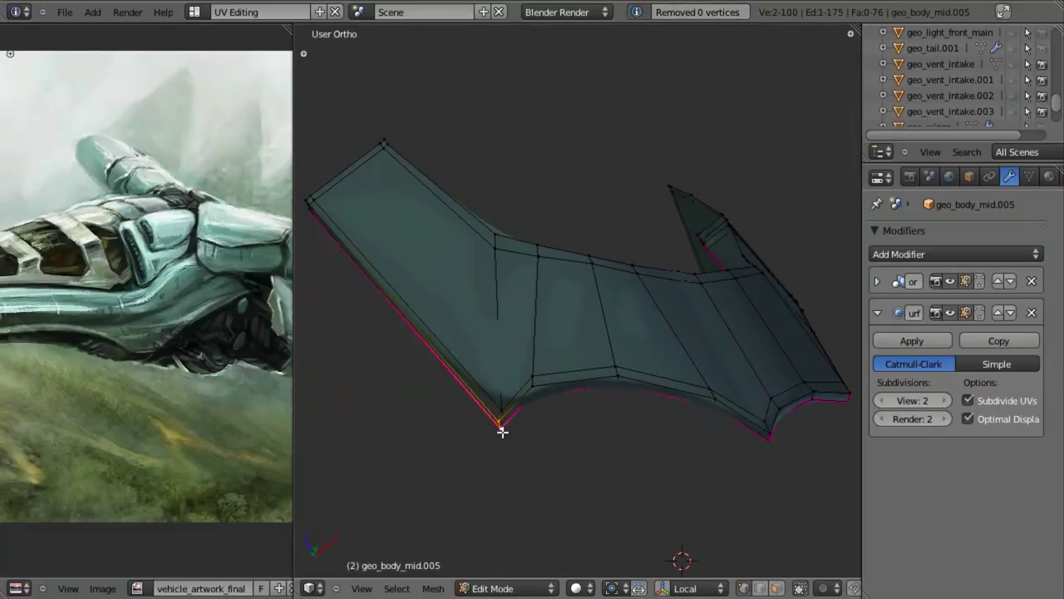
Crease the inner edge loop along the panel's lower rim with a value of 0.5, and check the result
alt+click(574, 381)
middle_drag(575, 383, 572, 307)
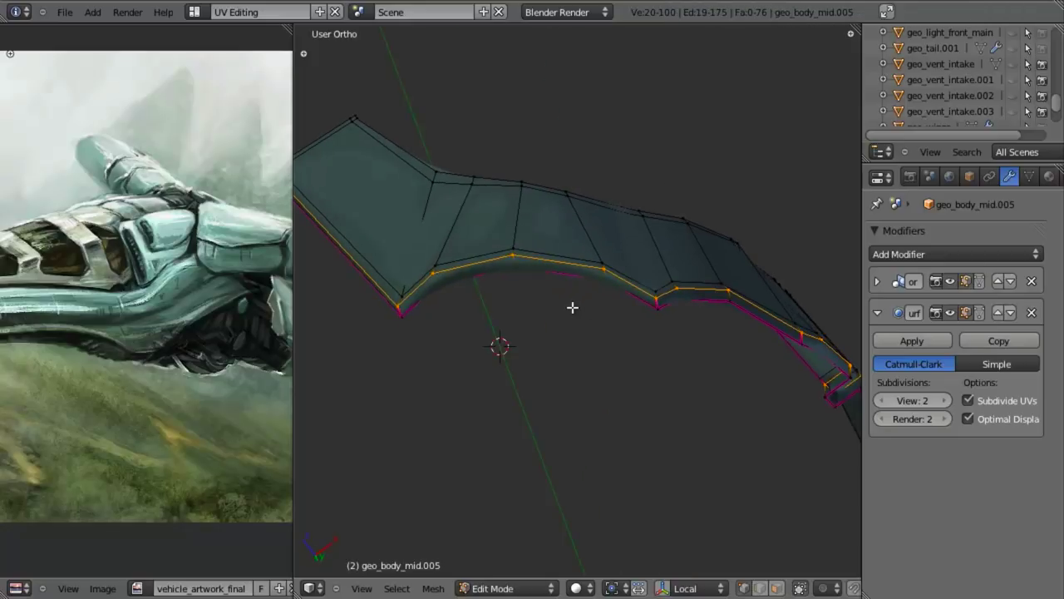
key(shift+e)
text(0.5)
key(Return)
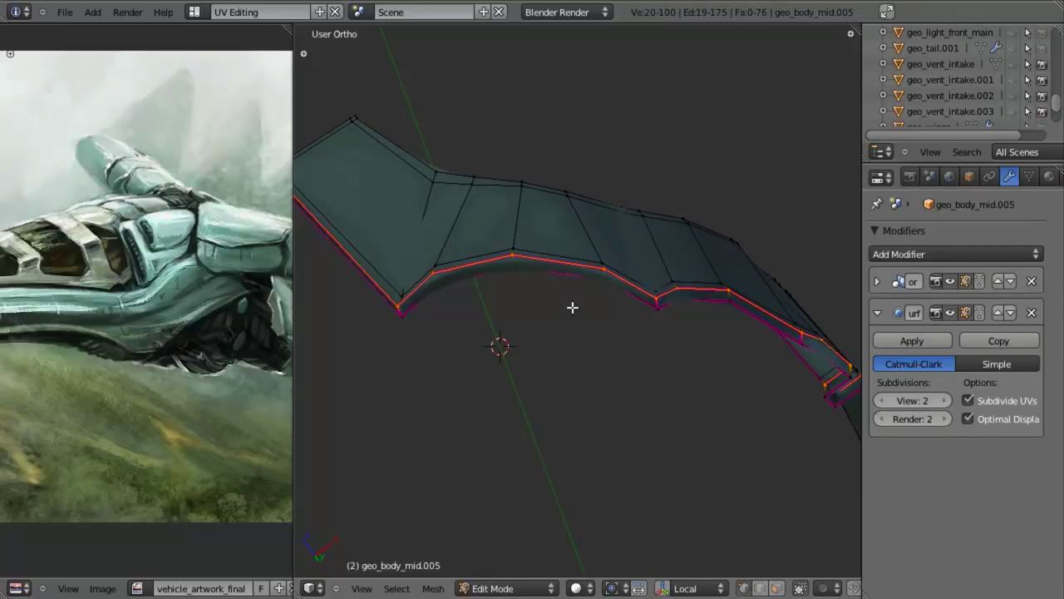
key(Tab)
middle_drag(502, 262, 587, 291)
Slide the cross edge loop near the middle corner along the panel with Edge Slide
key(Tab)
right_click(543, 330)
middle_drag(558, 370, 578, 314)
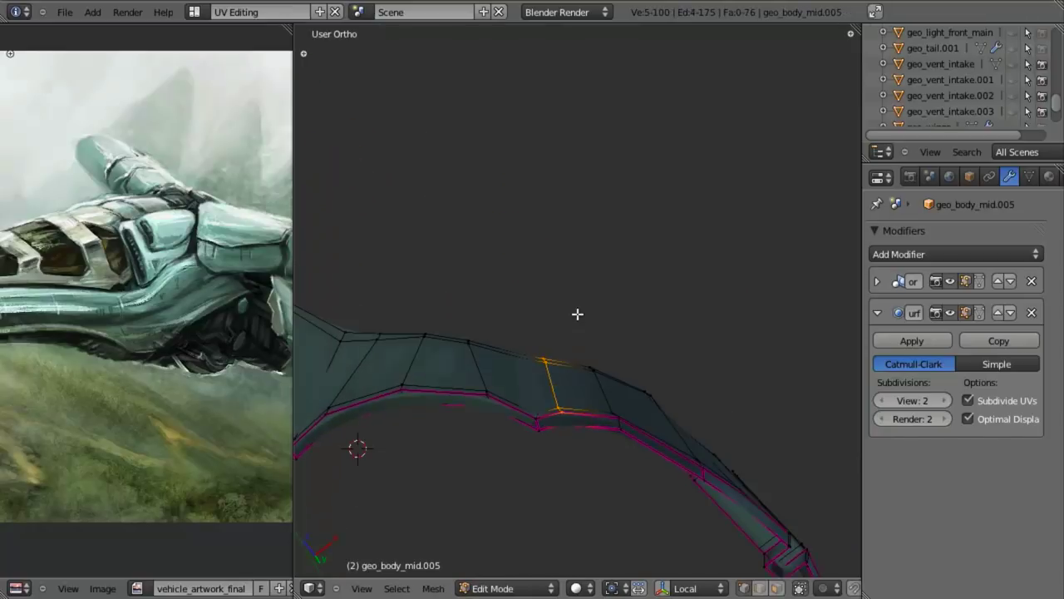
key(ctrl+e)
key(ctrl+e)
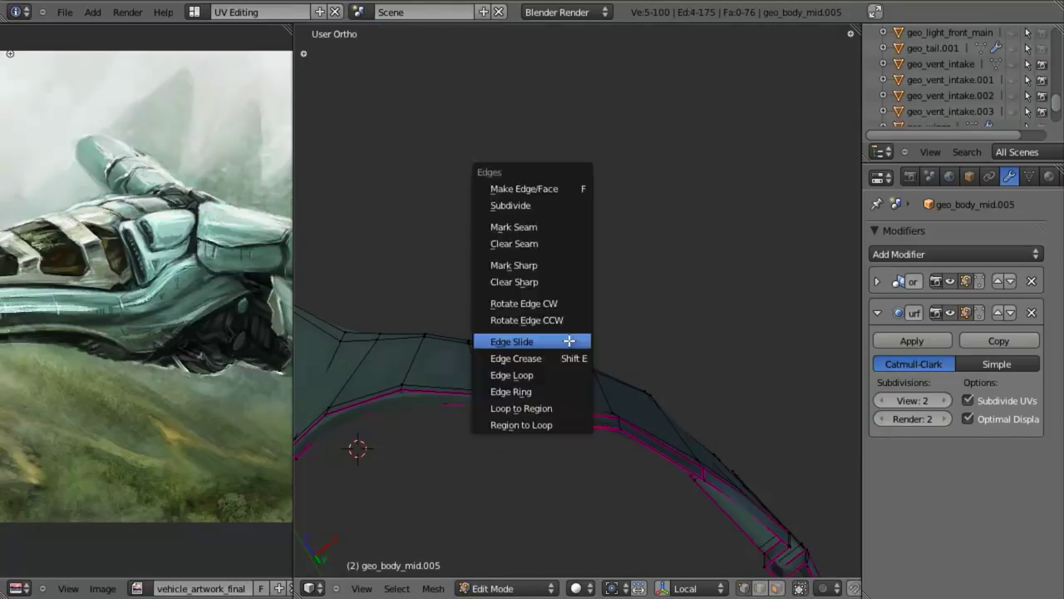
click(569, 340)
click(579, 338)
Move the upper-edge vertices beside the repositioned loop to smooth the arch
middle_drag(580, 339, 558, 312)
right_click(519, 348)
key(g)
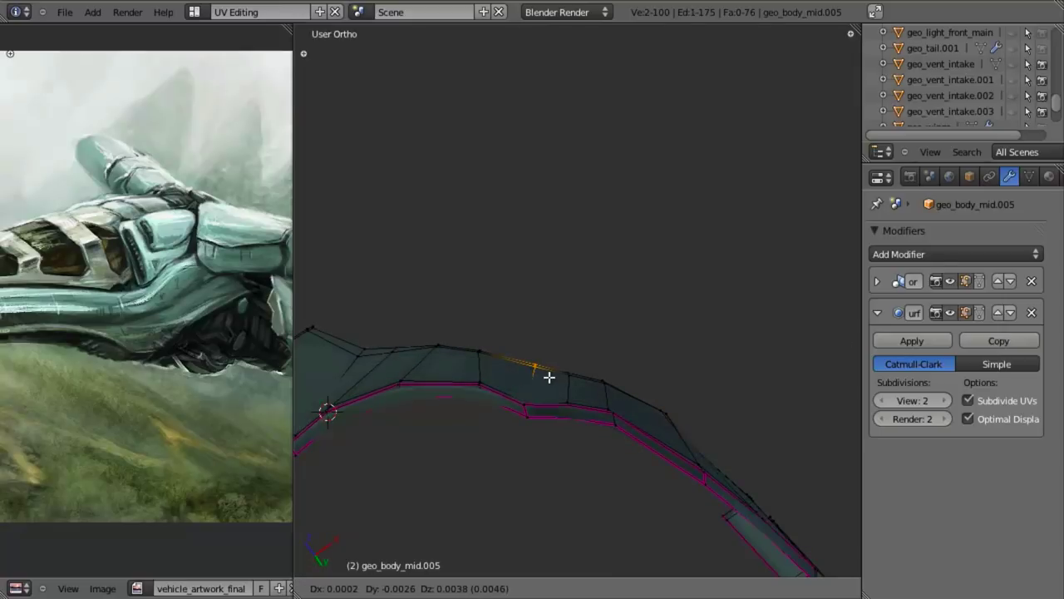
click(549, 377)
Select the lower-rim vertices at the middle corner in wireframe and move them onto the arch's curve
key(z)
key(a)
key(b)
drag(508, 388, 539, 451)
mouse_move(539, 450)
middle_down()
mouse_move(542, 414)
mouse_move(540, 431)
middle_up()
key(b)
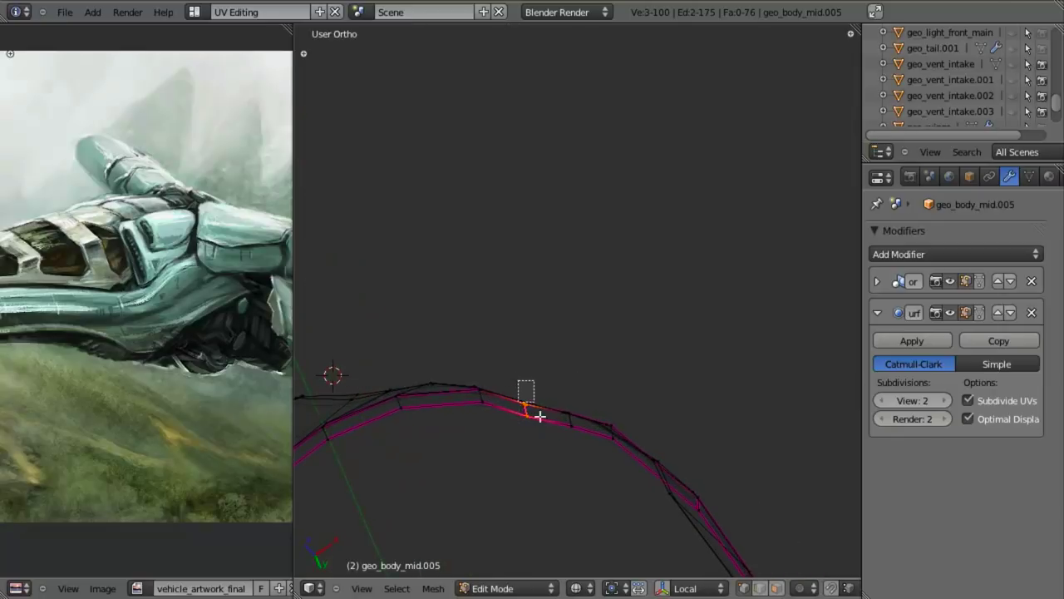
drag(521, 387, 547, 437)
key(g)
click(547, 433)
key(a)
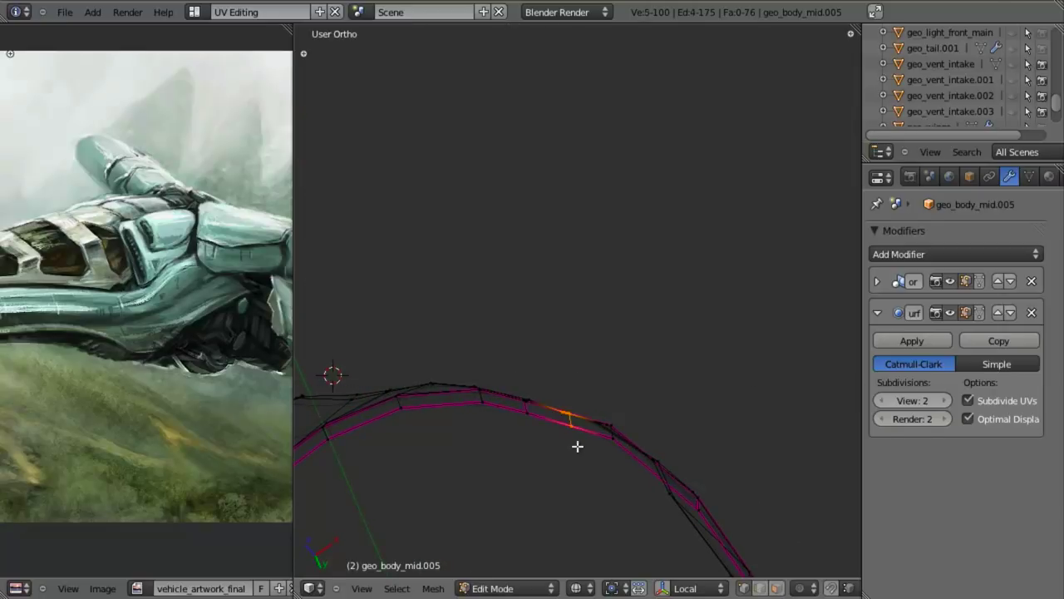
Move two neighbouring pairs of lower-rim vertices beyond the arch's crown to smooth its curve
key(g)
click(577, 445)
middle_drag(577, 445, 572, 340)
key(a)
key(b)
drag(572, 340, 601, 390)
key(g)
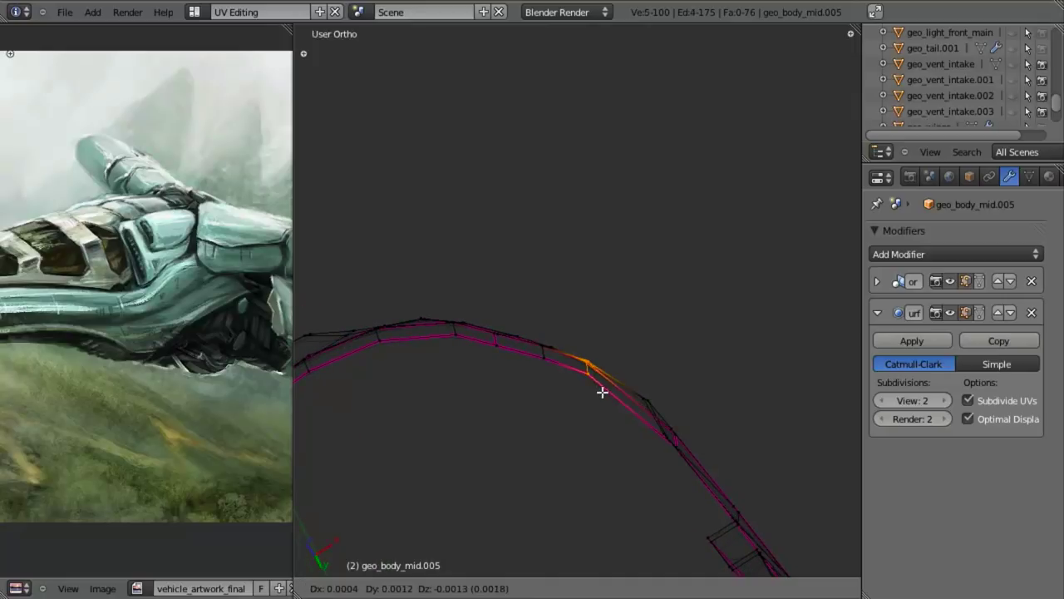
click(602, 396)
Reposition the remaining vertices around the arch's crown to even out the curve, and leave Edit Mode
middle_drag(446, 361, 474, 320)
drag(418, 360, 453, 376)
mouse_move(453, 376)
middle_down()
mouse_move(465, 383)
mouse_move(454, 361)
mouse_move(464, 368)
middle_up()
key(g)
click(455, 363)
key(g)
click(458, 363)
key(b)
drag(405, 280, 476, 382)
key(g)
click(473, 376)
shift+middle_drag(474, 375, 540, 387)
key(a)
key(Tab)
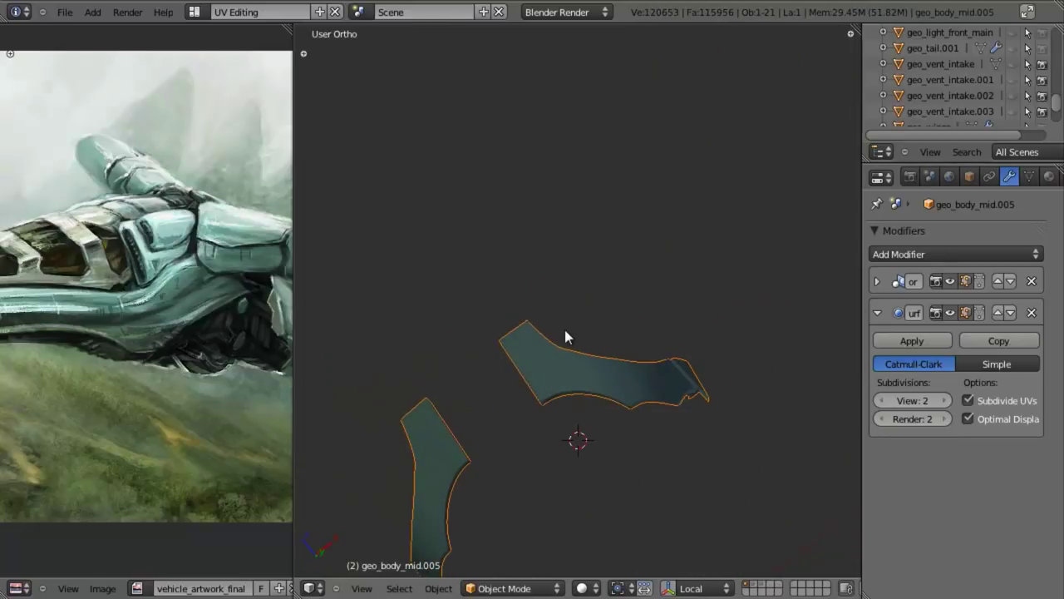
Reveal the hidden vehicle parts and reopen the mid-body panel for editing in wireframe display
key(alt+h)
key(a)
middle_drag(608, 371, 620, 331)
middle_drag(739, 331, 563, 363)
right_click(617, 319)
key(Tab)
scroll(563, 363, up, 4)
key(z)
key(a)
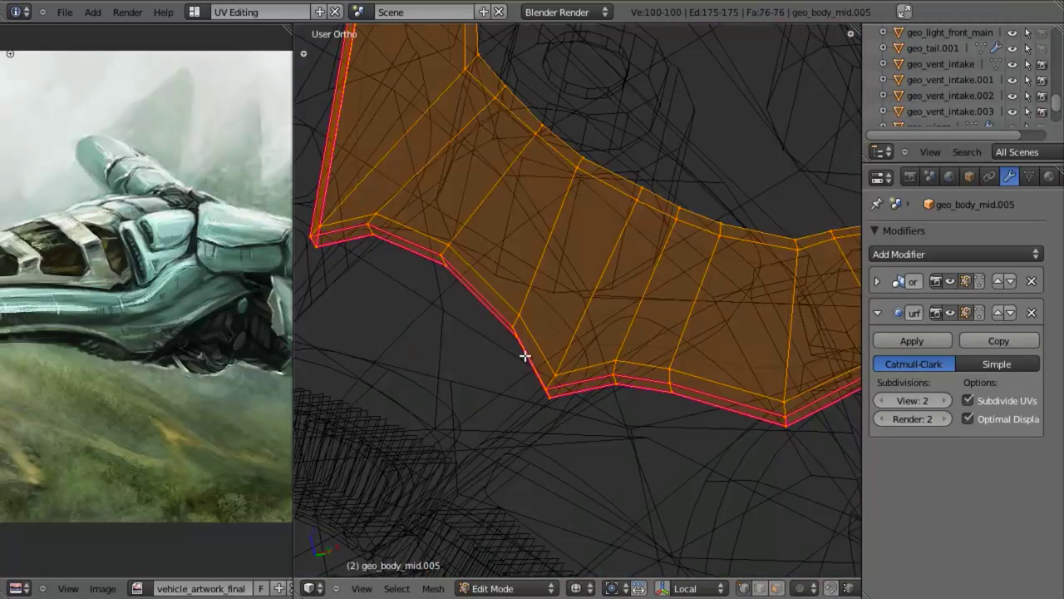
Select the lower-rim vertices at the panel's middle corner and move them to fit the body beneath
key(a)
key(b)
drag(525, 356, 575, 418)
key(z)
mouse_move(574, 418)
middle_down()
mouse_move(587, 341)
mouse_move(598, 346)
middle_up()
key(g)
click(596, 355)
Move the lower-rim vertices directly behind the middle corner to follow the surface around the vents
key(z)
drag(629, 402, 629, 401)
key(z)
key(g)
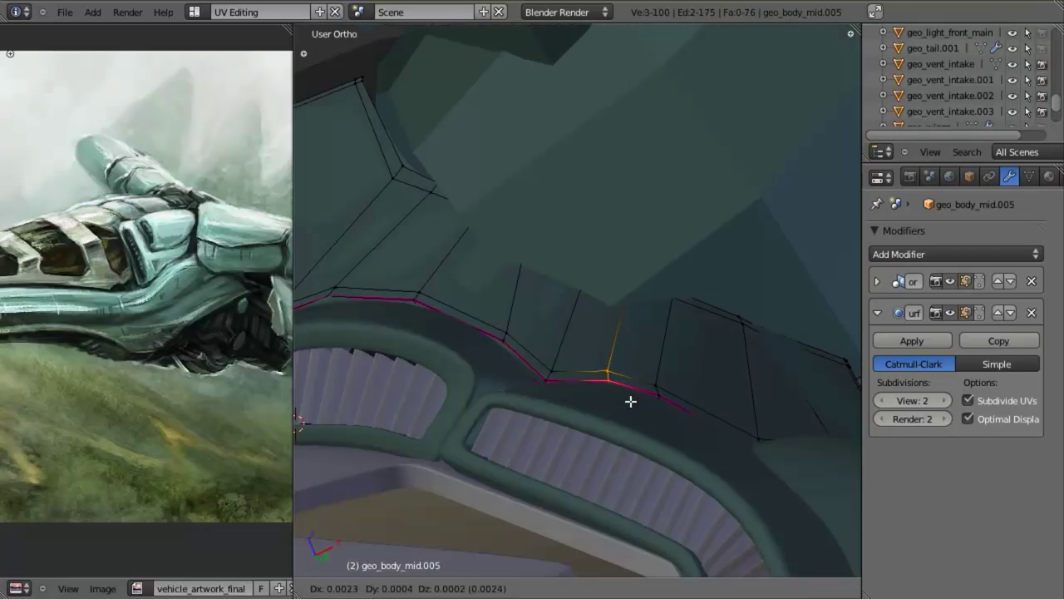
click(631, 398)
key(z)
Reposition the next set of lower-rim vertices further back along the arch over the vents
key(a)
key(b)
drag(646, 364, 674, 428)
key(z)
key(g)
click(682, 426)
mouse_move(682, 426)
middle_down()
mouse_move(551, 321)
mouse_move(509, 301)
middle_up()
Move the lower-rim vertices at the panel's rear corner to continue the arch over the body
key(z)
key(a)
key(b)
drag(698, 373, 735, 429)
key(z)
key(g)
middle_drag(738, 441, 640, 421)
click(683, 403)
middle_drag(641, 422, 544, 324)
Slide the cross edge loop just ahead of the rear corner along the panel with Edge Slide
key(a)
alt+right_click(595, 339)
key(ctrl+e)
click(596, 341)
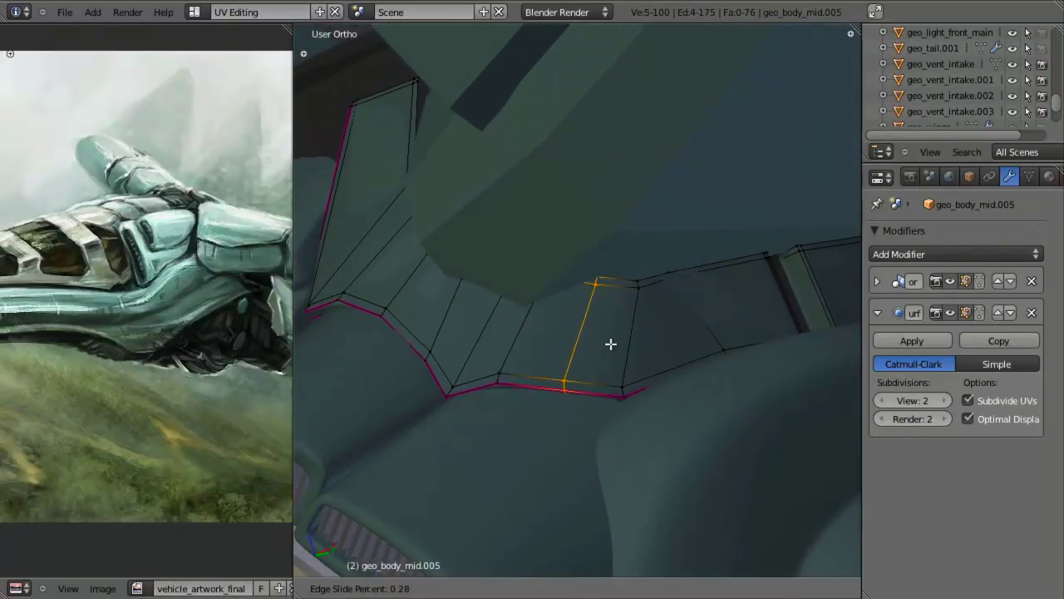
click(611, 344)
Adjust the lower-rim vertices around the slid edge loop from two viewing angles to smooth the rim
key(z)
key(z)
key(g)
click(594, 413)
middle_drag(593, 414, 515, 434)
key(g)
click(612, 391)
key(a)
Move the two upper-edge vertices between the rear corner and the slot, refine them along X, and check the panel
shift+middle_drag(697, 415, 595, 405)
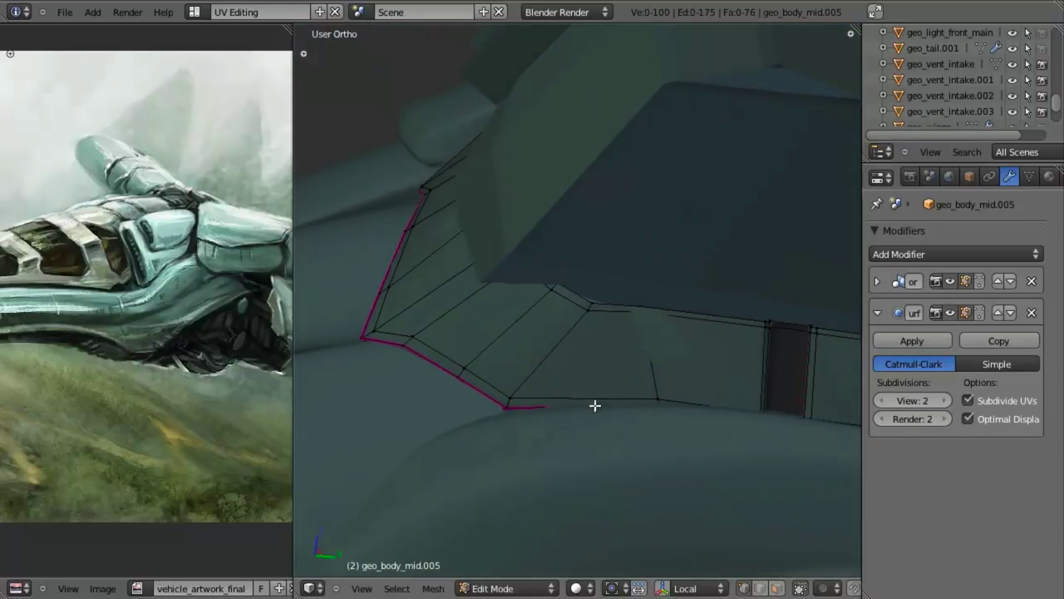
key(z)
key(z)
key(g)
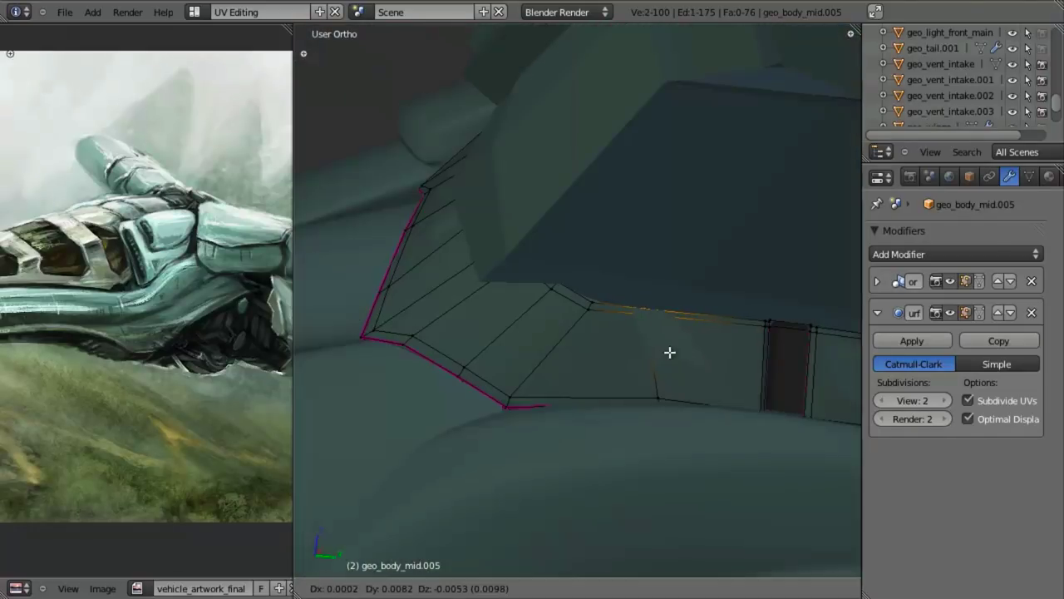
click(667, 354)
middle_drag(651, 354, 539, 271)
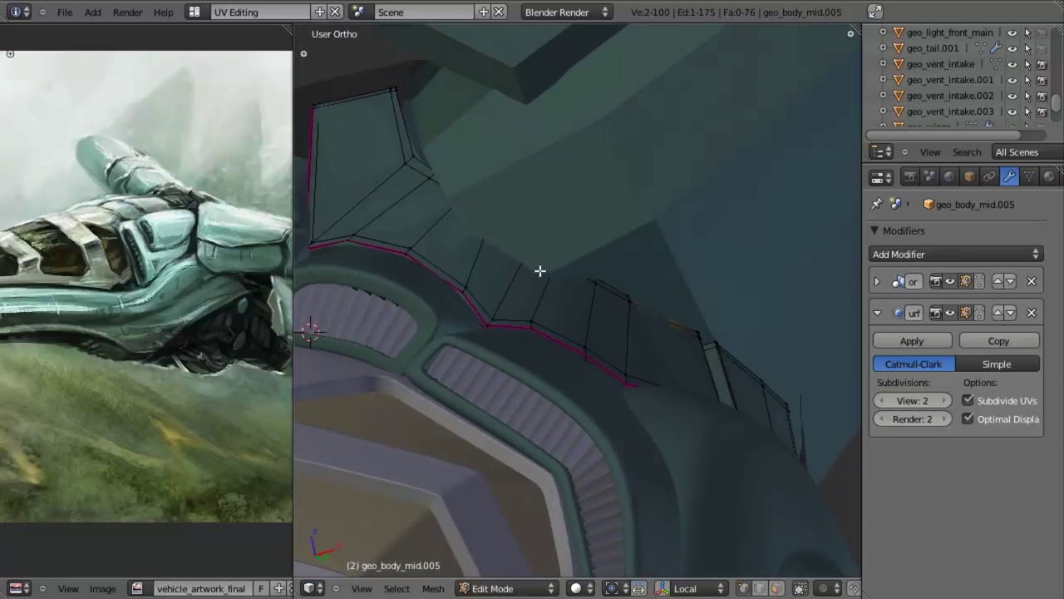
key(g)
key(x)
key(Tab)
scroll(533, 289, down, 3)
key(a)
mouse_move(518, 306)
middle_down()
mouse_move(517, 376)
mouse_move(579, 344)
mouse_move(607, 381)
mouse_move(615, 387)
mouse_move(589, 347)
mouse_move(632, 384)
mouse_move(567, 351)
mouse_move(577, 375)
middle_up()
Select the vertices at the panel's lower front corner and shift them along X, closer to the neighbouring part
key(Tab)
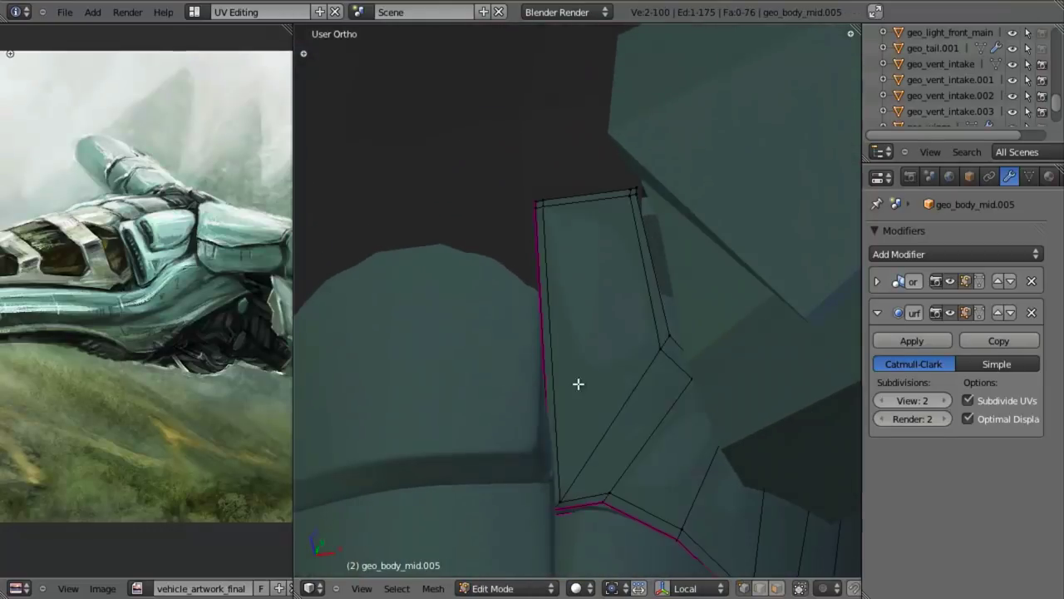
key(z)
drag(586, 513, 605, 525)
key(z)
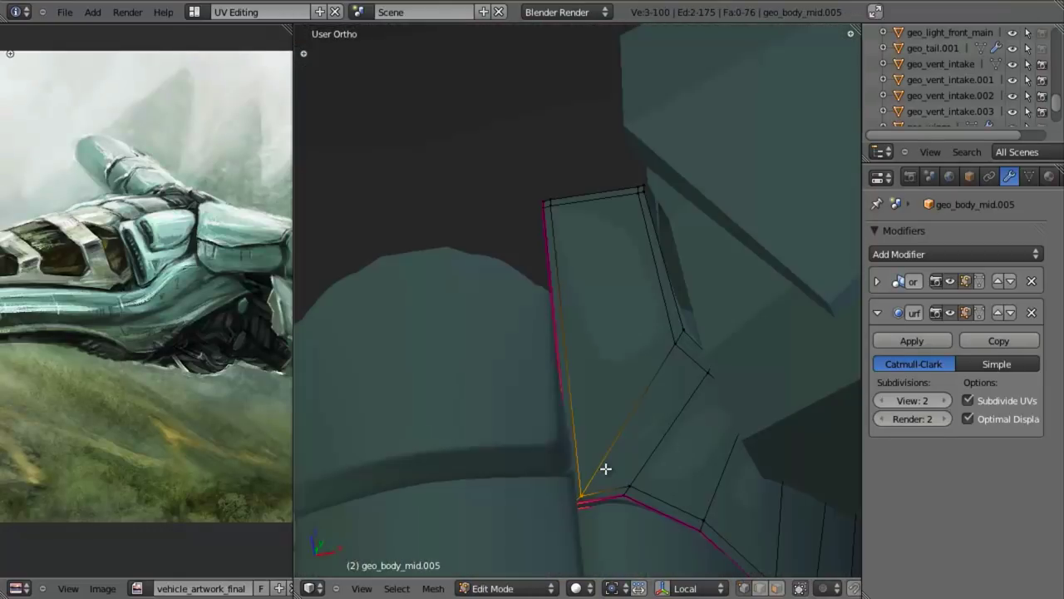
key(g)
key(x)
click(609, 464)
key(a)
key(Tab)
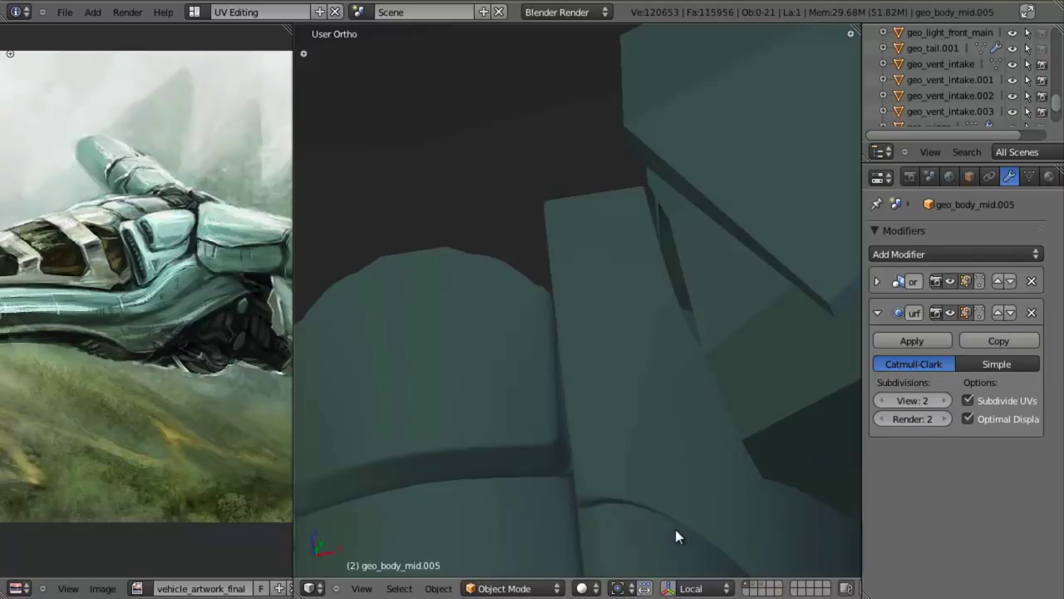
Fine-tune the position of the single vertex at the lower front corner and inspect the smoothed panel
shift+middle_drag(672, 521, 660, 481)
key(Tab)
key(a)
key(a)
right_click(574, 460)
middle_drag(573, 460, 477, 316)
key(g)
click(595, 442)
key(Tab)
scroll(604, 432, down, 3)
middle_drag(532, 350, 553, 339)
Box-select another group of lower-rim vertices in wireframe and move them to refine the rim's contour
key(Tab)
scroll(567, 373, up, 1)
scroll(553, 339, up, 1)
key(a)
key(z)
key(b)
drag(515, 350, 558, 421)
key(z)
key(g)
click(569, 422)
Move the lower-rim vertices between the rear corner and the slot along the global Z axis
key(z)
mouse_move(571, 399)
middle_down()
mouse_move(574, 351)
mouse_move(587, 346)
middle_up()
key(a)
key(b)
drag(630, 344, 711, 464)
key(z)
key(g)
key(z)
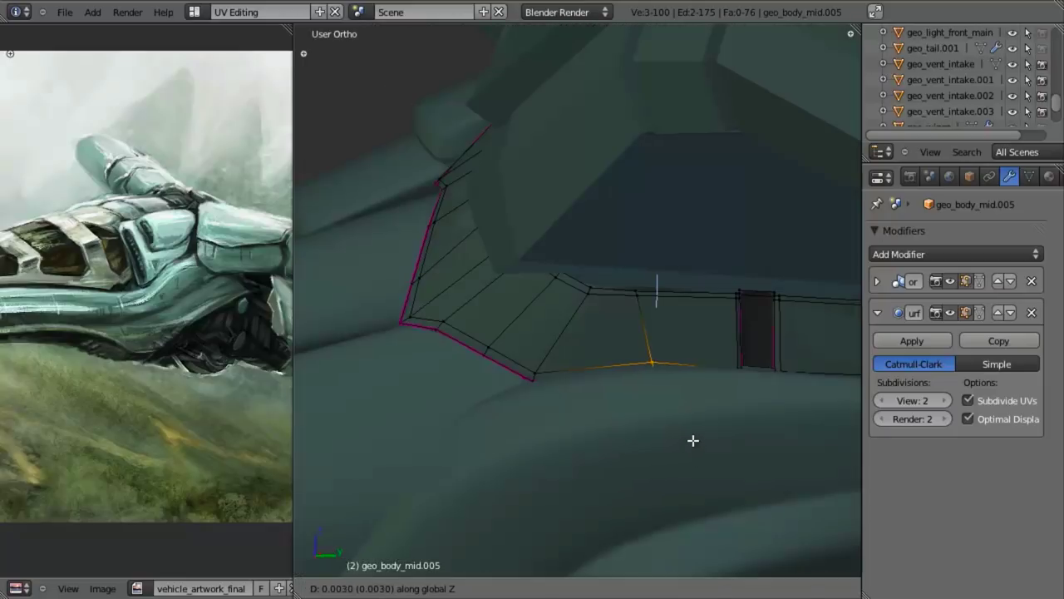
click(691, 408)
Insert a new cross edge loop between the rear corner and the cross edge ahead of the slot
key(ctrl+r)
click(607, 363)
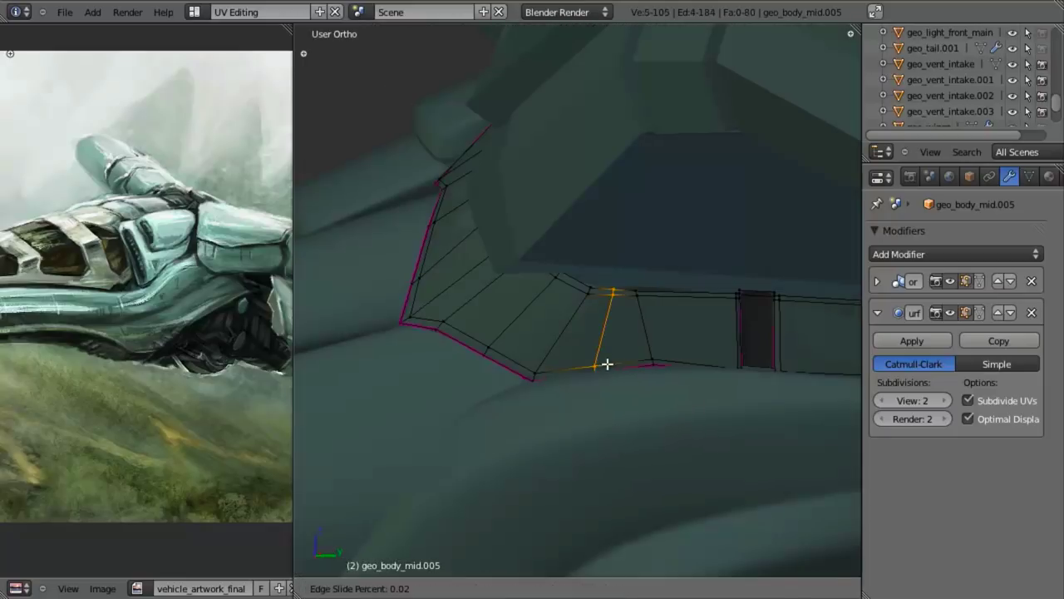
click(606, 363)
Slide the upper-edge vertices of the cross edge behind the new loop towards the slot with Edge Slide
key(z)
key(a)
key(b)
drag(623, 267, 658, 320)
key(z)
key(ctrl+e)
click(657, 320)
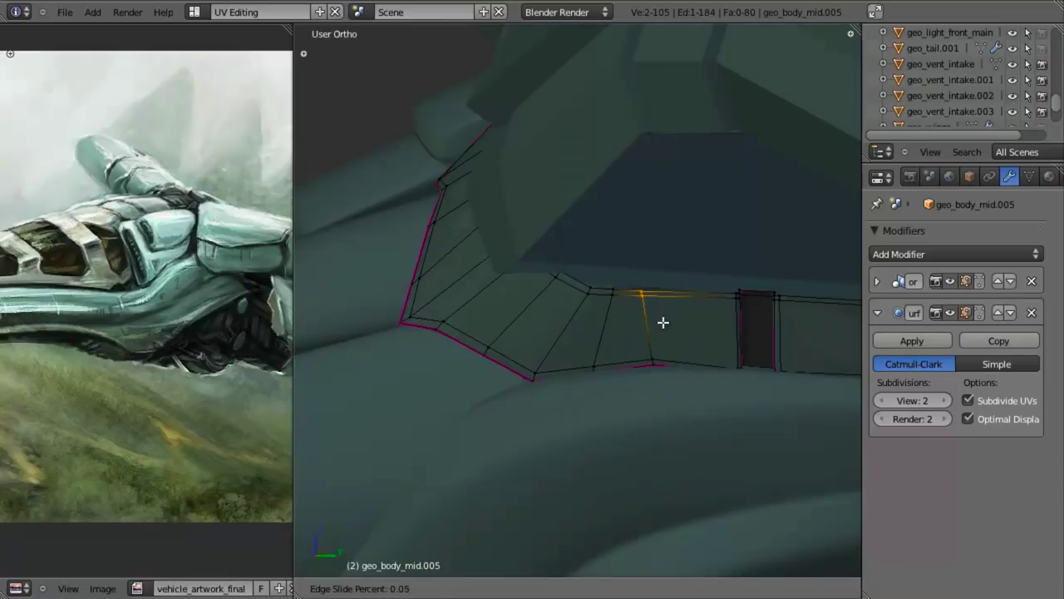
click(674, 320)
Edge-slide the new cross loop towards the slot and scale it down slightly along the global Z axis
alt+right_click(613, 324)
key(ctrl+e)
click(613, 324)
click(621, 328)
key(s)
key(z)
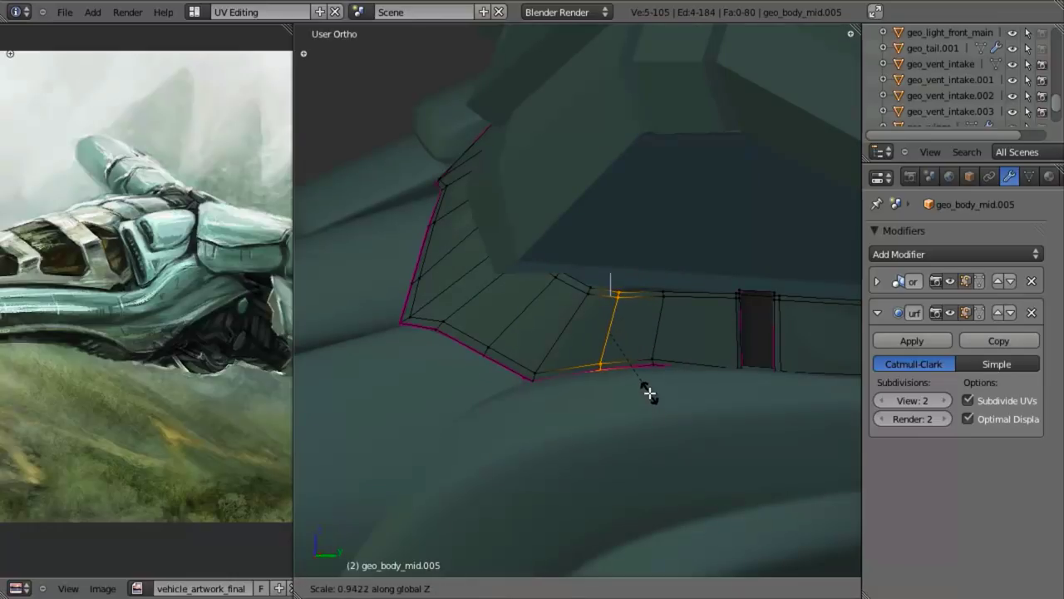
click(642, 391)
Adjust the new cross loop along its normals with Shrink/Fatten to match the panel's curvature
middle_drag(634, 385, 701, 440)
key(alt+s)
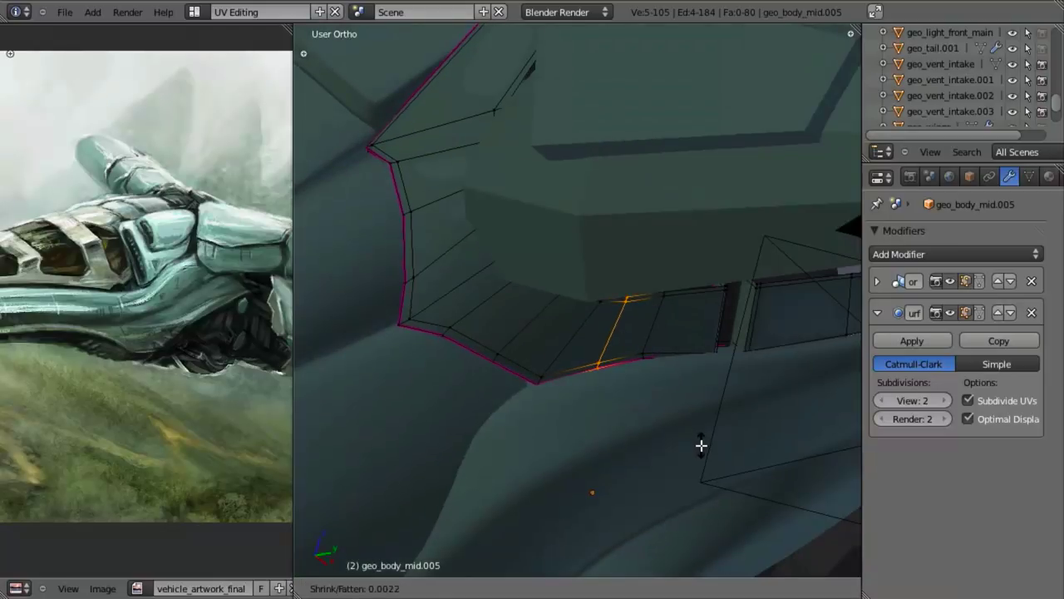
click(701, 447)
key(alt+s)
click(721, 359)
Raise the lower-rim vertices from the slot to the rear corner of geo_body_mid.005 slightly along the global Z axis
key(z)
key(a)
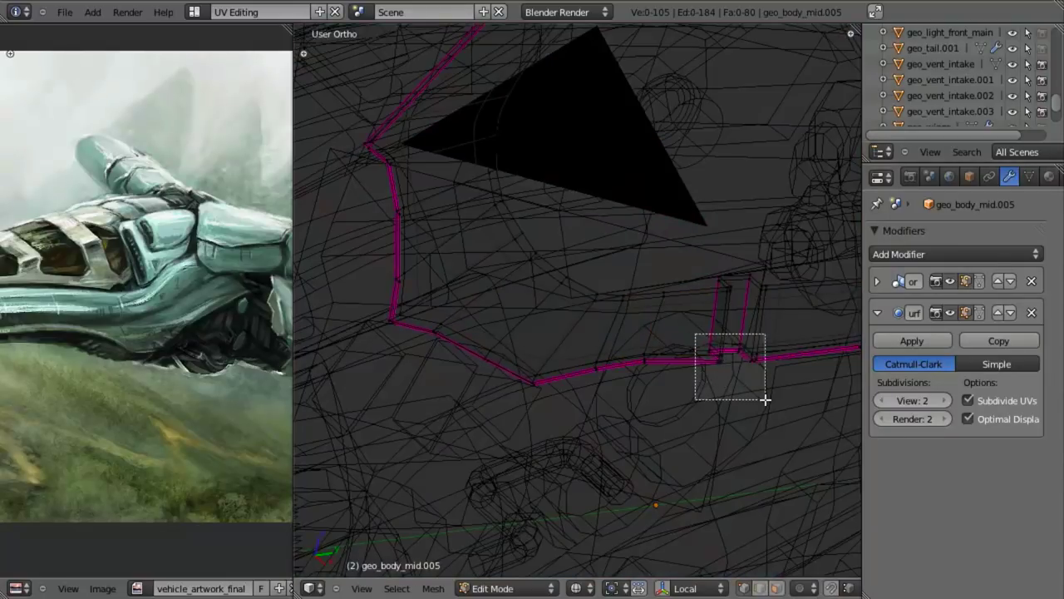
drag(766, 400, 766, 402)
key(z)
key(KP_3)
mouse_move(553, 399)
shift+middle_down()
mouse_move(745, 547)
mouse_move(750, 574)
shift+middle_up()
scroll(513, 232, down, 1)
mouse_move(457, 91)
shift+middle_down()
mouse_move(593, 262)
mouse_move(682, 342)
shift+middle_up()
key(z)
key(b)
drag(441, 222, 729, 302)
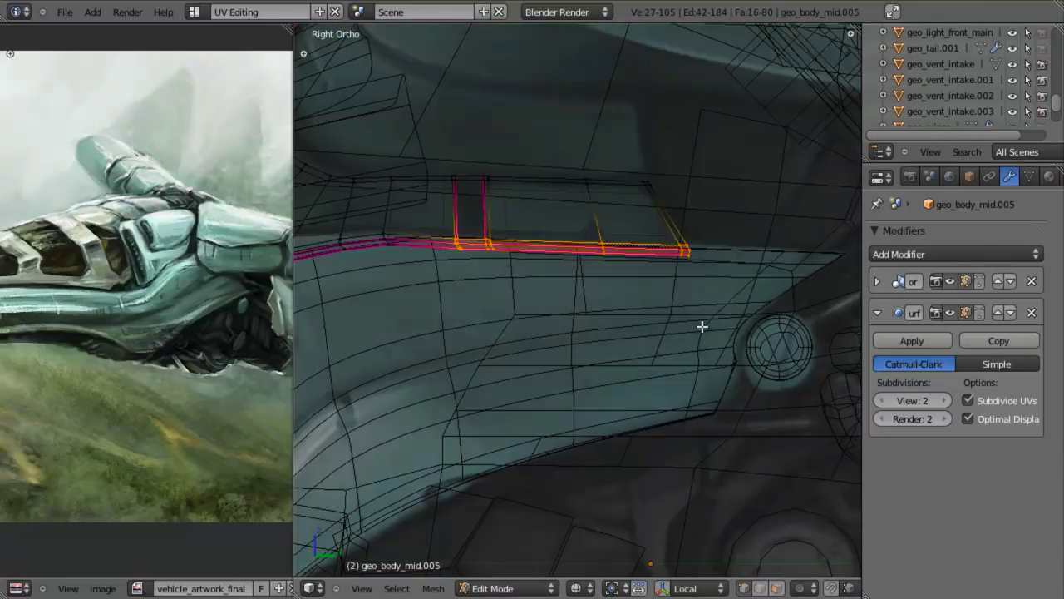
key(z)
key(g)
key(z)
click(701, 263)
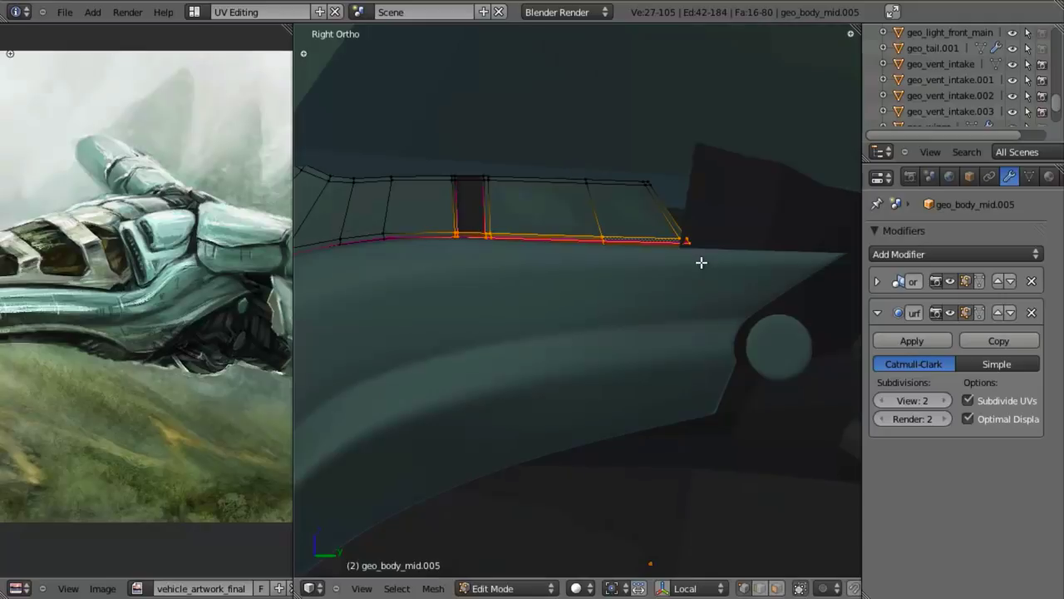
Lower only the rim vertices at the panel's rear end slightly along the global Z axis to sit on the body
key(Tab)
mouse_move(582, 284)
middle_down()
mouse_move(622, 325)
mouse_move(643, 275)
mouse_move(613, 241)
middle_up()
key(Tab)
key(z)
key(a)
key(b)
drag(560, 194, 745, 300)
key(z)
key(g)
key(z)
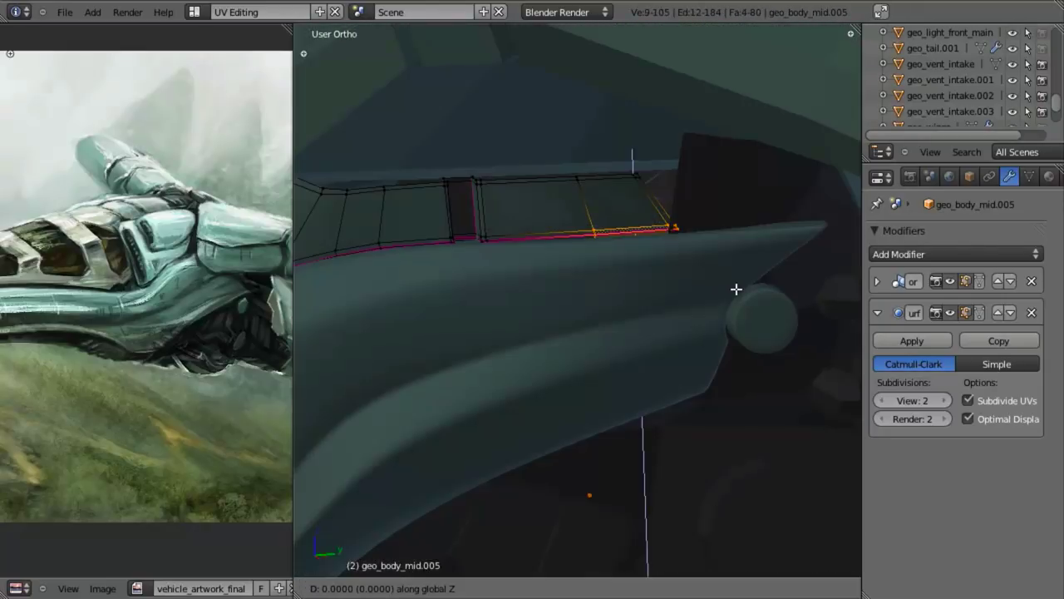
click(736, 318)
Leave mesh editing of the mid-body panel and save the file, overwriting the existing version
key(Tab)
scroll(559, 358, down, 3)
middle_drag(561, 359, 468, 254)
scroll(757, 374, down, 5)
scroll(567, 324, down, 3)
key(ctrl+s)
click(689, 376)
Extrude the rear end edge of geo_body_mid.005, without its lowest vertex, and move the new edge inward along X
scroll(675, 393, up, 3)
key(KP_3)
shift+middle_drag(755, 346, 642, 332)
key(z)
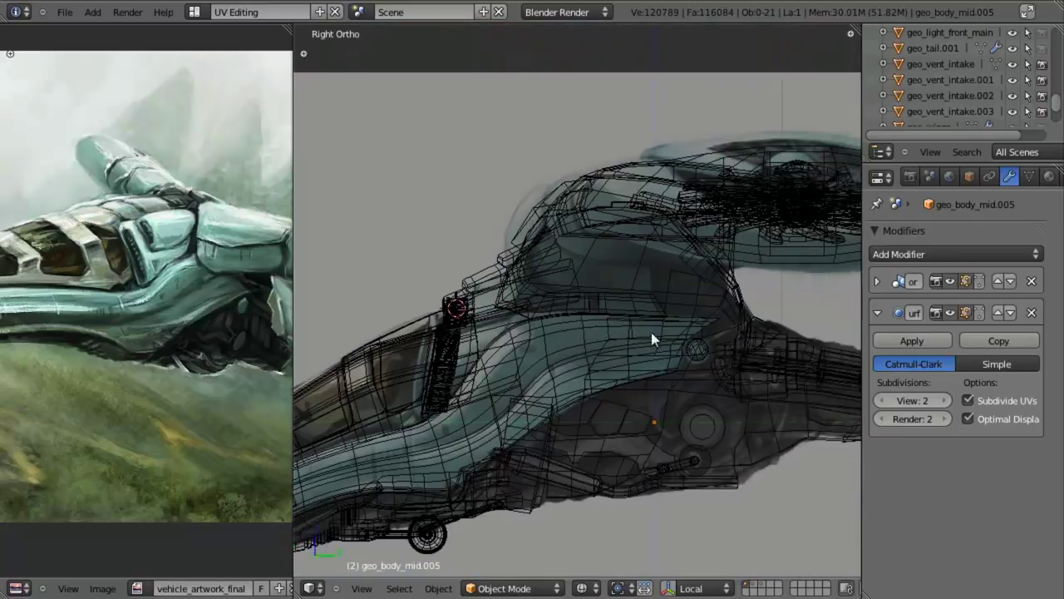
scroll(644, 335, up, 4)
key(Tab)
shift+middle_drag(726, 367, 591, 367)
scroll(594, 366, up, 4)
key(a)
middle_drag(711, 318, 574, 310)
key(z)
scroll(724, 325, up, 3)
shift+middle_drag(840, 379, 696, 358)
scroll(692, 357, up, 1)
key(z)
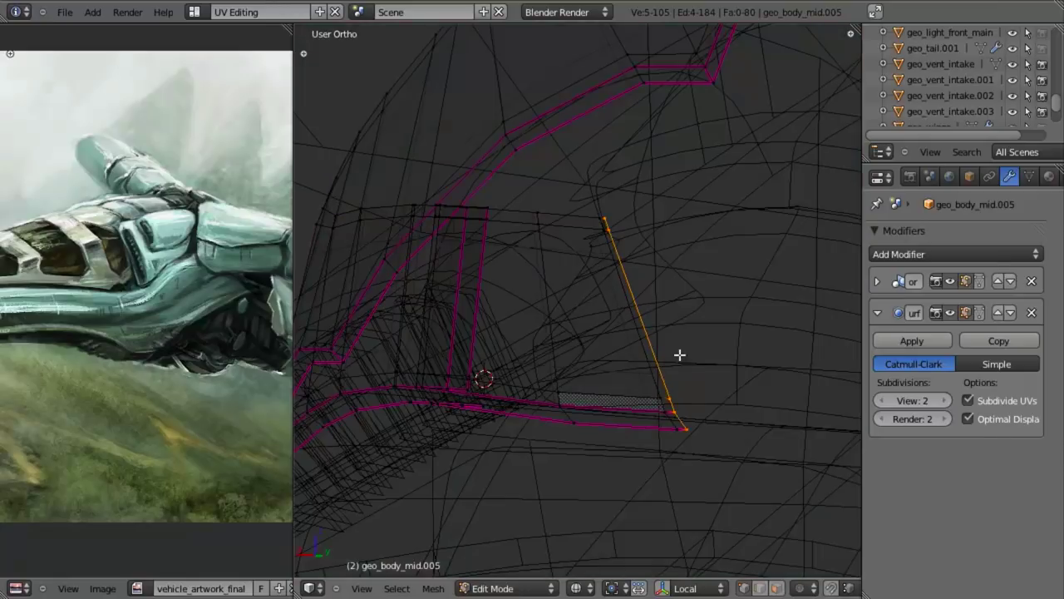
shift+right_click(691, 429)
mouse_move(701, 397)
middle_down()
mouse_move(682, 366)
mouse_move(672, 388)
mouse_move(656, 358)
mouse_move(672, 425)
middle_up()
key(z)
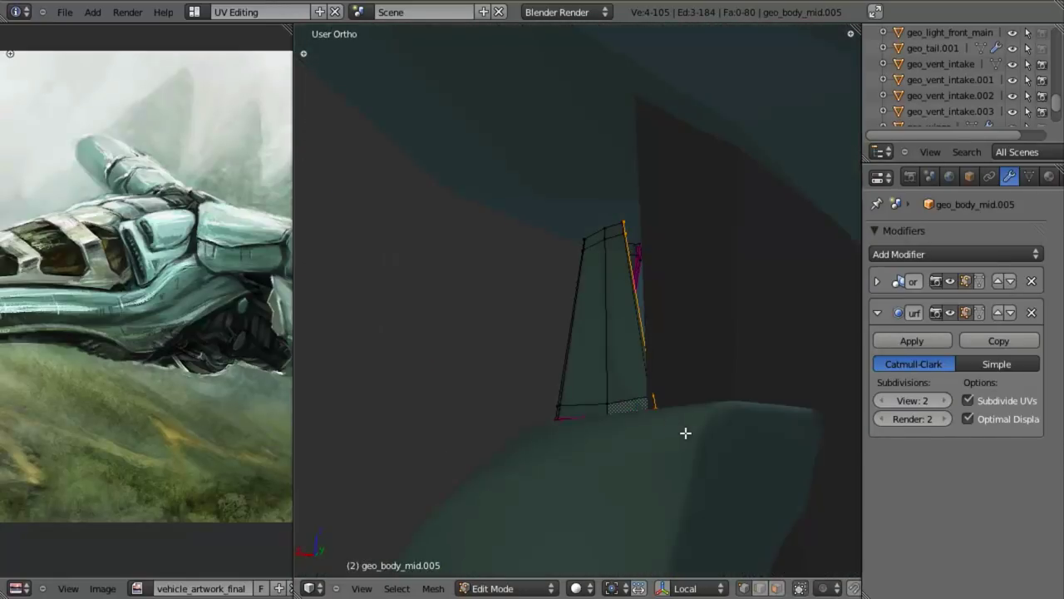
key(e)
right_click(687, 428)
key(x)
key(g)
key(x)
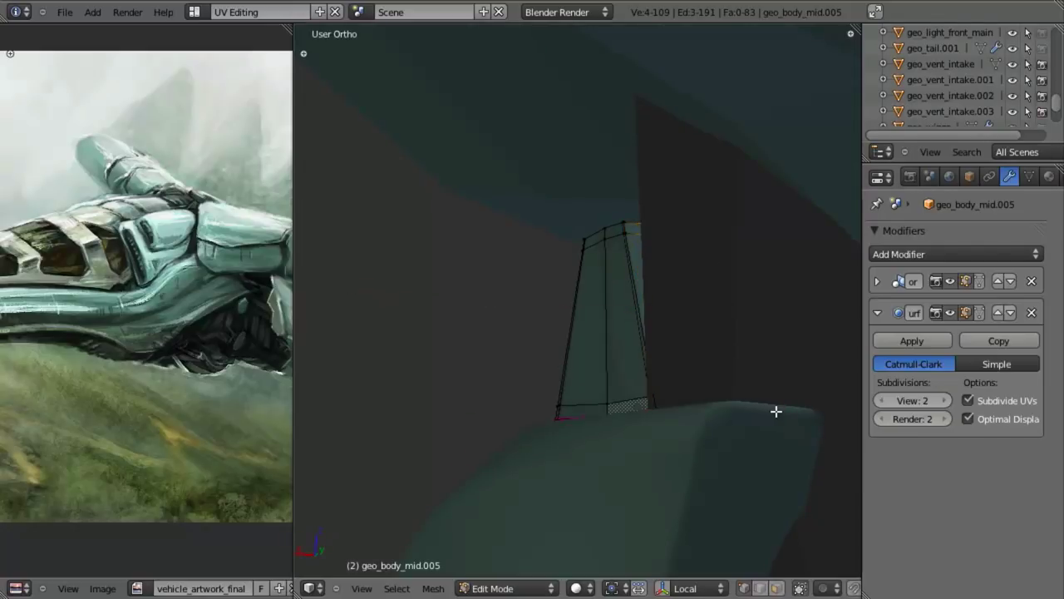
click(775, 411)
Reposition the lower vertices of the extruded rear strip to fit the corner of the panel's lower rim
key(z)
key(b)
middle_drag(560, 148, 712, 380)
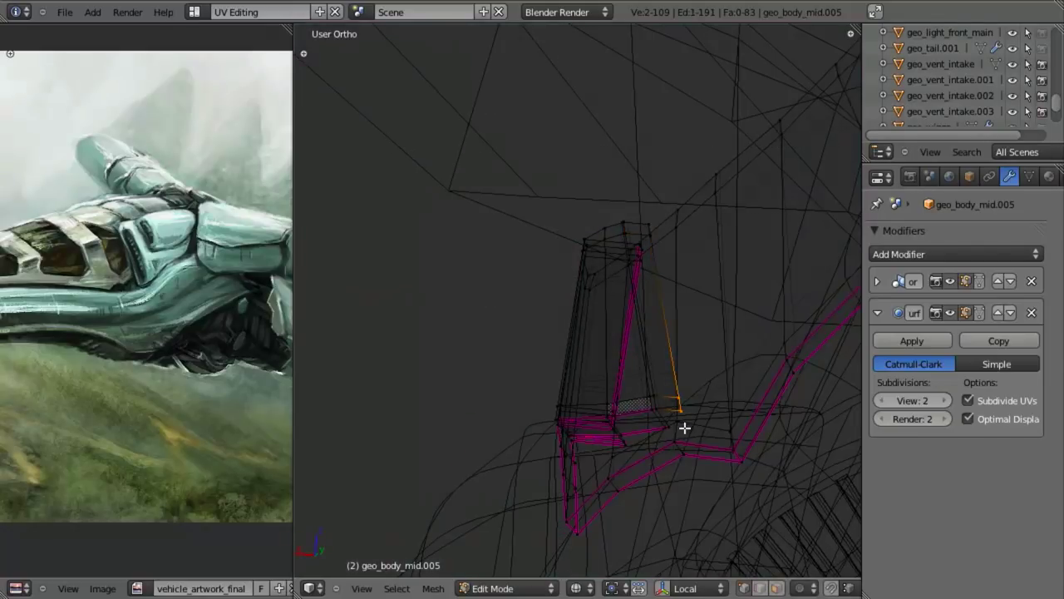
key(g)
click(669, 427)
scroll(659, 413, up, 8)
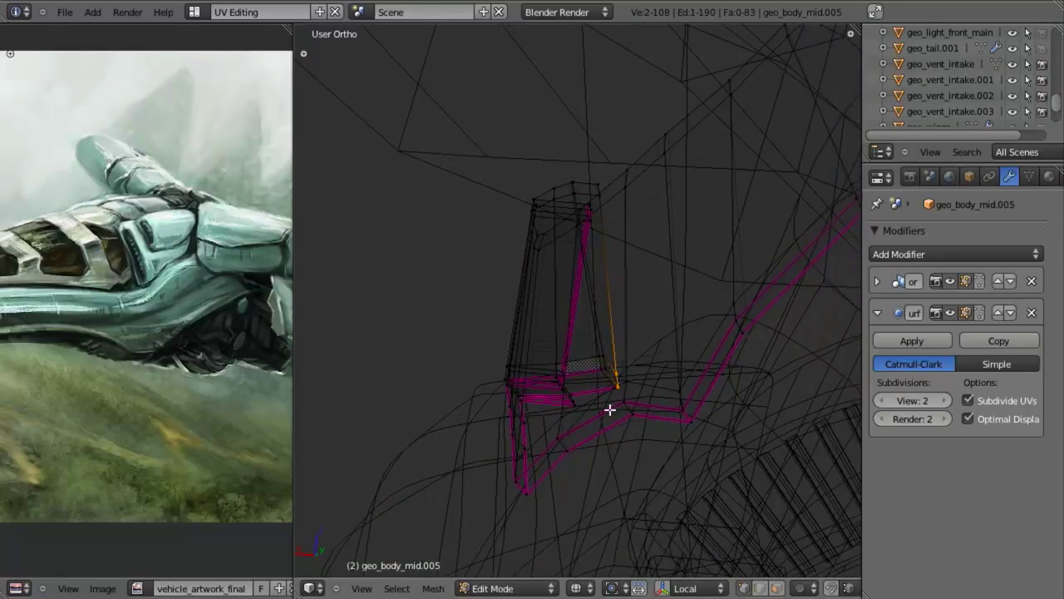
right_click(703, 546)
key(g)
click(702, 517)
key(z)
Return to the whole vehicle in Object Mode and save the file over the existing version
scroll(701, 515, down, 7)
middle_drag(701, 498, 523, 337)
key(Tab)
scroll(532, 304, down, 4)
scroll(618, 298, down, 4)
scroll(532, 287, down, 4)
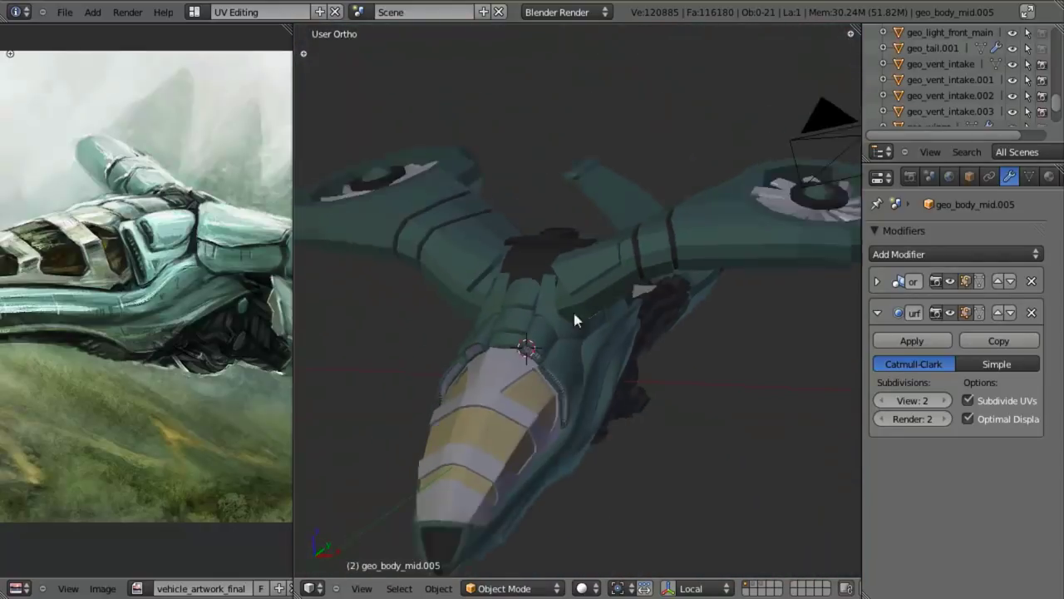
key(ctrl+s)
click(583, 319)
Examine the mid-body and the stepped panels behind the cockpit from the side and at an angle
key(KP_3)
scroll(411, 319, up, 3)
shift+middle_drag(414, 322, 632, 335)
scroll(542, 266, down, 3)
middle_drag(543, 265, 640, 303)
scroll(578, 232, up, 3)
middle_drag(581, 230, 681, 339)
key(z)
key(z)
scroll(602, 320, up, 2)
In geo_body_front_panel, move the lower vertices of the front raised step forward and down by about 0.045
key(KP_3)
key(z)
shift+middle_drag(580, 260, 693, 384)
shift+middle_drag(412, 95, 564, 274)
scroll(545, 270, up, 3)
key(Tab)
scroll(532, 268, up, 2)
key(Tab)
right_click(431, 180)
key(Tab)
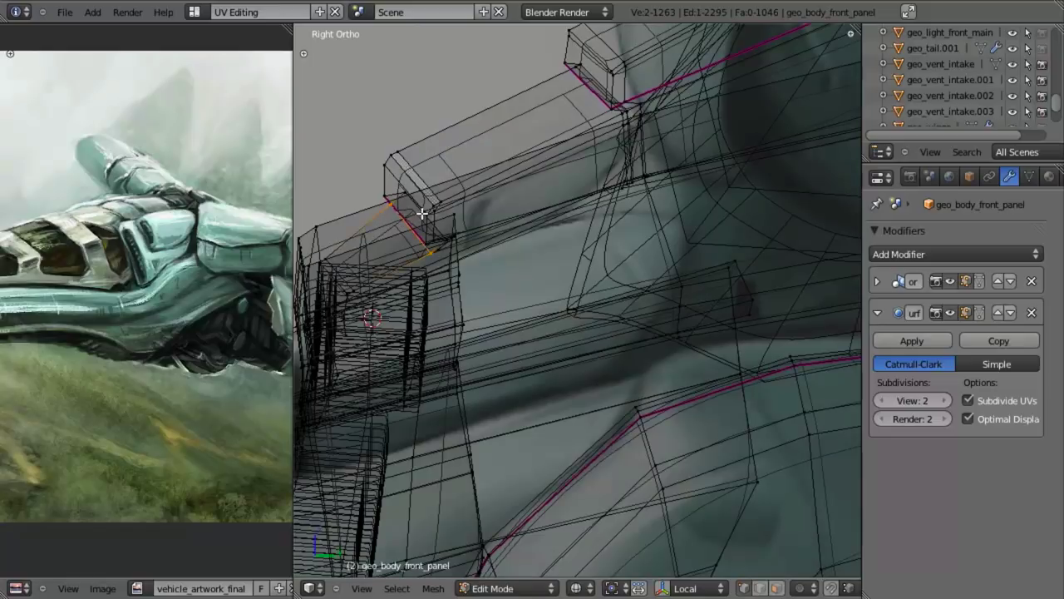
key(g)
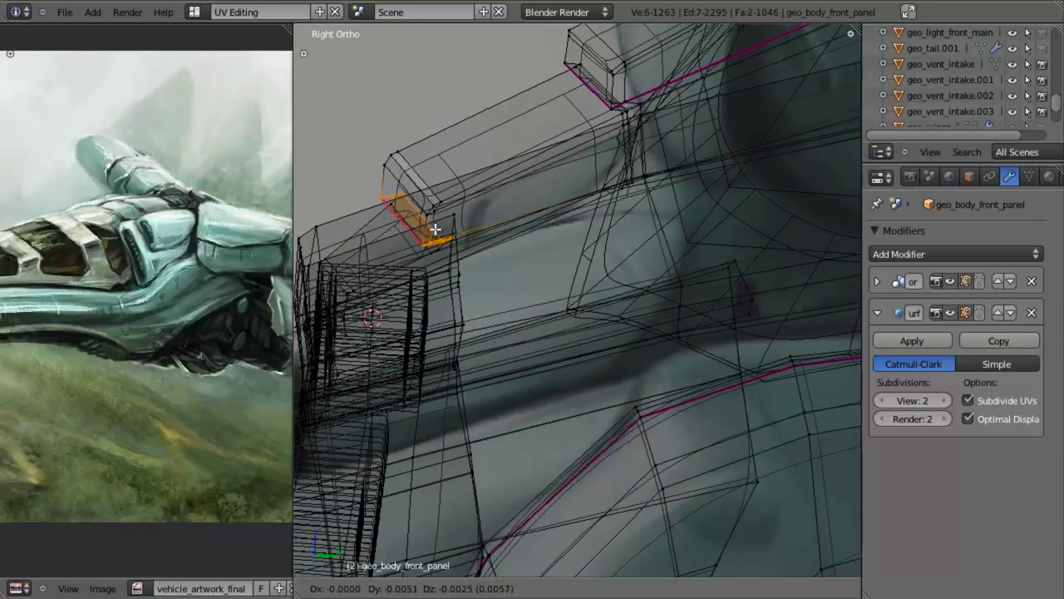
right_click(405, 235)
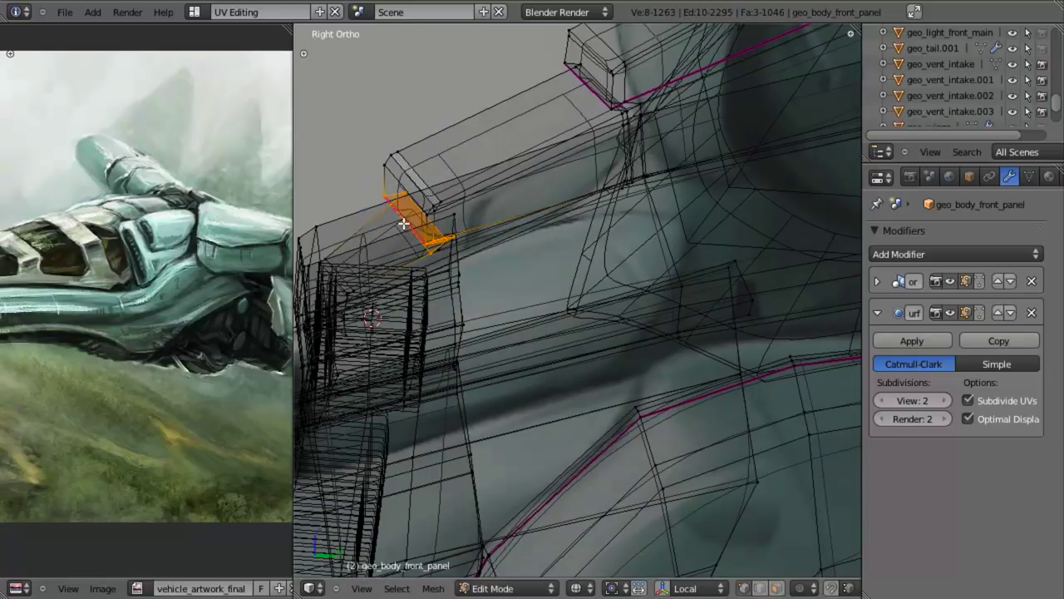
key(g)
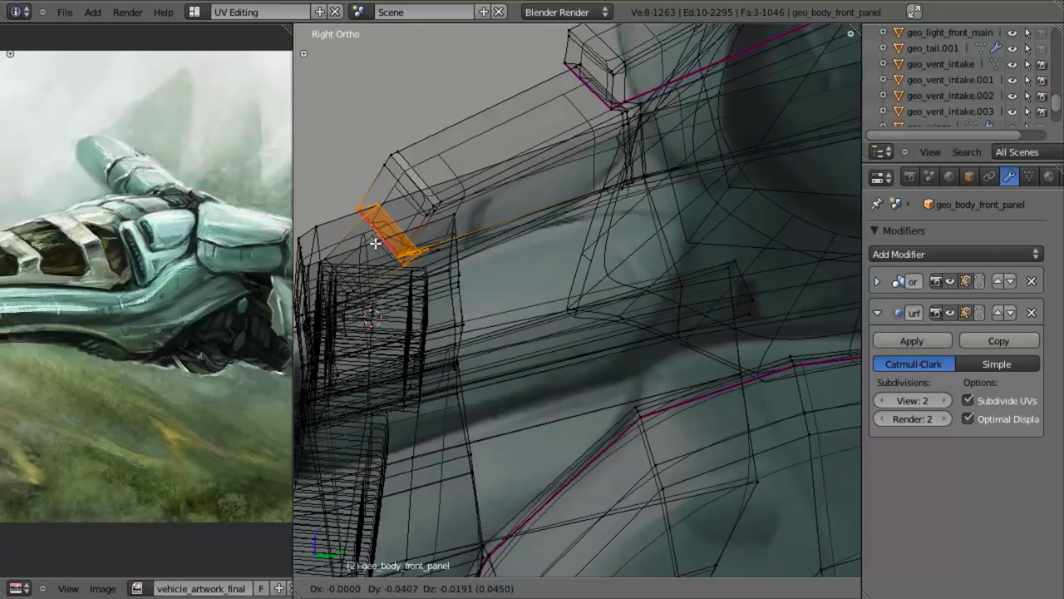
click(377, 242)
Move the lower vertices of the rear raised step, together with the adjoining vertical side edges, forward and slightly down
key(z)
key(z)
key(a)
alt+shift+right_click(637, 138)
shift+middle_drag(643, 156, 434, 268)
key(ctrl+z)
alt+shift+right_click(592, 160)
key(b)
middle_drag(637, 78, 861, 284)
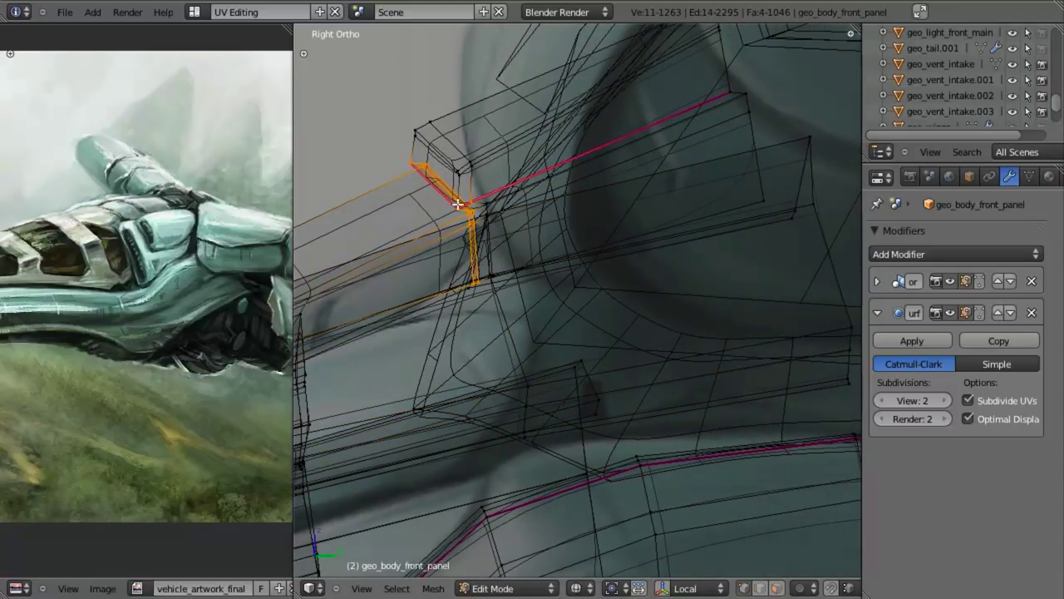
key(z)
key(z)
shift+right_click(491, 205)
middle_drag(490, 205, 521, 297)
alt+shift+right_click(502, 244)
key(KP_3)
shift+middle_drag(449, 161, 573, 418)
shift+middle_drag(486, 213, 528, 285)
key(b)
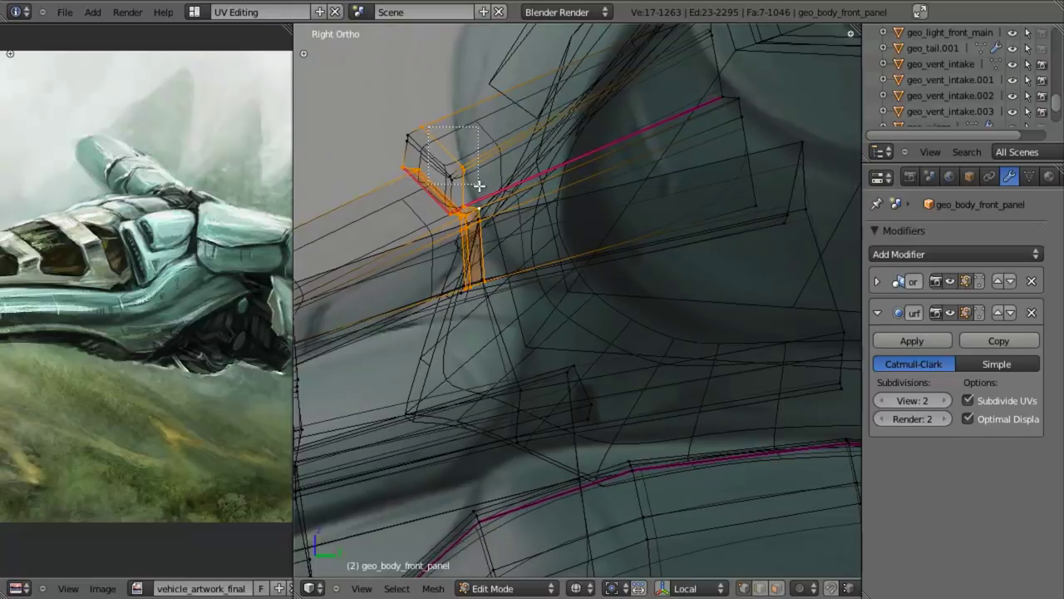
key(g)
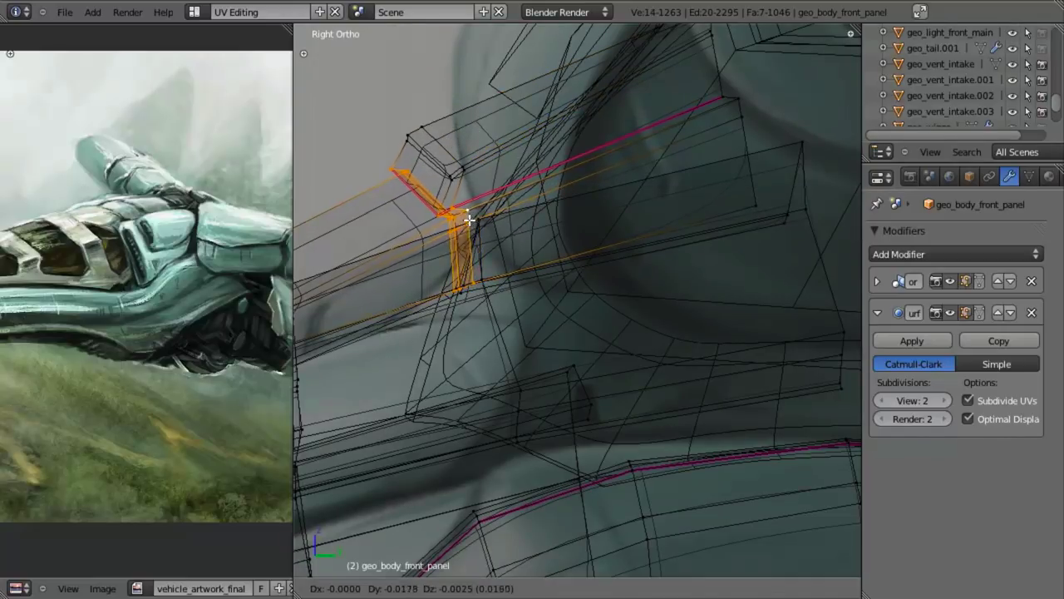
click(462, 224)
key(z)
Move the rear raised step's upper front edge back about 0.0065 and nudge the matching edge of the front step
right_click(442, 166)
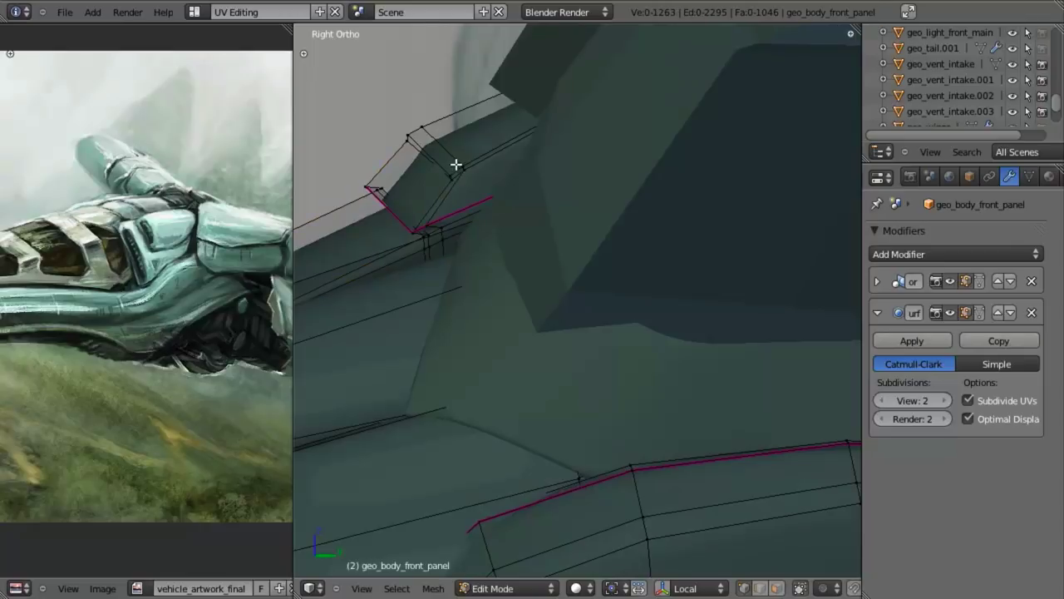
key(g)
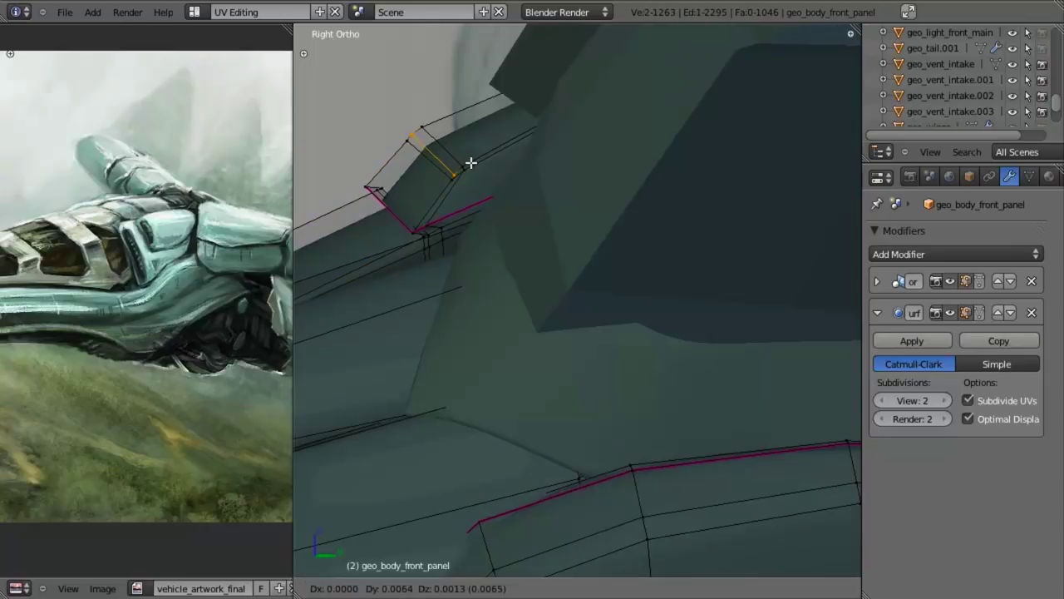
click(471, 161)
key(Tab)
scroll(458, 243, down, 2)
shift+middle_drag(464, 262, 596, 258)
scroll(596, 259, up, 3)
key(Tab)
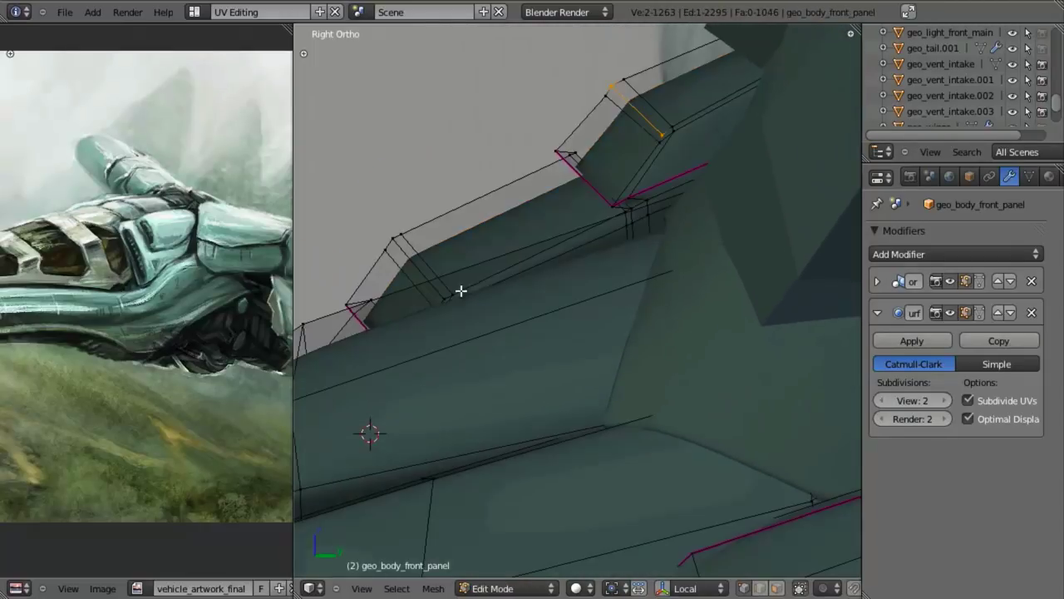
key(g)
click(434, 280)
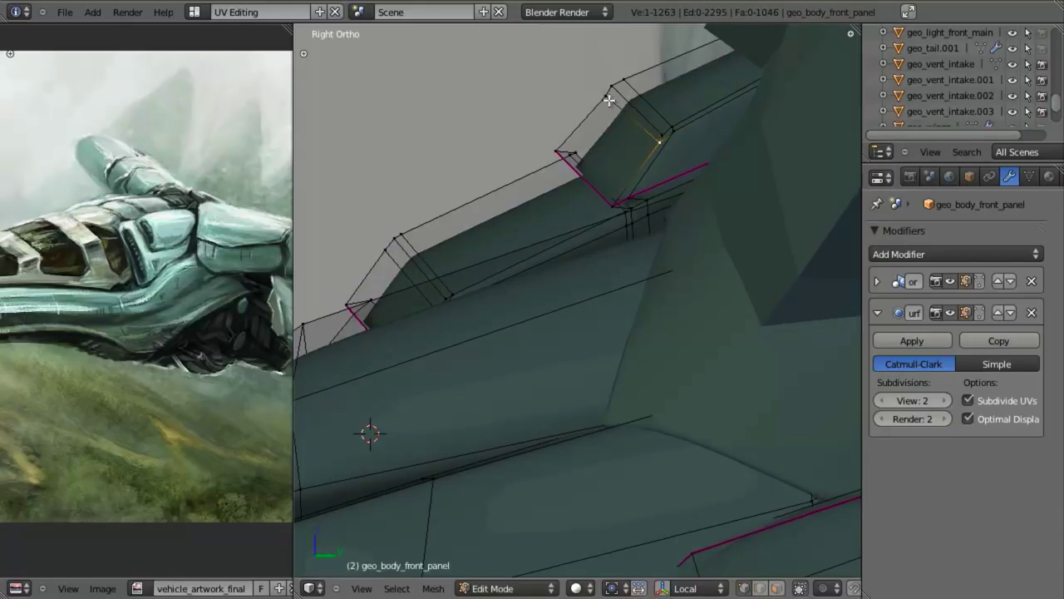
Edge-slide the upper front edge of the rear raised step by about -0.6
key(ctrl+e)
click(652, 132)
key(ctrl+e)
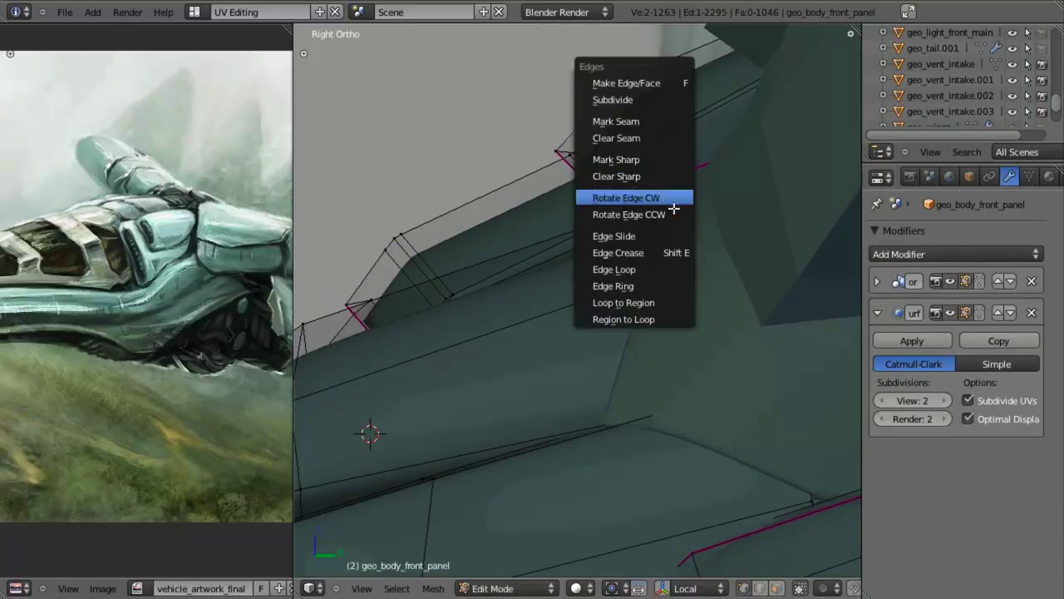
click(676, 240)
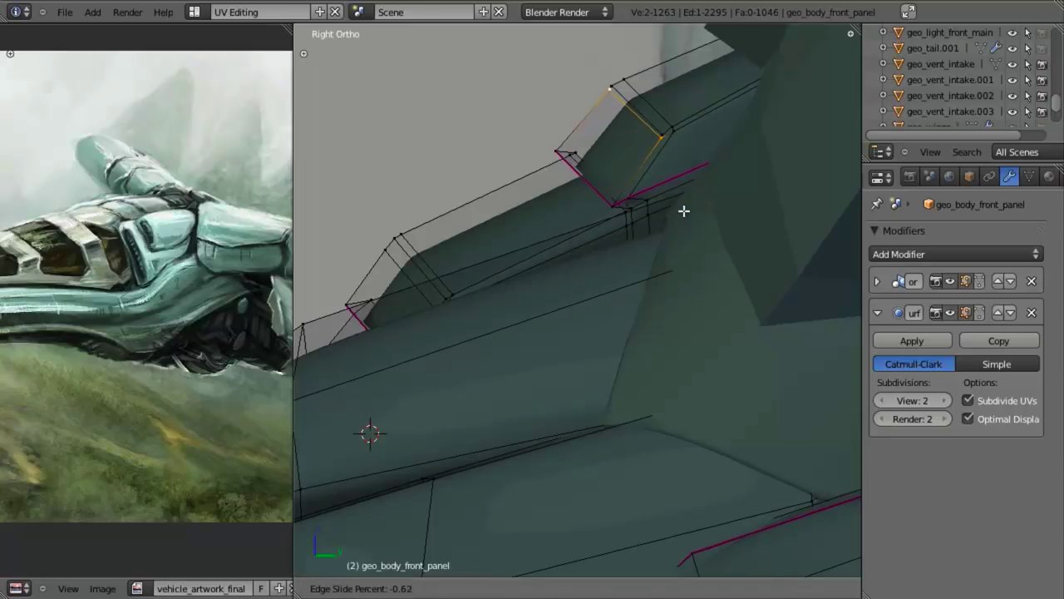
click(683, 214)
Edge-slide the support edge just behind the rear raised step's upper front edge by about -0.6 and nudge it by about 0.0015
key(a)
right_click(654, 118)
key(ctrl+e)
click(654, 118)
key(ctrl+e)
click(657, 99)
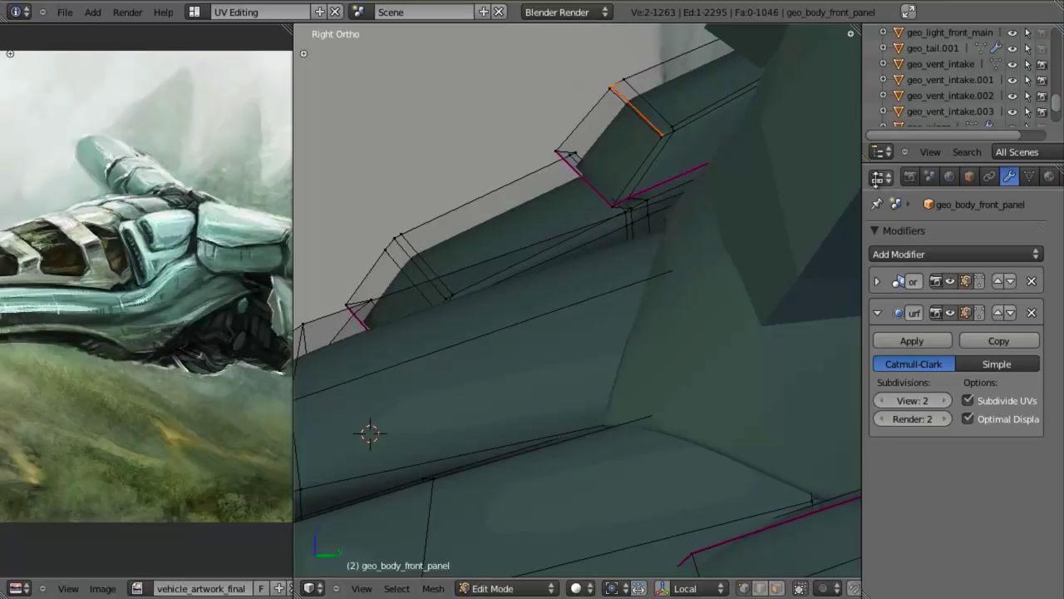
key(ctrl+e)
click(690, 185)
key(ctrl+e)
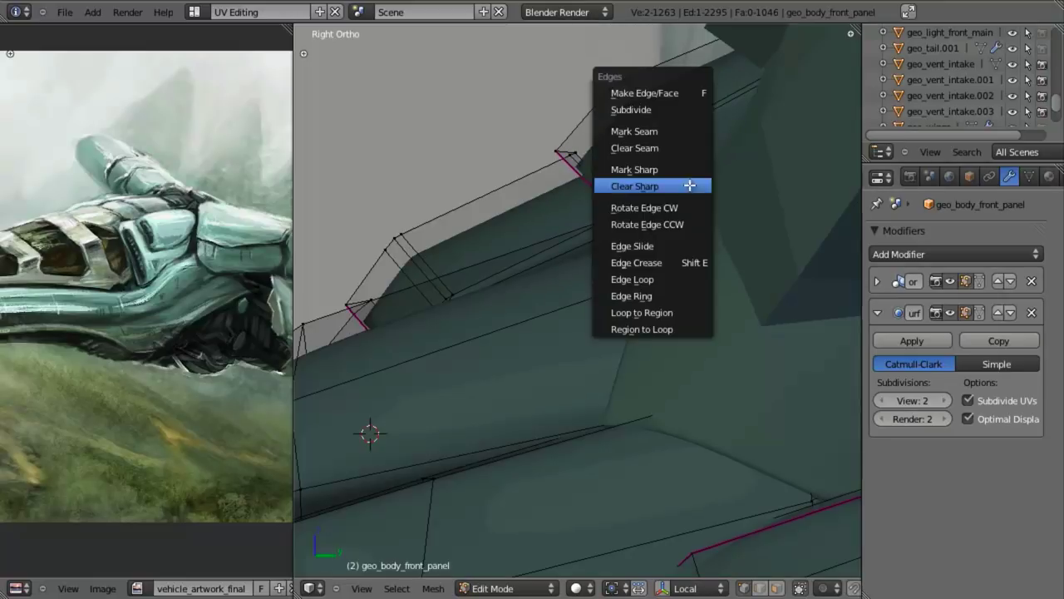
click(678, 242)
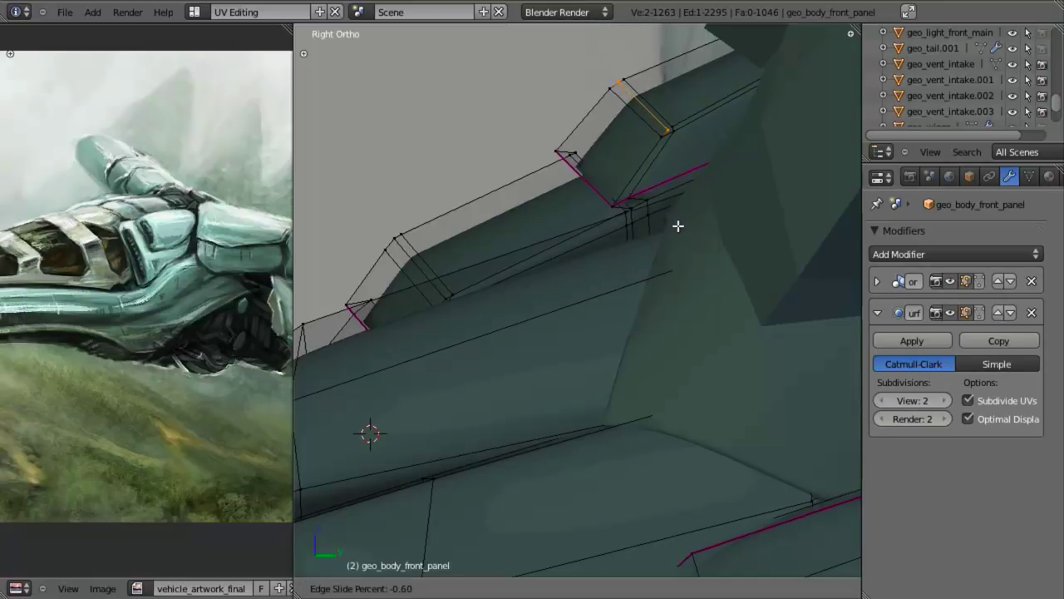
click(677, 219)
key(g)
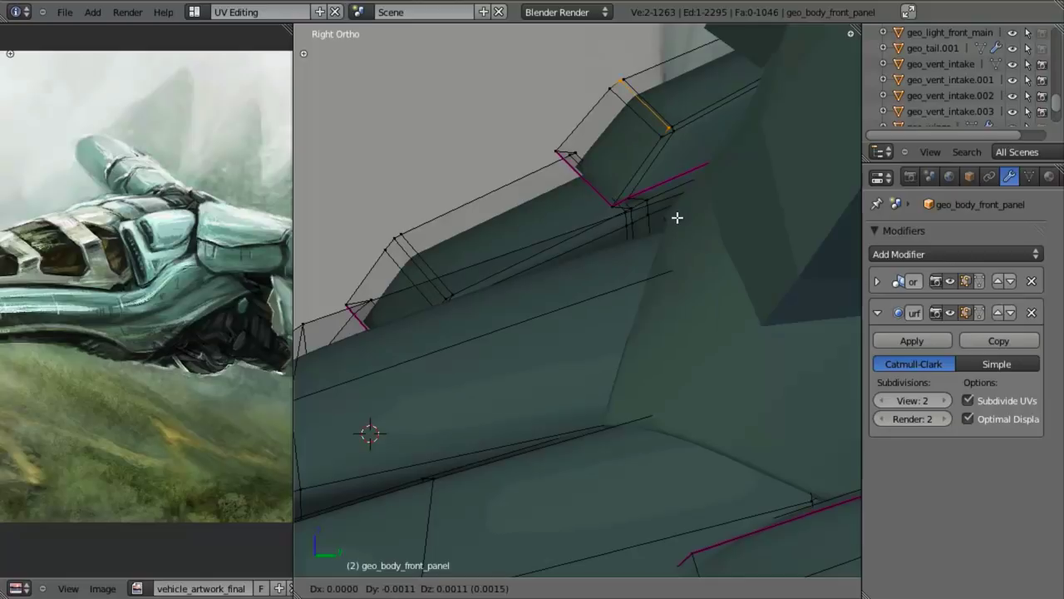
click(677, 219)
Add an edge loop around the base of the rear raised step, slid about -0.7 close to the sharp edge
key(Tab)
scroll(635, 251, down, 3)
middle_drag(591, 251, 563, 306)
key(Tab)
key(Tab)
scroll(563, 306, up, 5)
key(ctrl+r)
click(539, 173)
right_click(518, 219)
key(ctrl+r)
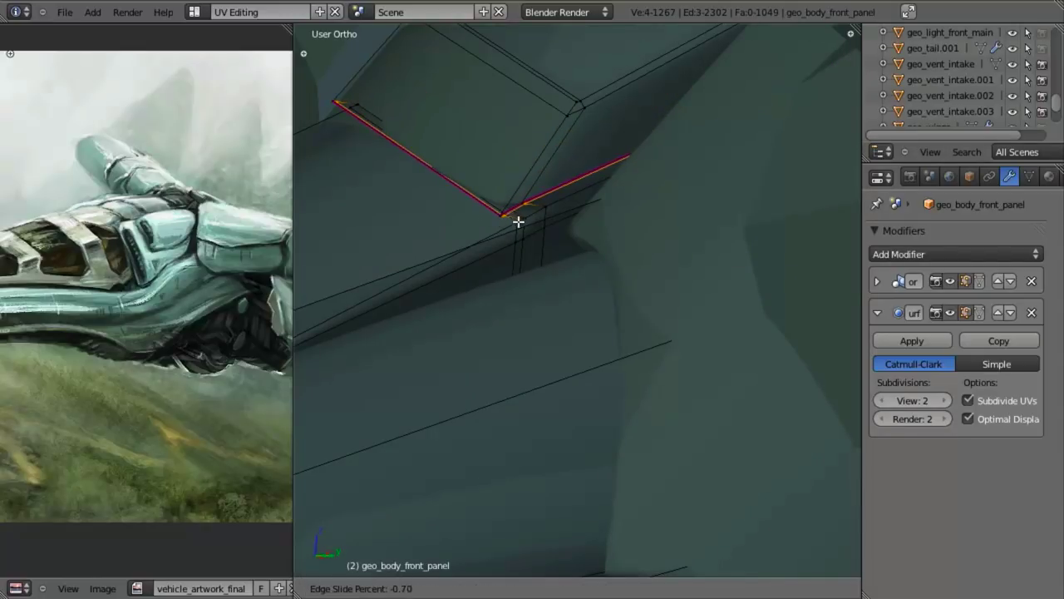
click(521, 222)
Lower the new edge loop at the rear step's base by about 0.007 along global Z
key(g)
key(z)
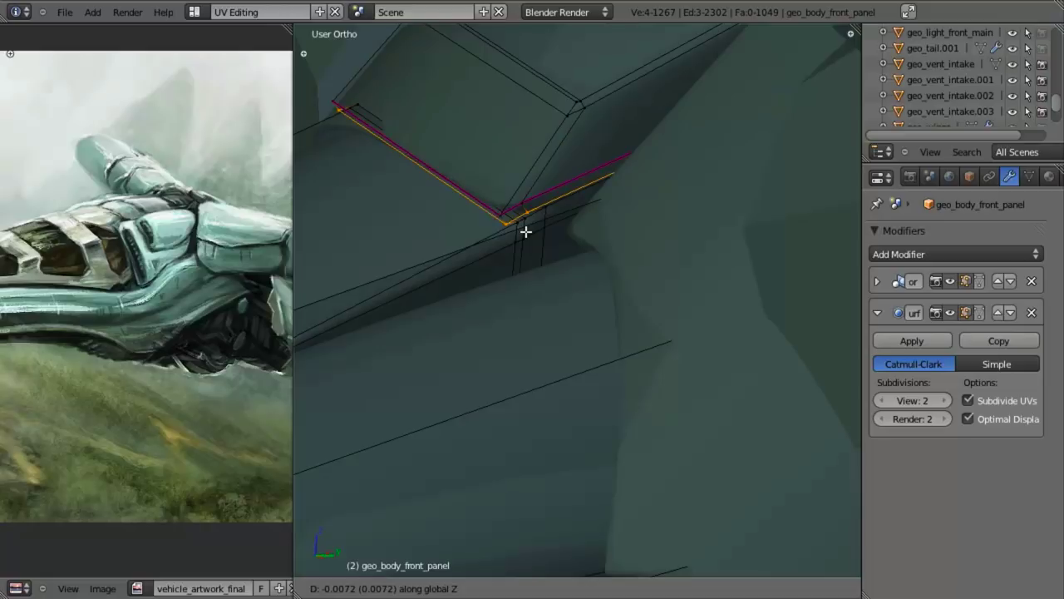
click(526, 232)
middle_drag(584, 238, 553, 242)
key(Tab)
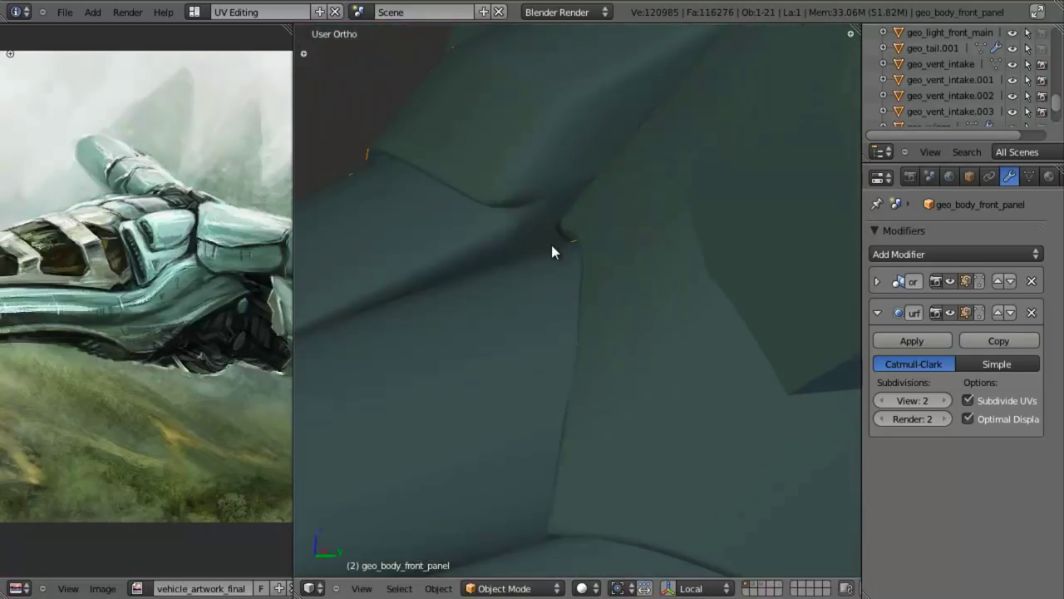
Select the edges and short side faces below the rear step's sharp base edge and lower them by about 0.018 along Z
key(KP_3)
scroll(546, 262, down, 6)
shift+middle_drag(537, 278, 641, 336)
scroll(641, 336, up, 4)
key(Tab)
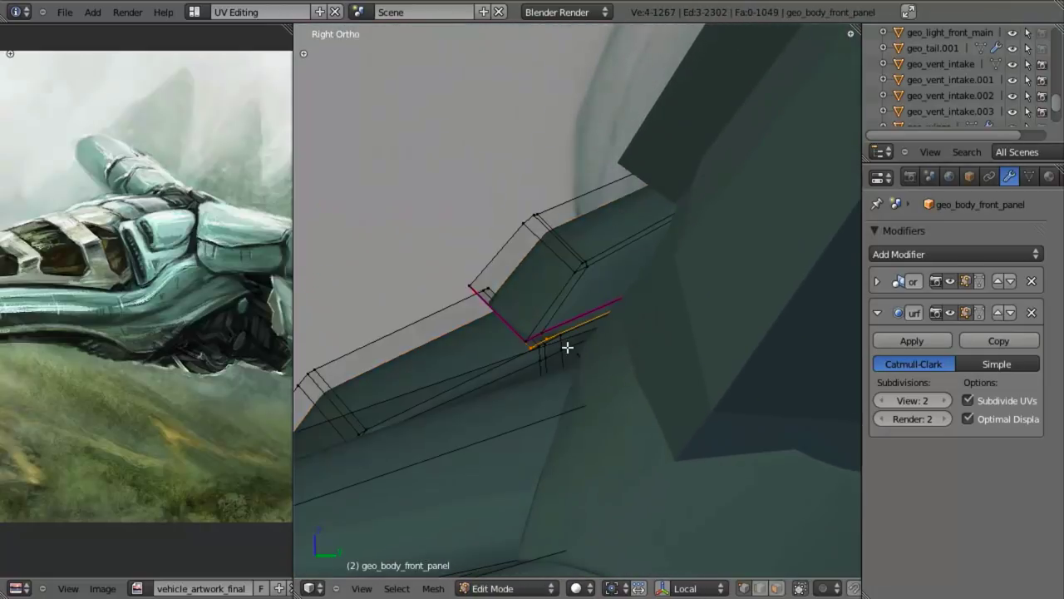
scroll(567, 348, up, 2)
key(z)
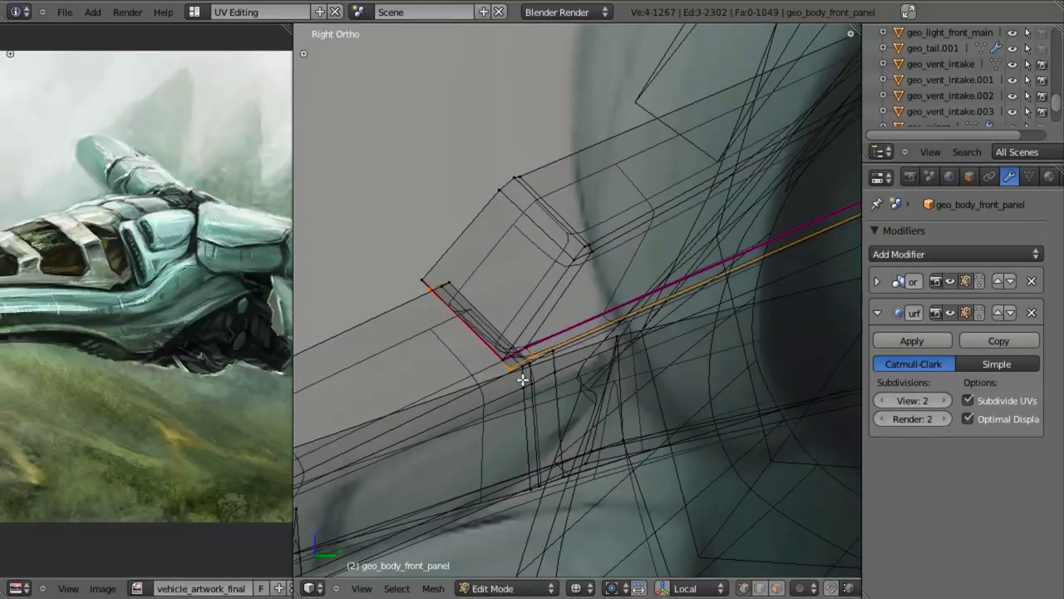
alt+shift+right_click(528, 371)
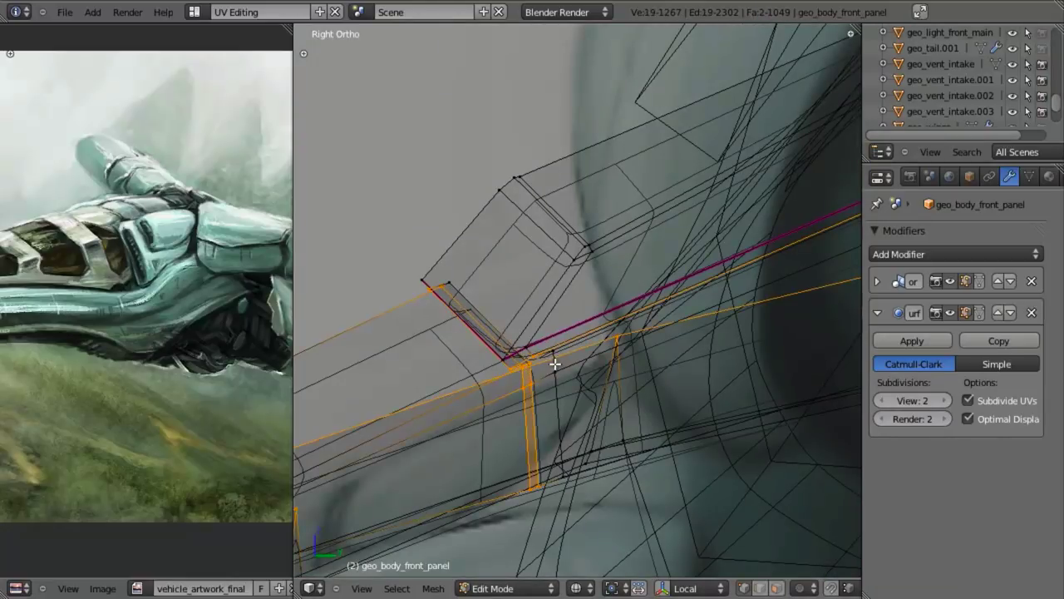
right_click(486, 310)
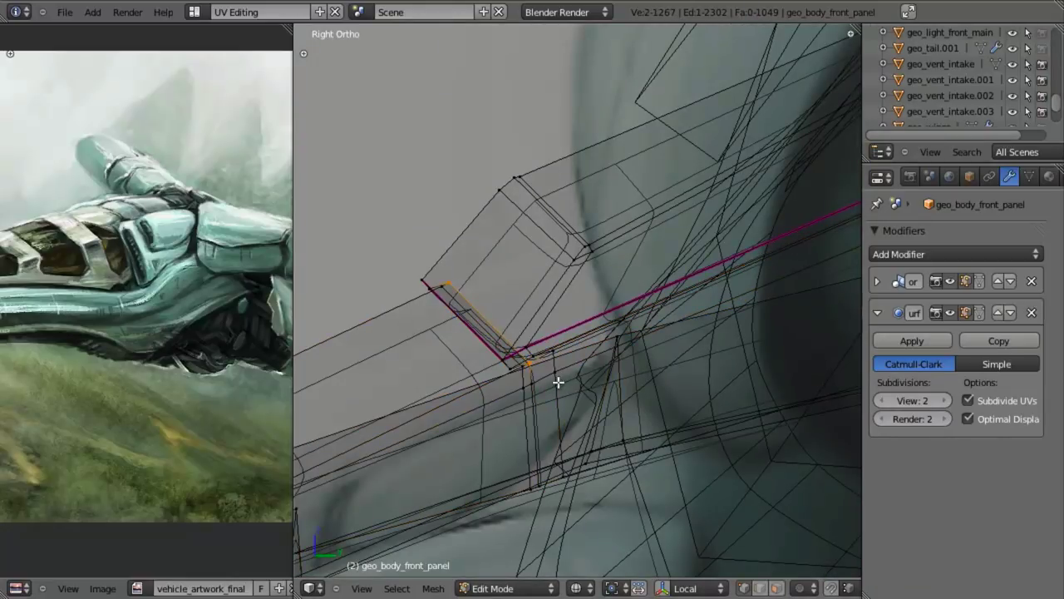
key(ctrl+z)
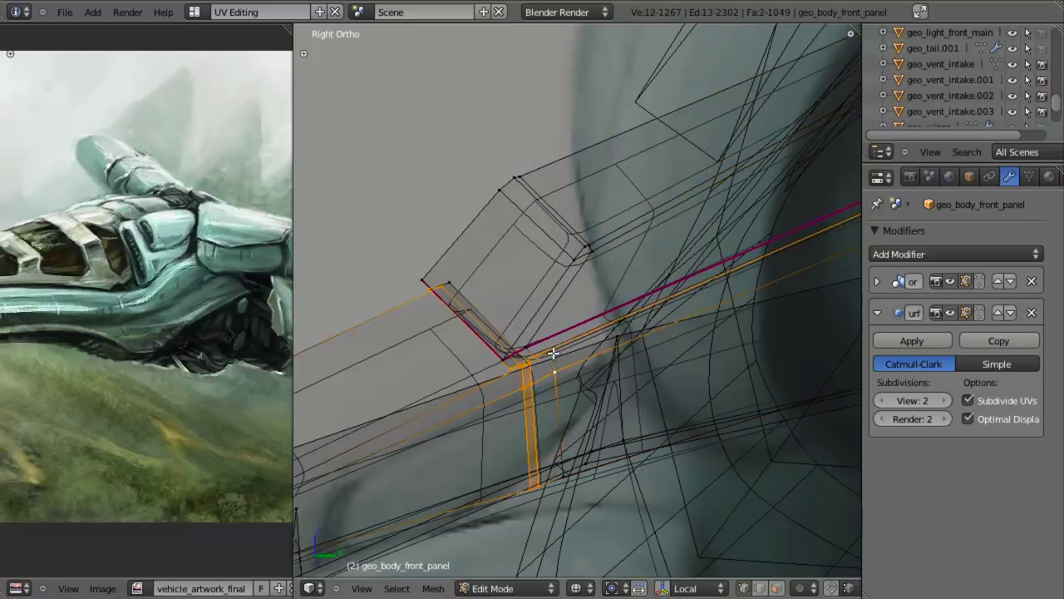
shift+right_click(568, 478)
key(z)
key(g)
key(z)
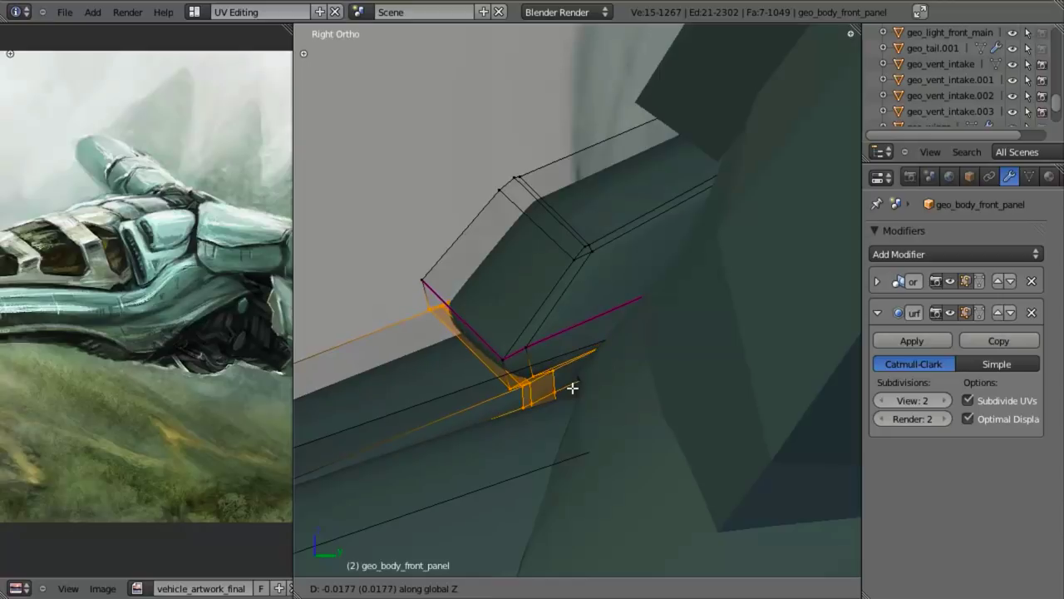
click(566, 386)
Examine the lowered base of the rear raised step and the edges meeting at its outer corner
key(Tab)
scroll(539, 376, down, 5)
mouse_move(536, 370)
middle_down()
mouse_move(607, 320)
mouse_move(666, 314)
mouse_move(519, 300)
middle_up()
scroll(519, 299, up, 4)
key(Tab)
scroll(500, 353, up, 3)
mouse_move(499, 354)
shift+middle_down()
mouse_move(663, 342)
mouse_move(596, 330)
mouse_move(716, 323)
shift+middle_up()
scroll(663, 342, up, 4)
key(a)
key(z)
key(z)
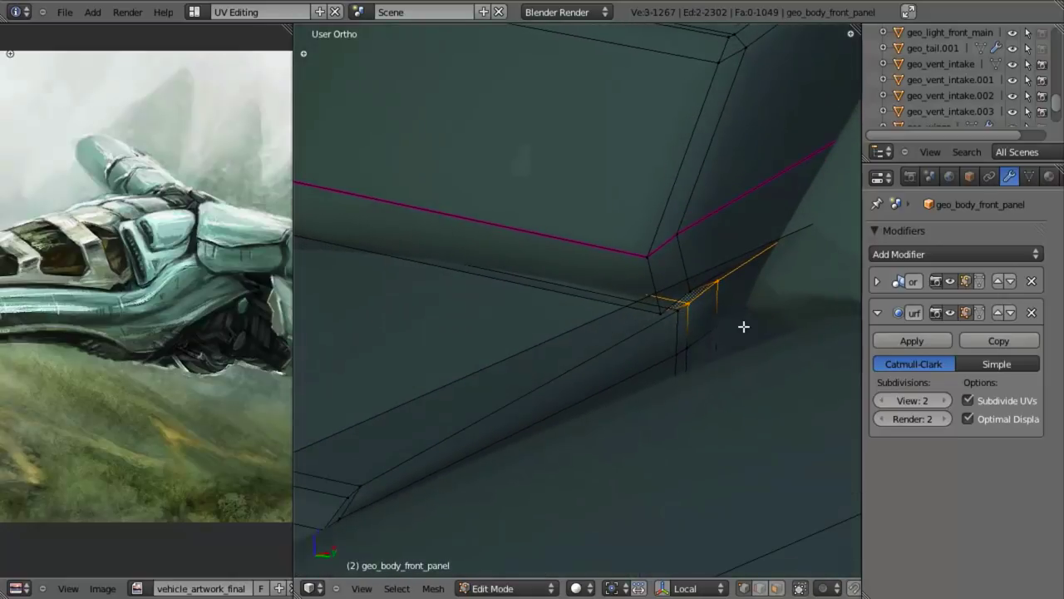
key(a)
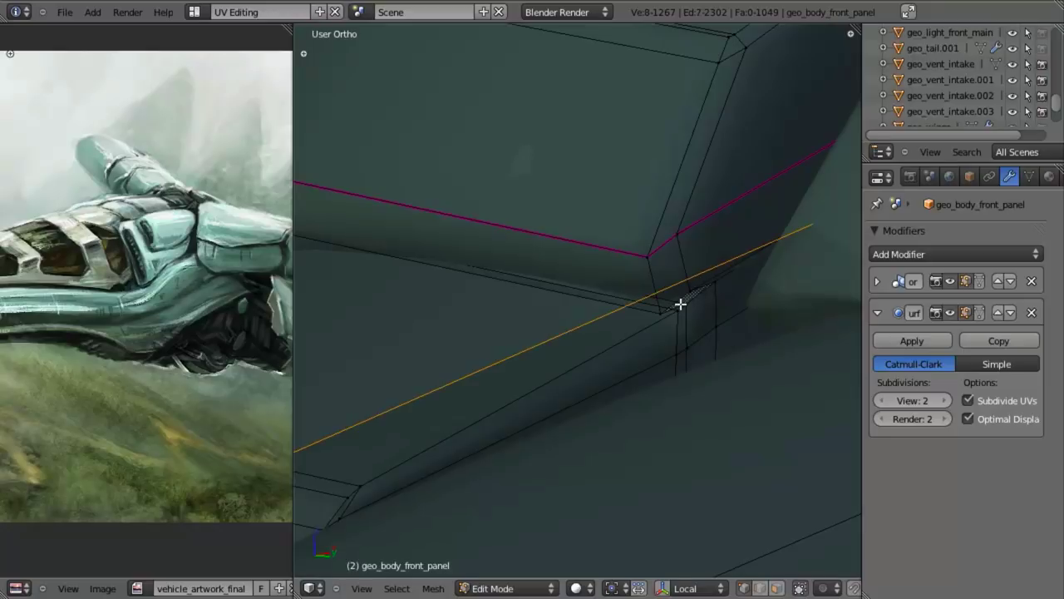
key(z)
alt+right_click(680, 299)
key(z)
scroll(720, 306, down, 5)
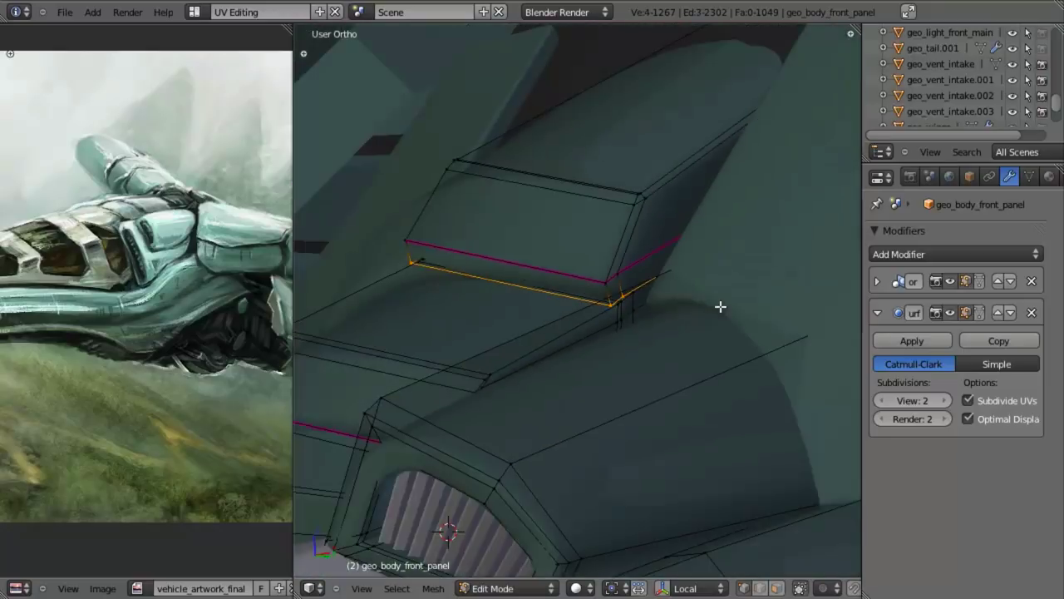
Move the rear raised step's lower outer corner vertices sideways along X
key(z)
key(z)
key(Tab)
key(Tab)
key(z)
key(b)
middle_drag(501, 214, 295, 335)
key(z)
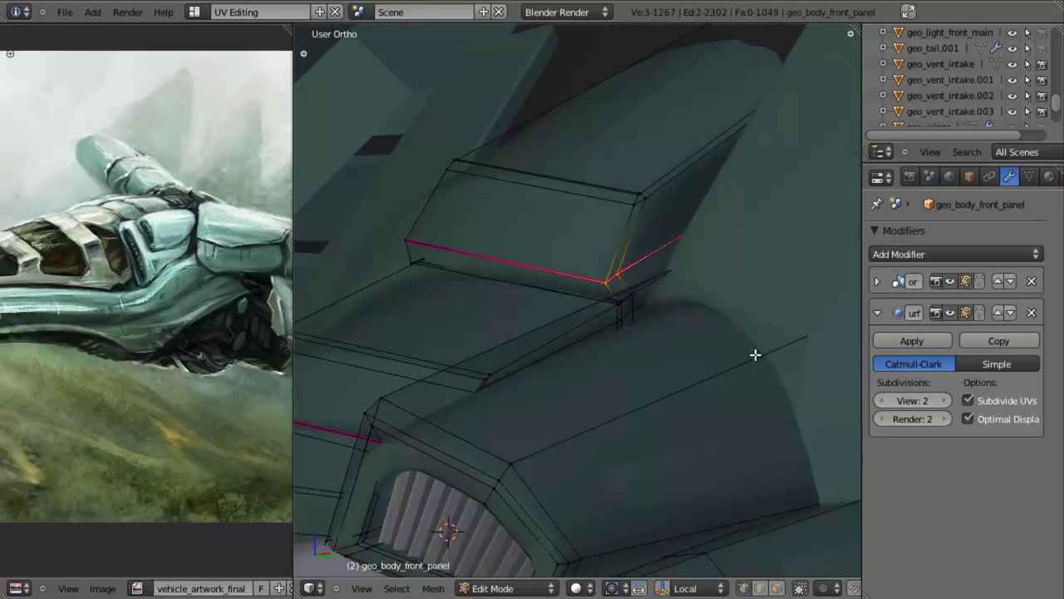
scroll(766, 353, up, 2)
key(g)
key(x)
click(778, 354)
key(Tab)
Inspect the reshaped raised steps from several angles and from the right side
scroll(707, 344, down, 3)
middle_drag(618, 334, 466, 295)
key(a)
scroll(507, 274, down, 5)
middle_drag(543, 300, 351, 445)
scroll(649, 363, down, 3)
key(KP_3)
mouse_move(390, 263)
shift+middle_down()
mouse_move(510, 311)
mouse_move(451, 288)
mouse_move(392, 307)
shift+middle_up()
Move the four vertices at the panel's lowest front end forward along Y, in front of the vent intake
key(Tab)
alt+right_click(448, 287)
key(z)
key(a)
key(z)
alt+right_click(386, 321)
key(z)
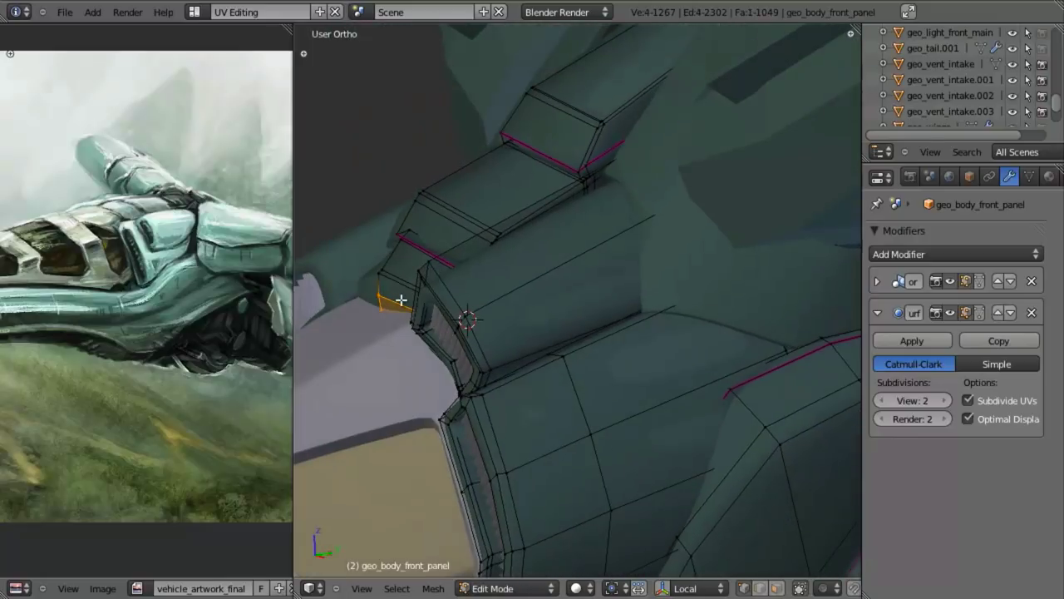
key(g)
key(y)
click(391, 312)
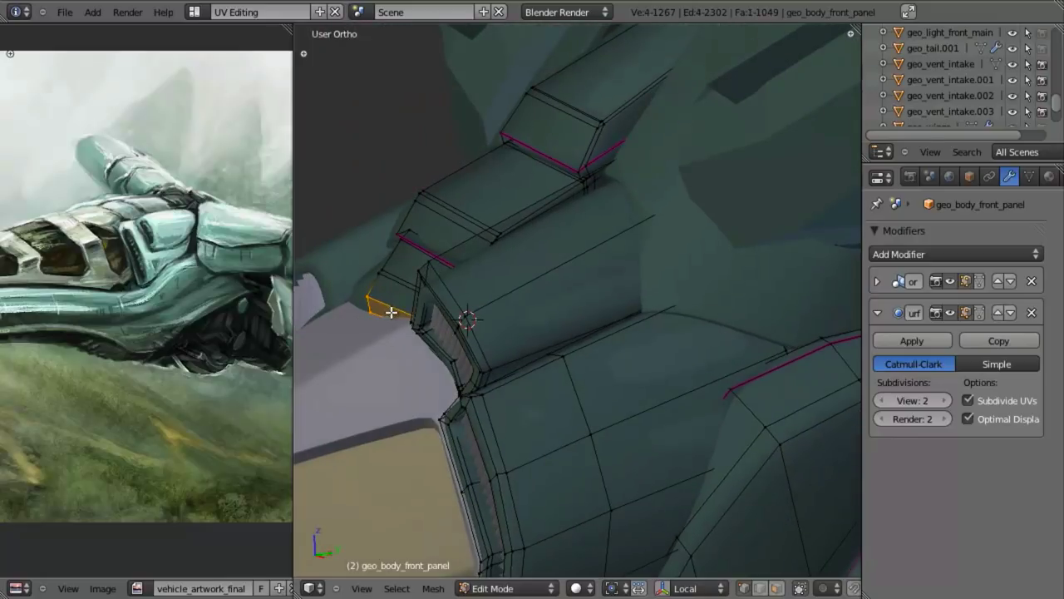
key(g)
key(y)
click(447, 317)
key(a)
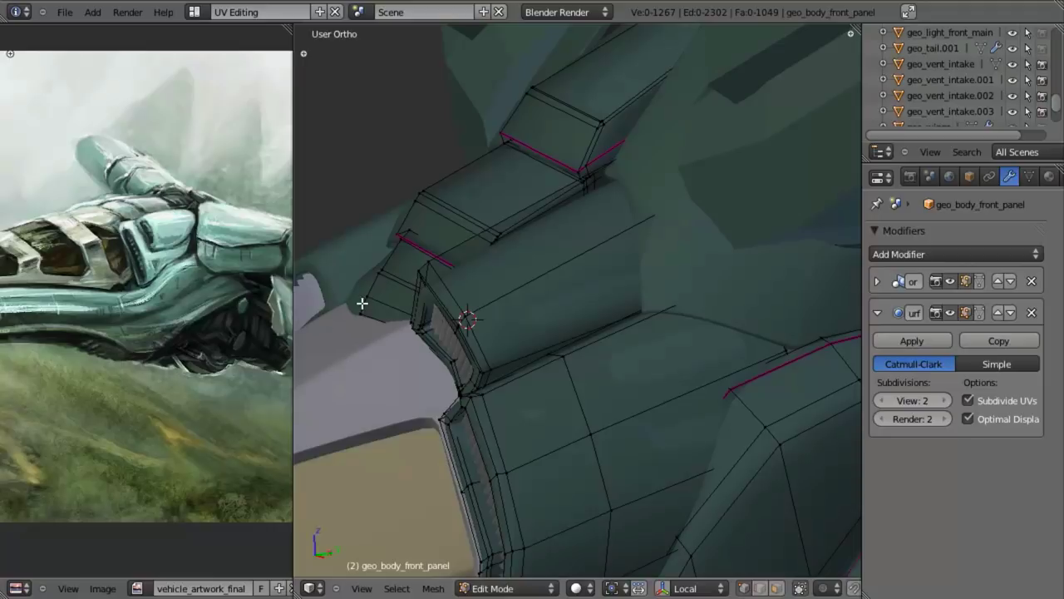
Edge-slide the upper edge of the panel's front end toward the tip and adjust the lowest edge along Z
key(ctrl+e)
click(388, 306)
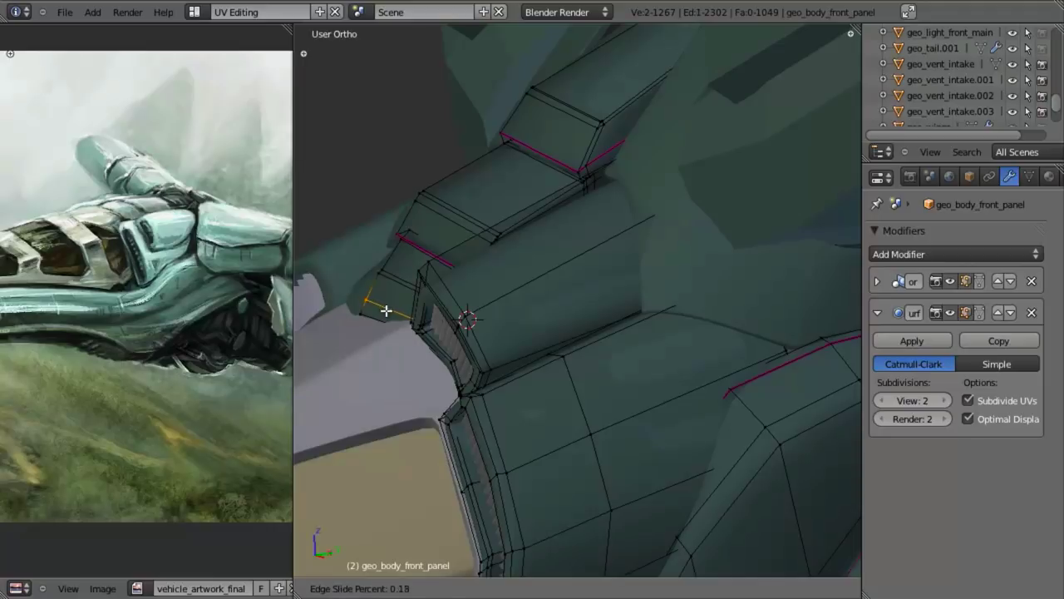
click(383, 318)
key(a)
key(g)
key(z)
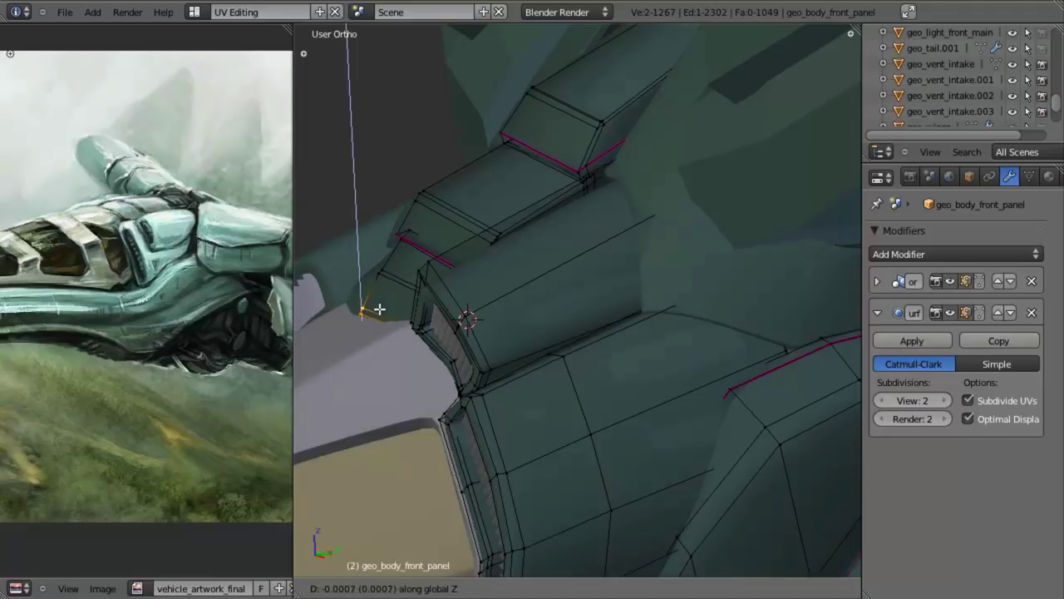
click(383, 359)
In front view, rotate and move the two lowest edges of the panel's front end to follow the nose surface
key(Tab)
middle_drag(418, 289, 614, 300)
scroll(526, 342, down, 4)
scroll(493, 303, up, 5)
scroll(614, 300, up, 3)
key(Tab)
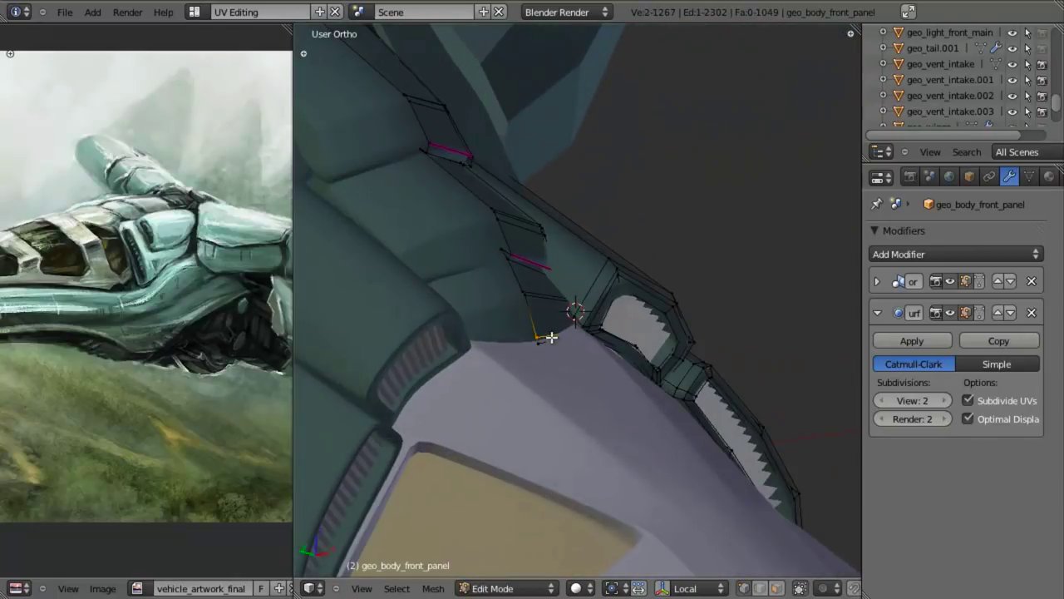
scroll(617, 345, up, 4)
key(z)
key(KP_1)
key(z)
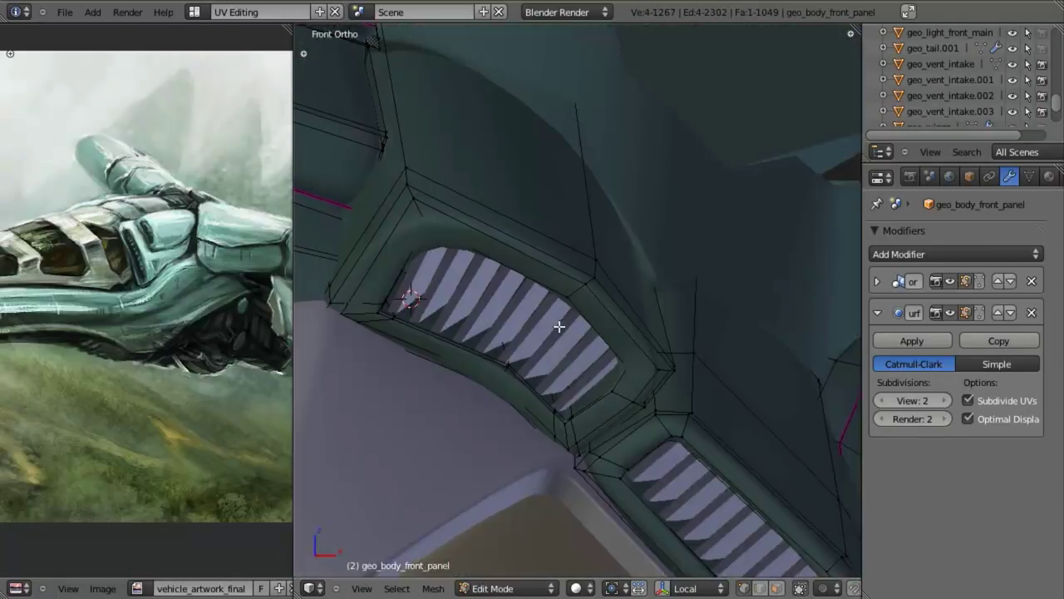
shift+middle_drag(525, 323, 738, 335)
shift+middle_drag(517, 341, 542, 348)
key(r)
click(644, 365)
key(z)
key(g)
click(645, 342)
key(z)
key(g)
click(643, 334)
Move the lowest face of the panel's front end down by about 0.006
alt+right_click(510, 320)
middle_drag(510, 319, 499, 301)
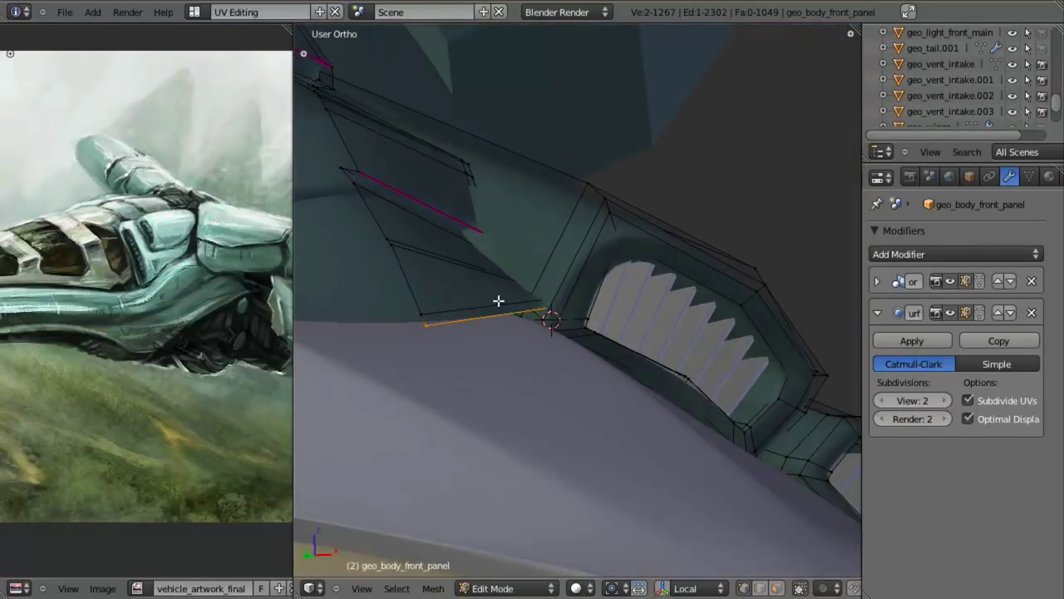
right_click(489, 308)
key(g)
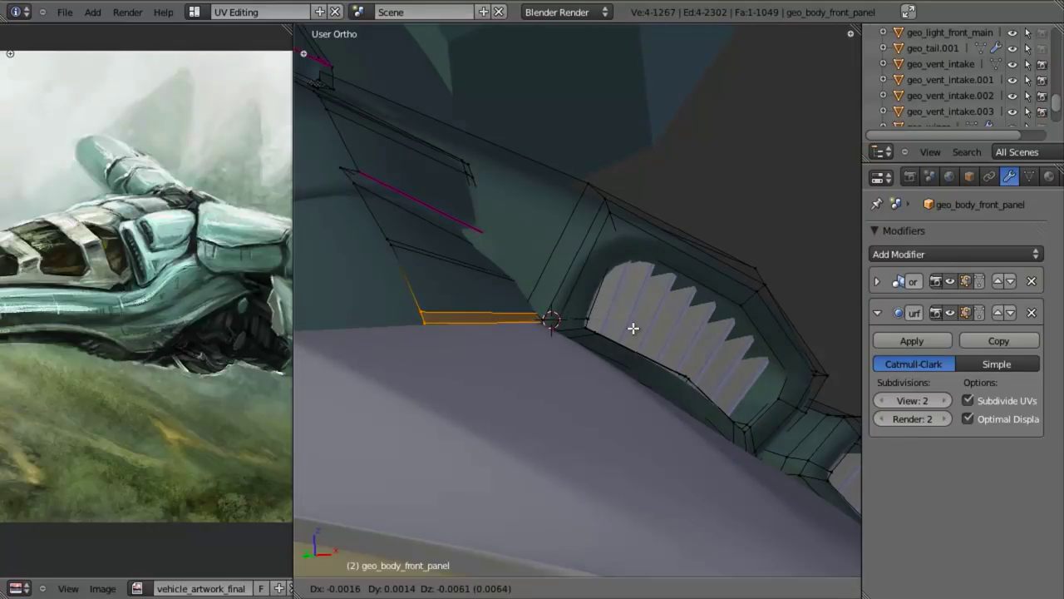
click(633, 325)
Extrude the front end's bottom edge down by about 0.005 and rotate it to match the nose surface
key(a)
key(e)
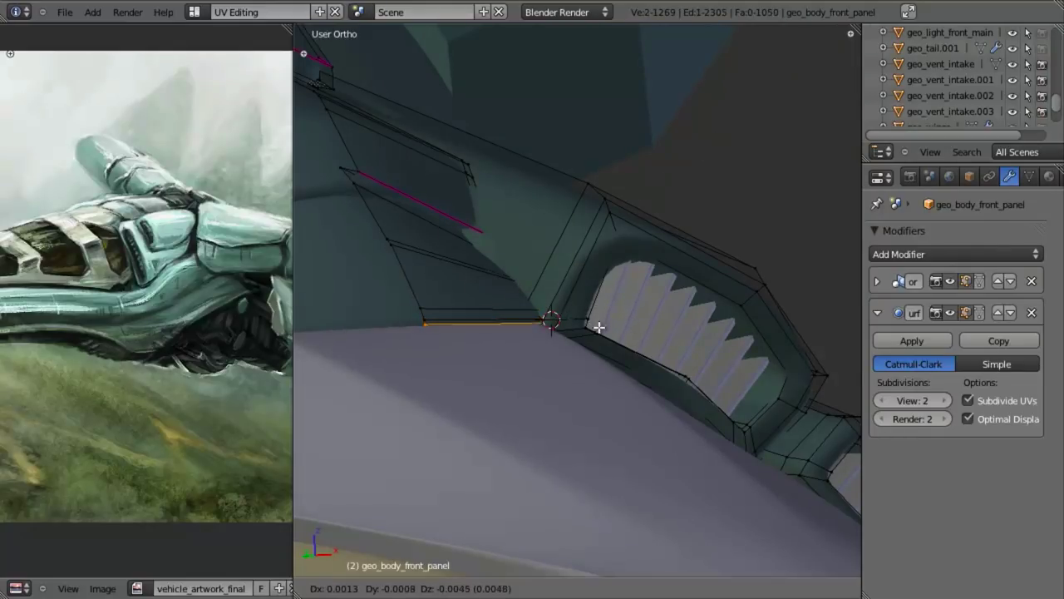
click(600, 330)
key(r)
click(600, 321)
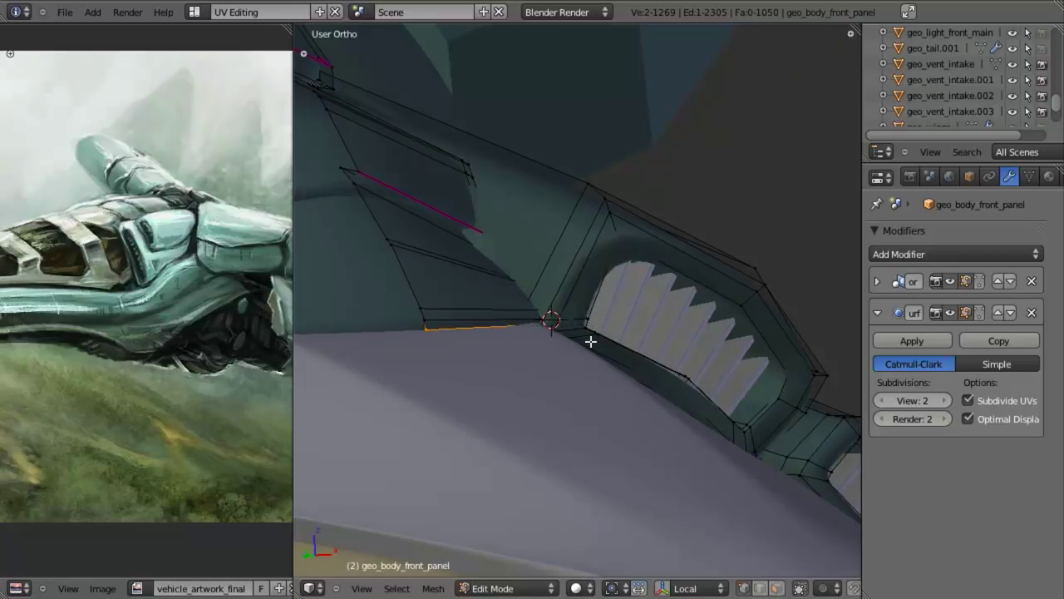
Extrude the bottom edge again by about 0.017 along global Y, tucking it under the panel
middle_drag(587, 339, 597, 353)
key(e)
key(y)
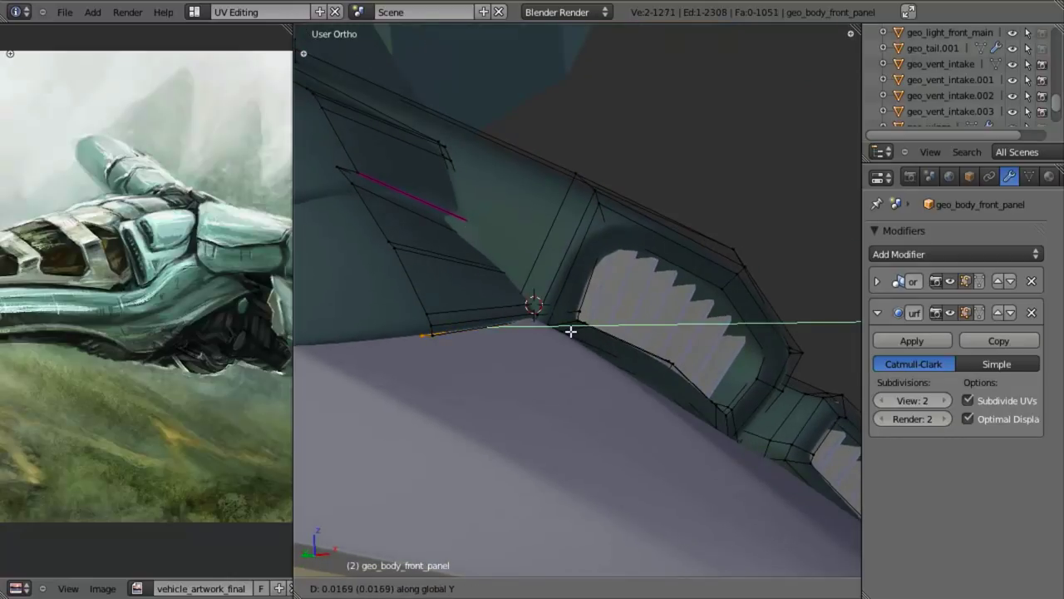
click(568, 330)
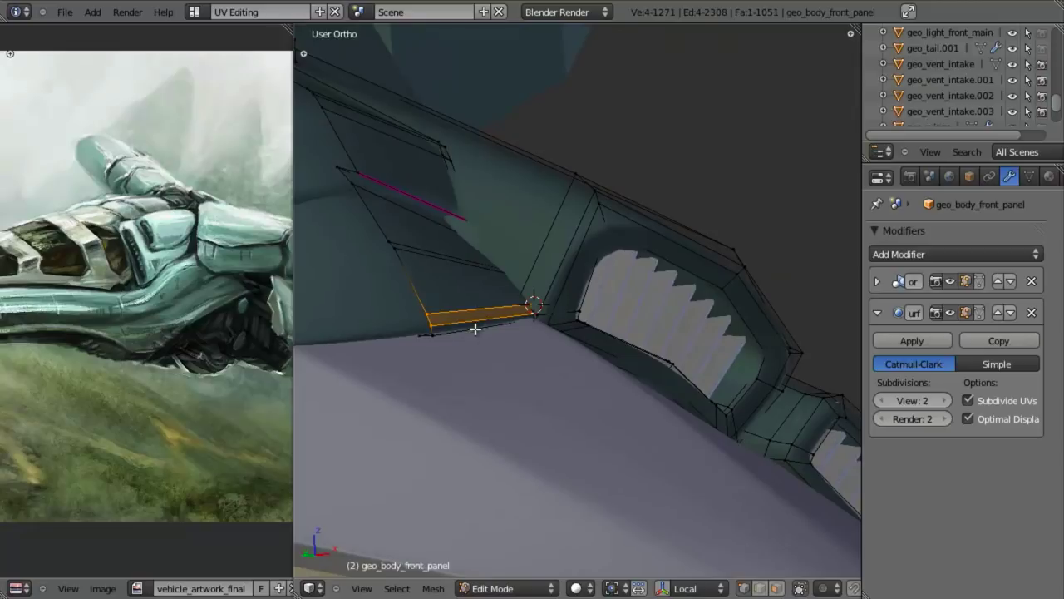
Select the three narrow faces at the panel's lower front end and rotate them by about -1.6 degrees
shift+right_click(475, 329)
key(z)
alt+shift+right_click(427, 332)
key(ctrl+z)
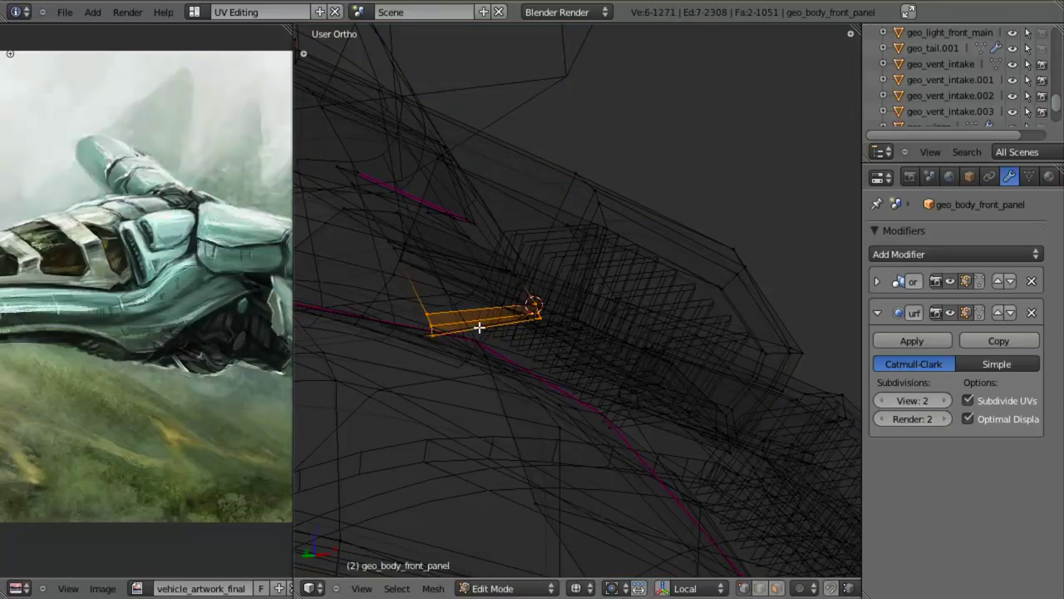
key(z)
key(r)
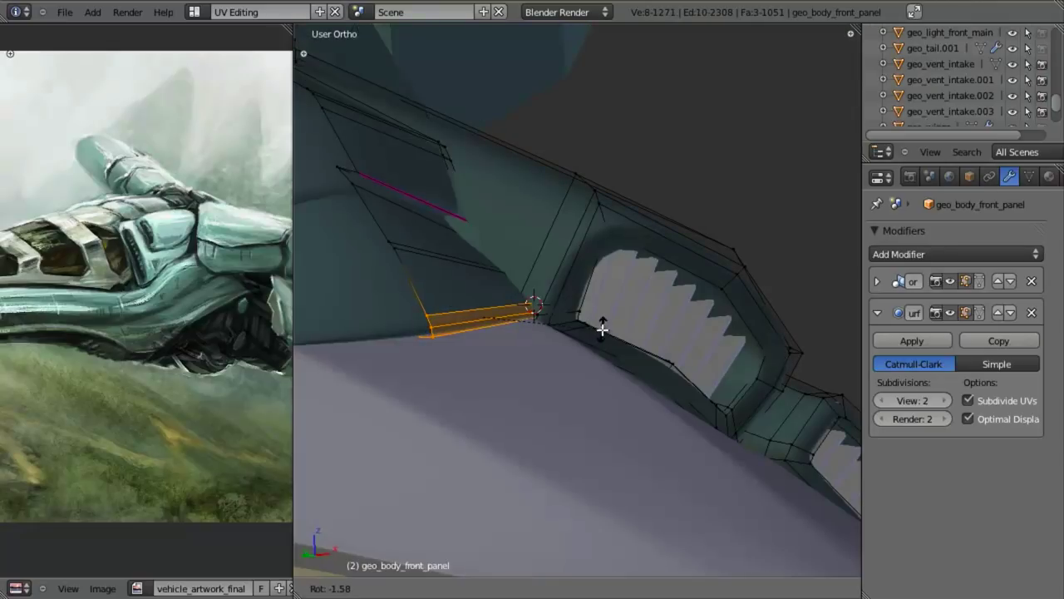
click(602, 327)
Inspect how the panel's extended front end meets the nose and the vent intake
key(Tab)
middle_drag(582, 302, 608, 341)
scroll(497, 303, down, 3)
middle_drag(497, 301, 497, 343)
key(Tab)
scroll(497, 343, up, 4)
middle_drag(428, 405, 555, 288)
key(a)
scroll(573, 304, down, 4)
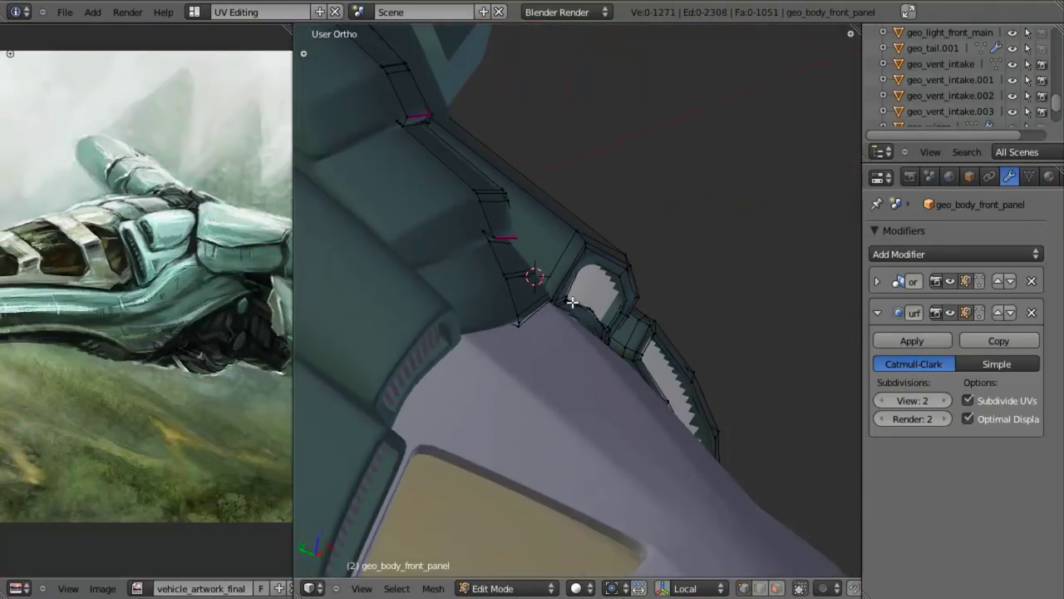
Edge-slide the cross edge on the panel's lower front section close to its neighbouring edge
key(Tab)
scroll(474, 273, up, 2)
key(Tab)
right_click(484, 252)
key(ctrl+e)
click(533, 279)
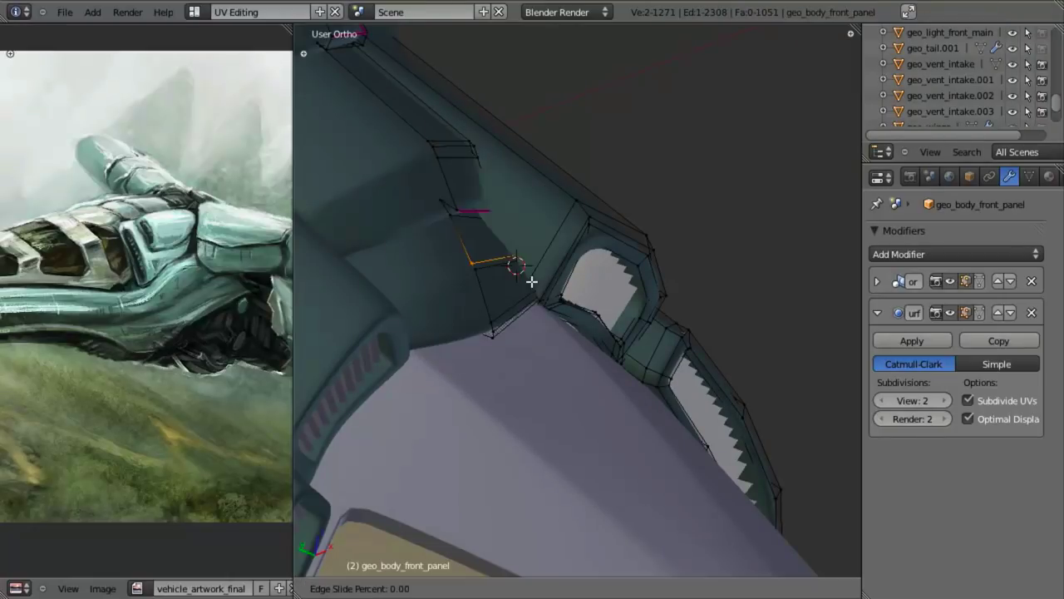
click(536, 295)
key(Tab)
scroll(611, 349, down, 5)
middle_drag(798, 372, 586, 382)
scroll(564, 372, up, 2)
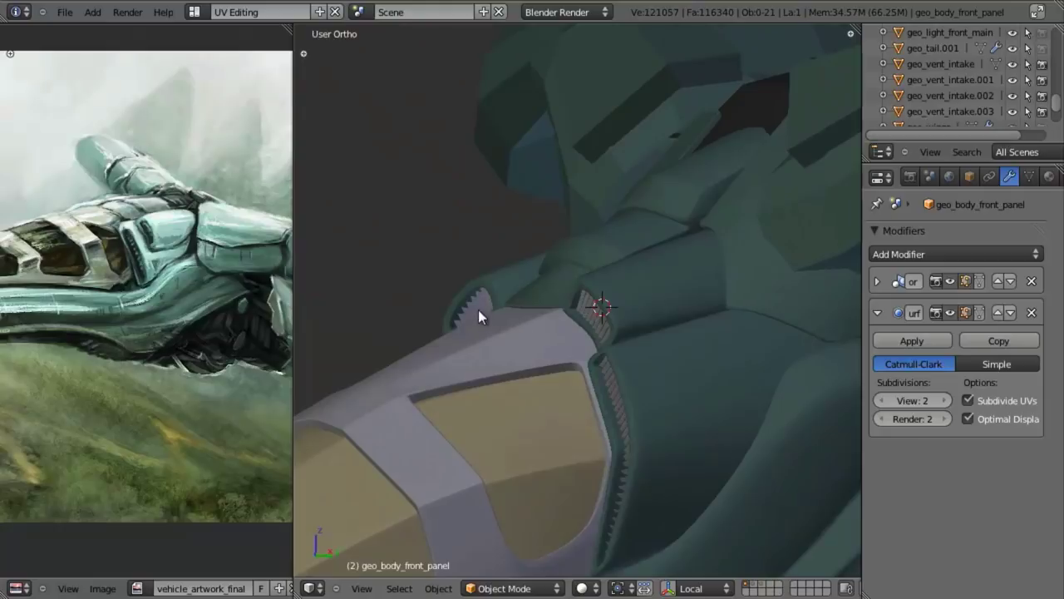
Slide the edge loop just above the front end's bottom edge and raise it along global Z
scroll(478, 313, up, 4)
key(Tab)
scroll(475, 328, up, 4)
shift+middle_drag(465, 339, 563, 327)
scroll(563, 328, up, 4)
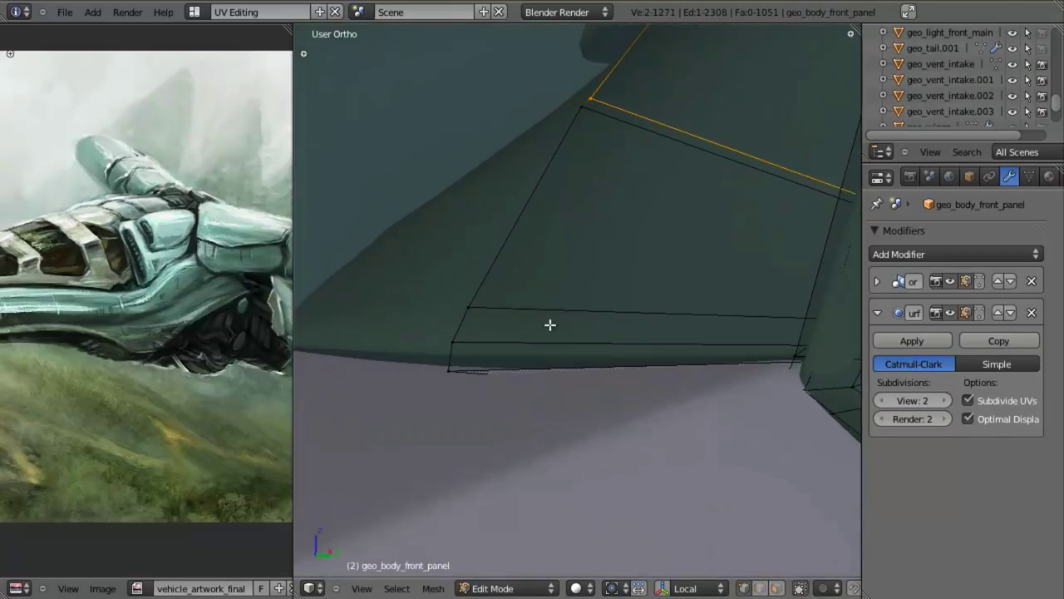
alt+right_click(475, 345)
middle_drag(482, 345, 619, 356)
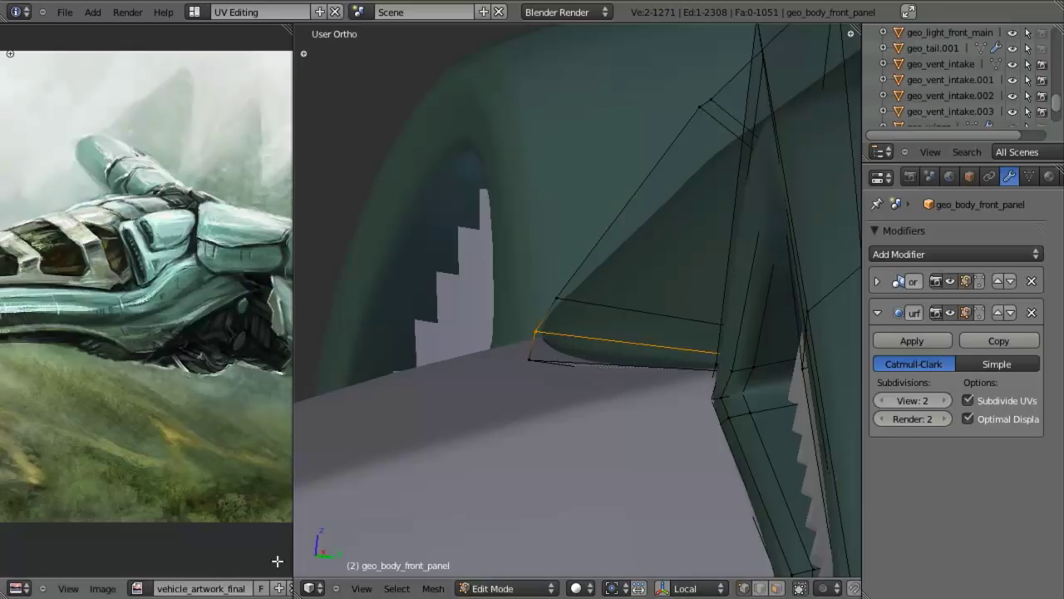
click(438, 590)
click(475, 318)
key(ctrl+e)
click(587, 278)
click(572, 305)
key(g)
key(z)
click(576, 270)
Slide the next cross loop at the front end down until it sits close to the raised loop
key(a)
alt+right_click(585, 287)
key(ctrl+e)
right_click(646, 304)
key(ctrl+e)
click(642, 304)
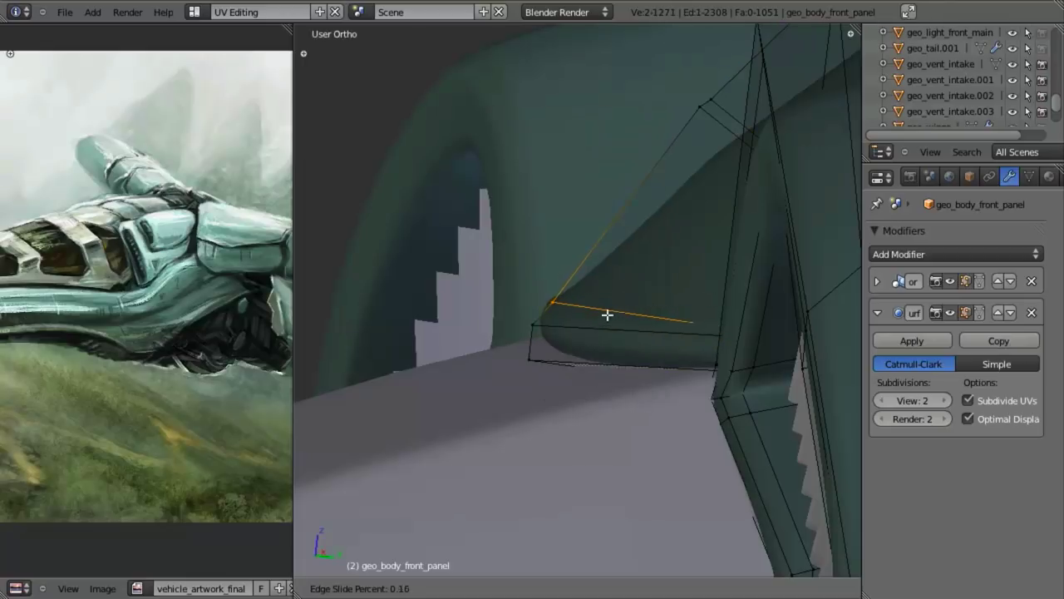
click(434, 416)
key(ctrl+e)
click(580, 364)
click(578, 361)
Apply a crease of 1 to the front end's bottom edge and the loop just above it
middle_drag(596, 353, 614, 368)
key(a)
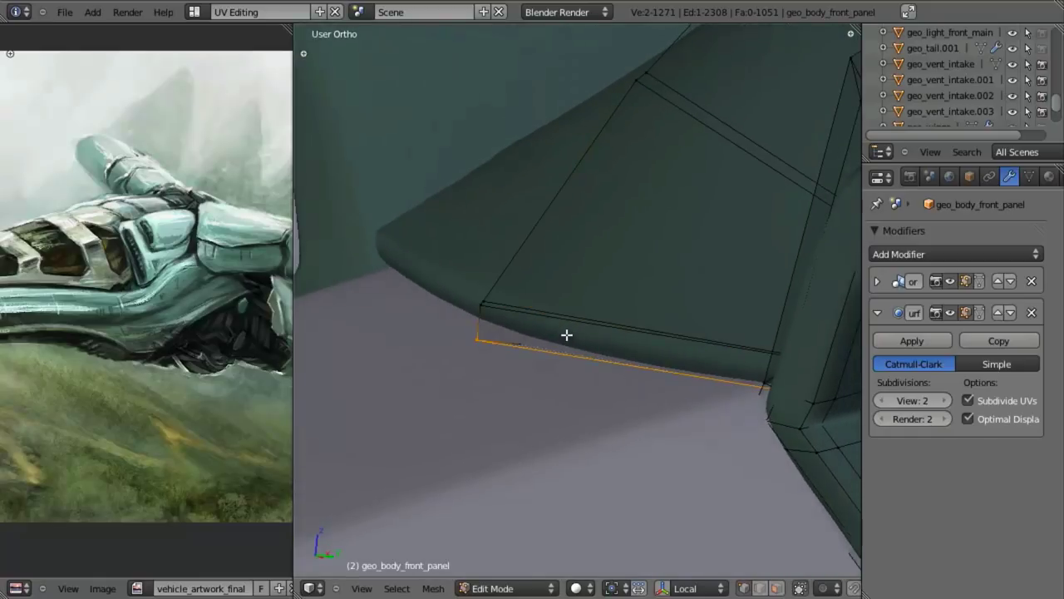
key(shift+e)
text(1)
key(Return)
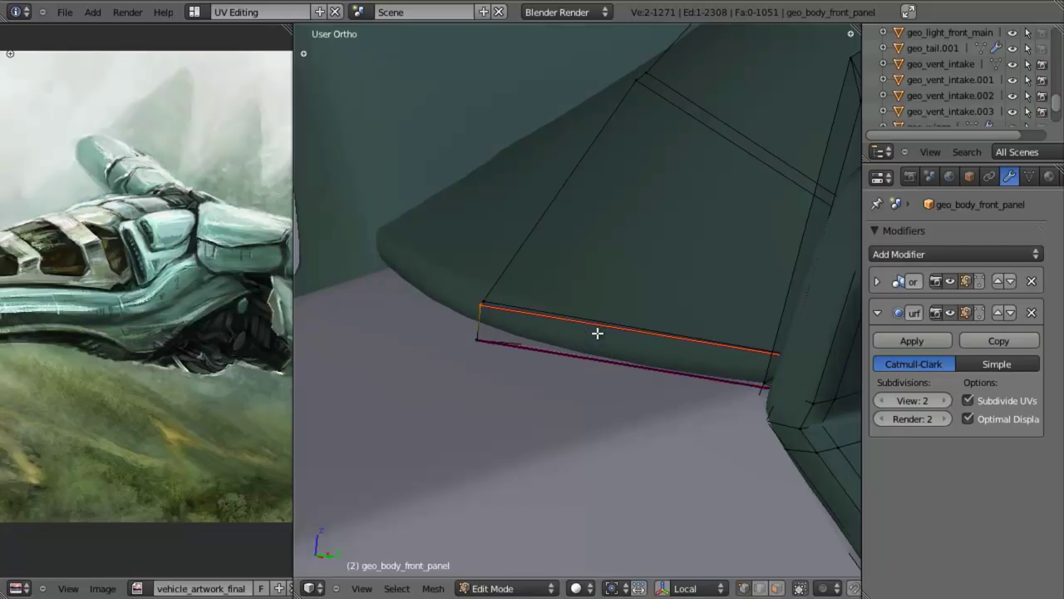
Add an edge loop beside the creased edge of the lower raised step
key(Tab)
middle_drag(597, 332, 547, 400)
scroll(611, 337, up, 4)
key(Tab)
scroll(547, 390, up, 3)
middle_drag(556, 290, 532, 277)
key(ctrl+r)
right_click(503, 227)
key(z)
key(ctrl+r)
click(505, 224)
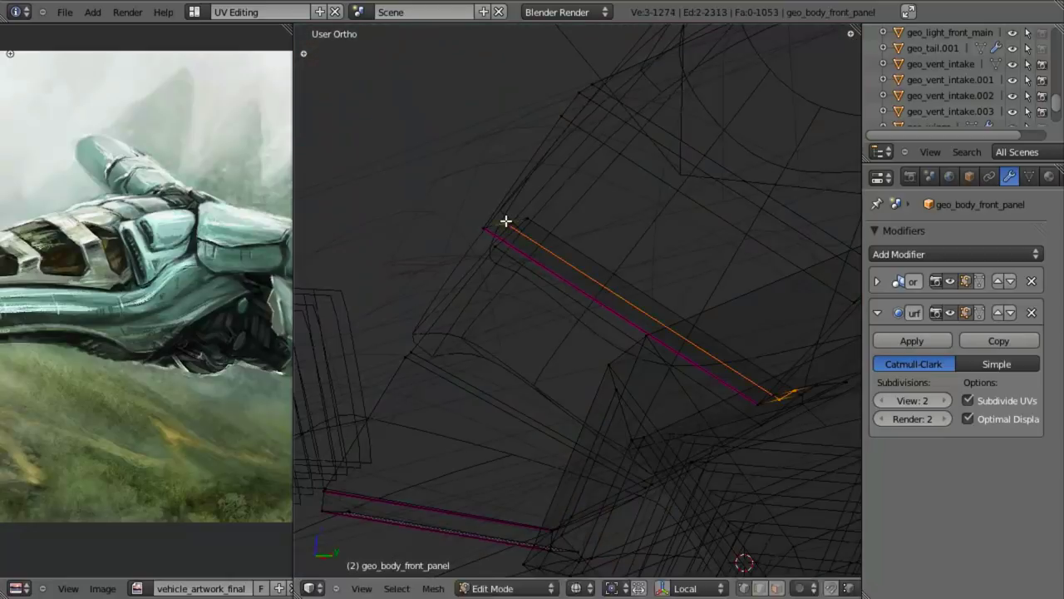
click(447, 247)
Lower the new loop about 0.006 along global Z and give it a crease of 0.8
key(g)
key(z)
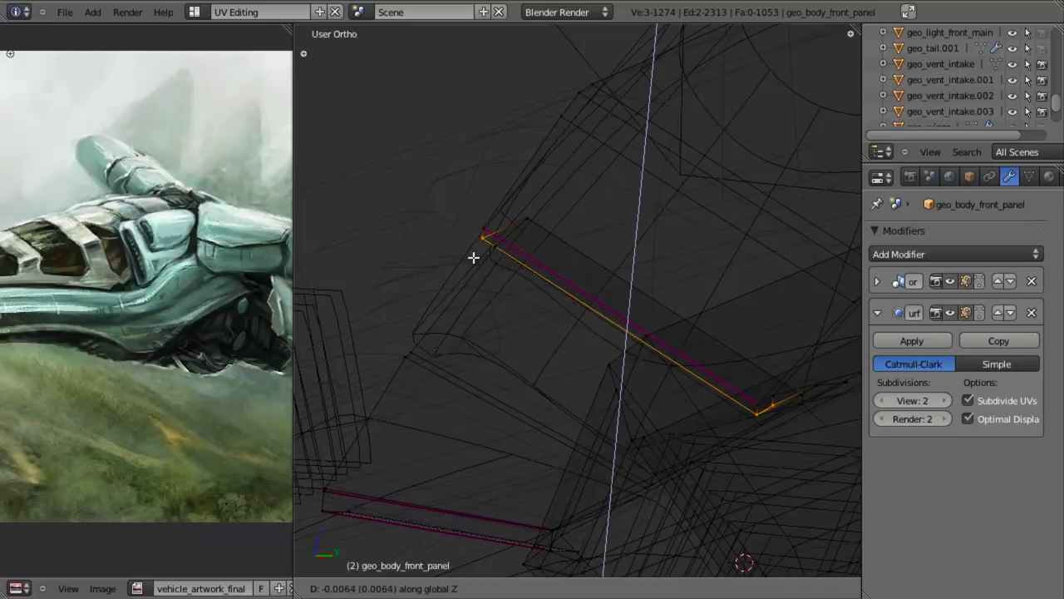
click(474, 261)
key(z)
mouse_move(475, 262)
middle_down()
mouse_move(499, 272)
mouse_move(484, 227)
mouse_move(527, 283)
middle_up()
key(shift+e)
text(.)
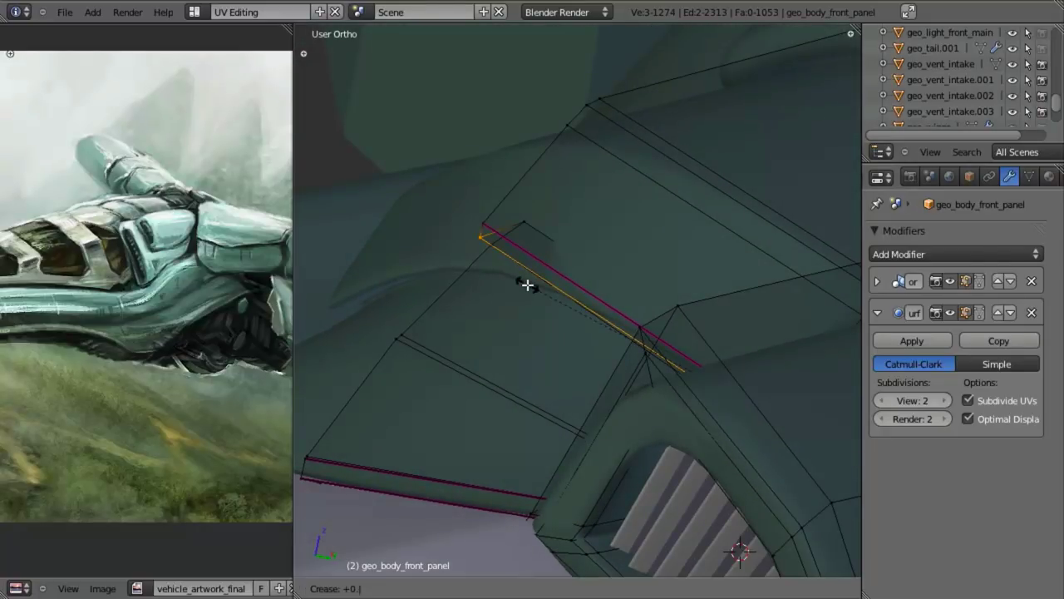
text(8)
key(Return)
Cut another edge loop across the face above the lower step and slide it close to the creased edge
key(a)
key(ctrl+r)
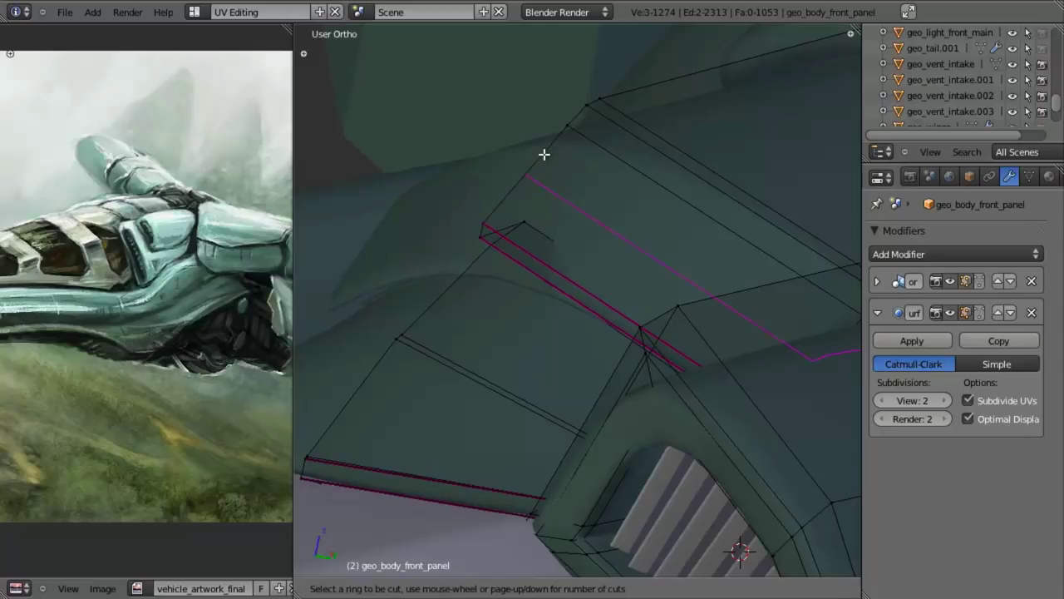
click(543, 153)
click(516, 208)
mouse_move(529, 279)
middle_down()
mouse_move(492, 270)
mouse_move(498, 308)
mouse_move(575, 341)
middle_up()
key(Tab)
scroll(534, 330, up, 2)
key(Tab)
scroll(532, 328, up, 2)
Select the lower step's bottom creased loop and move it down about 0.009 along global Z
key(z)
right_click(484, 285)
alt+right_click(508, 291)
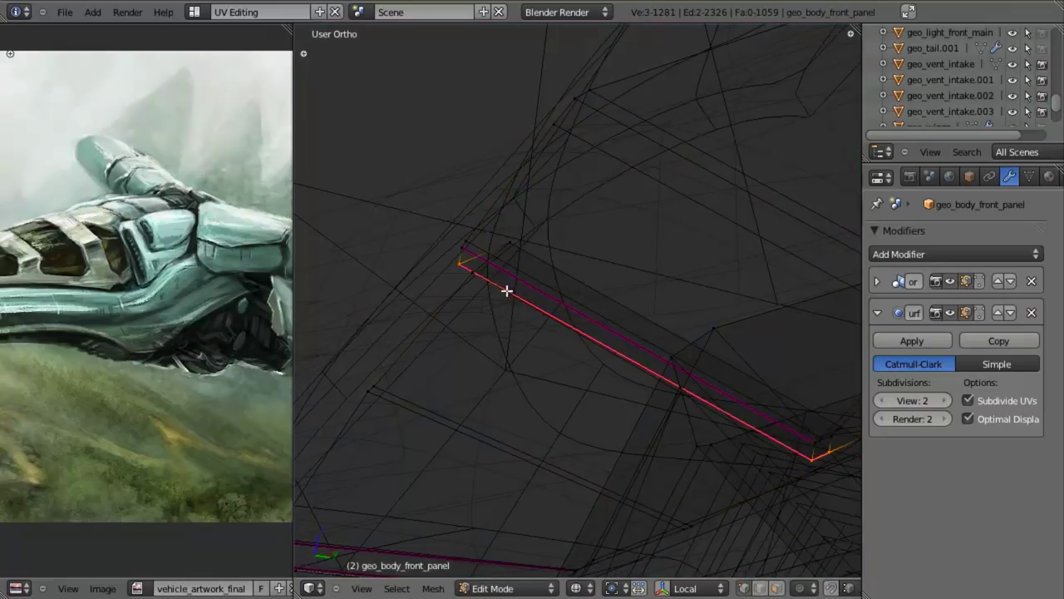
key(z)
middle_drag(534, 302, 524, 304)
key(g)
key(z)
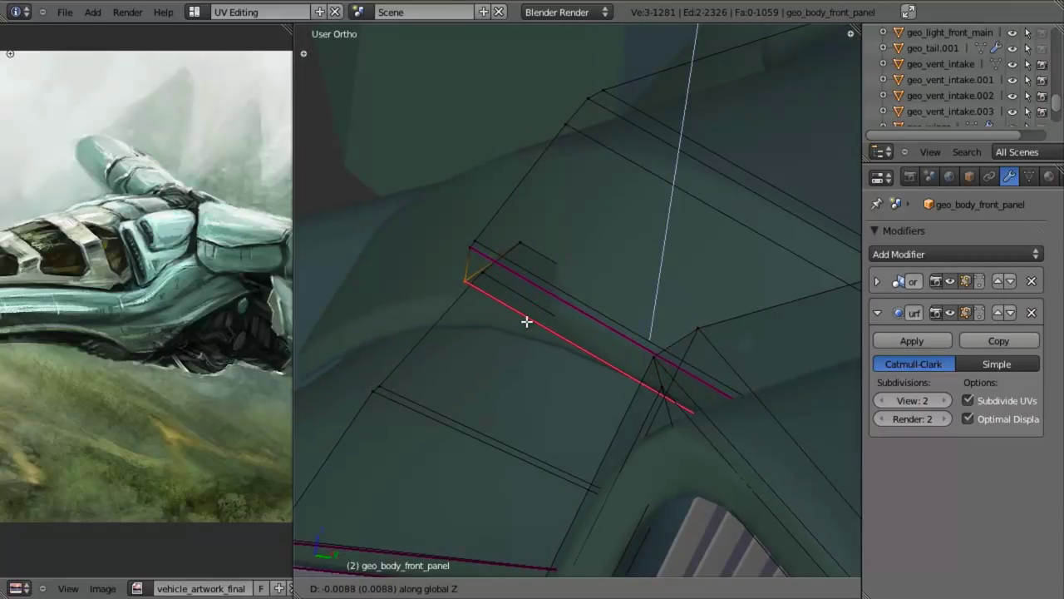
click(528, 319)
Slide the upper raised step's creased edge loop slightly up the sloped face
key(Tab)
scroll(536, 356, down, 4)
middle_drag(536, 356, 608, 357)
key(Tab)
scroll(630, 306, up, 3)
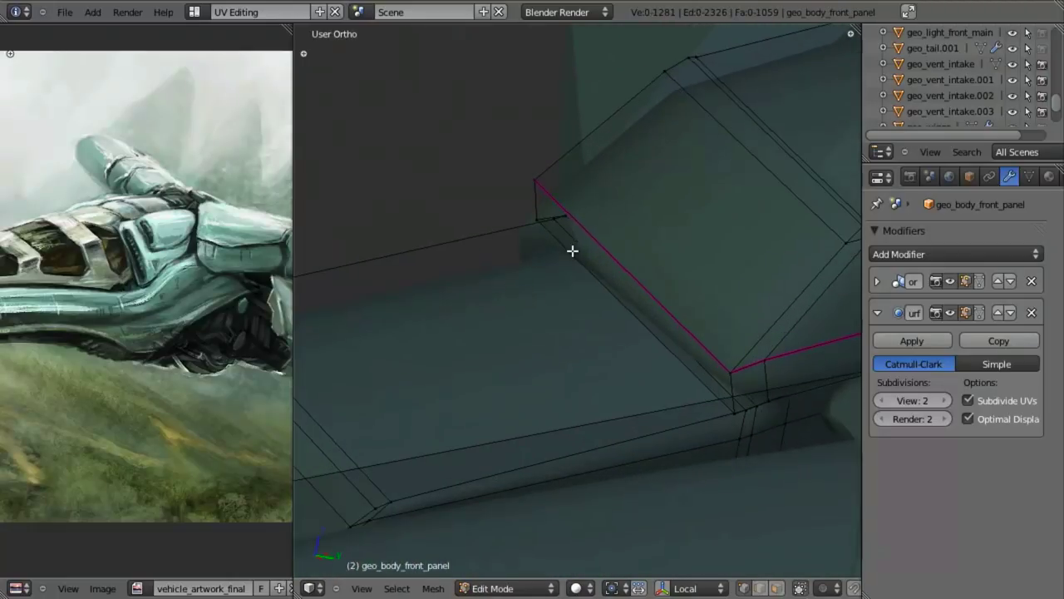
key(z)
key(z)
alt+right_click(607, 247)
key(ctrl+e)
click(629, 261)
right_click(638, 260)
key(ctrl+e)
click(638, 261)
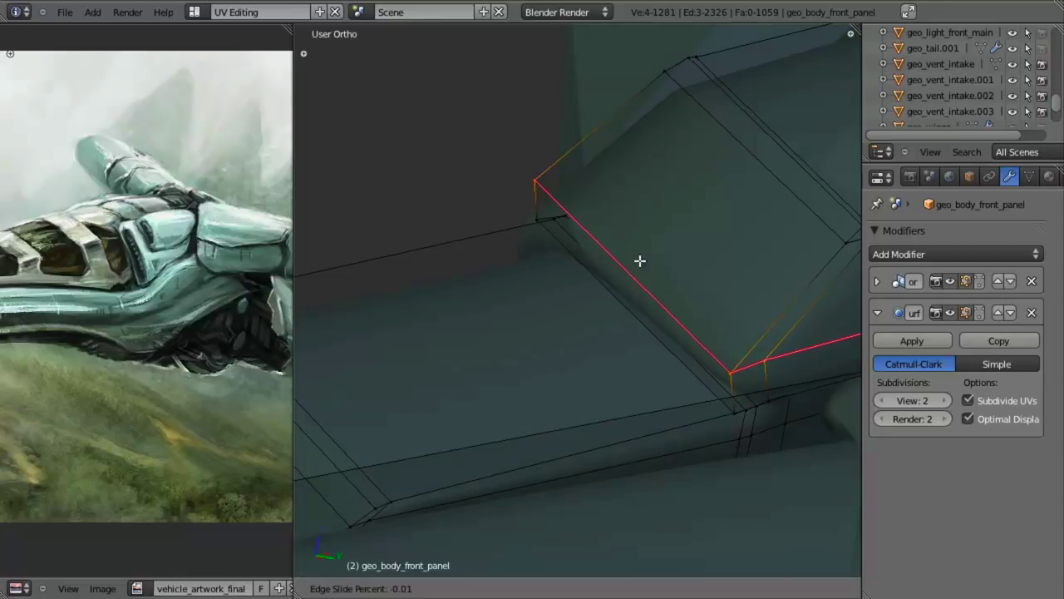
right_click(640, 284)
key(a)
key(ctrl+r)
click(572, 155)
right_click(572, 155)
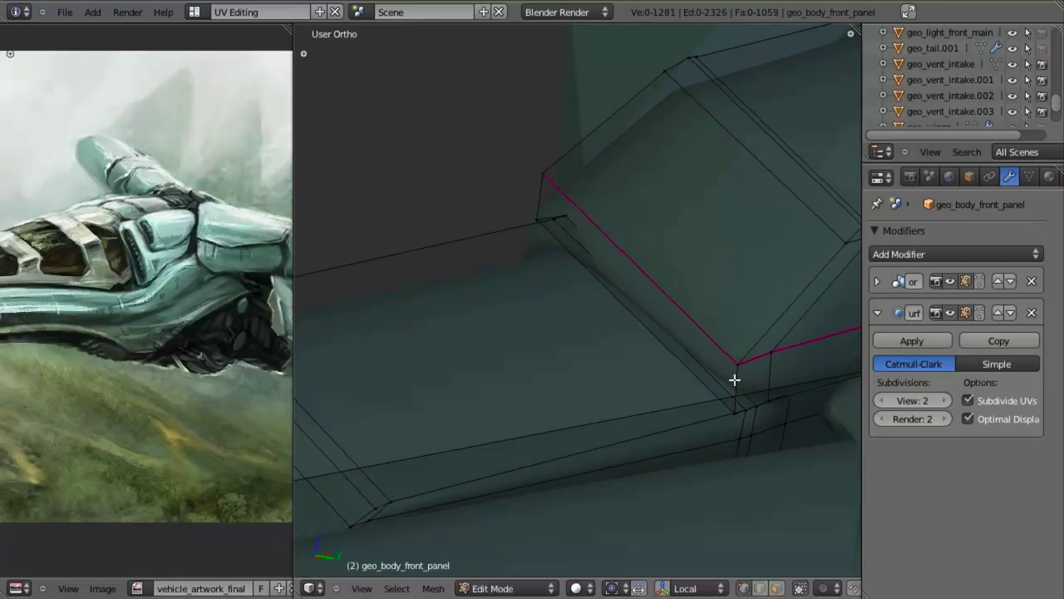
Select the edge loop beneath the upper step's creased edge and apply a 0.5 crease to it twice
middle_drag(684, 356, 670, 340)
alt+right_click(669, 339)
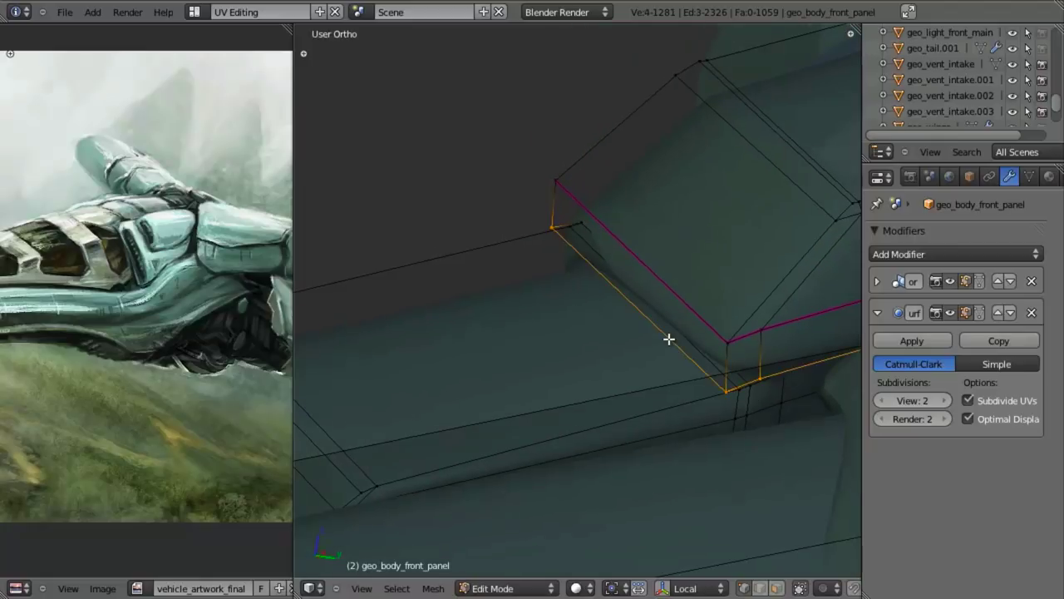
scroll(668, 339, down, 4)
key(z)
scroll(699, 329, down, 6)
key(z)
scroll(677, 317, up, 4)
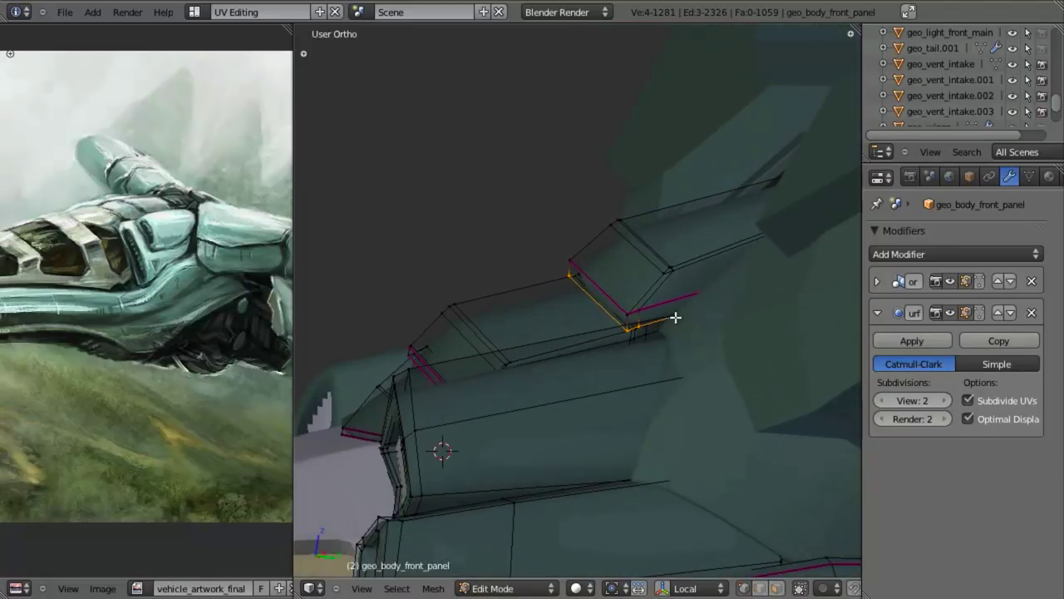
key(shift+e)
key(Return)
key(shift+e)
key(Return)
key(shift+e)
text(0.5)
key(Return)
key(shift+e)
text(0.5)
key(Return)
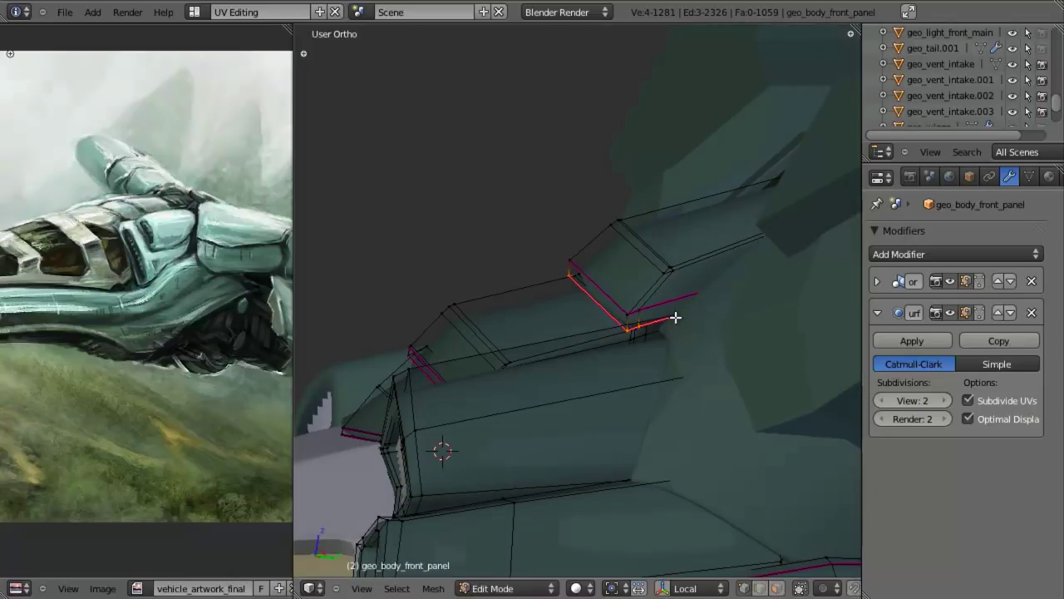
Examine the creased edges of the panel's raised steps from several angles, with and without the editing cage
key(Tab)
scroll(707, 302, up, 6)
key(Tab)
shift+middle_drag(681, 322, 569, 334)
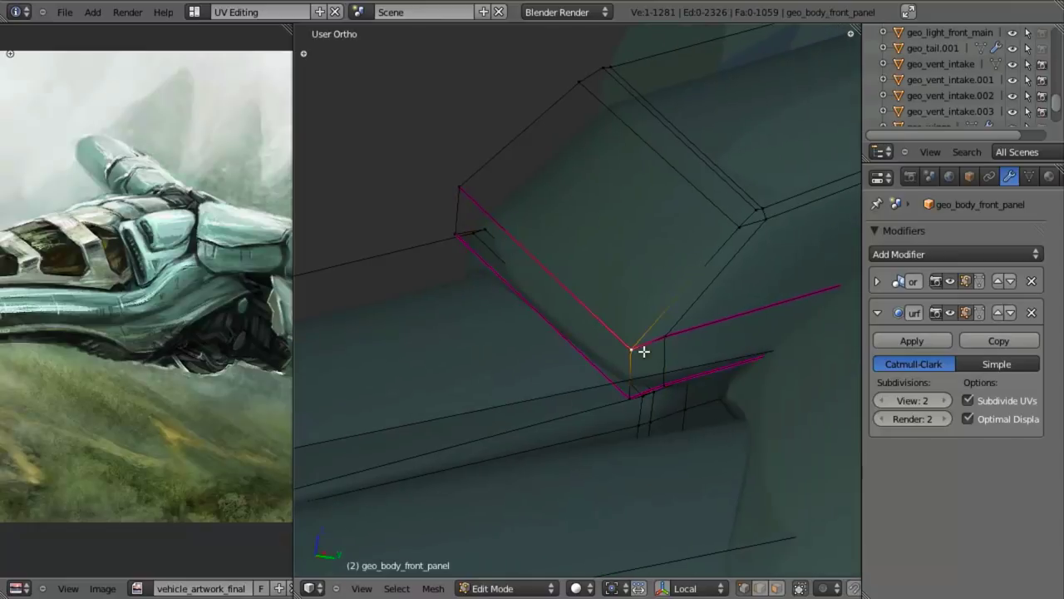
key(Tab)
scroll(518, 260, down, 5)
middle_drag(519, 260, 590, 285)
scroll(590, 285, up, 3)
key(Tab)
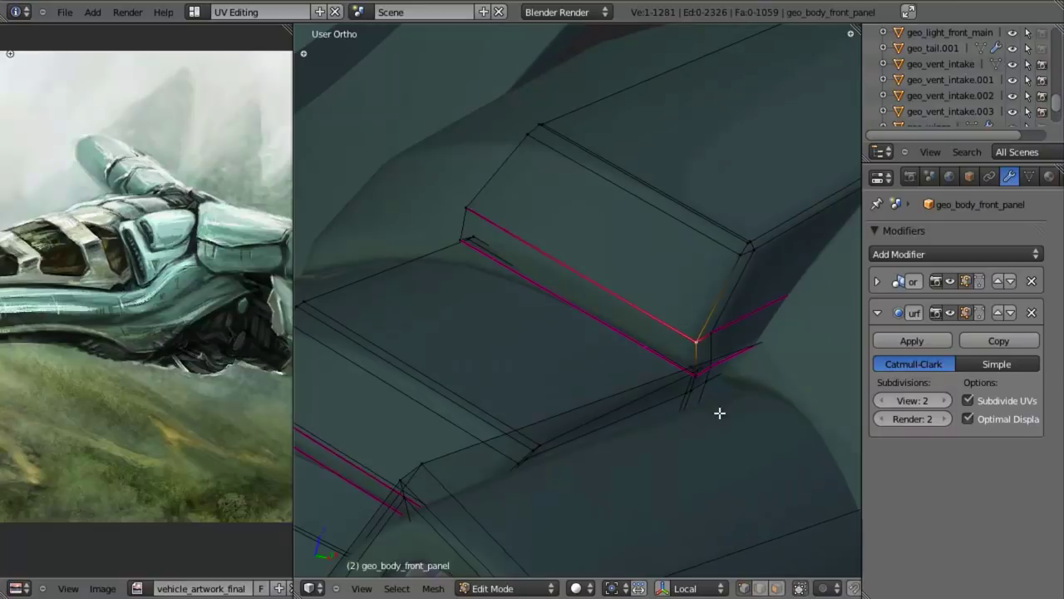
scroll(587, 363, down, 4)
key(Tab)
middle_drag(587, 363, 567, 463)
scroll(574, 459, up, 6)
middle_drag(601, 430, 535, 324)
key(Tab)
key(Tab)
key(Tab)
scroll(574, 318, up, 6)
key(a)
key(Tab)
key(Tab)
key(a)
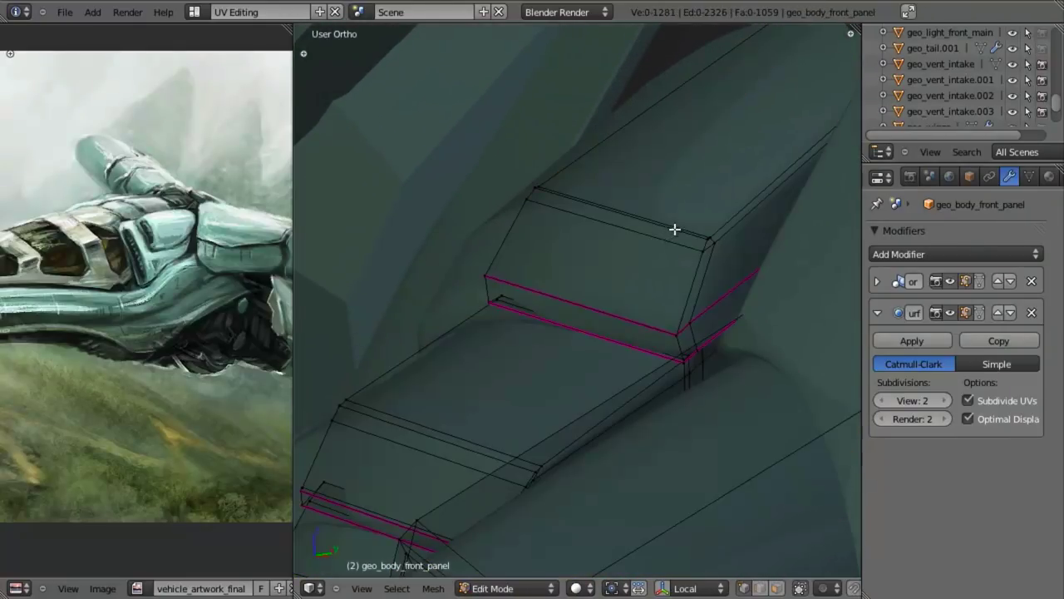
alt+right_click(700, 230)
key(a)
Edge-slide the inner support loop of geo_body_mid.005 closer to its creased front border
key(Tab)
scroll(616, 356, down, 7)
middle_drag(555, 389, 476, 292)
scroll(552, 304, up, 2)
scroll(476, 292, up, 7)
right_click(504, 321)
key(Tab)
shift+middle_drag(564, 377, 860, 407)
alt+right_click(568, 364)
scroll(587, 366, down, 3)
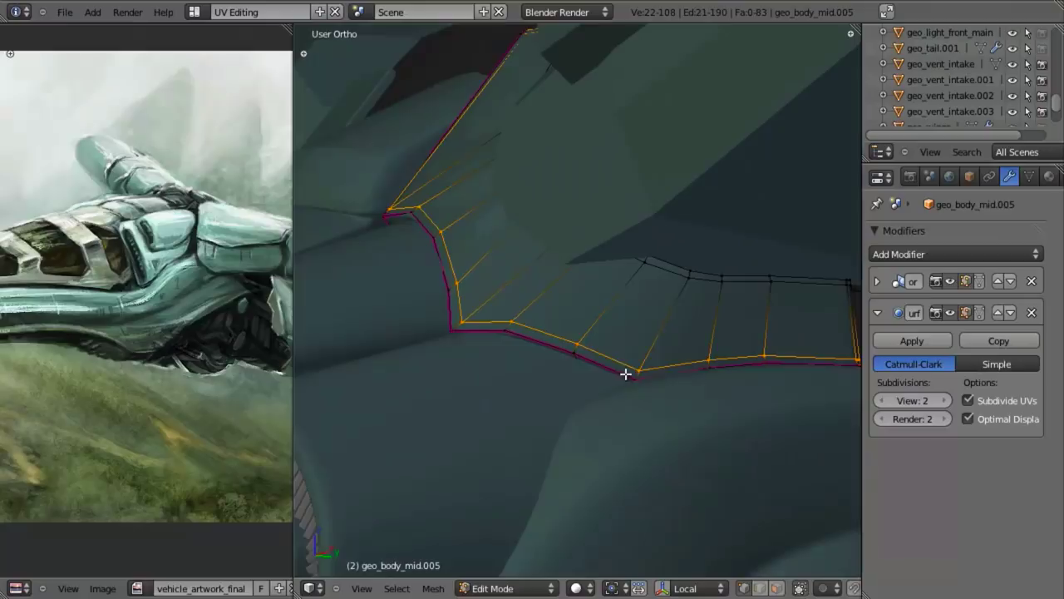
key(ctrl+e)
click(706, 357)
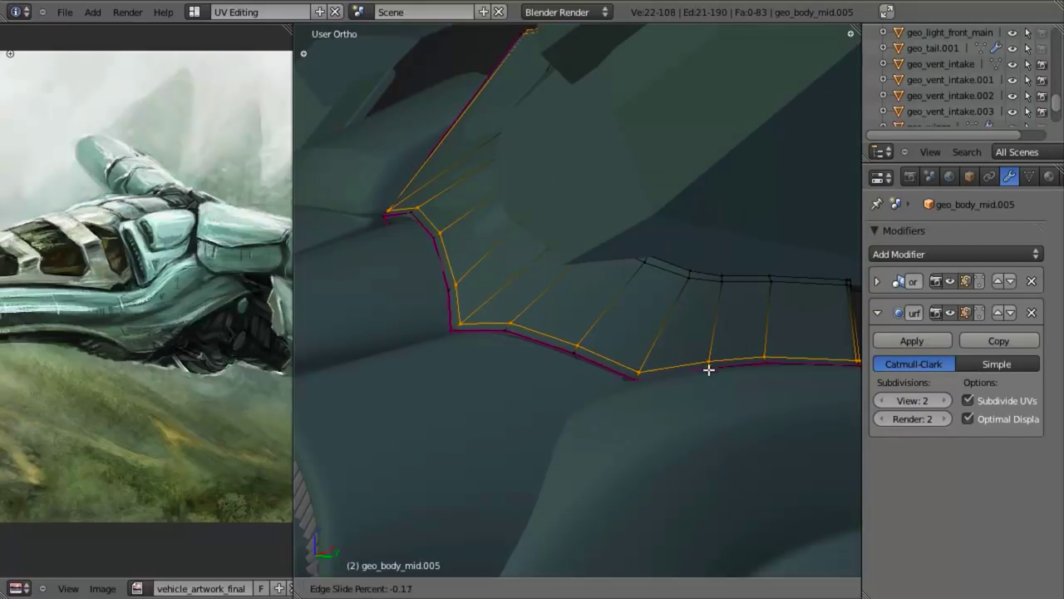
click(708, 390)
Edge-slide the support loop on the far side of geo_body_mid.005 closer to the panel's outer border
key(Tab)
scroll(582, 396, down, 4)
middle_drag(583, 397, 522, 389)
key(Tab)
scroll(566, 382, up, 6)
key(a)
alt+right_click(774, 344)
key(ctrl+e)
click(780, 368)
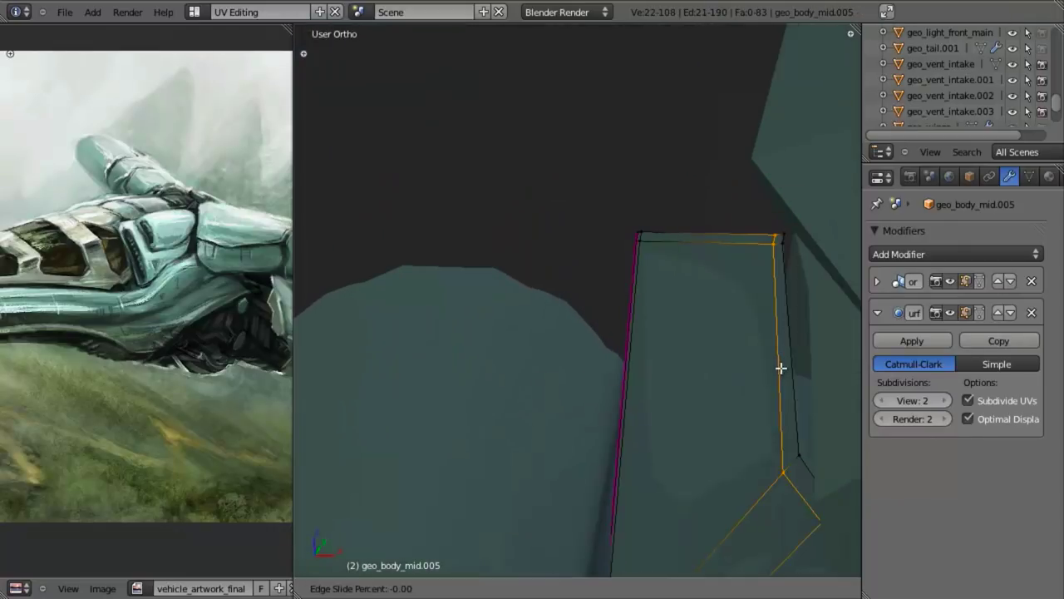
click(825, 344)
Leave mesh editing, show the vehicle in the right side view and save the file over its existing version
key(Tab)
scroll(679, 469, down, 10)
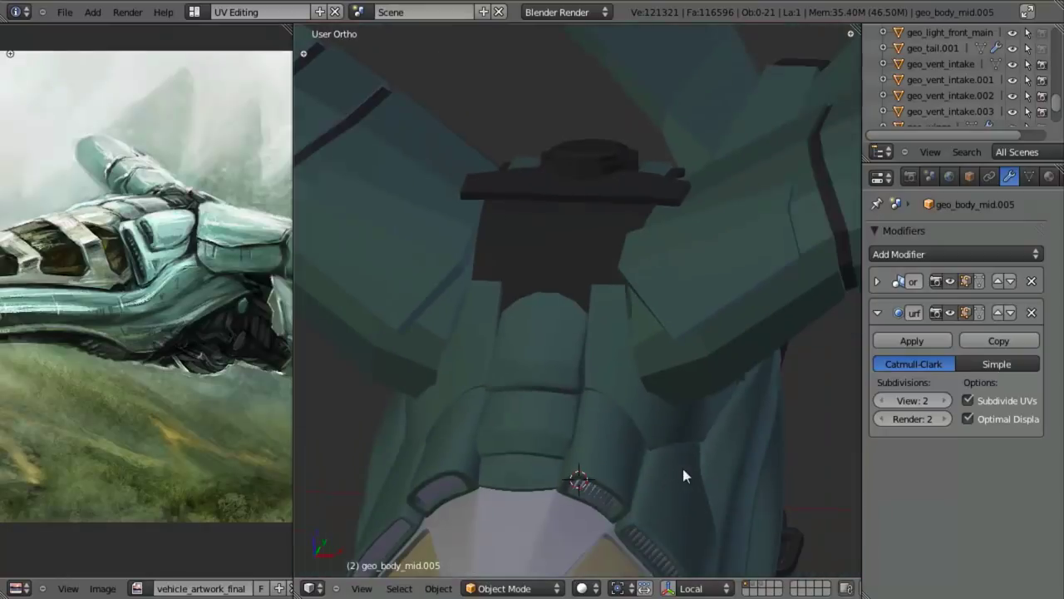
middle_drag(620, 442, 487, 312)
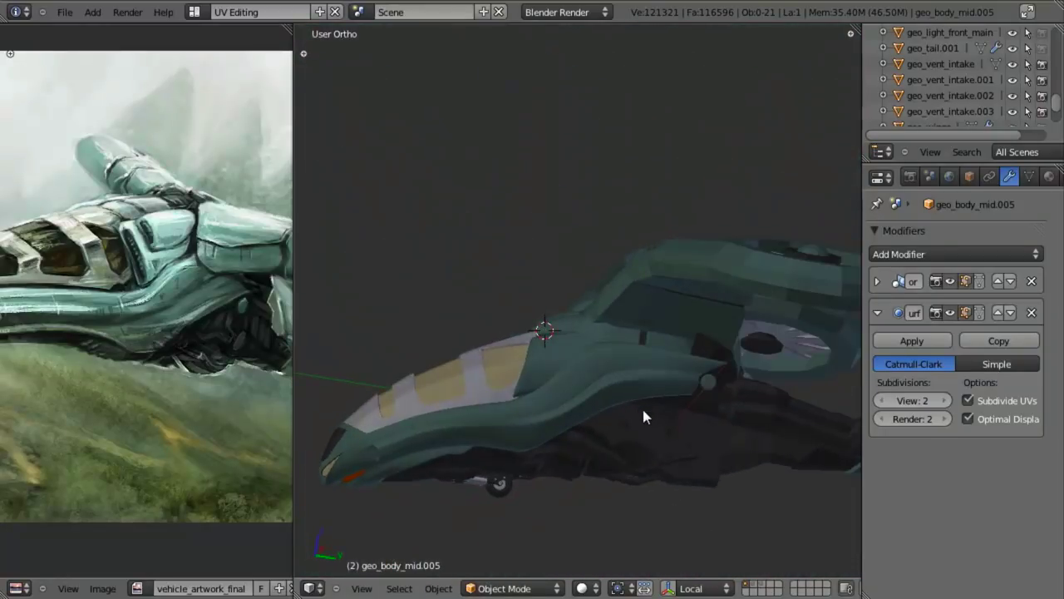
key(KP_3)
key(ctrl+s)
click(636, 404)
Examine the tightened edges of geo_body_mid.005 up close, with and without the editing cage
shift+middle_drag(636, 404, 682, 365)
scroll(533, 373, up, 9)
scroll(681, 365, up, 4)
key(Tab)
middle_drag(568, 359, 480, 319)
key(Tab)
shift+middle_drag(433, 376, 579, 394)
scroll(629, 413, down, 5)
Compare the vehicle with the background artwork in right side view, switching between wireframe and solid display
key(KP_3)
scroll(624, 414, down, 5)
scroll(579, 402, down, 4)
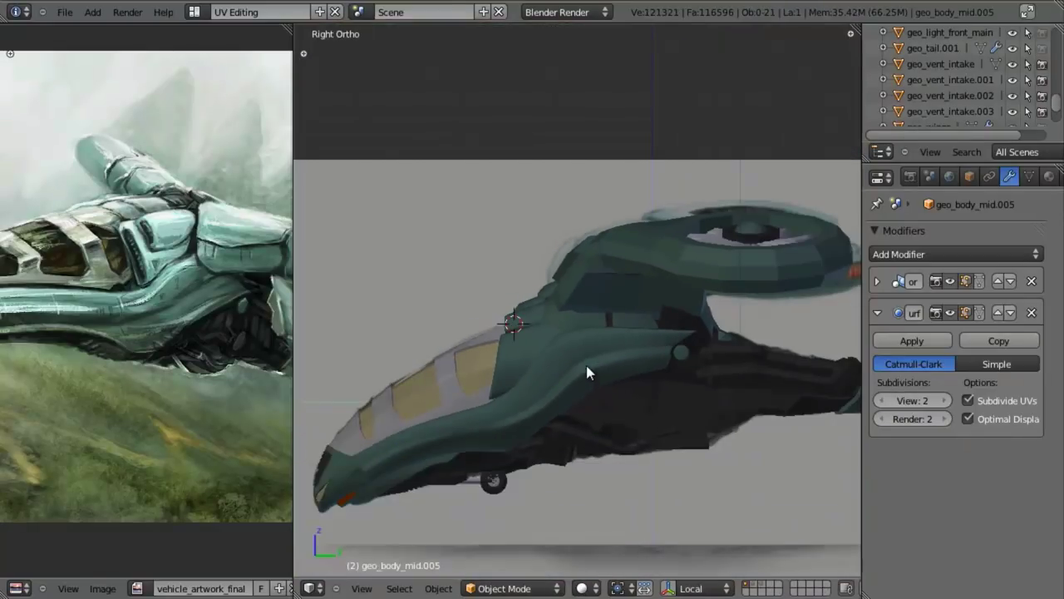
scroll(573, 382, up, 3)
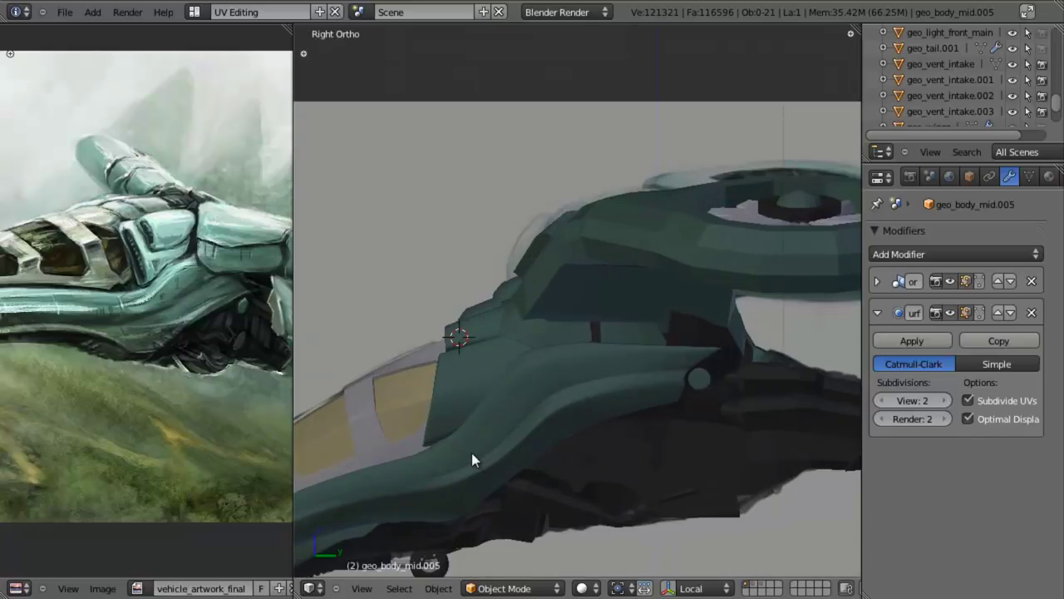
key(z)
key(z)
key(z)
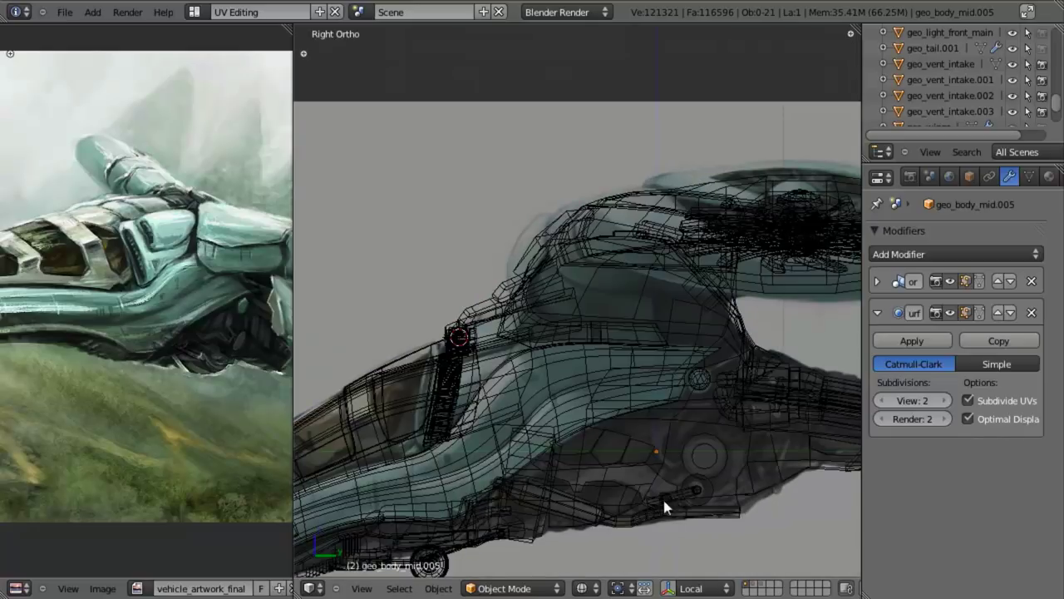
key(z)
shift+middle_drag(680, 472, 634, 410)
Maximize the 3D view, frame the whole vehicle from the side and save over the existing file
key(shift+space)
scroll(675, 429, down, 3)
scroll(655, 431, down, 3)
scroll(635, 410, up, 4)
key(ctrl+s)
click(635, 414)
scroll(635, 414, down, 3)
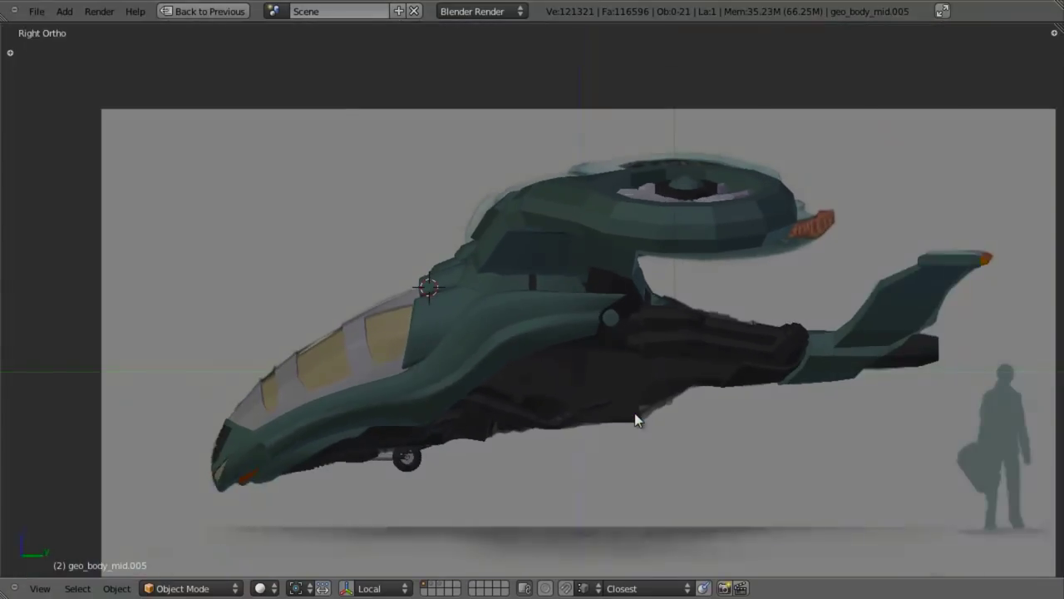